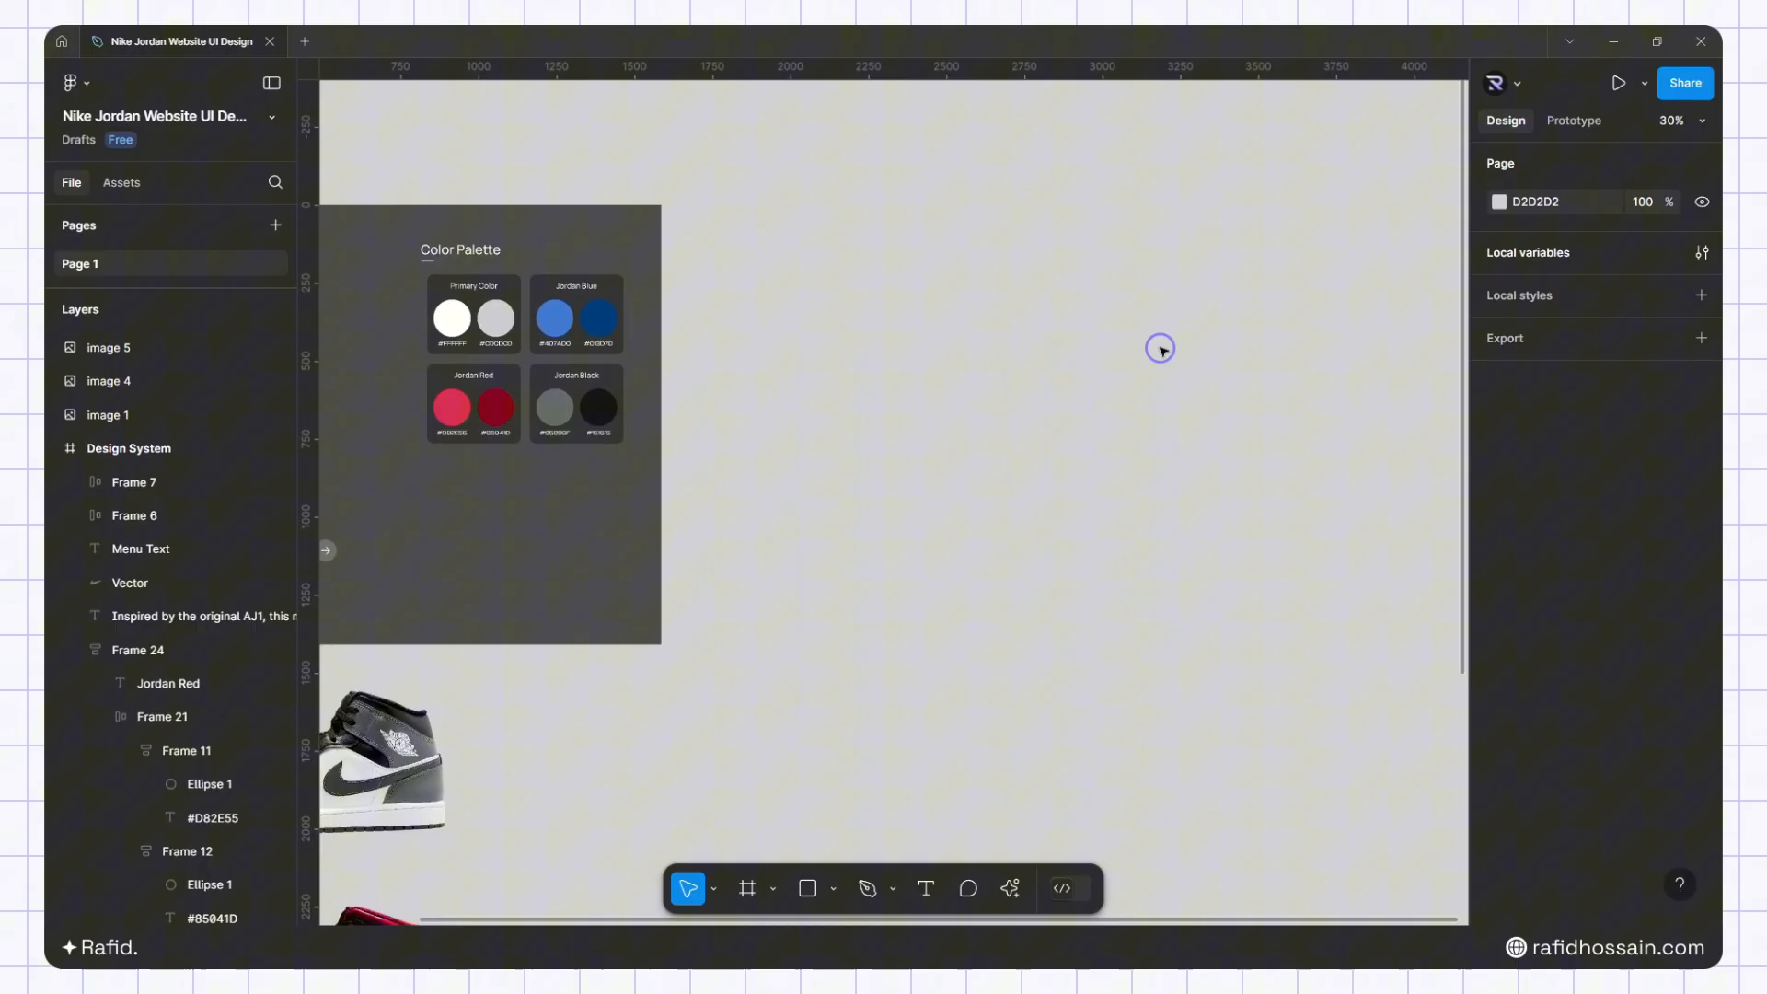
Create a MacBook Pro 16" frame (1728 × 1117) beside the Design System frame at X 1840, Y 0
scroll(1160, 347, "up", 2)
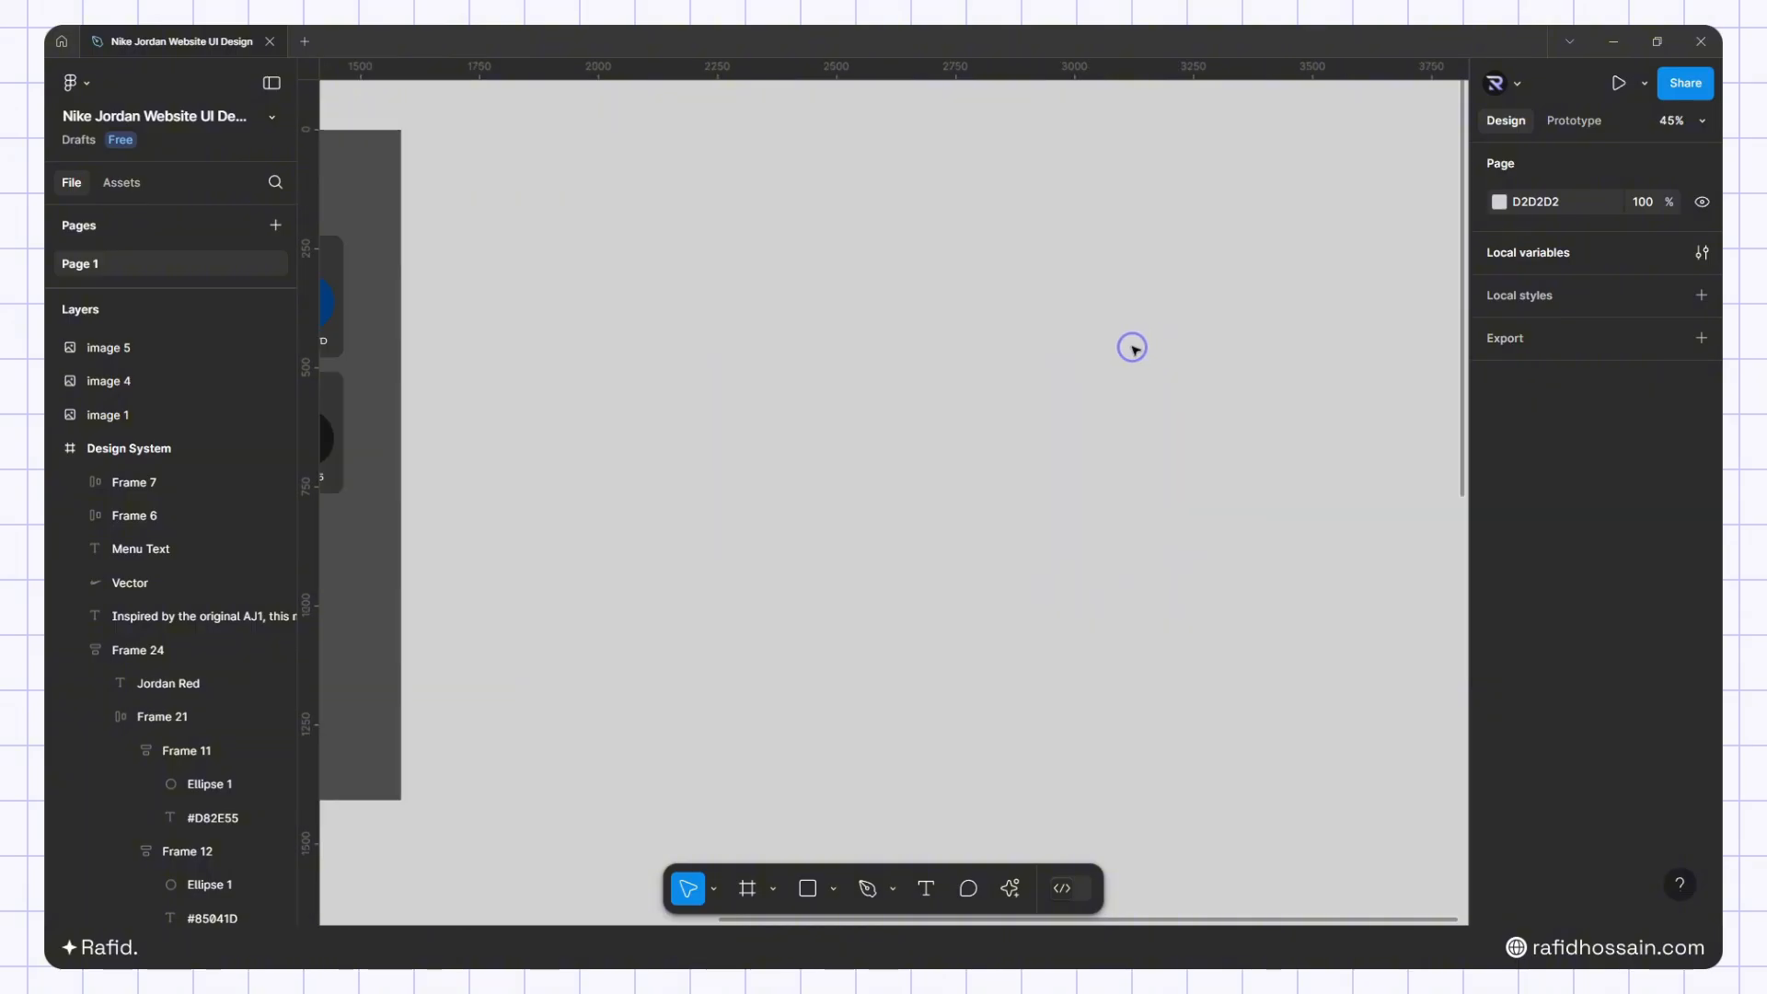
scroll(1077, 351, "up", 1)
left_click(748, 889)
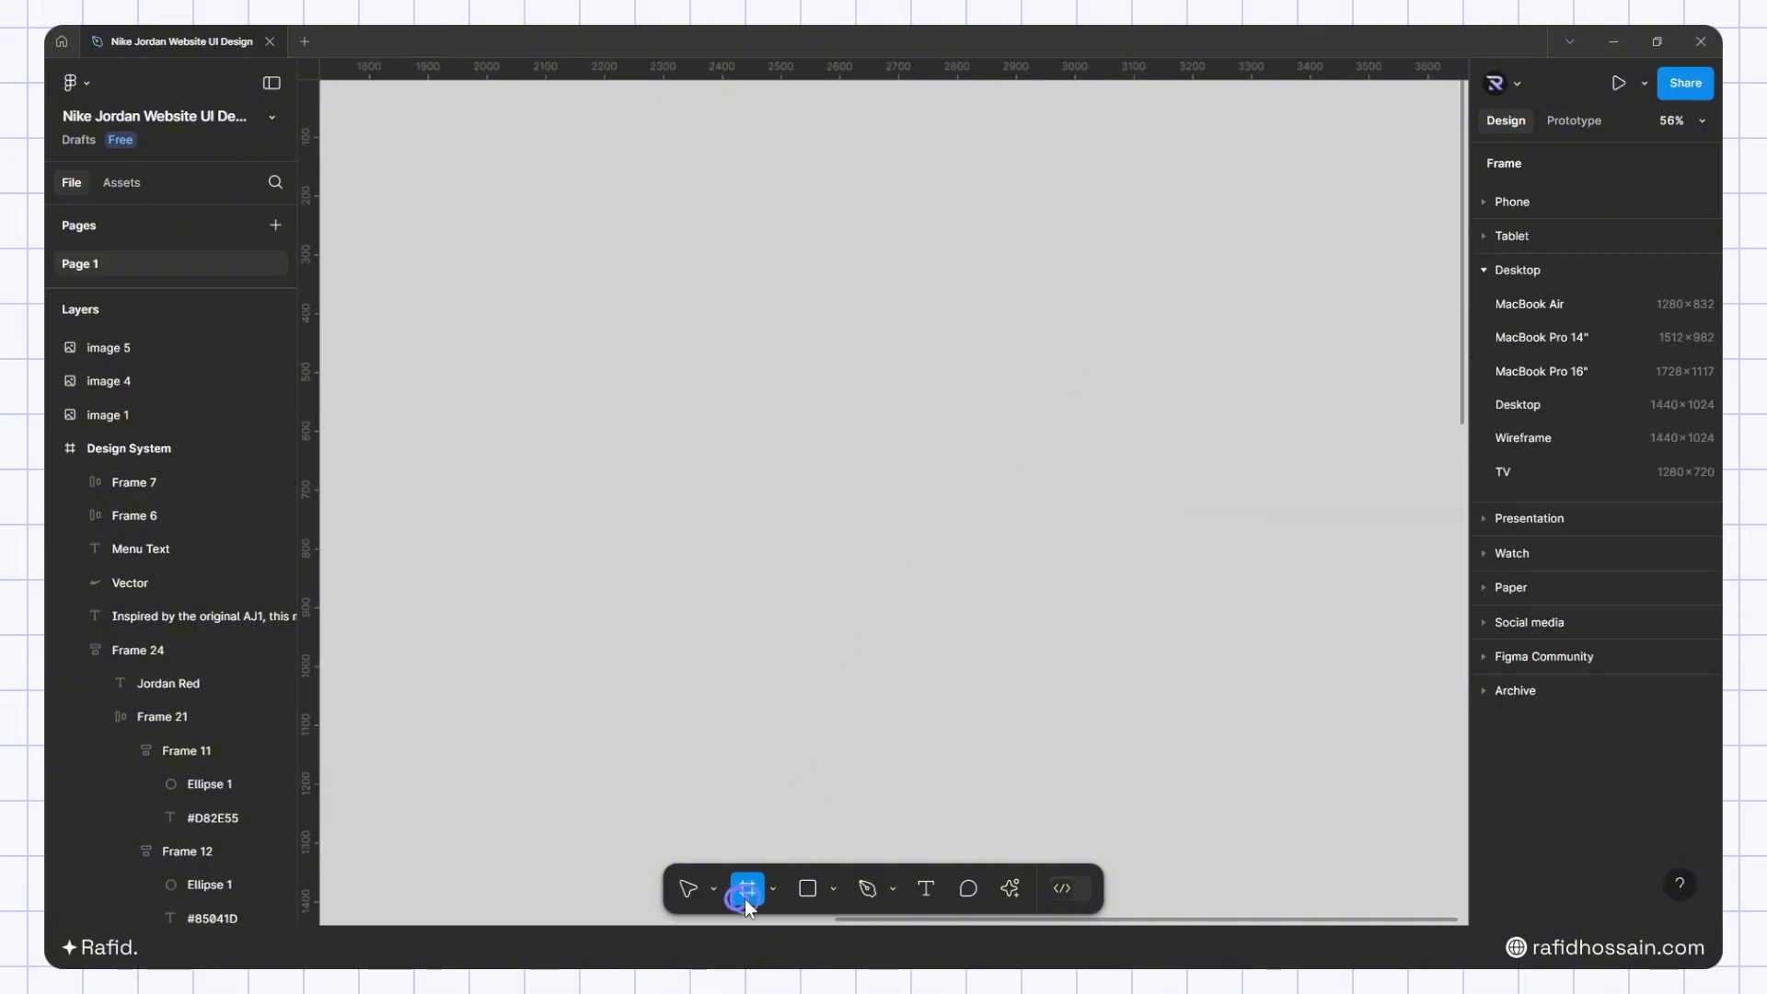
left_click(1555, 371)
key("ctrl+minus")
left_click_drag(631, 276, 644, 220)
scroll(644, 230, "down", 2)
left_click_drag(667, 315, 824, 374)
scroll(611, 355, "up", 2)
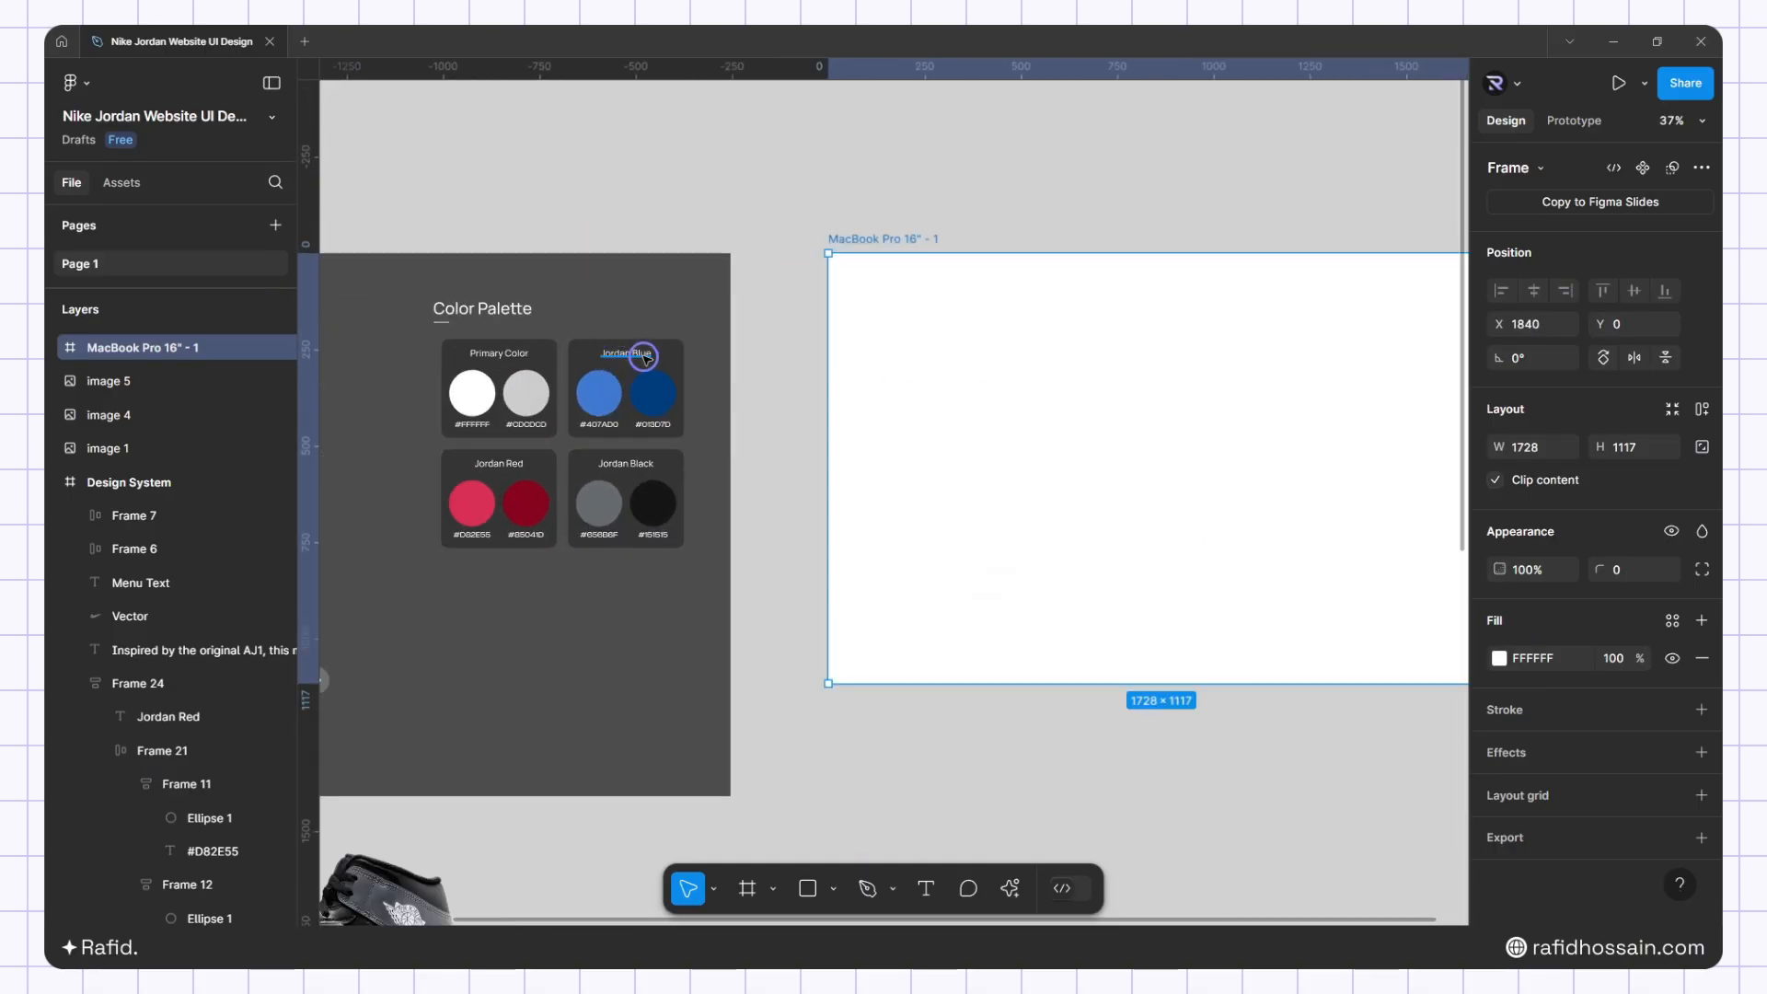
Rename the new MacBook Pro 16" frame as Jordan Blue, matching the palette's colour group title
double_click(644, 358)
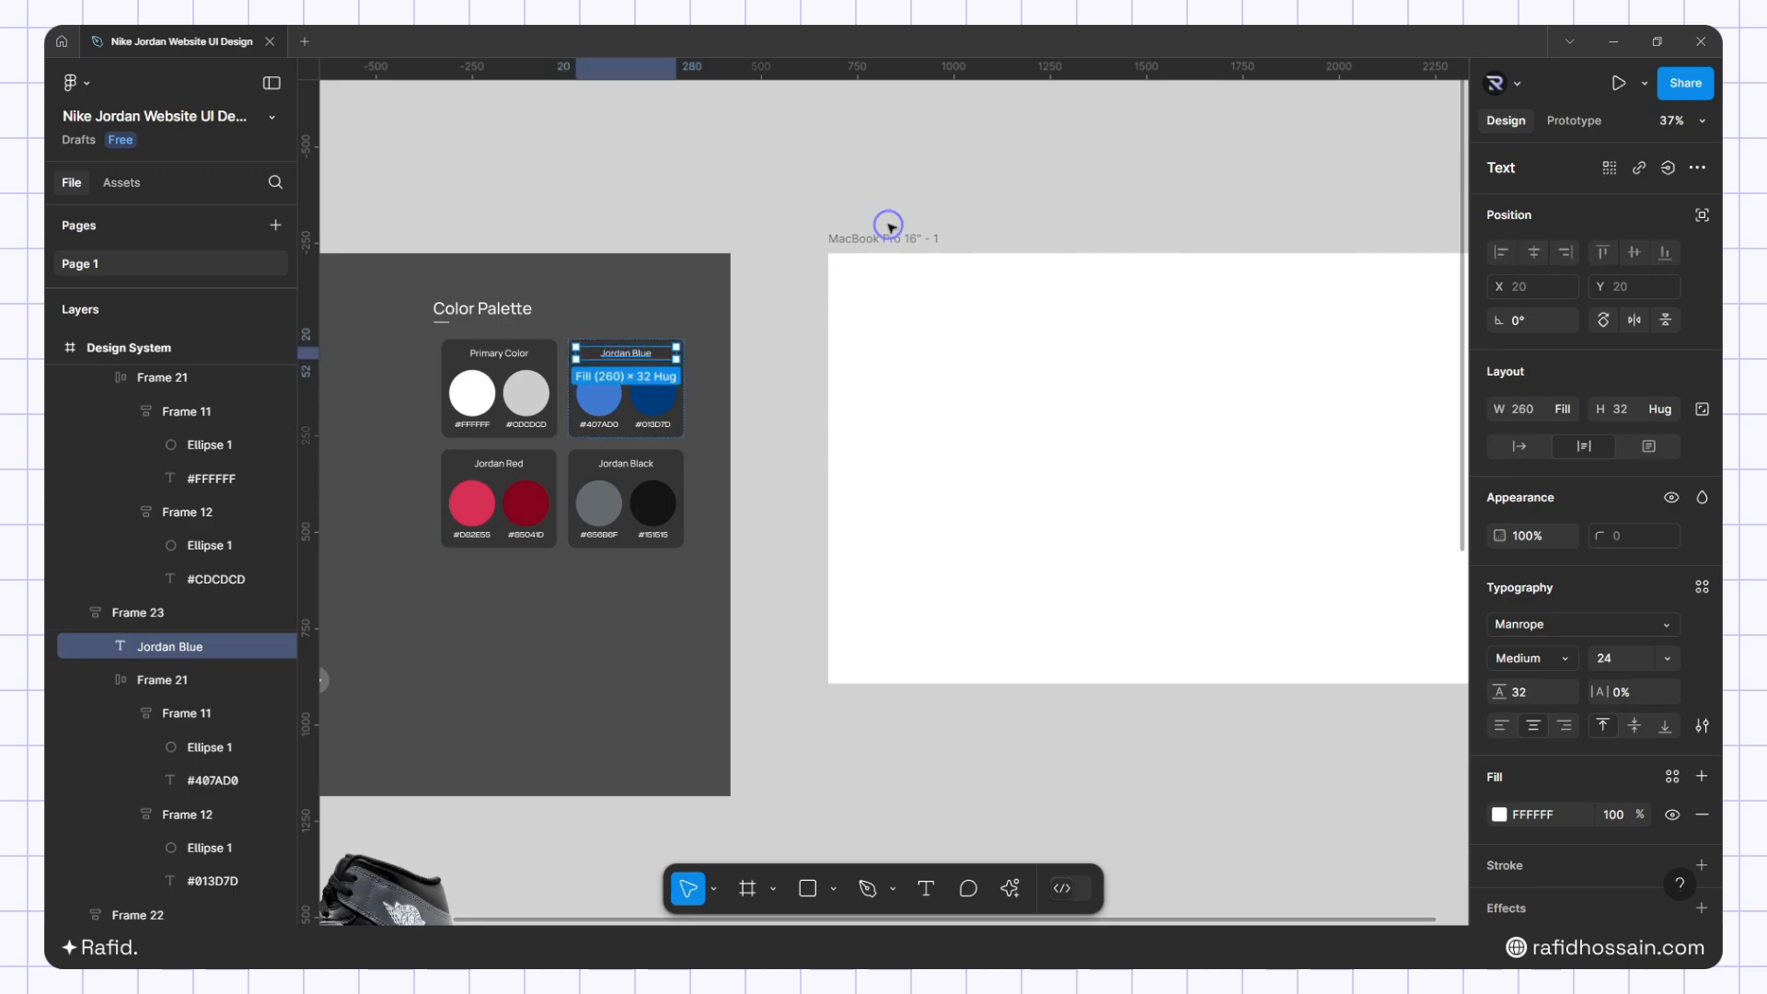
scroll(888, 225, "up", 3)
double_click(865, 264)
type("Jordan Blue")
left_click(931, 195)
scroll(723, 229, "down", 4)
scroll(959, 293, "up", 3)
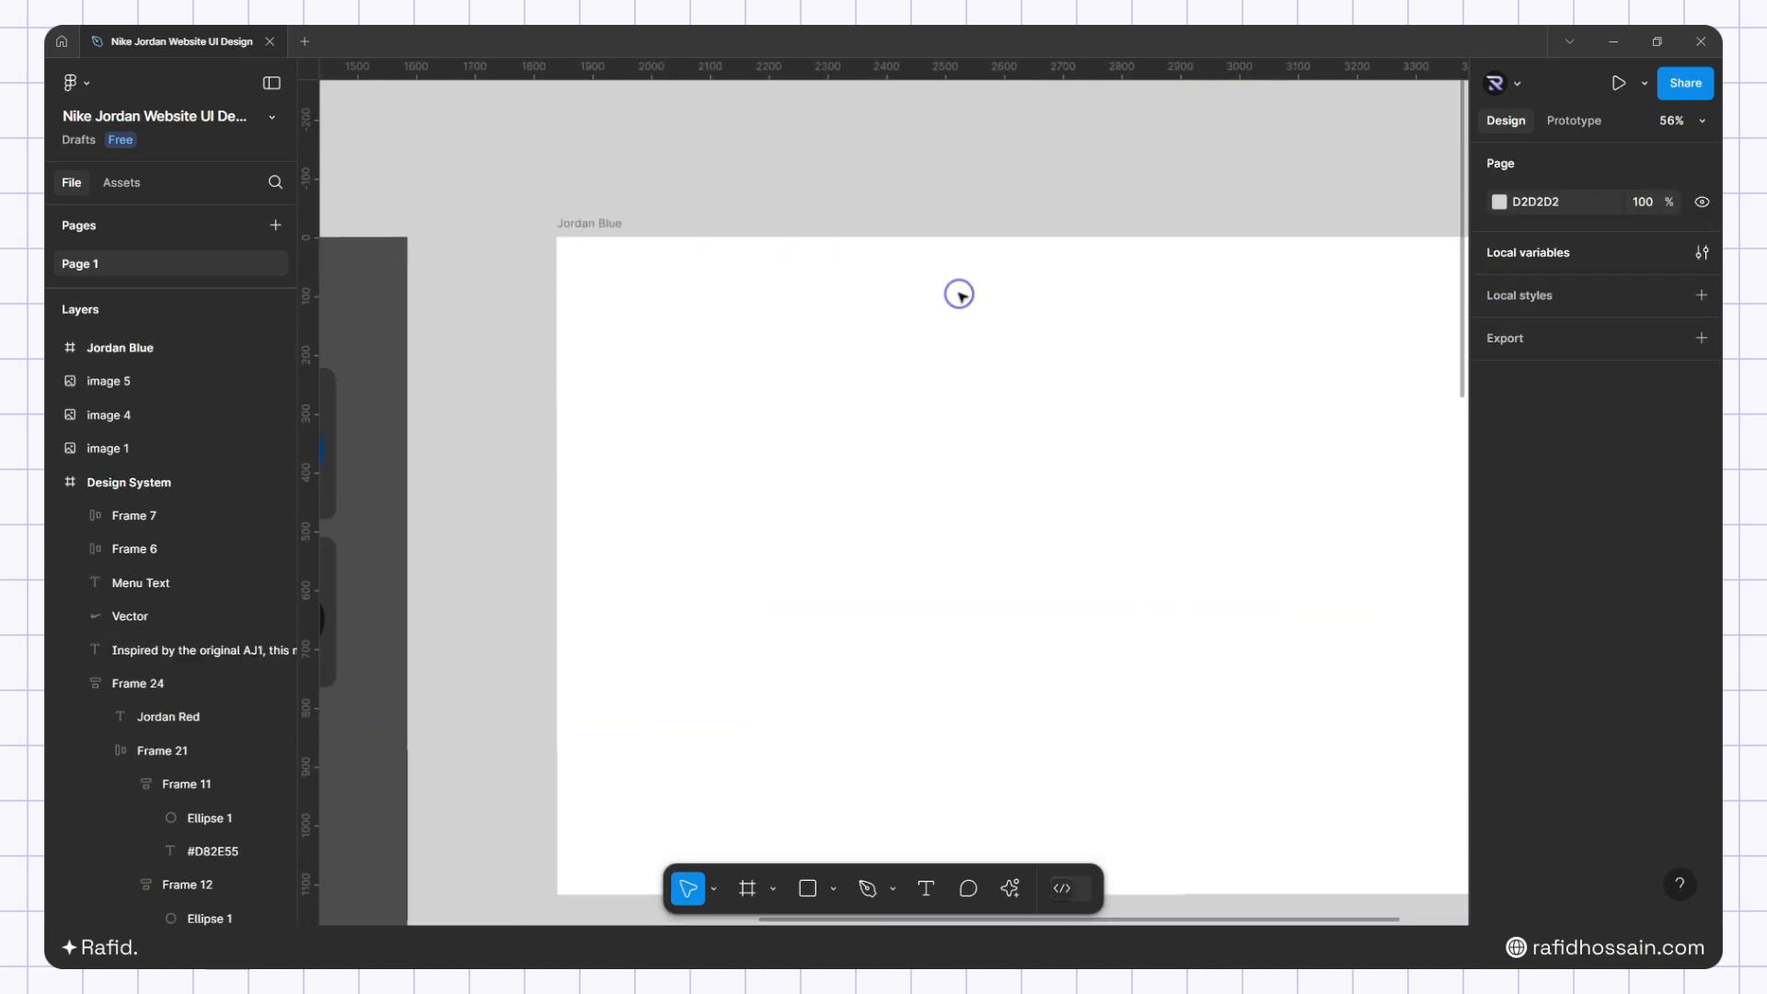
Change the Jordan Blue frame's fill to a radial gradient and narrow its width to form a circular glow
scroll(693, 269, "down", 3)
left_click(710, 297)
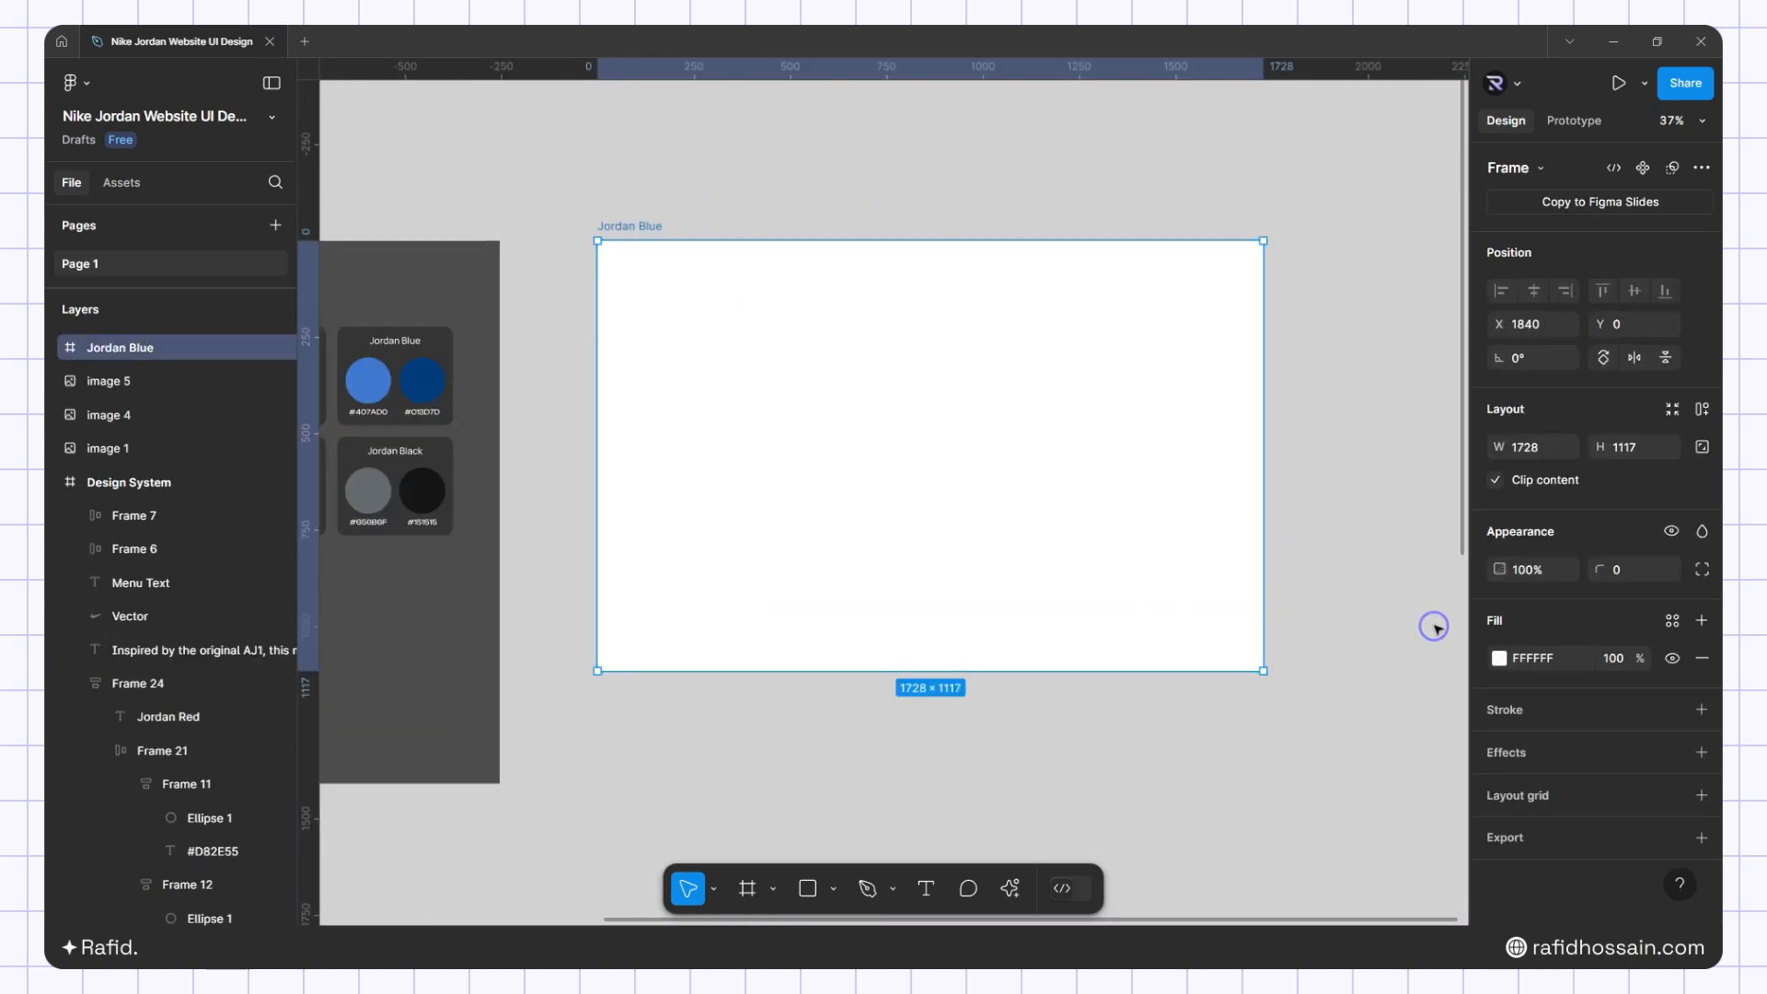
left_click(1500, 658)
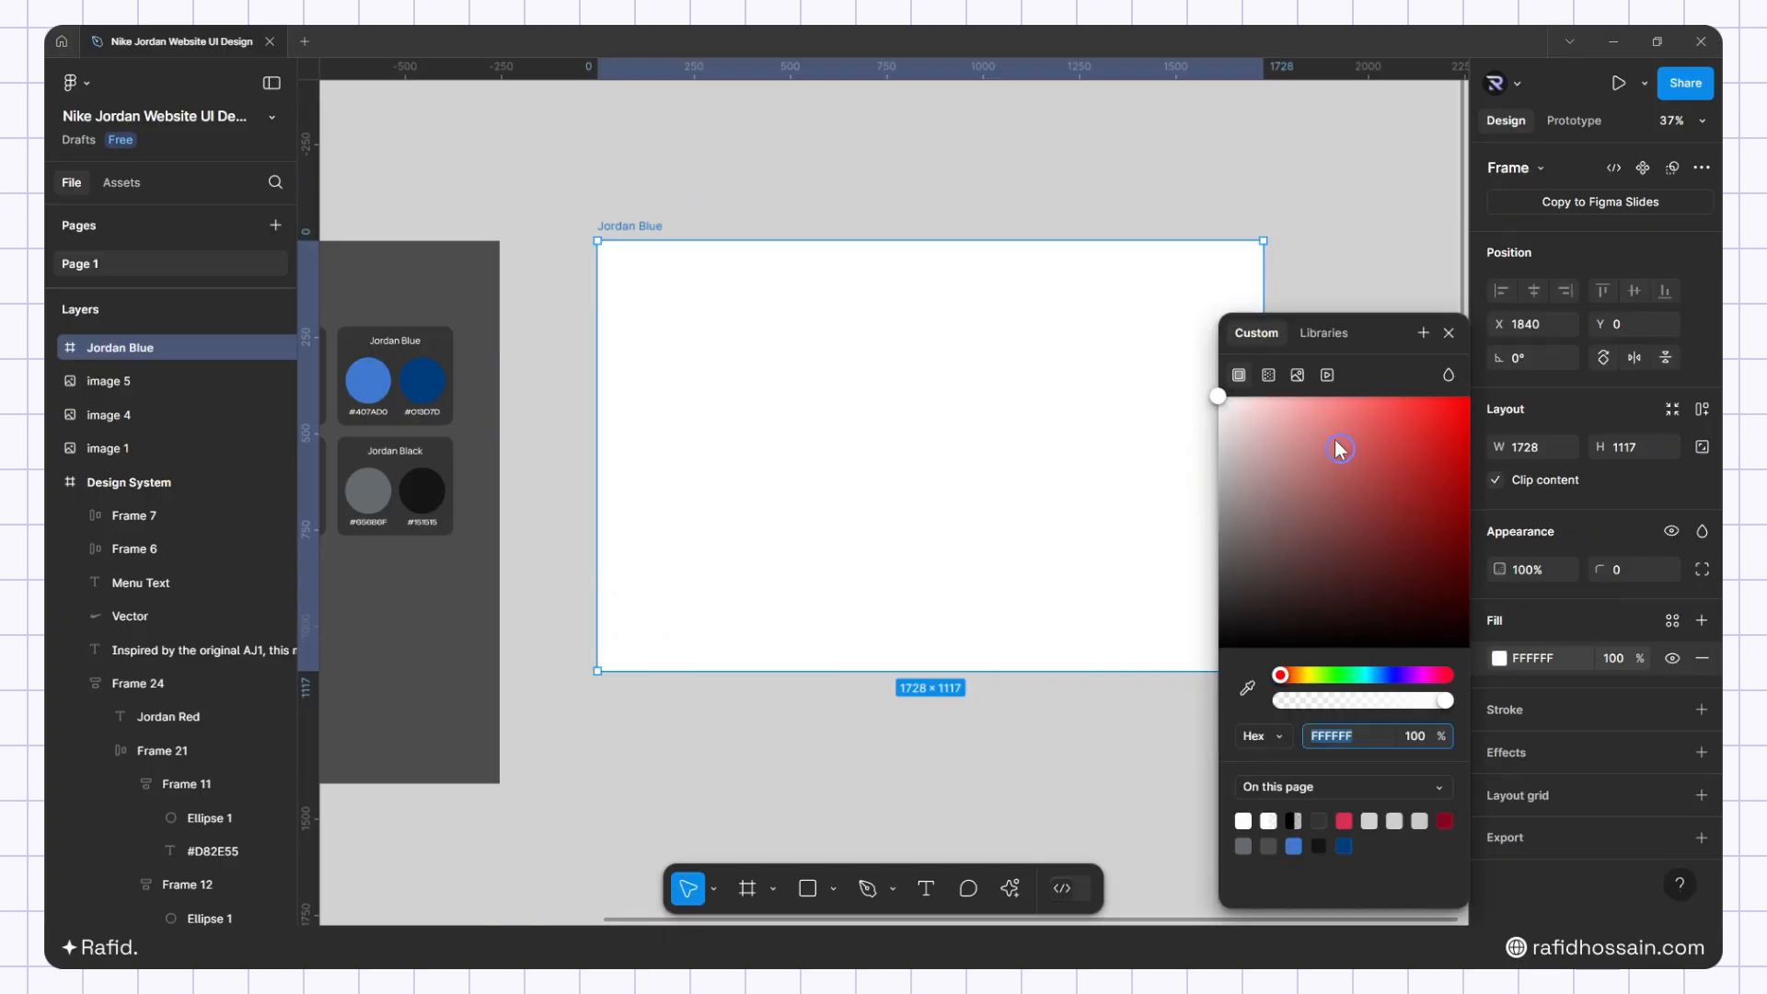
left_click(1270, 373)
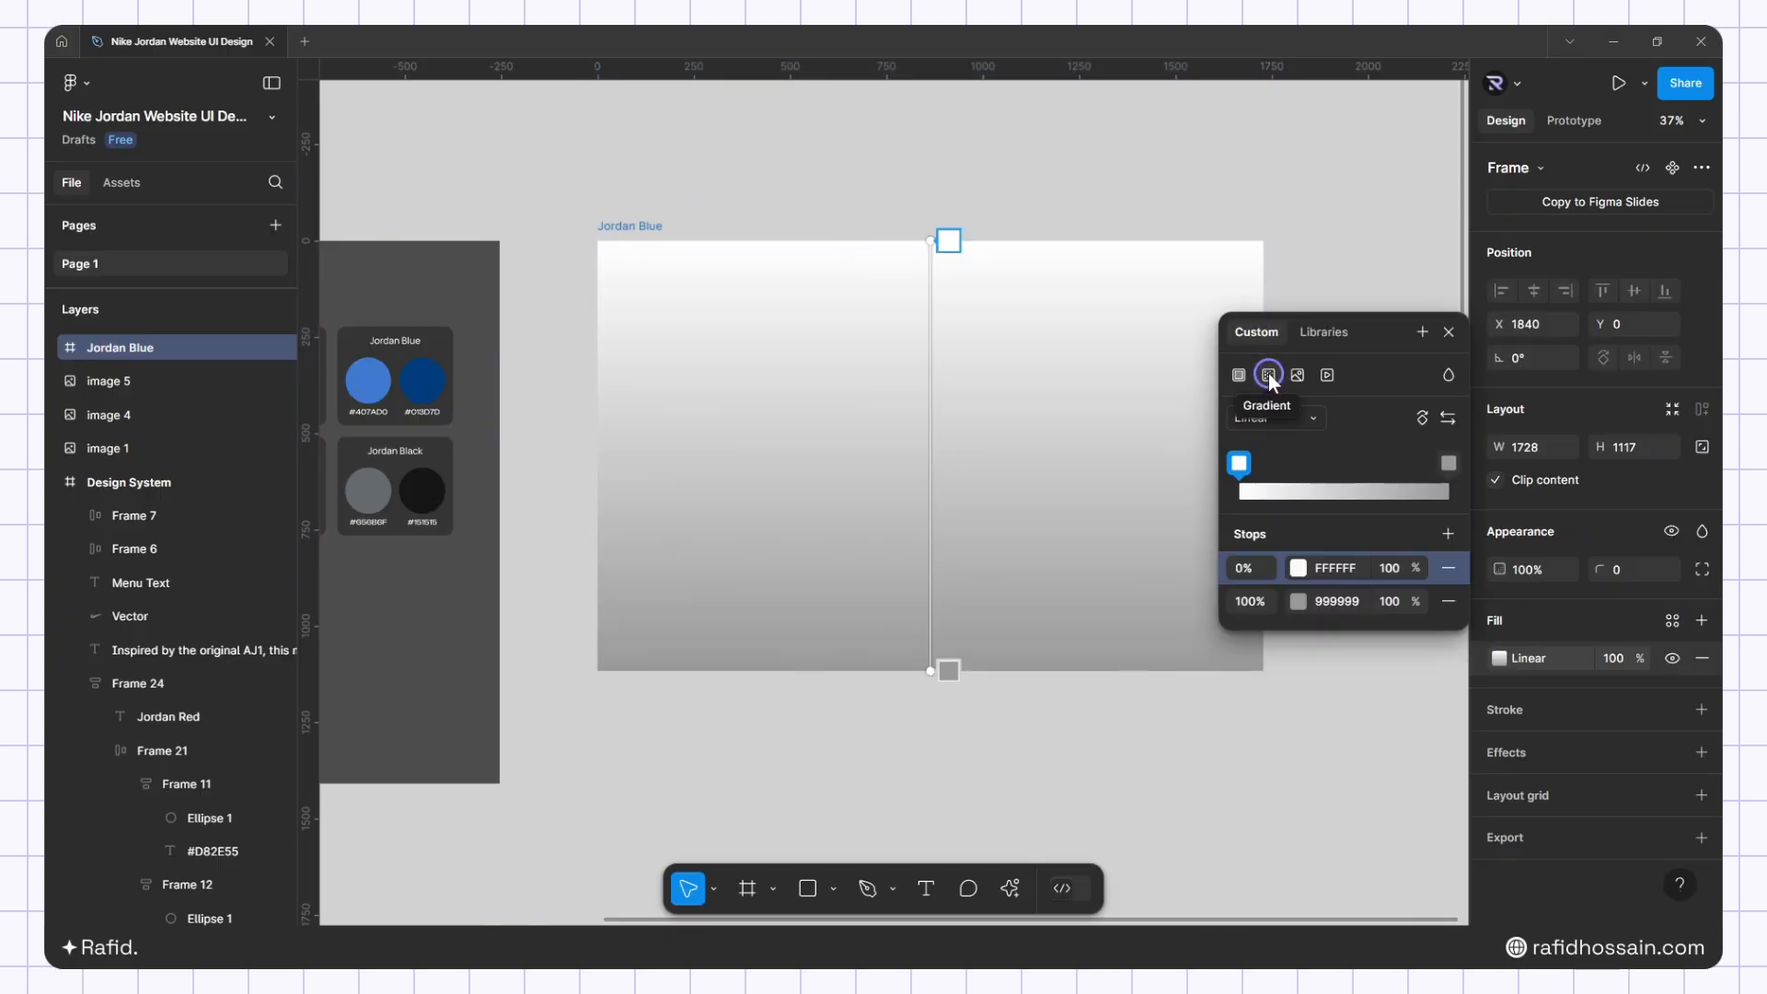
left_click(1265, 410)
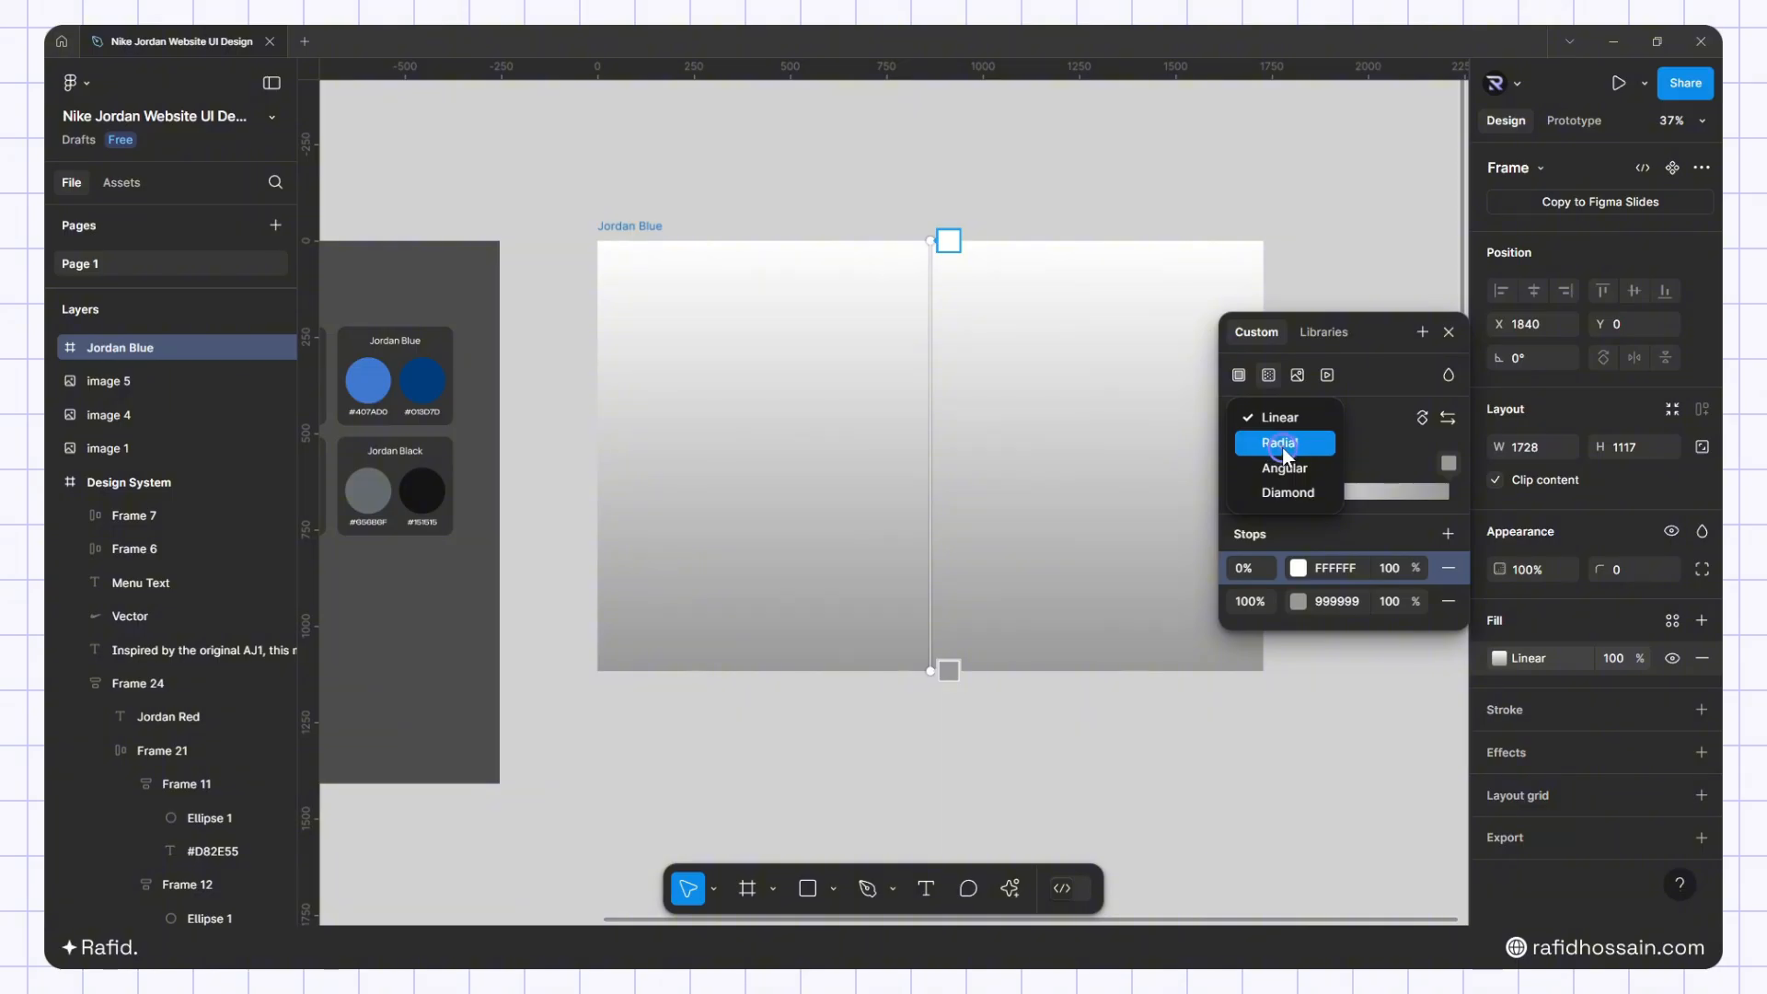
left_click(1284, 448)
left_click_drag(597, 455, 707, 452)
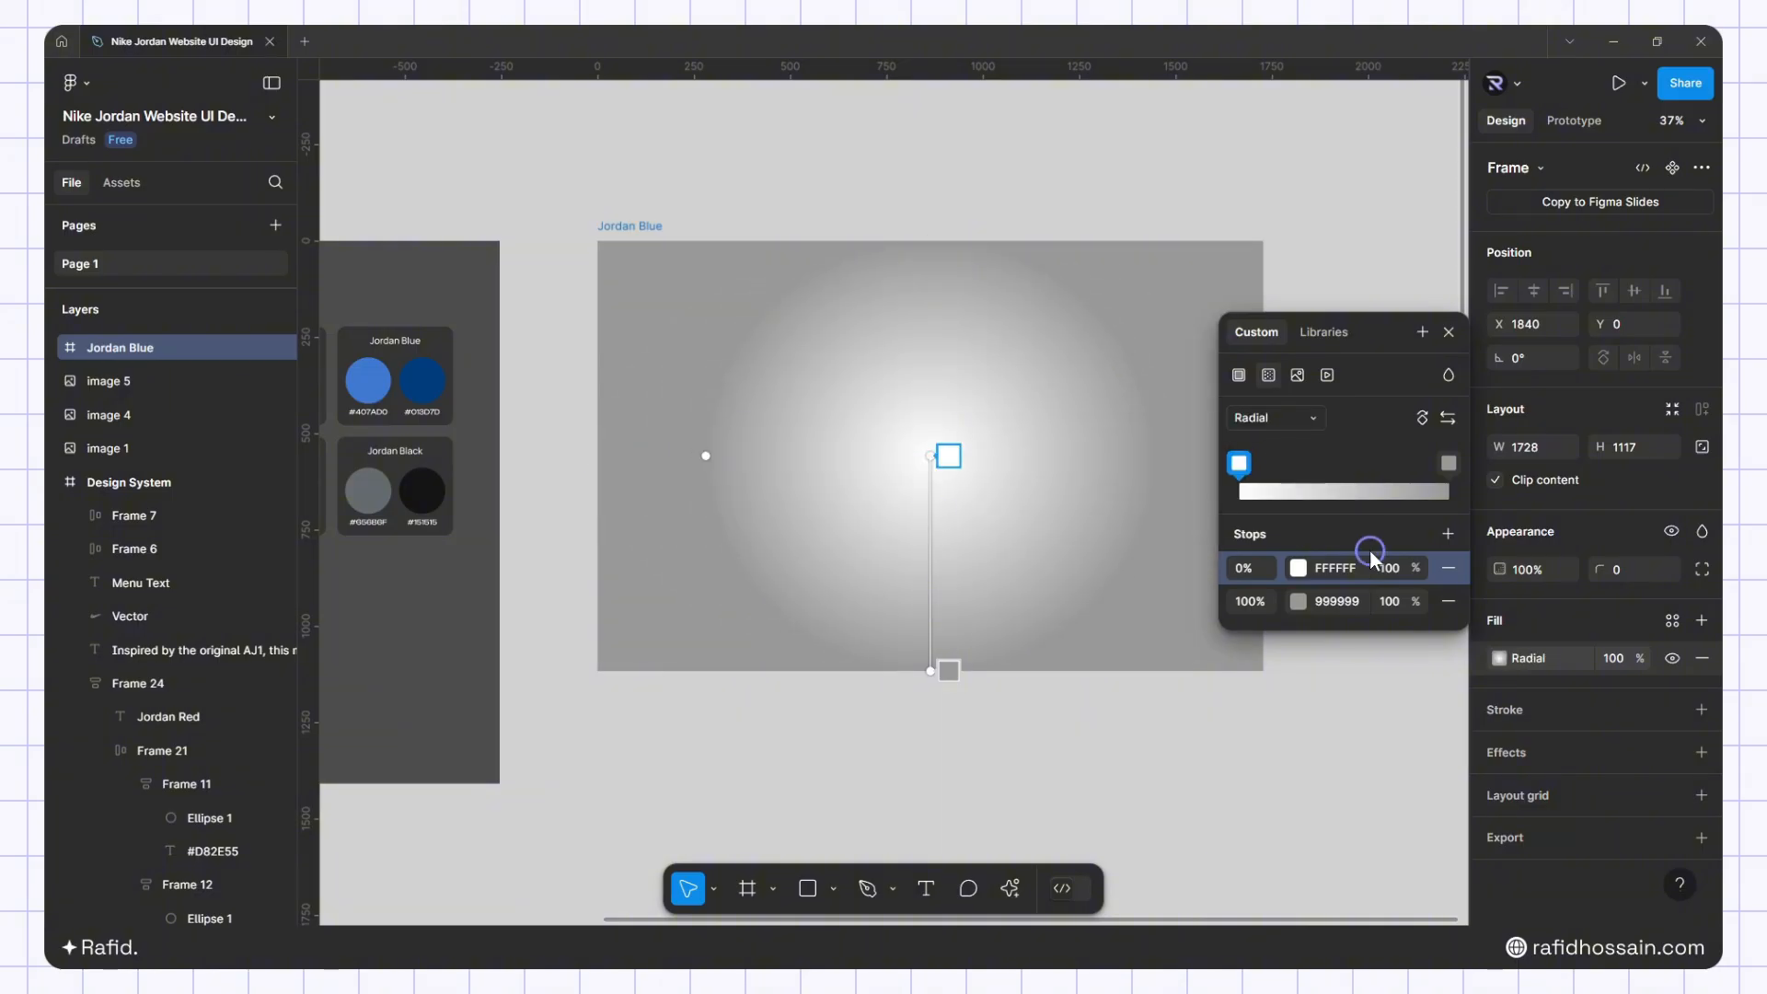
Set the gradient's 0% stop to Jordan Blue Color 01 and its 100% stop to Jordan Blue Color 02
left_click(1241, 466)
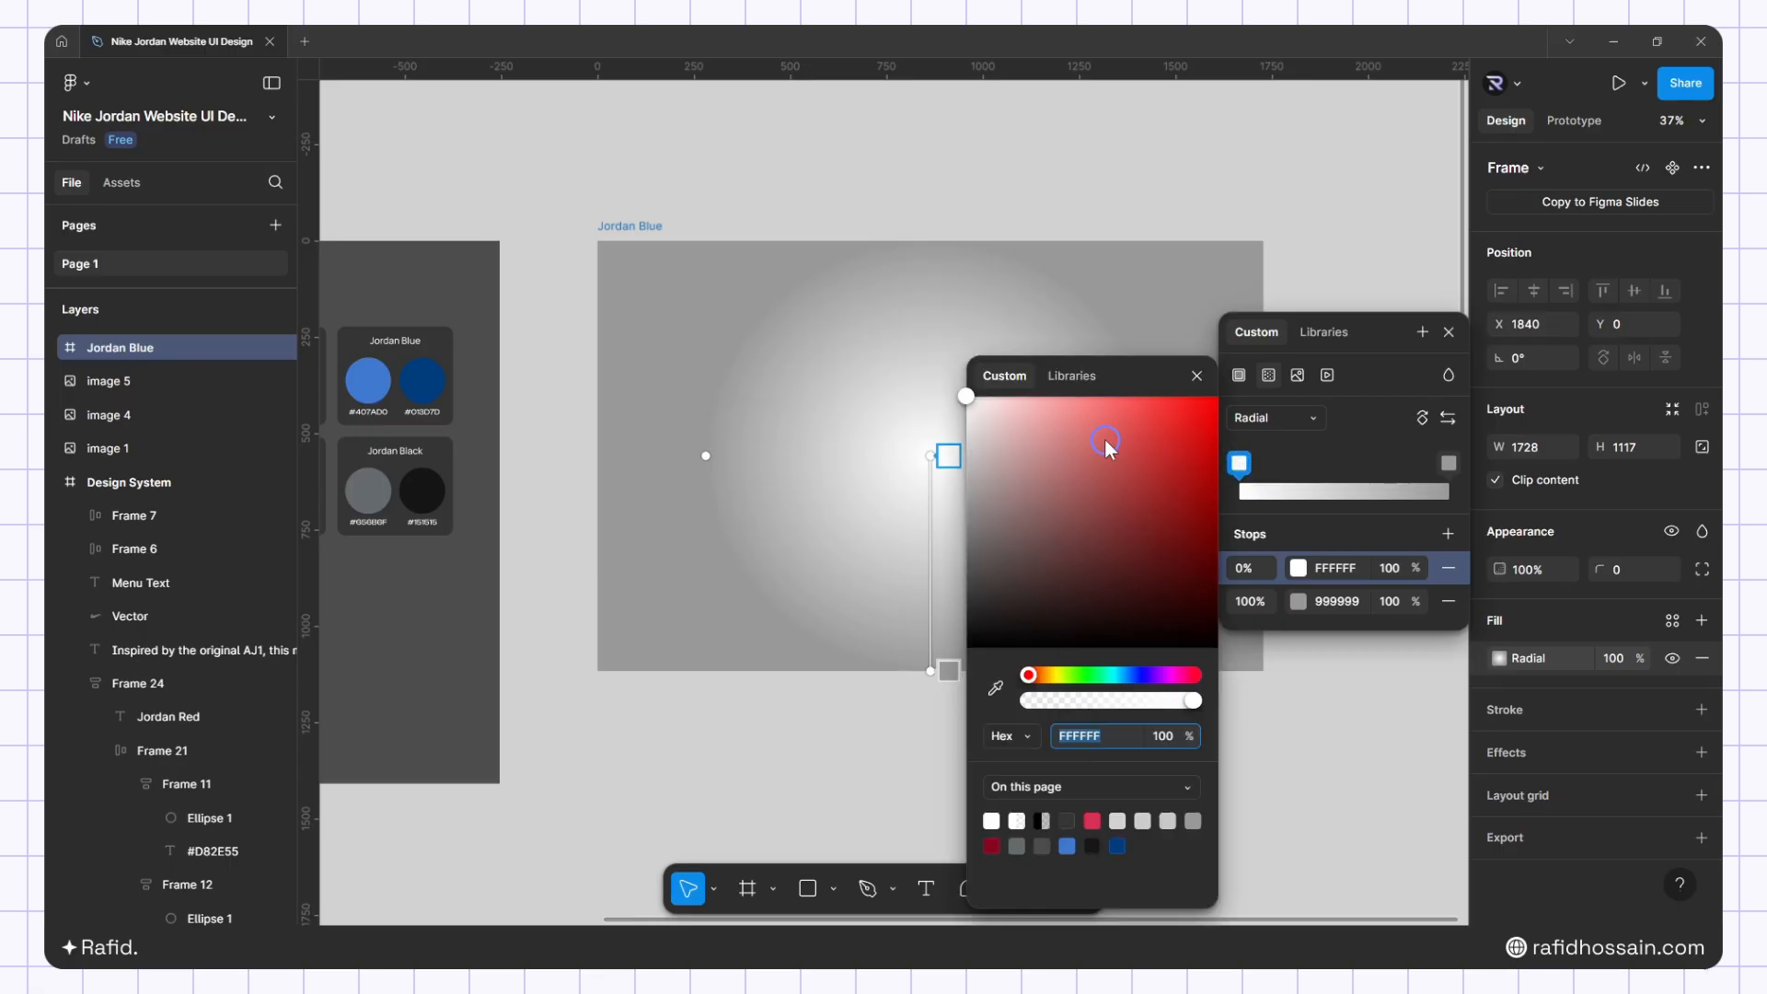
left_click(1074, 377)
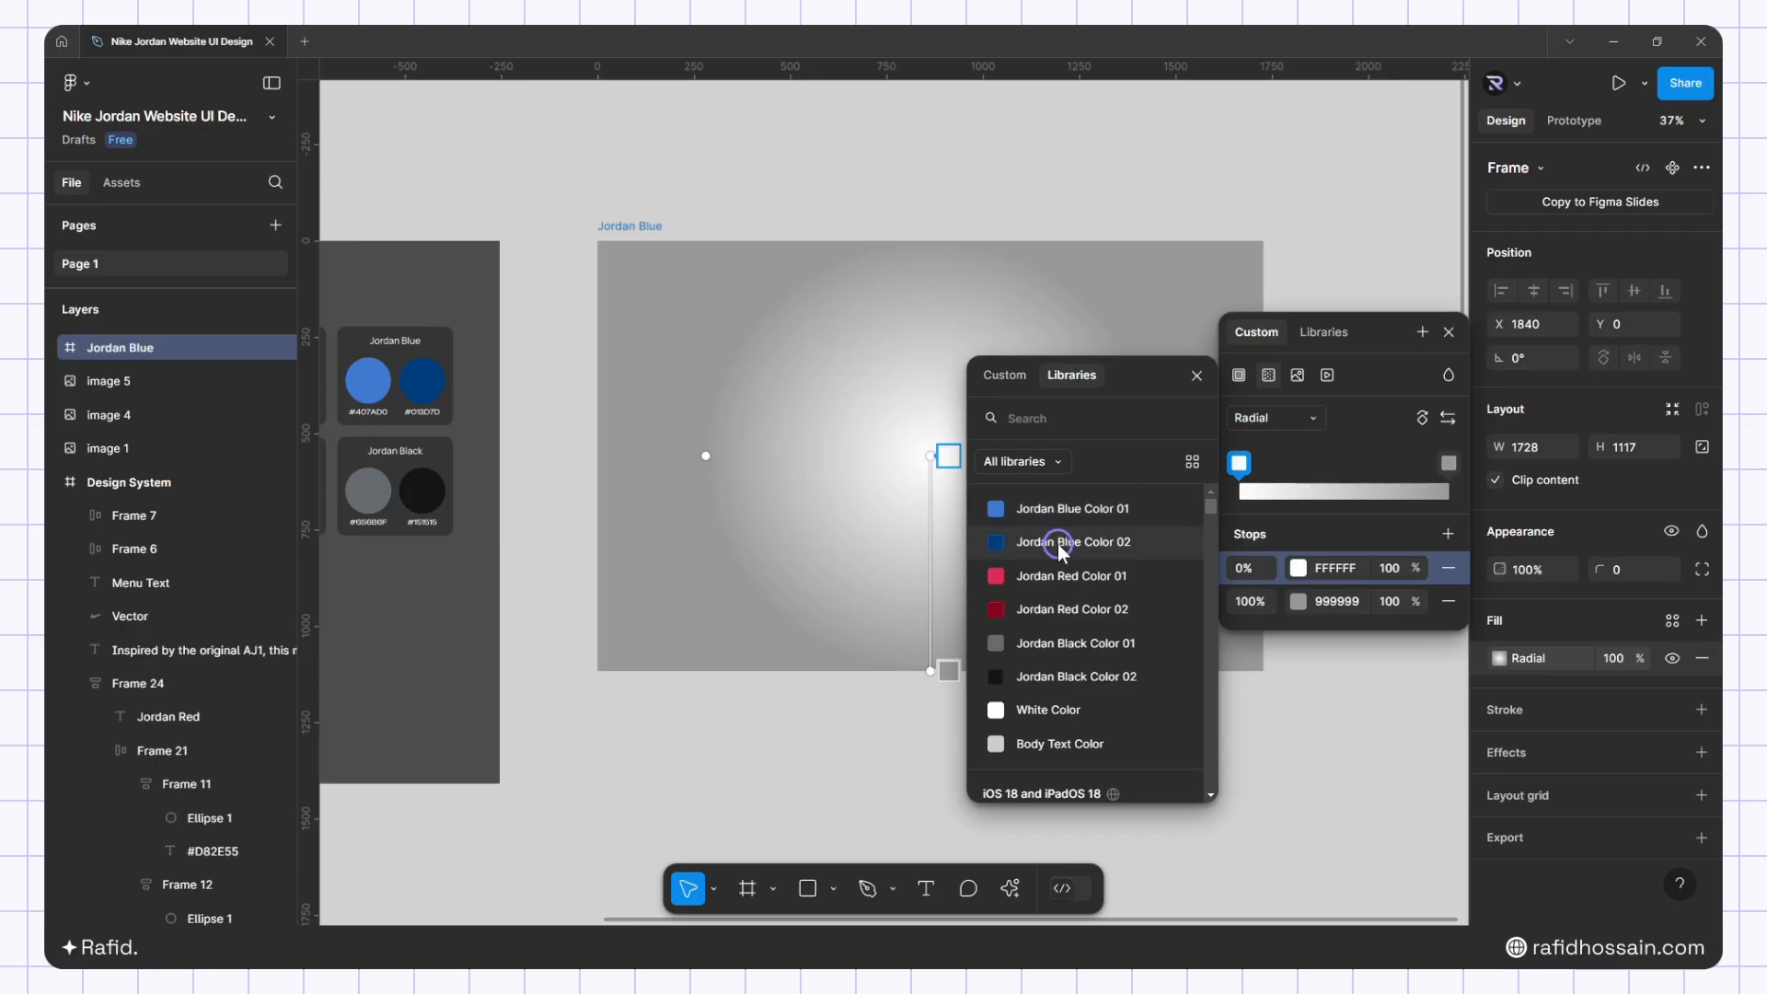
left_click(1102, 508)
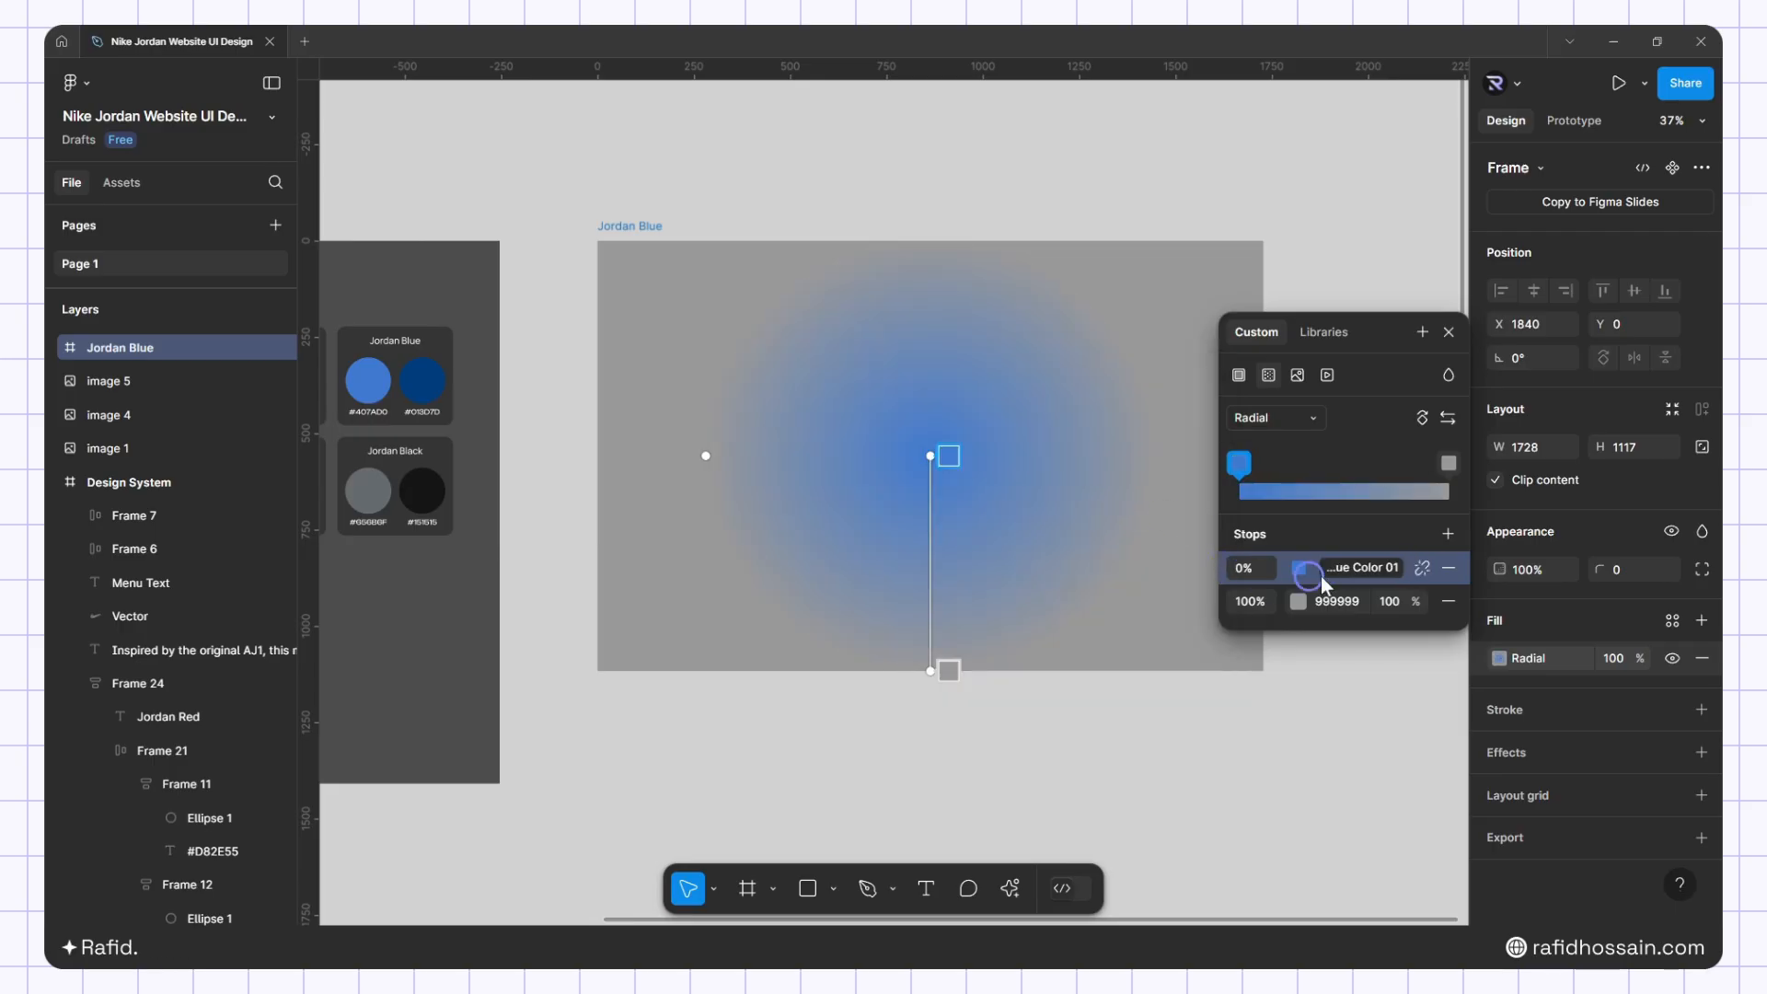
left_click(1445, 462)
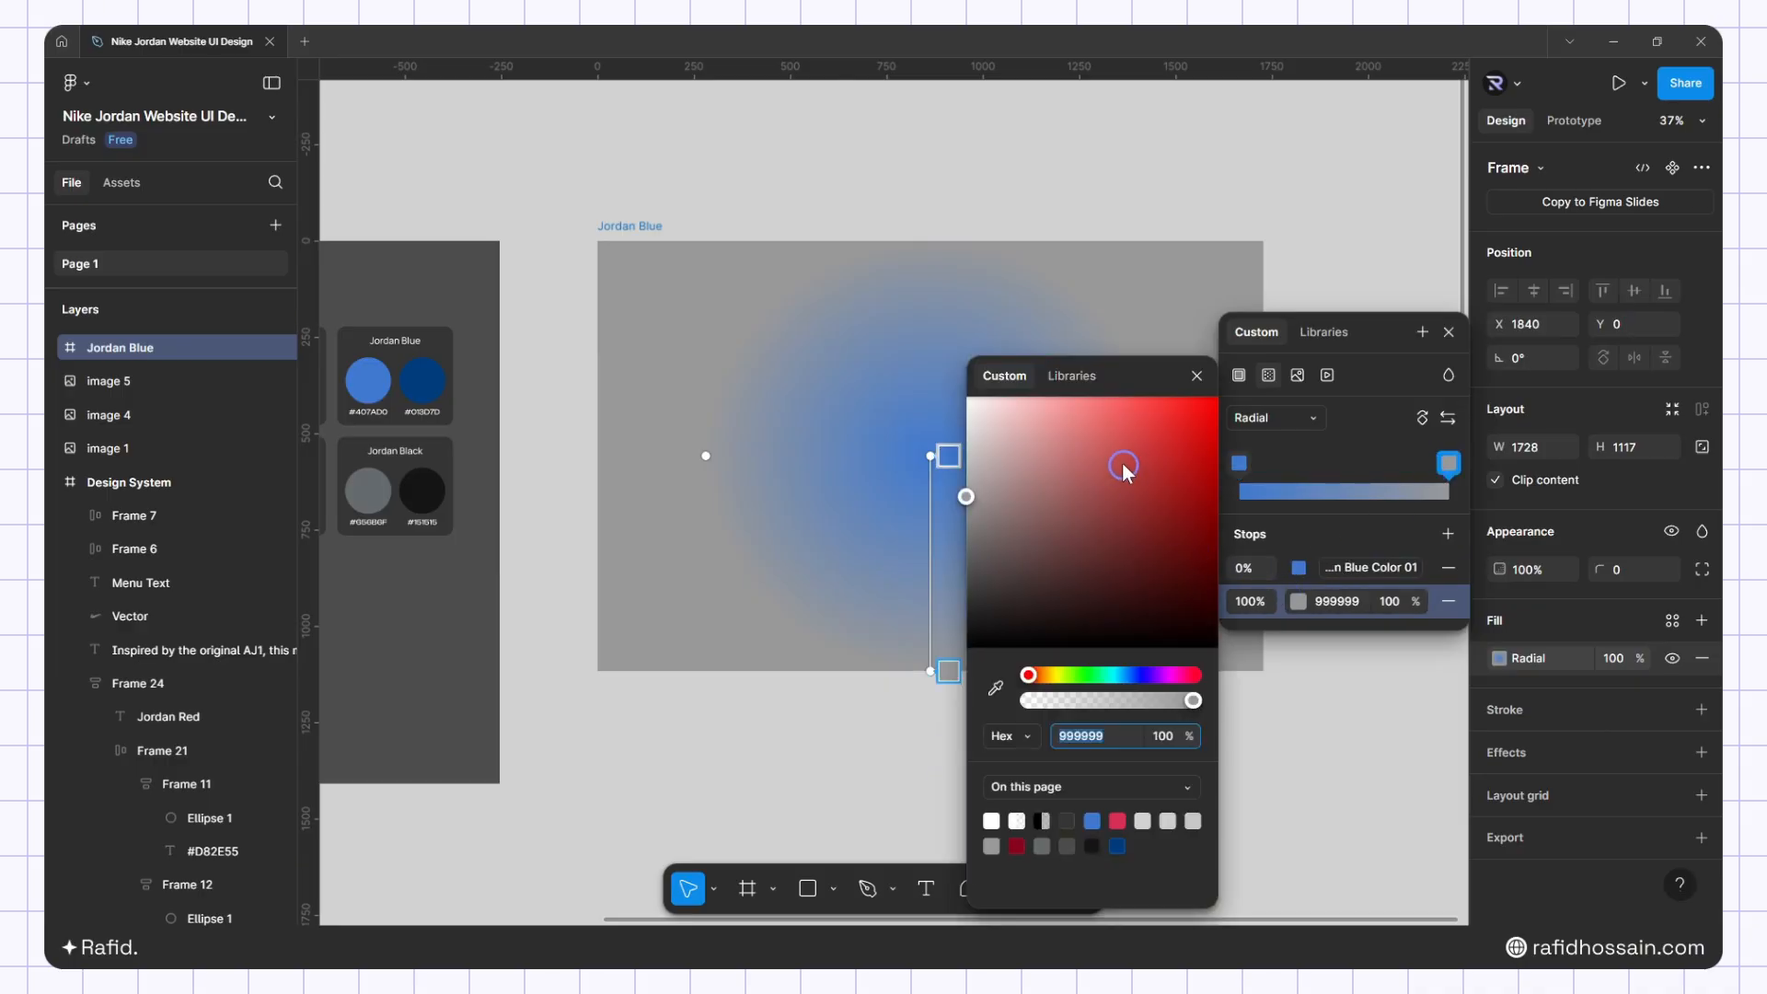
left_click(1071, 375)
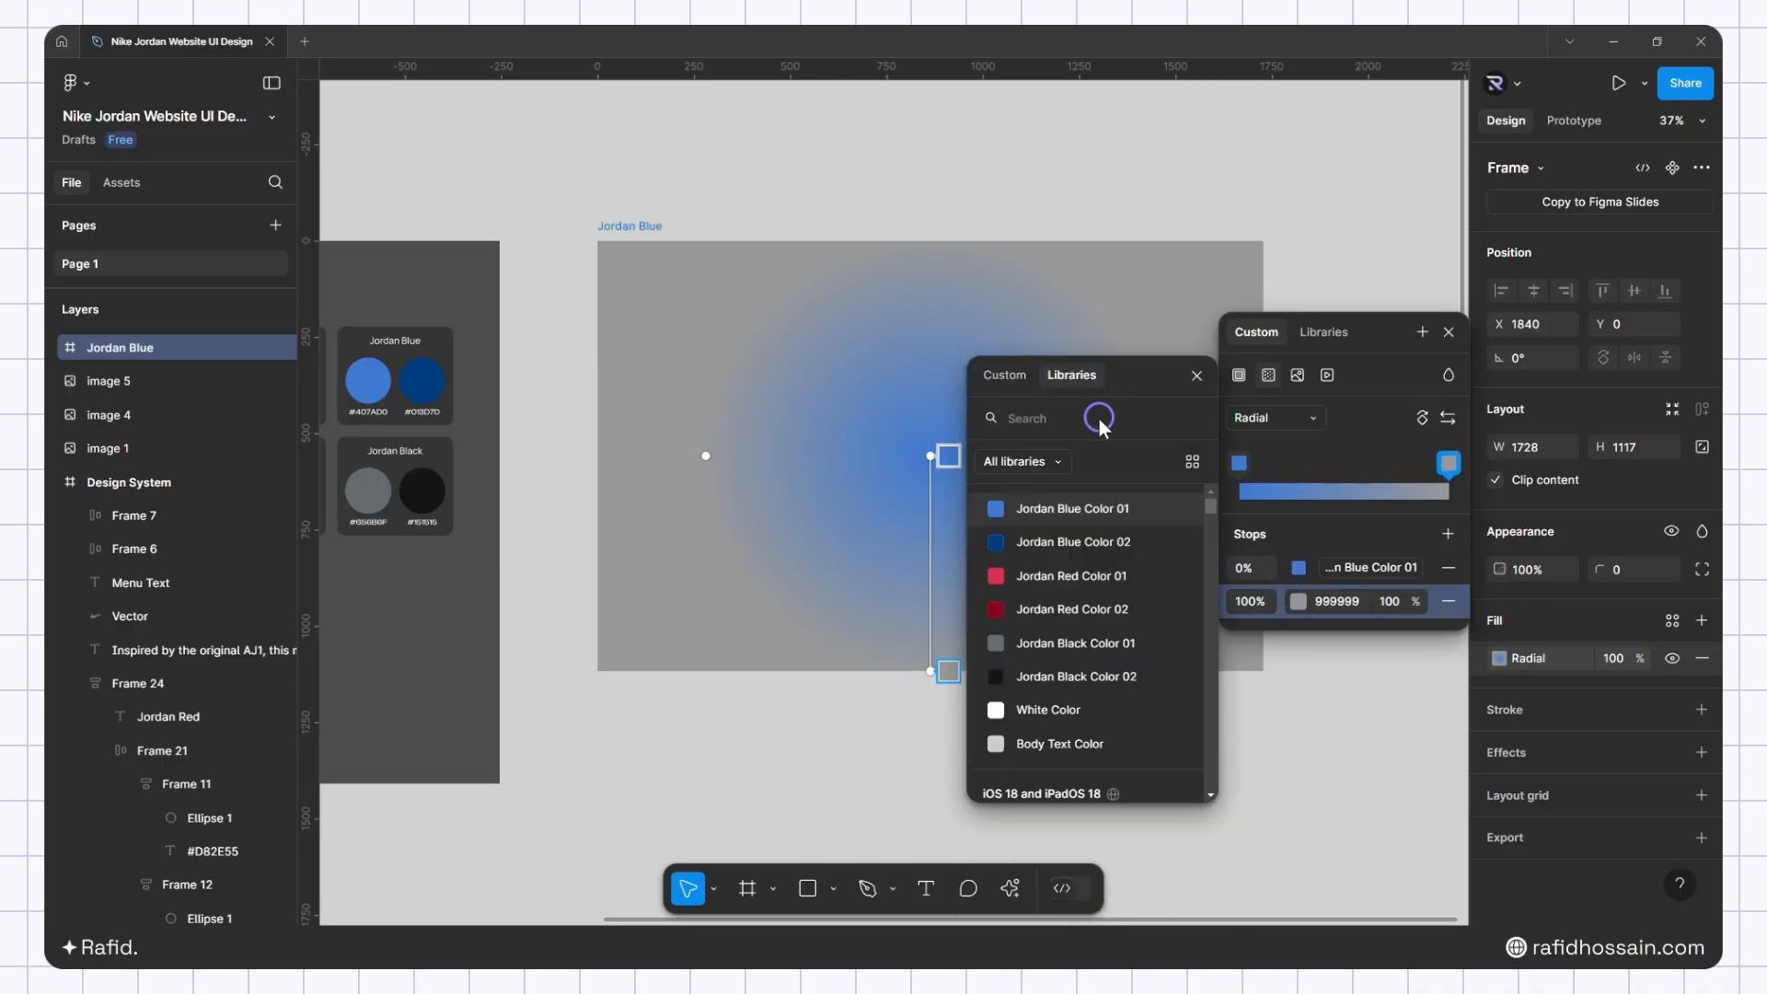
left_click(1097, 541)
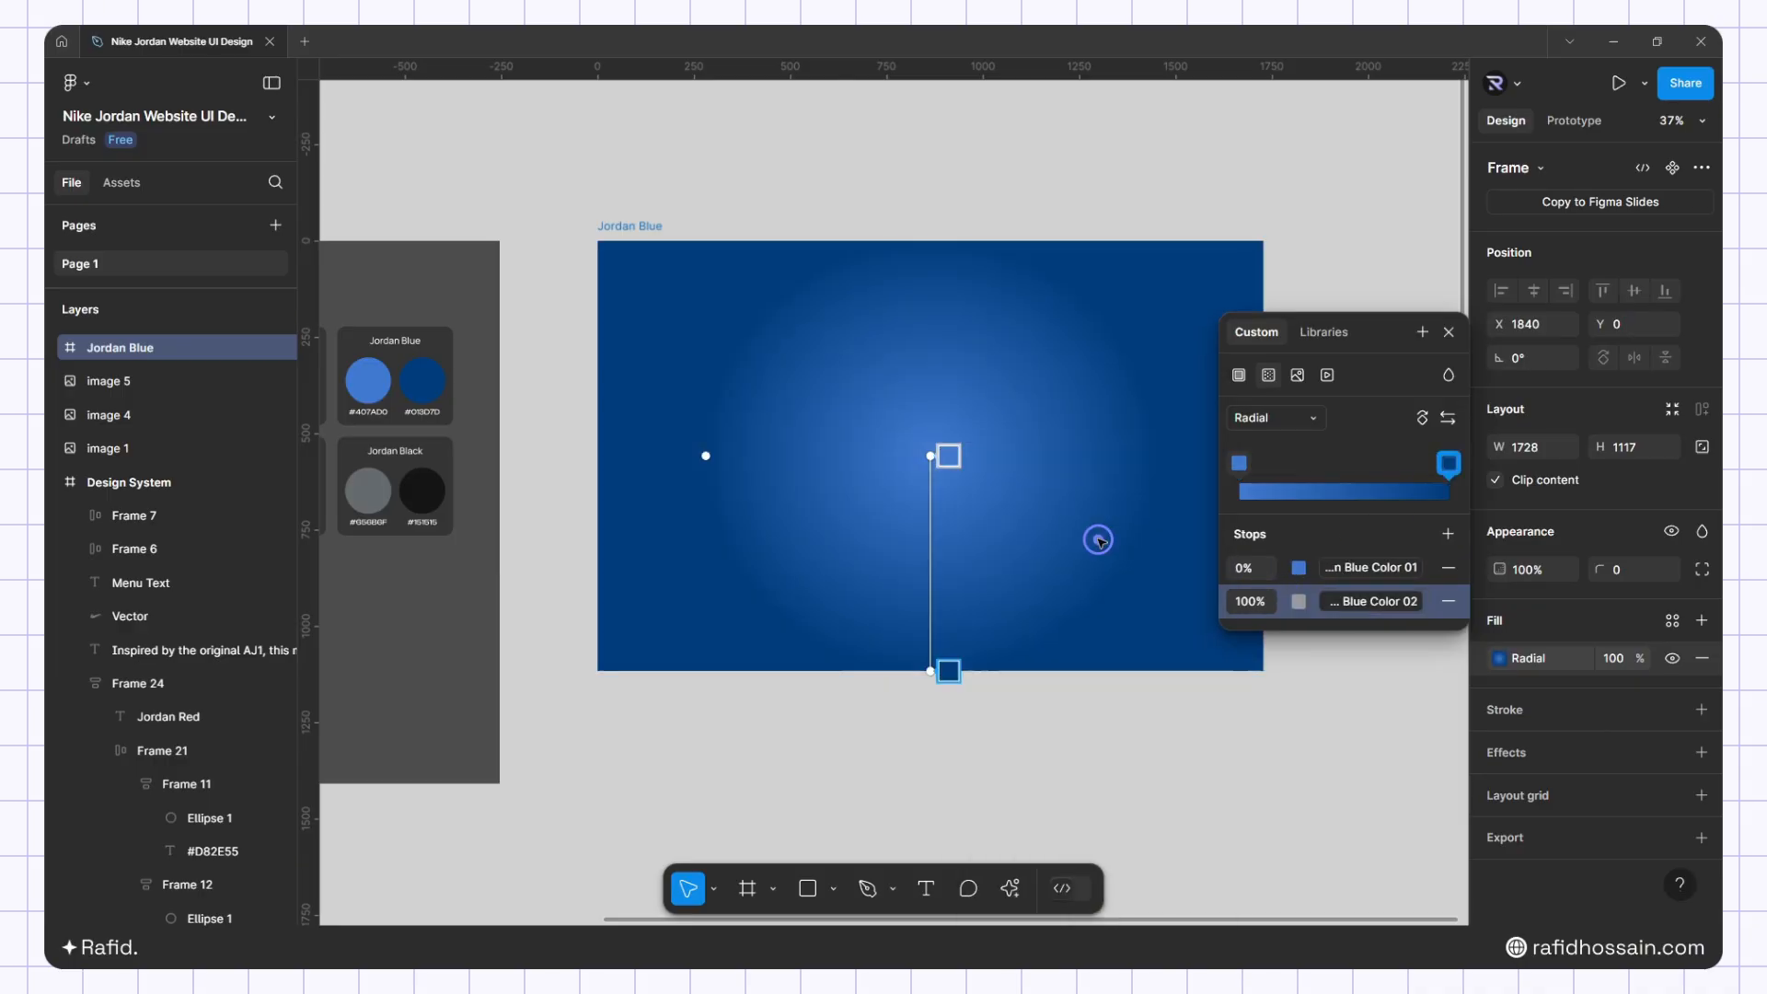
left_click(1451, 337)
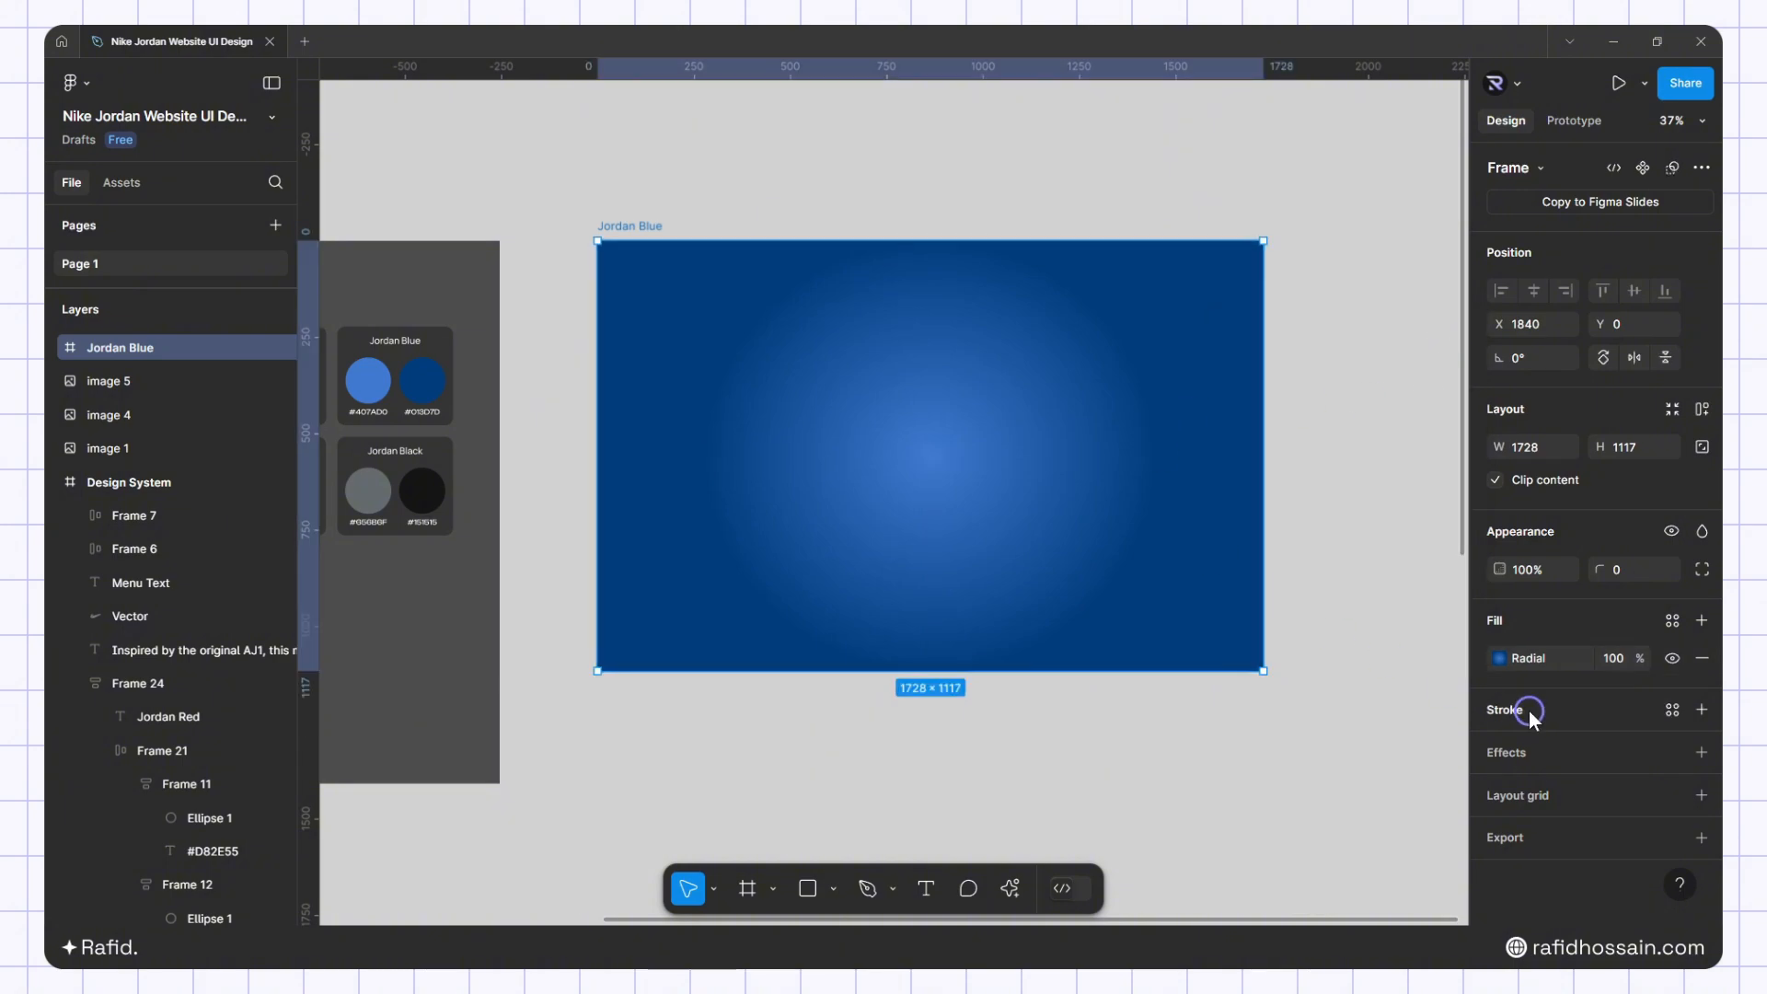
Add a layout grid to the Jordan Blue frame and configure it as 12 columns
left_click(1528, 795)
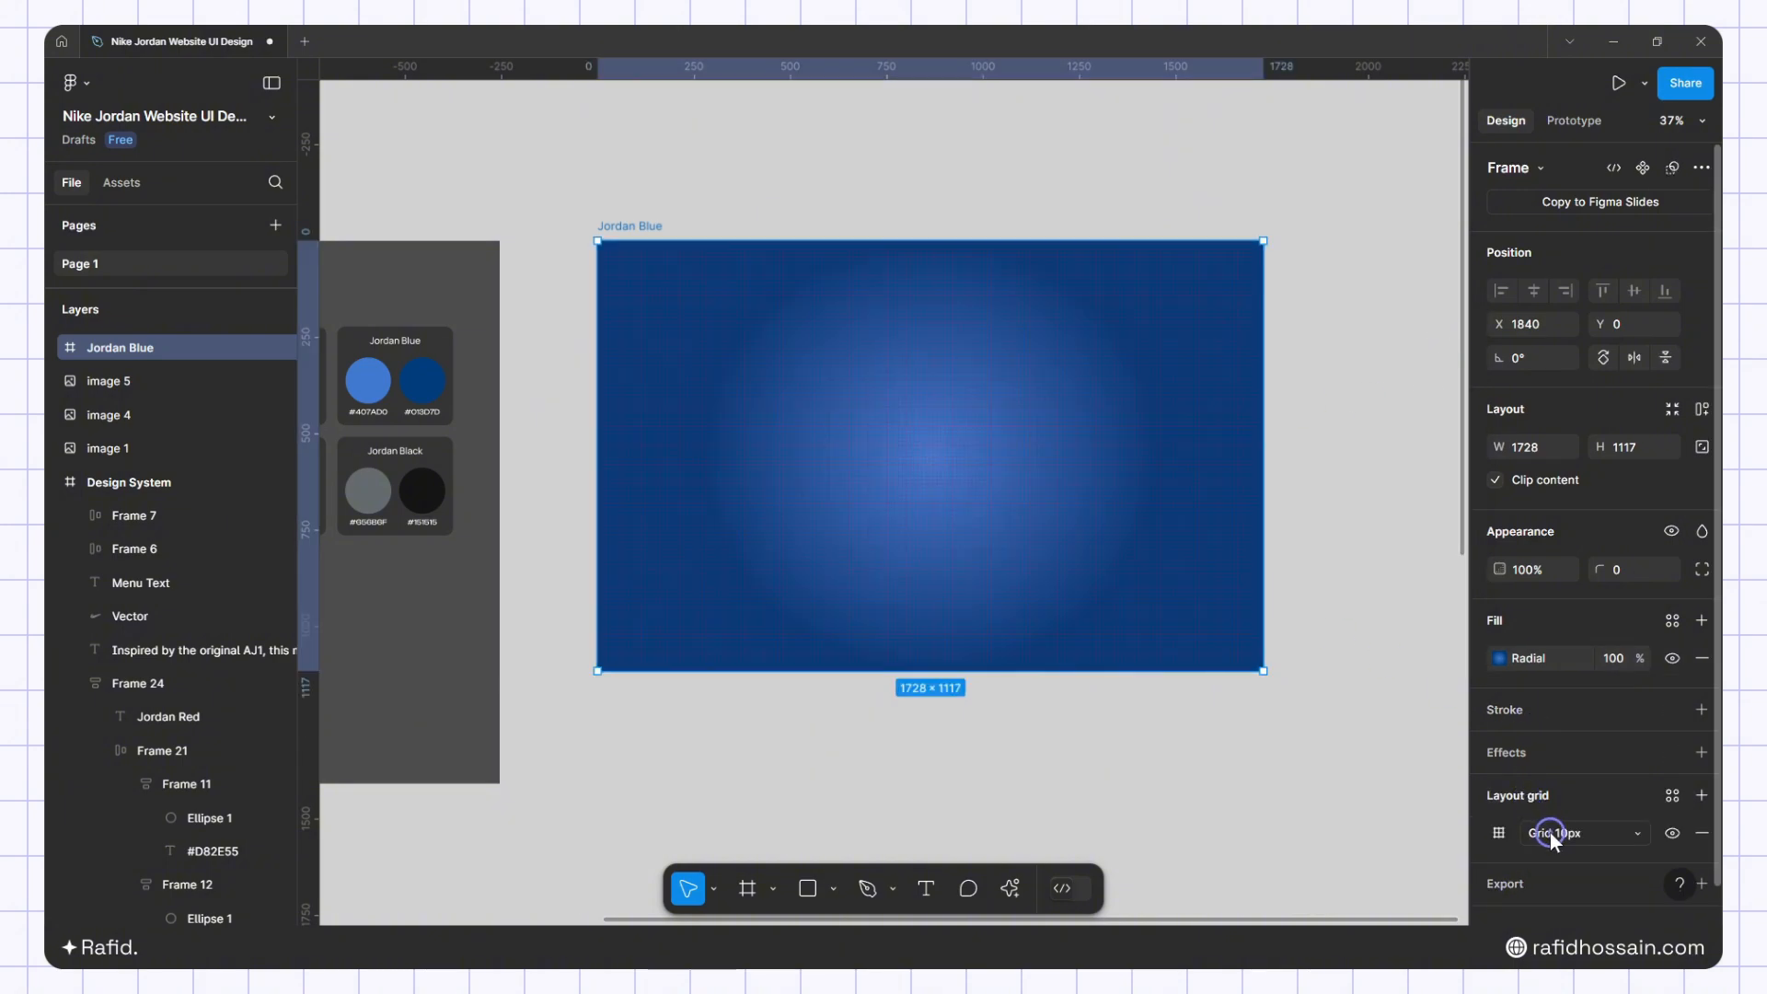
left_click(1551, 833)
left_click(1558, 849)
left_click(1501, 825)
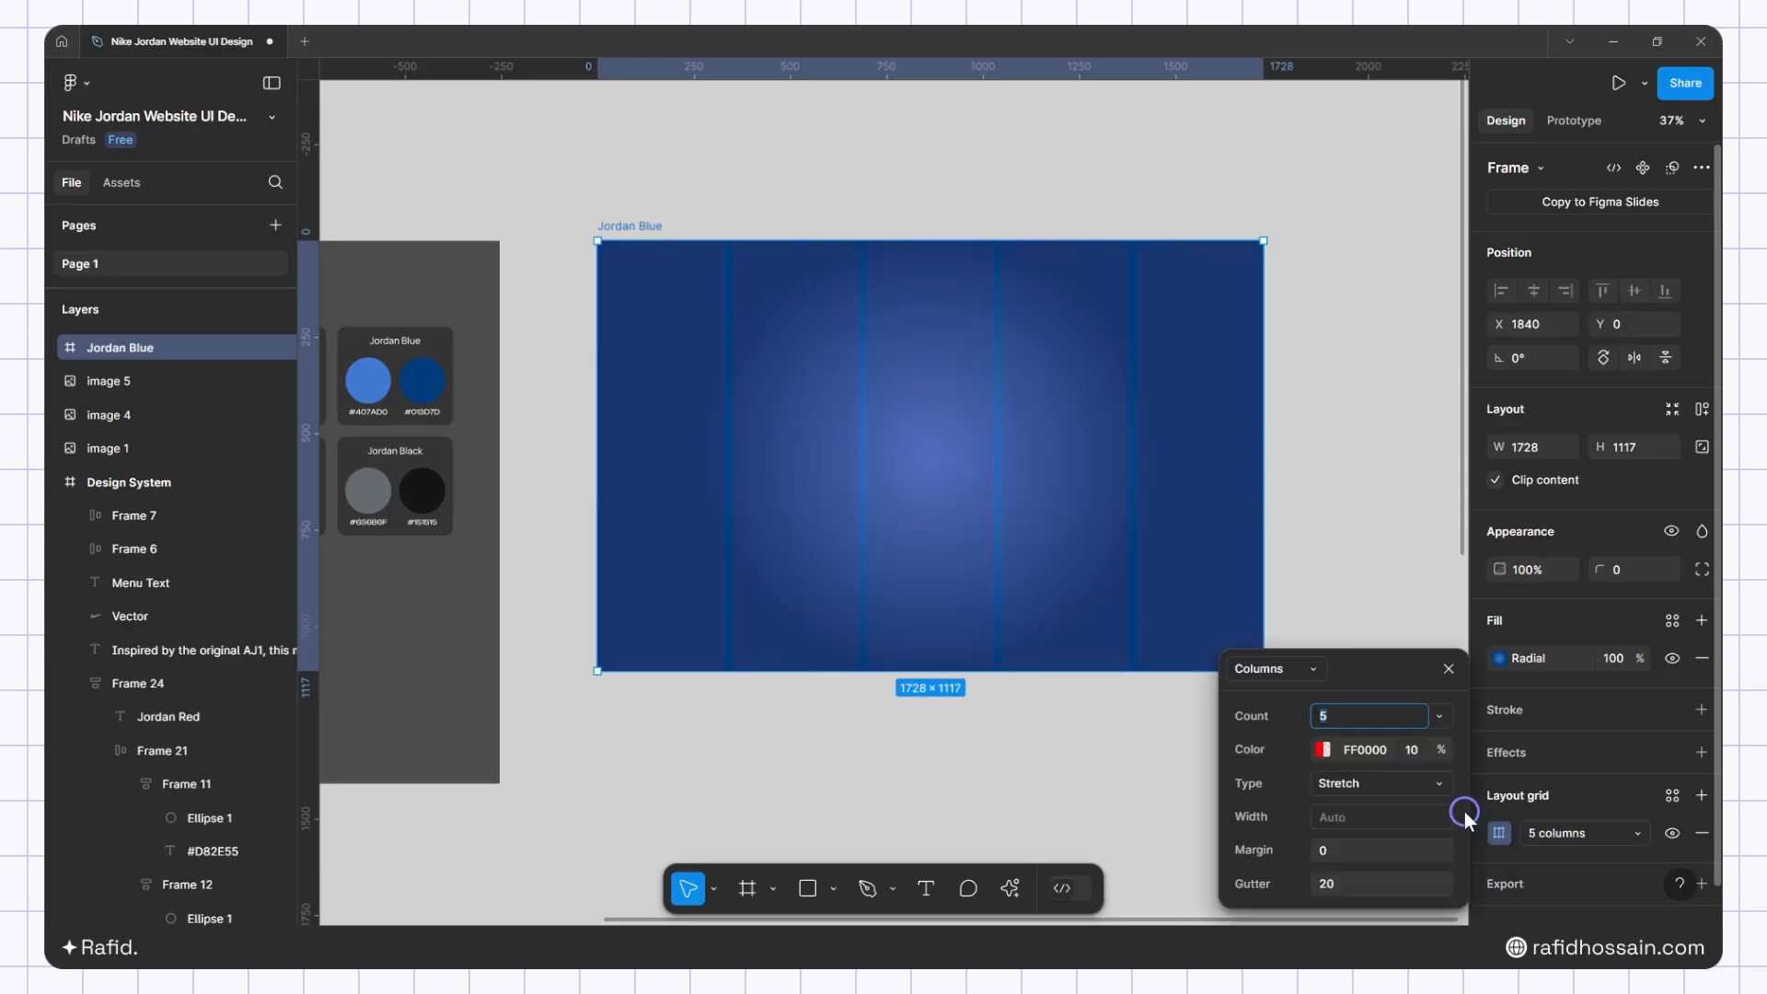
type("12")
Set the column grid's margin to 164 and its gutter to 30
left_click(1333, 847)
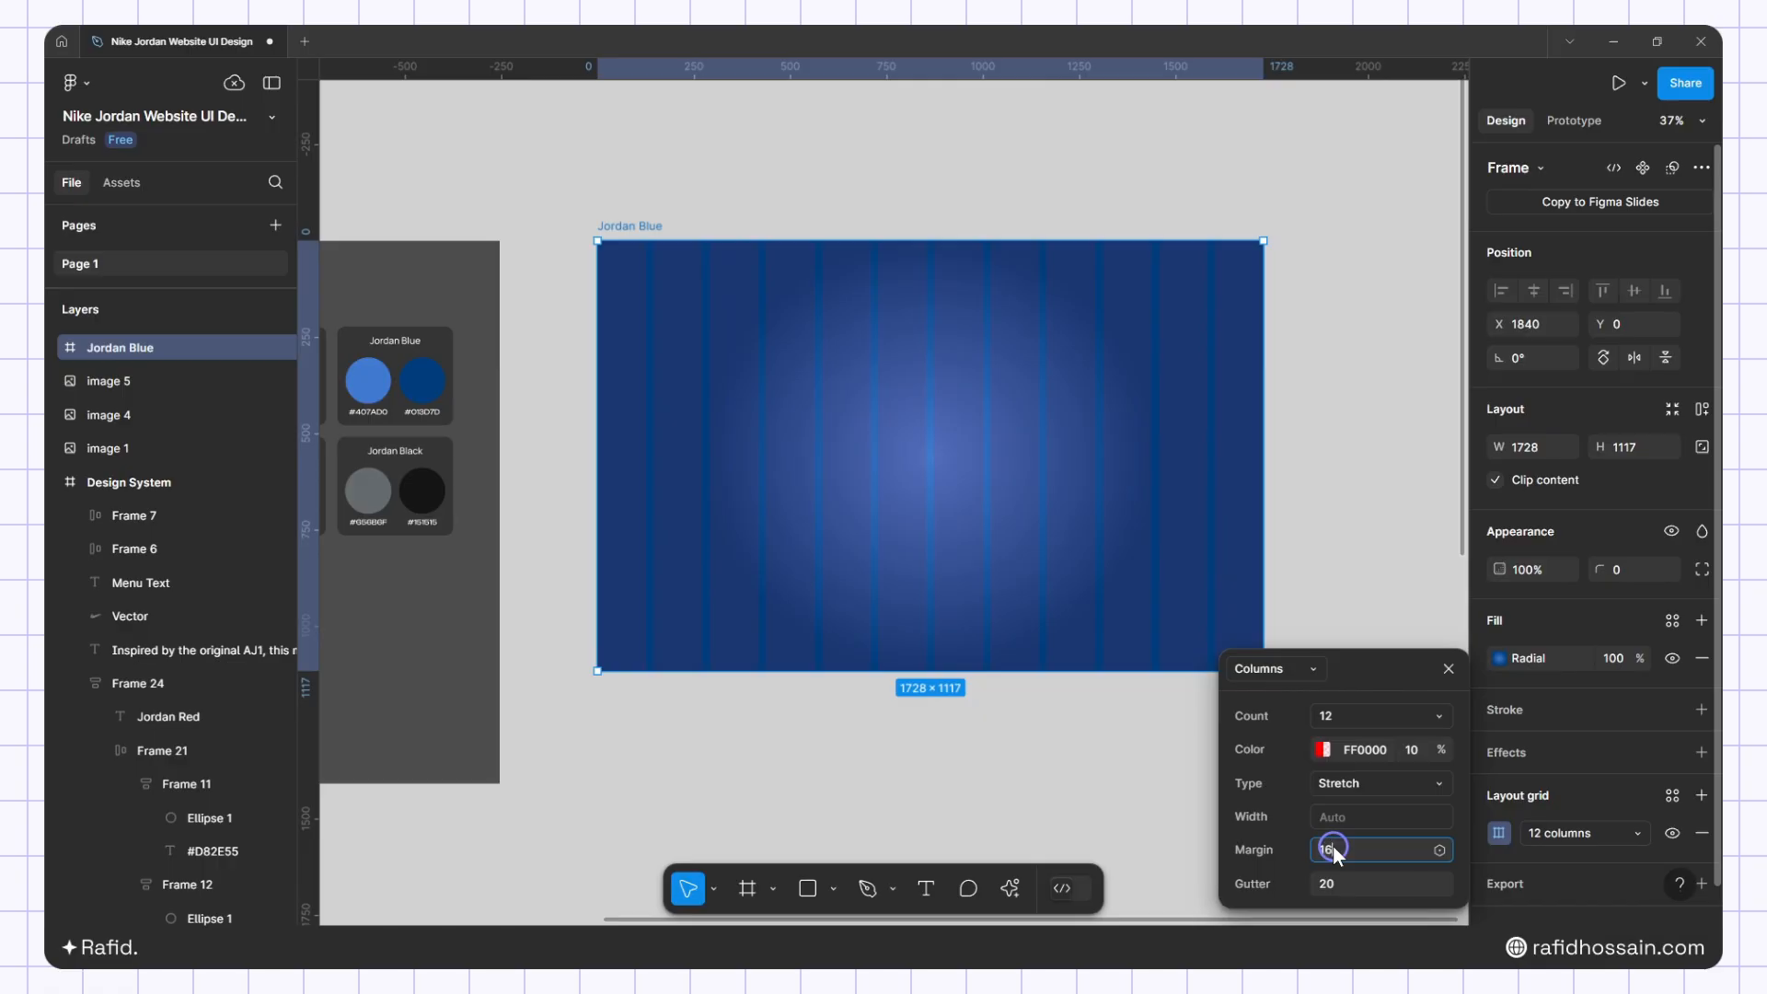
type("164")
key("Tab")
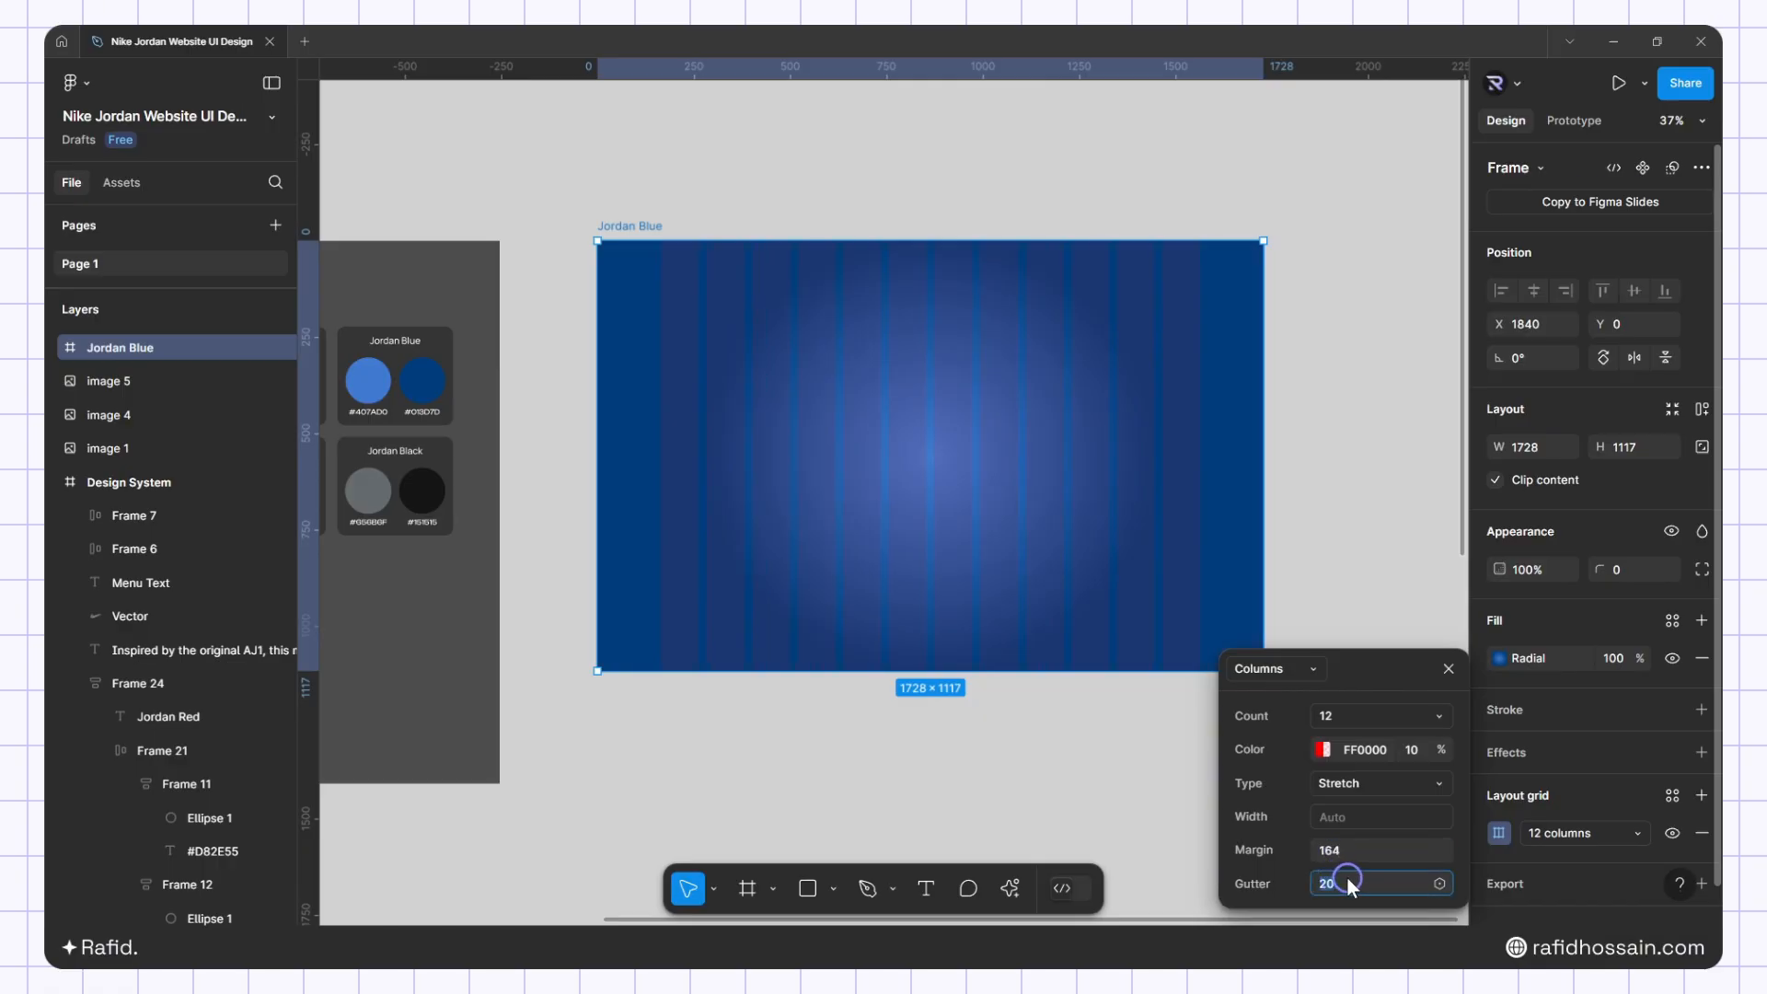
type("30")
key("Return")
Change the column grid's colour to white (FFFFFF) at 10% opacity
left_click(1323, 751)
left_click_drag(1073, 512, 871, 316)
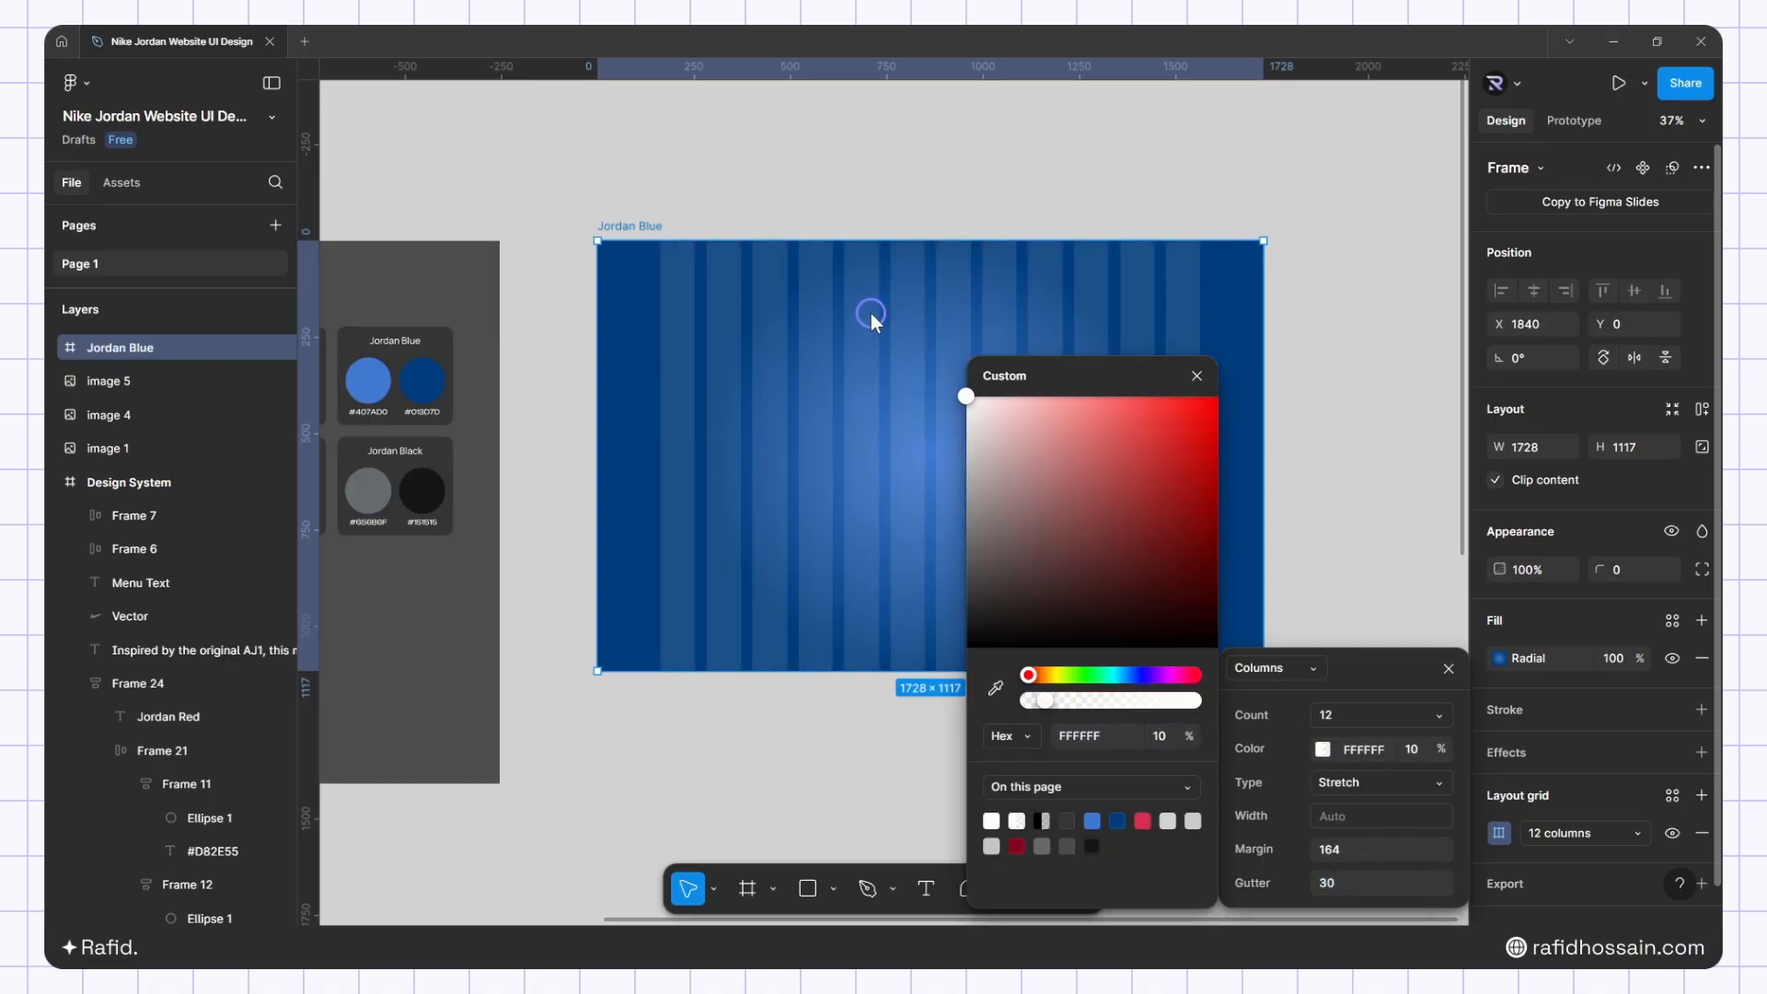
left_click(1197, 376)
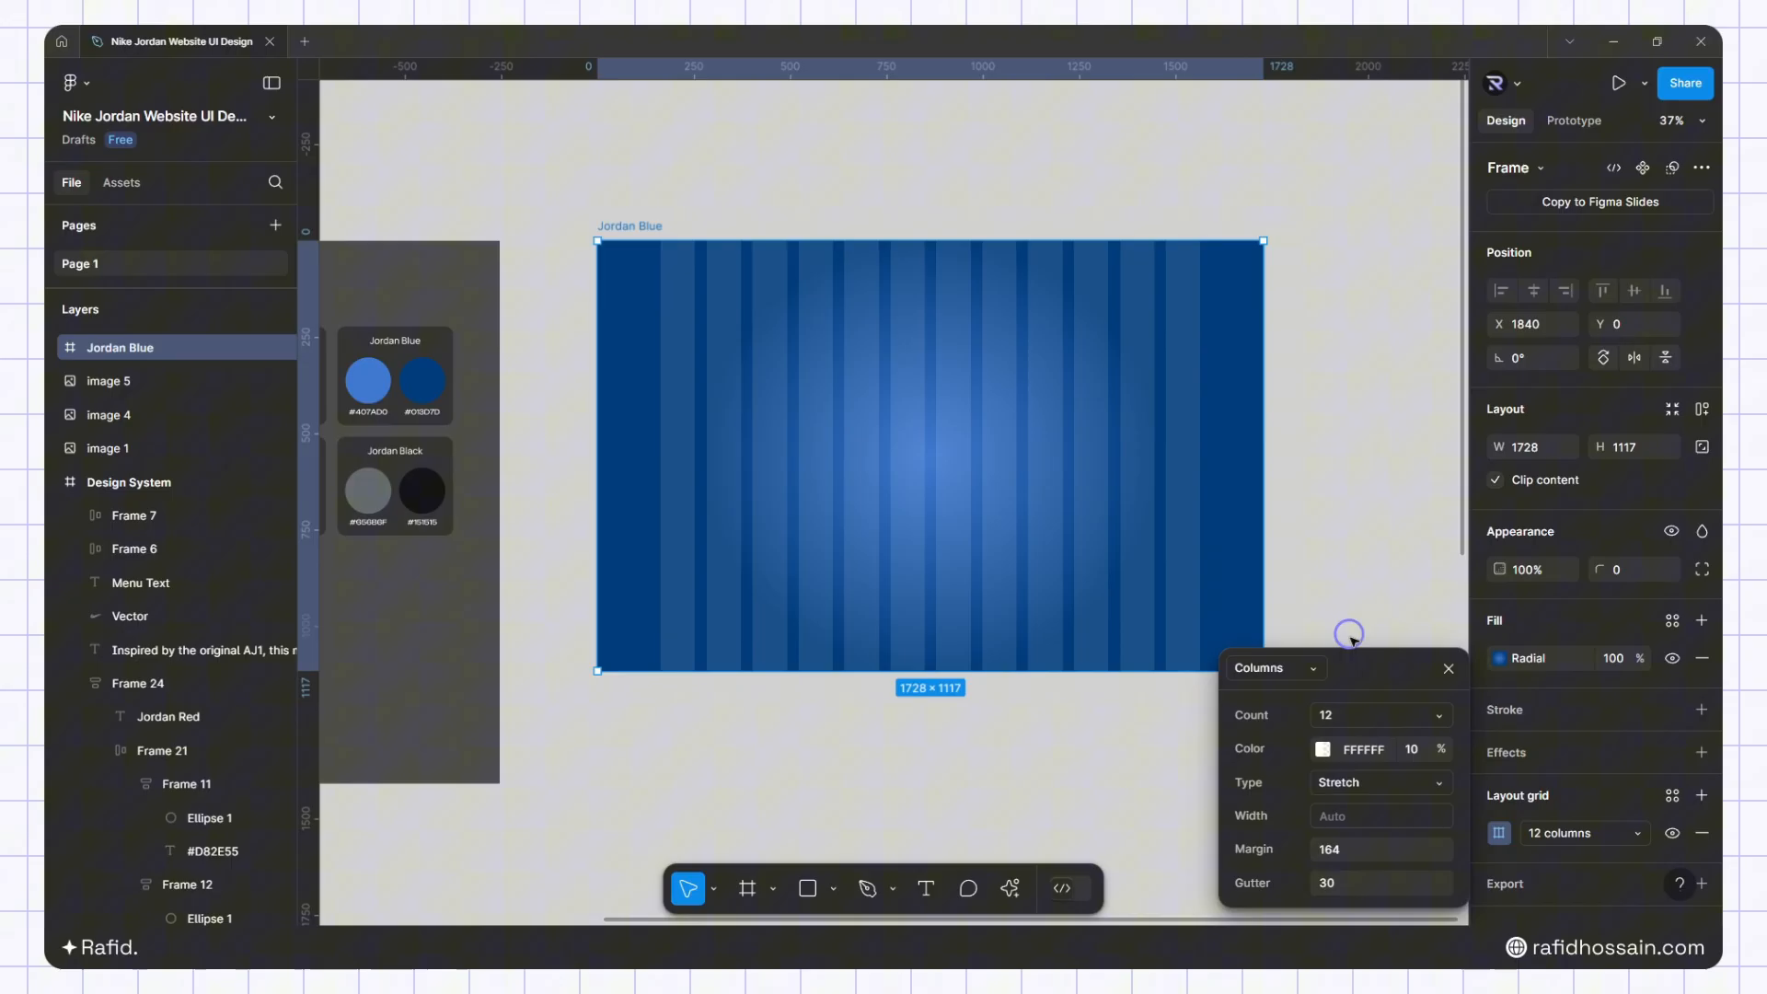
left_click(1447, 669)
left_click(1338, 529)
scroll(1380, 379, "down", 3)
scroll(1280, 359, "up", 3)
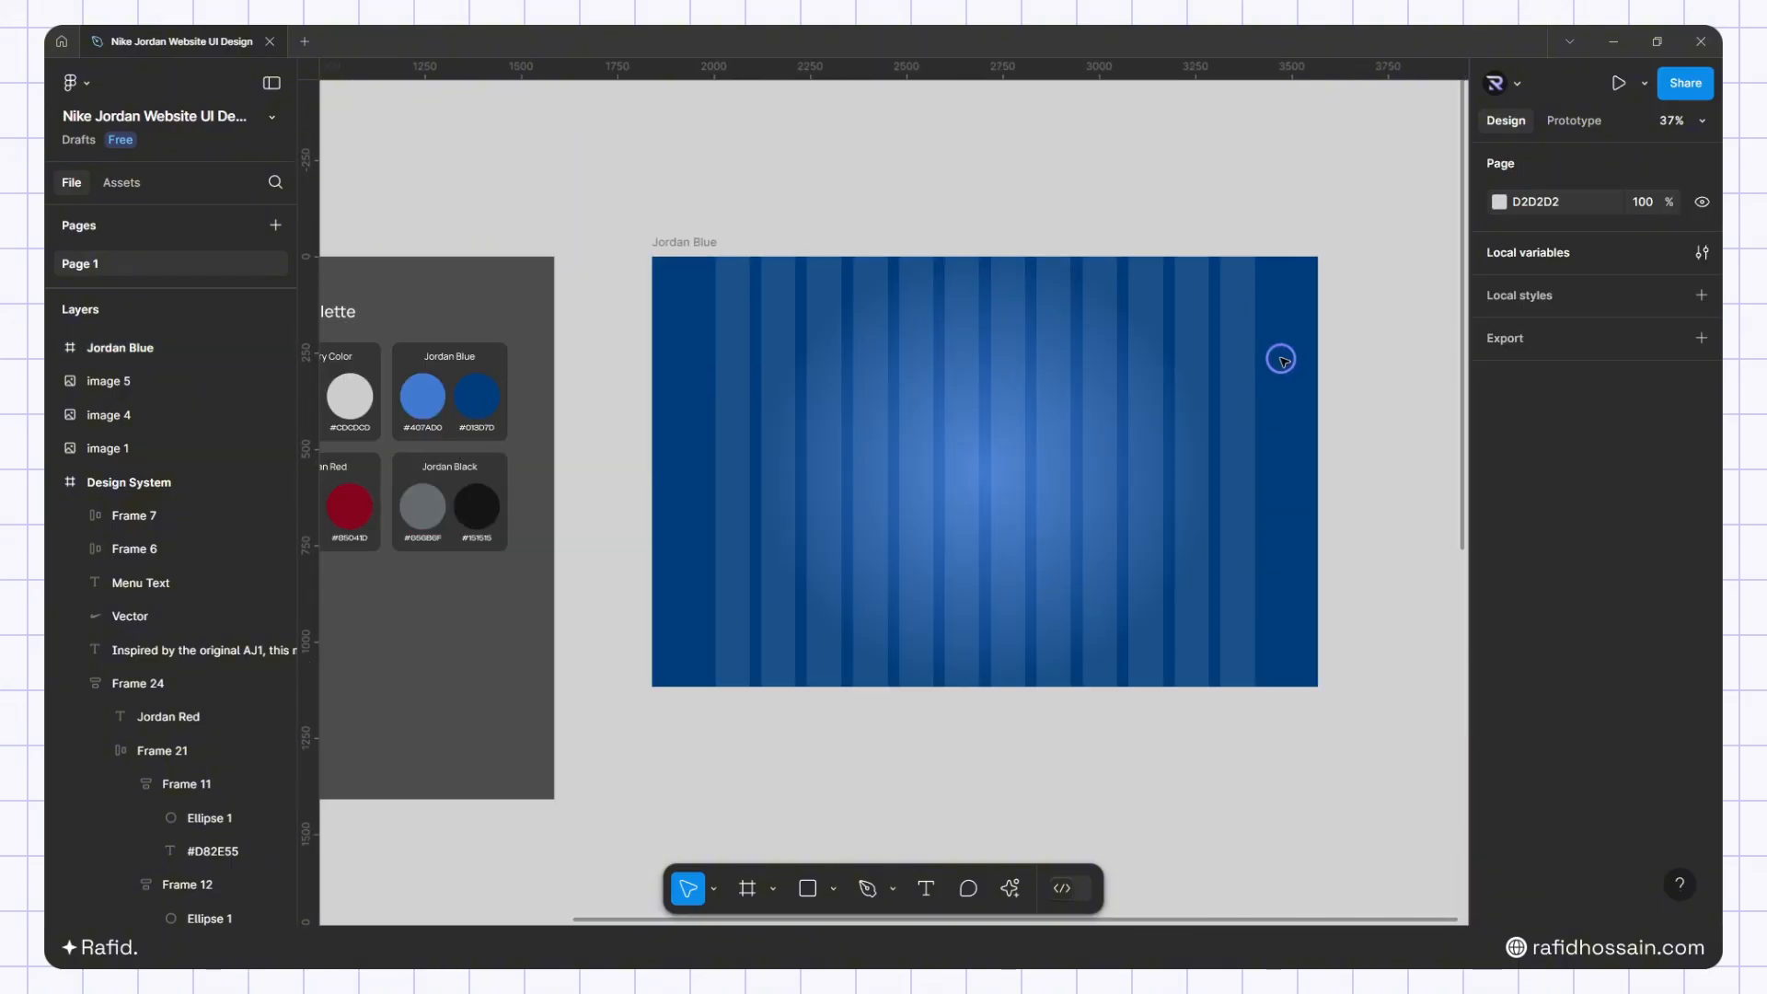
Copy the Nike swoosh logo from the Design System frame into the Jordan Blue frame
scroll(1281, 359, "down", 3)
left_click(449, 508)
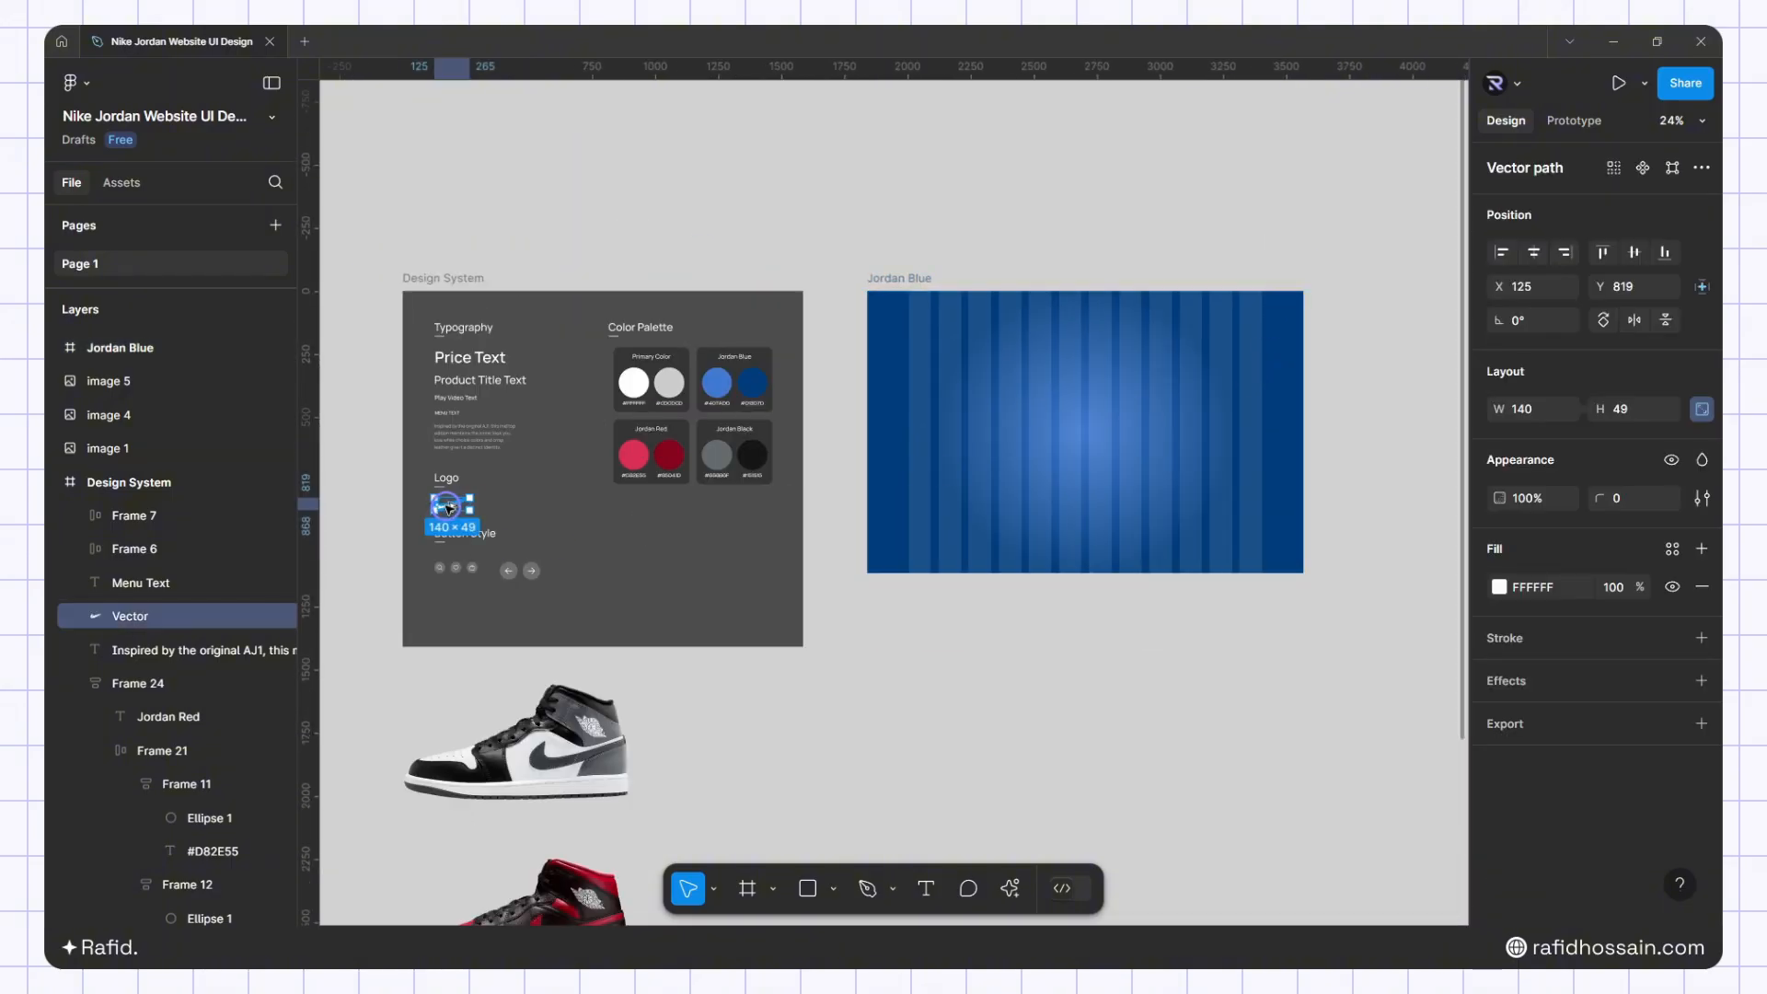
left_click_drag(449, 508, 1020, 502)
scroll(1218, 430, "up", 3)
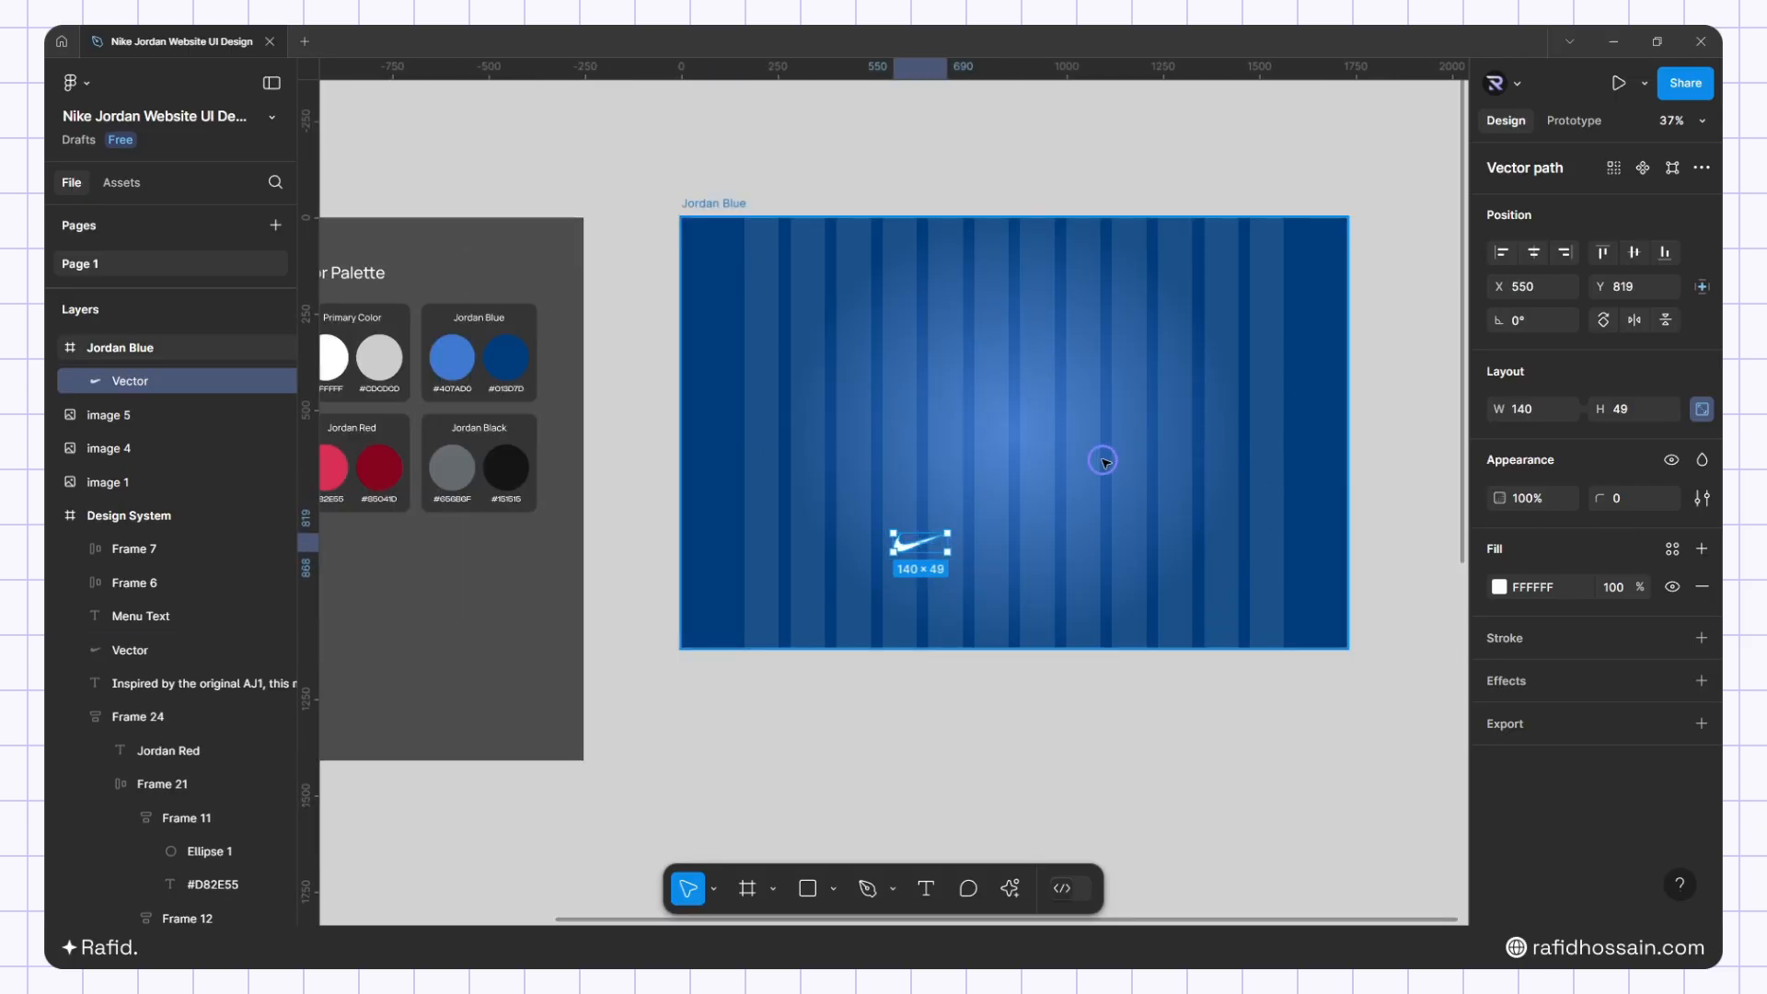
Move the swoosh logo to the upper edge of the Jordan Blue frame at Y 56 and centre it horizontally
scroll(1105, 461, "up", 3)
scroll(773, 699, "down", 2)
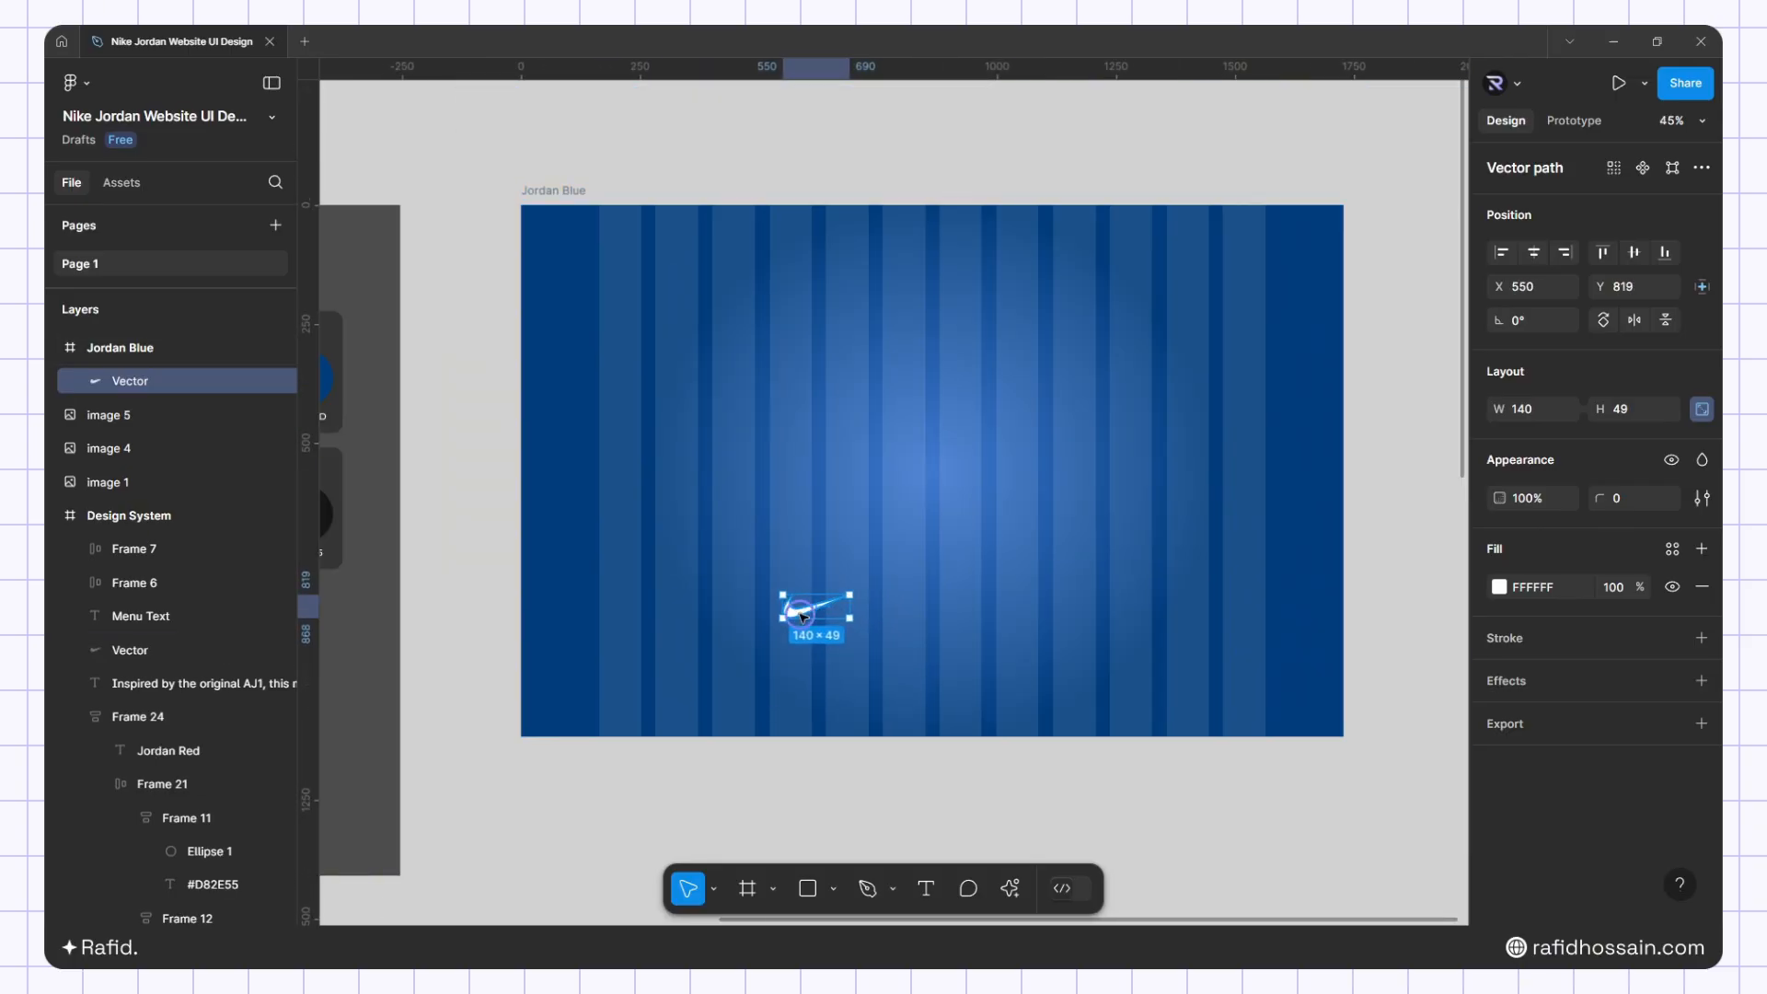
left_click_drag(801, 615, 935, 253)
left_click(1535, 254)
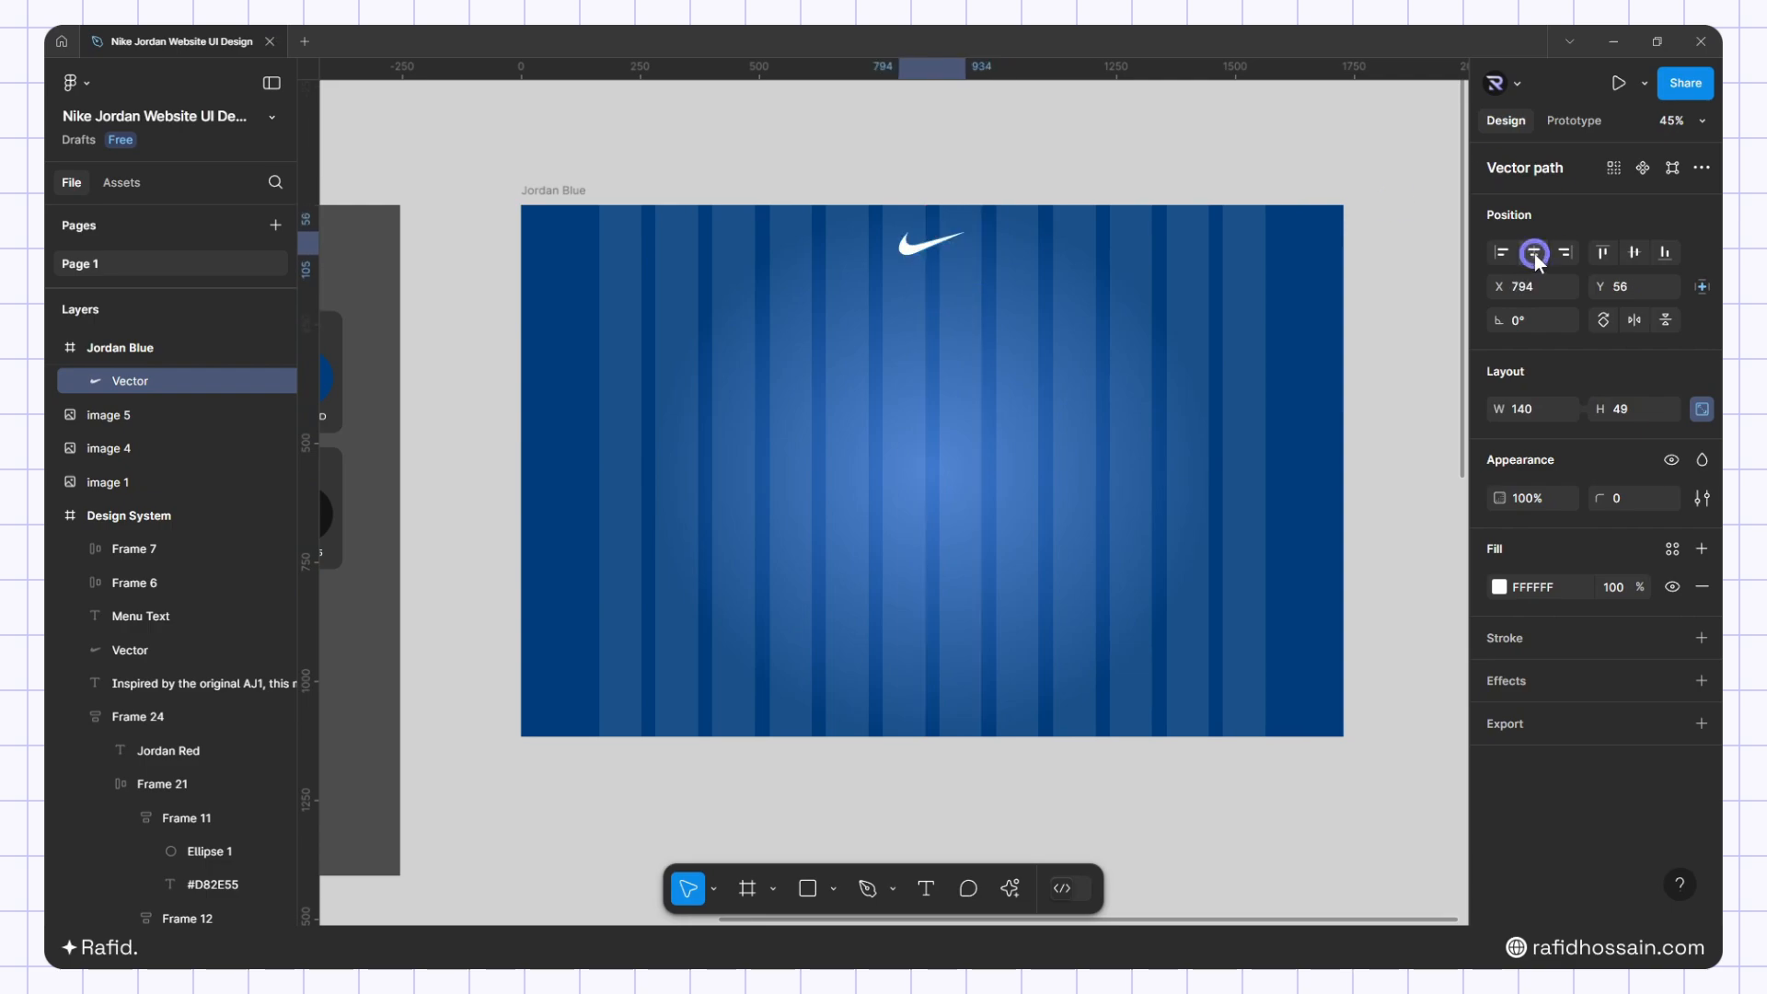
Copy the Menu Text sample from the Design System frame into the Jordan Blue frame at about X 164, Y 619
scroll(1115, 307, "down", 3)
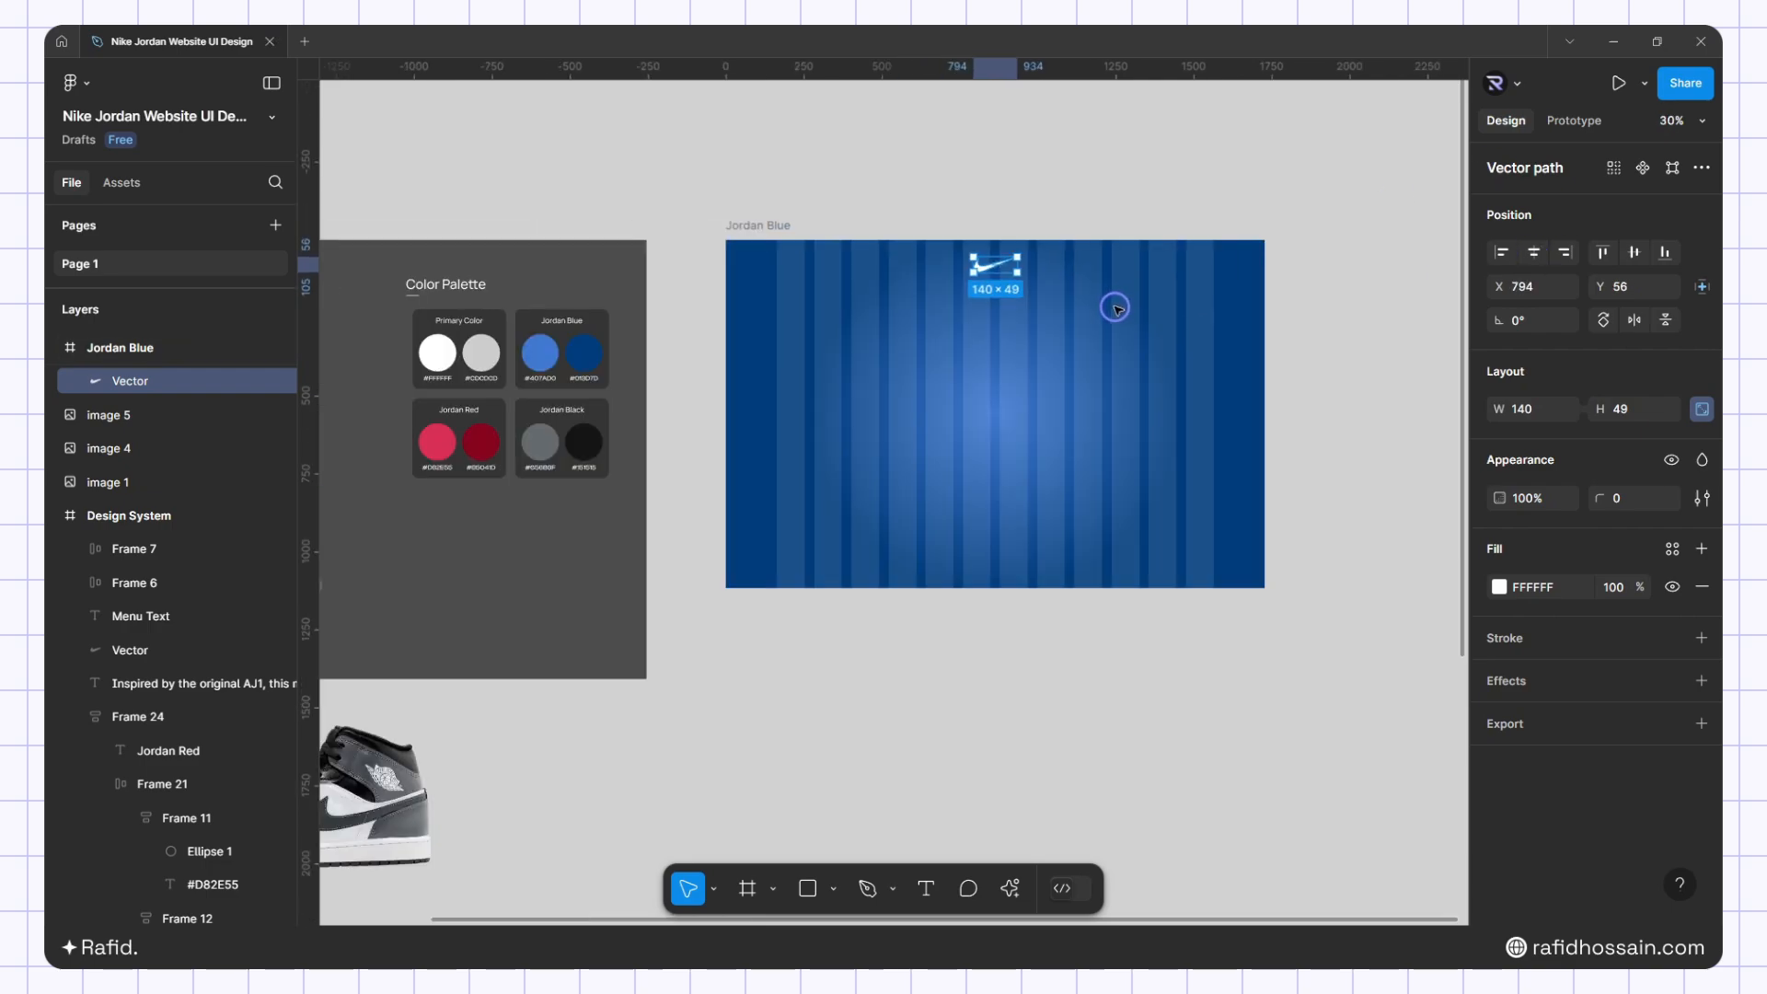
scroll(1115, 308, "down", 2)
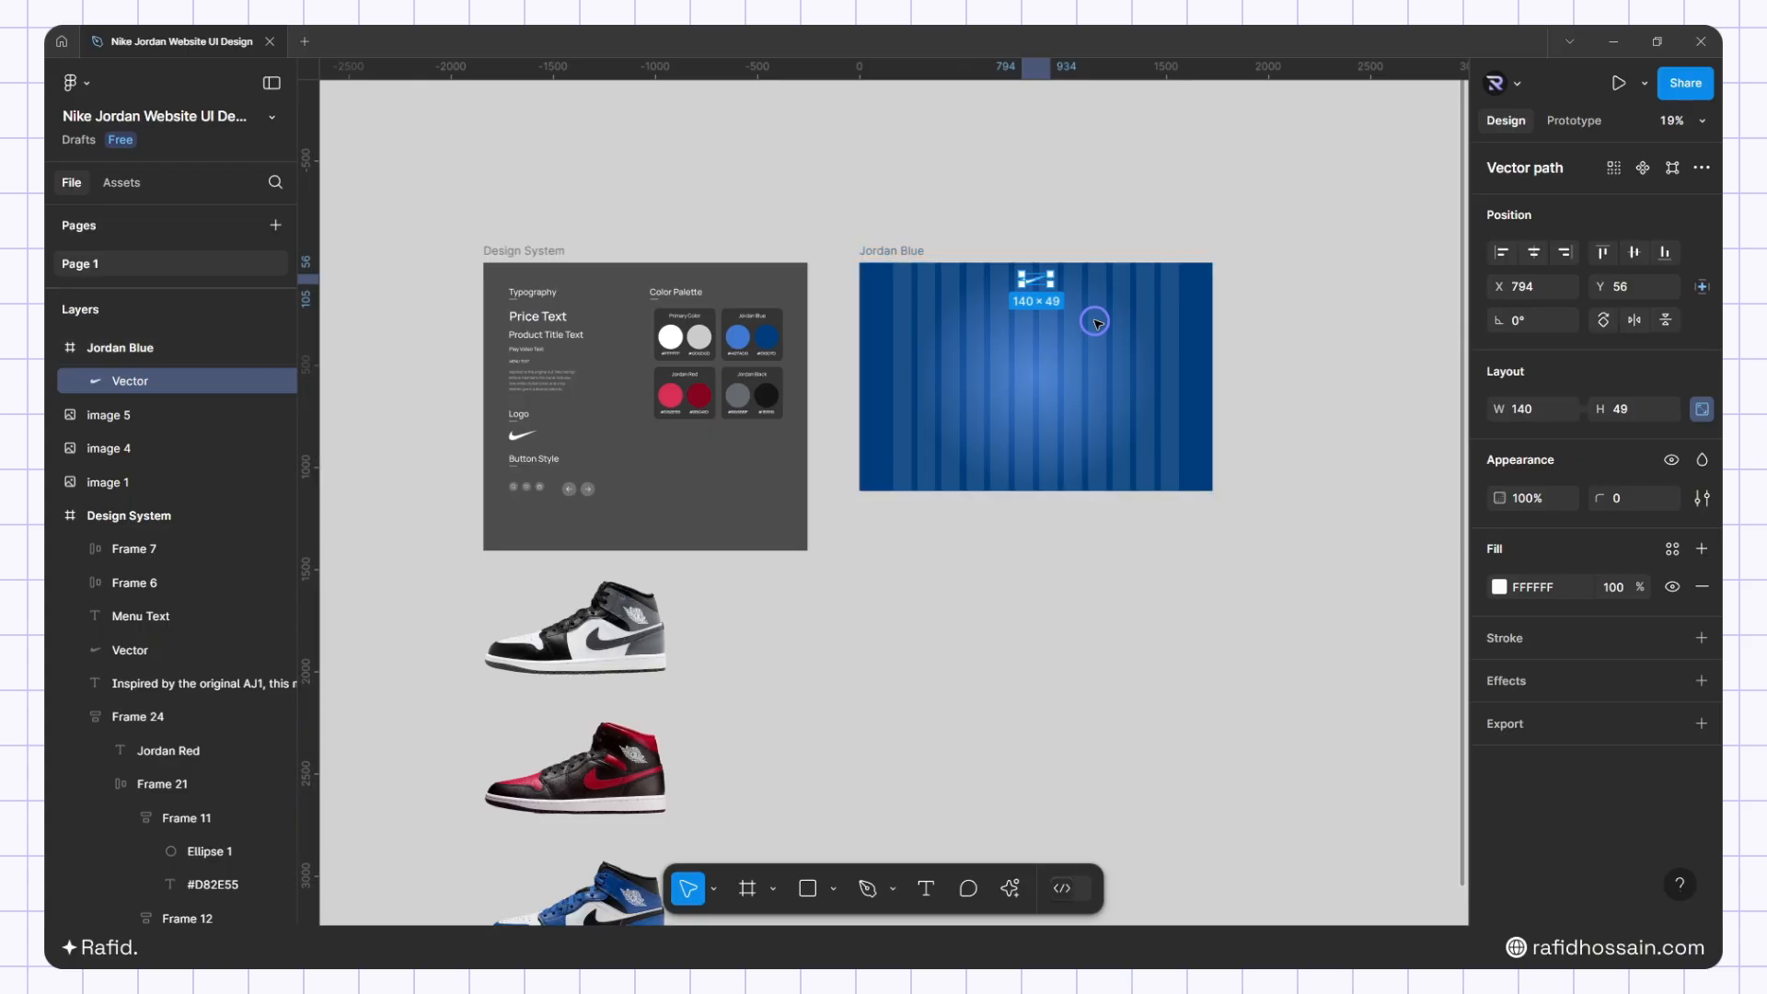
scroll(526, 380, "up", 2)
left_click(518, 356)
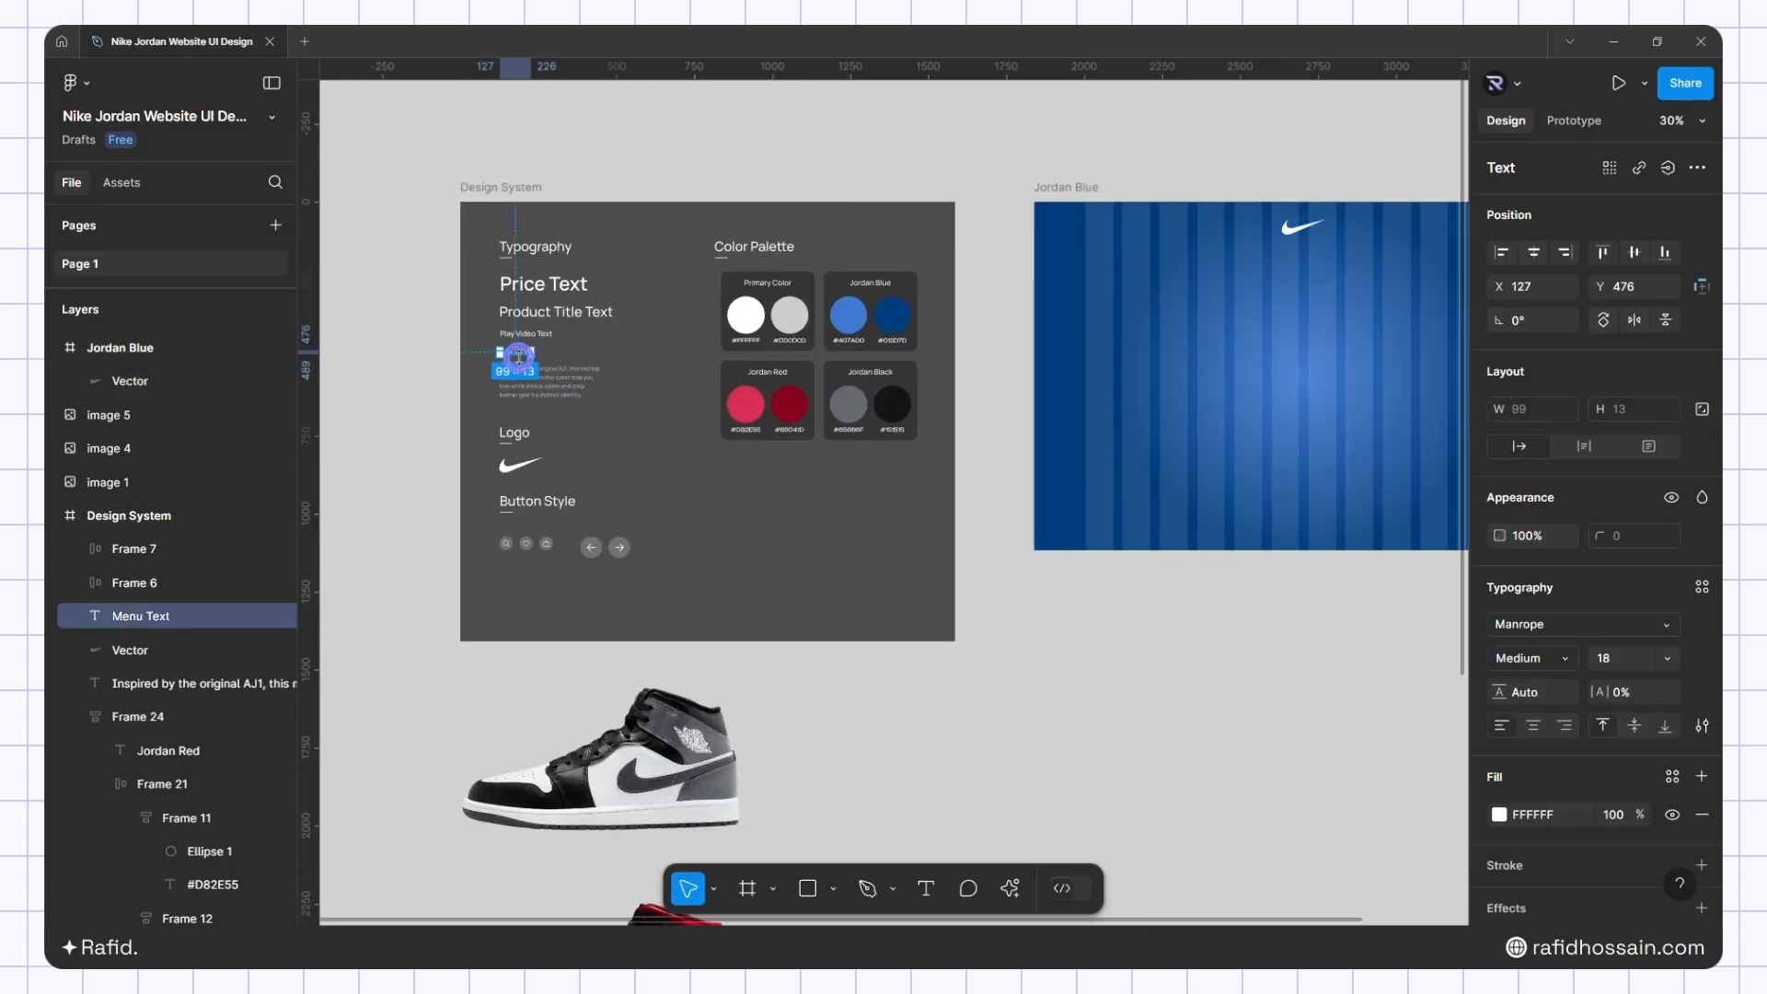
left_click_drag(518, 356, 1082, 398)
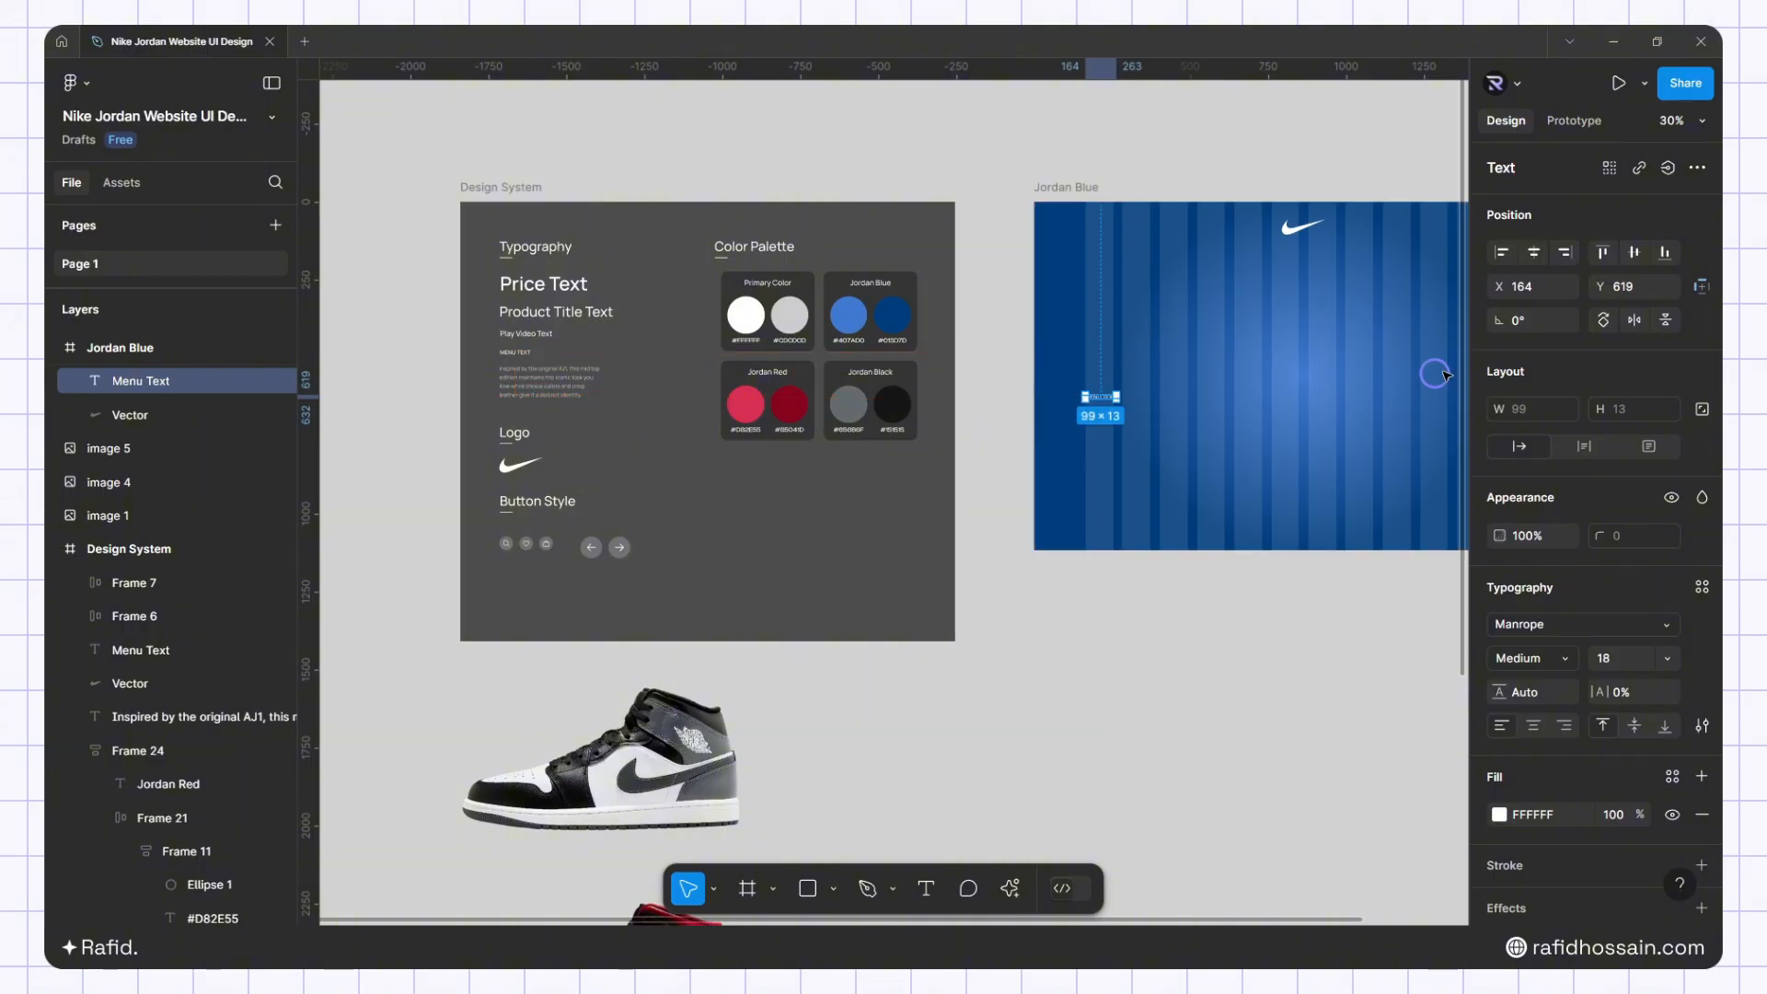
Move the copied menu text within the Jordan Blue frame to about X 253, Y 601
scroll(1237, 338, "up", 3)
scroll(737, 366, "down", 2)
scroll(868, 379, "up", 2)
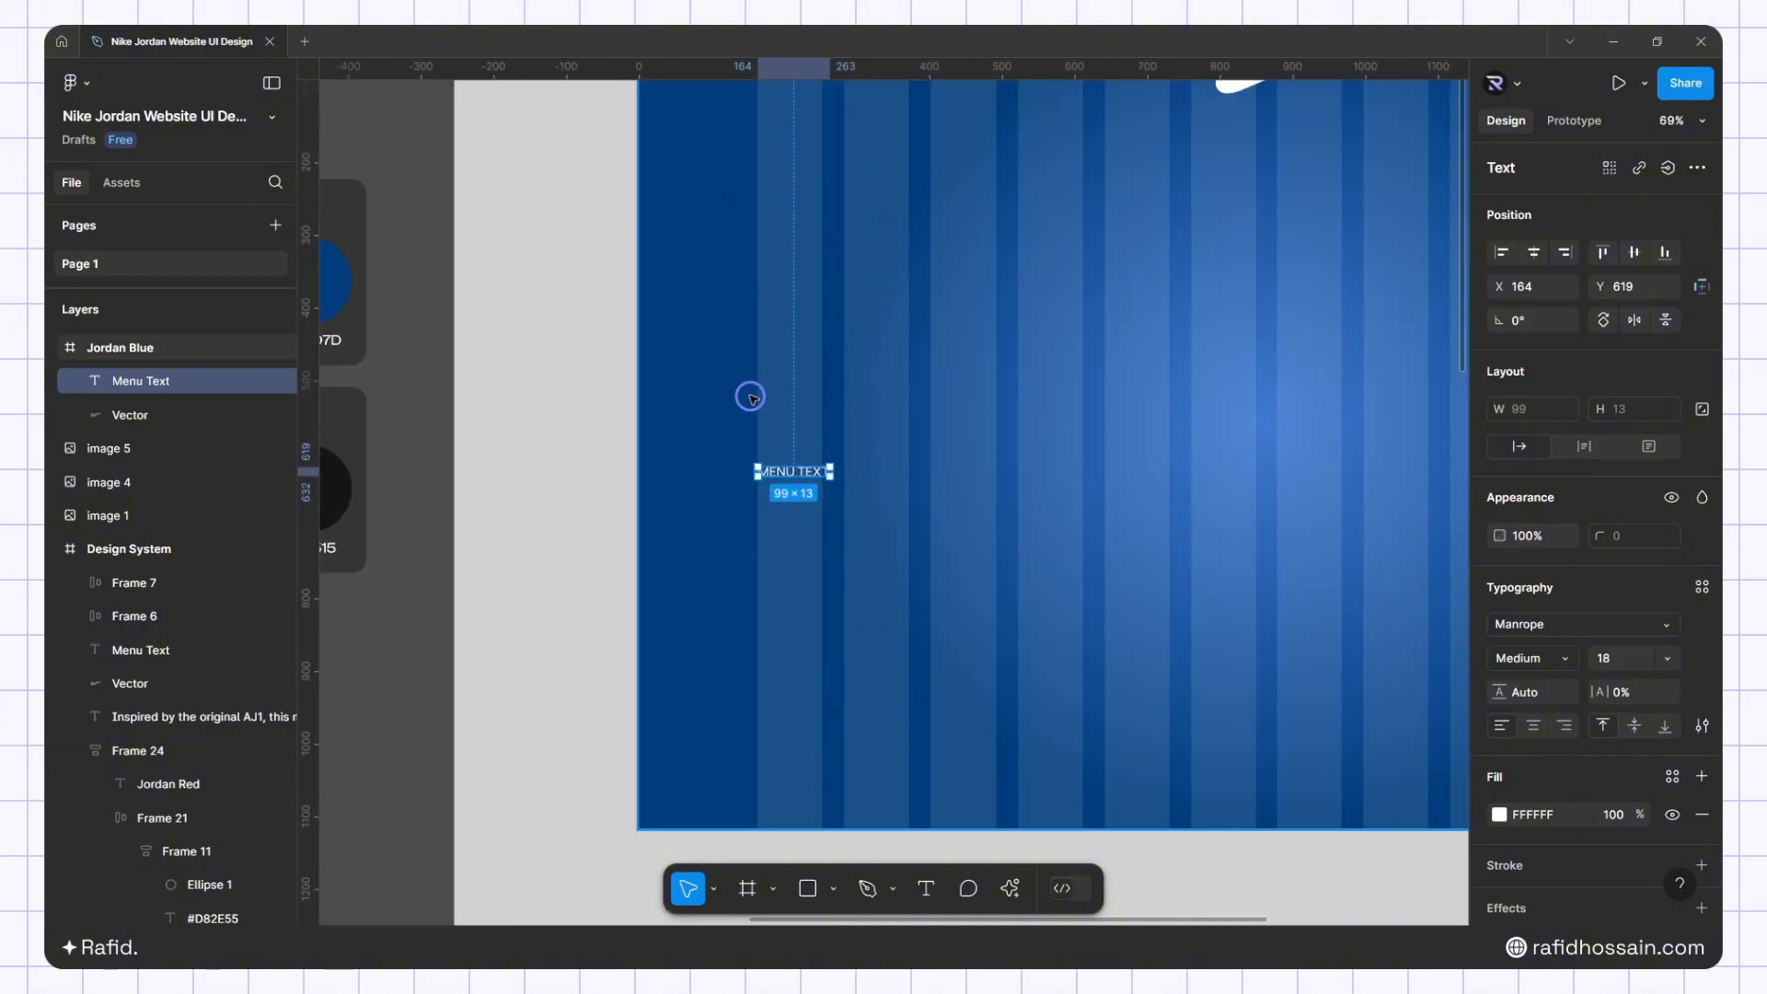
scroll(848, 449, "down", 2)
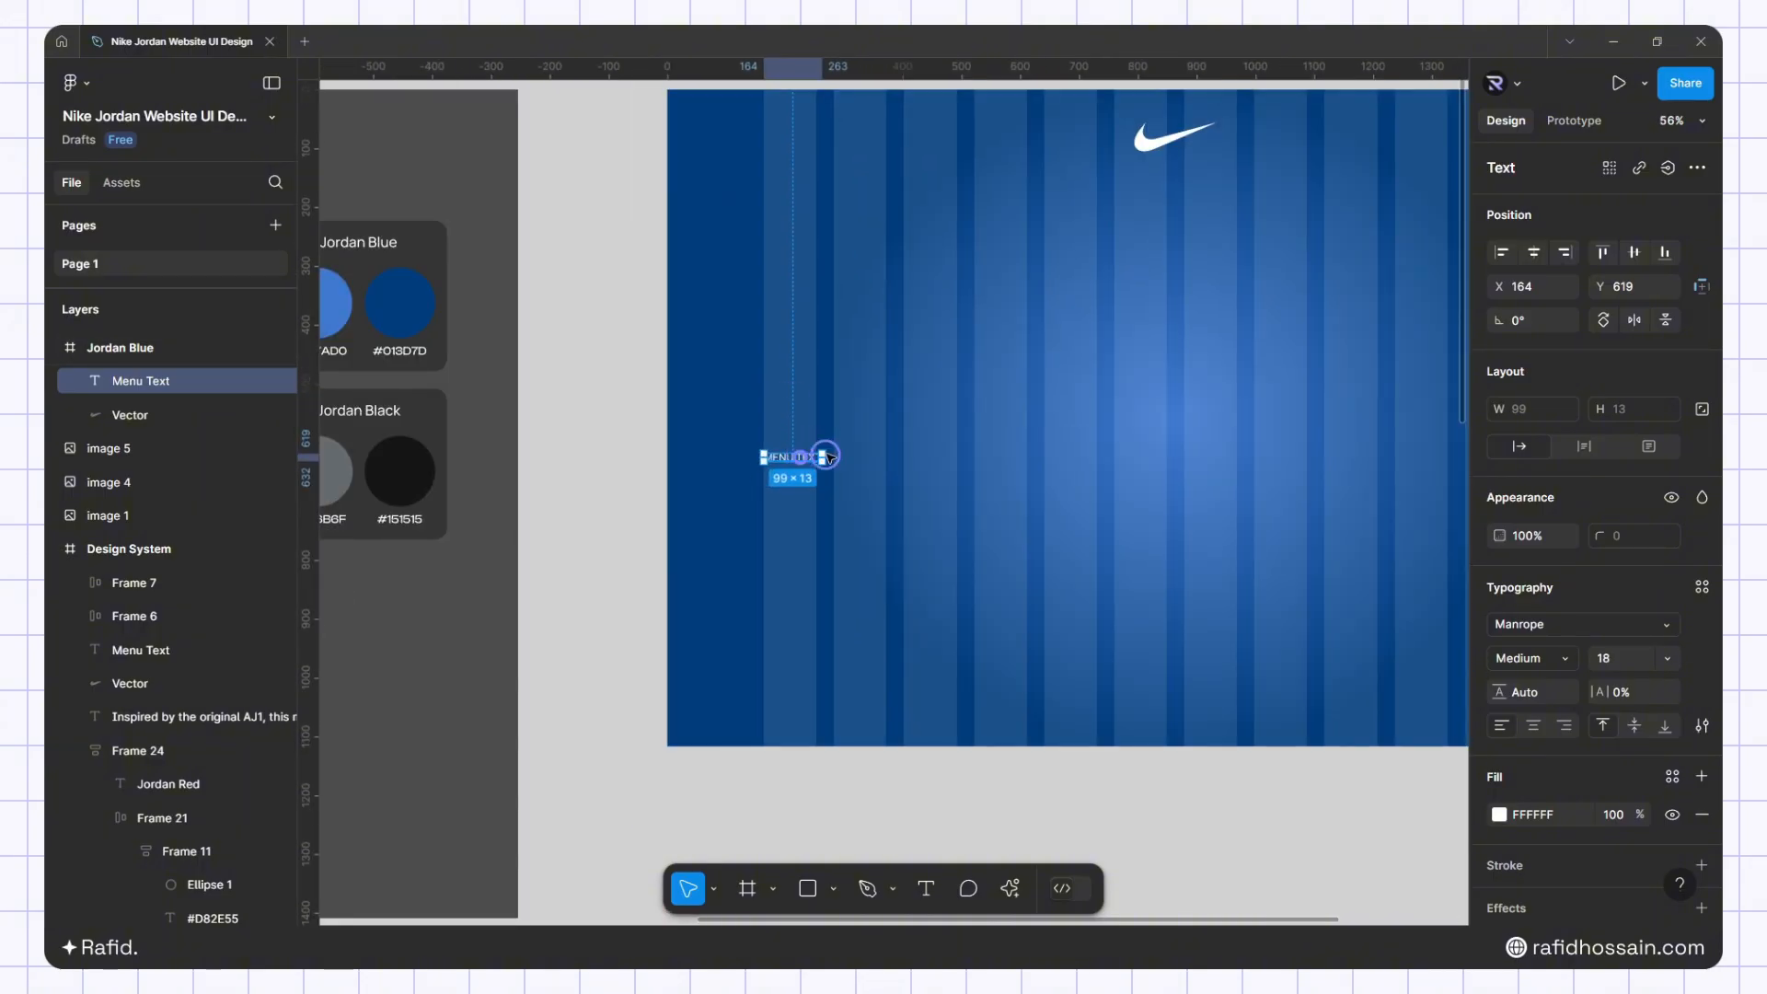
left_click_drag(803, 459, 856, 449)
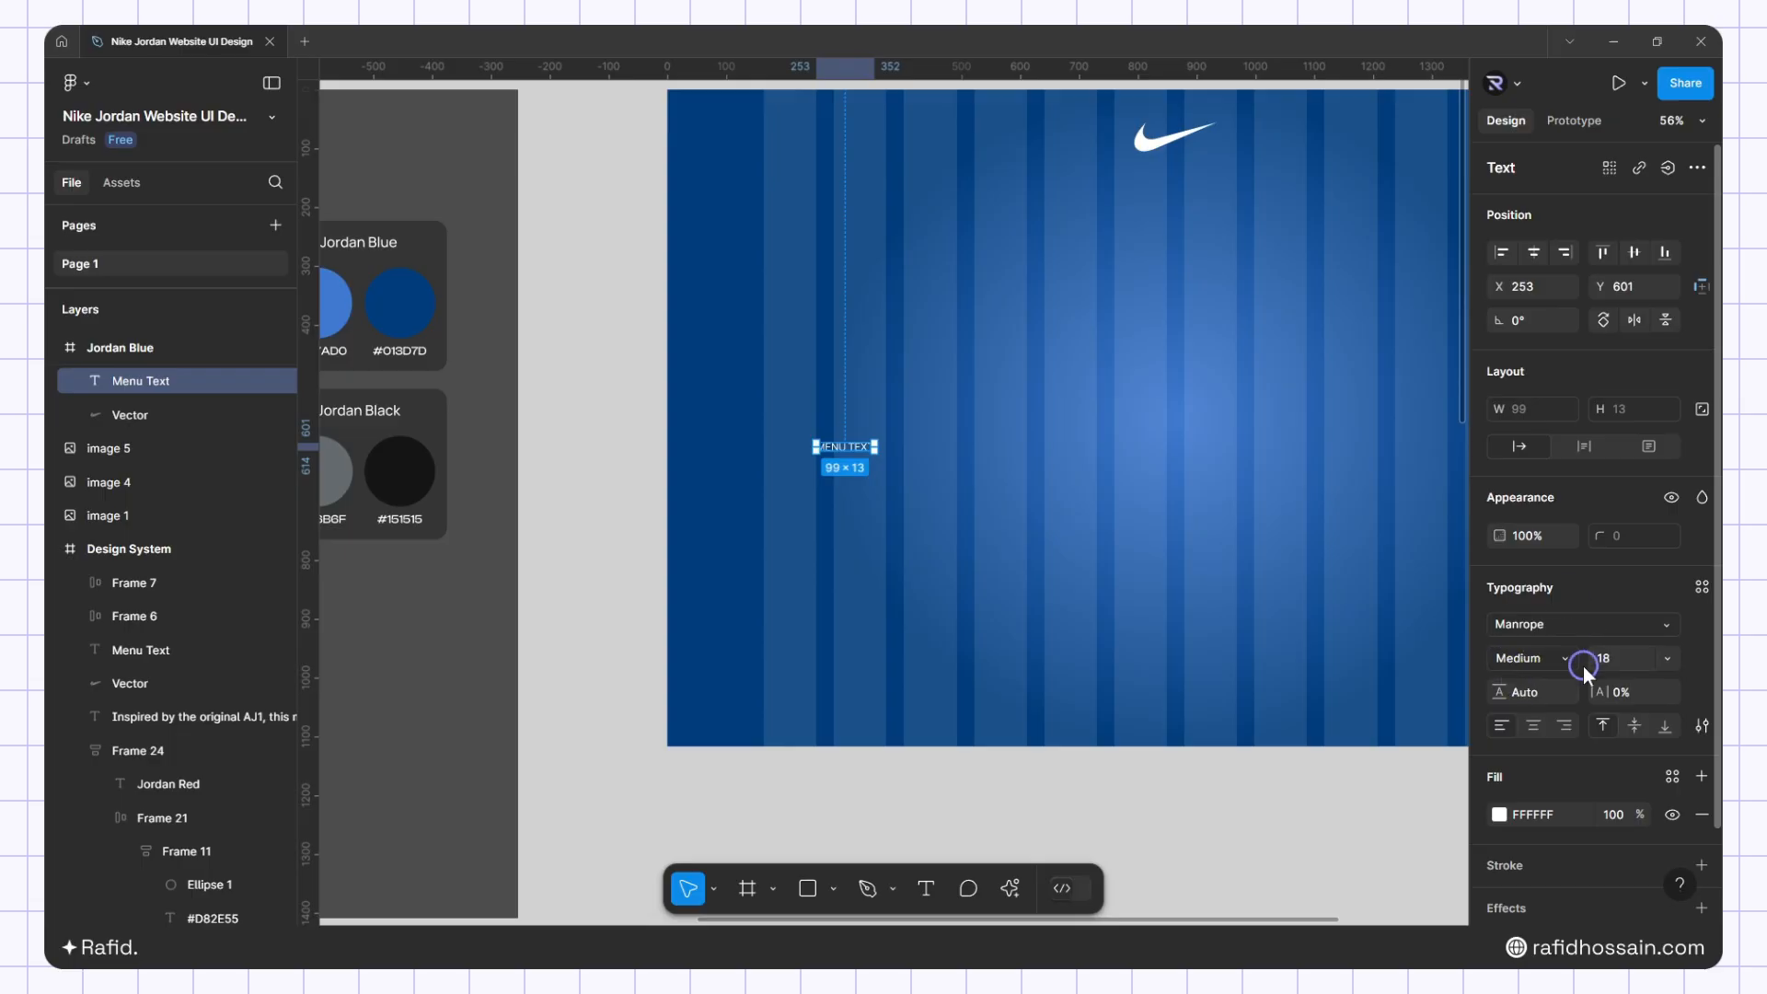
Change the copied menu text in the Jordan Blue frame to "New"
double_click(845, 437)
type("New")
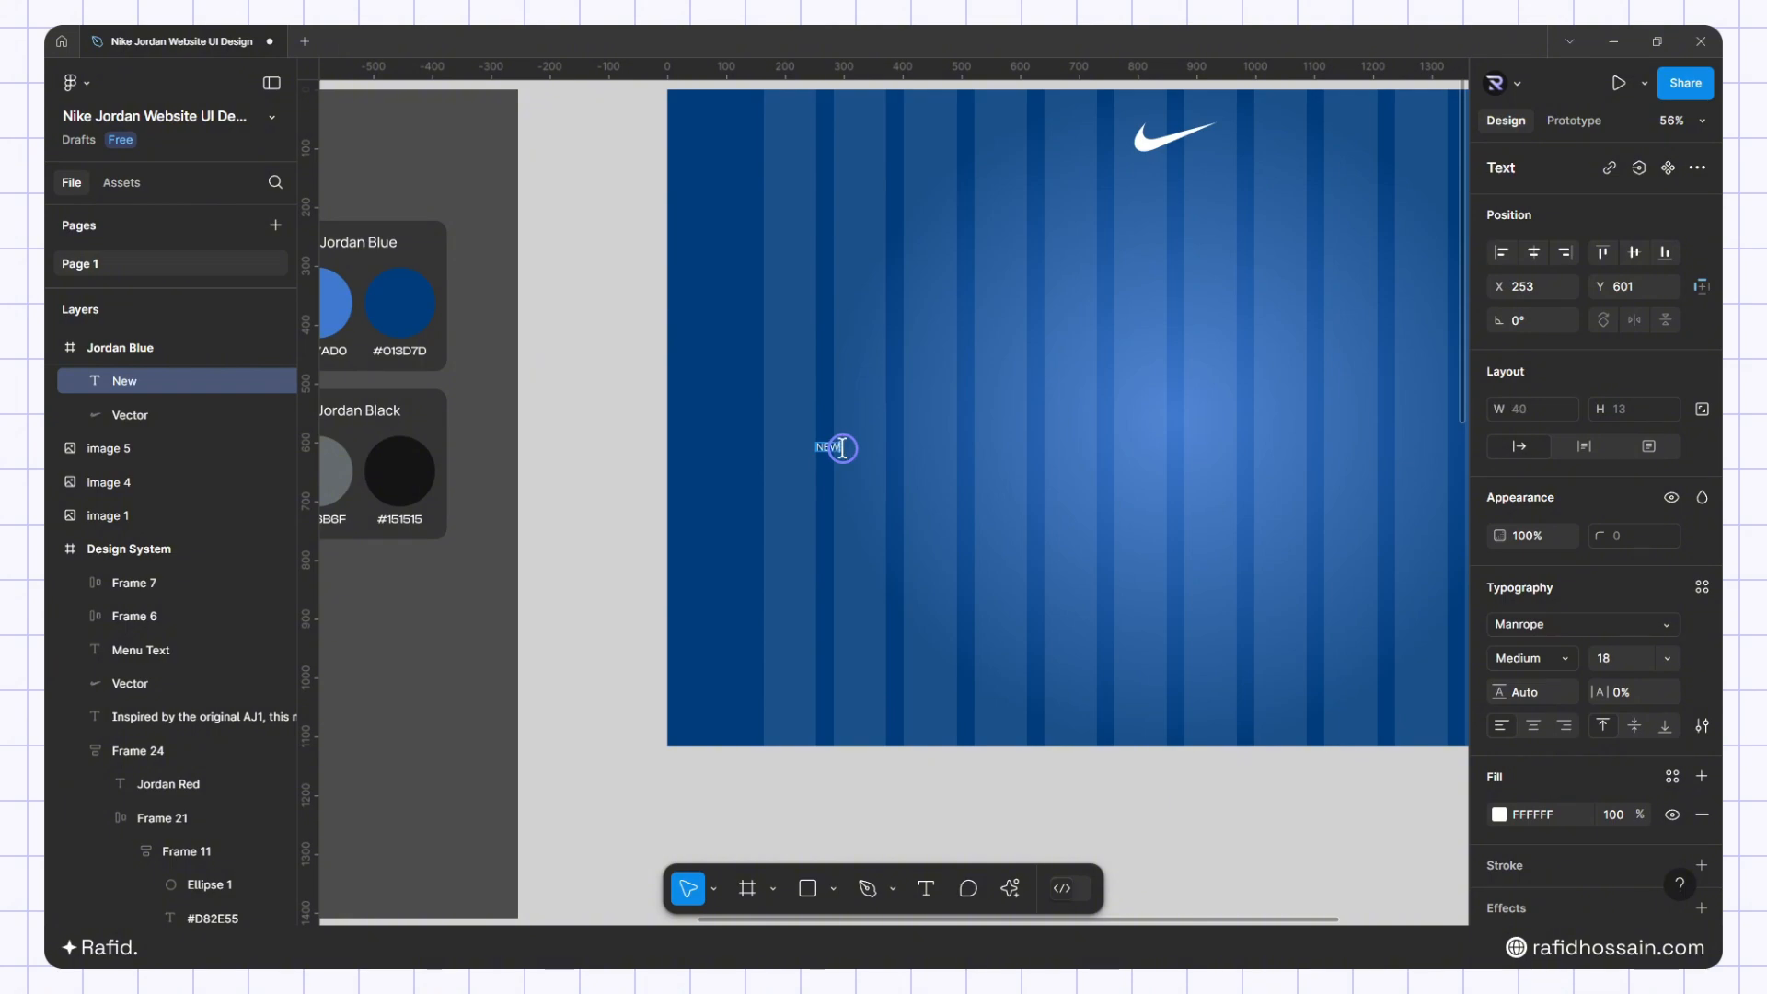
key("Escape")
scroll(876, 414, "up", 2)
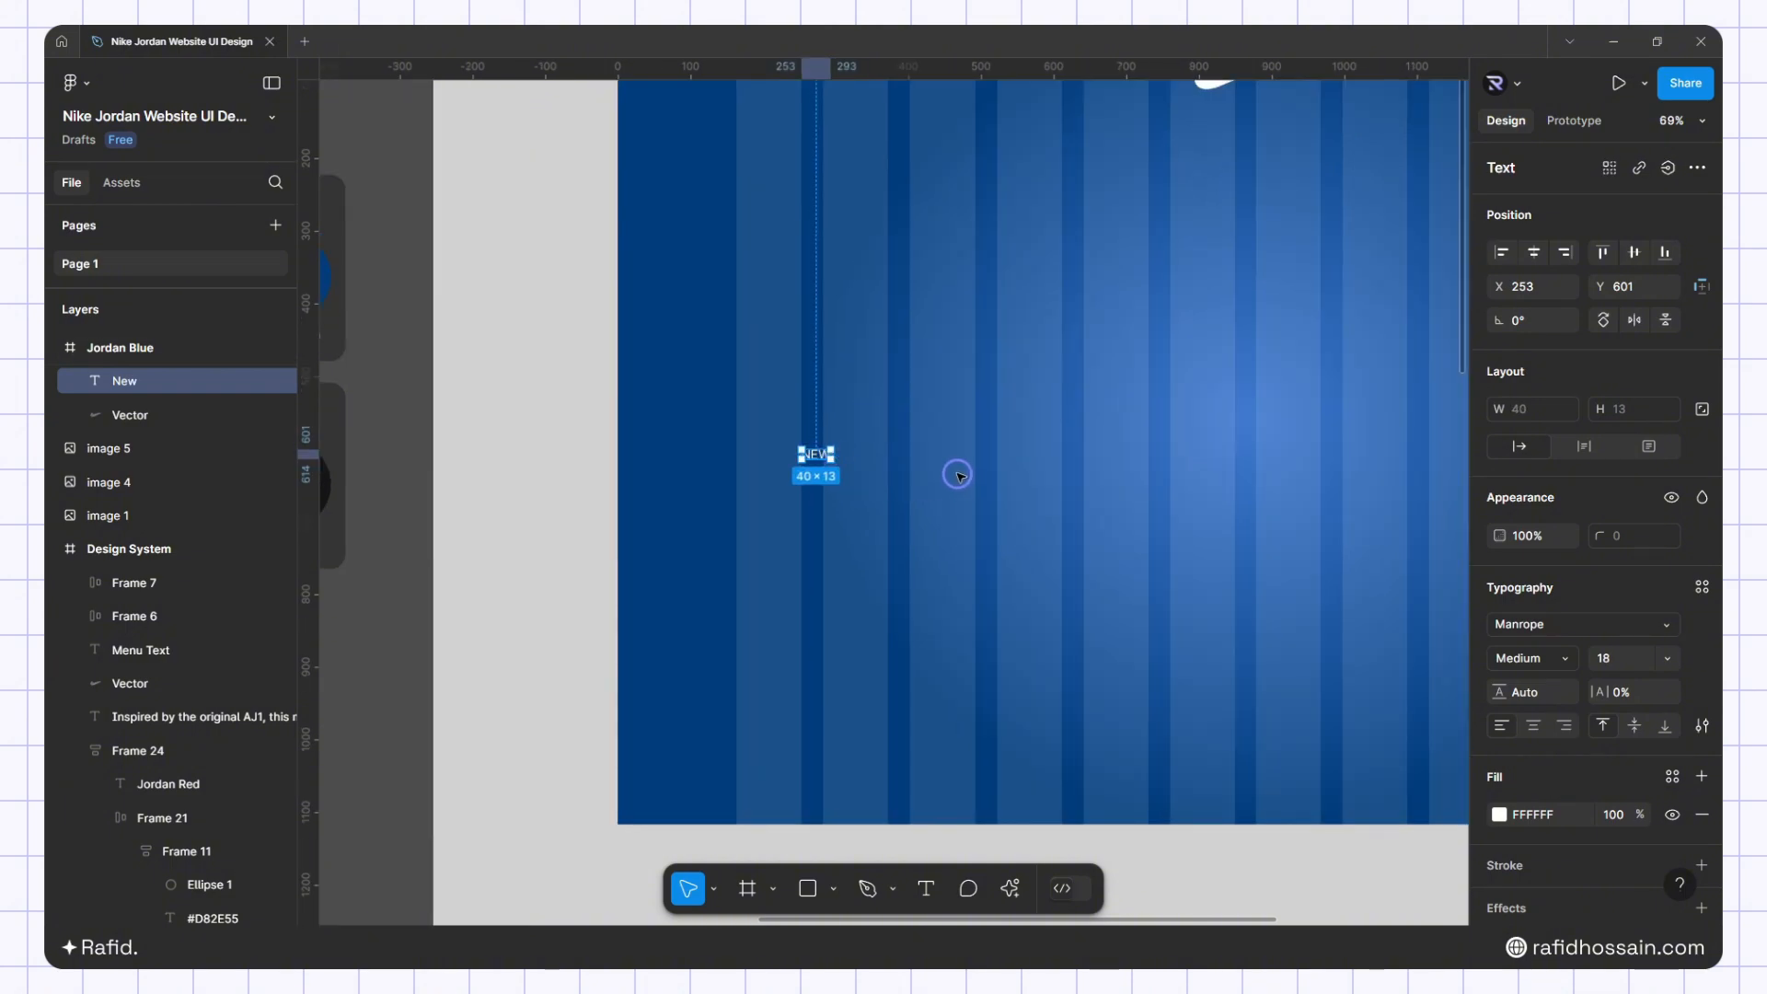
Wrap the NEW text in an auto layout frame with a white FFFFFF fill, and colour the text black 000000
key("shift+a")
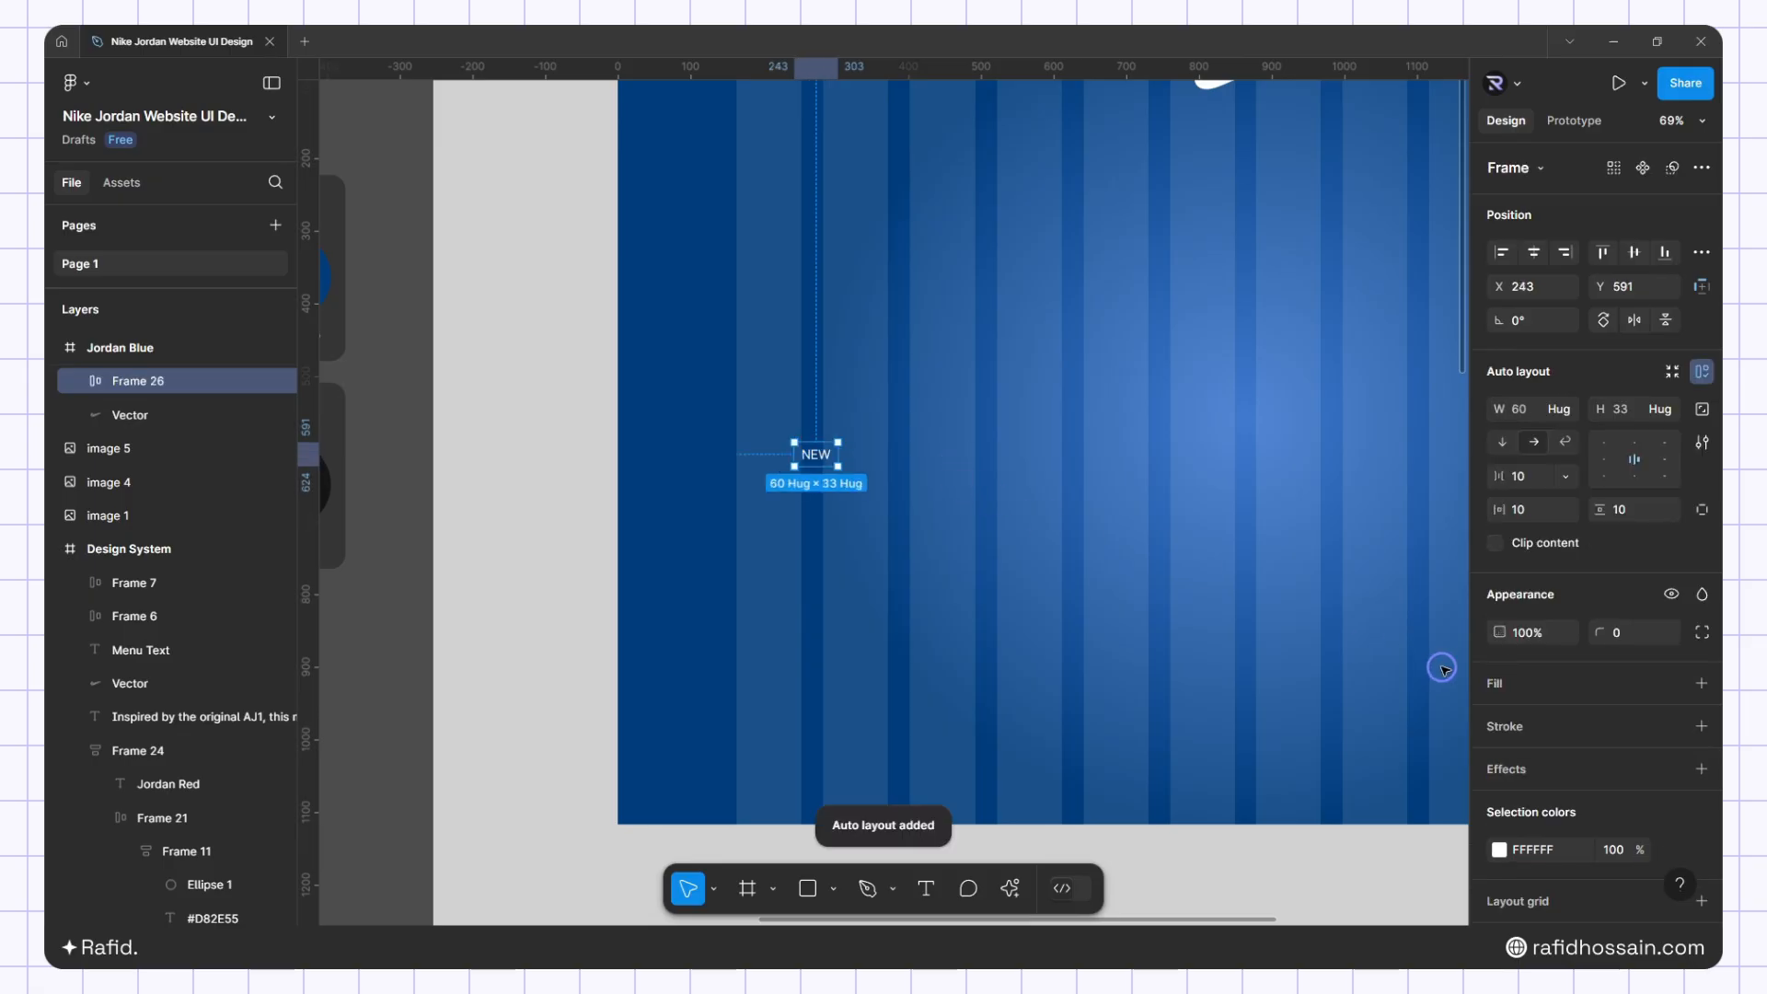
left_click(1703, 686)
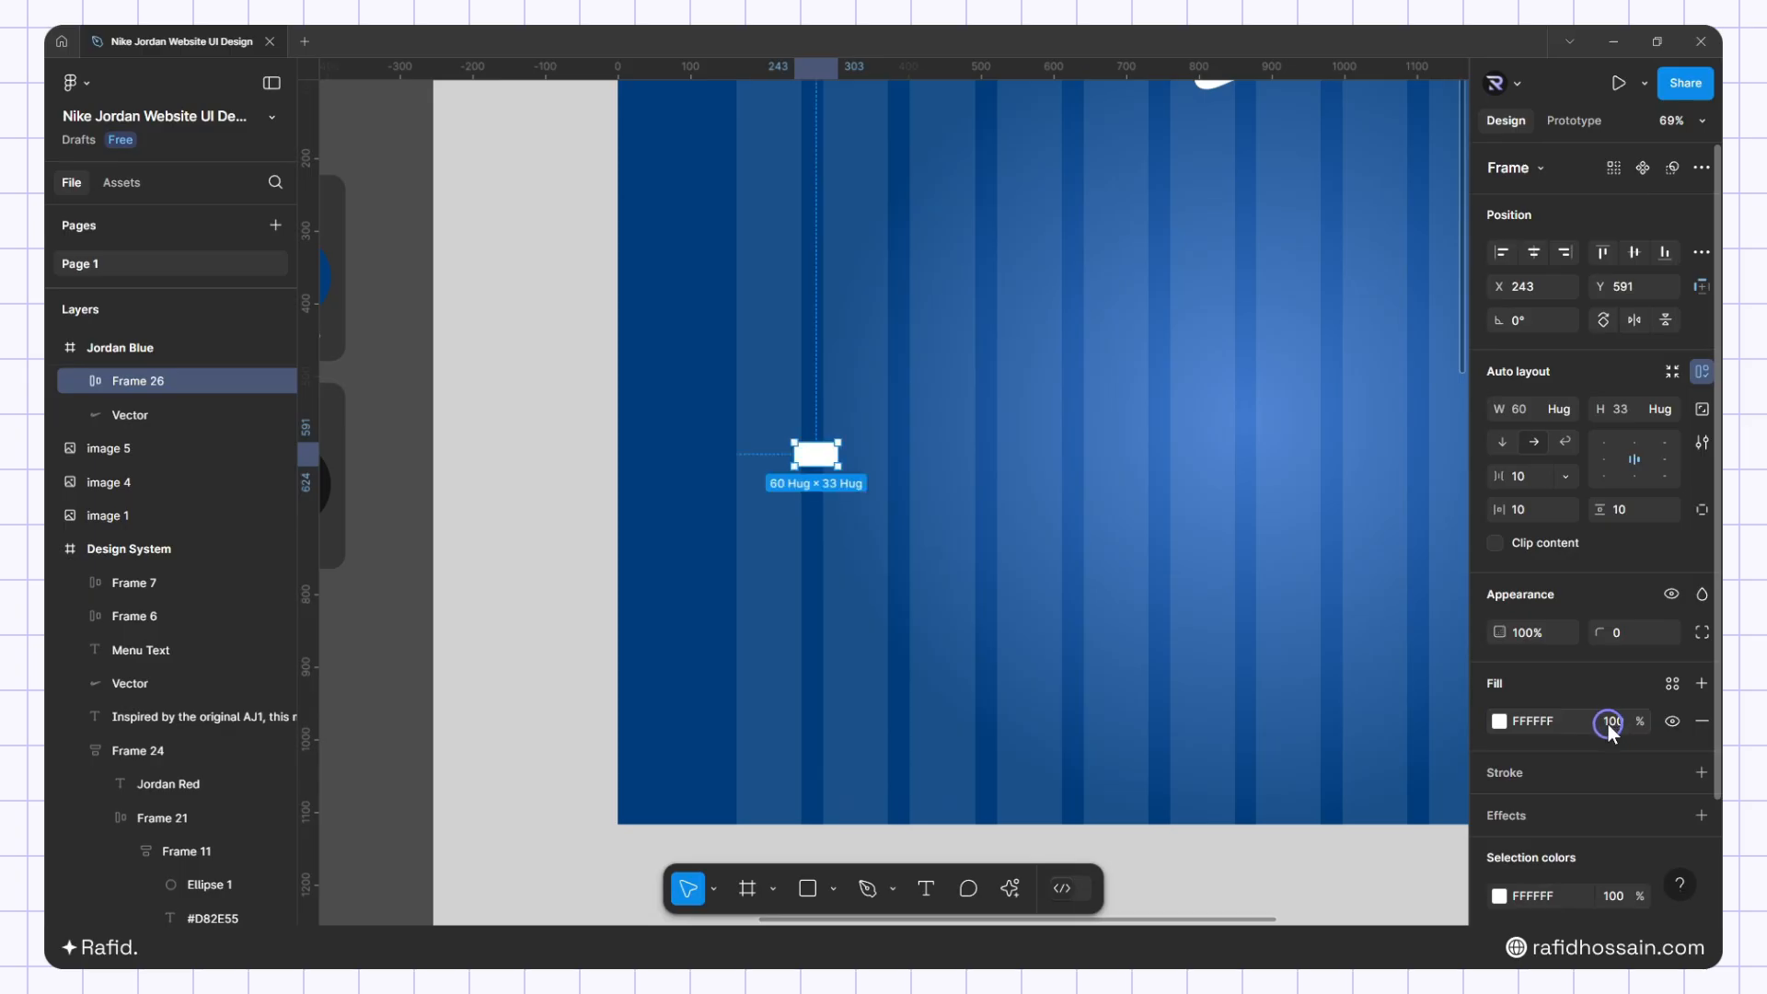
double_click(822, 455)
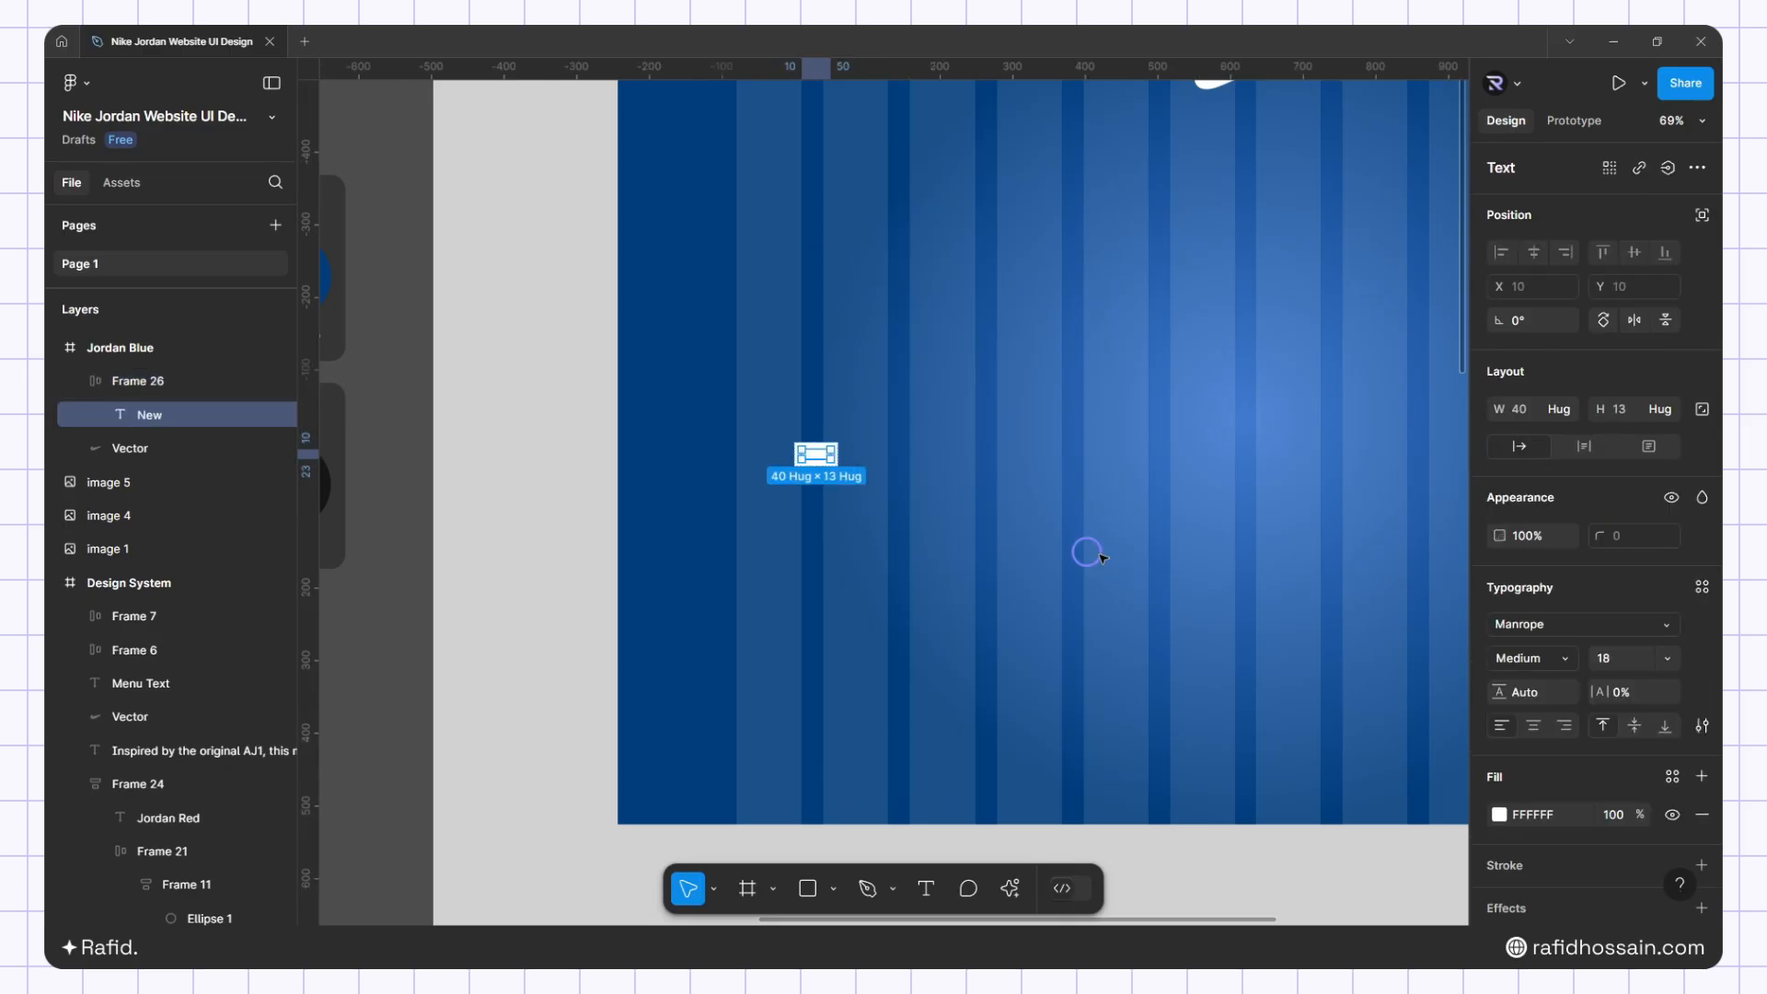
left_click(1499, 814)
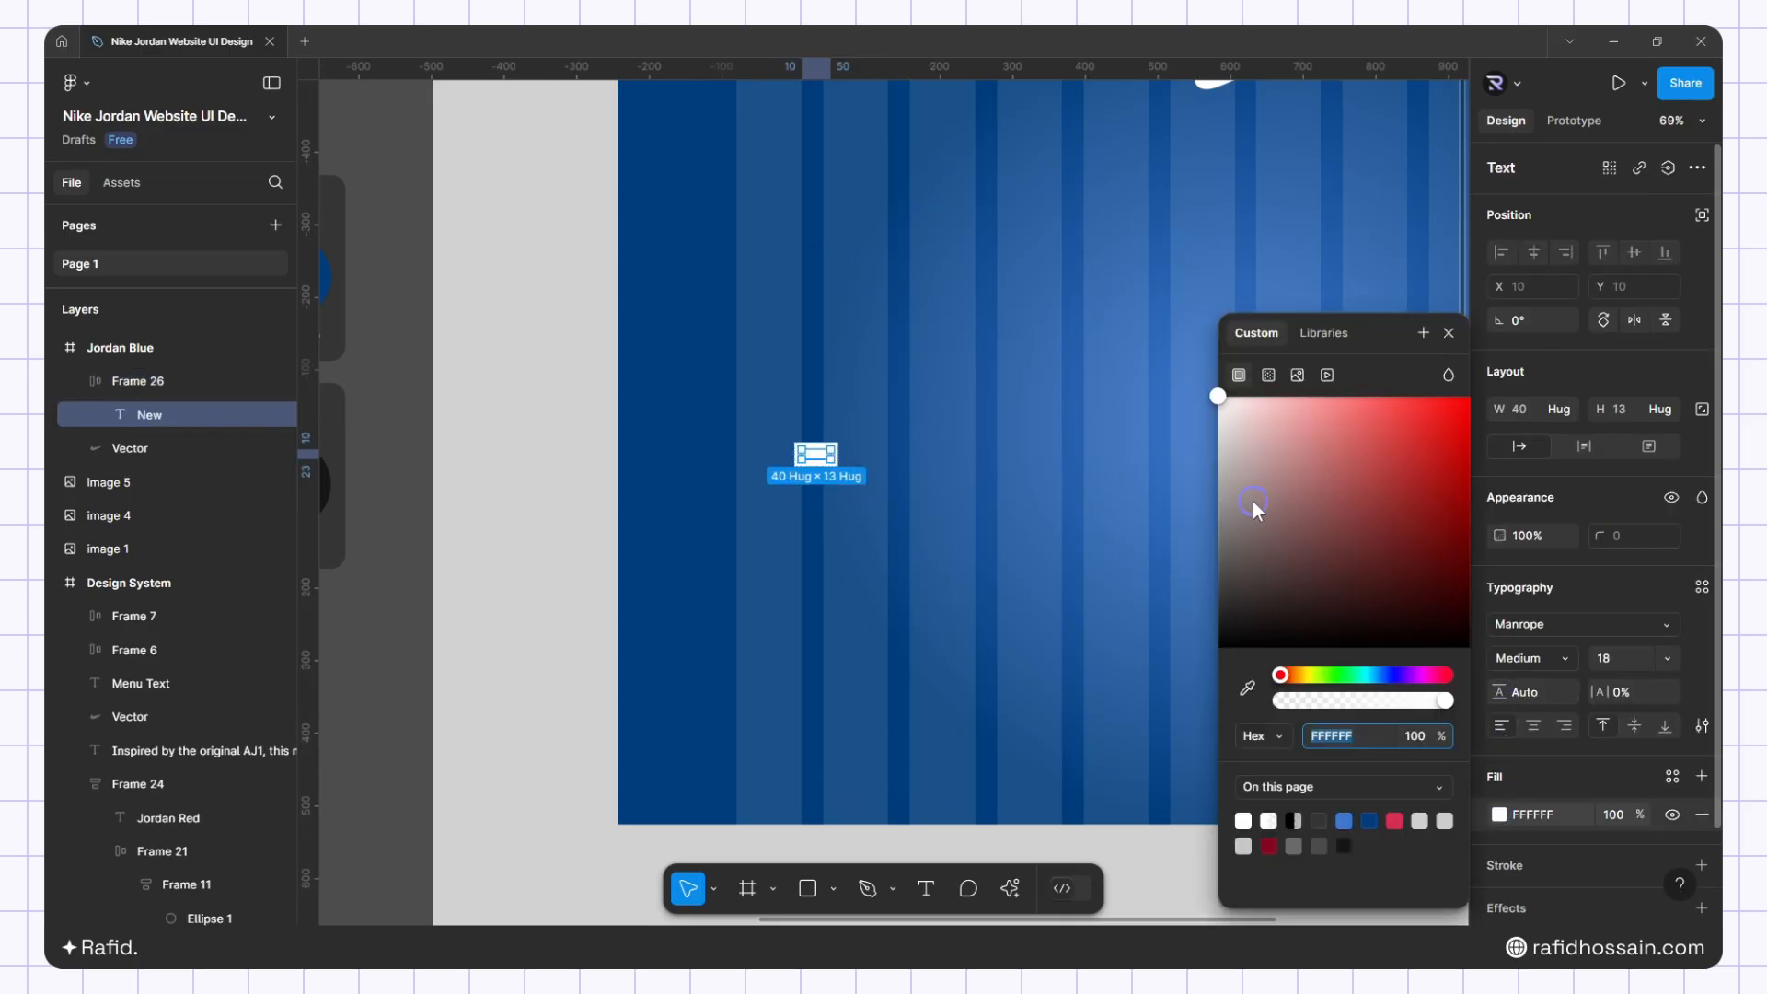
left_click_drag(1255, 509, 1135, 763)
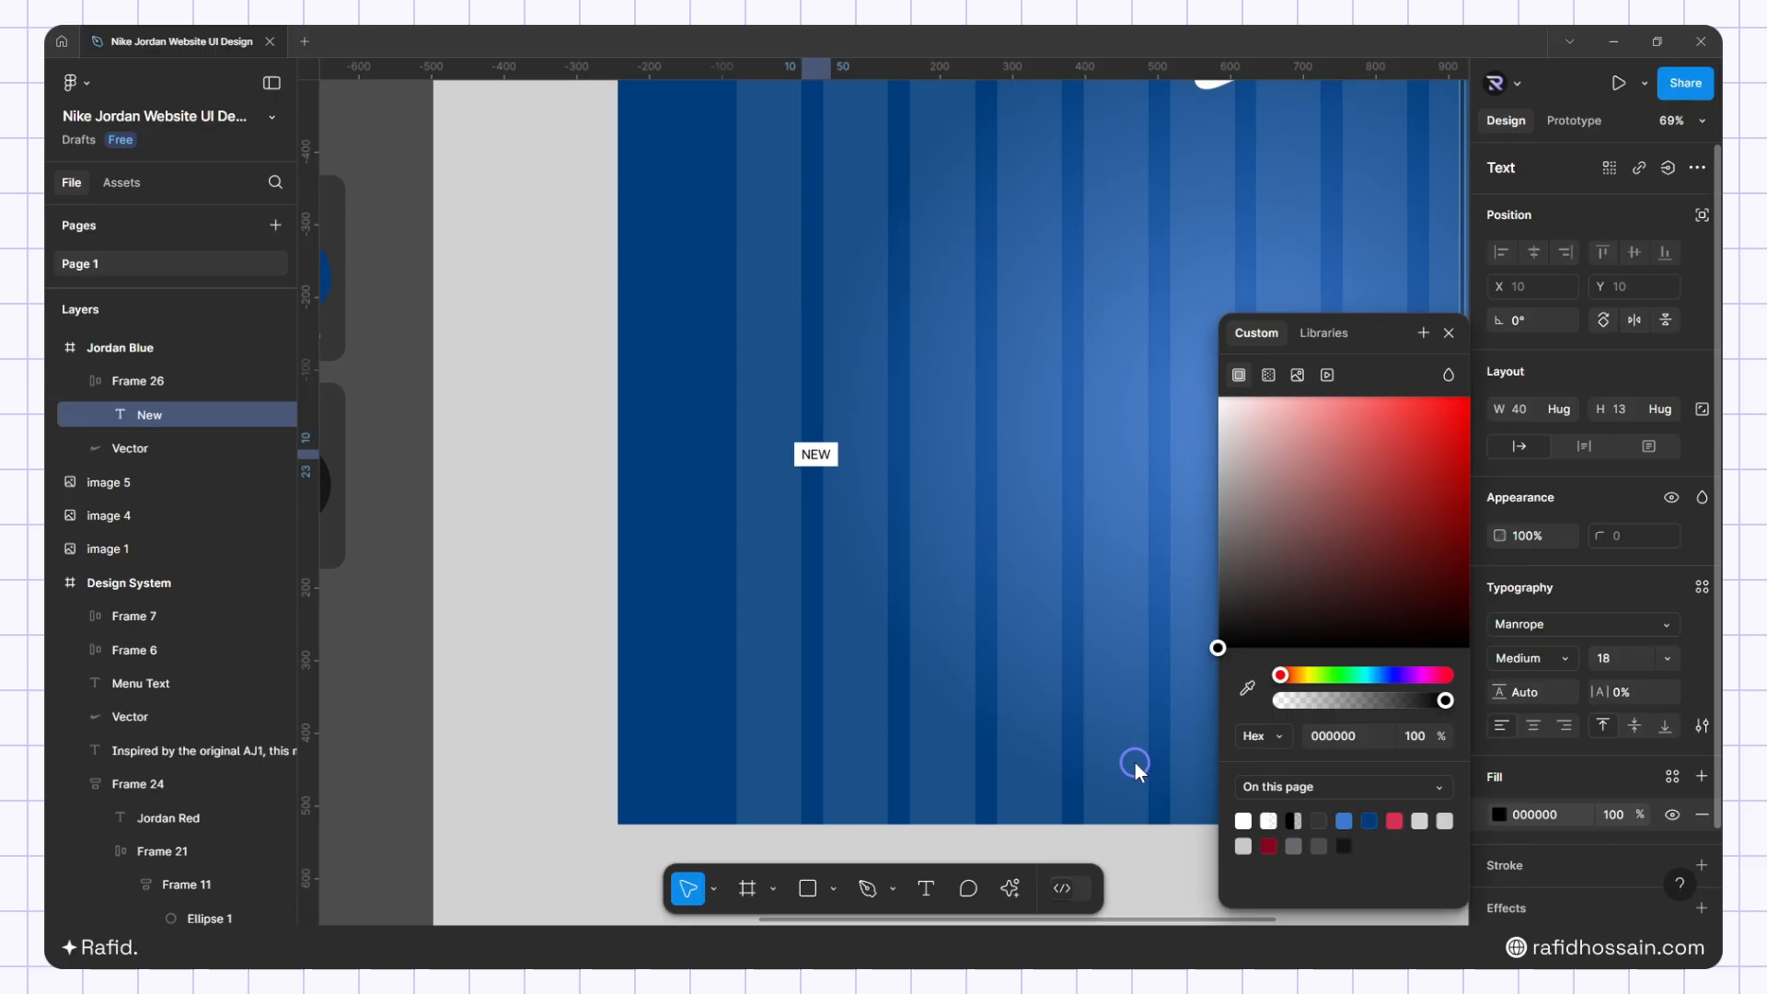
left_click(1449, 333)
Set the NEW button frame's horizontal padding to 20 and its corner radius to 50
left_click(819, 483)
scroll(819, 483, "up", 2)
left_click(816, 452)
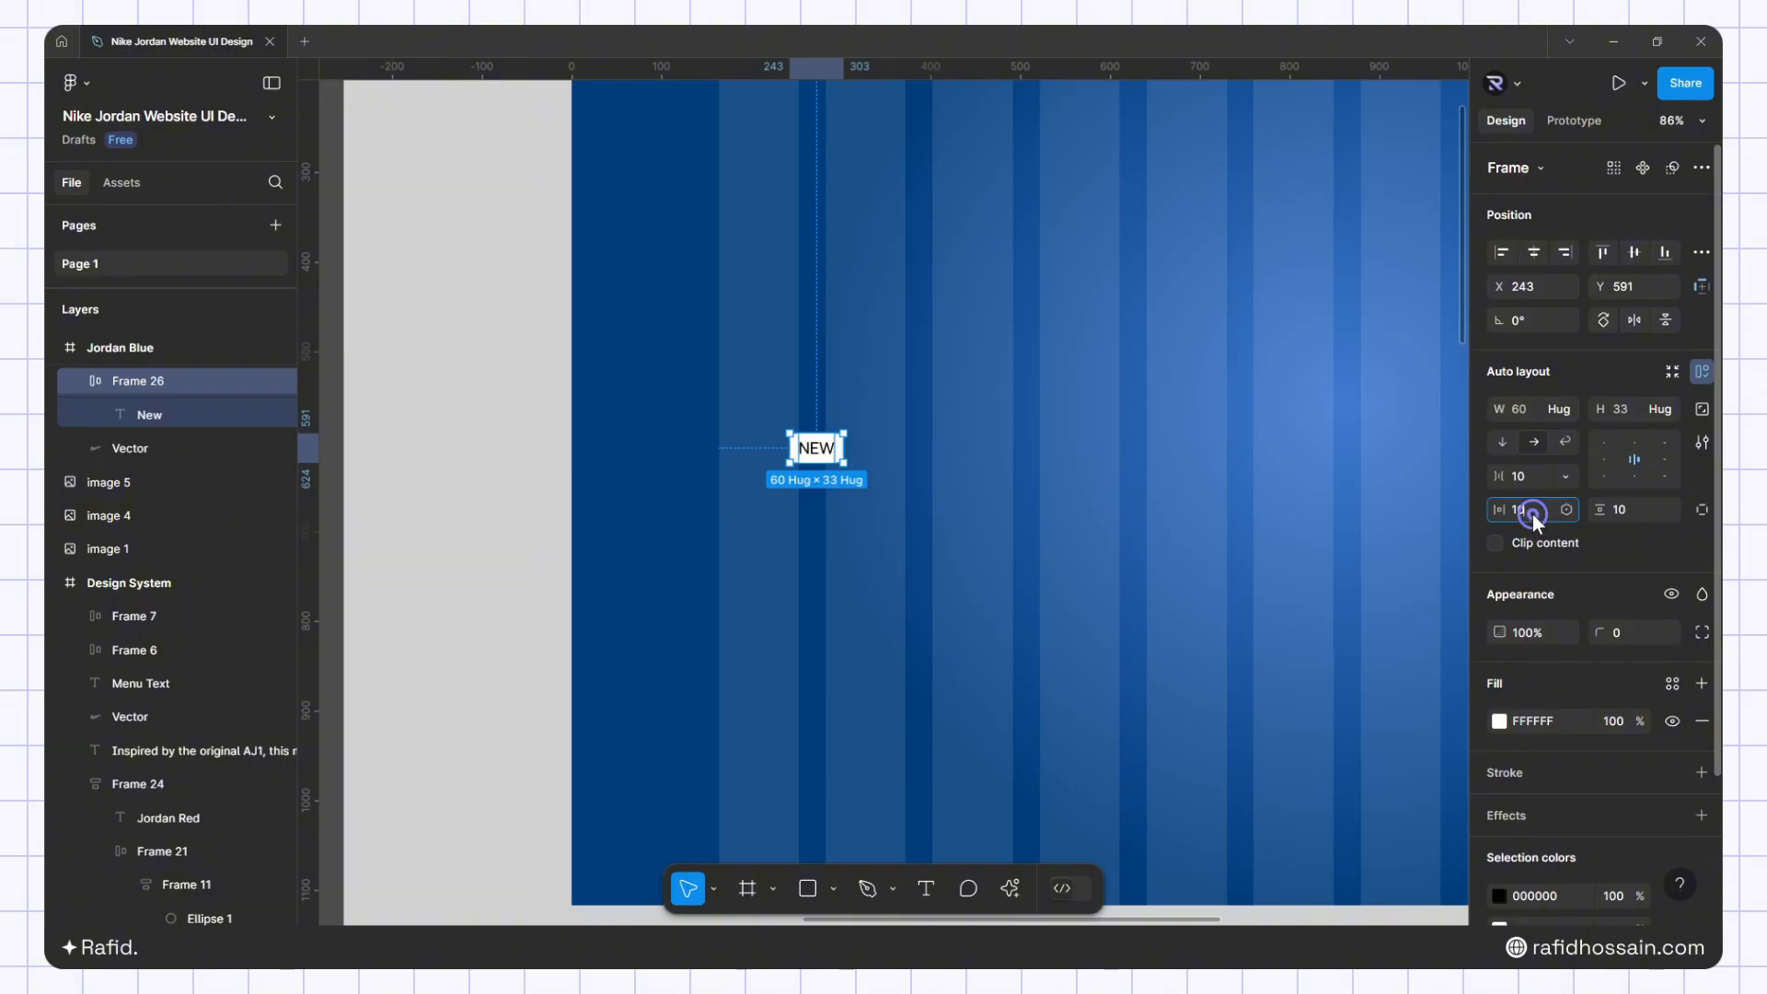
key("shift+Up")
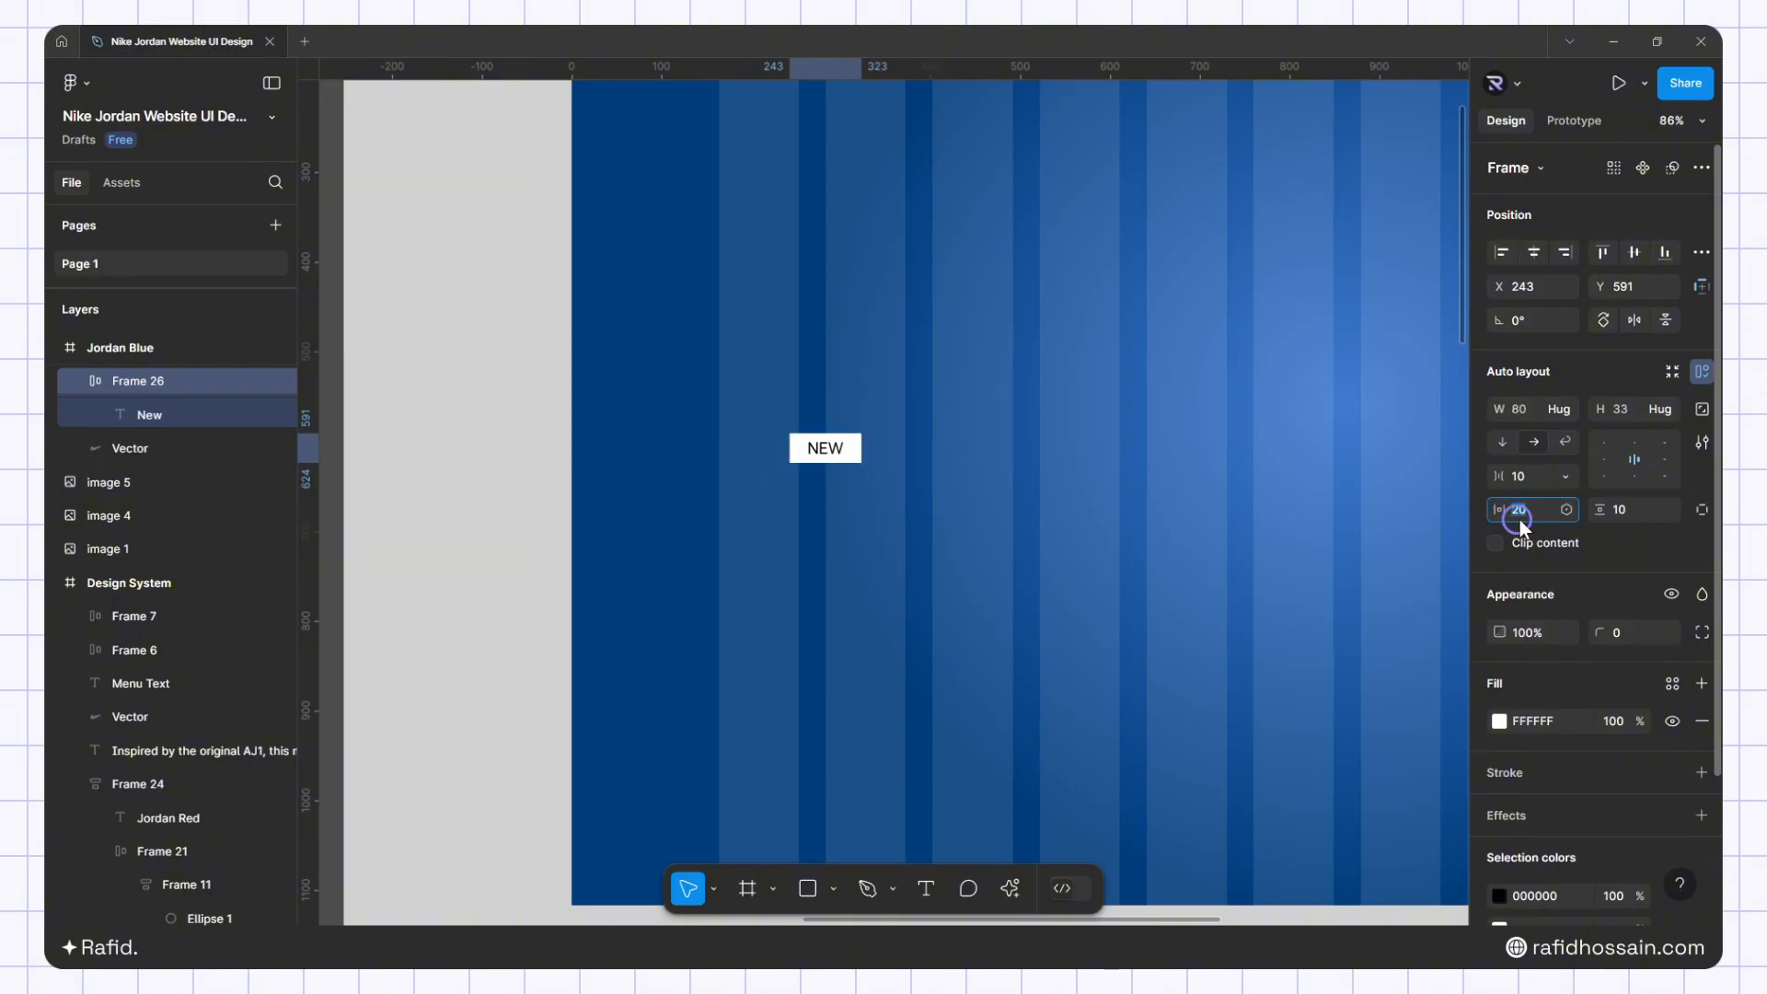
left_click(1620, 512)
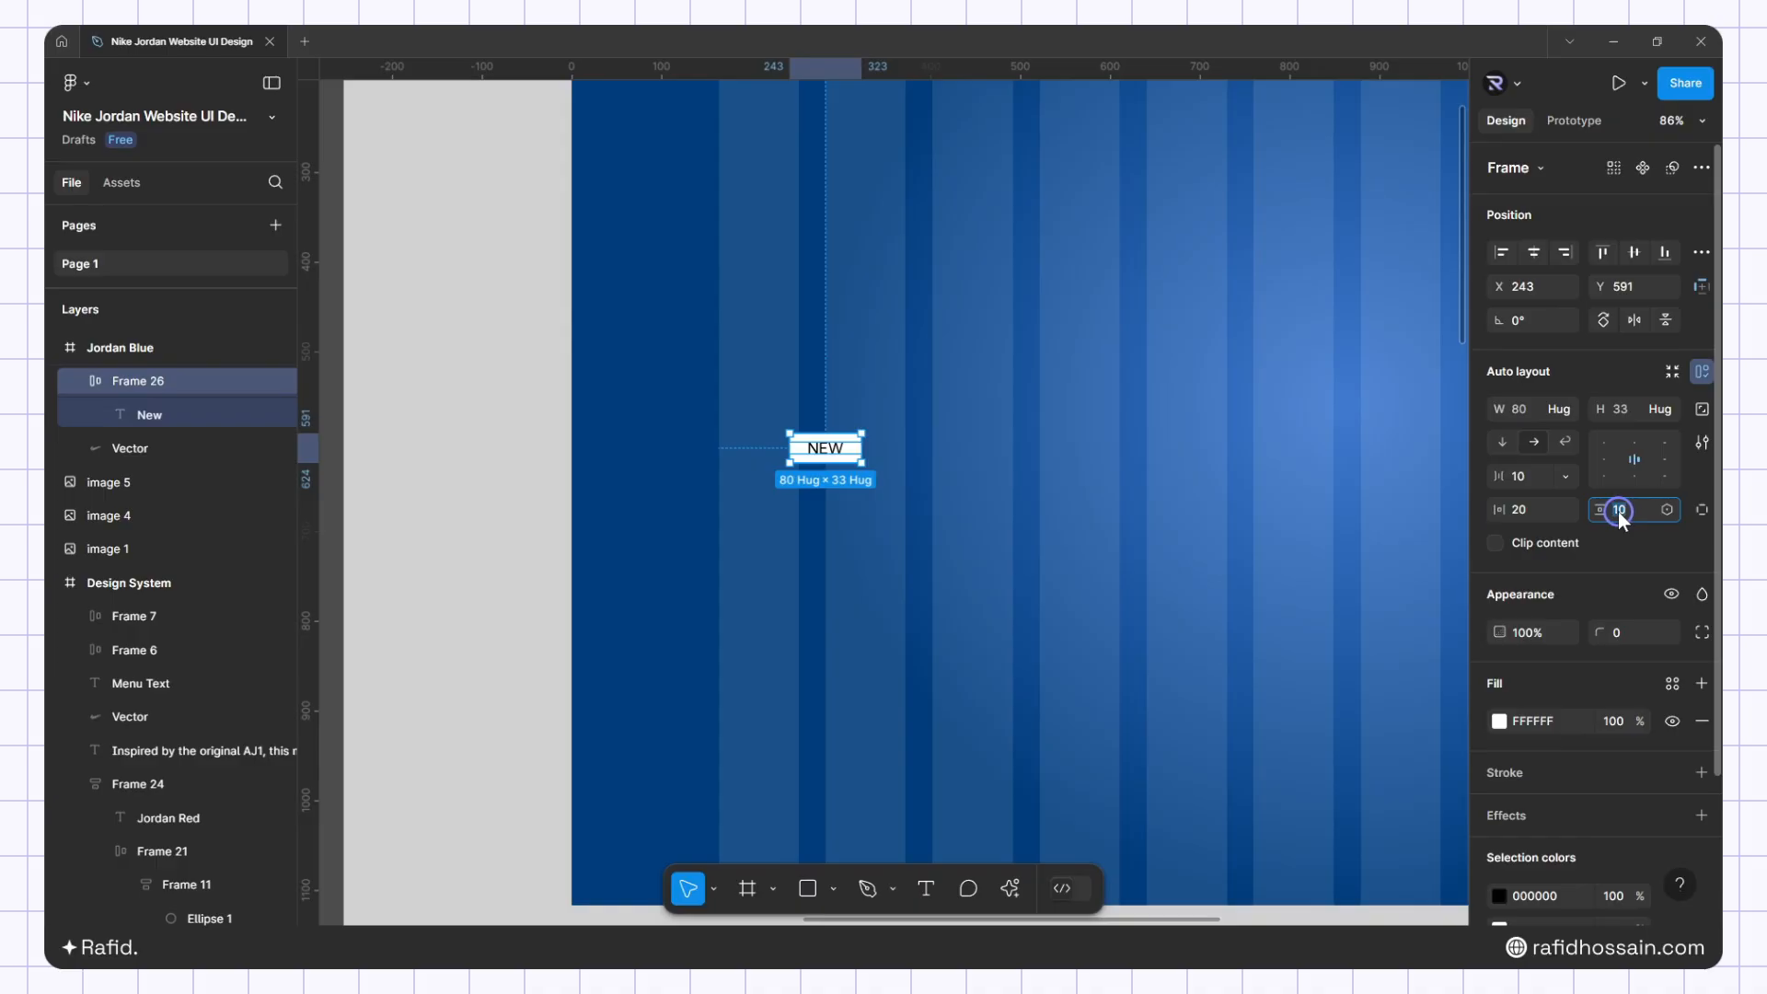
left_click(1631, 624)
left_click(998, 493)
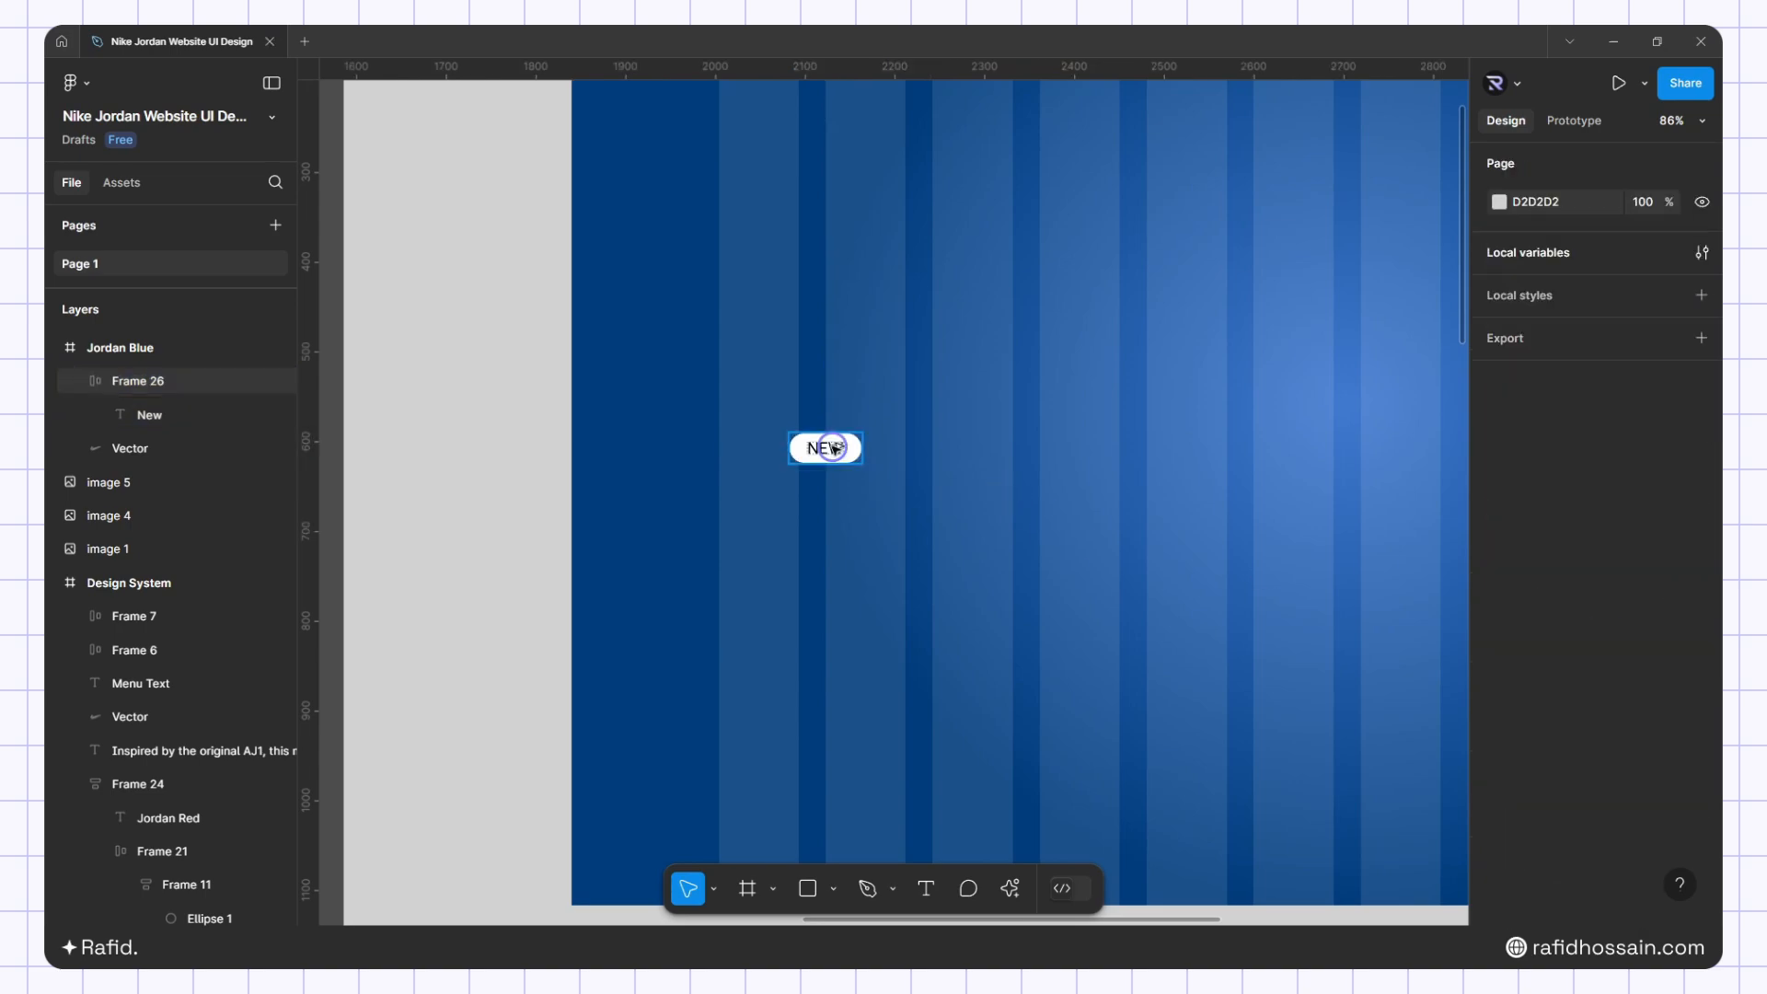
Make three copies of the NEW button stepping diagonally down from it, and change the first copy's text to "Men"
left_click_drag(833, 448, 1087, 558)
scroll(1176, 493, "up", 2)
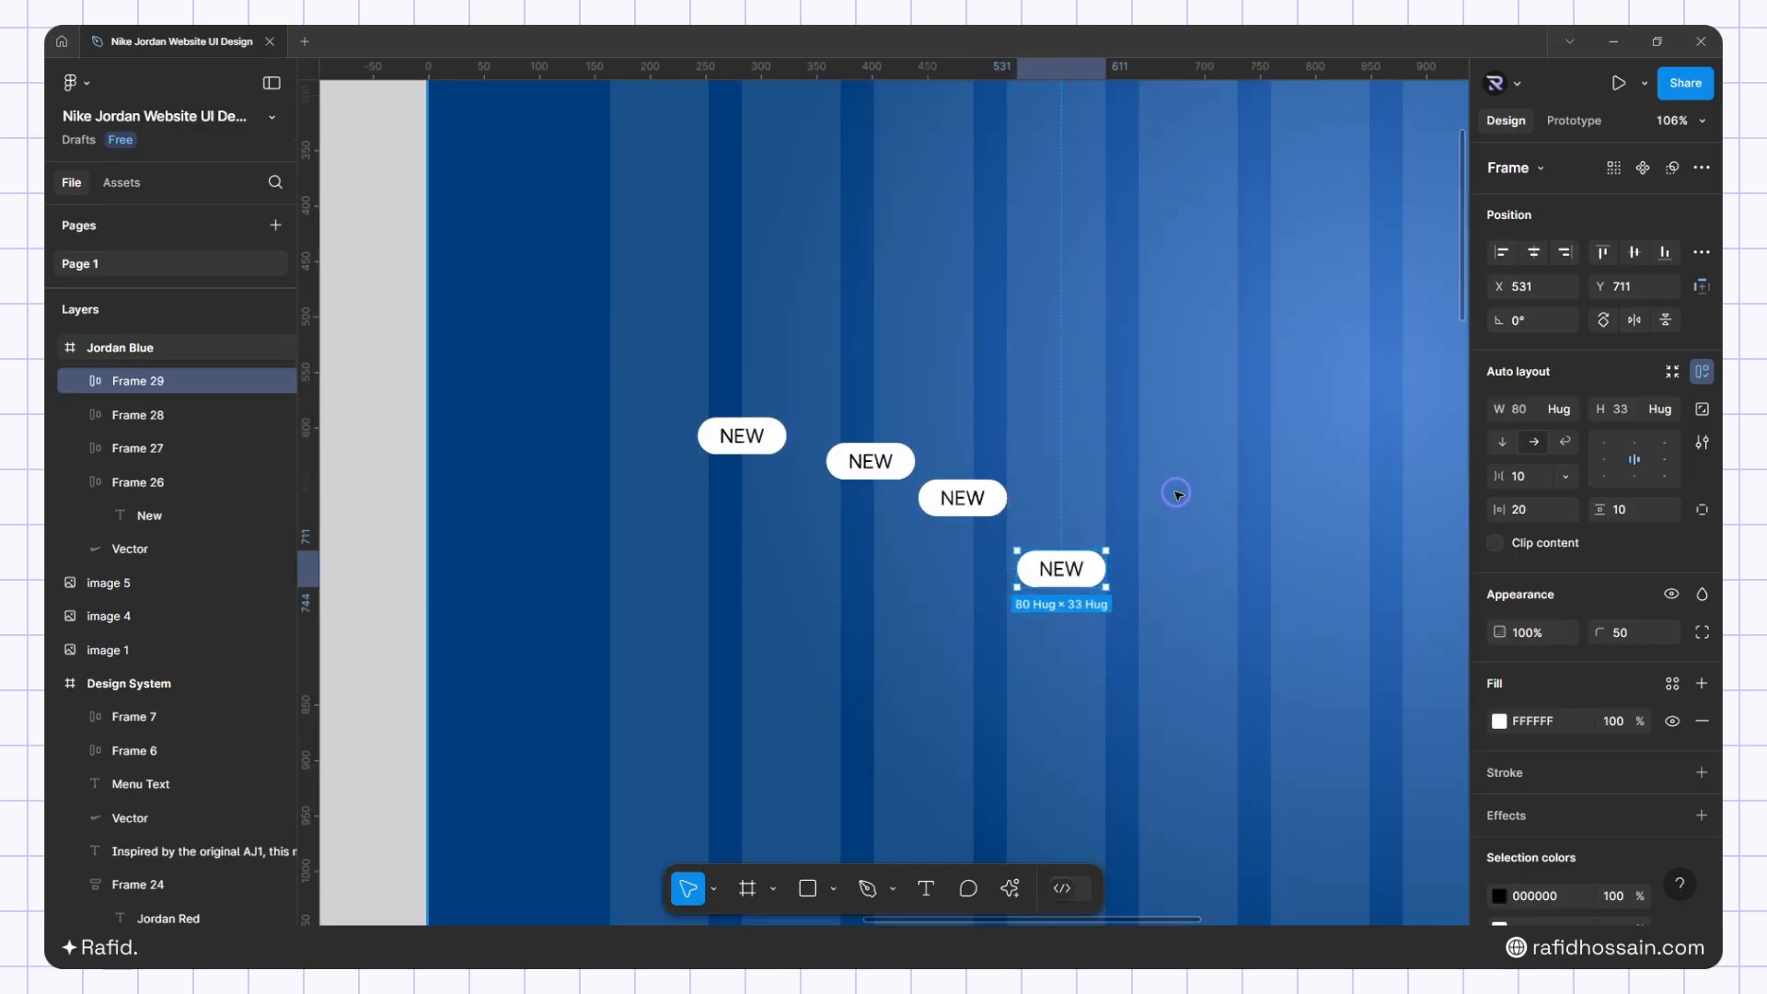
double_click(874, 463)
double_click(874, 463)
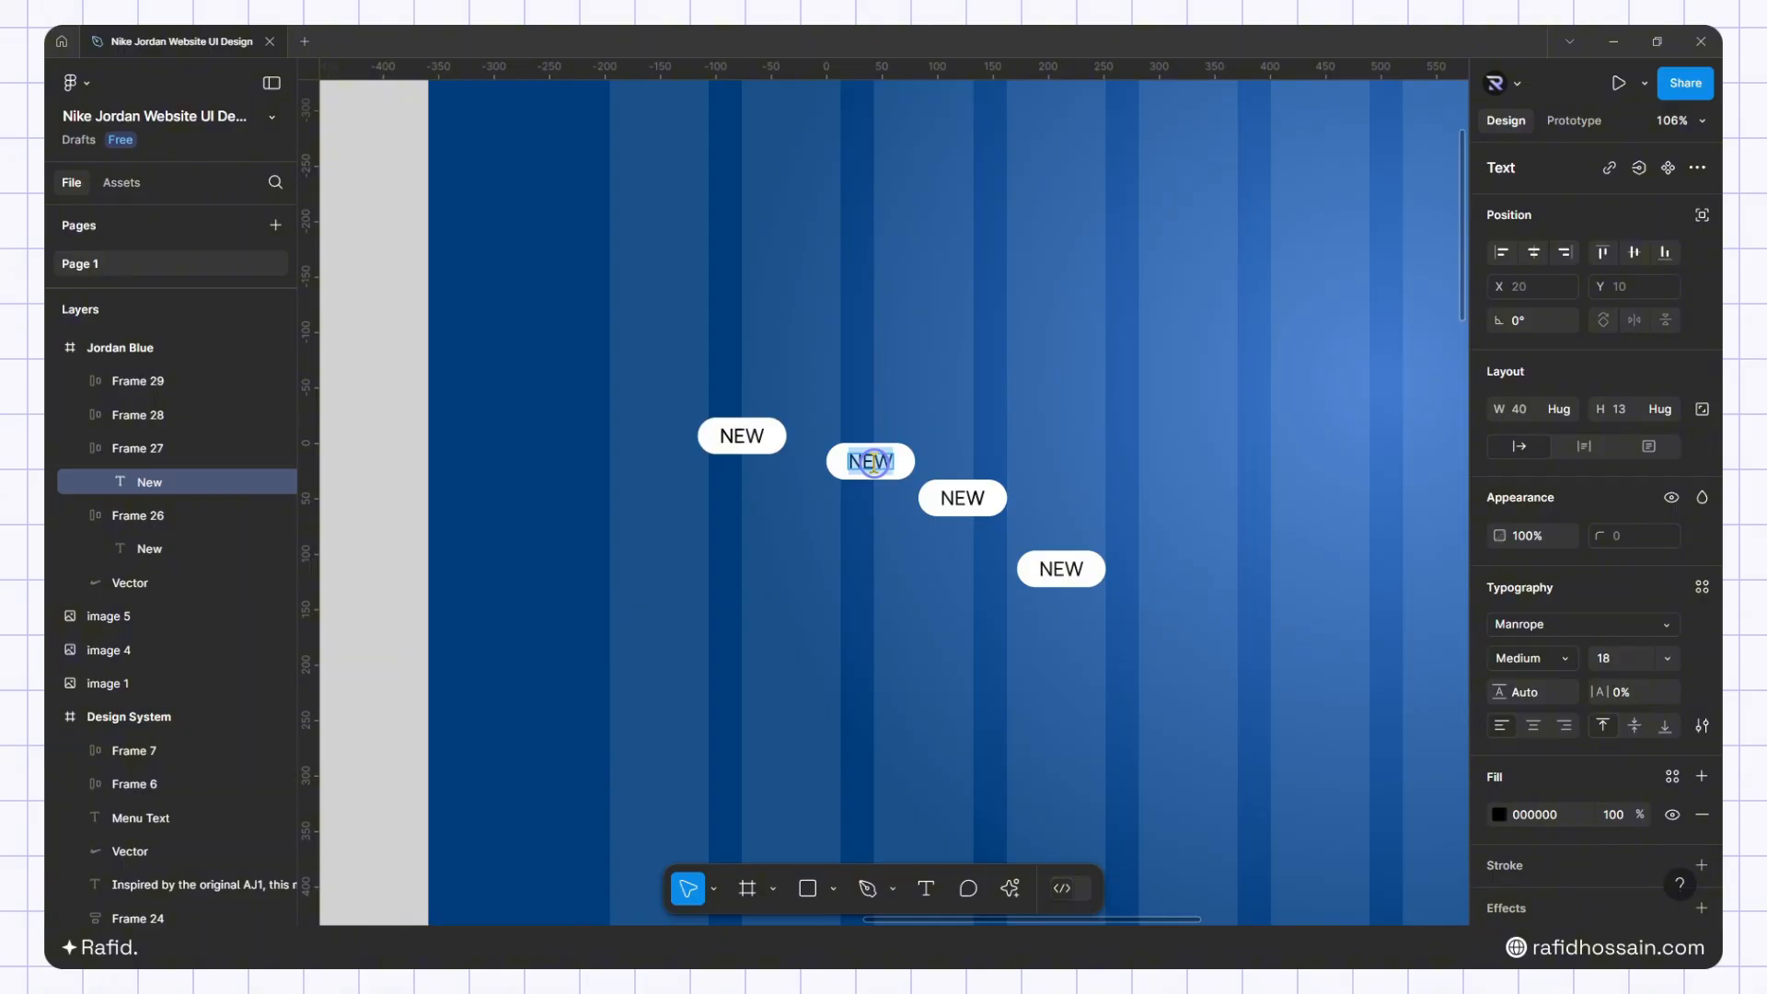
type("Men")
Change the text of the two remaining button copies to "Women" and "Jordan"
double_click(960, 498)
type("W")
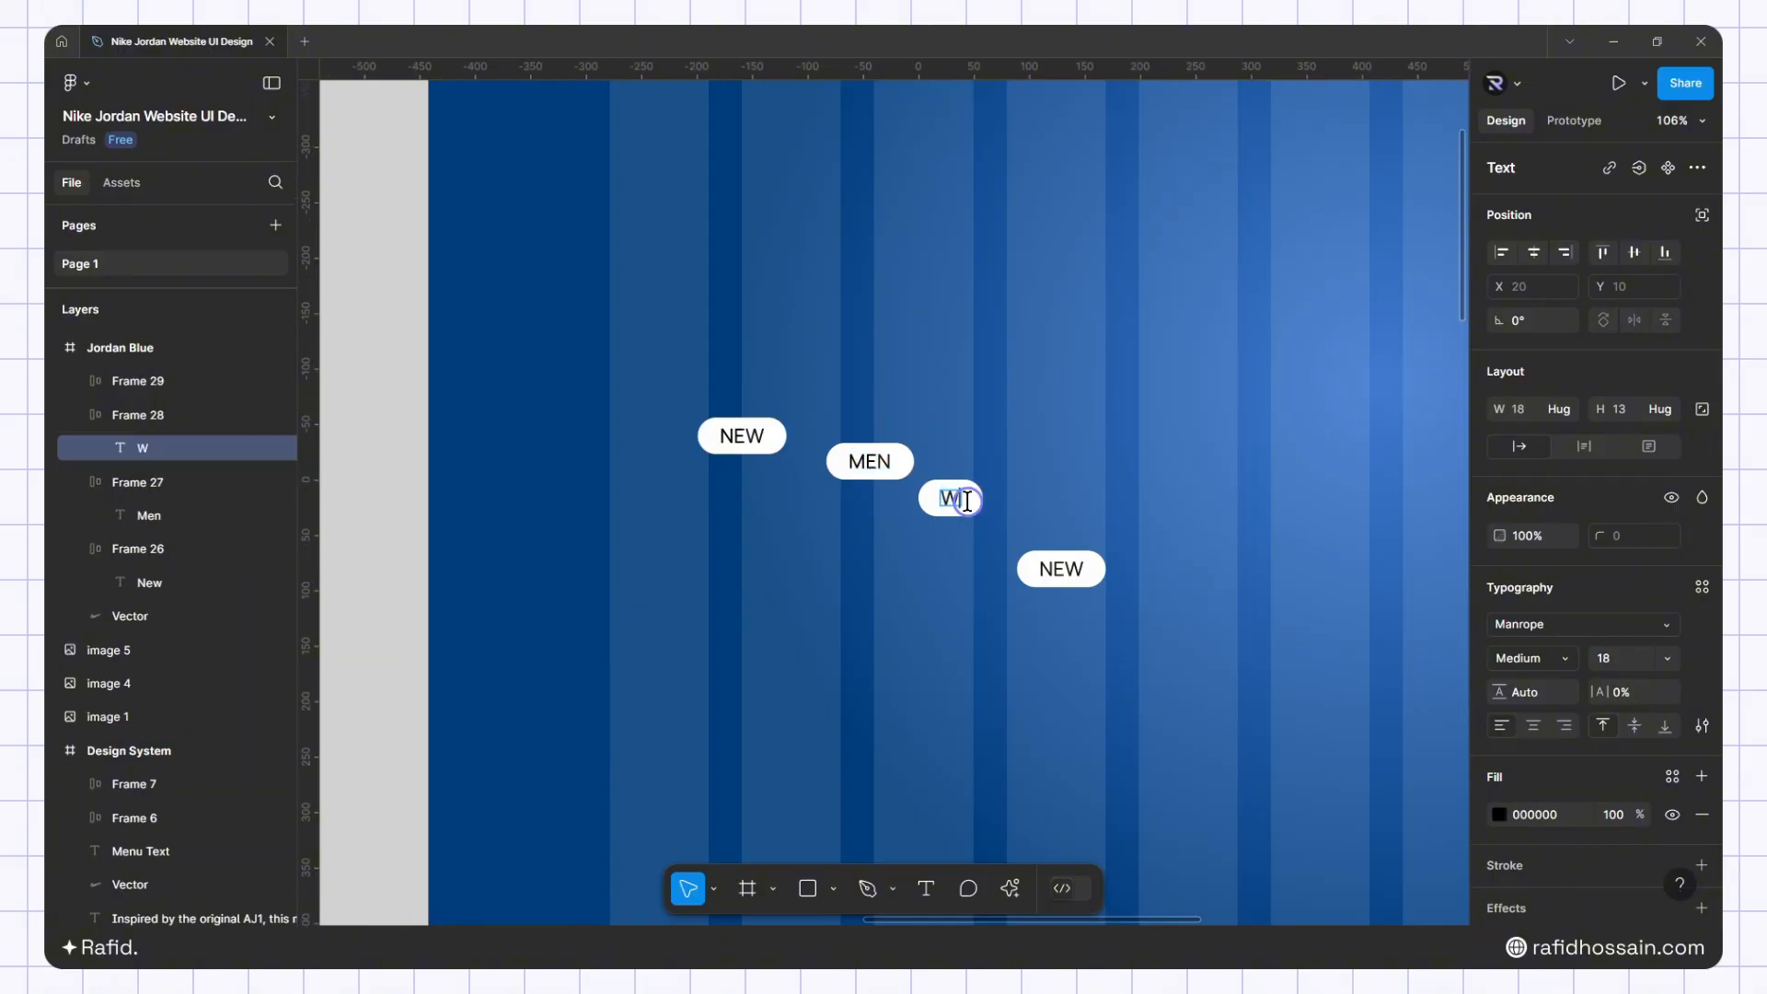
type("omen")
key("Escape")
double_click(1057, 568)
type("J")
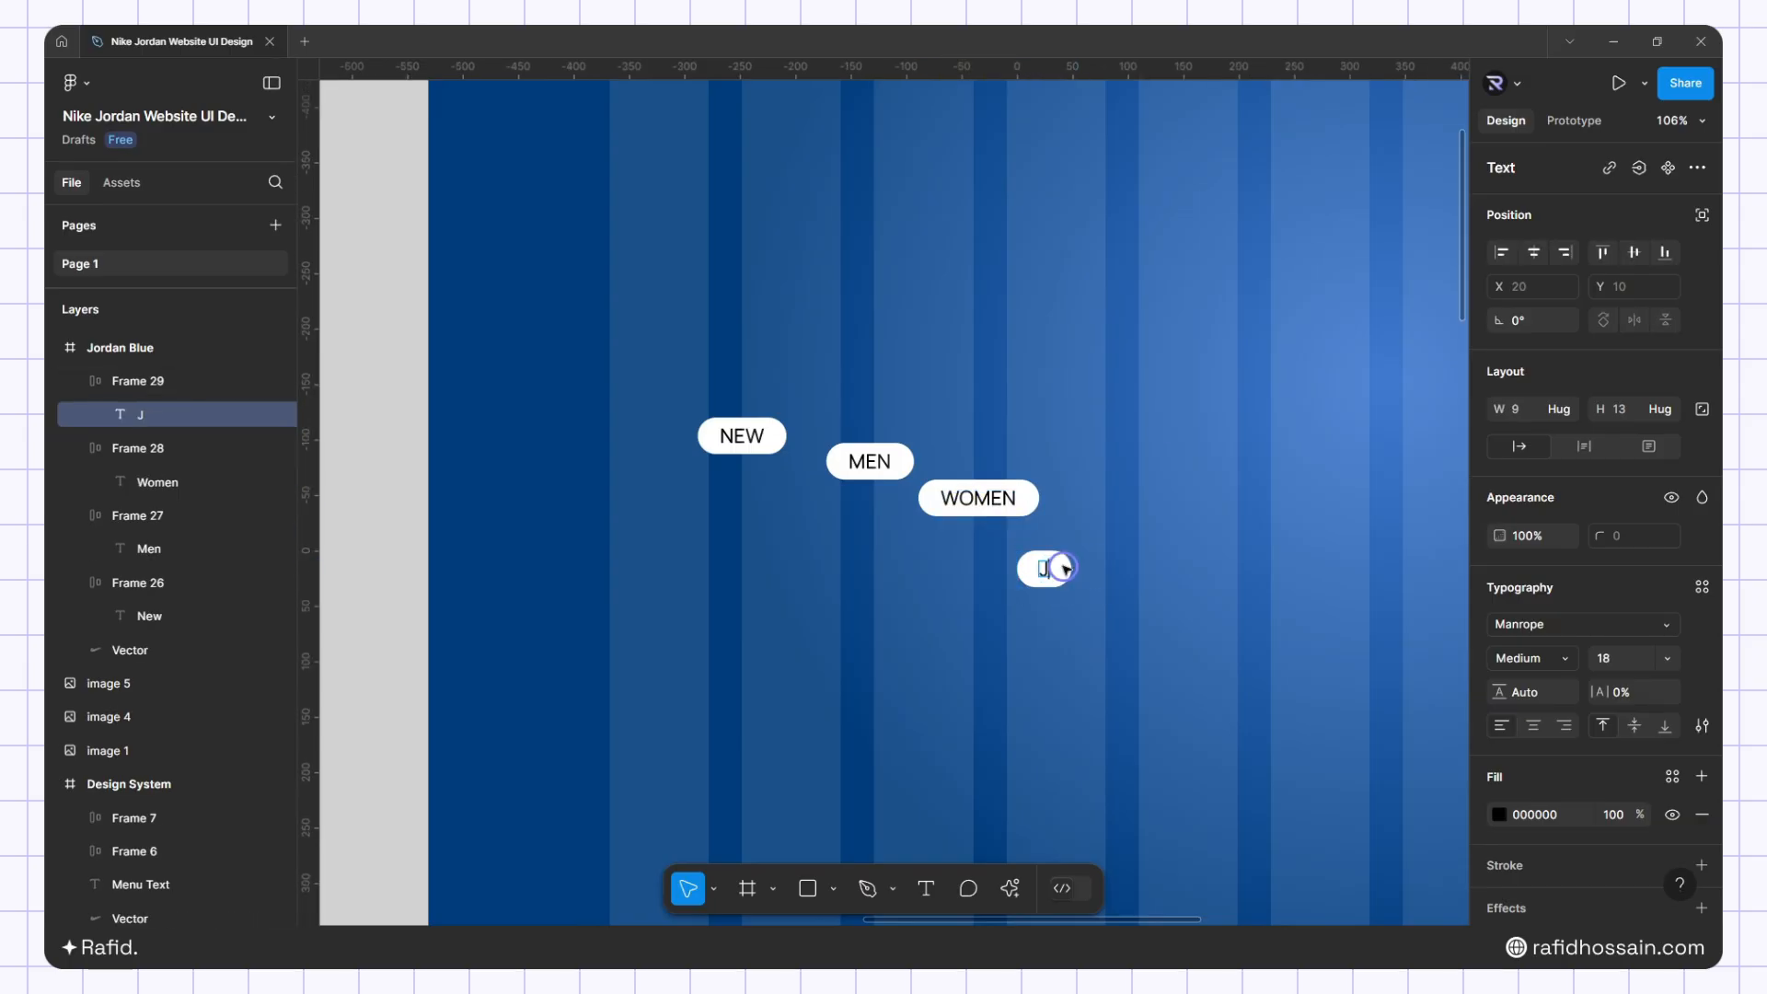
type("ordan")
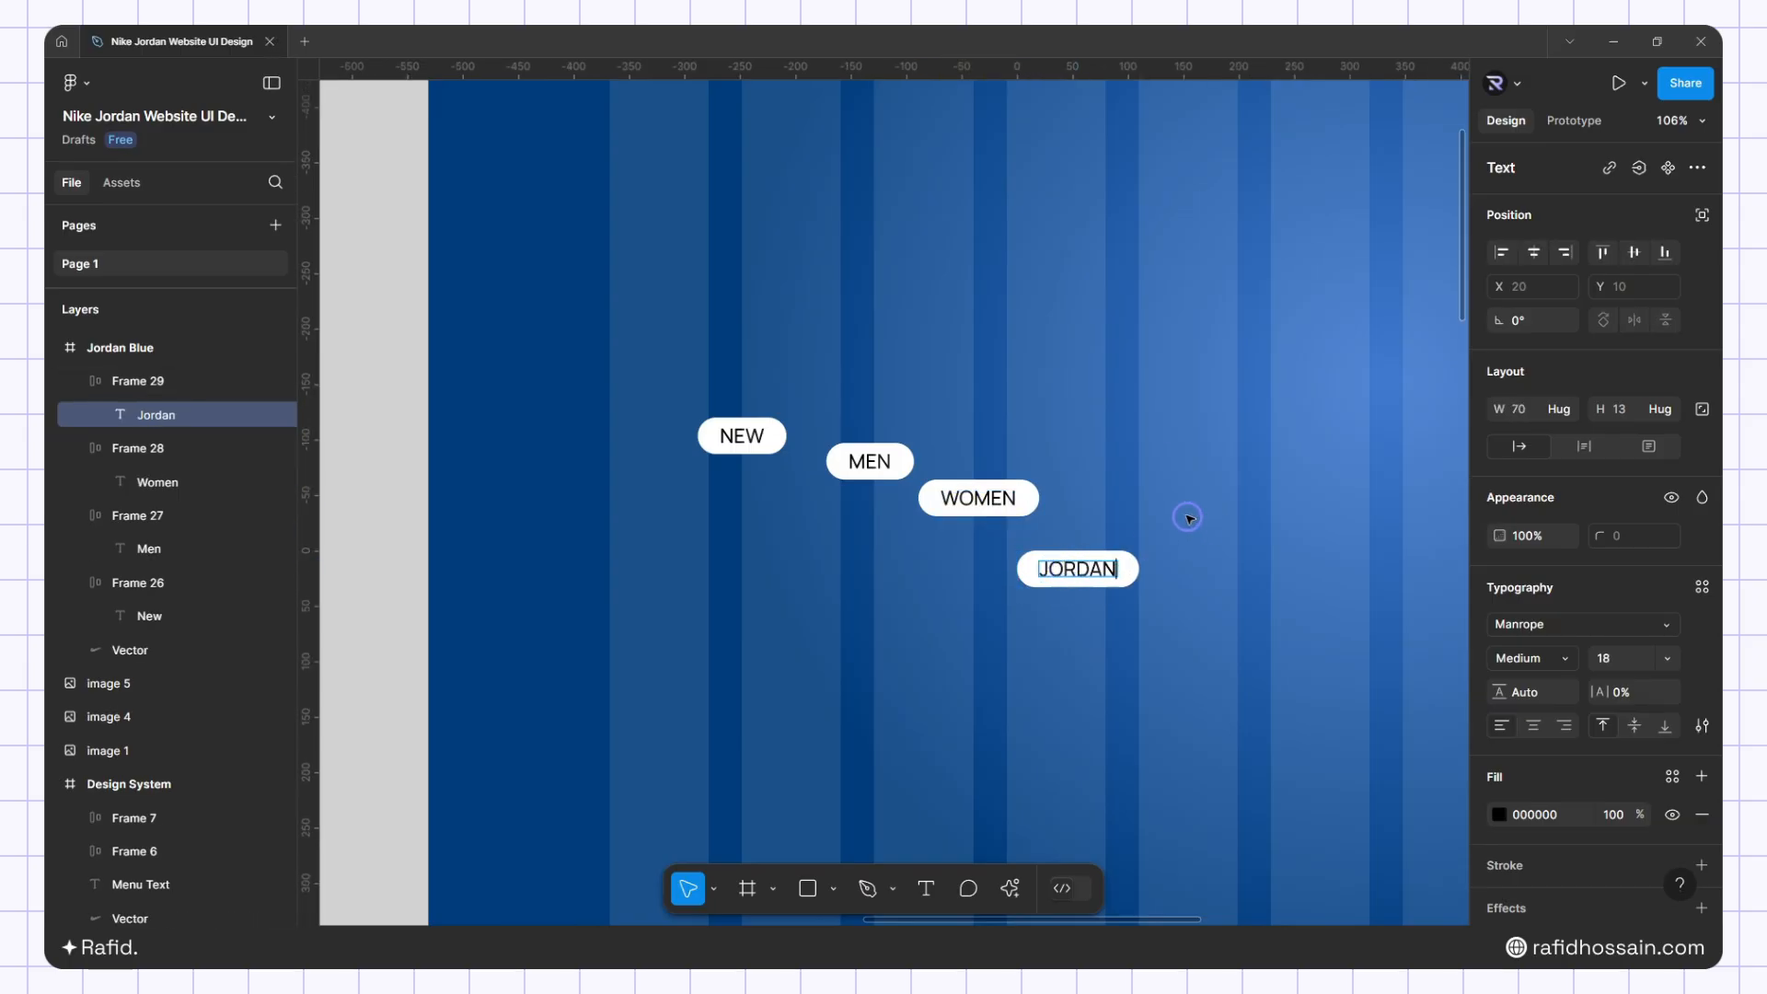
key("Escape")
key("Escape")
Remove the white fill from the MEN, WOMEN and JORDAN button frames
left_click(893, 462)
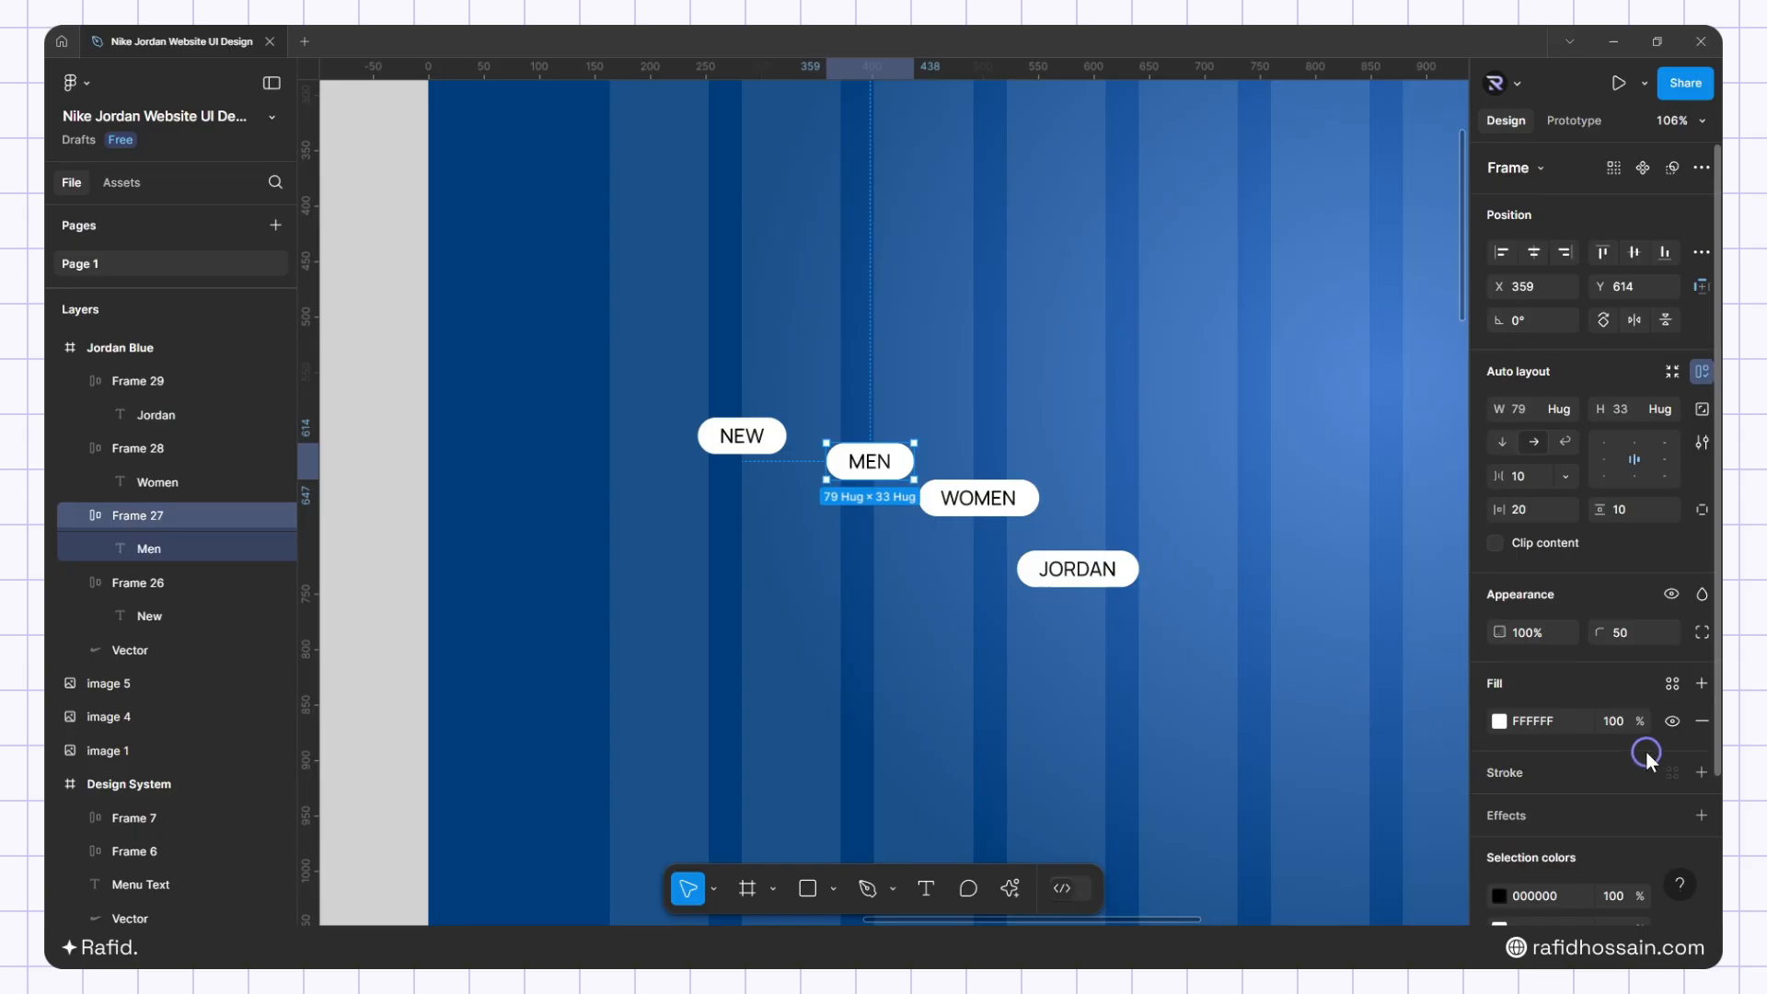
left_click(1701, 722)
left_click(998, 496)
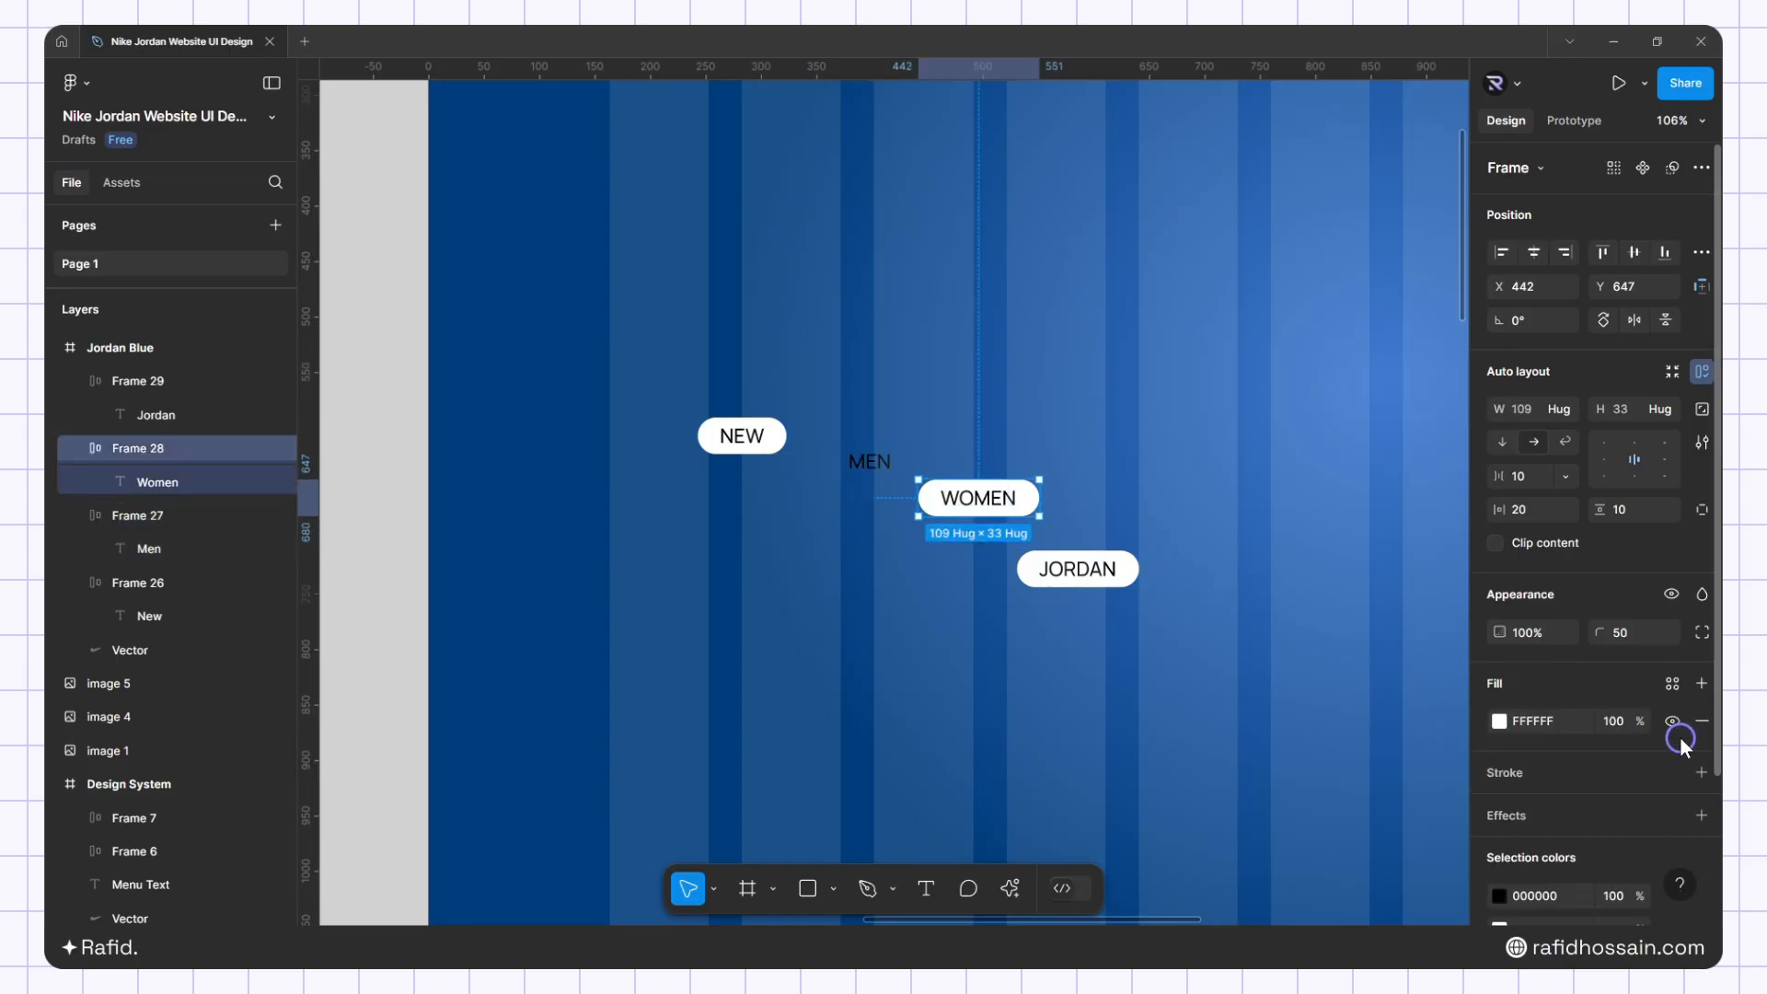
left_click(1701, 721)
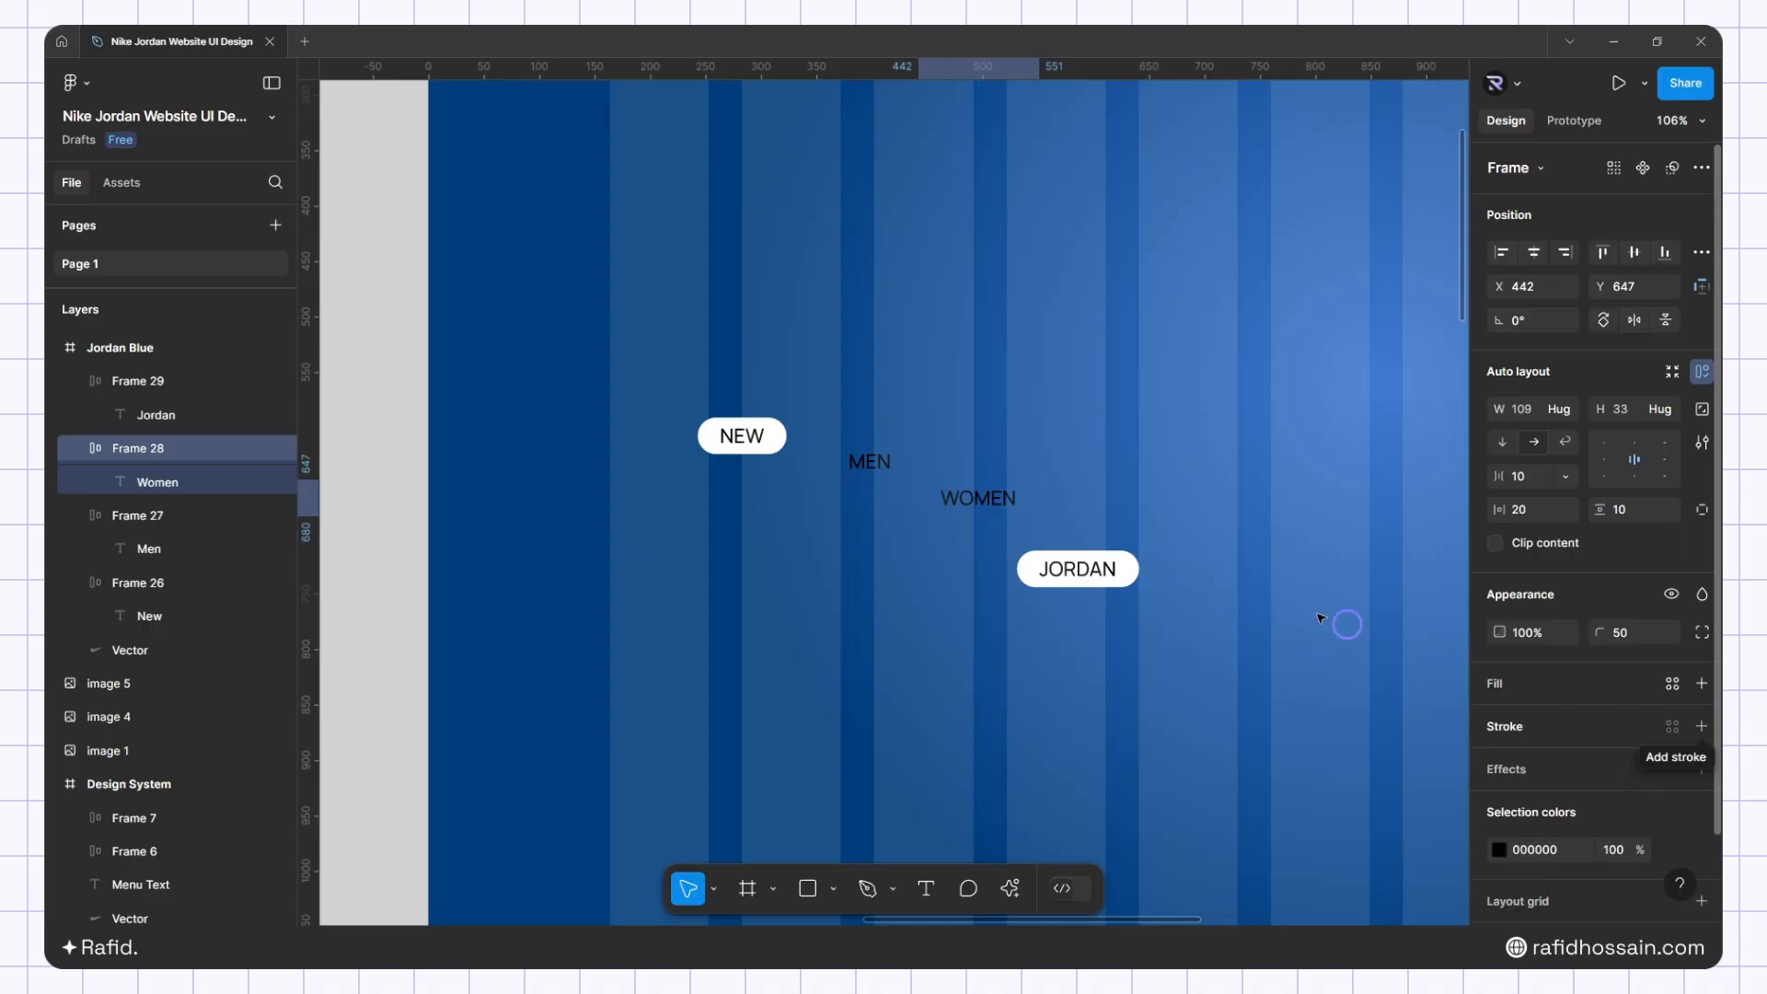
left_click(1117, 578)
left_click(1701, 721)
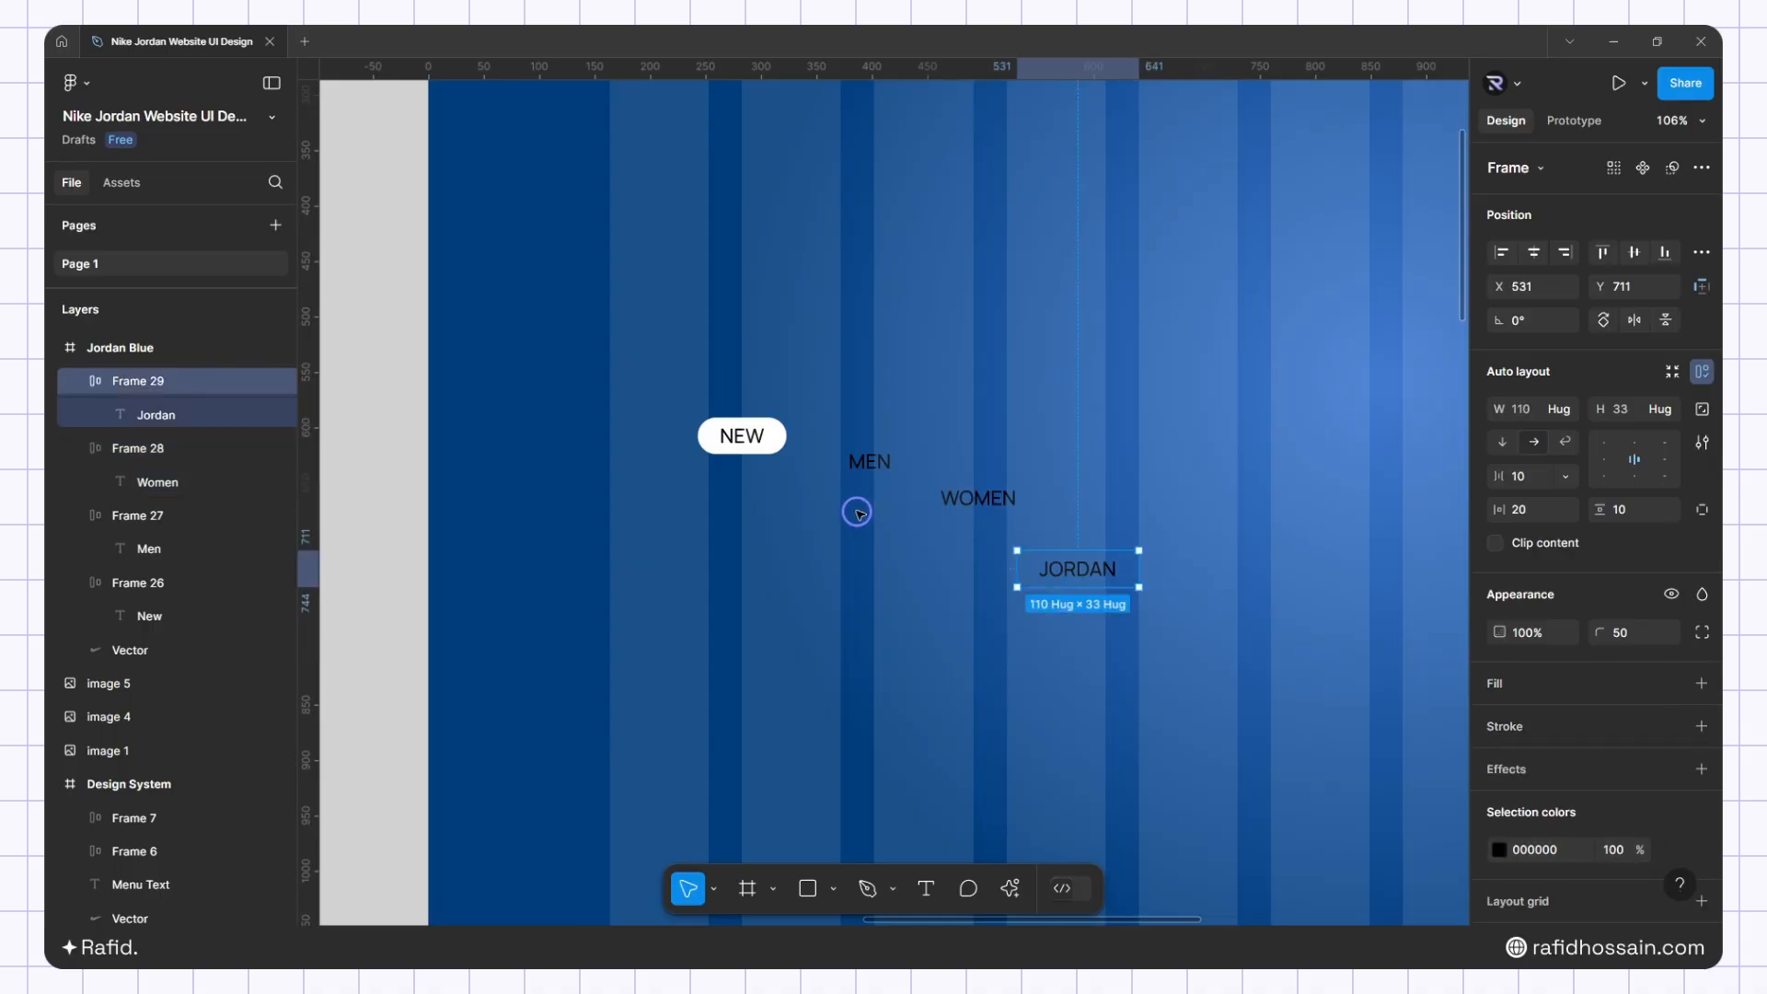
Apply the White Color library style to the MEN, WOMEN and JORDAN texts
left_click(882, 466)
double_click(884, 466)
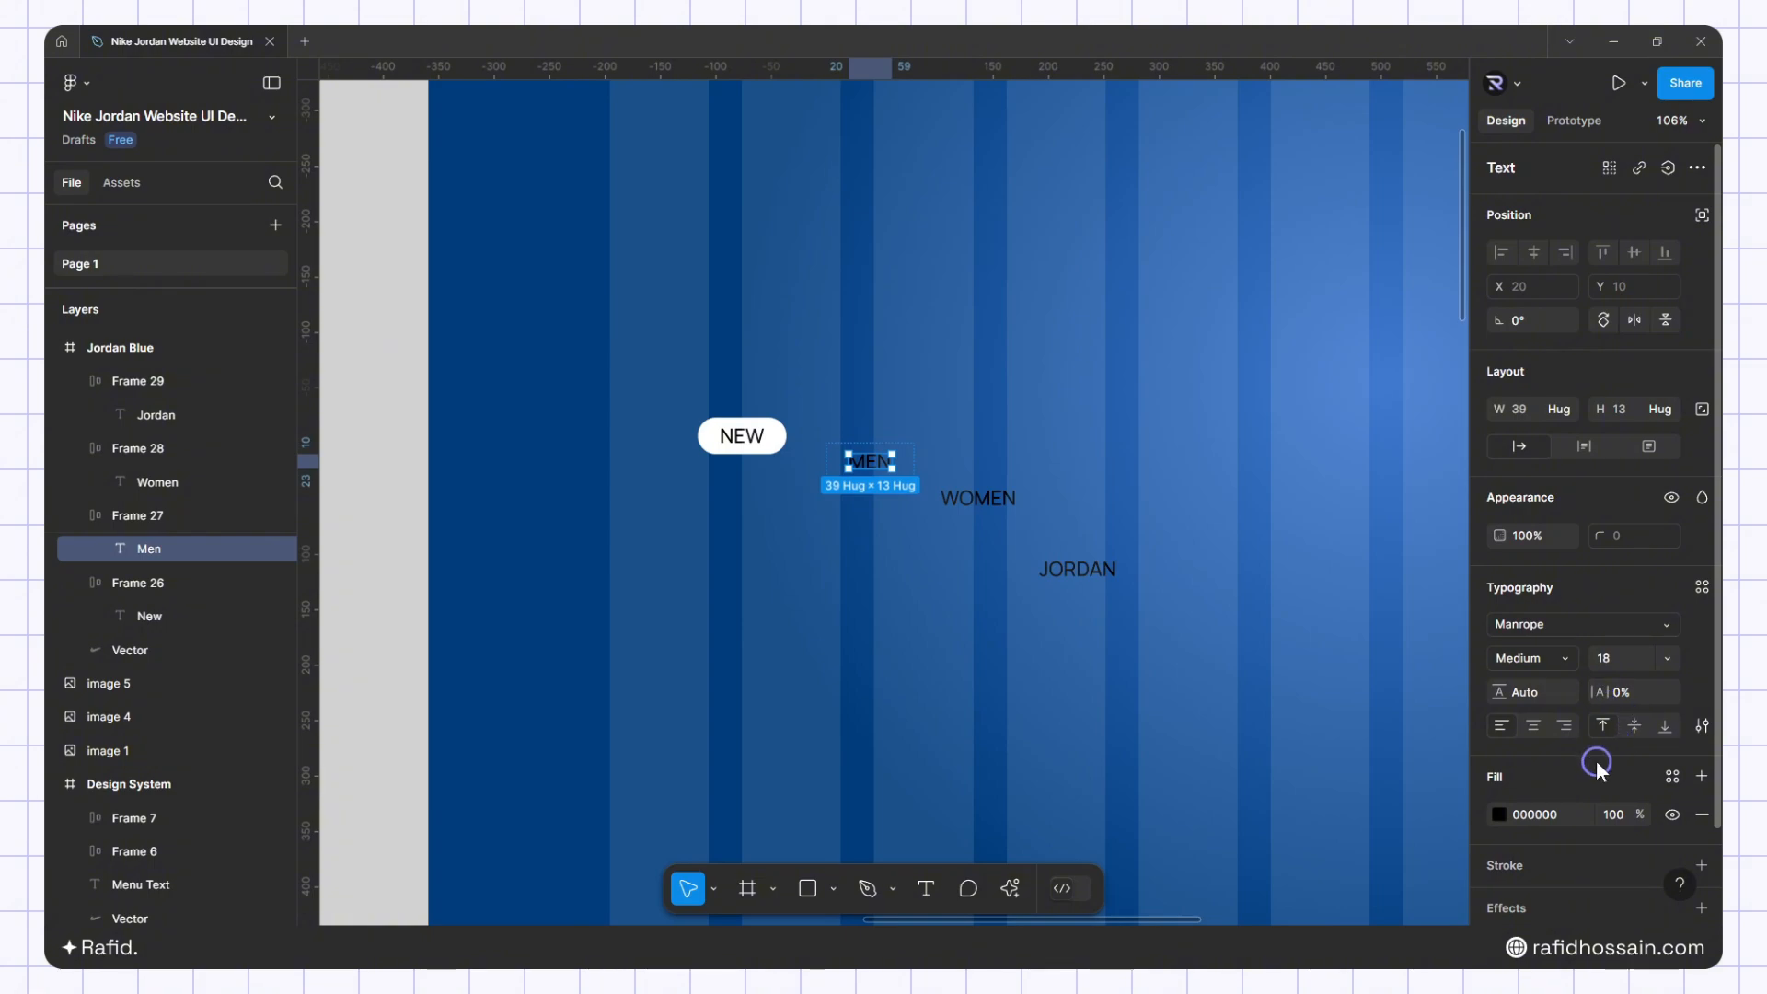
left_click(1493, 810)
left_click(1313, 333)
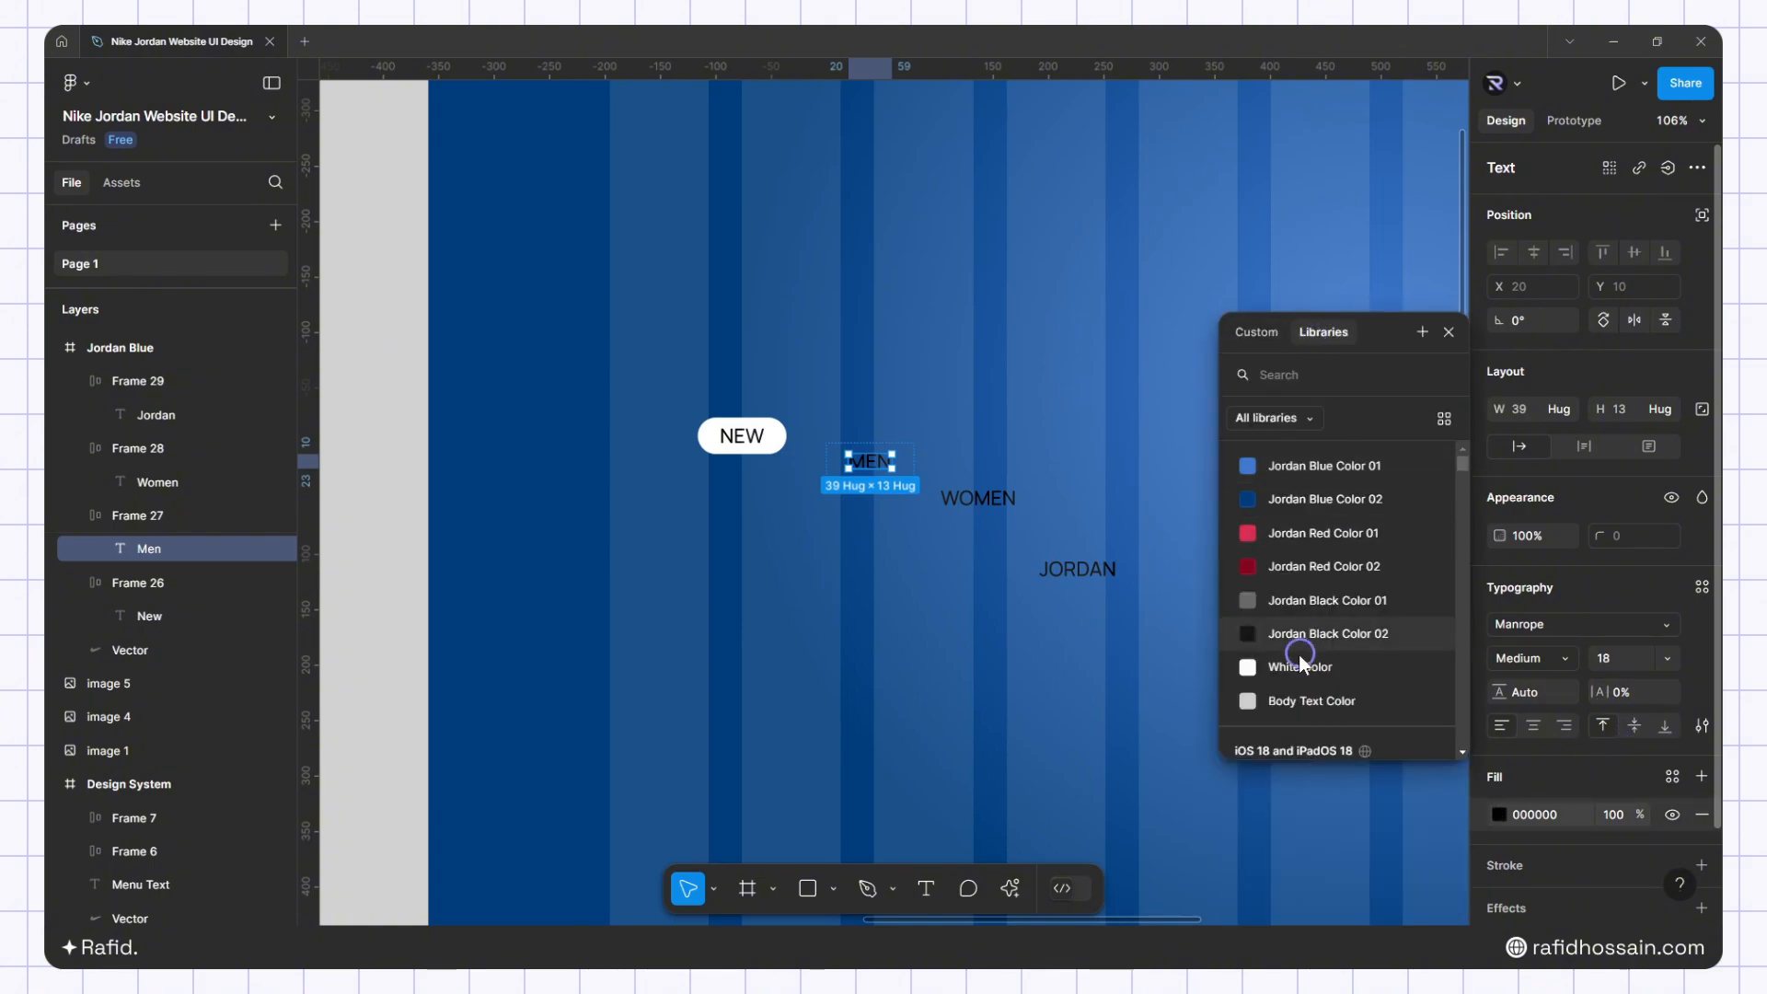
left_click(1298, 656)
left_click(978, 497, "ctrl")
left_click(1500, 814)
left_click(1320, 335)
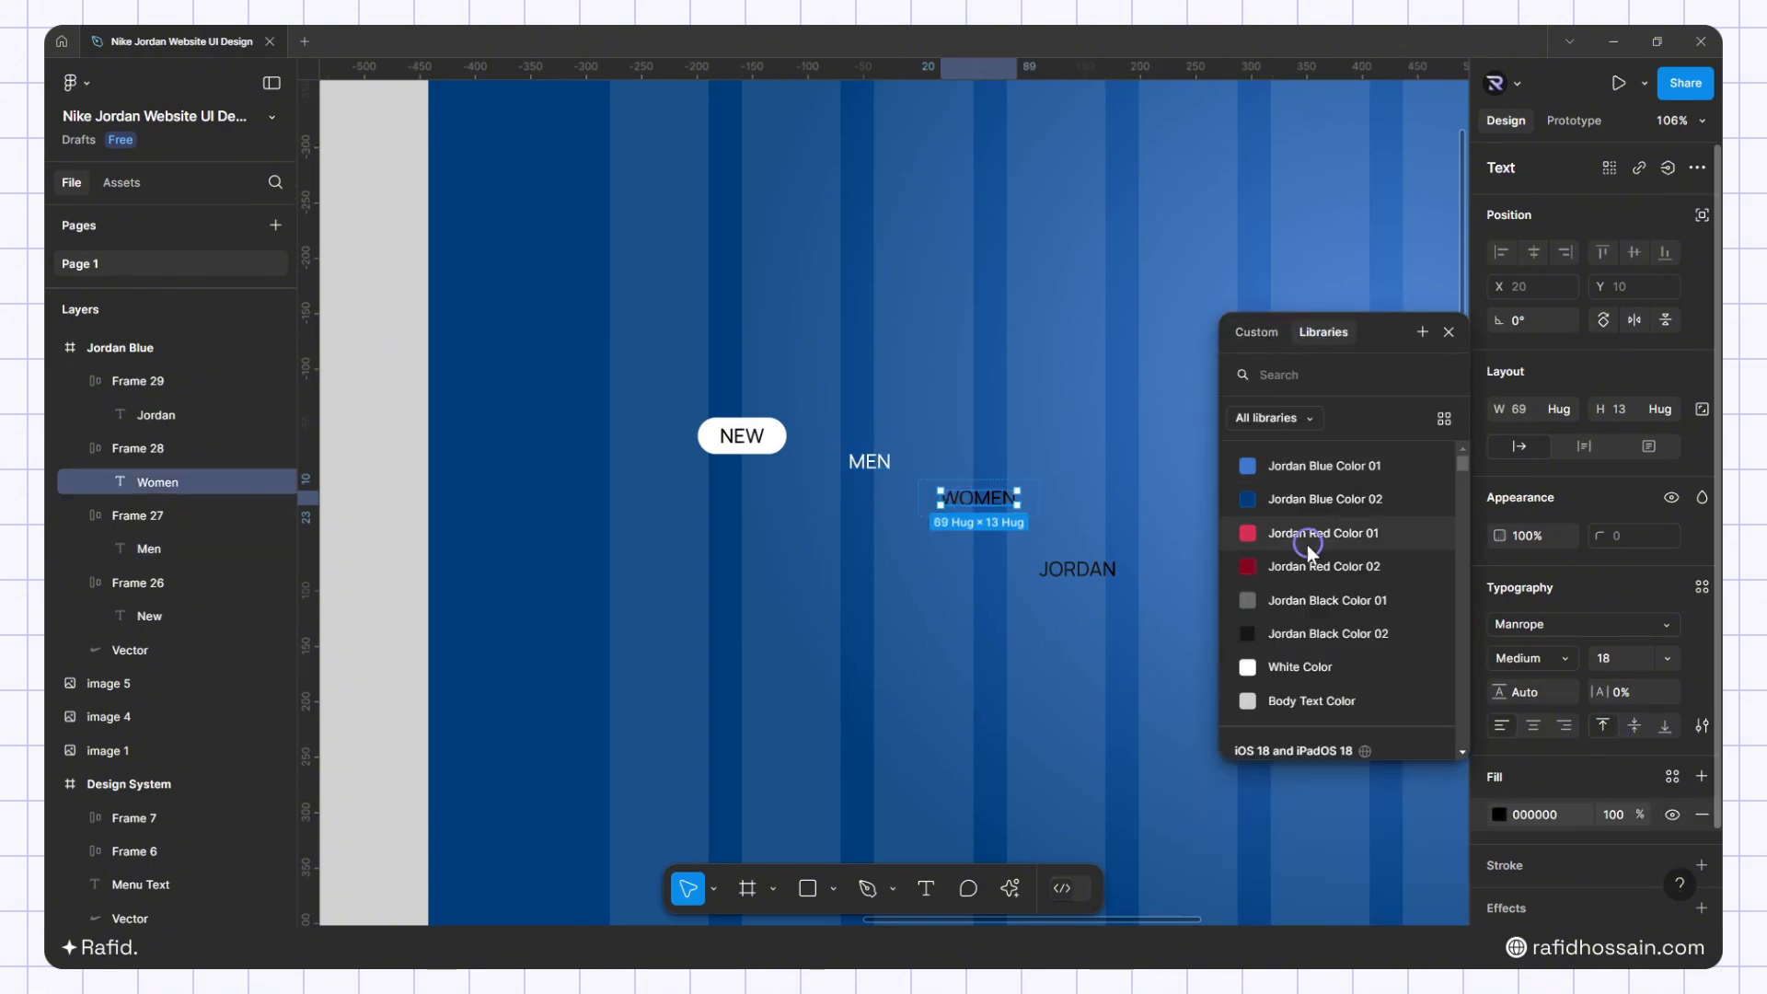
left_click(1299, 665)
left_click(1077, 569, "ctrl")
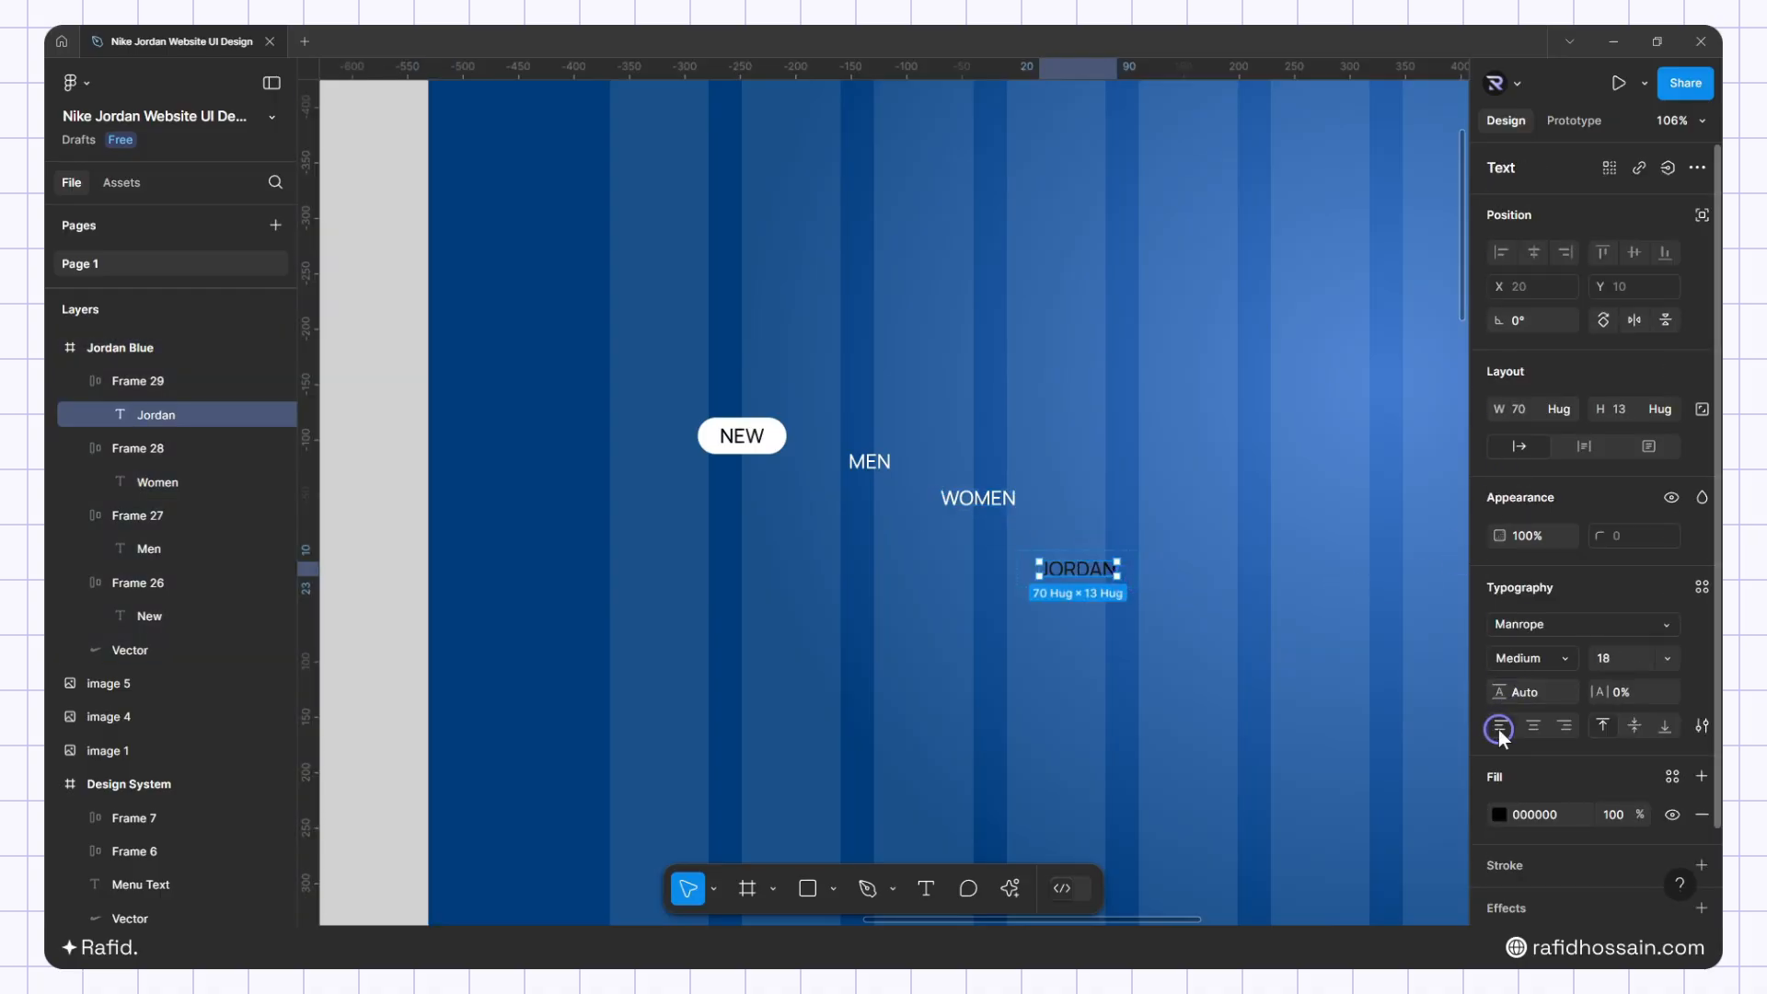
left_click(1500, 814)
left_click(1320, 335)
left_click(1292, 660)
left_click(1151, 589)
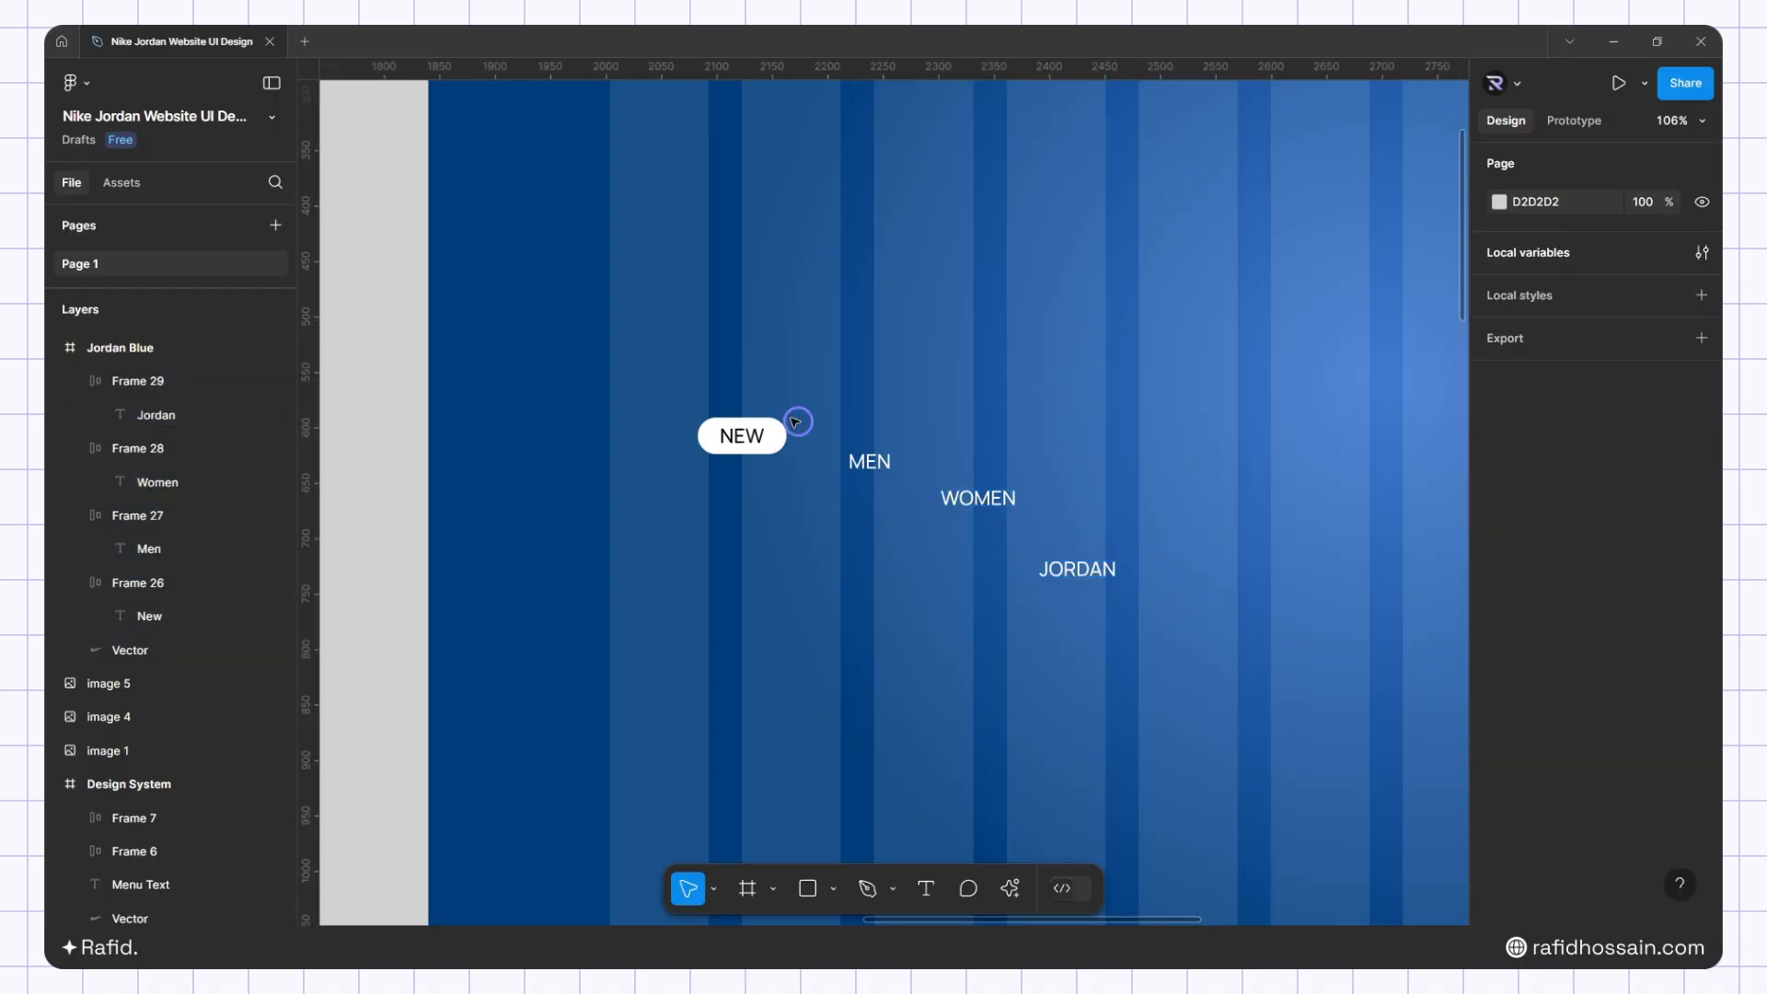
Combine the four menu buttons into one horizontal auto layout frame whose width hugs its contents
left_click_drag(676, 370, 1121, 663)
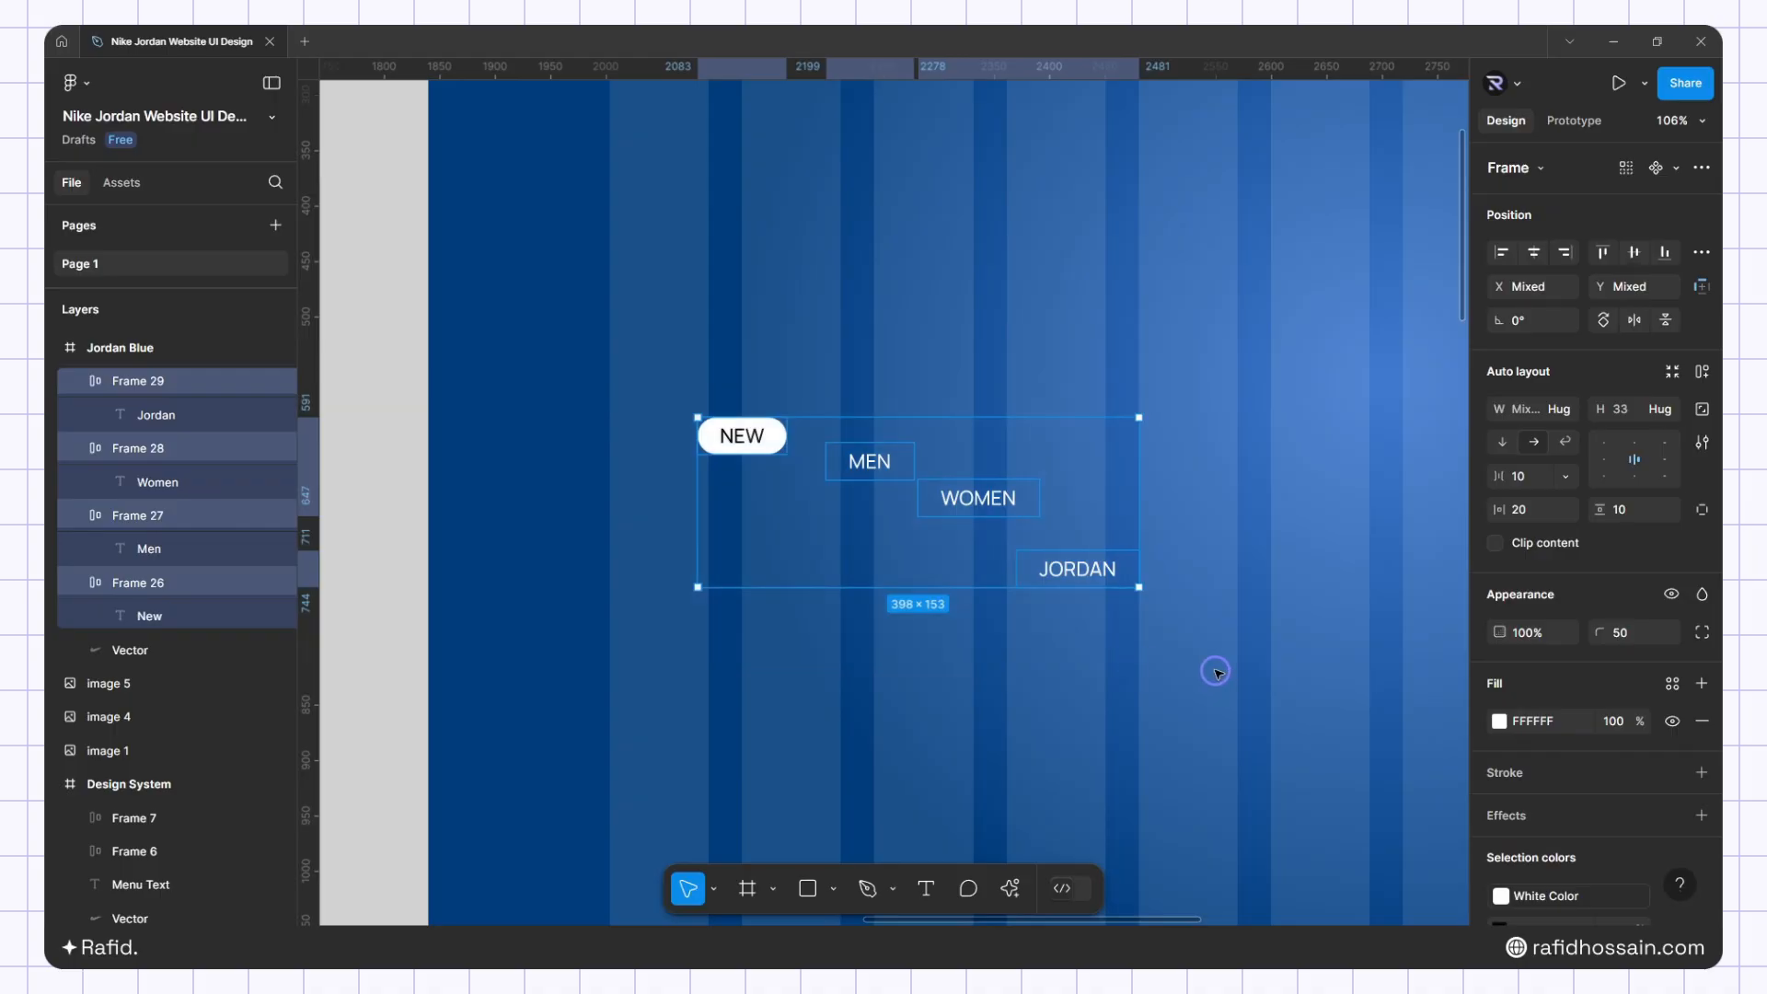
key("shift+a")
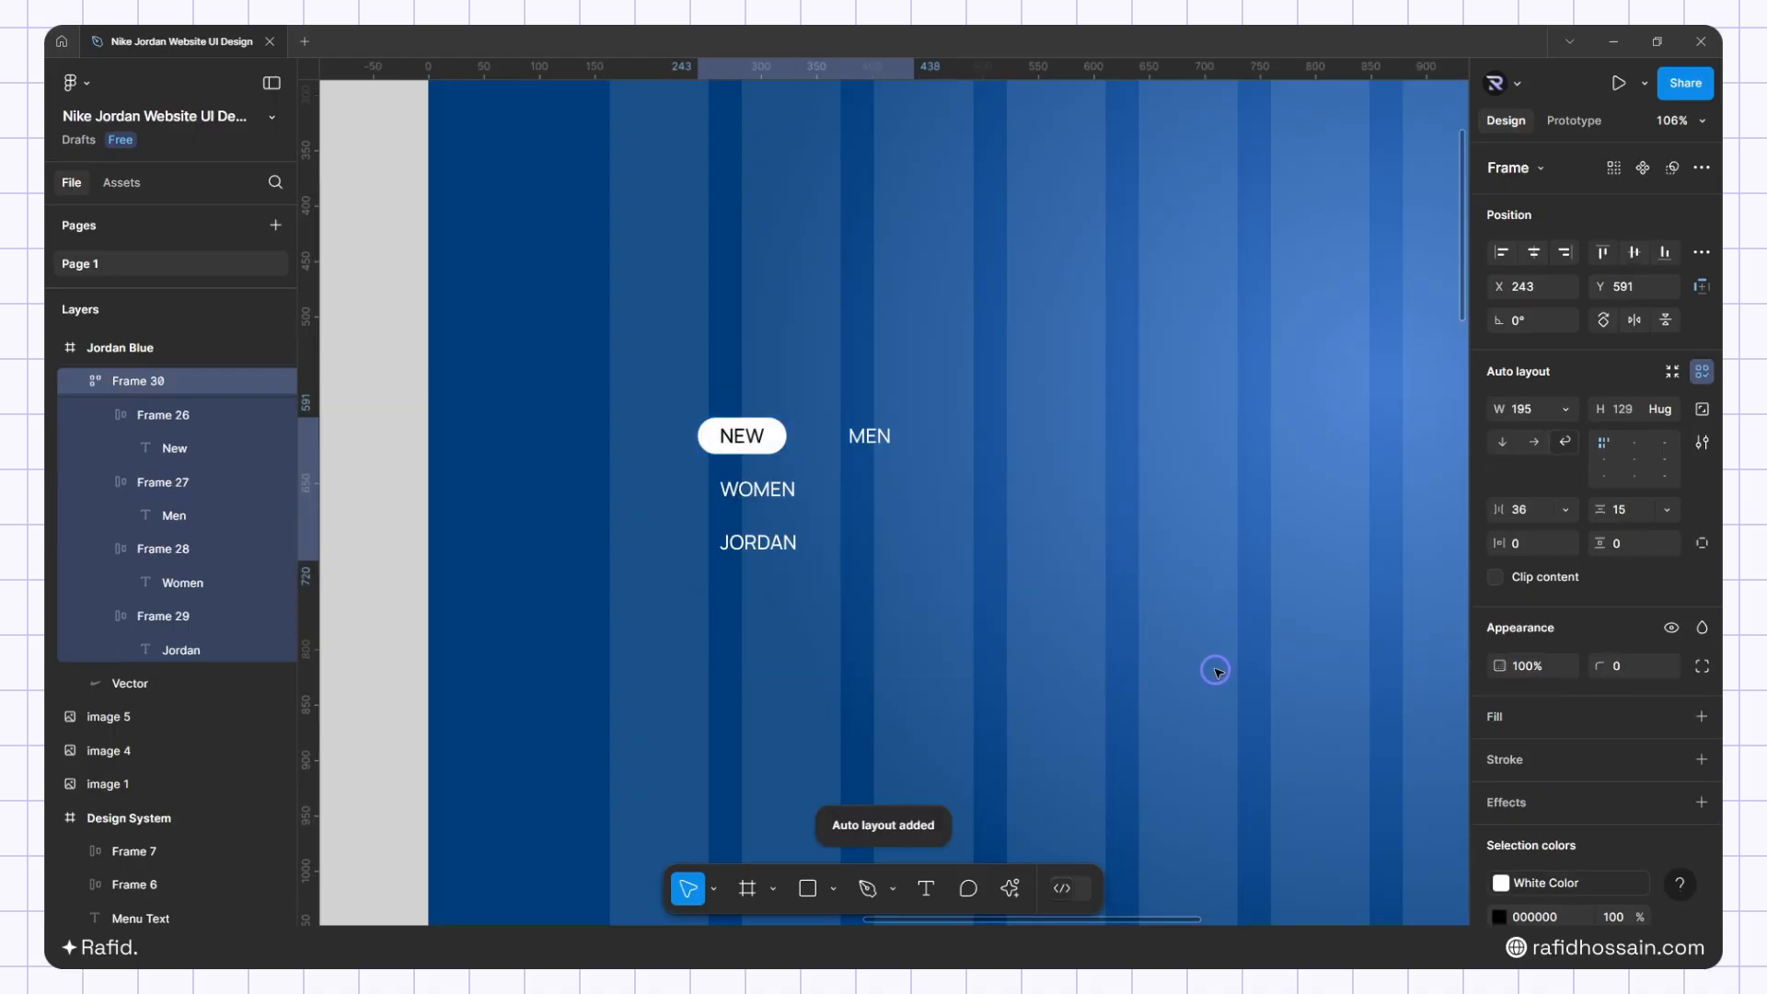
left_click(1538, 439)
left_click(1560, 409)
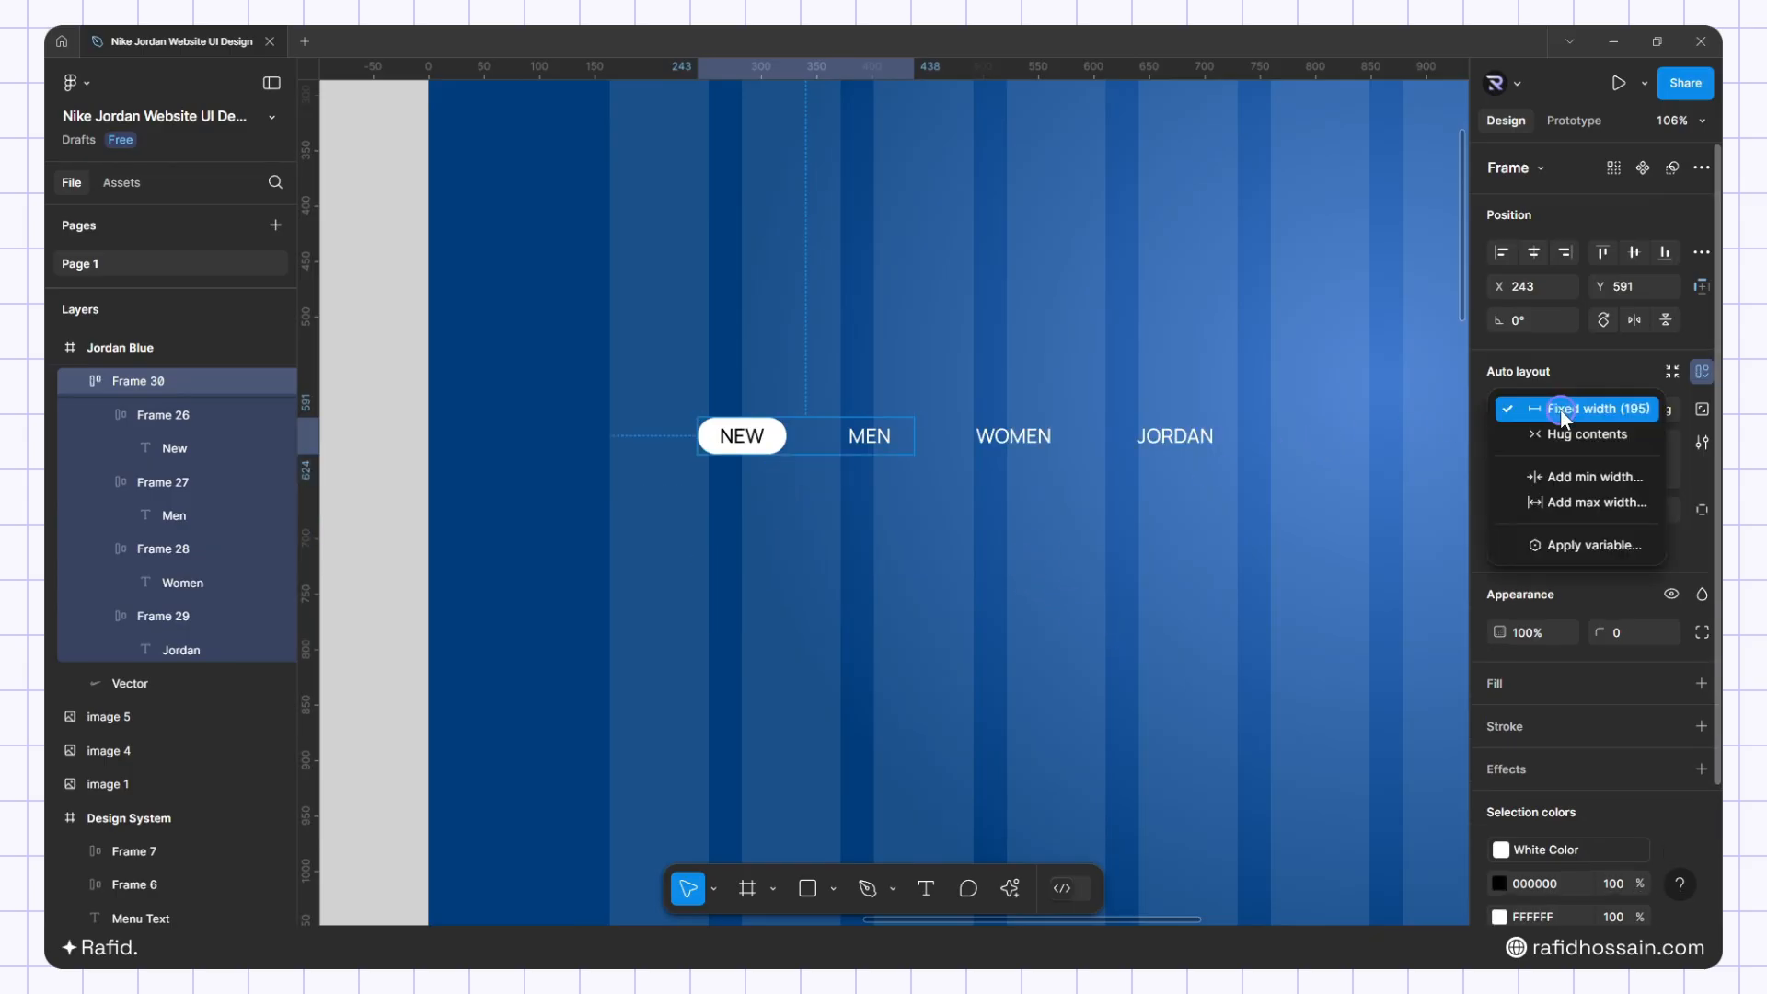
left_click(1570, 435)
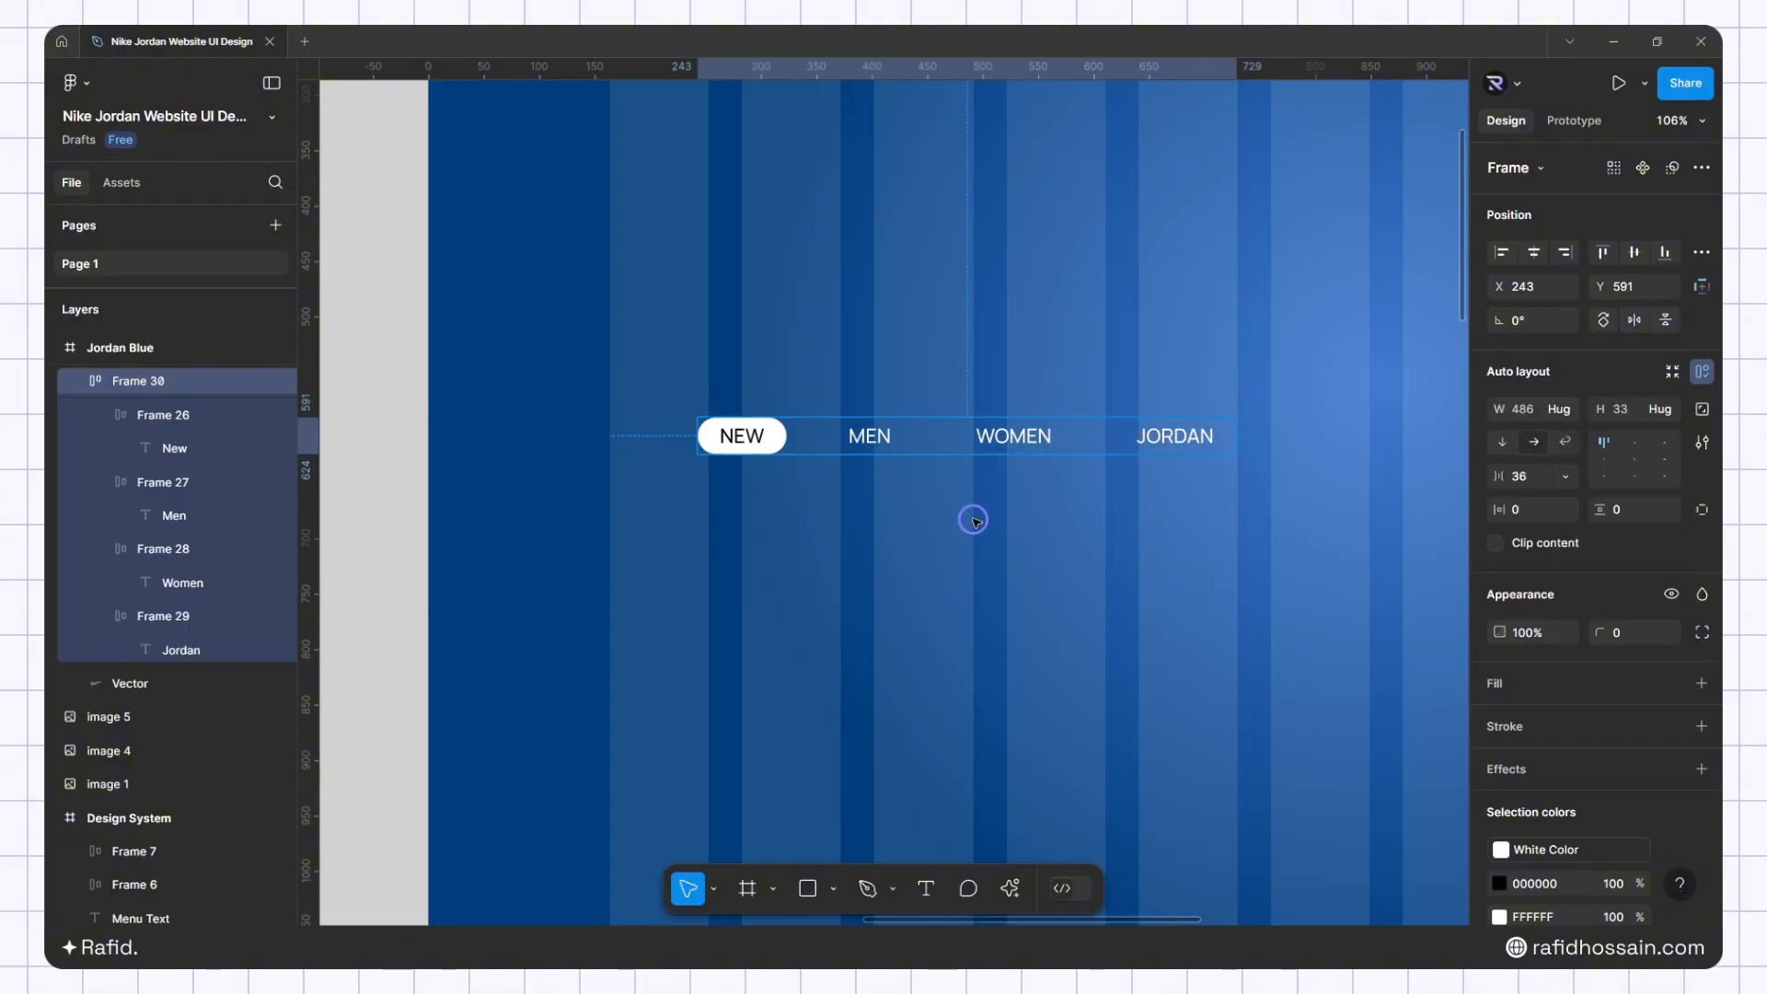
Set the horizontal gap between the menu buttons to 0
left_click(1523, 476)
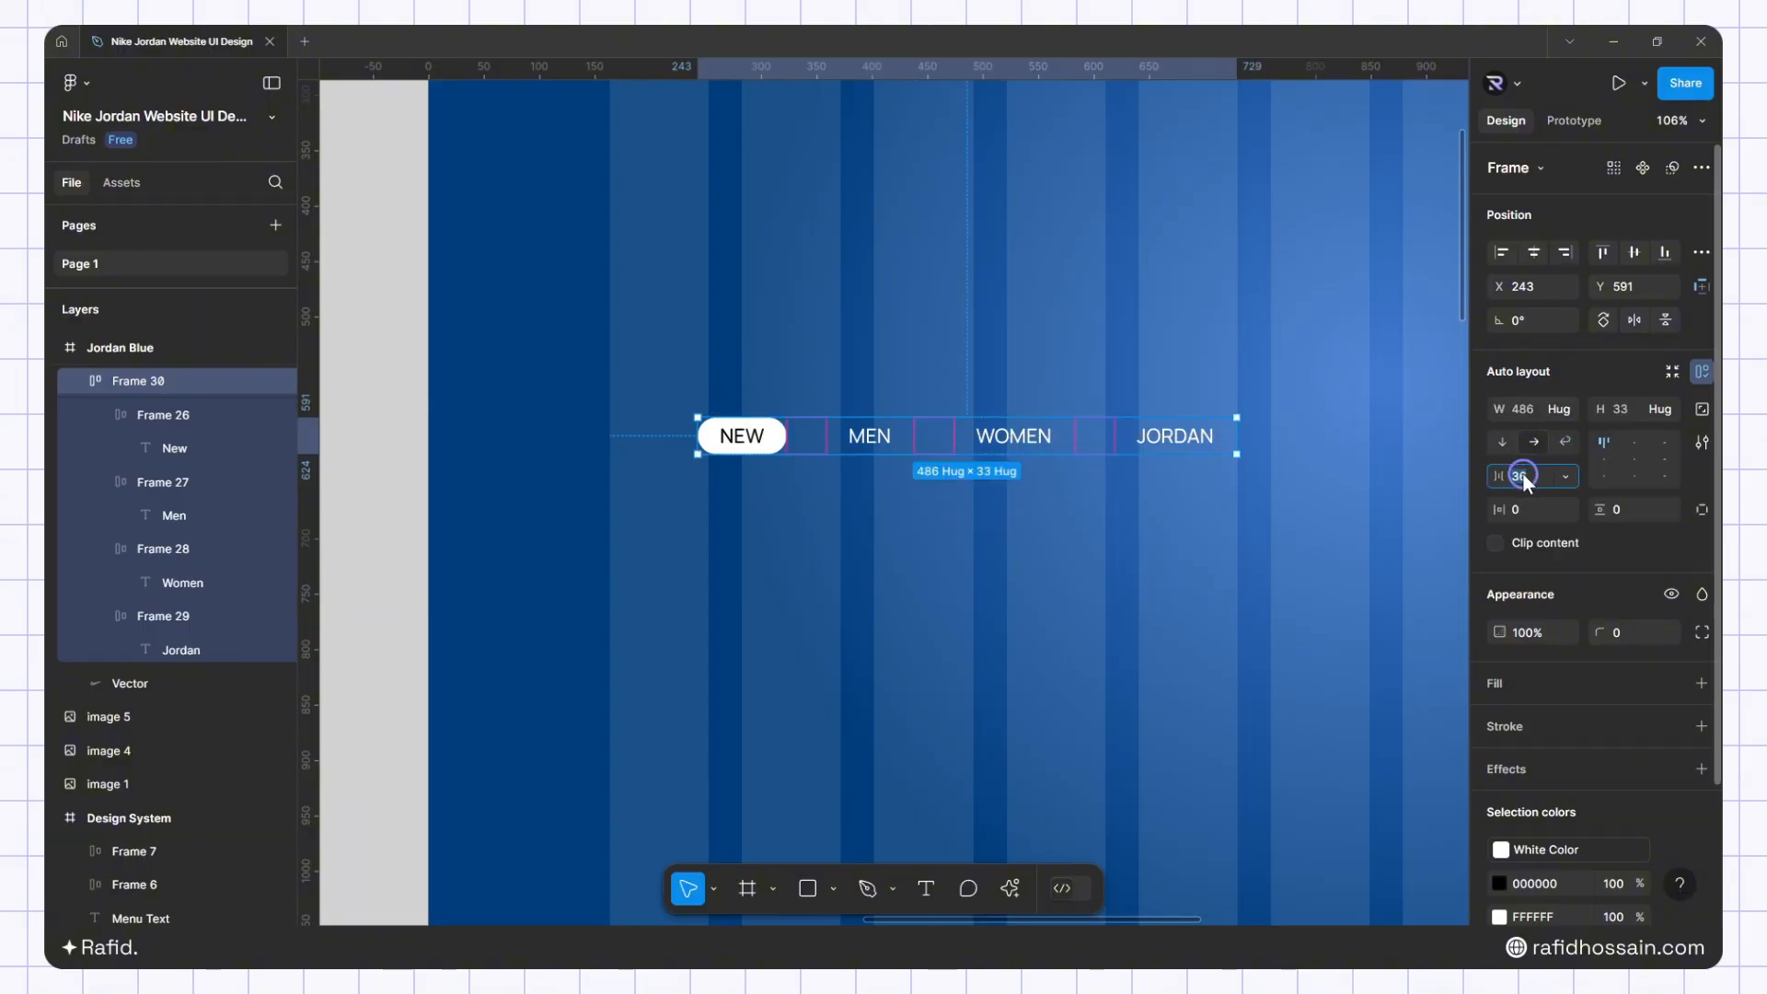
type("0")
key("Return")
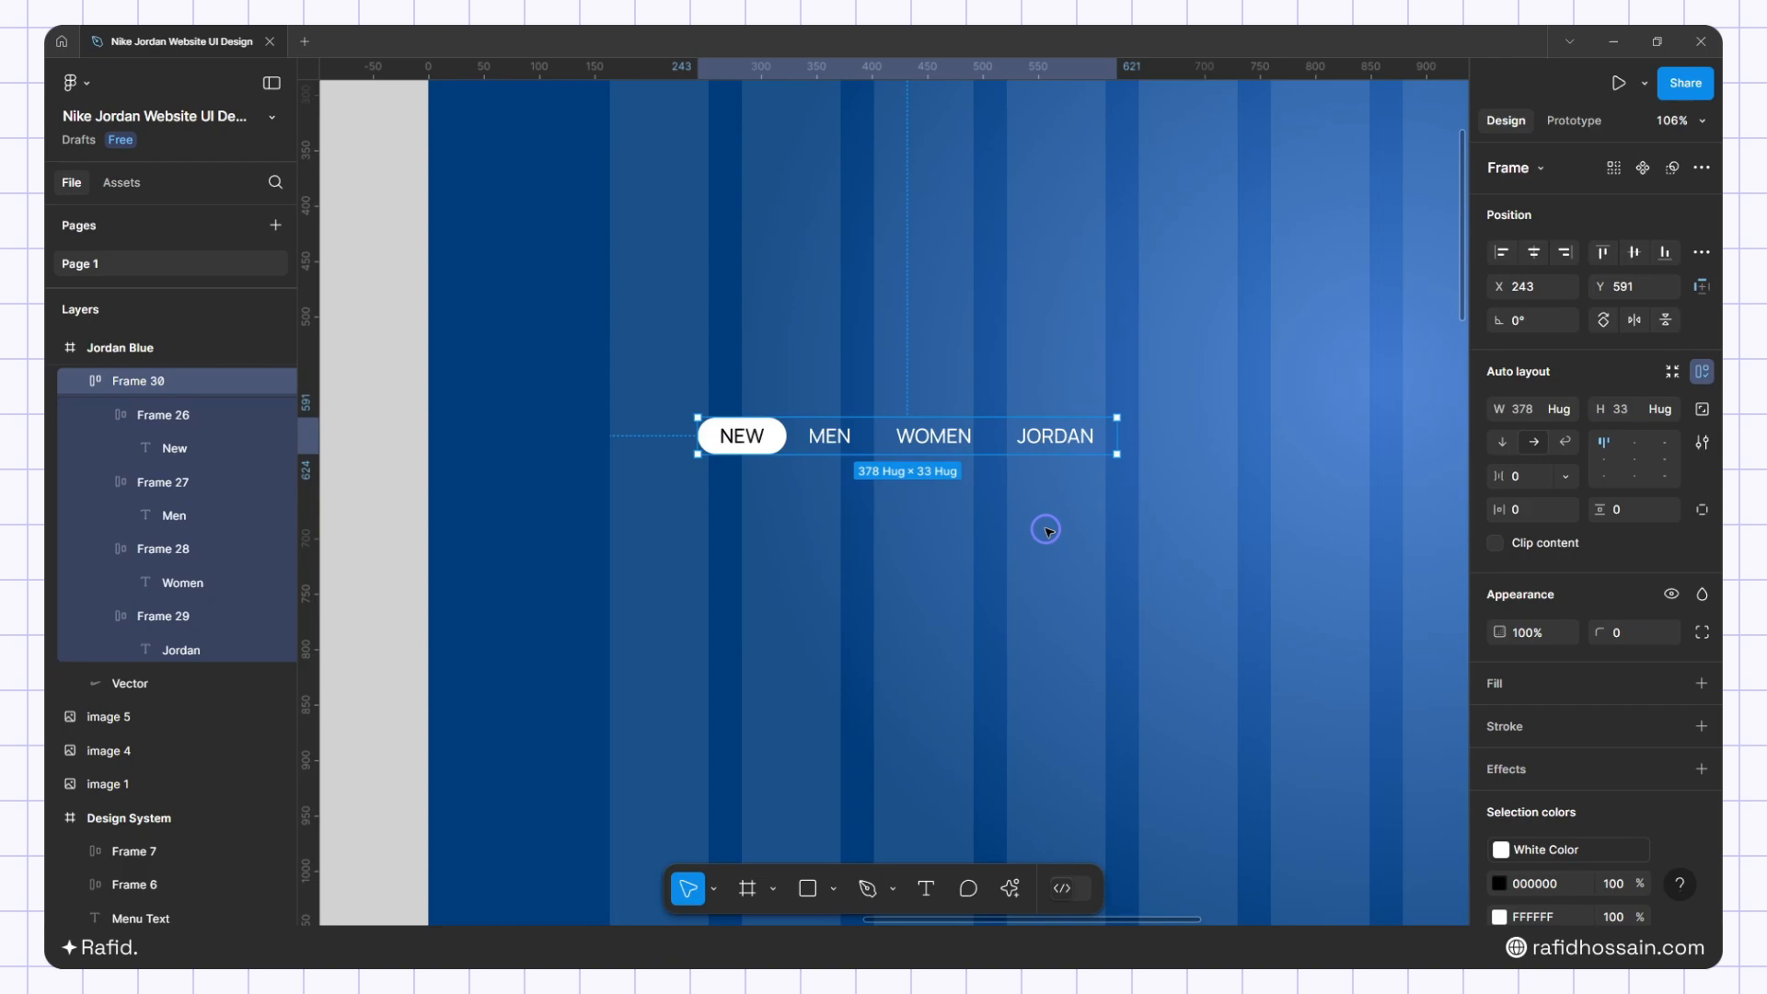
Wrap the menu row in an outer auto layout frame with a white FFFFFF fill at 20% opacity
key("shift+a")
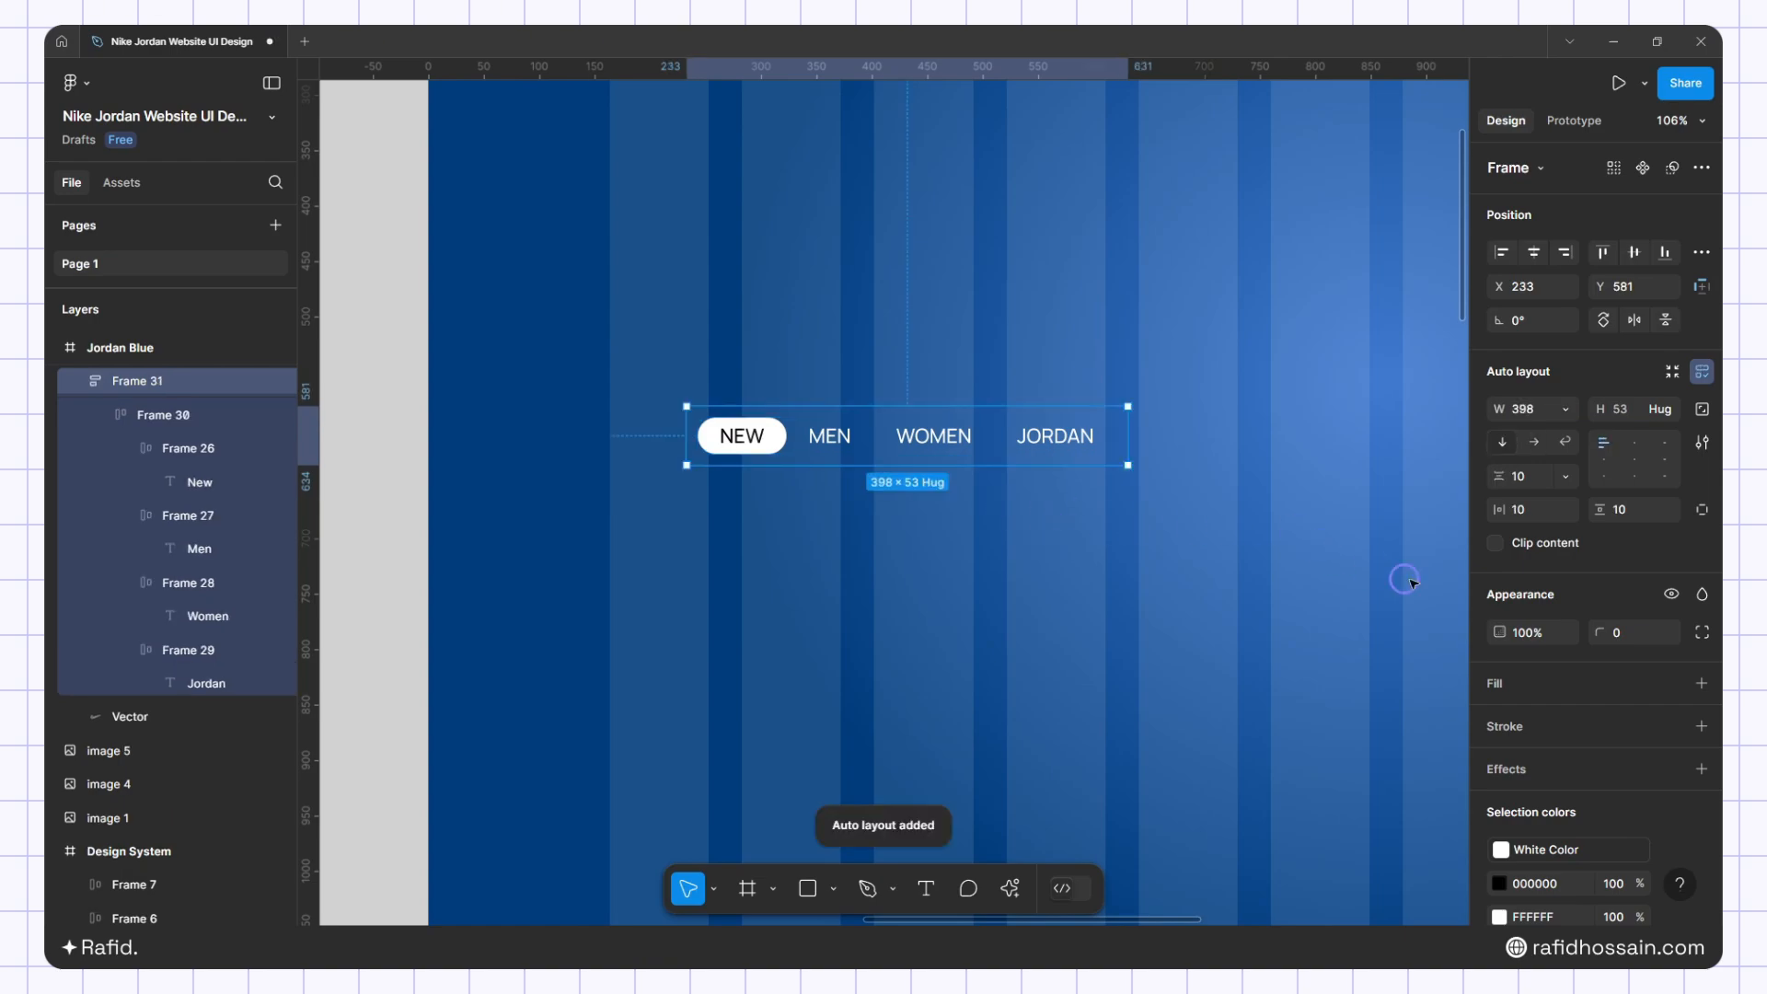
left_click(1704, 685)
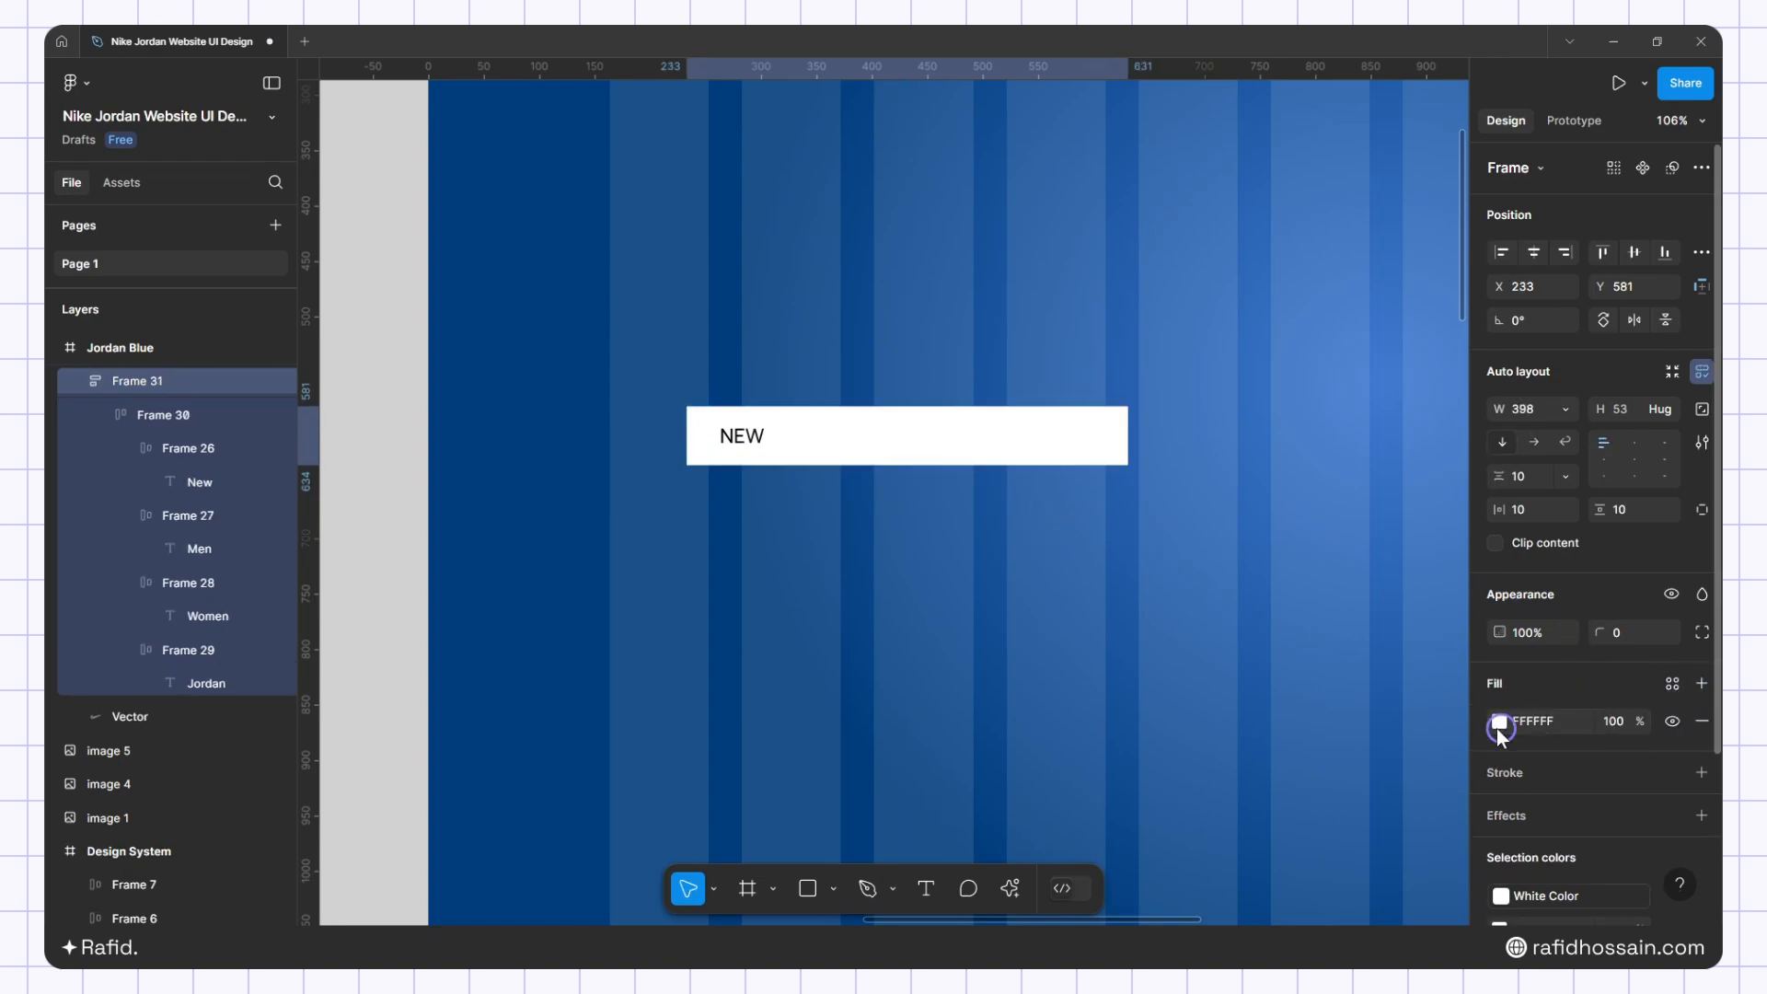
left_click(1613, 721)
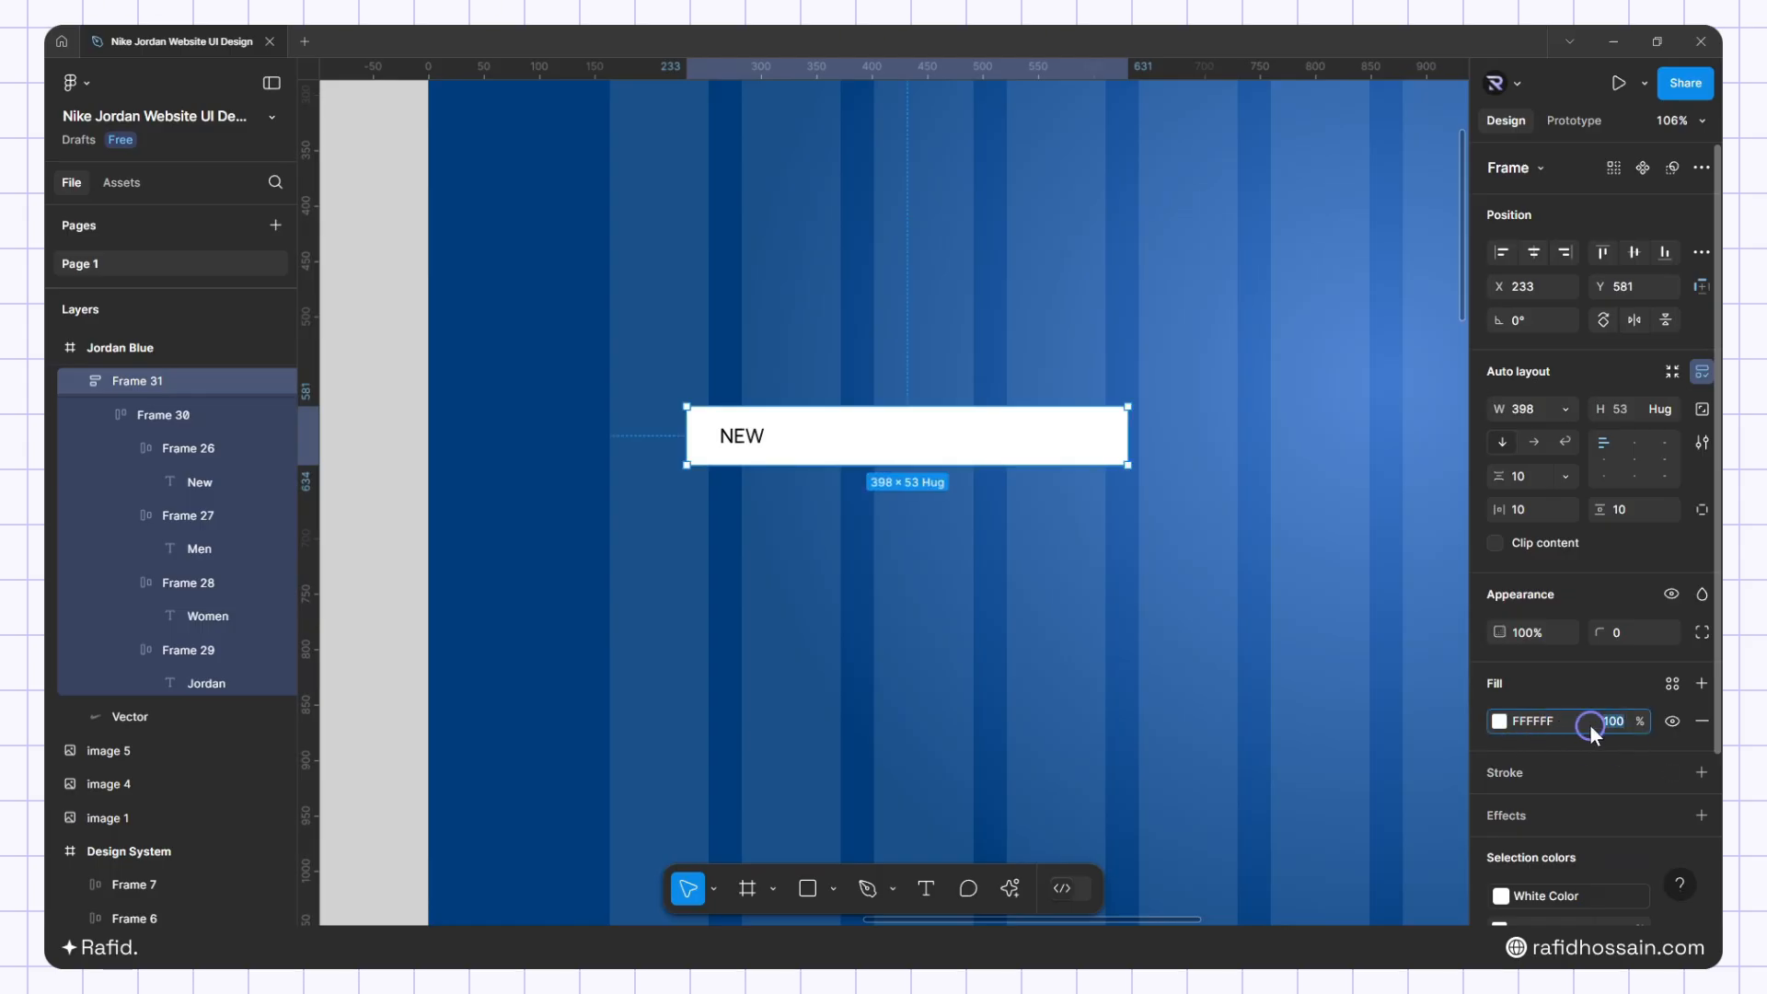
type("20")
key("Return")
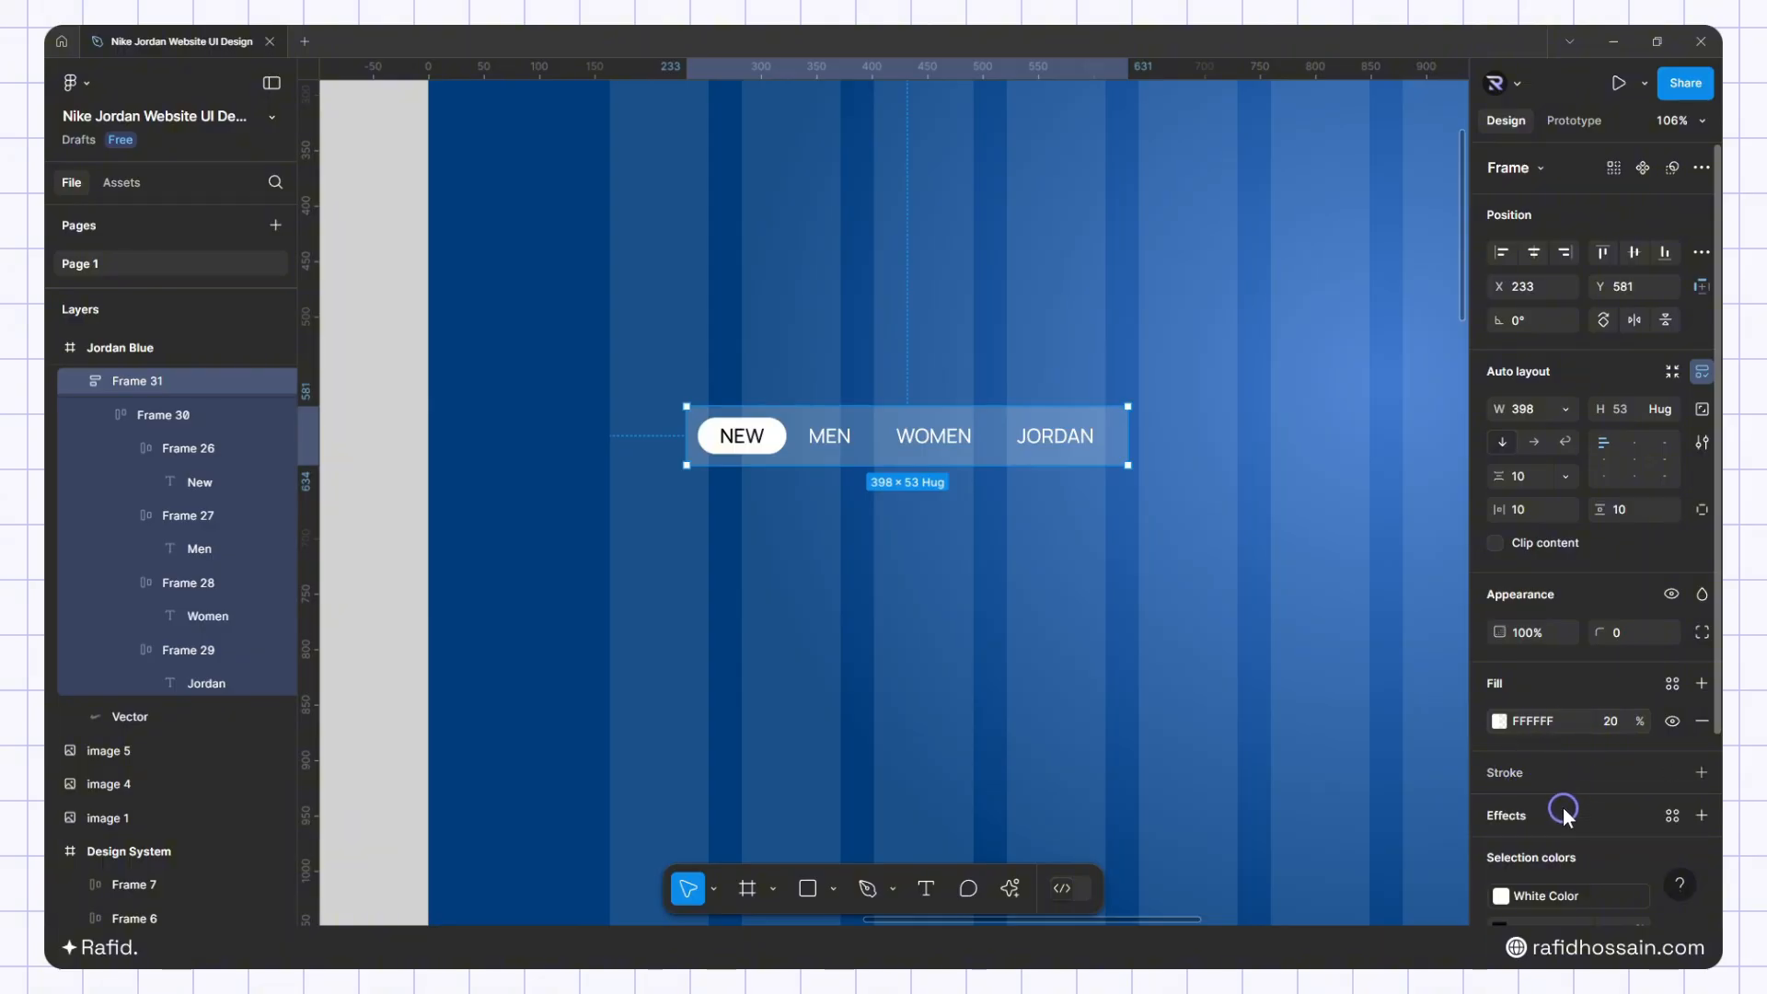
Add a background blur effect of 20 to the outer menu frame
left_click(1536, 818)
left_click(1574, 853)
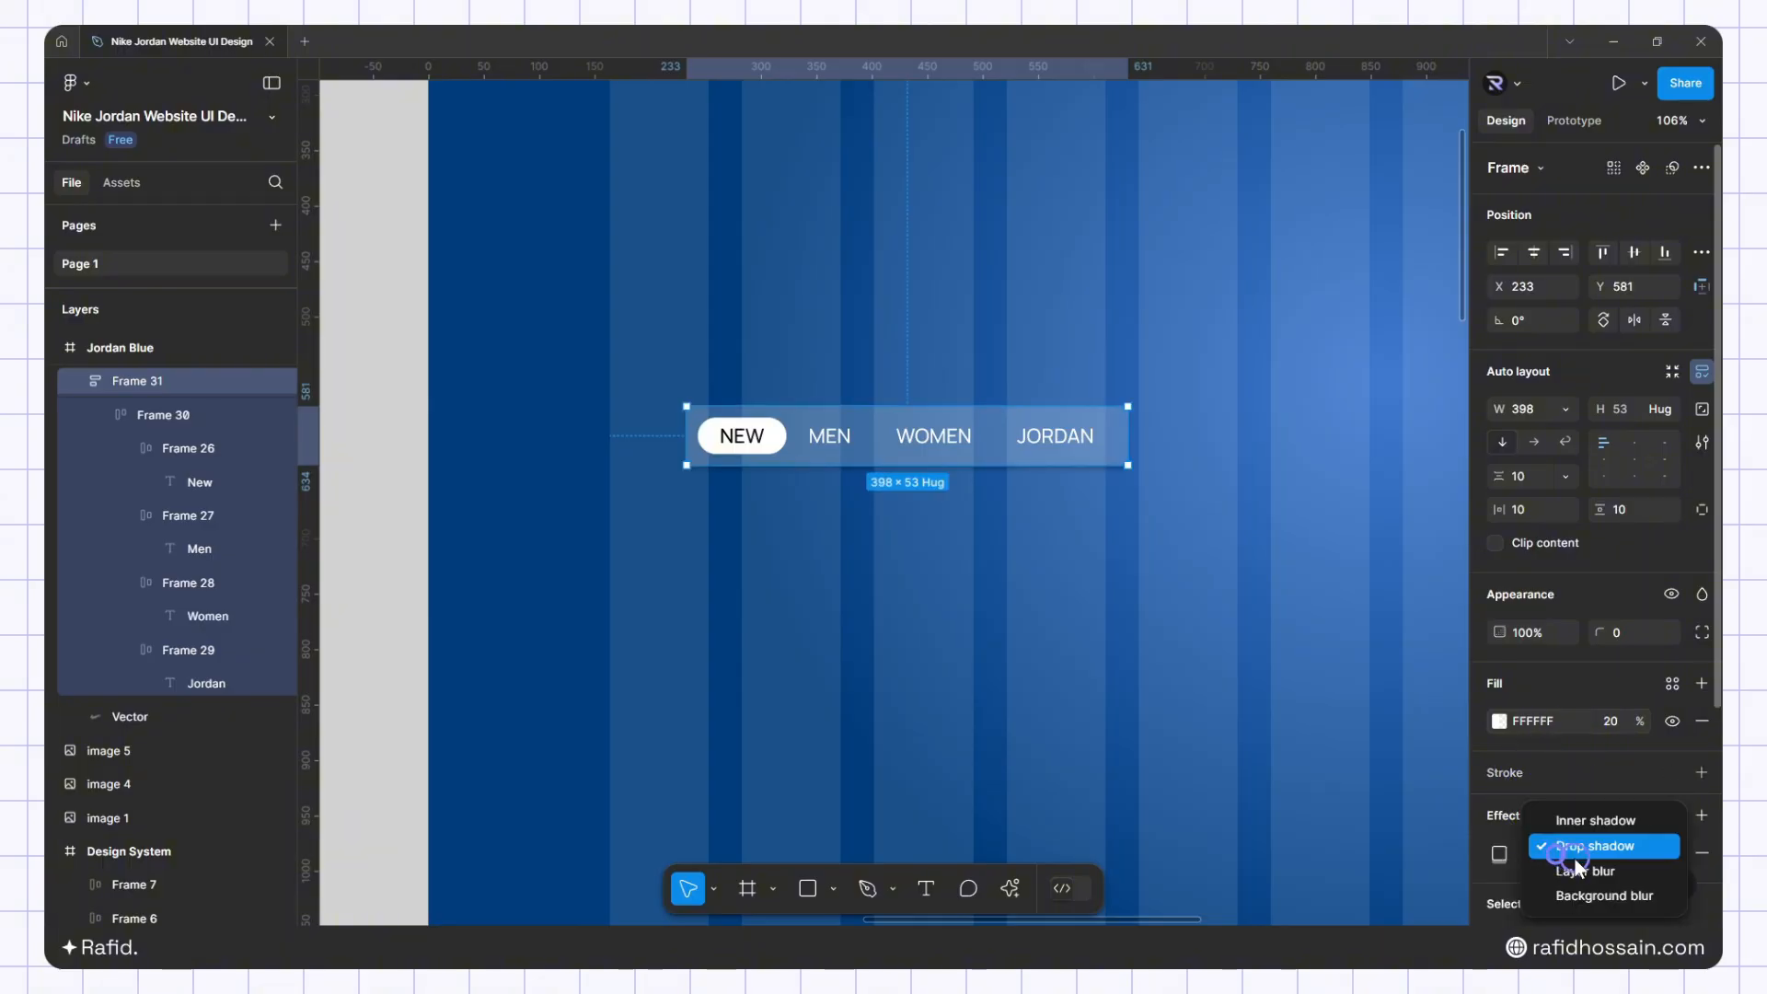
left_click(1572, 896)
left_click(1507, 848)
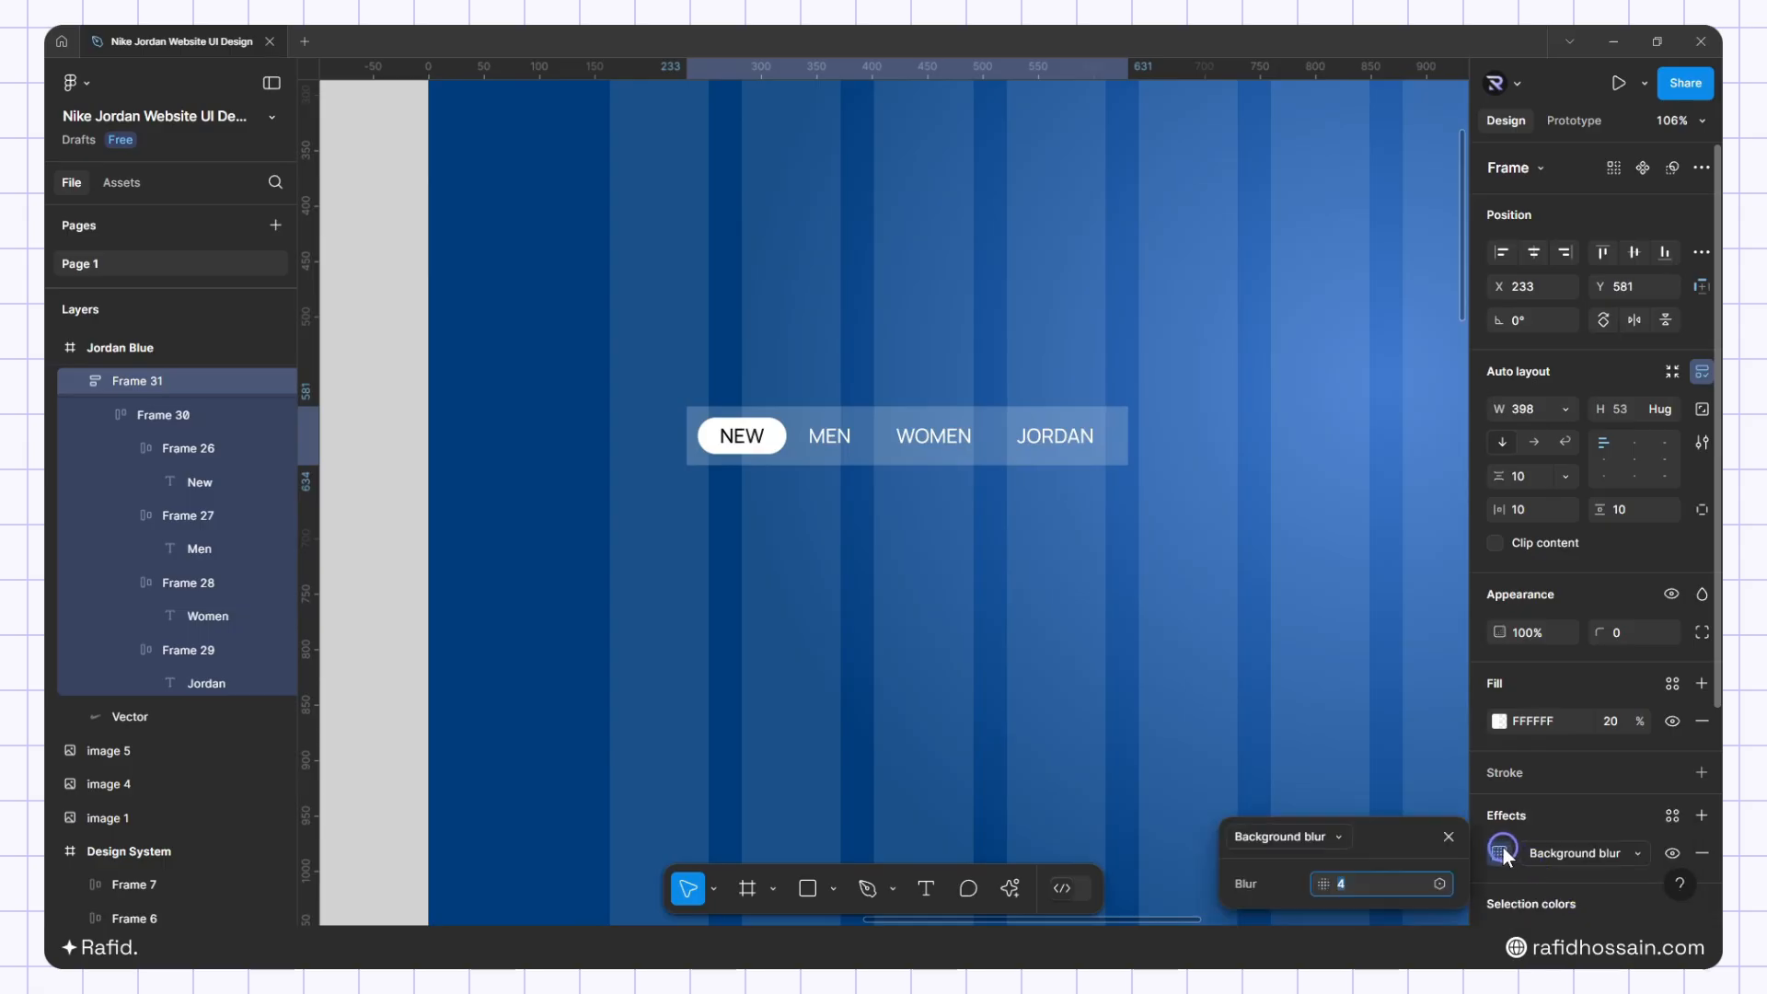
type("20")
key("Return")
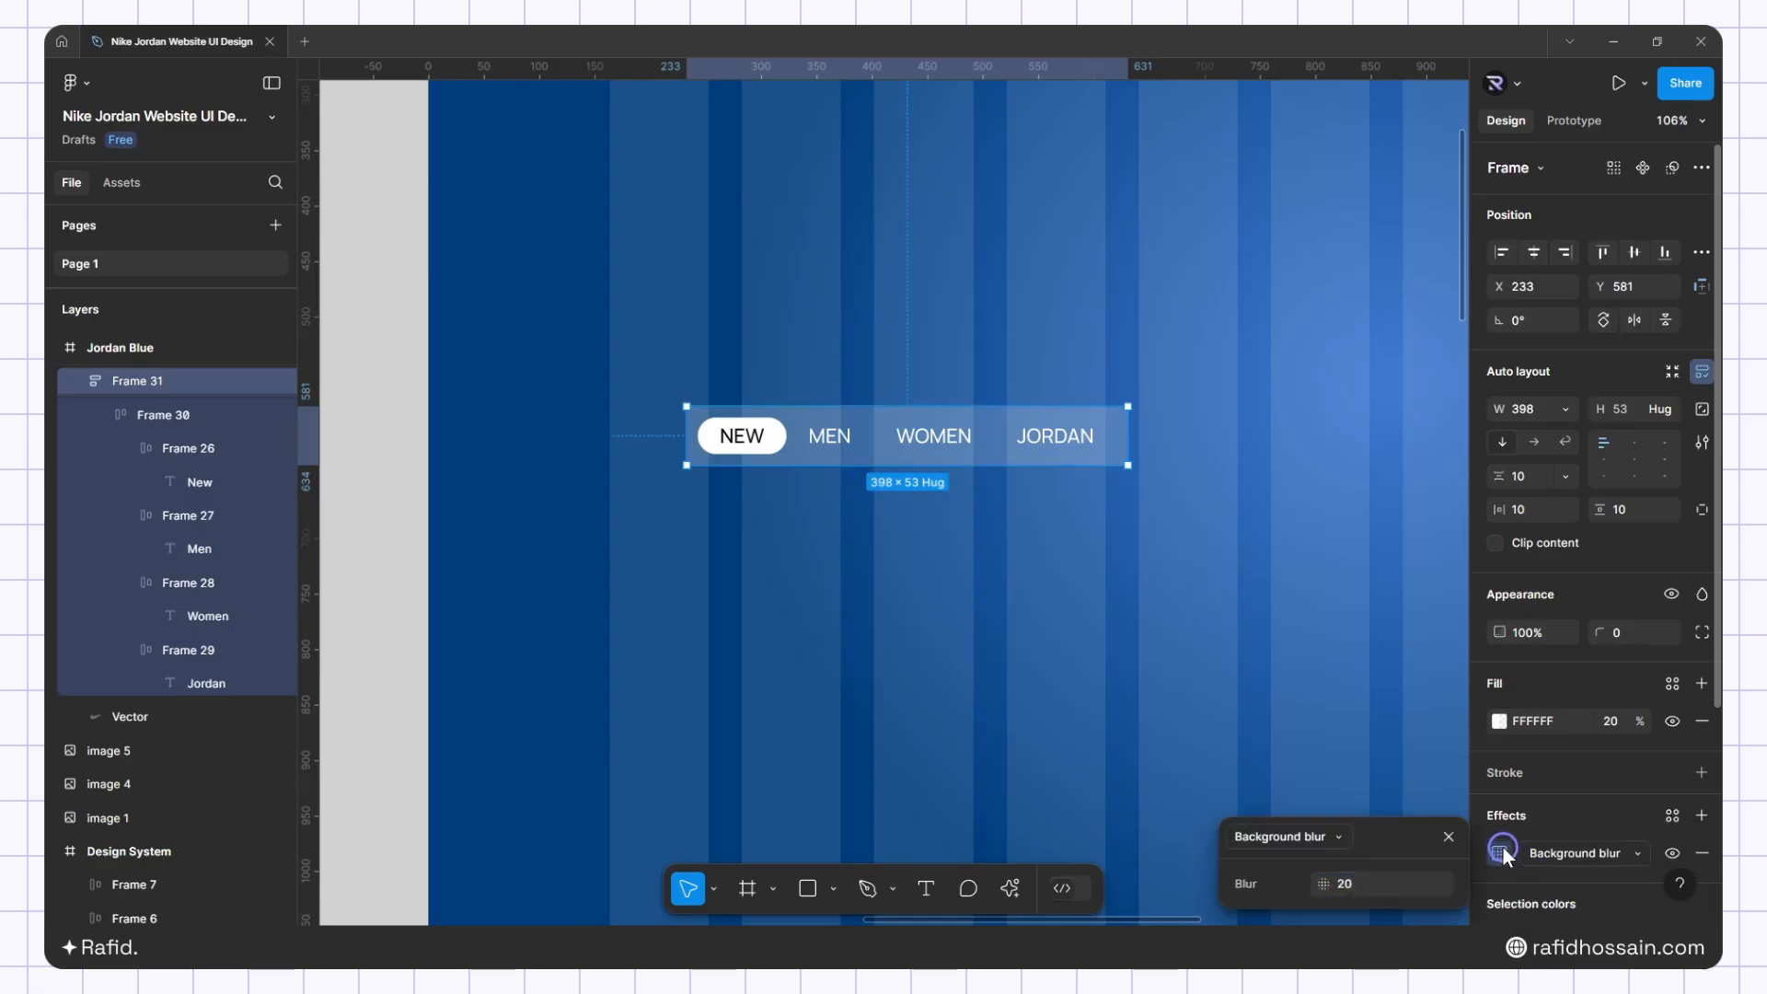
Give the outer menu frame a corner radius of 50 and horizontal and vertical padding of 6
left_click(1628, 635)
key("Return")
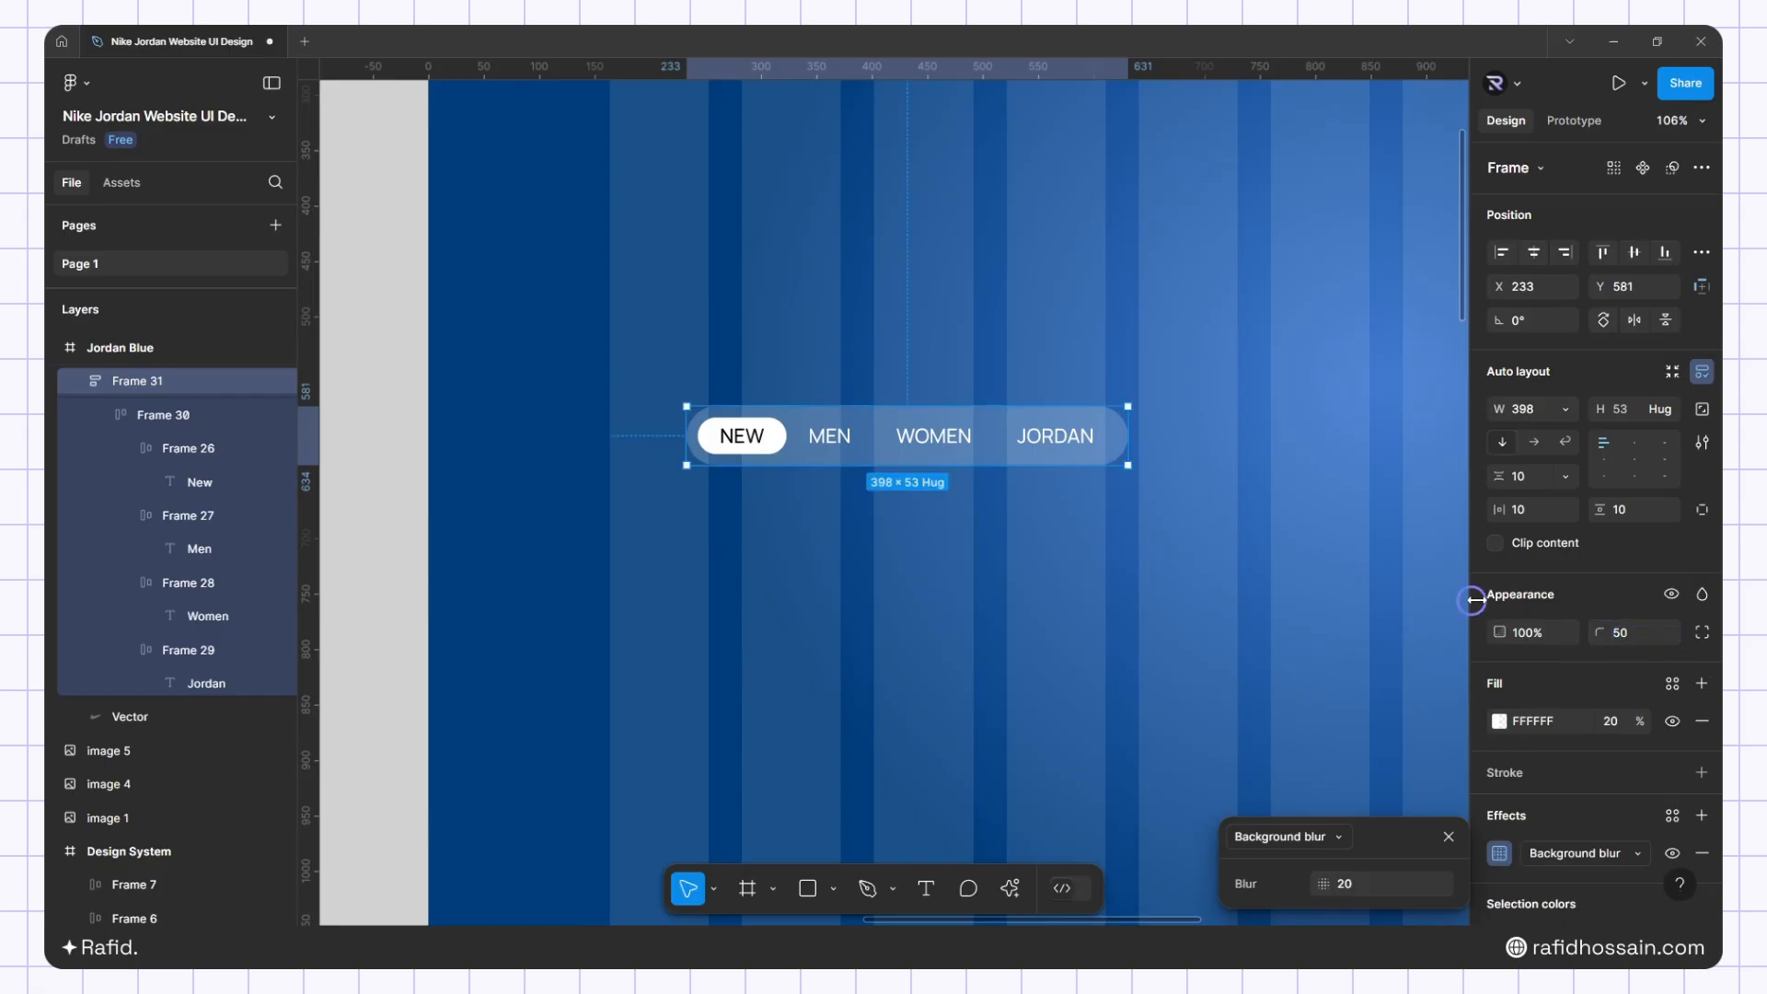
left_click(1523, 513)
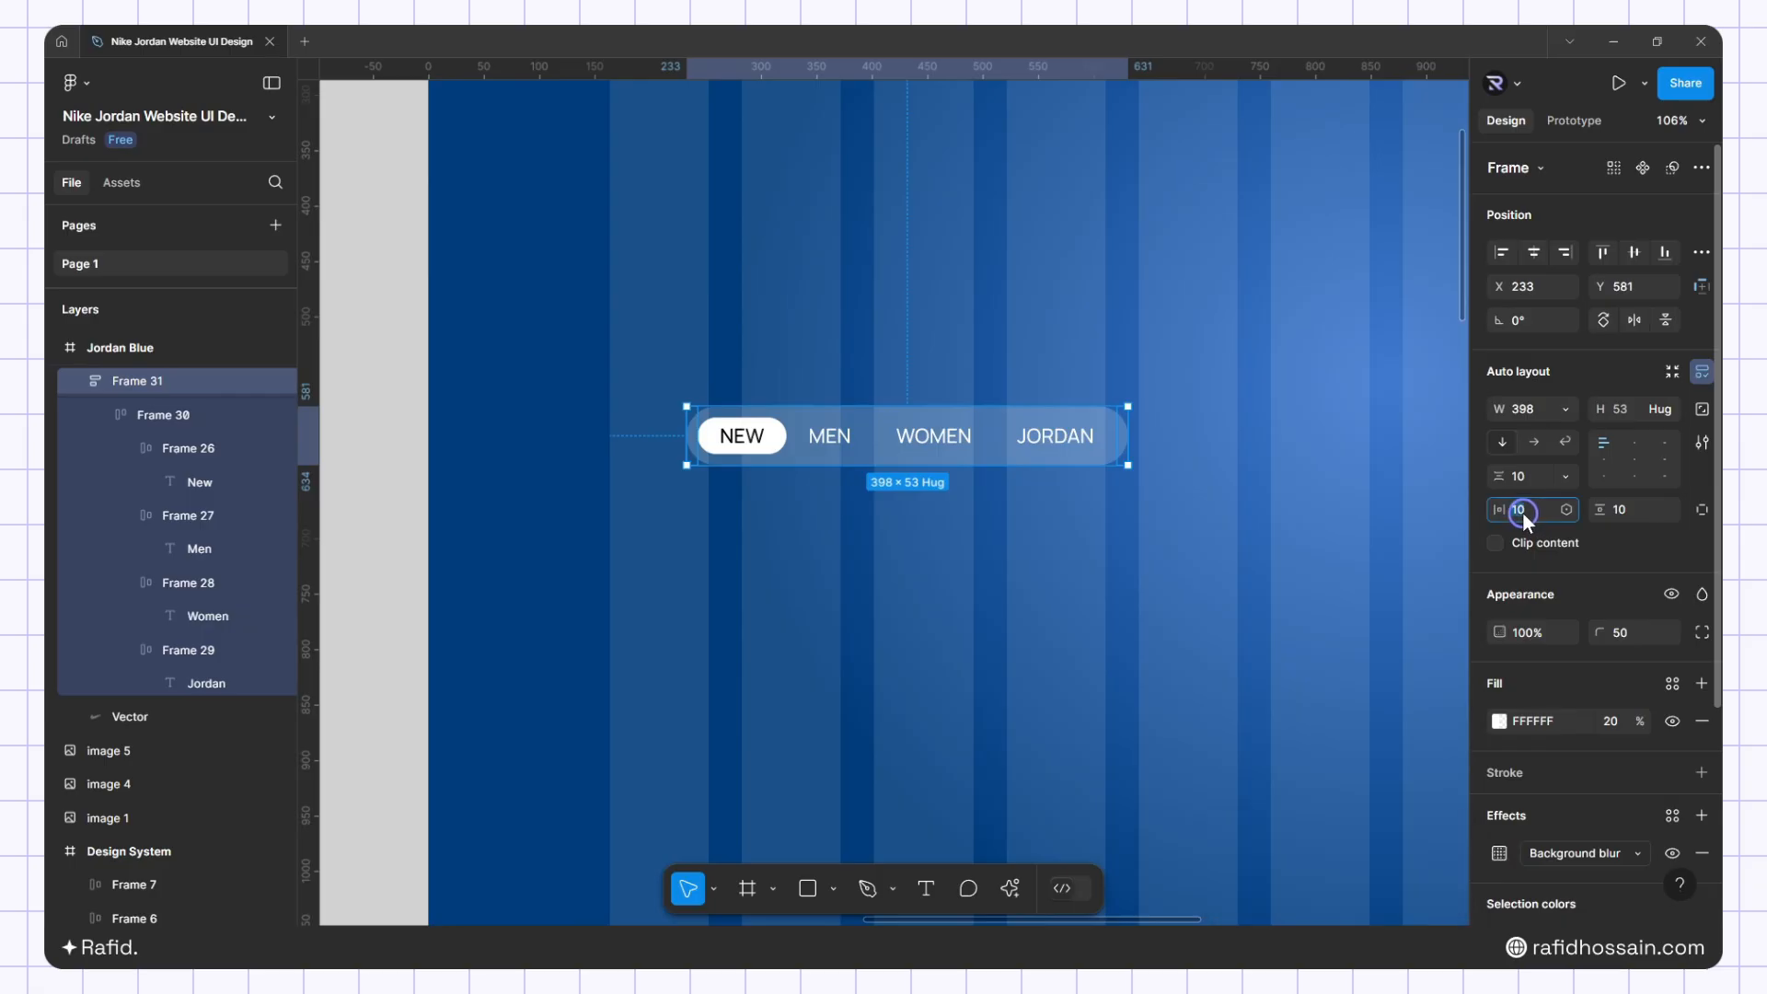
type("6")
left_click(1631, 512)
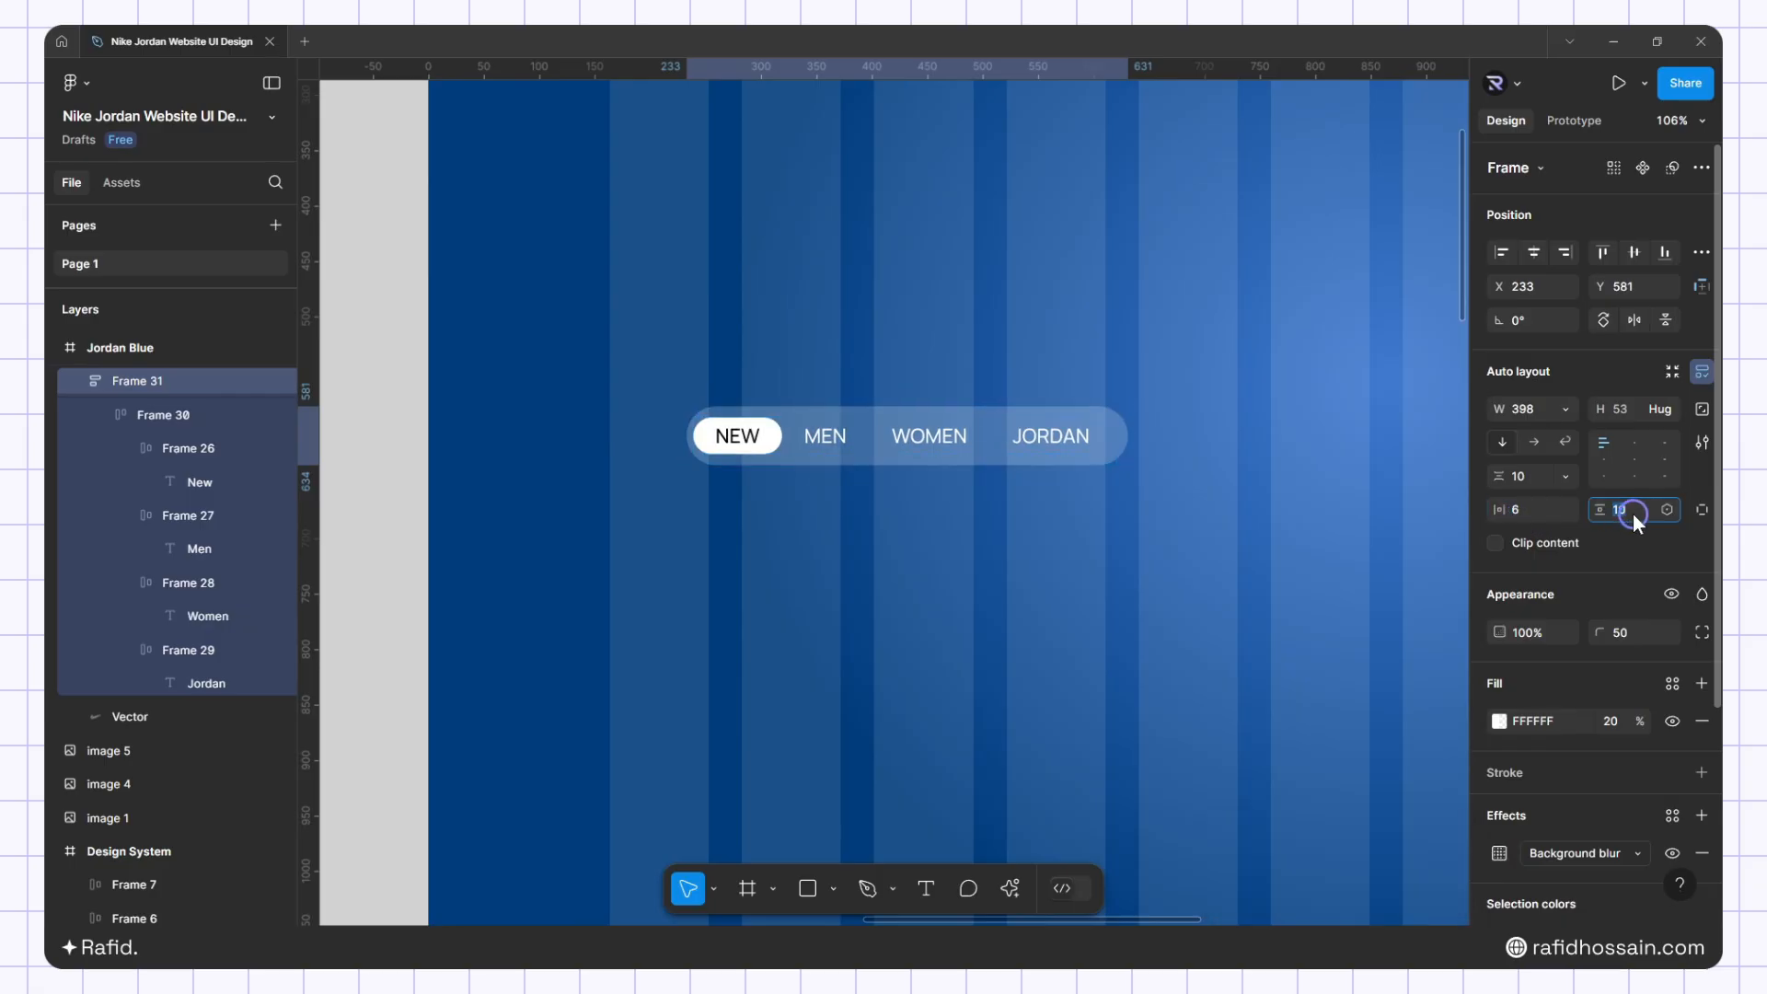
type("6")
key("Return")
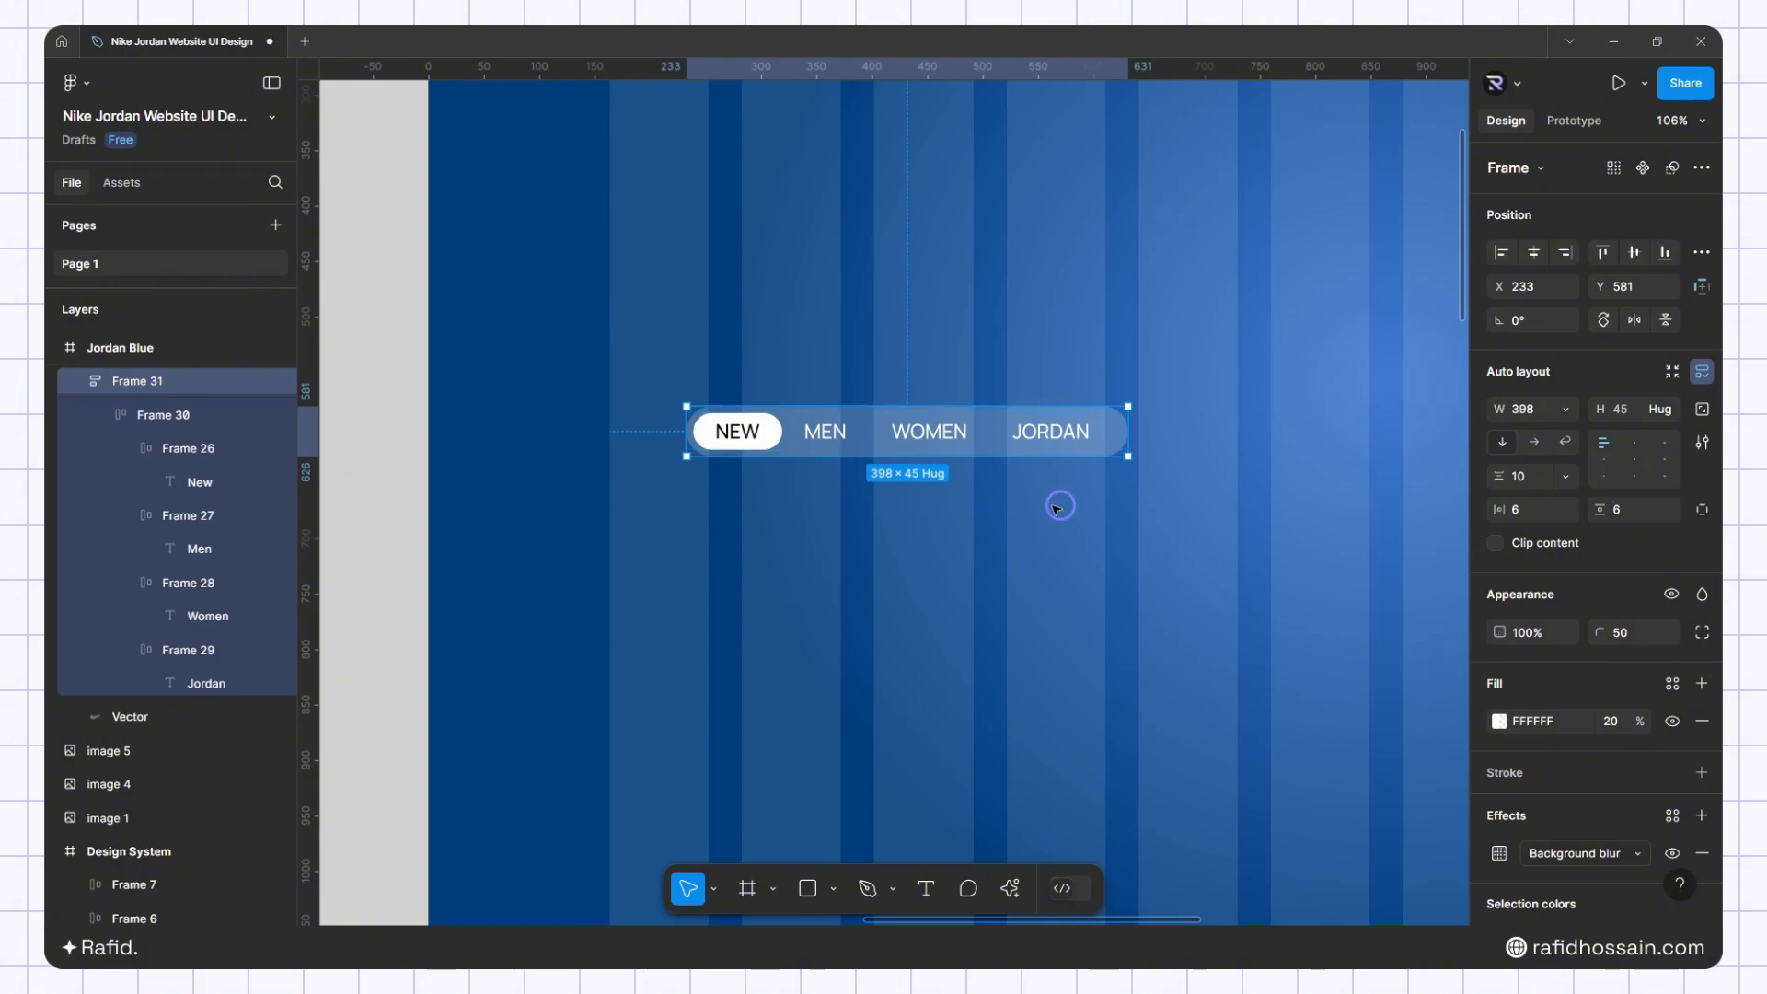
Move the menu pill to the top of the Jordan Blue screen, starting at the first grid column and level with the logo
left_click(918, 552)
scroll(868, 545, "down", 5)
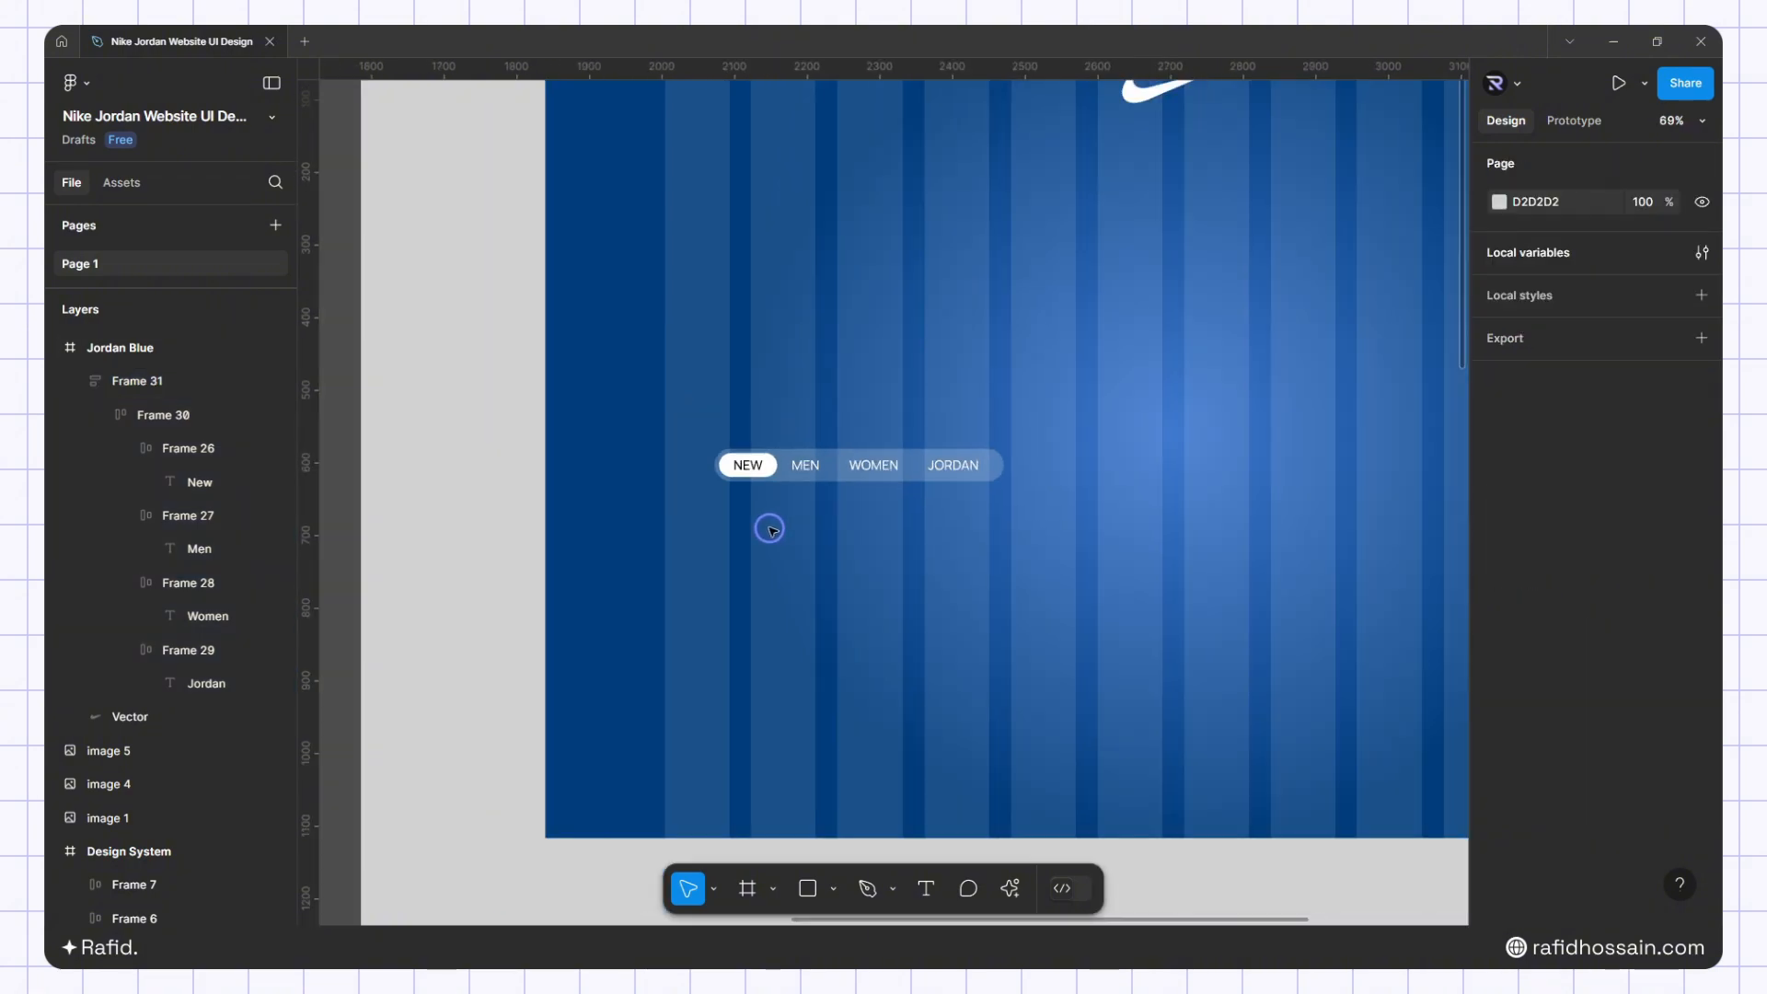
left_click_drag(844, 490, 804, 240)
left_click(876, 307)
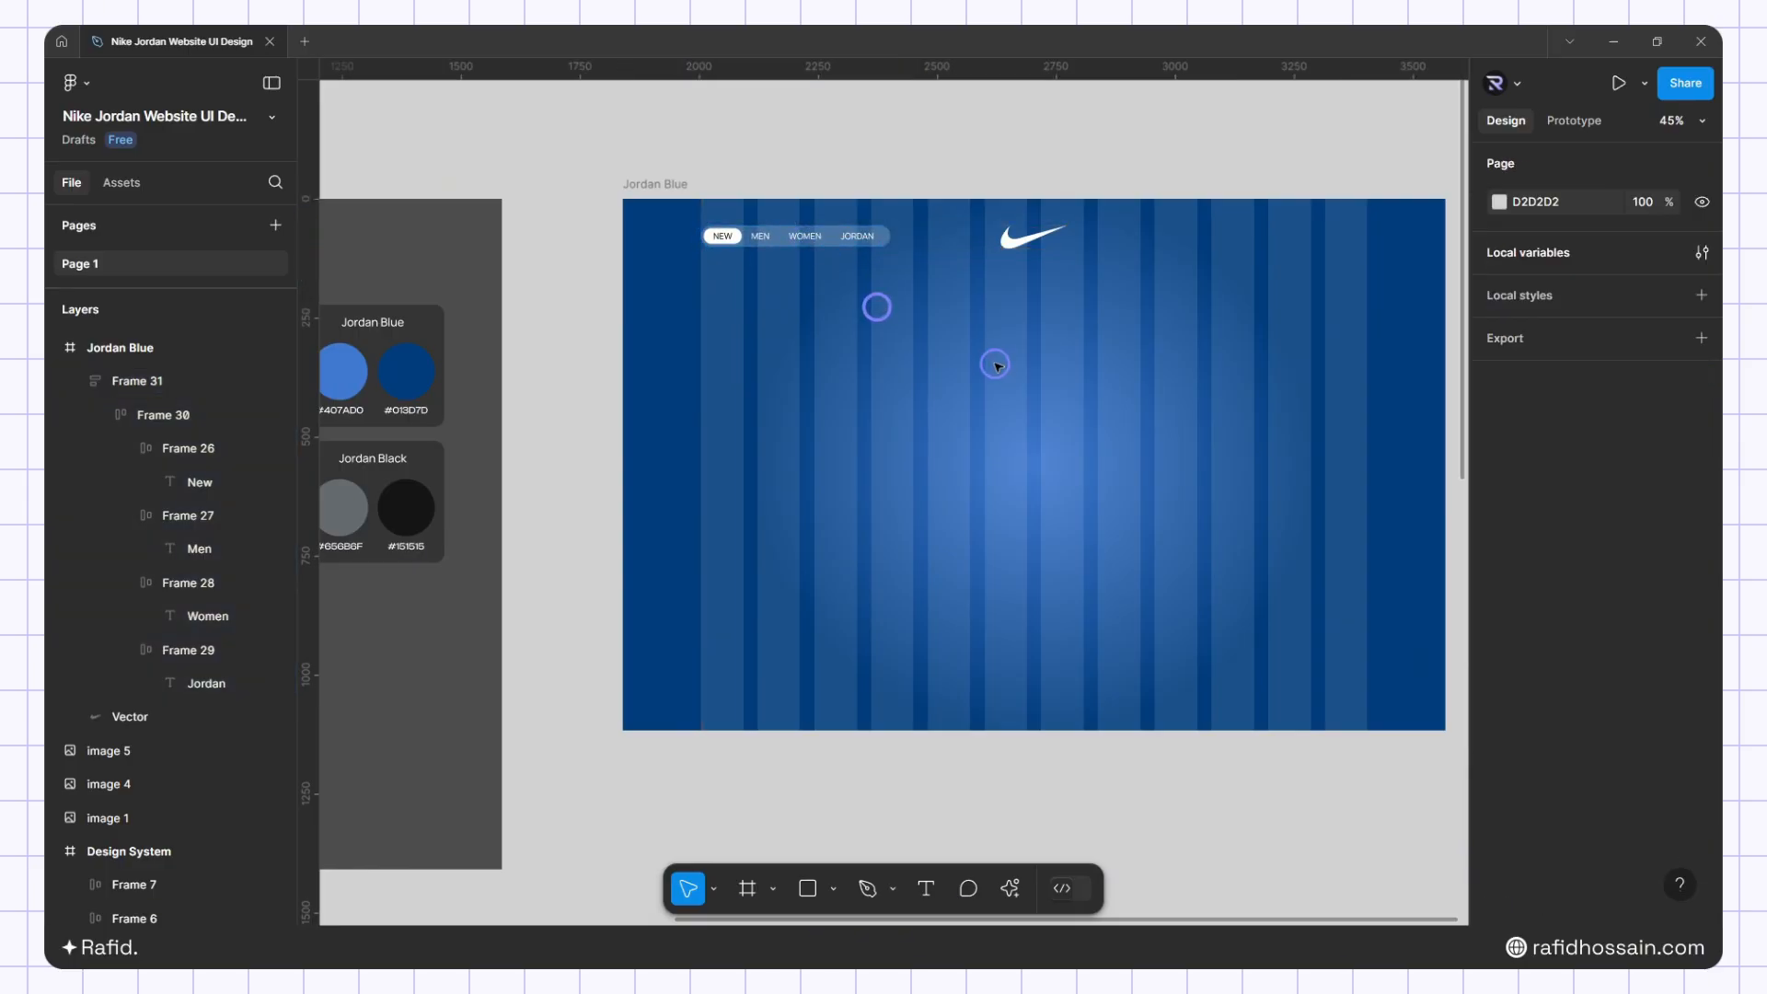
Copy the search, heart and bag button row from the Design System into the Jordan Blue header, ending at the last grid column, about X 1392, Y 59
scroll(1007, 377, "down", 3)
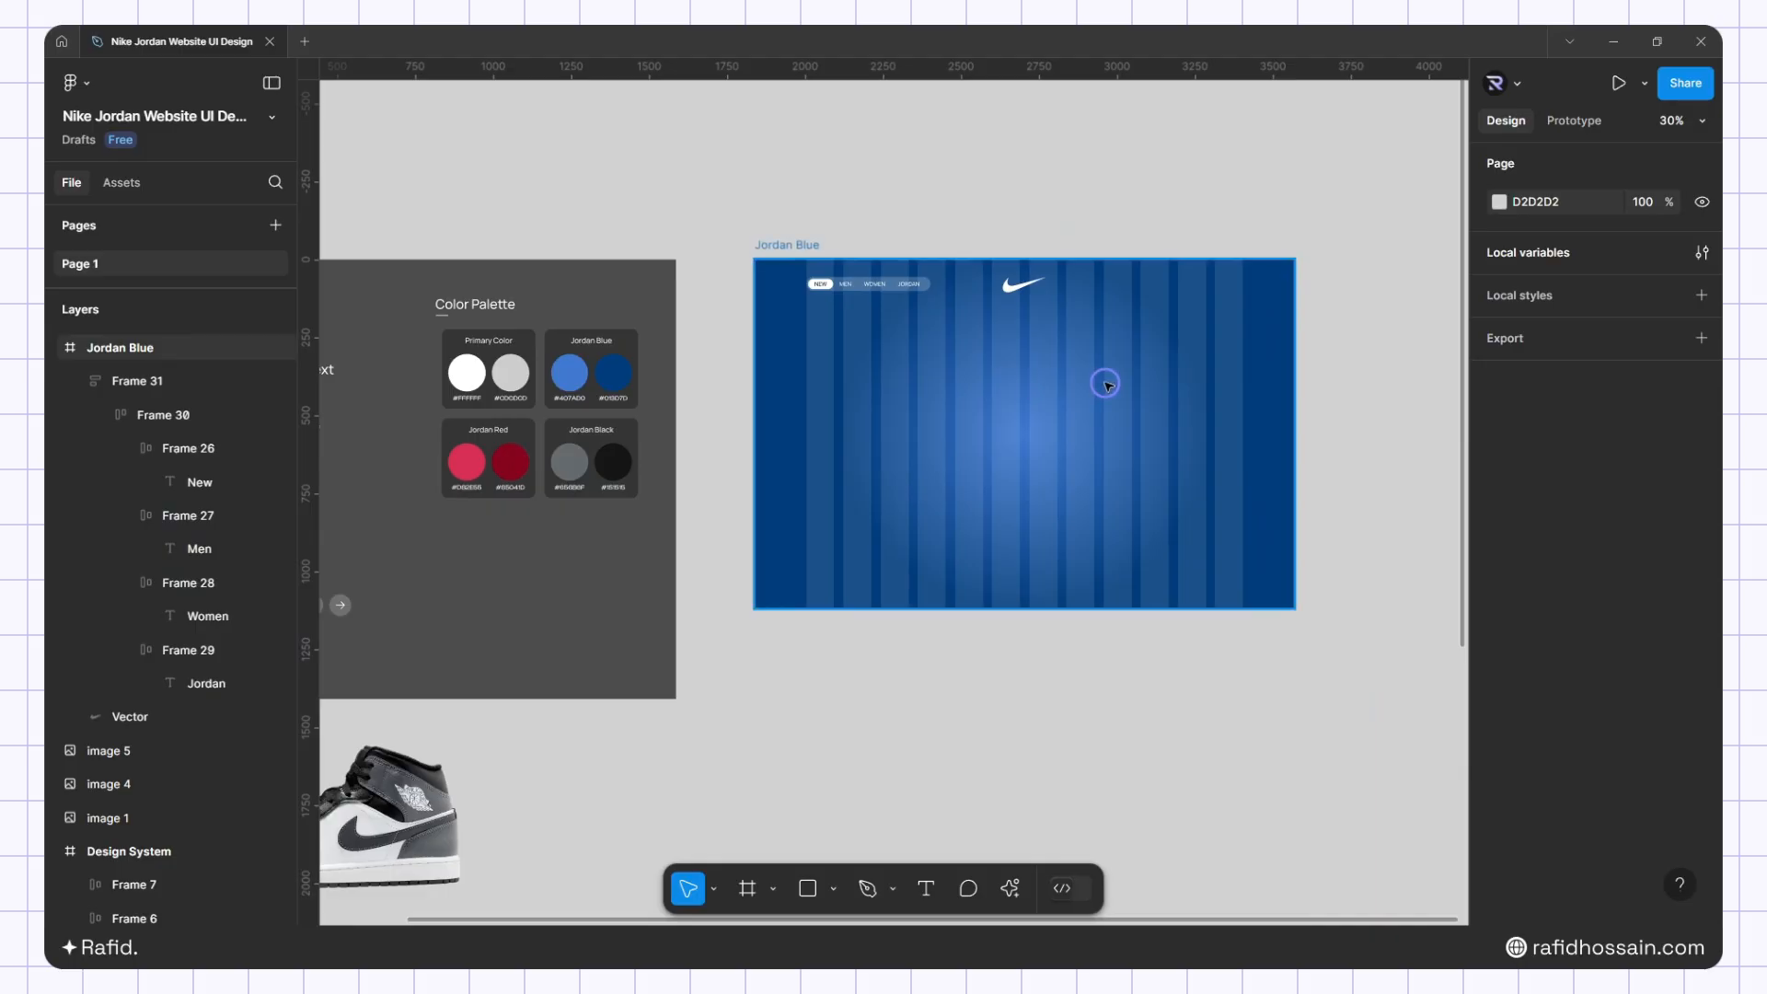
scroll(1171, 328, "down", 3)
scroll(694, 473, "up", 5)
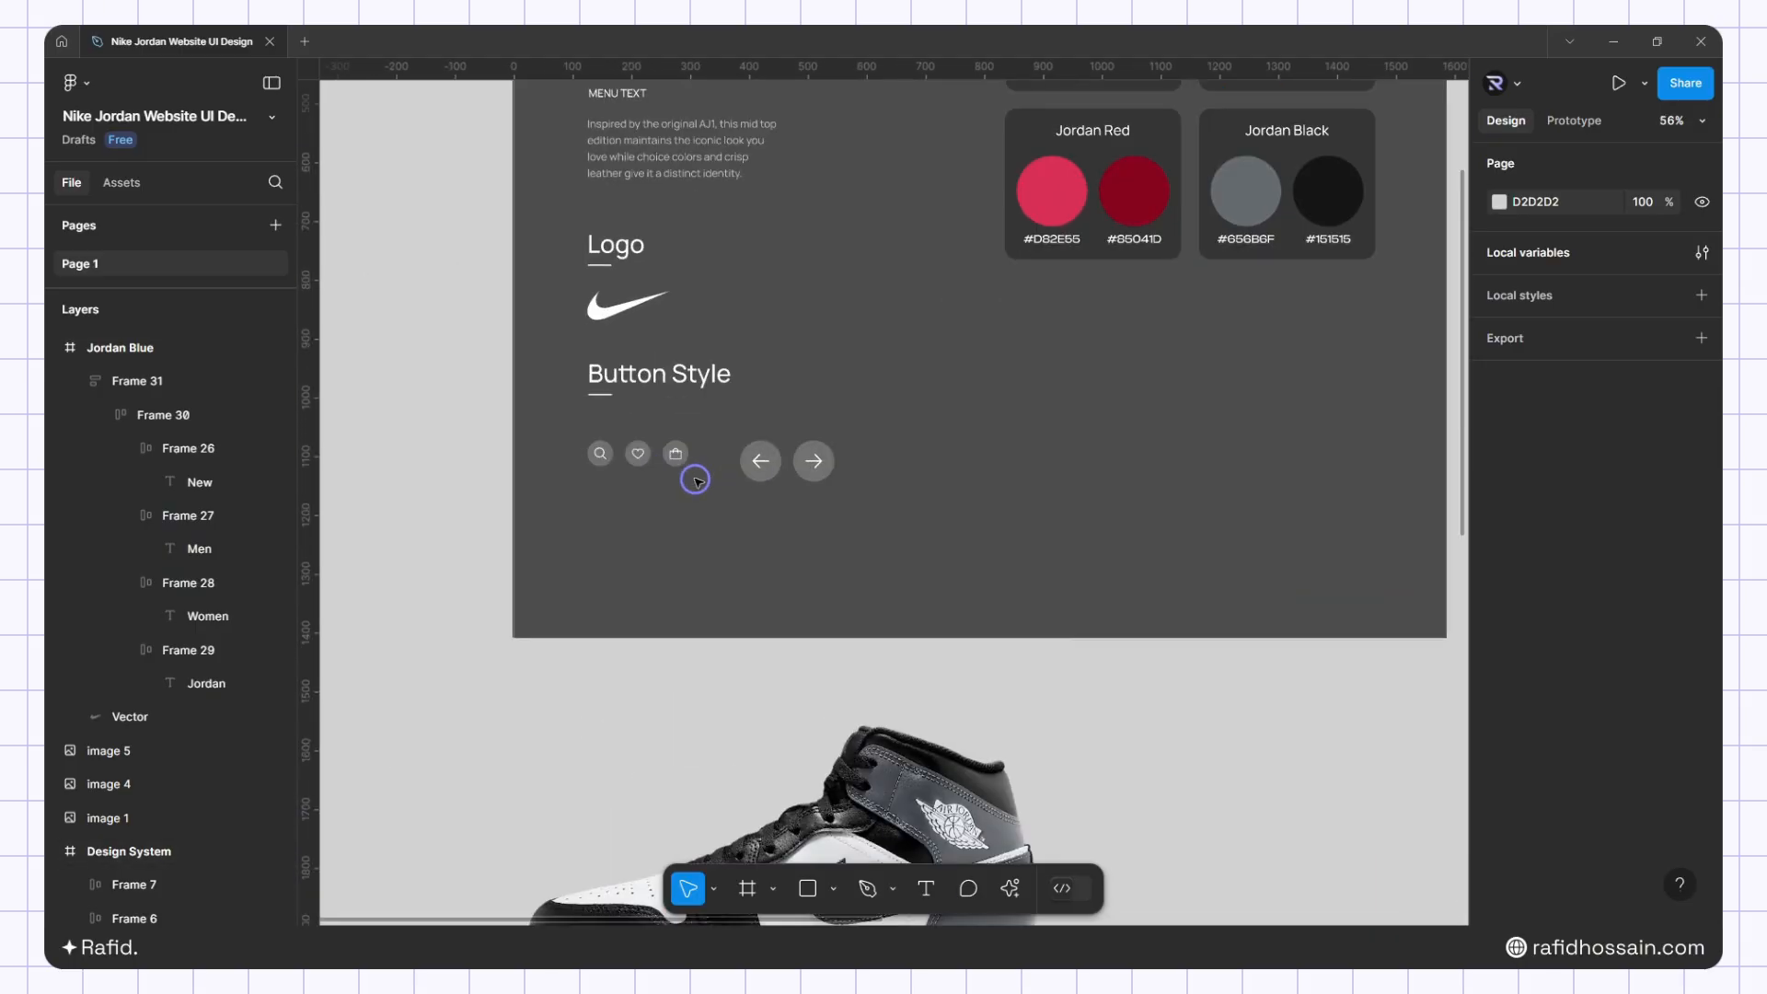
scroll(611, 485, "down", 3)
left_click(624, 480)
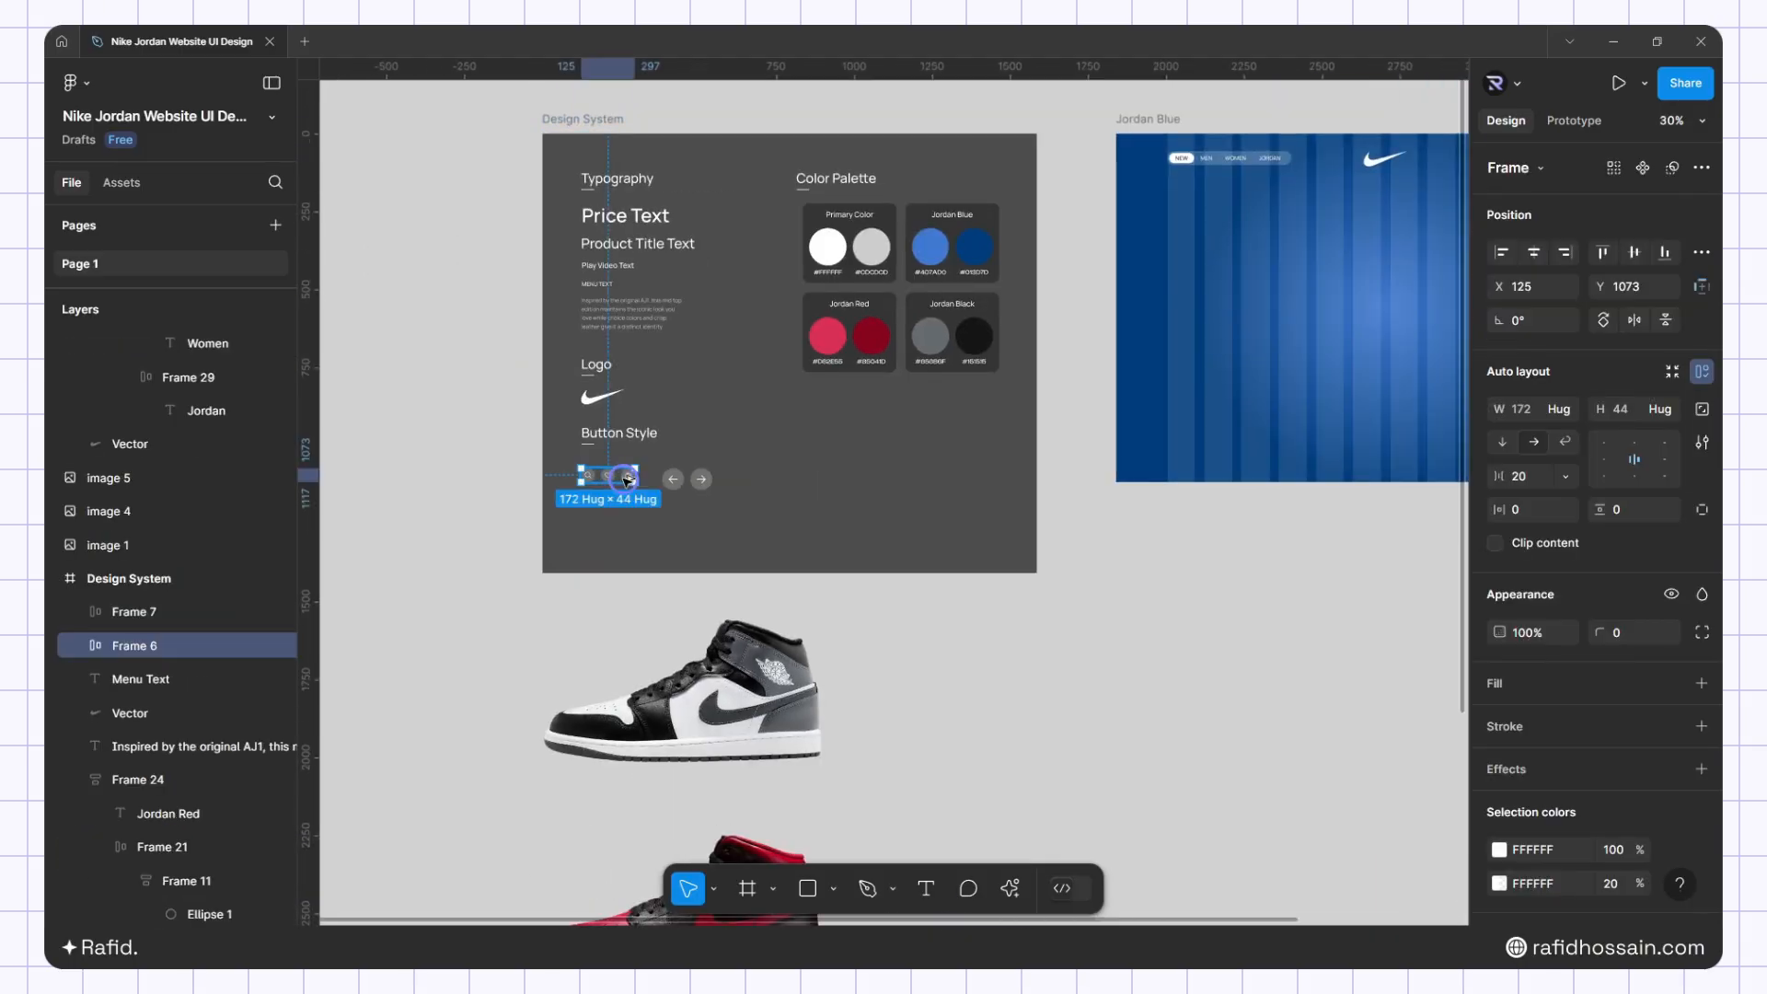
left_click_drag(624, 479, 1418, 343, "alt")
scroll(1108, 378, "up", 4)
left_click_drag(1123, 349, 1077, 240)
scroll(1108, 378, "down", 2)
scroll(1115, 226, "up", 3)
scroll(1114, 227, "up", 5)
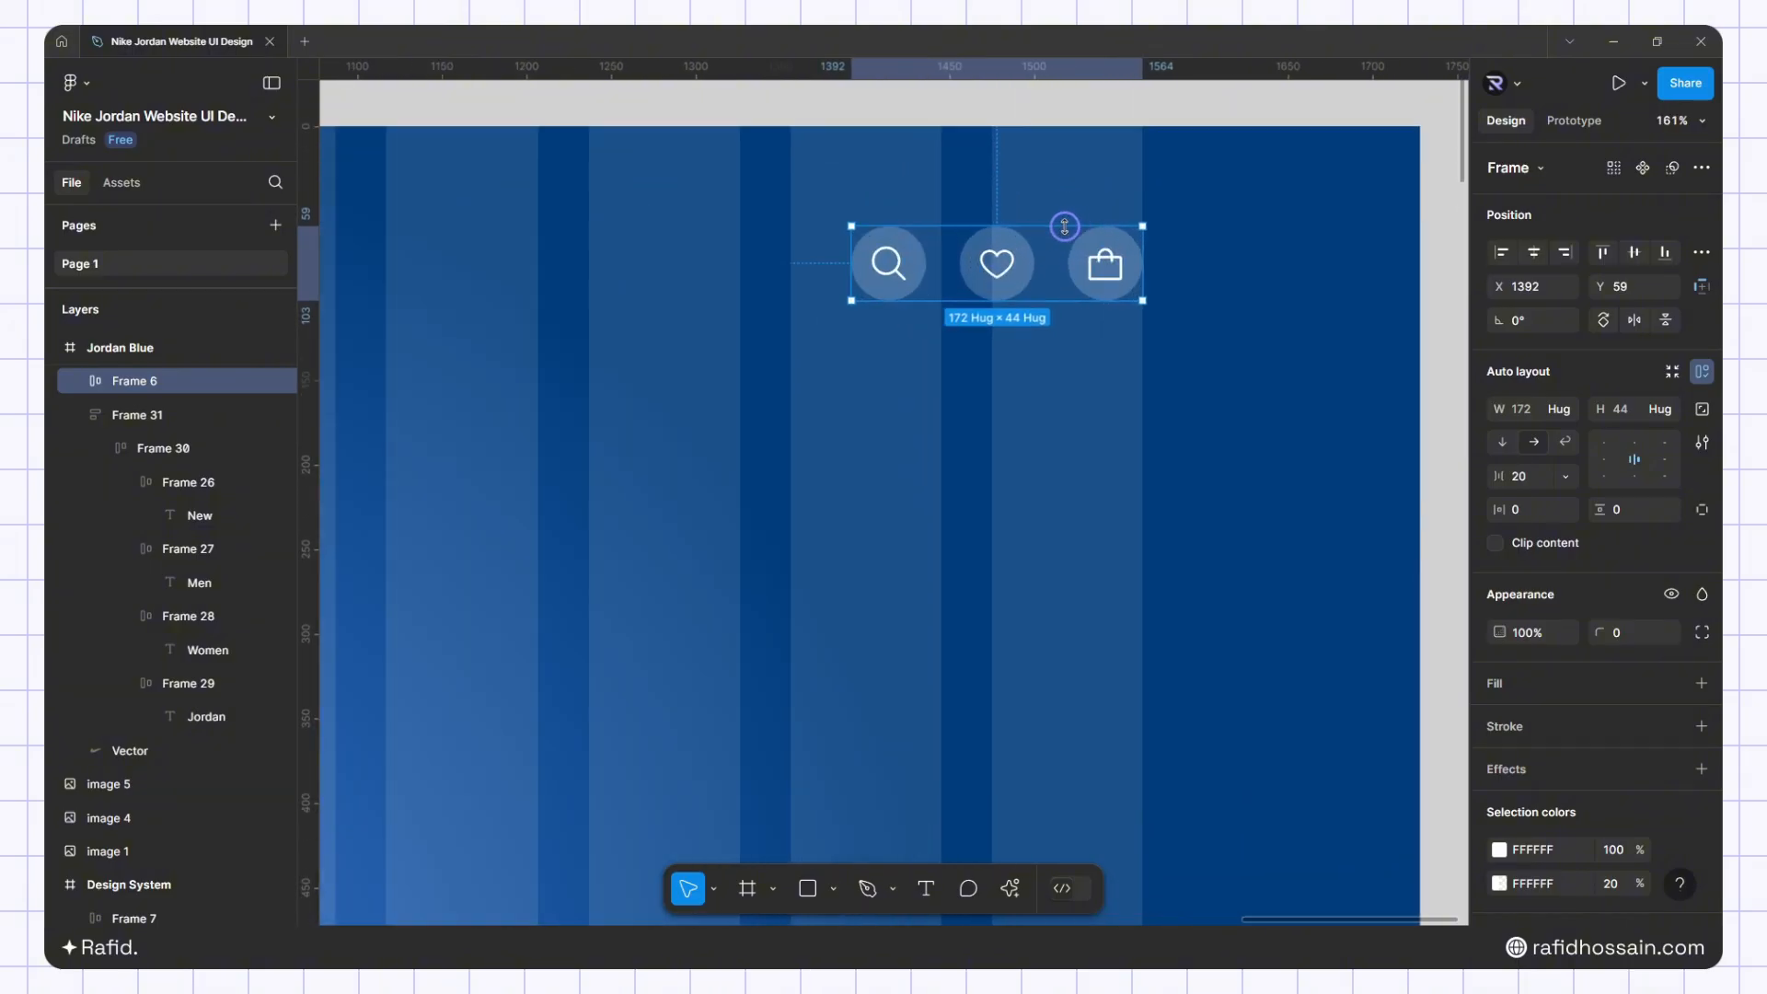
Examine the copied search button's circle and icon, including their size, fill opacity and background blur
double_click(782, 302)
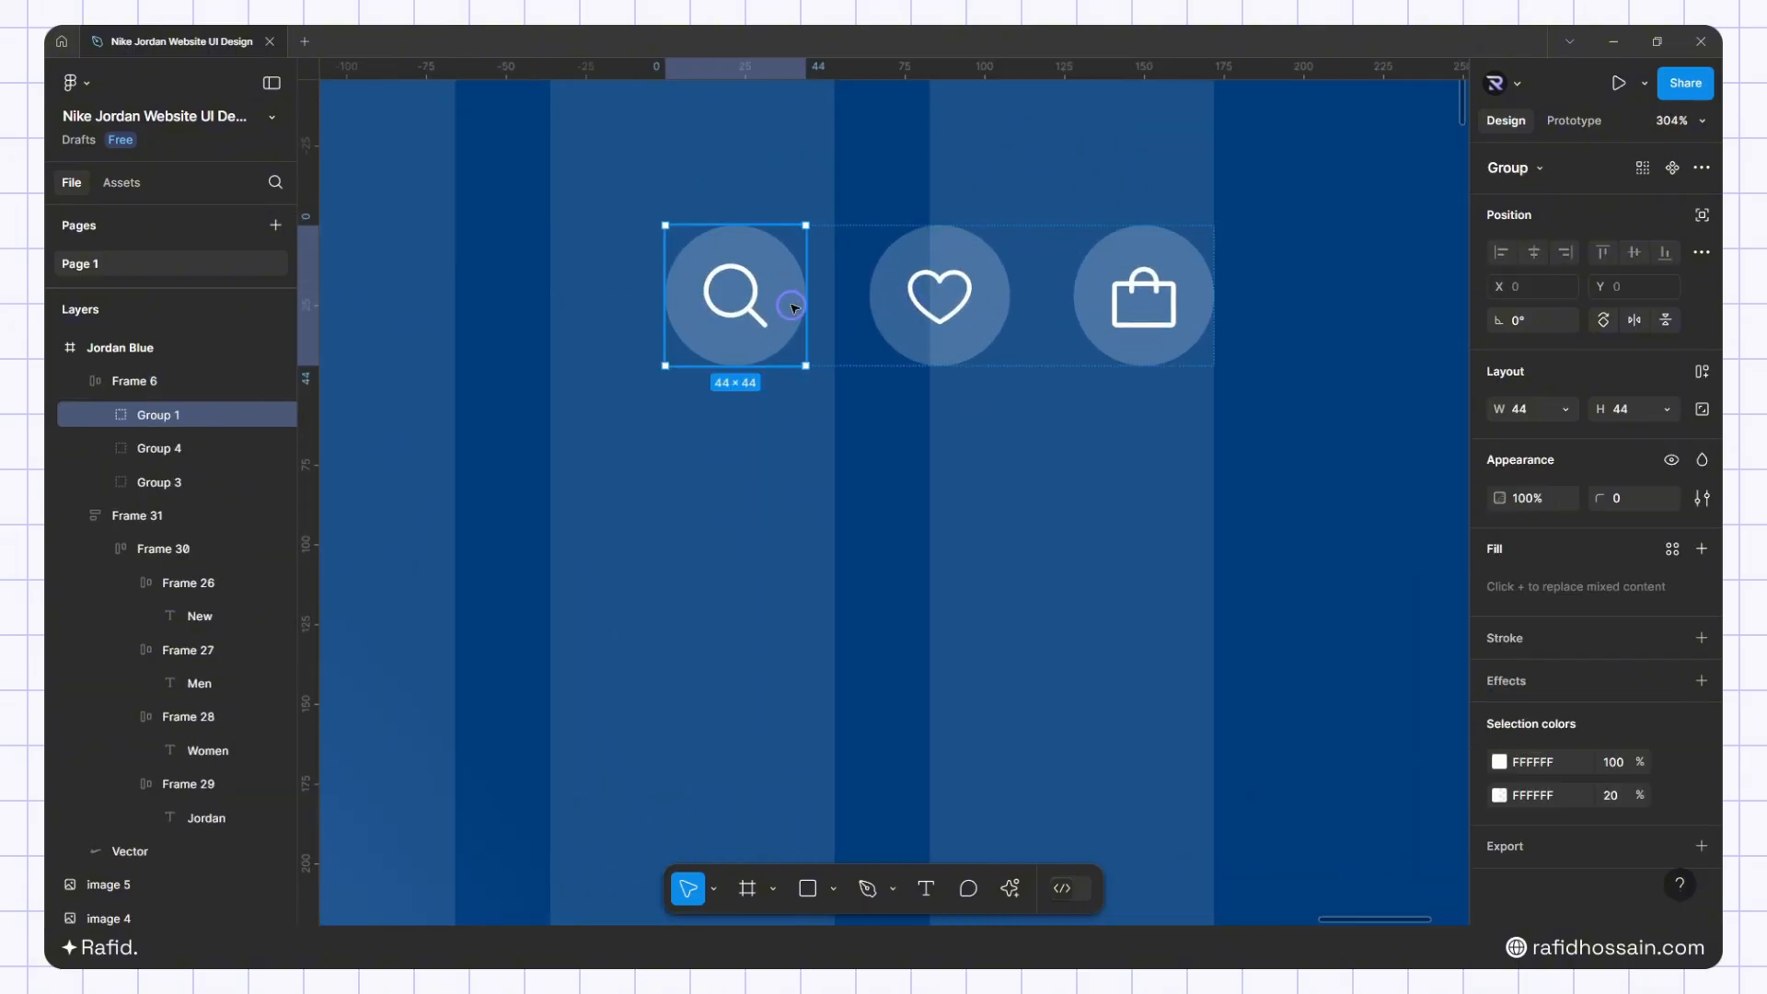
double_click(790, 306)
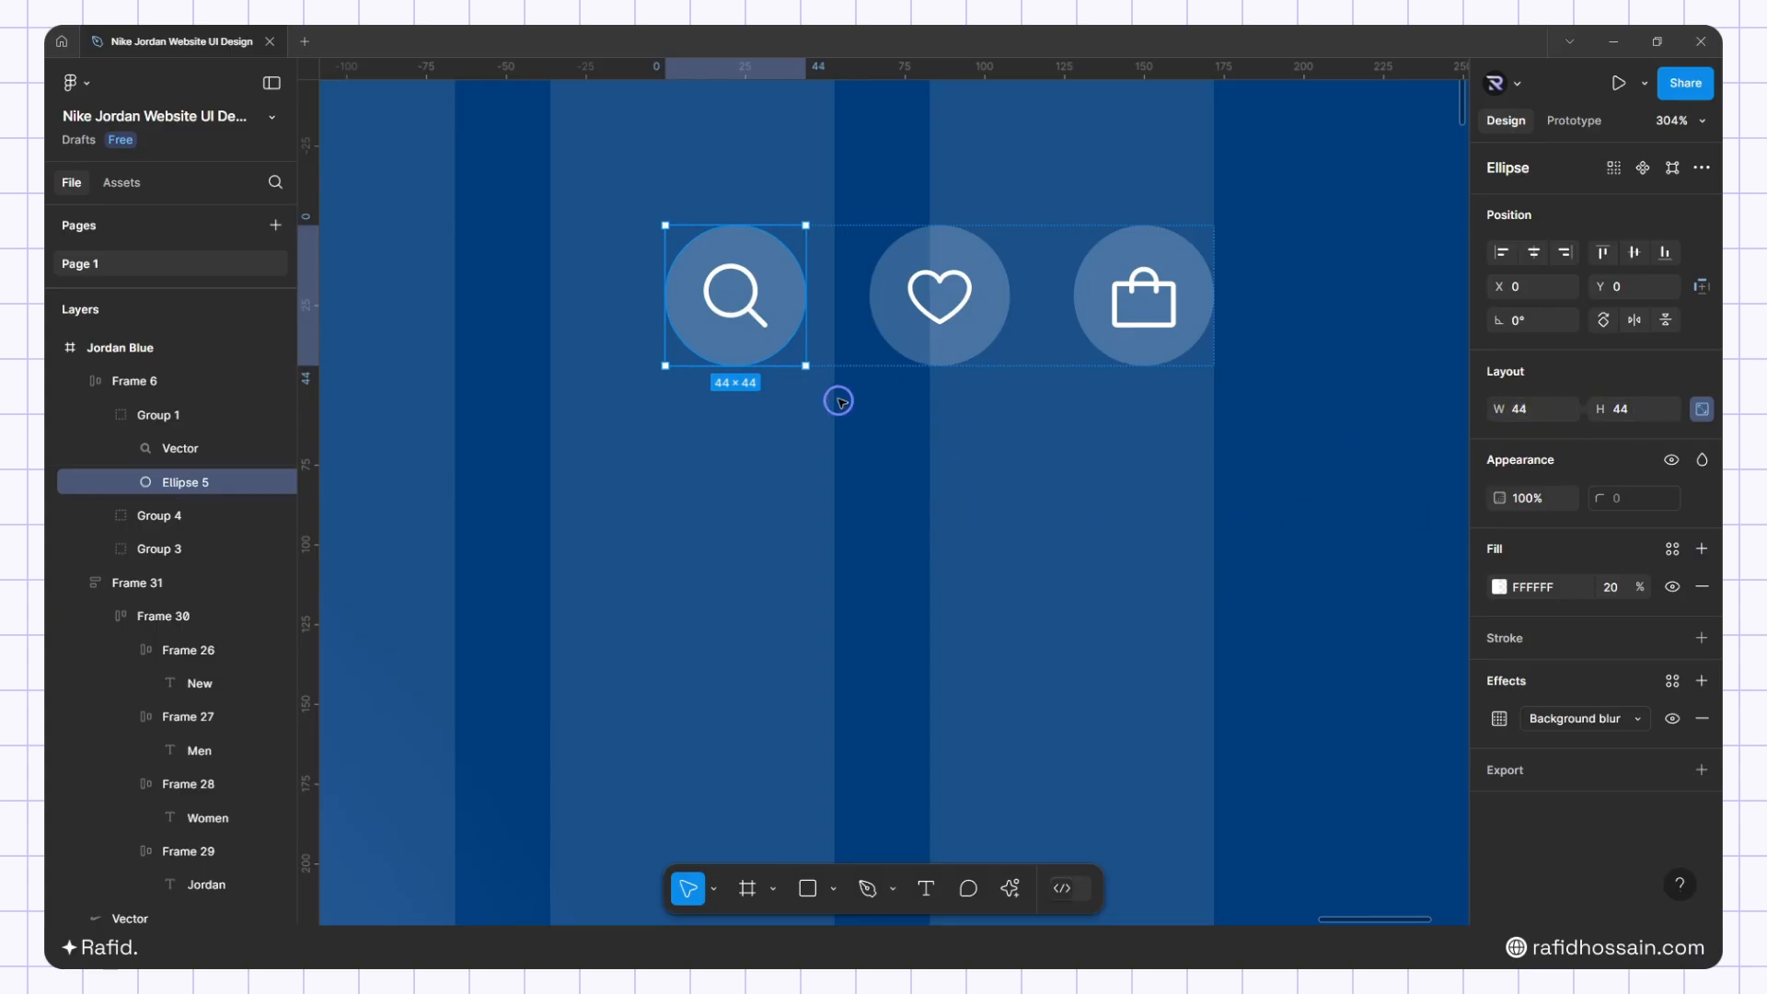
left_click(748, 313)
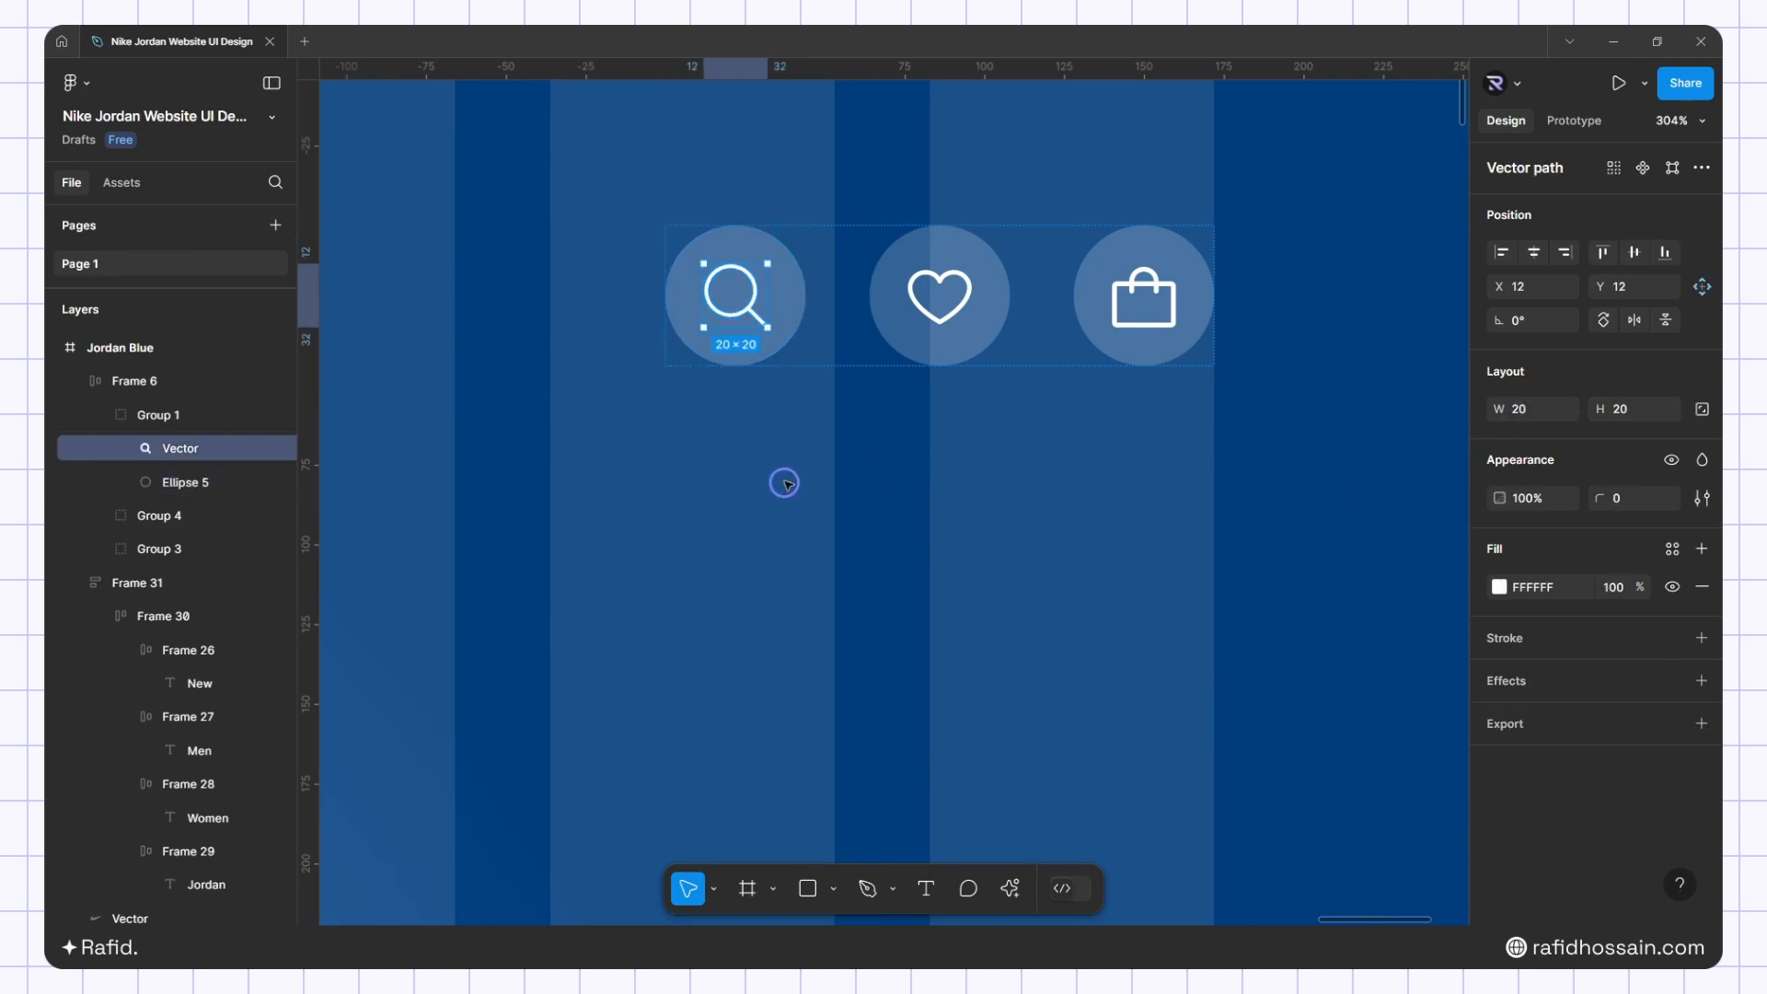
left_click(792, 291)
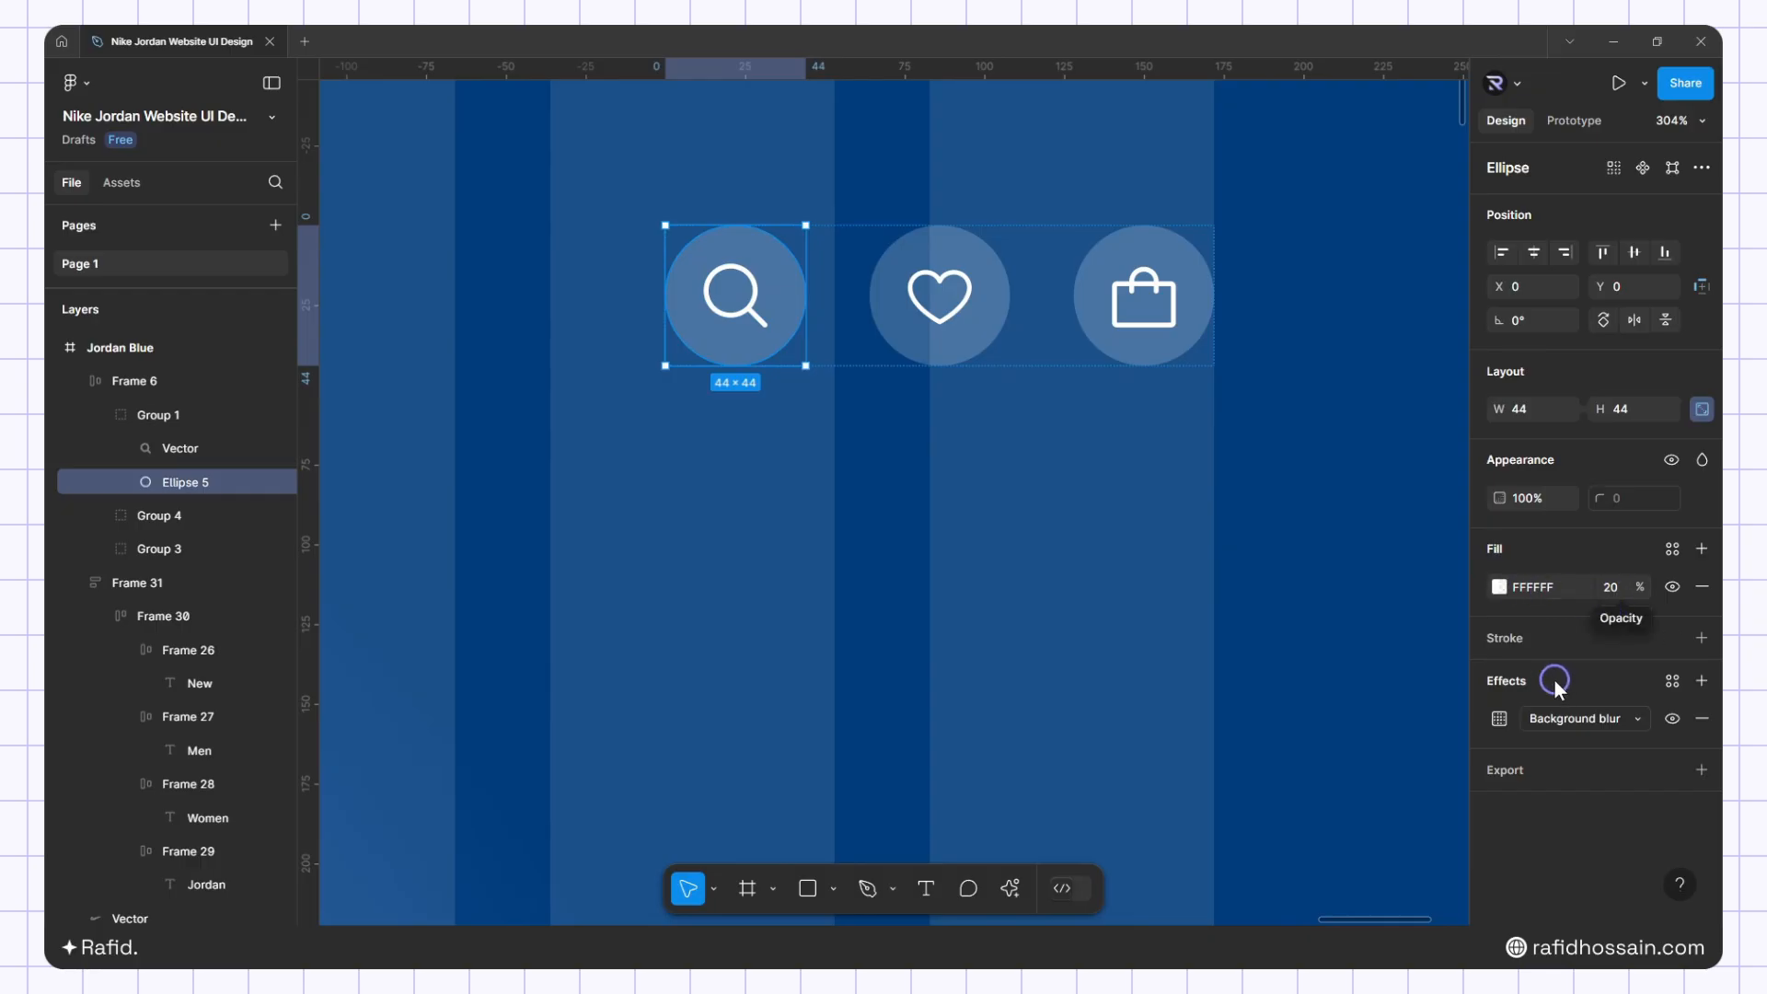
left_click(1500, 717)
left_click(1501, 717)
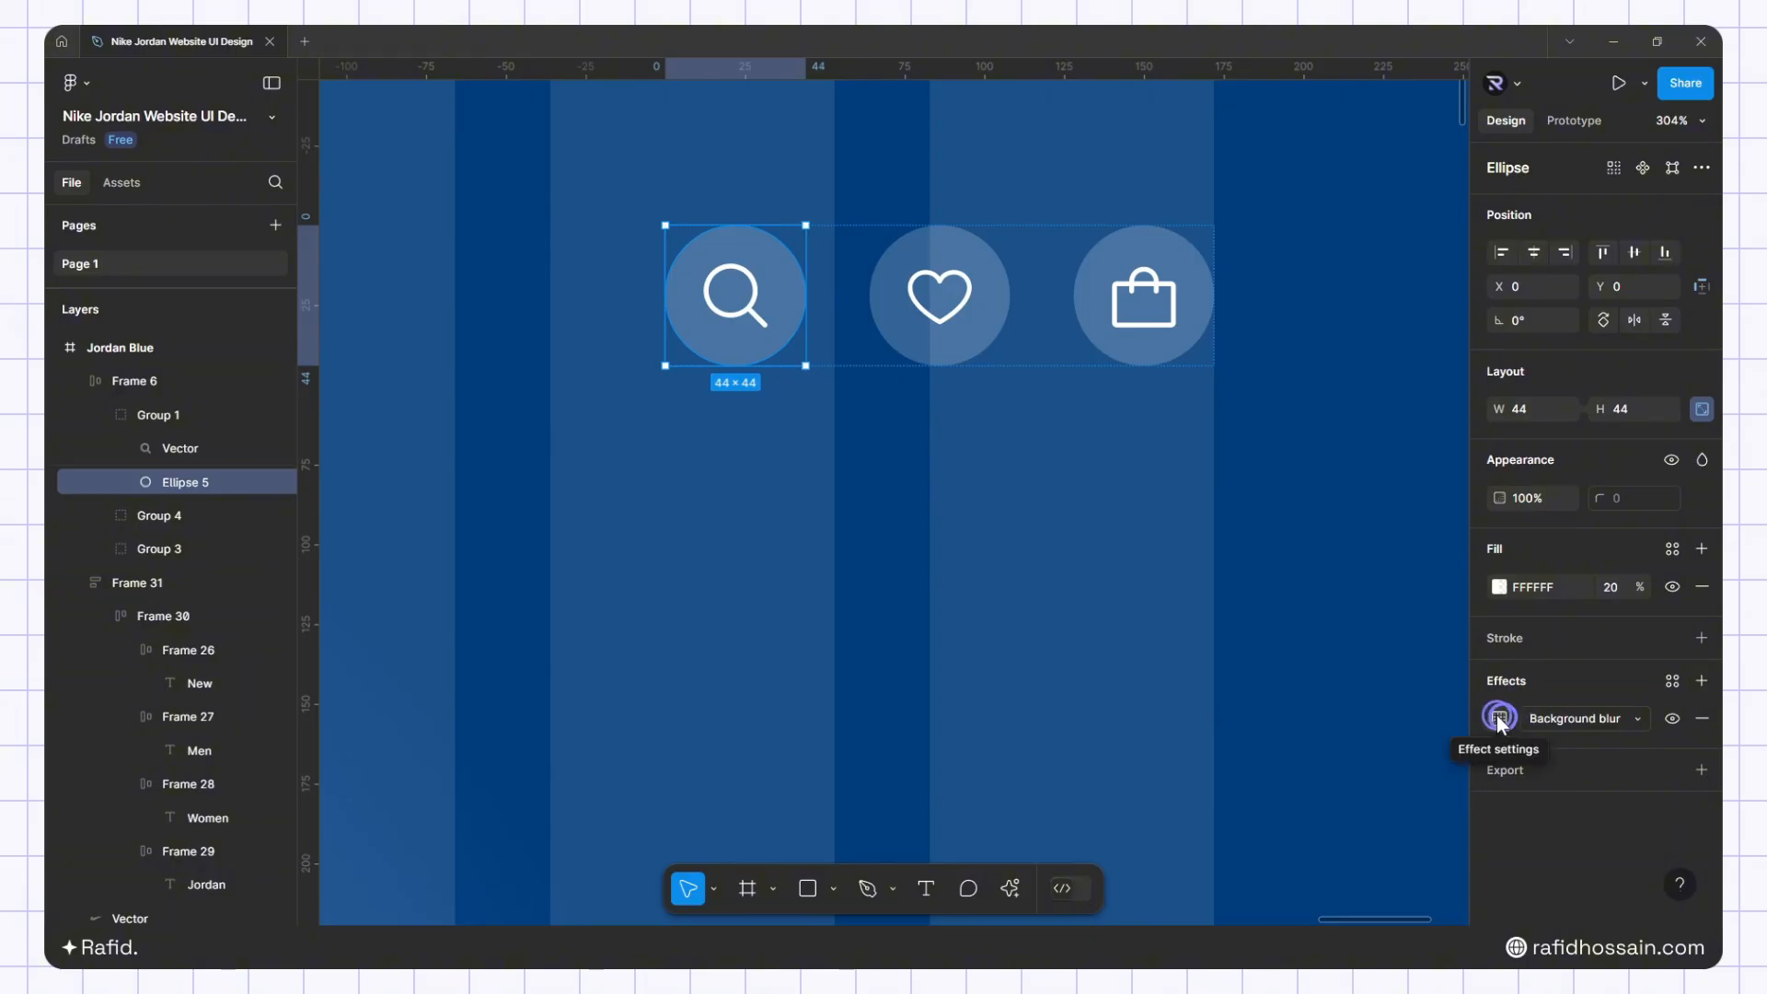
left_click(1180, 609)
left_click(711, 273)
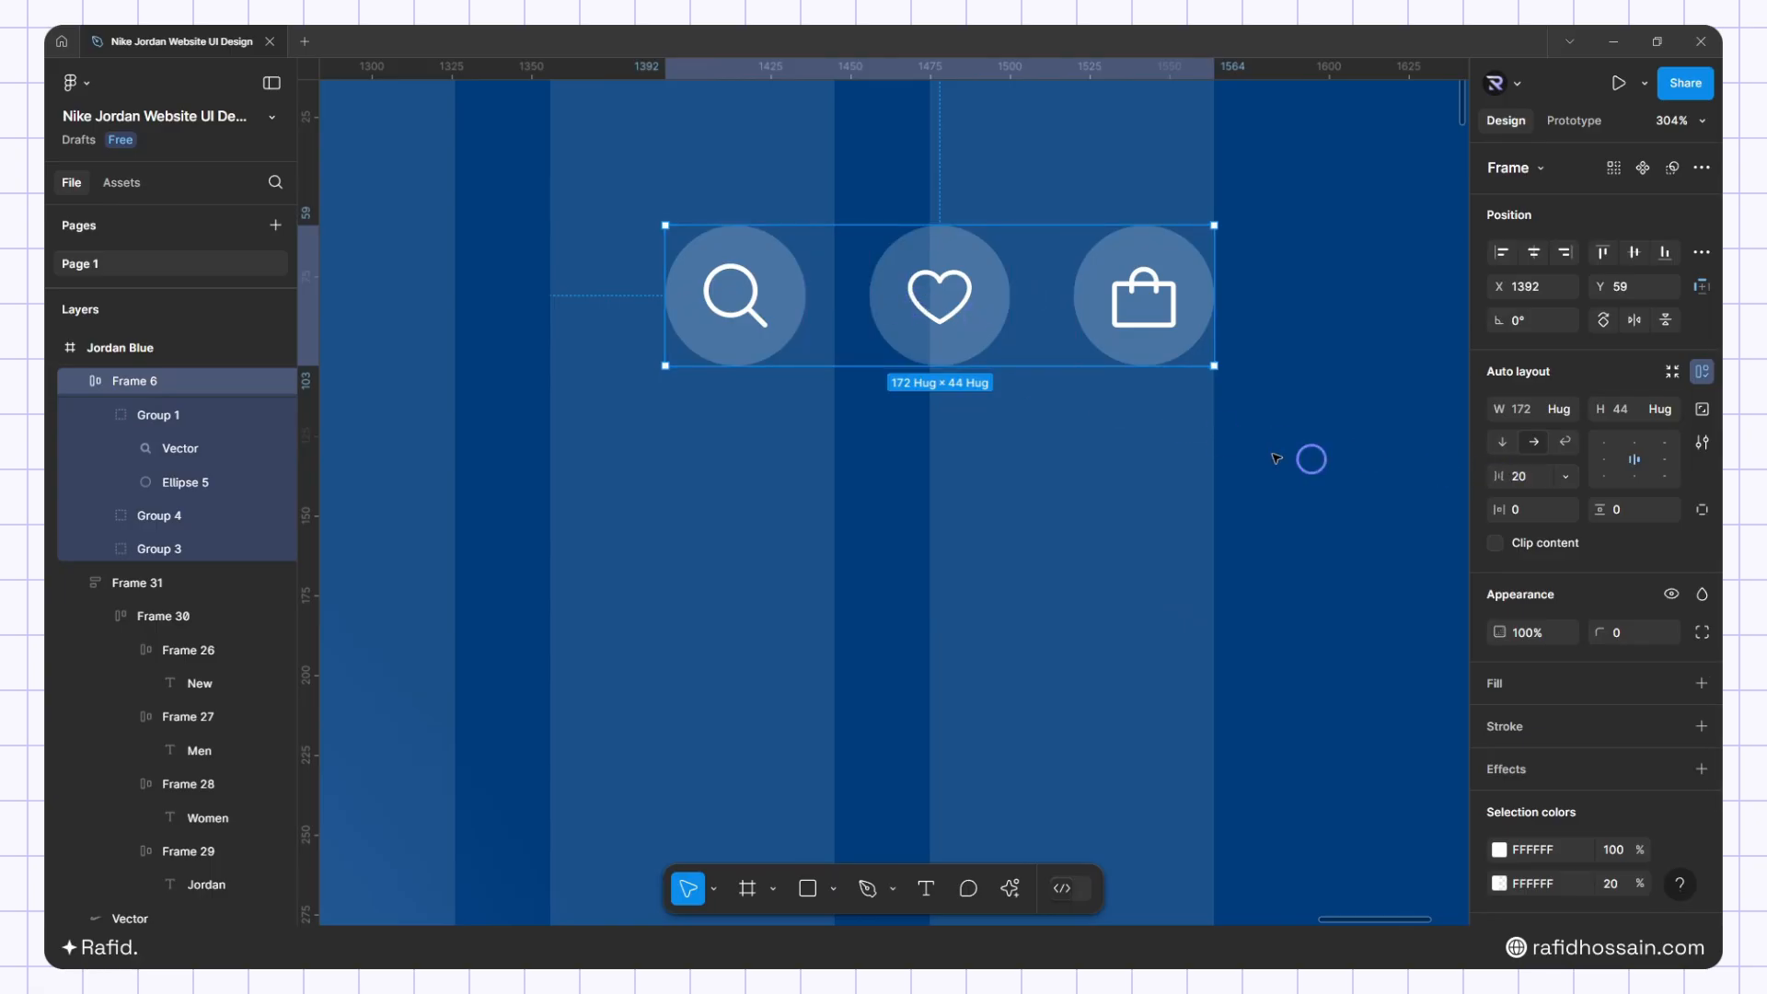
Align the menu pill, Nike logo and icon button row to each other on their vertical centers
scroll(1151, 488, "down", 5)
left_click(1255, 491)
left_click(806, 455)
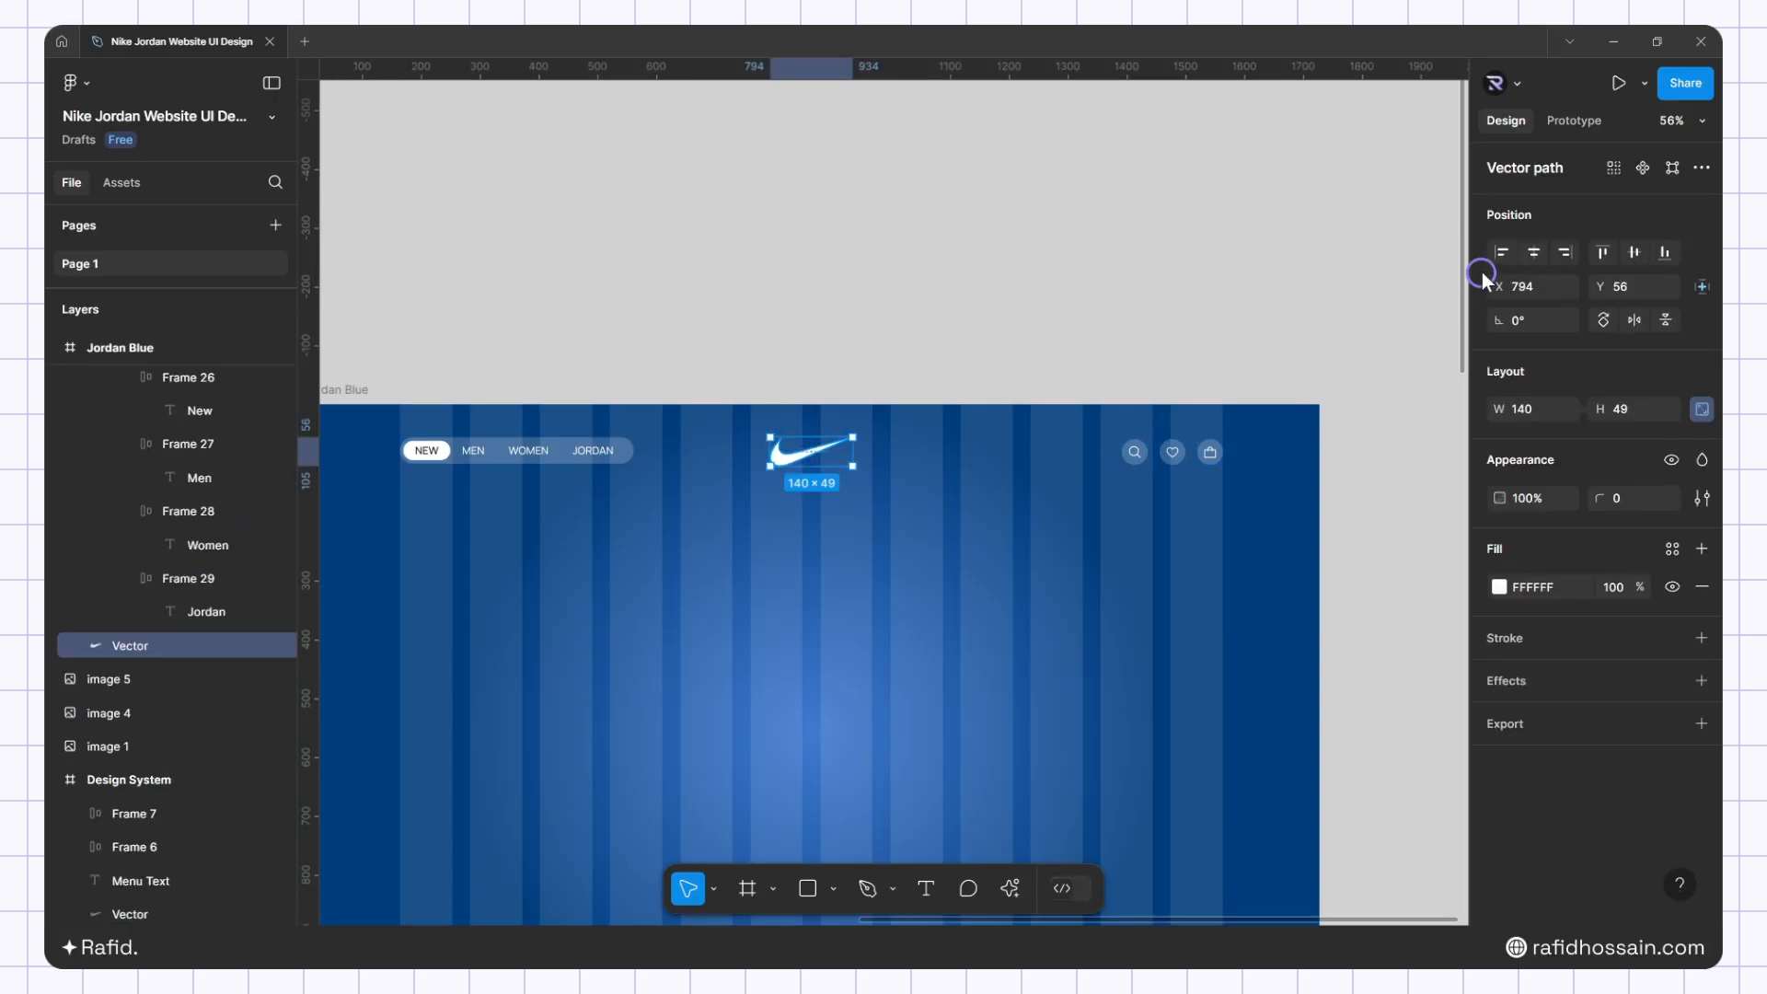
left_click(1019, 538)
left_click(1197, 456)
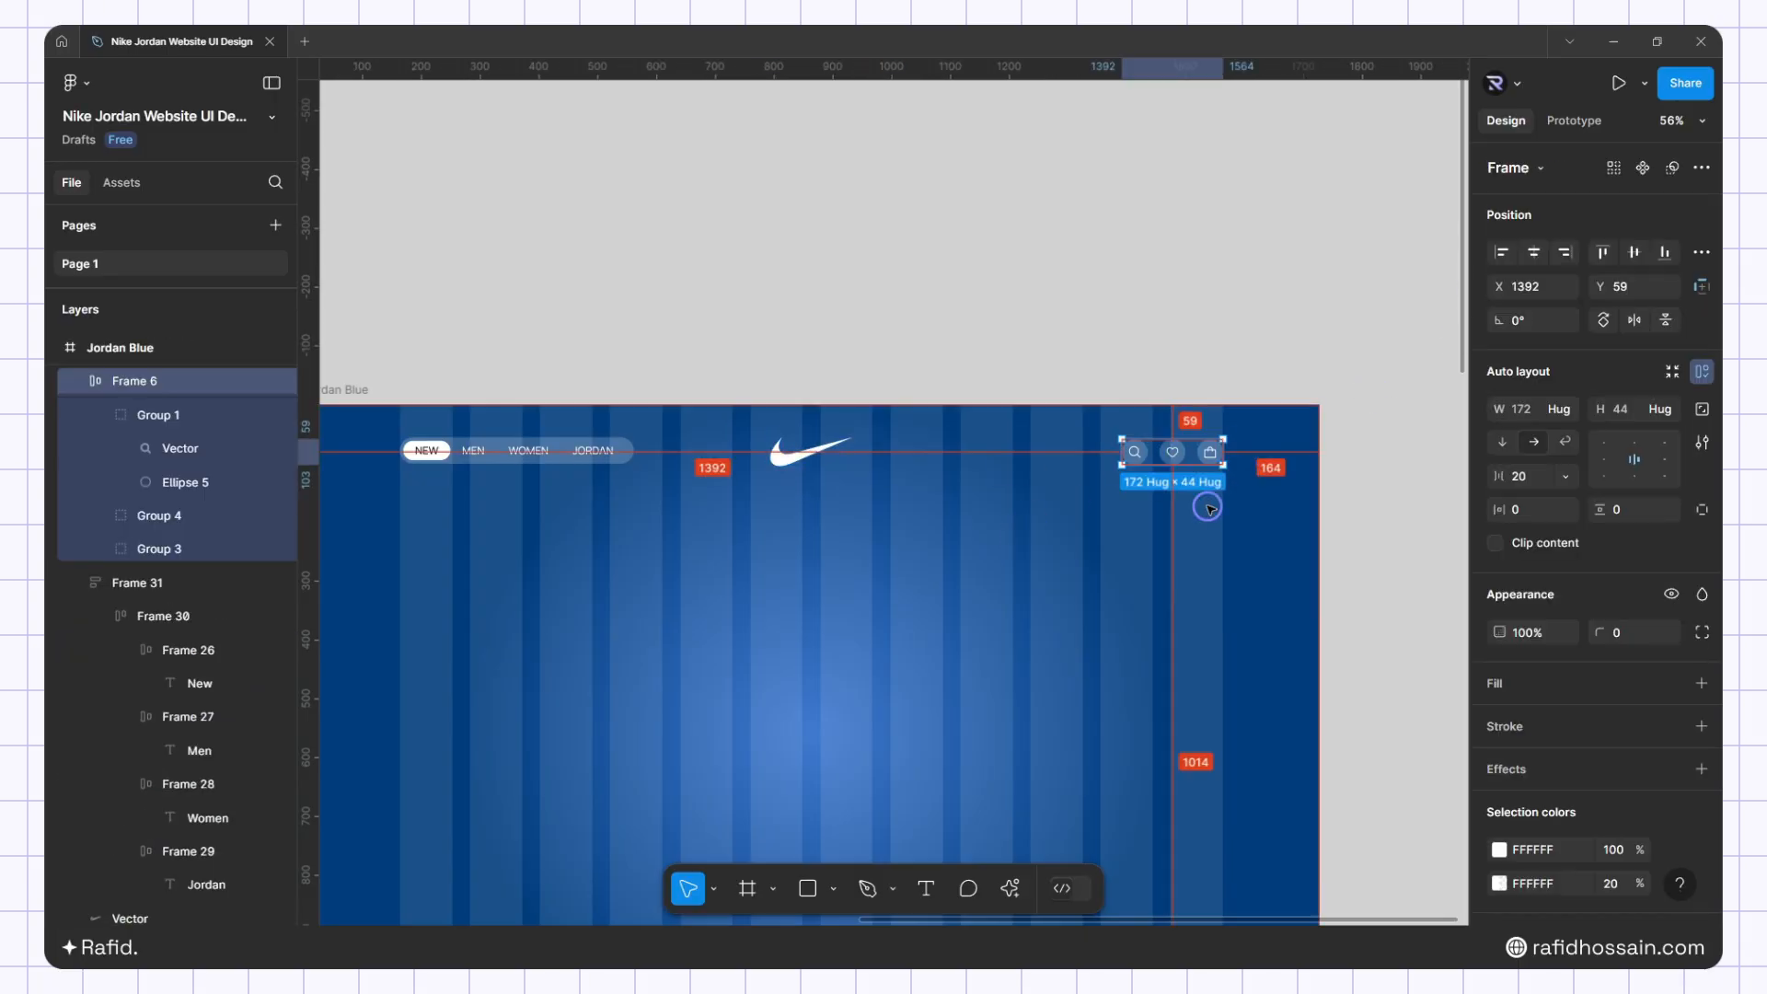
left_click(577, 460, "shift")
left_click(810, 451, "shift")
left_click(1634, 254)
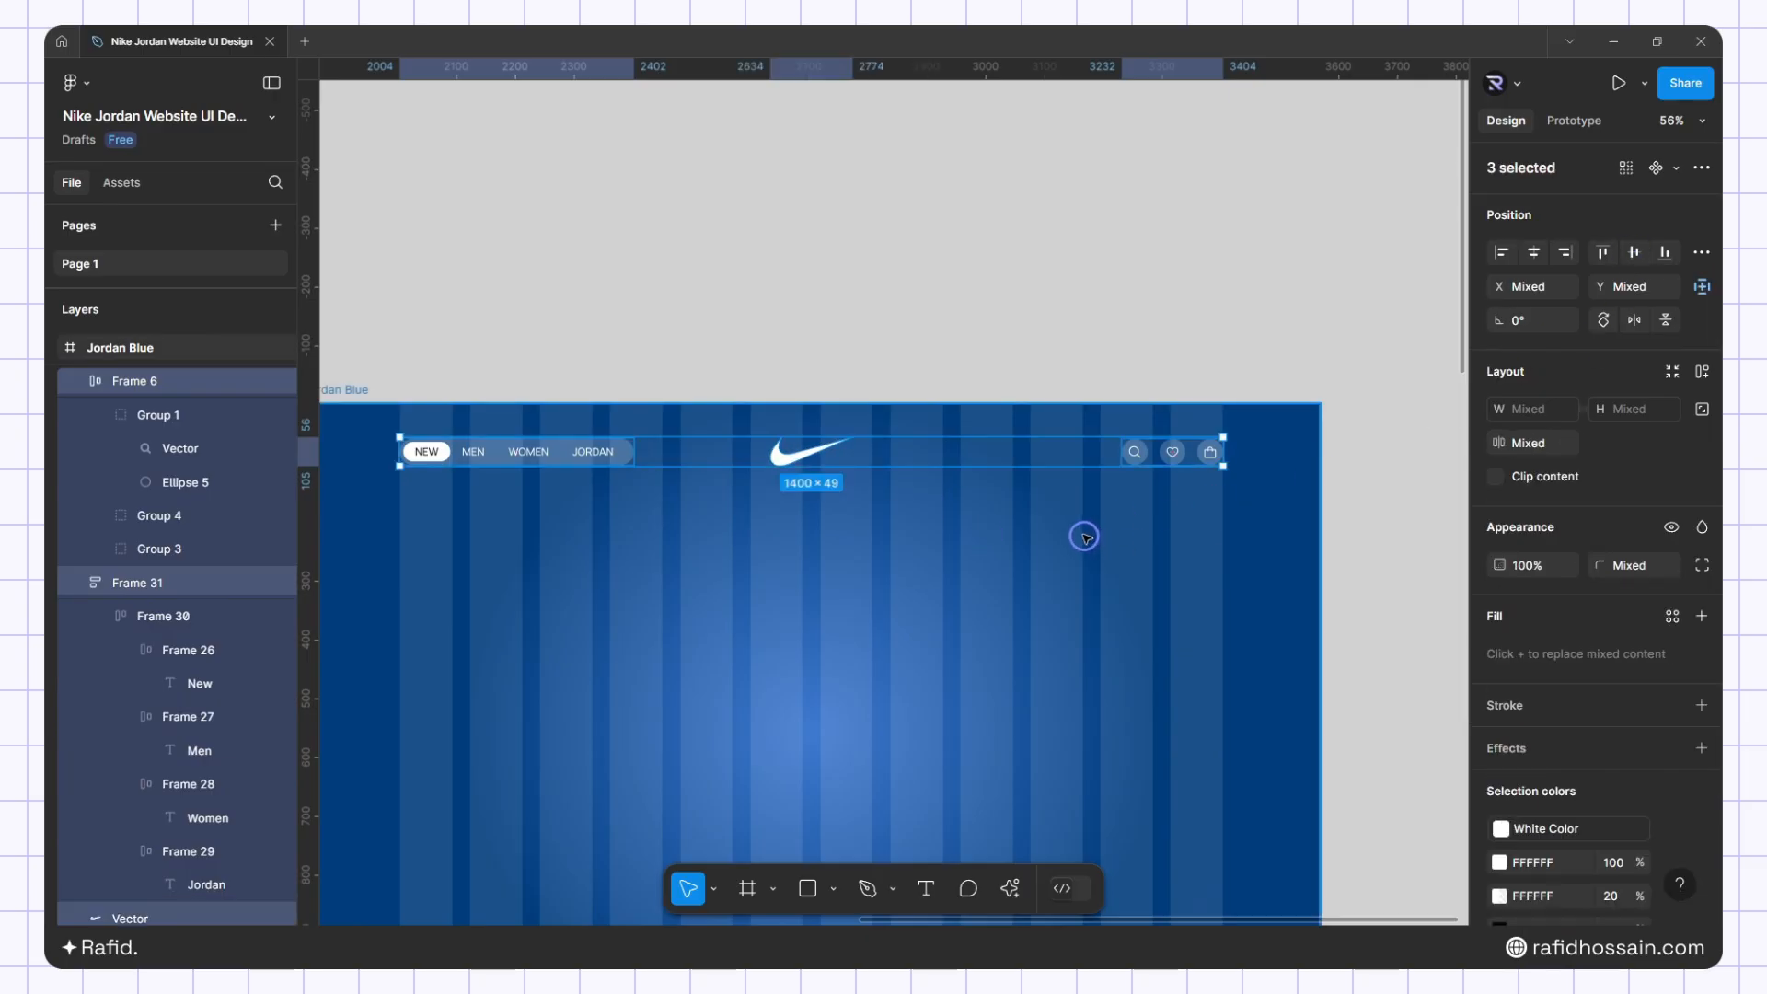
Group the menu, logo and icon buttons and nudge the group up to Y 50
key("ctrl+g")
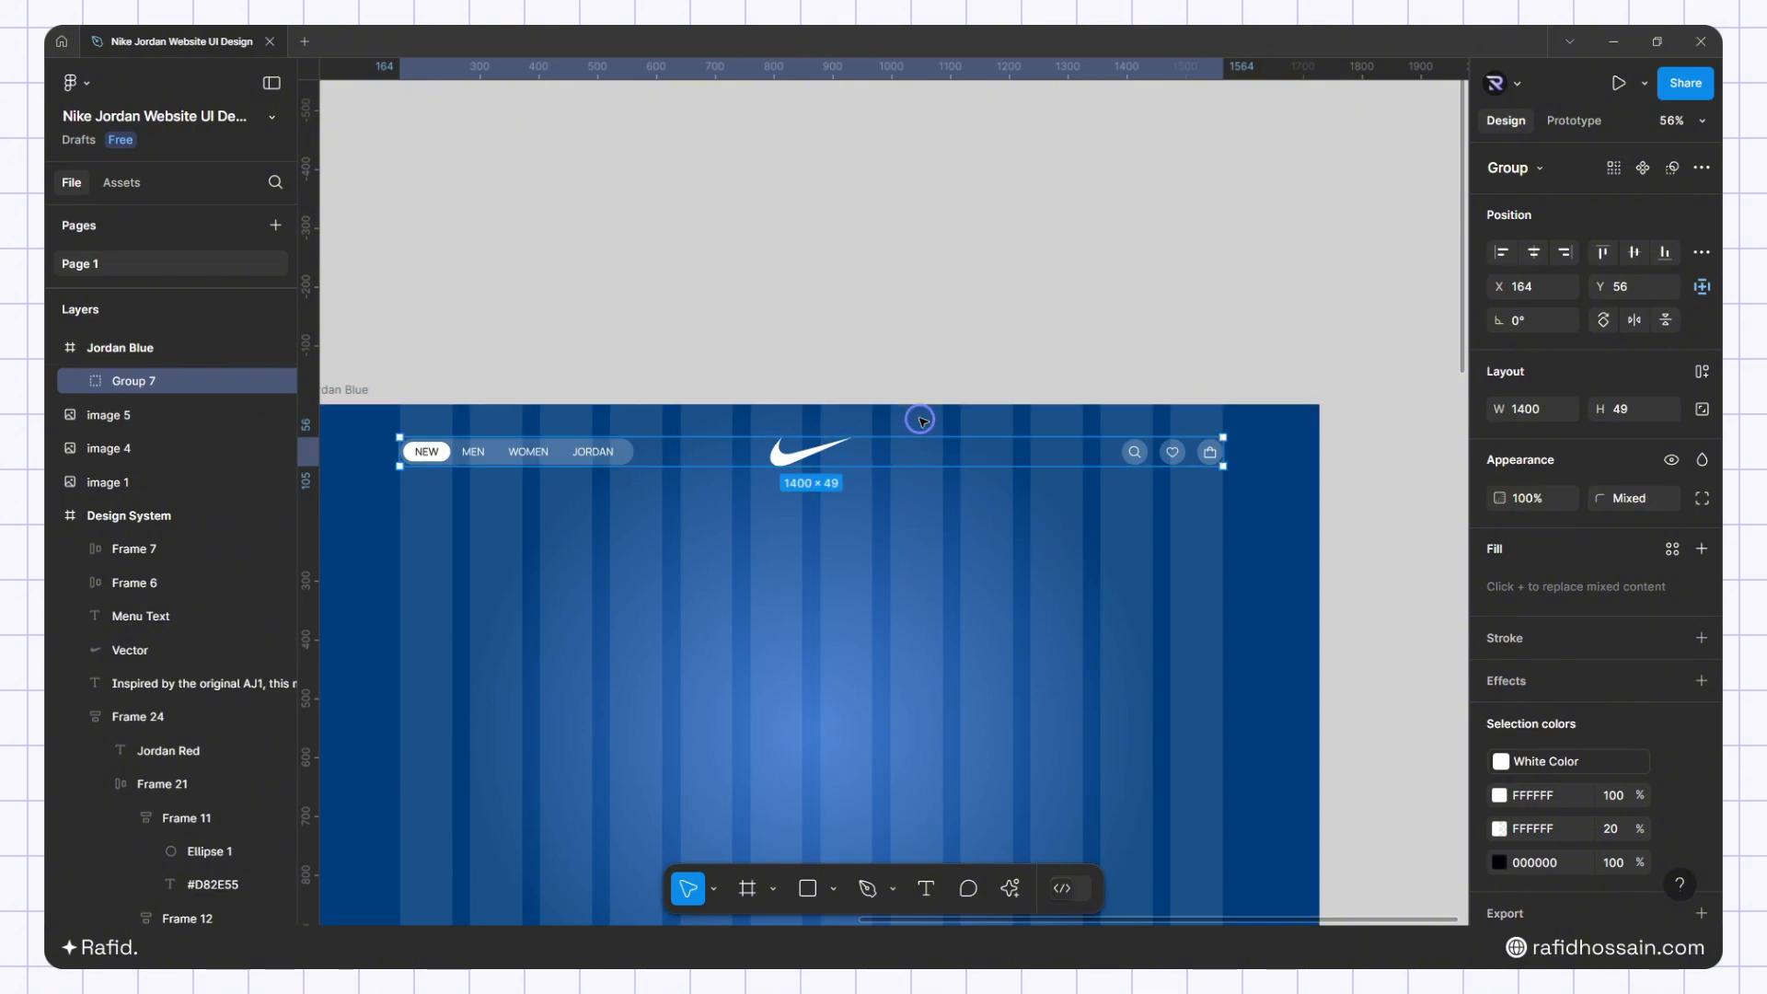
key("Up")
key("Up")
key("Up")
key("Up")
key("Up")
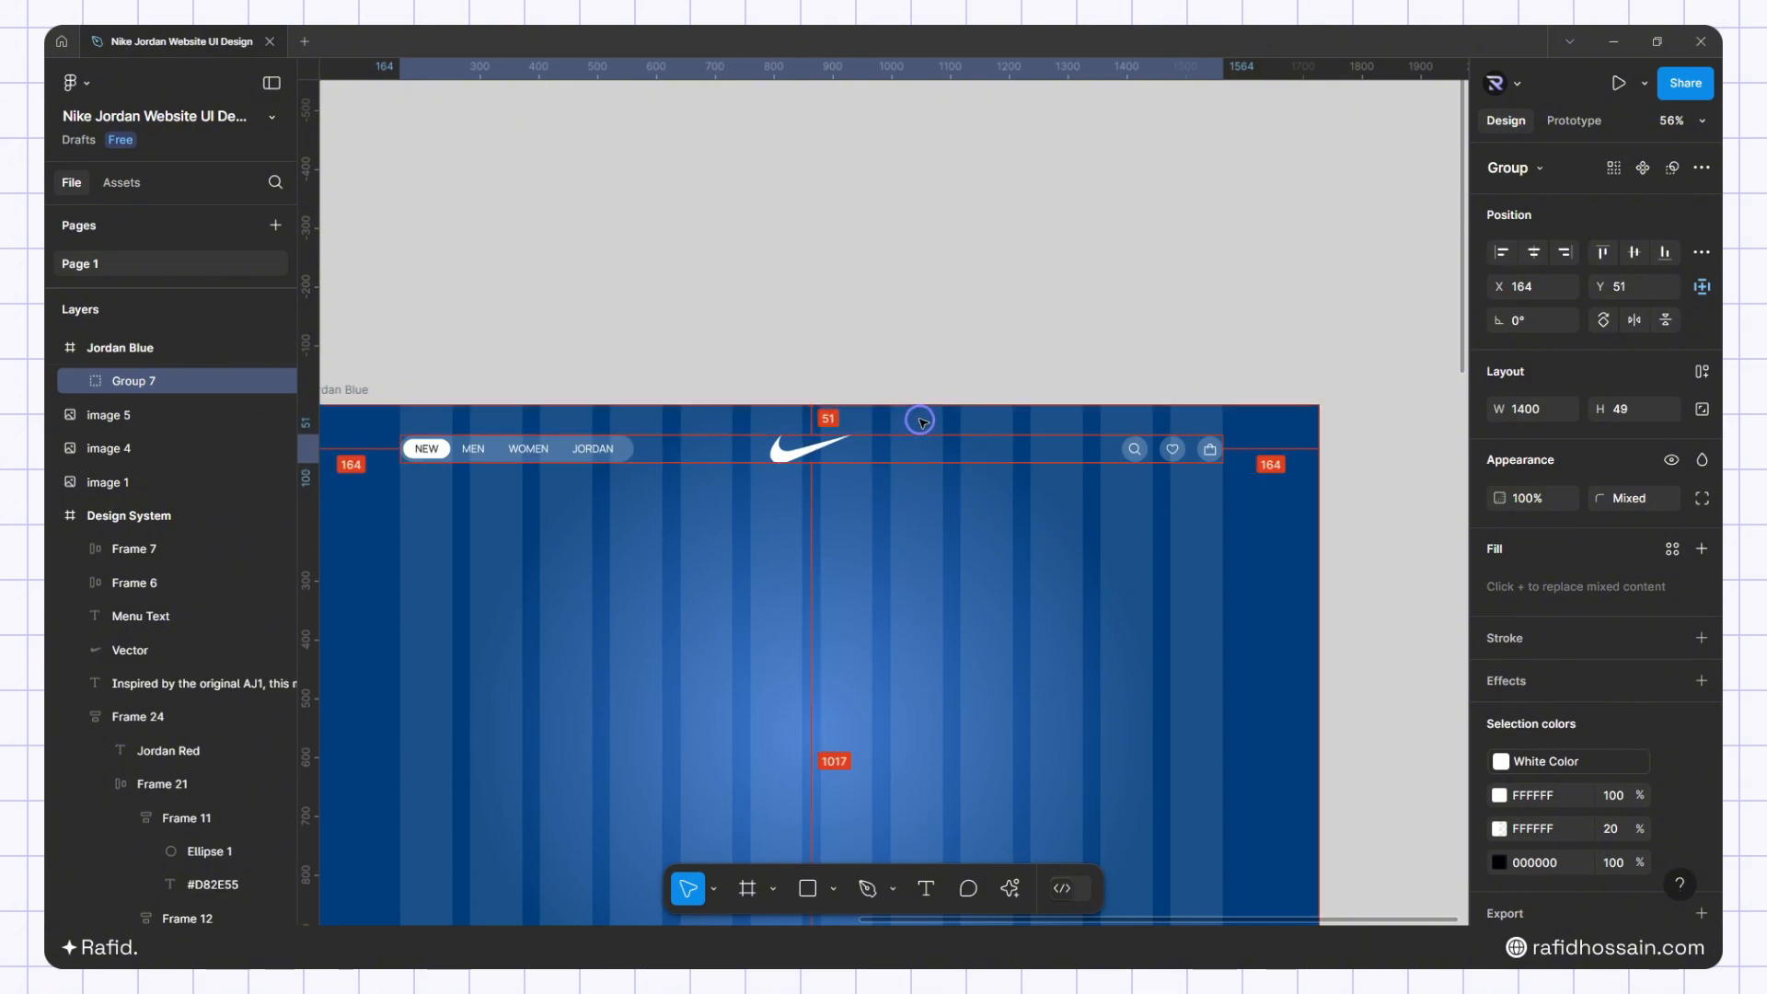
key("Up")
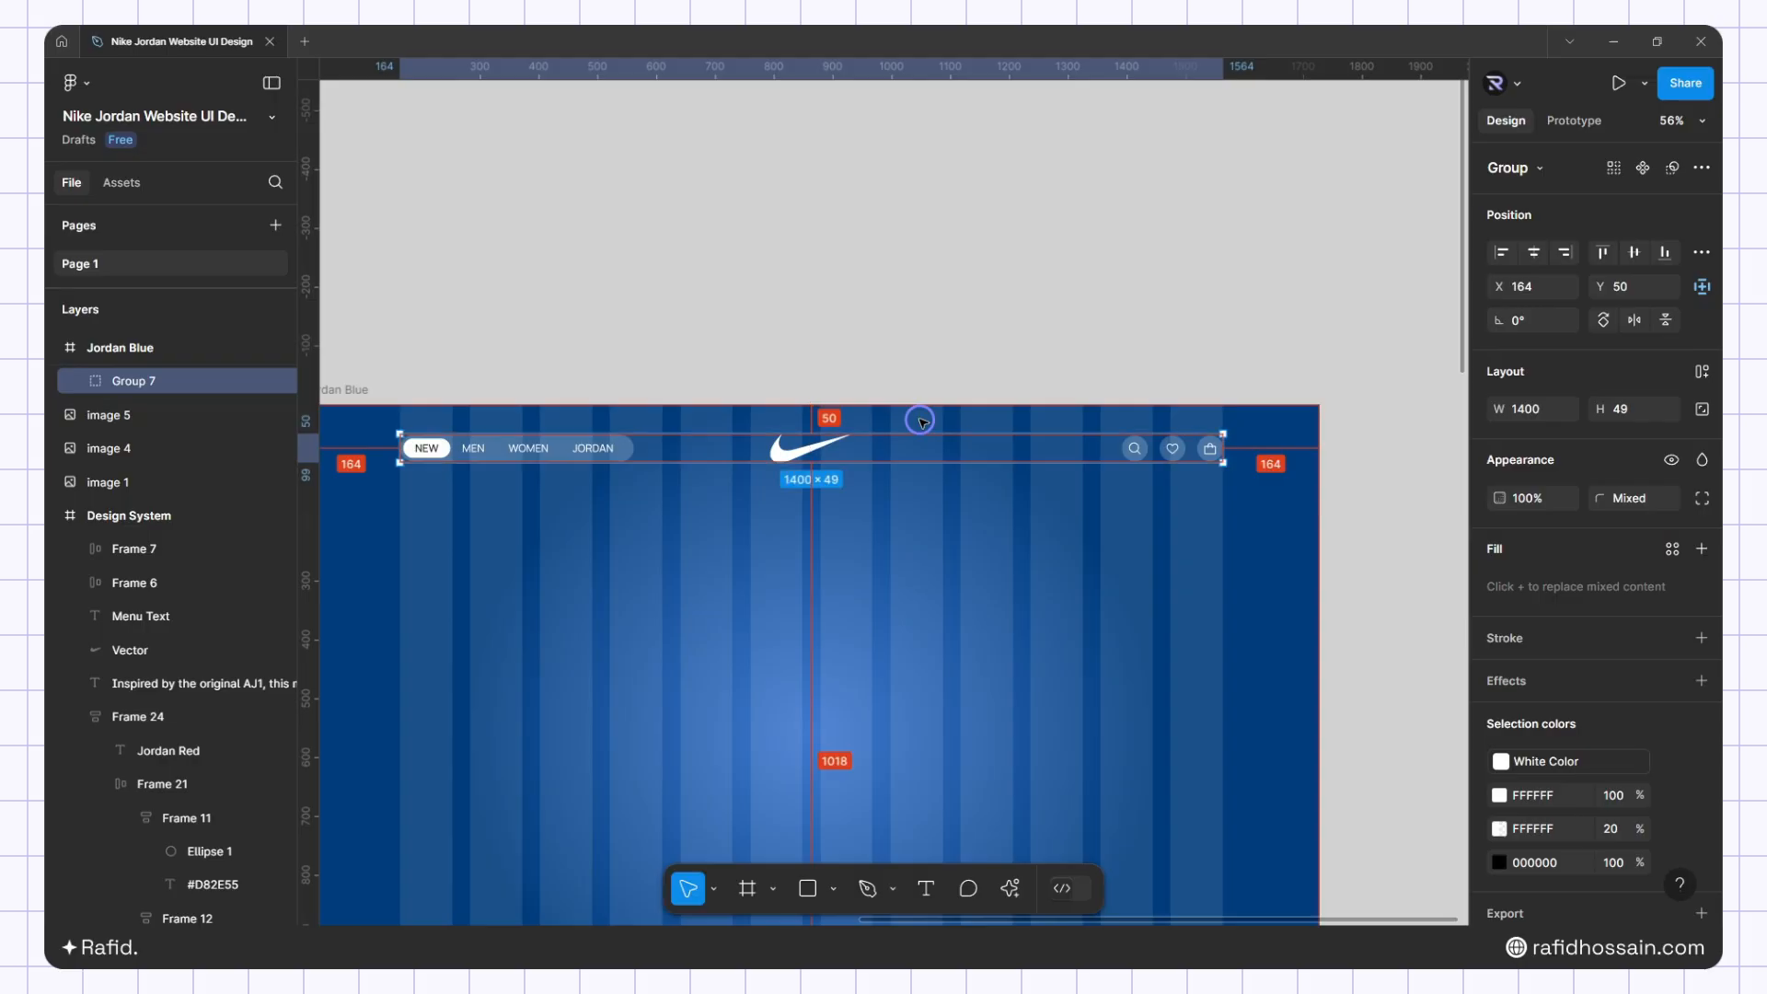
Rename the header group to Header and lock it
double_click(123, 382)
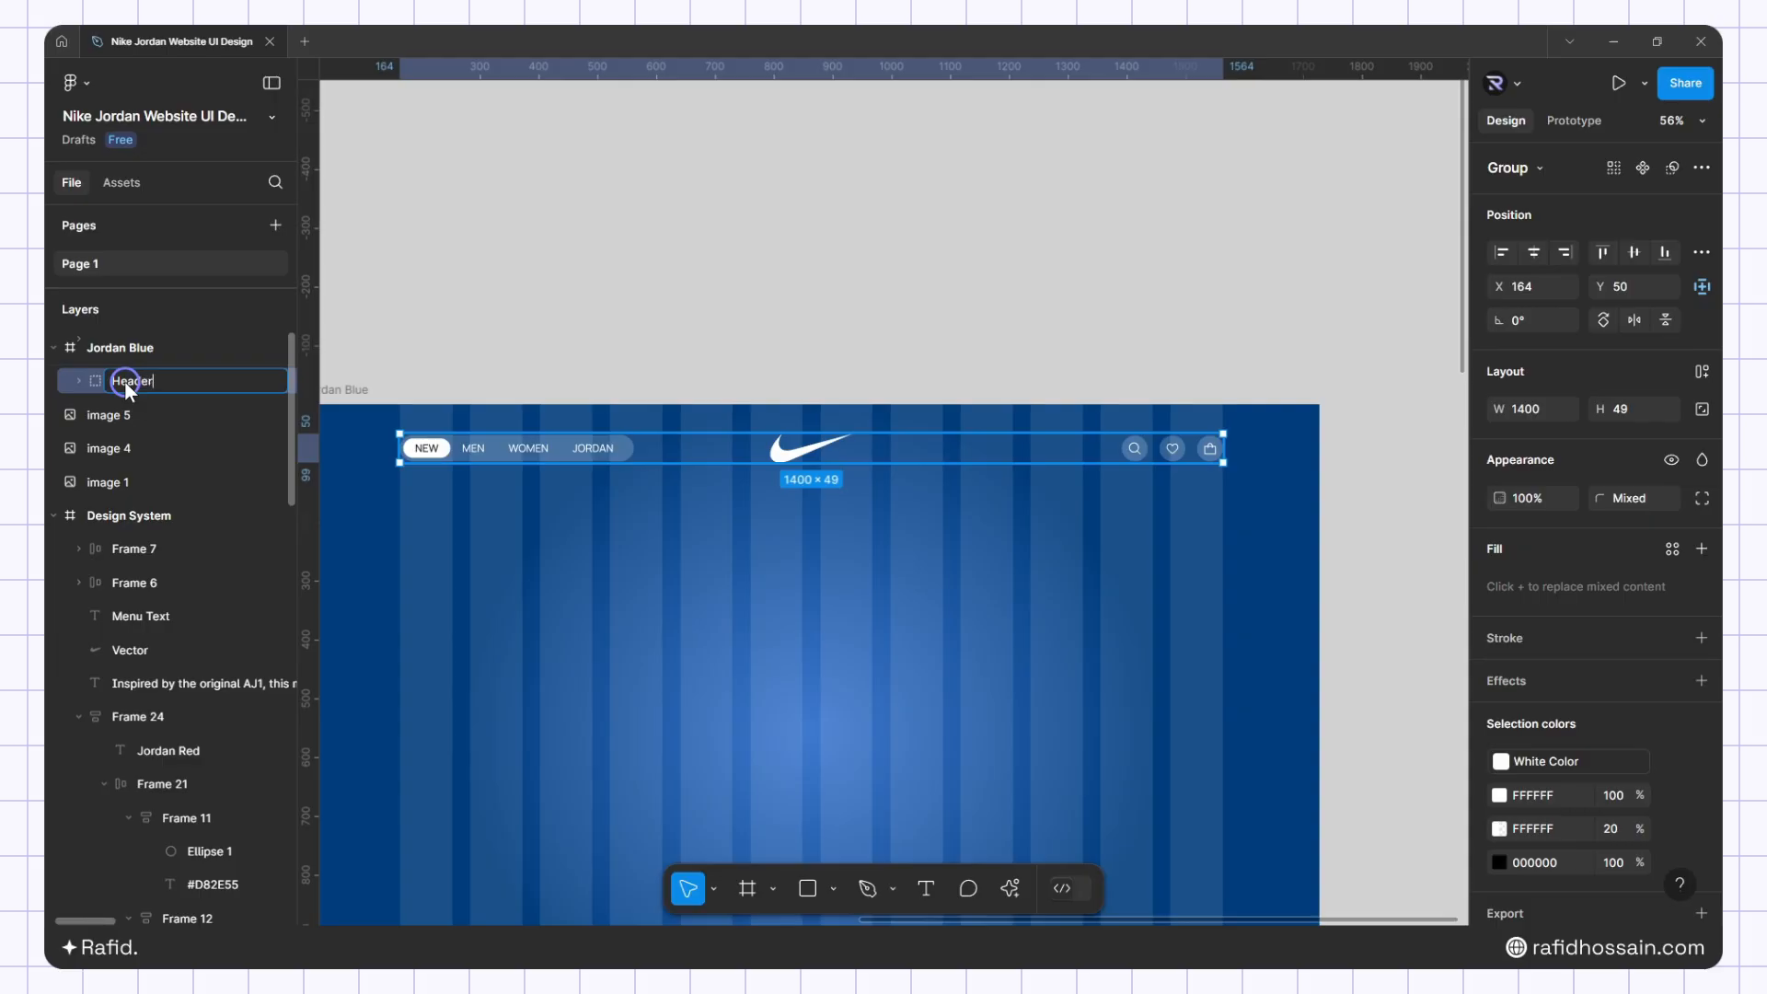
key("Return")
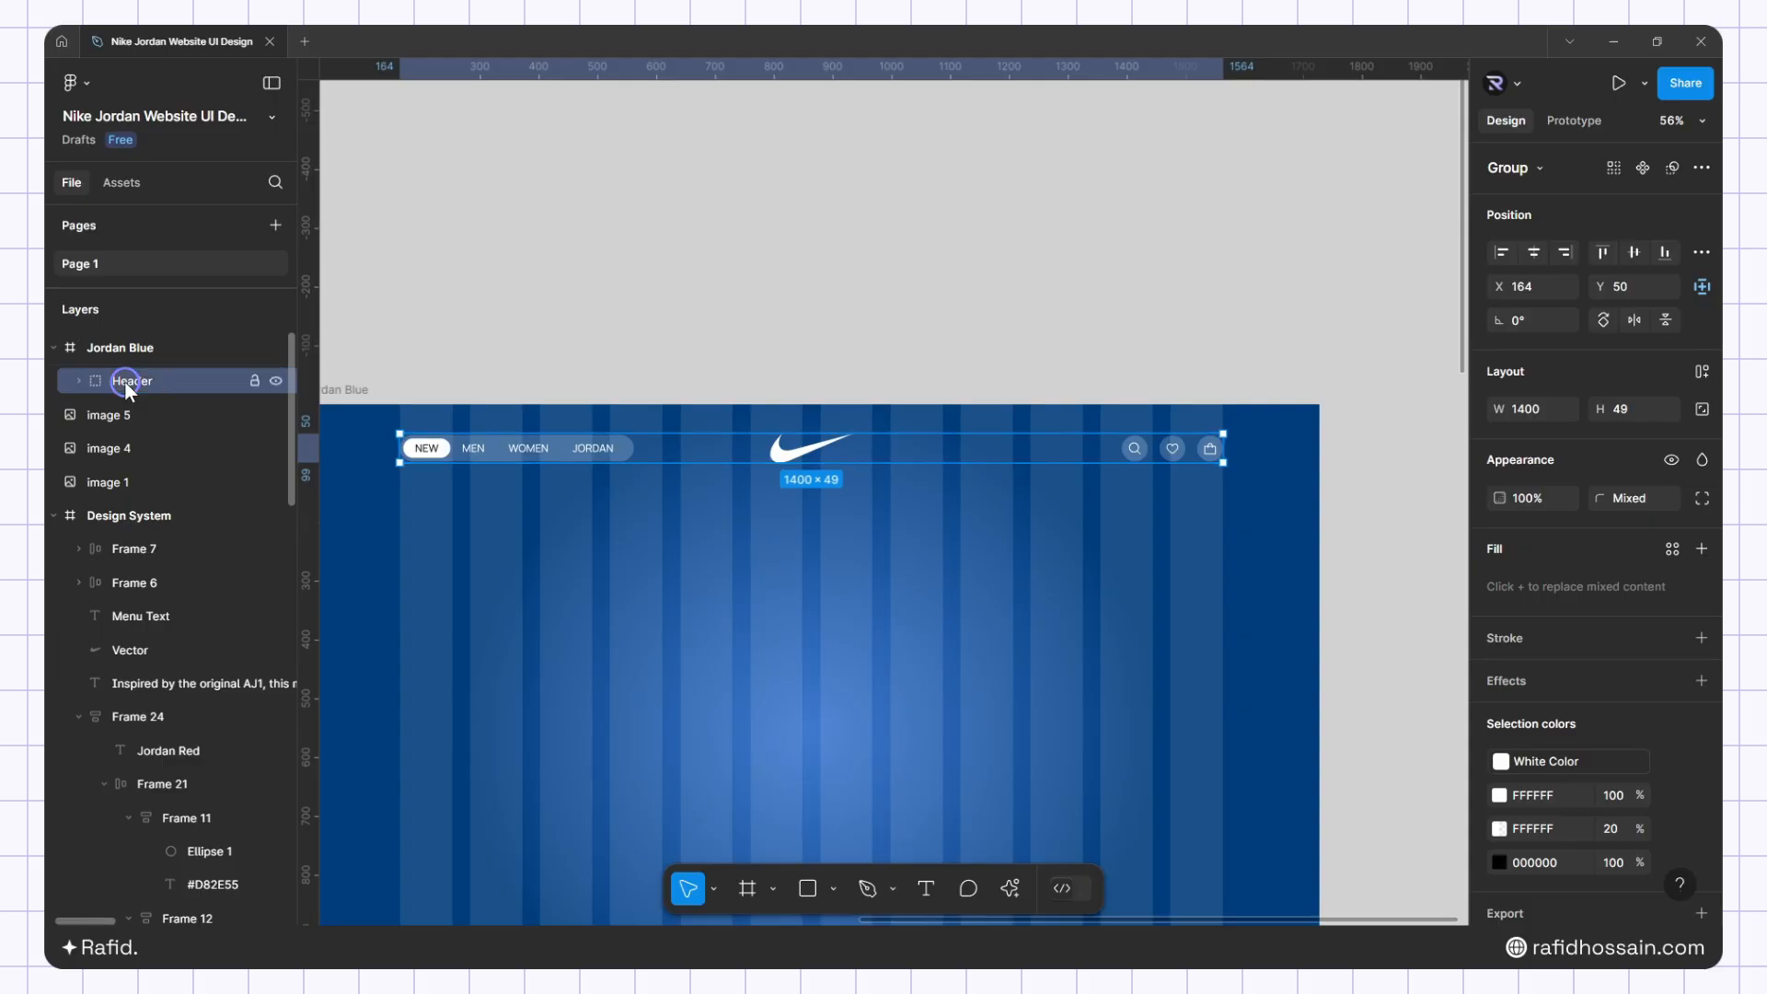
left_click(255, 379)
left_click(1130, 221)
Draw a rectangle about 430 wide in the middle of the Jordan Blue screen and fit it to the full 1117 height
scroll(1130, 221, "down", 3)
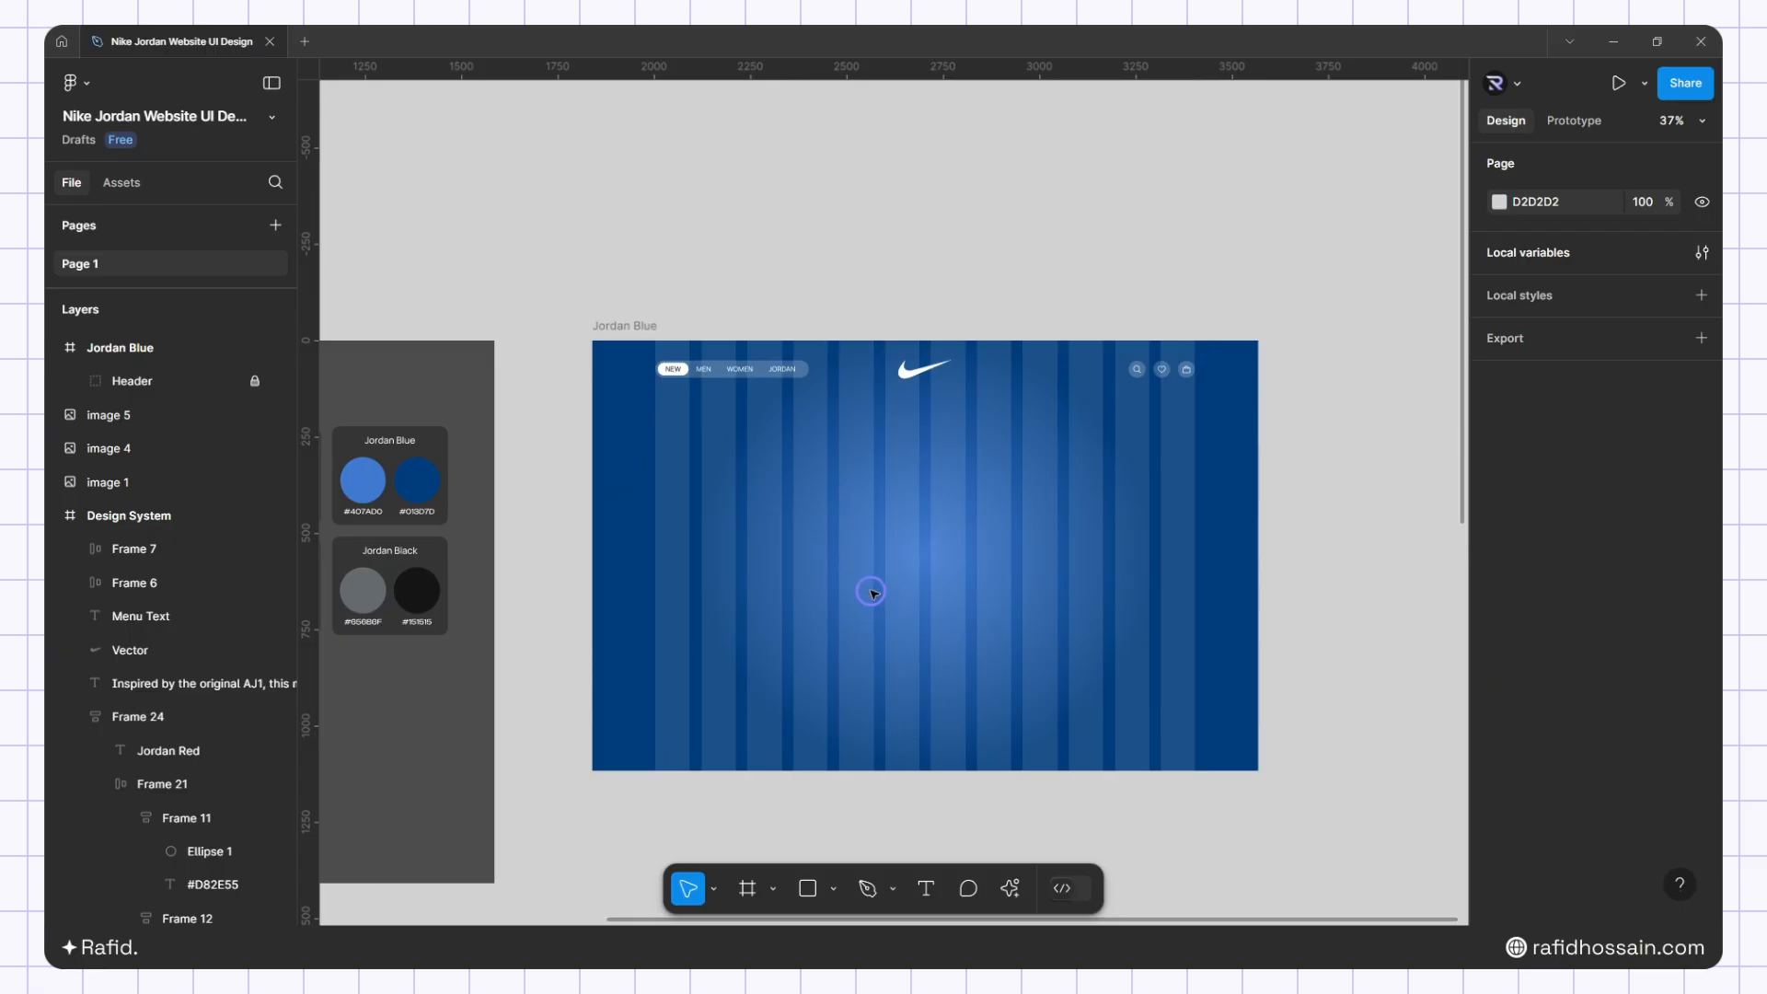
key("r")
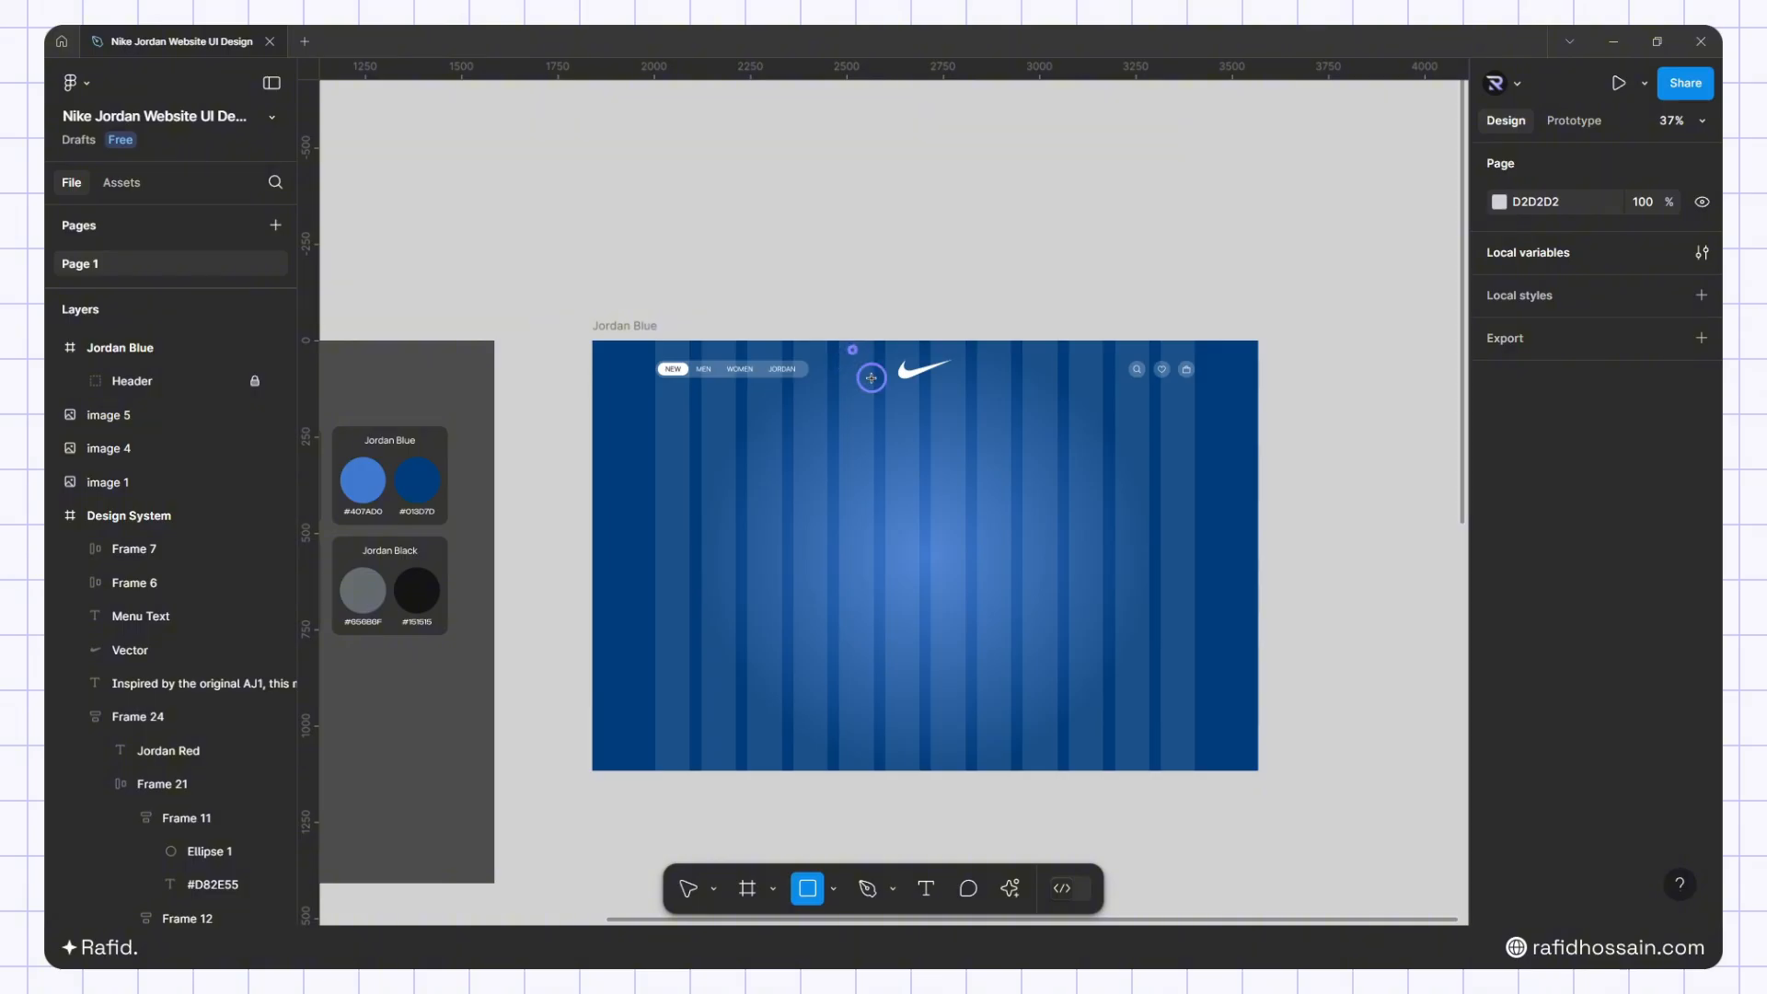
left_click_drag(851, 348, 1019, 762)
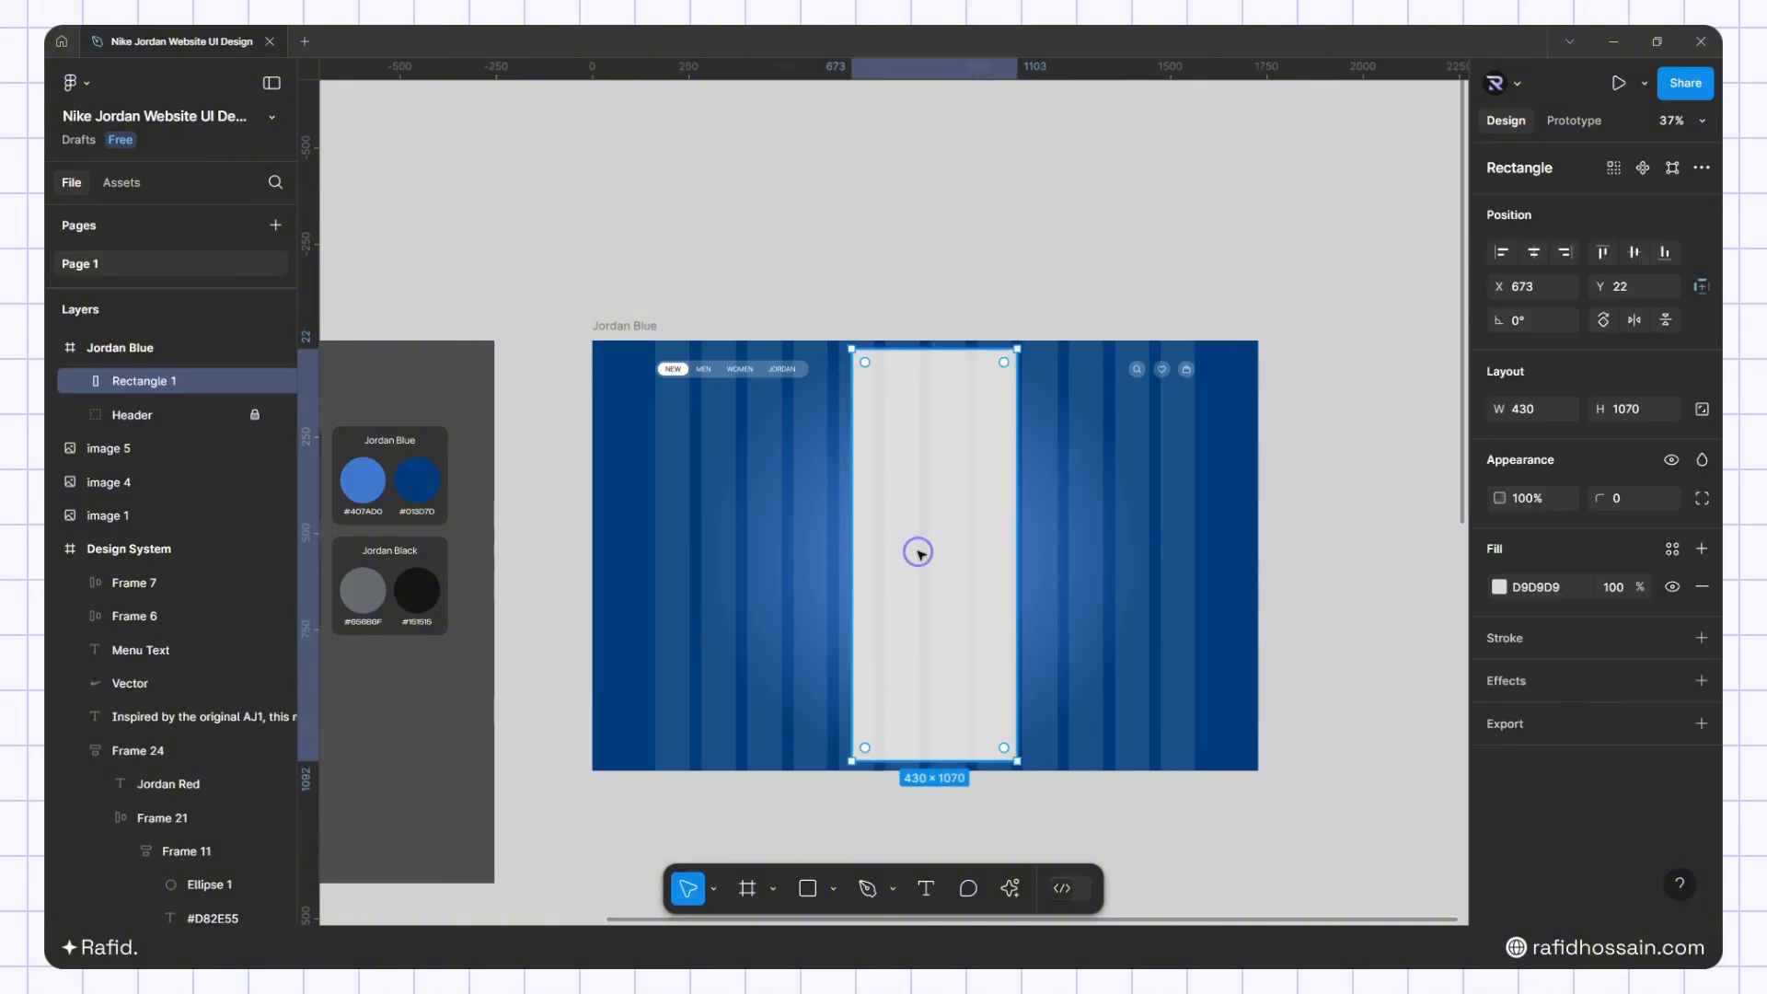
left_click_drag(918, 552, 912, 544)
left_click_drag(941, 755, 940, 770)
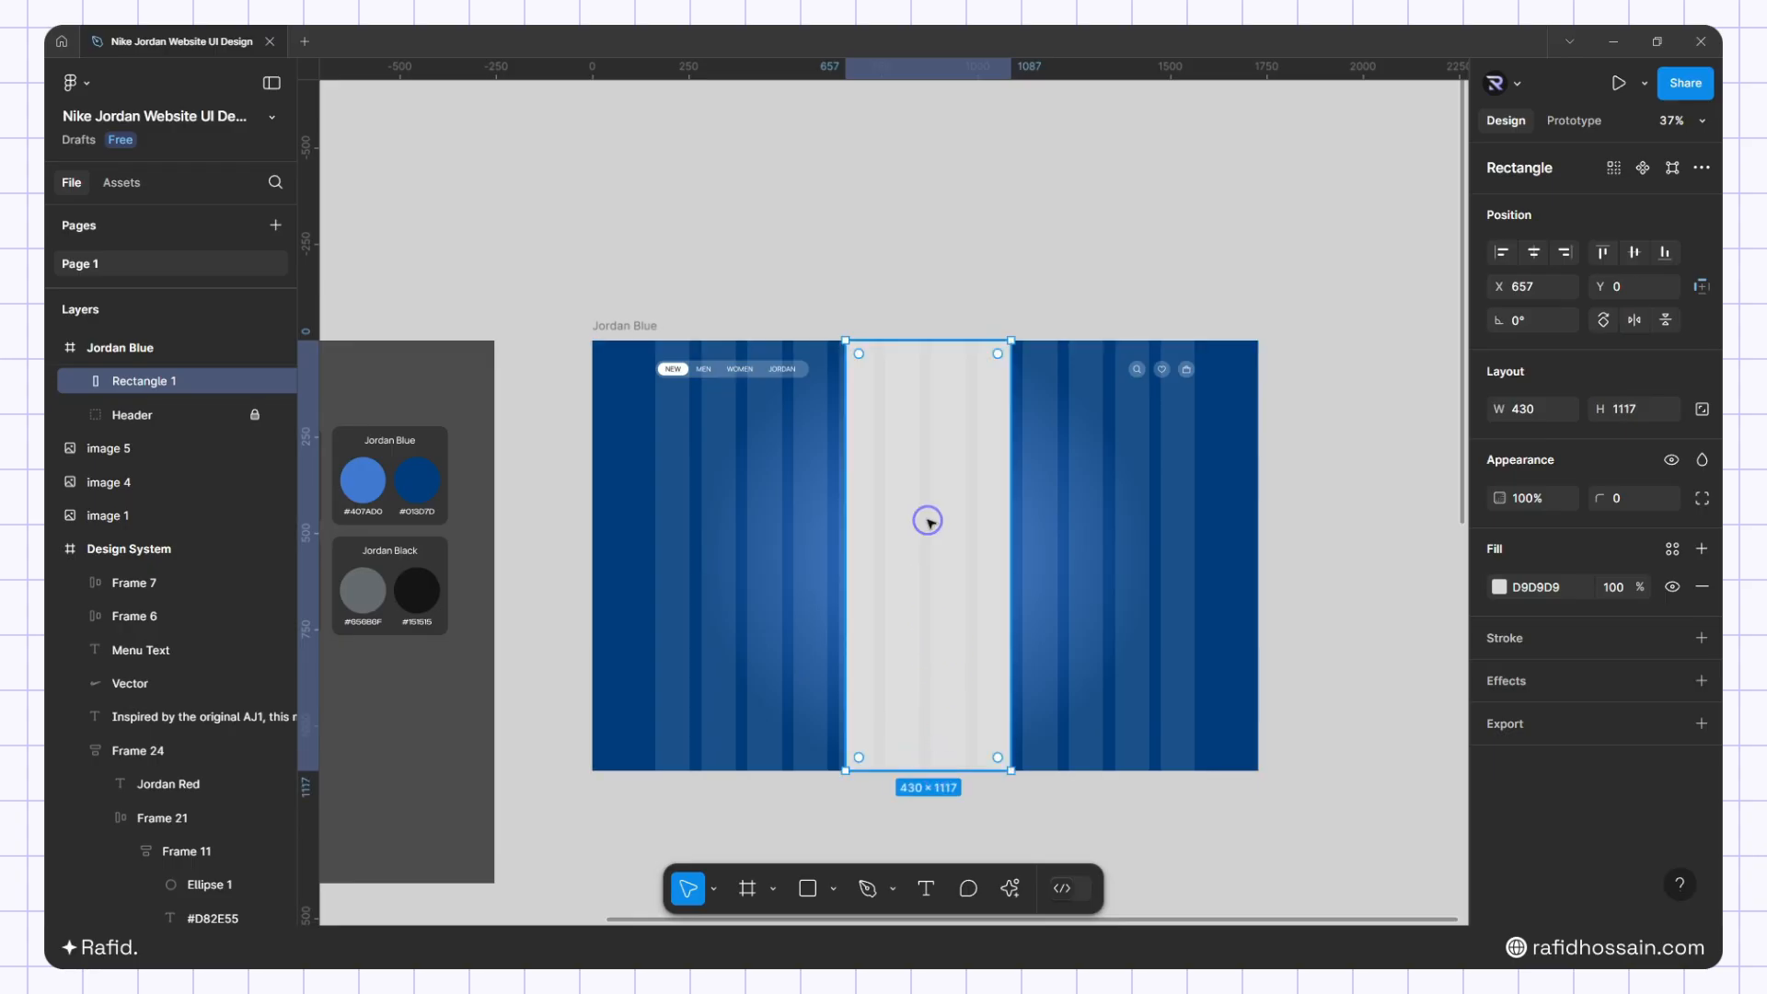
Set the rectangle's width to 640 and center it horizontally in the Jordan Blue frame
left_click(1533, 408)
type("640")
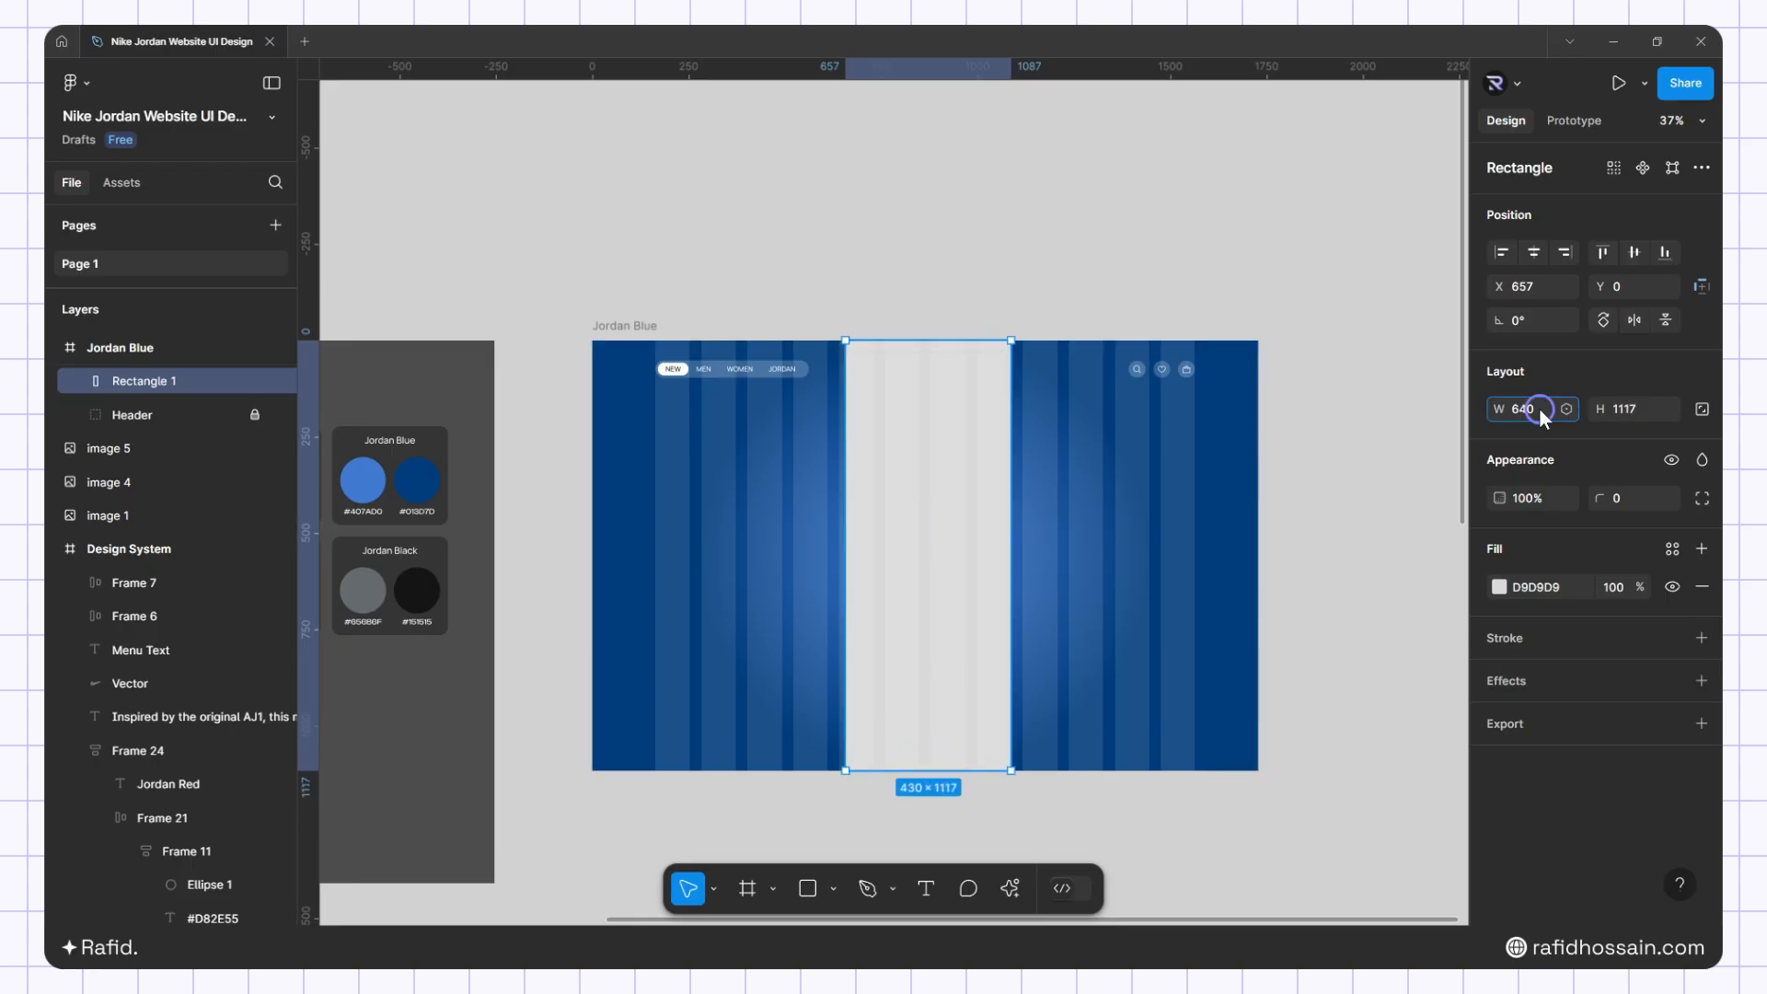
key("Return")
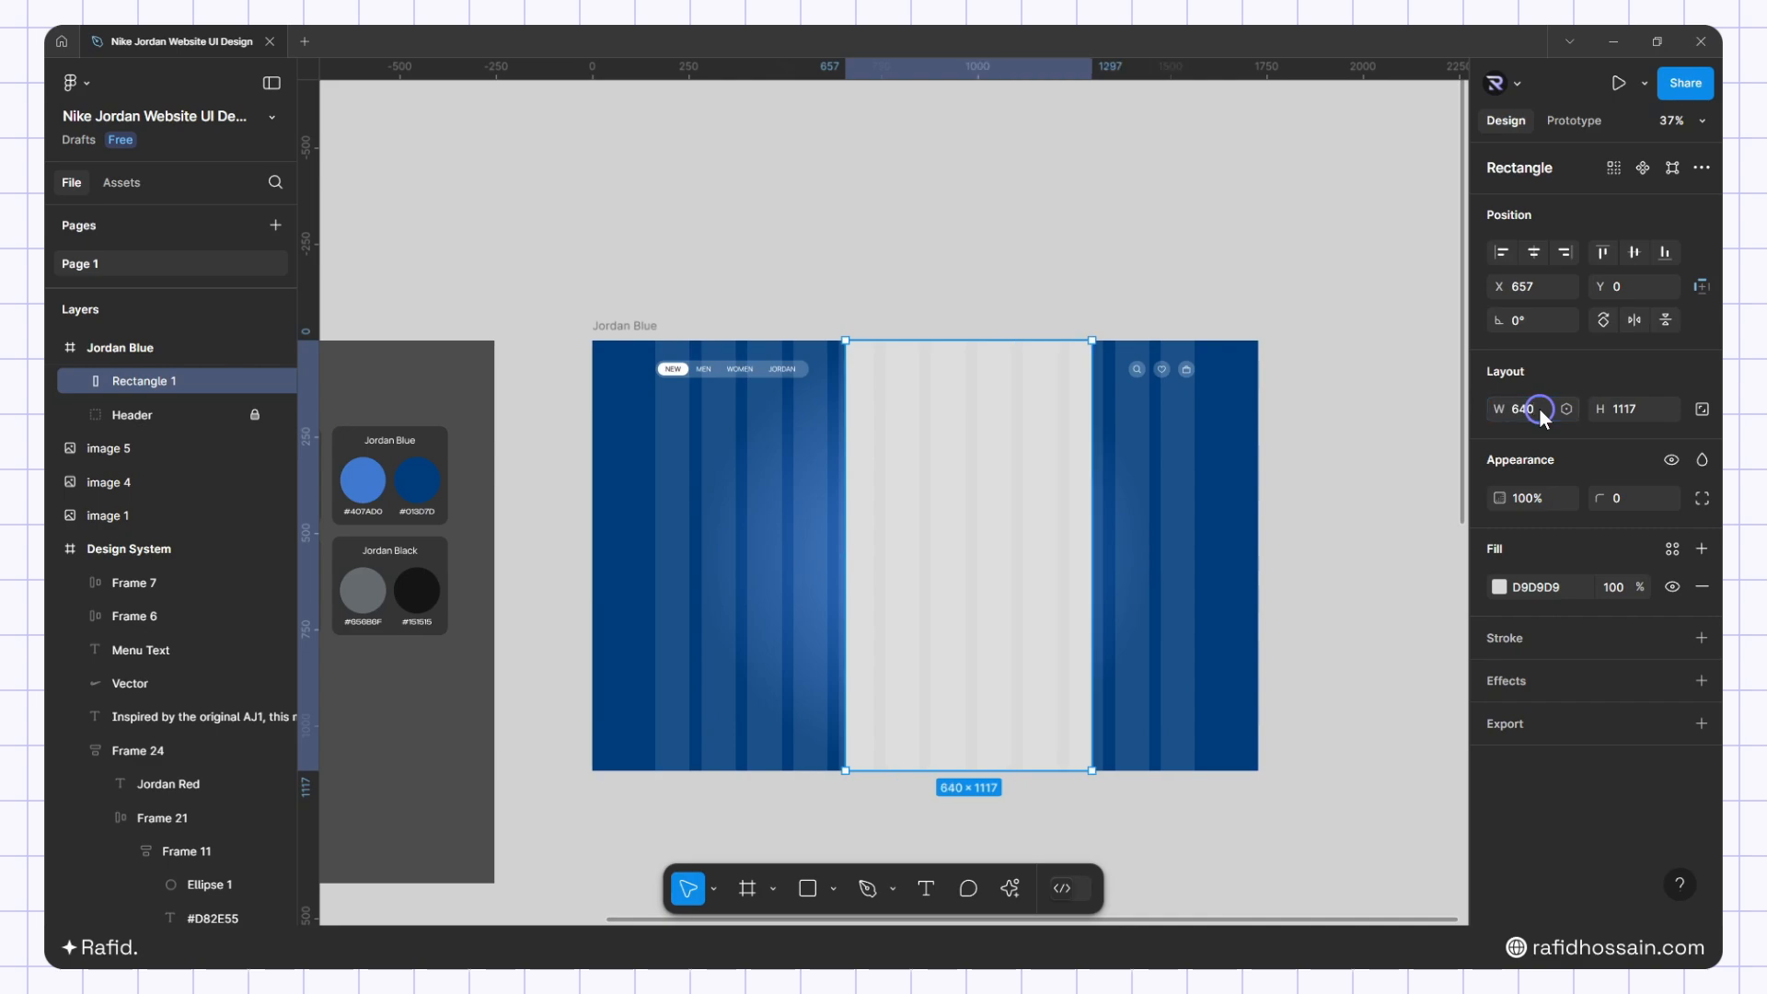
left_click(1533, 252)
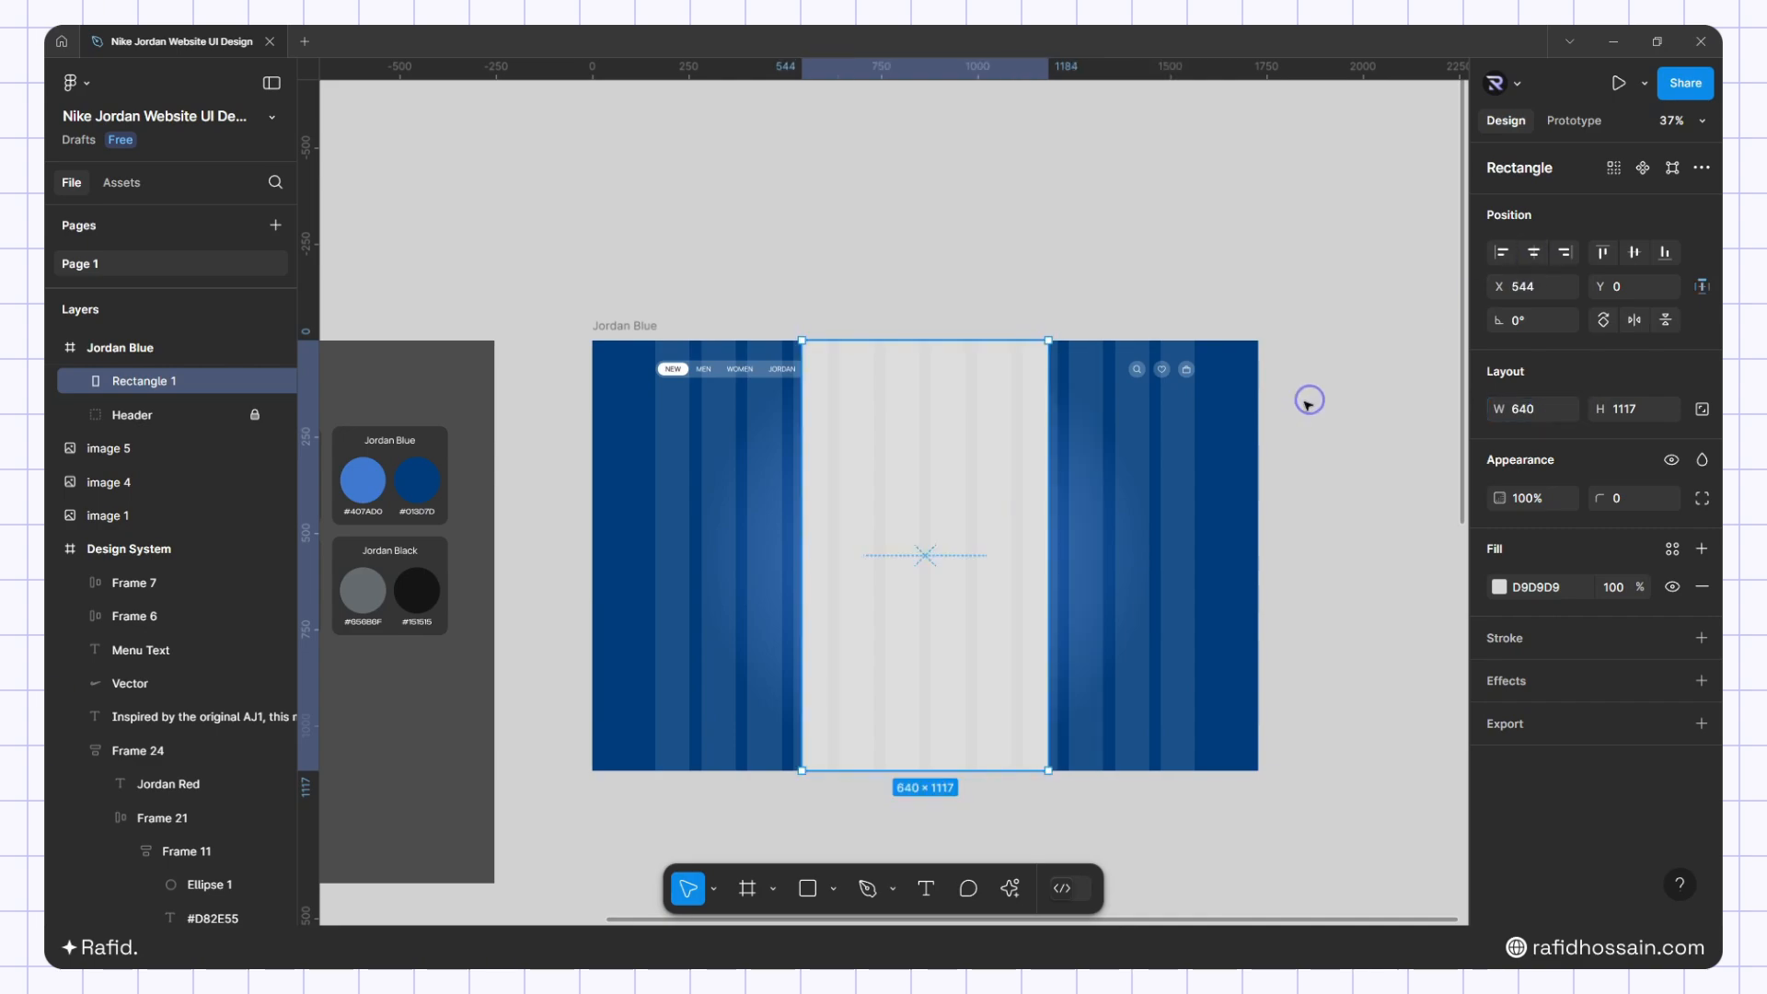
left_click(1077, 276)
scroll(1063, 275, "down", 2)
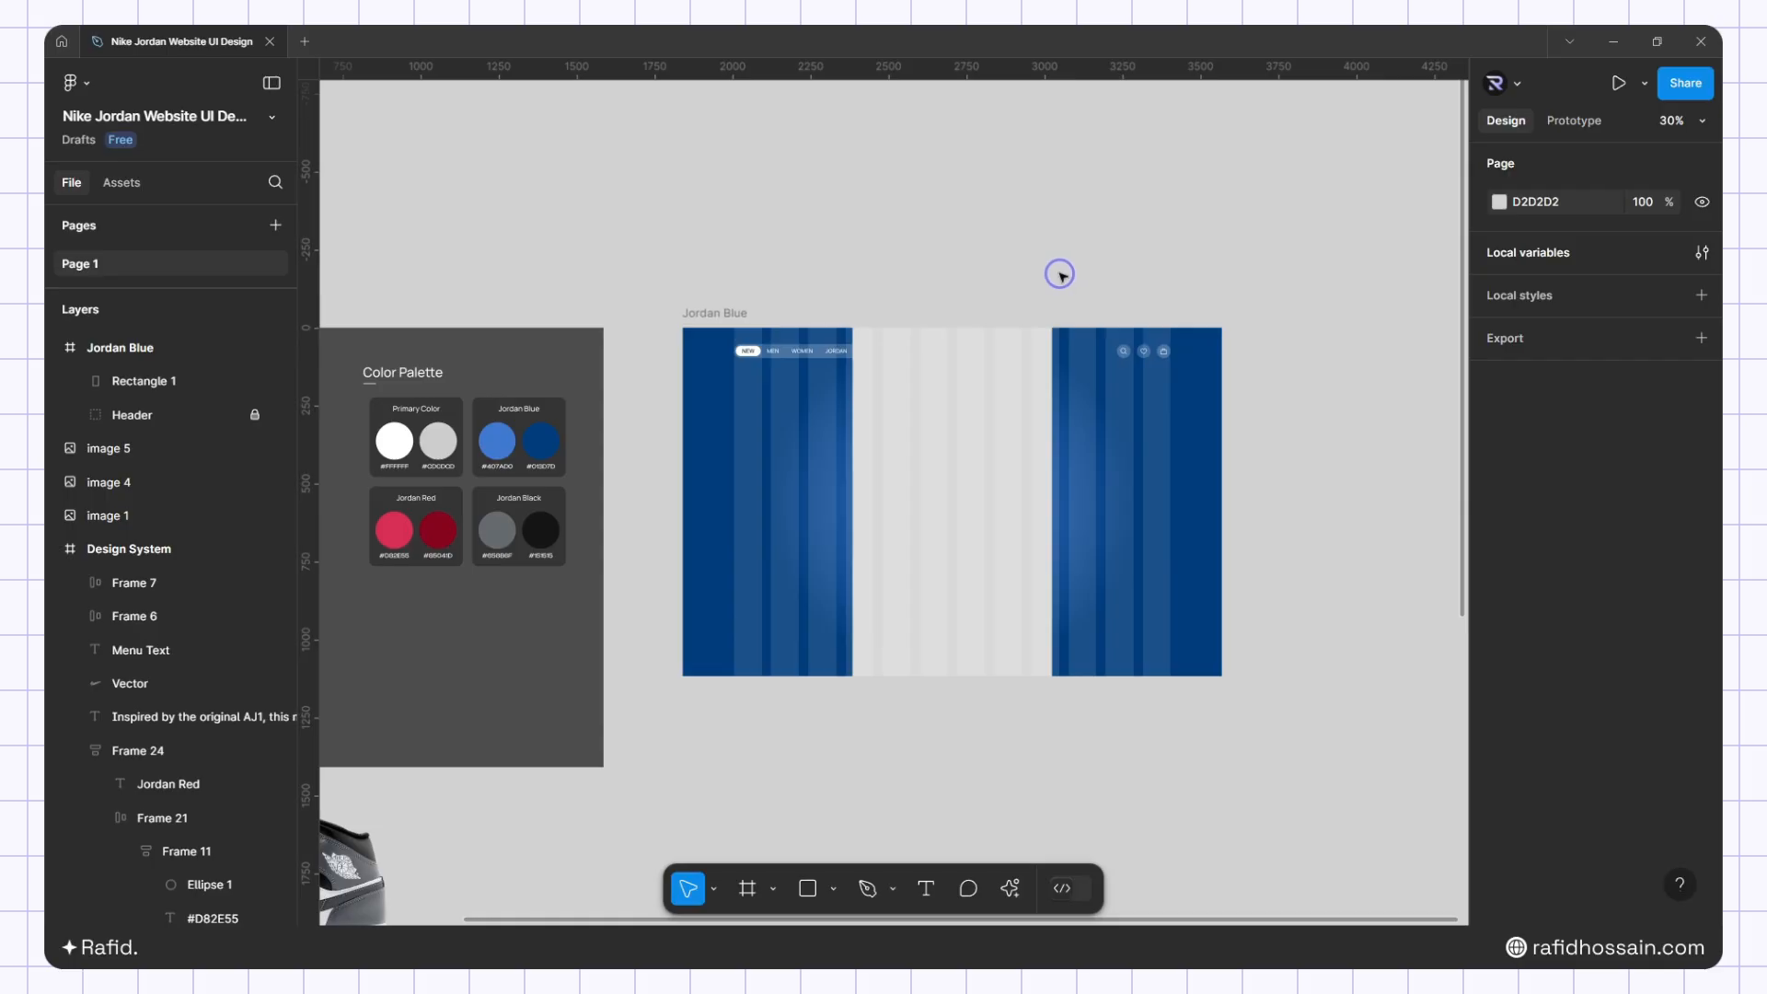
Draw a circle about 1651 in diameter overlapping the right part of the Jordan Blue frame and lock its aspect ratio
key("o")
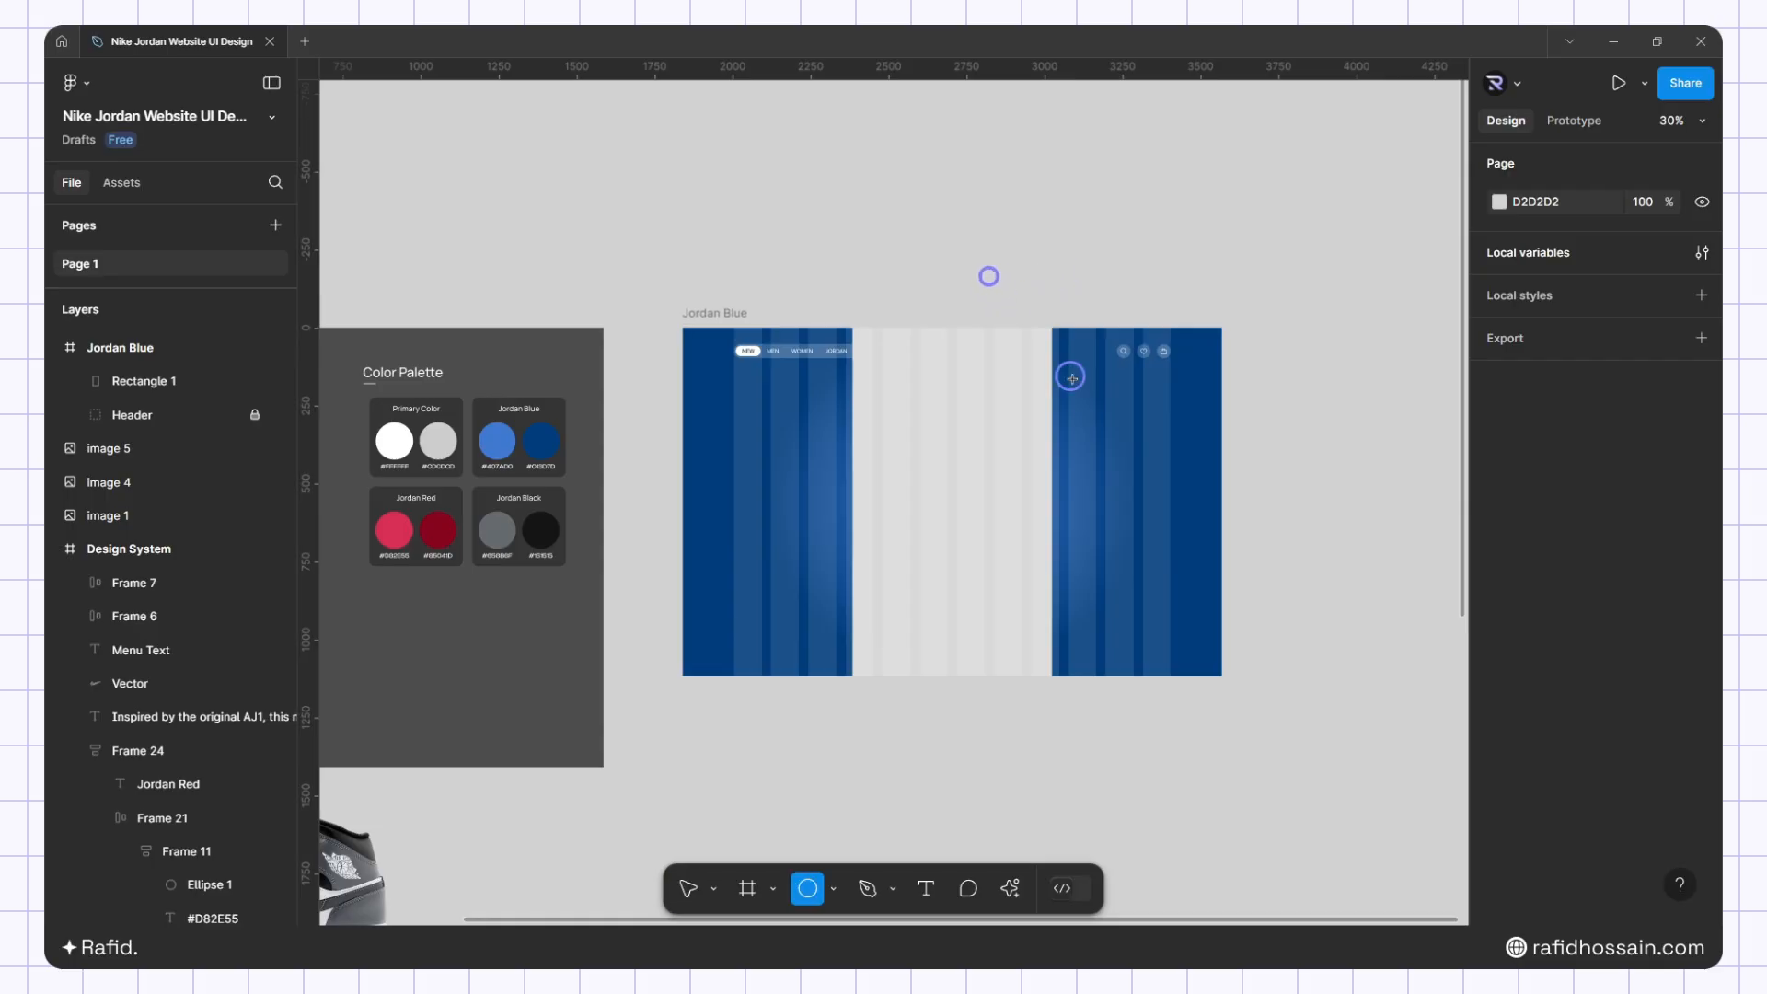
left_click_drag(988, 274, 1298, 802)
left_click(1528, 410)
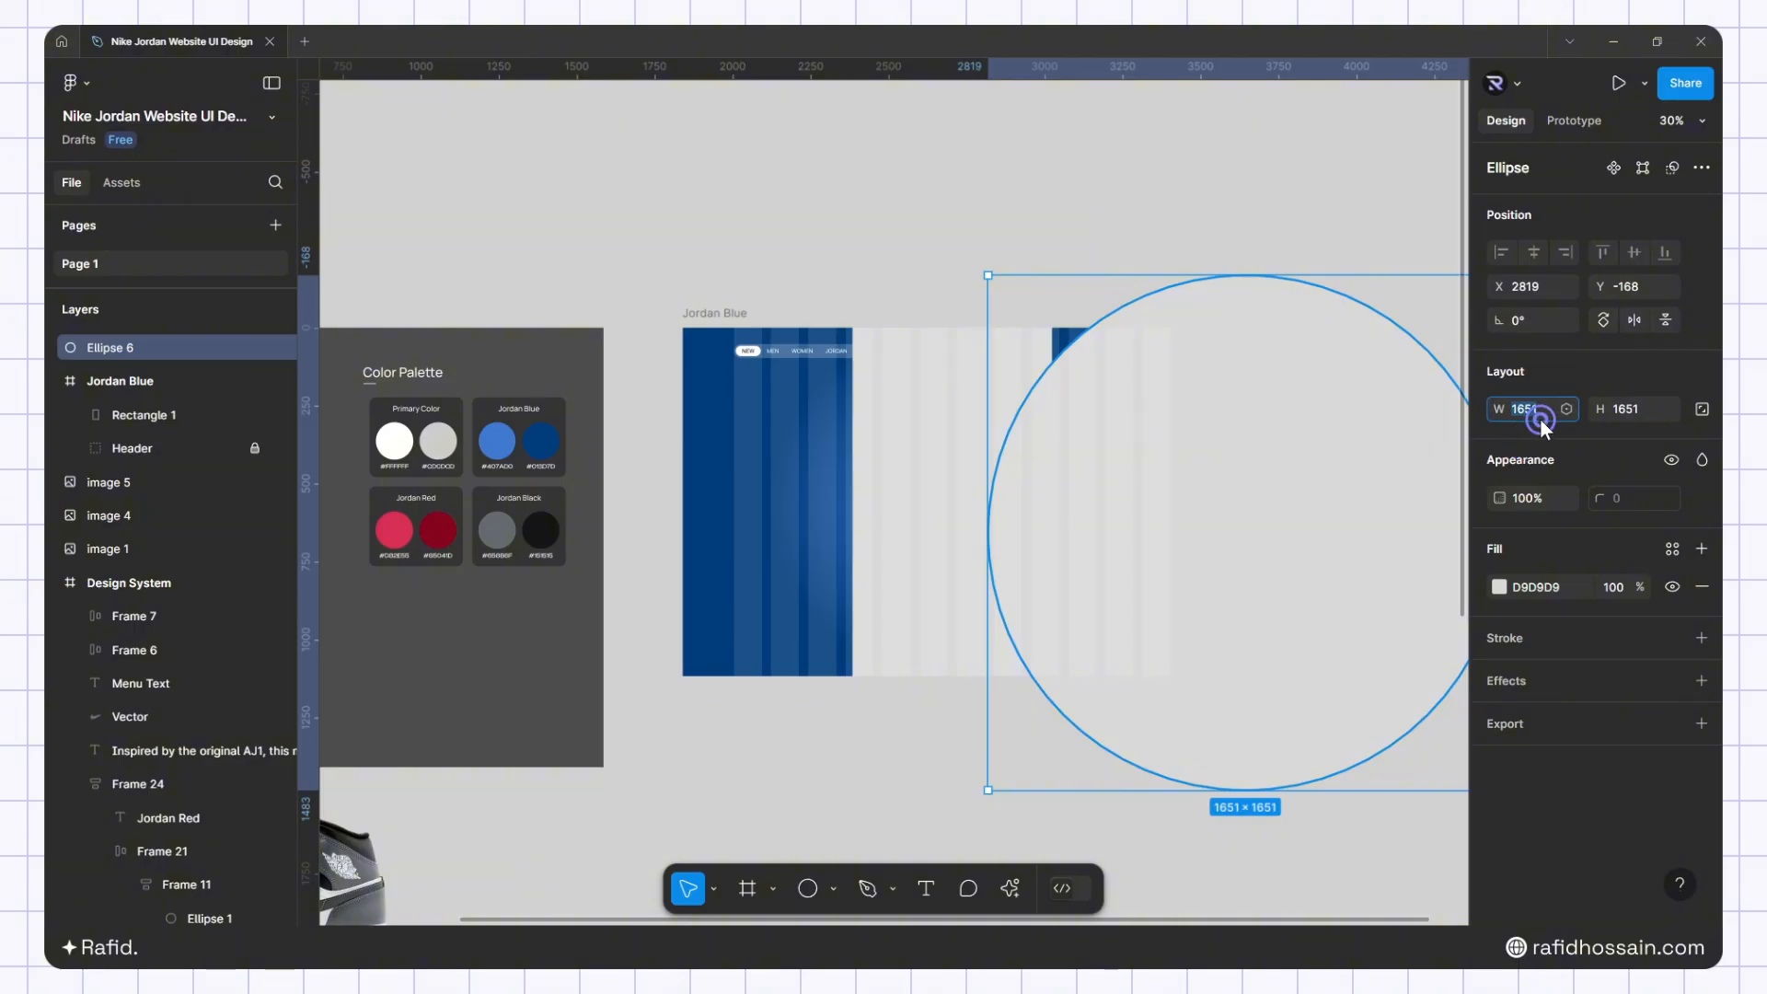
left_click(1696, 412)
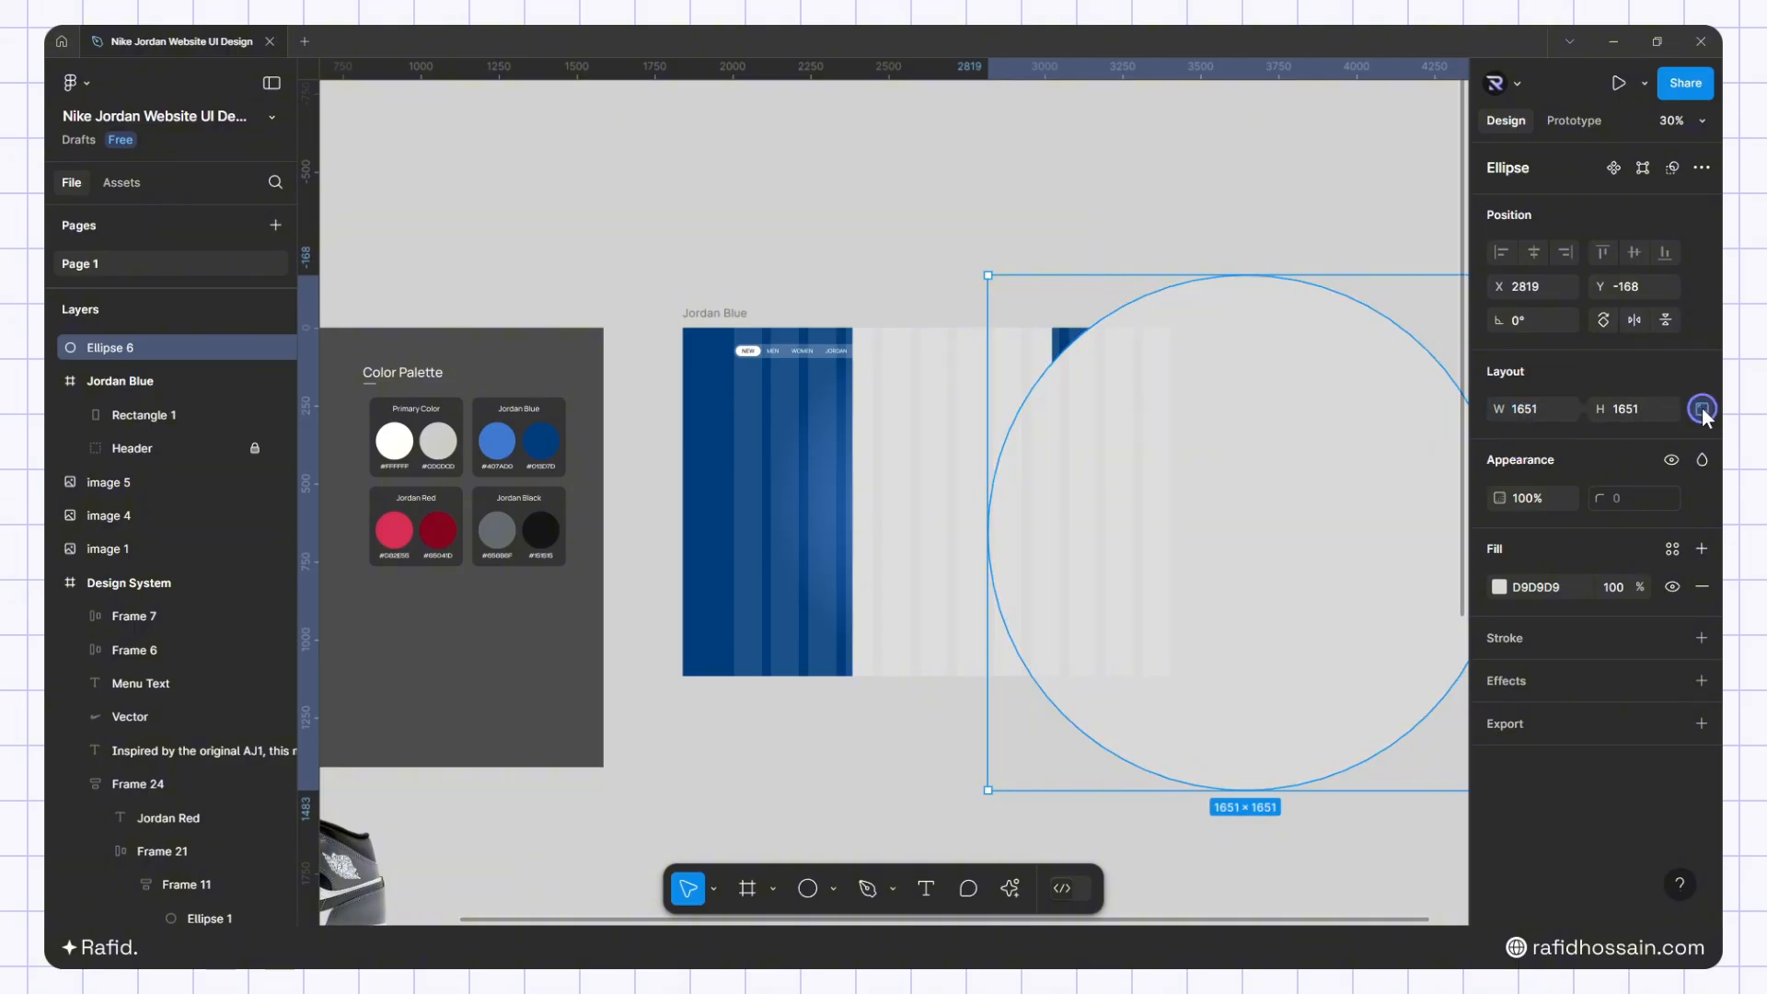
Set the circle's size to 2000 by 2000 and move it into the Jordan Blue frame at about X 849, Y -266
left_click(1525, 419)
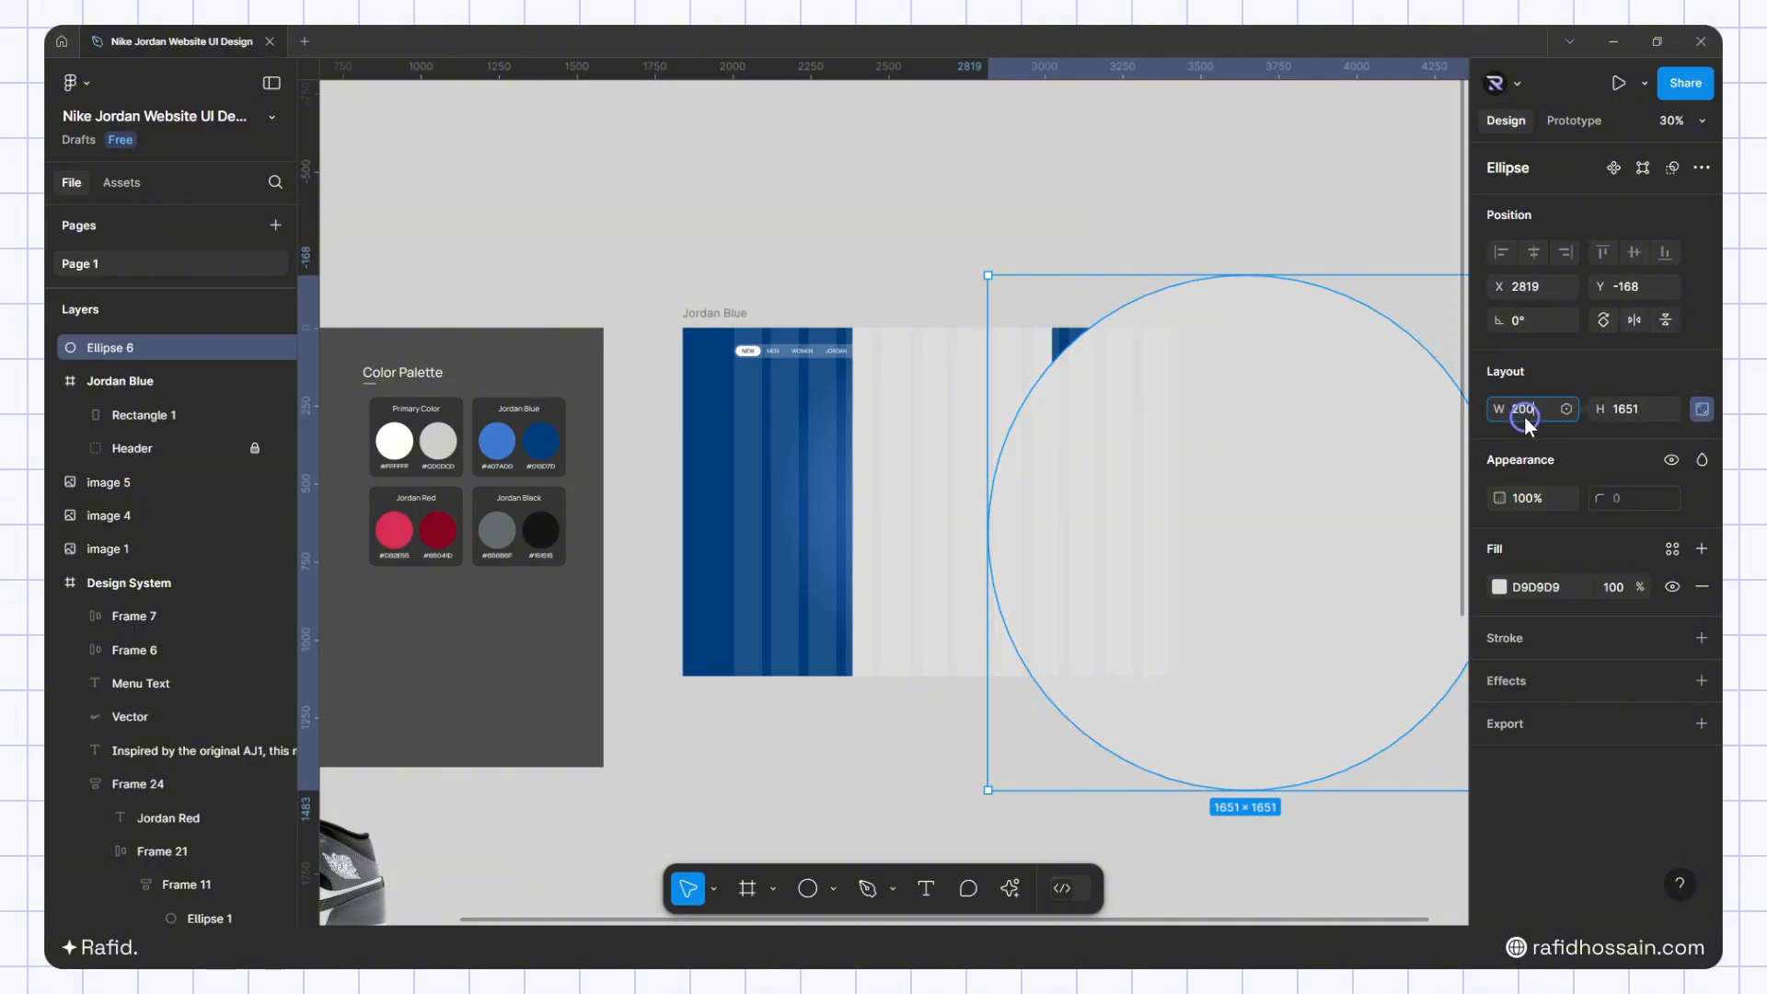
key("Return")
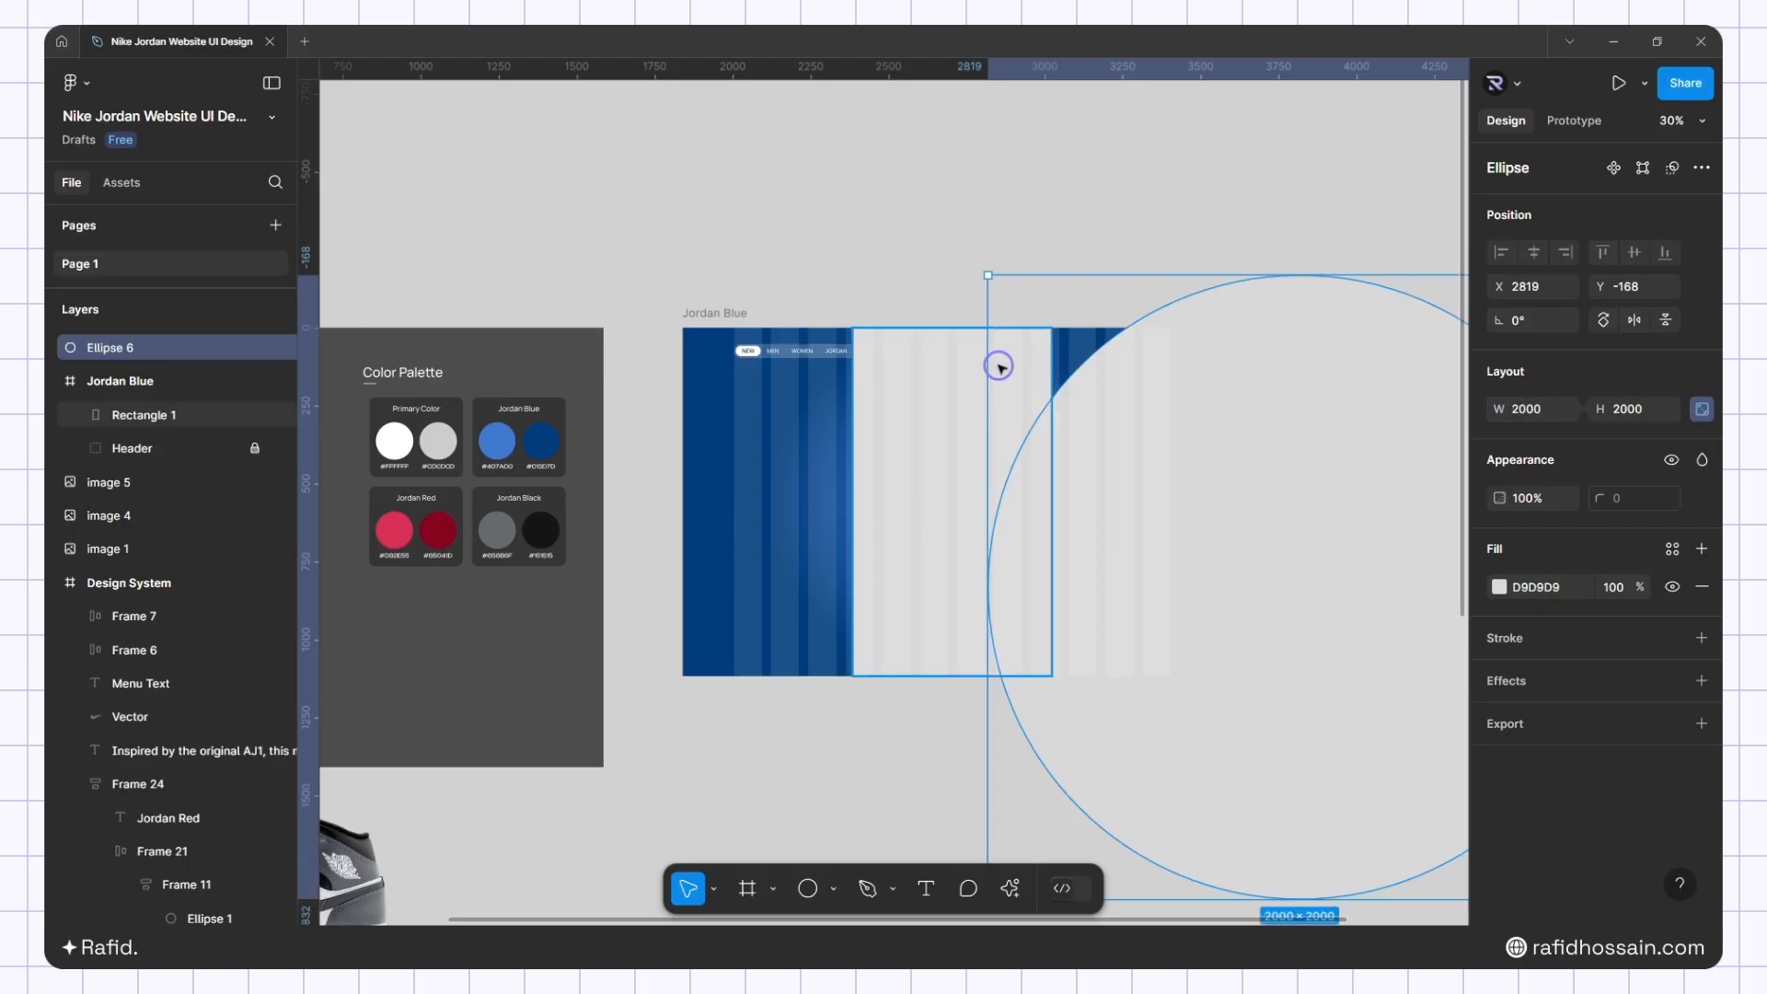
scroll(1002, 383, "down", 3)
mouse_move(1179, 454)
left_mouse_down()
mouse_move(1124, 438)
mouse_move(1152, 435)
left_mouse_up()
Change the circle's fill to dark grey 3C3C3C at 60% opacity
left_click(1499, 591)
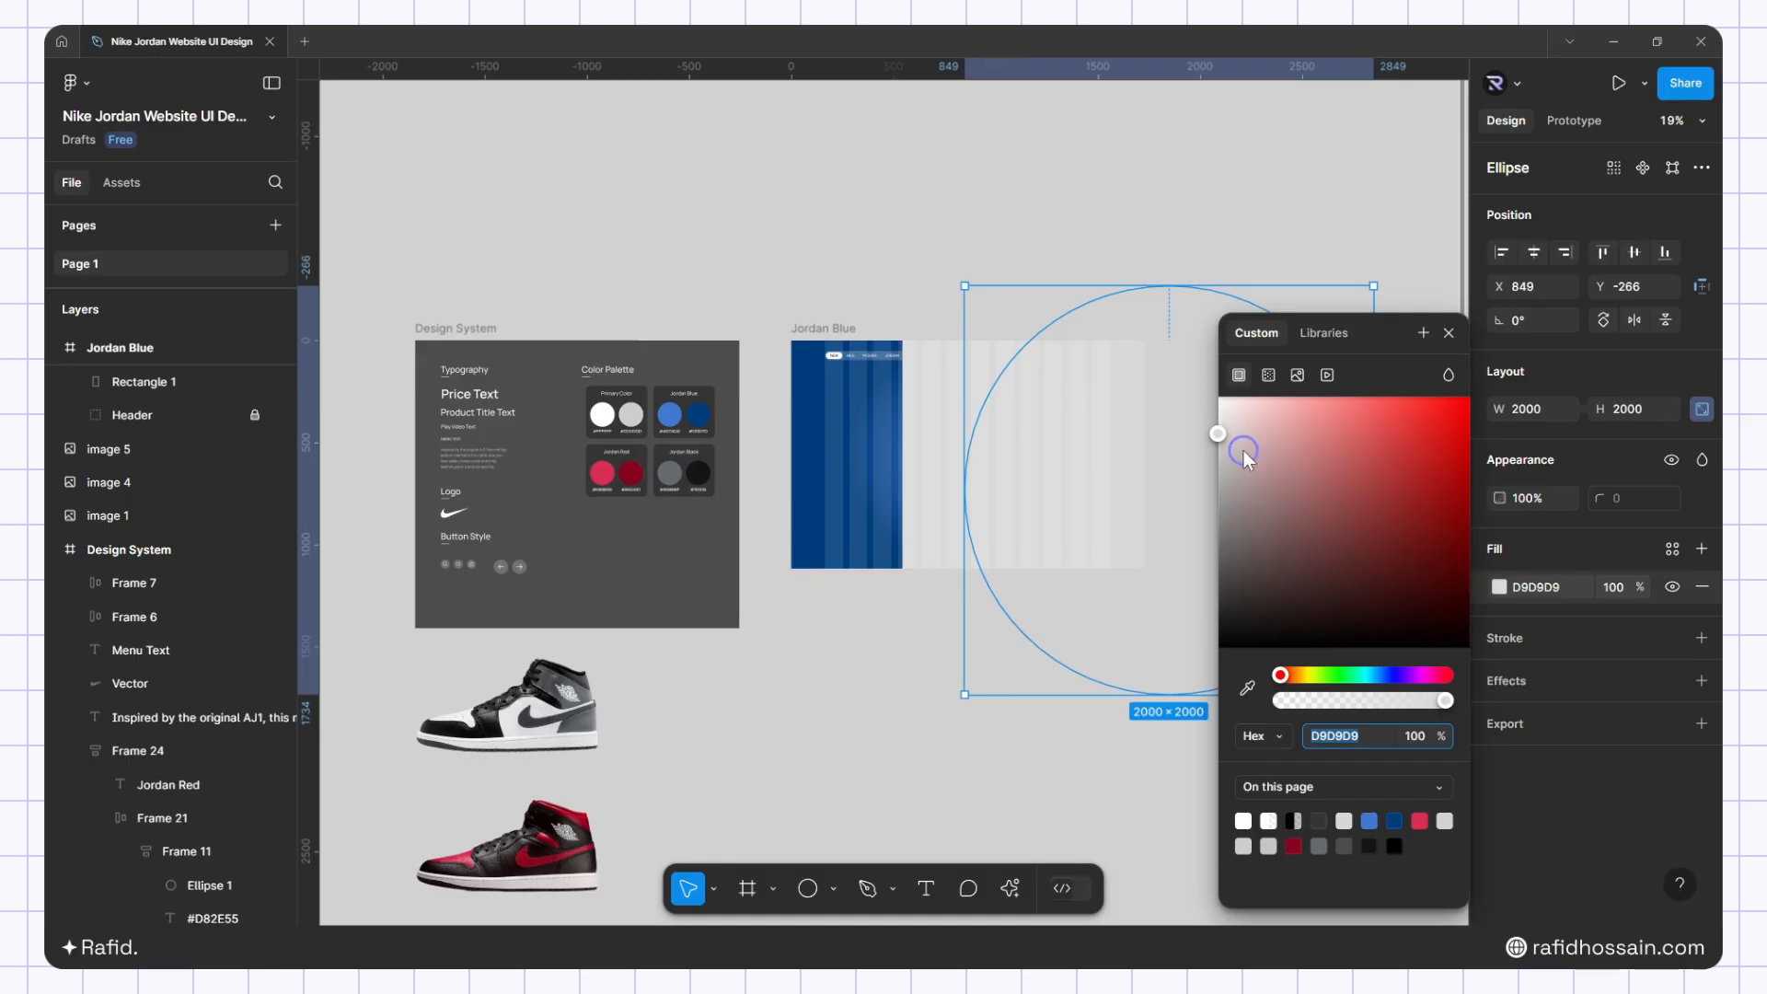
left_click_drag(1242, 600, 1208, 599)
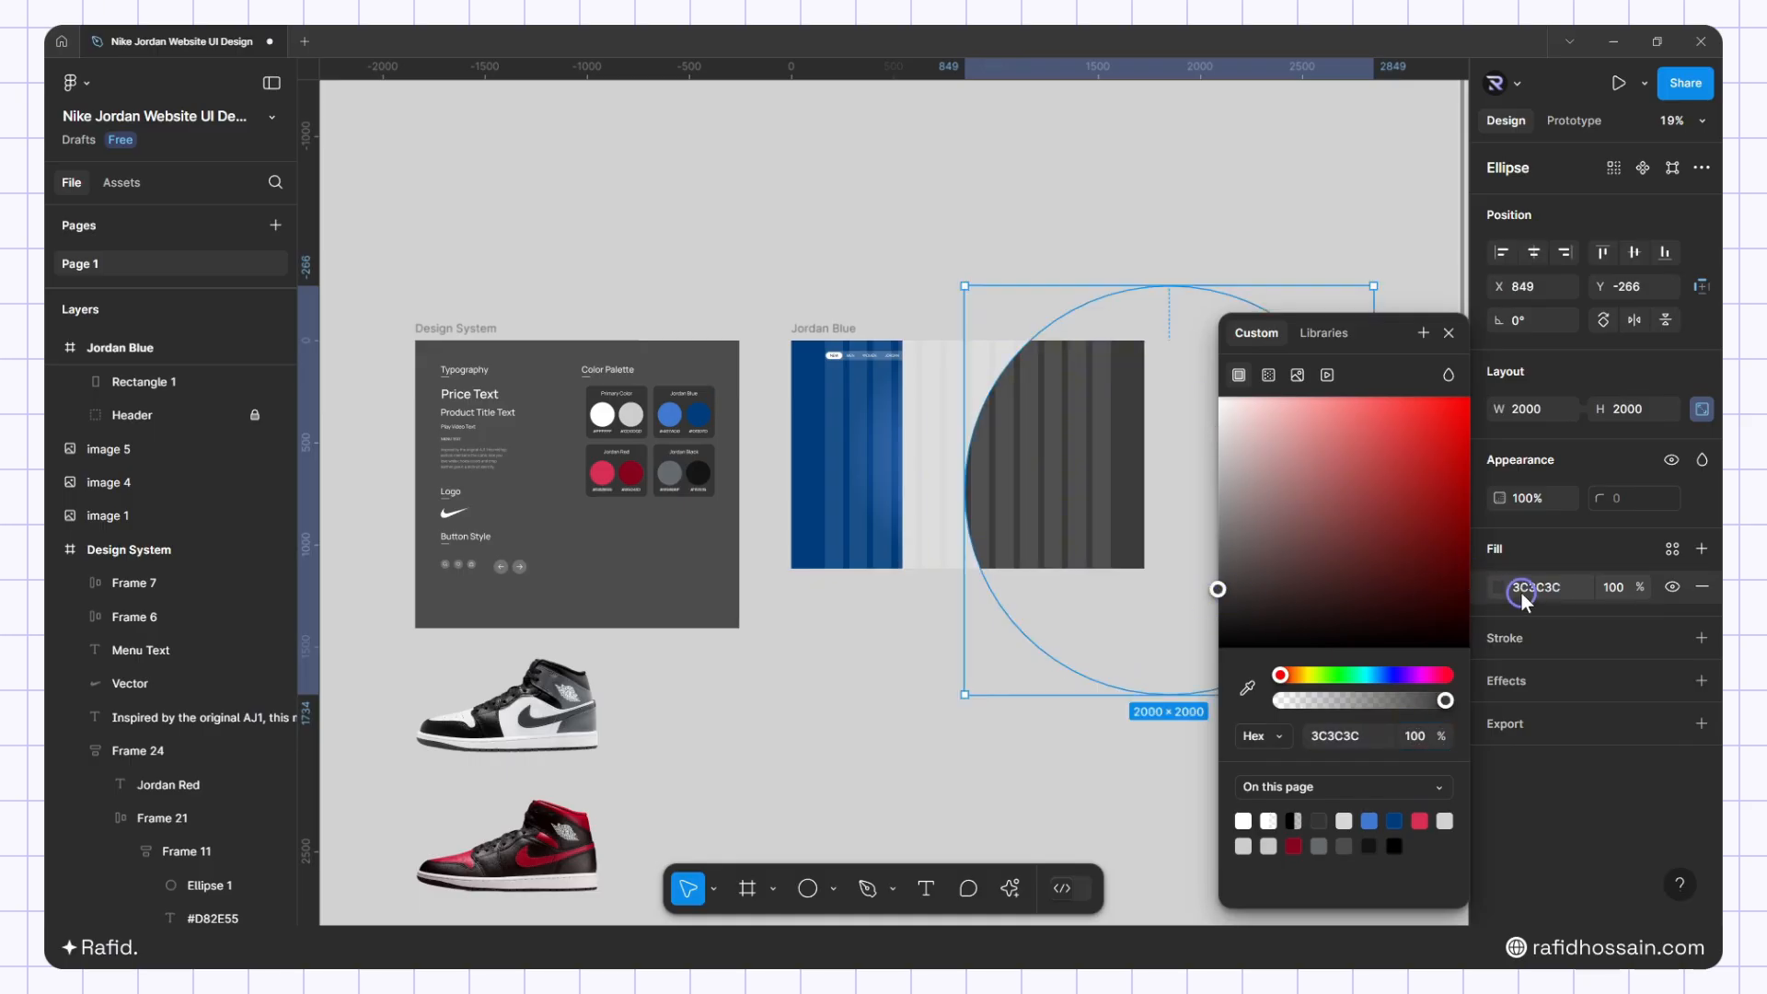
left_click(1612, 588)
key("shift+Down")
key("shift+Down")
key("shift+Down")
key("shift+Down")
key("shift+Down")
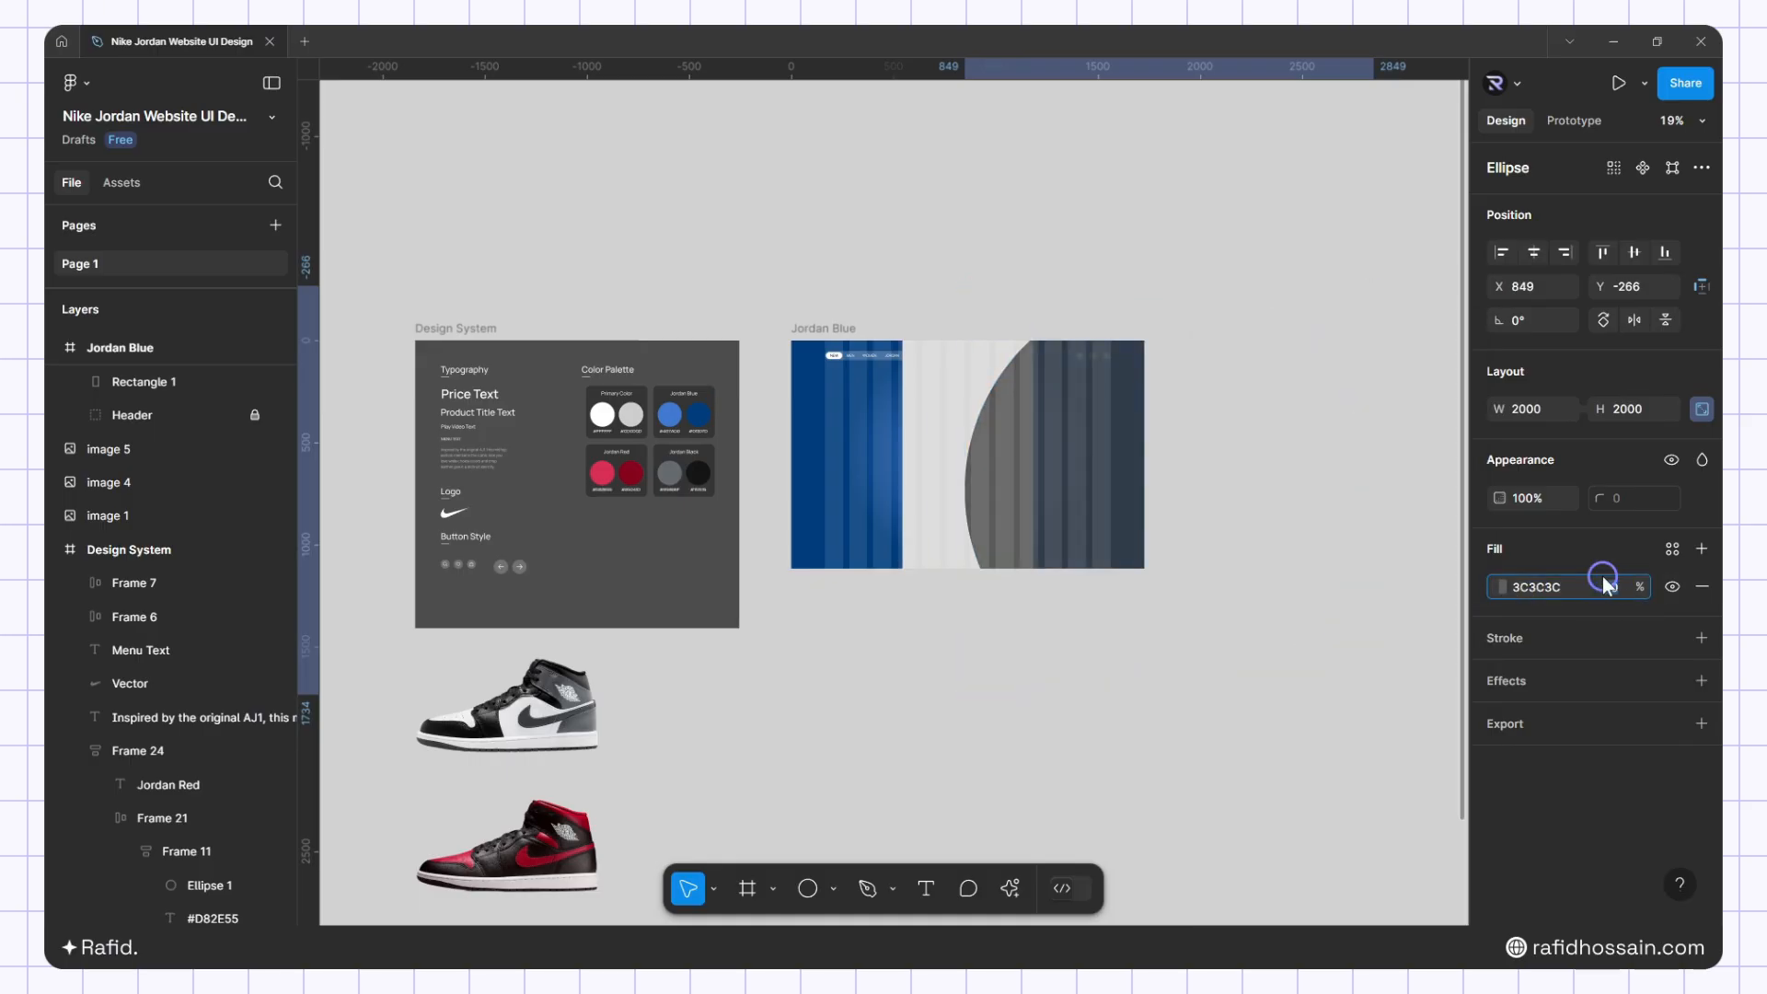
left_click(1141, 737)
Center the circle vertically in the Jordan Blue frame
scroll(1056, 413, "up", 3)
left_click(1056, 568)
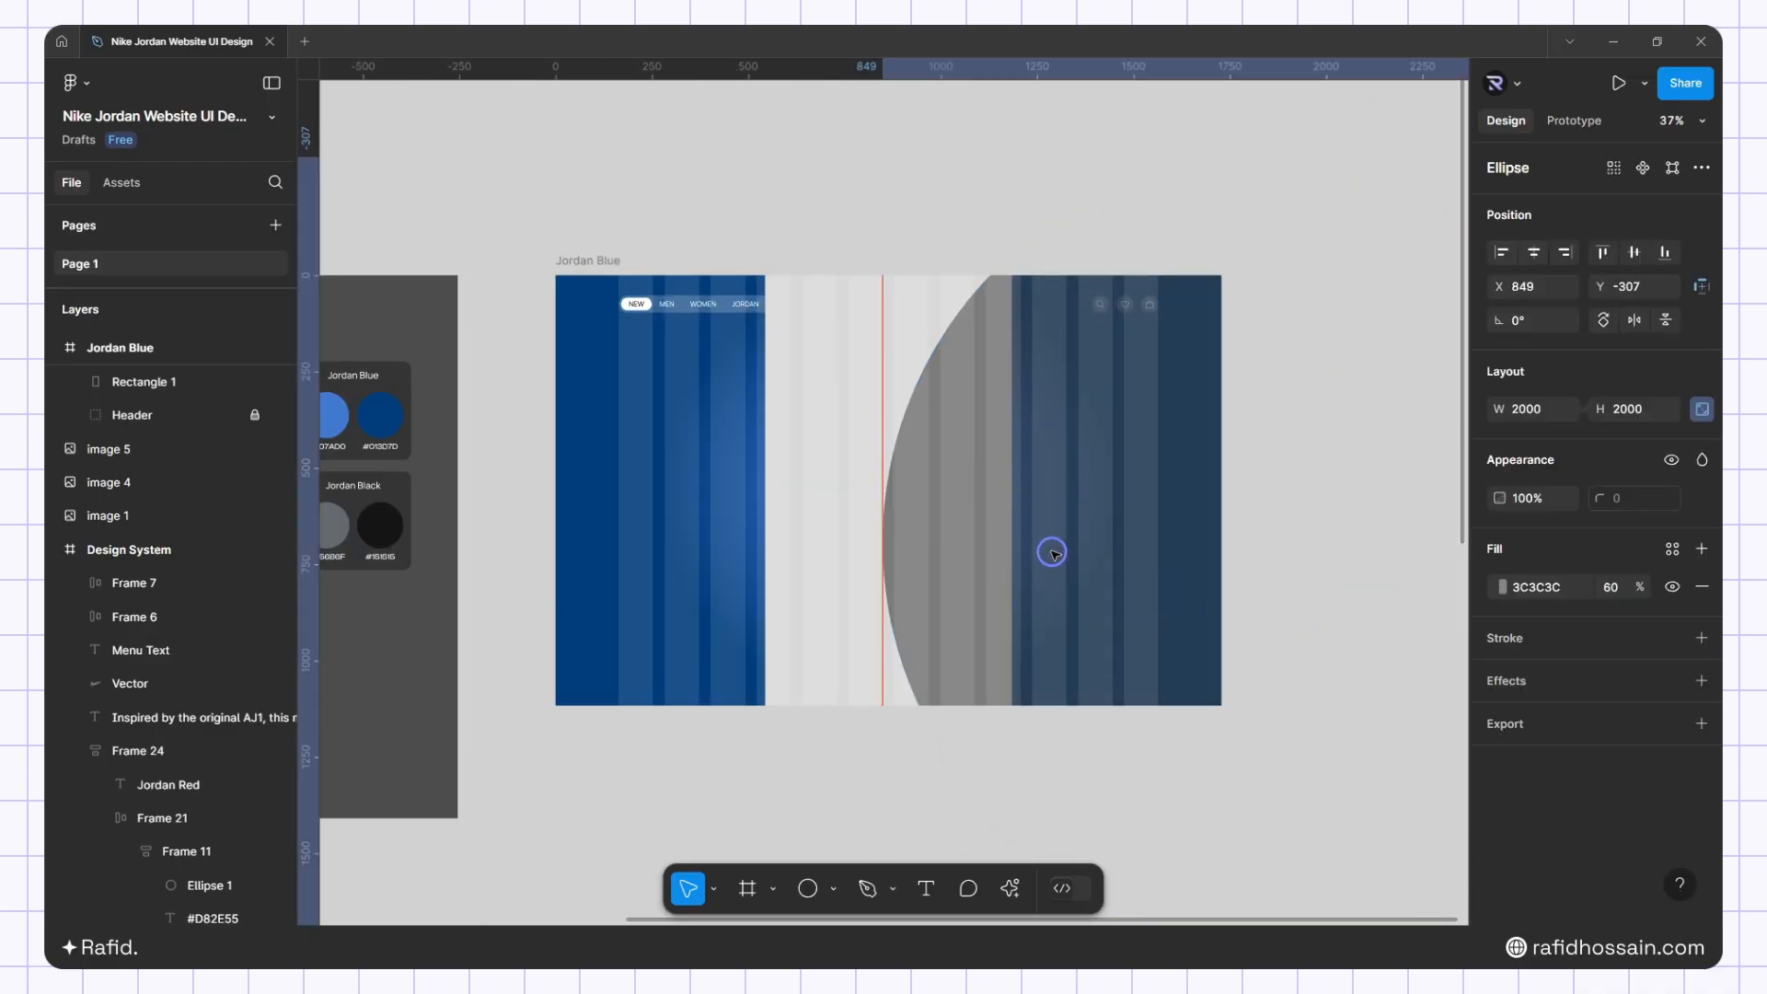
left_click(1634, 252)
scroll(1076, 485, "up", 2)
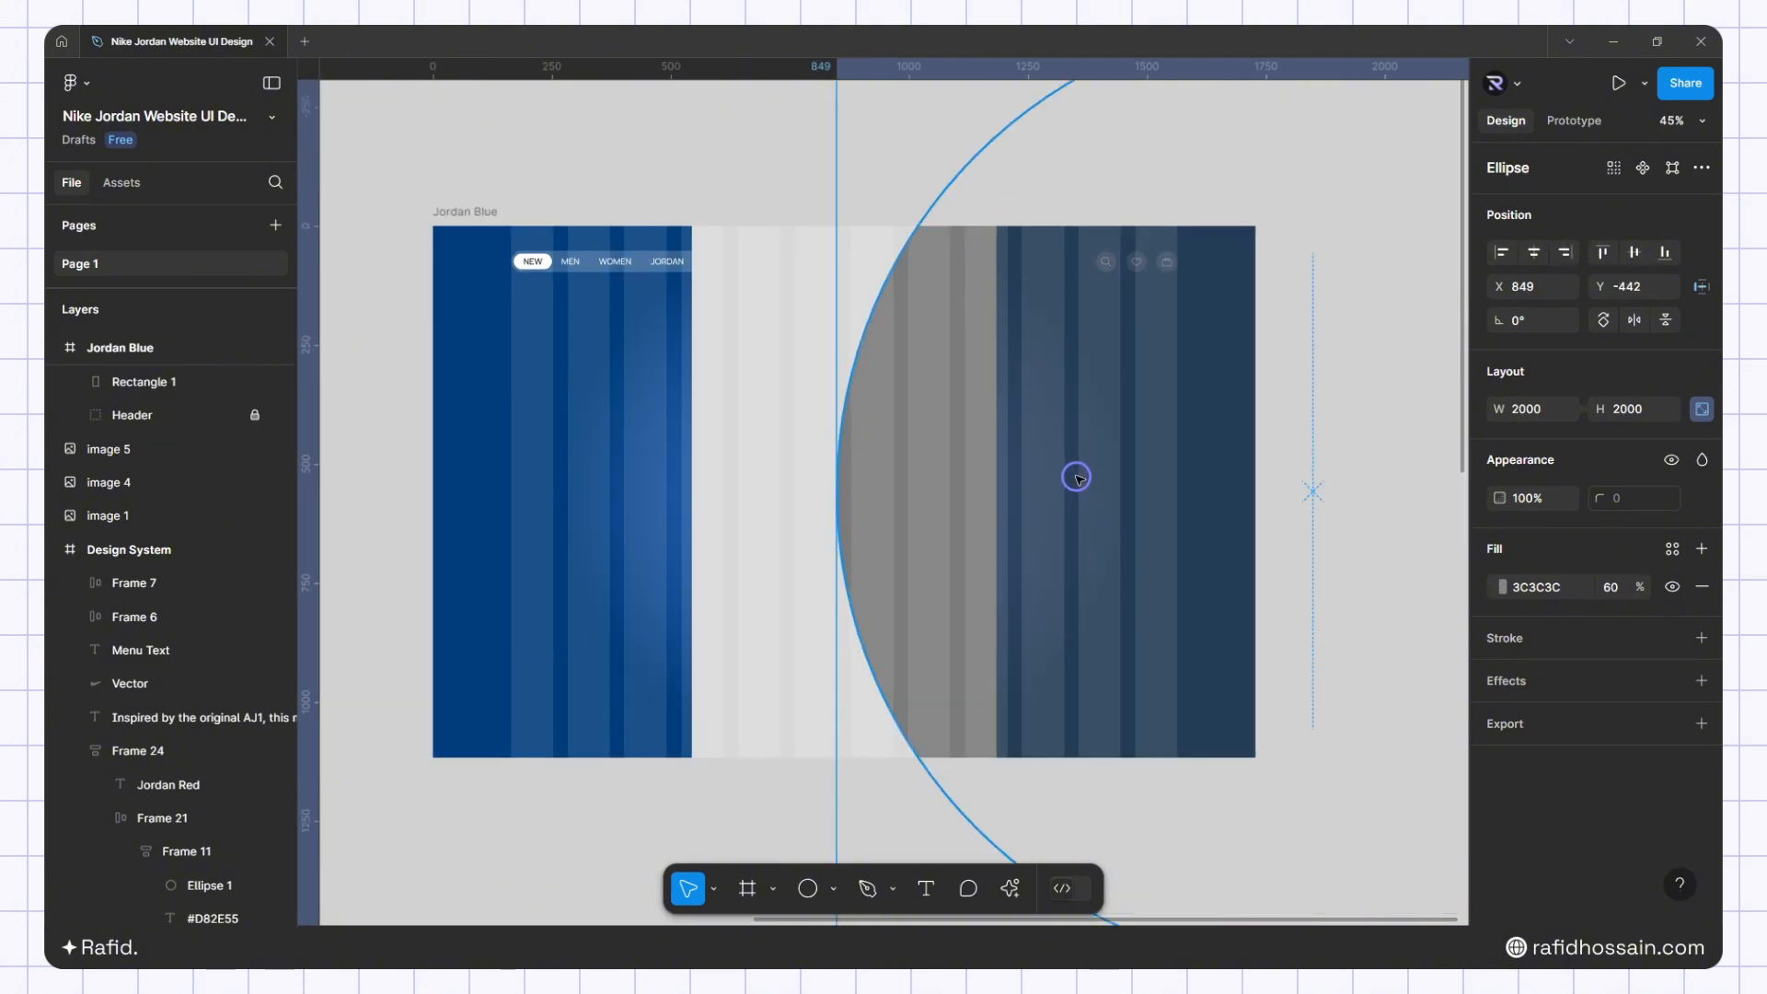
Nudge the circle right in large increments to X 1009, close to the rectangle's right corners
key("shift+Right")
key("shift+Right")
key("shift+Right")
key("shift+Right")
key("shift+Right")
key("shift+Right")
key("shift+Right")
key("shift+Right")
key("shift+Right")
key("shift+Right")
key("shift+Right")
key("shift+Right")
key("shift+Right")
key("shift+Right")
key("shift+Right")
key("shift+Right")
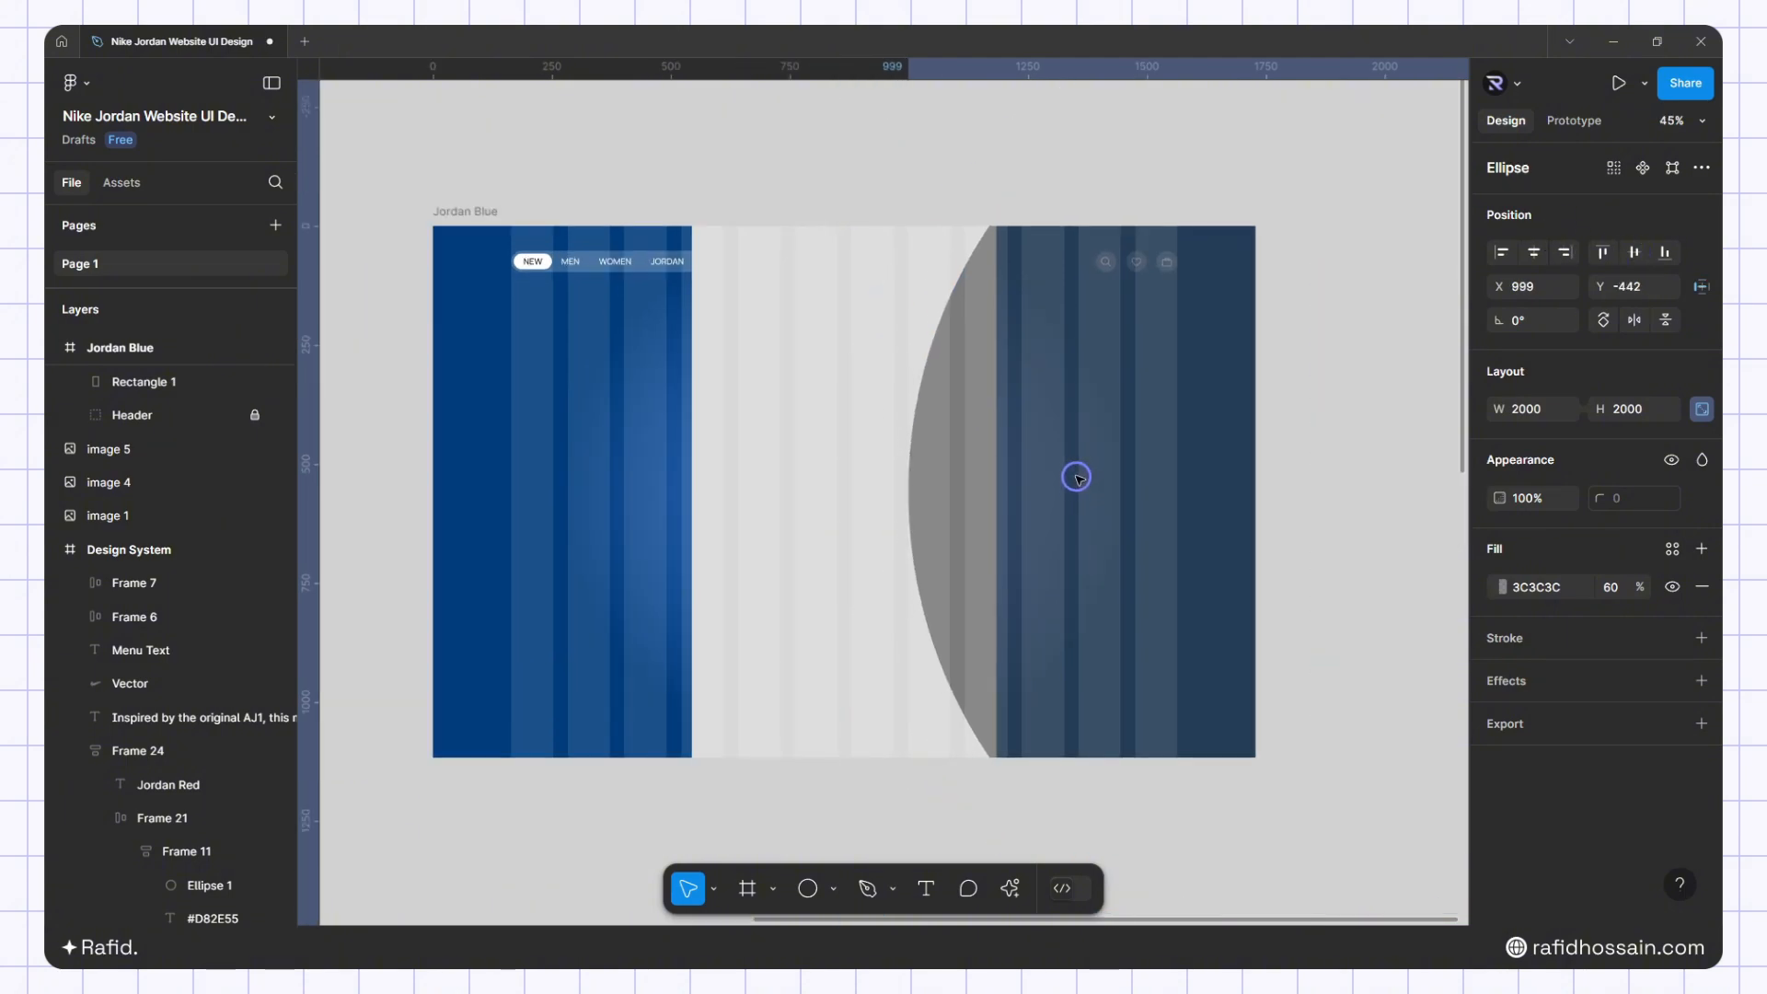
Fine-tune the circle to X 1013 so its edge meets the rectangle's upper right corner
scroll(1046, 295, "up", 10)
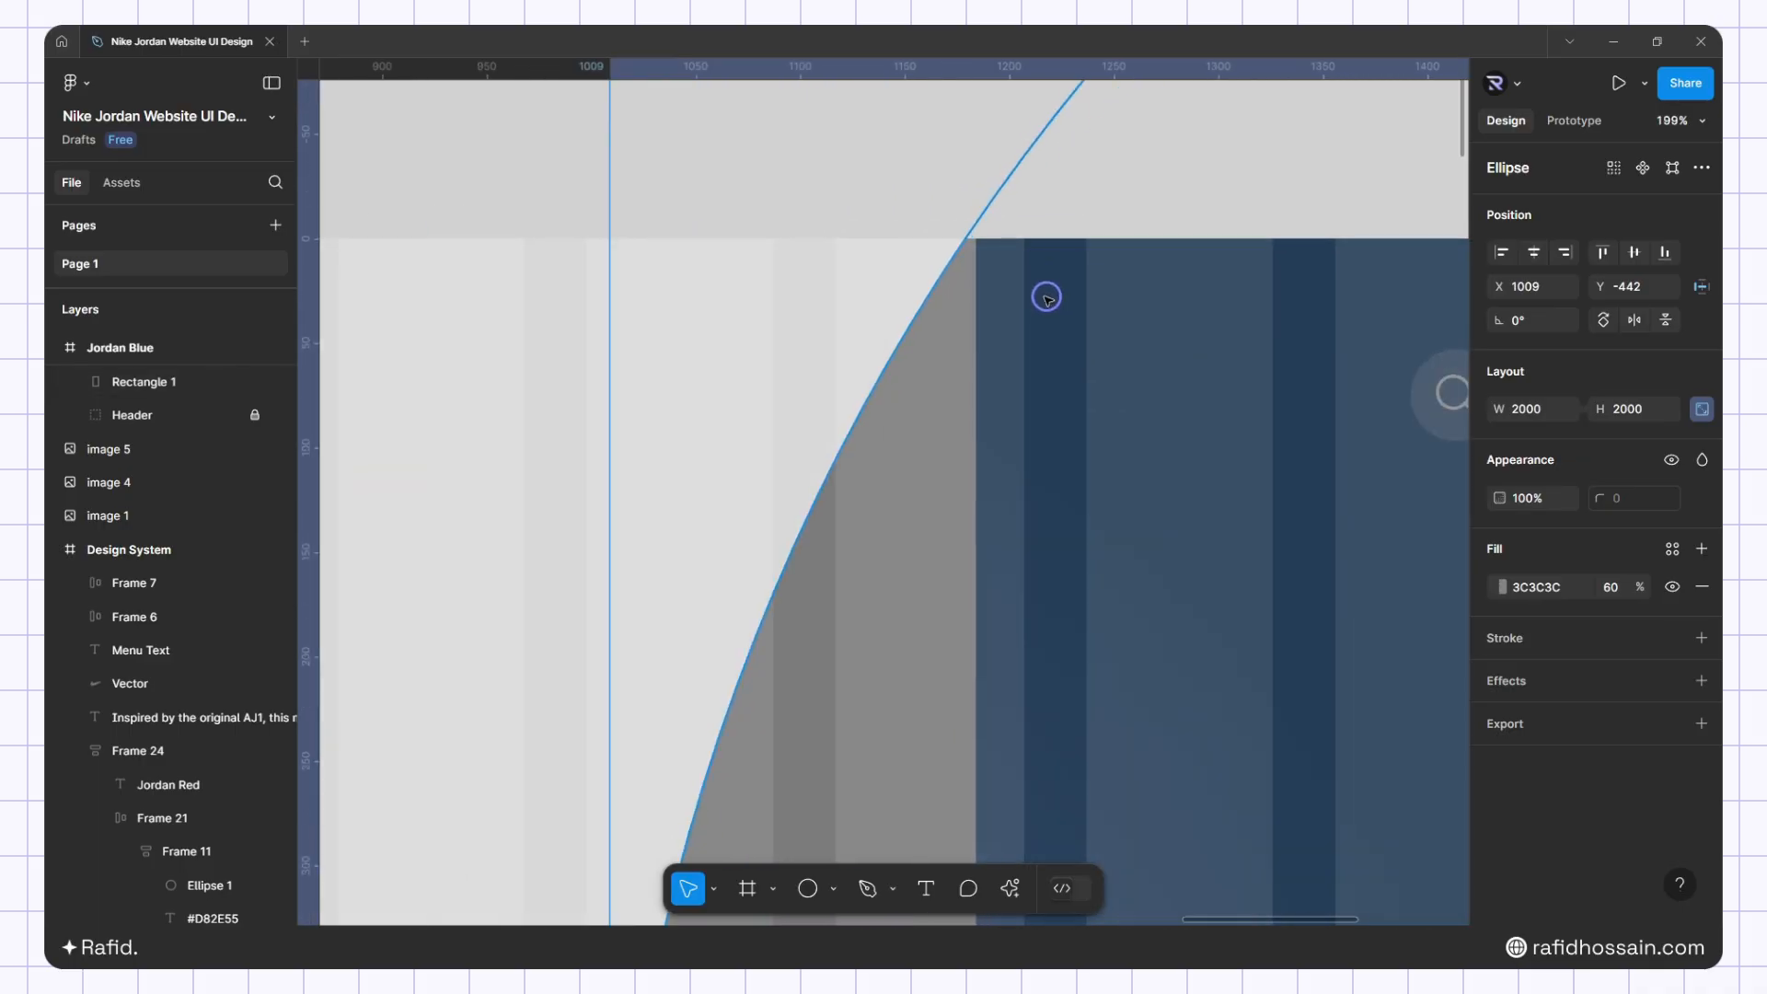
key("Right")
key("Right")
key("Right")
key("Right")
key("Right")
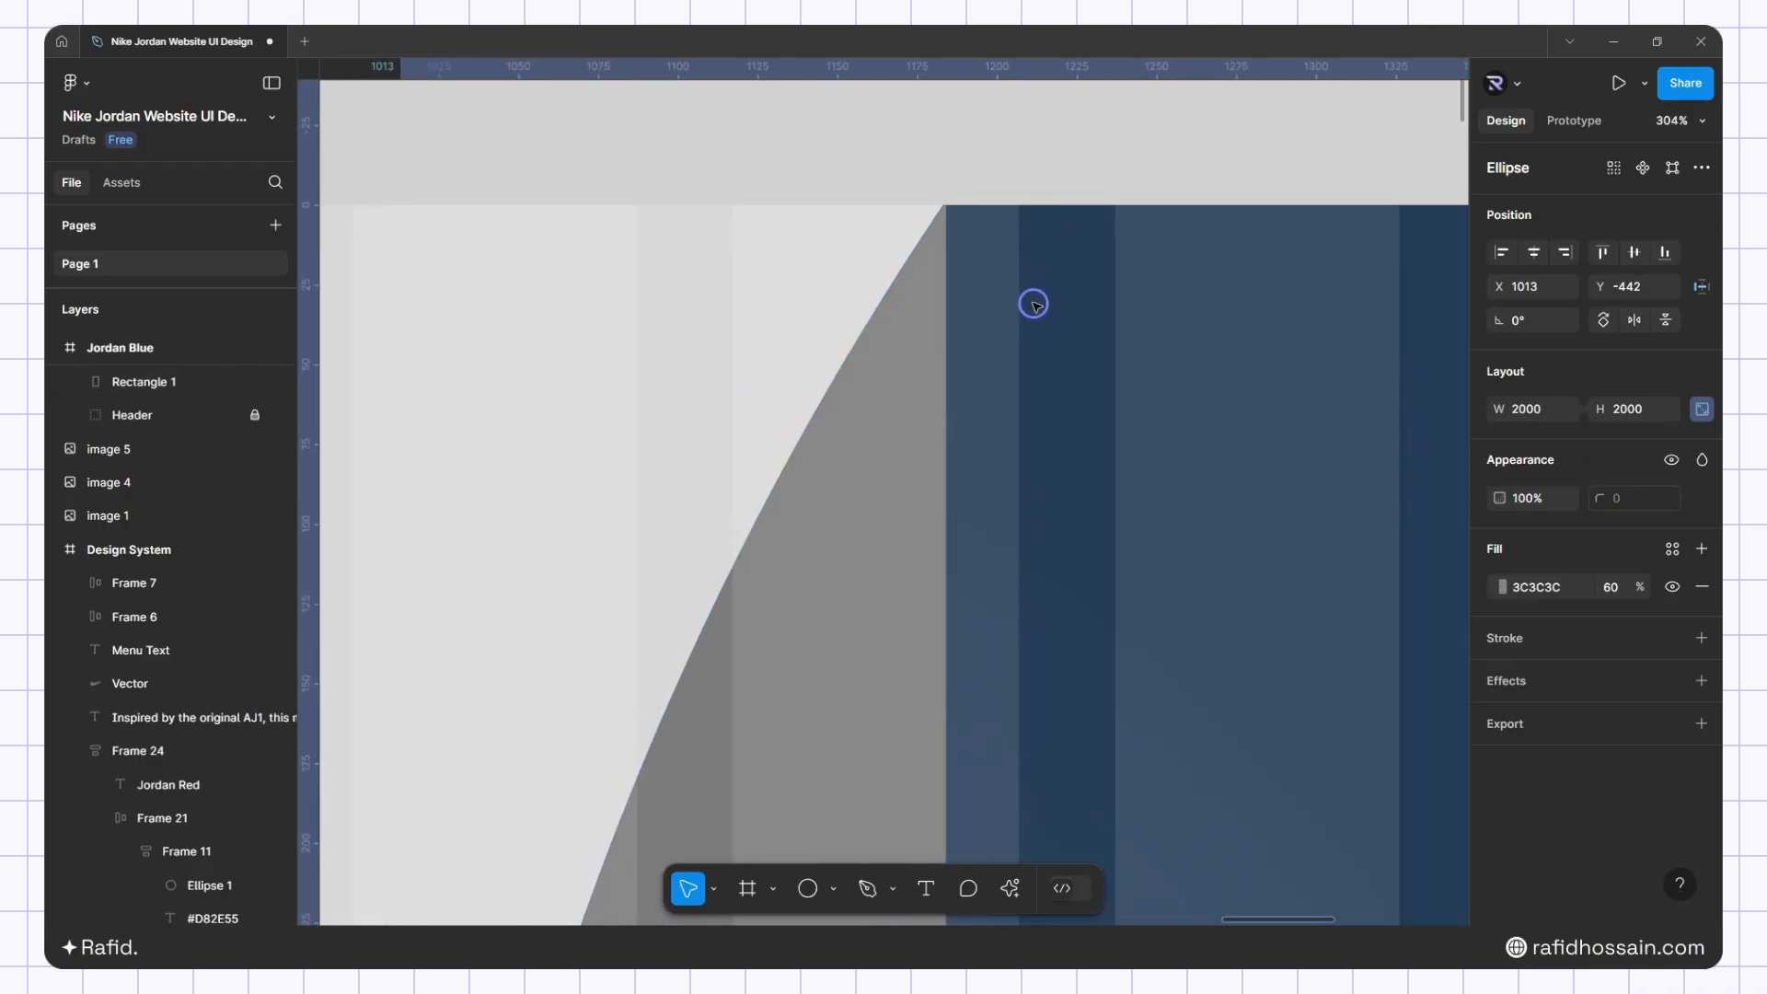
scroll(918, 224, "up", 15)
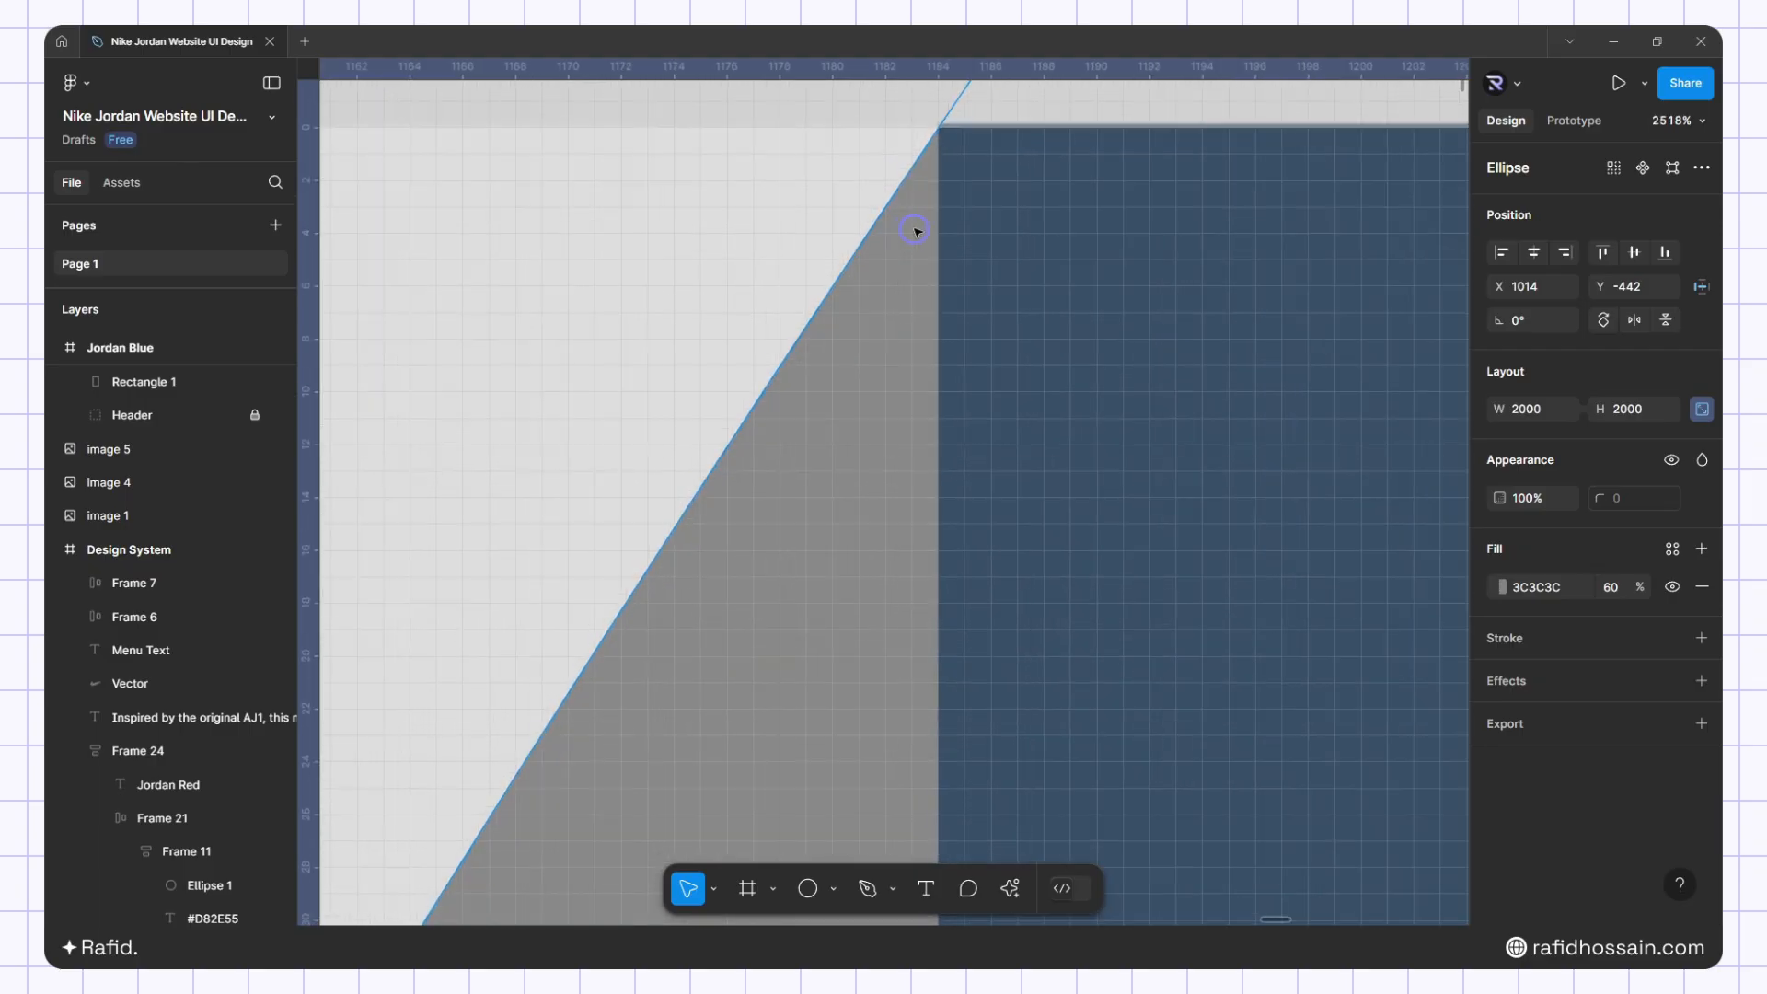
scroll(988, 161, "up", 2)
key("Left")
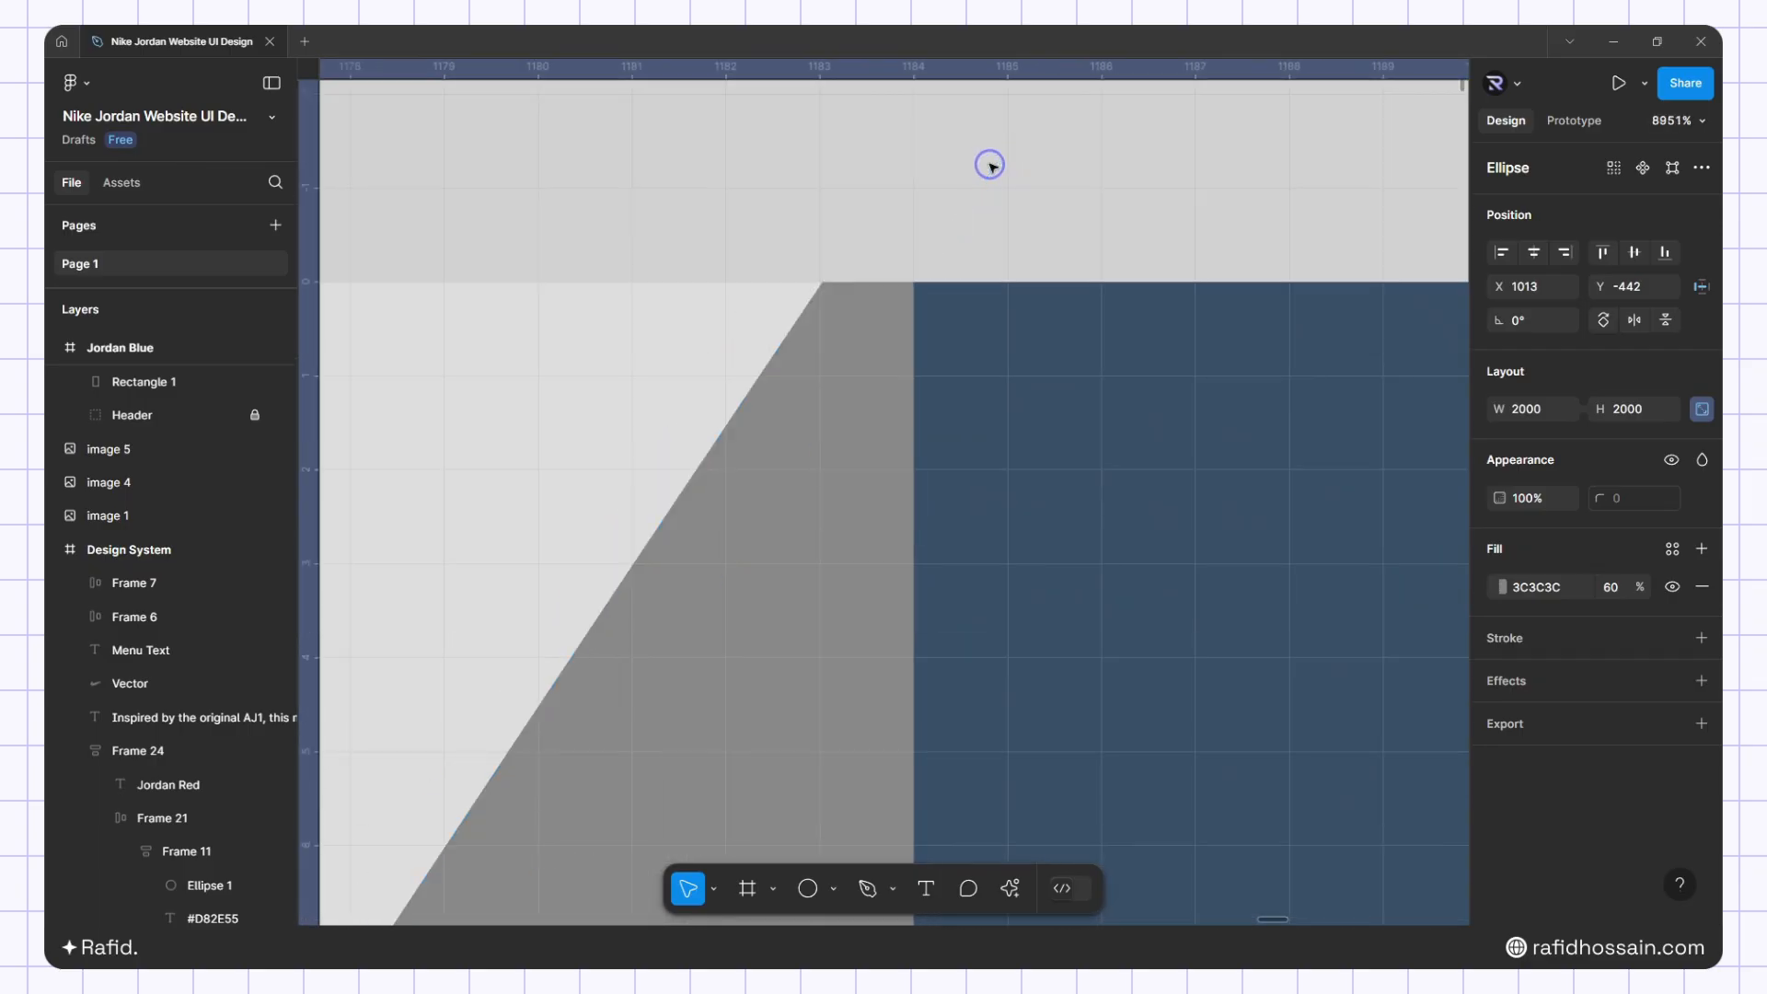
scroll(1149, 202, "down", 5)
scroll(1006, 217, "down", 8)
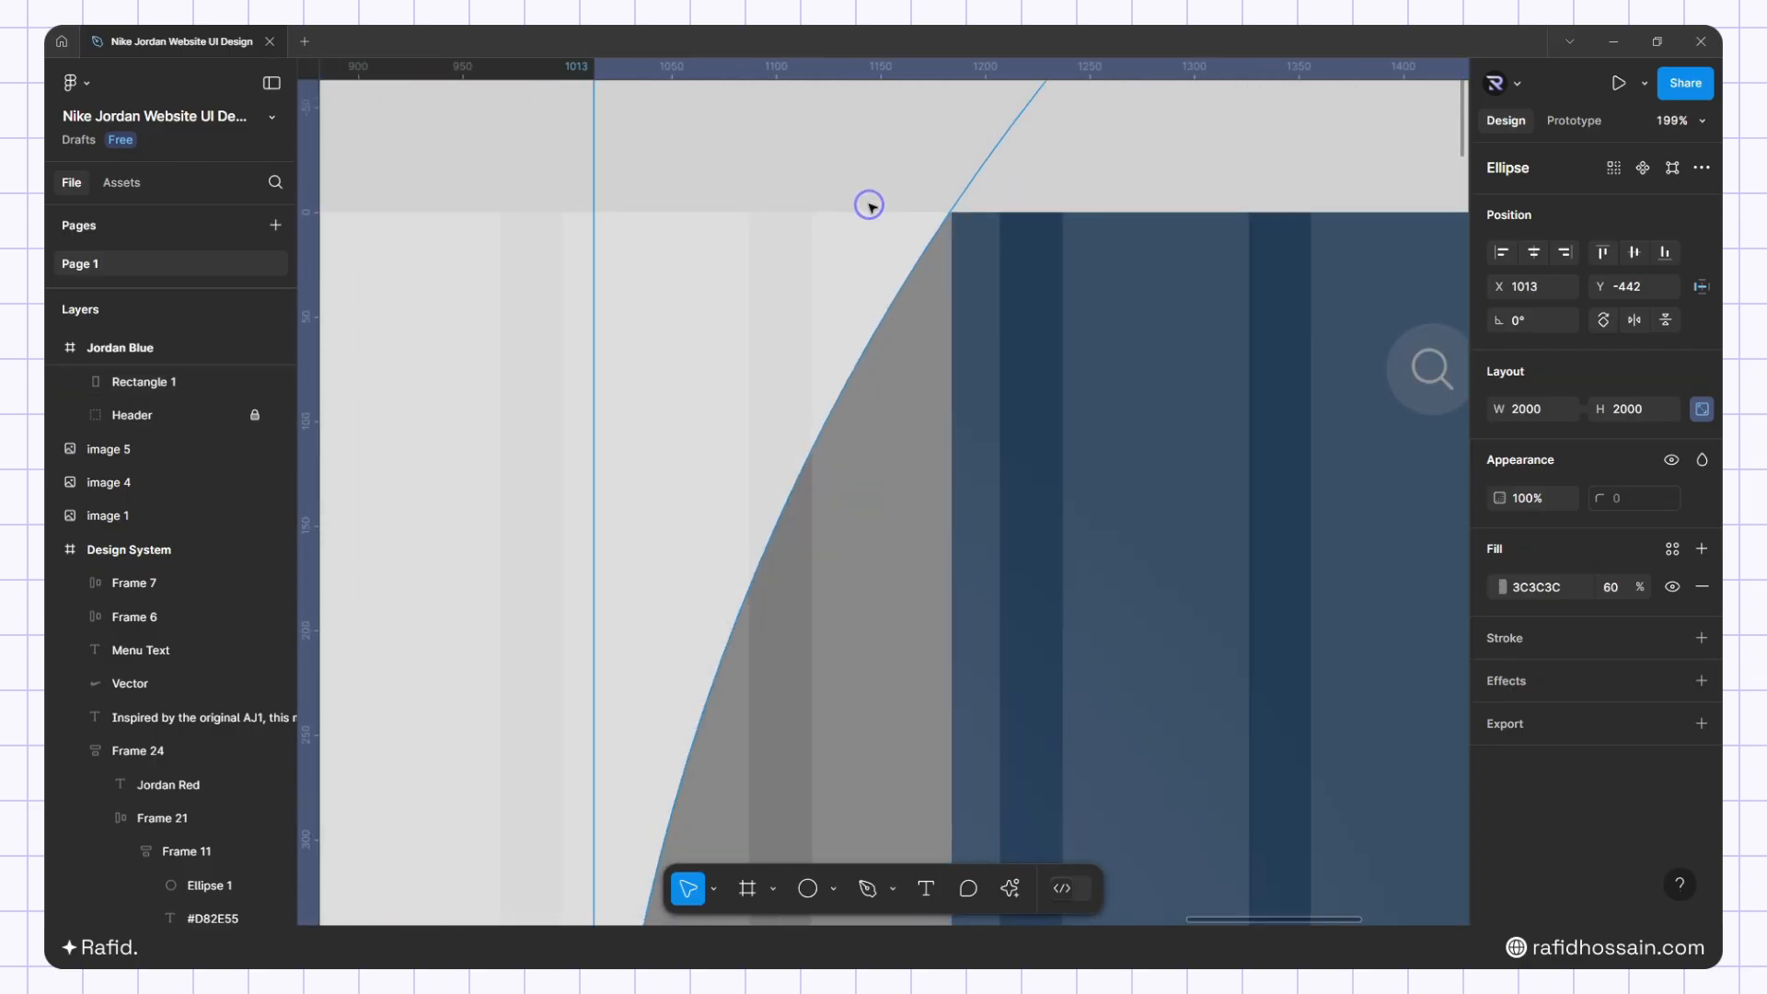
scroll(982, 501, "up", 3)
scroll(787, 437, "down", 10)
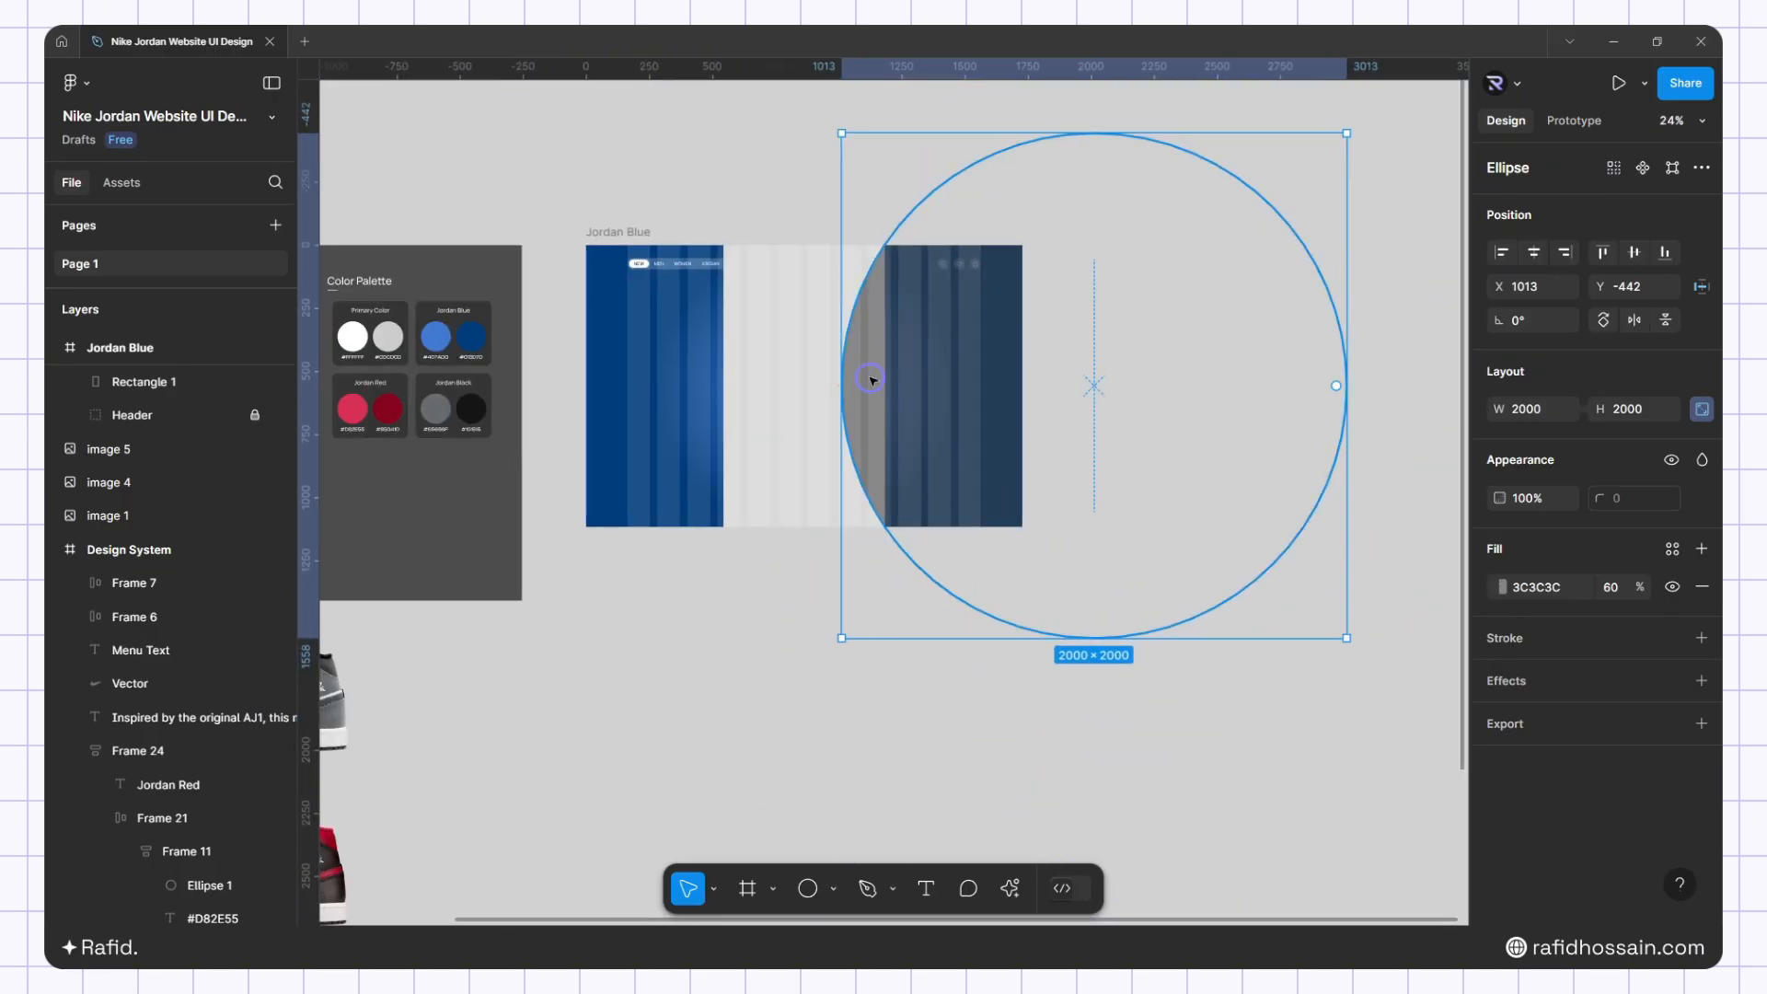
Duplicate the circle onto the left side of the Jordan Blue frame and nudge the copy left to X -1276
left_click_drag(870, 377, 734, 402, "alt")
scroll(726, 410, "up", 4, "ctrl")
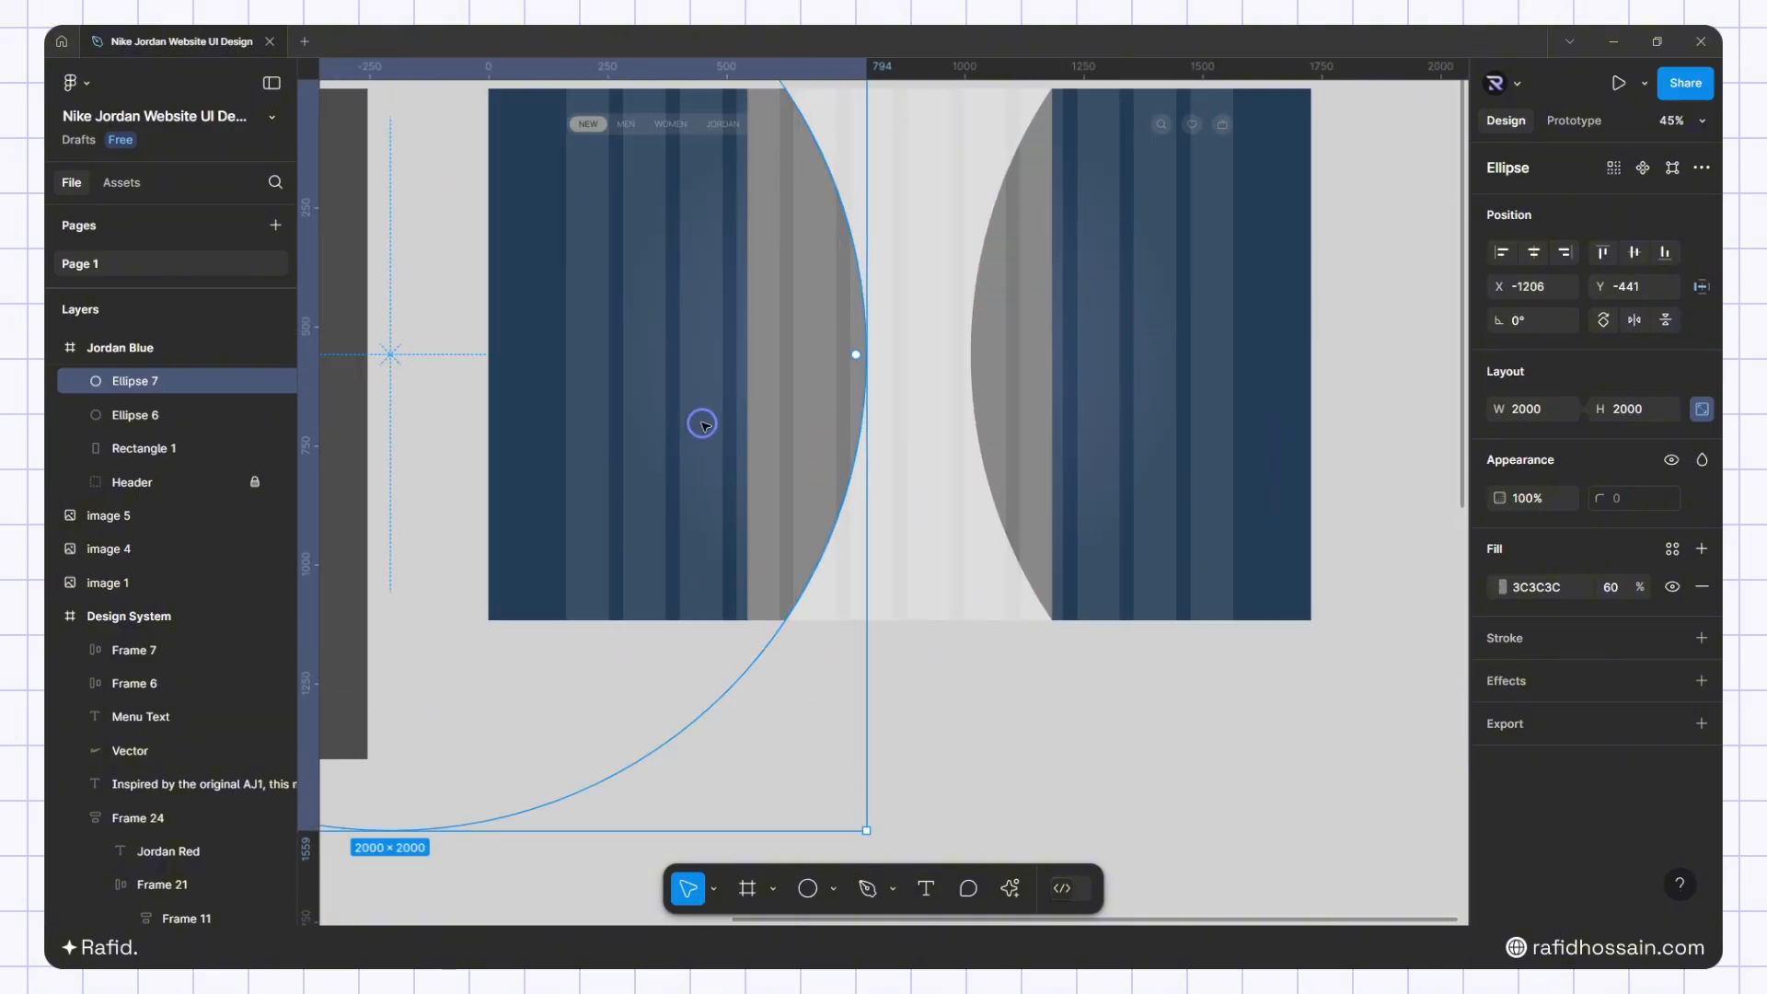
key("shift+Left")
key("shift+Left")
key("shift+Left")
key("shift+Left")
key("shift+Left")
key("shift+Left")
key("shift+Left")
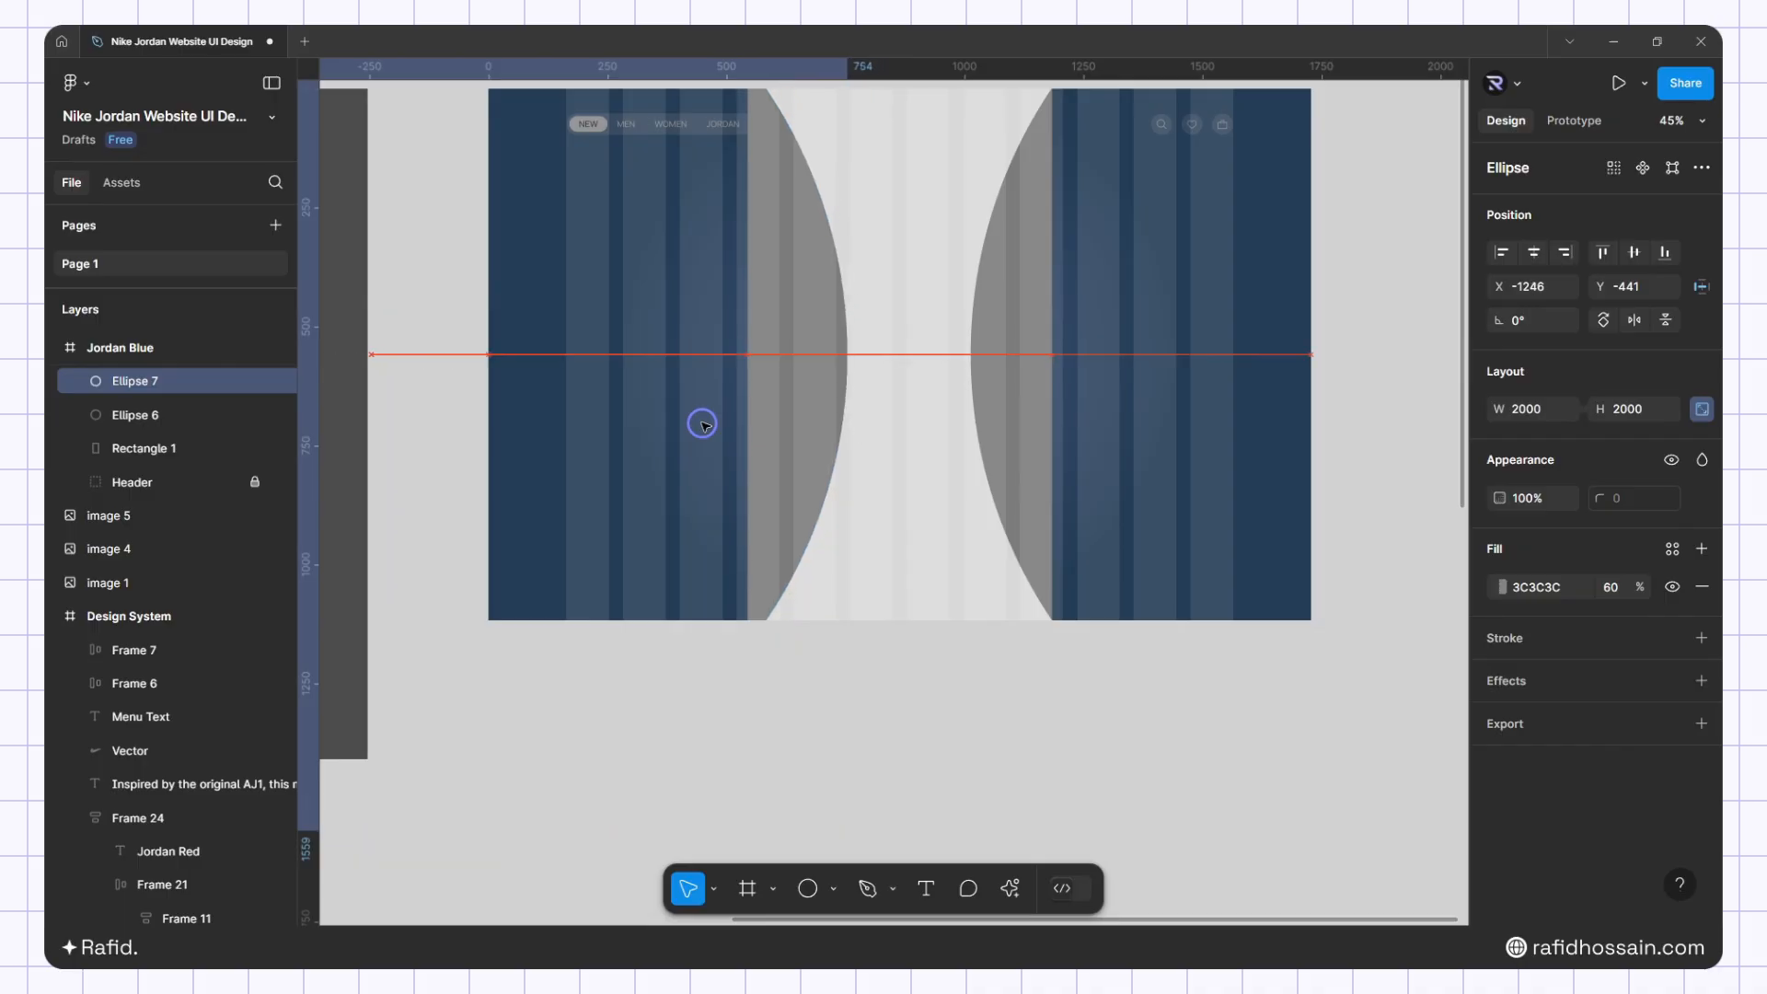
Fine-tune the left circle to X -1285, Y -442 so its edge meets the rectangle's lower left corner
scroll(810, 776, "up", 10, "ctrl")
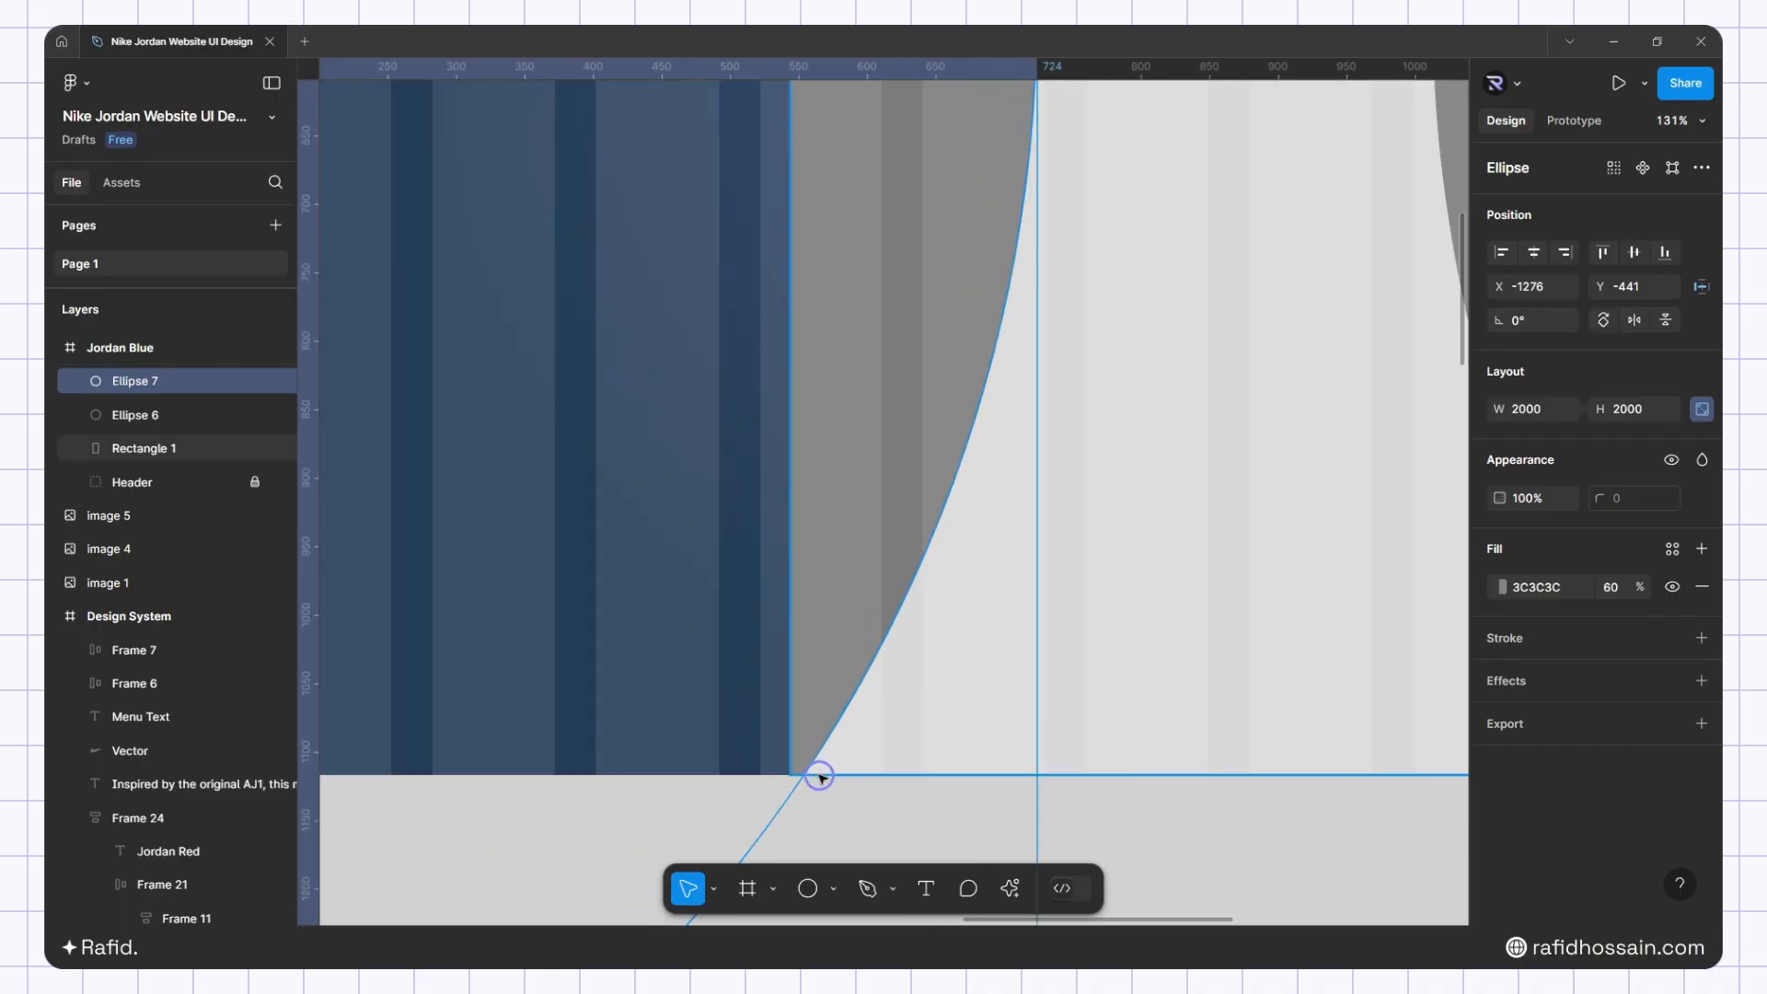
key("Left")
key("Left")
key("Left")
key("Left")
key("Left")
key("Left")
key("Left")
key("Left")
key("Left")
key("Left")
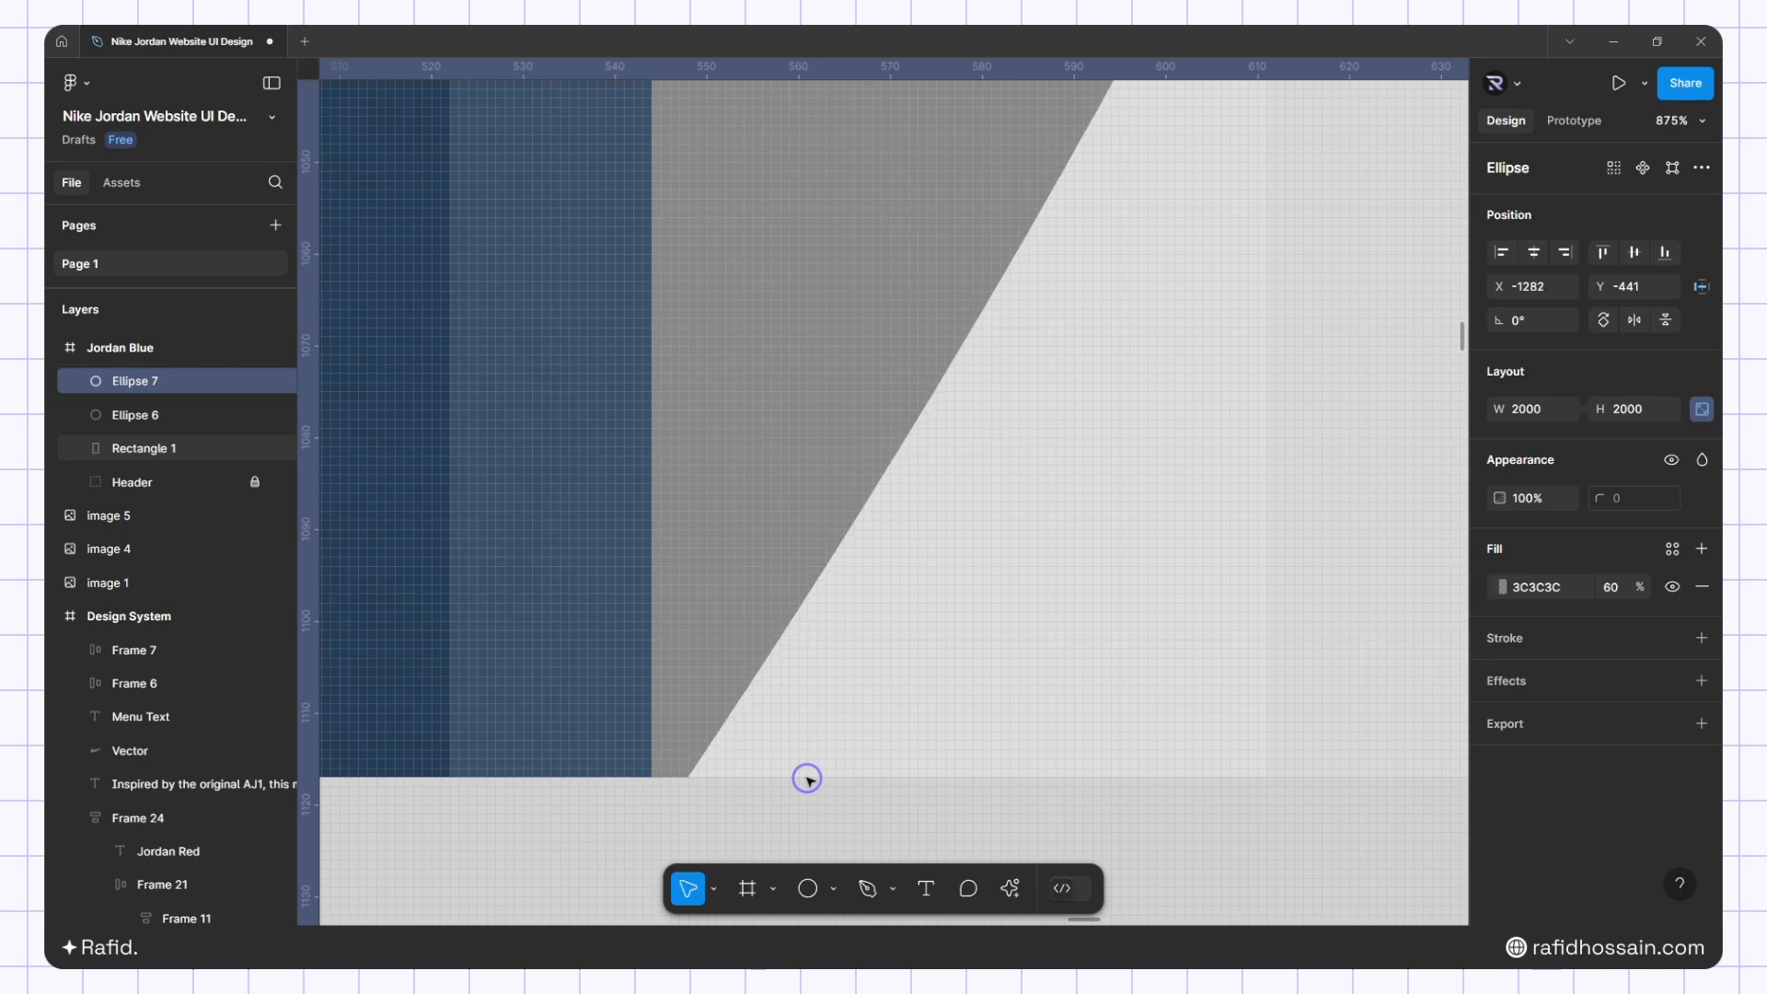
key("Right")
key("Up")
scroll(730, 710, "down", 10, "ctrl")
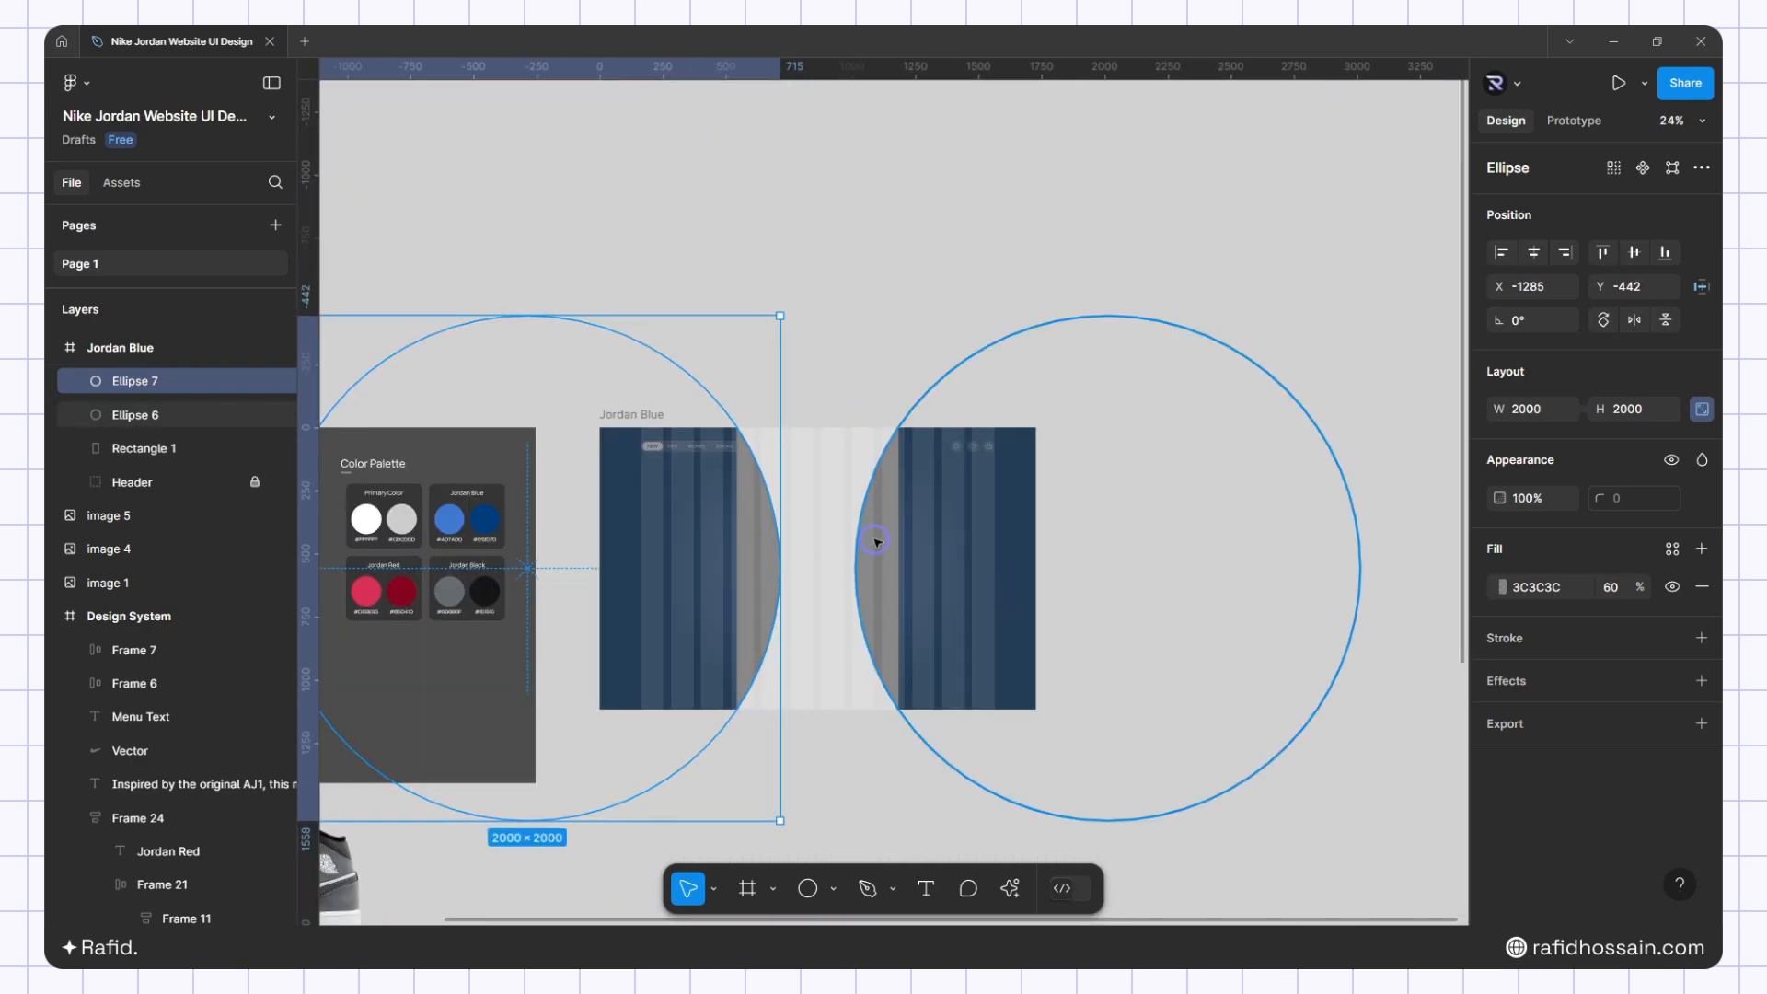
Subtract both circles from the central rectangle and flatten the result into a single vector shape
left_click(876, 542, "shift")
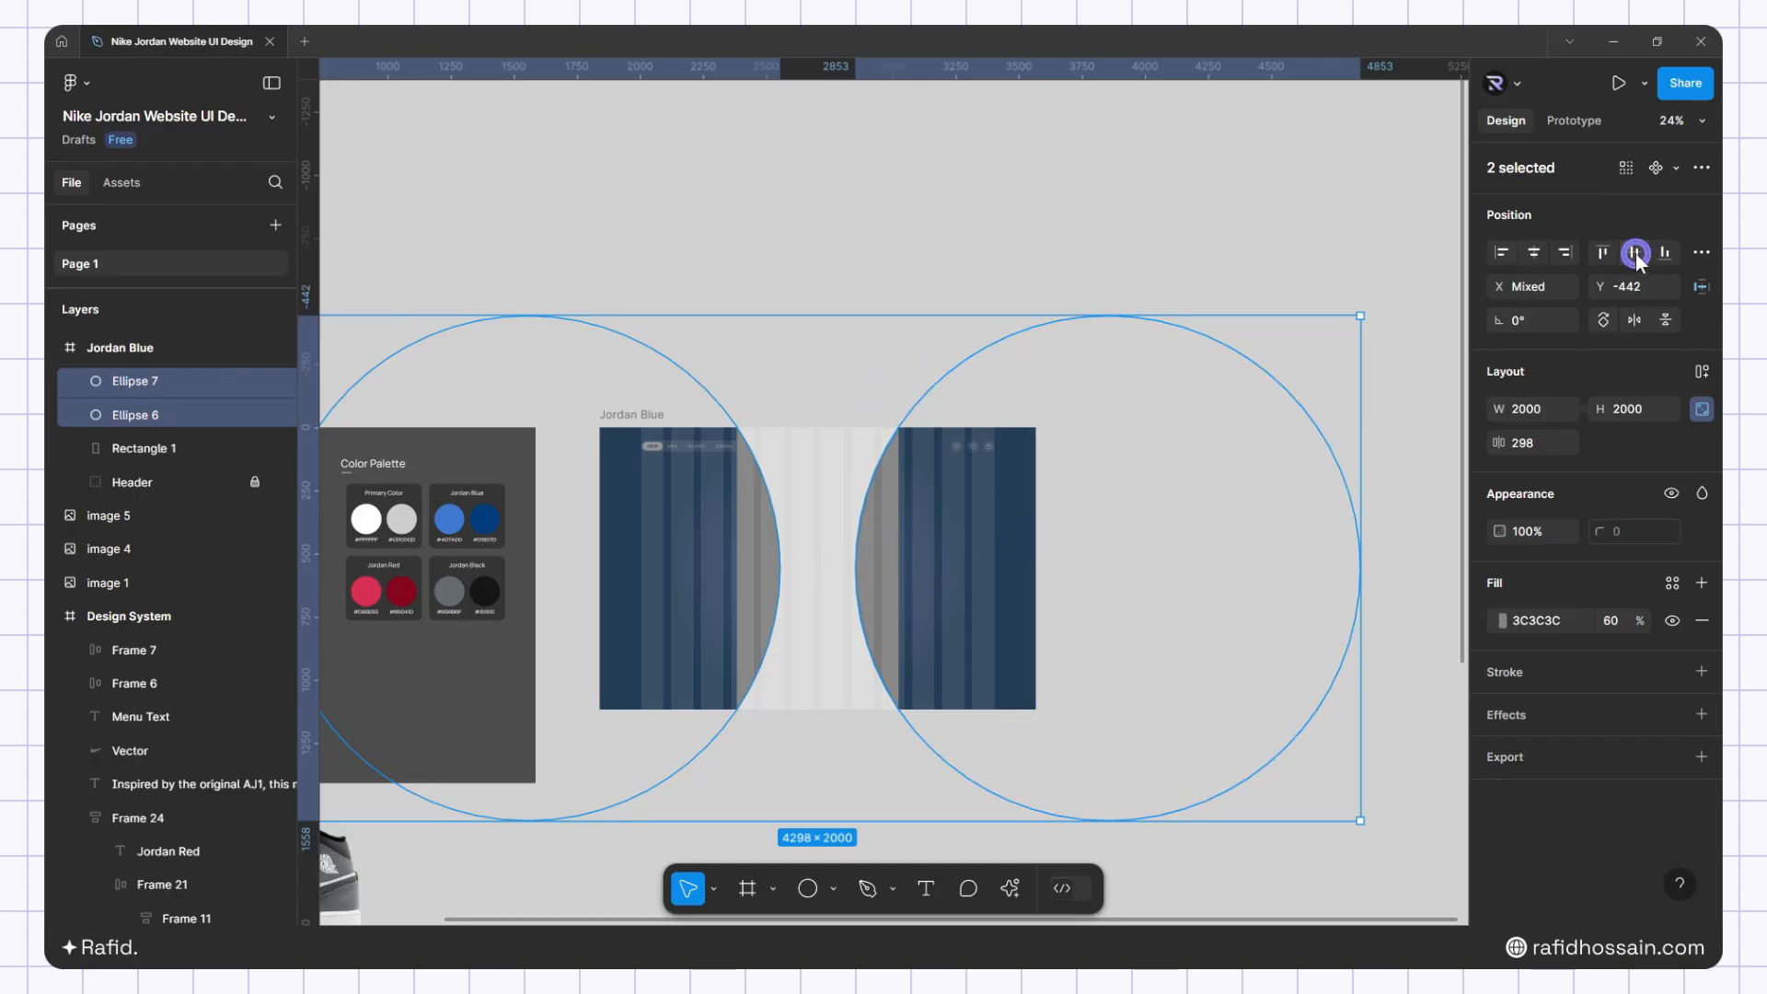
left_click(818, 471, "shift")
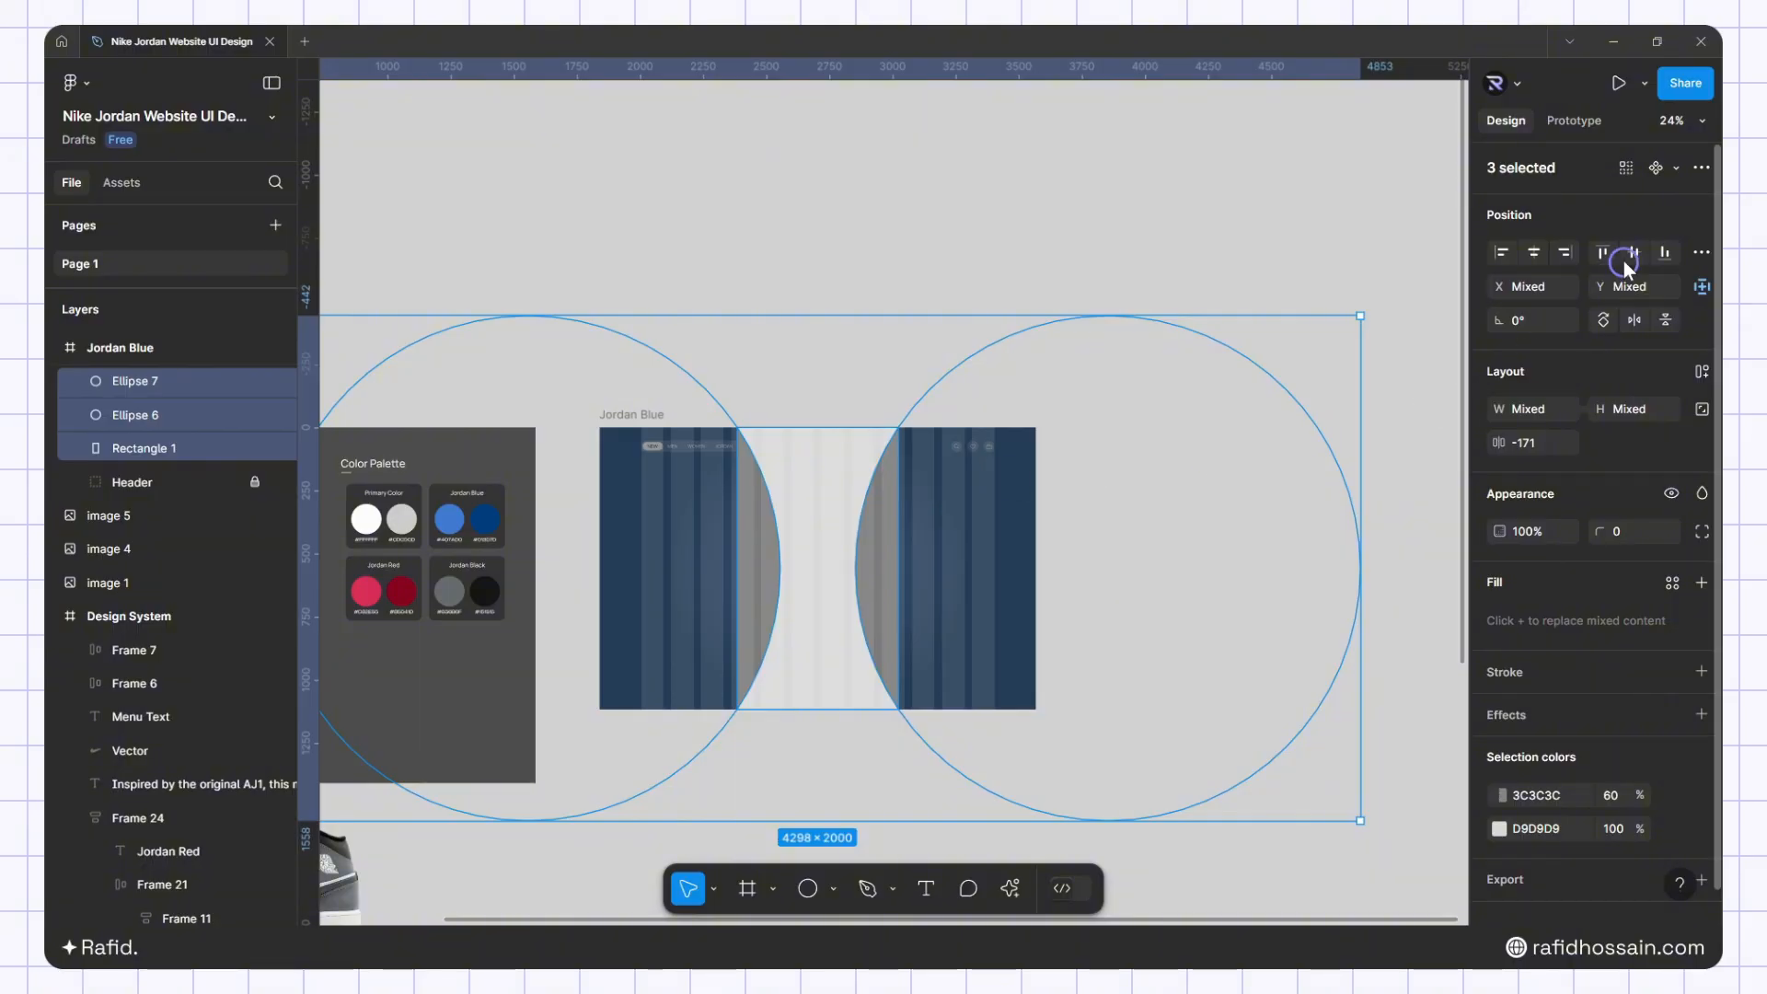
left_click(1701, 167)
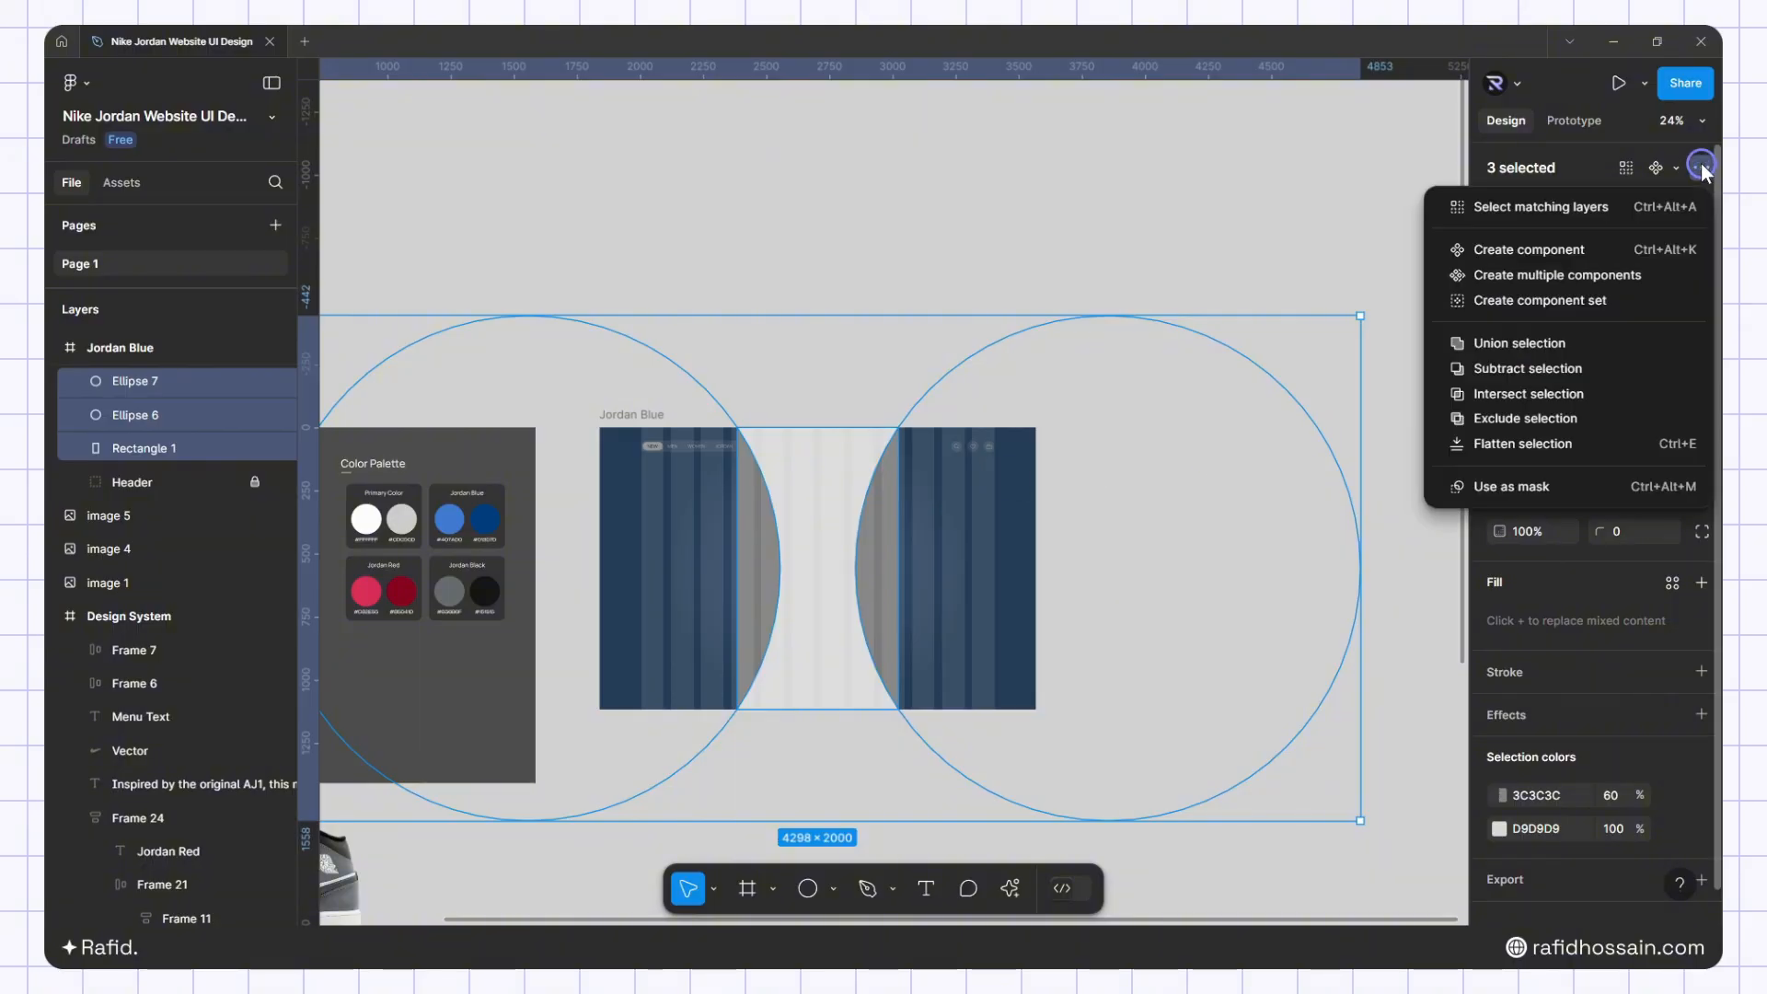
left_click(1525, 368)
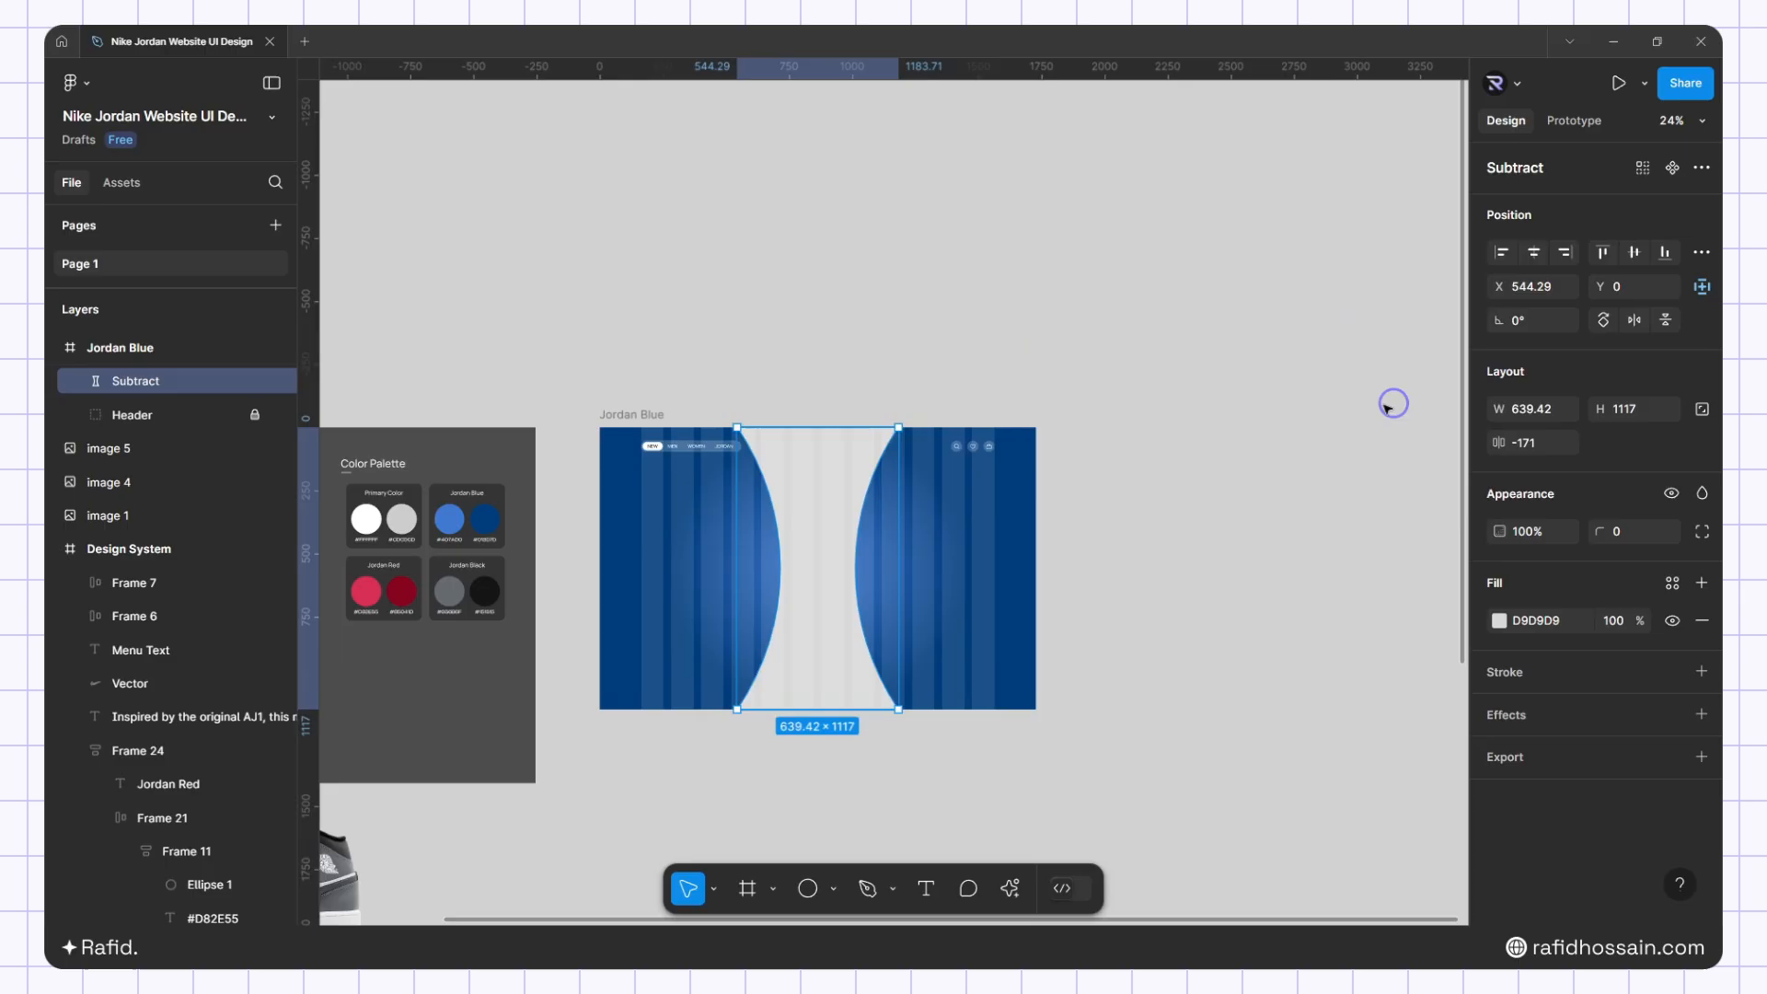
left_click(1703, 171)
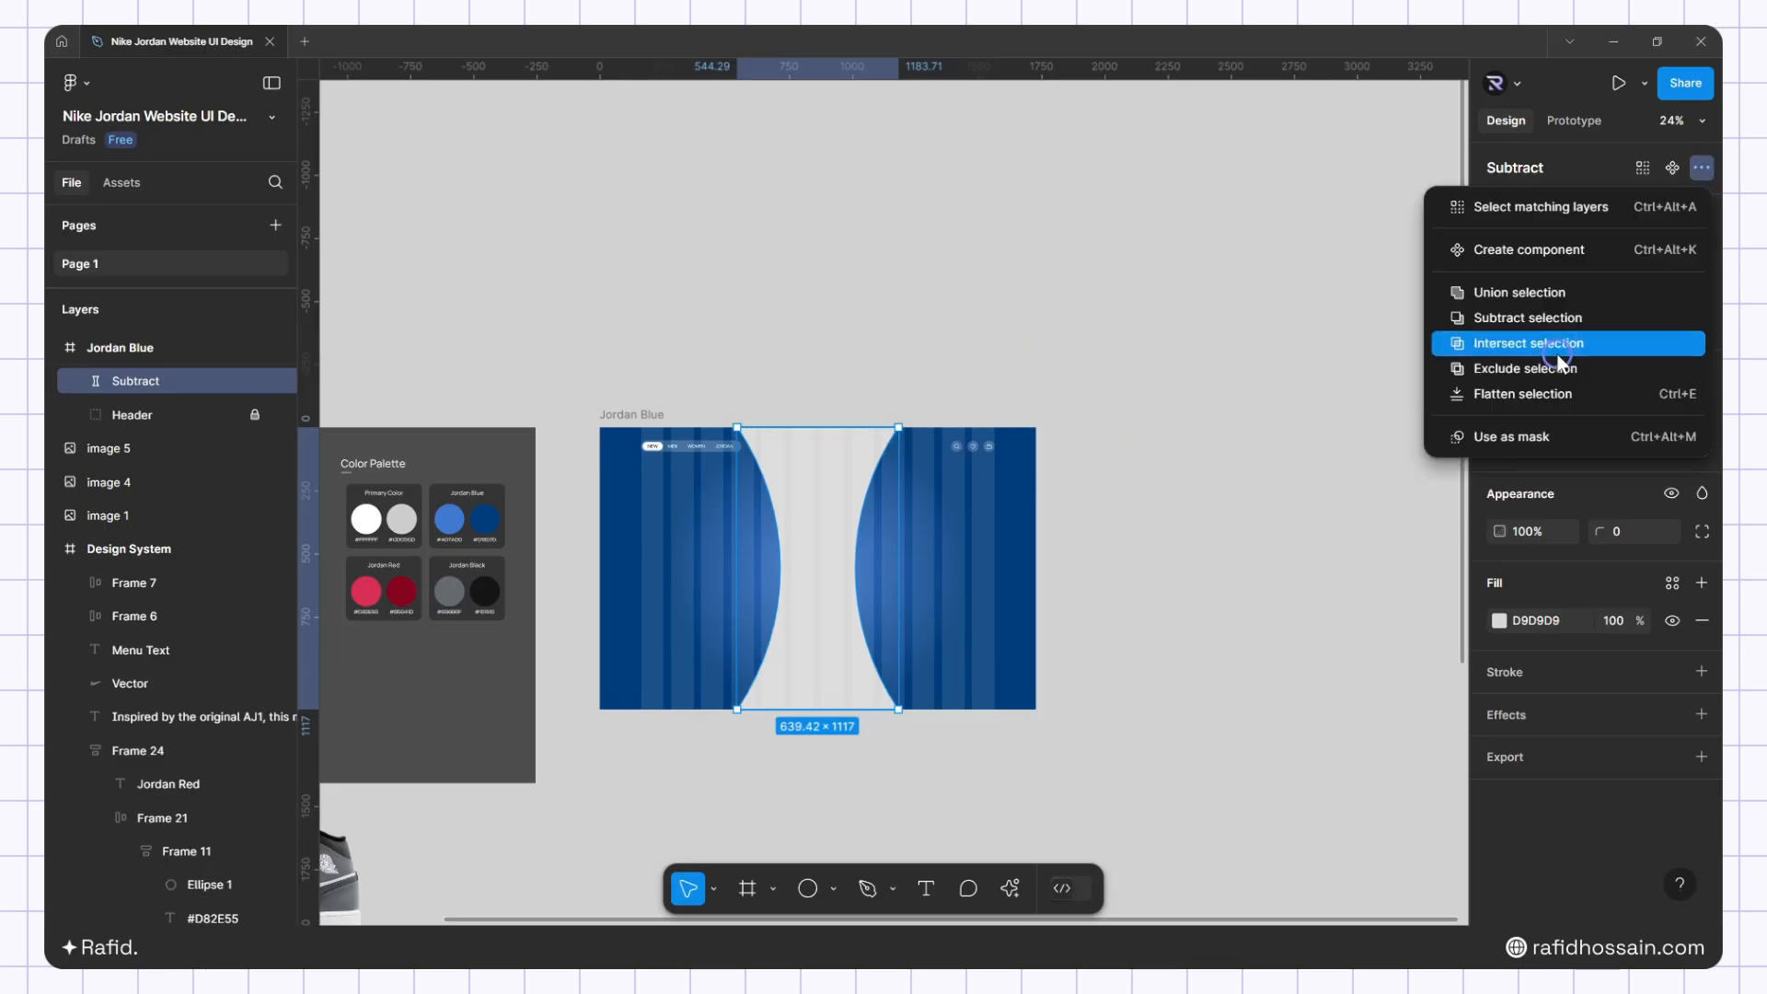
left_click(1506, 396)
left_click(1514, 396)
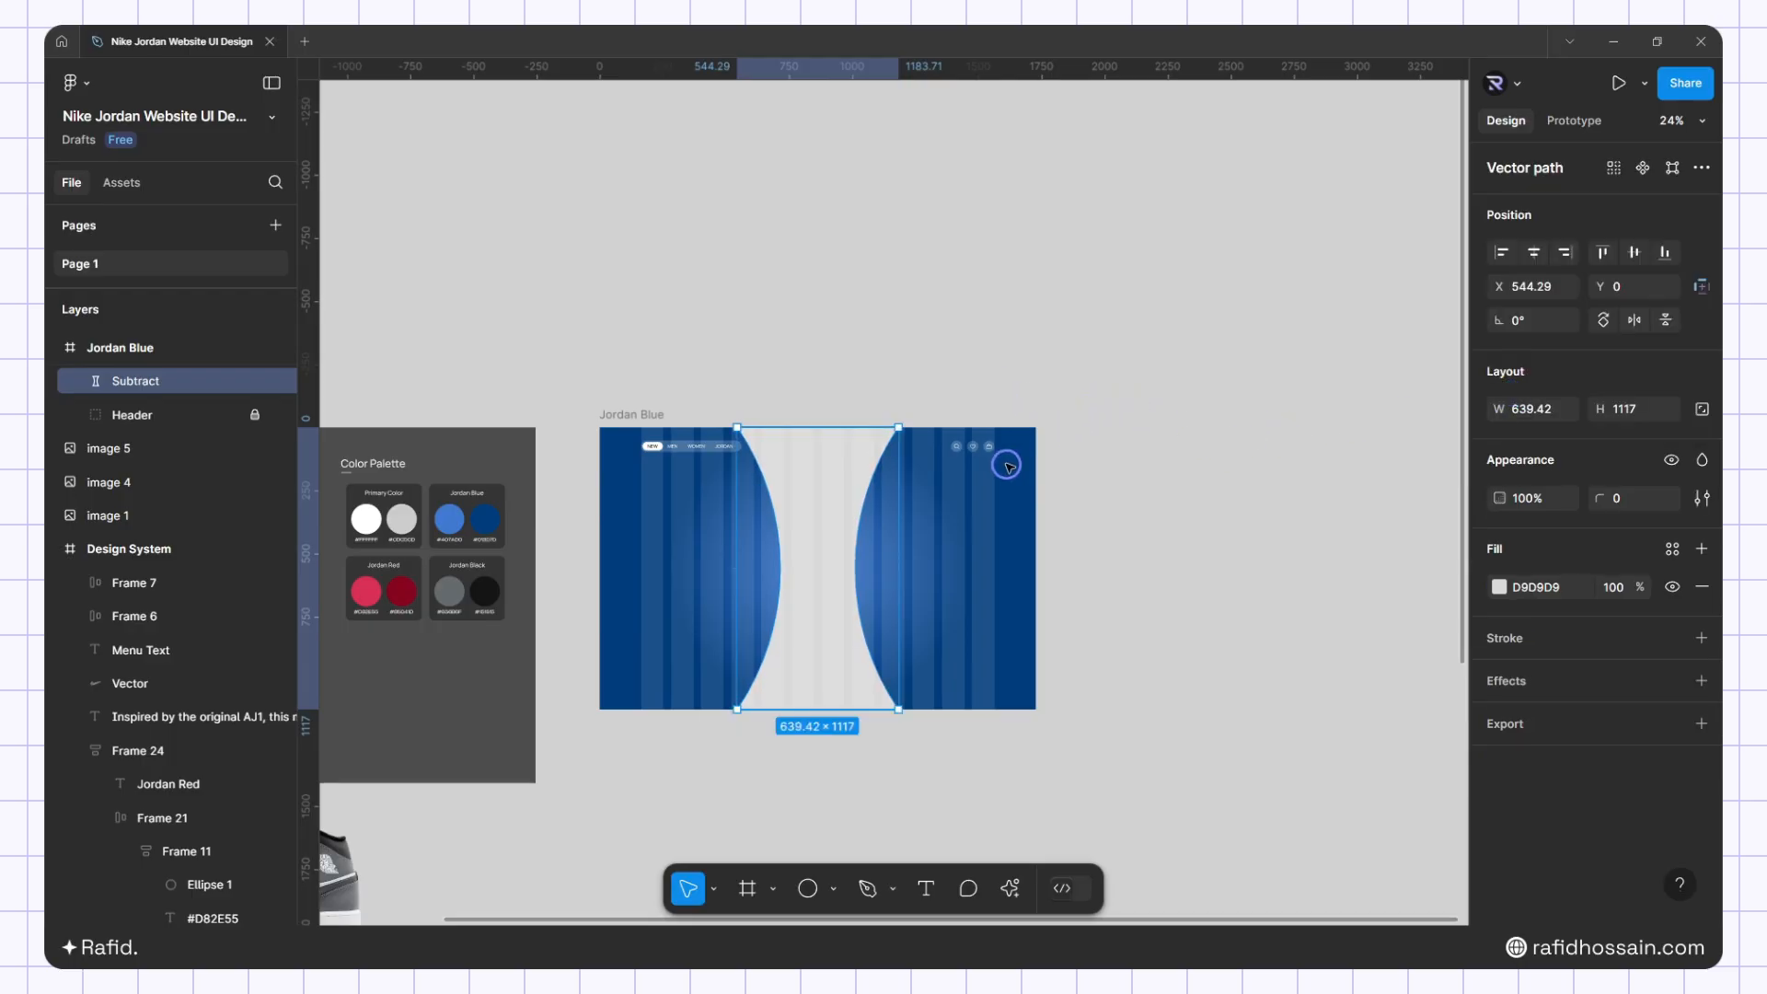
Give the curved shape a white FFFFFF fill at 50% opacity and the Soft light blend mode
left_click(1521, 587)
key("Return")
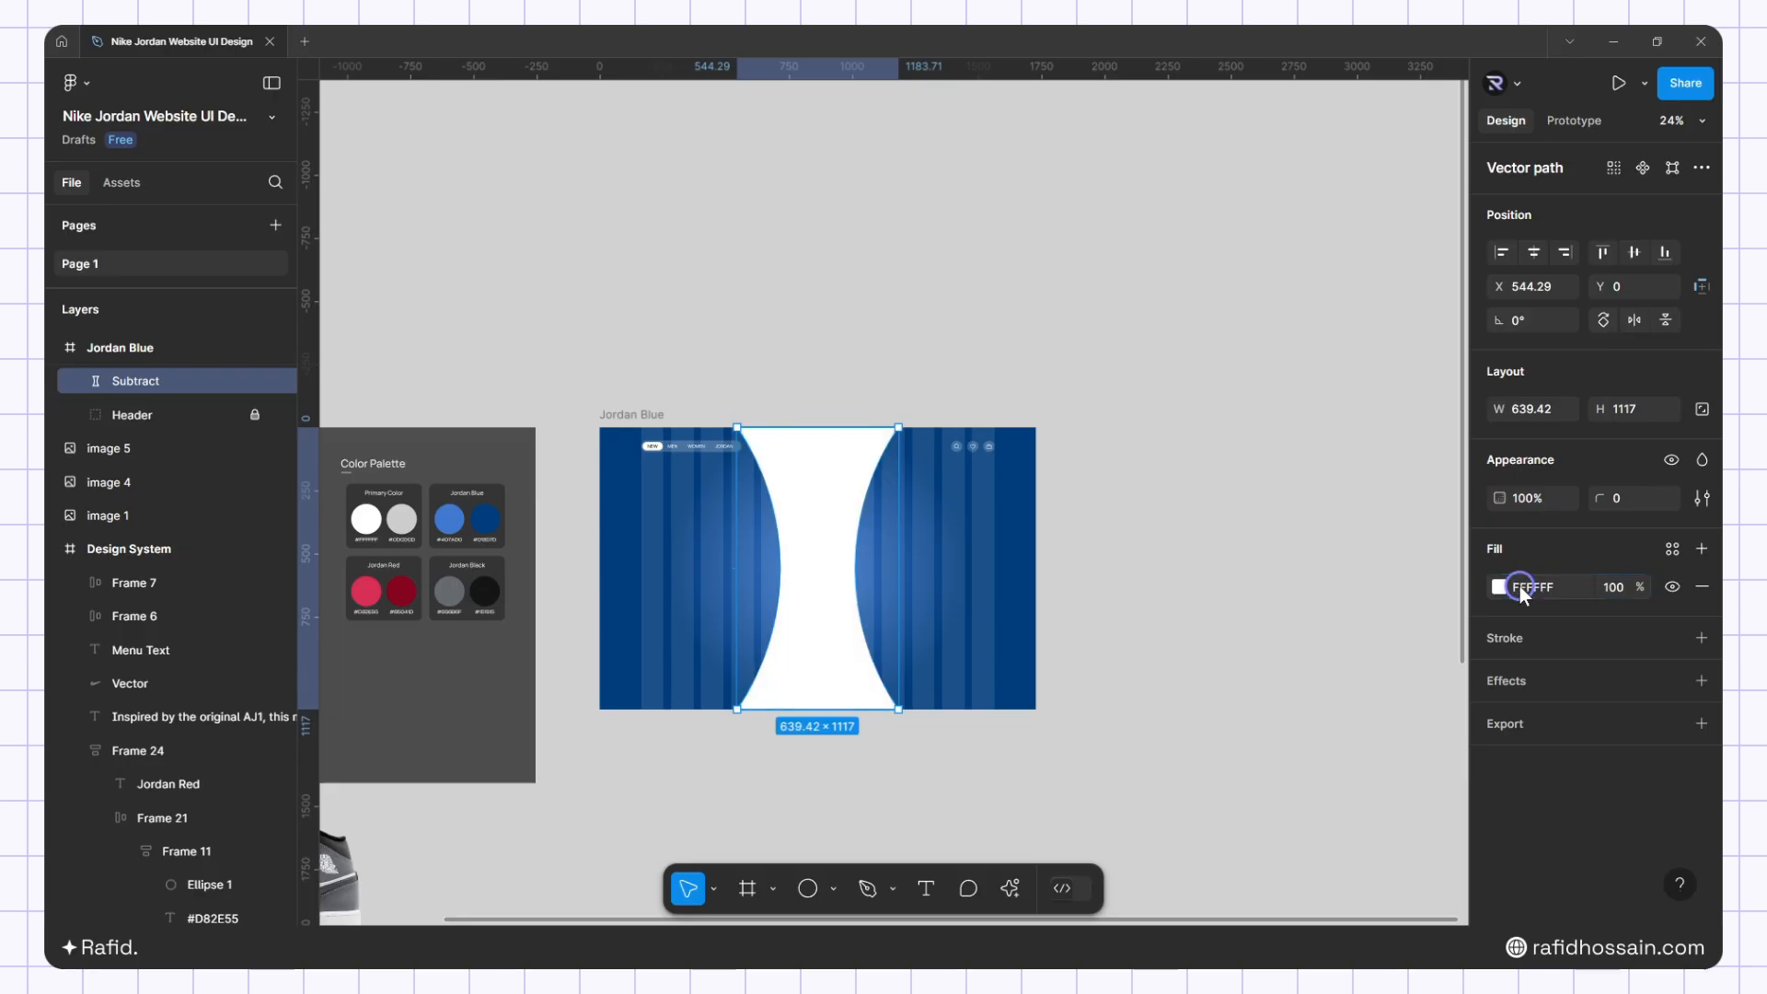
left_click(1610, 589)
type("50")
key("Return")
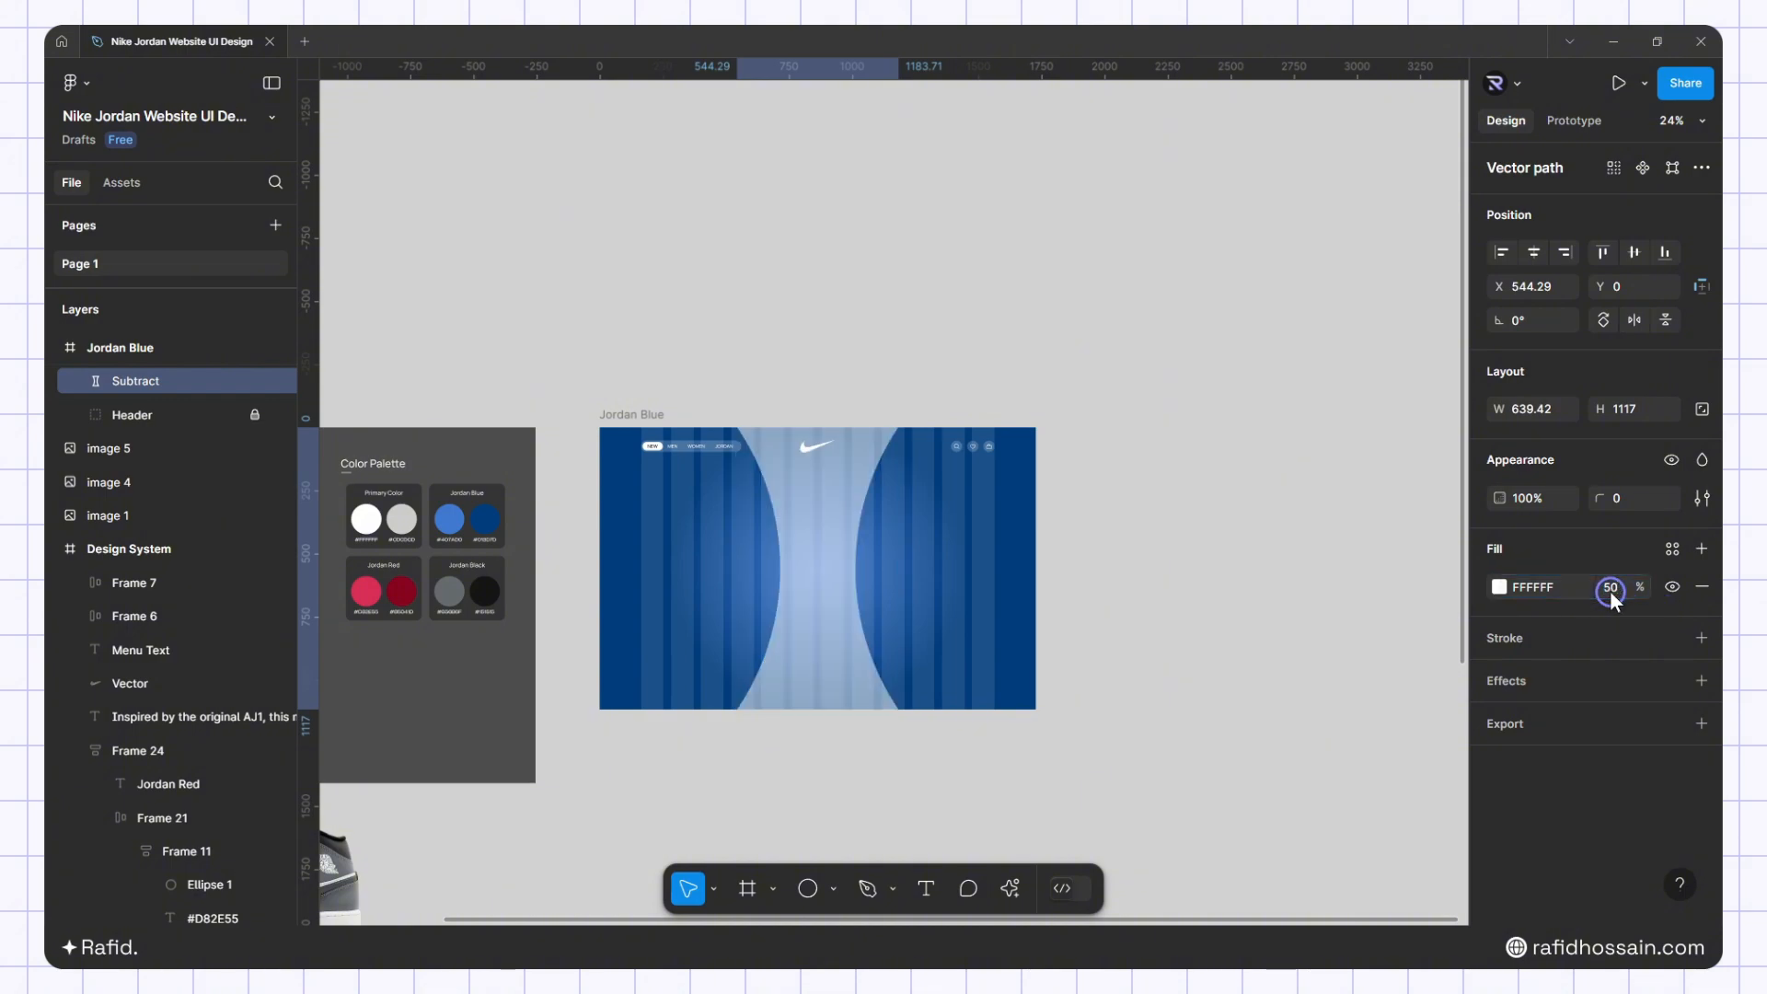
left_click(1704, 499)
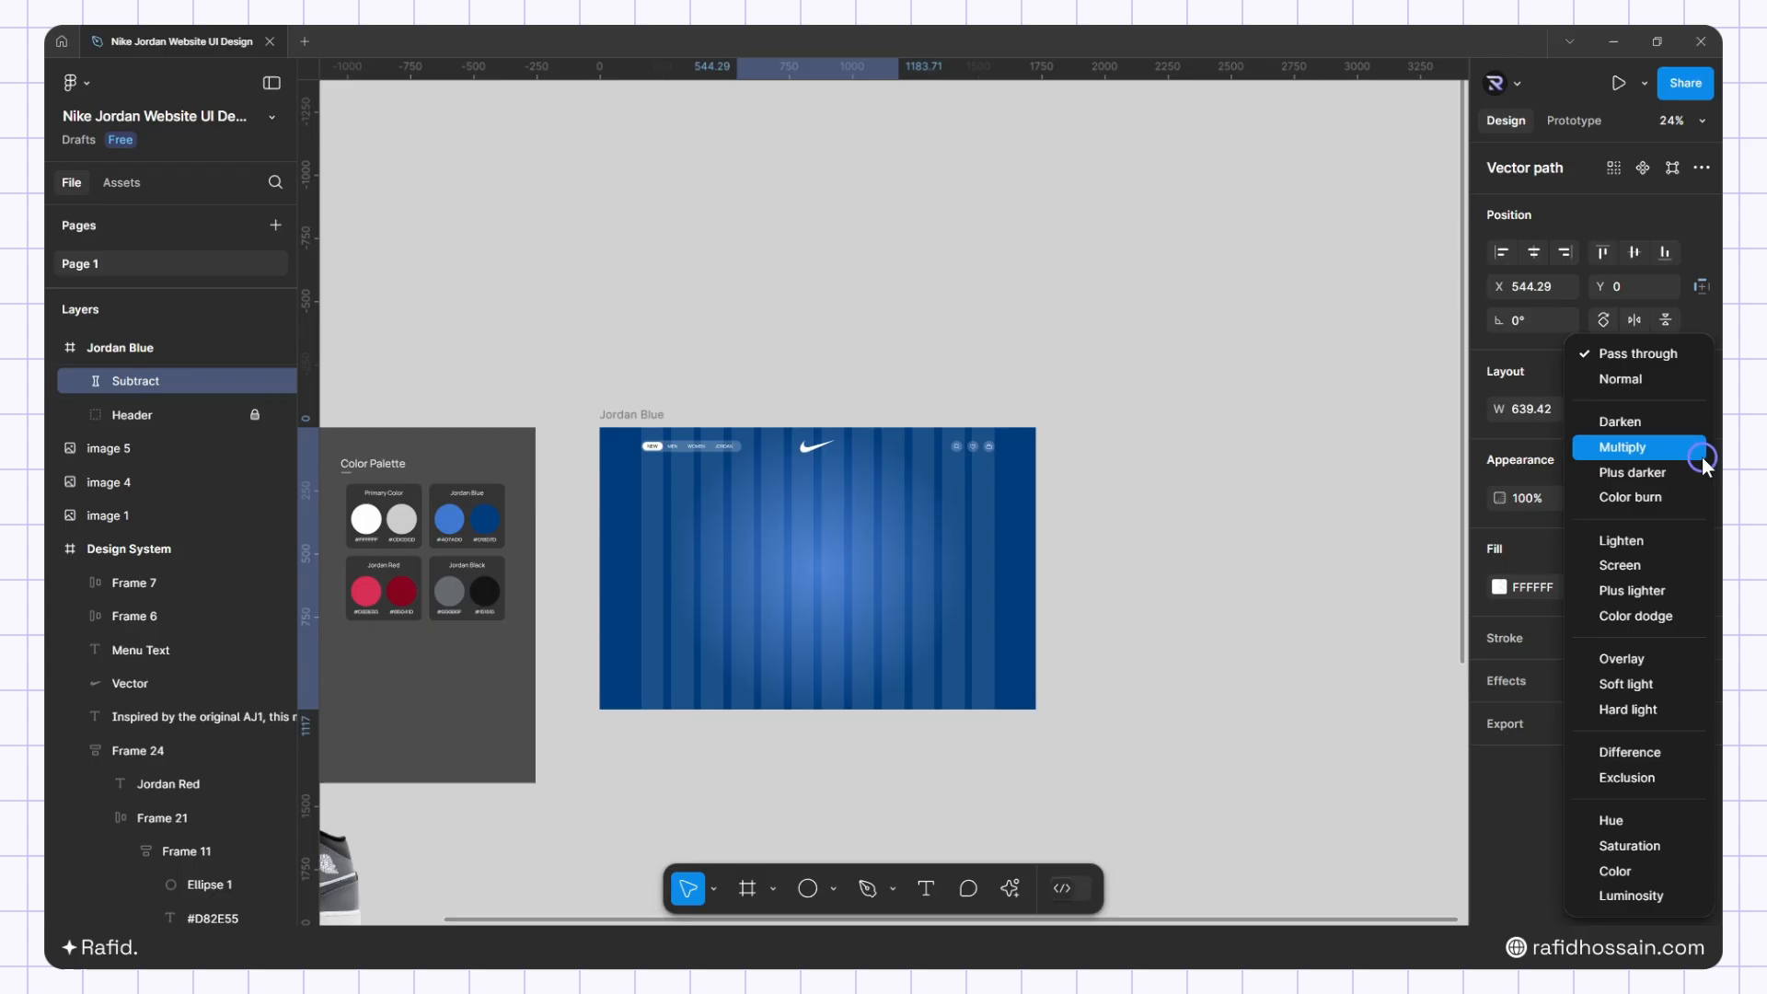
left_click(1626, 683)
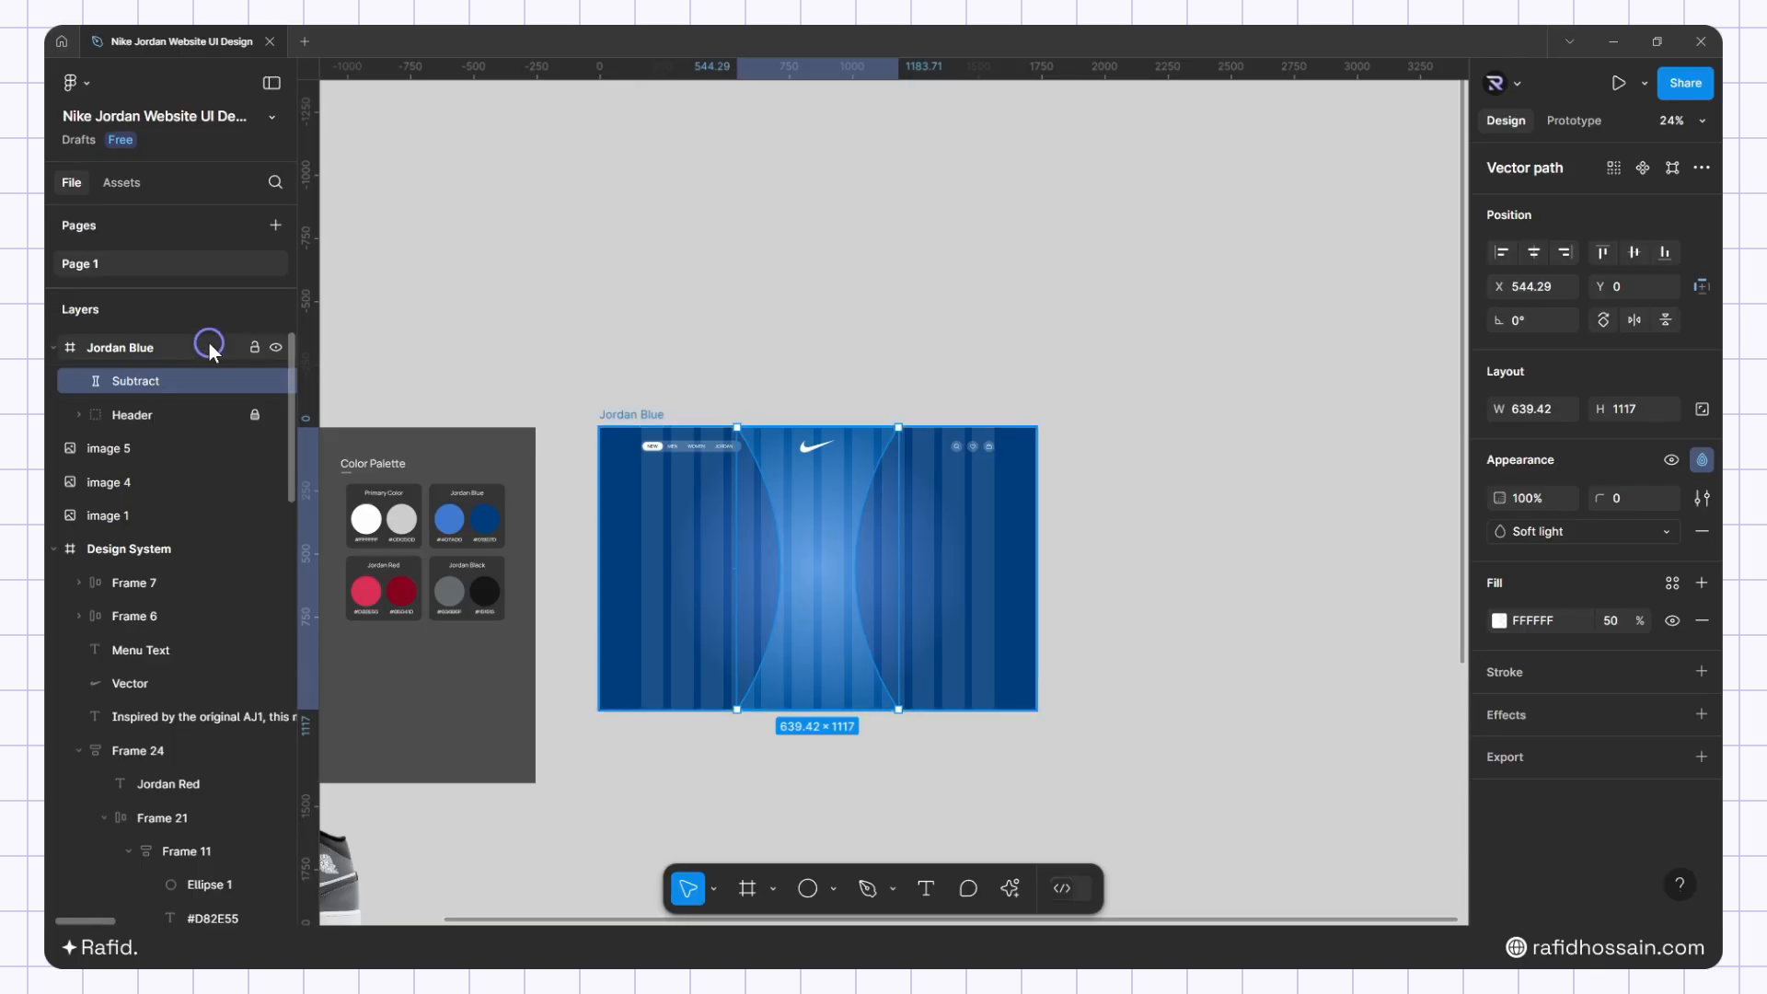
Send the curved shape behind the Header layer and lock it
key("ctrl+bracketleft")
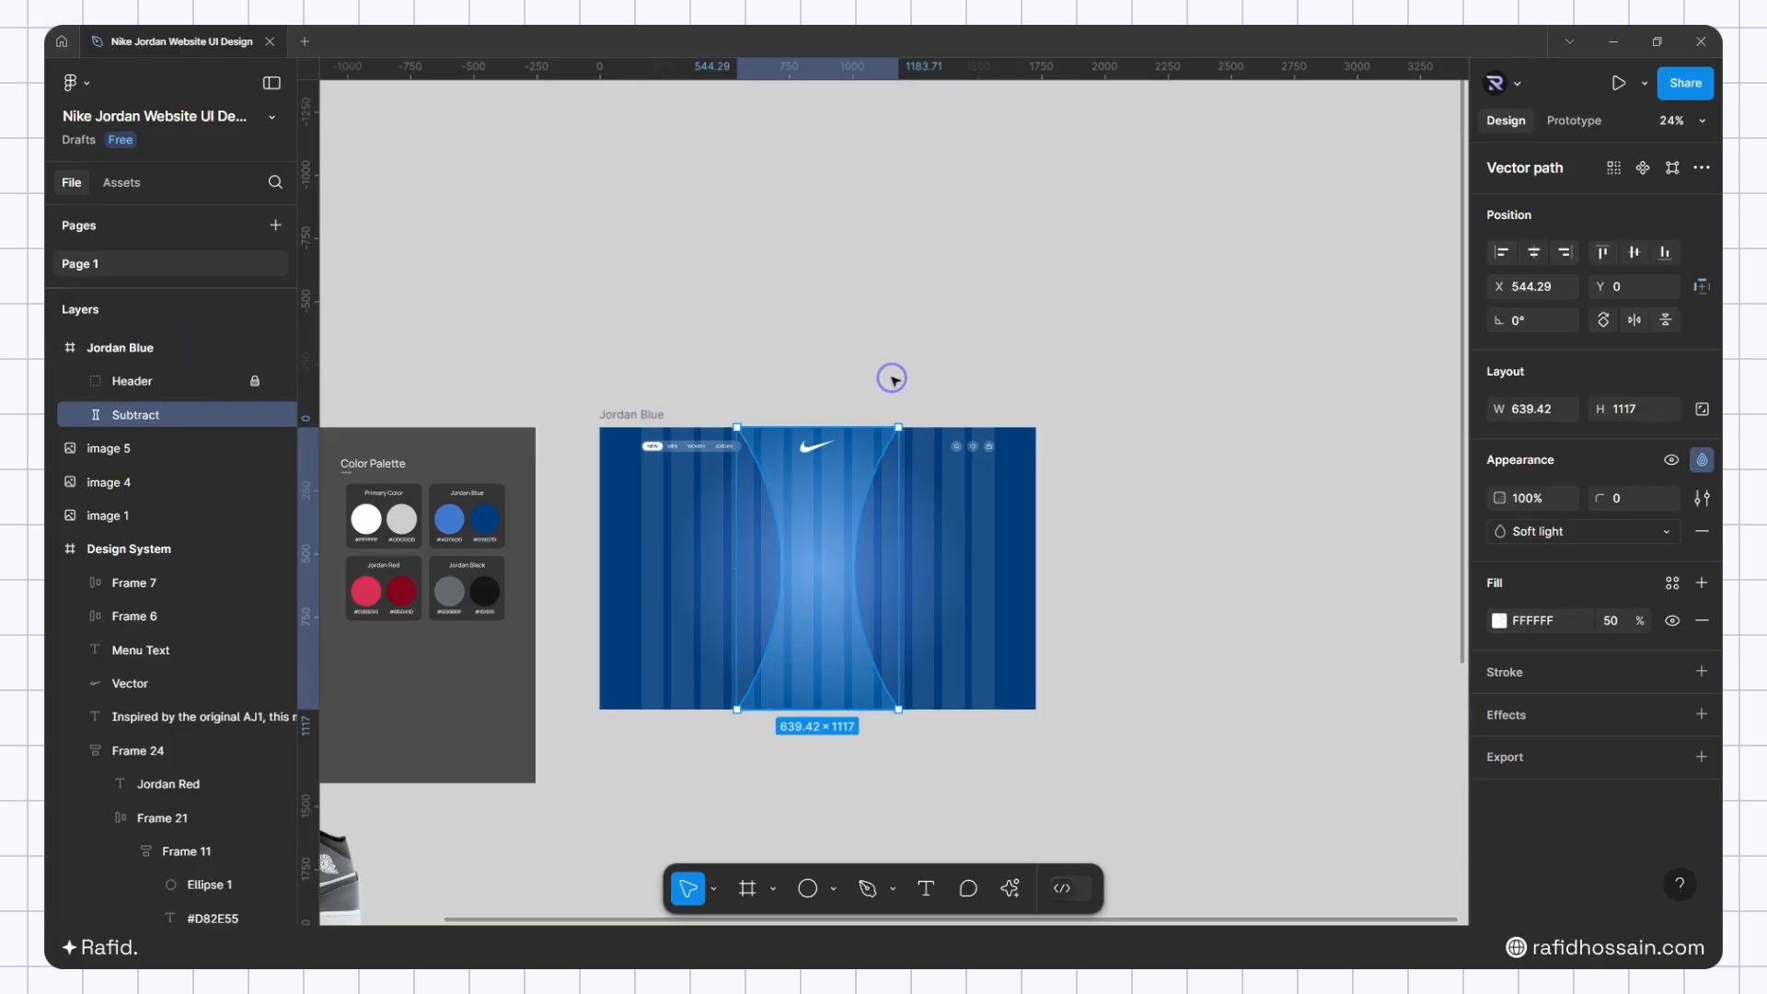
left_click(253, 414)
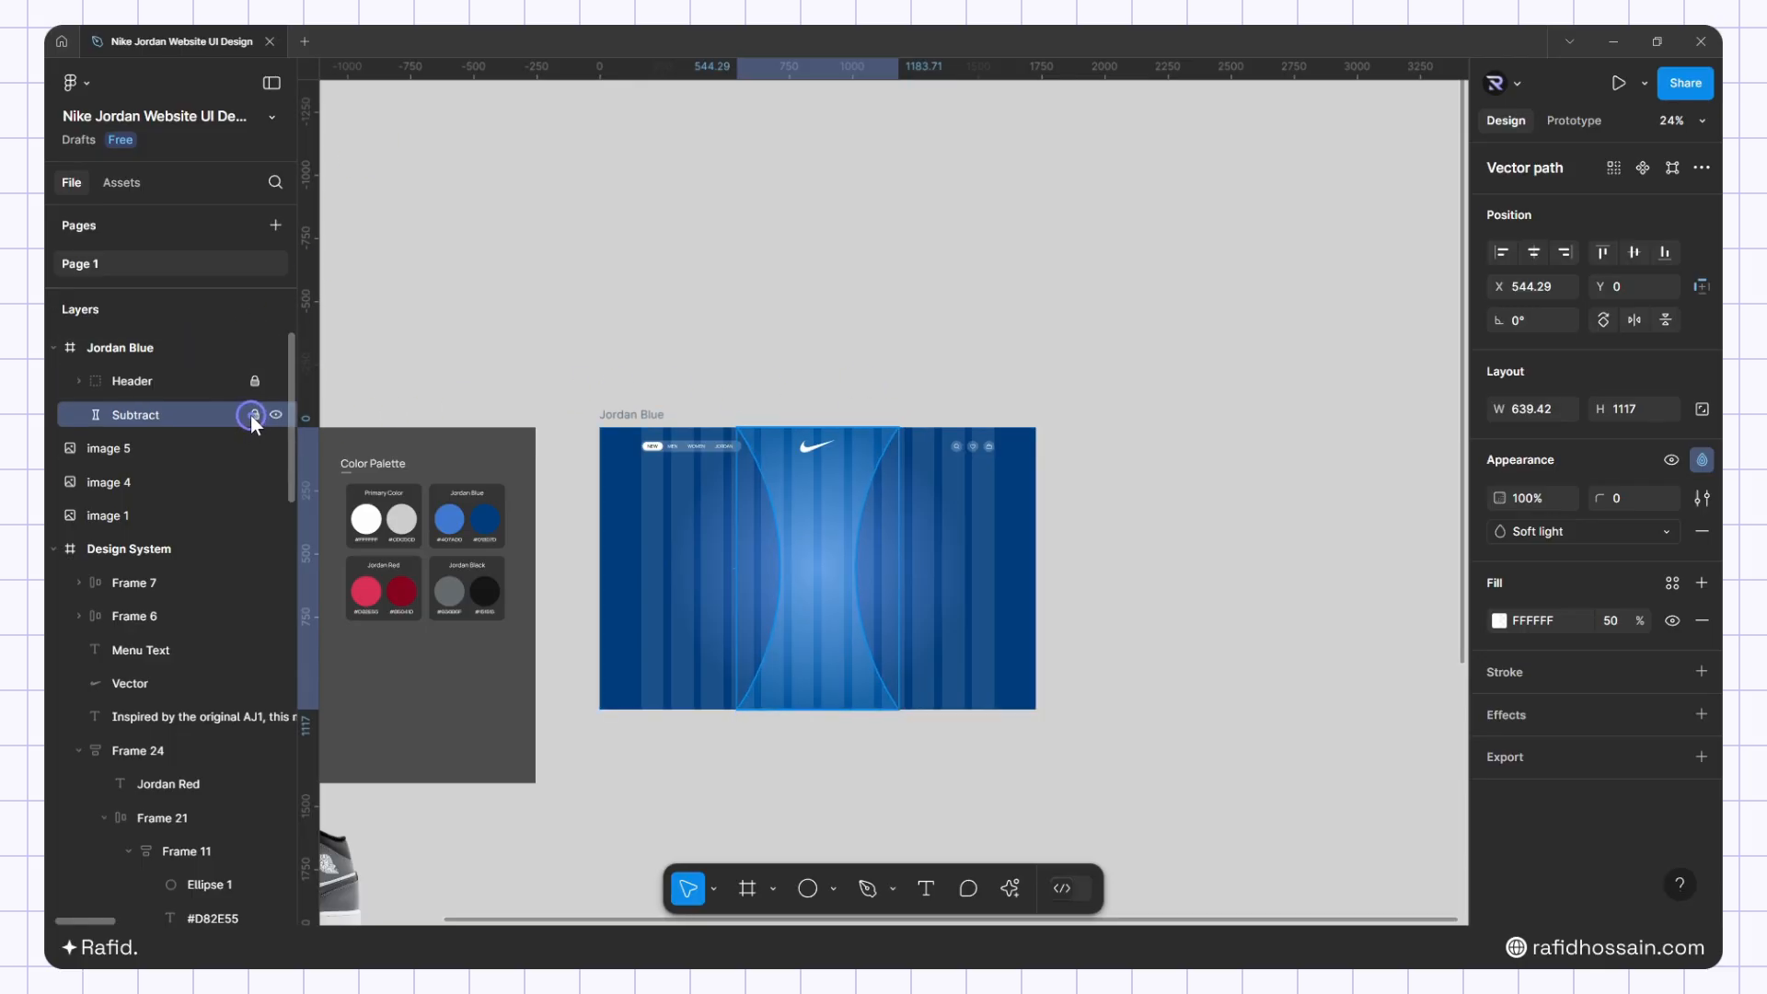
scroll(797, 580, "up", 2)
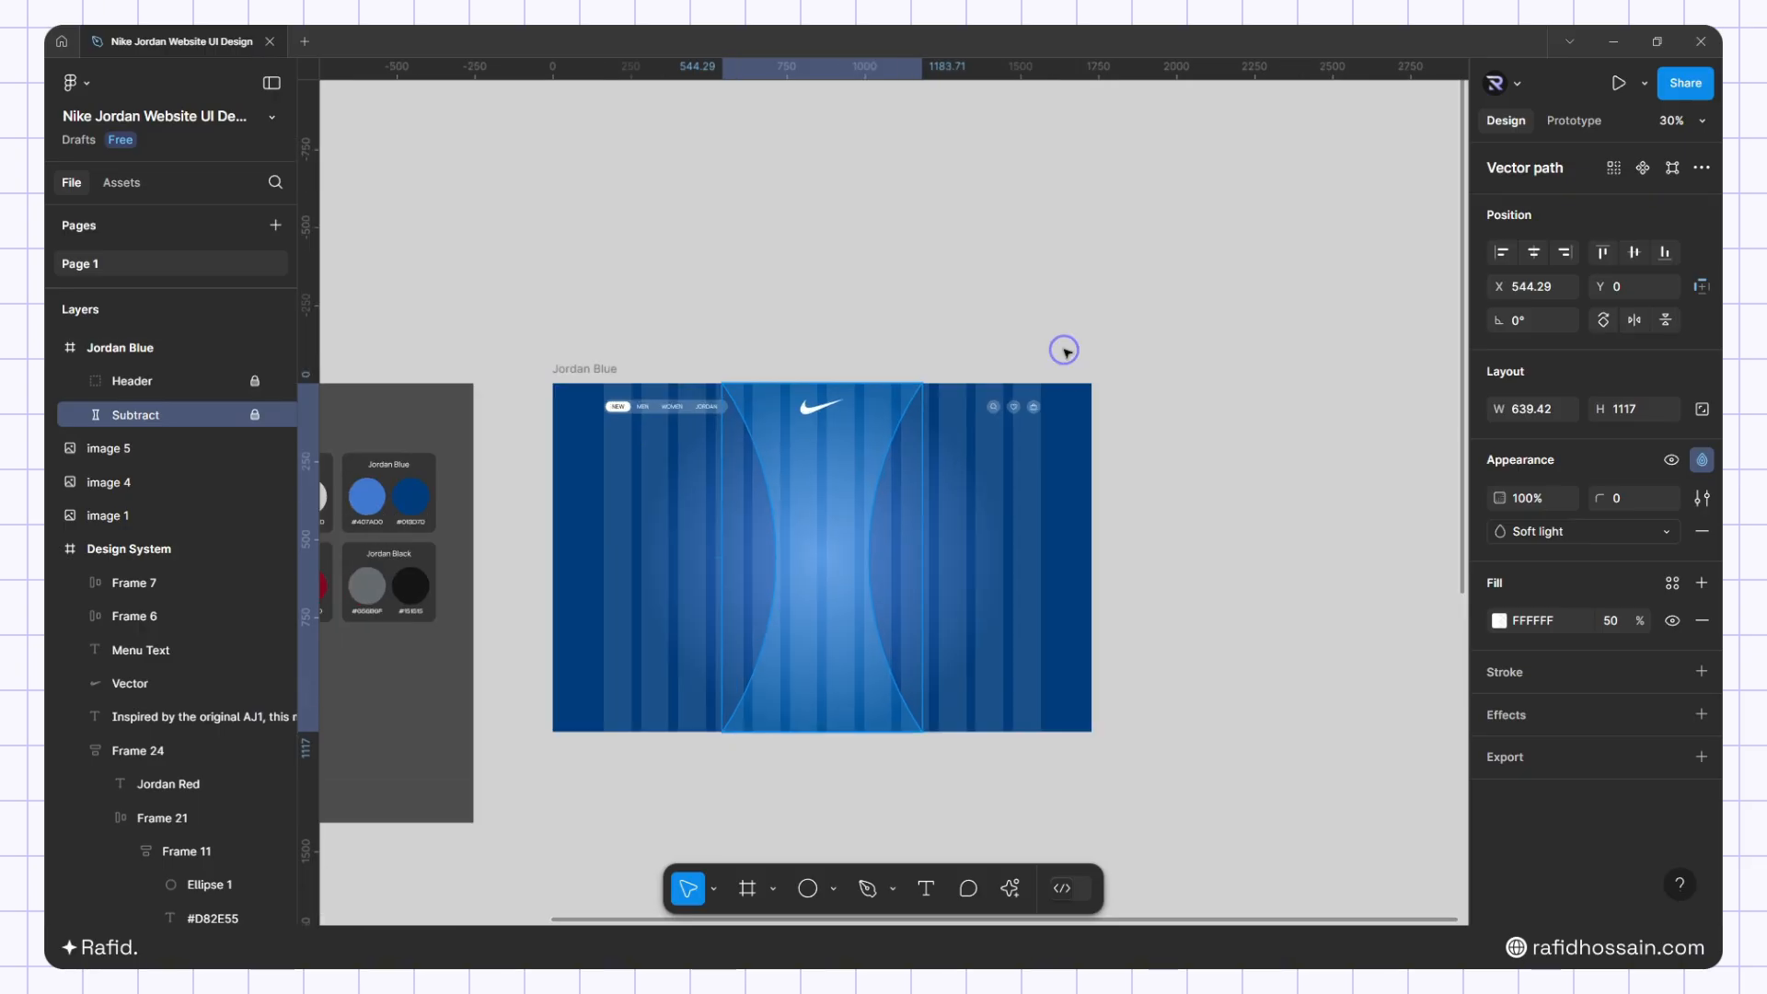
Add the text "Jordan" to the Jordan Blue frame and set its font size to 500
scroll(815, 532, "down", 3)
scroll(847, 560, "up", 4)
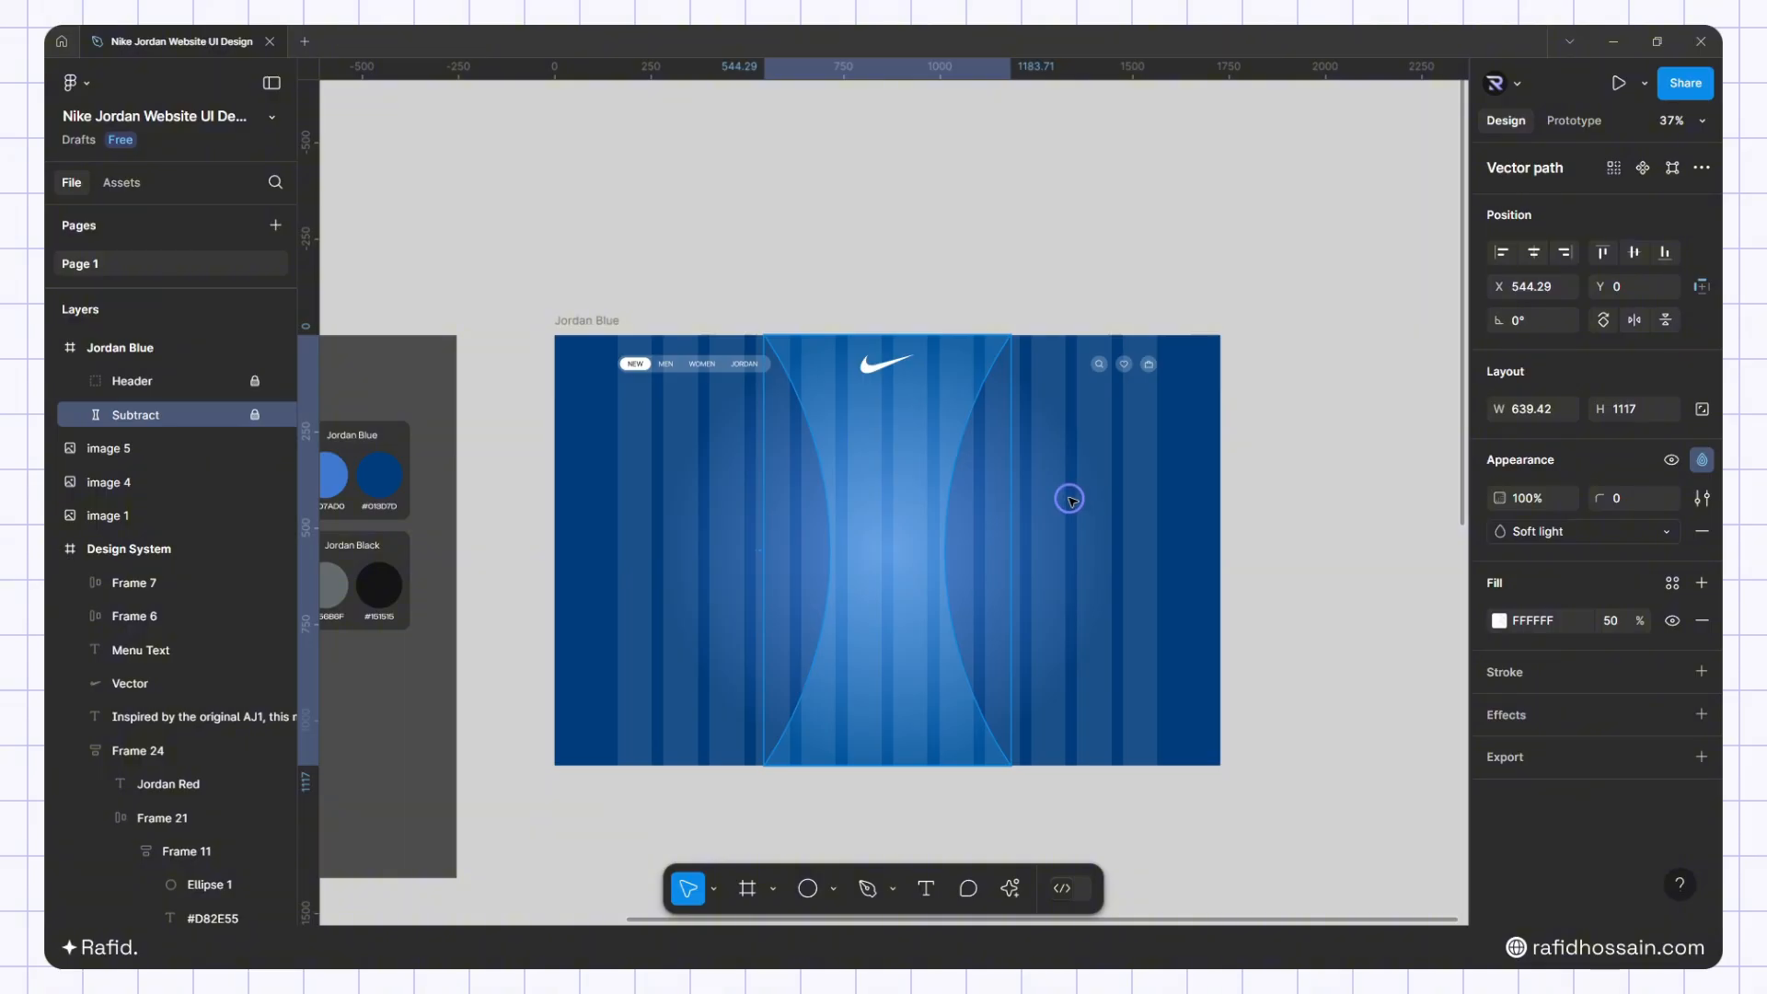
left_click(1065, 433)
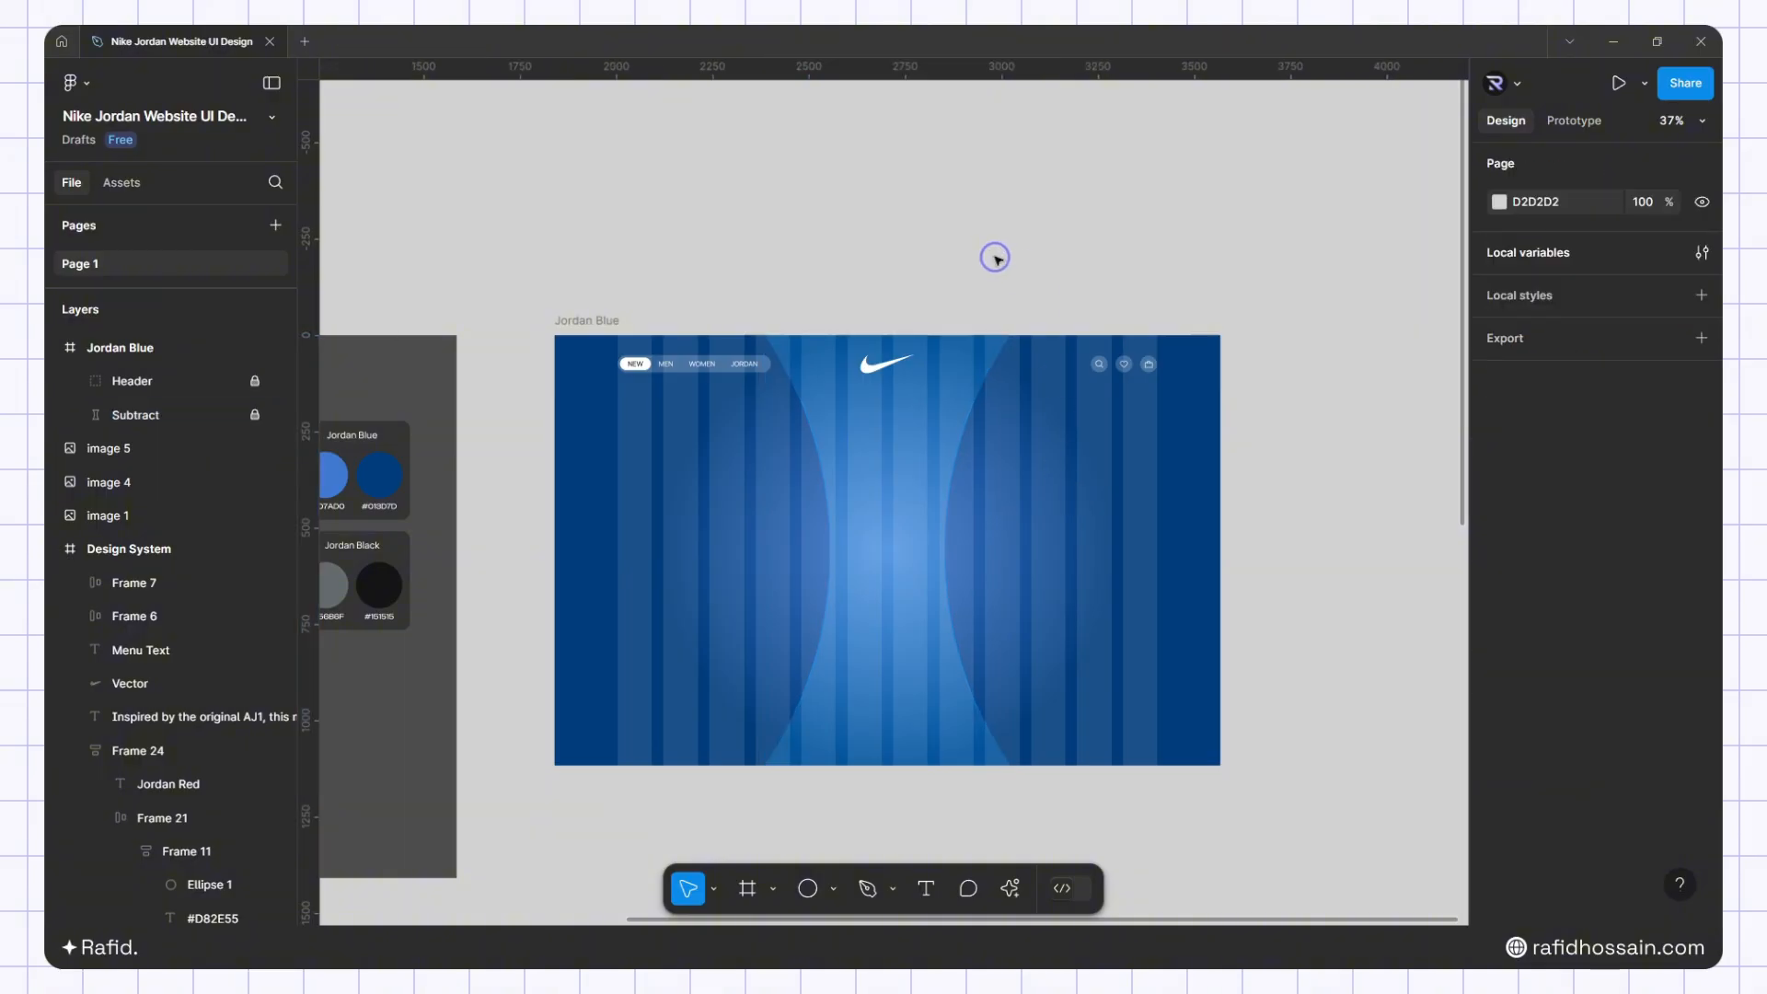
scroll(994, 261, "down", 3)
scroll(976, 290, "up", 3)
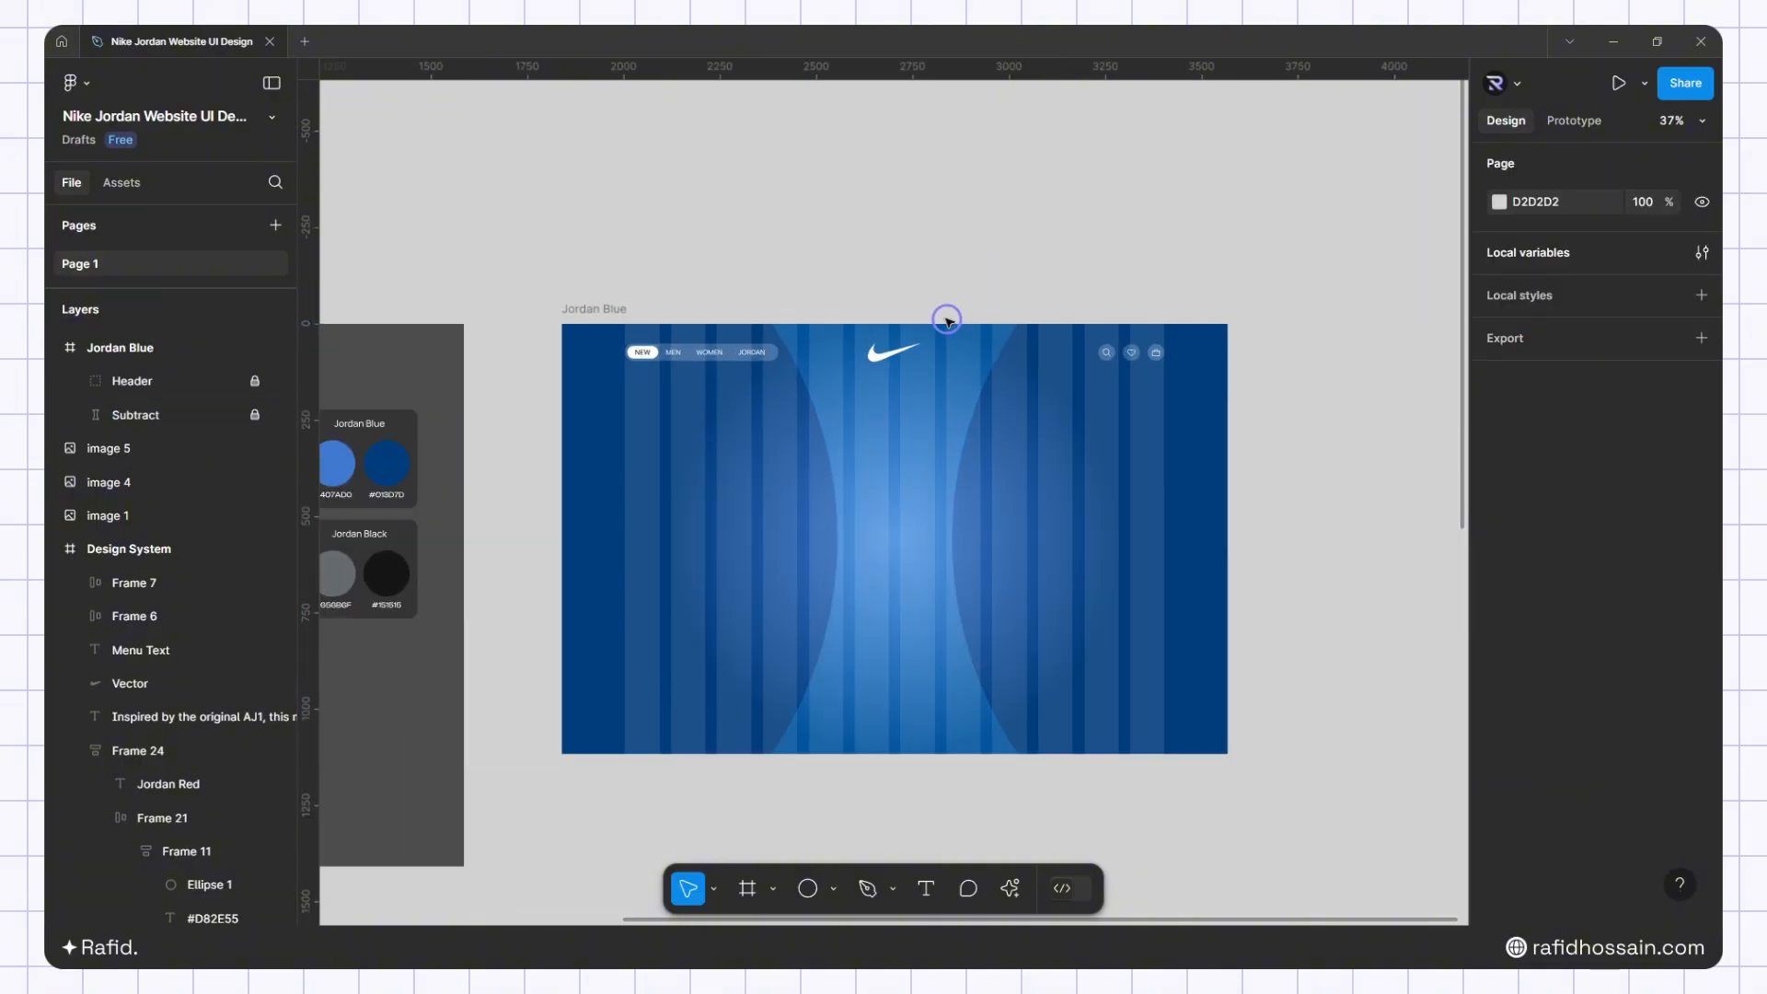
key("t")
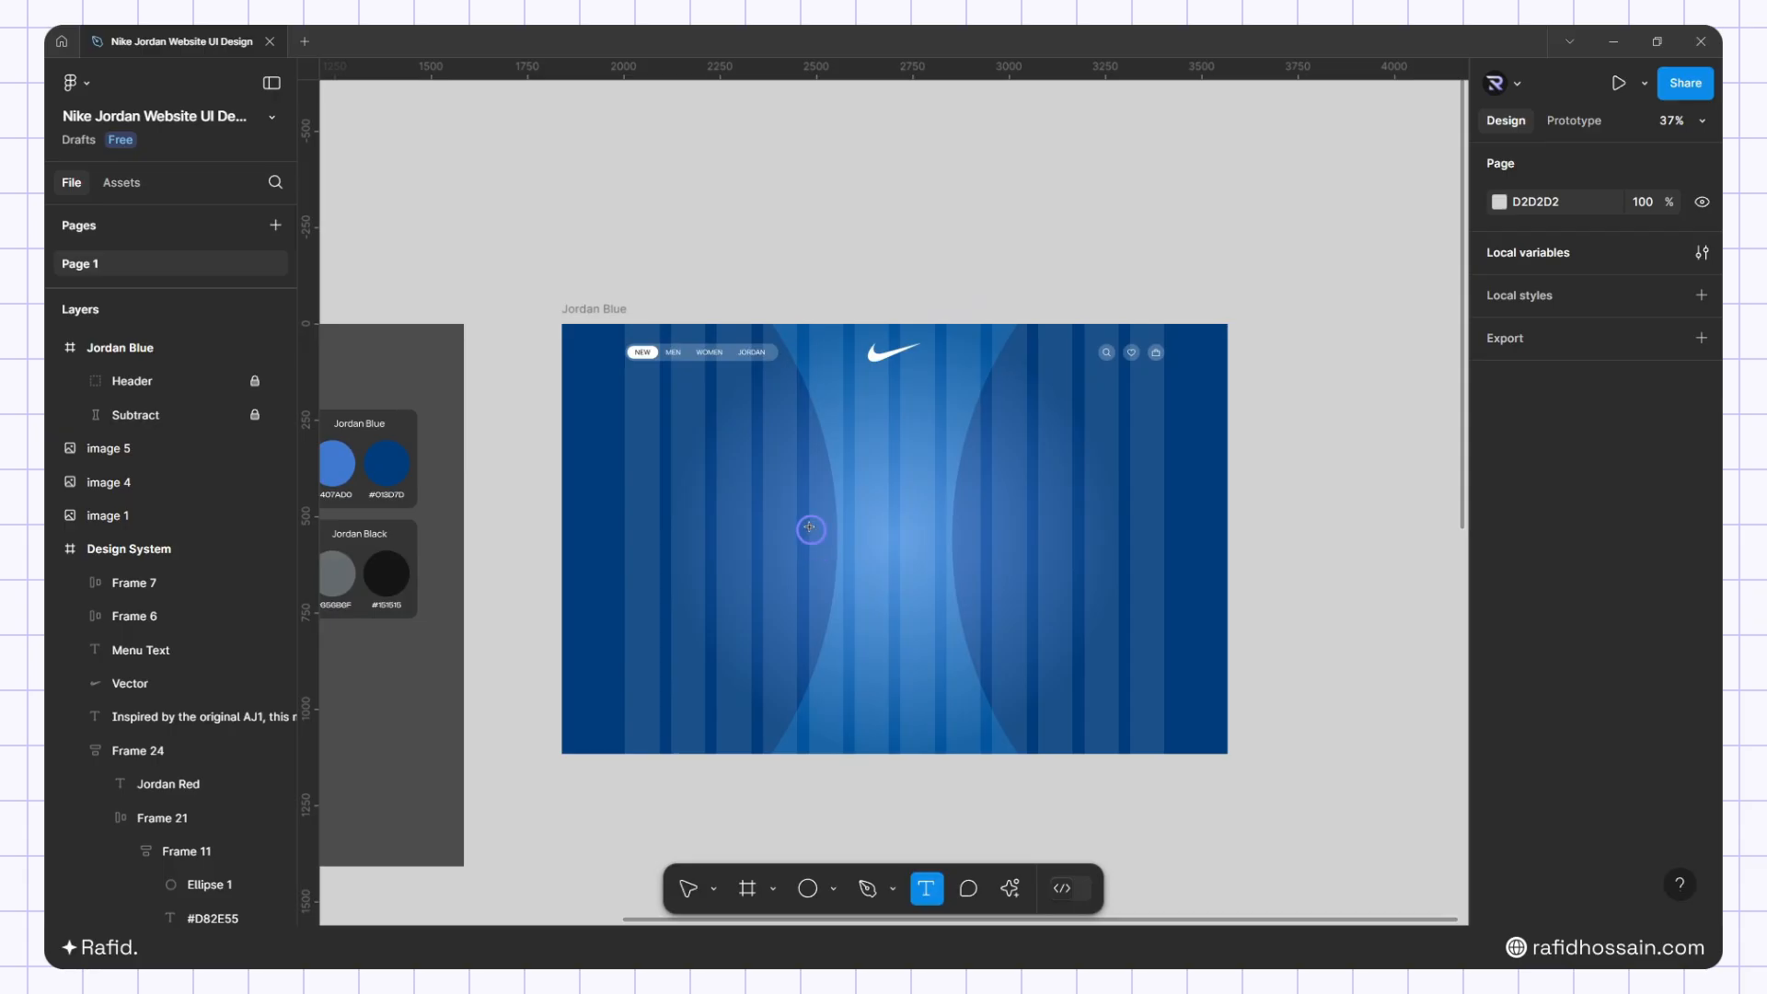
left_click(890, 619)
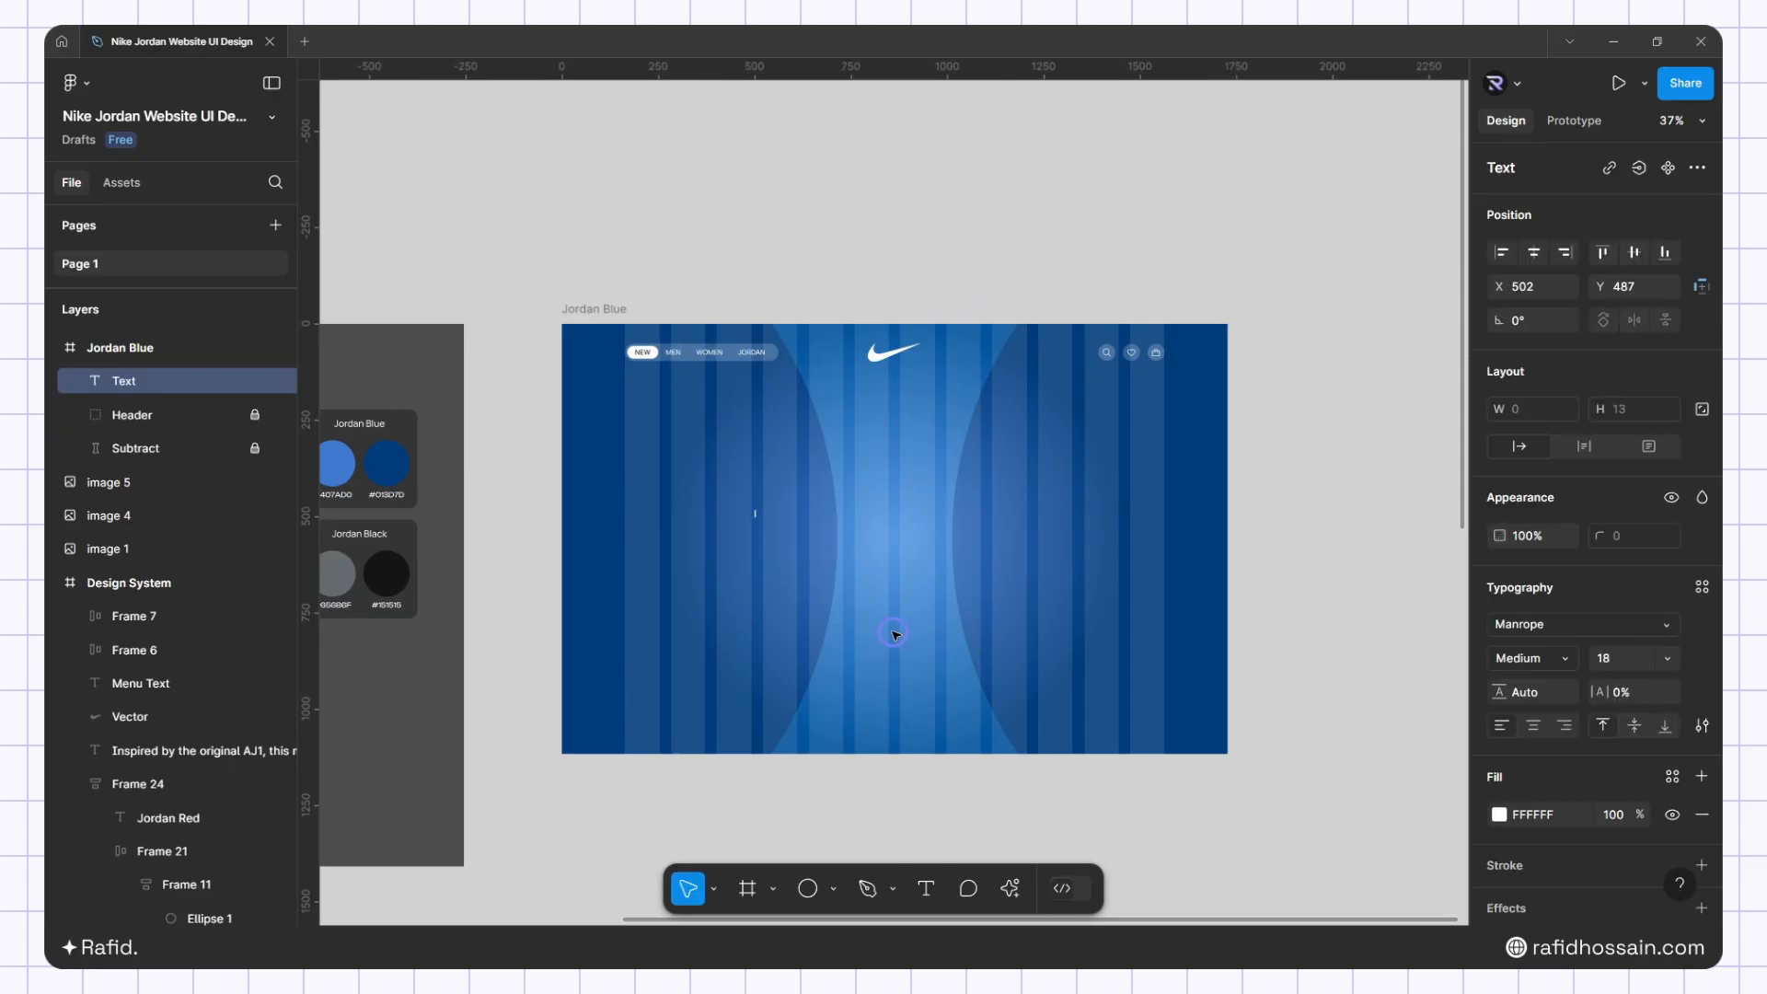
type("Jordan")
key("Escape")
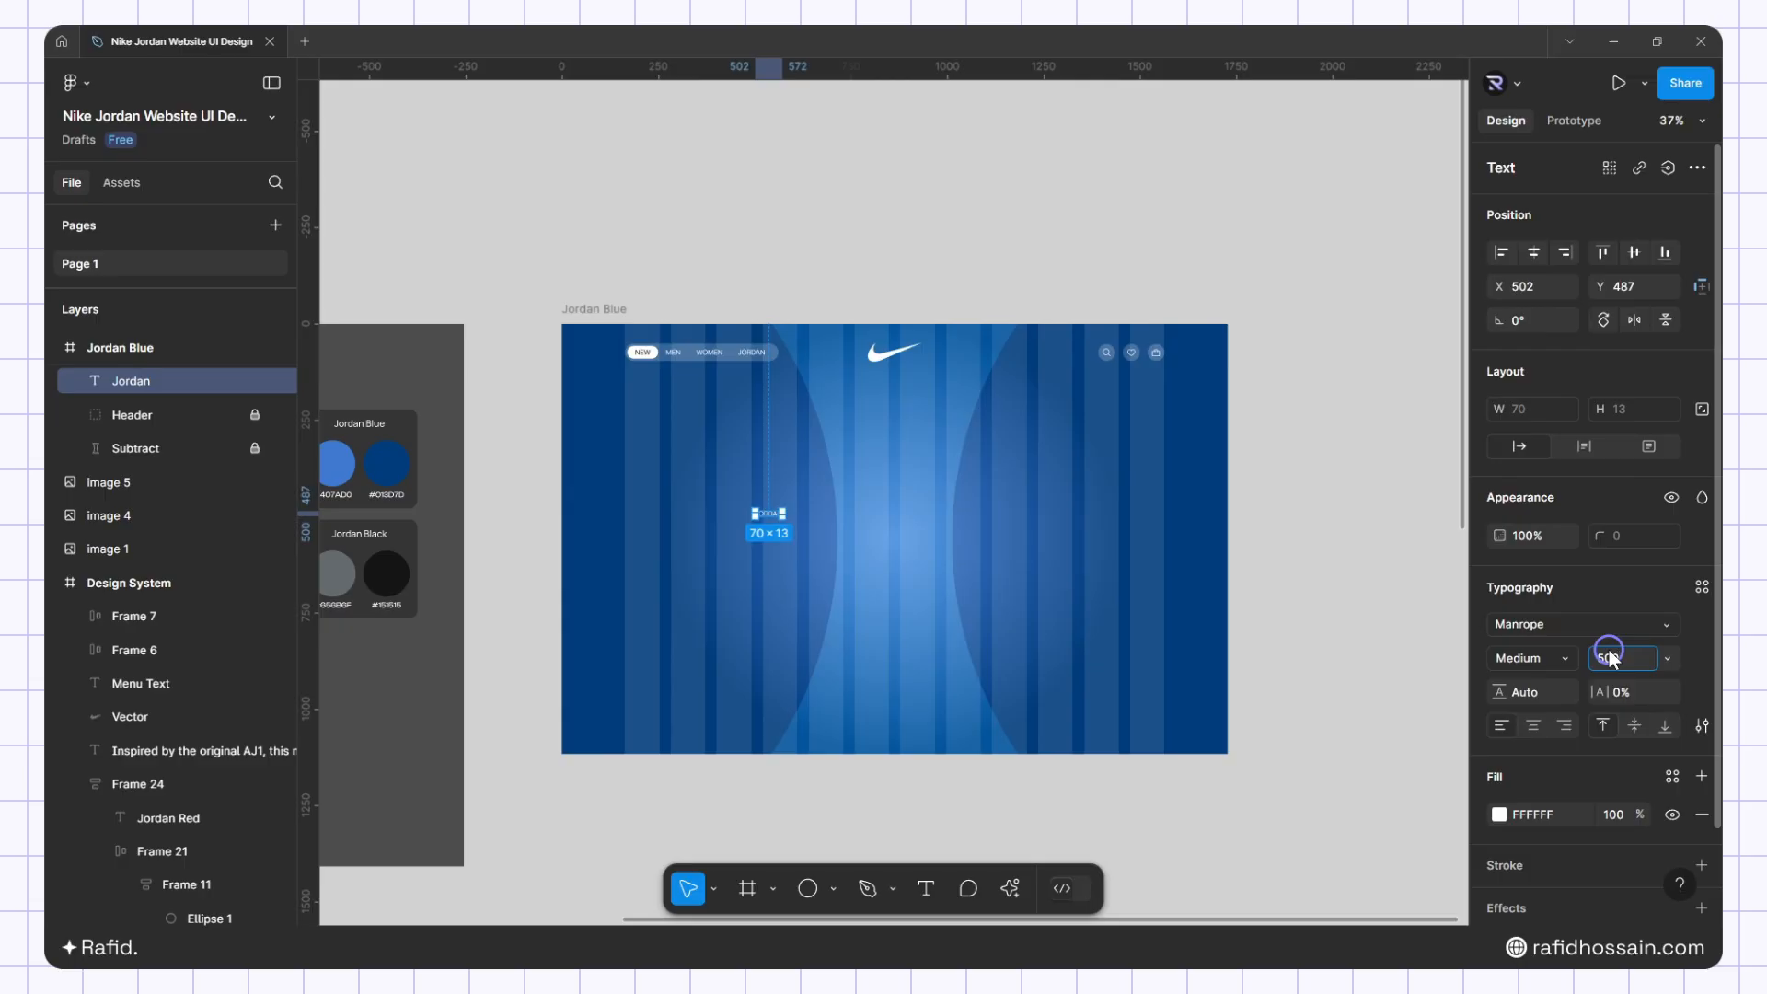
key("Return")
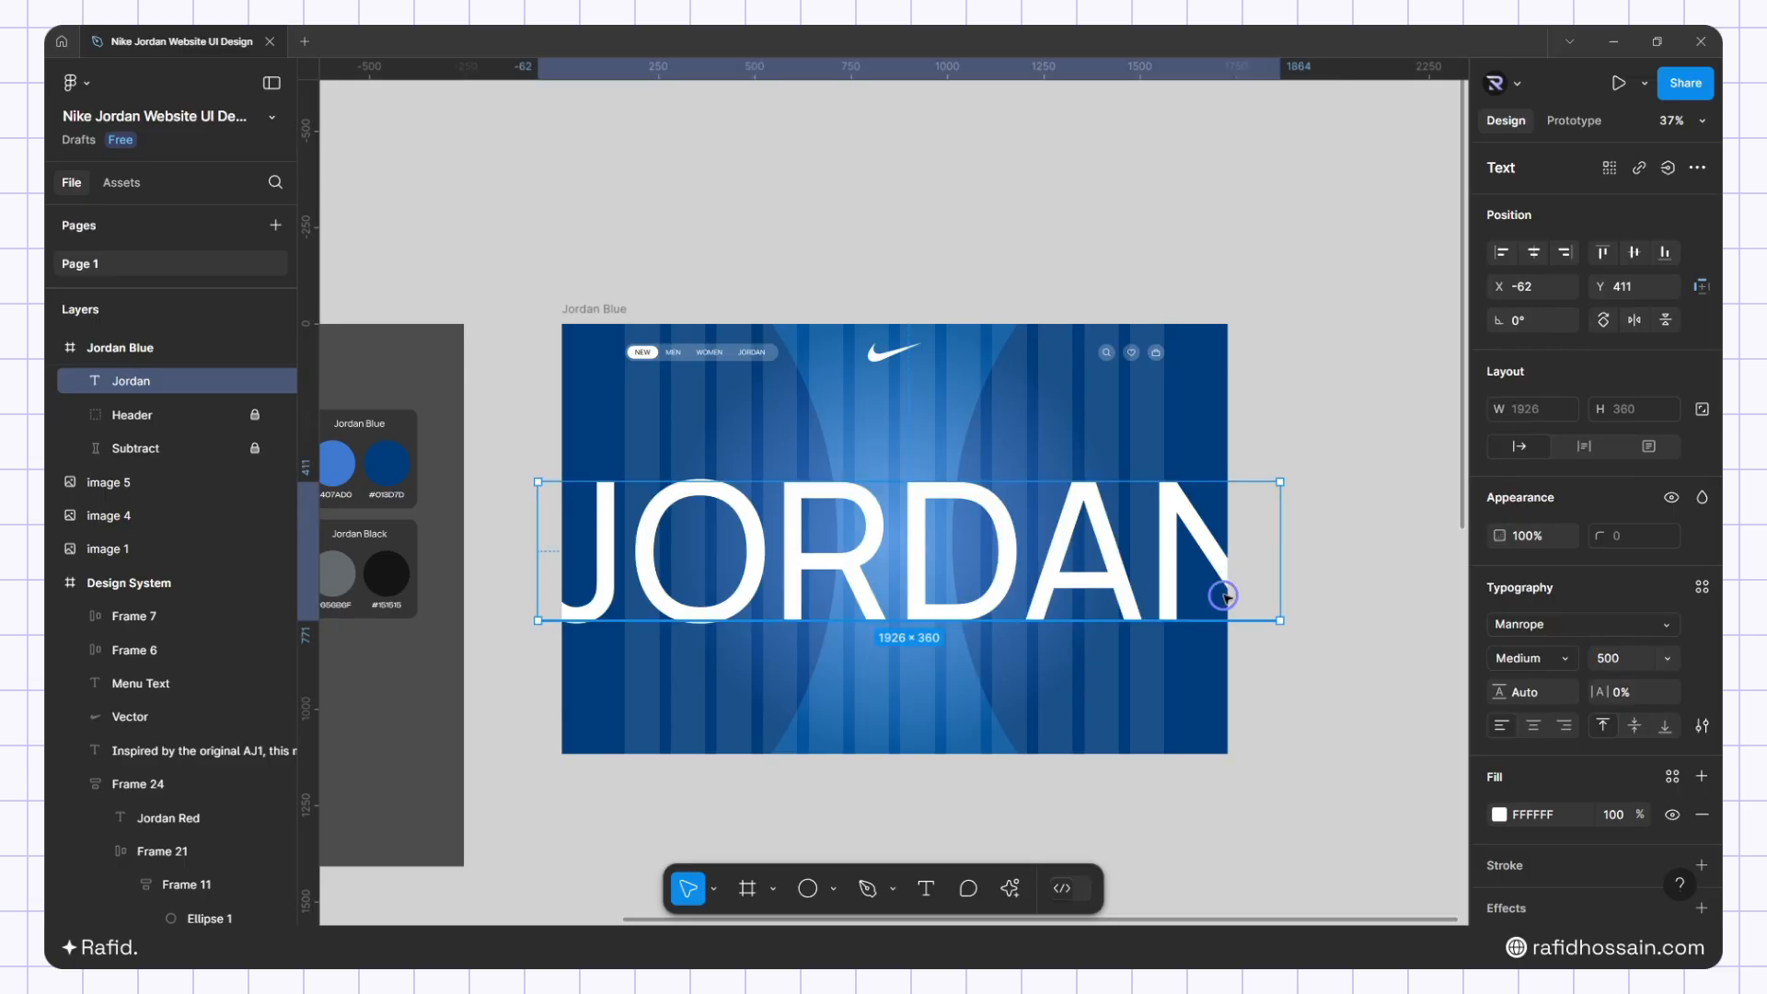
Change the JORDAN text to the Thunder font in Black LC and center it in the frame both horizontally and vertically
left_click(1498, 624)
type("thun")
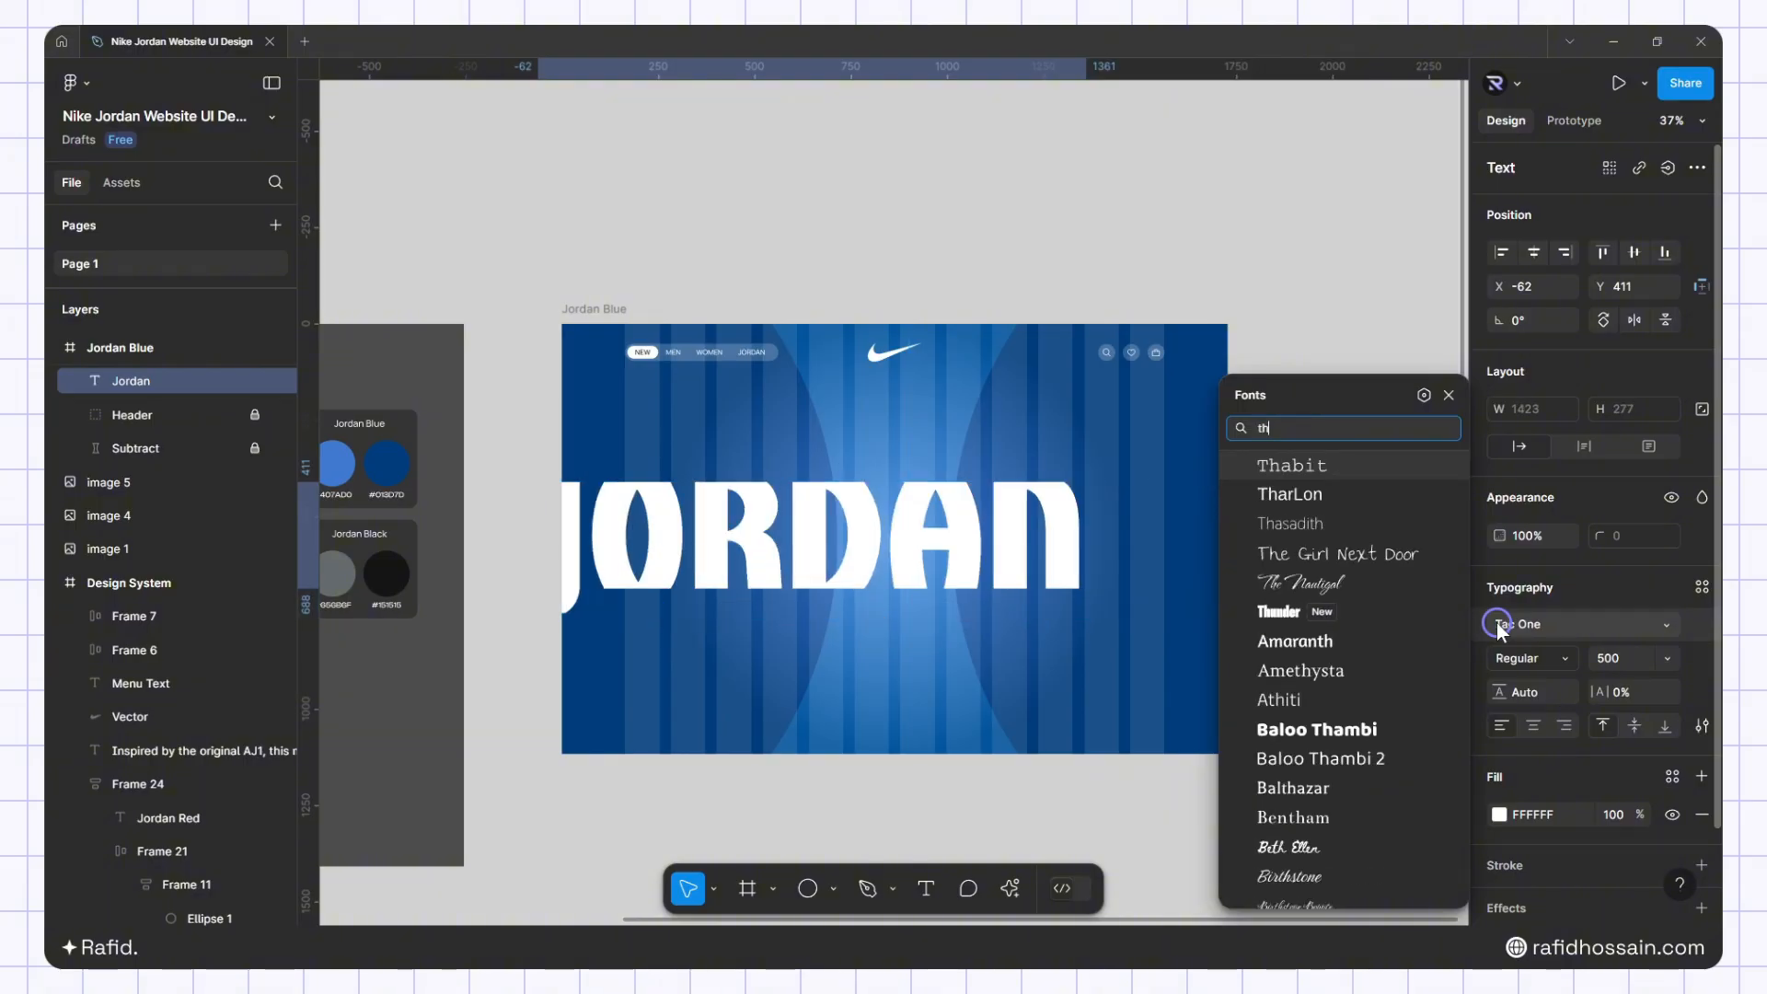
left_click(1289, 463)
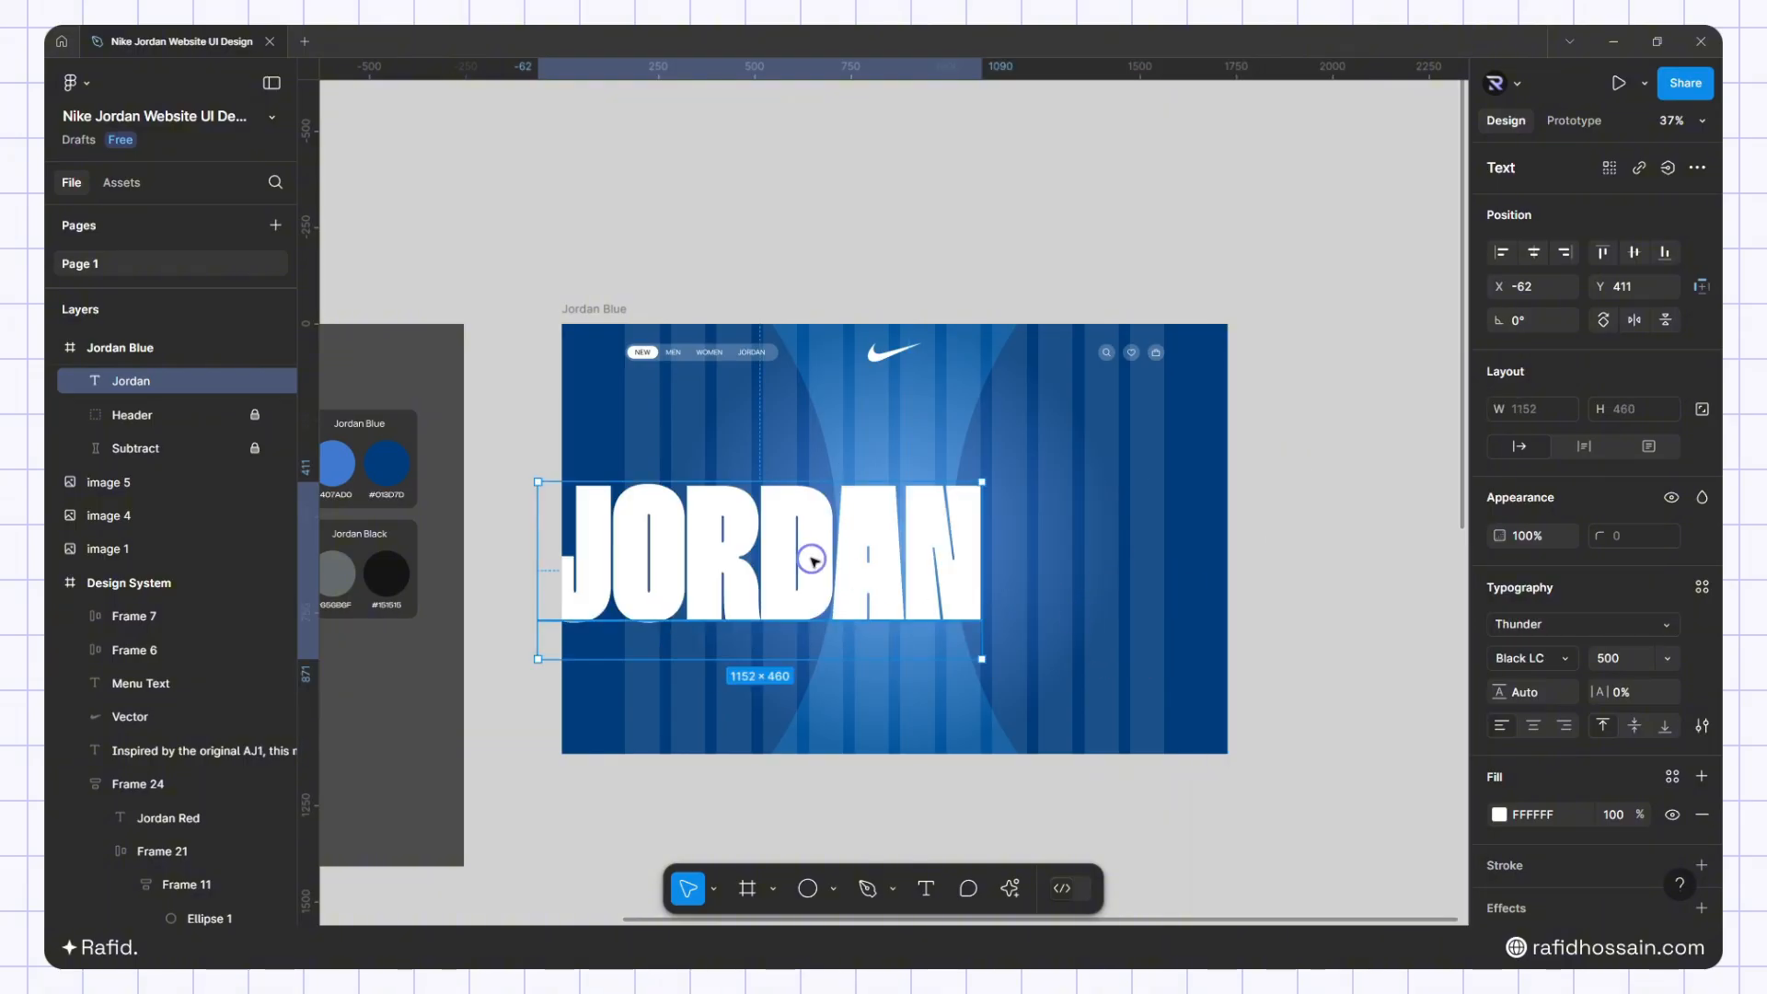
left_click_drag(812, 559, 913, 564)
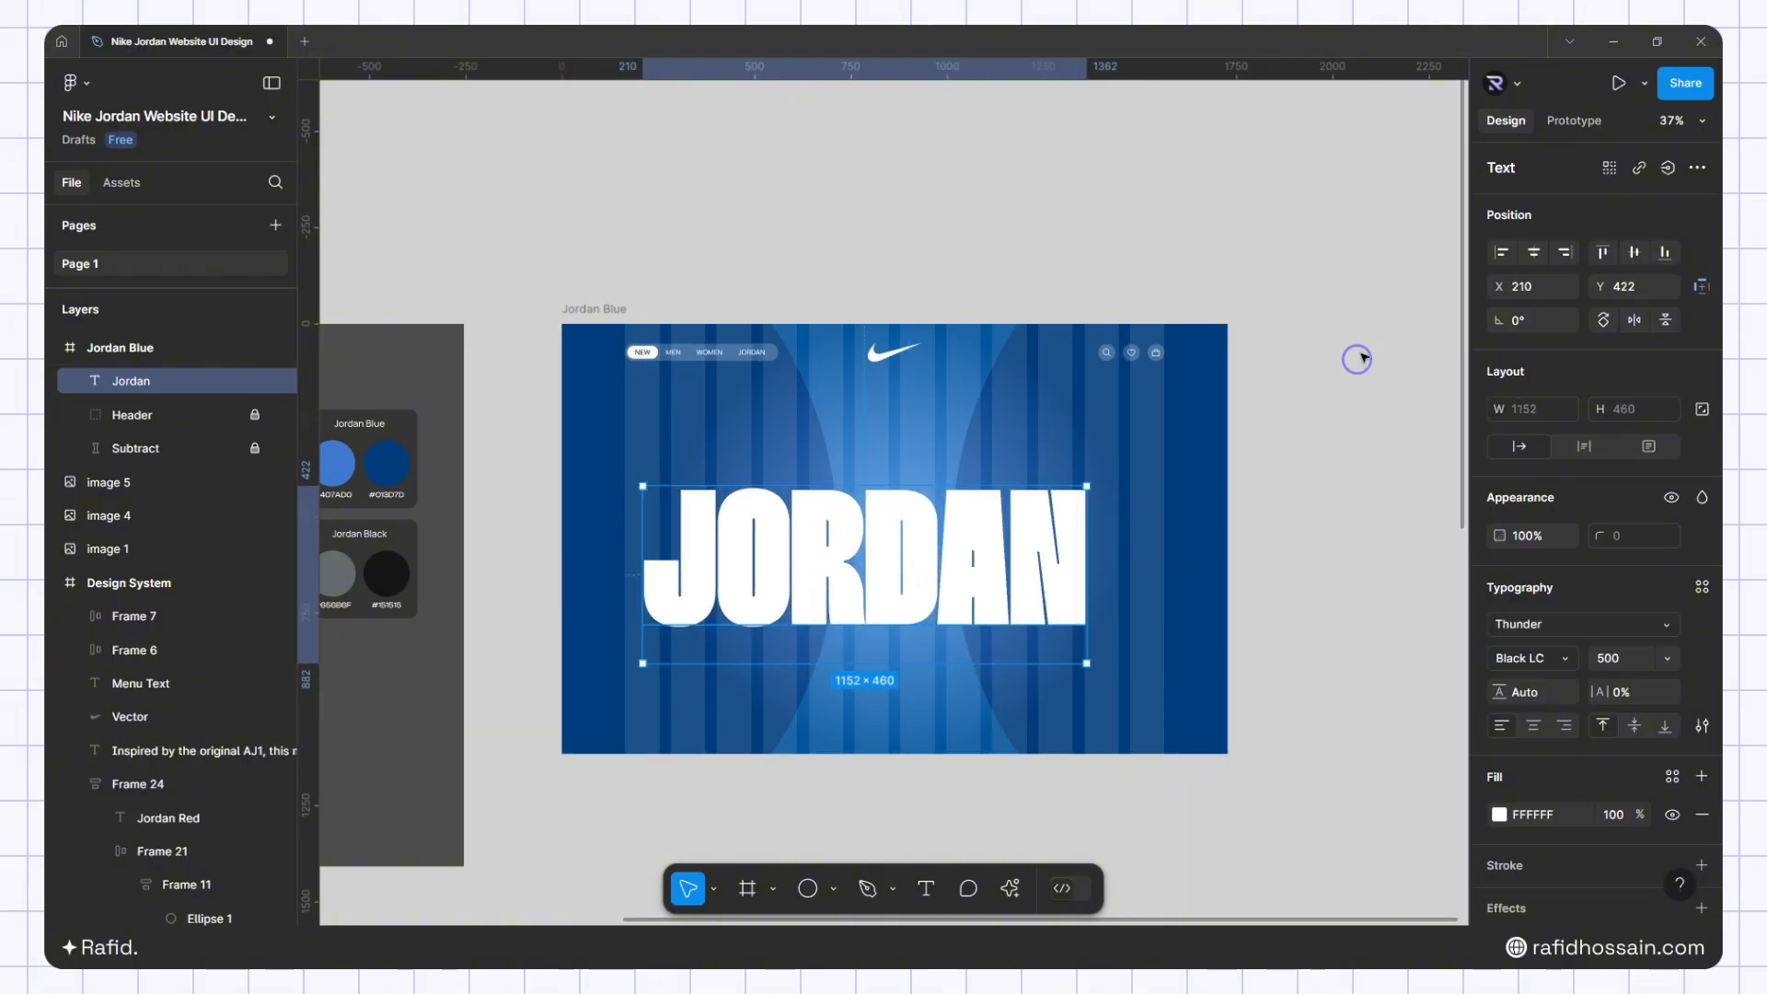
left_click(1534, 252)
left_click(1624, 252)
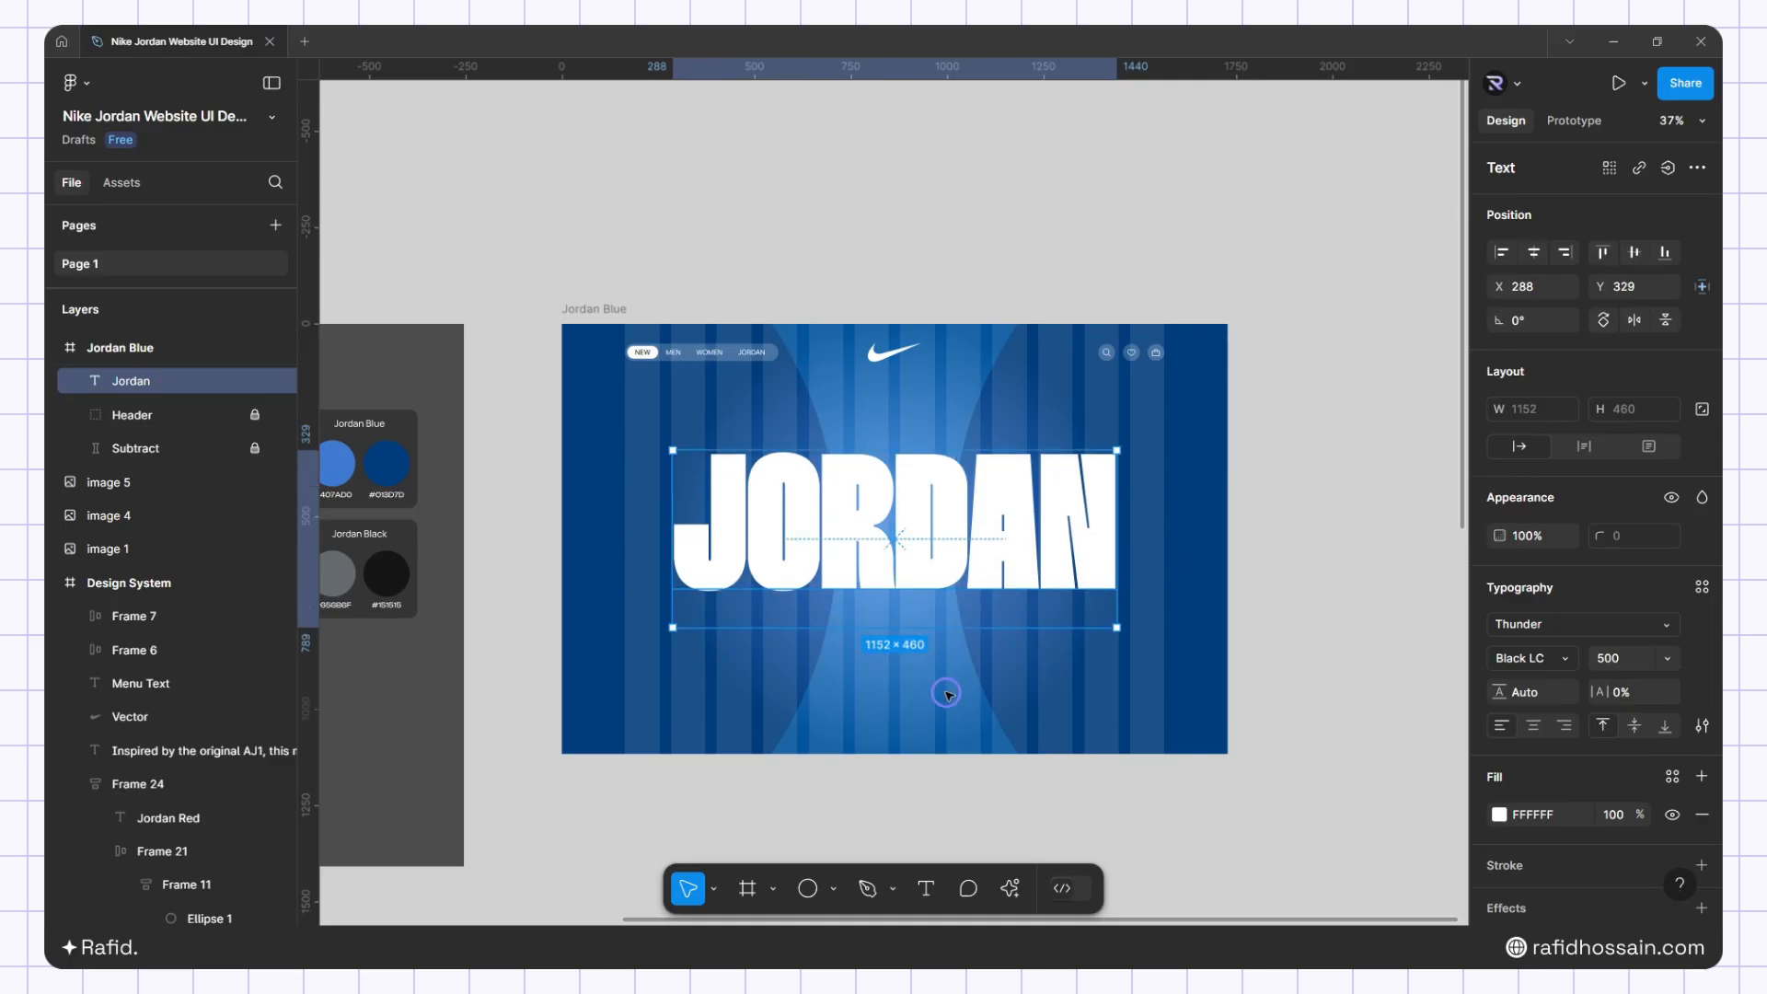
Apply vertical trim to the JORDAN text so its box fits the letter height, and re-center it in the frame
left_click(1699, 726)
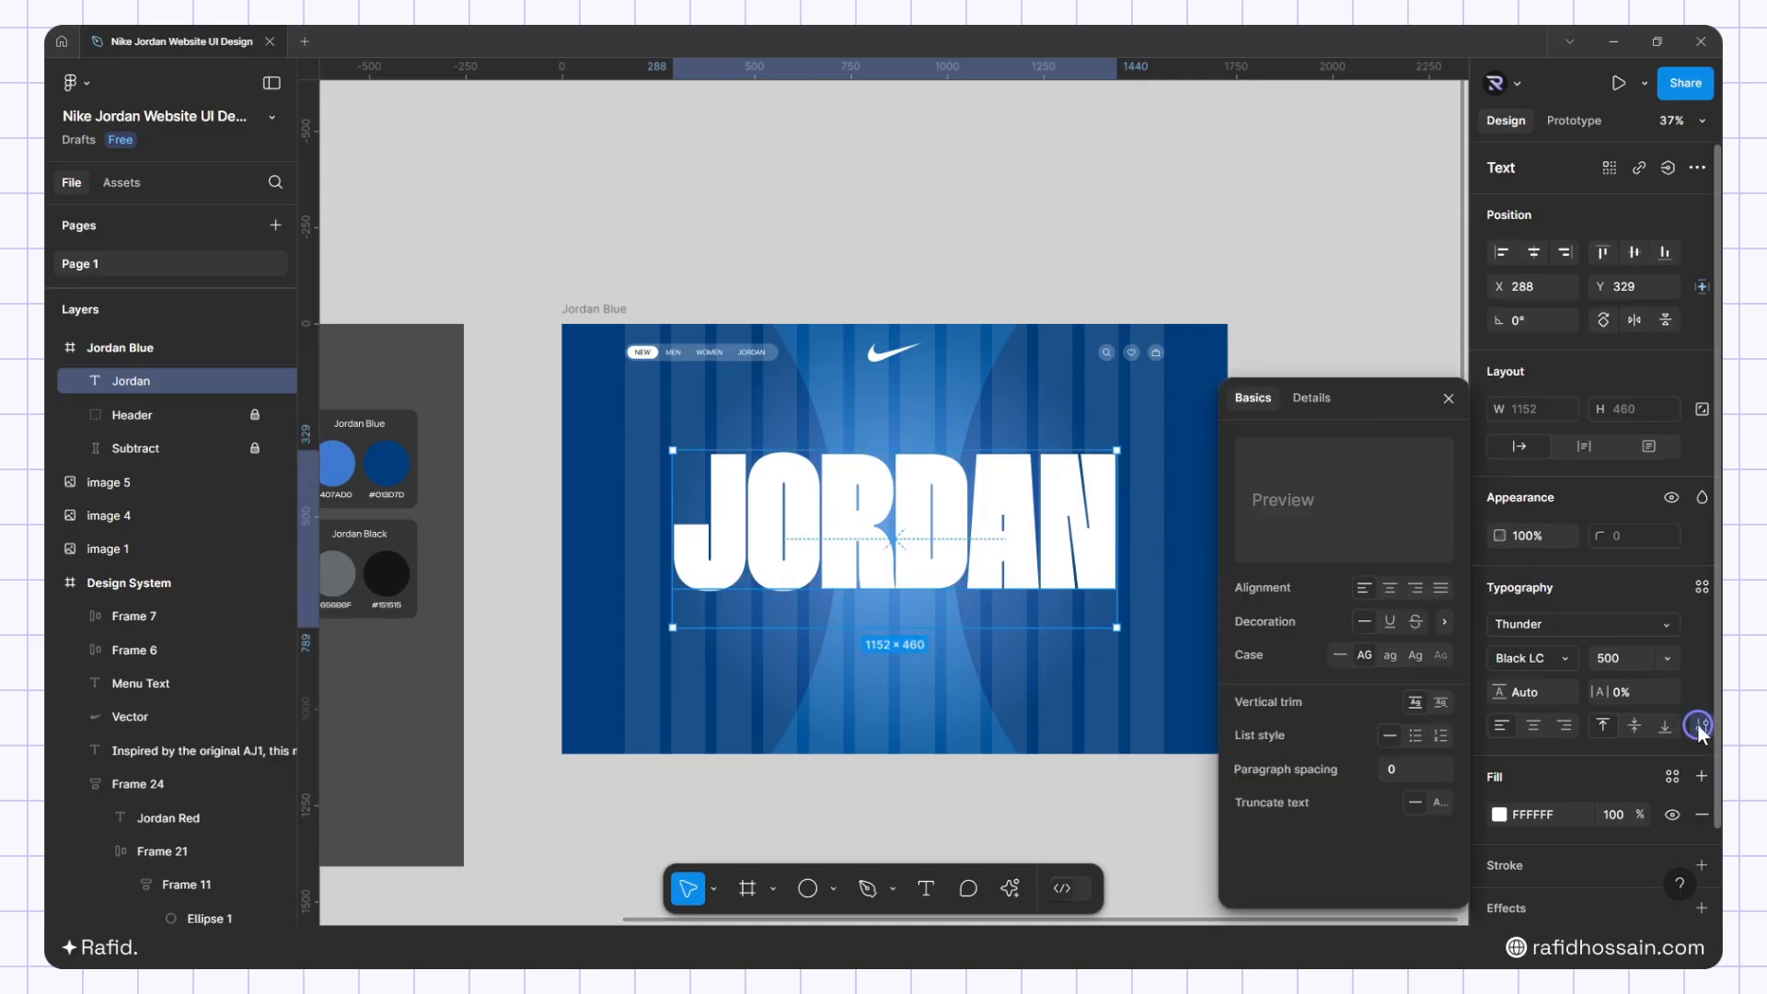
left_click(1441, 701)
left_click(1449, 397)
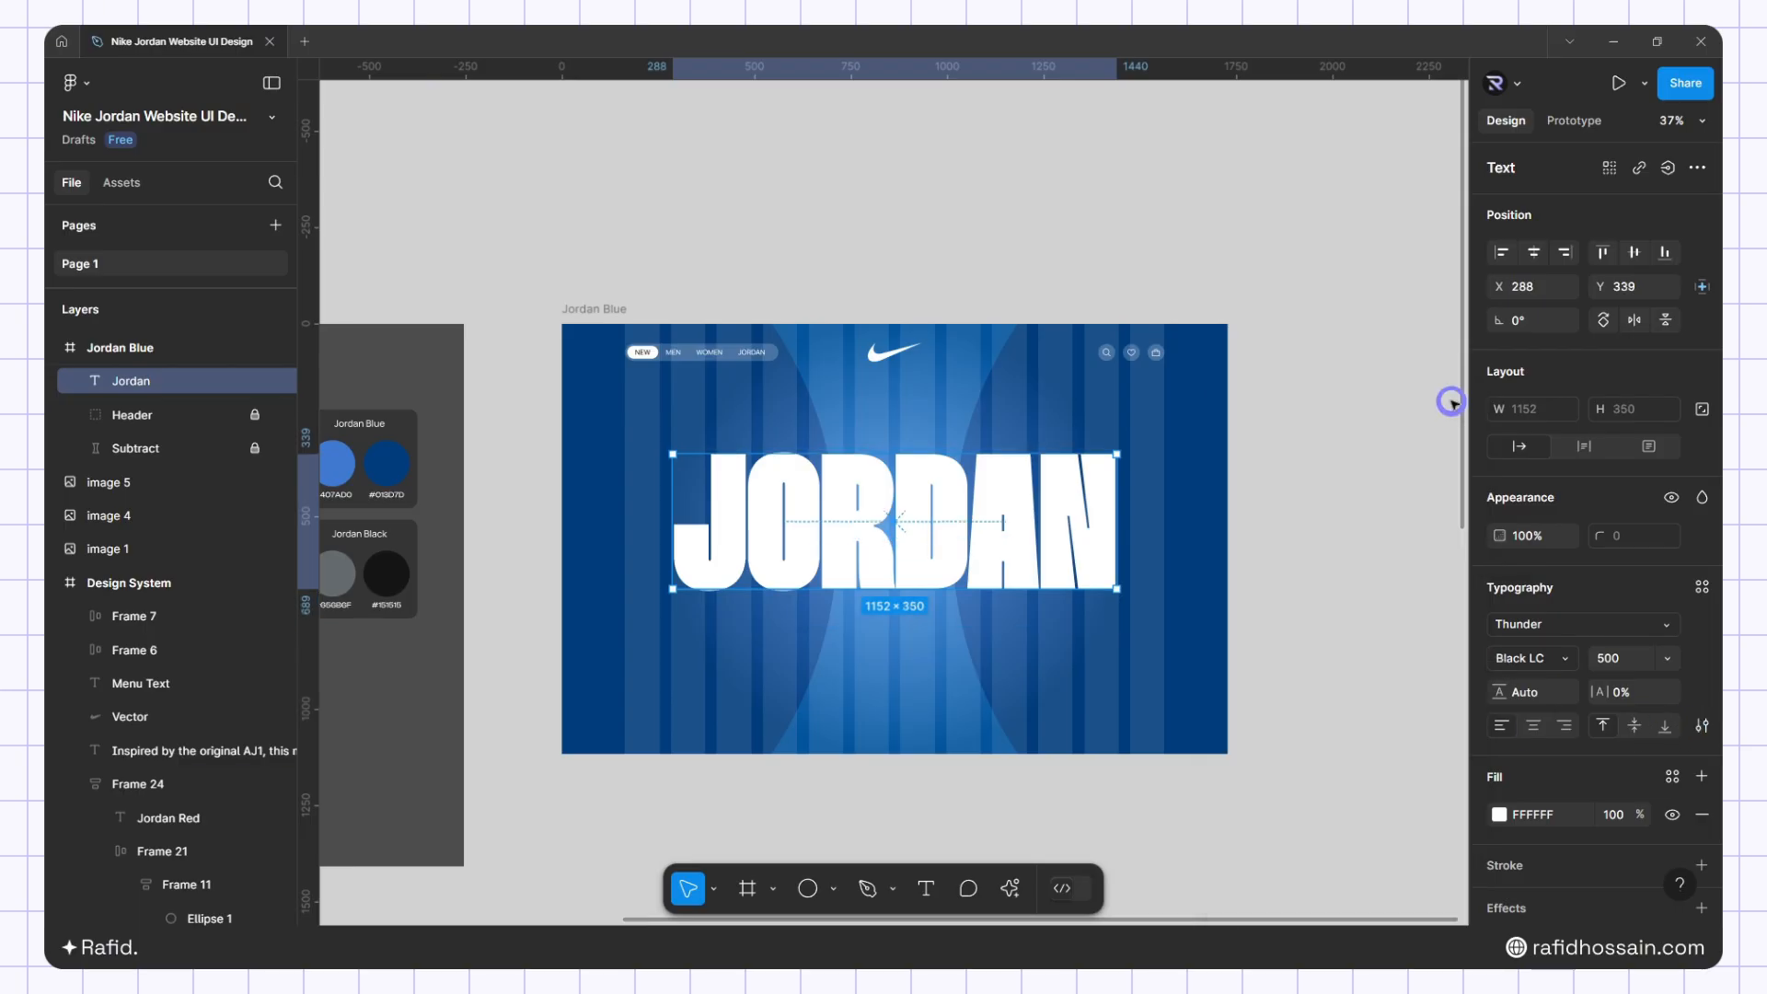
left_click(1632, 252)
left_click(1550, 253)
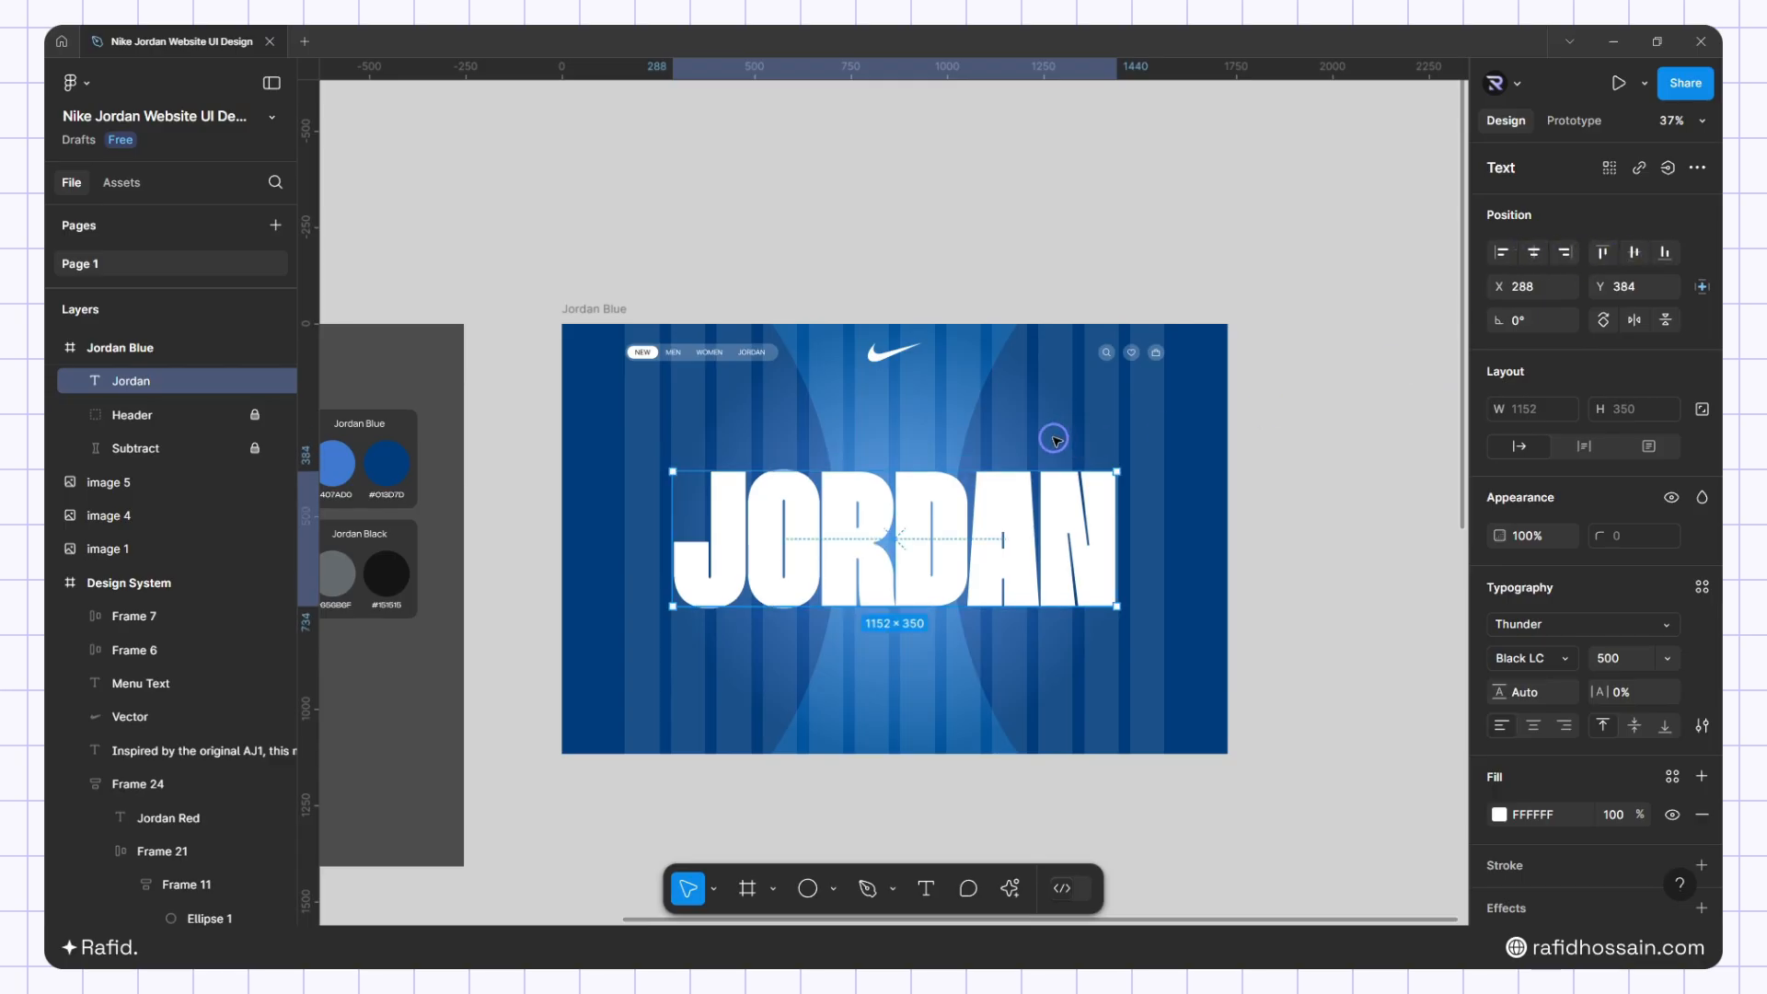
Move the JORDAN text up to Y 350 and lock its layer
key("shift+Up")
key("shift+Up")
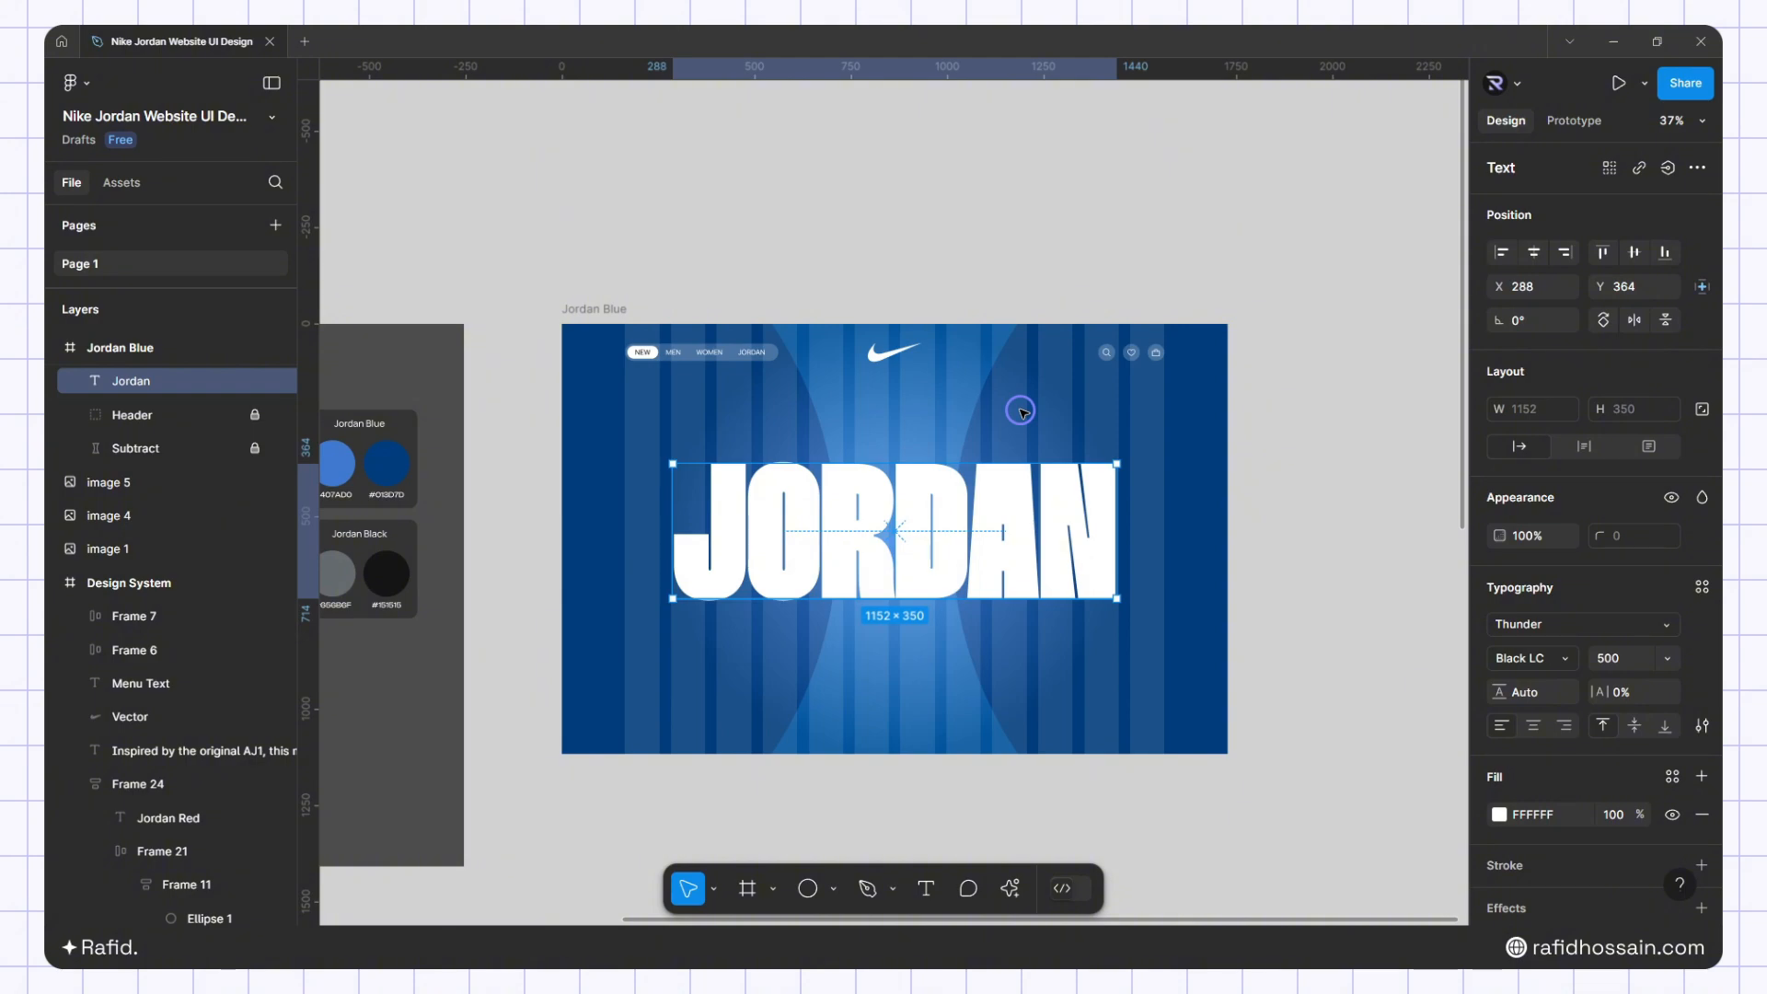
key("shift+Up")
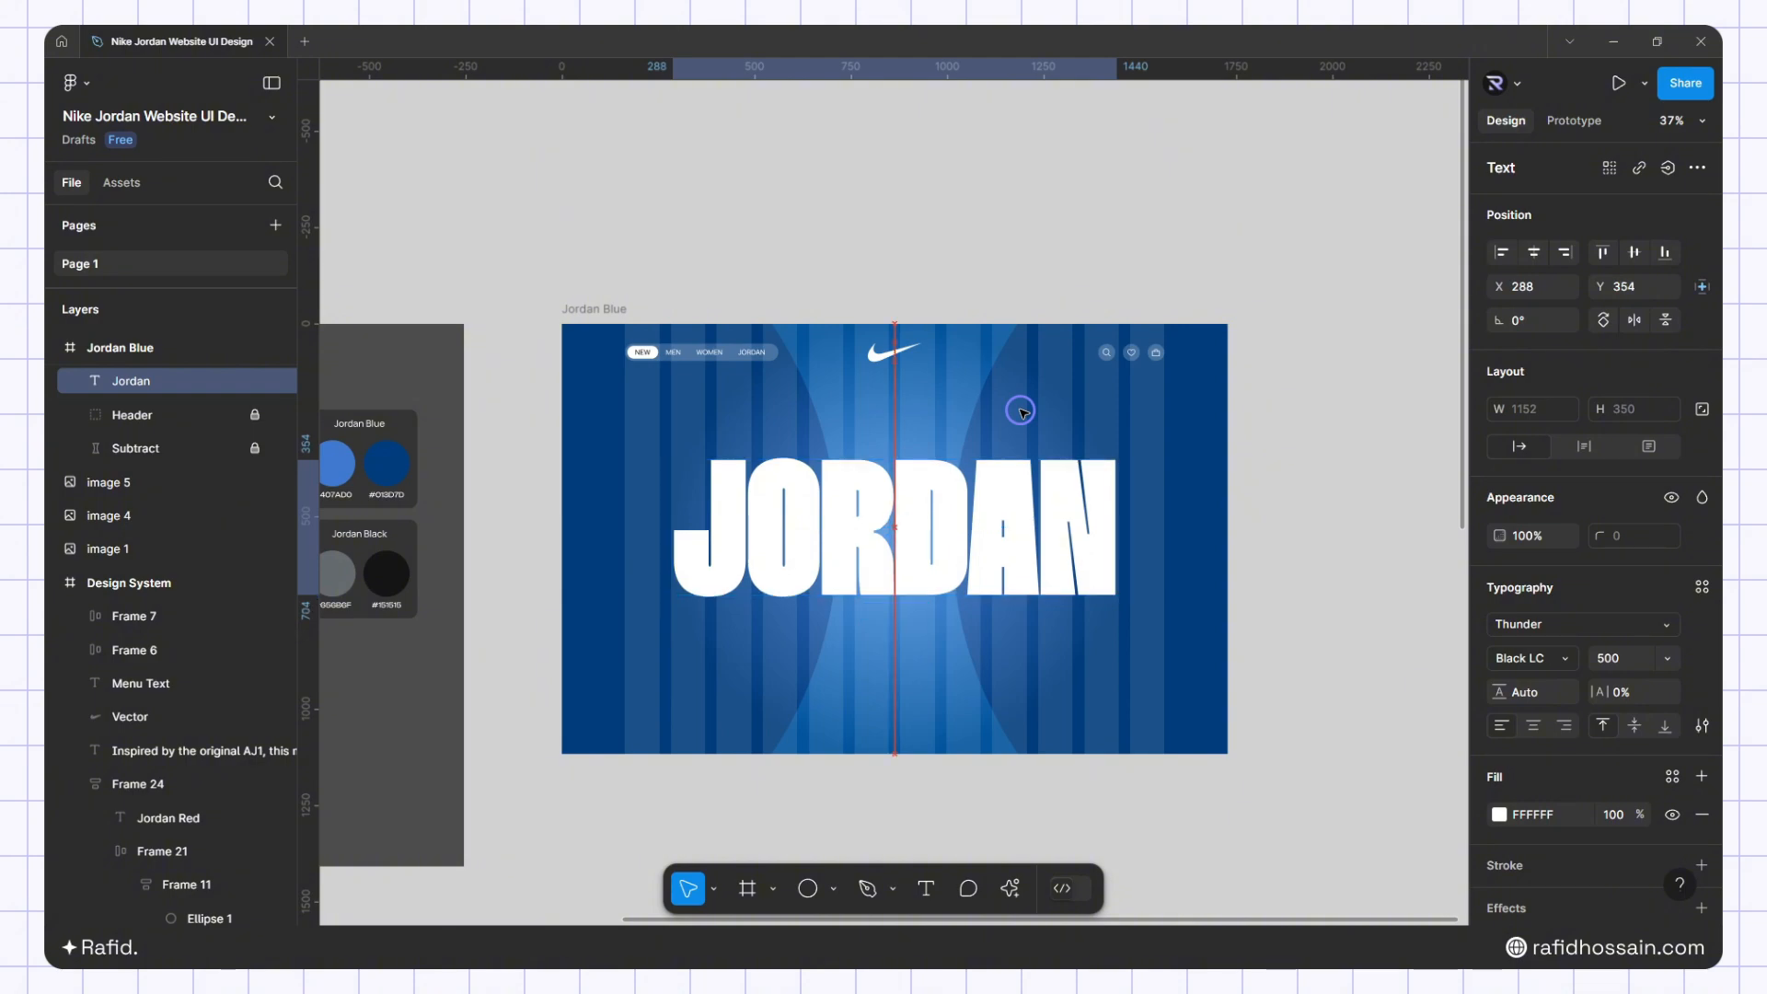
key("alt")
key("Up")
key("Up")
key("Up")
key("Up")
key("alt")
key("alt")
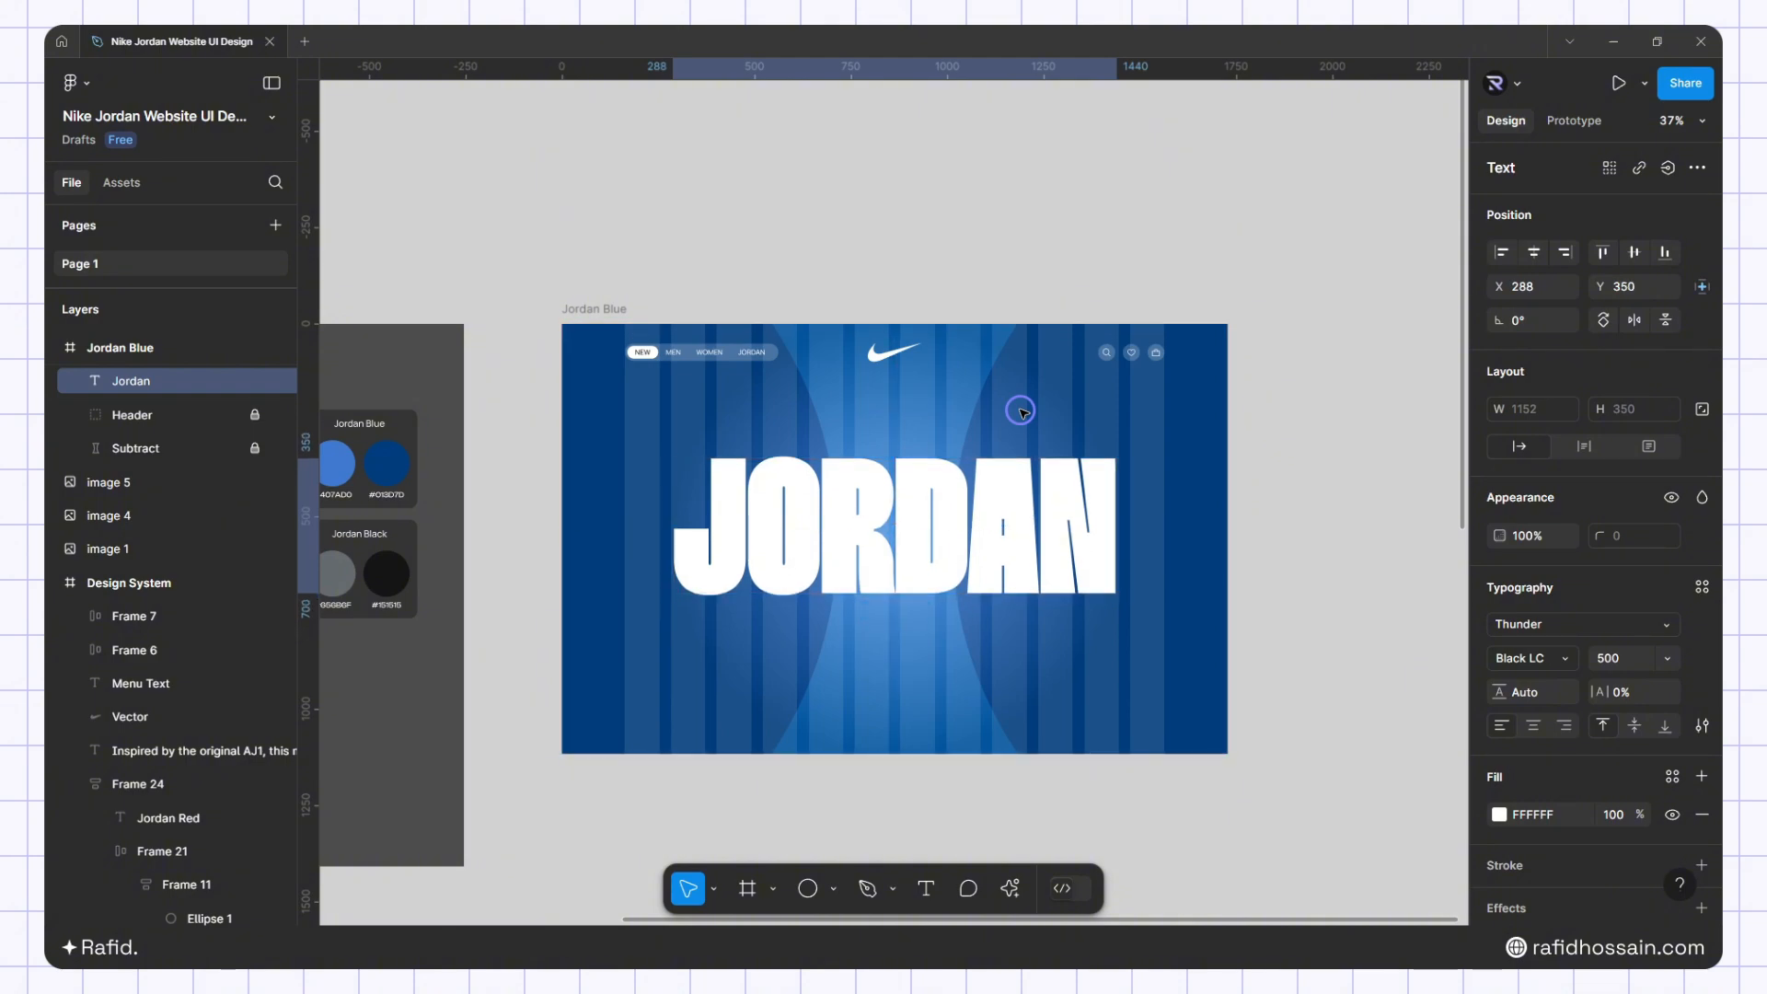
key("ctrl+shift+l")
left_click(1020, 272)
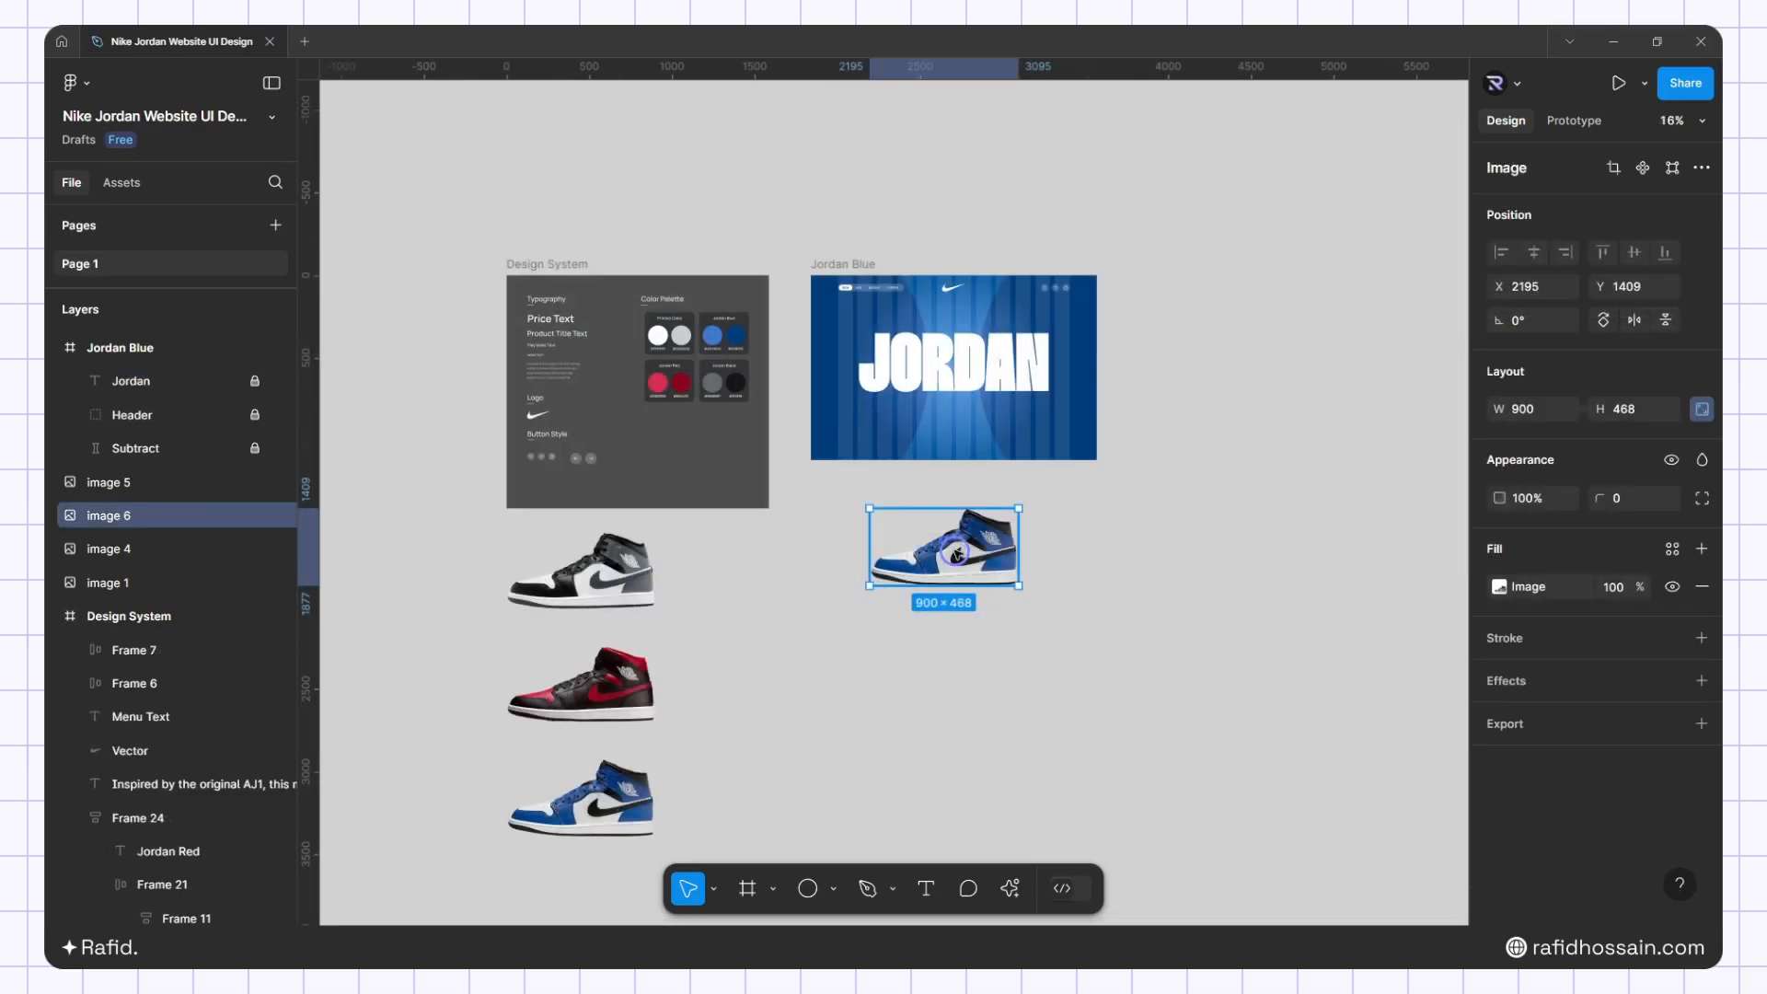
Delete the extra blue shoe image placed below the Jordan Blue frame
left_click_drag(957, 553, 933, 628)
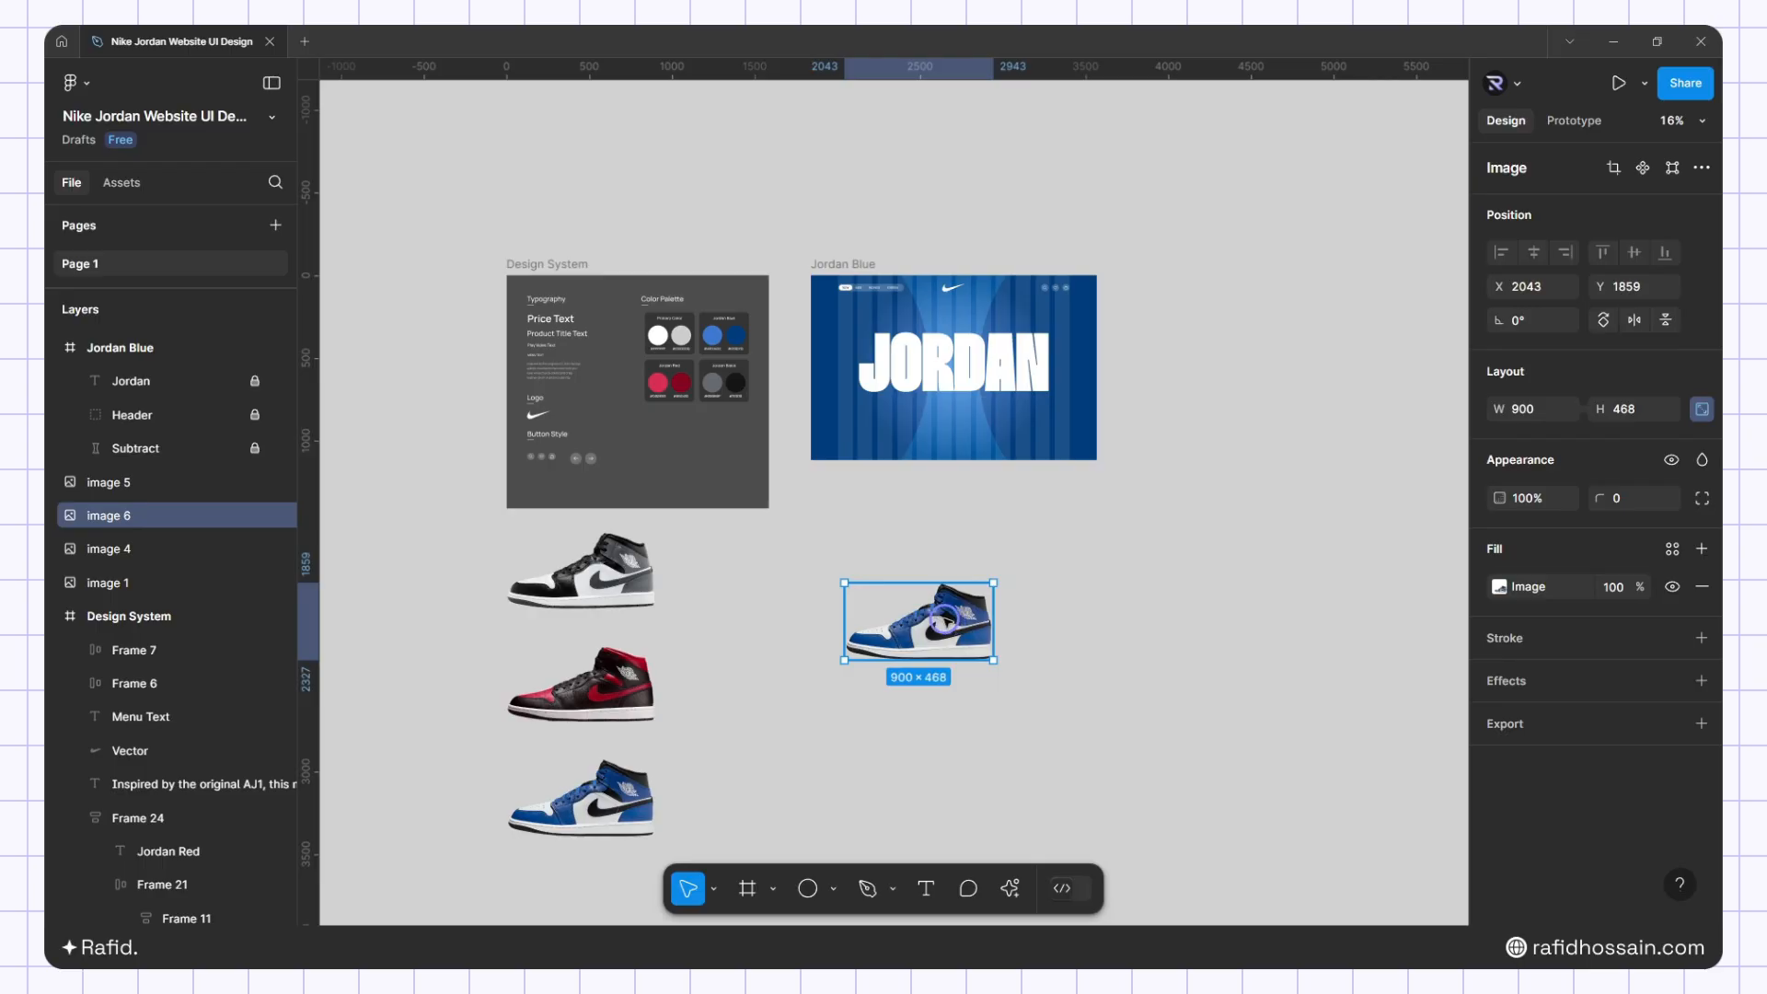
key("Delete")
scroll(987, 442, "up", 3)
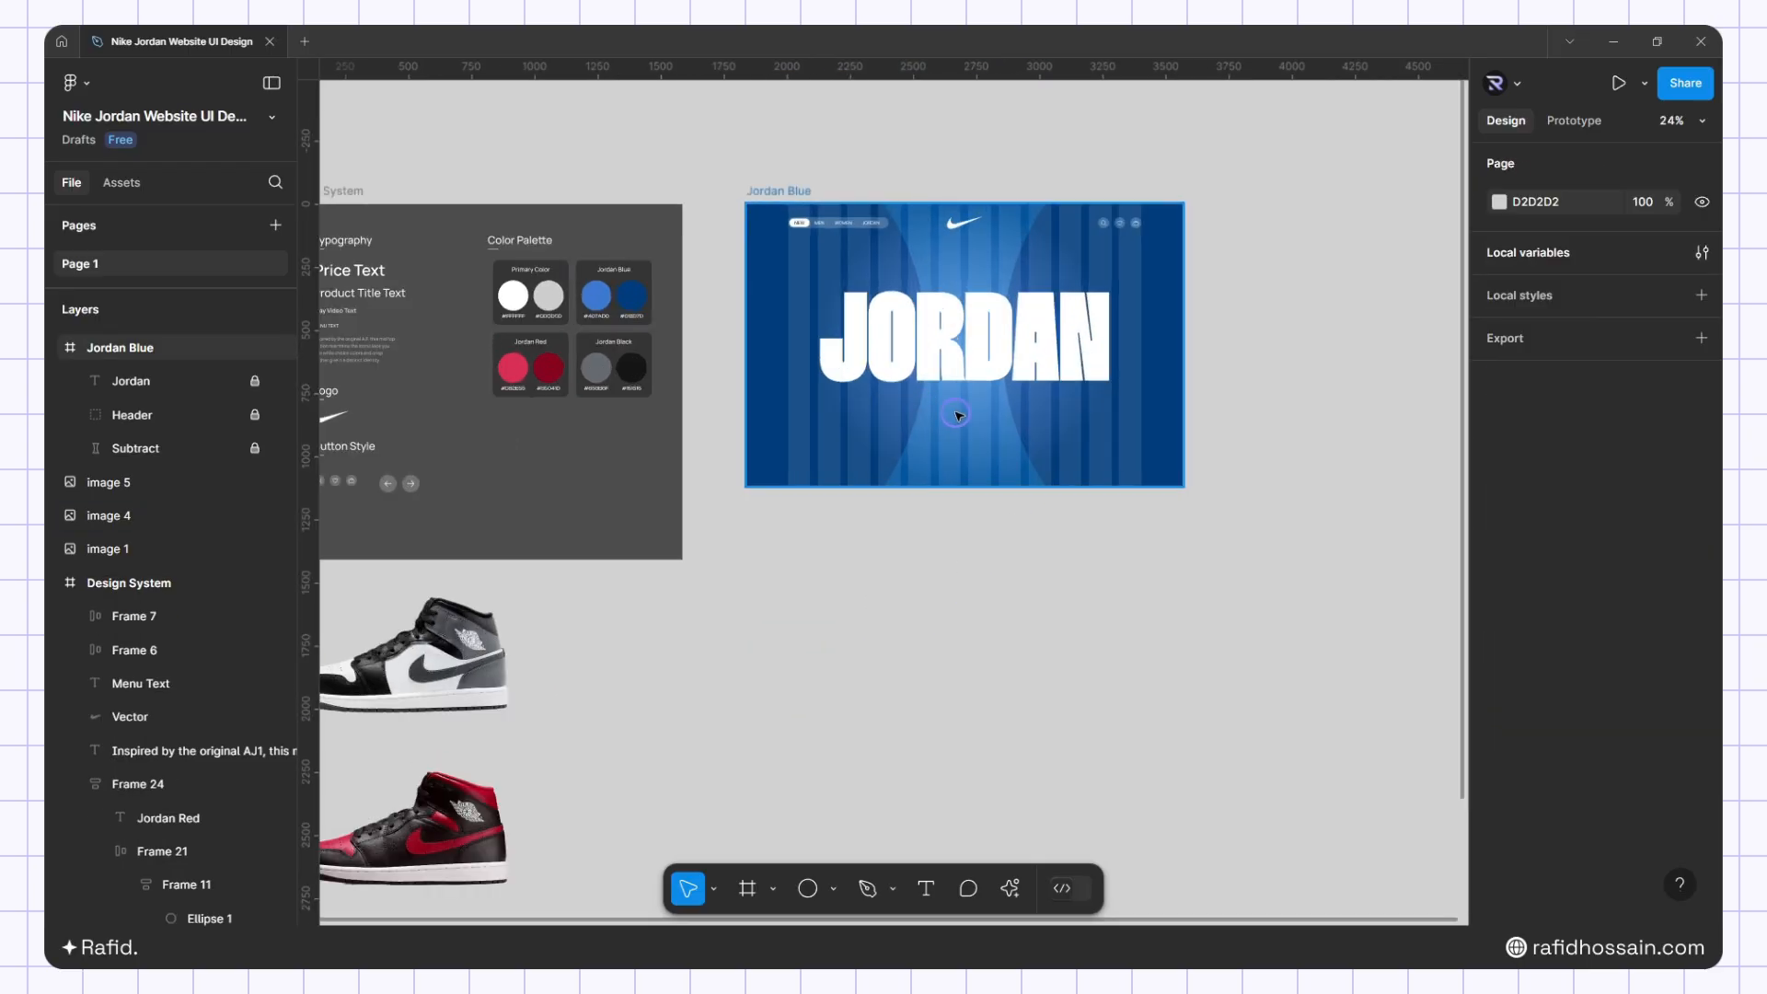
Copy the pair of arrow buttons from the Design System frame into the lower area of the Jordan Blue frame
scroll(987, 442, "down", 1)
left_click(522, 479)
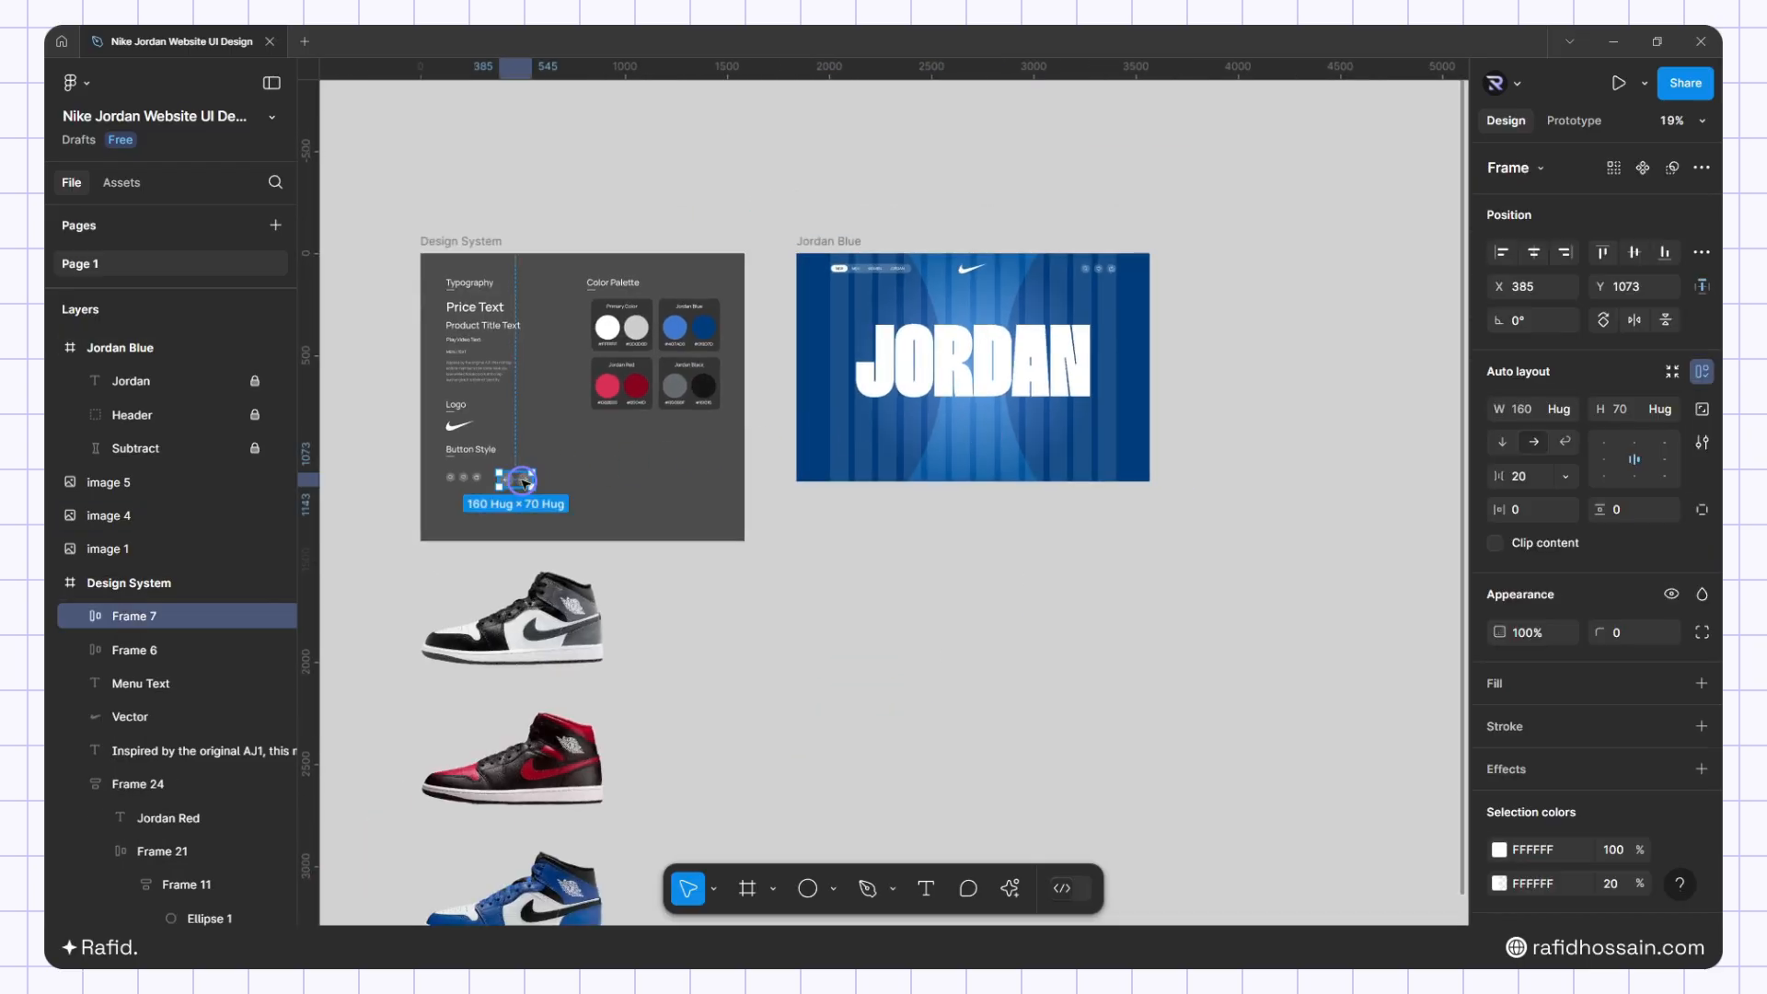
left_click(564, 485)
left_click(522, 482)
left_click_drag(522, 480, 931, 466)
scroll(931, 465, "up", 5)
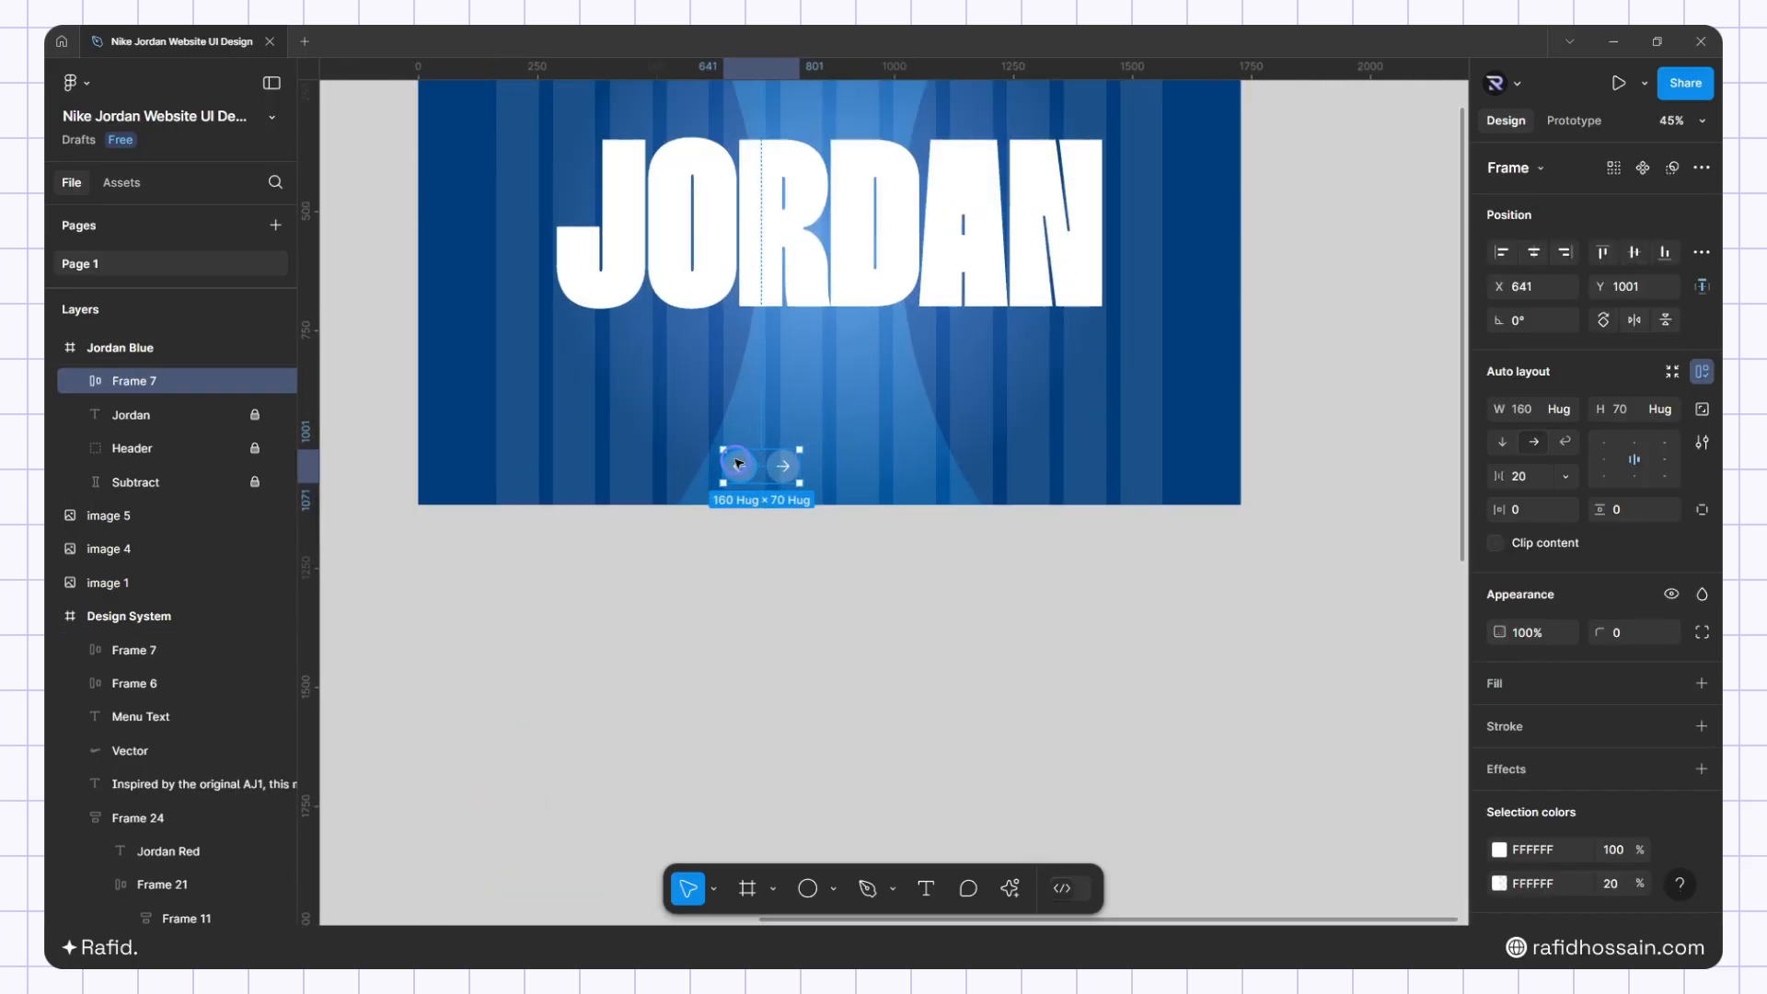
scroll(738, 463, "up", 3)
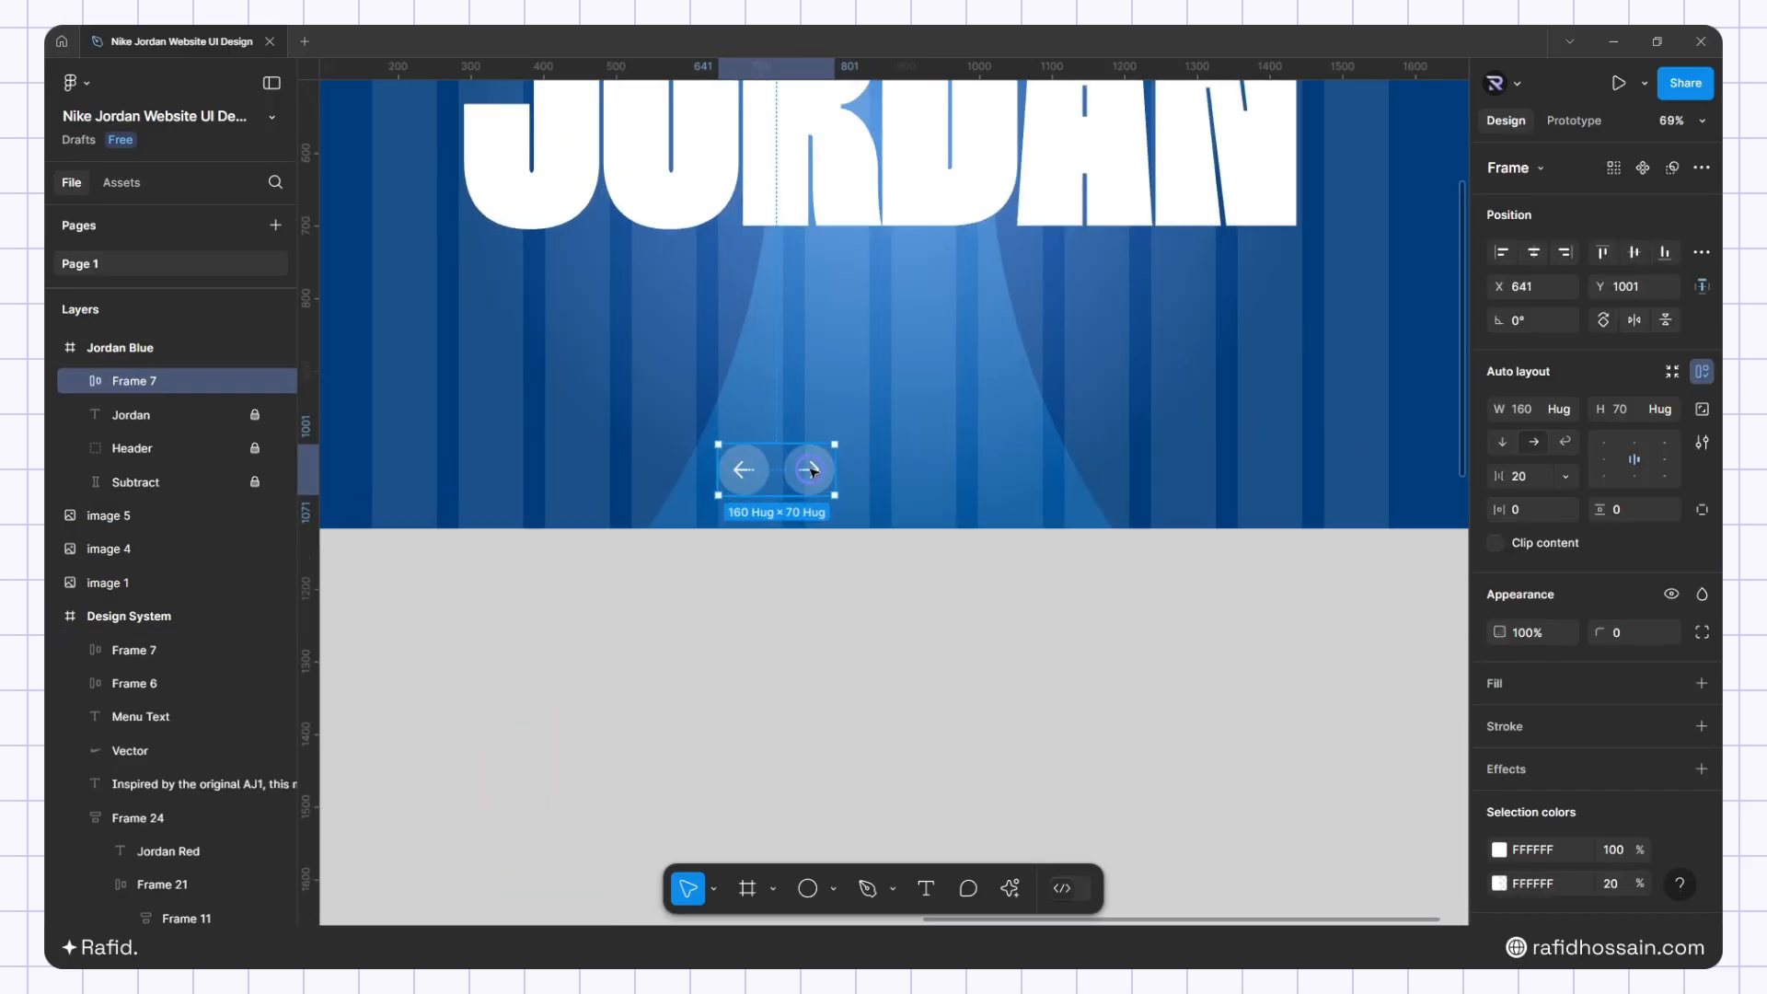
Center the arrow buttons horizontally in the Jordan Blue frame and raise them to Y 947, 100 px above its bottom edge
left_click(1535, 251)
scroll(850, 447, "up", 4)
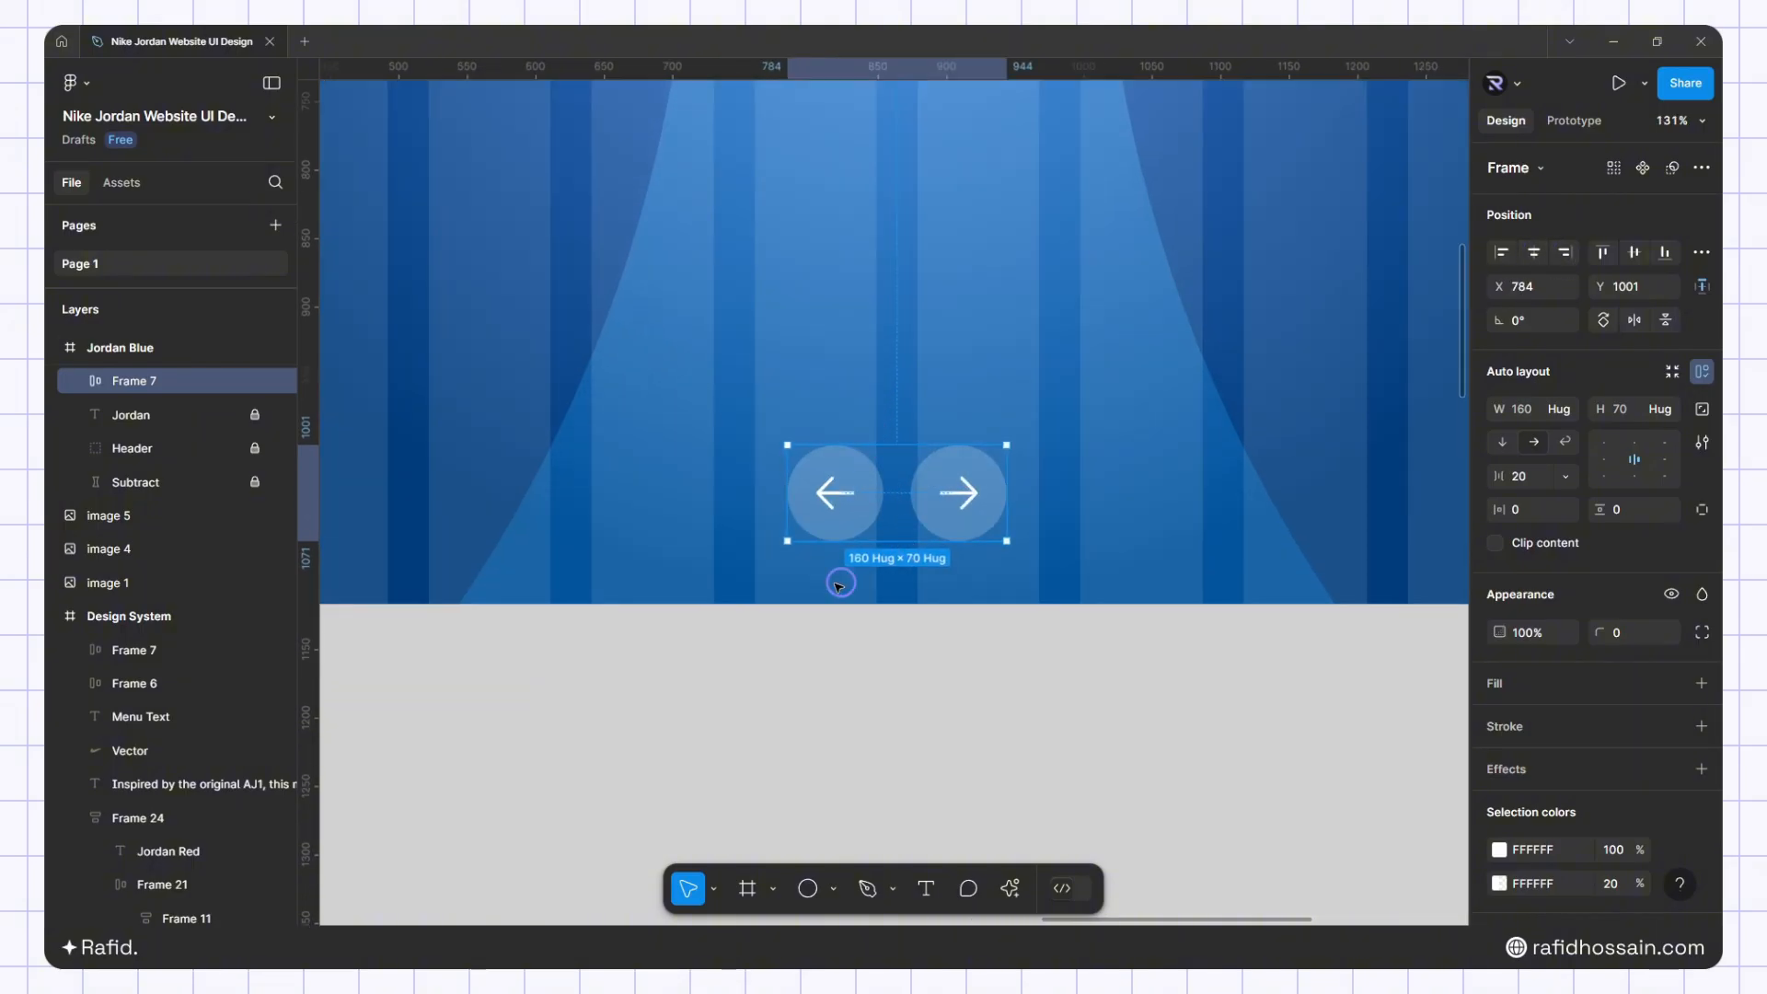
key("shift+Up")
key("shift+Up")
key("shift+Up")
key("shift+Up")
key("shift+Up")
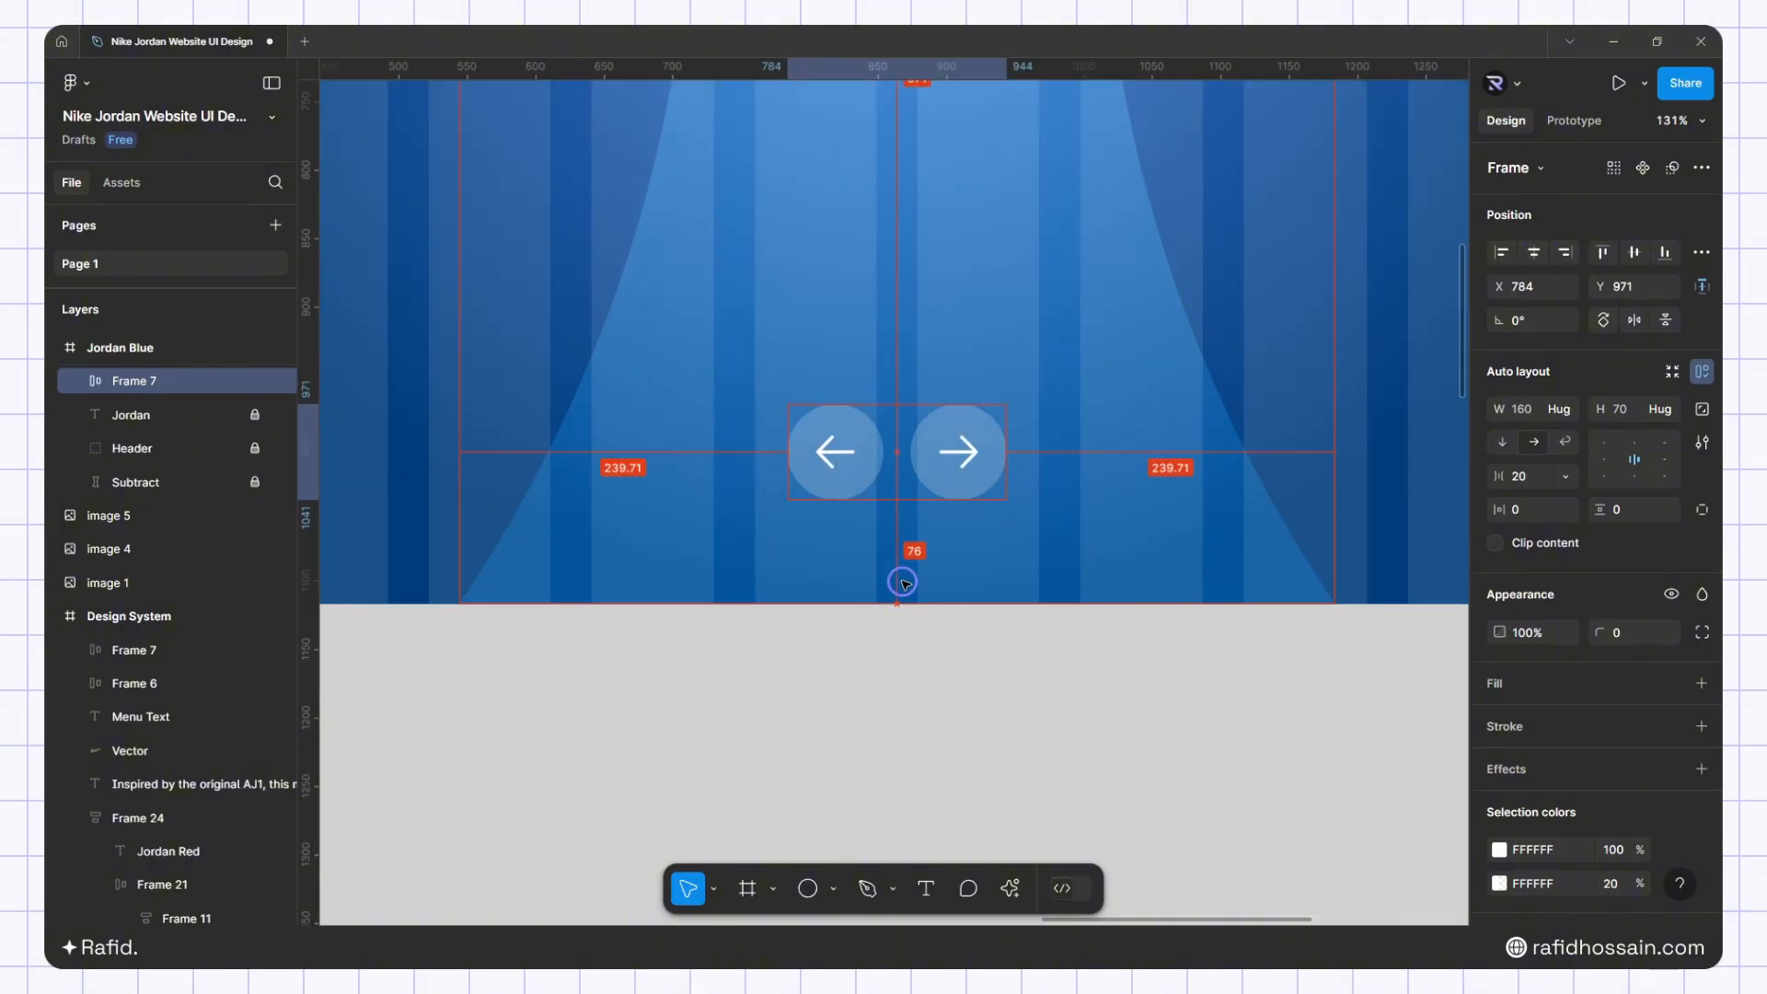
key("Up")
key("Up")
key("Up")
key("Up")
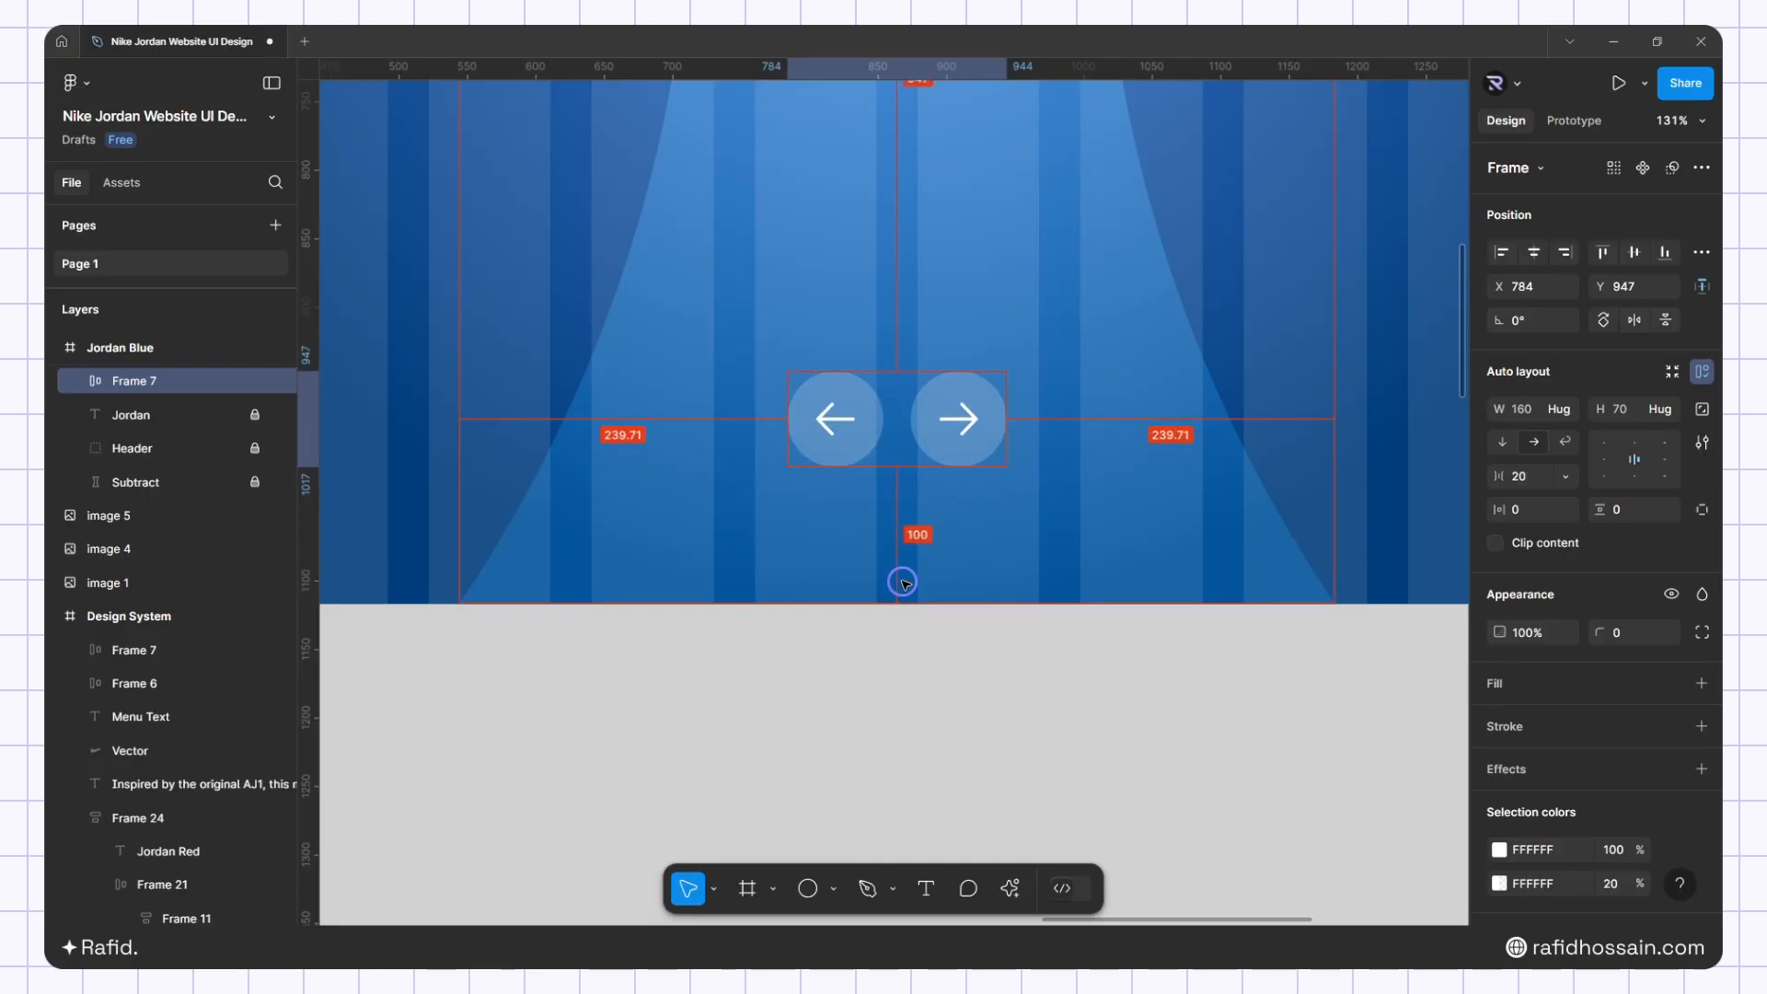
Inspect the size, fill, stroke and effect settings of the left arrow button's circle and arrow vector
left_click(860, 678)
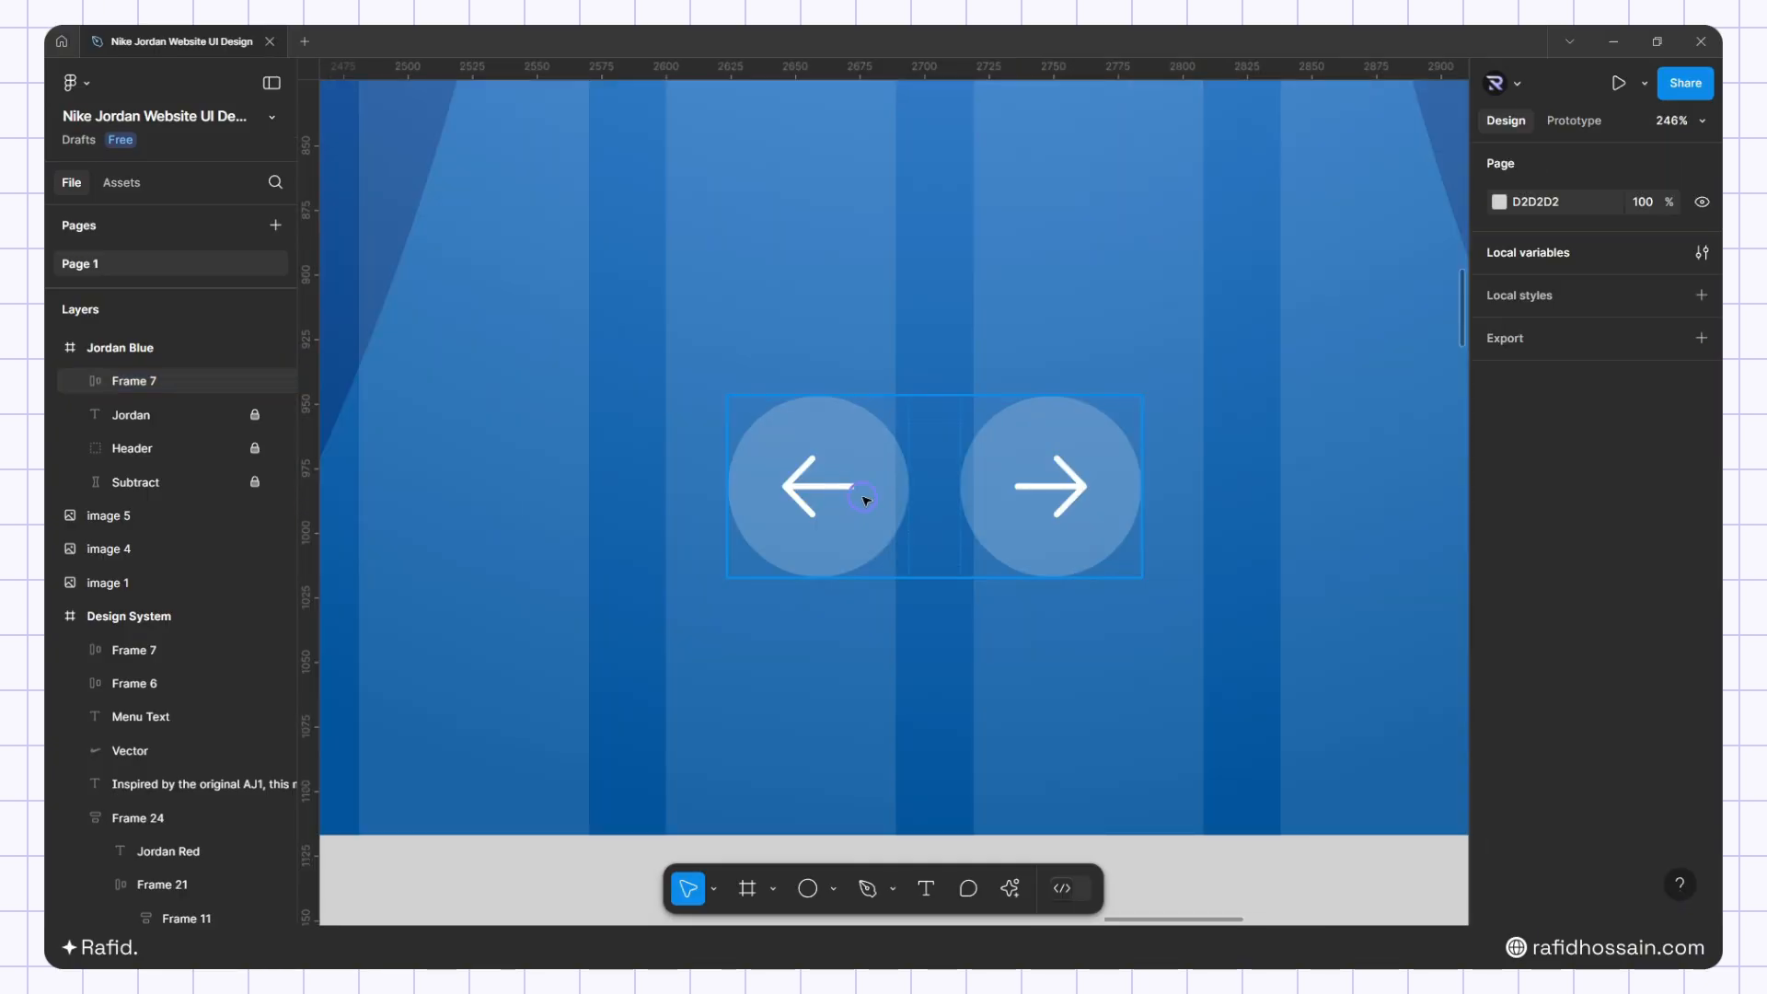
left_click(866, 445, "ctrl")
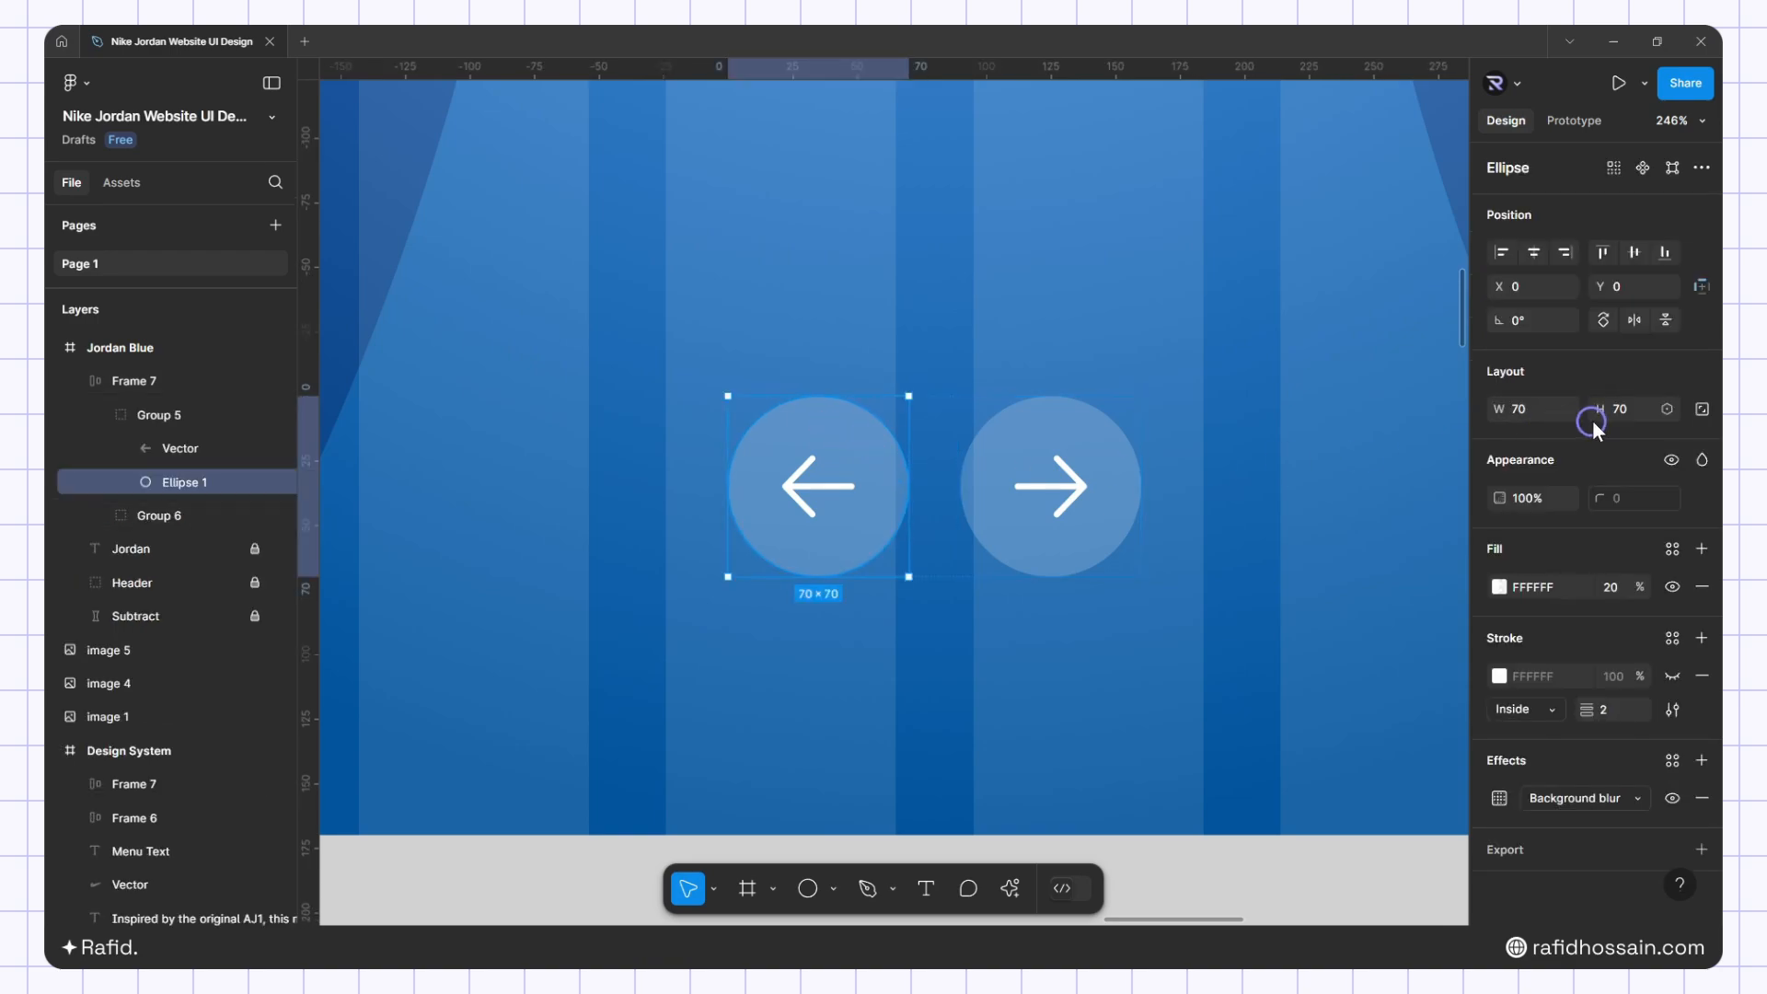
left_click(803, 485)
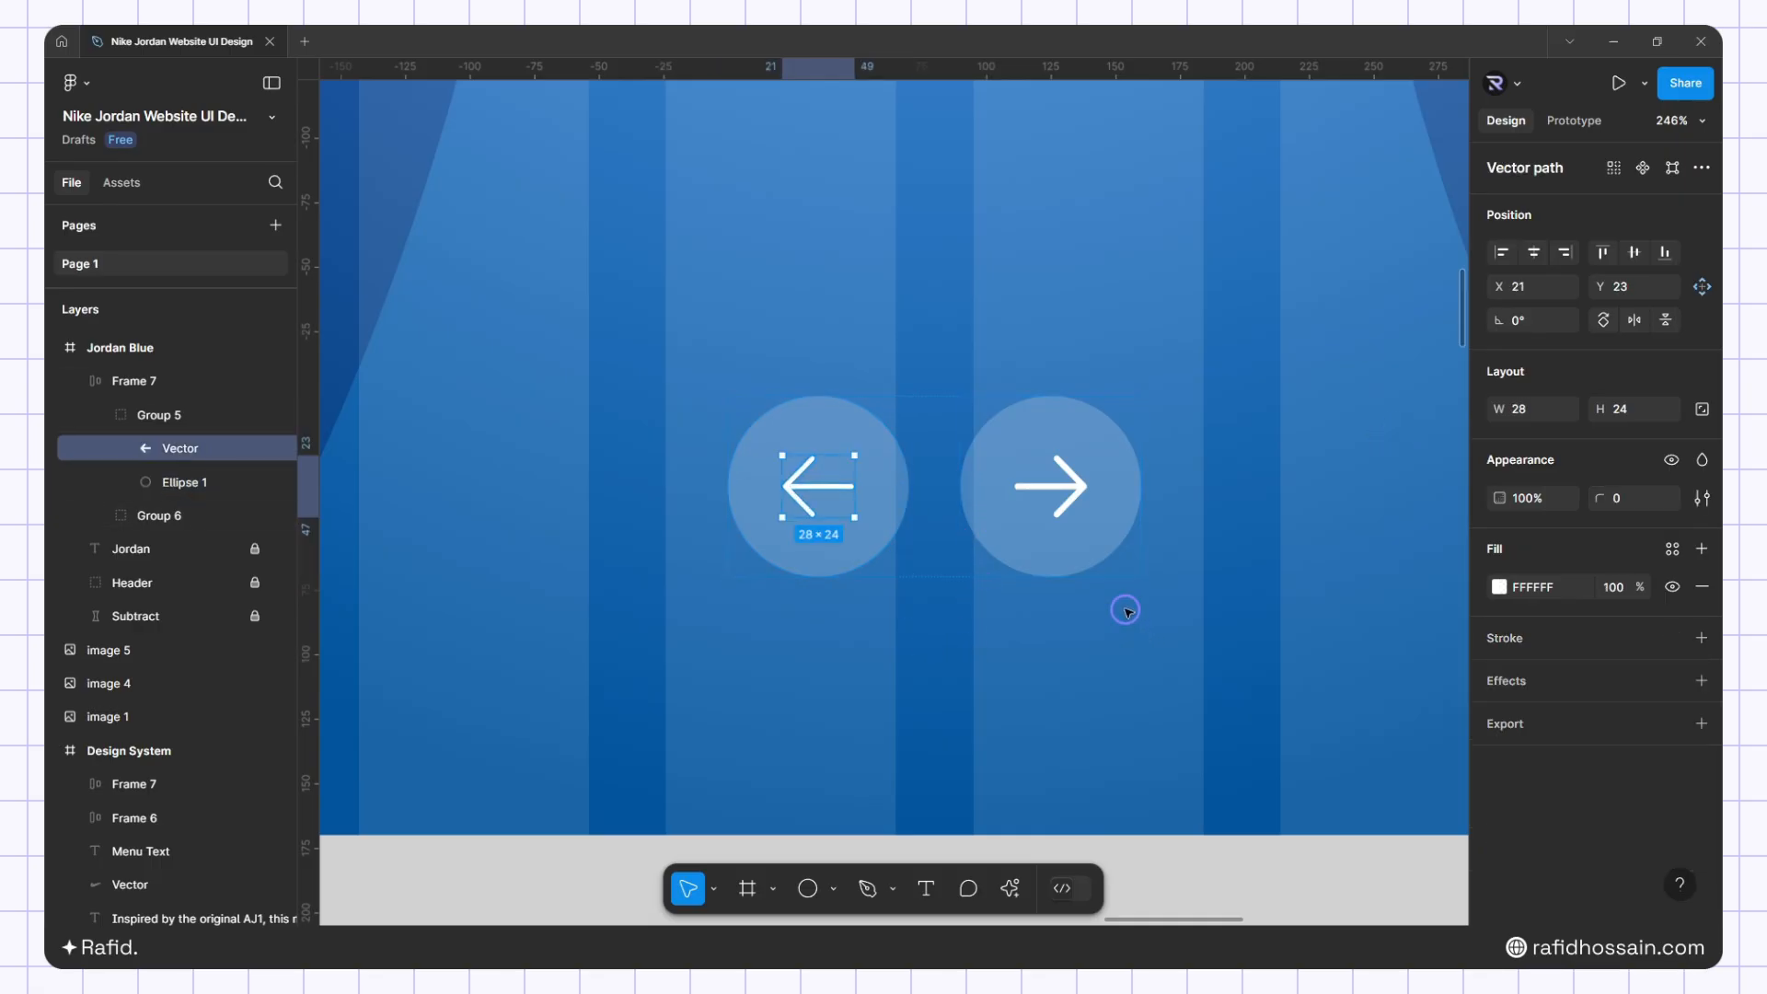
key("Tab")
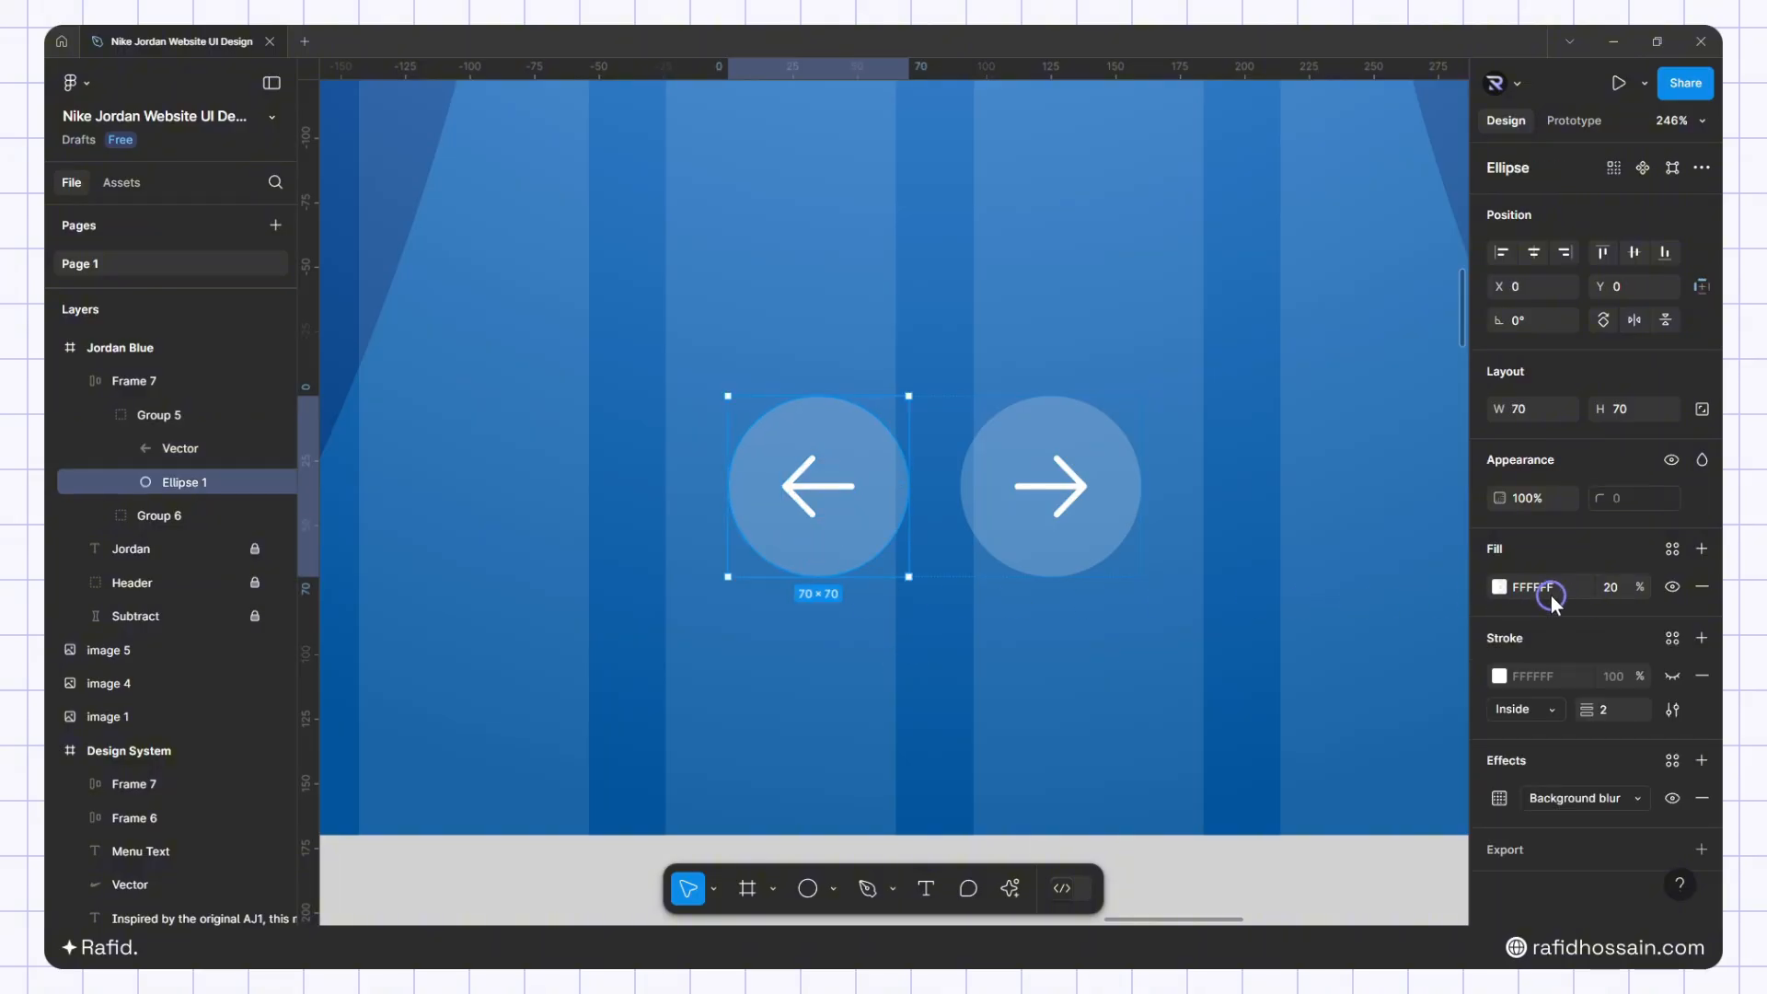
left_click(1500, 726)
left_click(1257, 652)
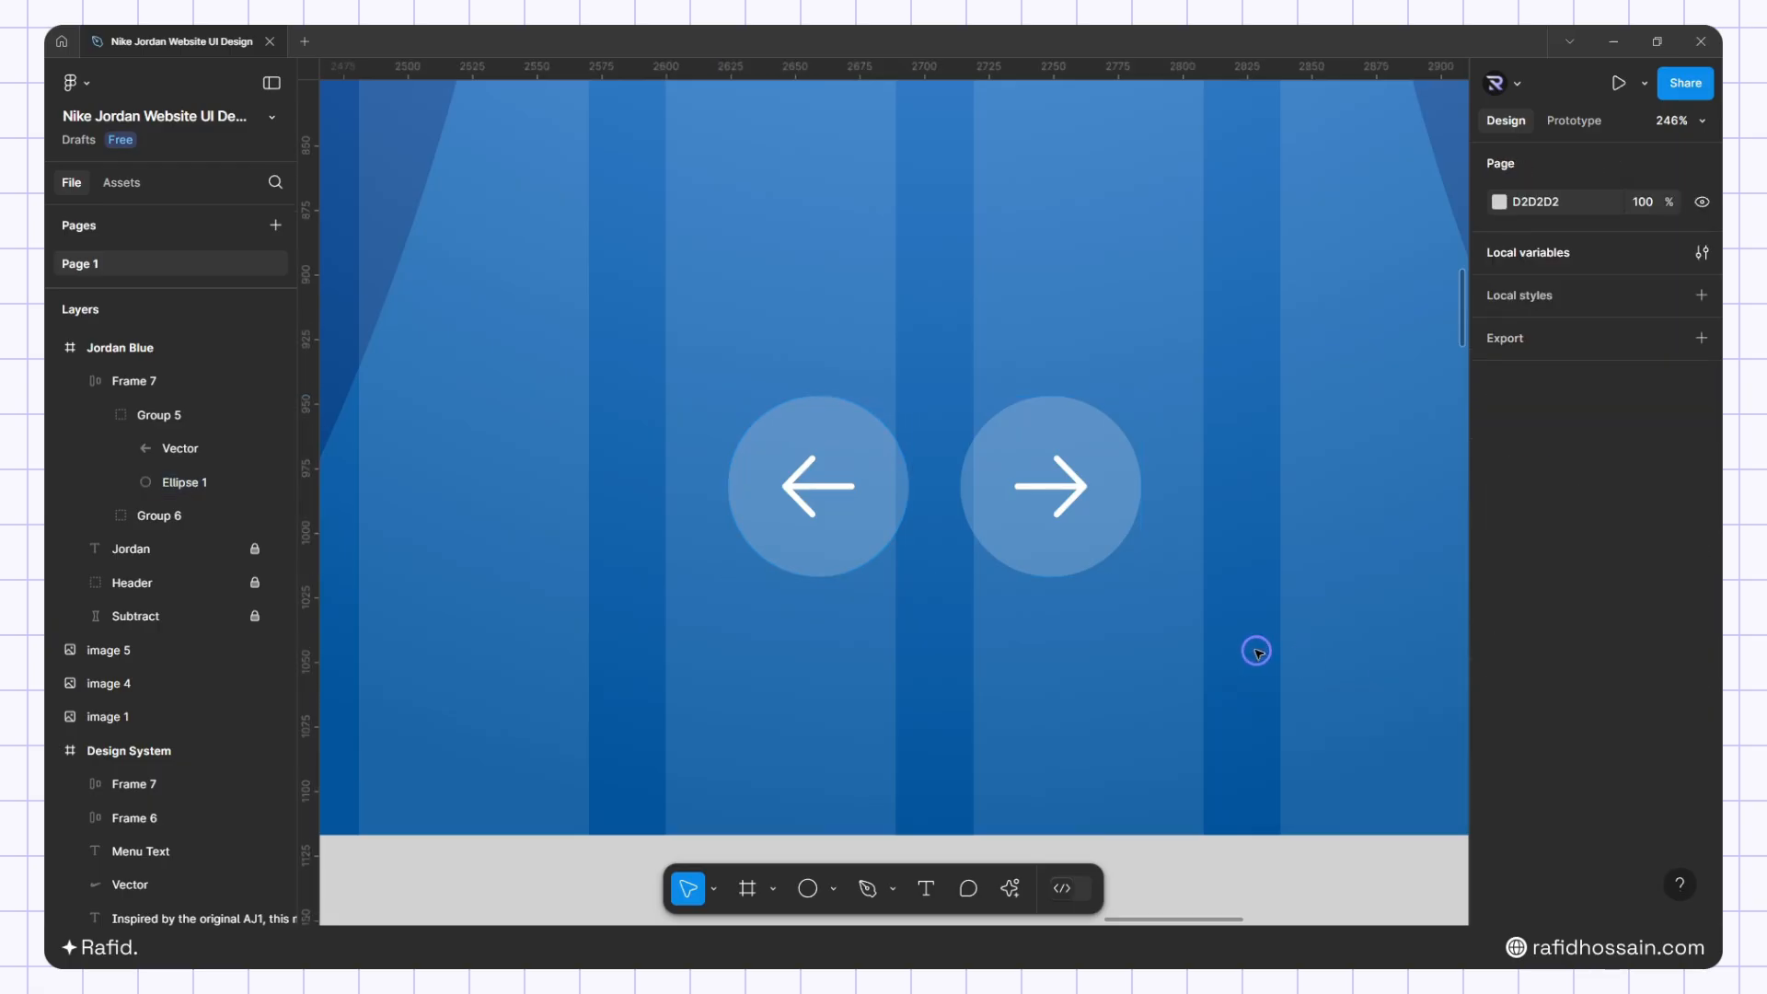
scroll(790, 561, "down", 3)
Lock the frame that holds the two arrow buttons in the Jordan Blue screen
left_click(819, 549)
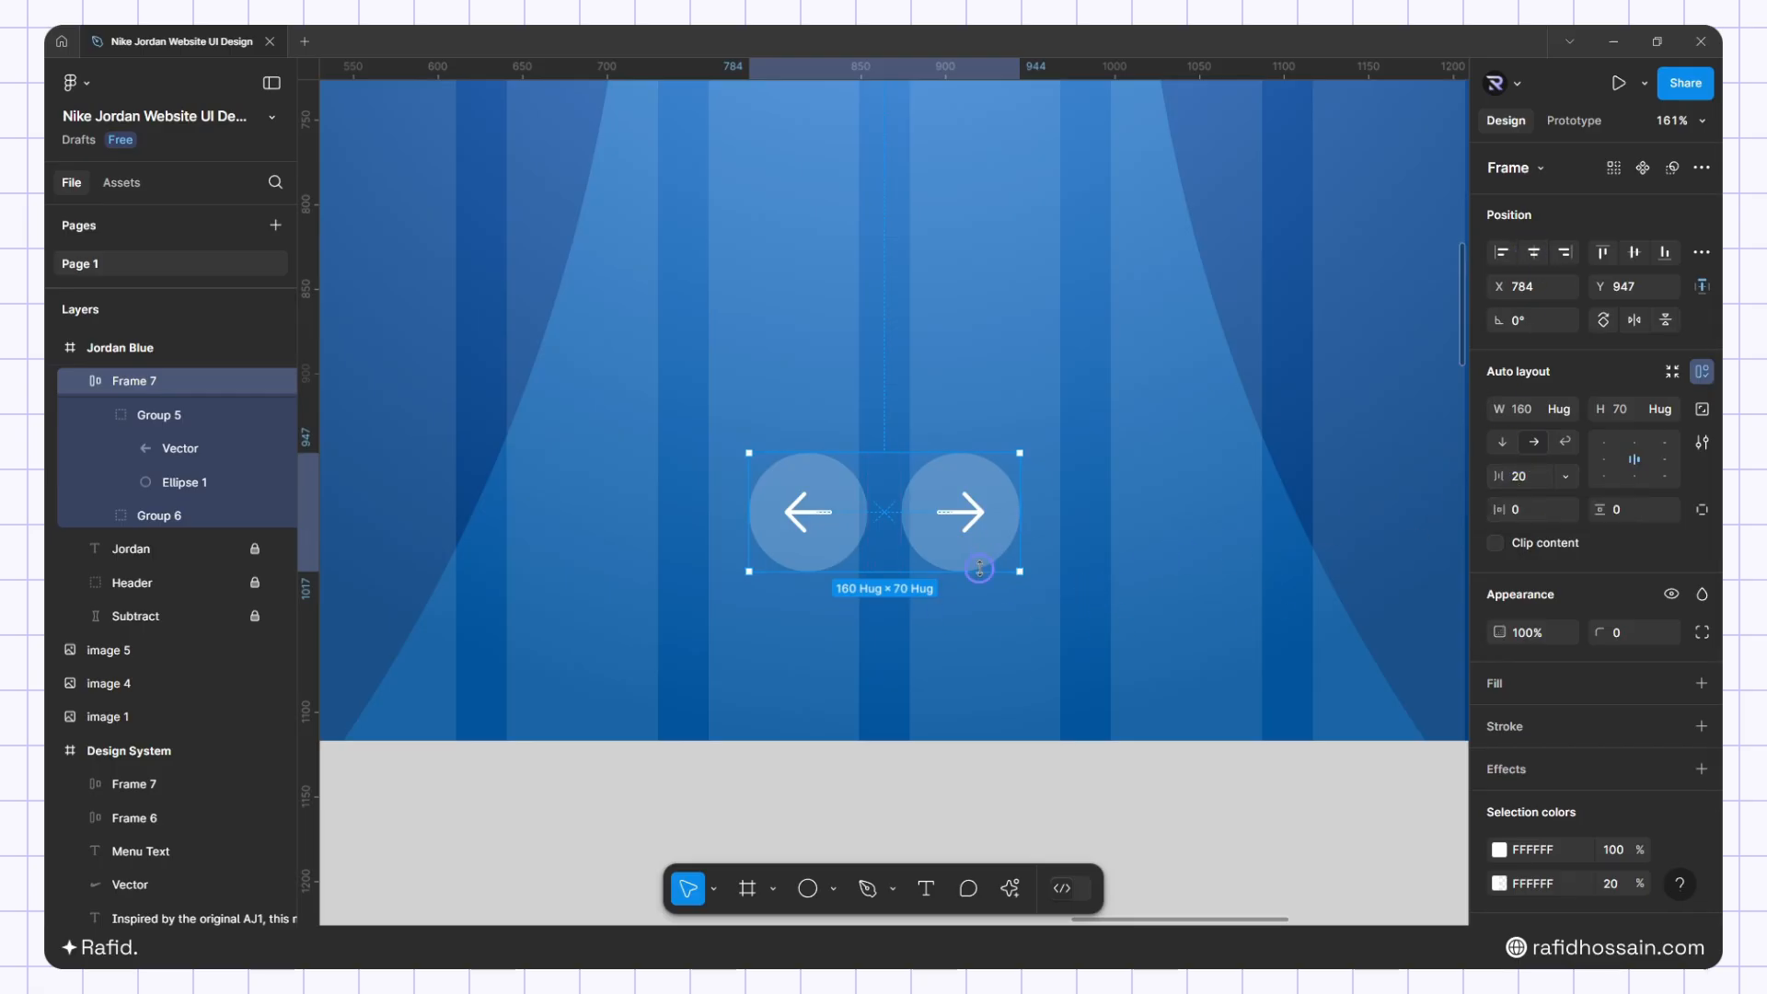
key("alt")
scroll(983, 642, "down", 5)
left_click(963, 736)
left_click(953, 603)
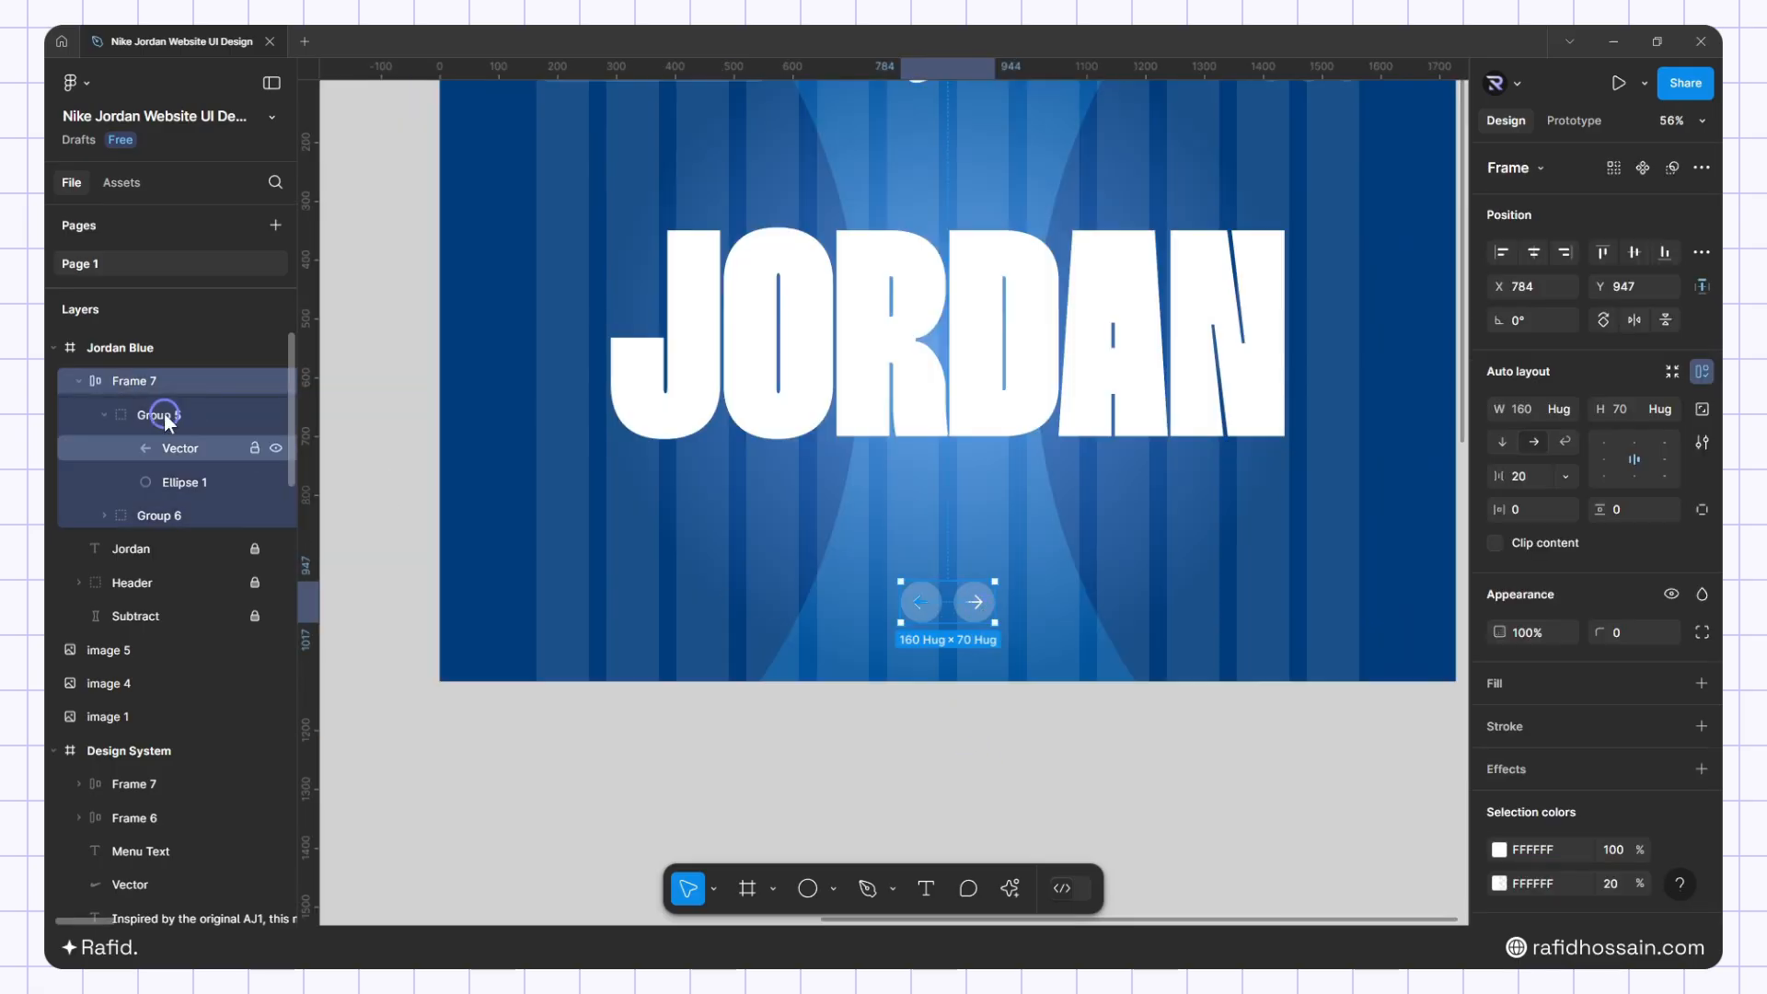
left_click(254, 381)
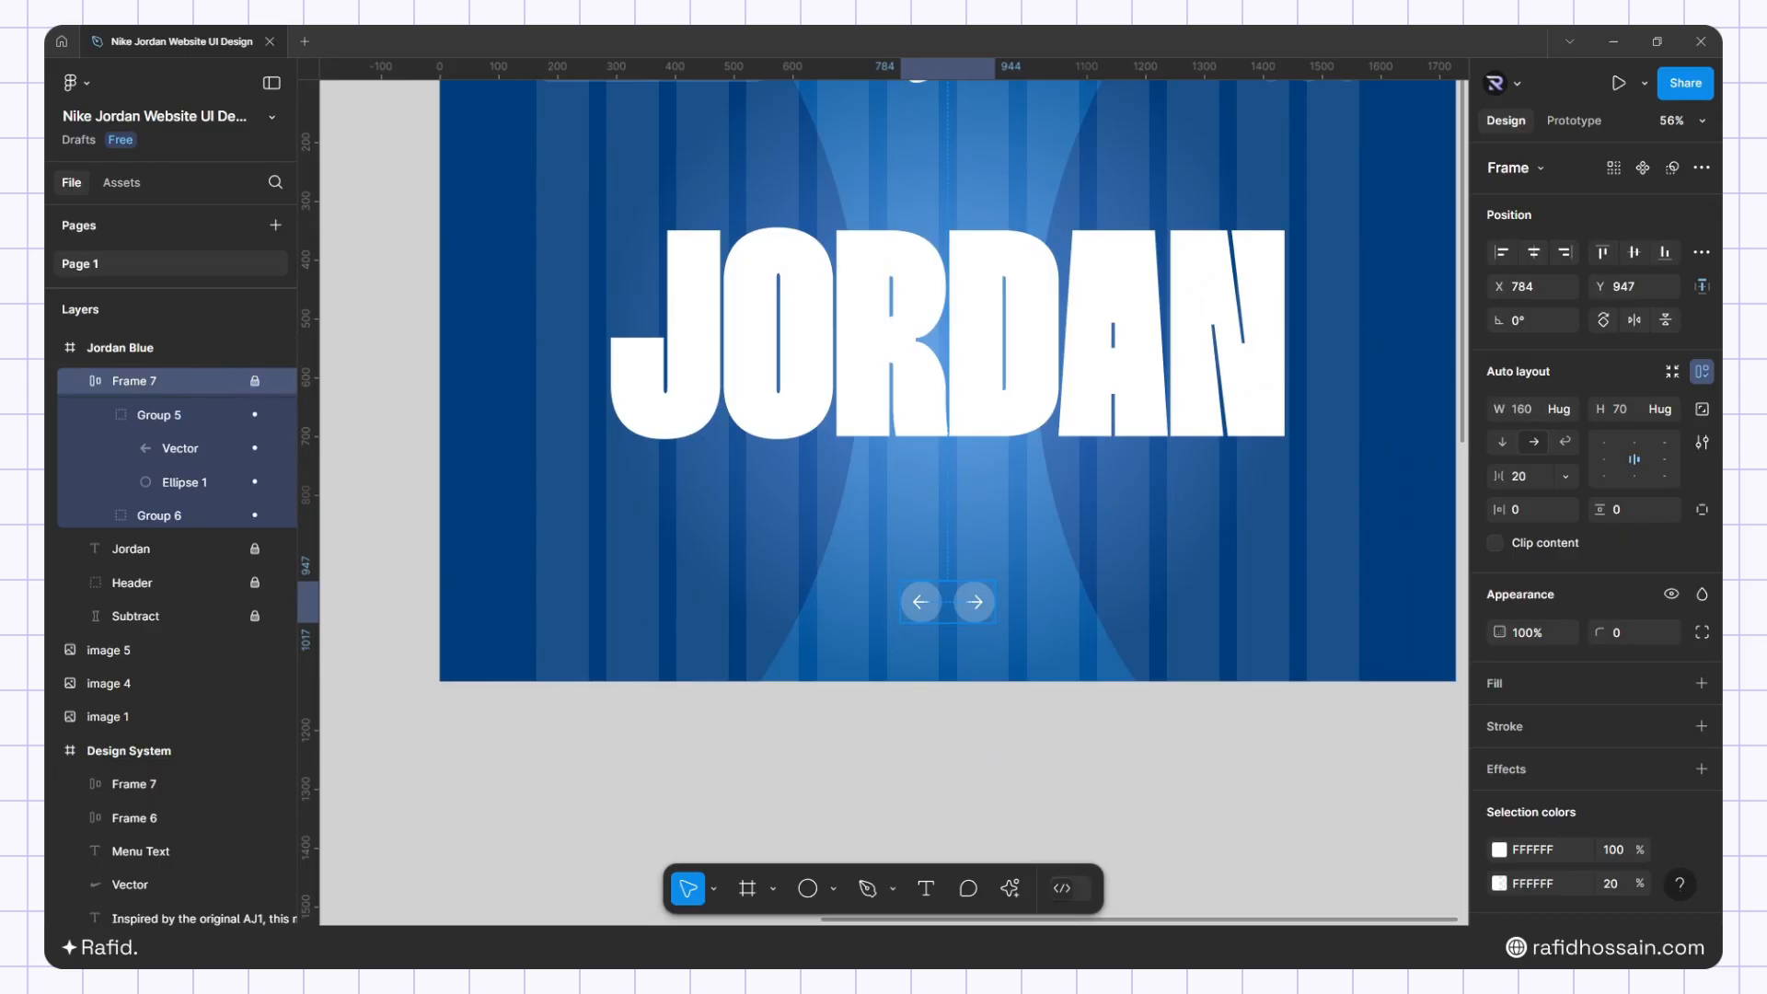
Rename the locked frame holding the two arrow buttons as Navigation Buttons
left_click(144, 380)
double_click(143, 379)
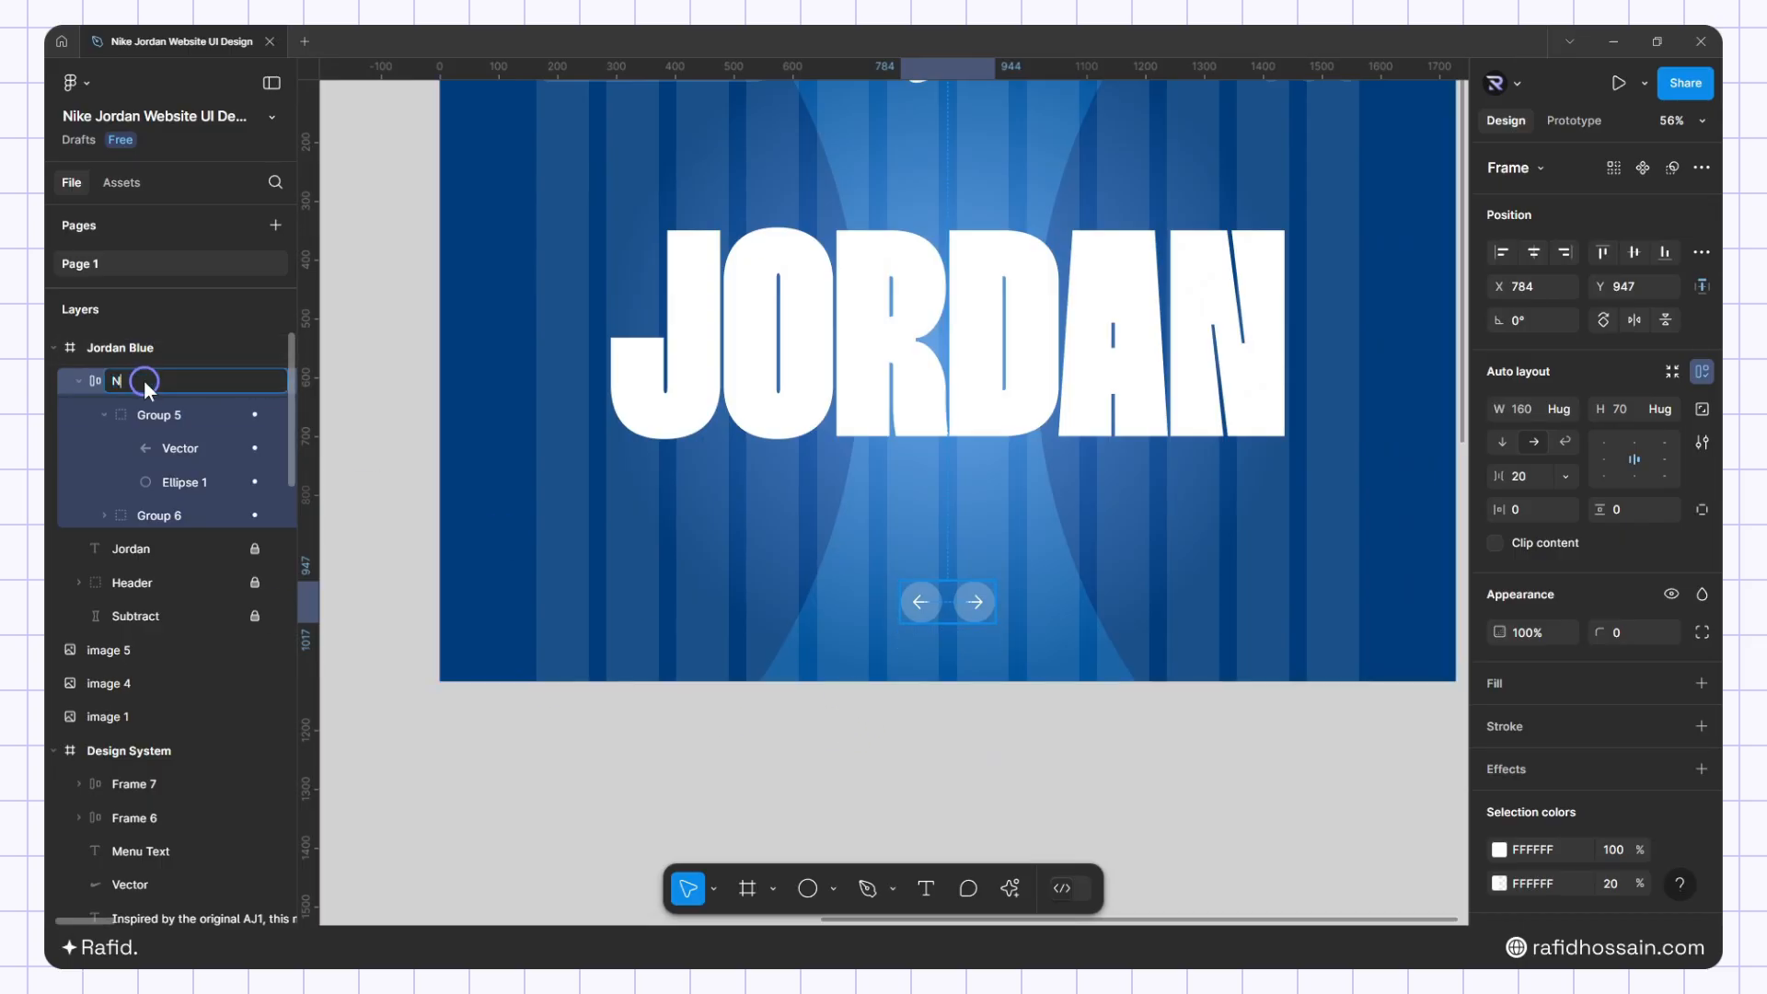
type("Navigation Buttons")
key("Return")
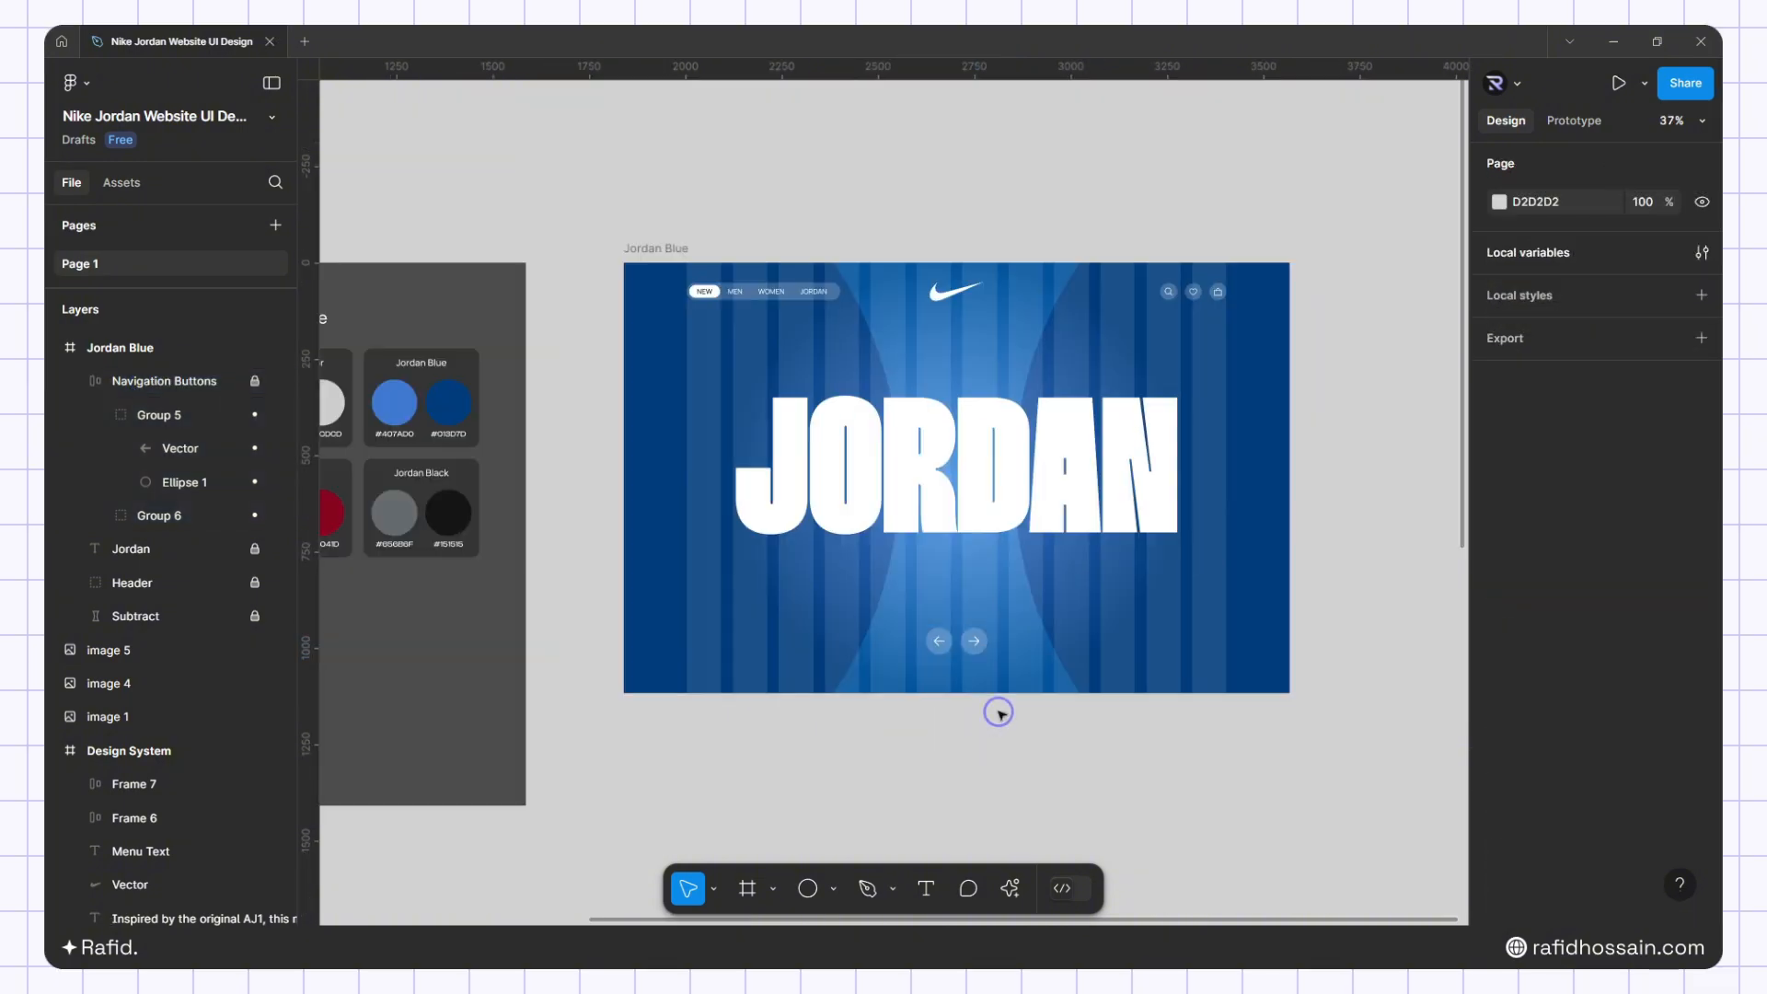
Copy the Product Title Text and Price Text samples from Design System into Jordan Blue at X 163, Y 787 and Y 869
scroll(939, 671, "down", 3)
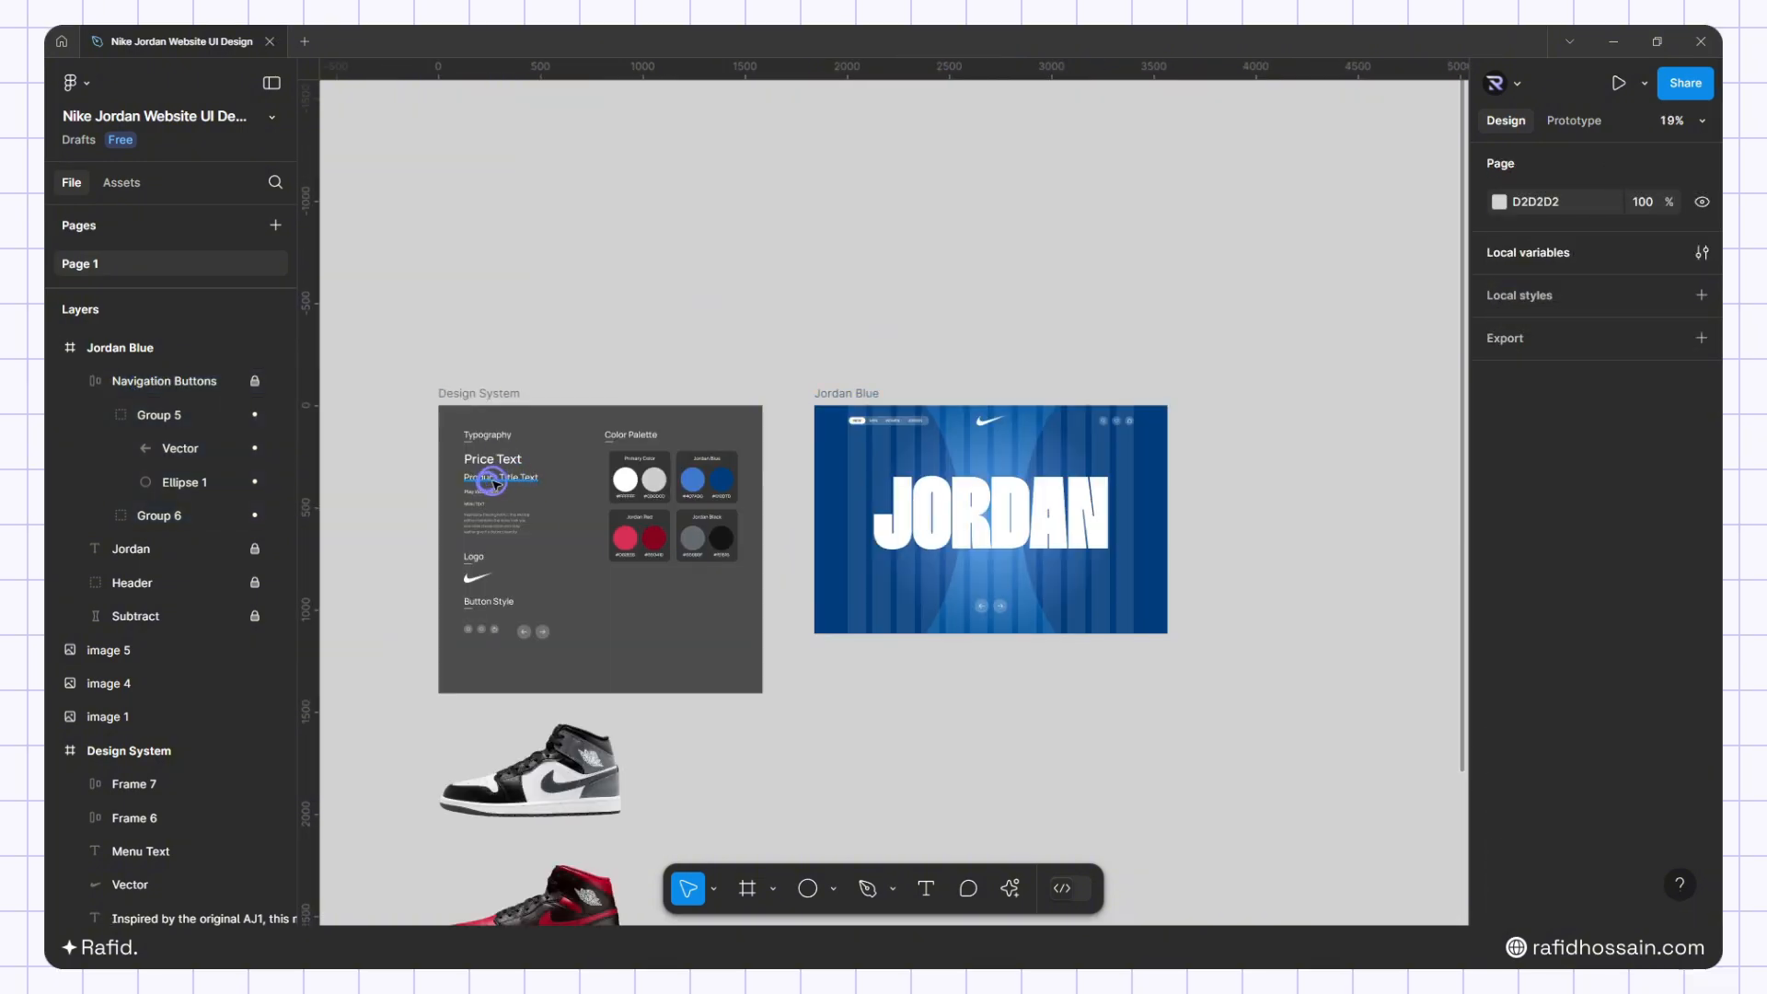
left_click(498, 478)
left_click_drag(500, 480, 858, 574, "alt")
scroll(939, 571, "up", 3)
scroll(976, 587, "down", 3)
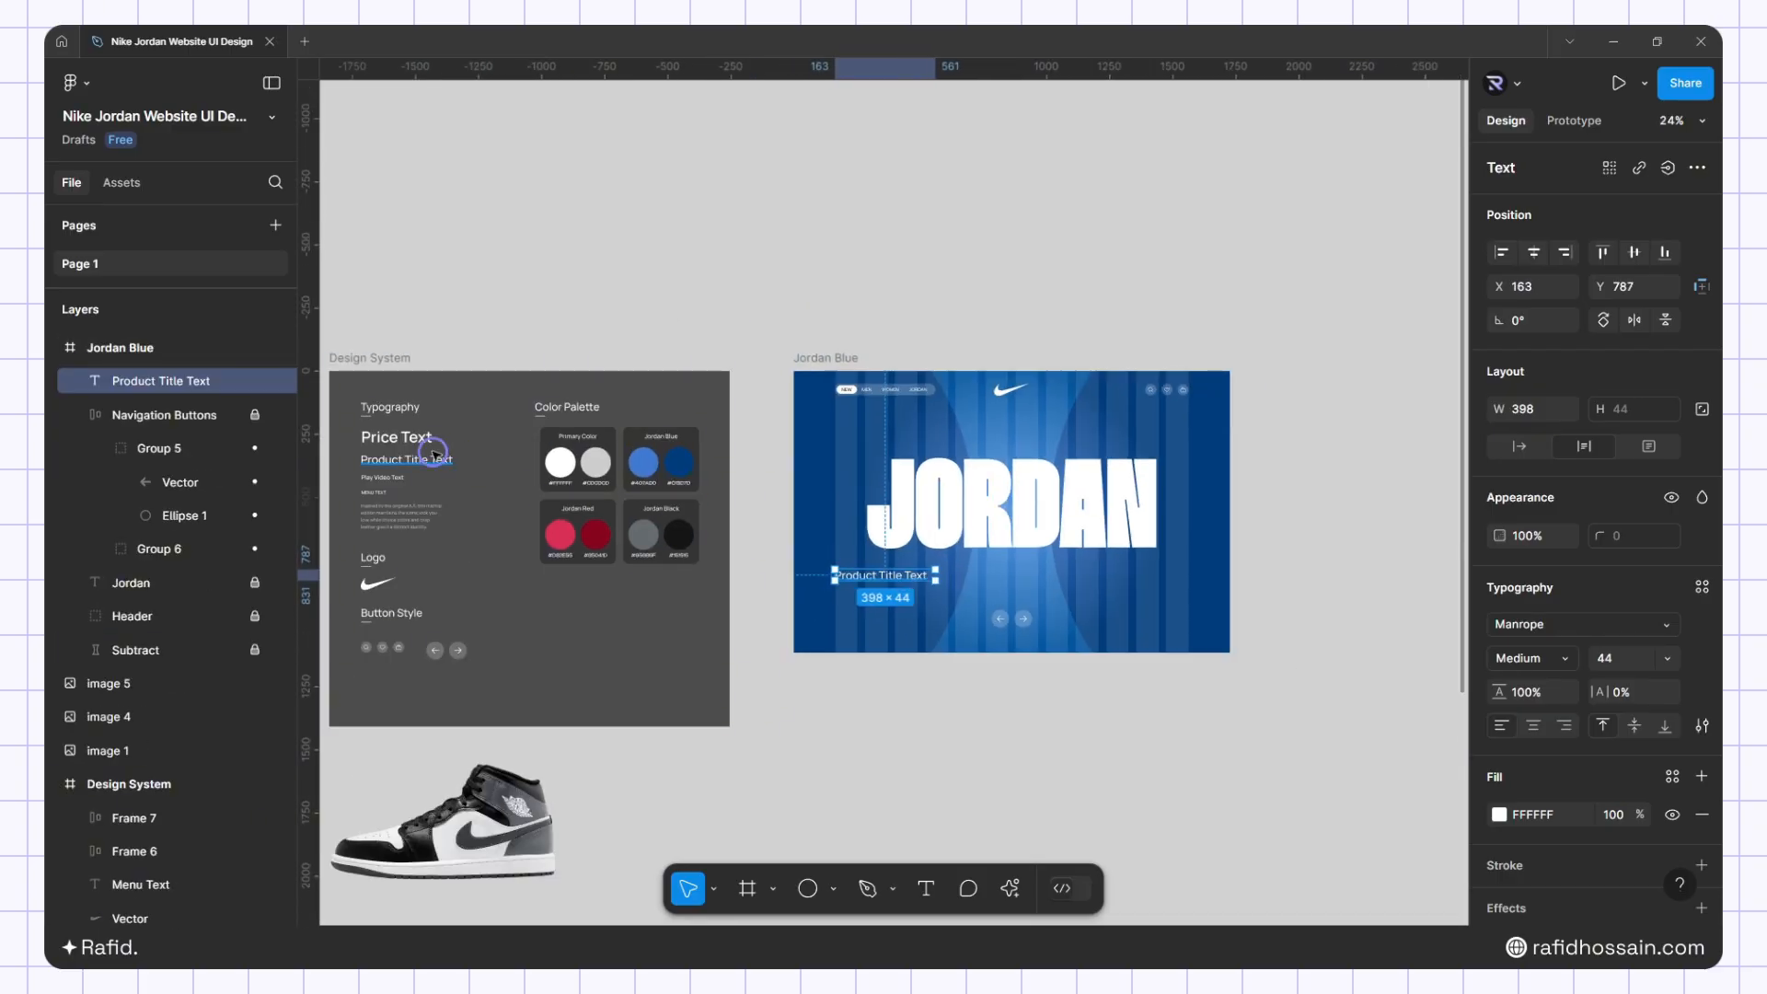
left_click_drag(398, 439, 816, 556, "alt")
scroll(905, 613, "up", 6)
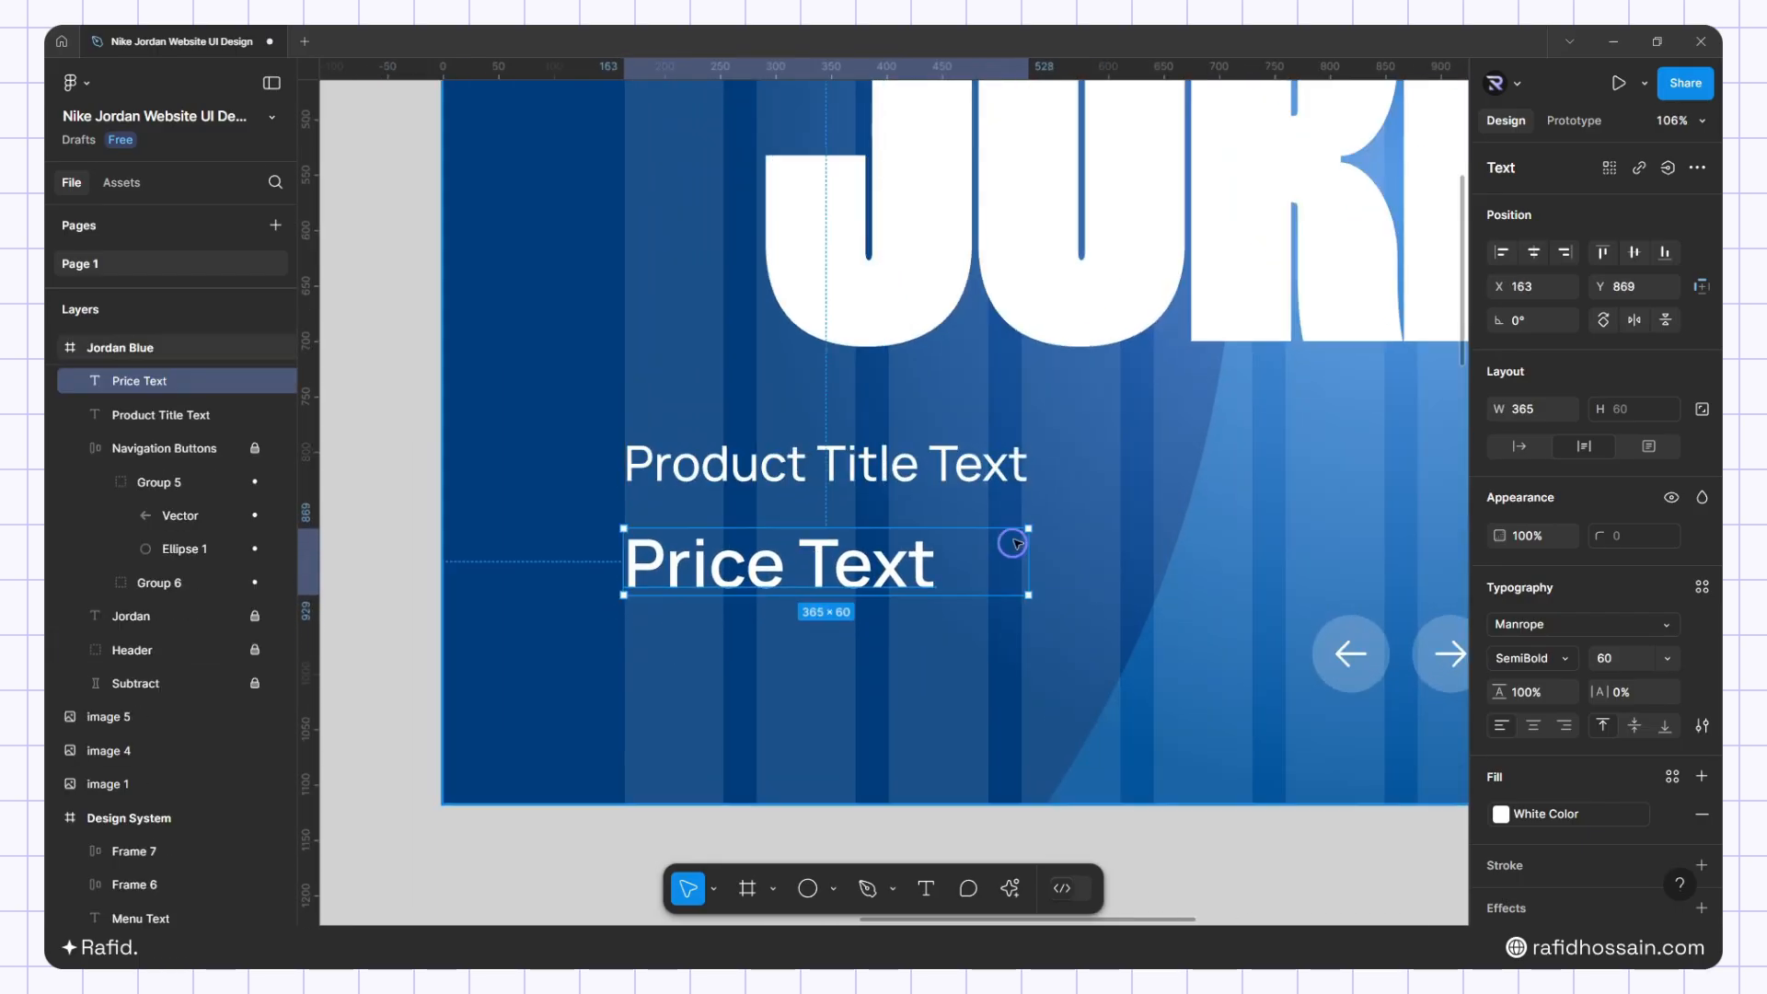
scroll(1022, 539, "down", 4)
scroll(936, 528, "down", 3)
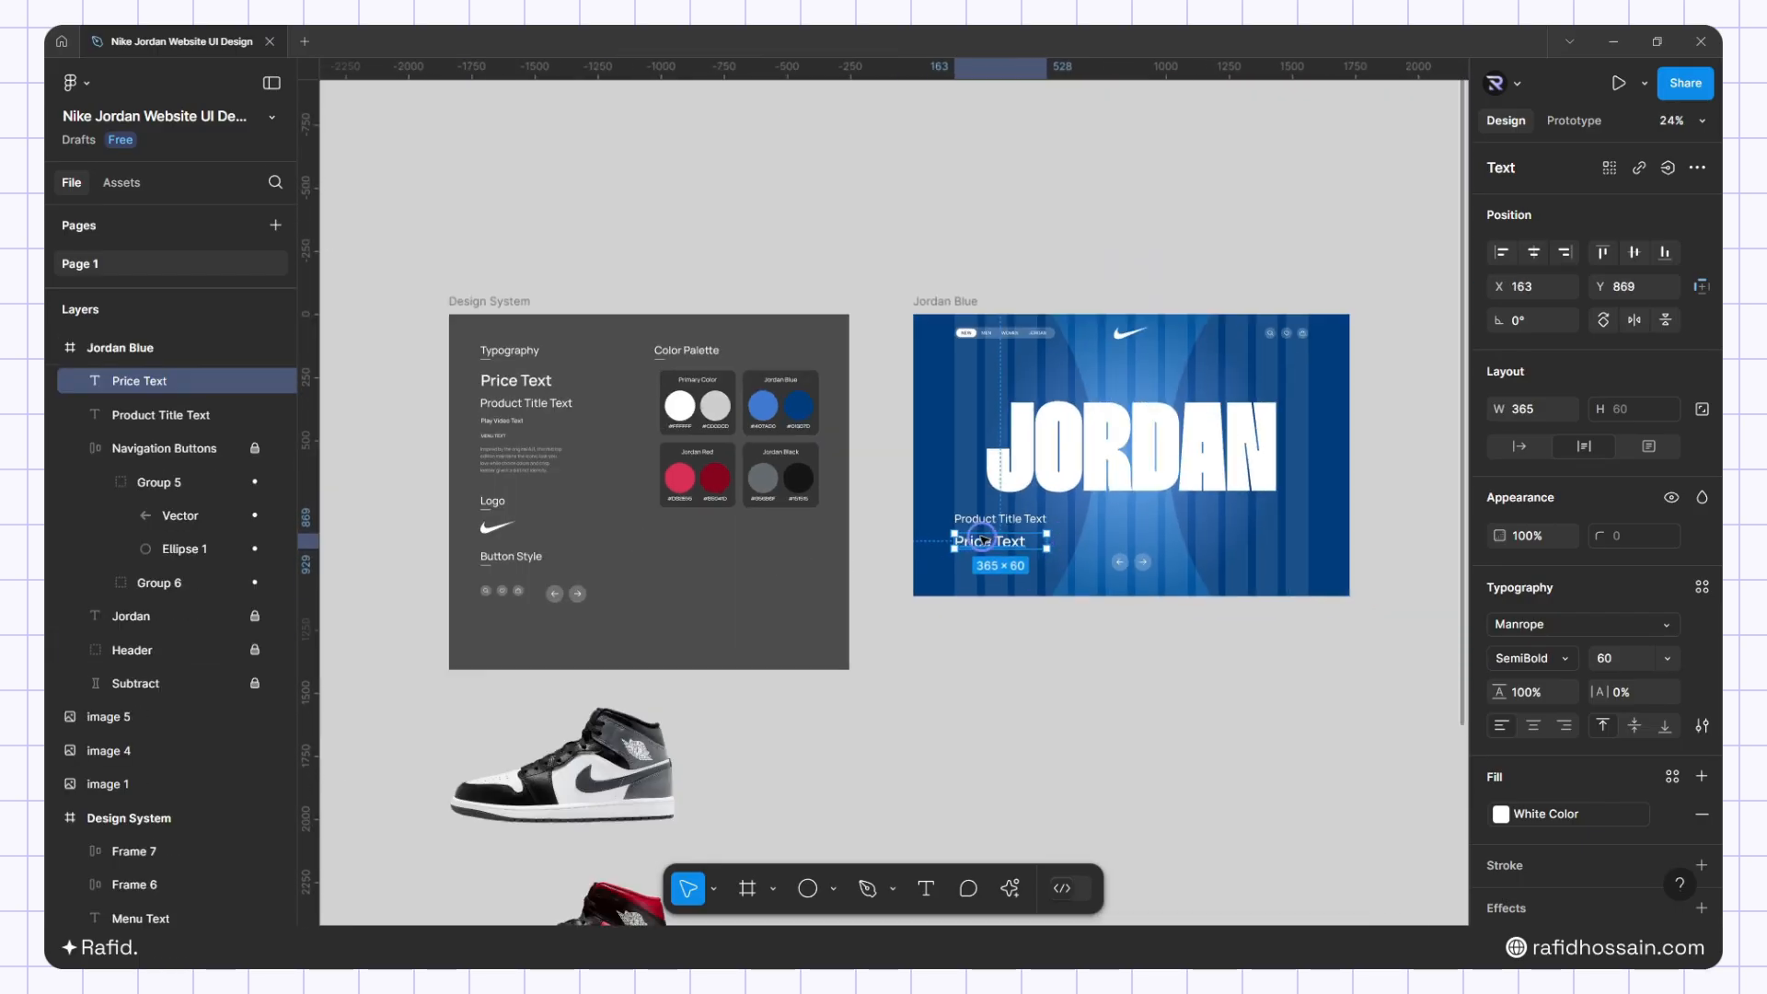
Change the copied Price Text in the Jordan Blue frame to "$125"
scroll(968, 543, "up", 4)
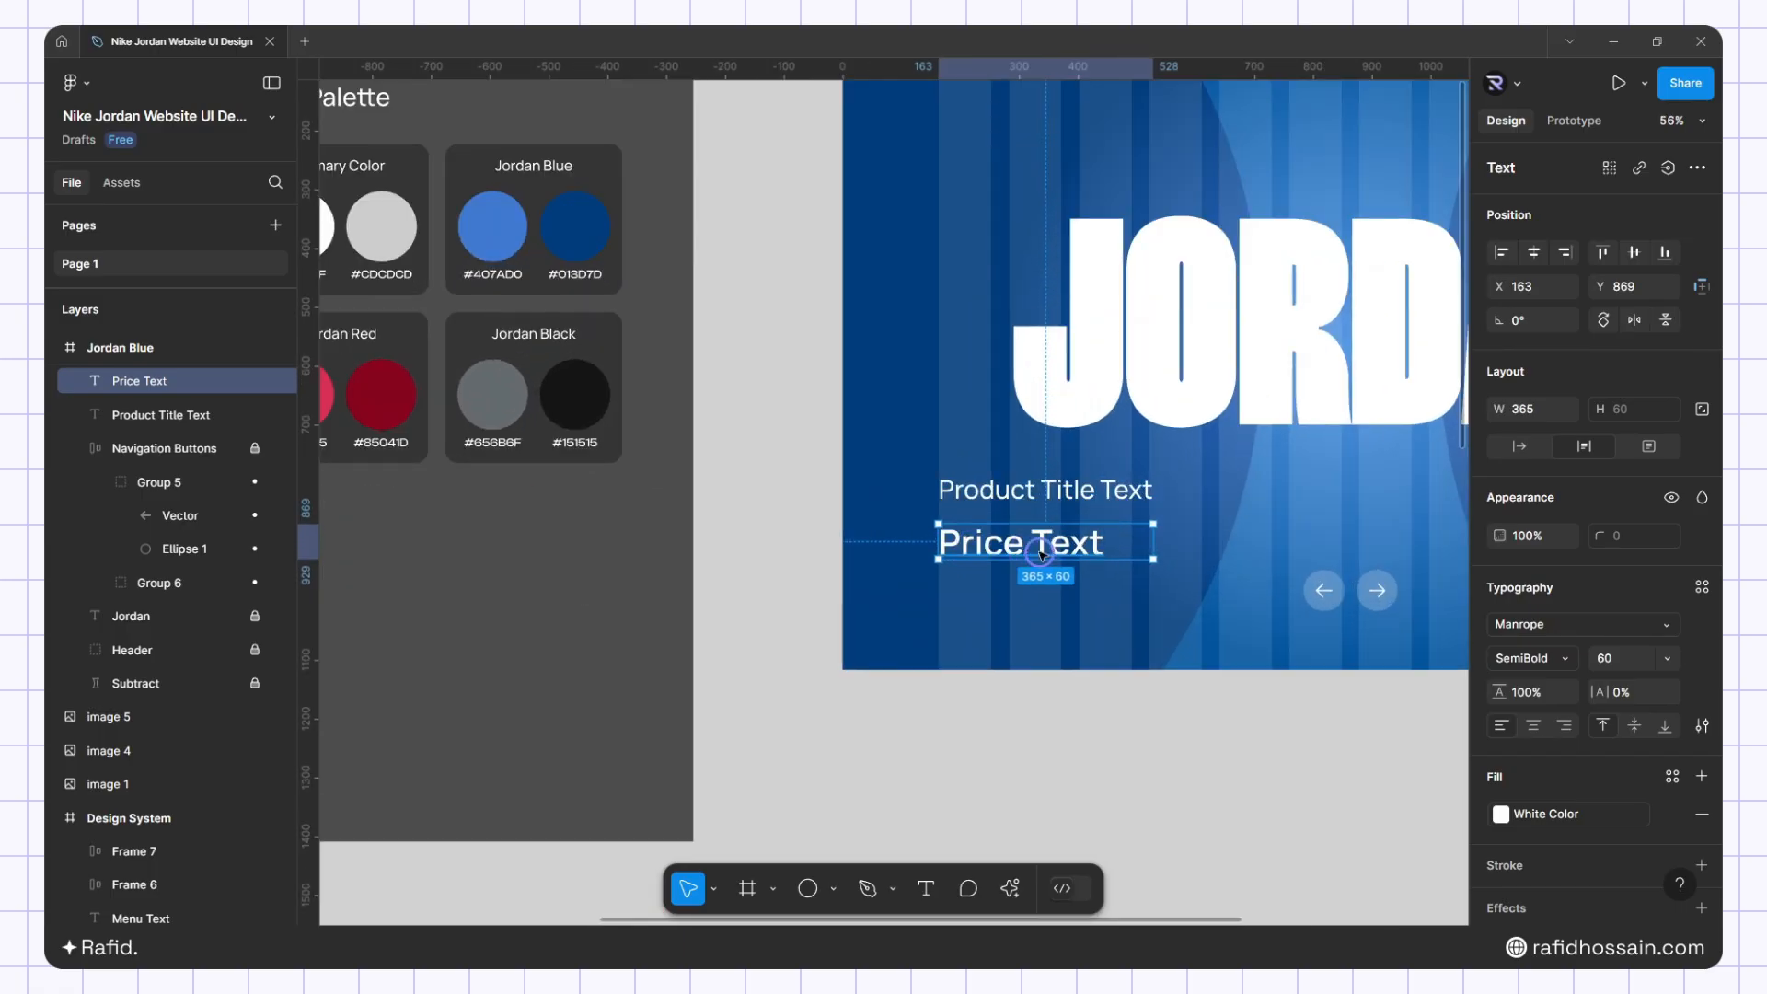
double_click(1038, 548)
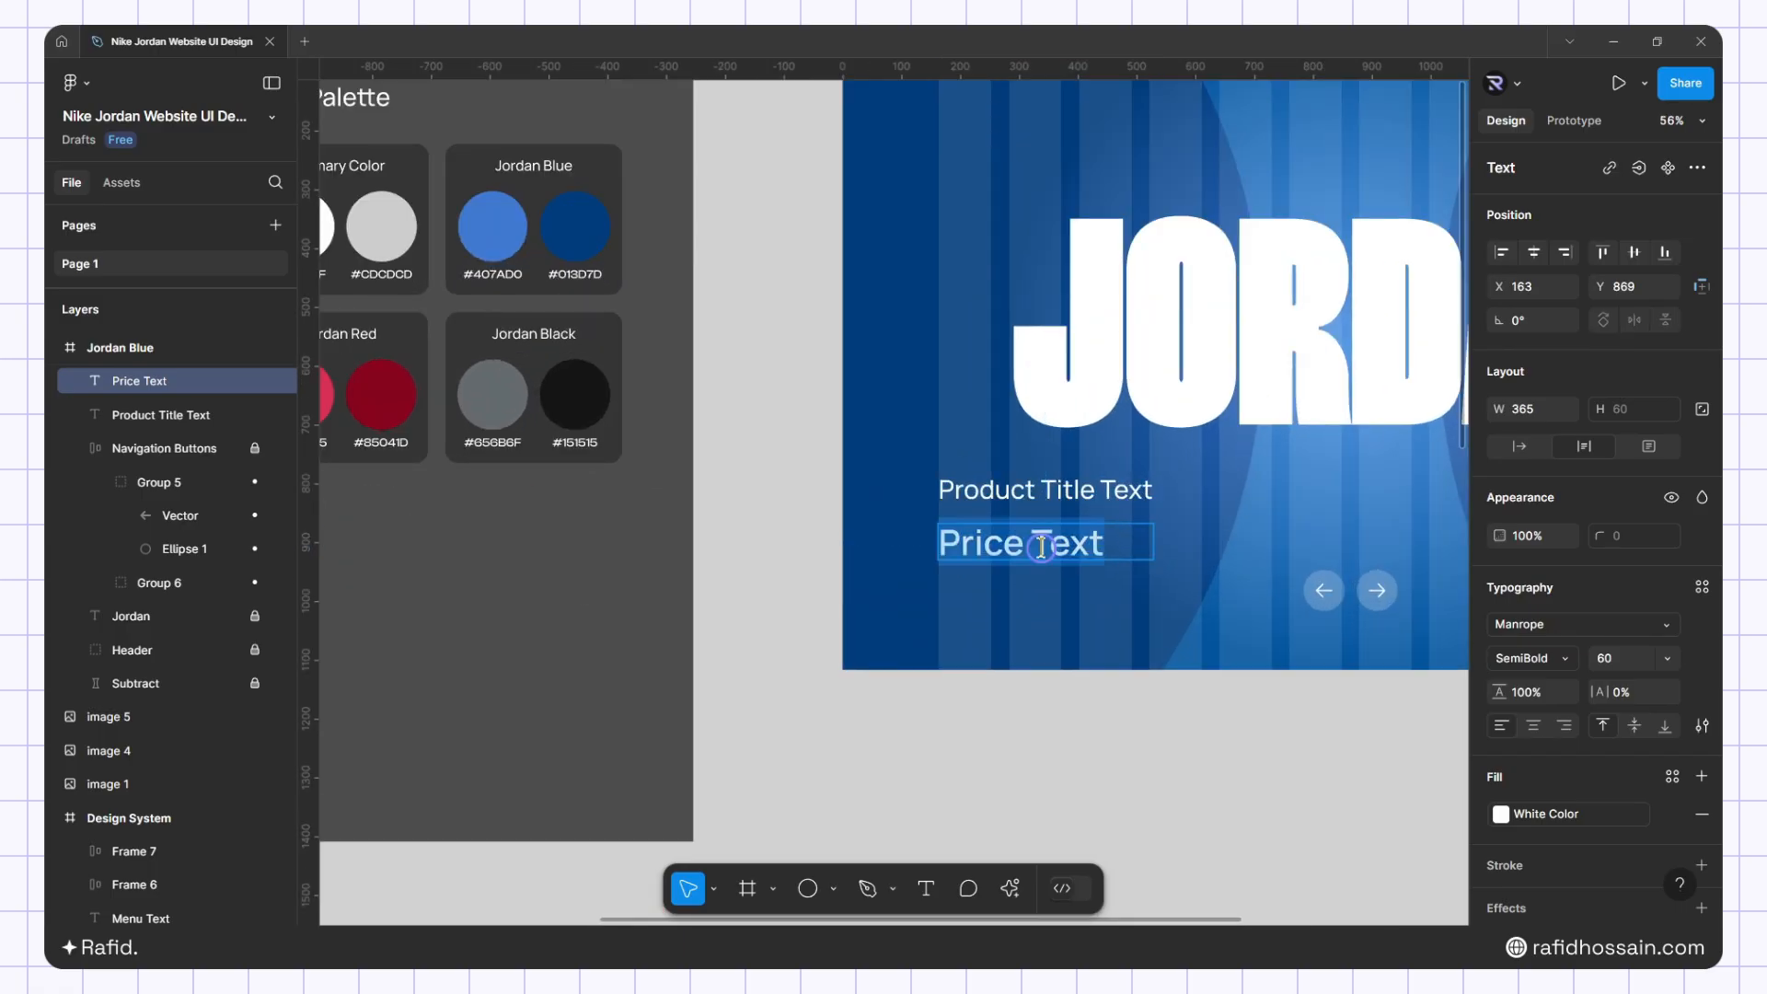
type("$")
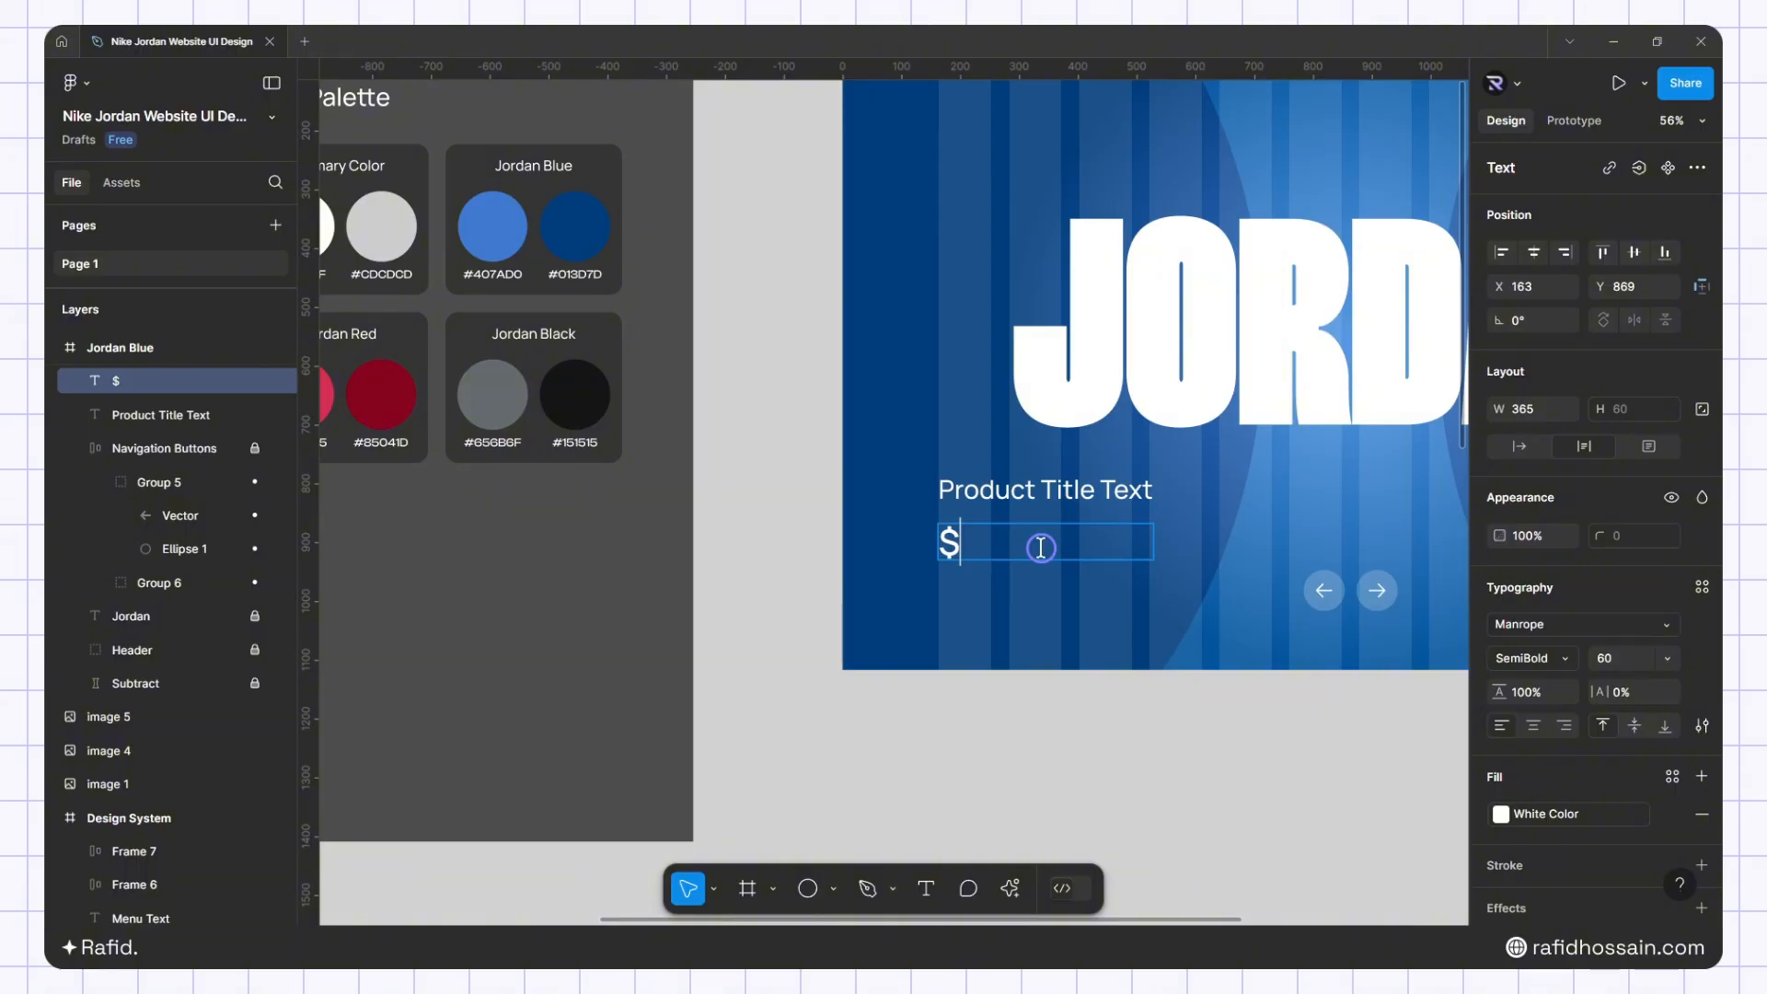
type("125")
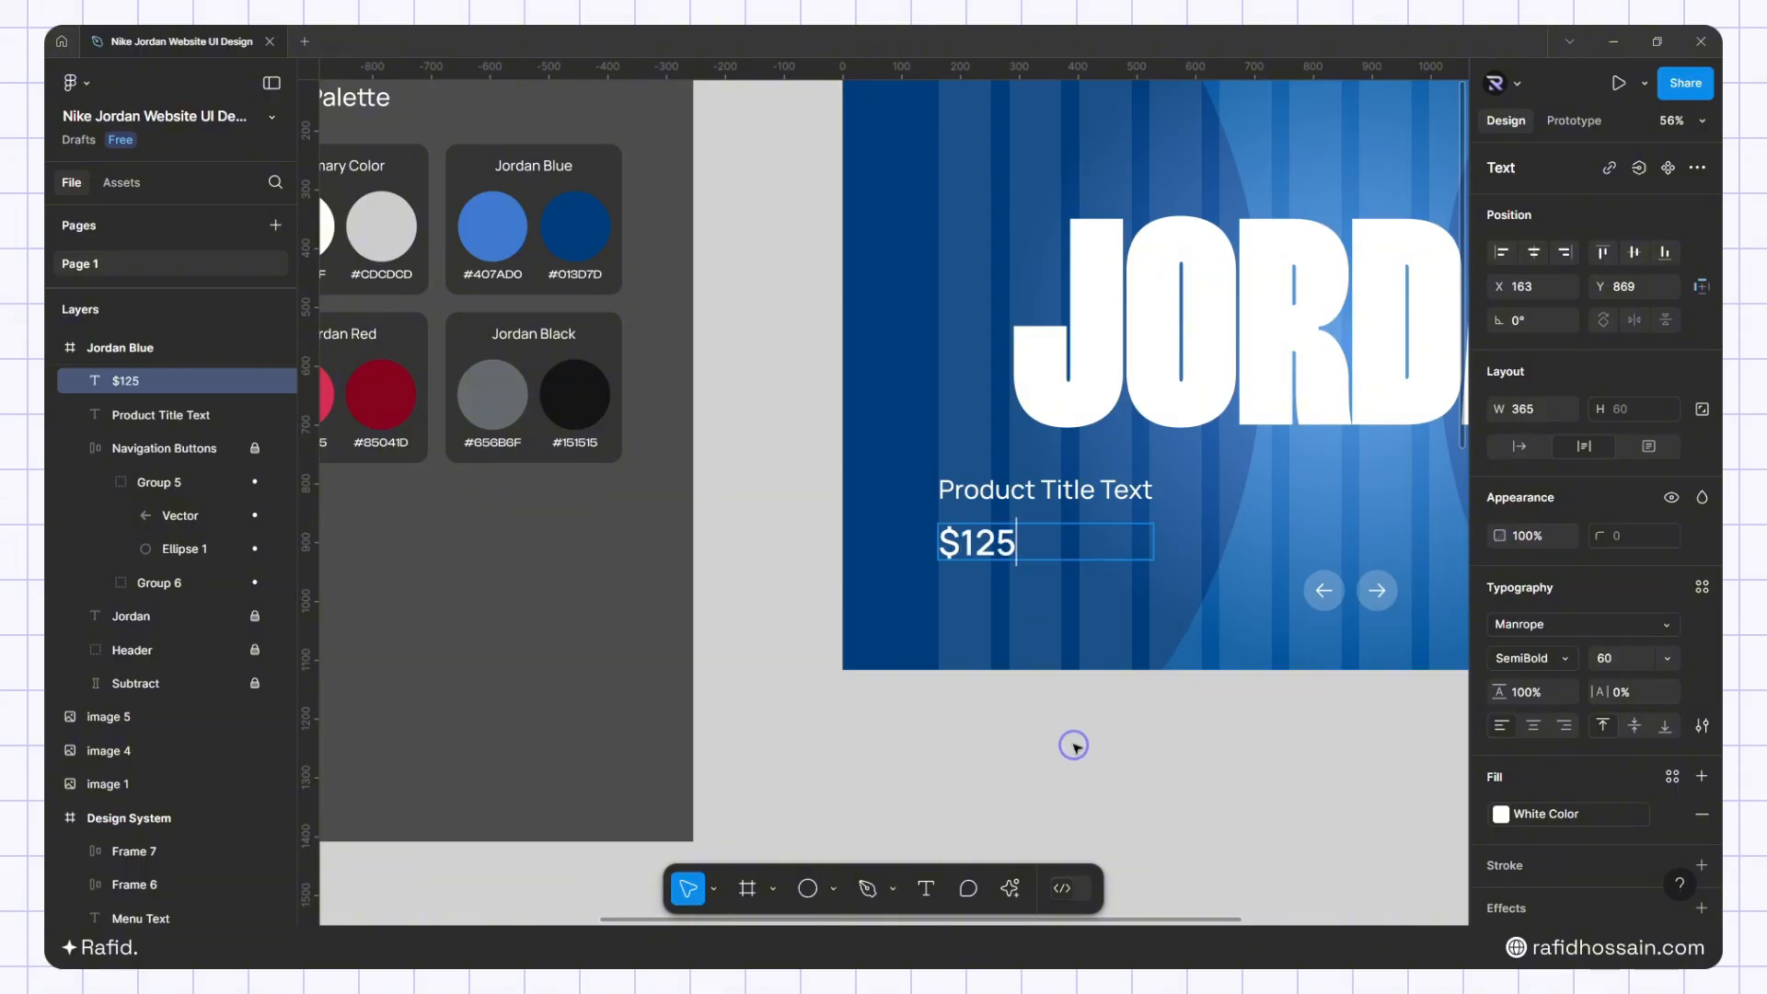
key("Escape")
Change the copied Product Title Text above the price to "Jordan Blue"
left_click(1061, 490)
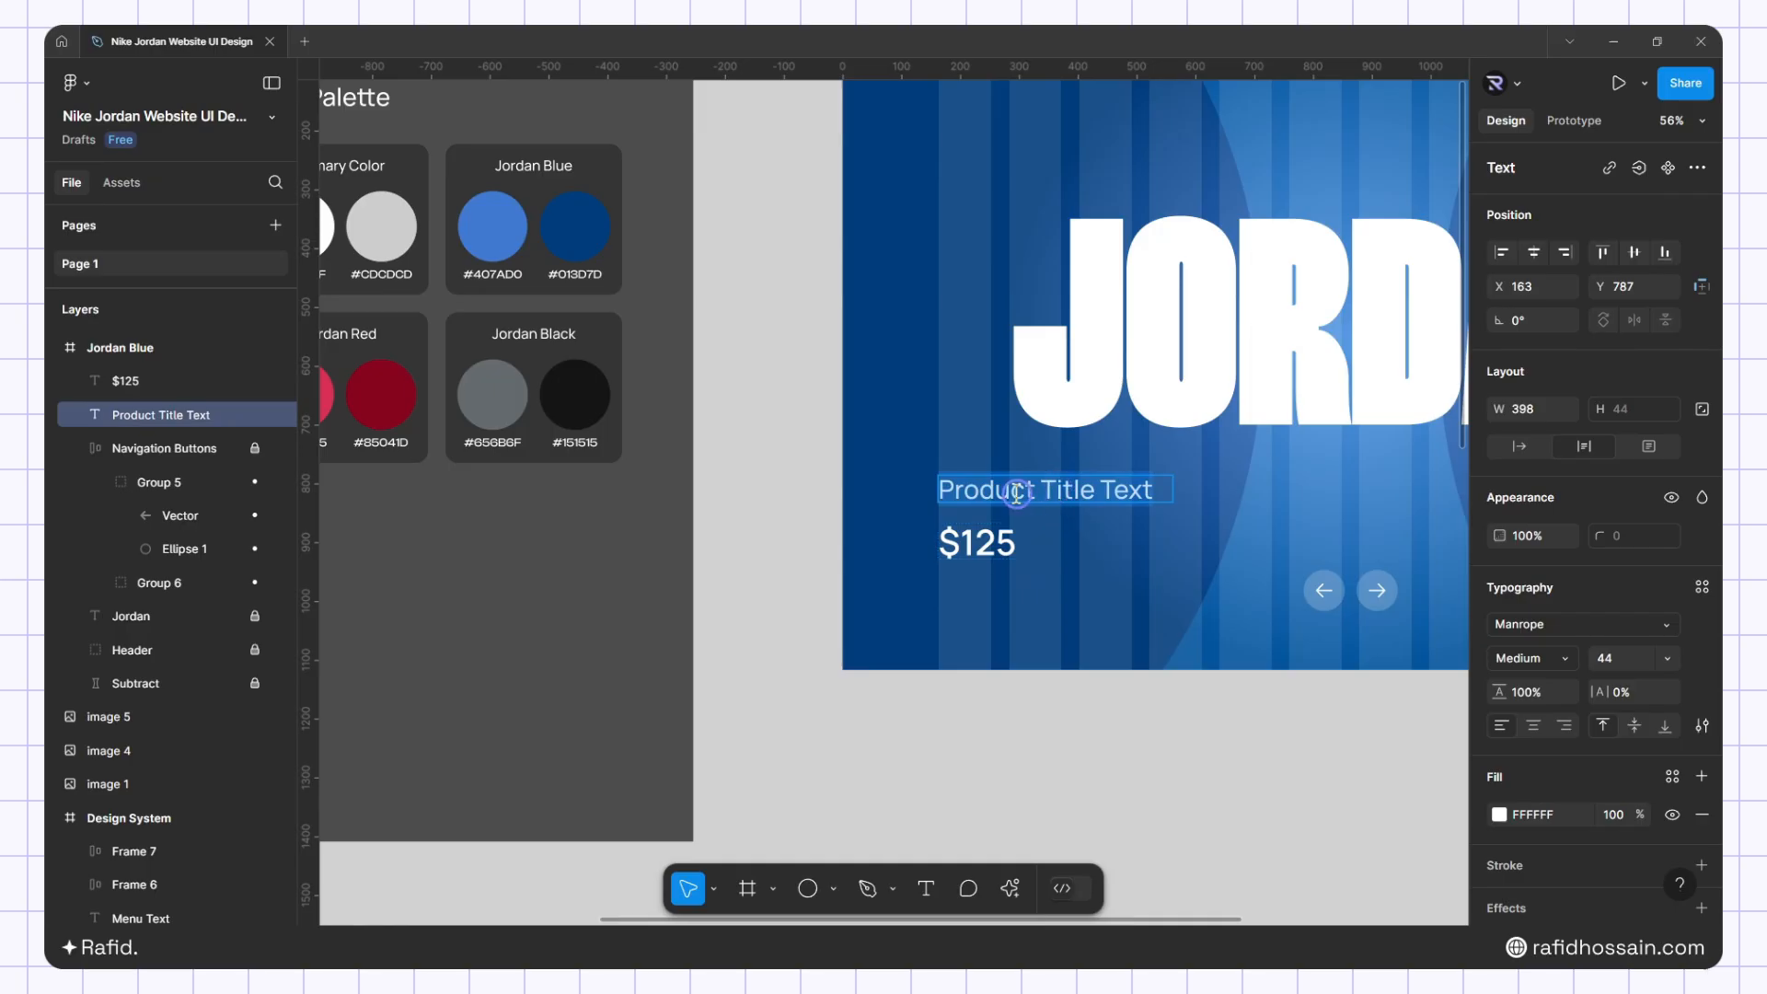
key("Return")
type("Jordan Blue")
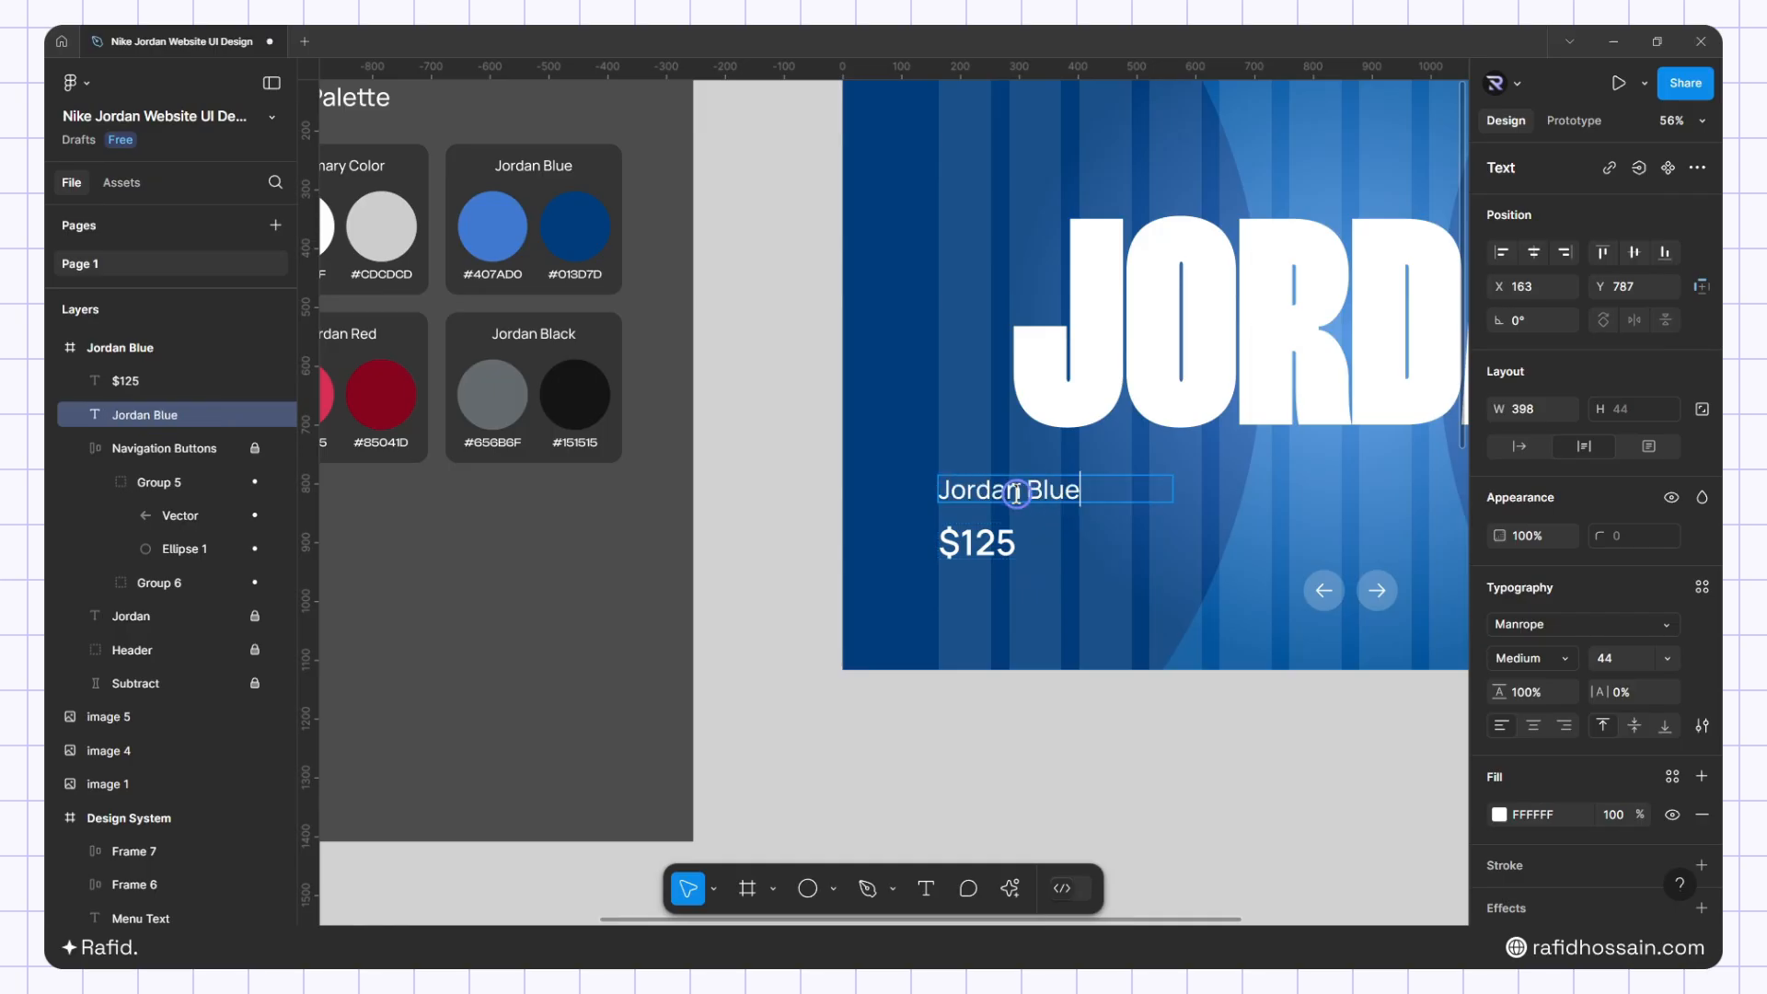
key("Escape")
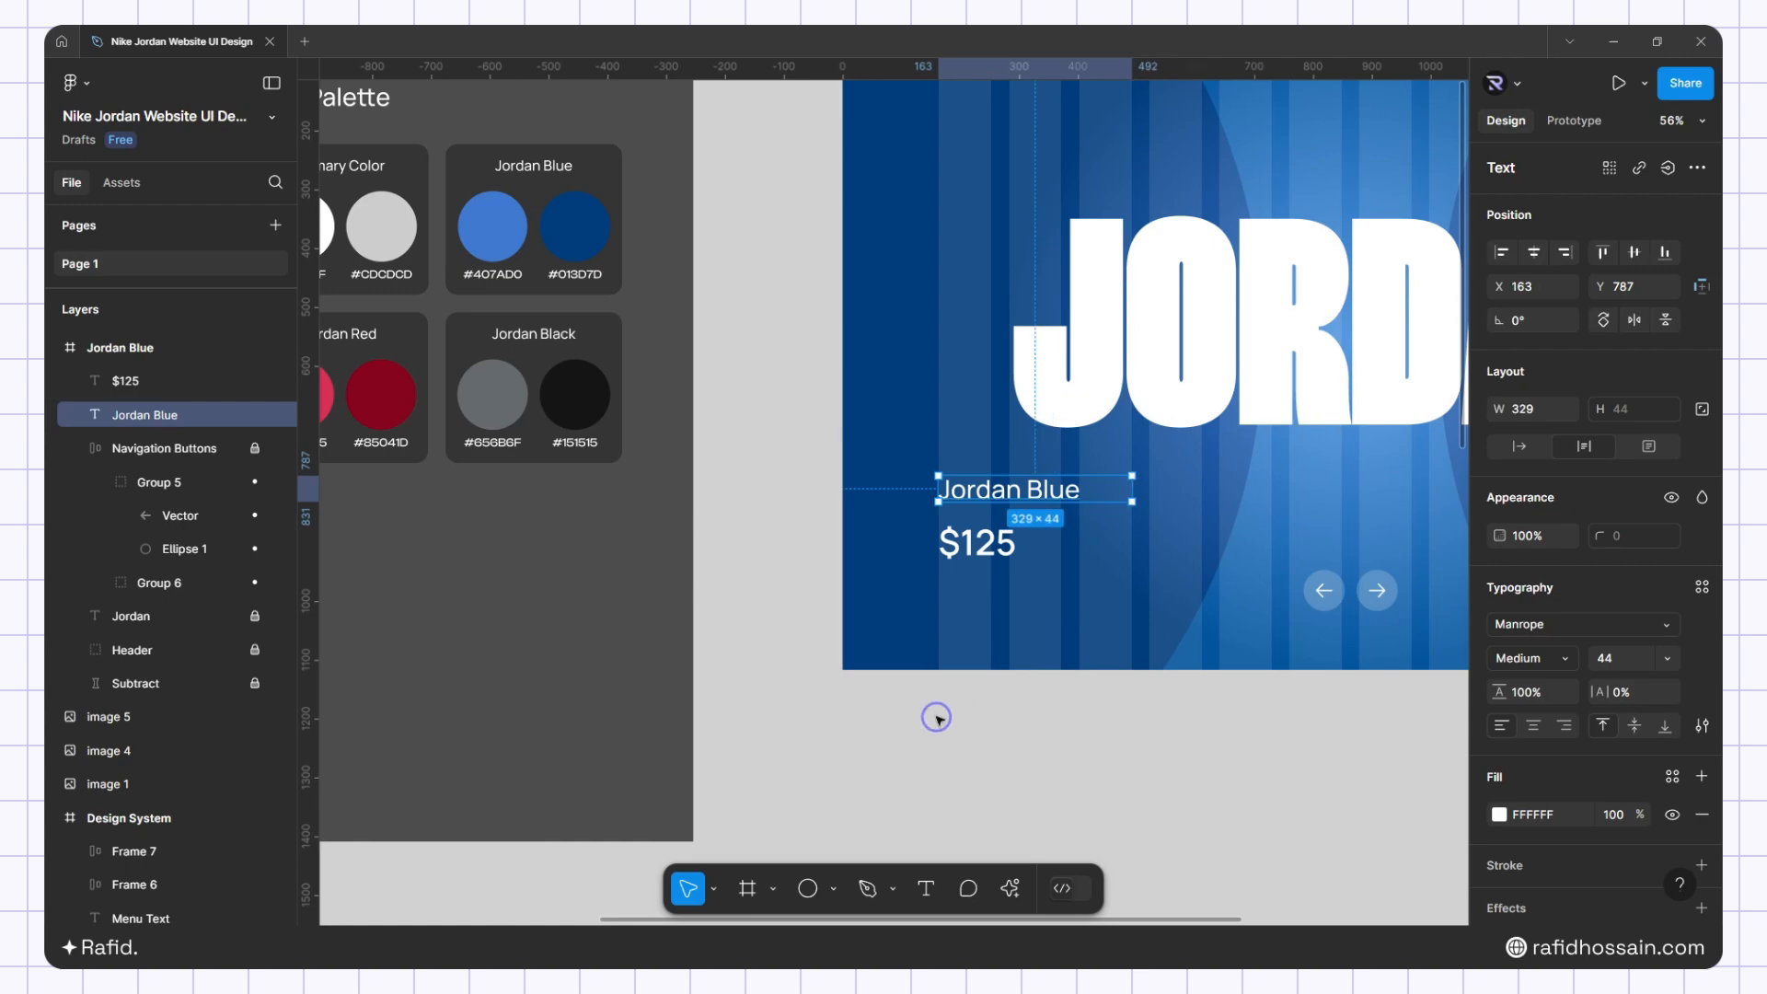
scroll(1030, 663, "right", 3)
left_click(844, 545)
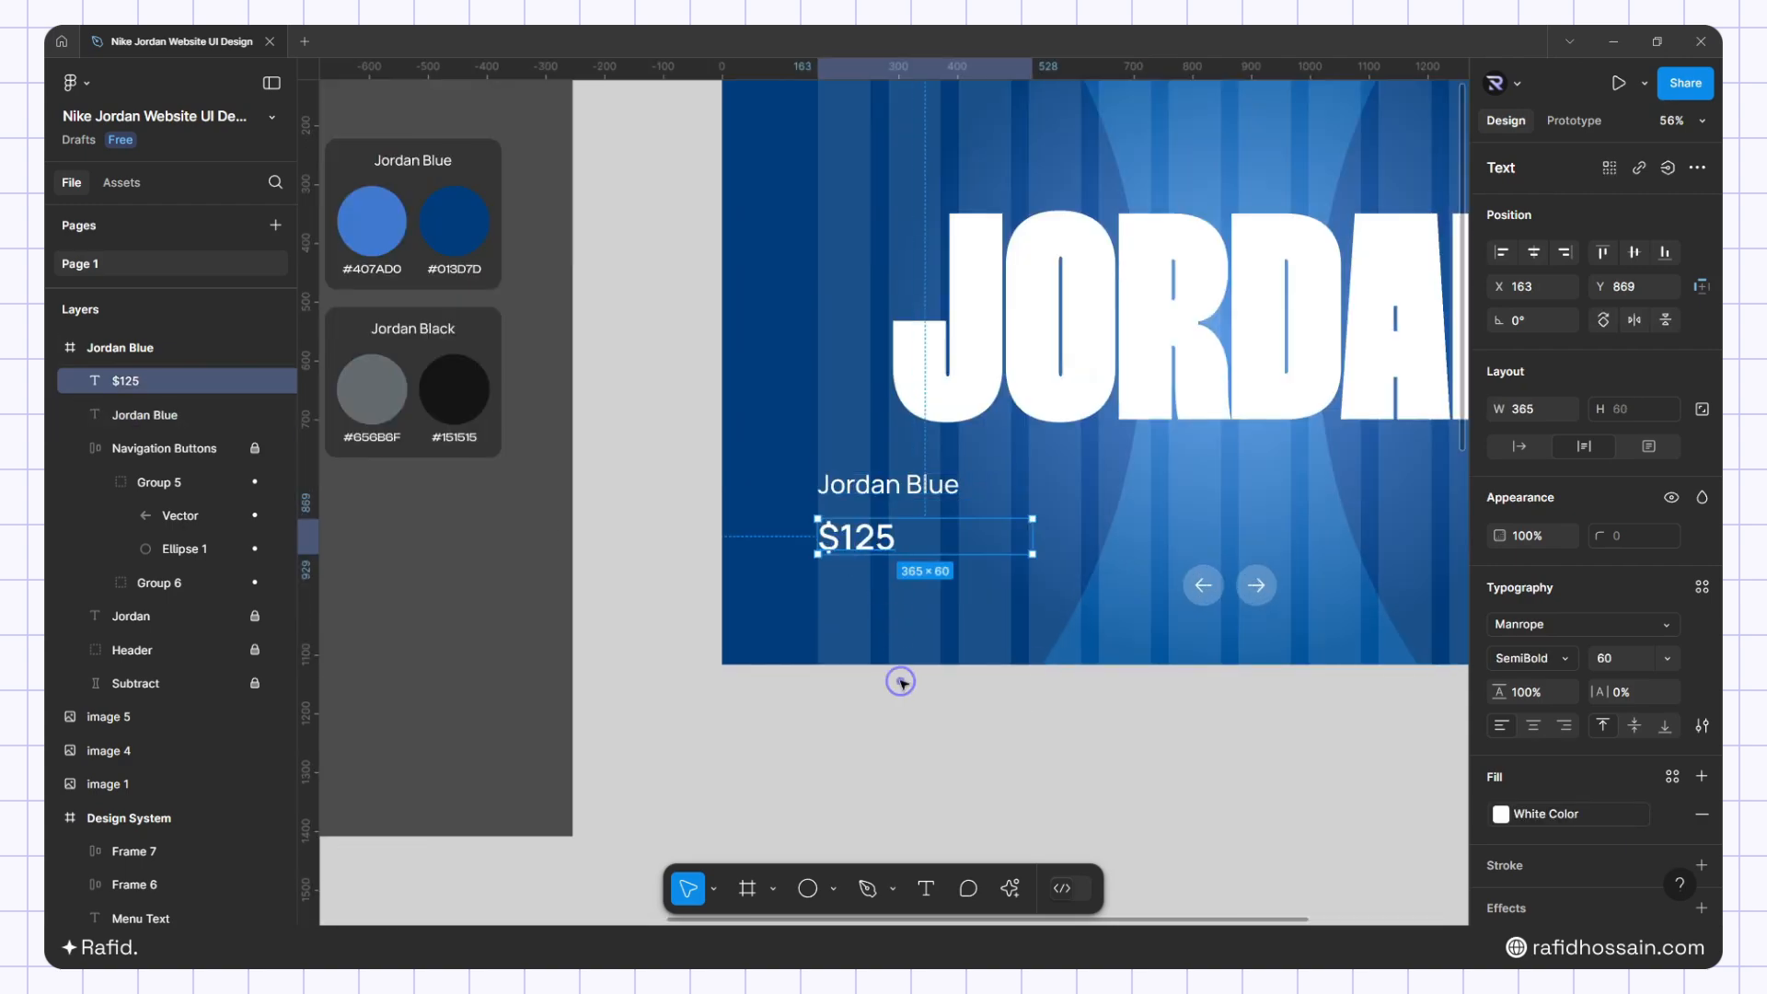
left_click(958, 700)
Add the text "Add to Bag" below the Button Style icons in the Design System frame, at about X 218, Y 1247
scroll(1037, 622, "down", 3)
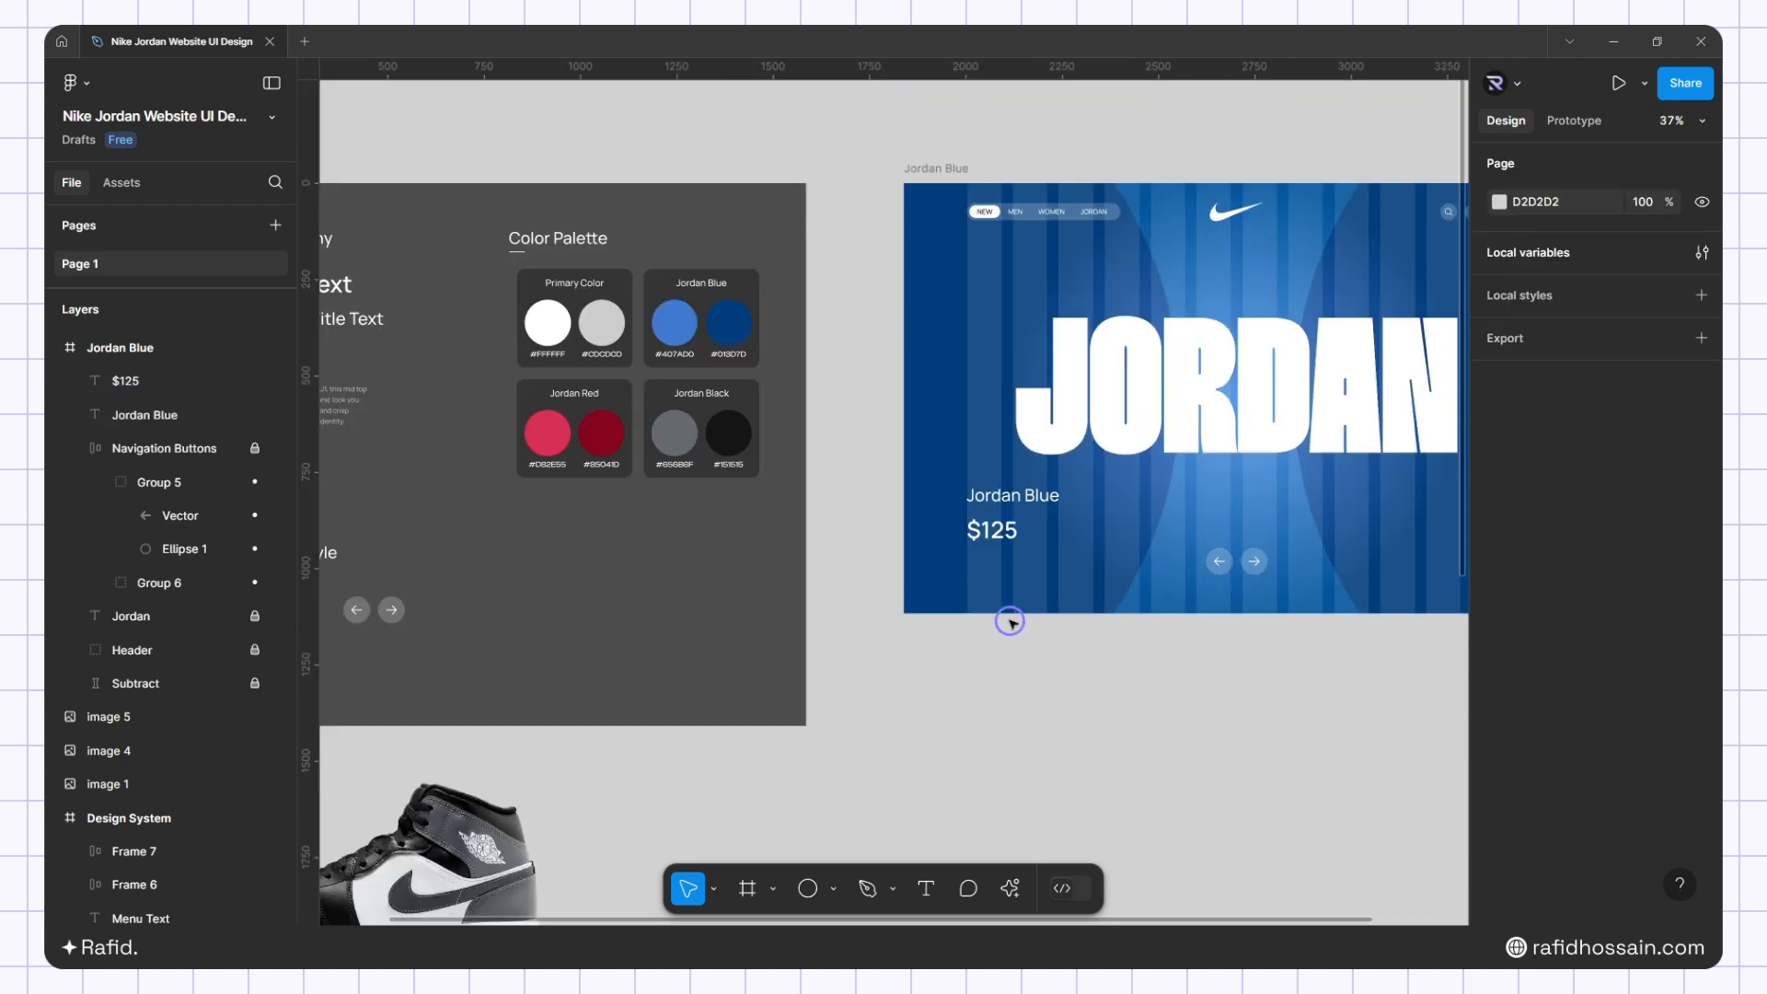
scroll(1006, 624, "up", 3)
scroll(1006, 624, "down", 4)
scroll(895, 660, "up", 4)
scroll(893, 634, "down", 2)
scroll(576, 662, "up", 4)
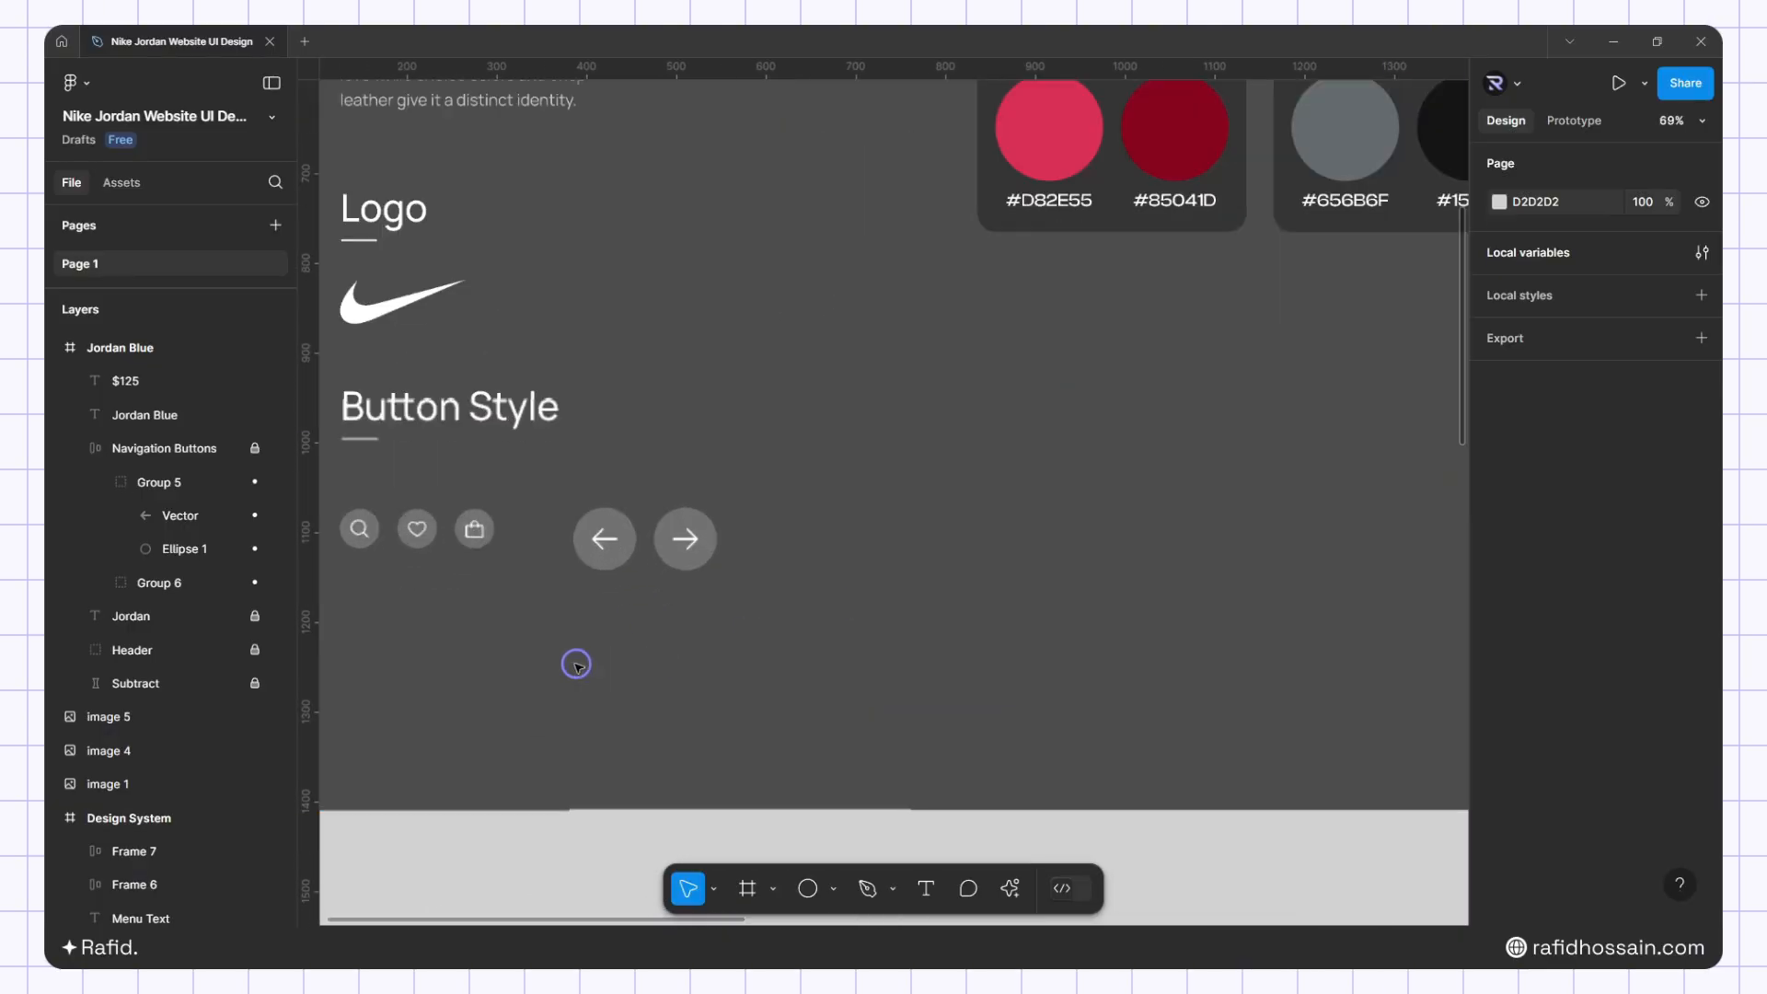
scroll(1022, 618, "down", 4)
scroll(639, 667, "up", 5)
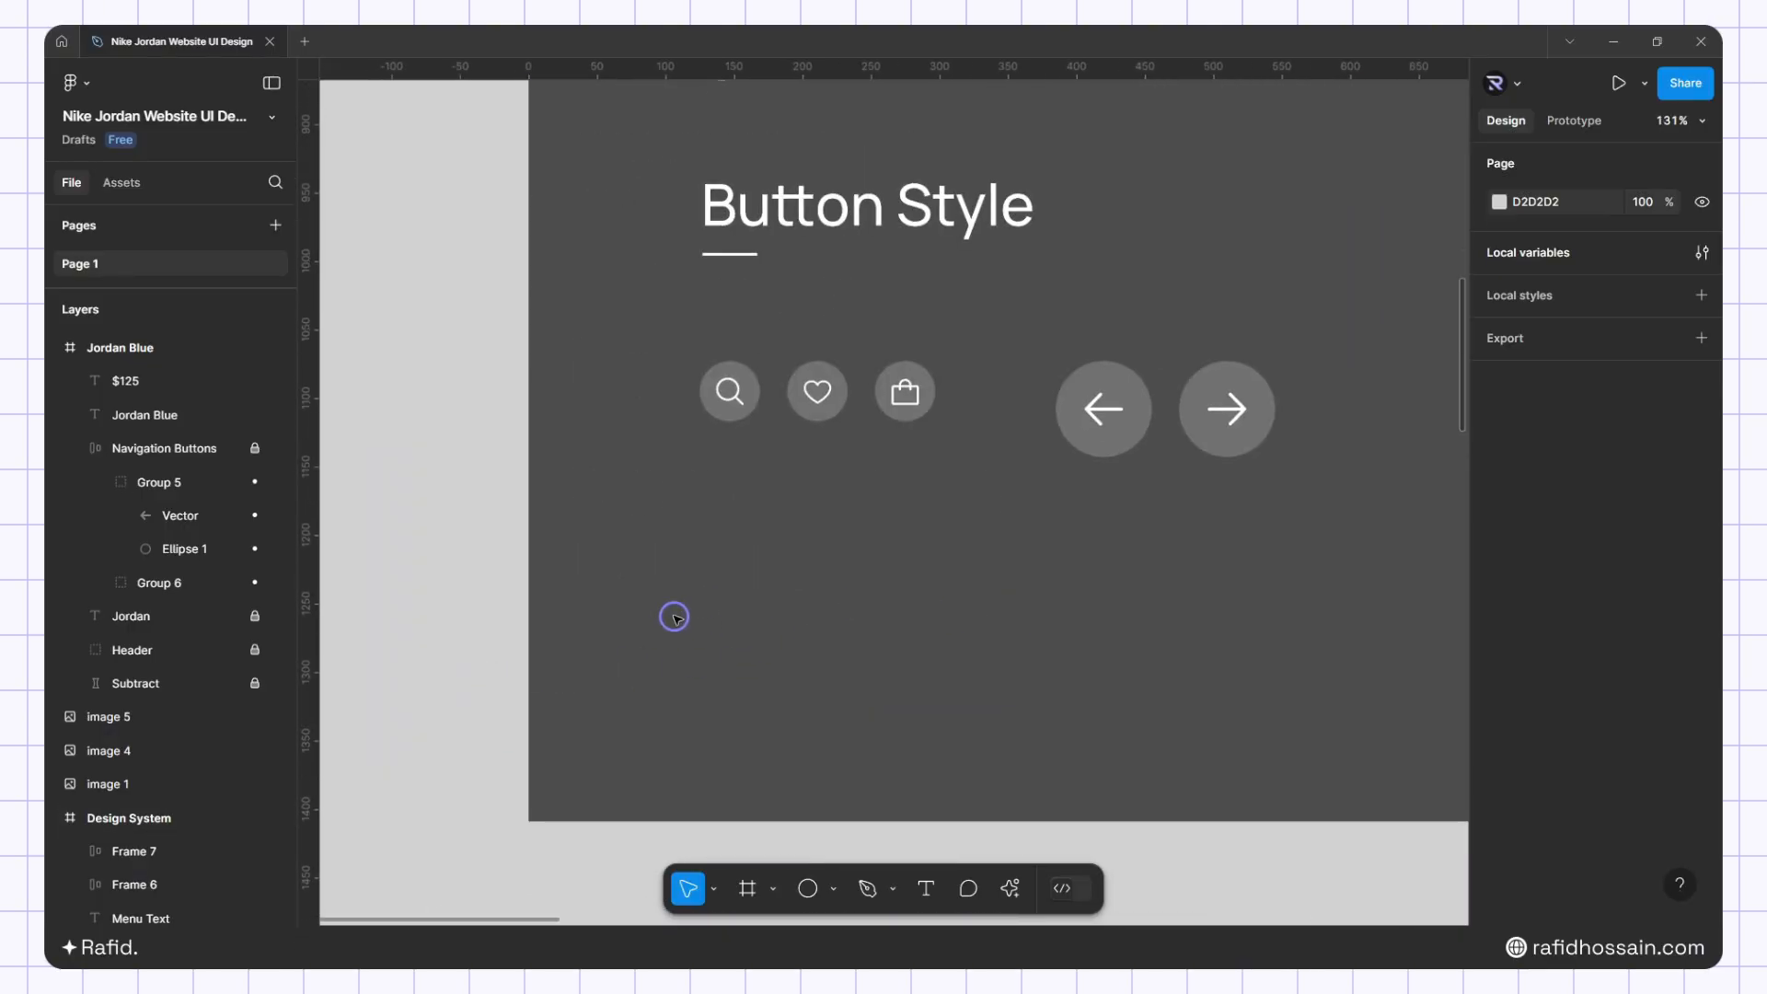
key("t")
left_click(1078, 683)
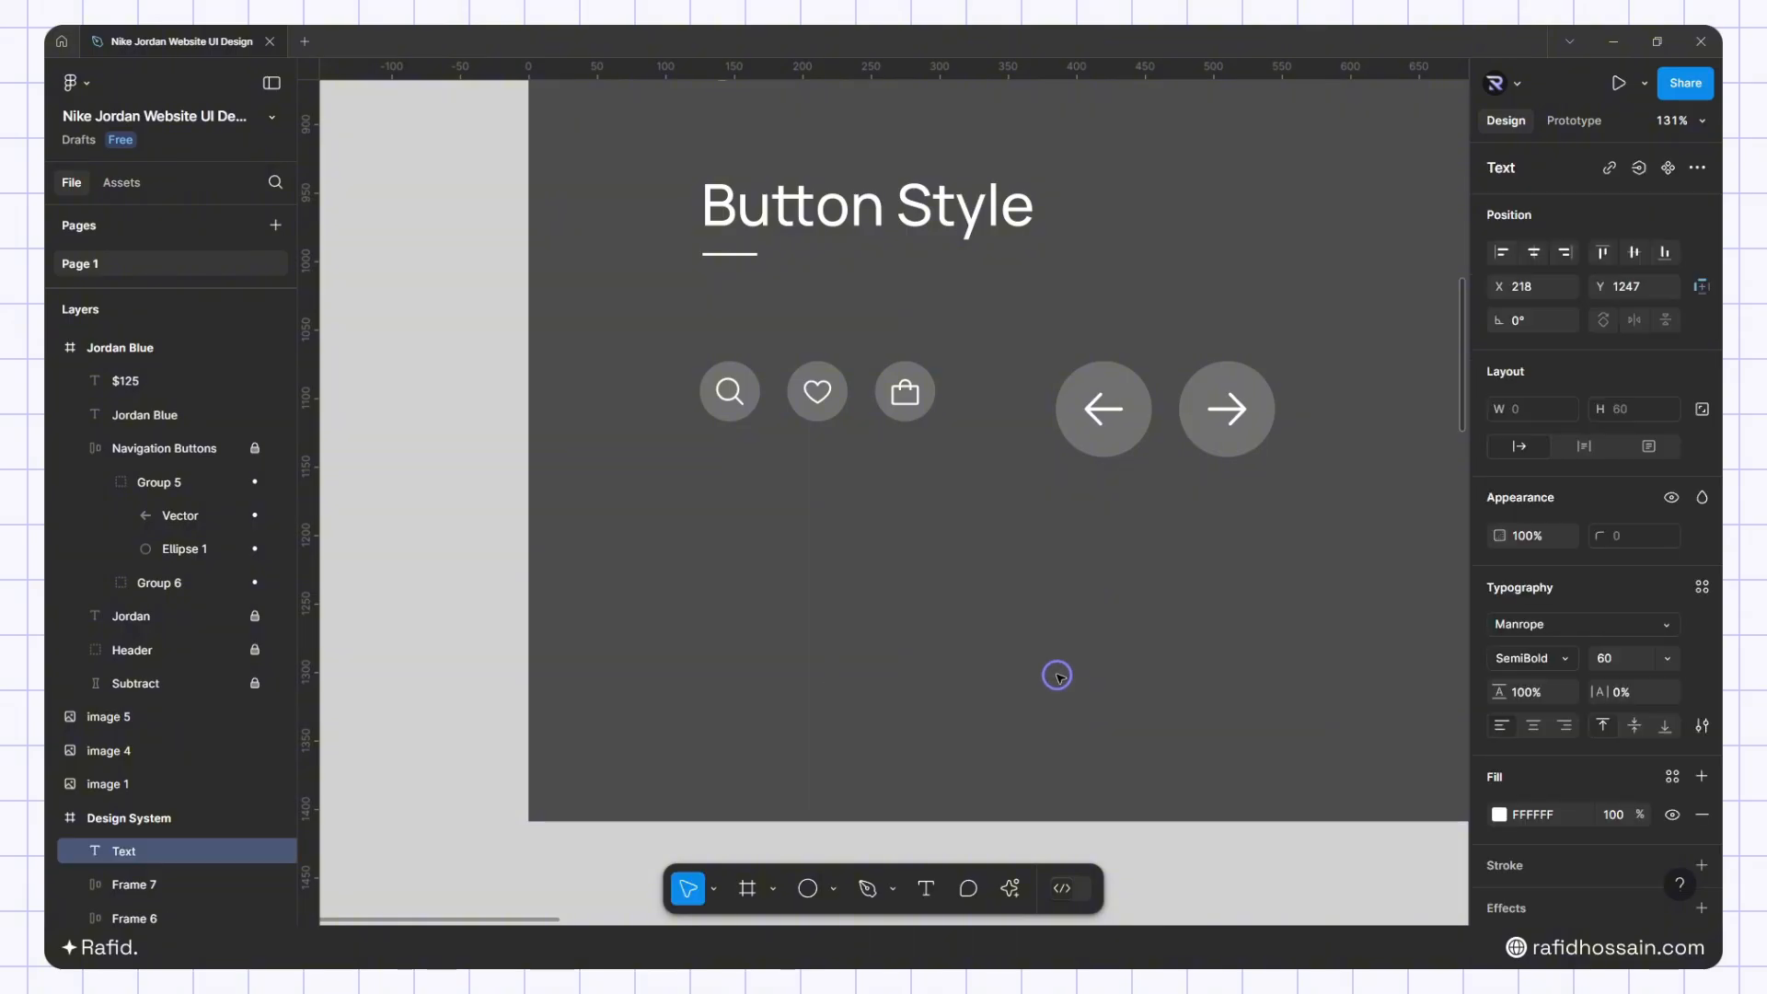
type("Ad")
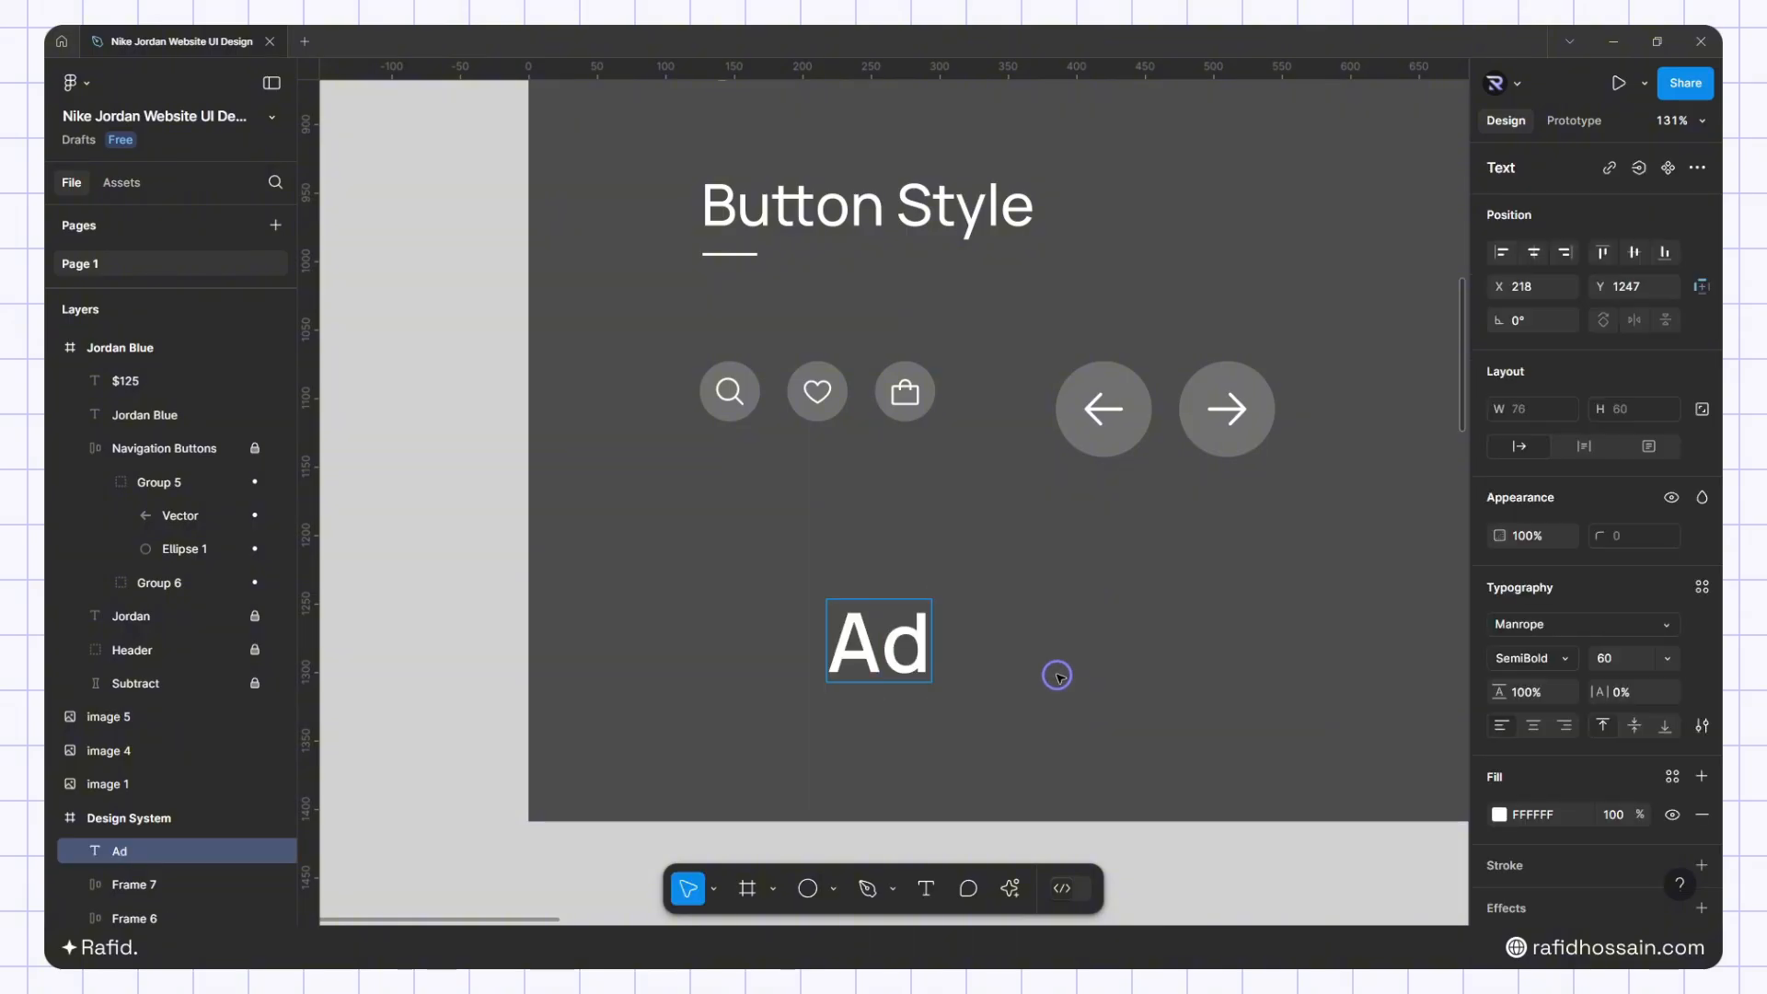
type("d to Bag")
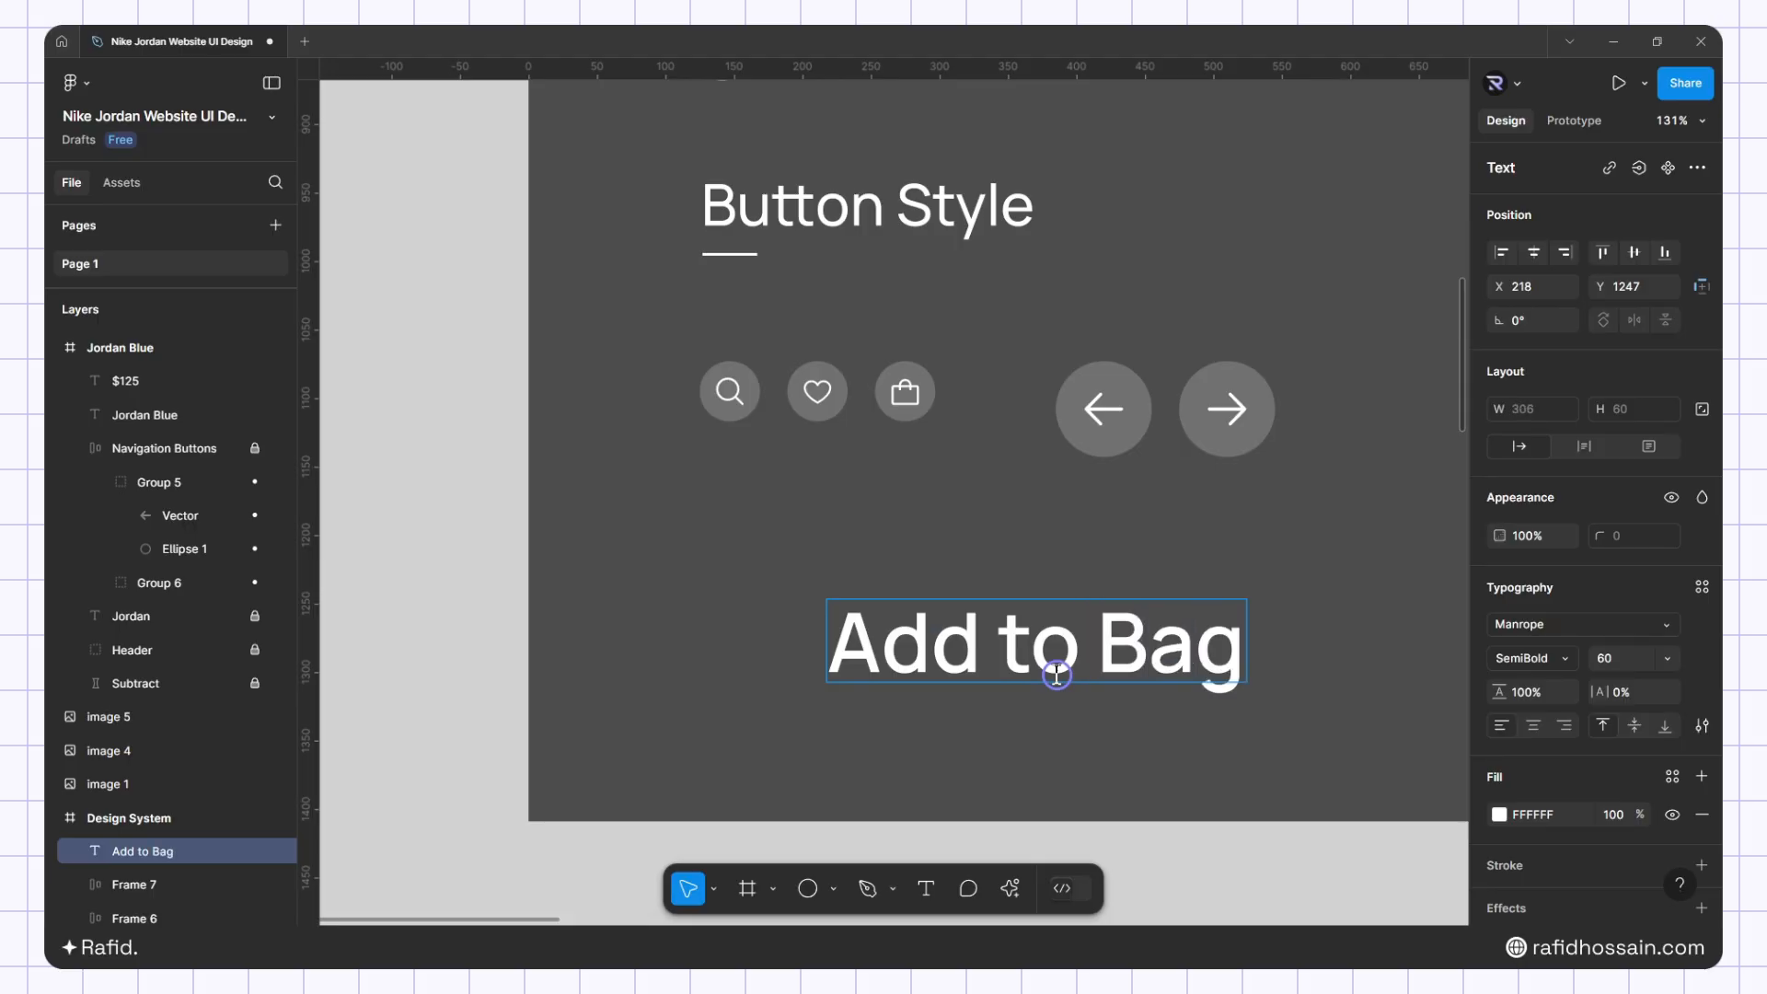
key("Escape")
Set the Add to Bag text to font size 20 with 4% letter spacing
scroll(813, 552, "down", 3)
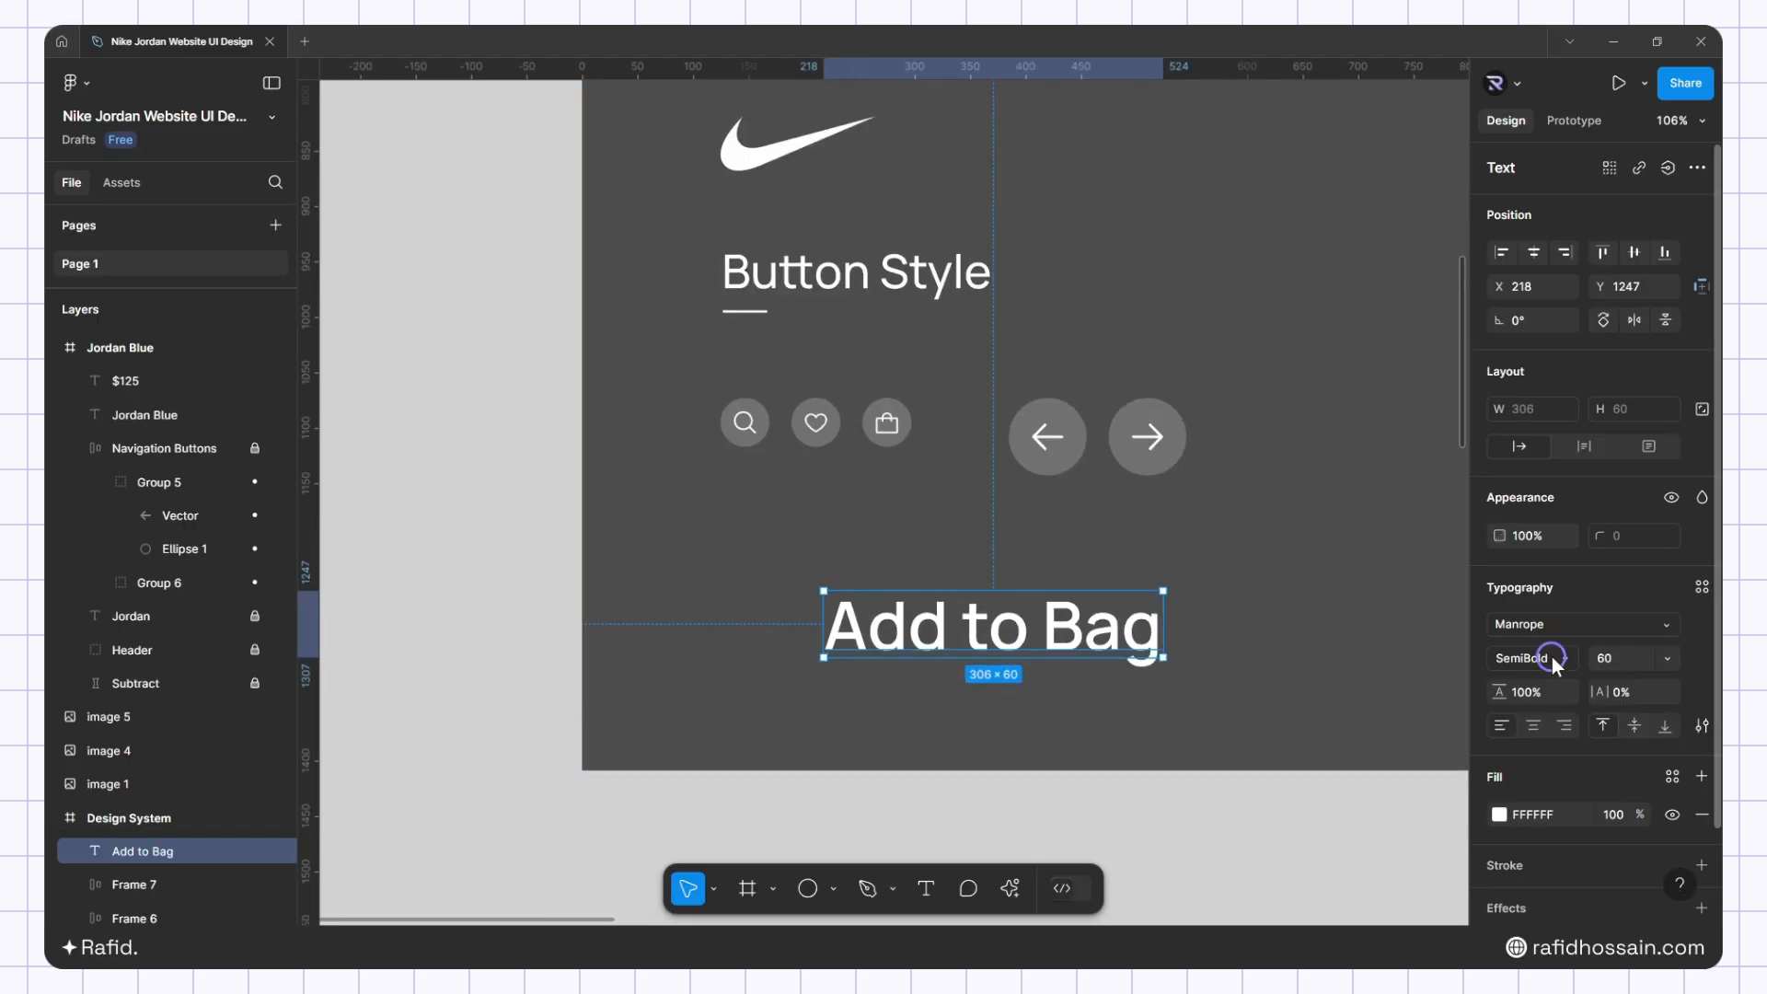
left_click(1606, 655)
type("20px")
key("Return")
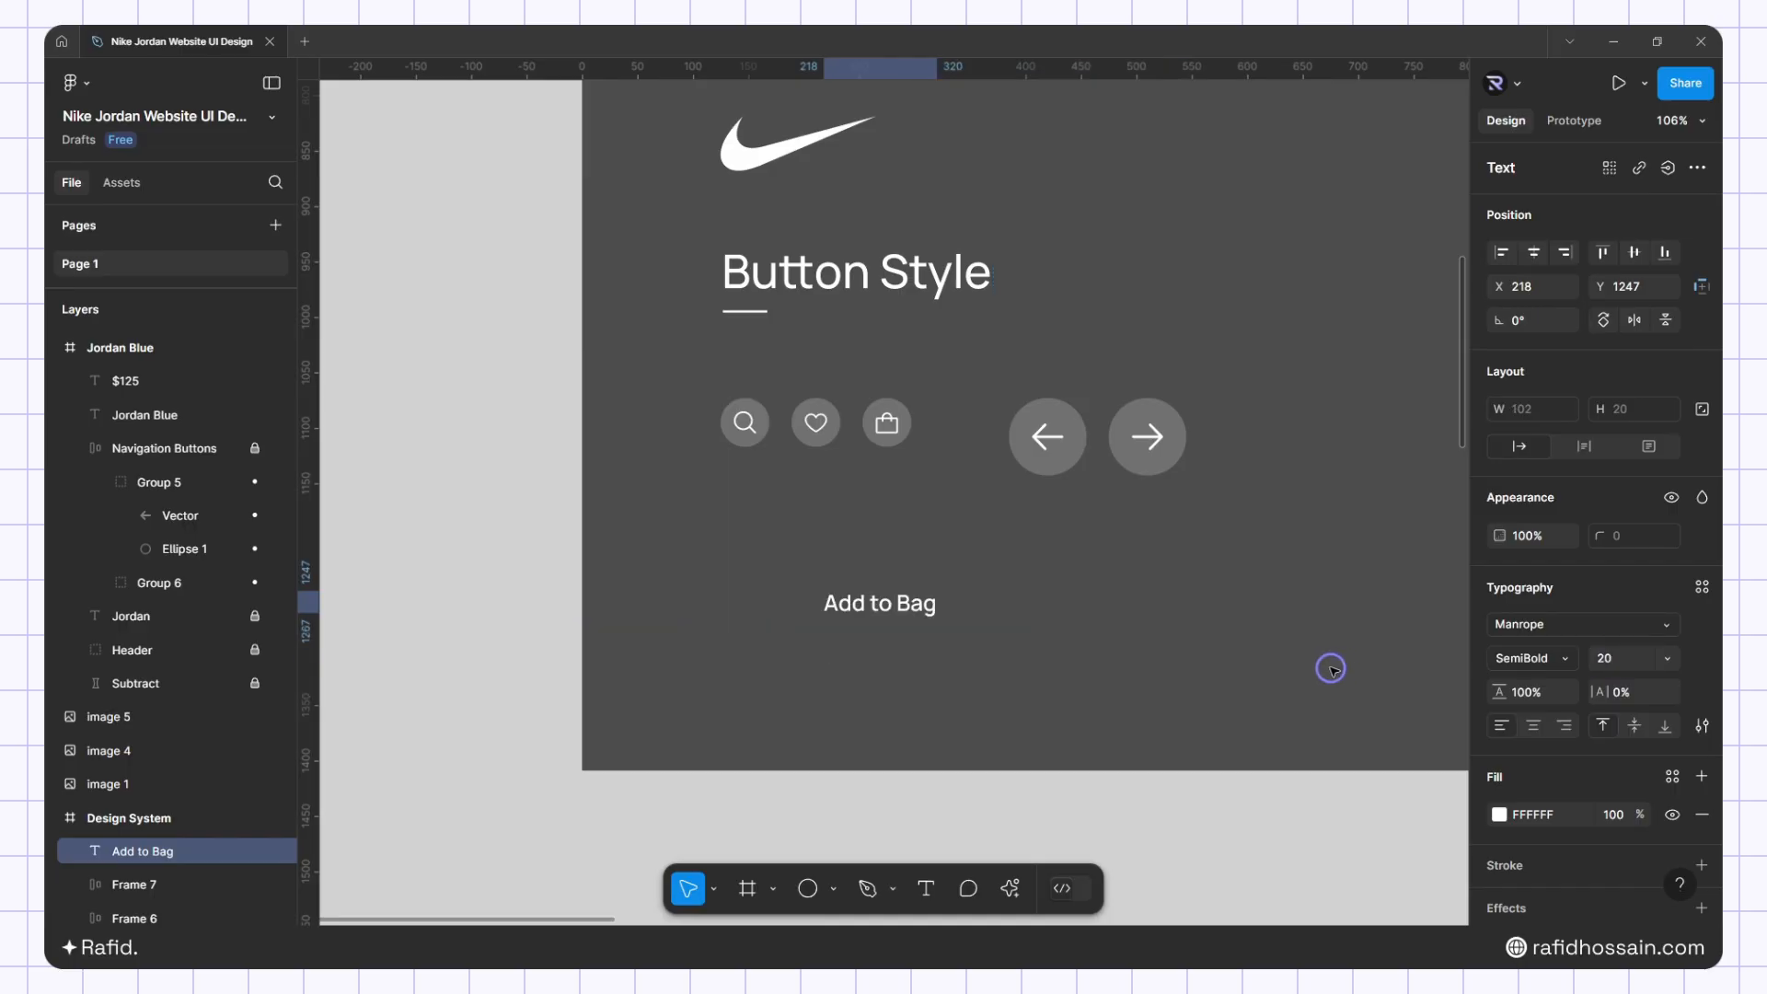
left_click(1626, 687)
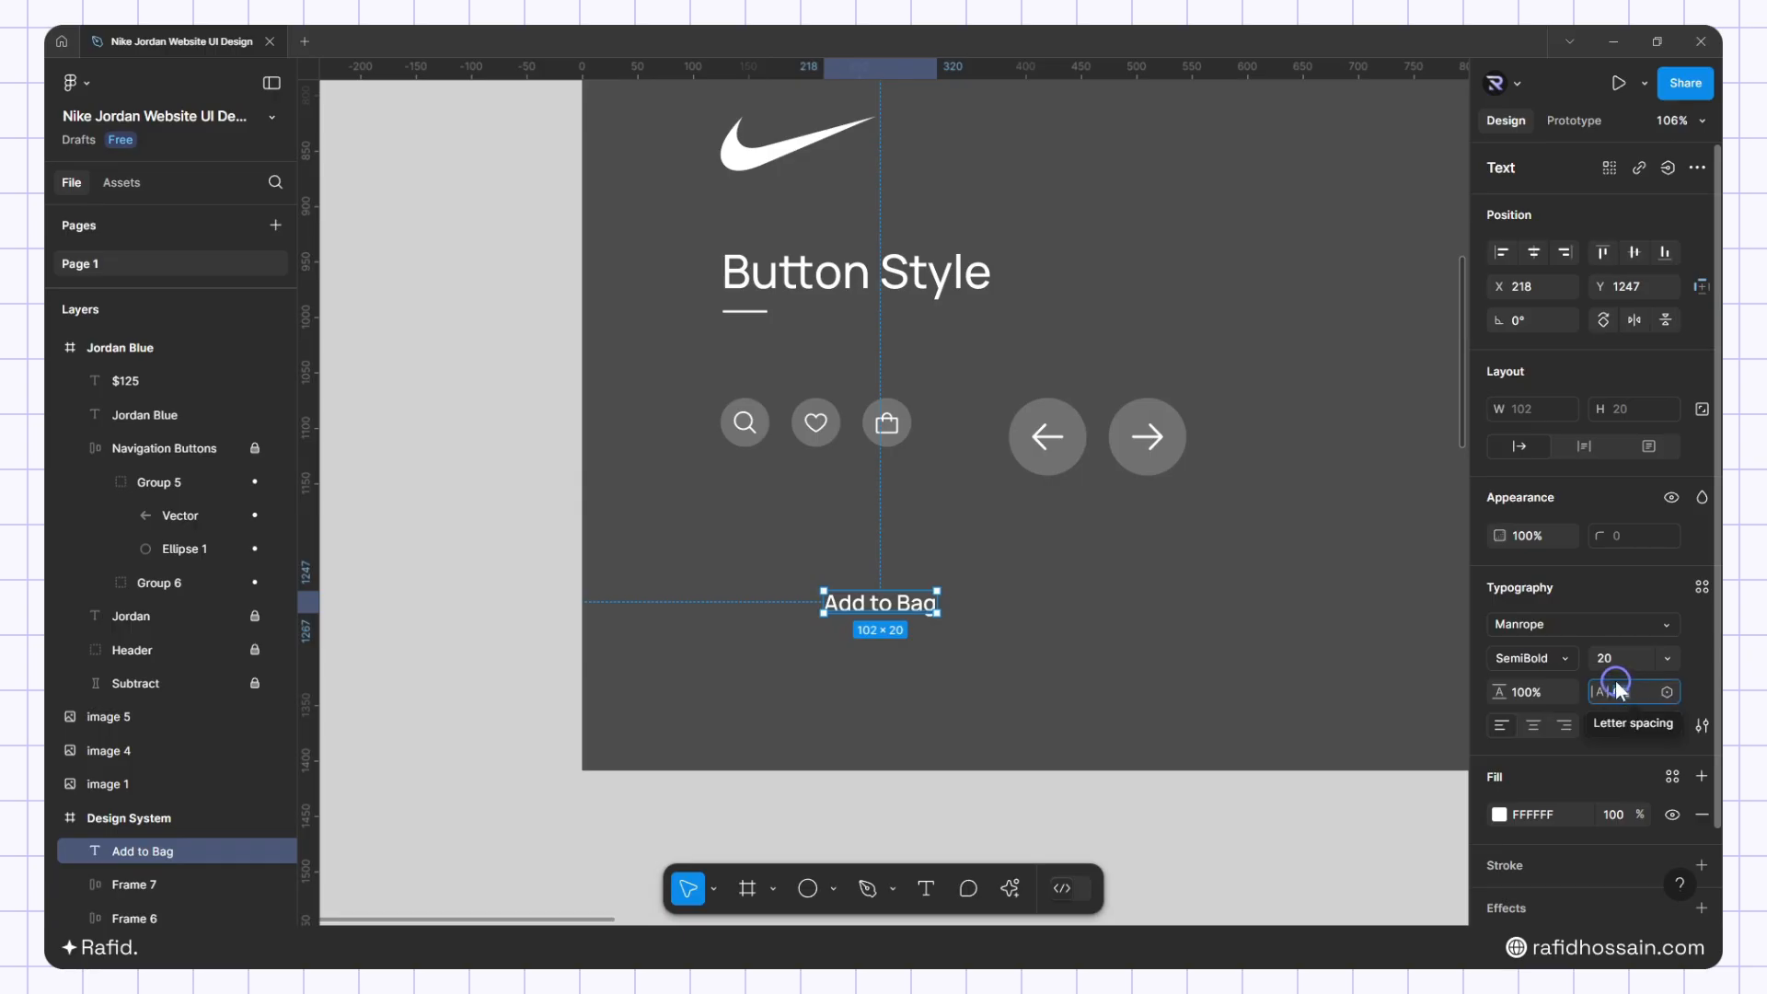
type("4")
left_click(1644, 725)
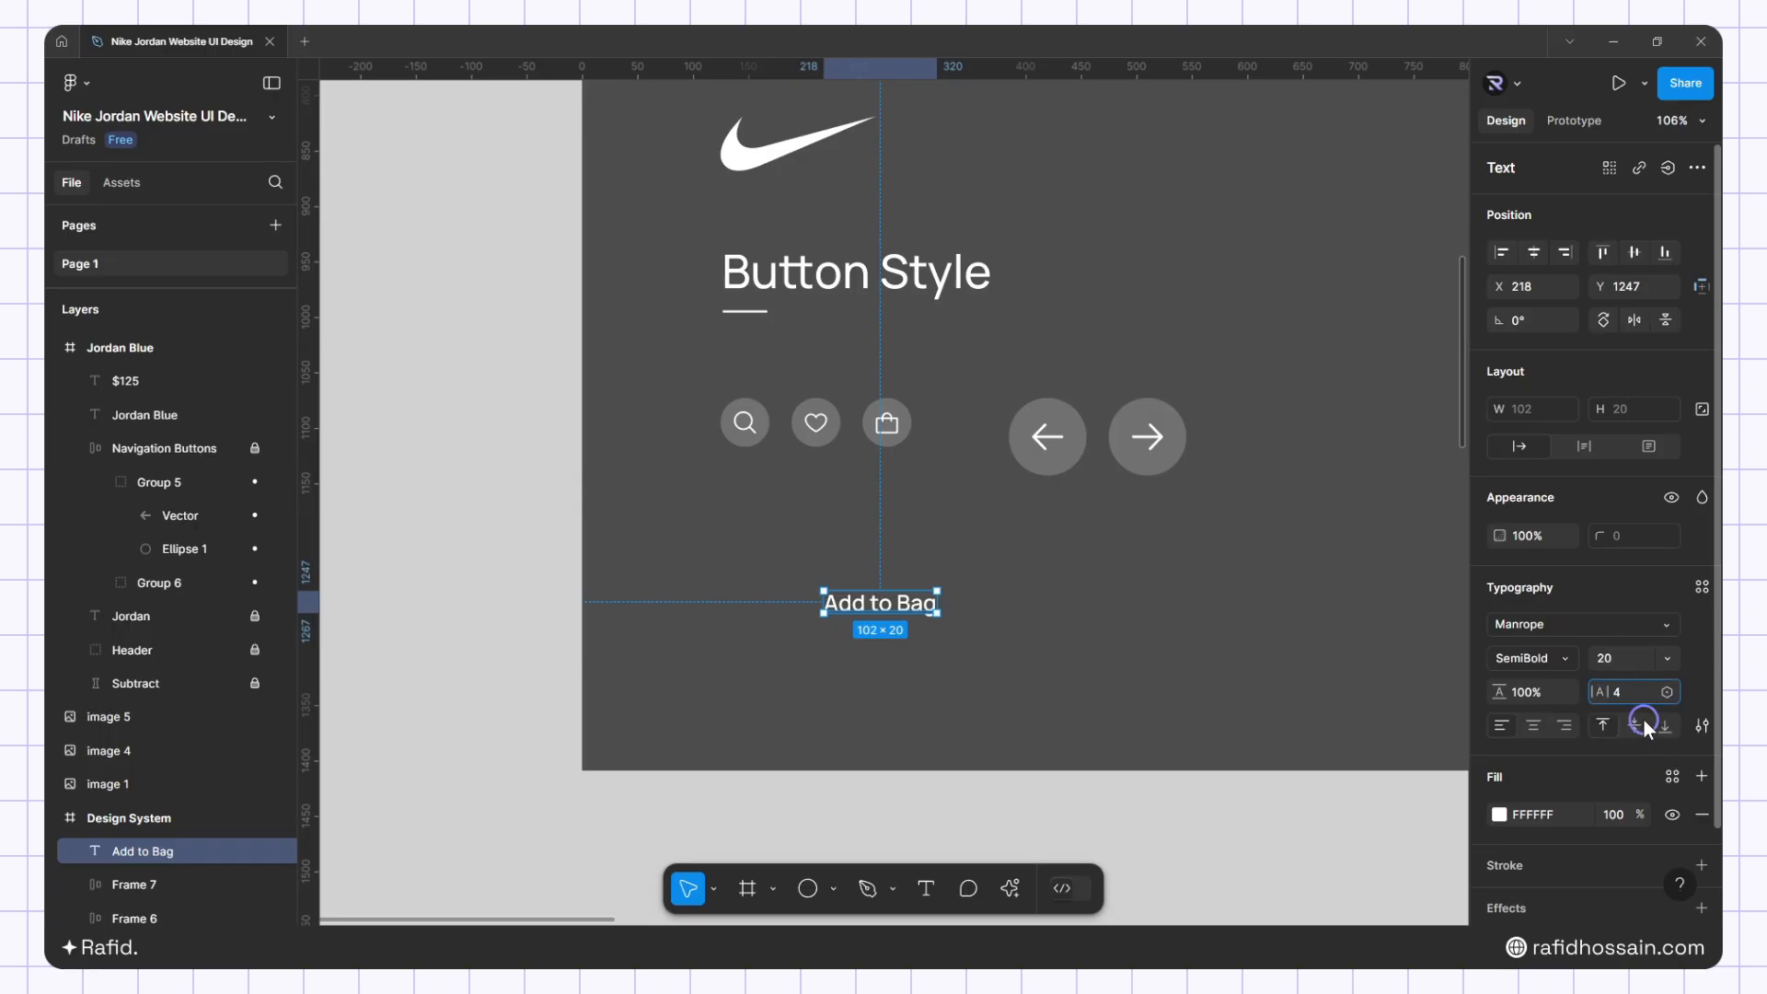
Apply uppercase letter case to the Add to Bag text
left_click(1702, 725)
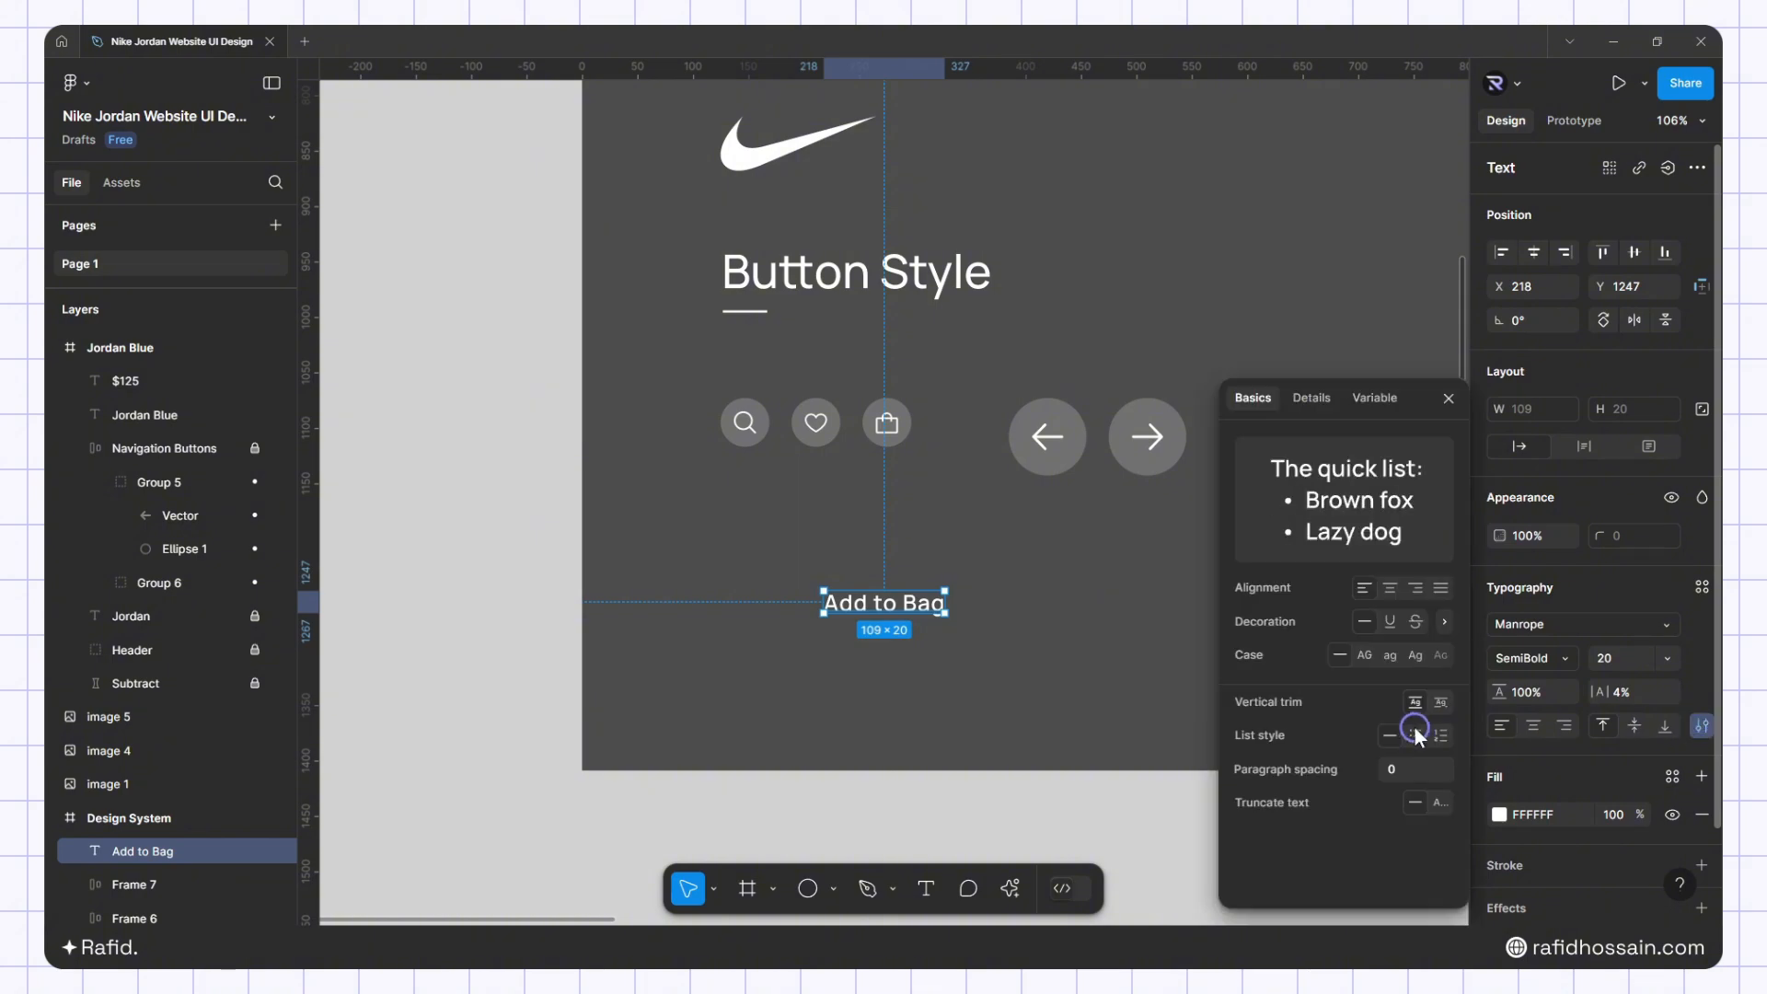
left_click(1365, 654)
left_click(1449, 398)
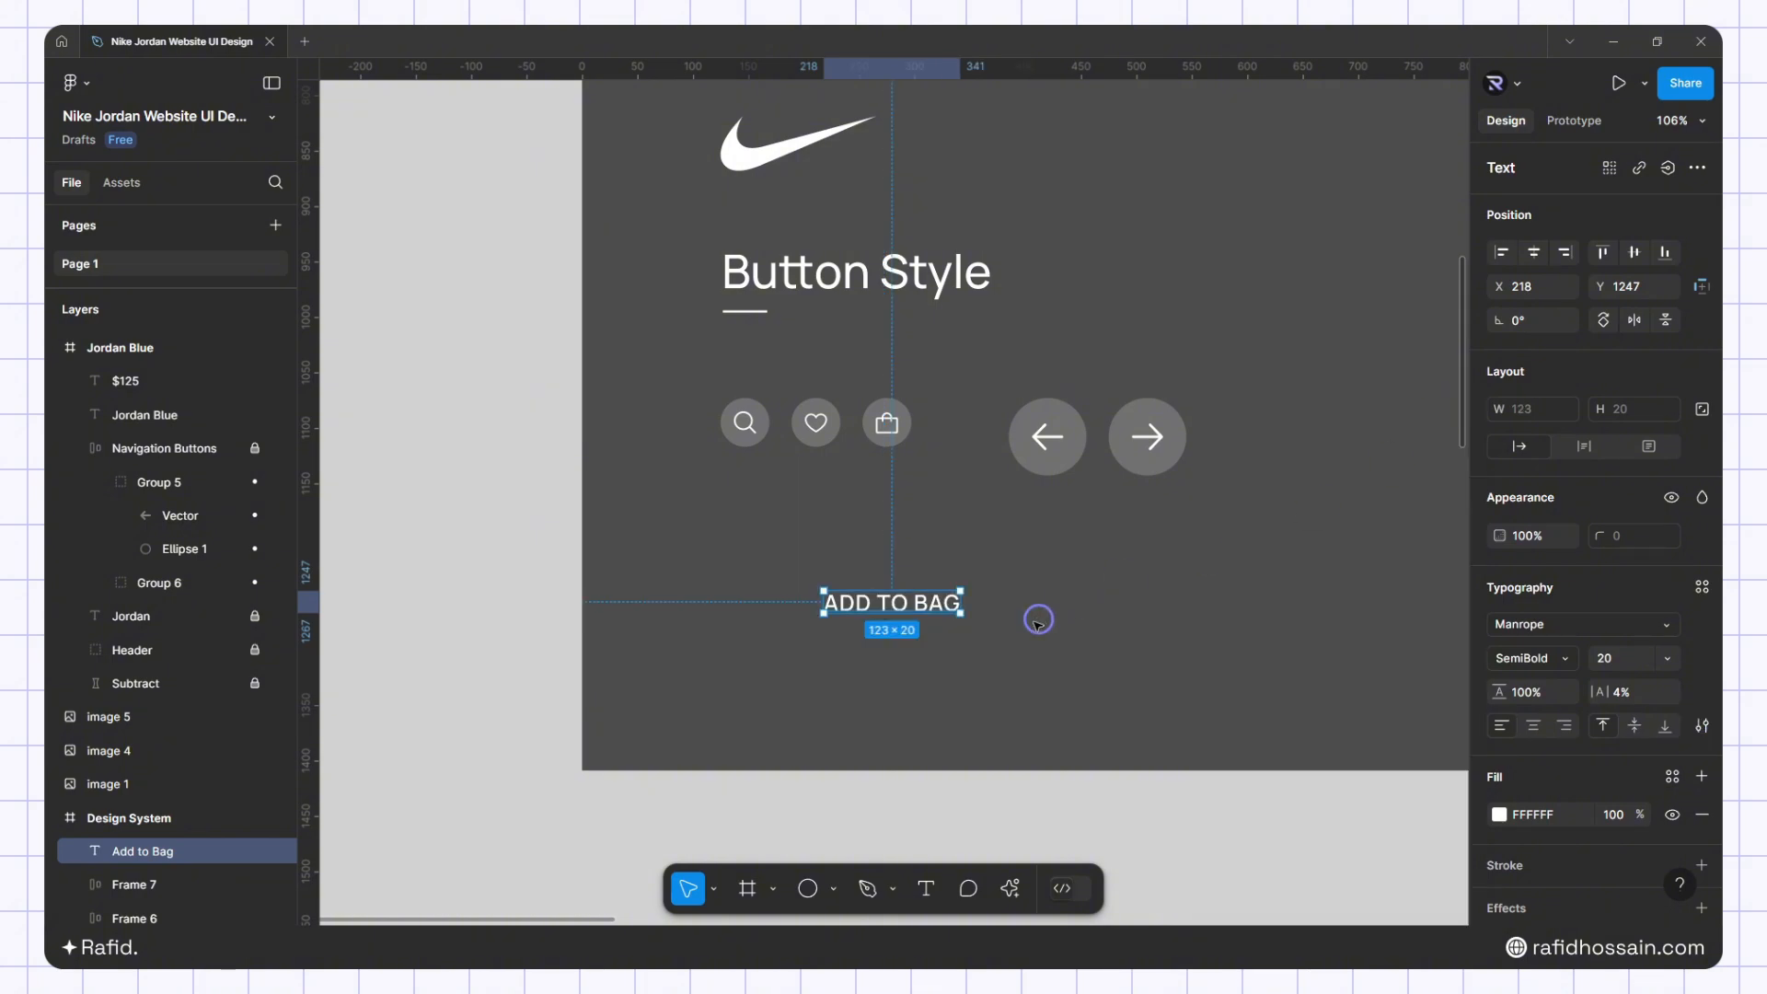
Search the Phosphor Icons plugin for "plus" and insert the plain plus icon in Bold weight
left_click_drag(1035, 623, 975, 611)
scroll(821, 610, "down", 1)
scroll(1017, 635, "up", 2)
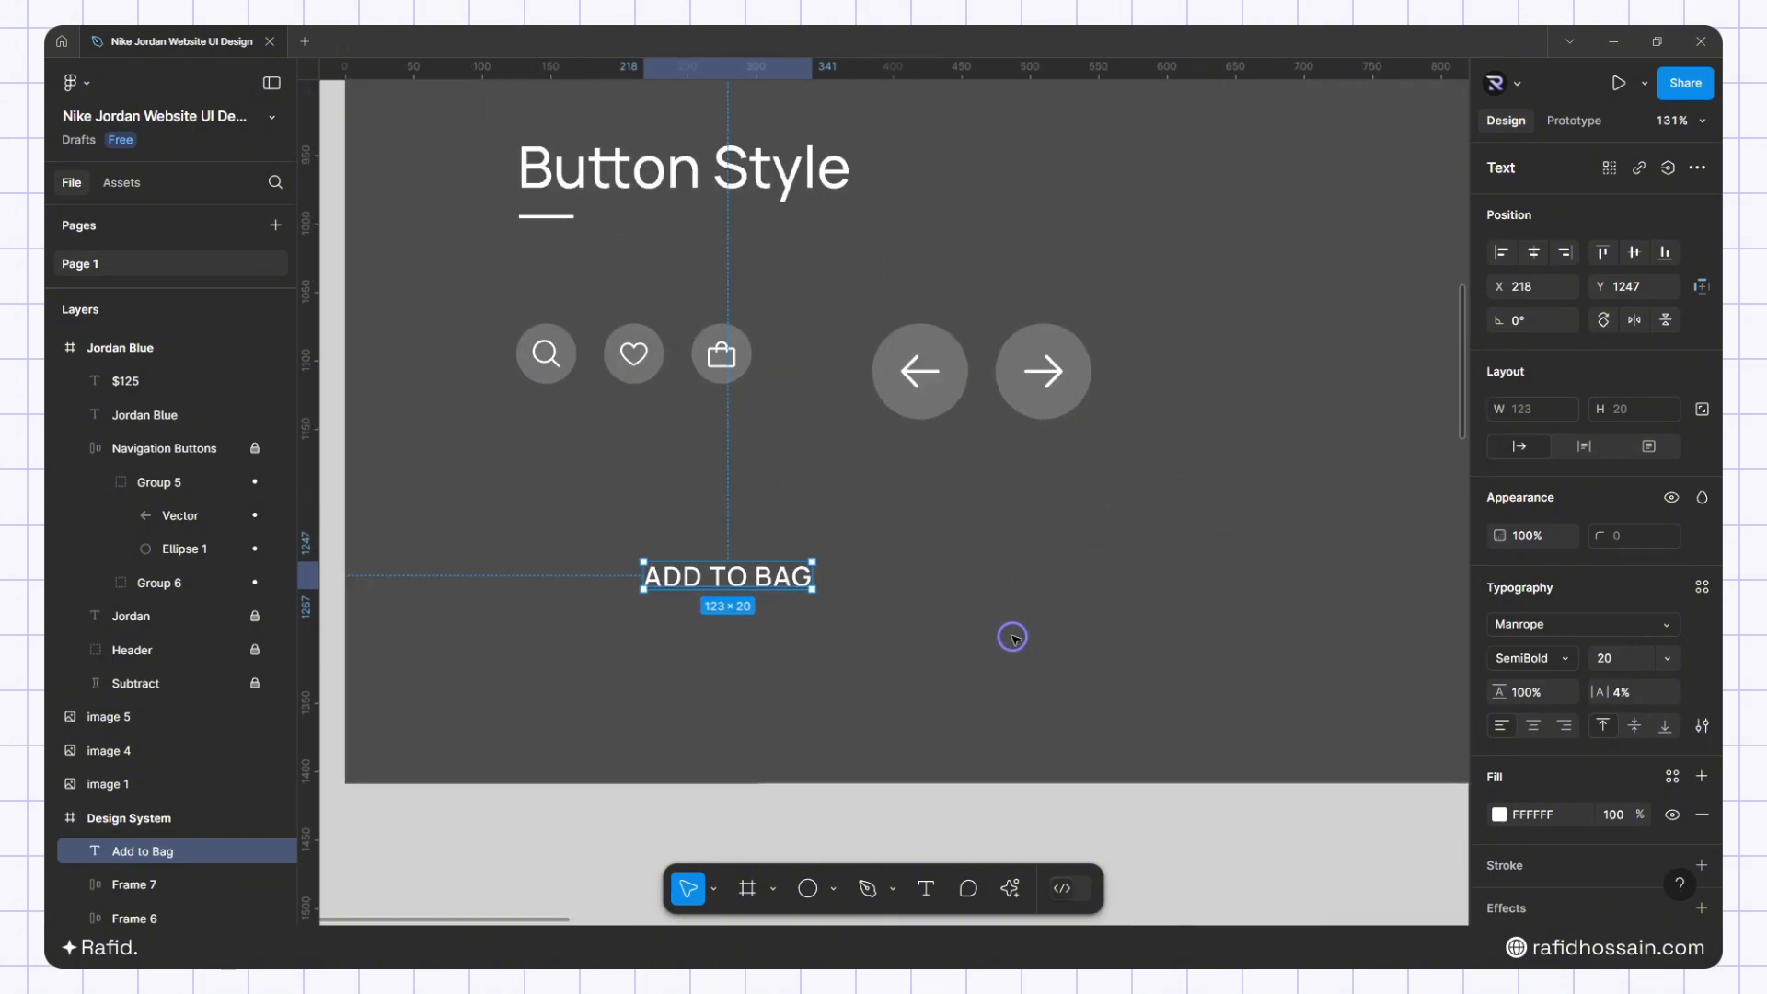
right_click(921, 623)
left_click(903, 620)
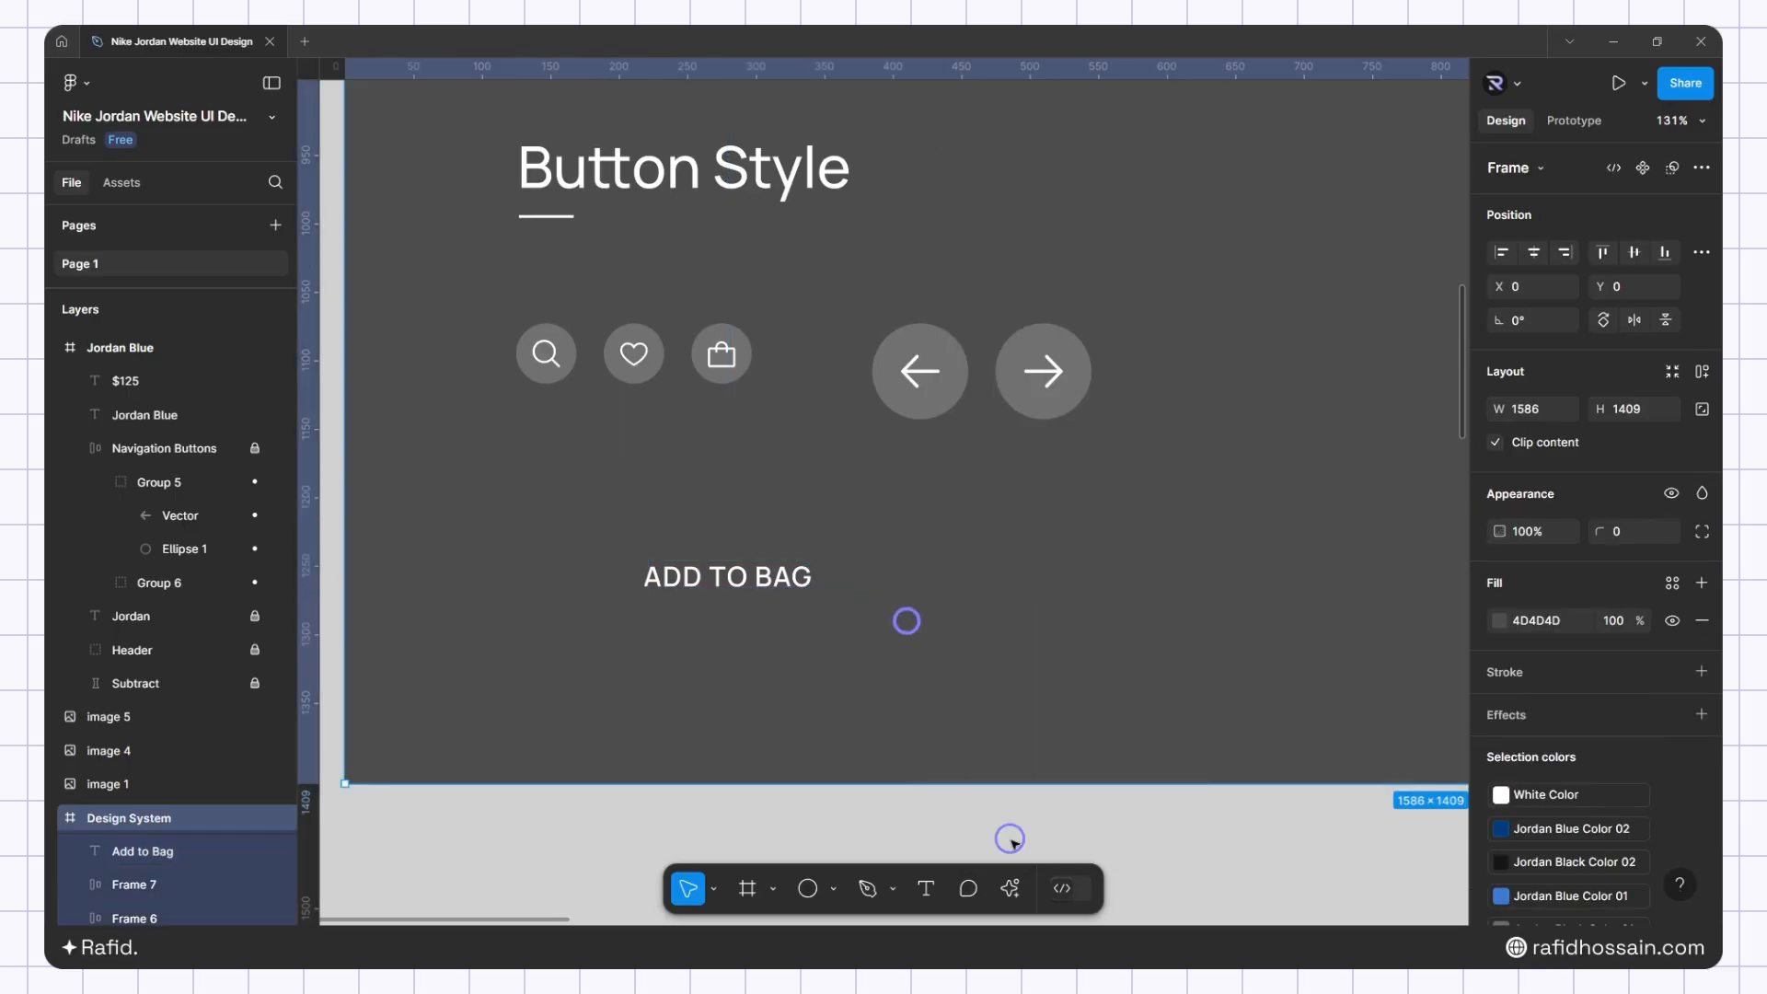
left_click(1010, 889)
key("Escape")
left_click(1225, 394)
type("plus")
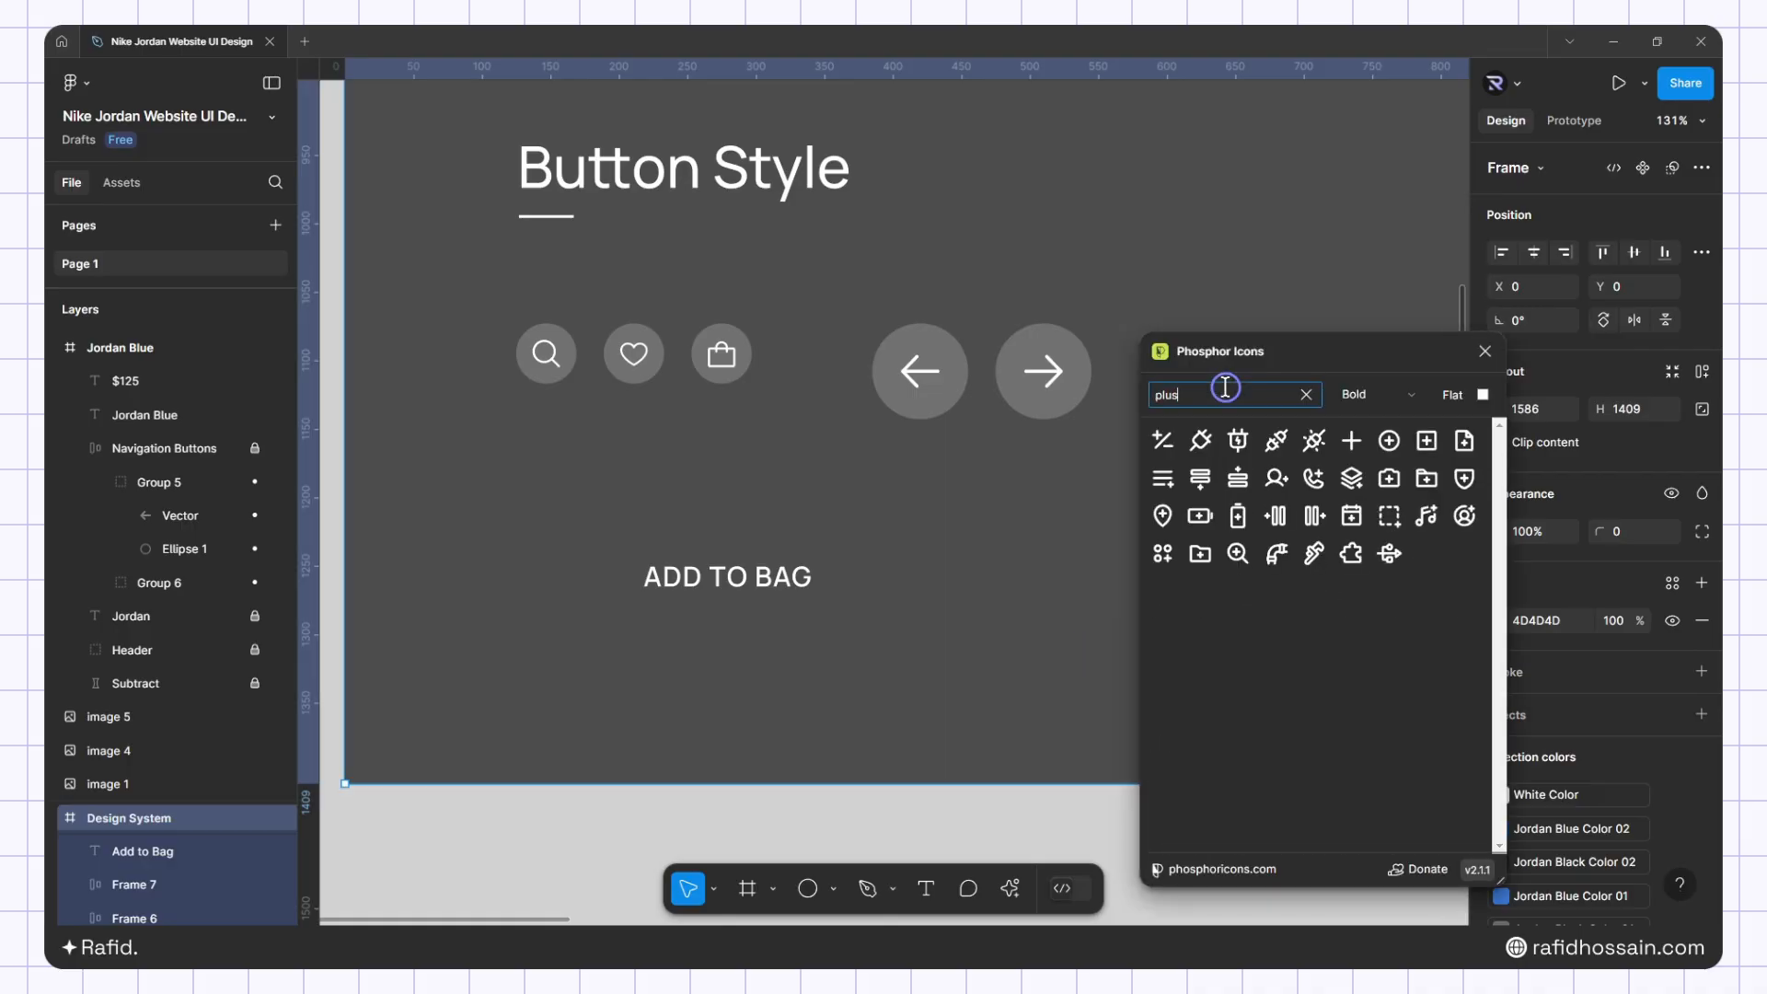
left_click_drag(1162, 440, 948, 566)
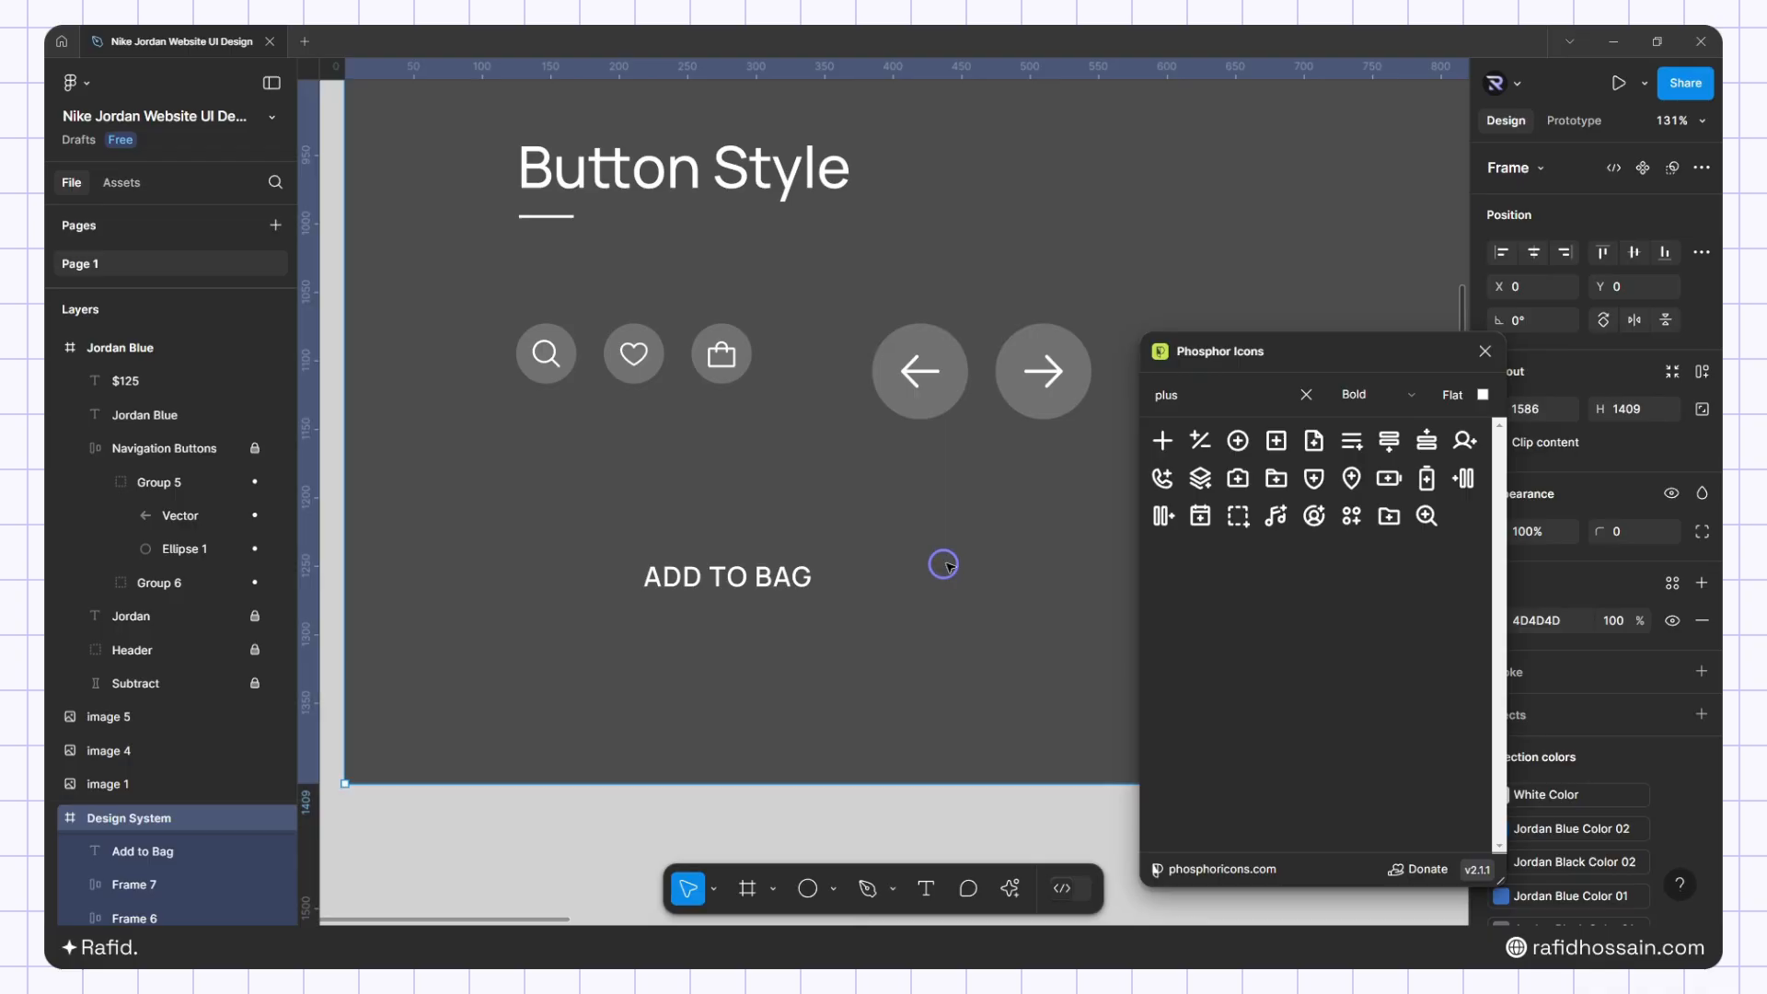
Move the plus vector out of its icon frame to just after the ADD TO BAG text and delete the empty 24 × 24 frame
left_click(1485, 352)
double_click(566, 520)
left_click_drag(566, 520, 840, 580)
left_click(564, 486)
left_click(566, 494)
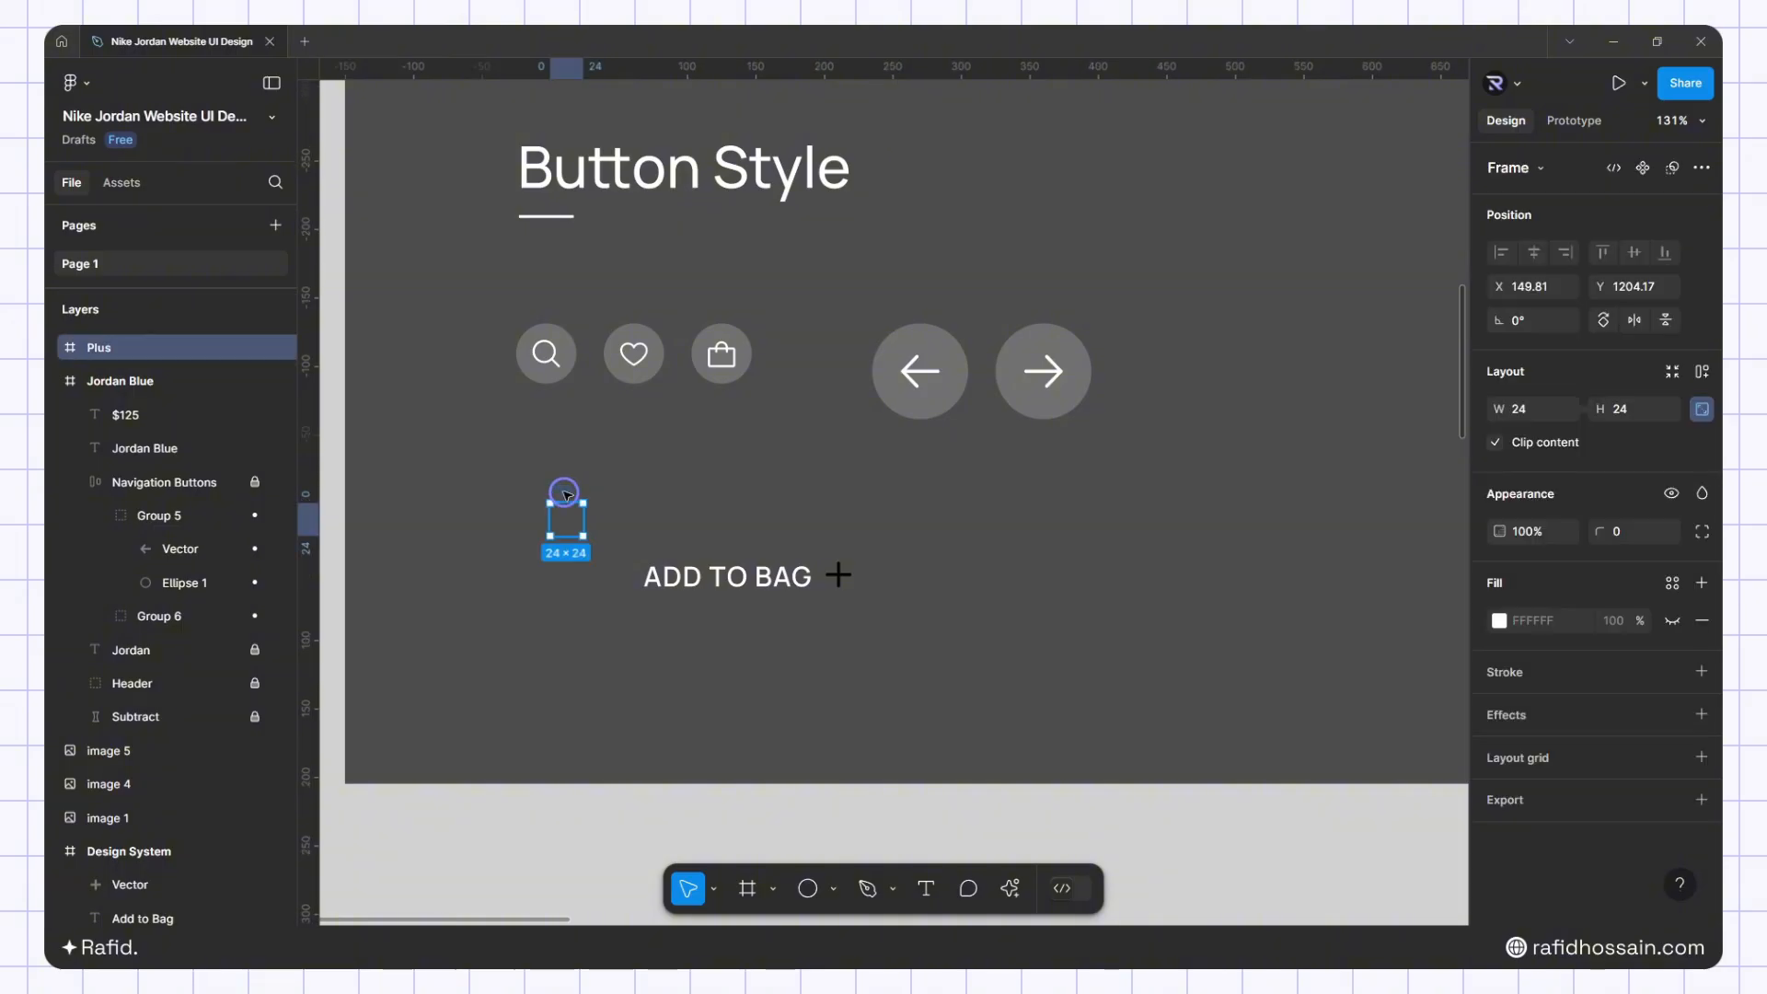
key("Delete")
Apply the White Color library style to the plus icon's fill
left_click(838, 573)
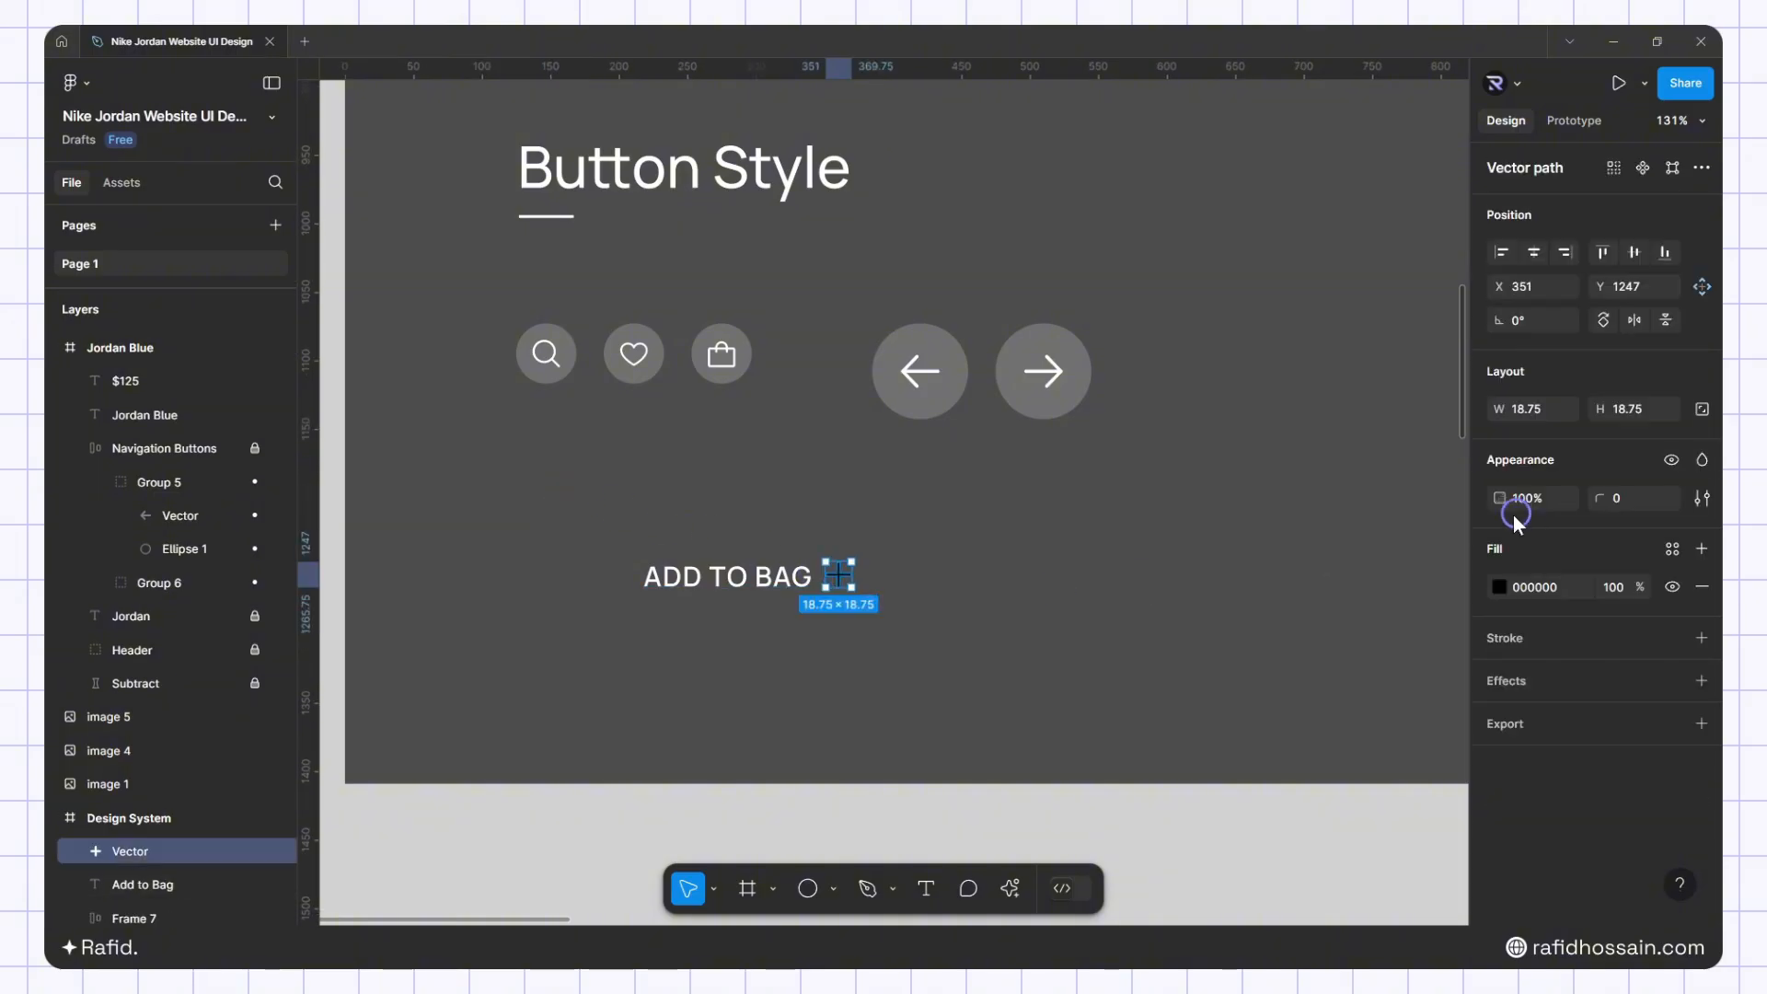
left_click(1503, 587)
left_click(1323, 333)
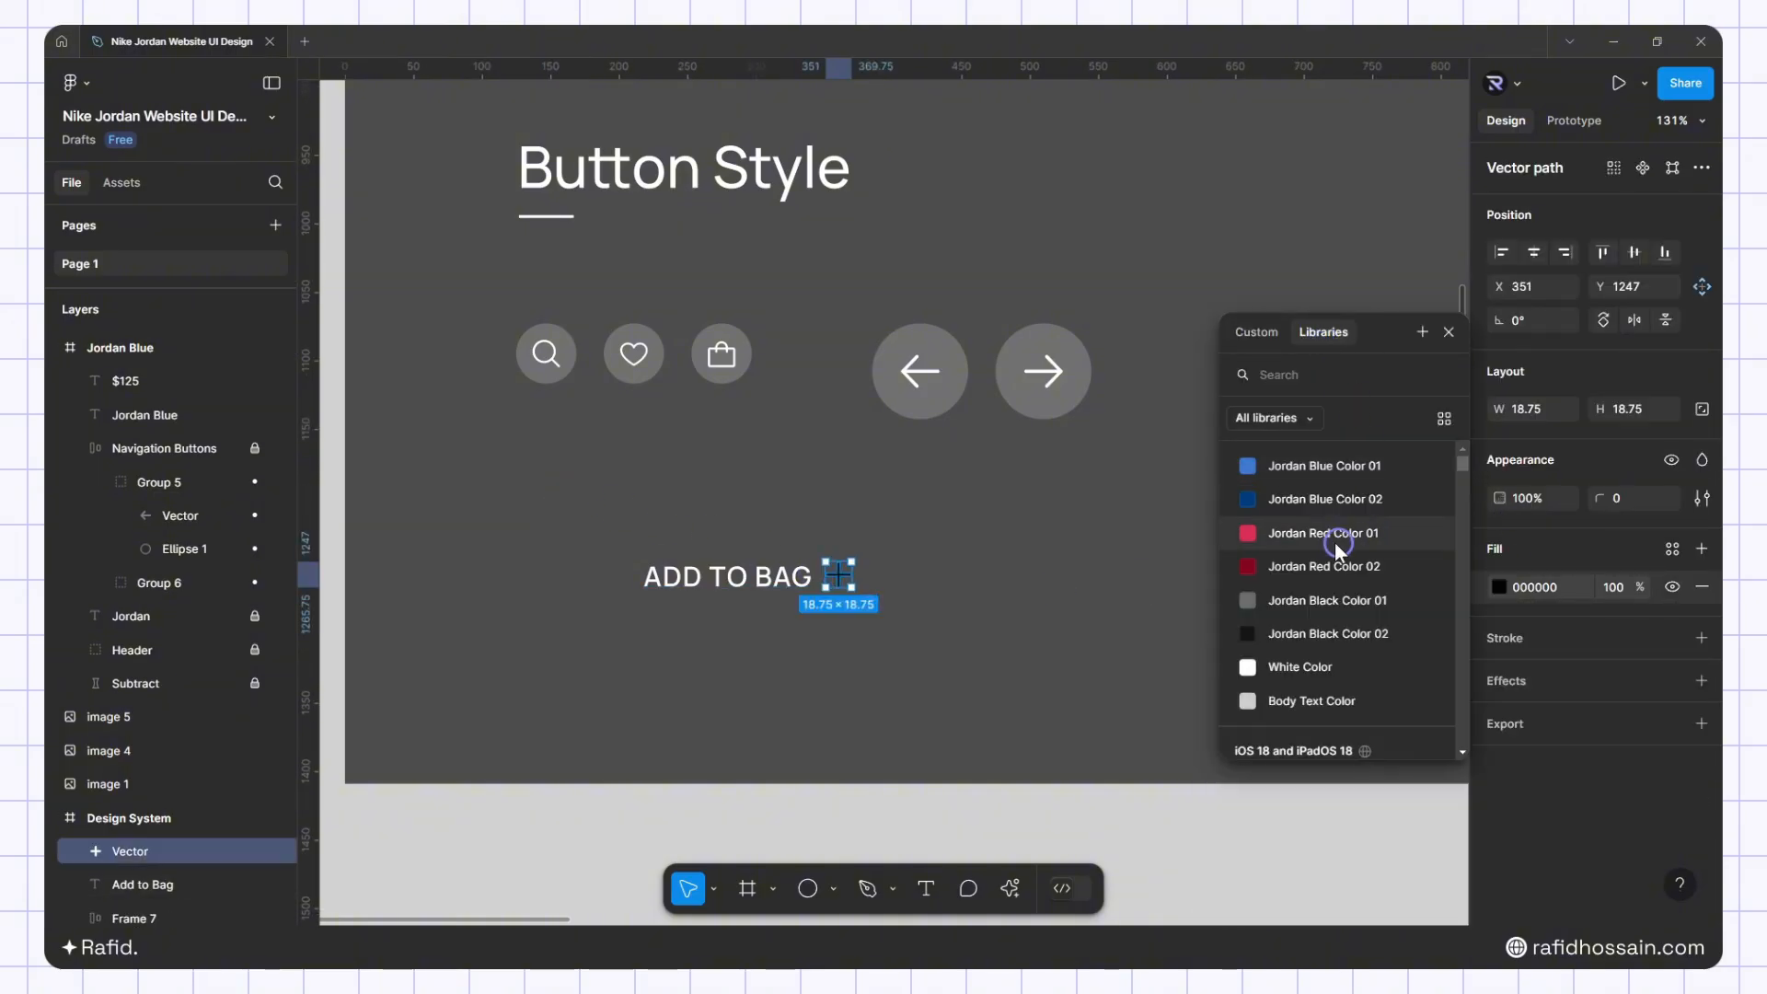
left_click(1279, 667)
Apply the White Color library style to the ADD TO BAG text's fill
left_click(737, 580)
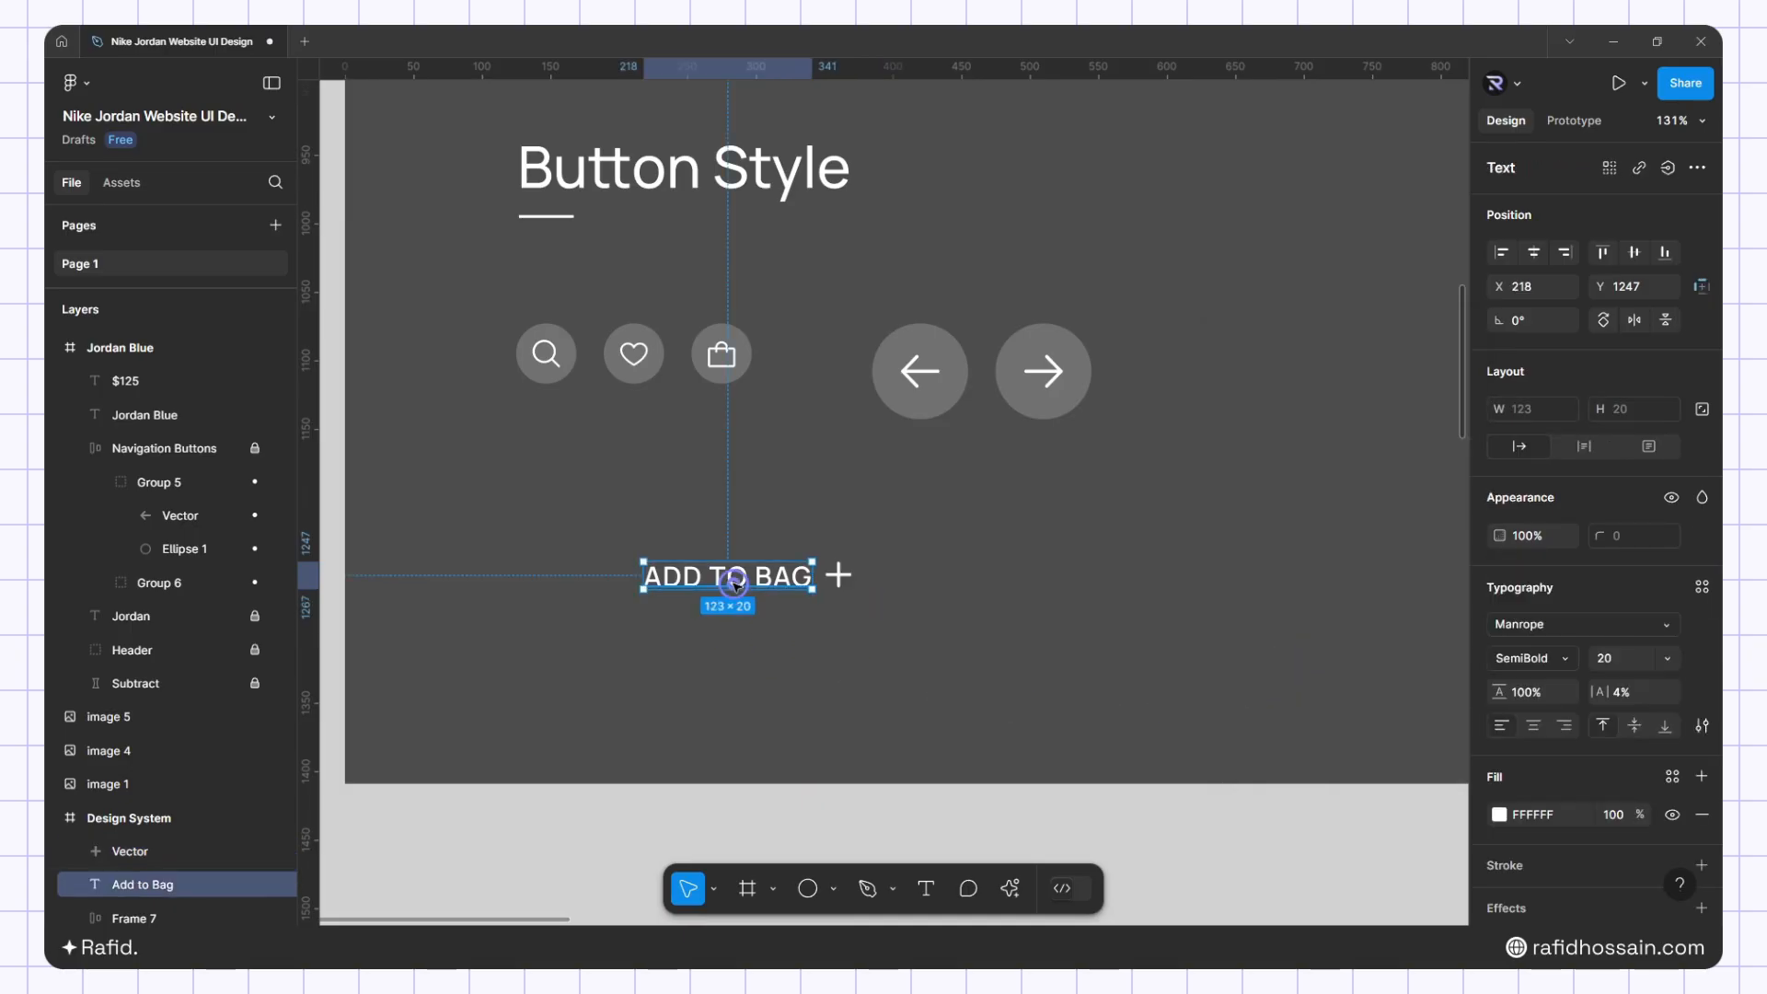
left_click(1500, 814)
left_click(1323, 332)
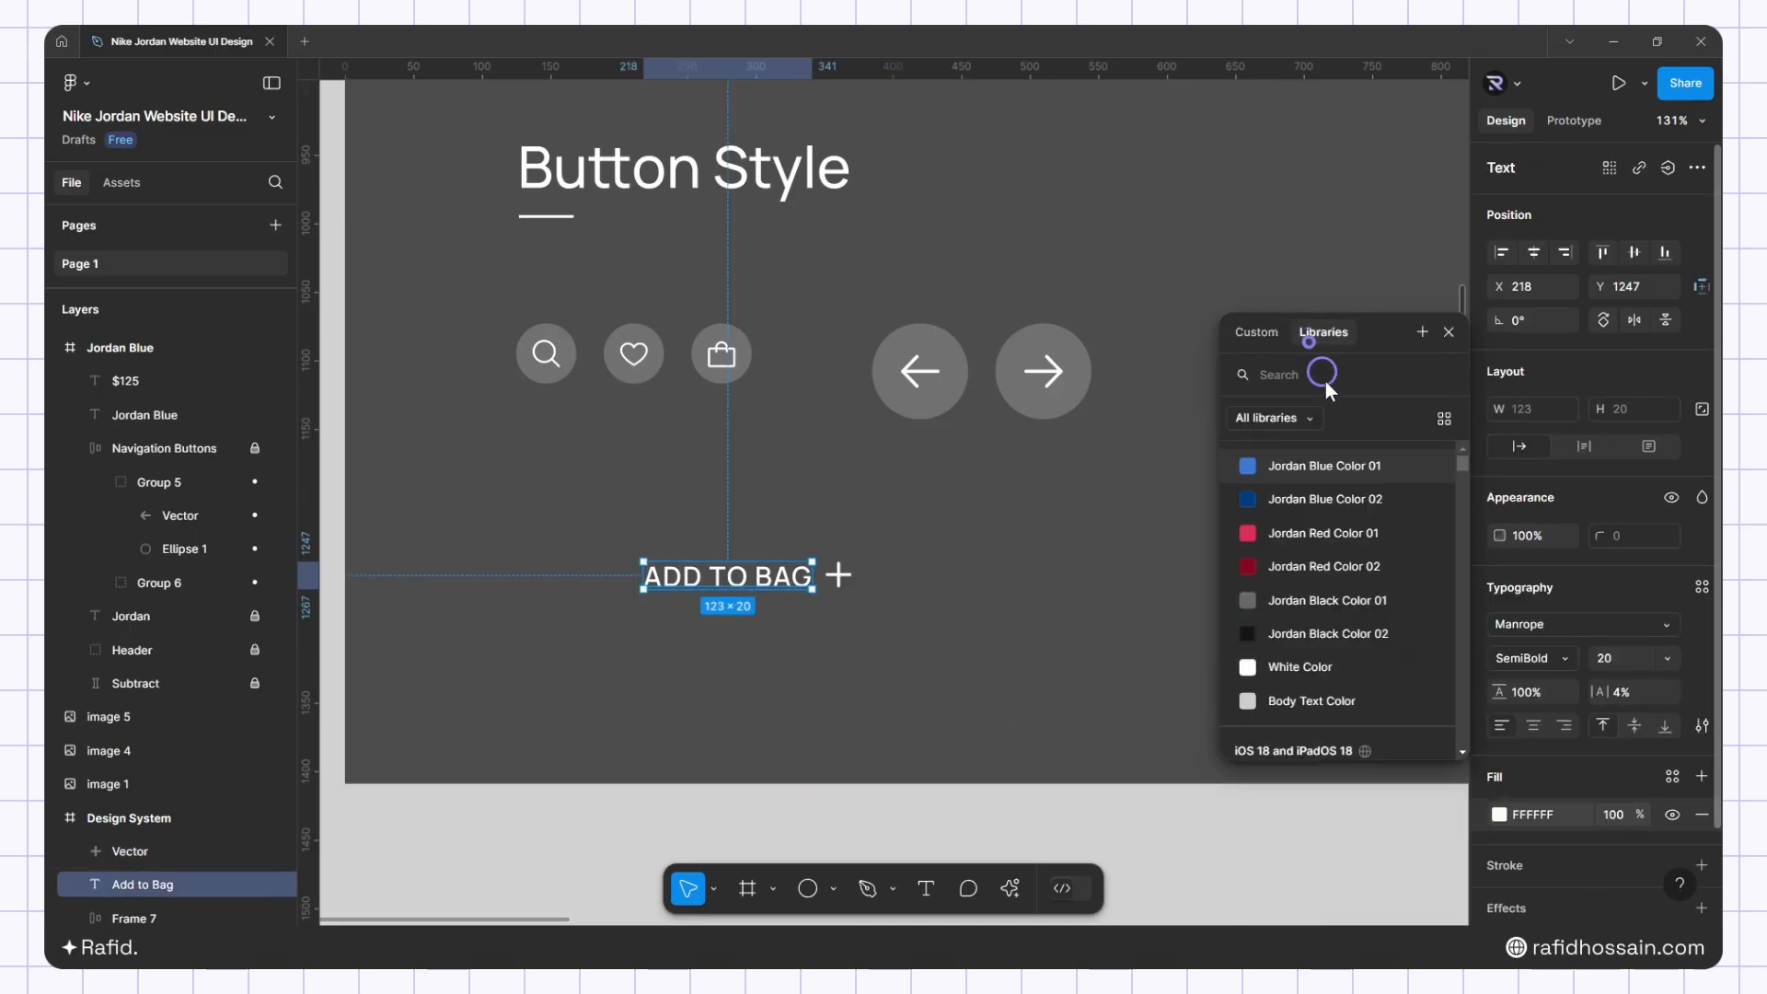
left_click(1286, 671)
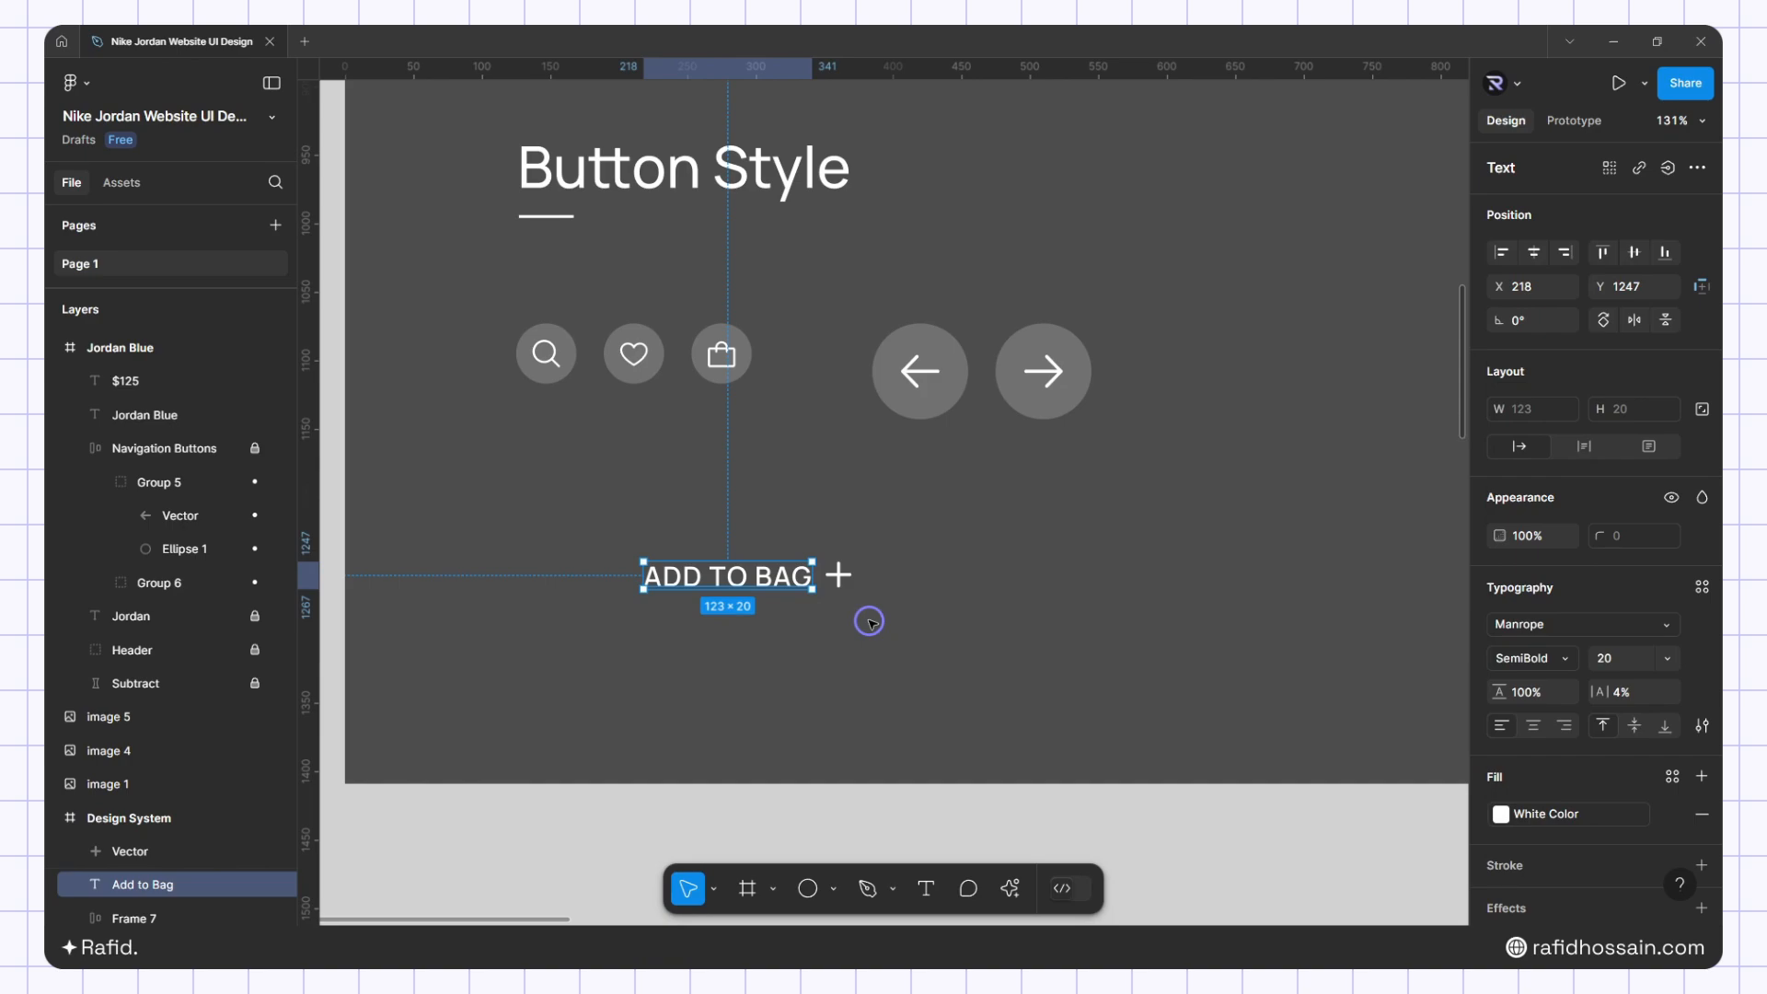
Lock the plus icon's aspect ratio and resize it to 14 × 14
scroll(857, 624, "up", 2)
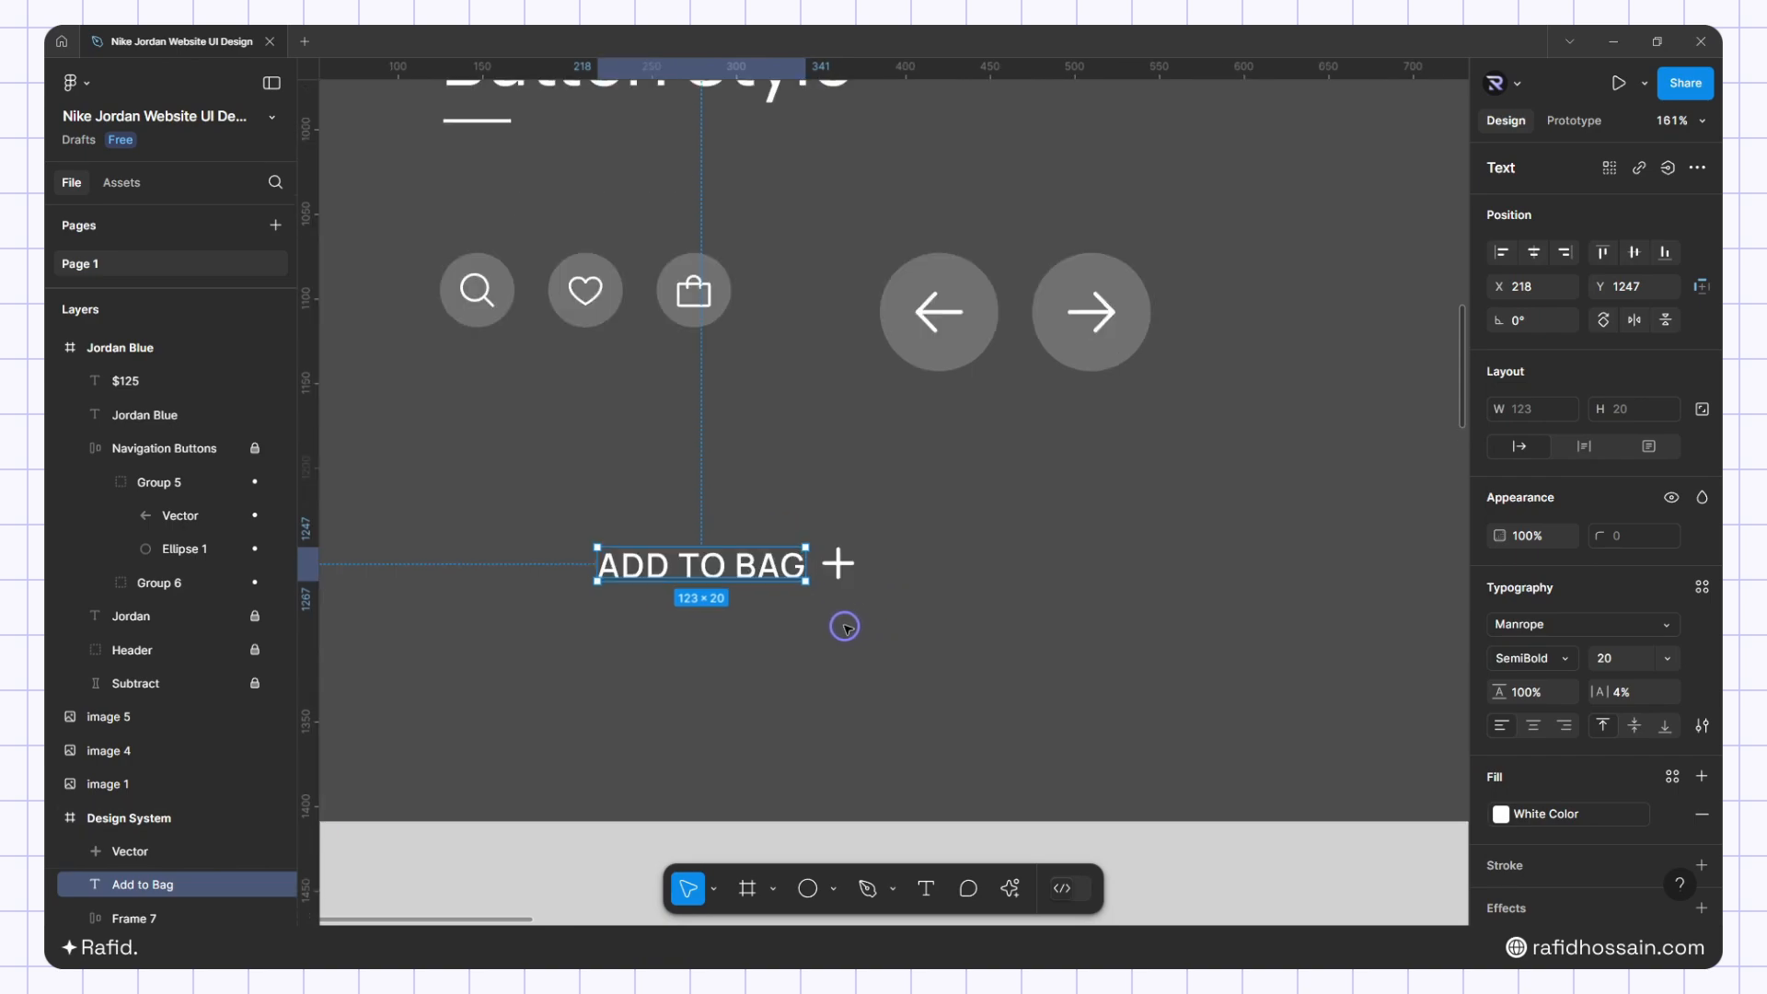
left_click(840, 563)
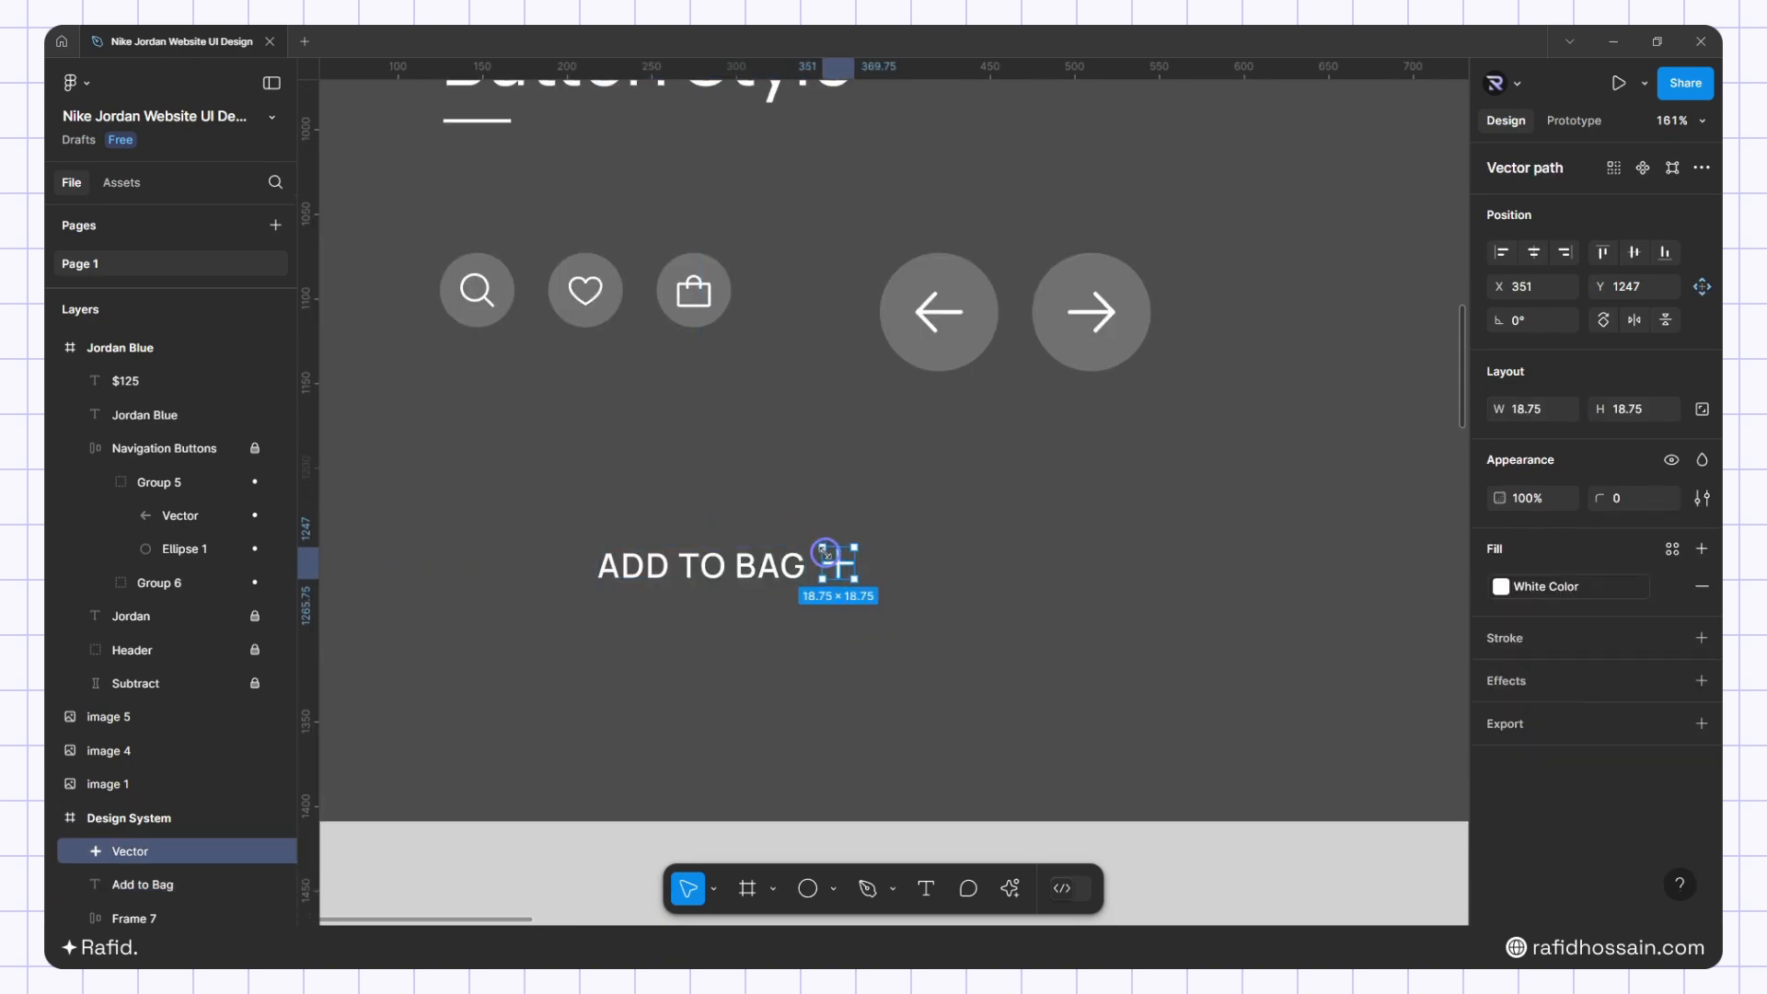
left_click(1702, 409)
left_click(1519, 422)
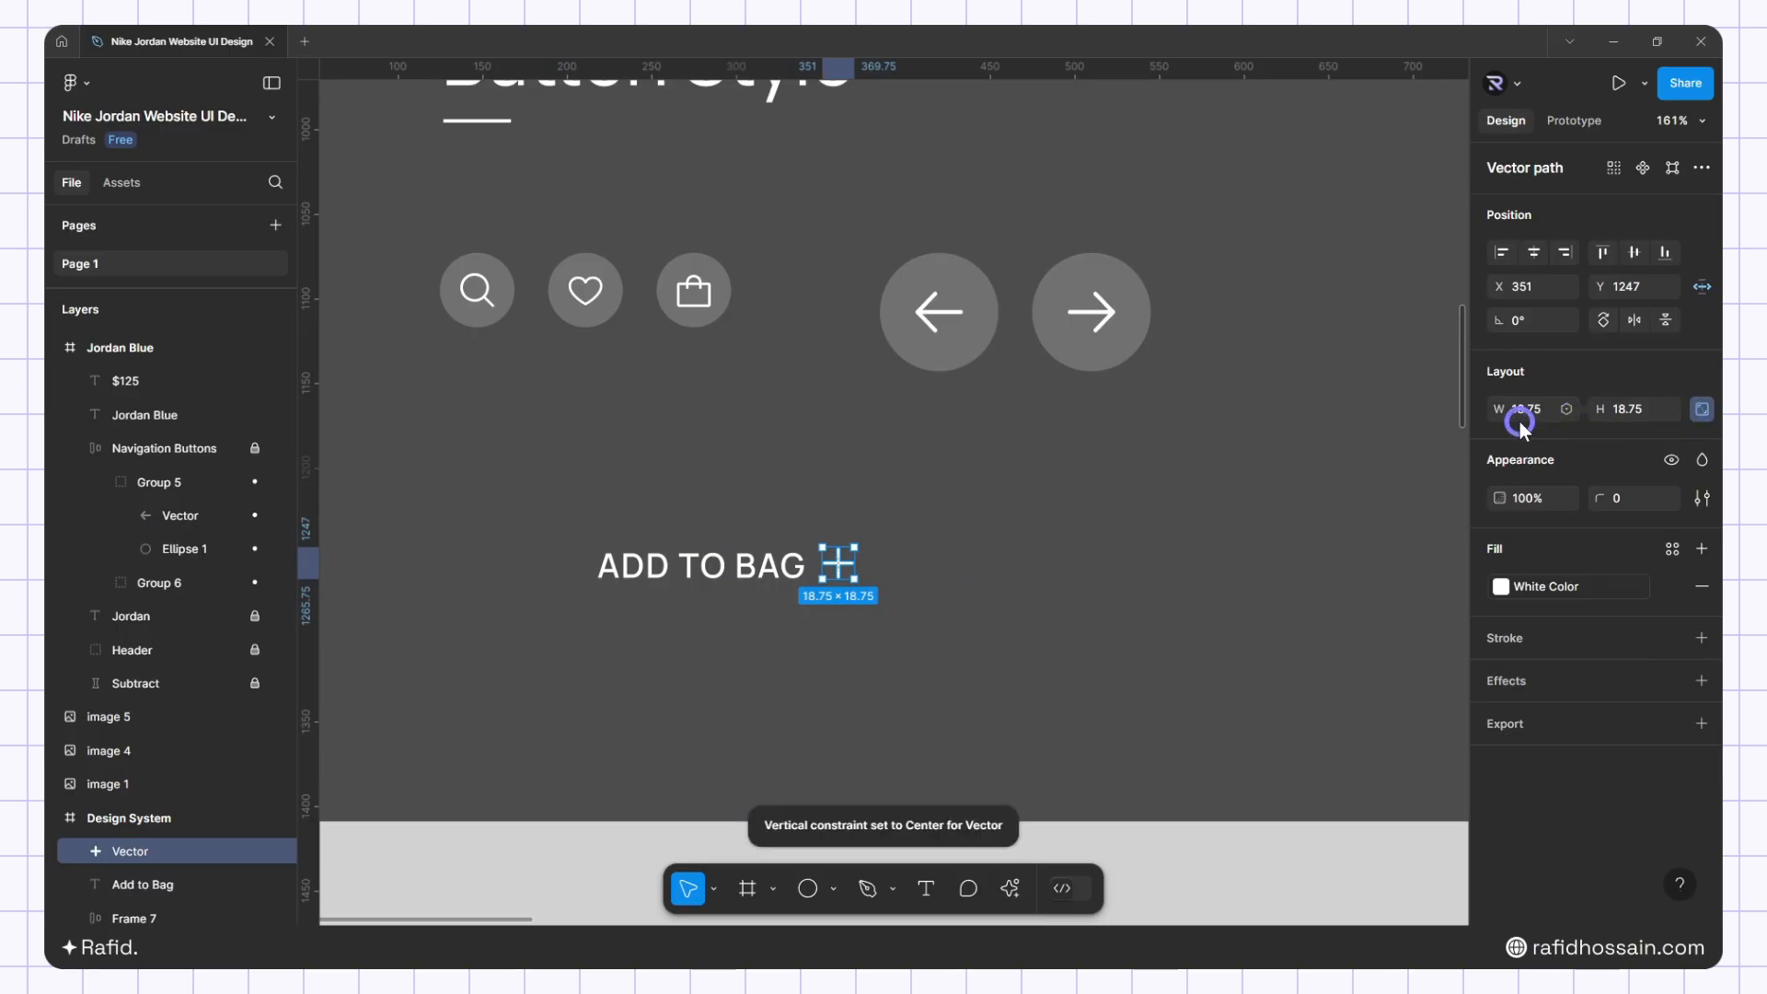
type("14")
key("Return")
scroll(865, 565, "up", 4)
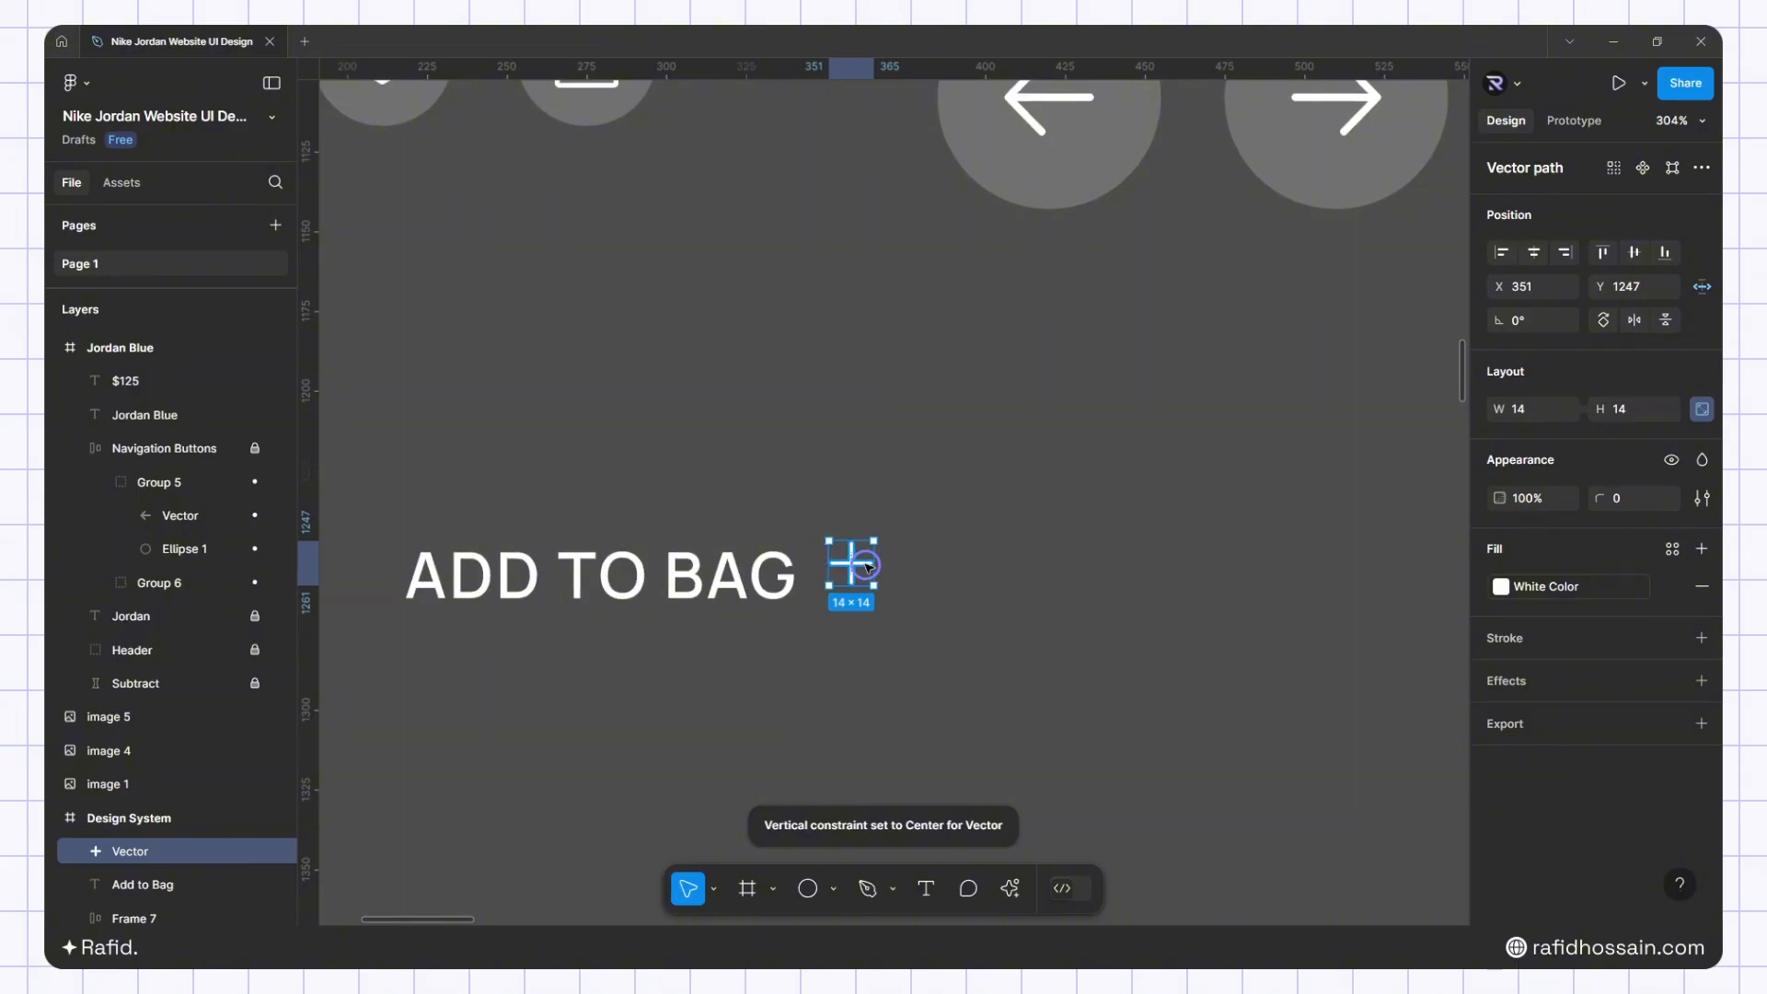
Combine the ADD TO BAG text and plus icon in a centred horizontal auto layout frame with a gap of 8
left_click(792, 575, "shift")
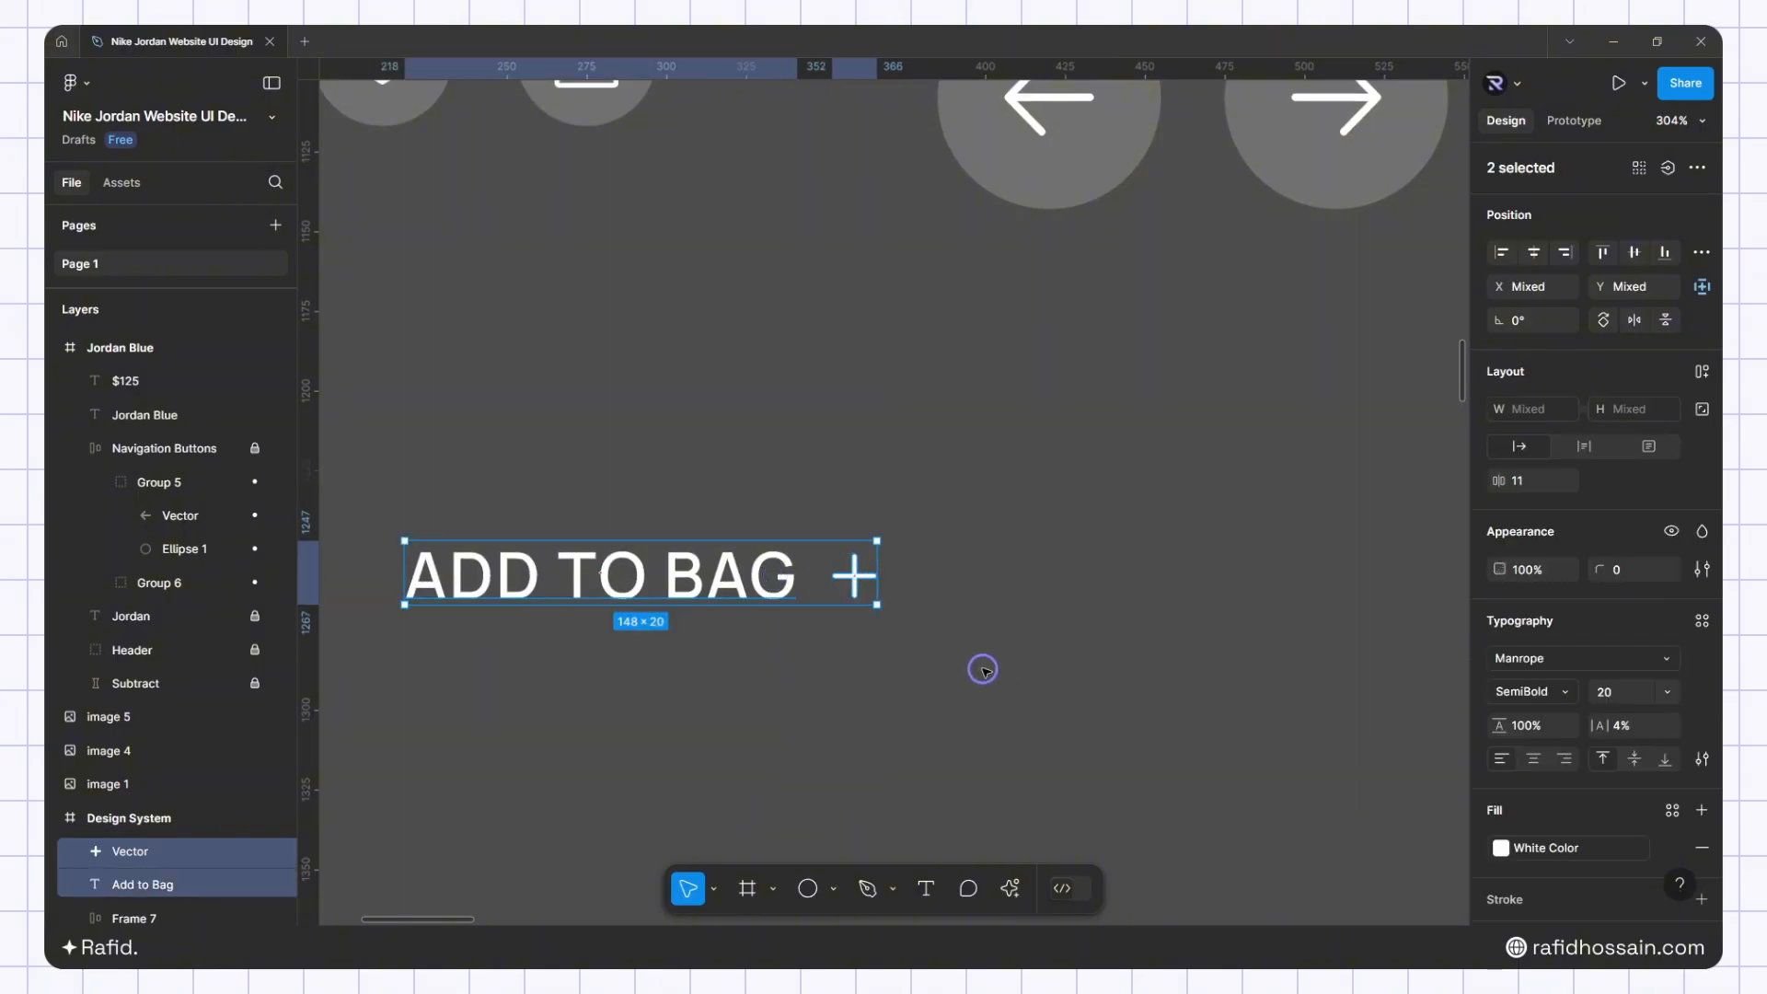
key("shift+a")
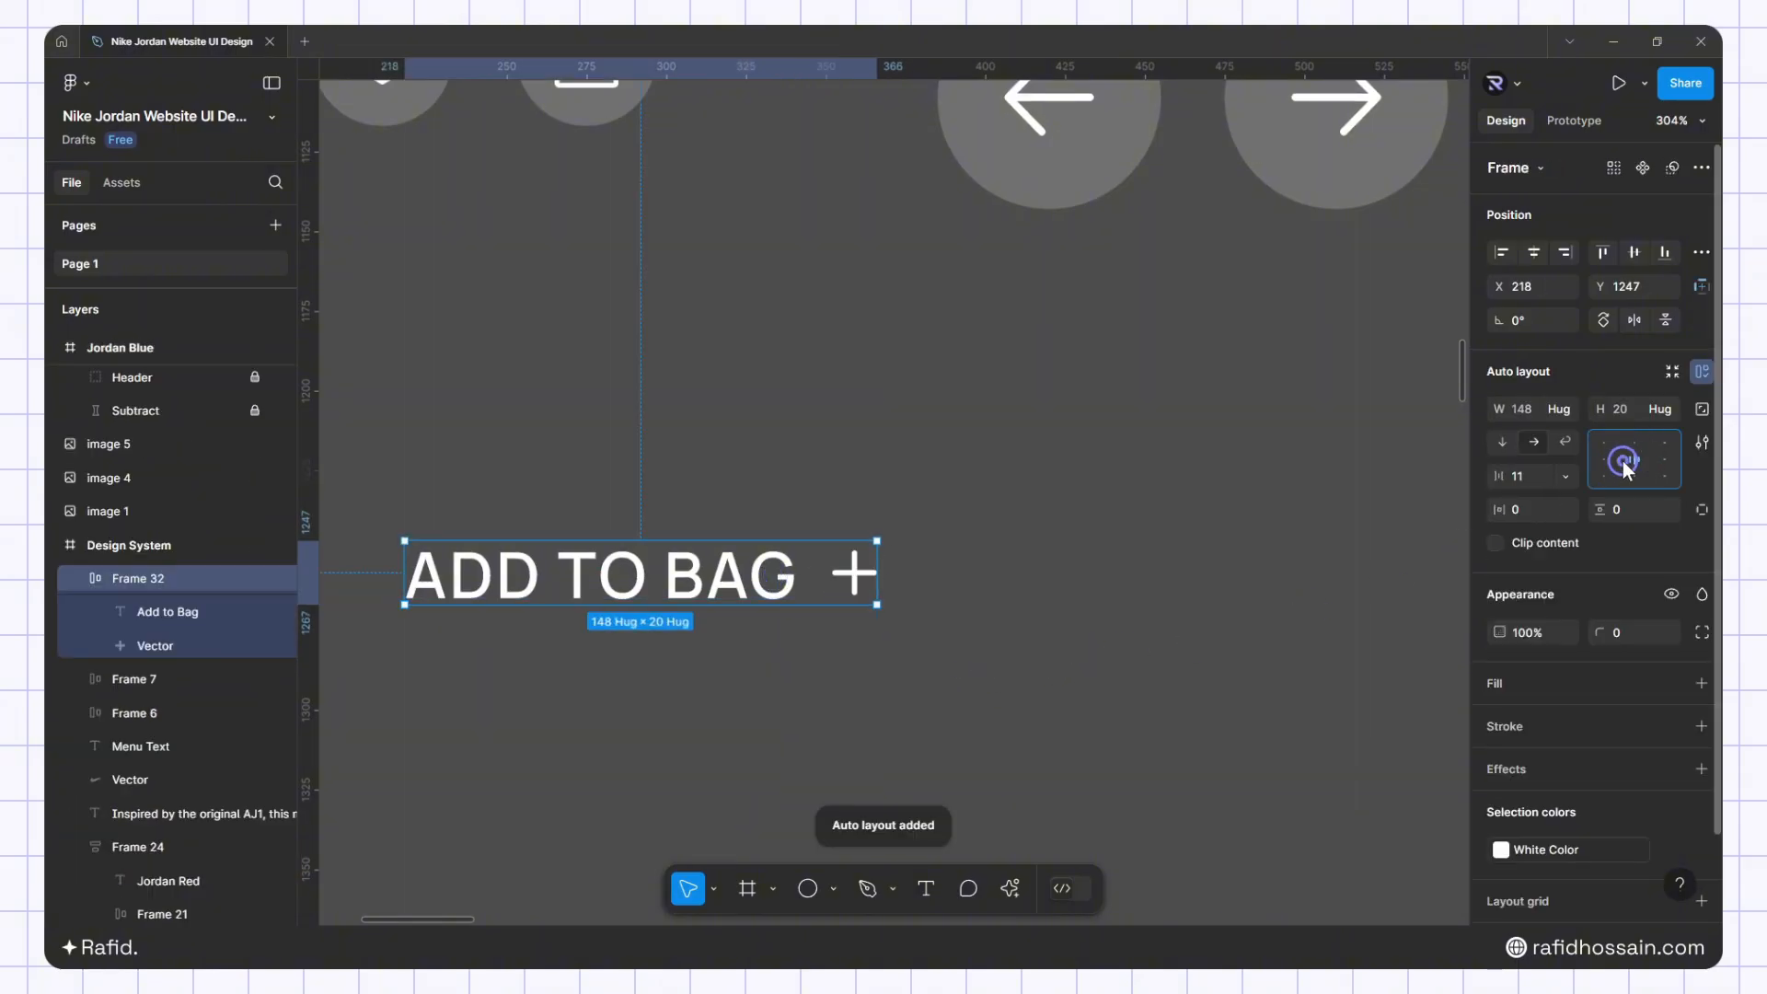
left_click(1521, 479)
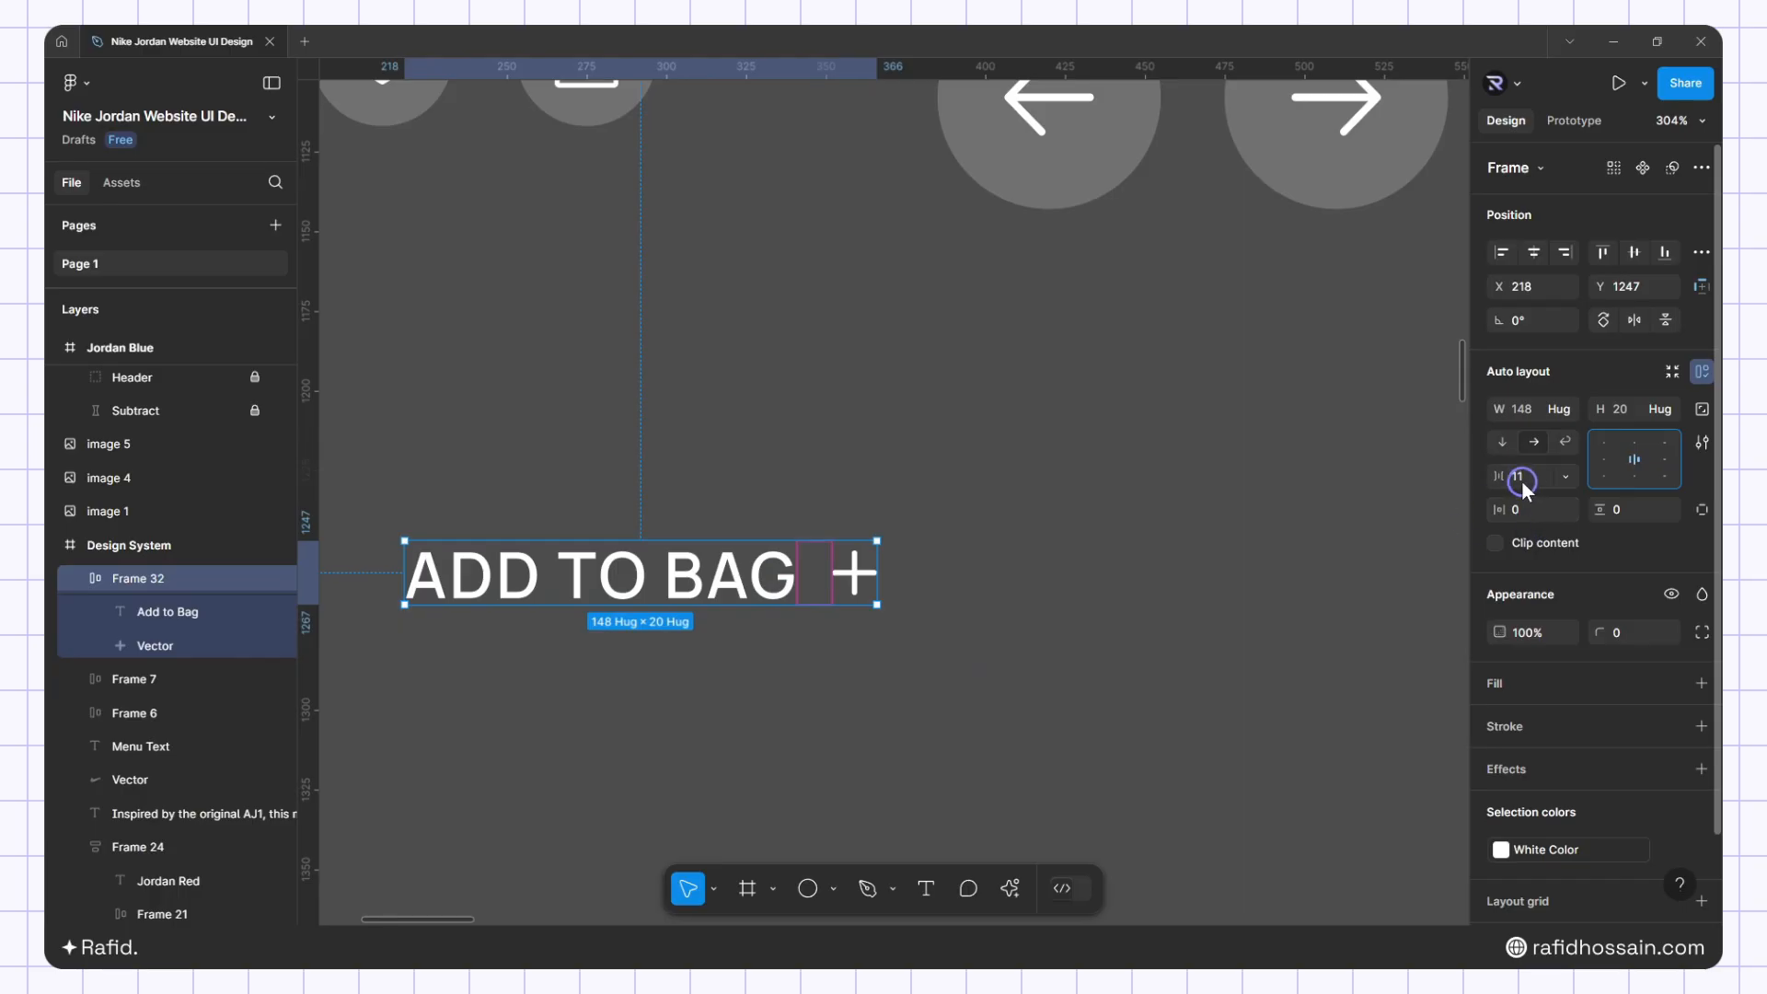
key("Return")
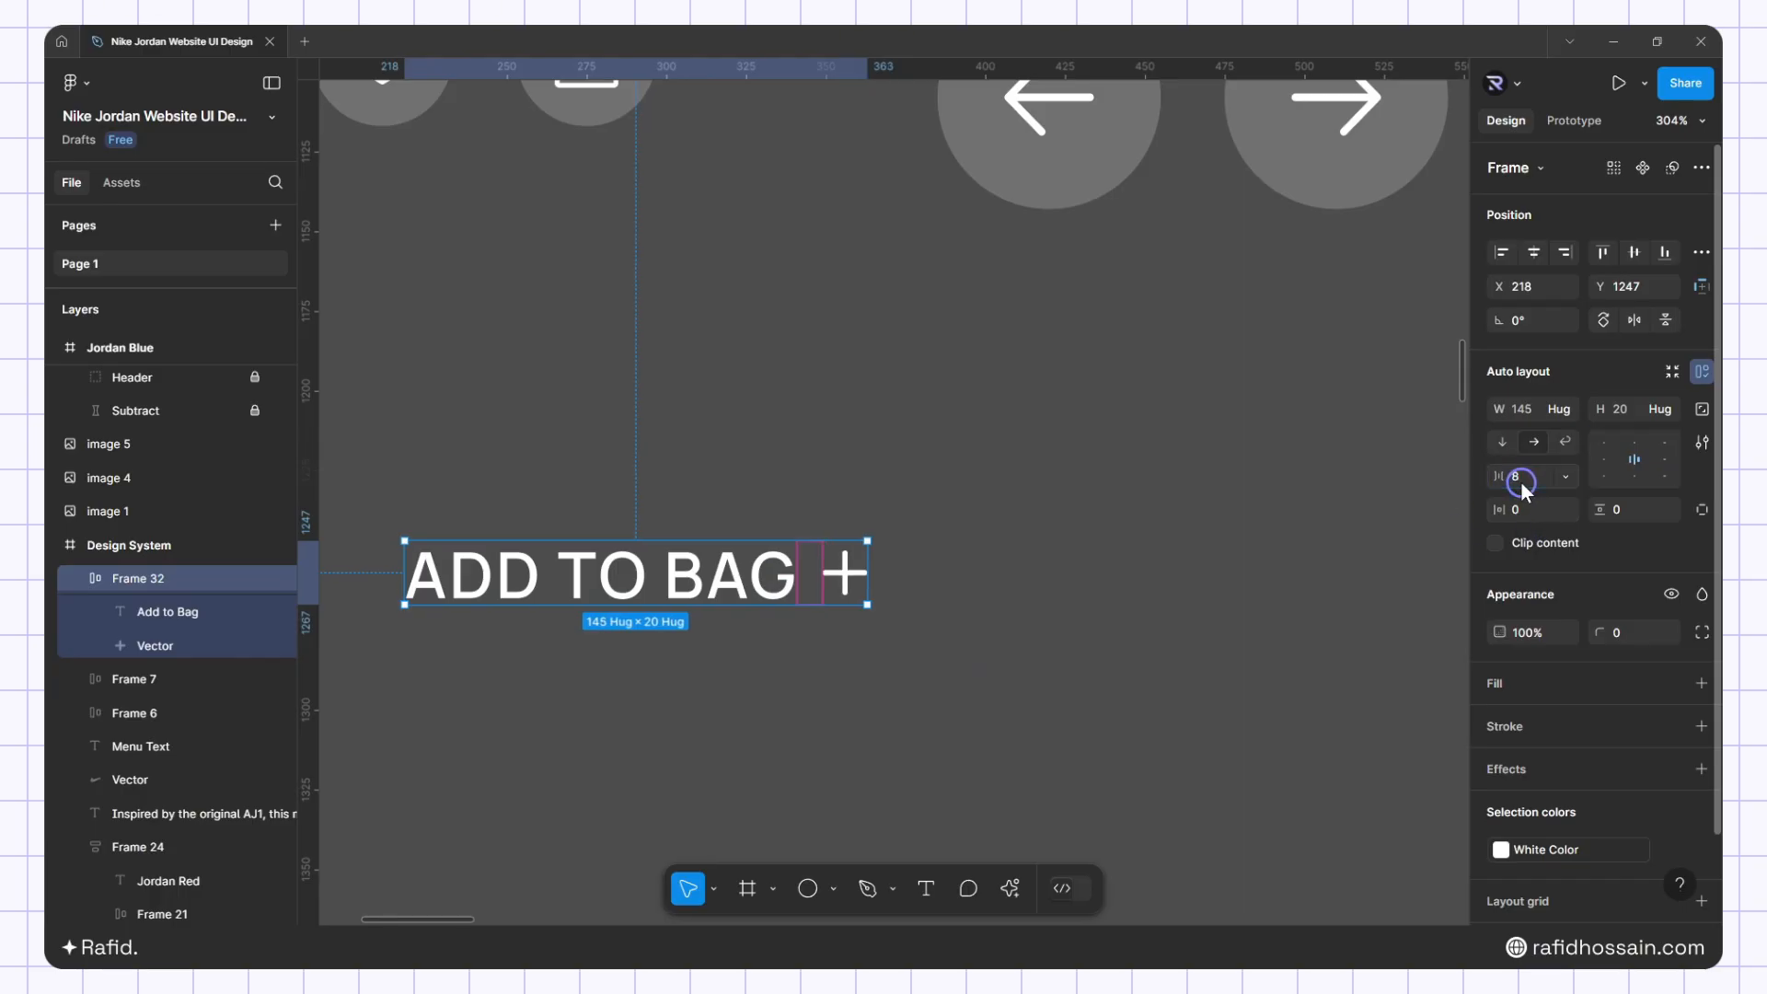
left_click(954, 545)
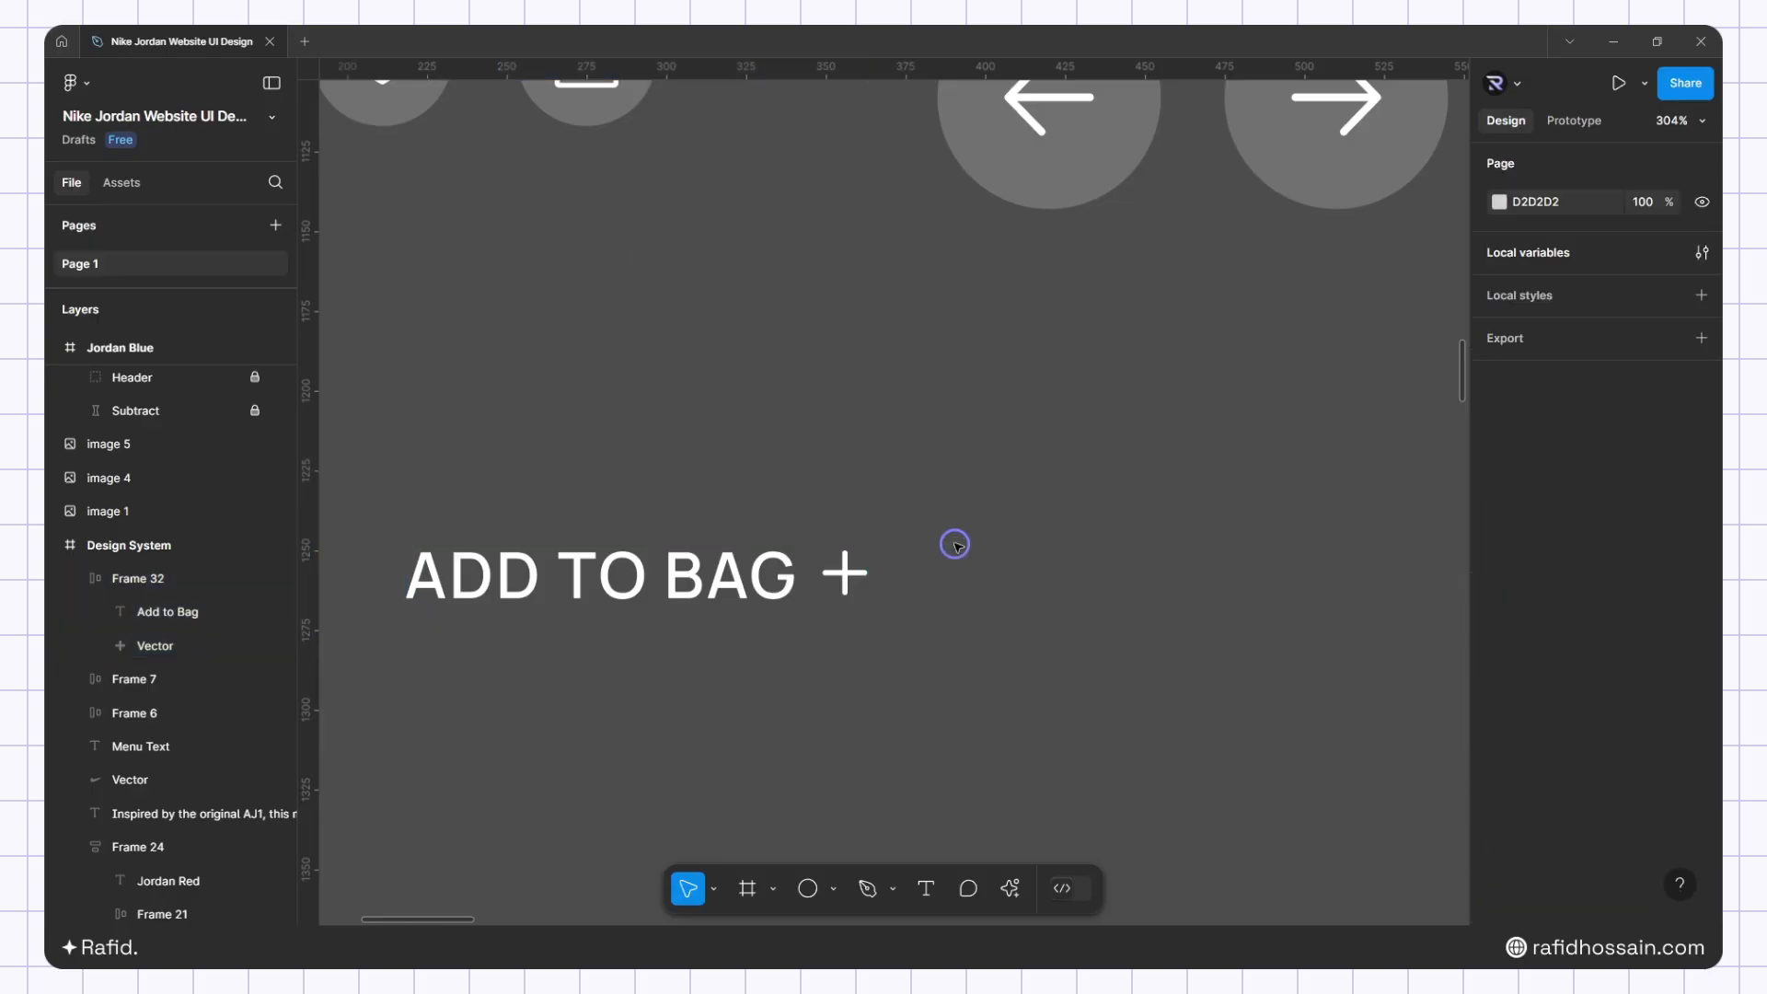
scroll(954, 543, "down", 3)
left_click(787, 563)
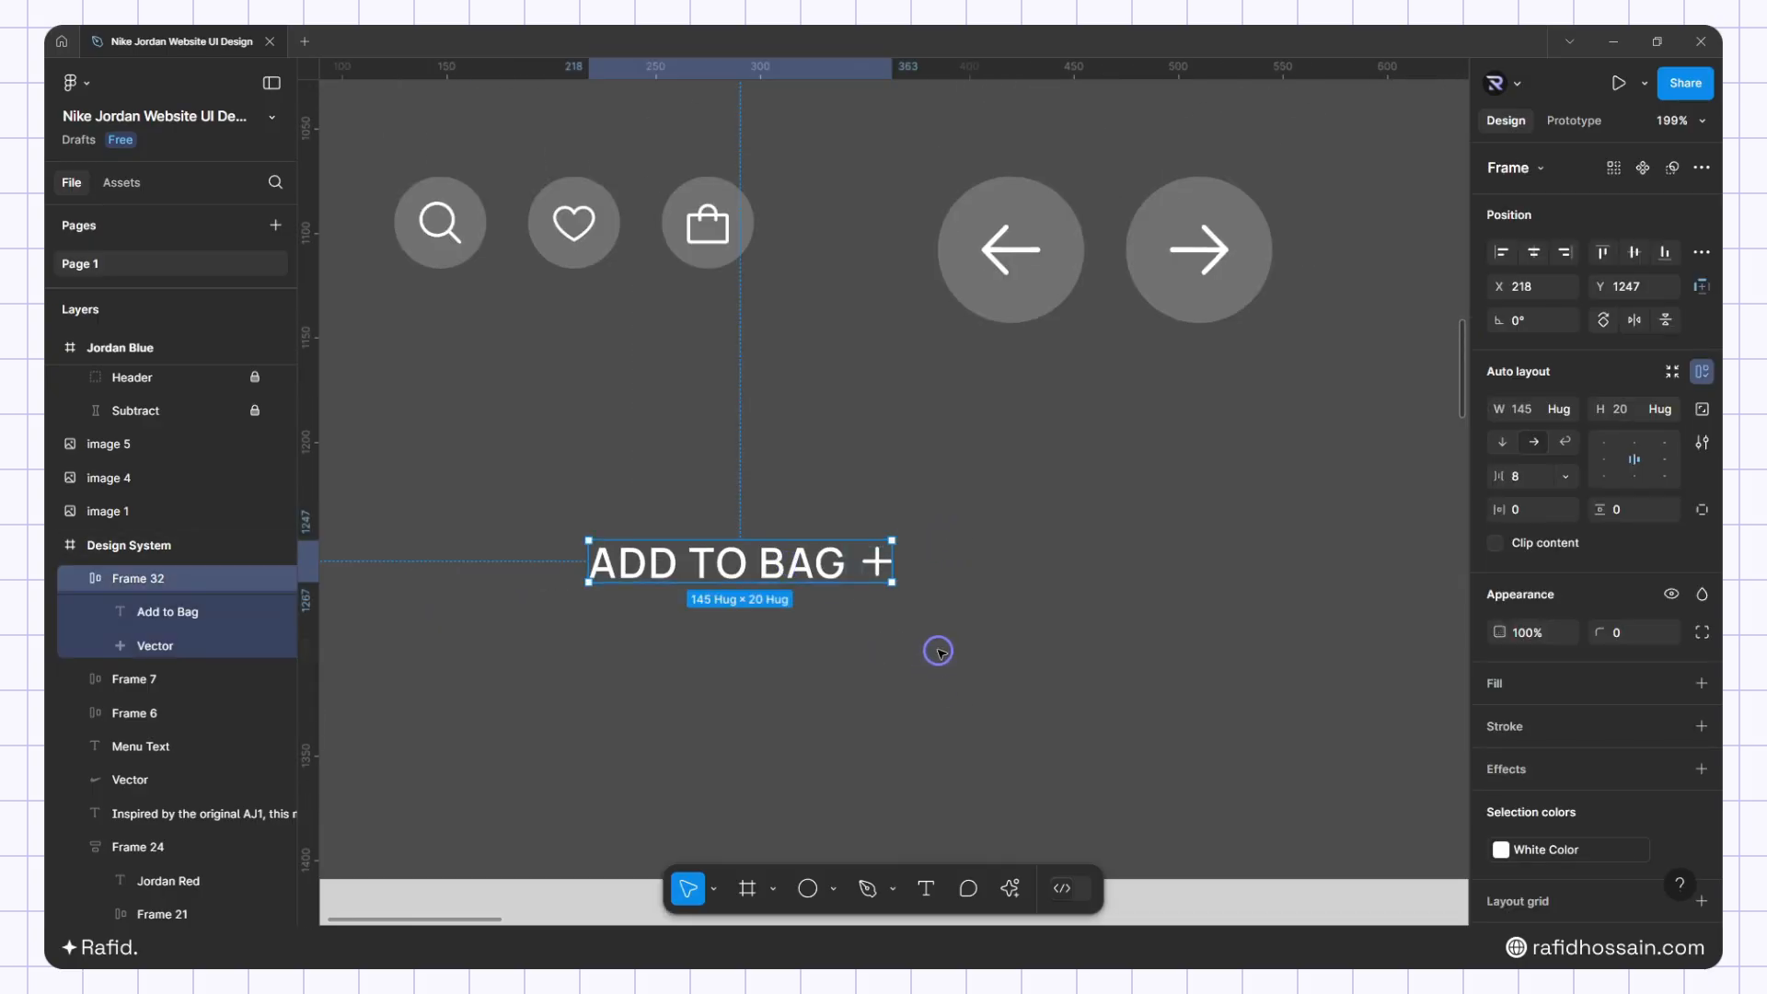
Wrap the ADD TO BAG label and plus icon in a new auto layout frame and give it a white FFFFFF fill
key("shift+a")
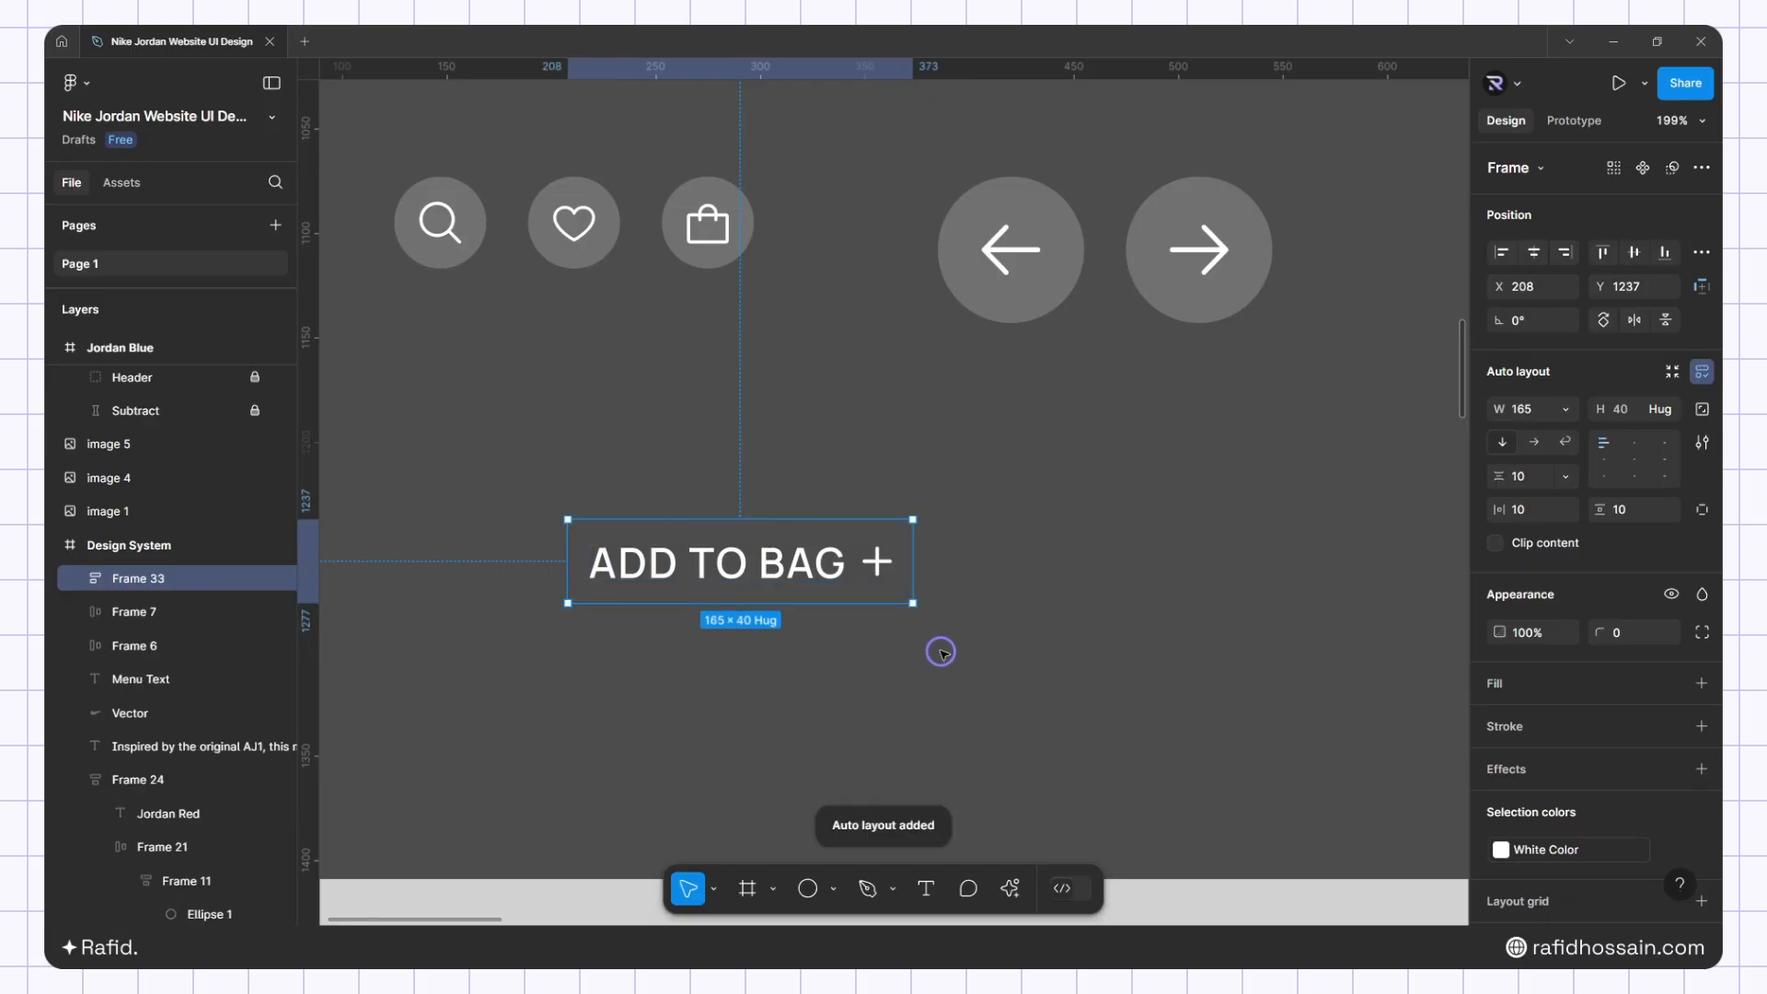
left_click(1572, 683)
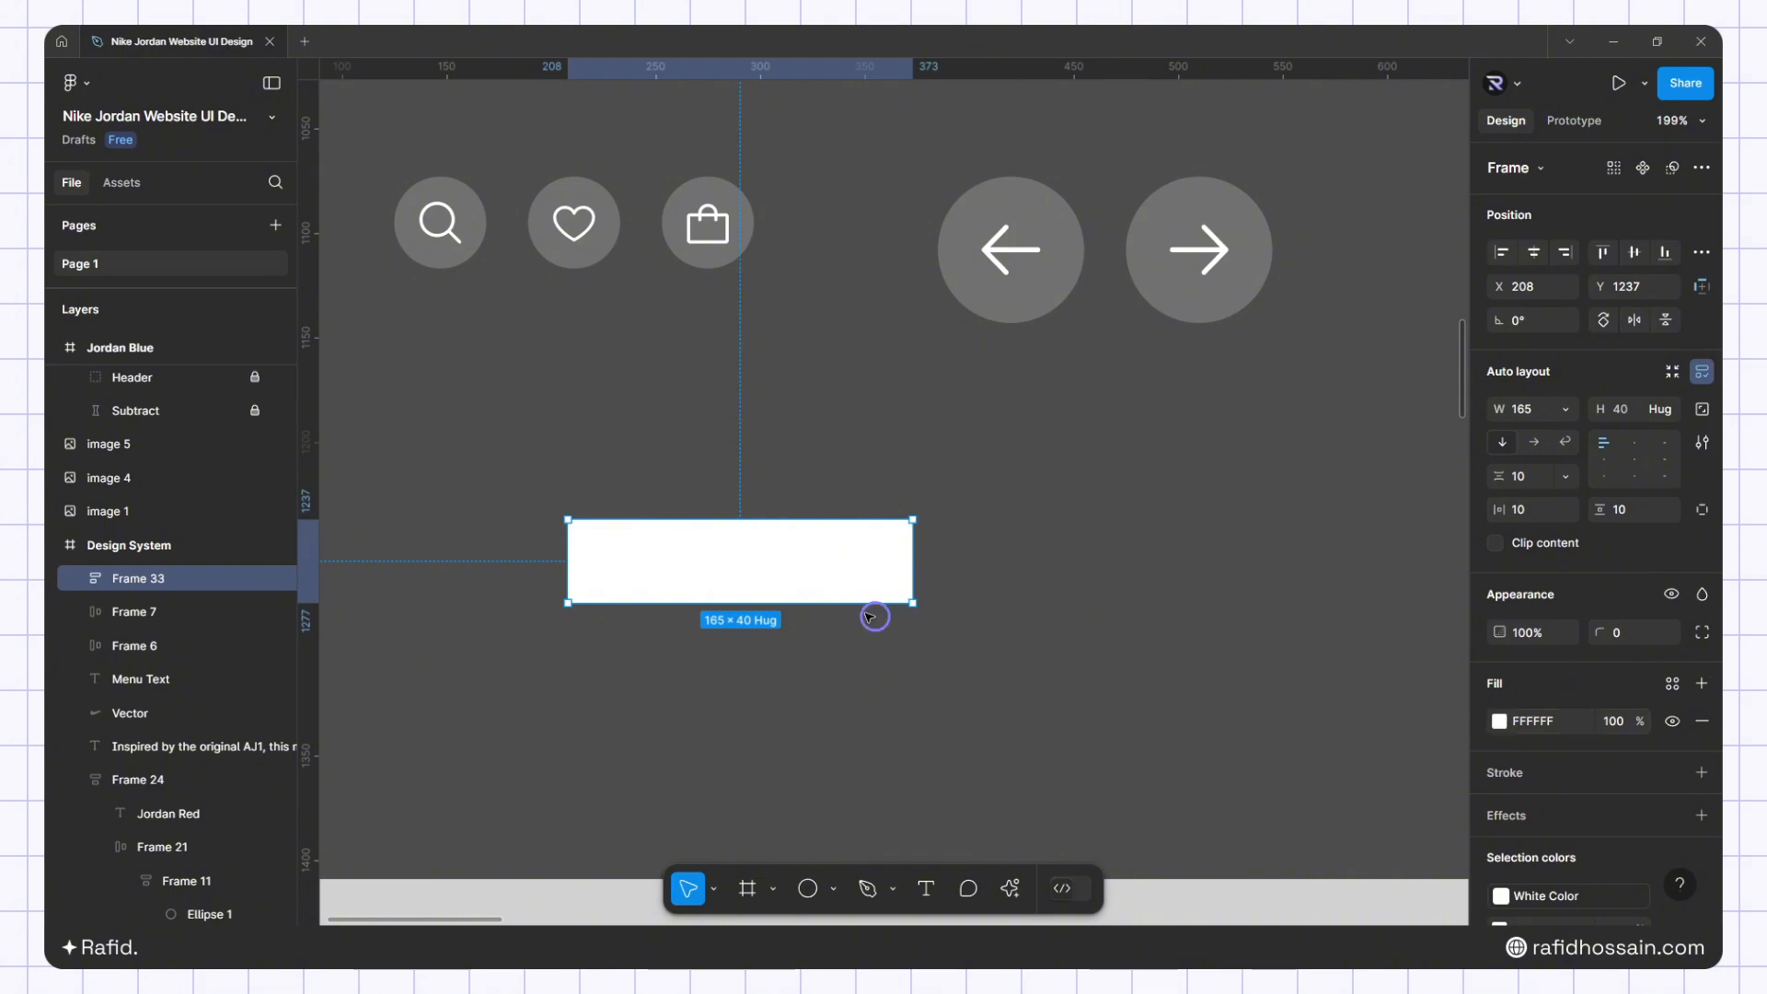
Recolor the ADD TO BAG text and its plus icon to black 000000
left_click(742, 564, "ctrl")
left_click(1500, 814)
left_click_drag(1289, 589, 1117, 722)
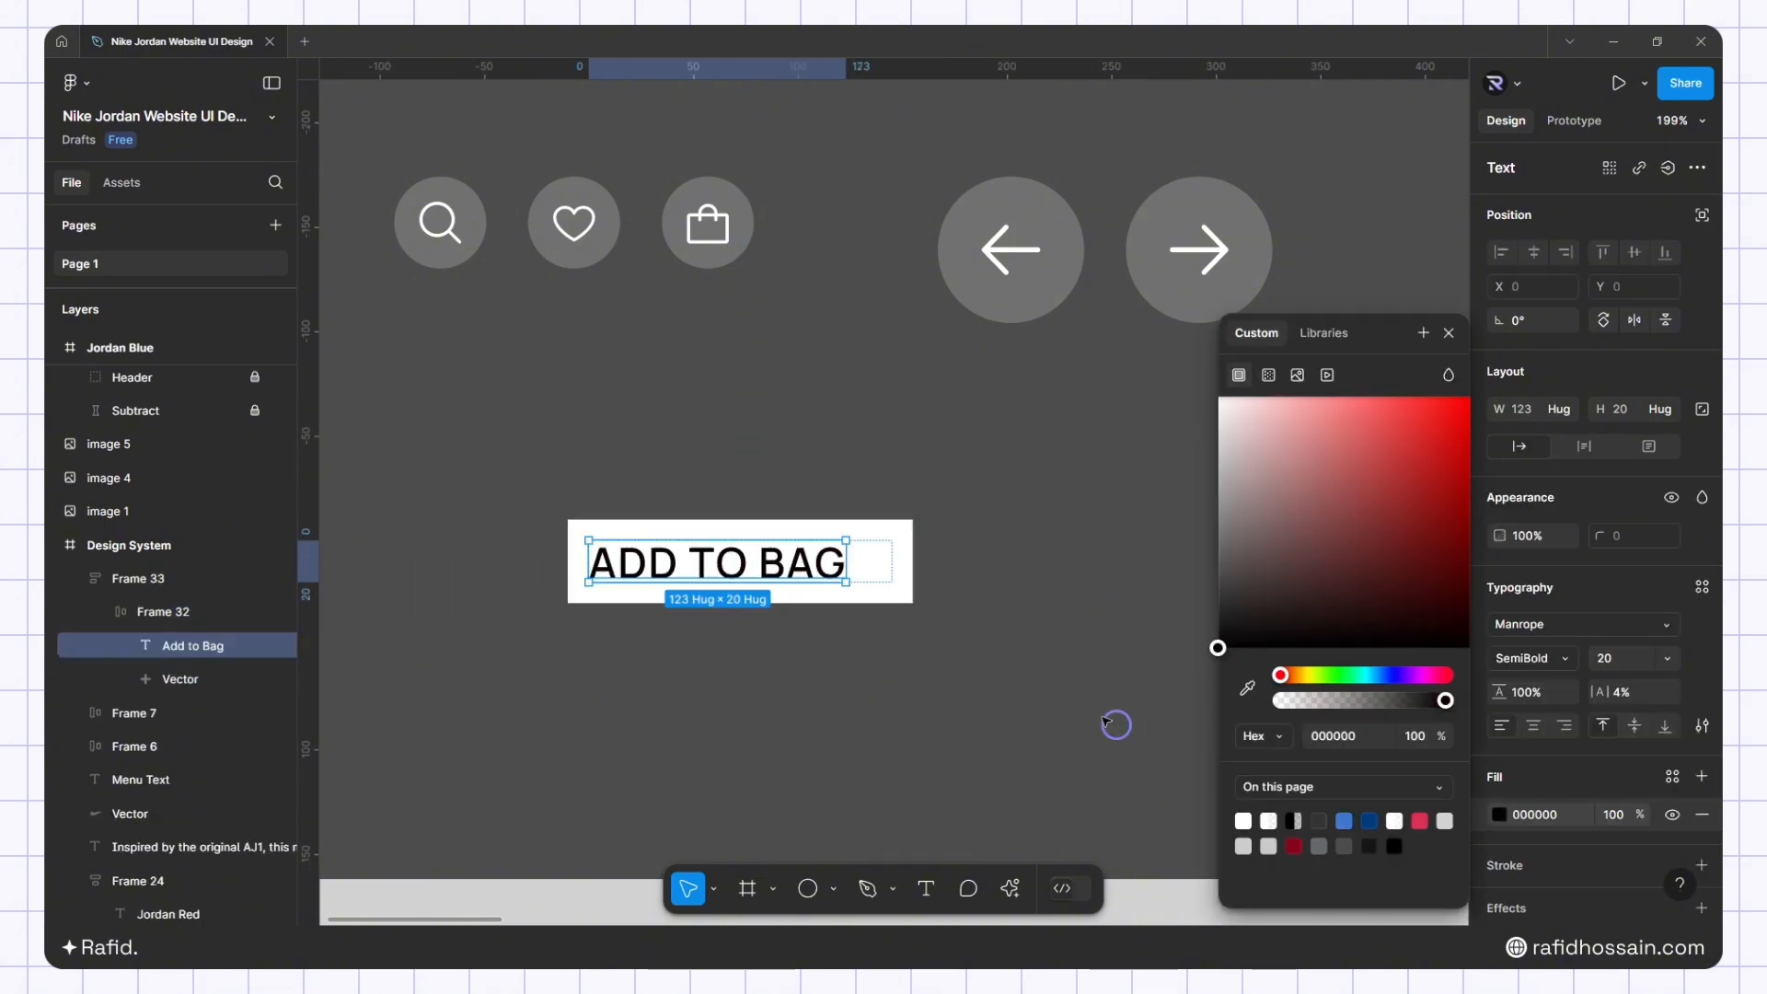
left_click(877, 564)
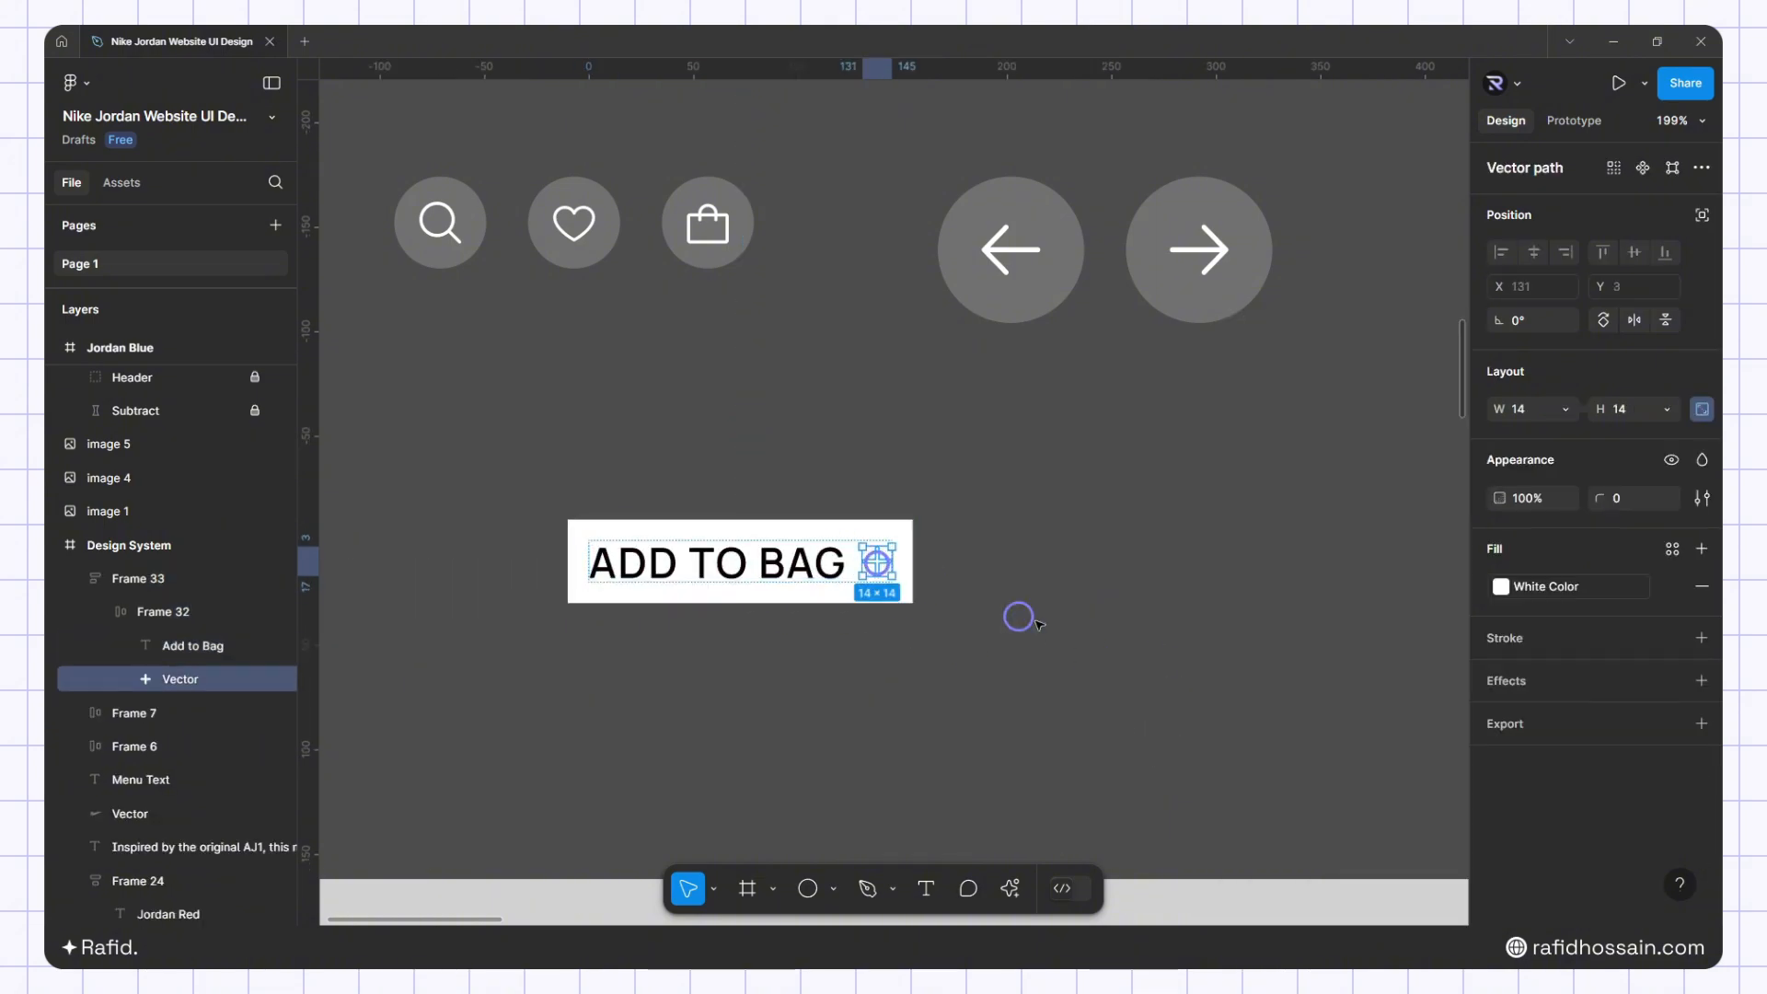
left_click(1502, 585)
left_click(1250, 483)
left_click_drag(1287, 573, 1144, 725)
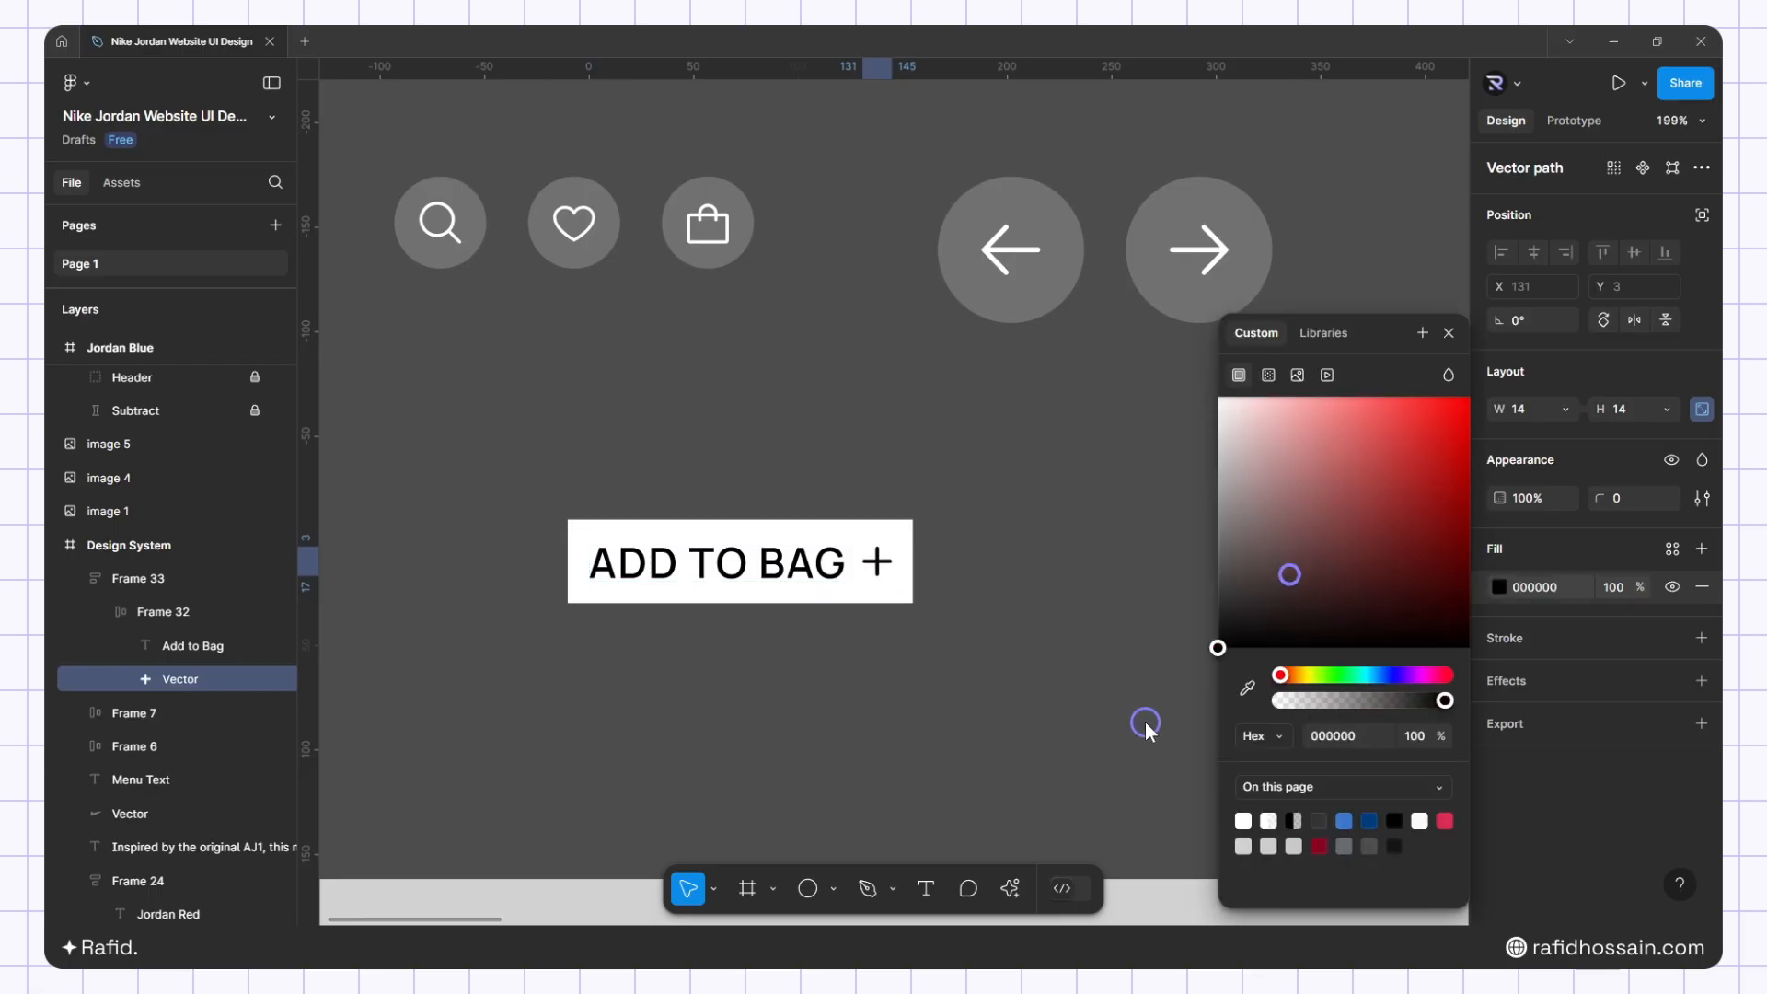
left_click(1004, 694)
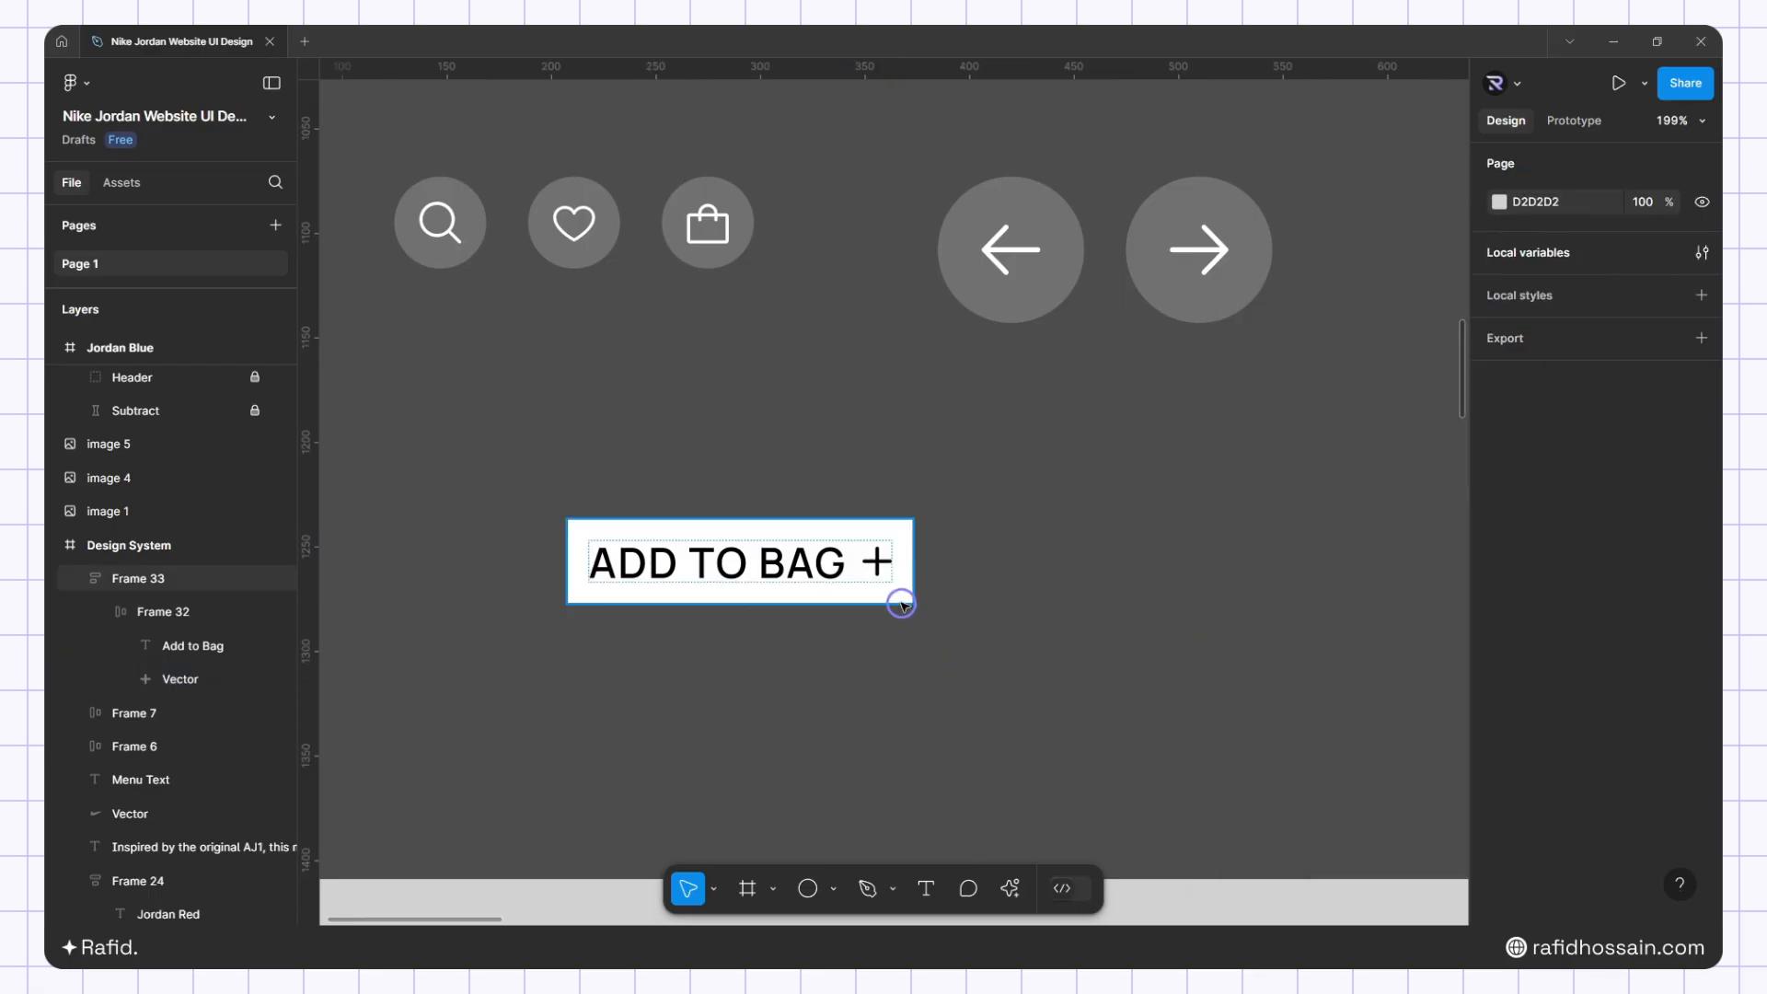
Set the white button's corner radius to 50, with 24 horizontal and 16 vertical padding
left_click(902, 599)
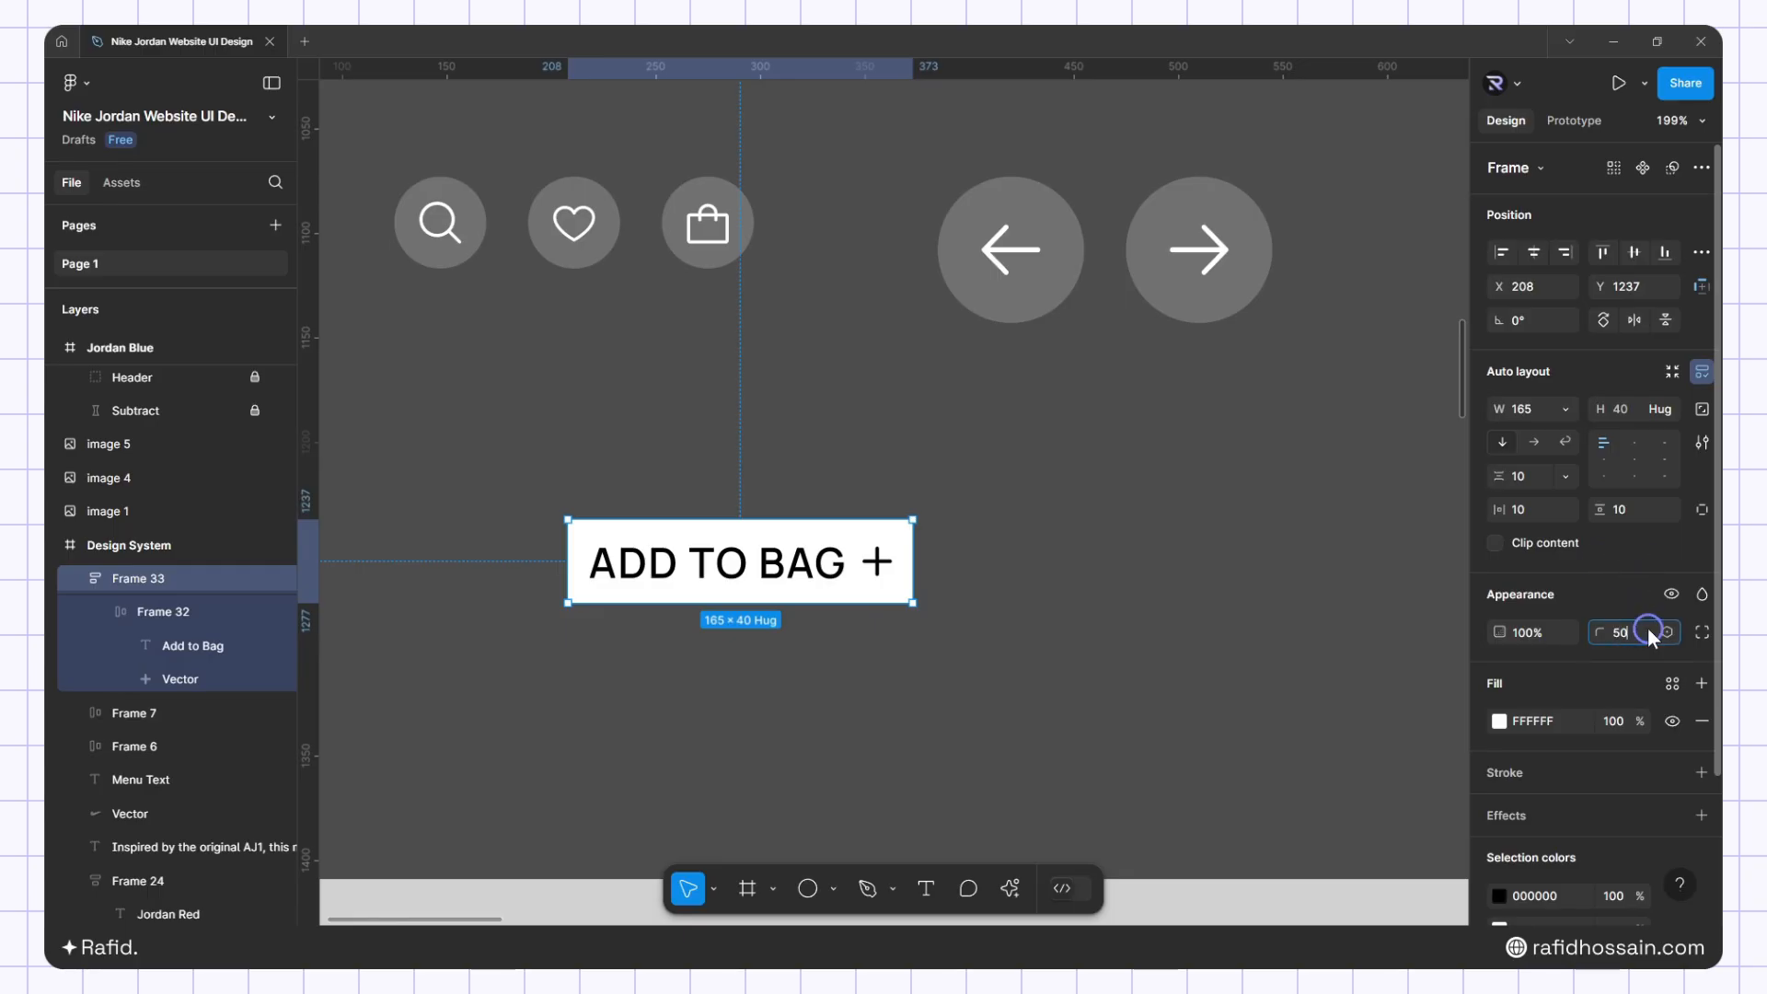
key("Return")
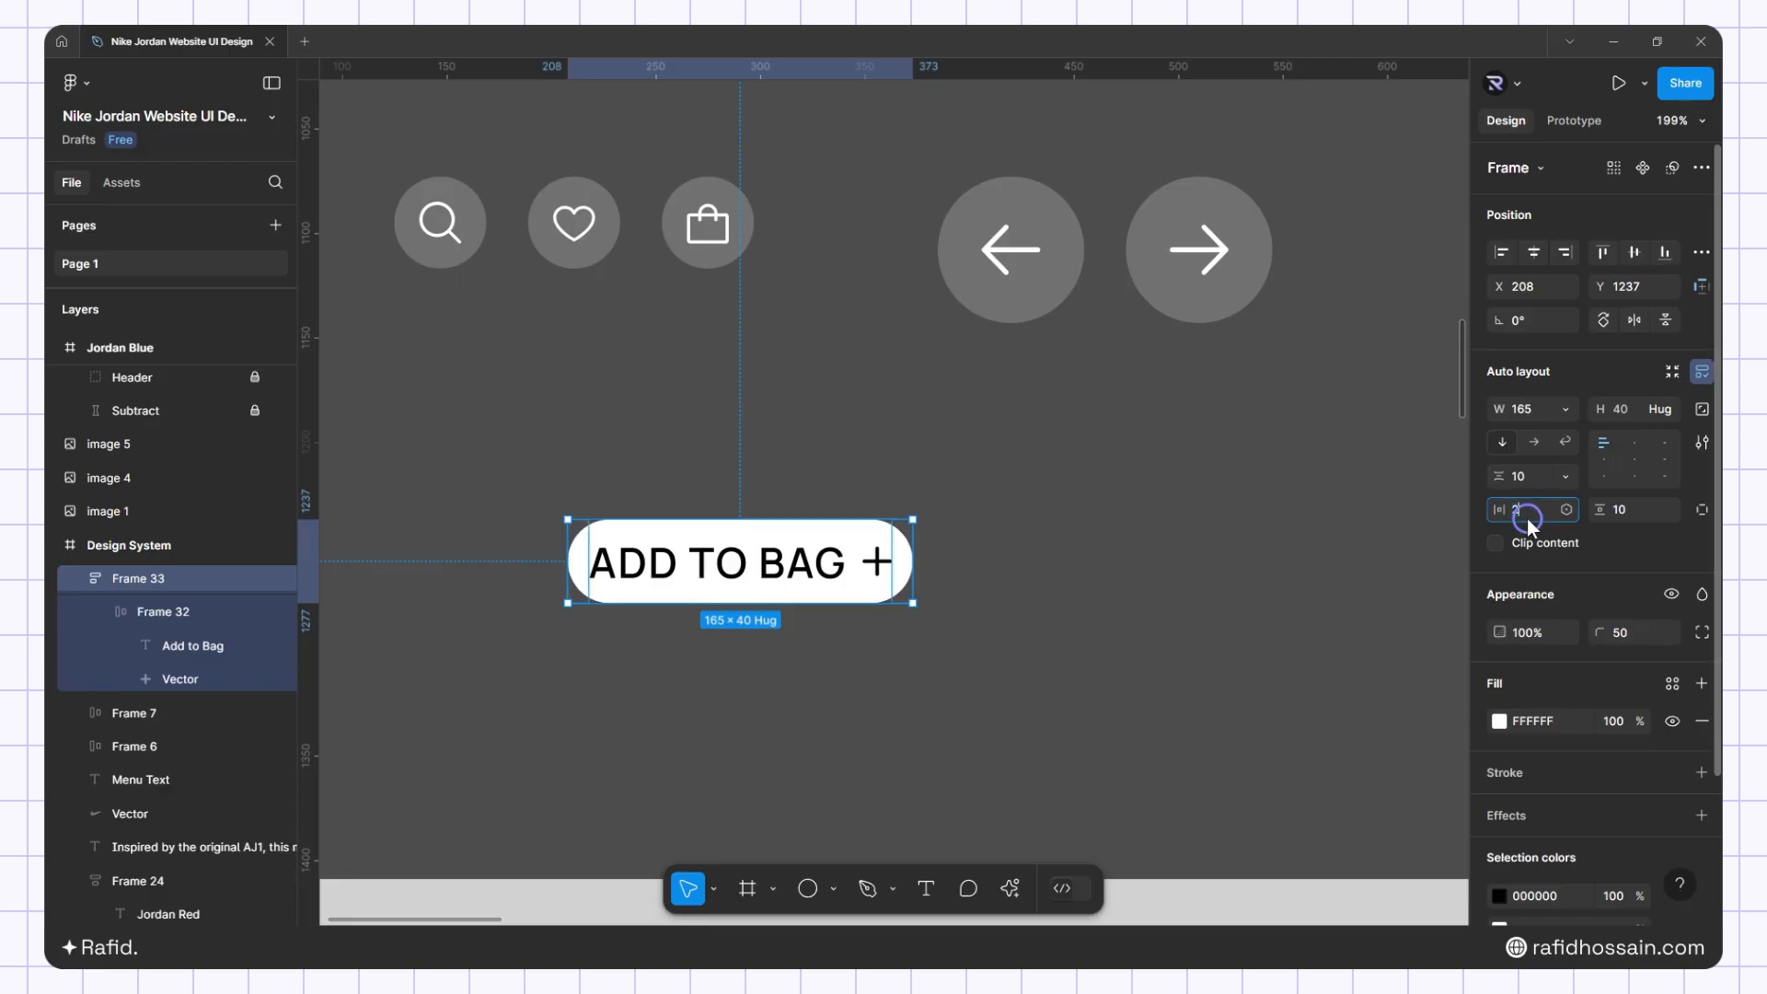
key("Return")
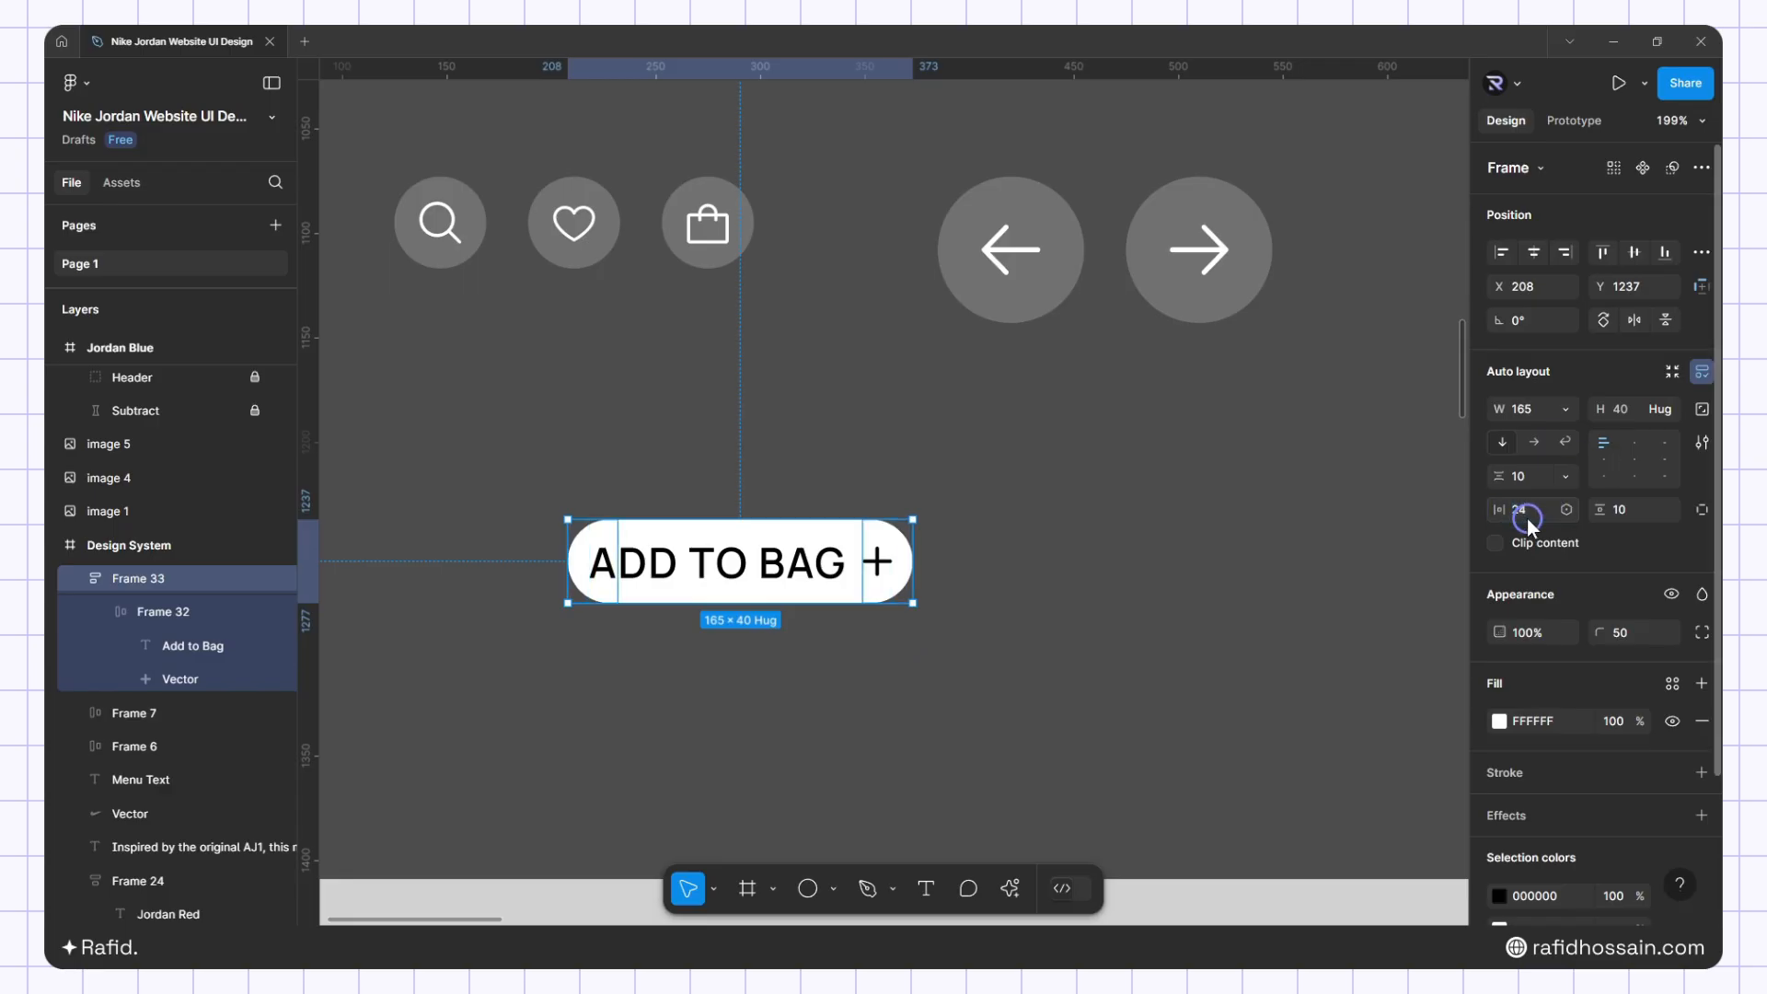
left_click(1633, 507)
type("16")
key("Return")
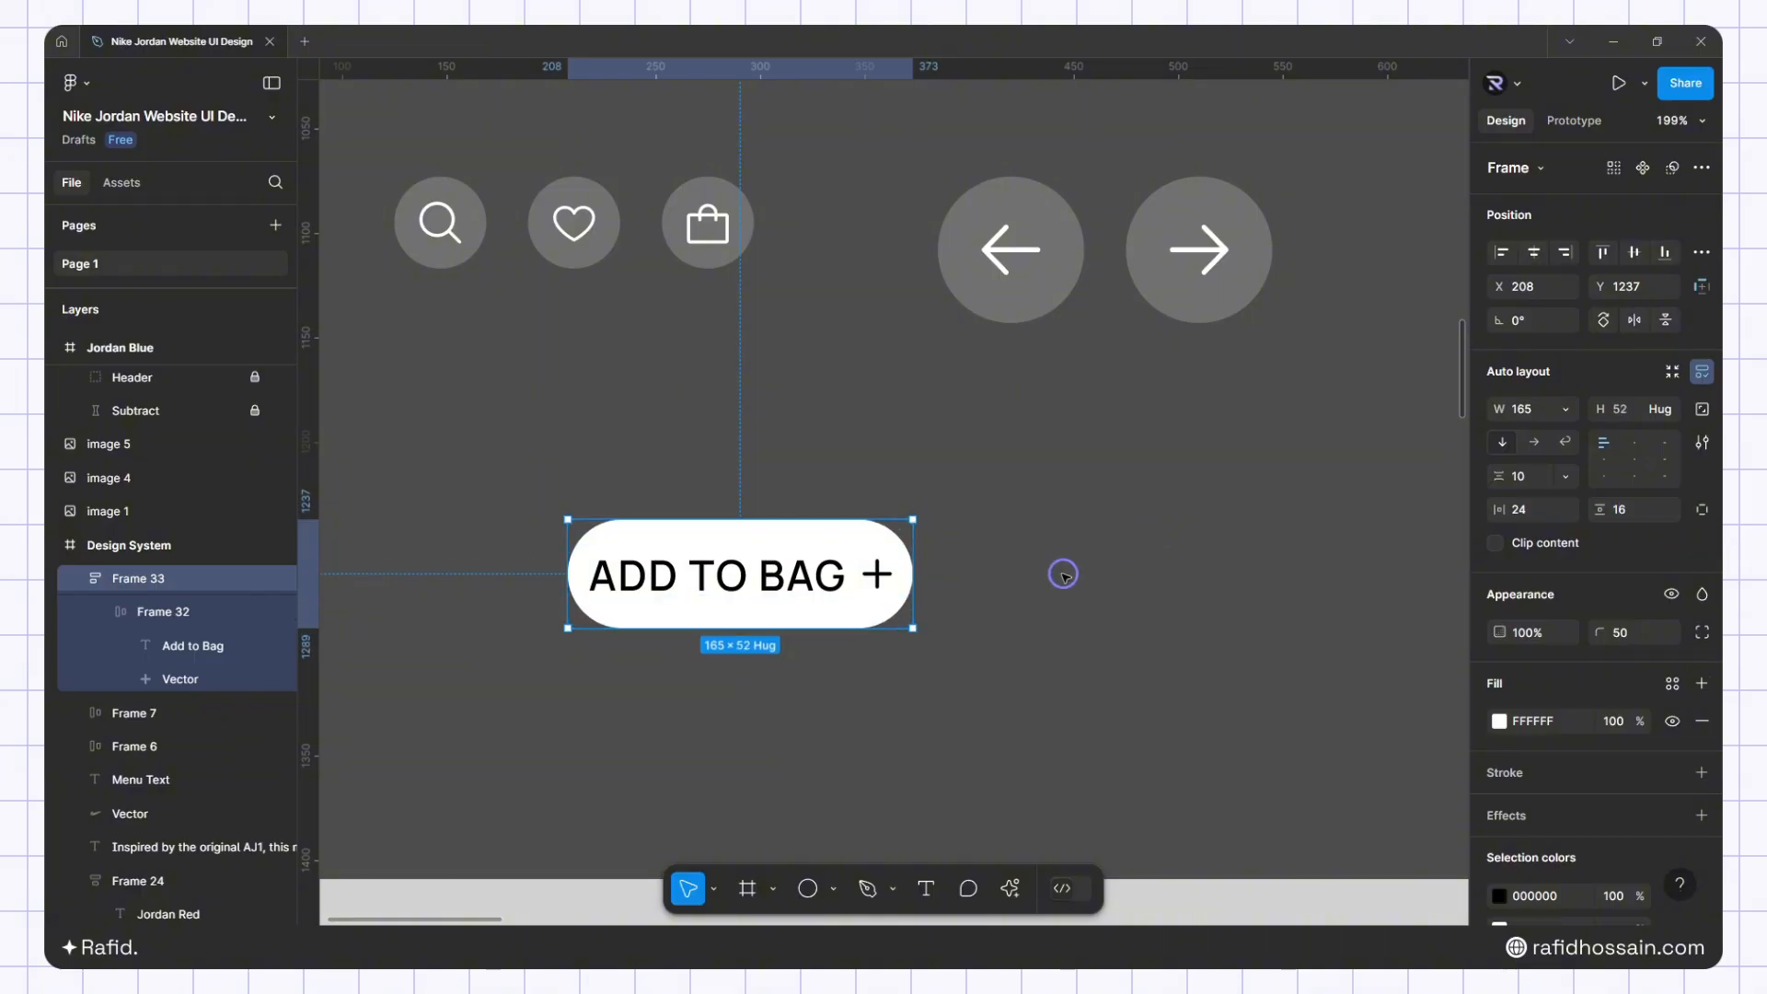
Make the white button's width hug its contents
left_click(1566, 408)
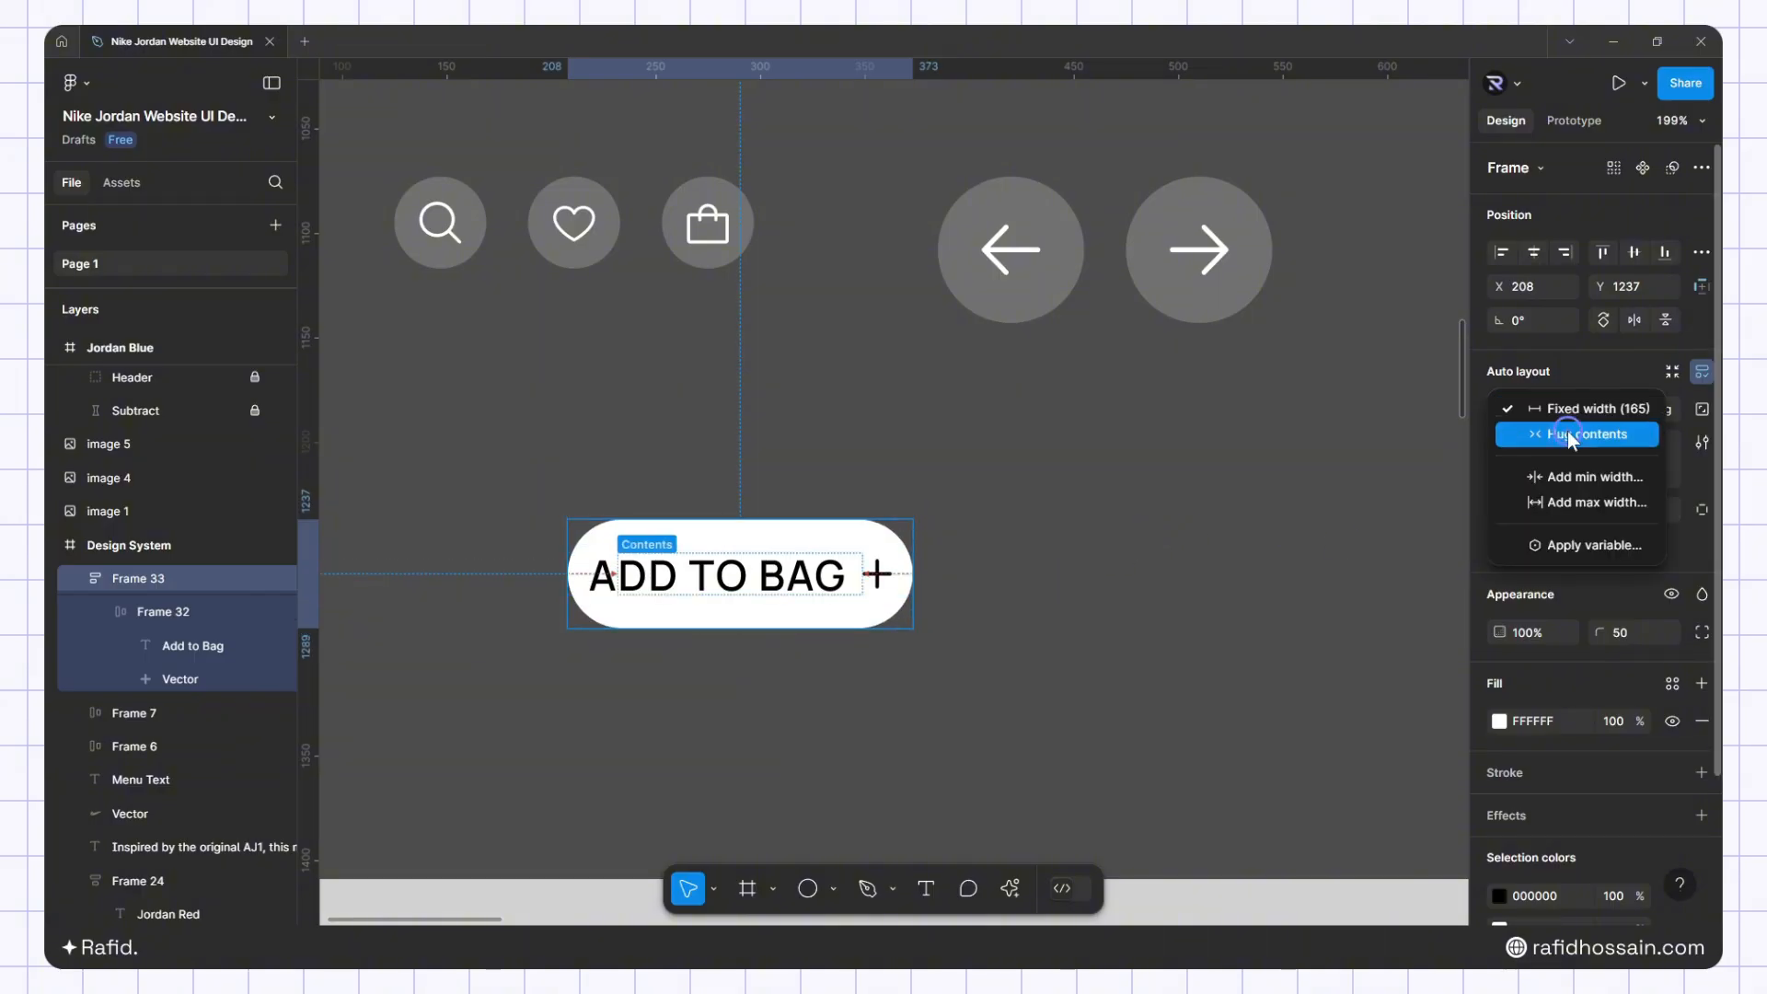
left_click(1567, 431)
left_click(1168, 556)
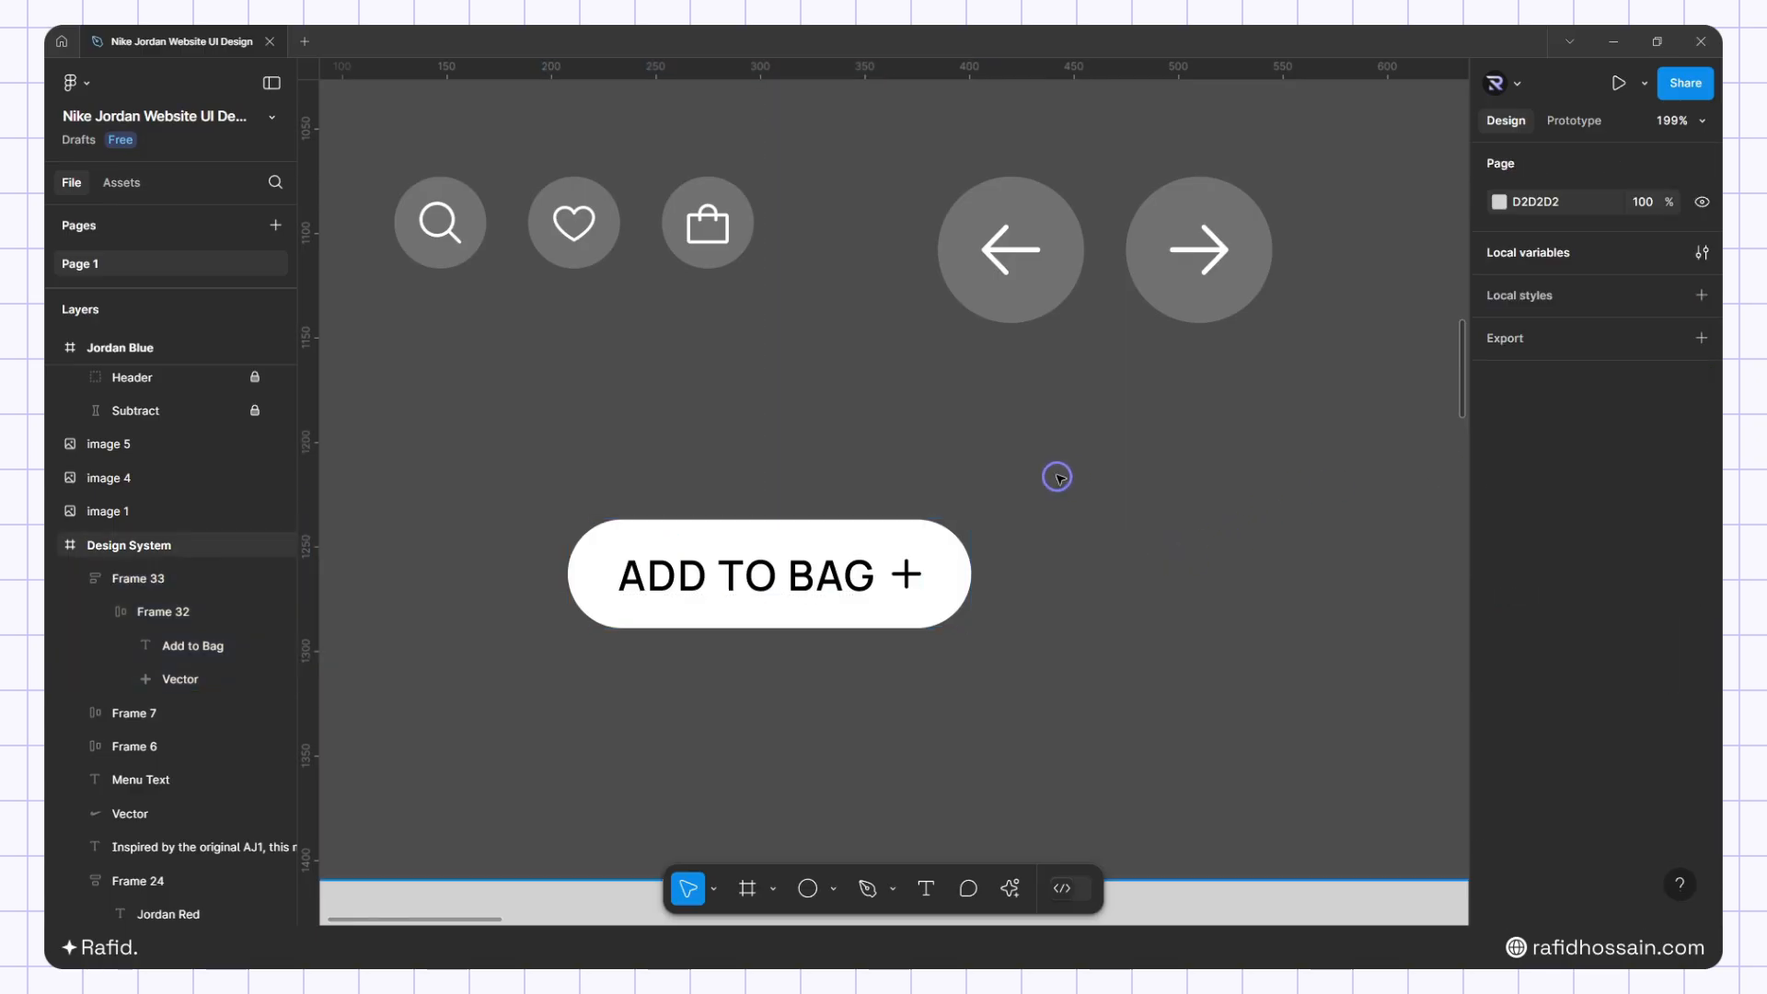
Wrap the button in an outer auto layout frame filled with FFFFFF at 20% opacity
scroll(1052, 478, "down", 2)
left_click(968, 551)
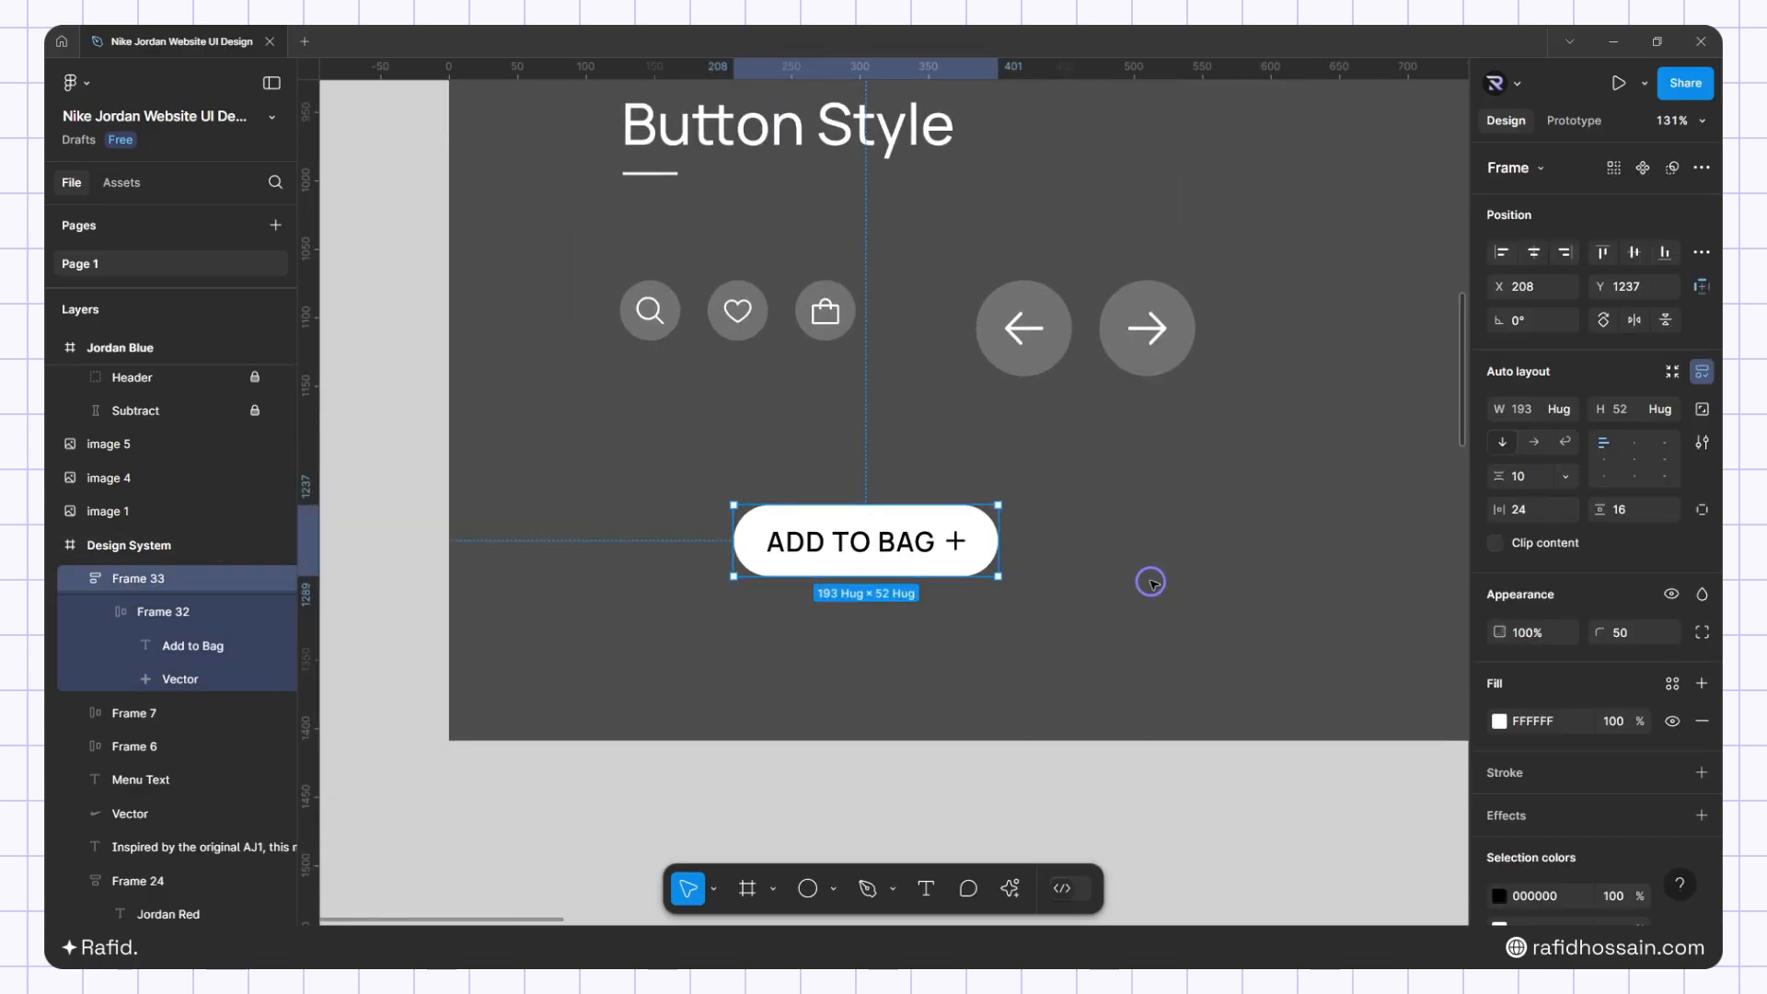
key("shift+a")
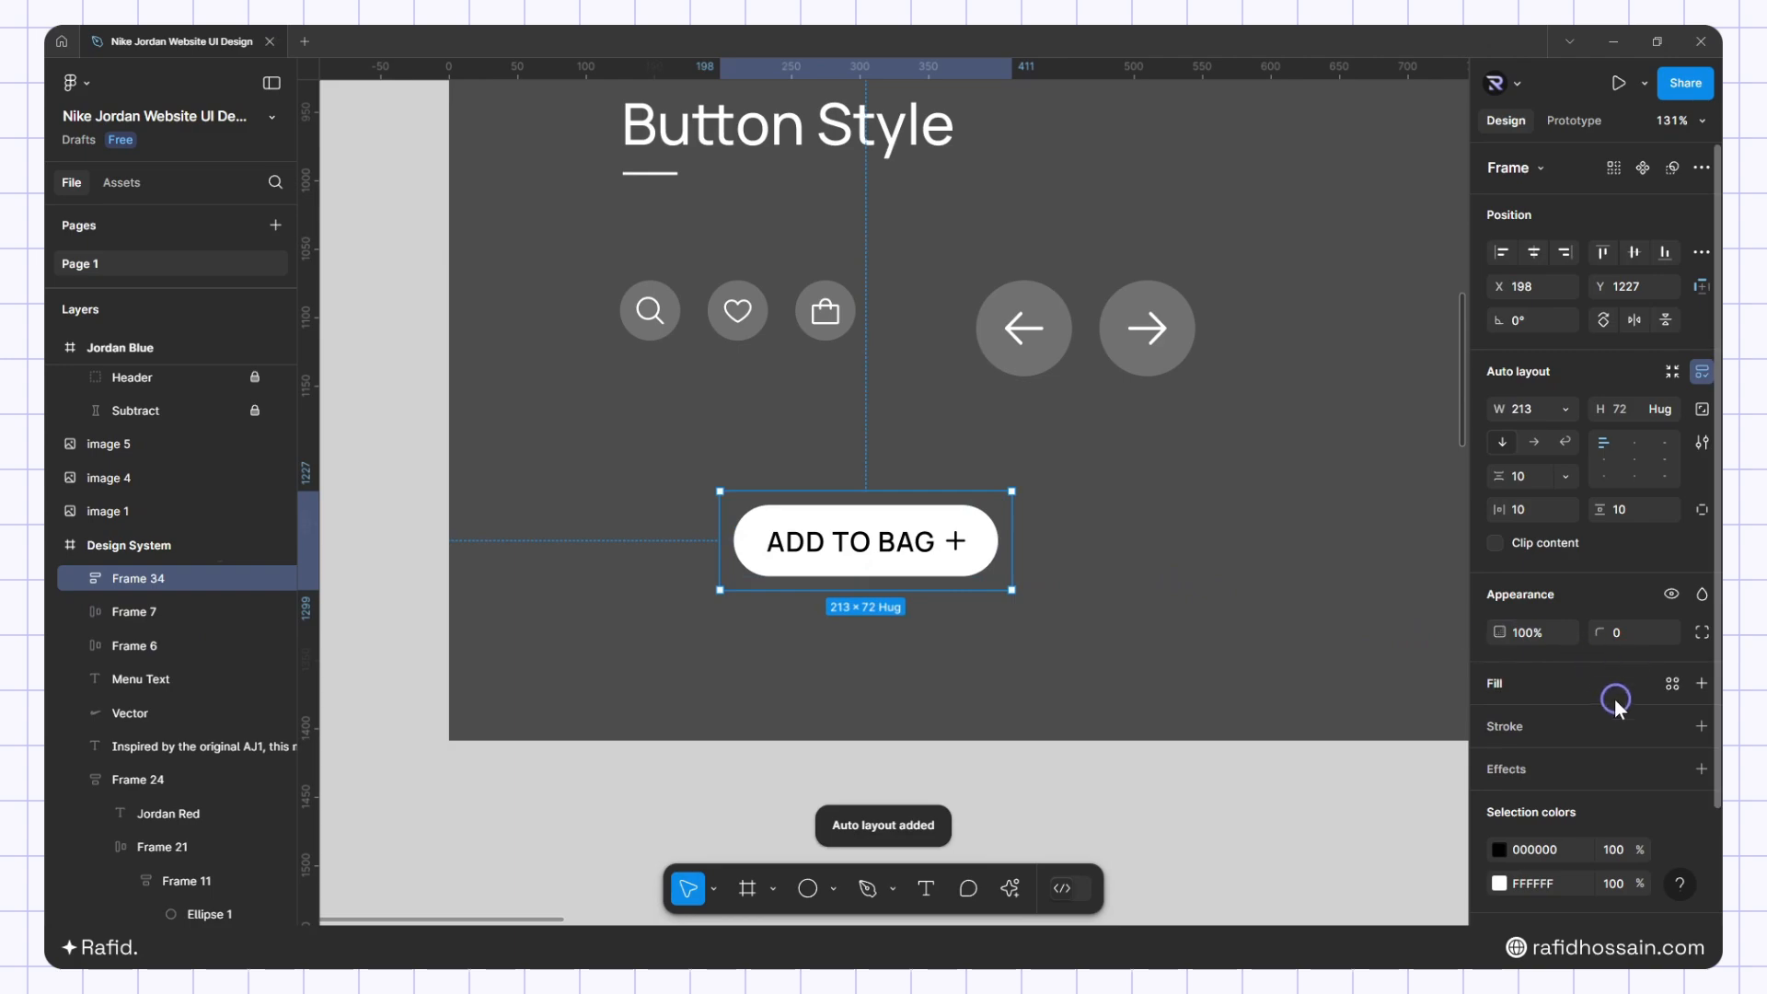
left_click(1581, 689)
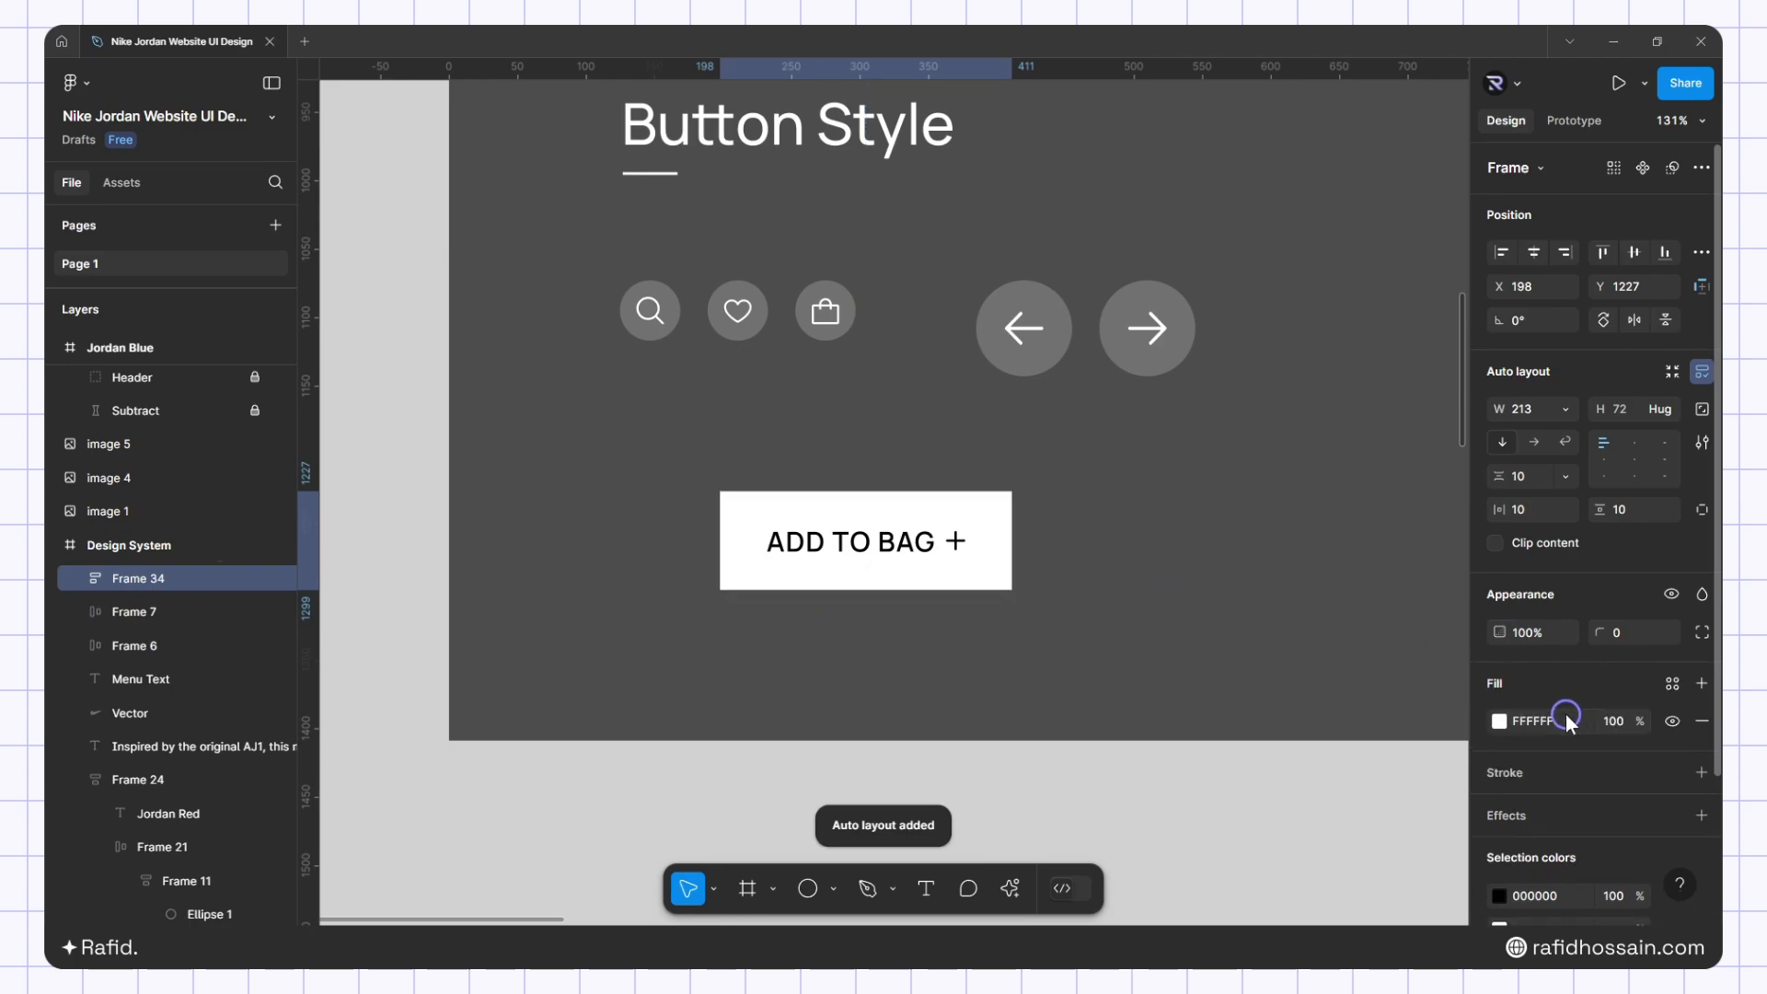
left_click(1499, 722)
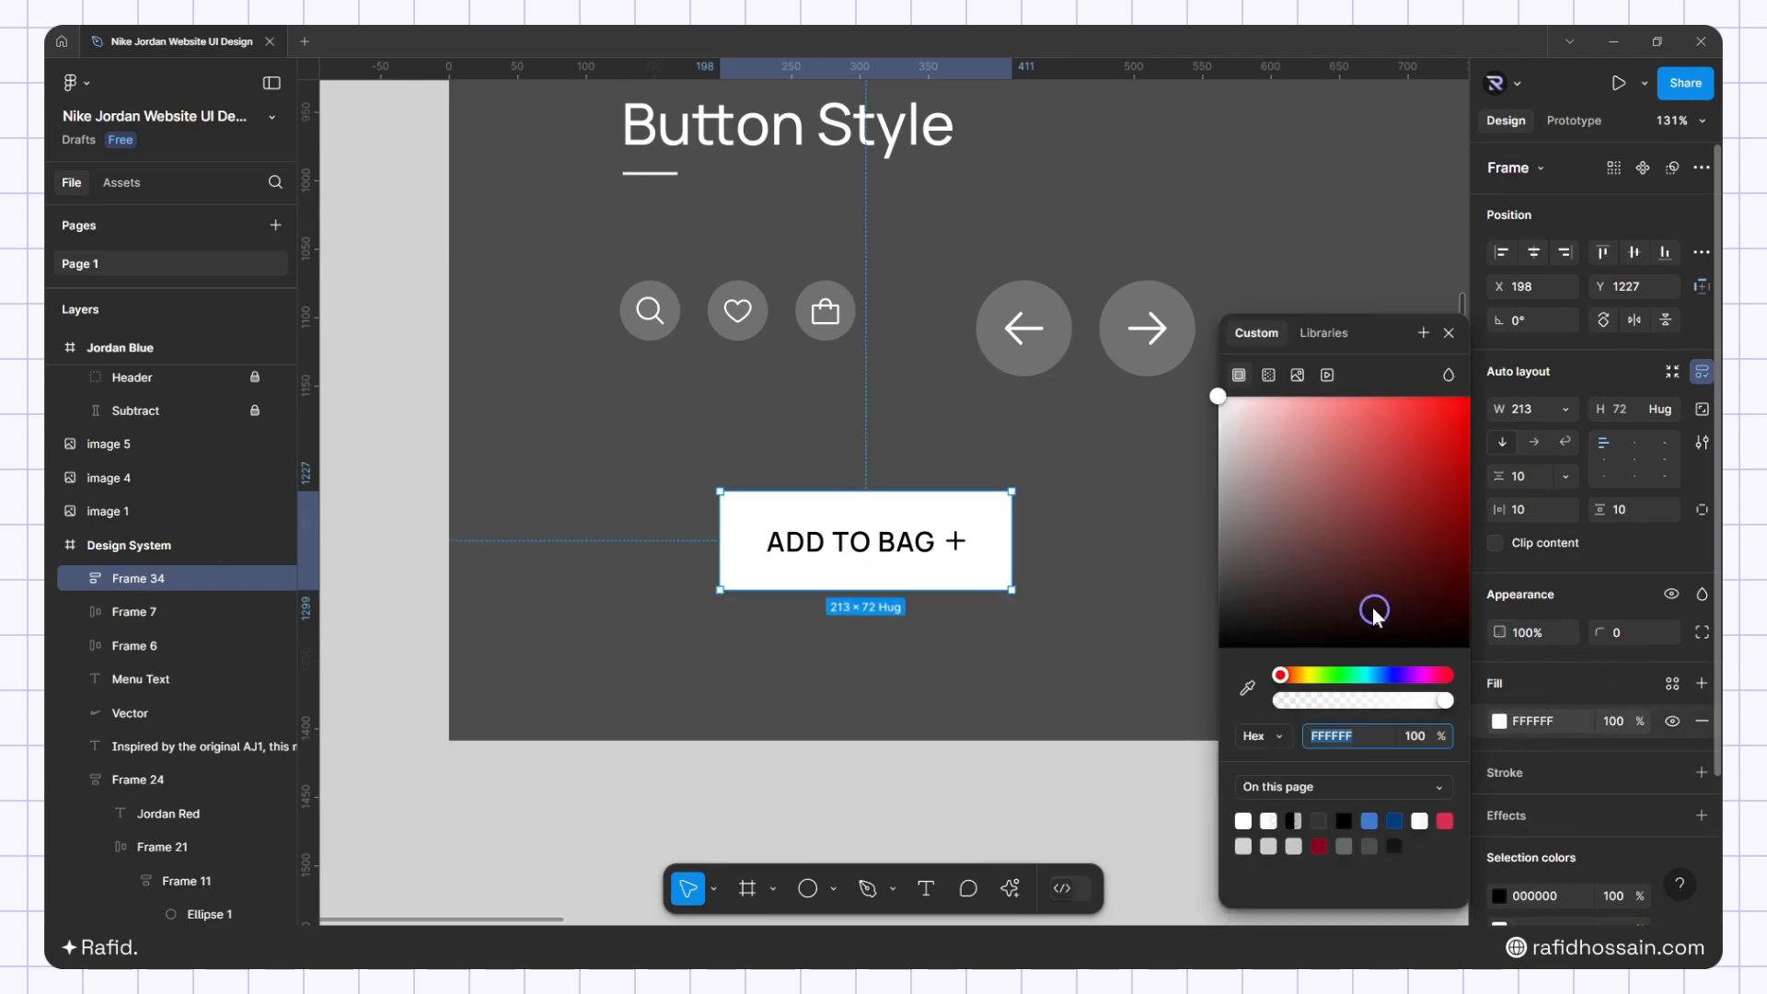
left_click(1618, 722)
type("20")
key("Return")
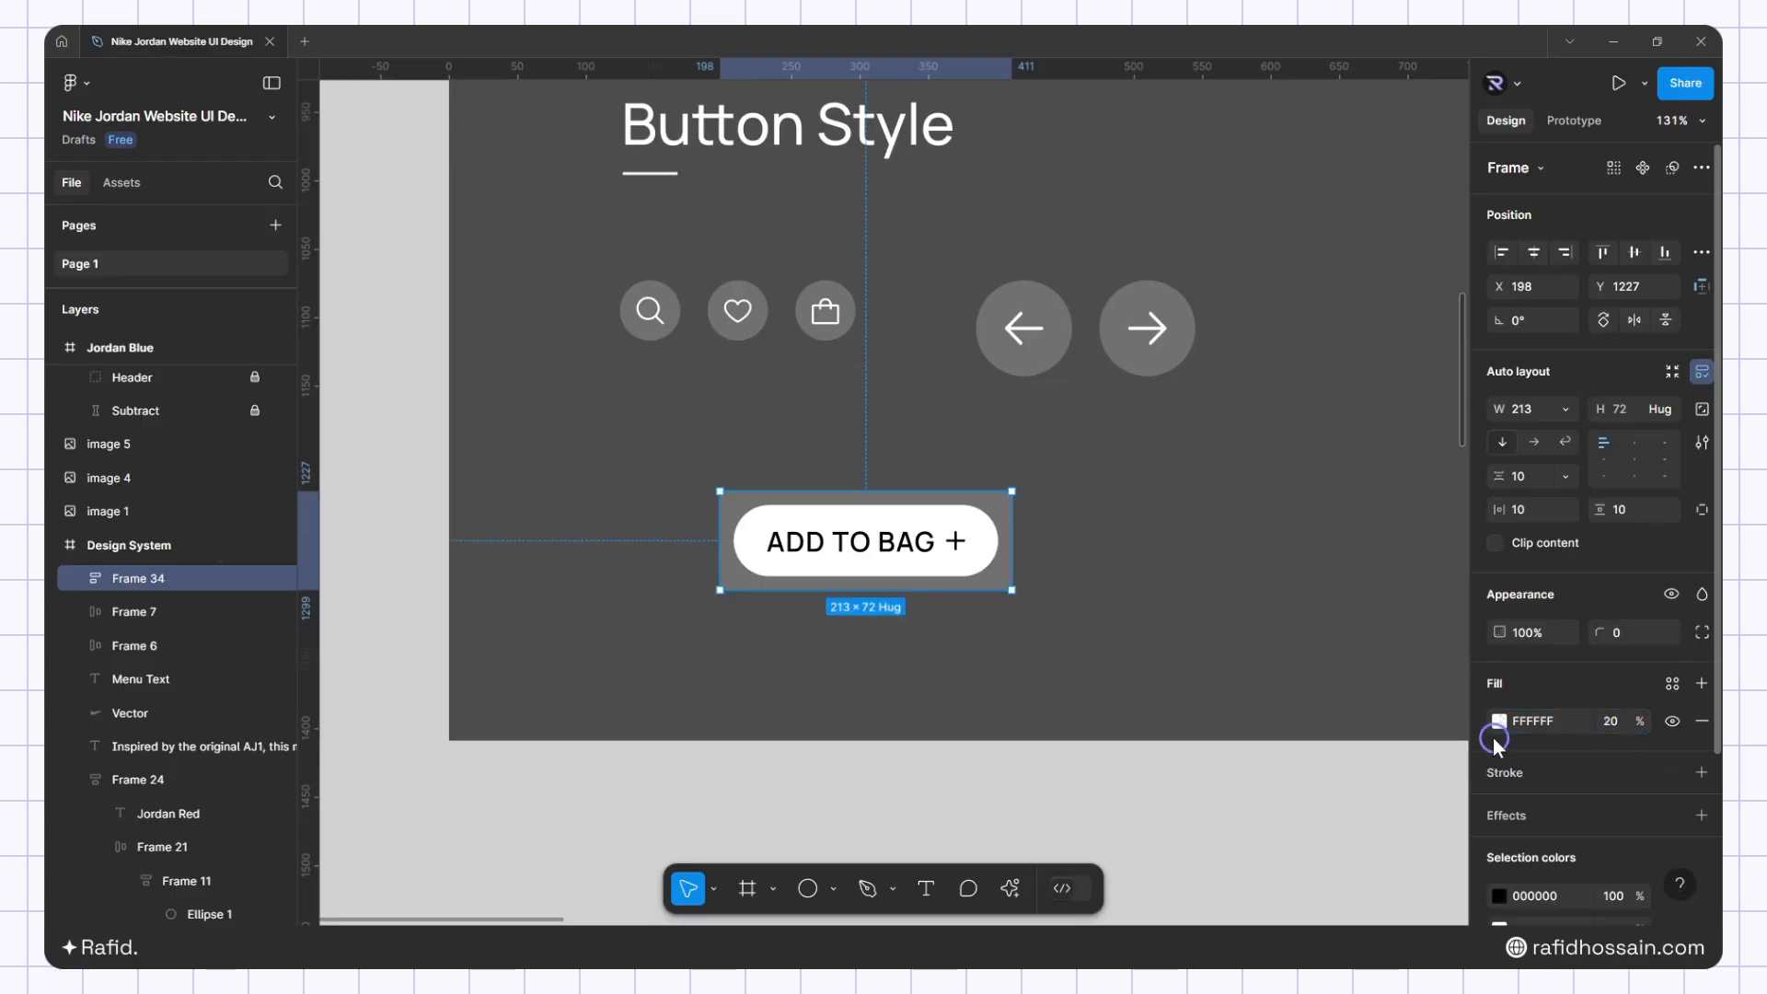
Add a background blur effect of 20 to the button's outer frame
left_click(1524, 811)
left_click(1565, 854)
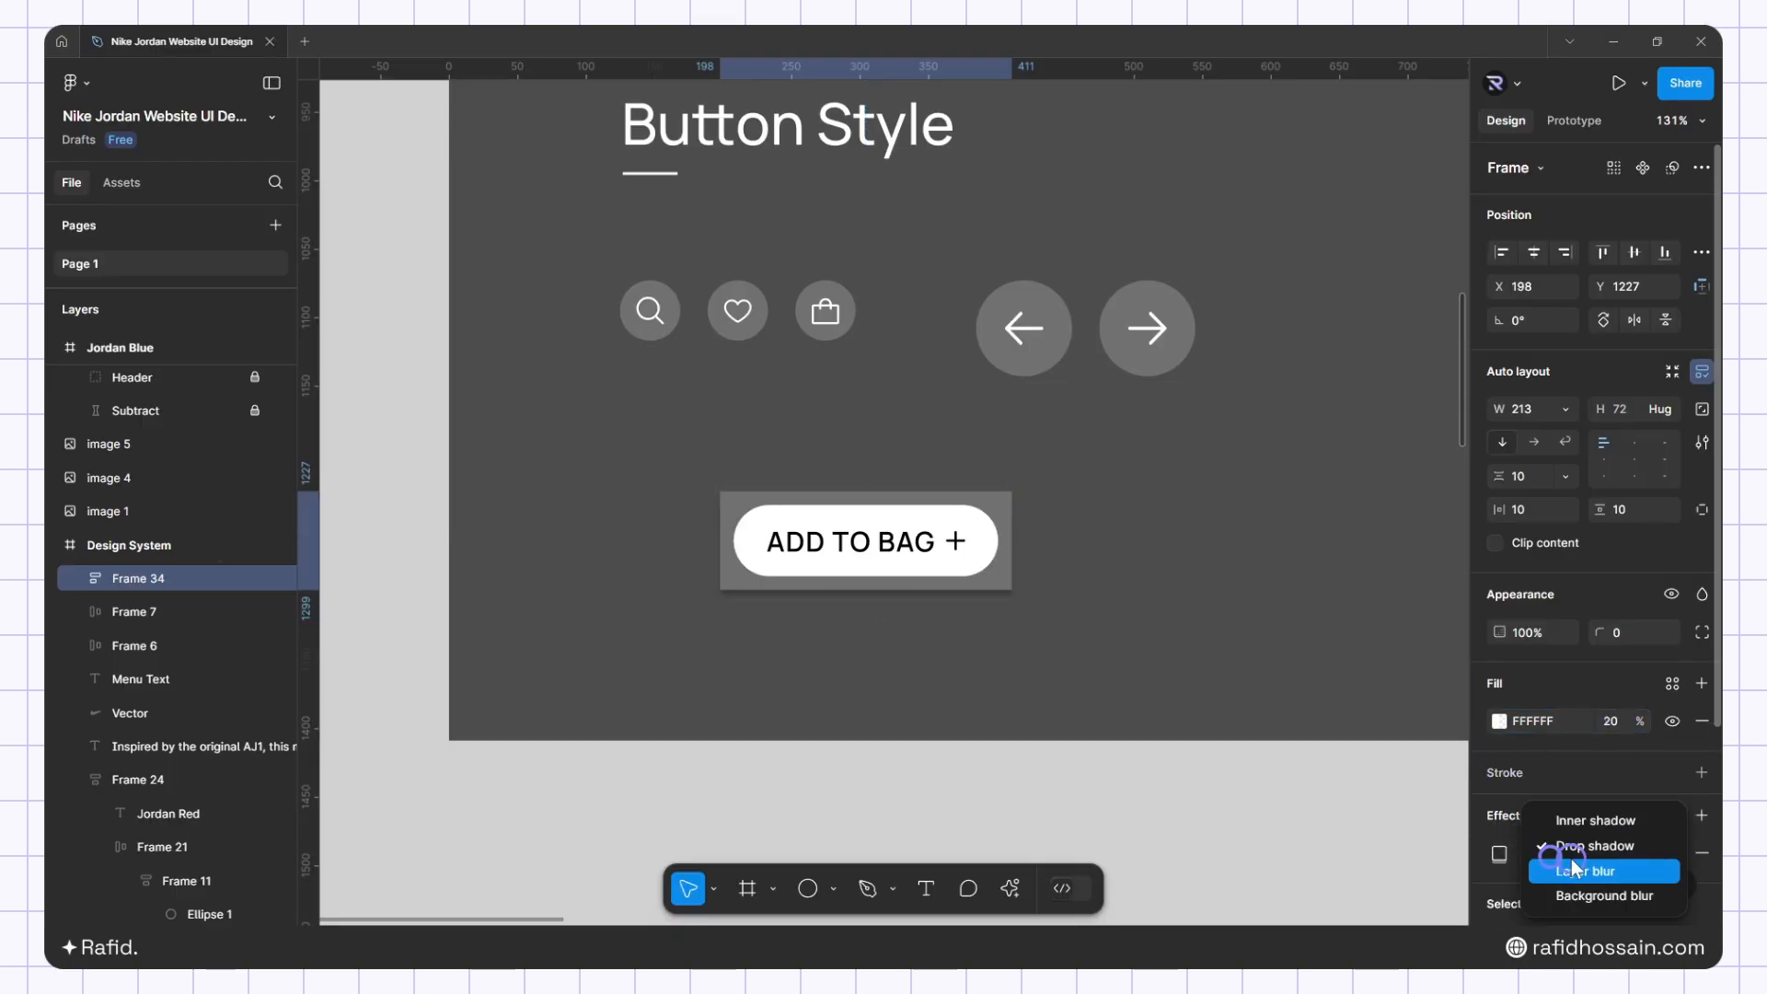
left_click(1573, 892)
left_click(1499, 853)
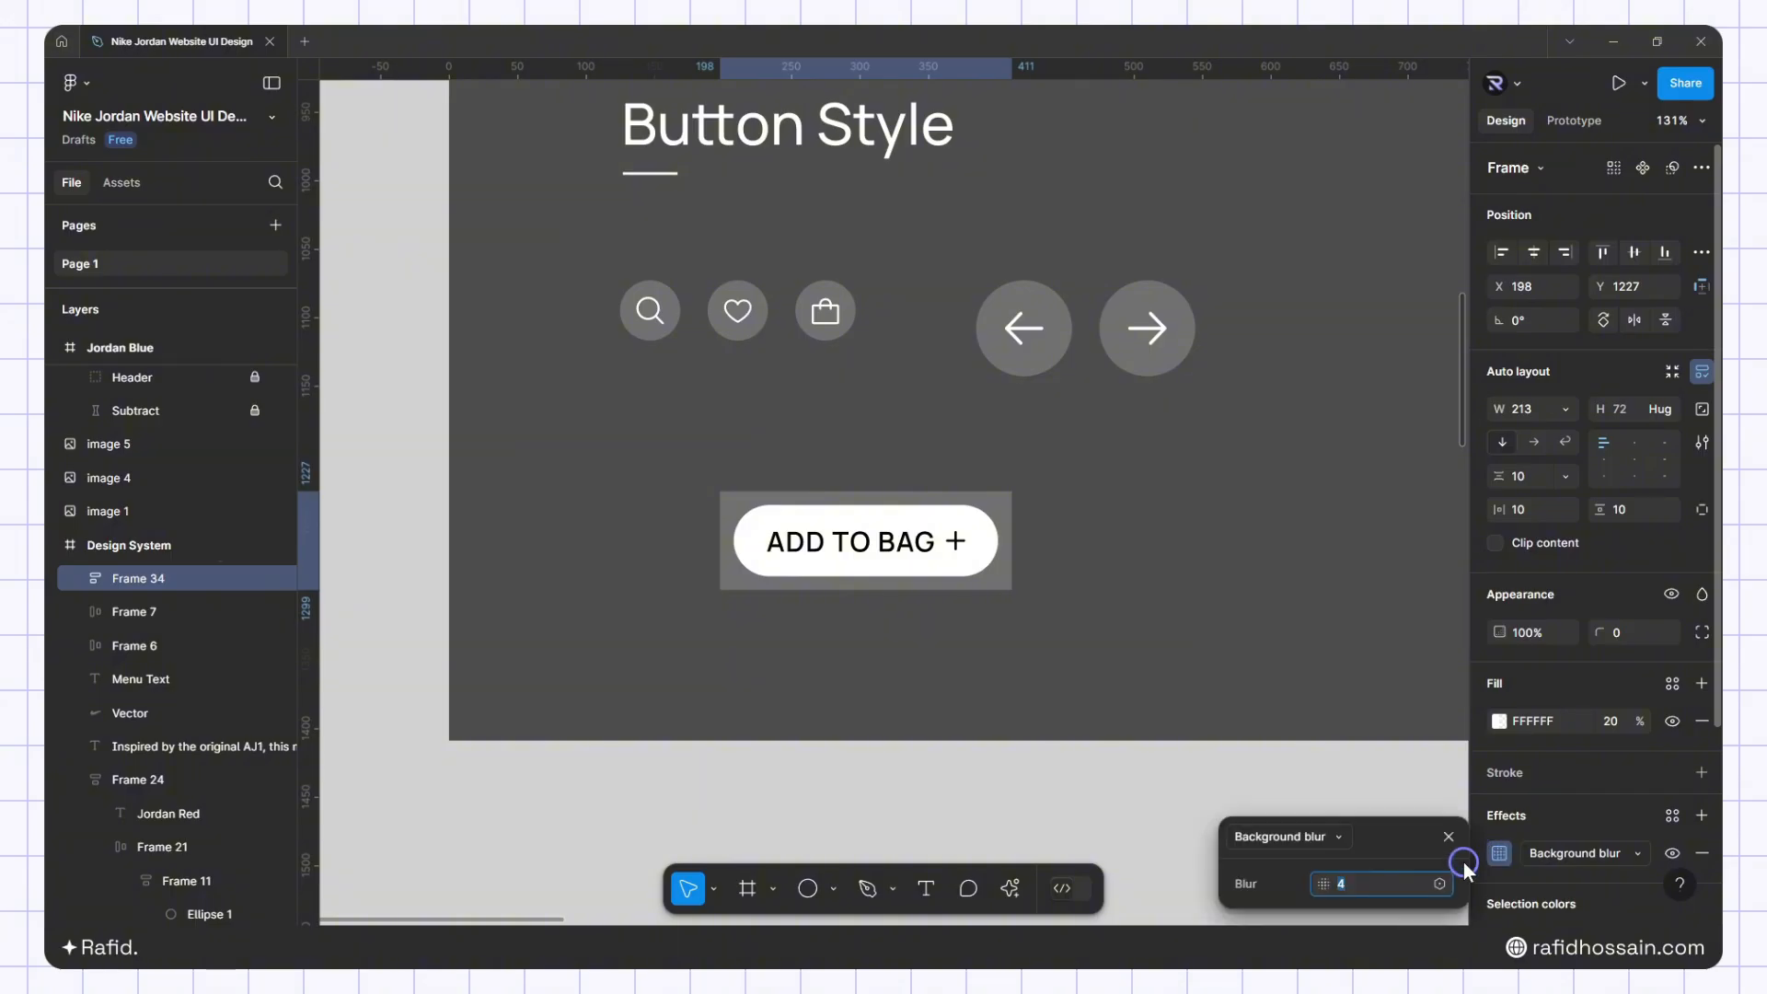
Round the outer frame's corners to 50 and set its horizontal and vertical padding to 6
left_click(1629, 637)
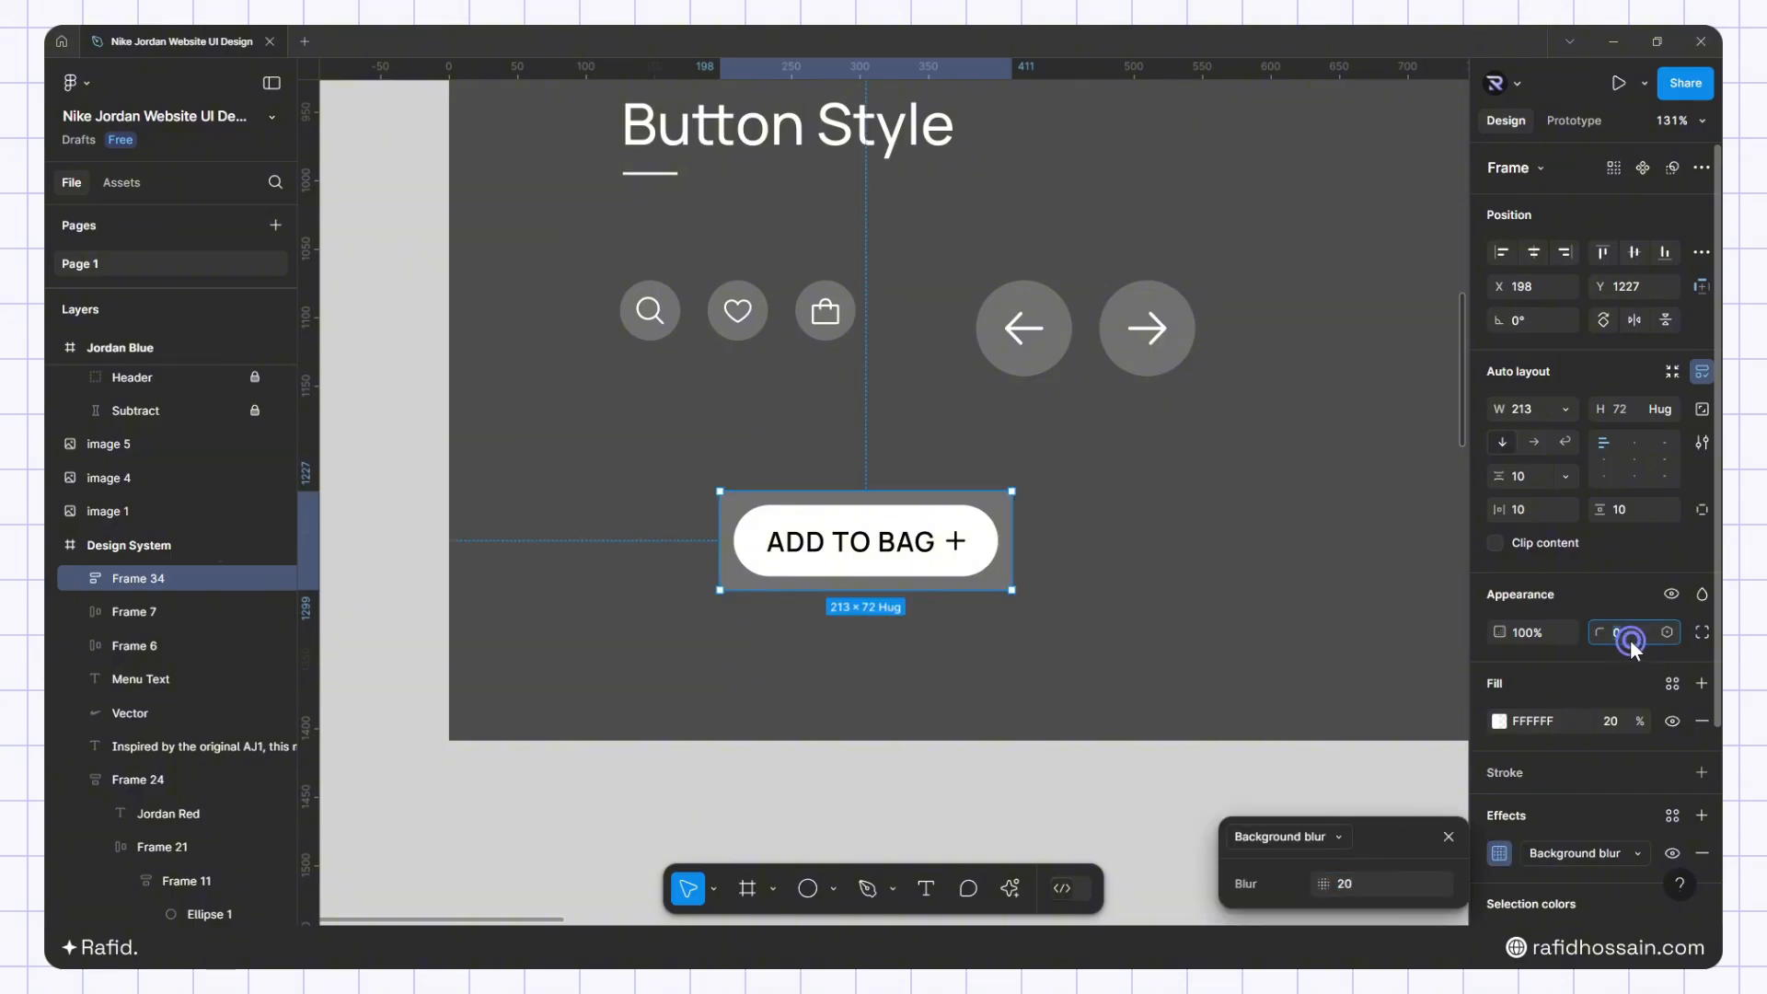
type("50")
key("Return")
left_click(1523, 511)
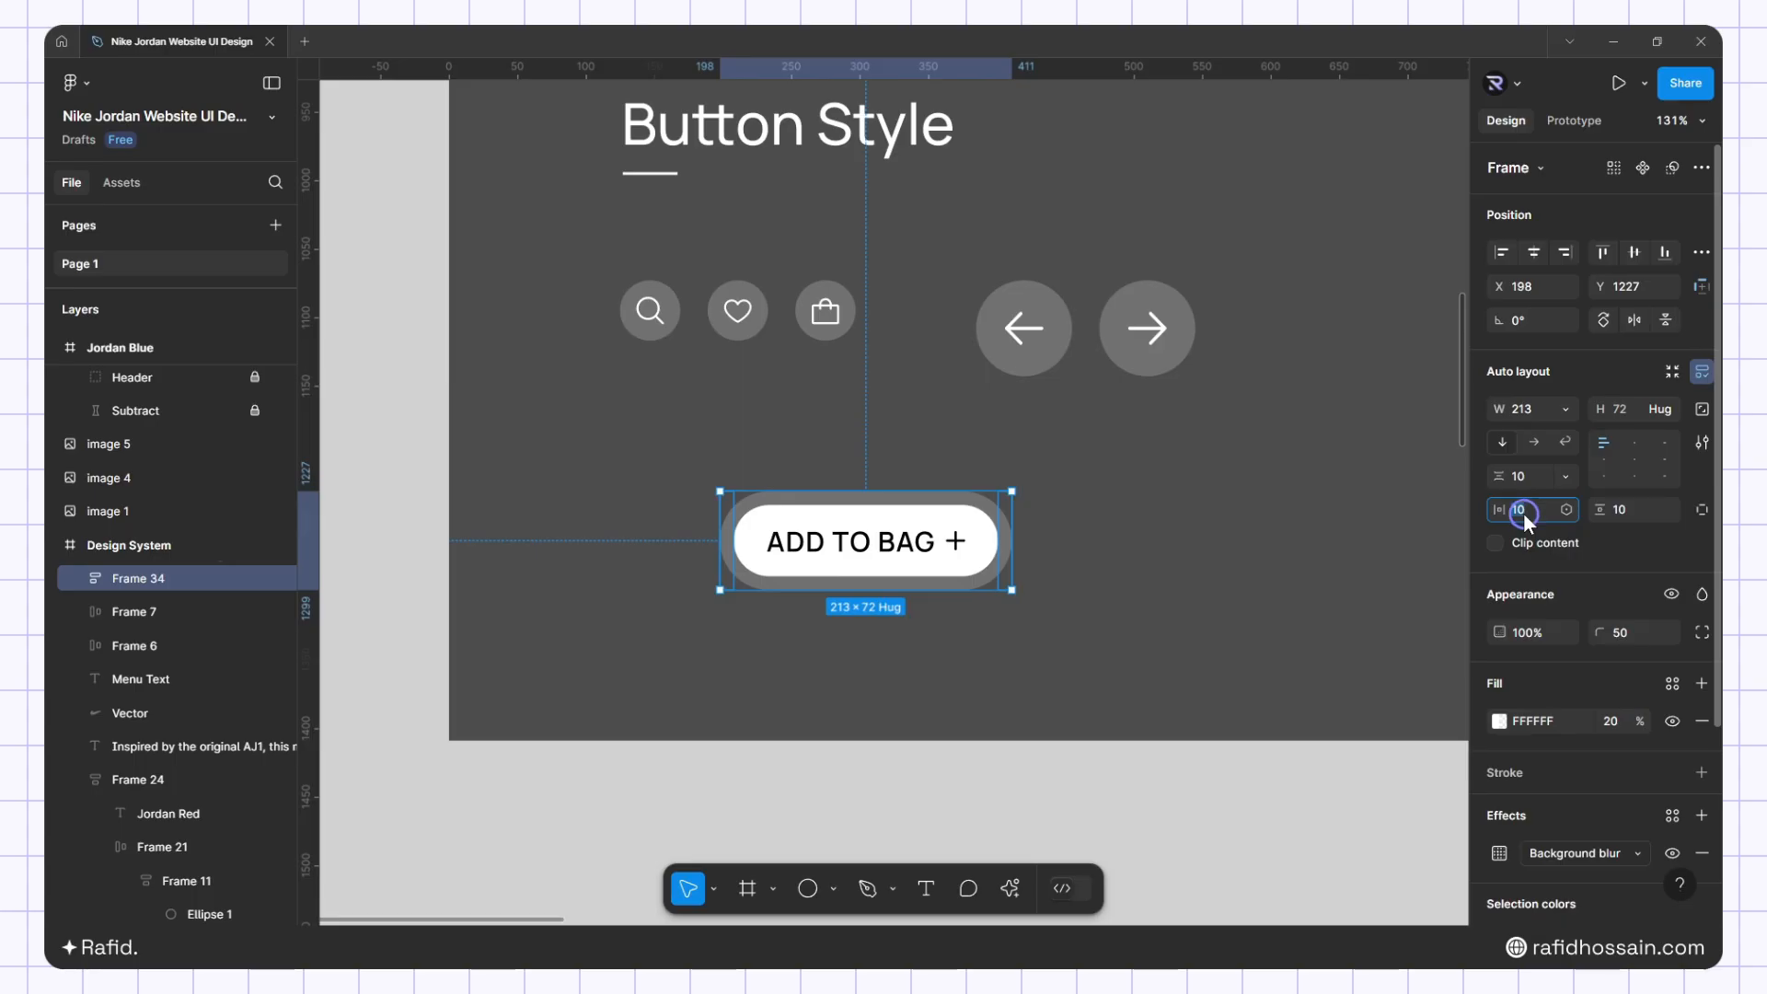
type("5")
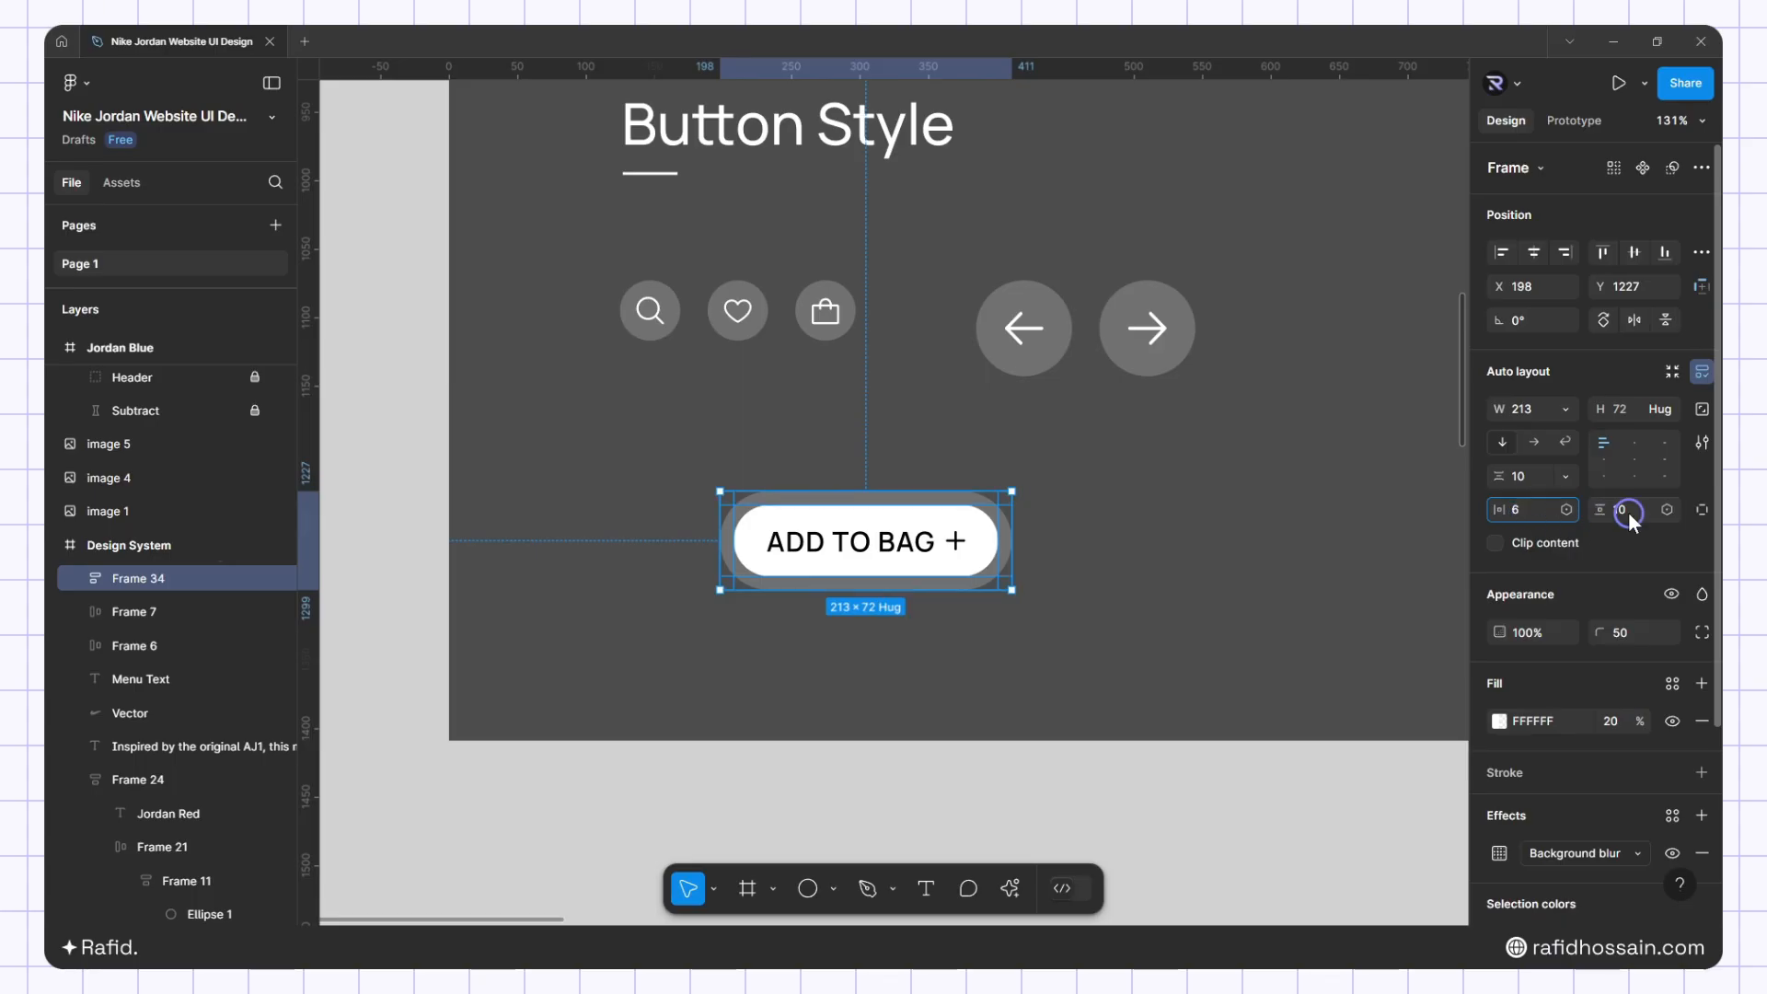
left_click(1628, 511)
type("6")
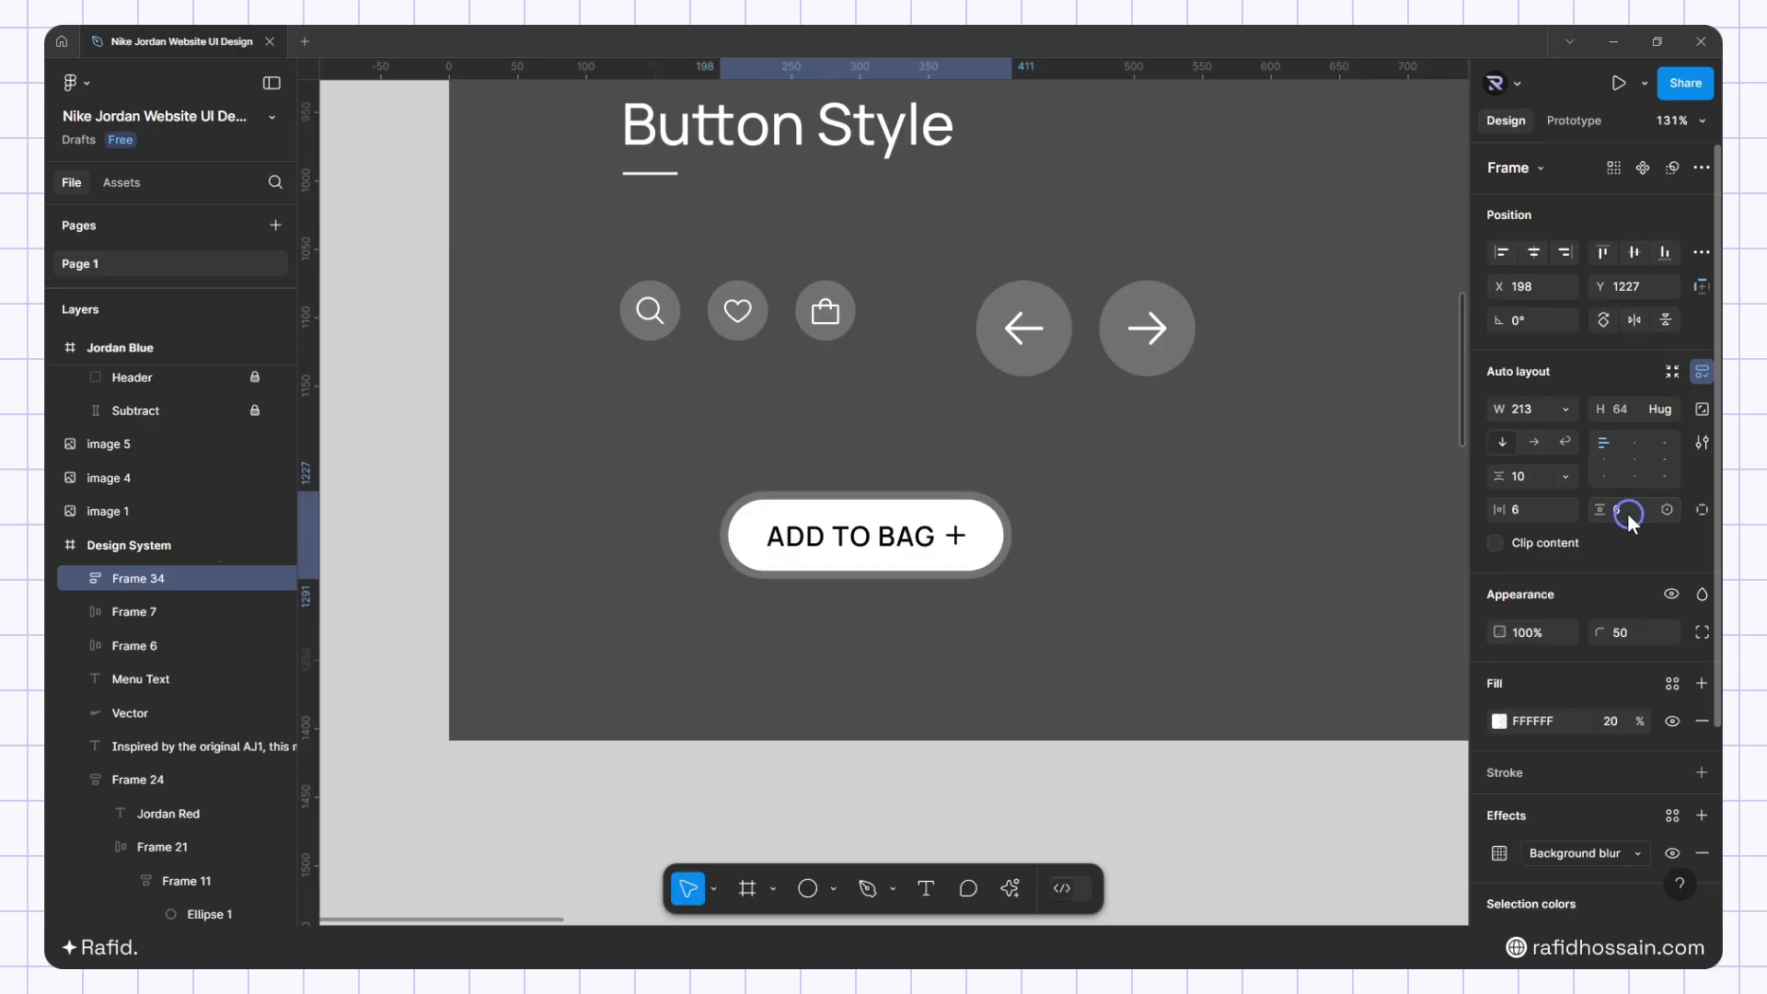
key("Return")
Move the finished ADD TO BAG button beneath the round icon buttons, to about X 125, Y 1187
left_click(1052, 460)
scroll(840, 483, "down", 5)
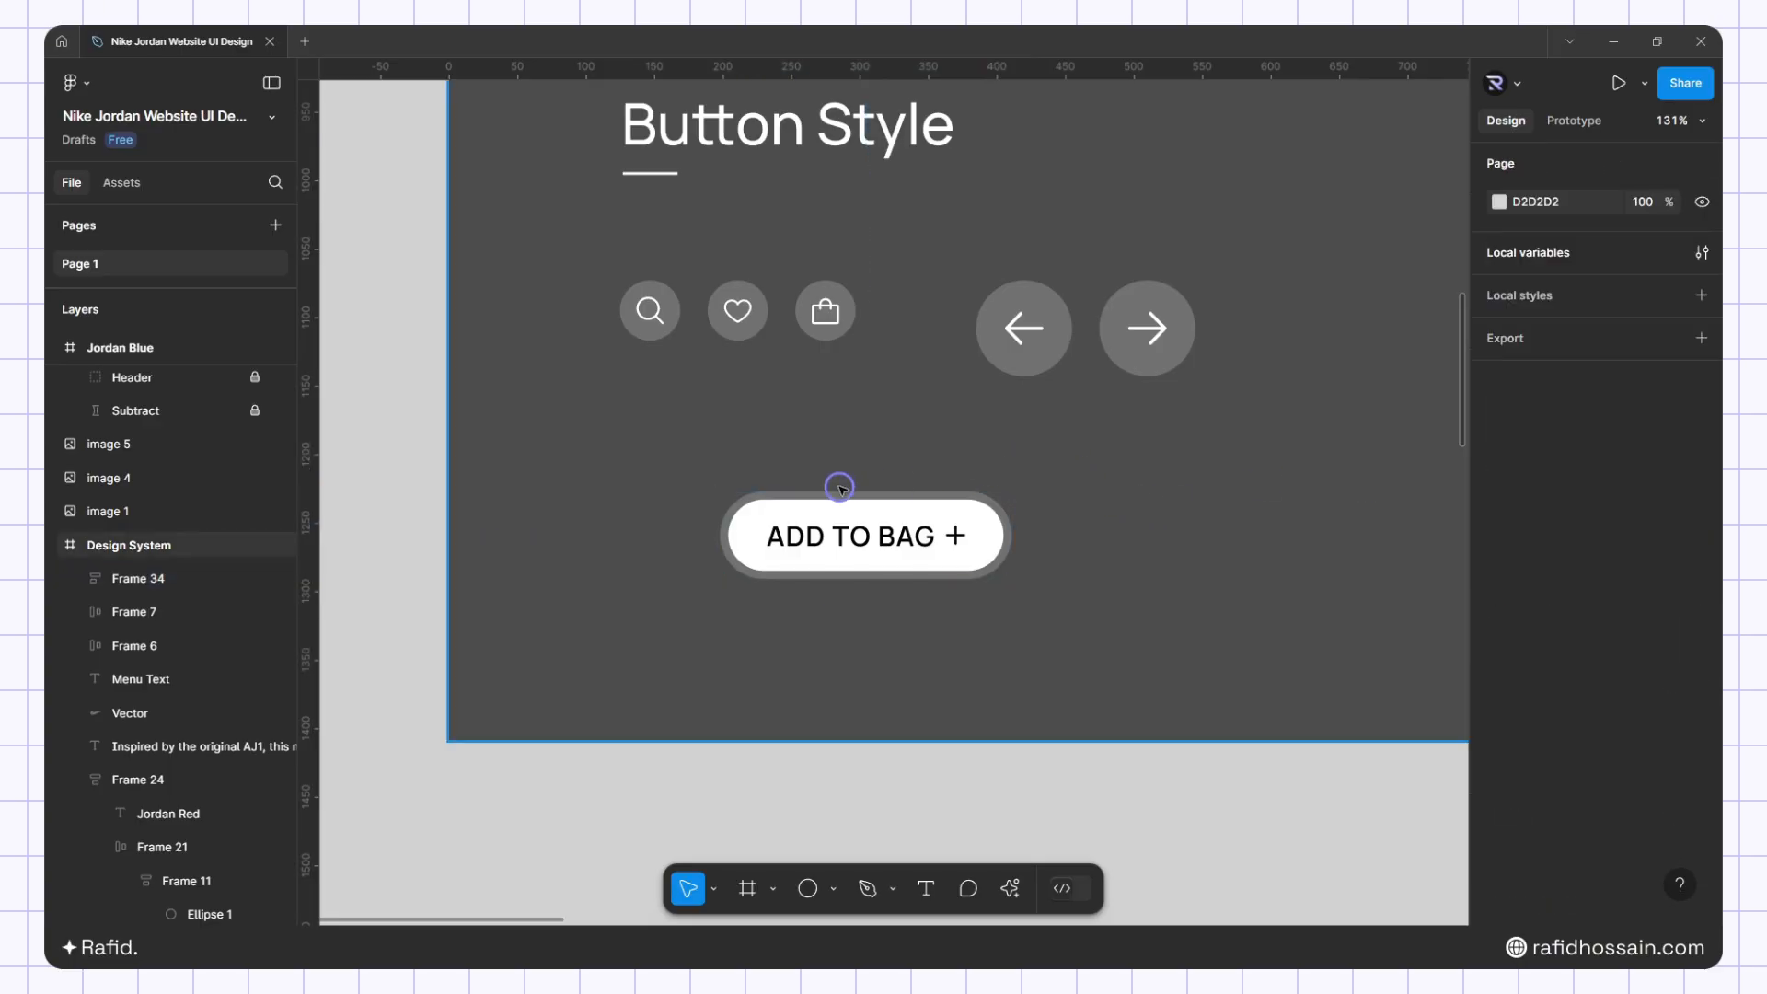
left_click_drag(856, 501, 807, 475)
Copy the ADD TO BAG button into the Jordan Blue frame and place it beneath the $125 price
scroll(578, 492, "down", 8)
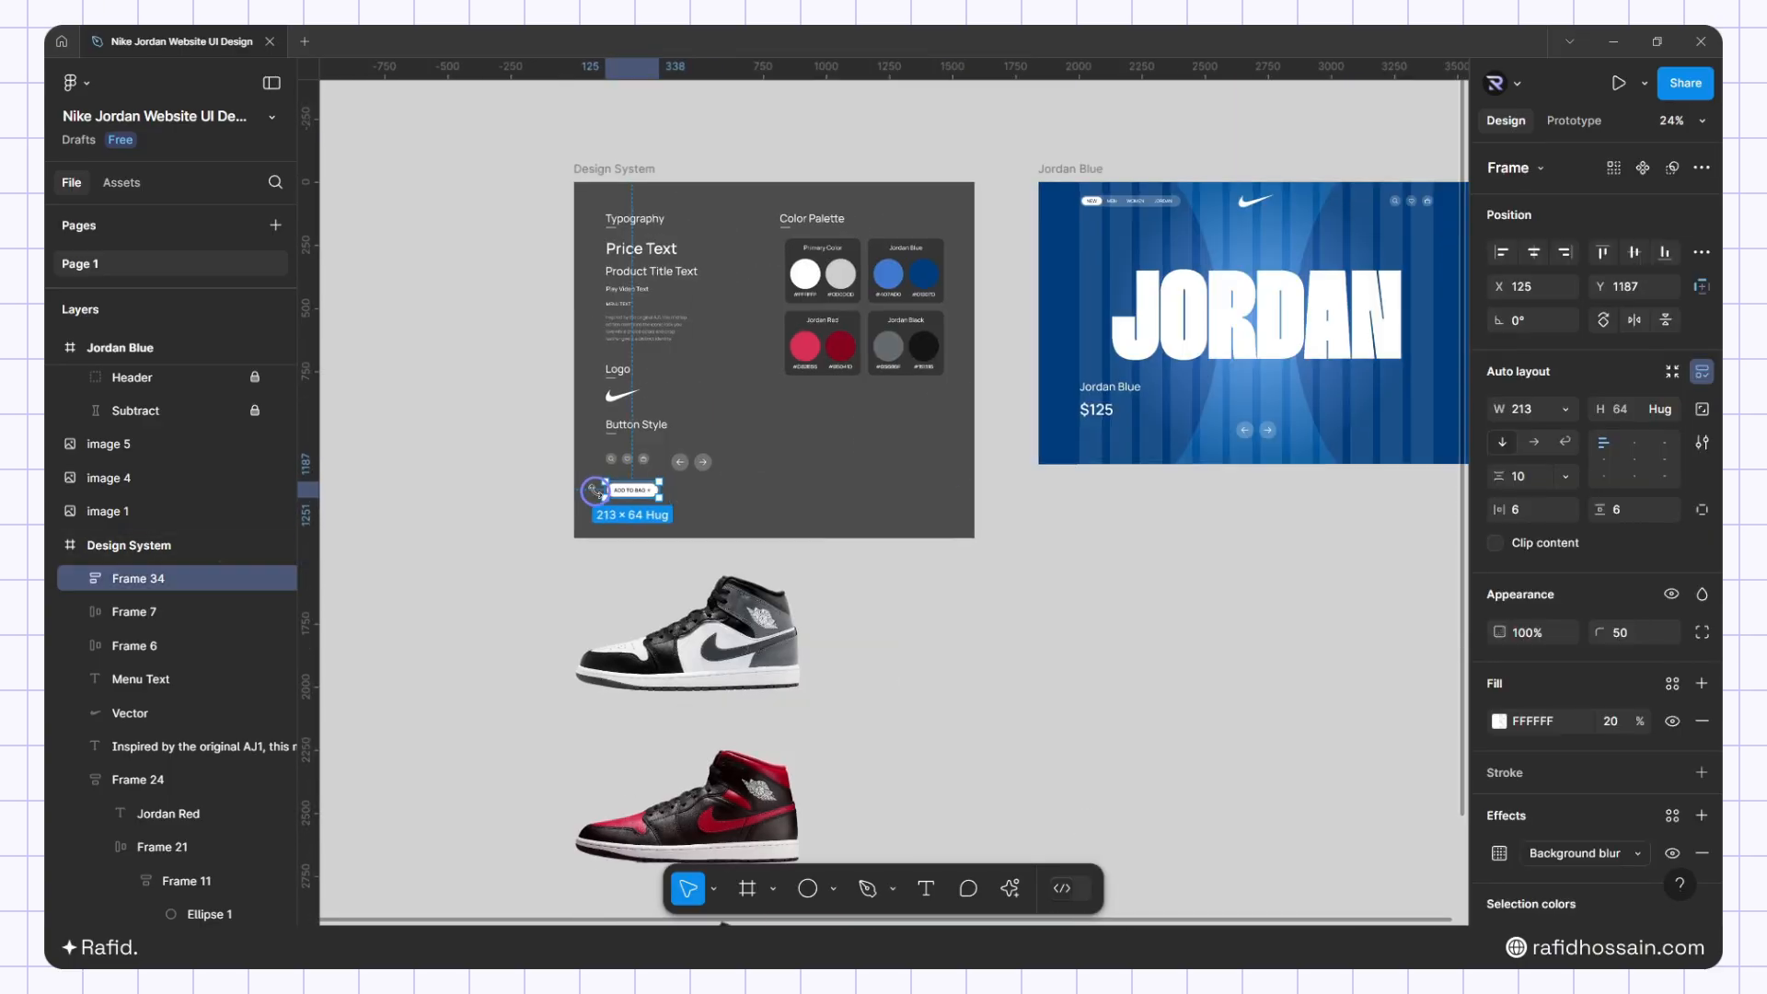
left_click_drag(622, 491, 1036, 450, "alt")
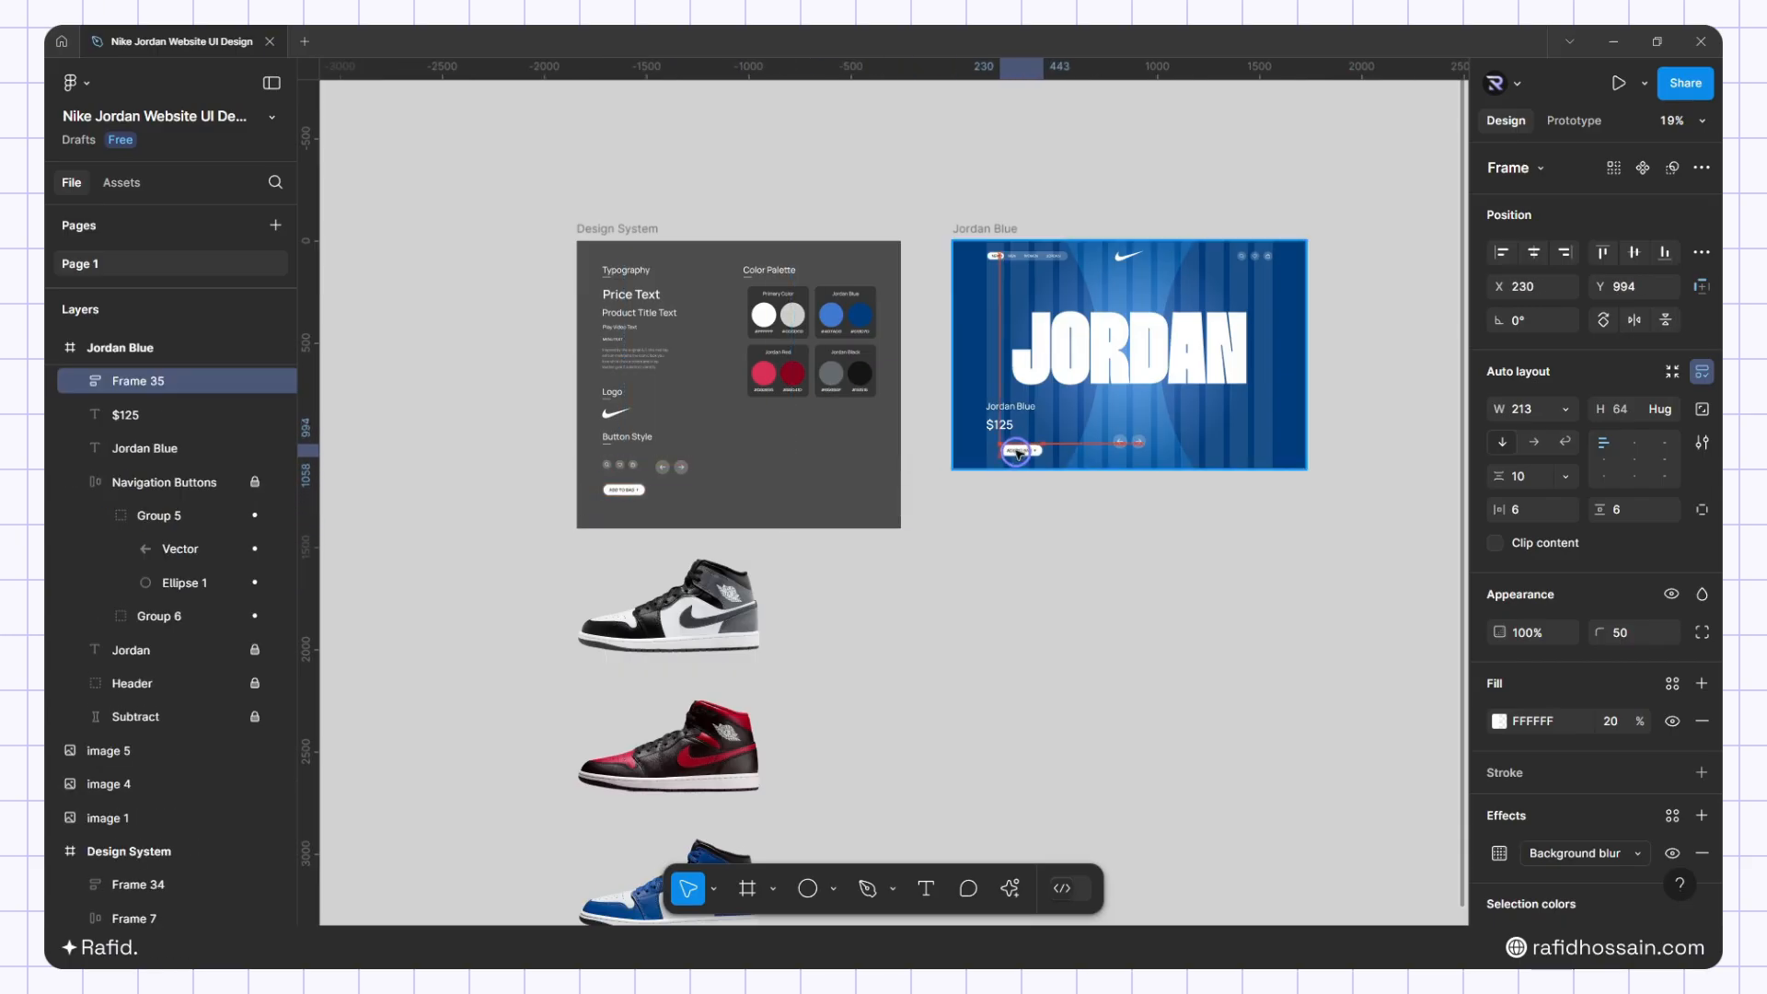
scroll(1036, 447, "up", 10)
left_click_drag(881, 532, 806, 493)
scroll(805, 492, "down", 2)
Combine the Jordan Blue title and $125 price into a vertical auto layout with a gap of 20
left_click(817, 382)
left_click(818, 297, "shift")
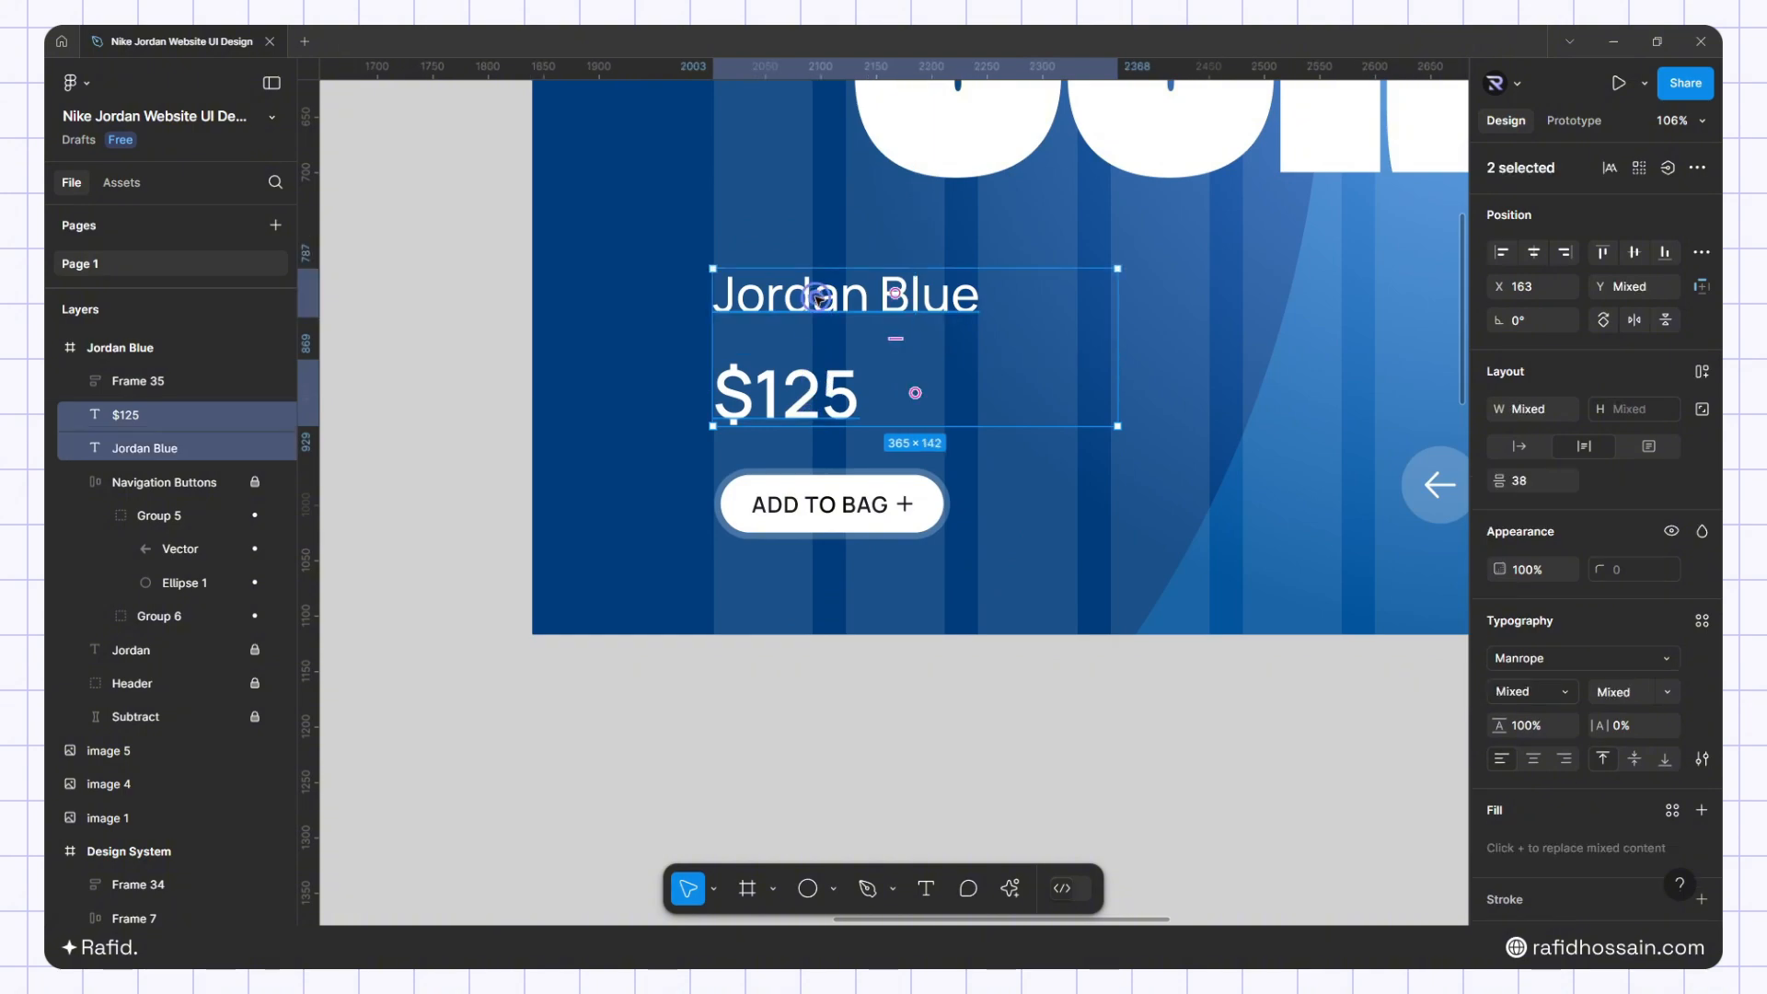
key("shift+a")
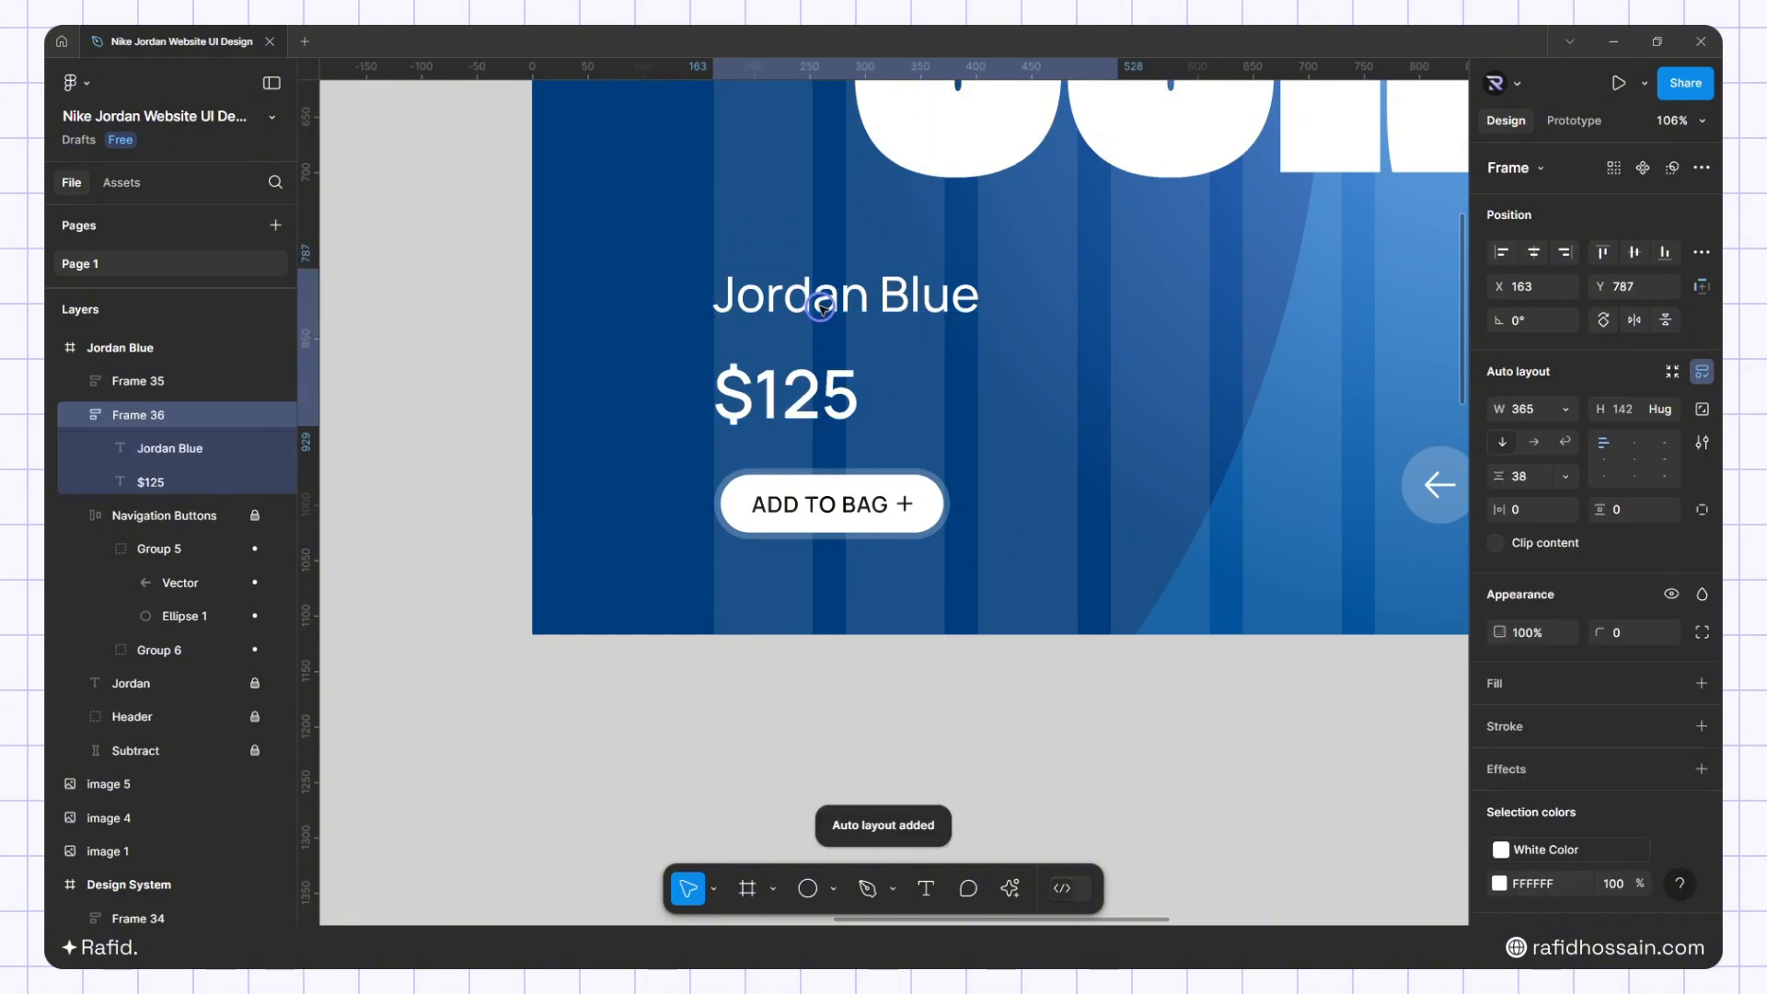
left_click(1535, 478)
type("20")
key("Return")
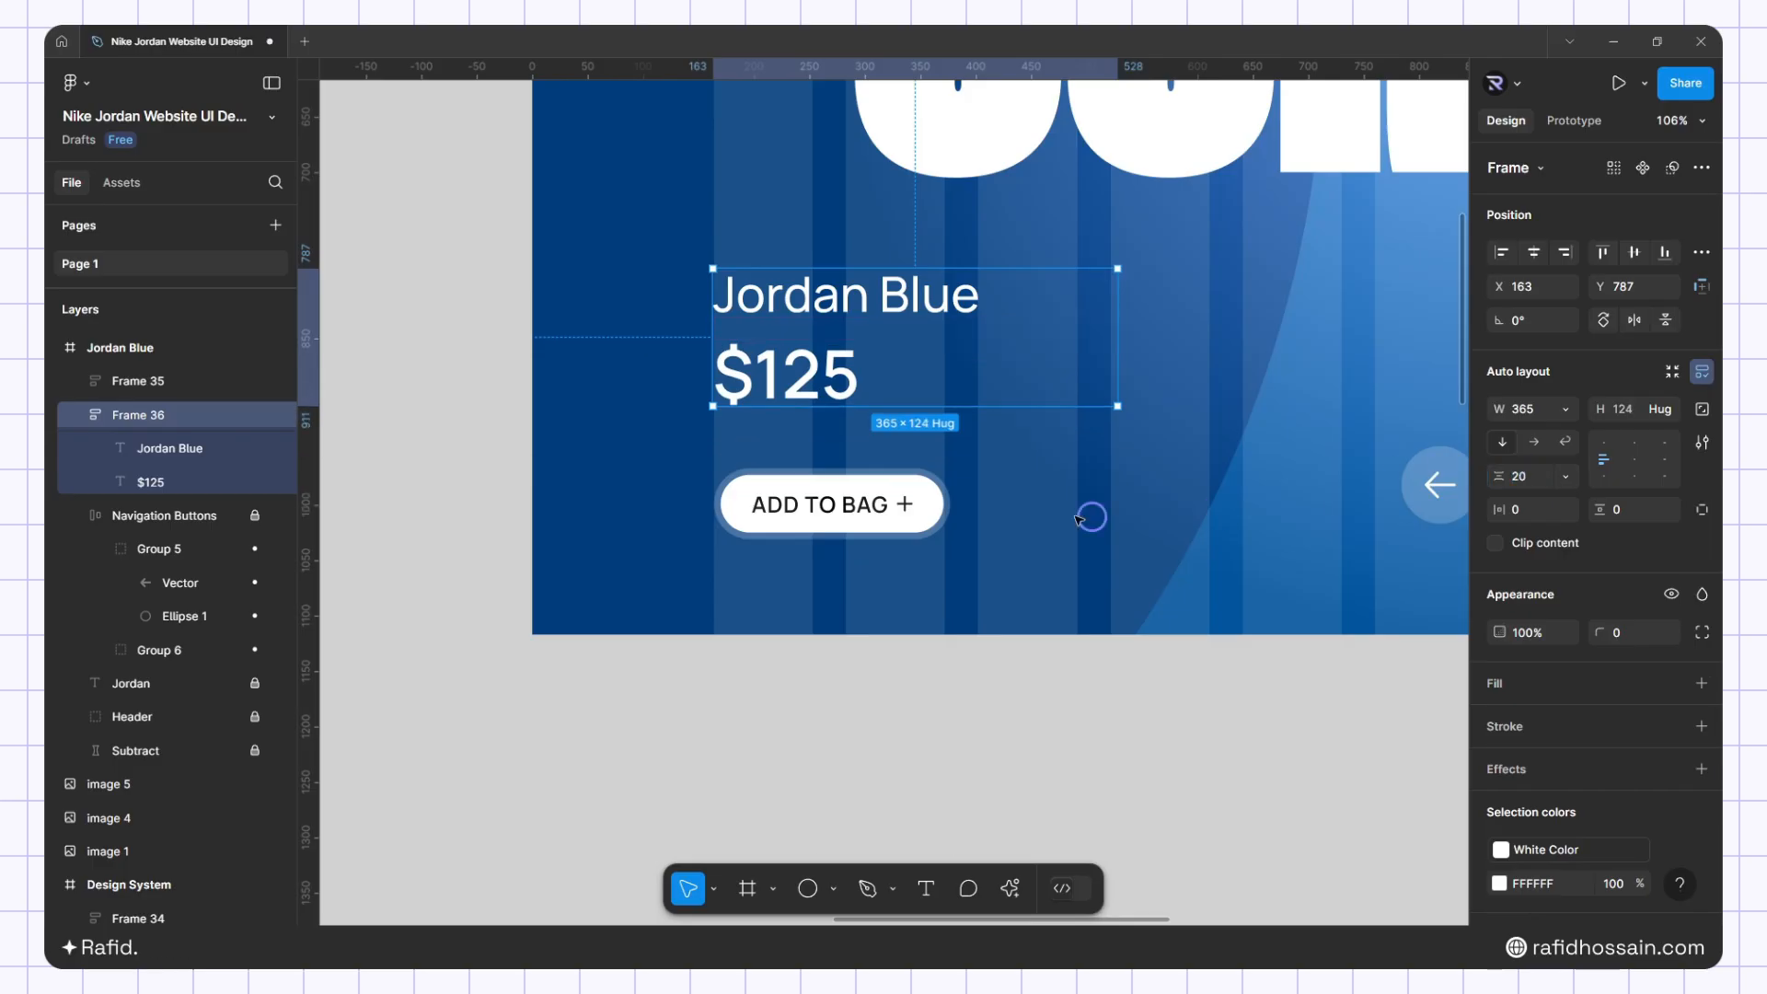
Combine the title and price stack with the ADD TO BAG button in an auto layout with a gap of 32
left_click(797, 499, "shift")
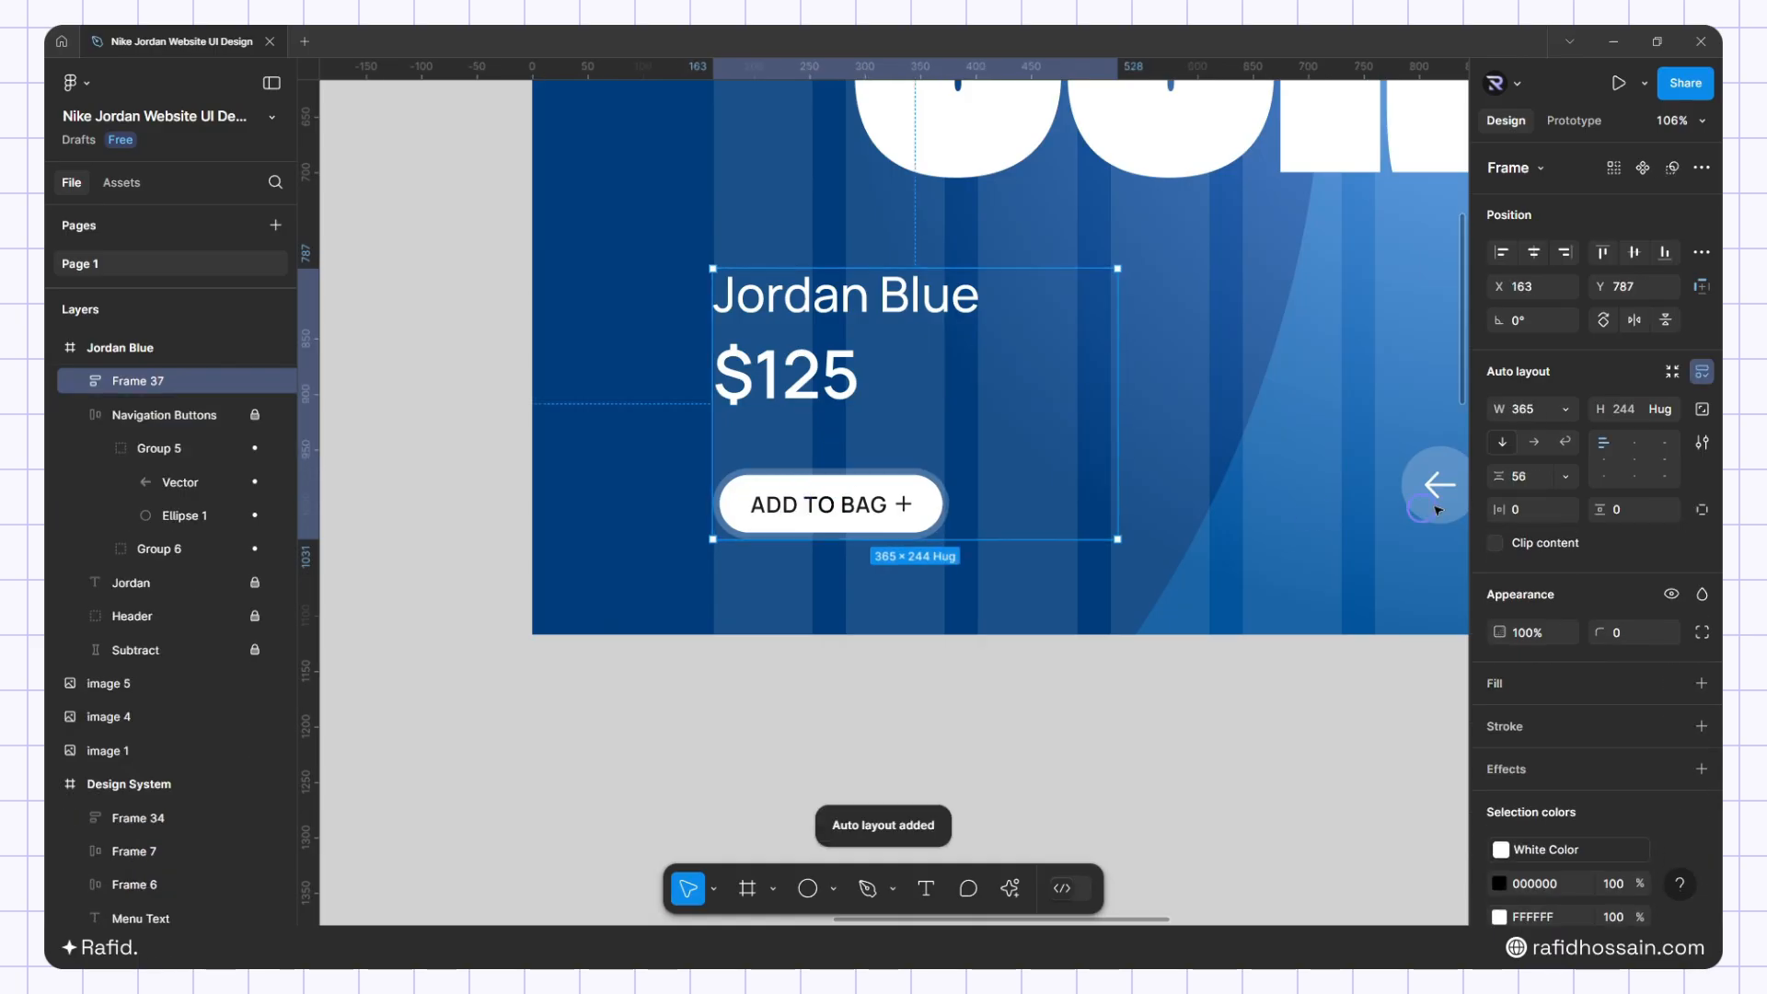
key("shift+a")
left_click(1529, 476)
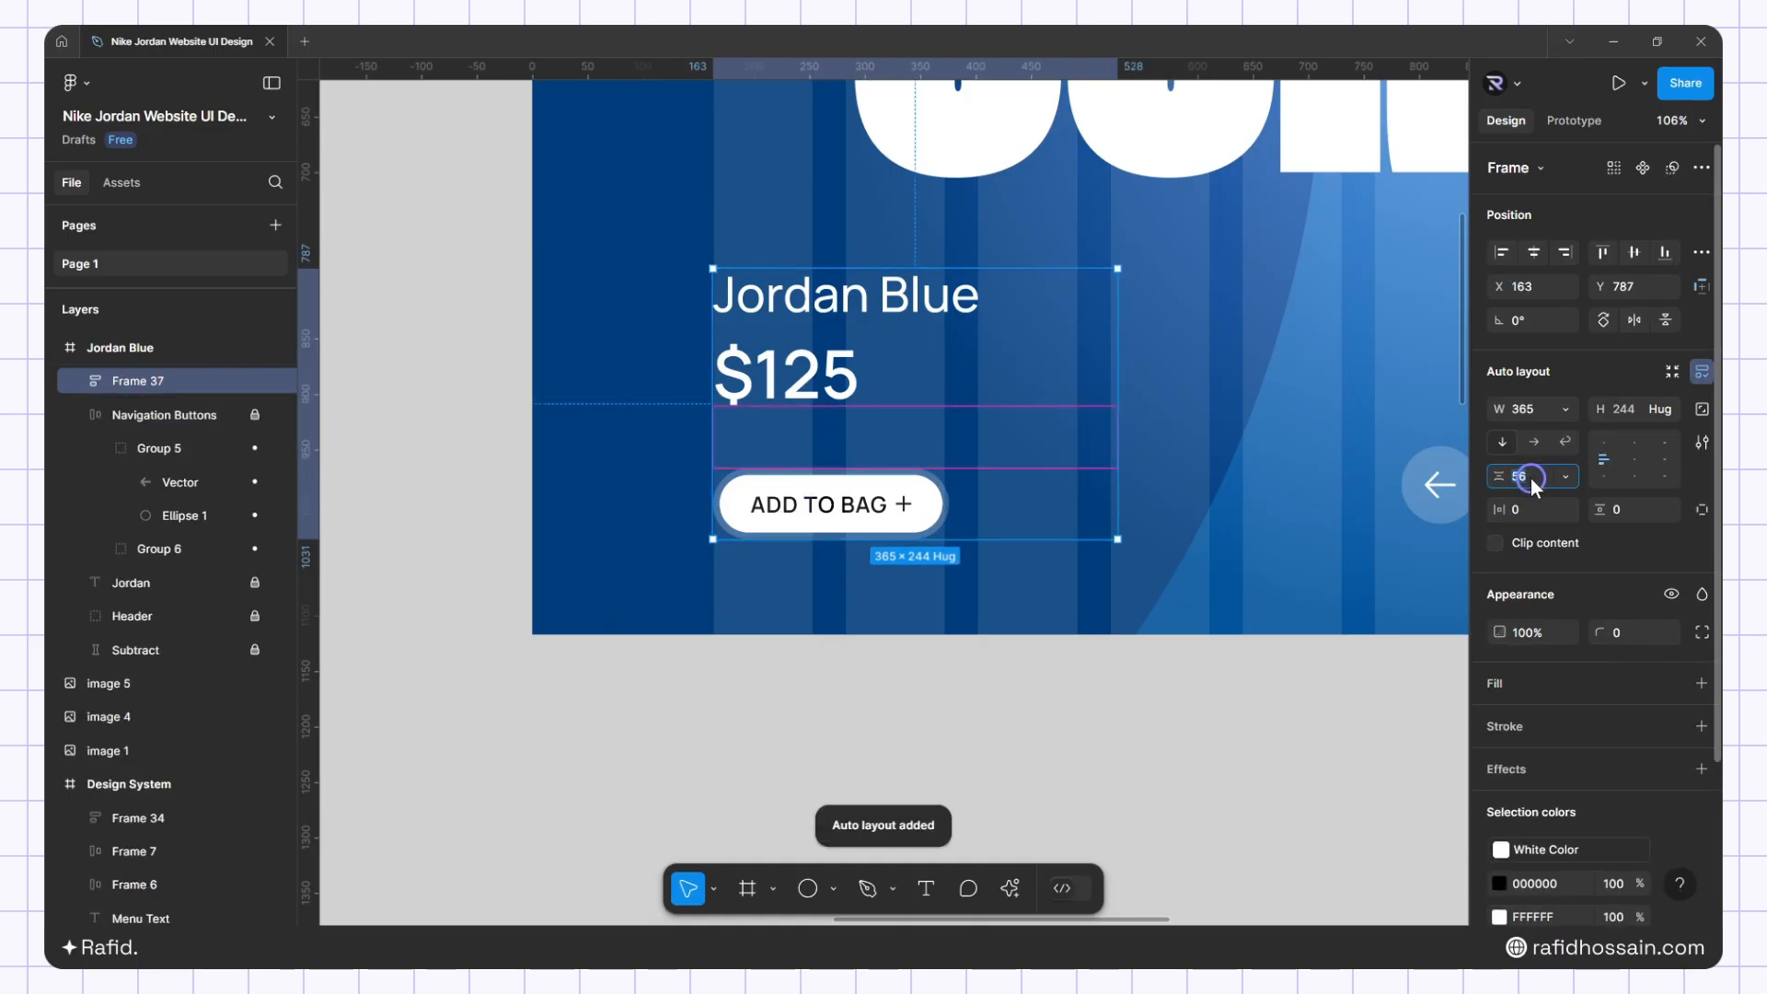
type("32")
key("Return")
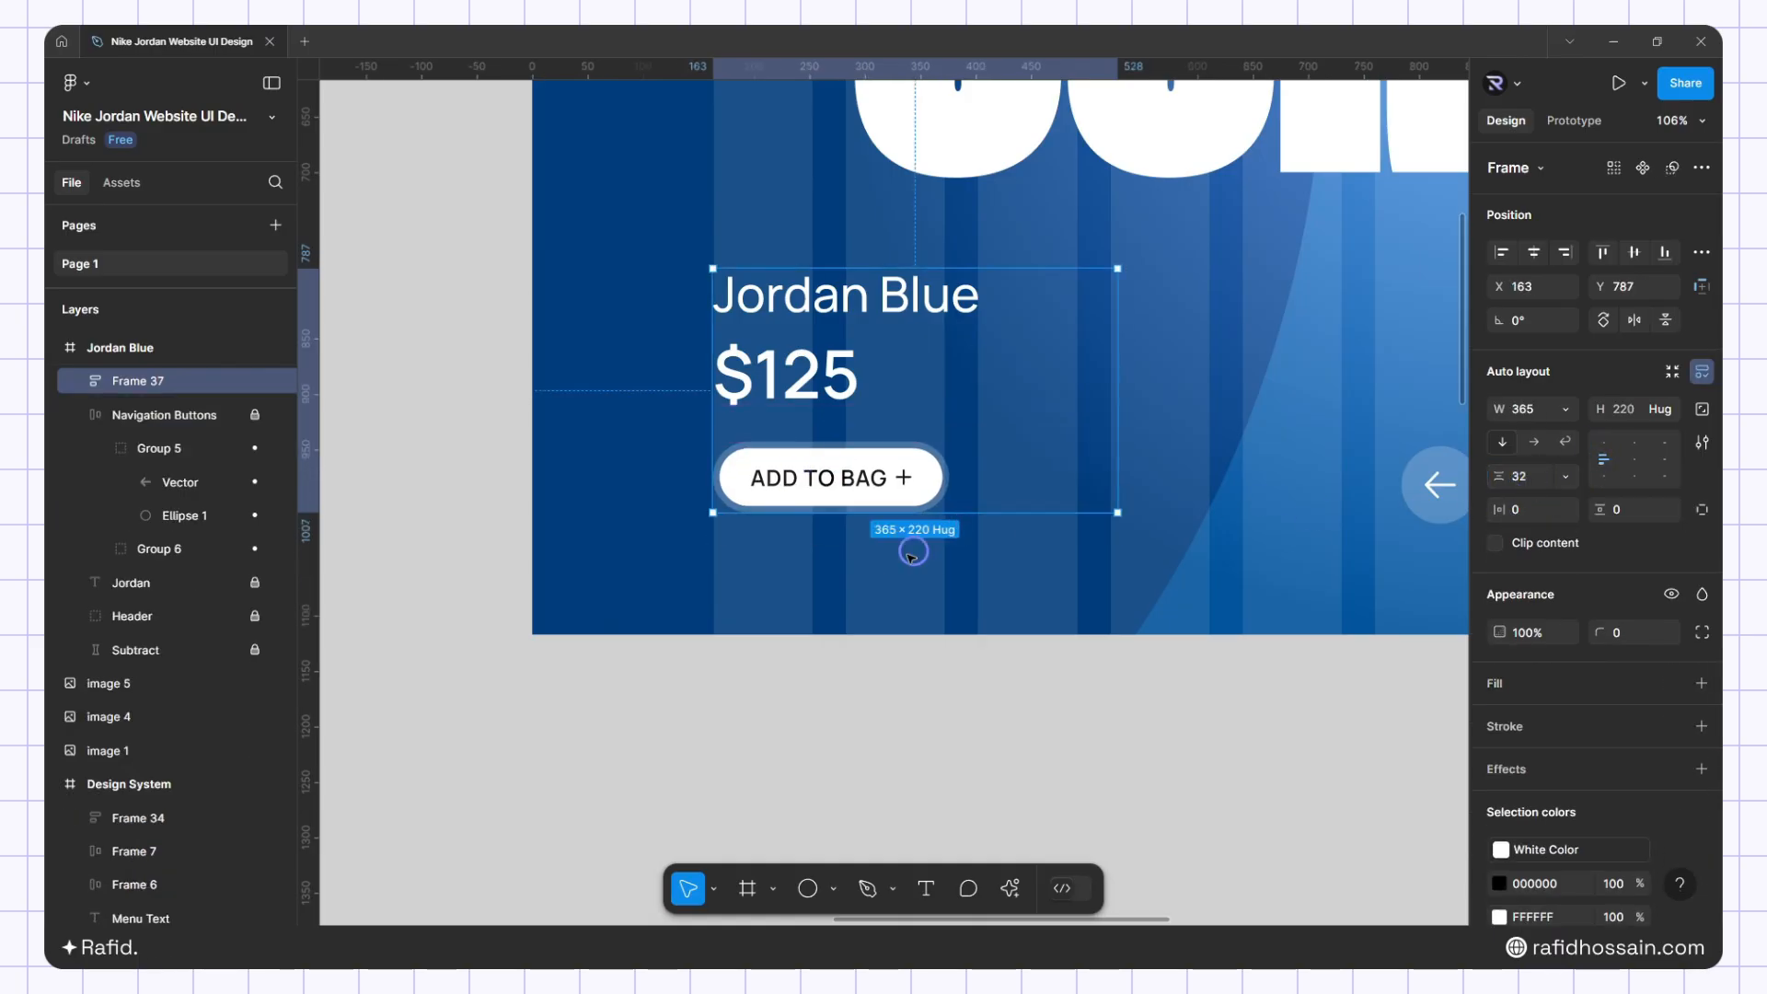
Nudge the product info block down and slightly right to X 164, Y 797, 100 px above the frame's lower edge
scroll(789, 622, "down", 2)
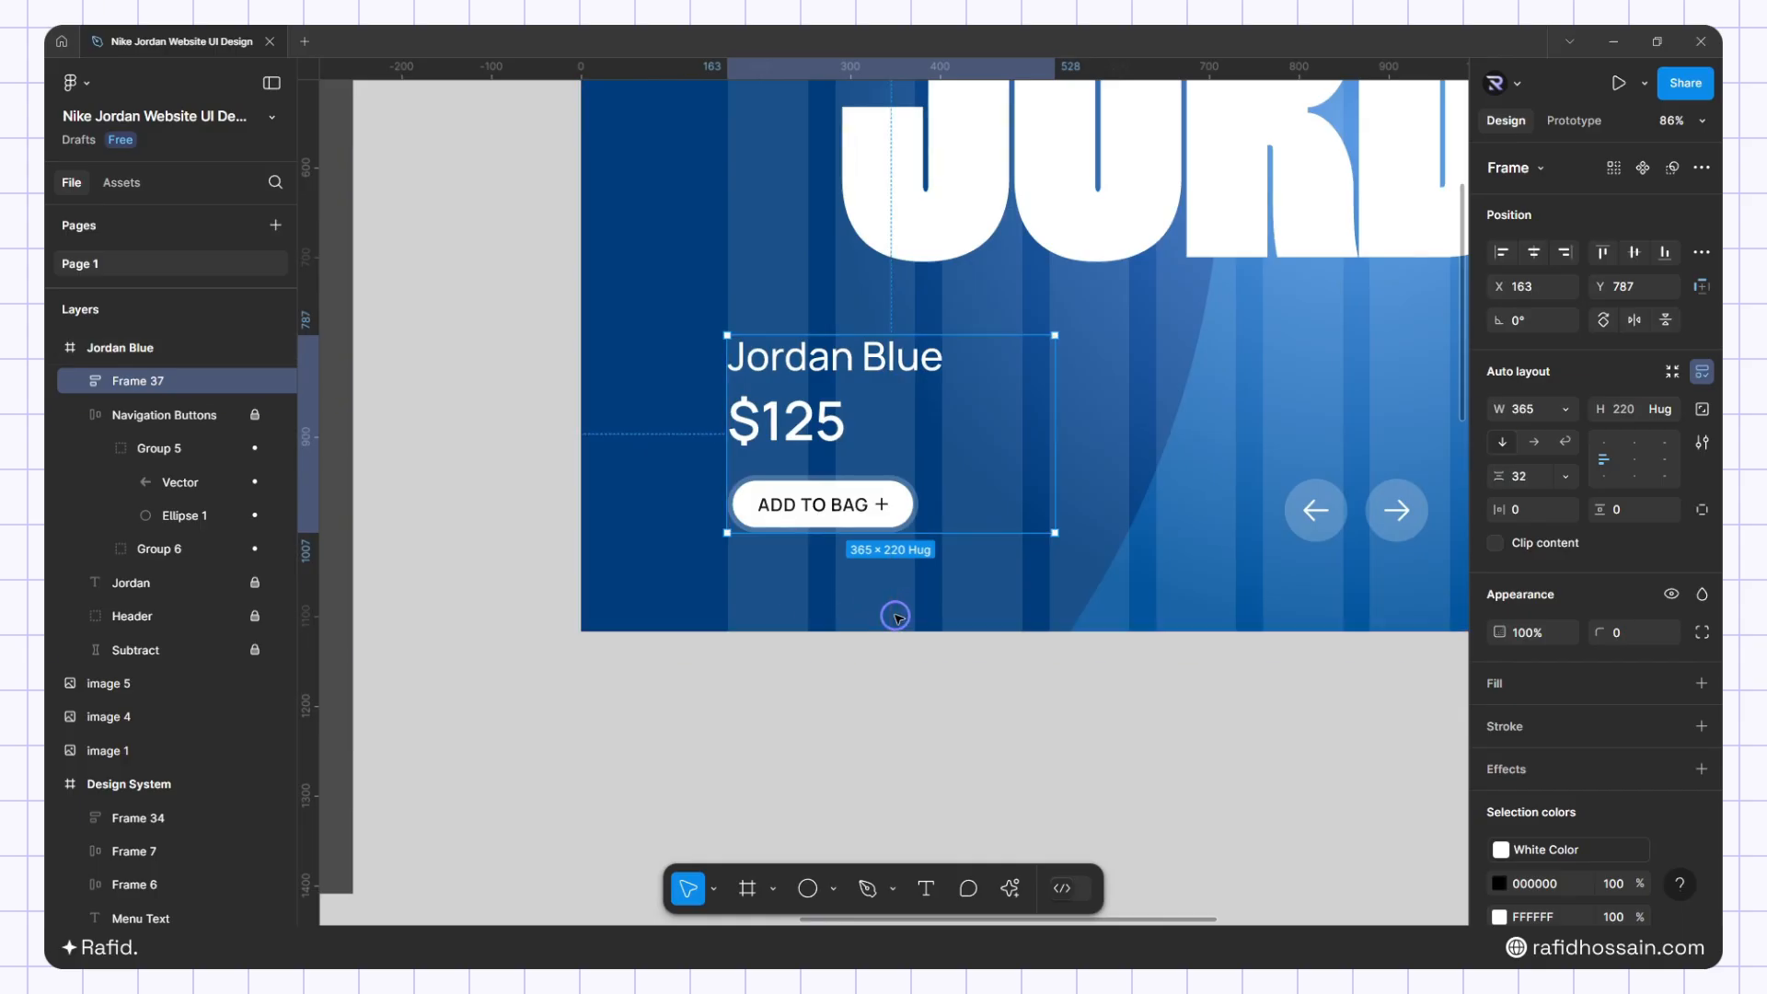
key("shift+Down")
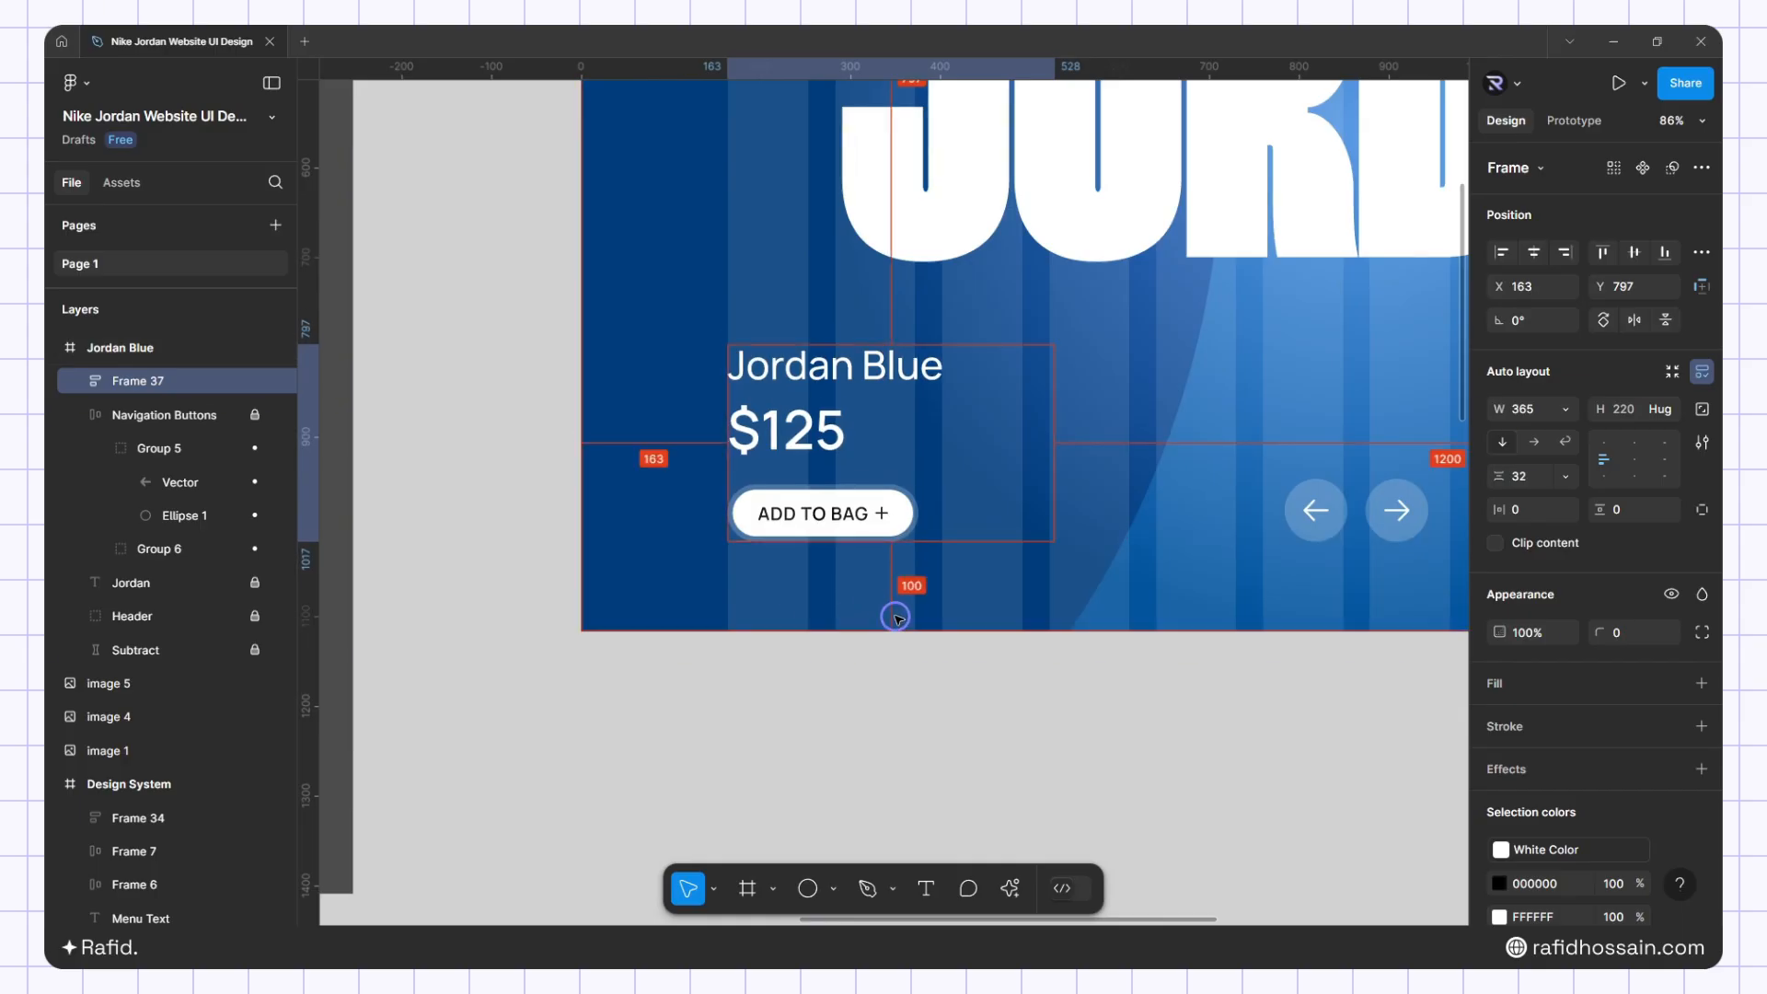
key("Right")
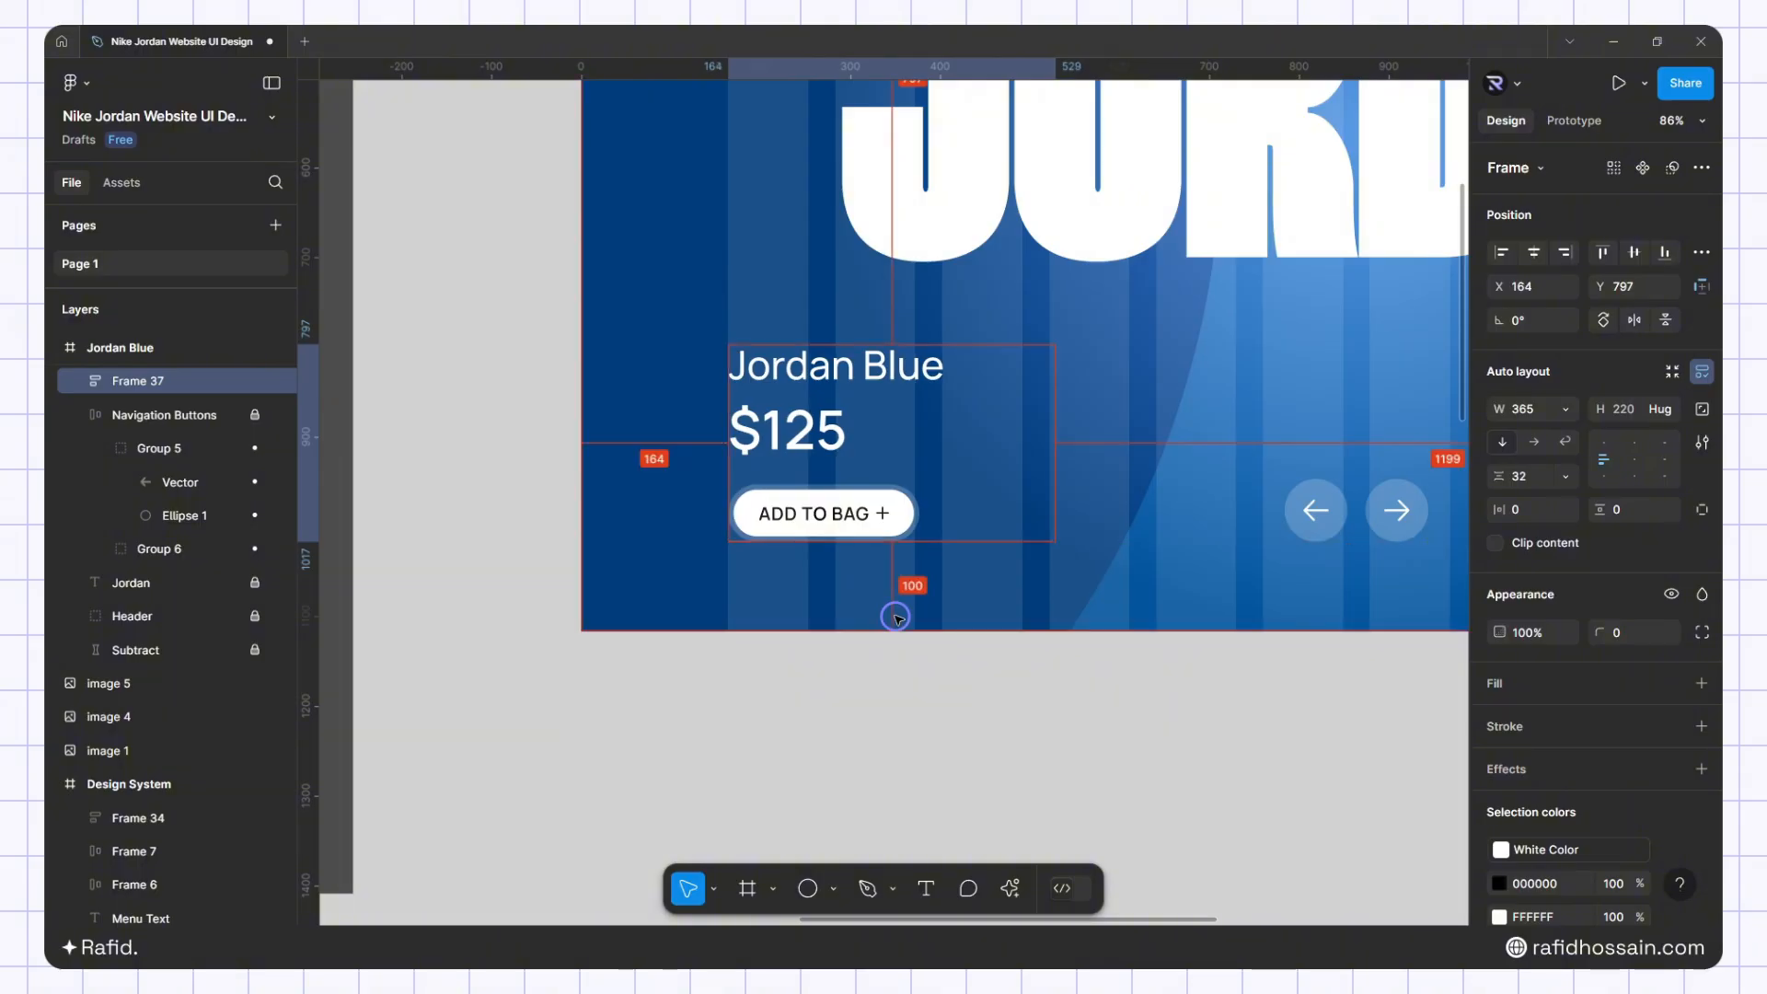
Copy the "Inspired by the original AJ1" description from the Design System into the Jordan Blue frame at X 1237, Y 827
left_click(856, 702)
scroll(718, 704, "down", 5)
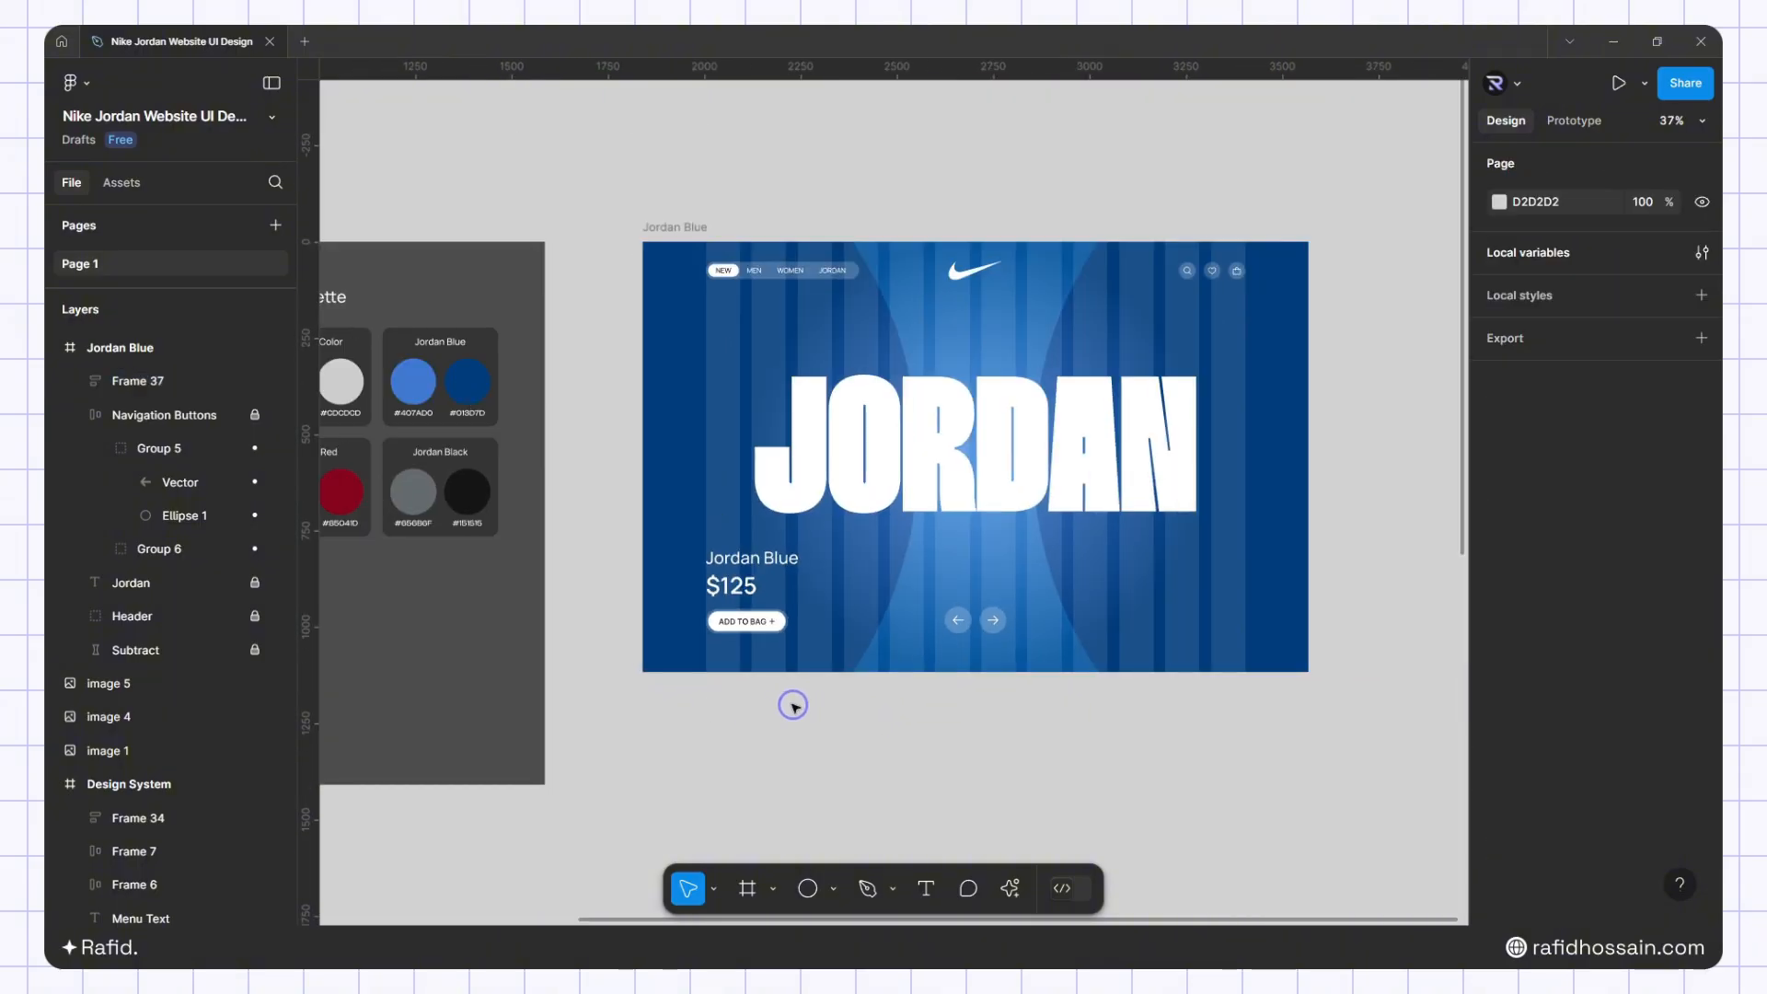
scroll(787, 702, "down", 3)
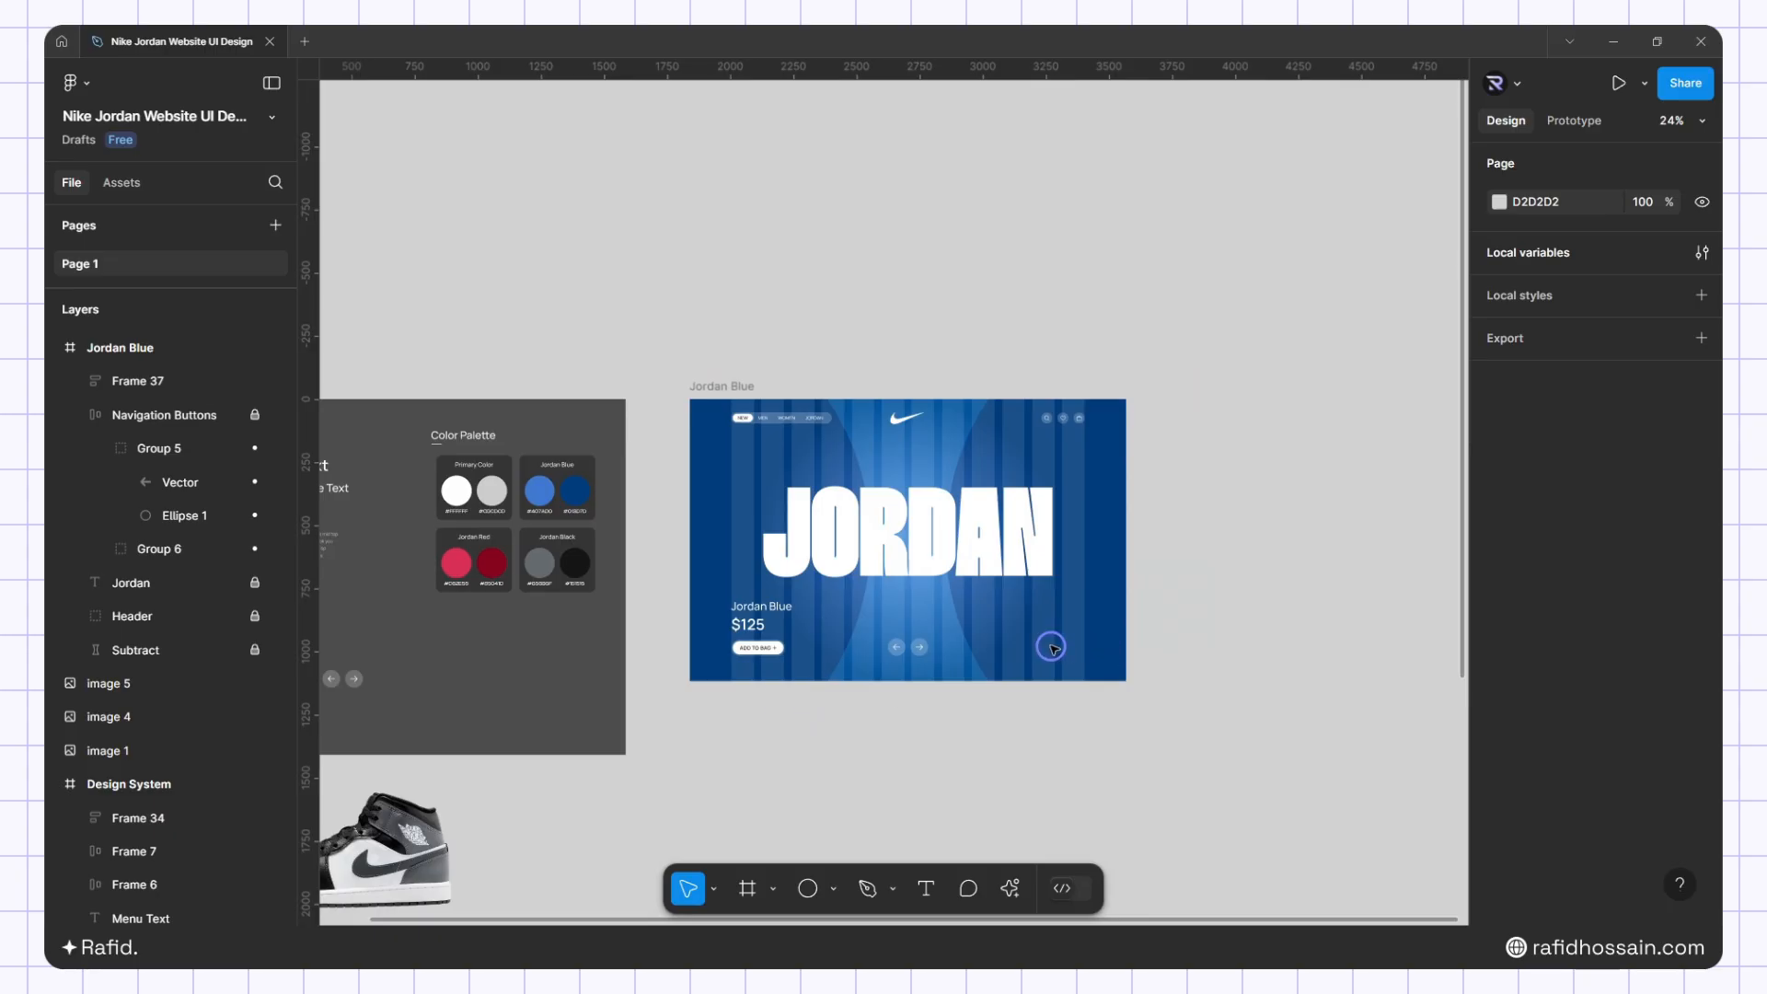
scroll(1049, 635, "up", 3)
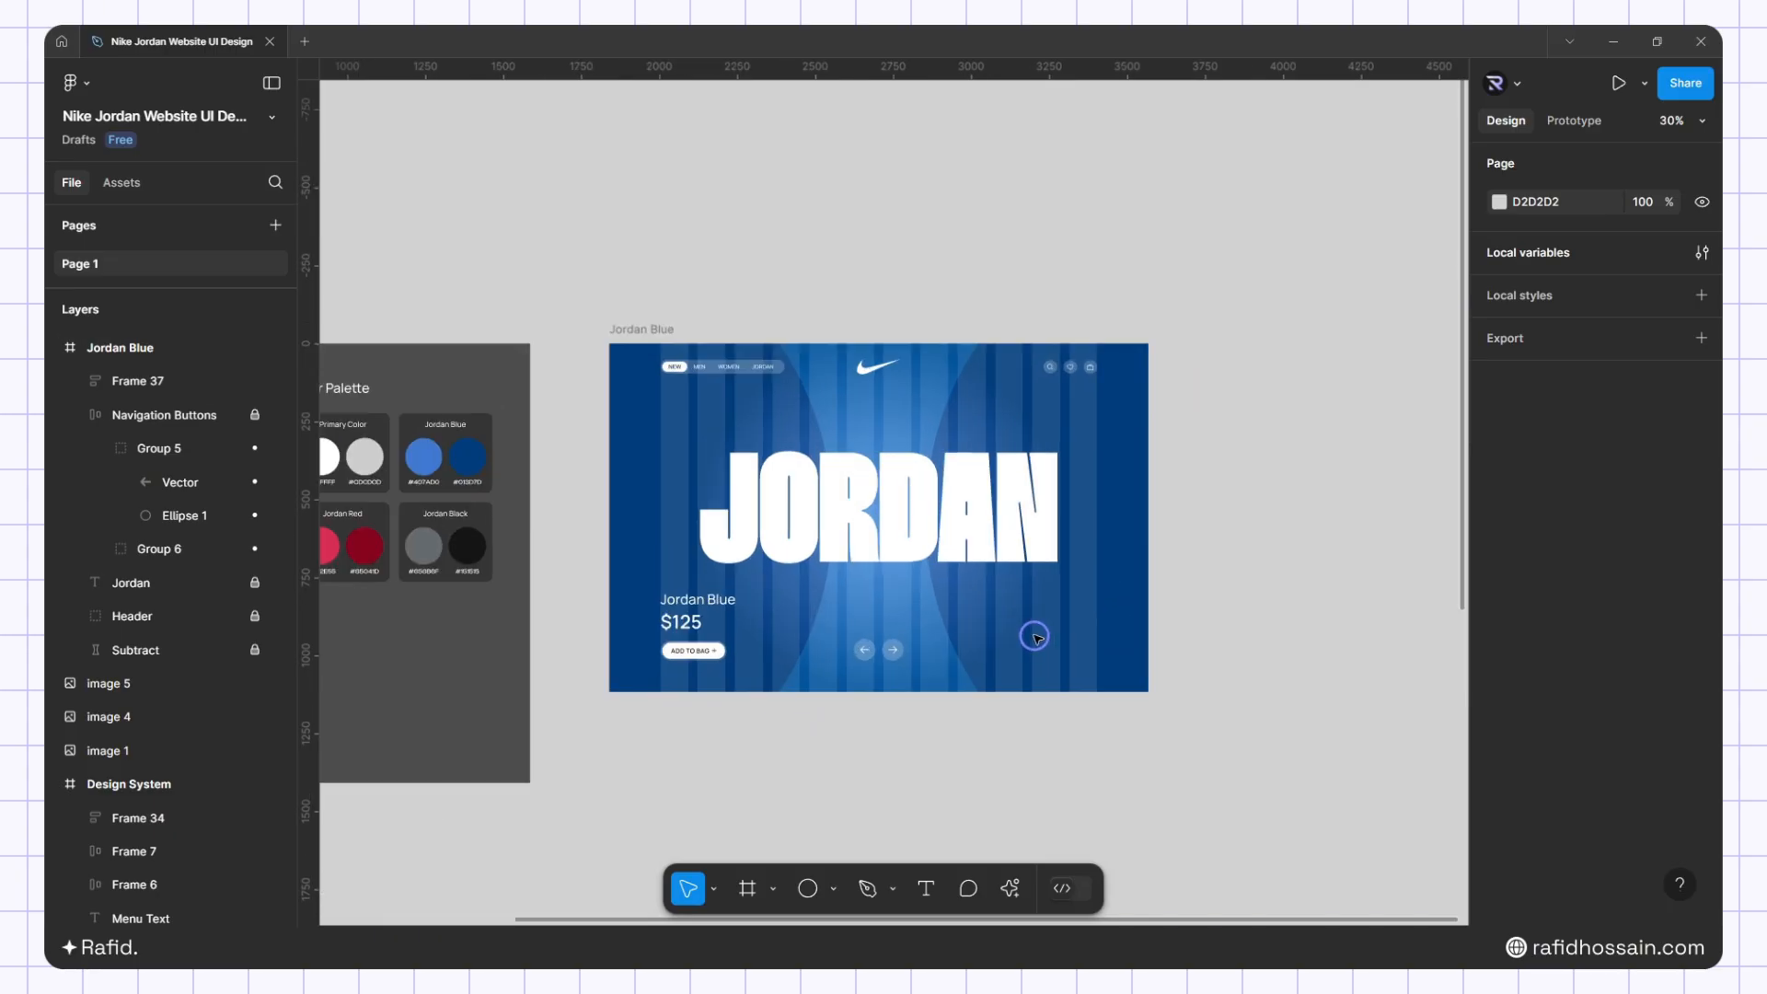
scroll(1068, 633, "up", 3)
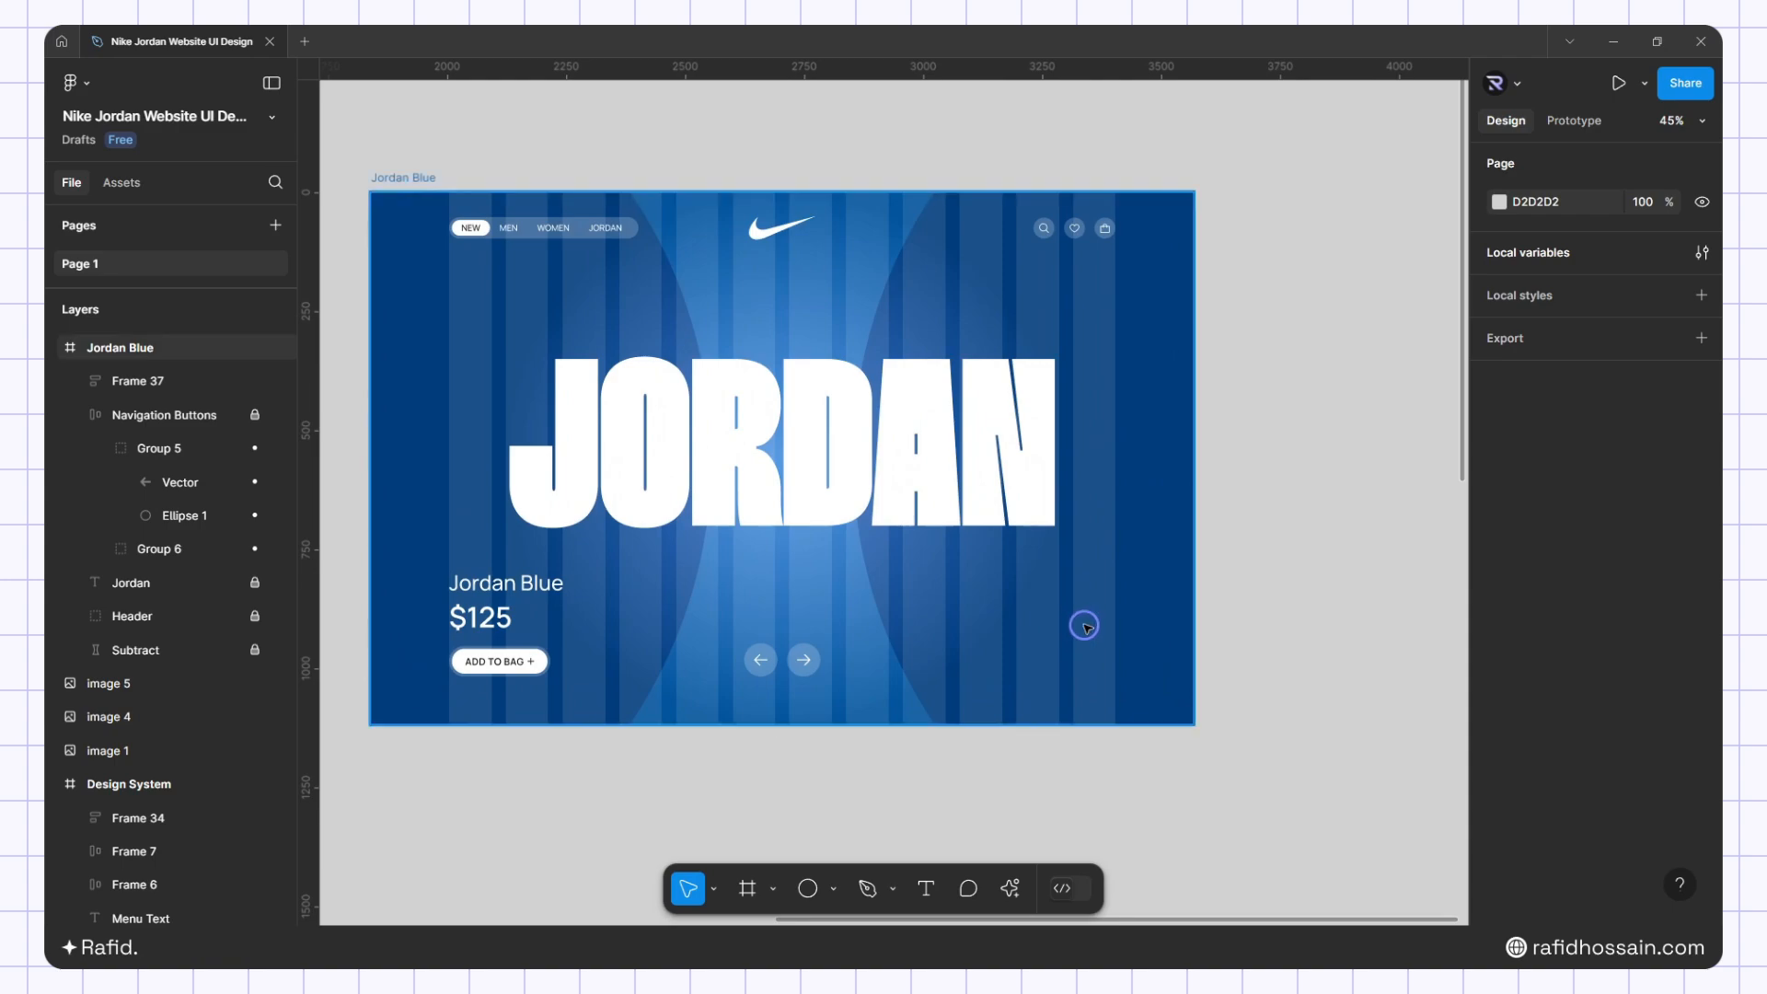
scroll(1082, 626, "down", 5)
left_click(593, 578)
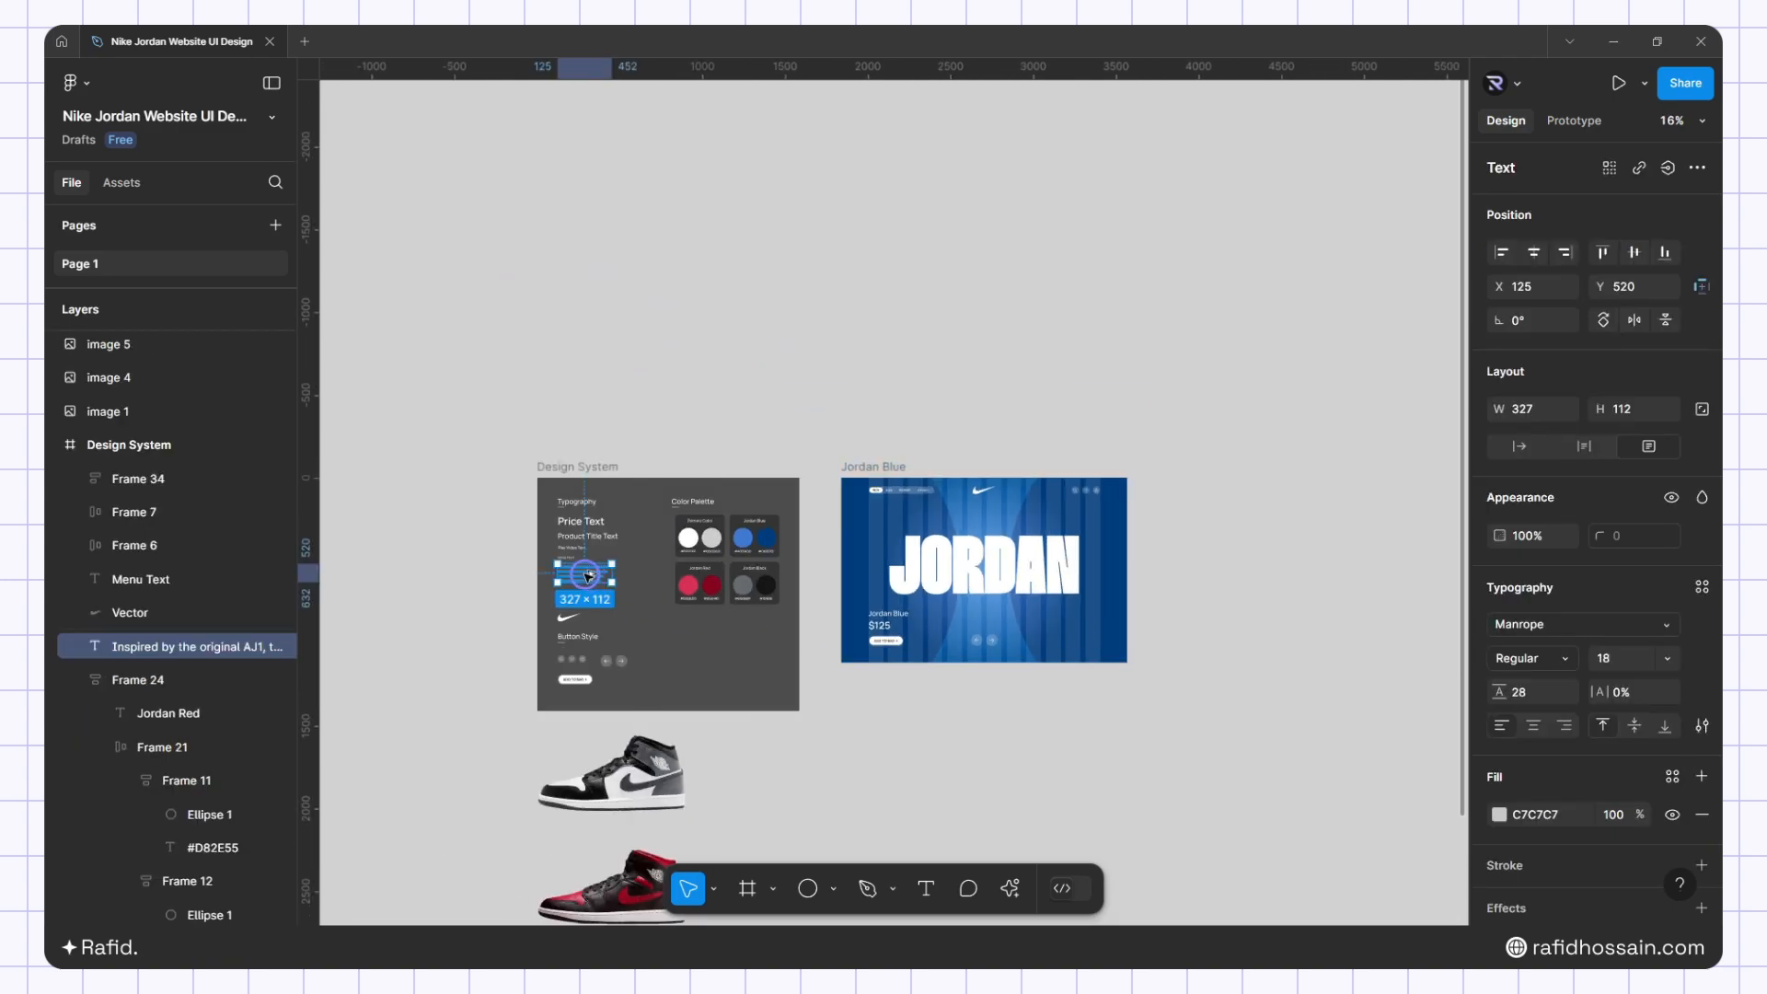
left_click_drag(594, 578, 1120, 655)
key("shift+2")
scroll(1003, 634, "up", 2)
left_click_drag(775, 521, 1007, 463)
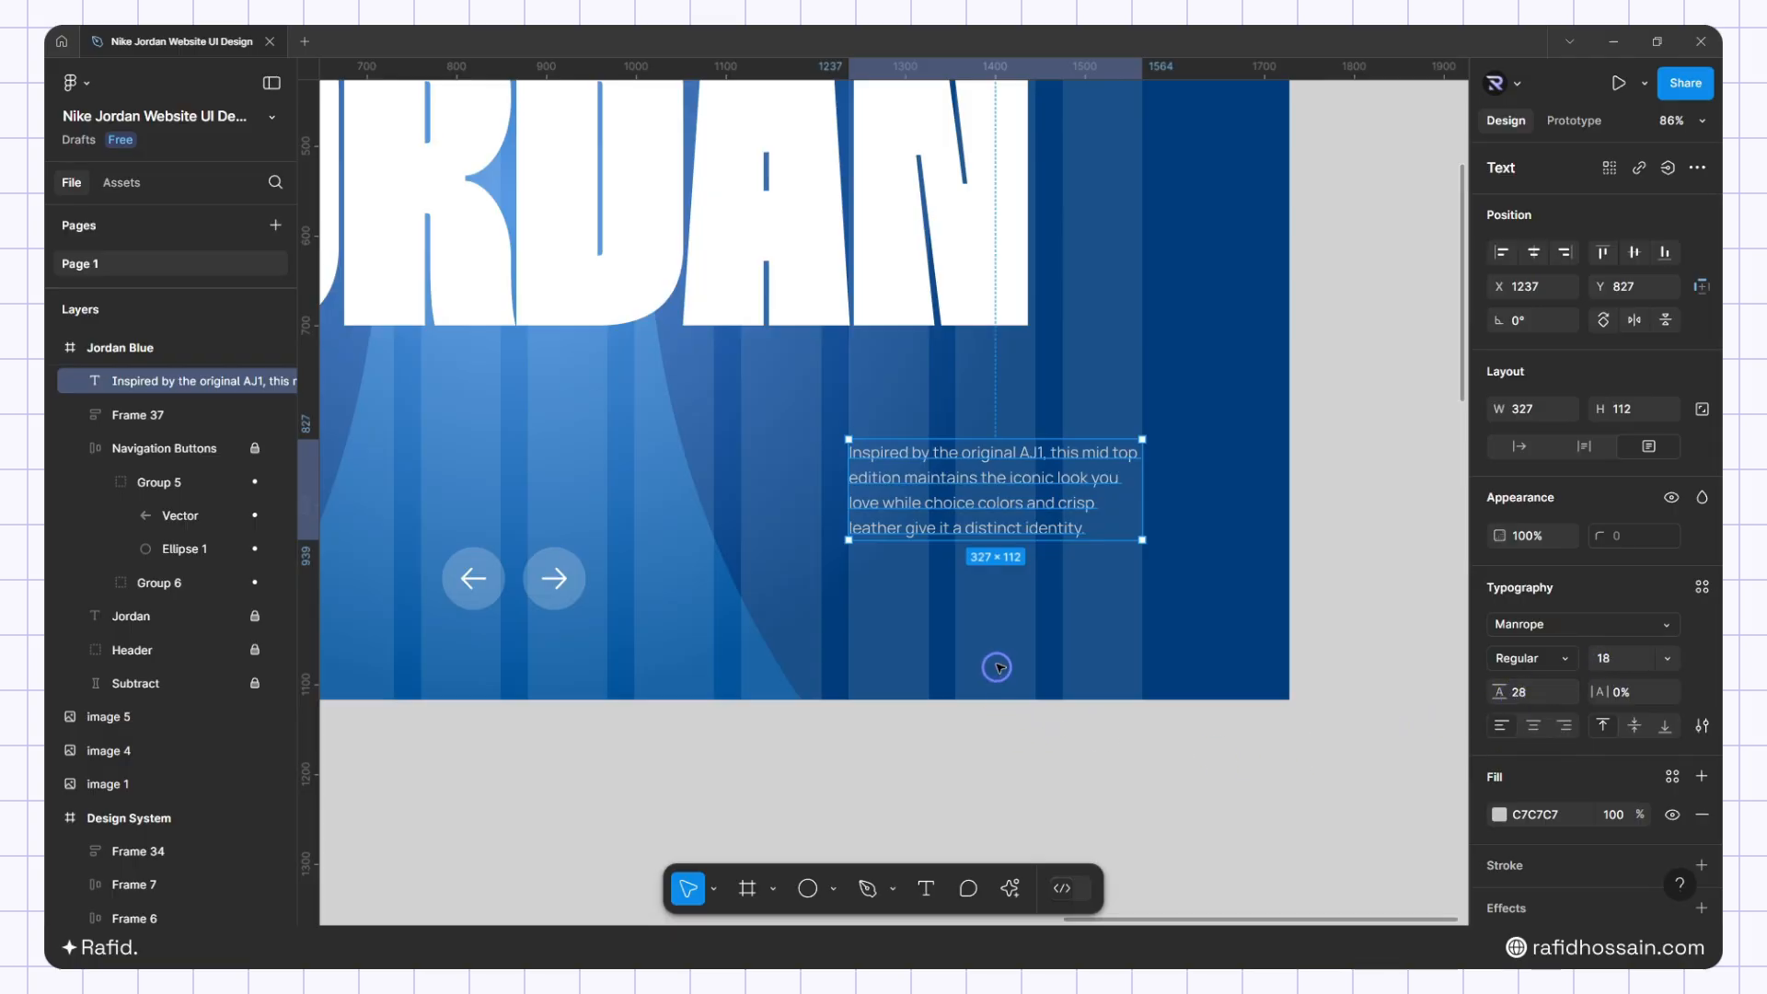
Draw a circle beside the ADD TO BAG button in the Design System and set its size to 50 × 50
scroll(1063, 399, "down", 5)
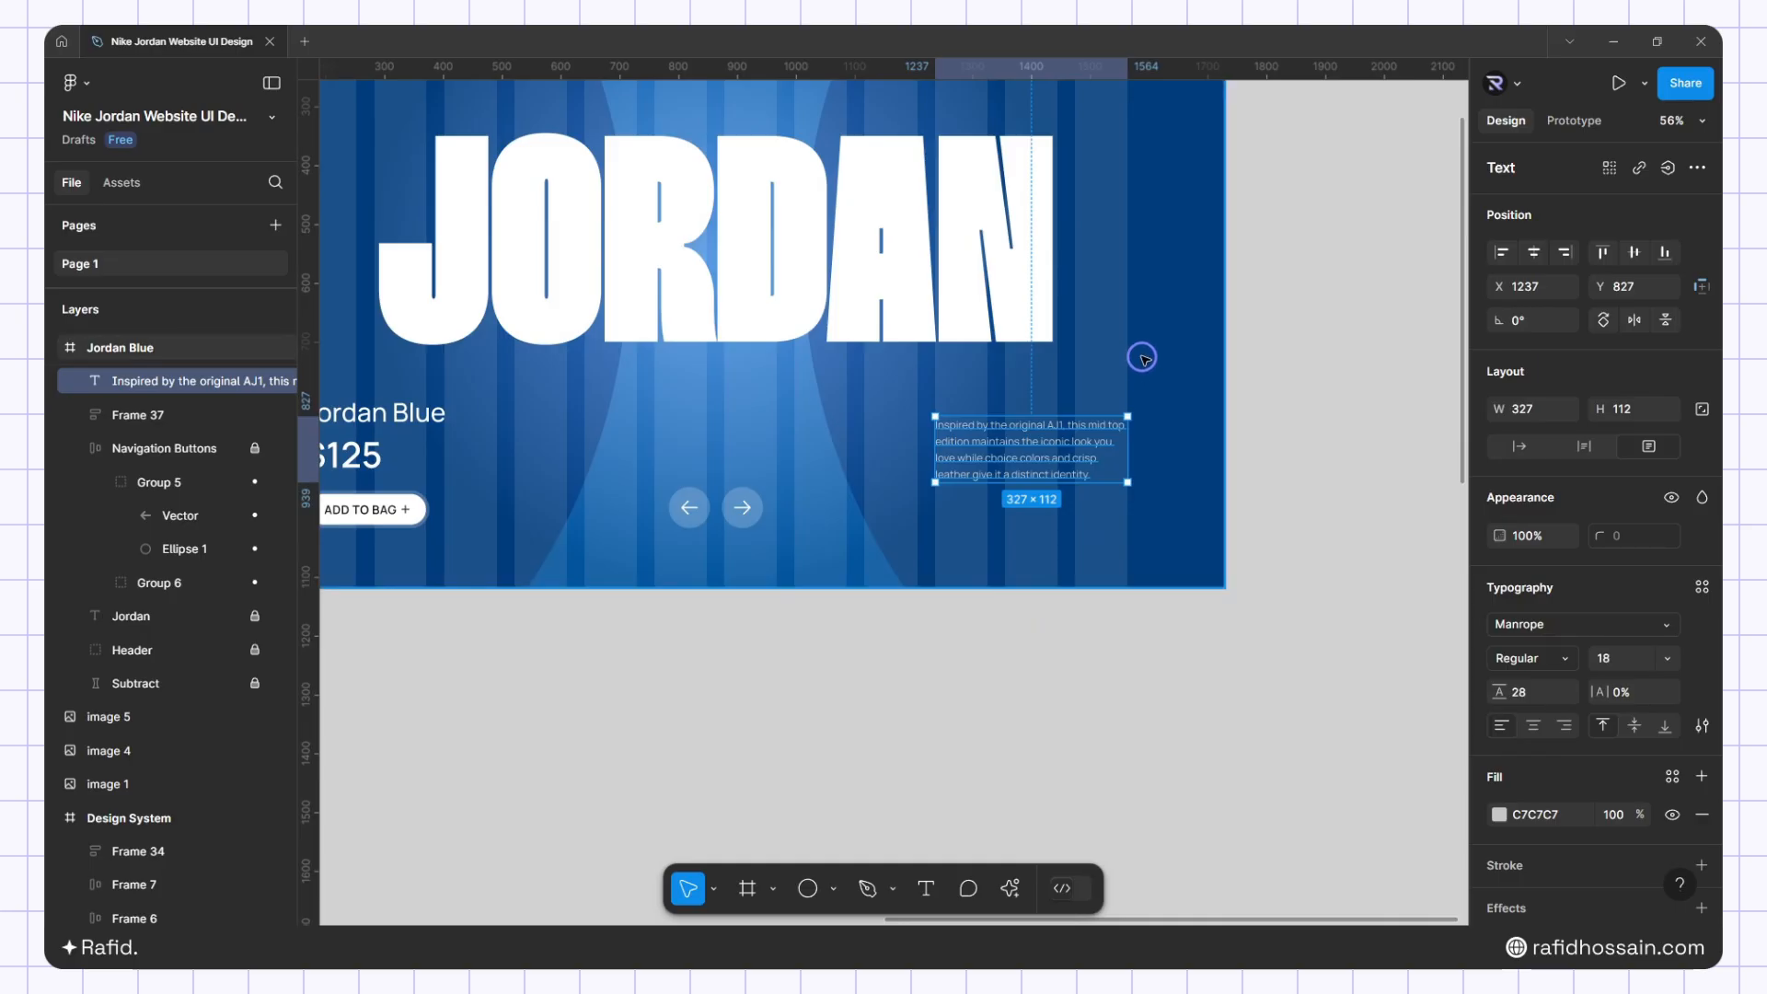
scroll(1142, 359, "left", 2)
scroll(1142, 358, "down", 6)
scroll(497, 451, "up", 12)
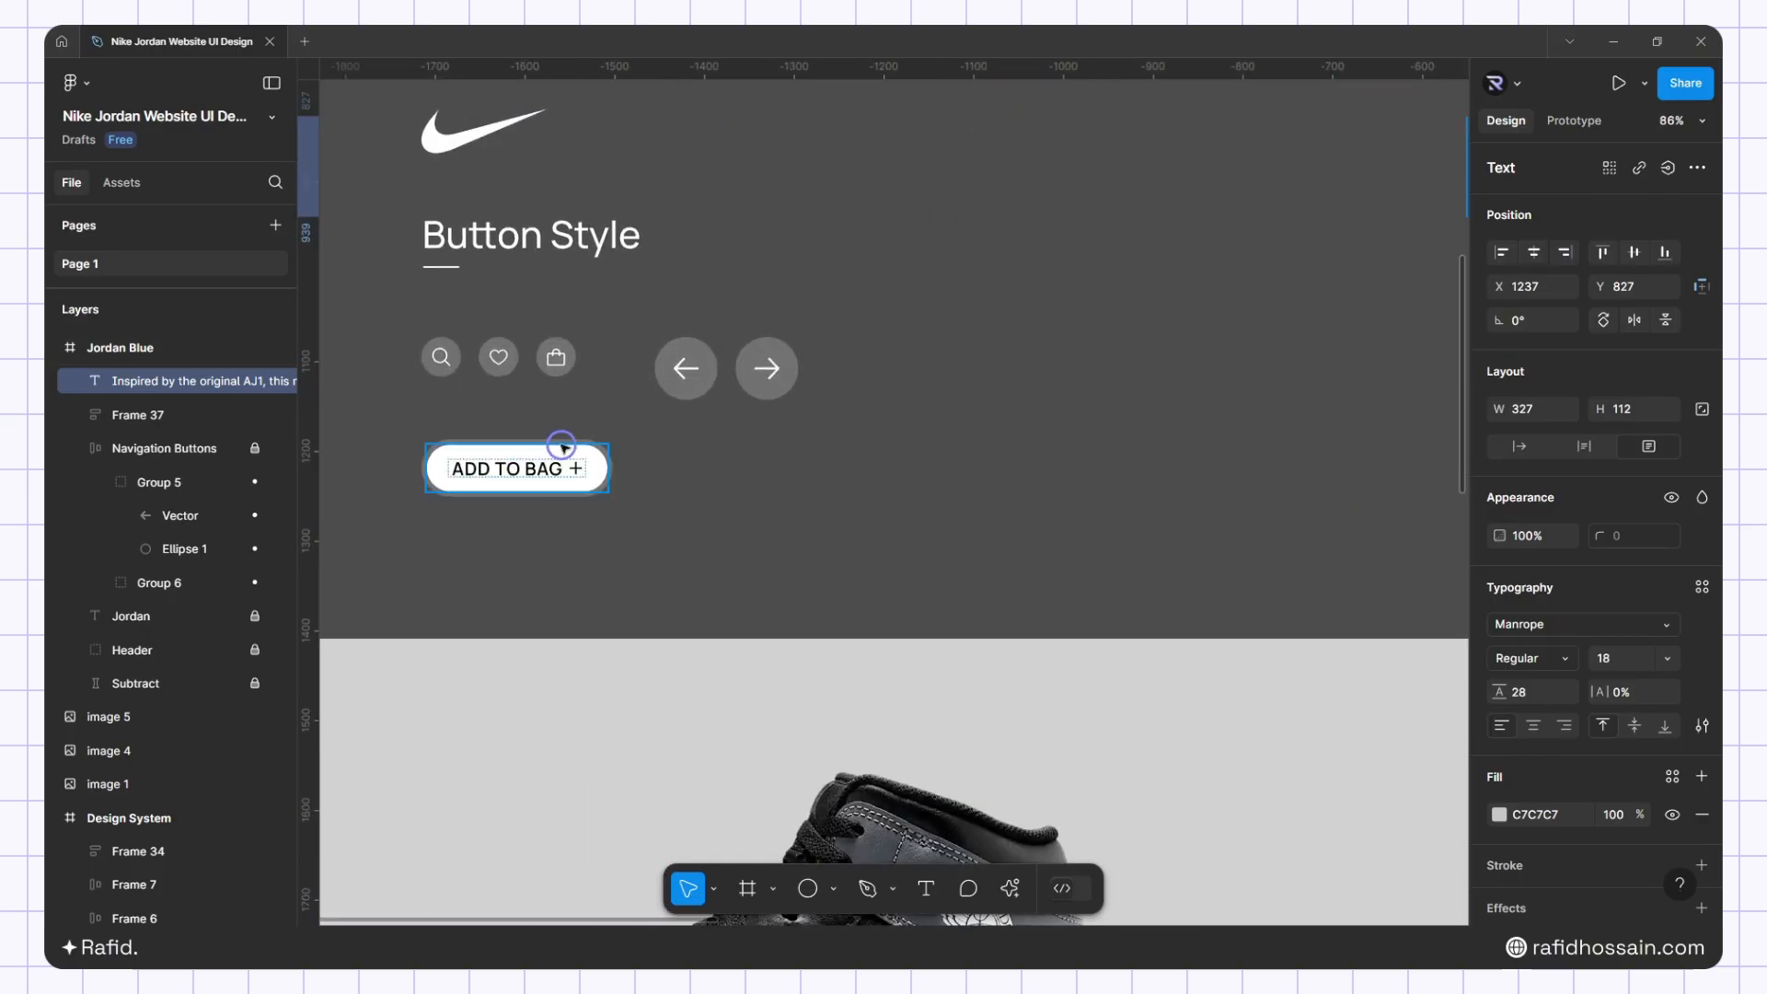
scroll(903, 457, "down", 3)
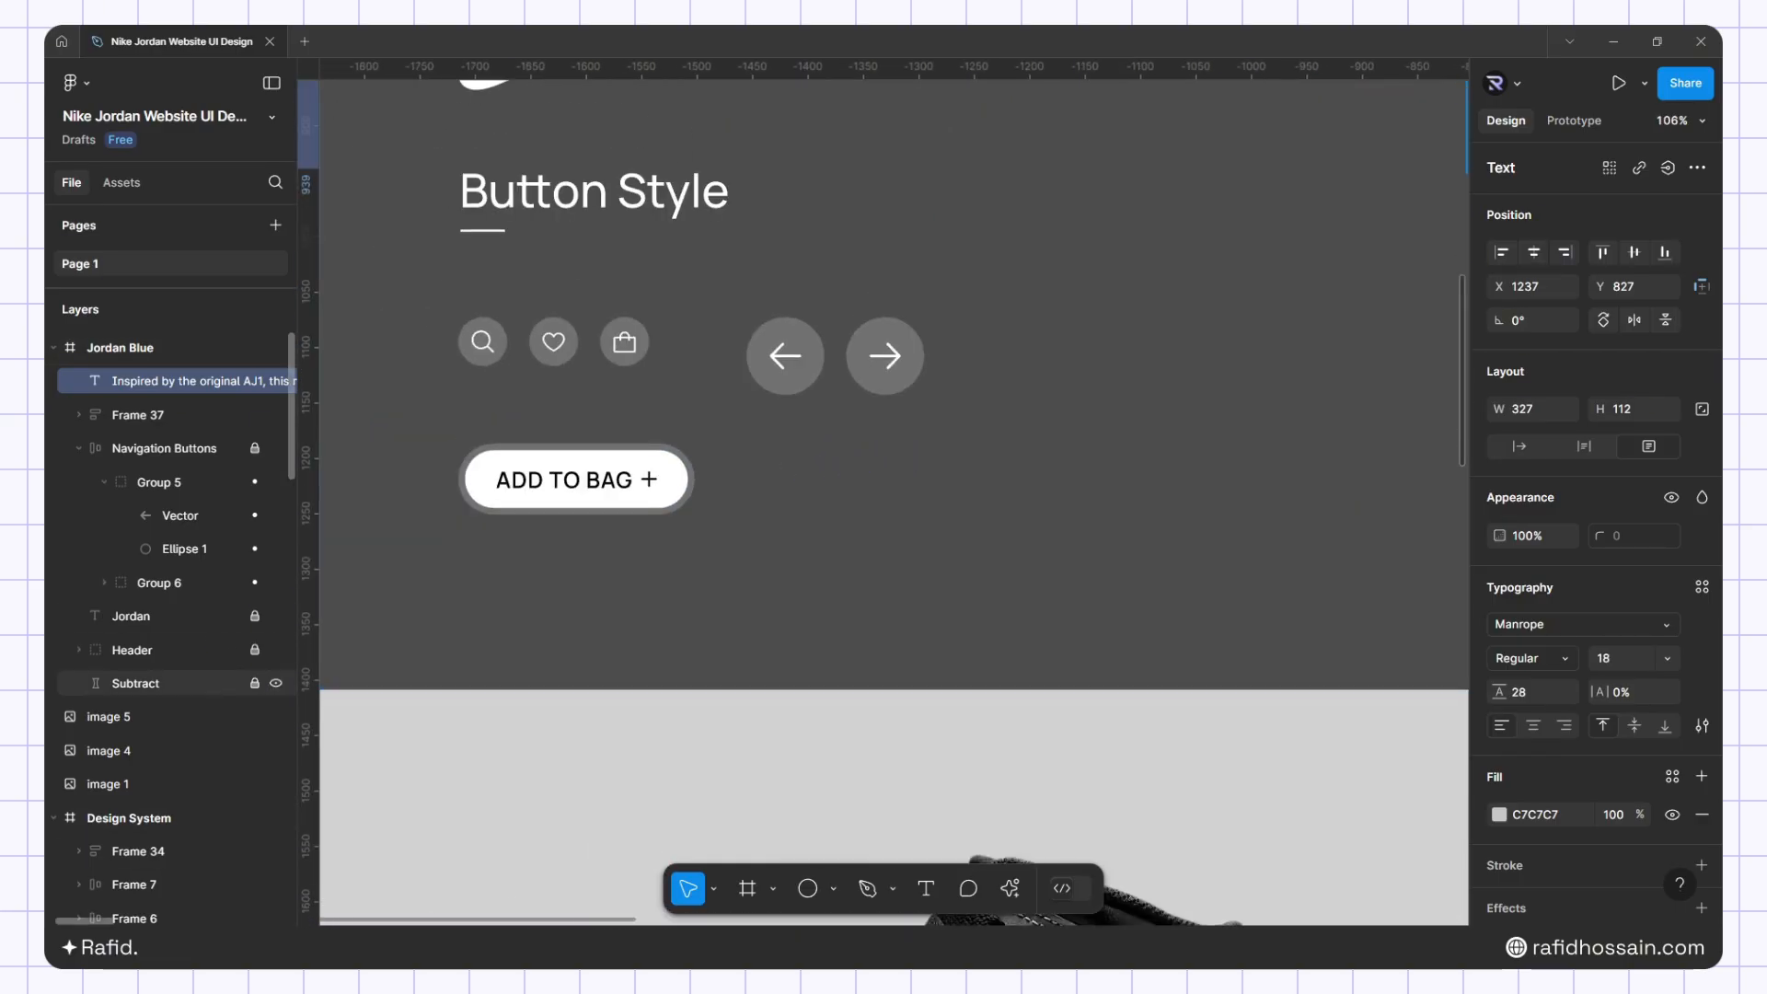
scroll(935, 522, "up", 2)
key("o")
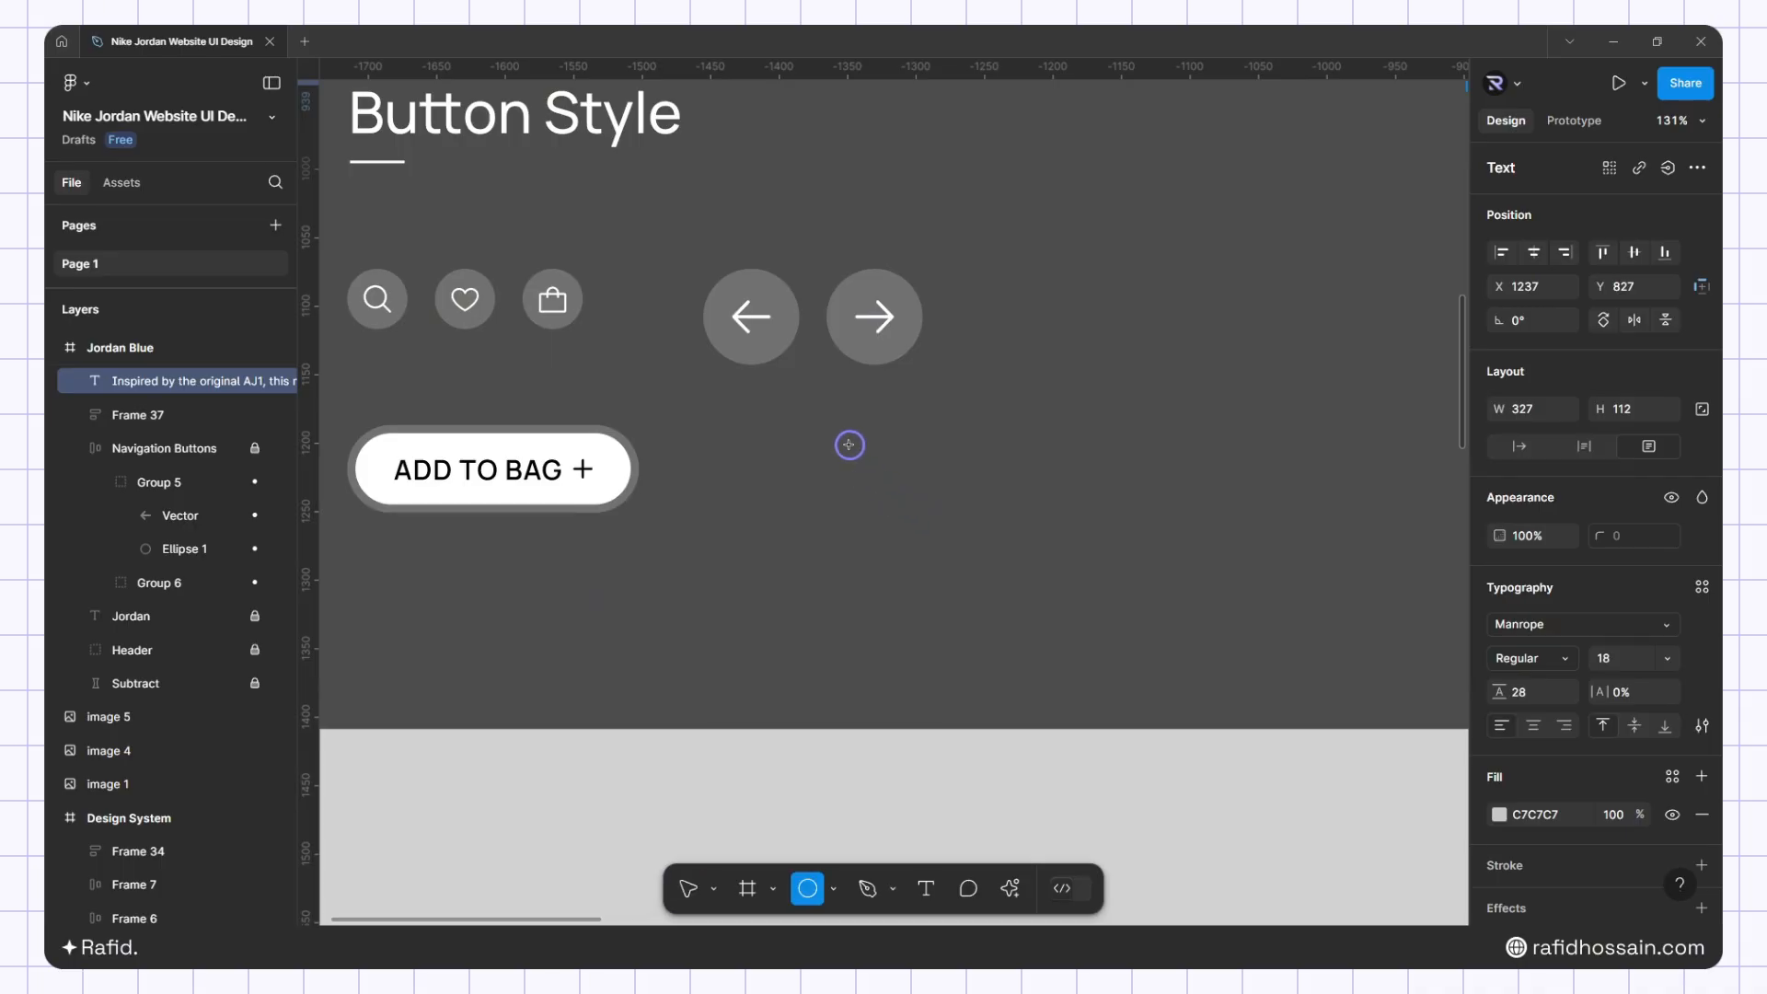
left_click_drag(848, 445, 921, 526)
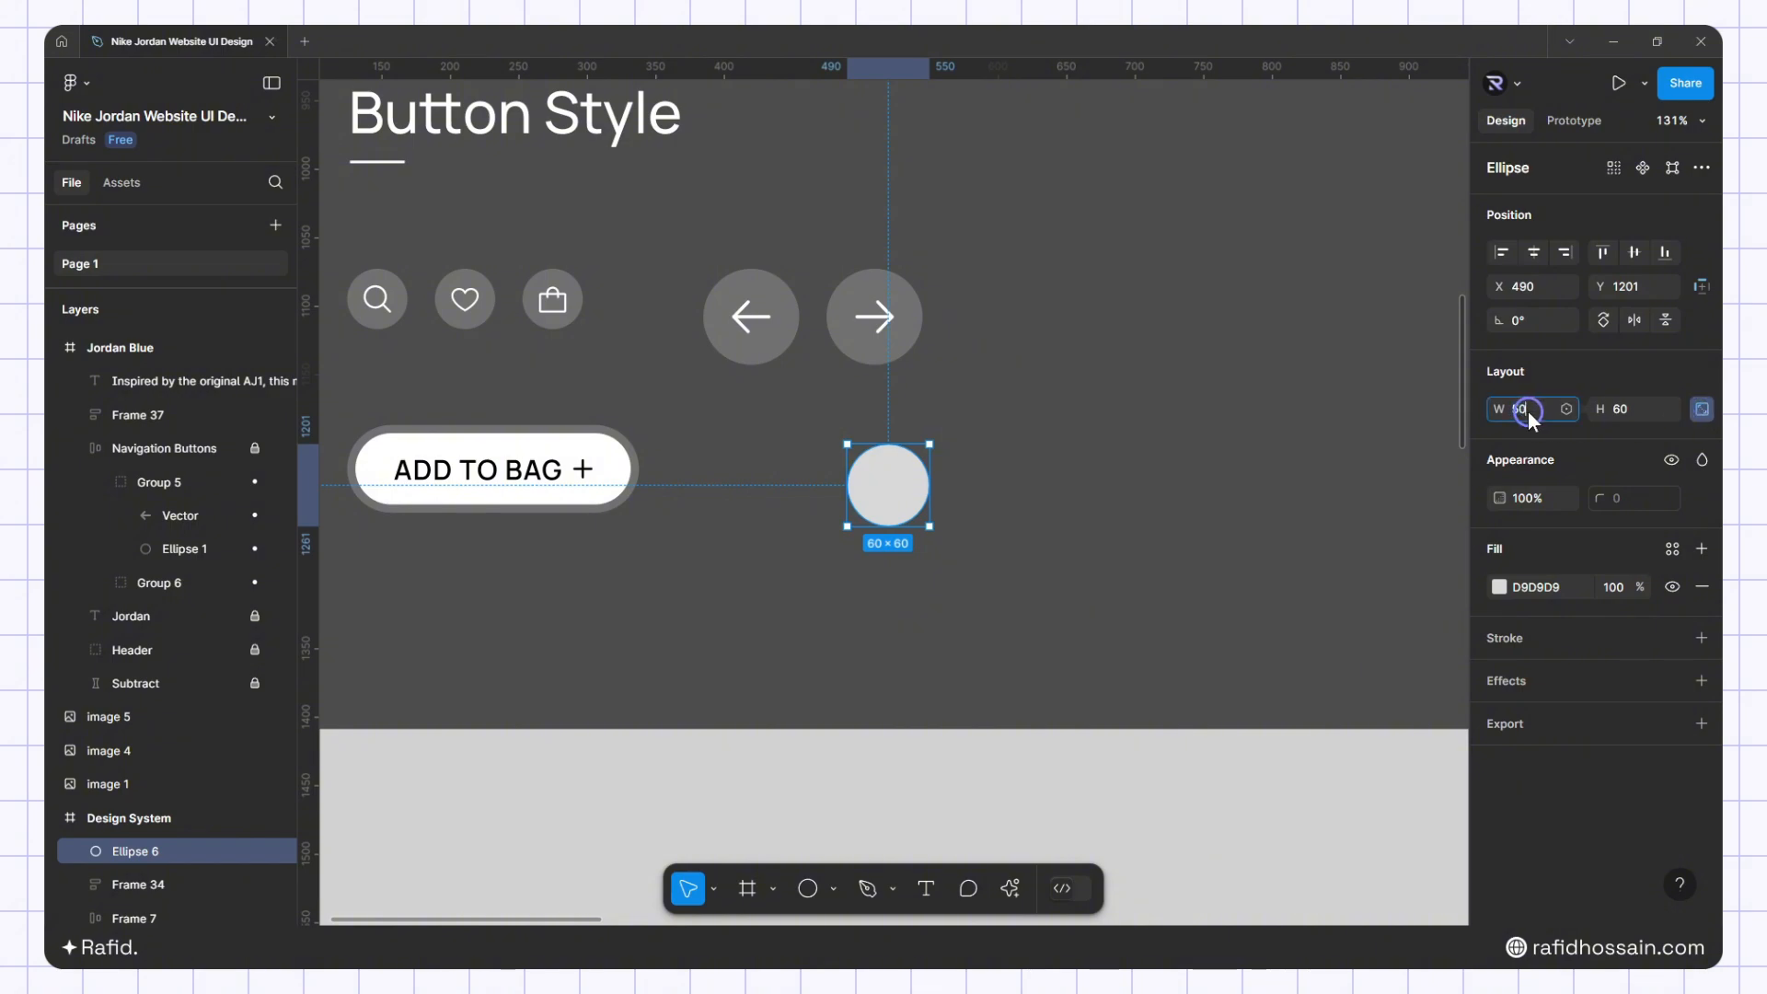
type("50")
key("Return")
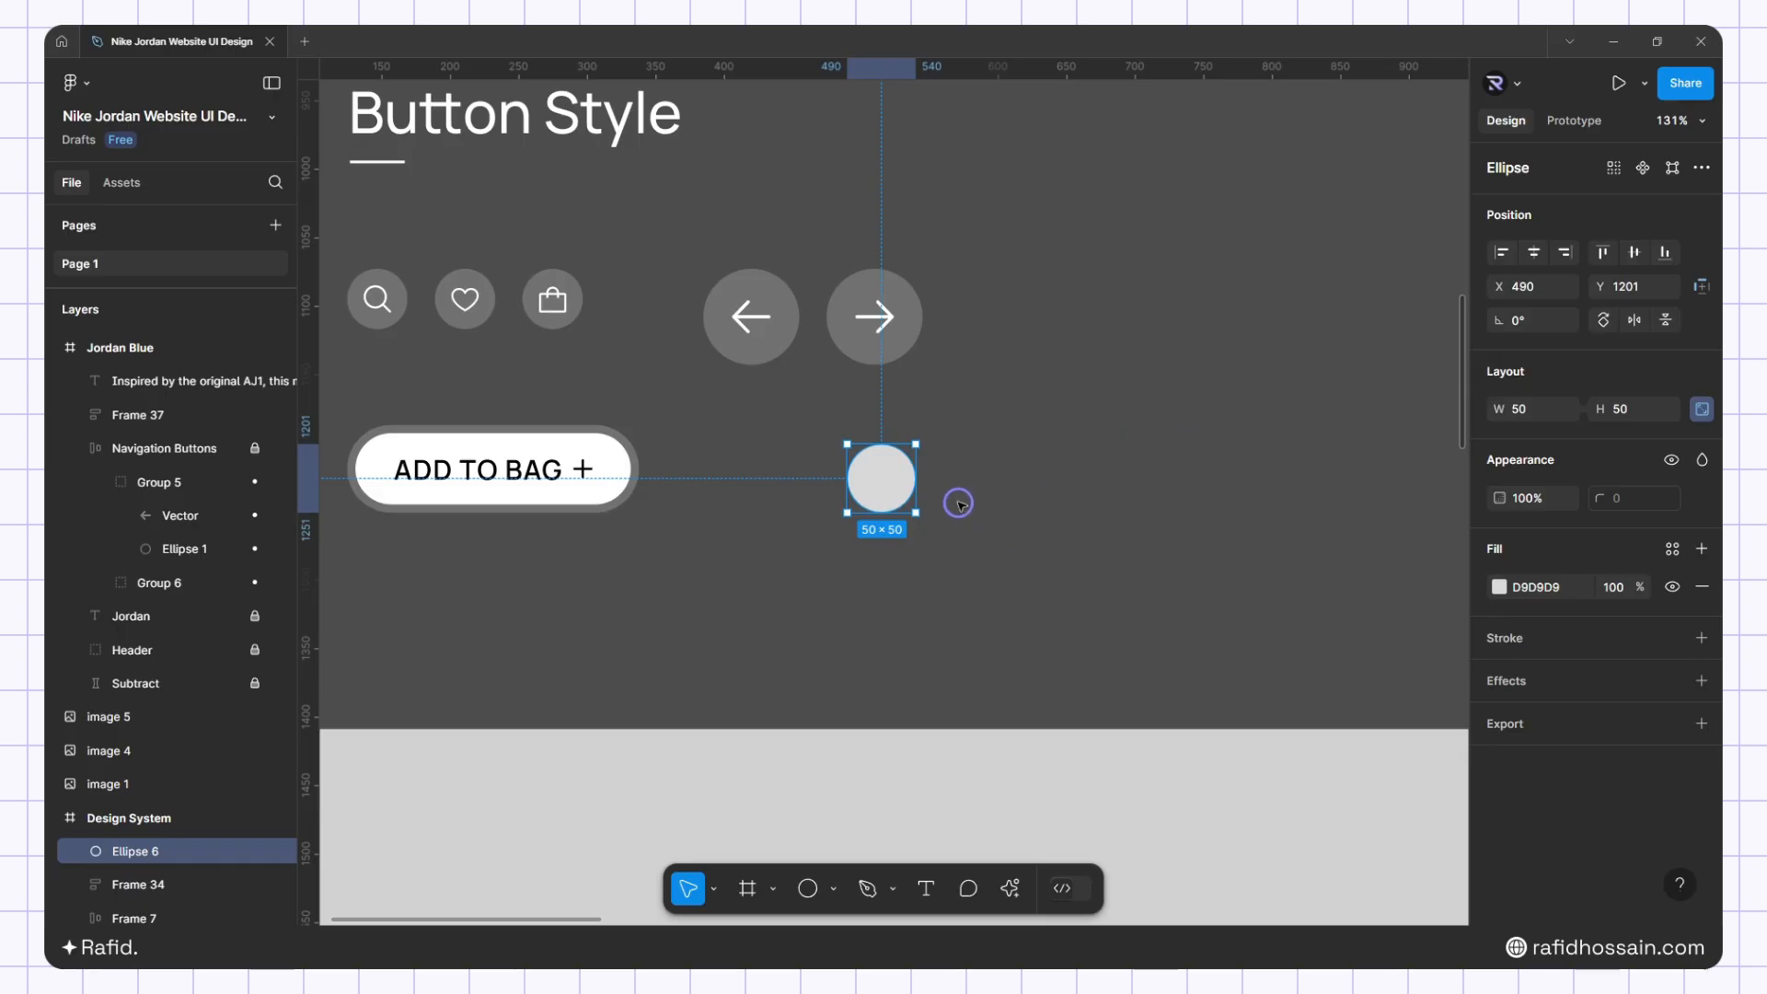
Fill the new circle with the White Color style
left_click(1499, 588)
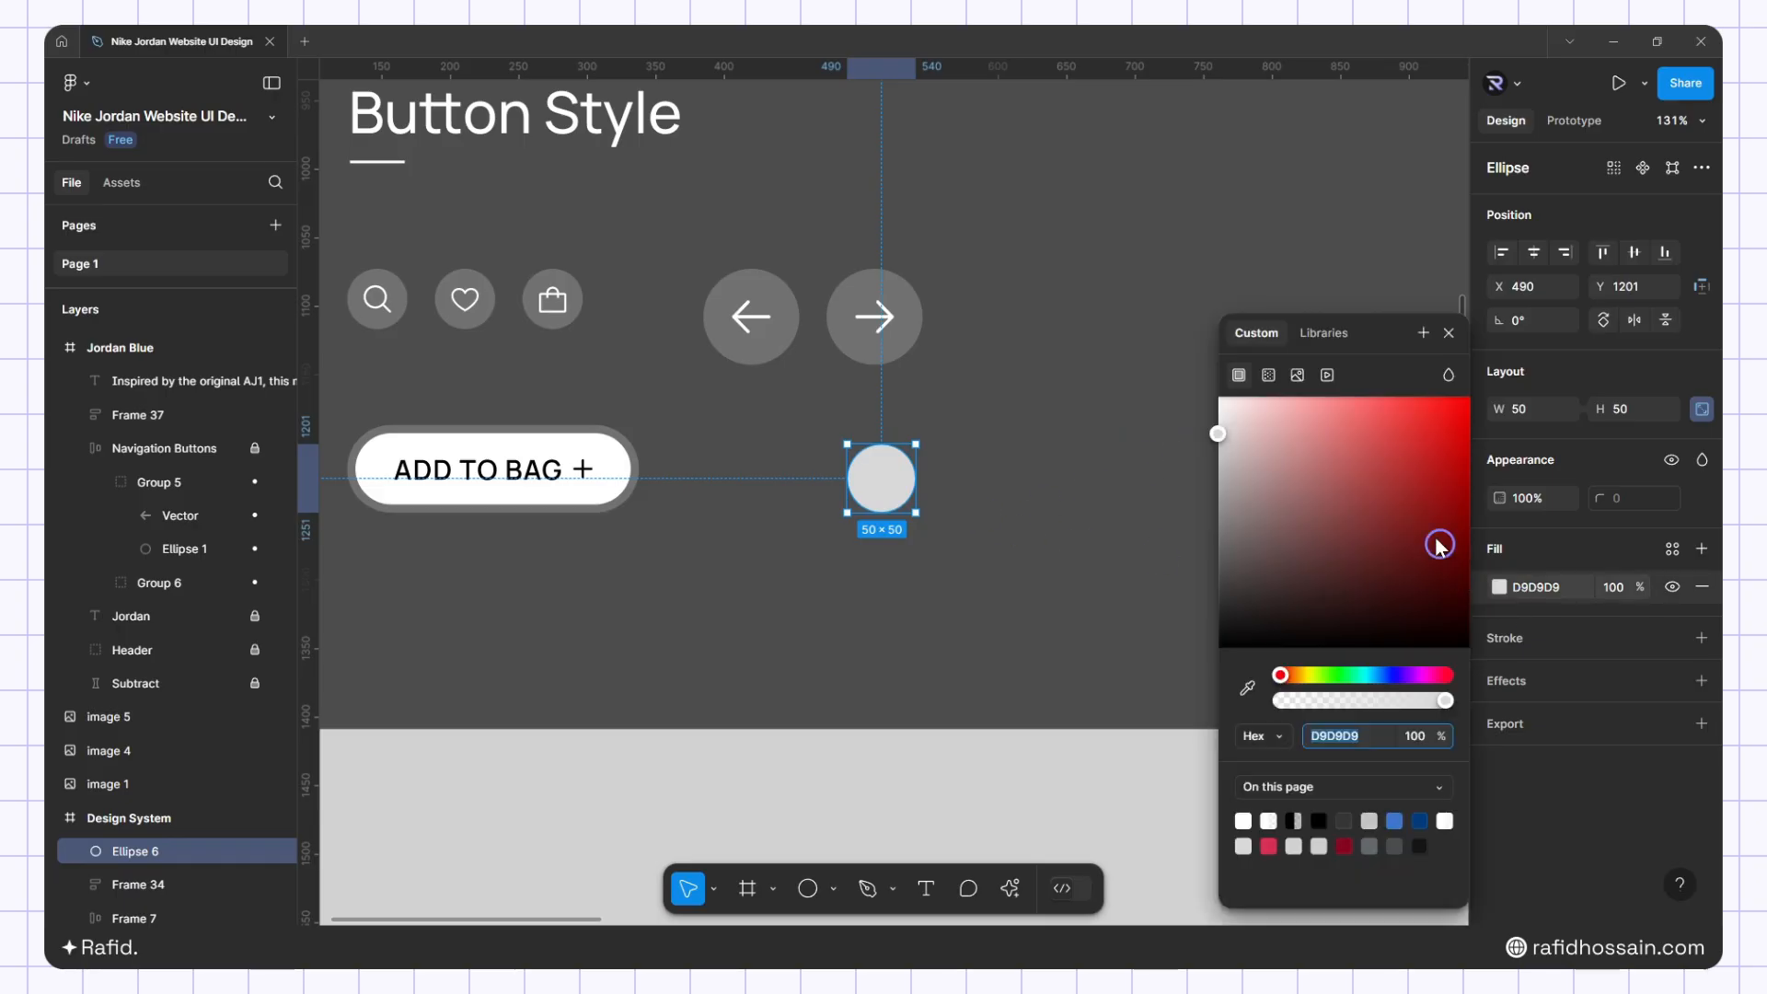
left_click(1335, 357)
key("ctrl+z")
left_click(1497, 587)
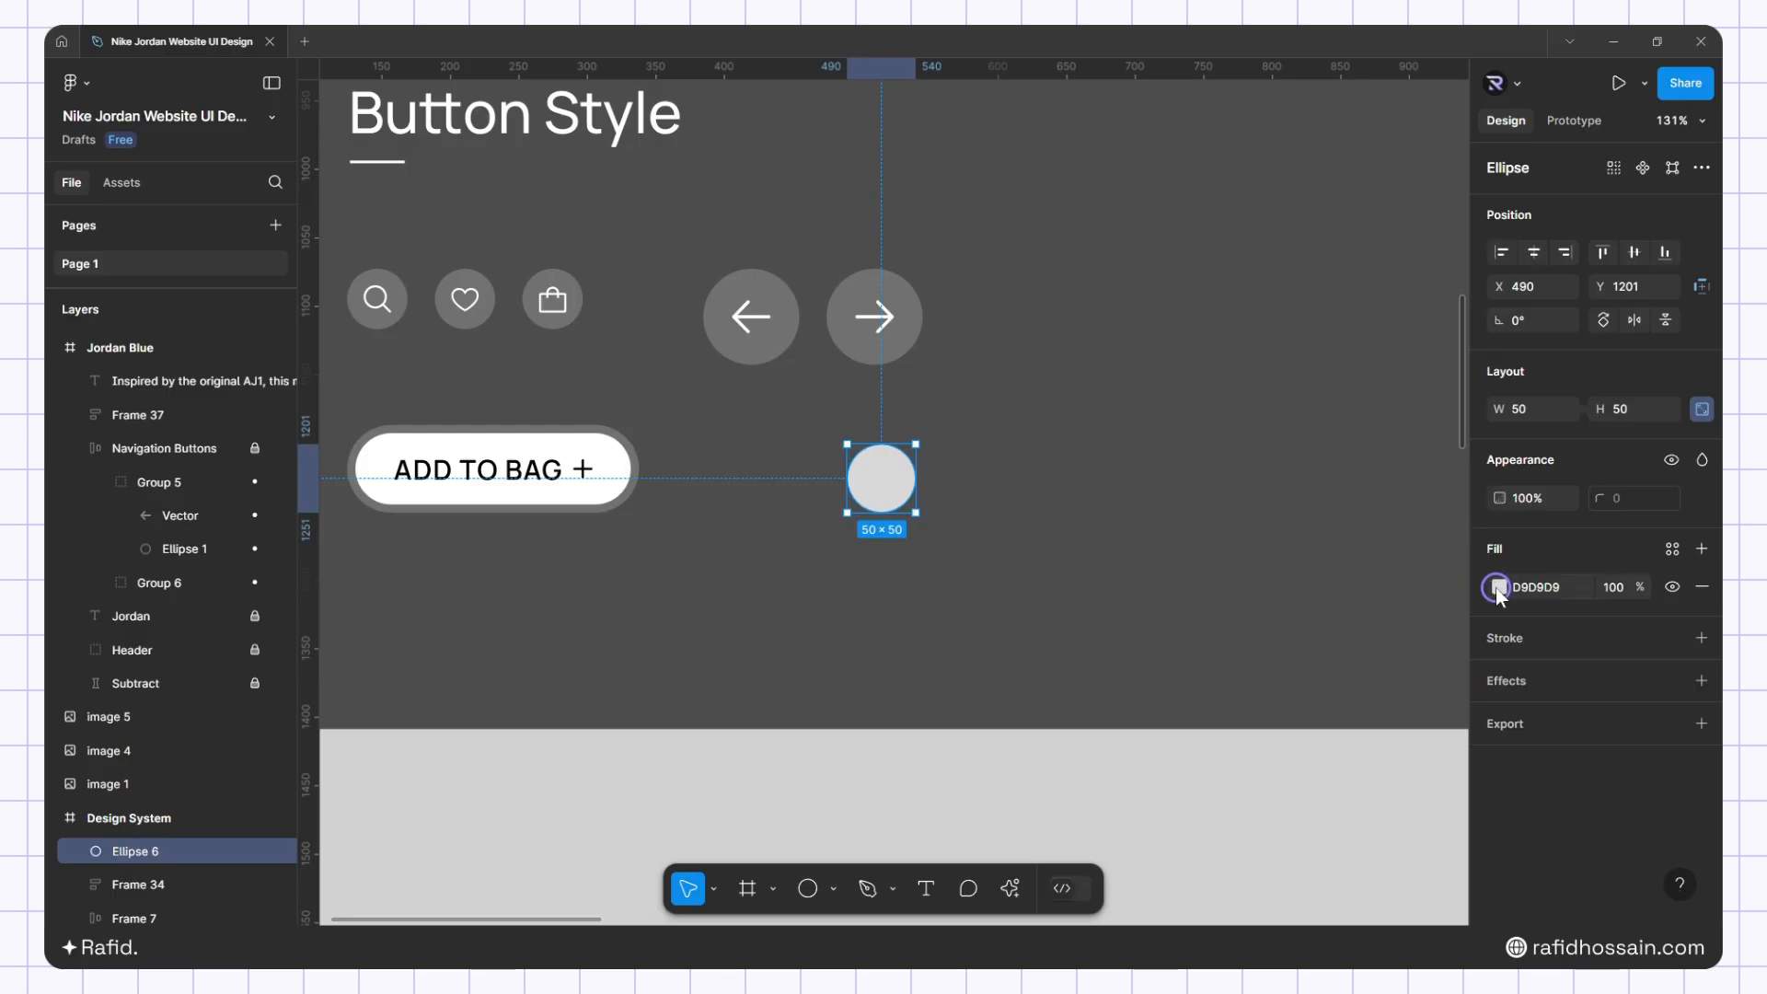
left_click(1346, 339)
left_click(1300, 666)
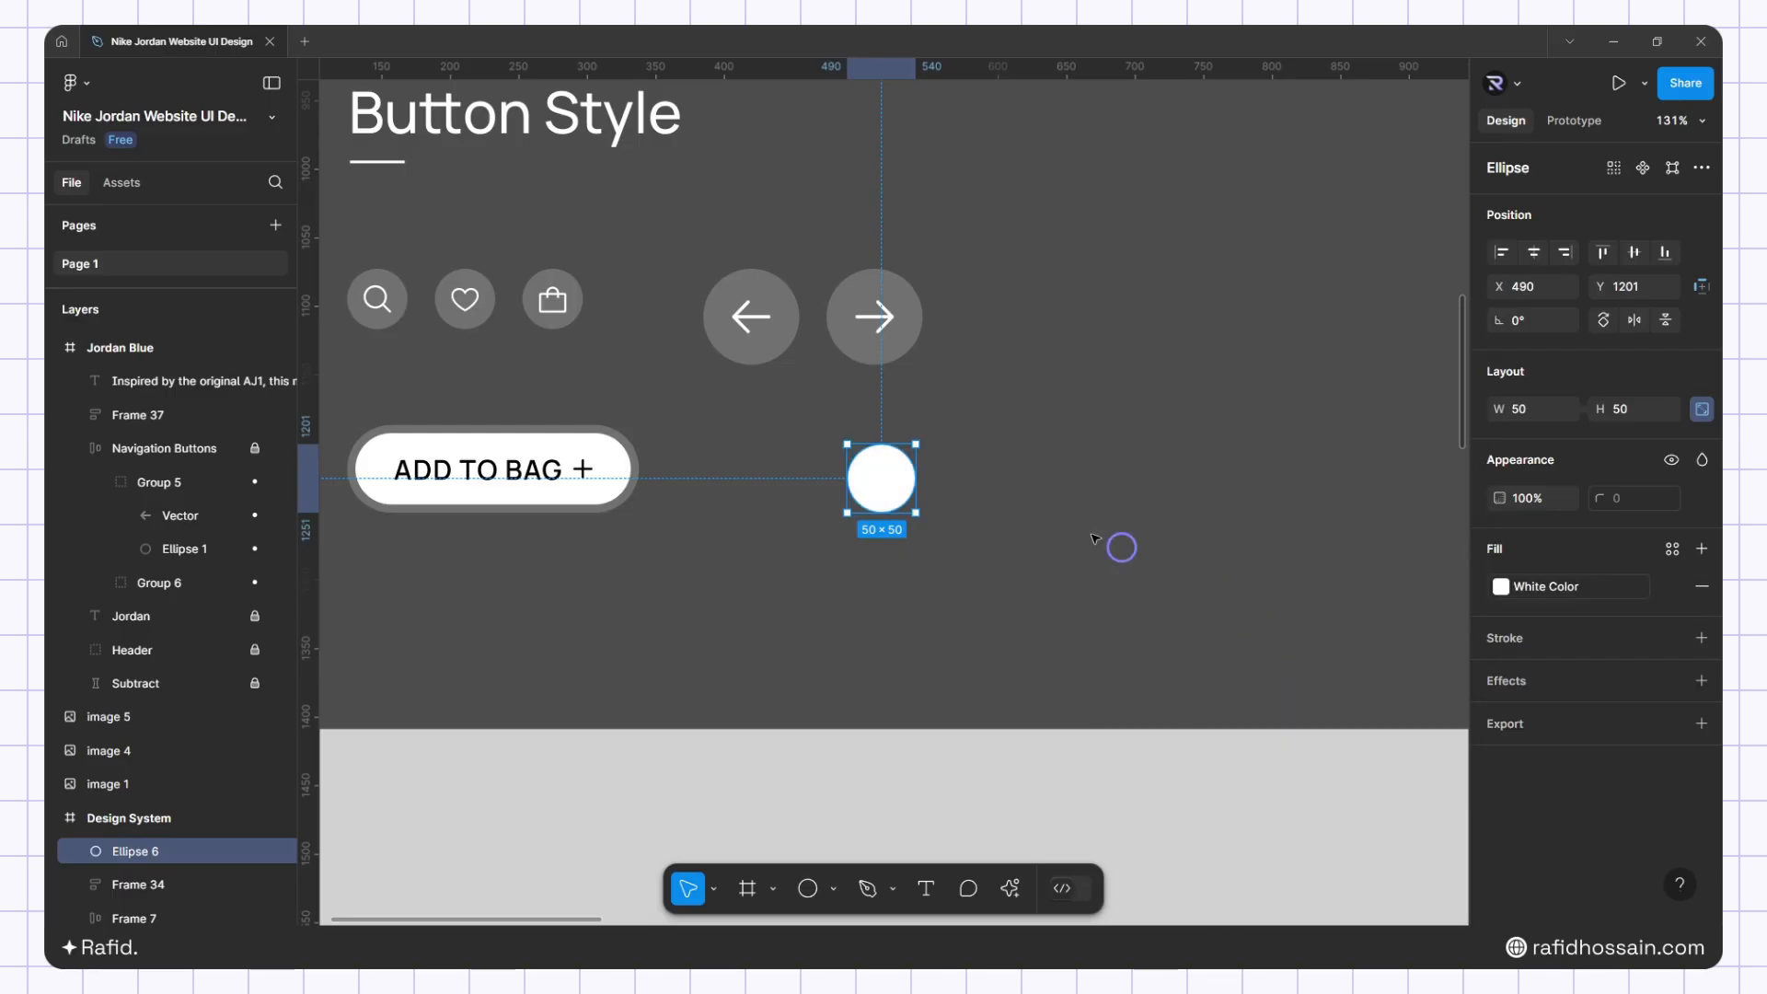
left_click(996, 494)
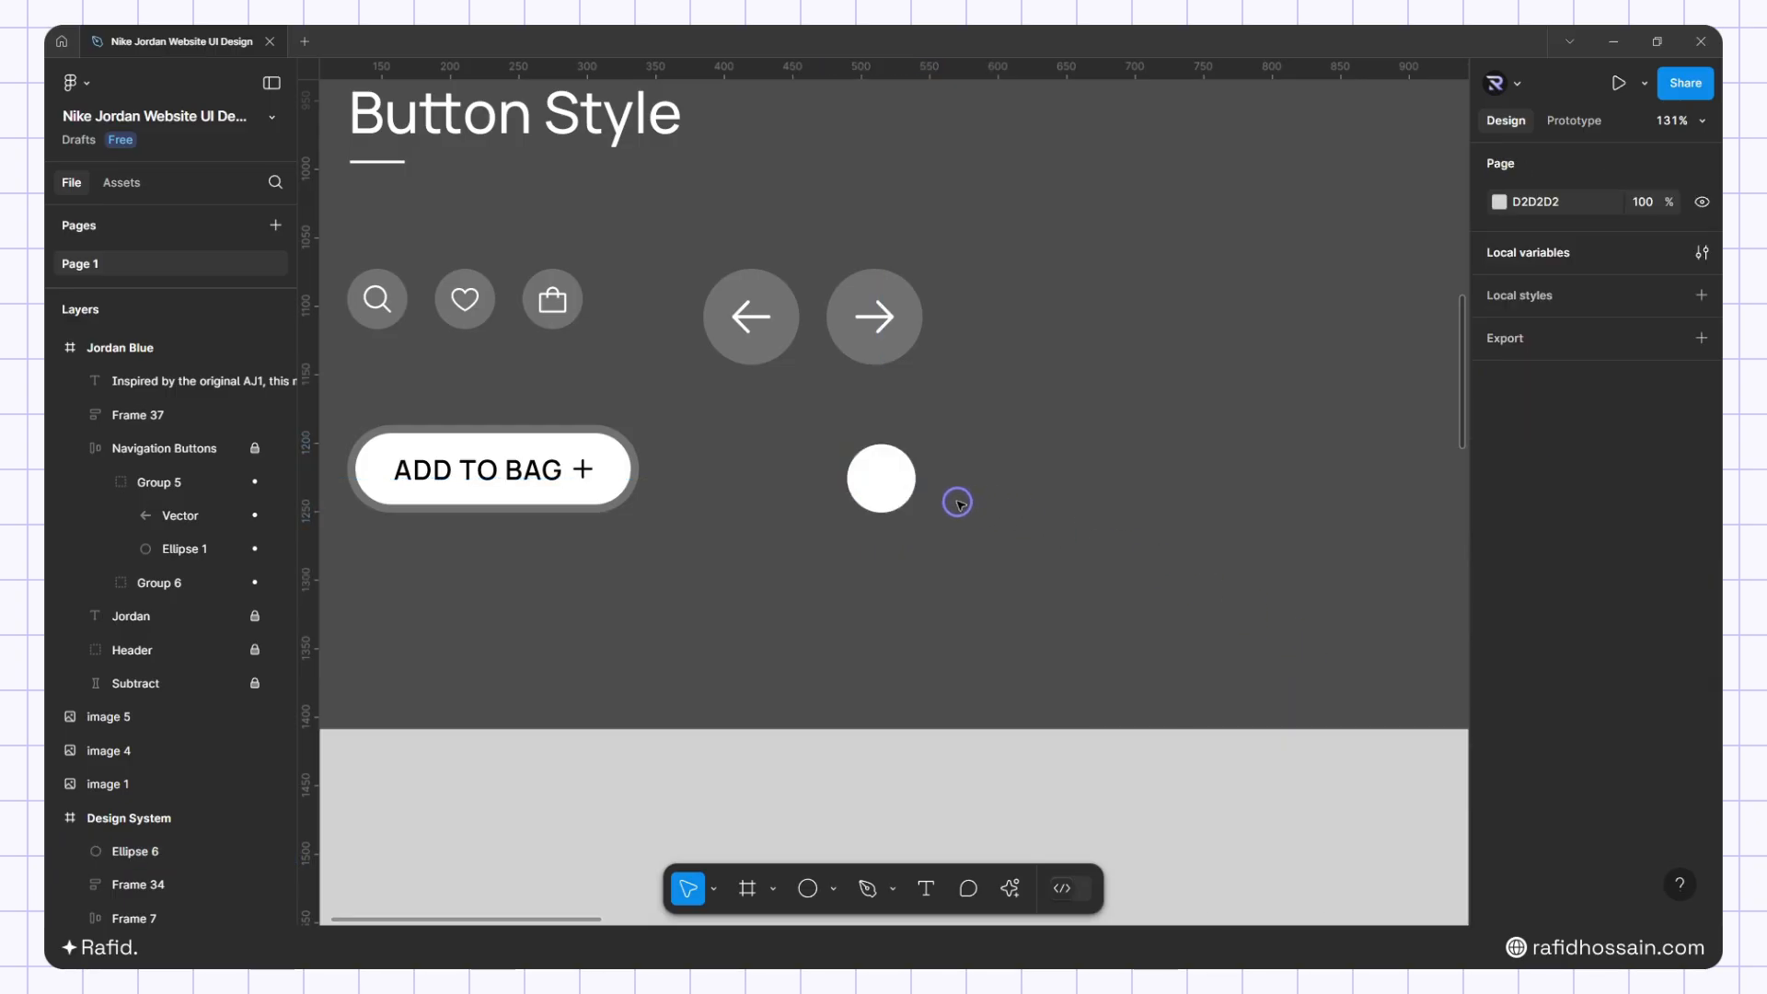
Draw a triangle polygon about 24 × 24 just to the right of the white circle
left_click(835, 888)
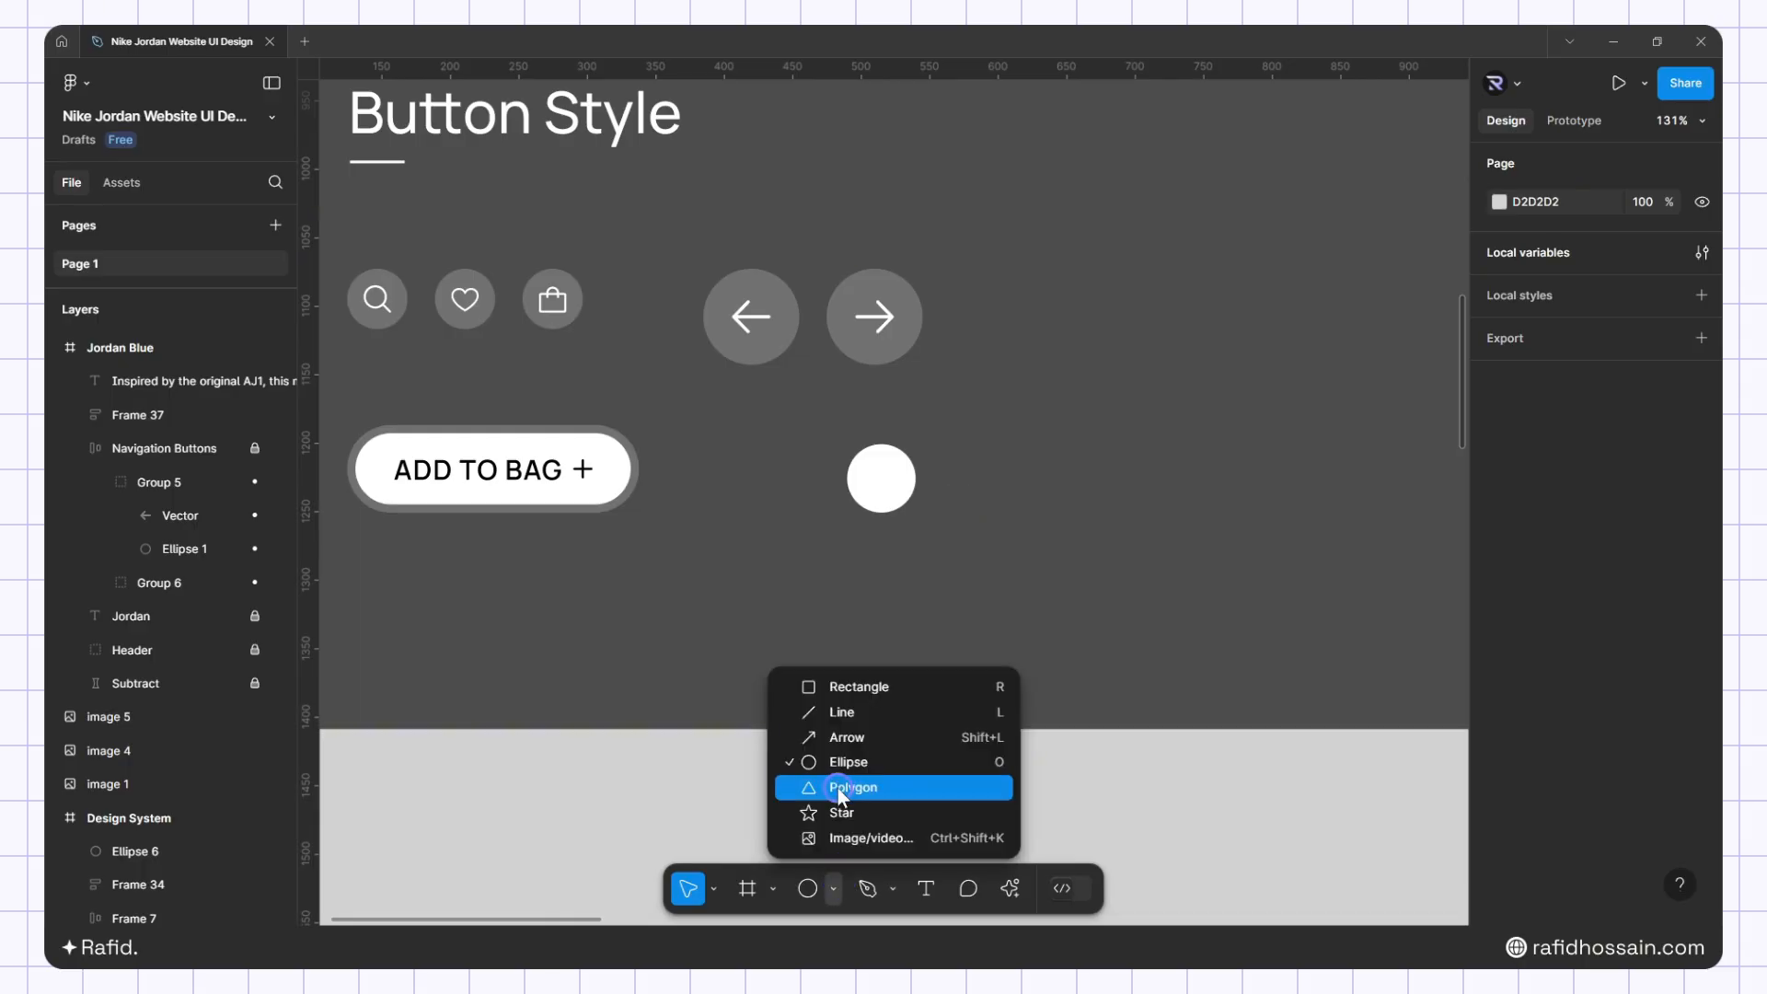
left_click(837, 788)
left_click_drag(985, 462, 1018, 486)
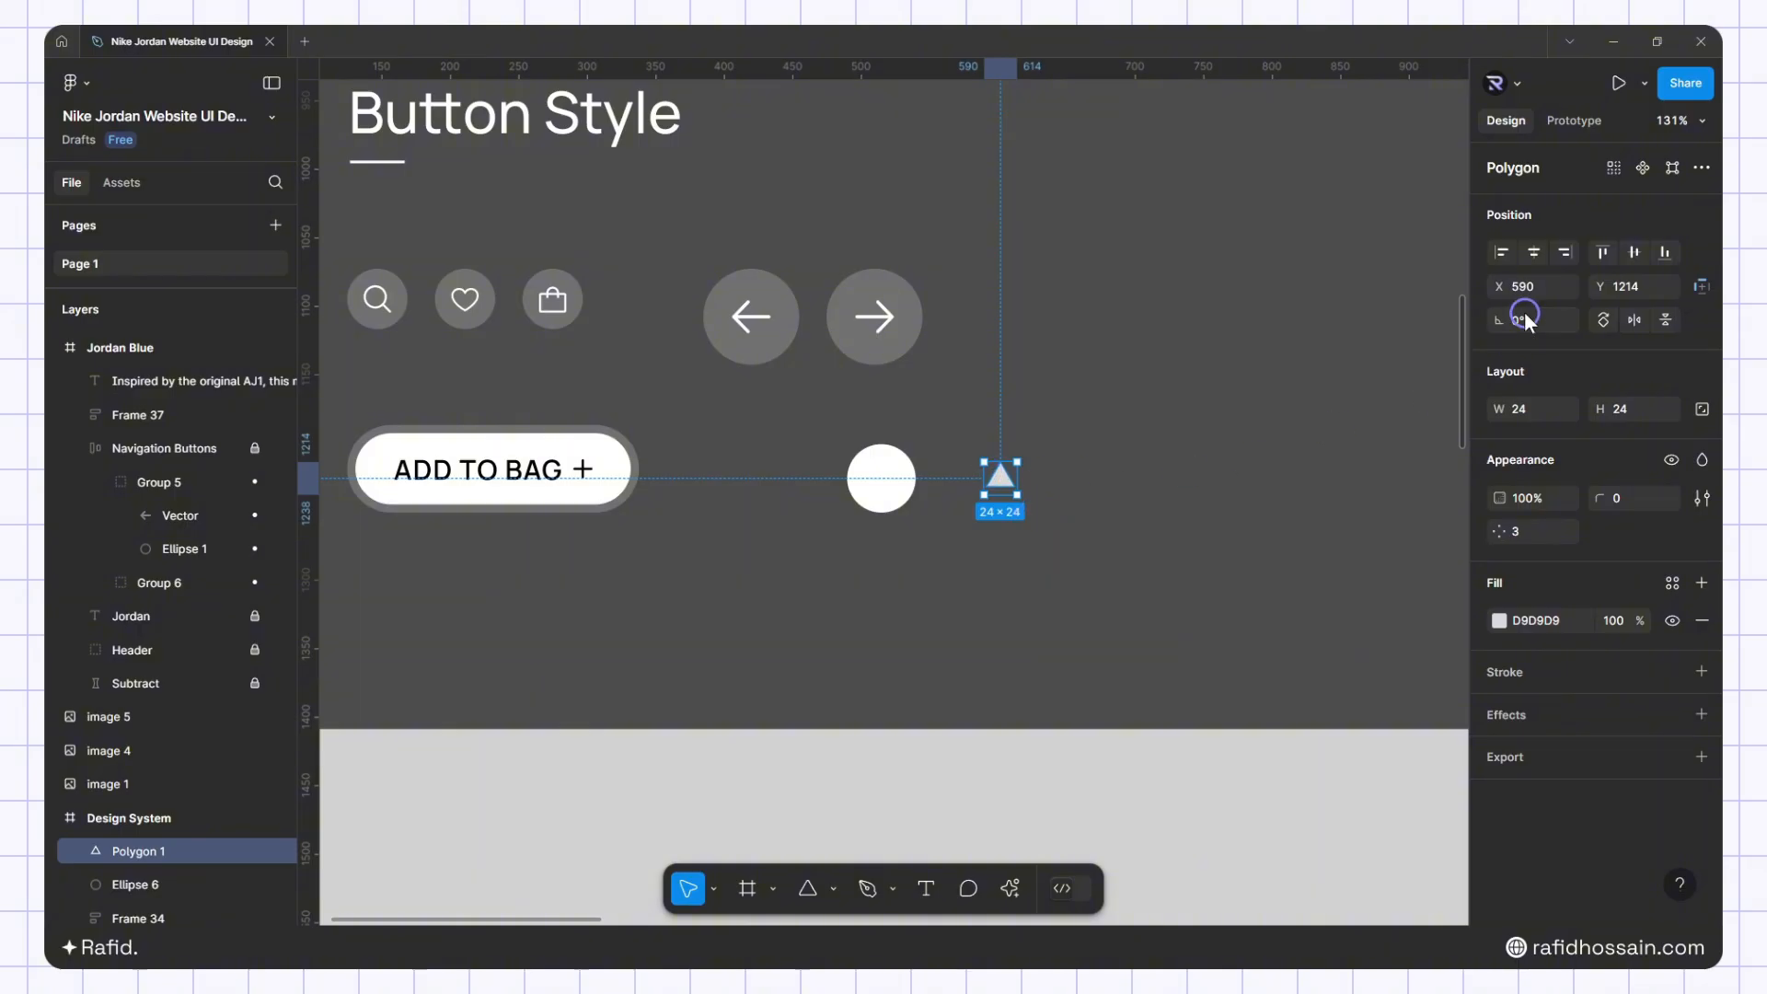
Rotate the triangle to -90° and center it on the white circle
type("-90")
key("Return")
left_click_drag(1000, 479, 884, 480)
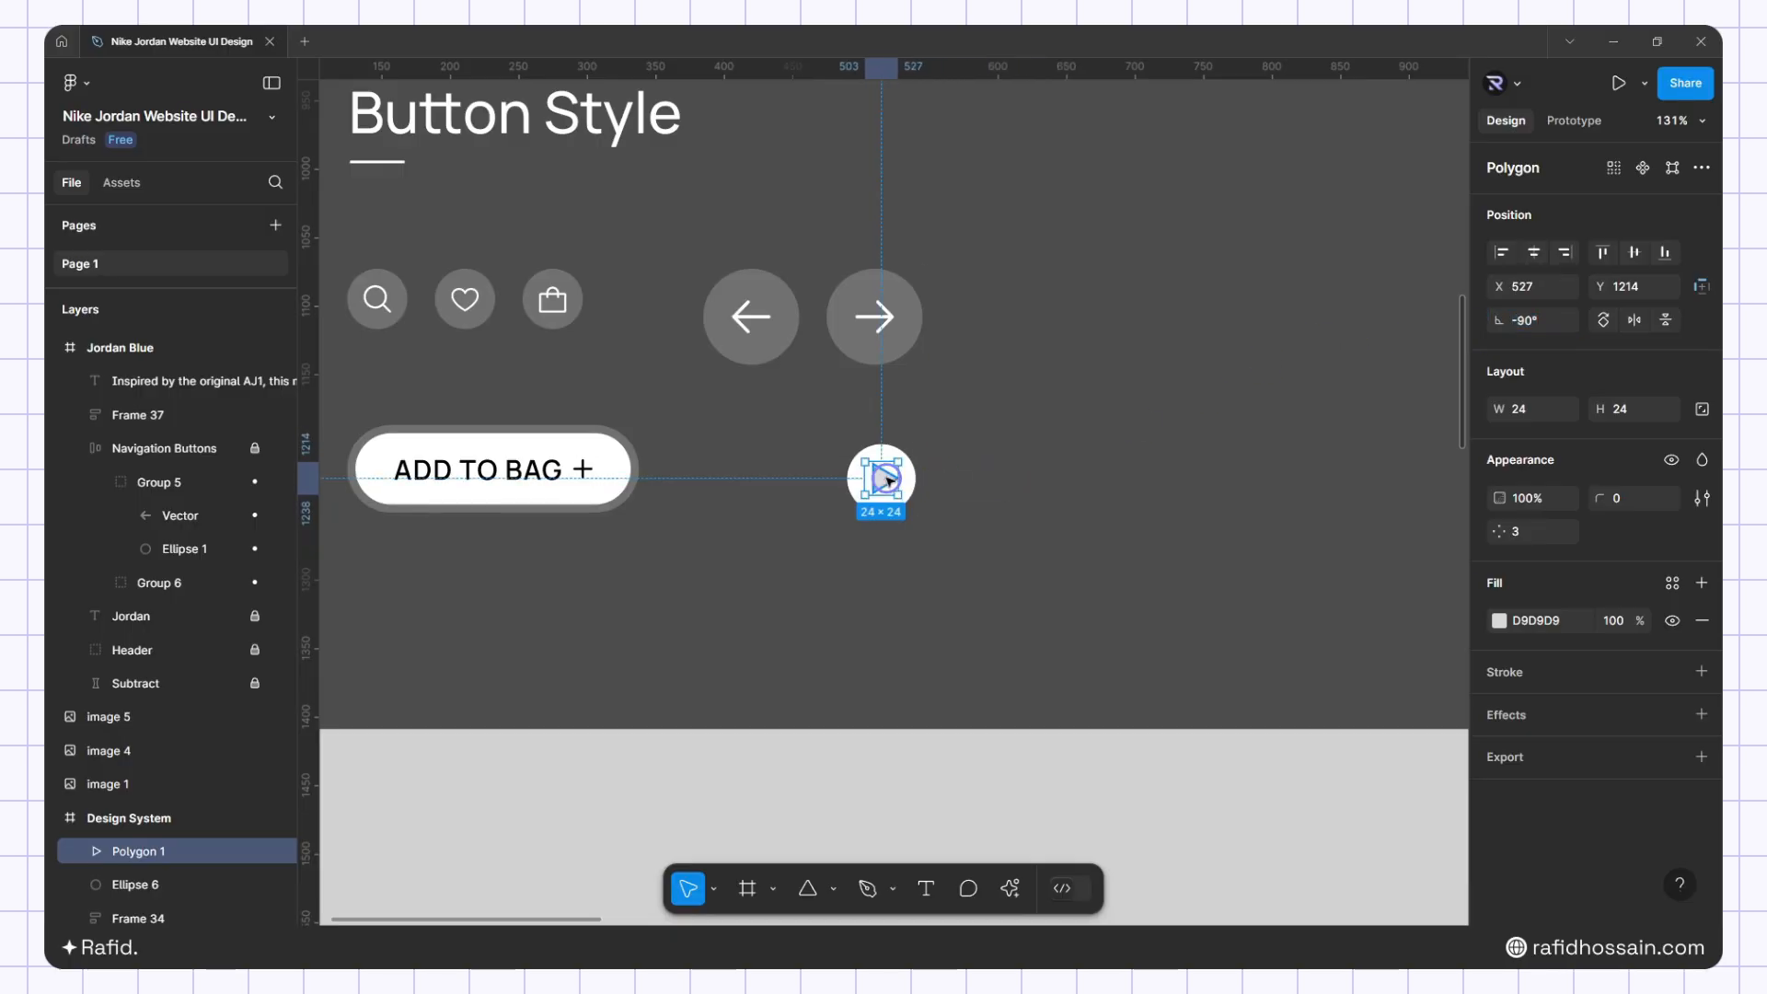
Subtract the triangle from the white circle to form a play icon with a cut-out
scroll(1061, 481, "up", 5, "ctrl")
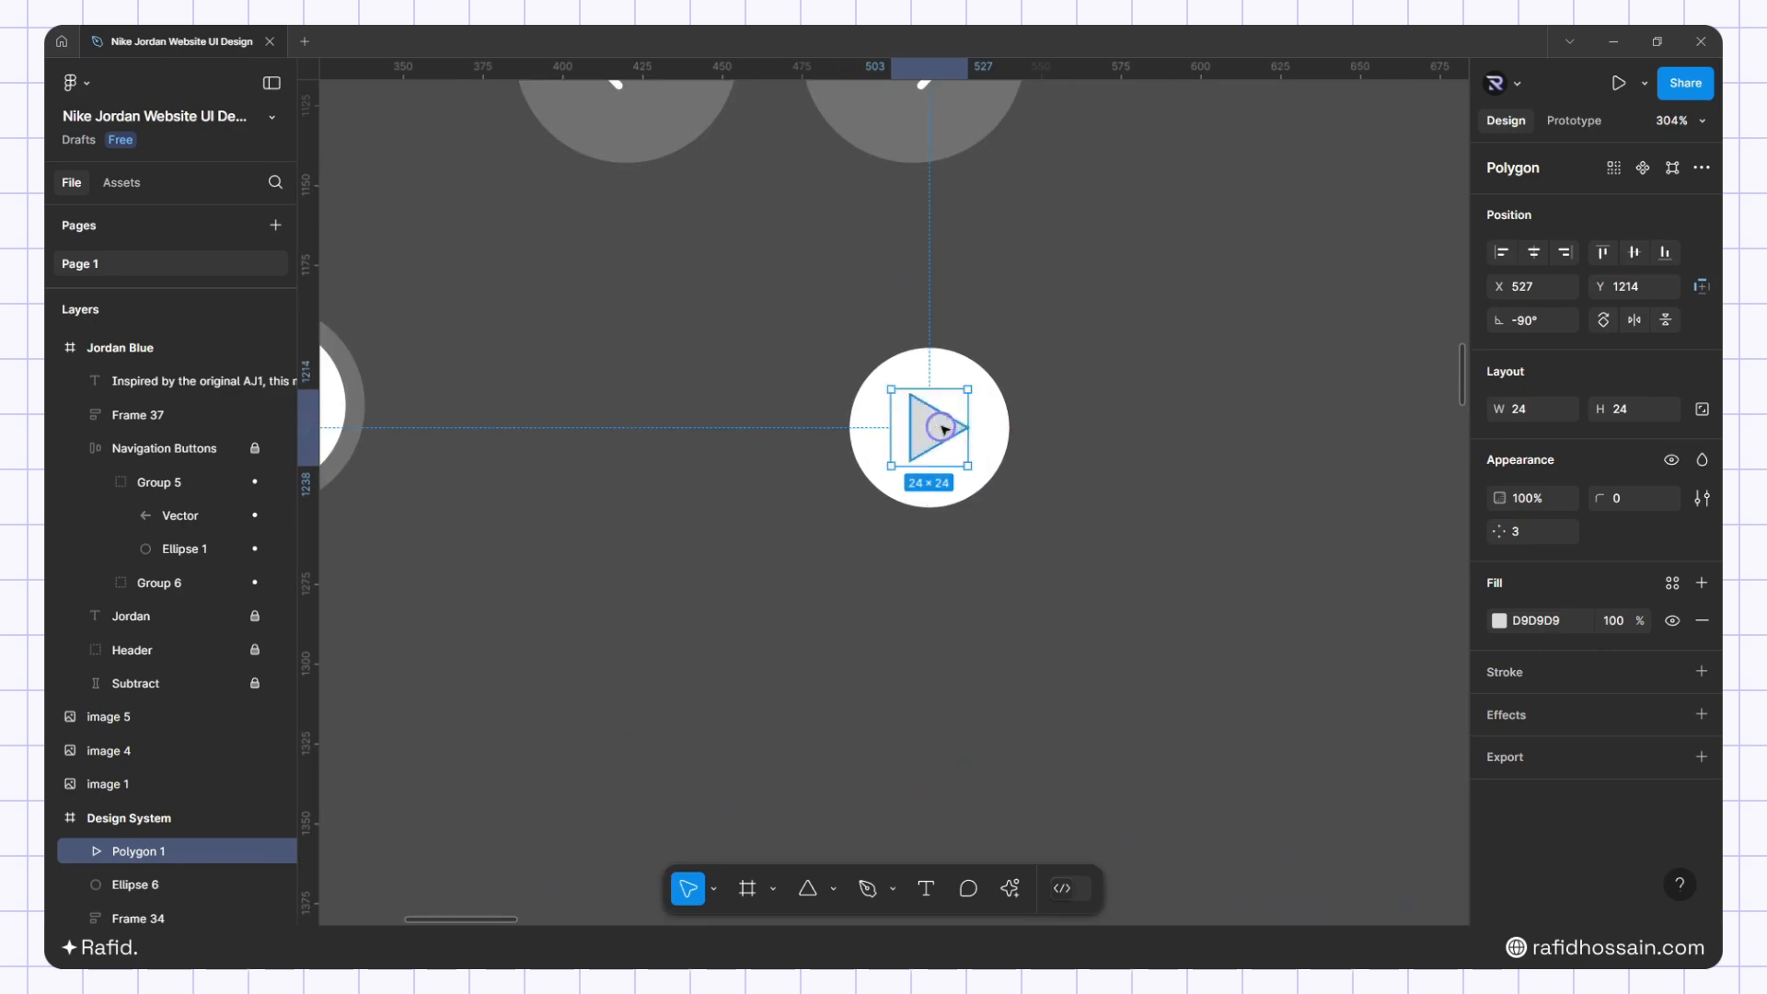
left_click(1049, 447)
left_click(976, 435)
left_click(975, 436, "shift")
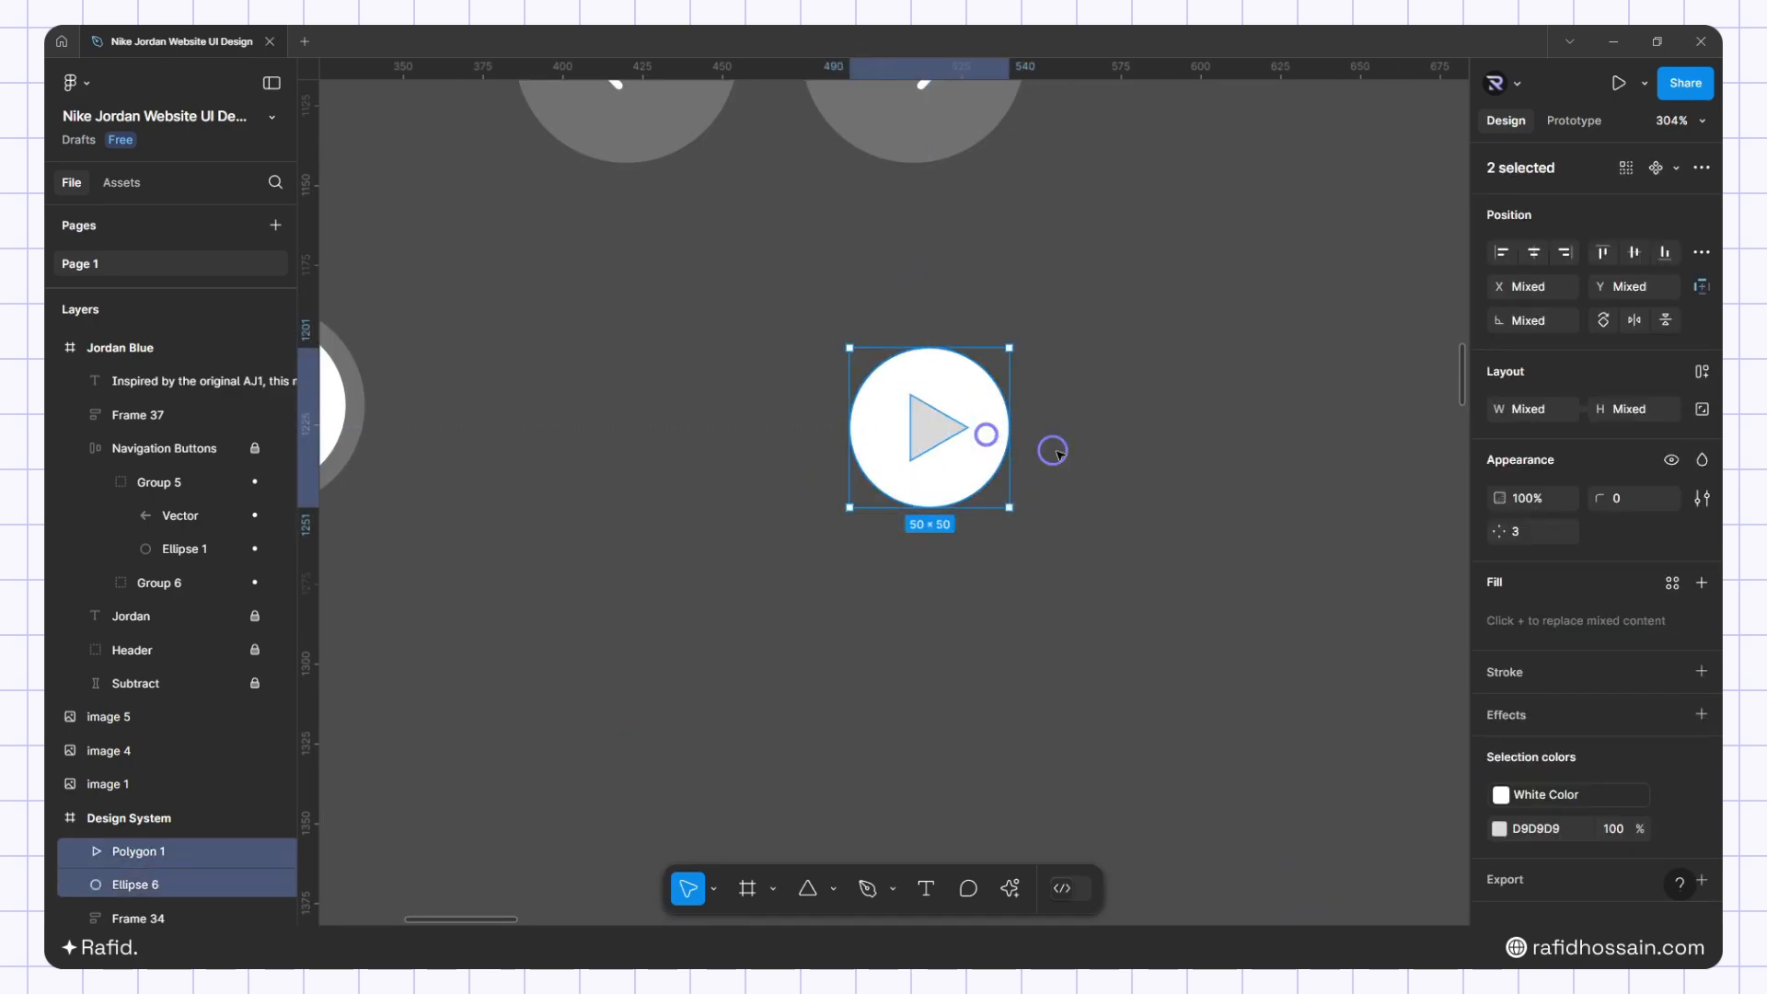
left_click(1701, 169)
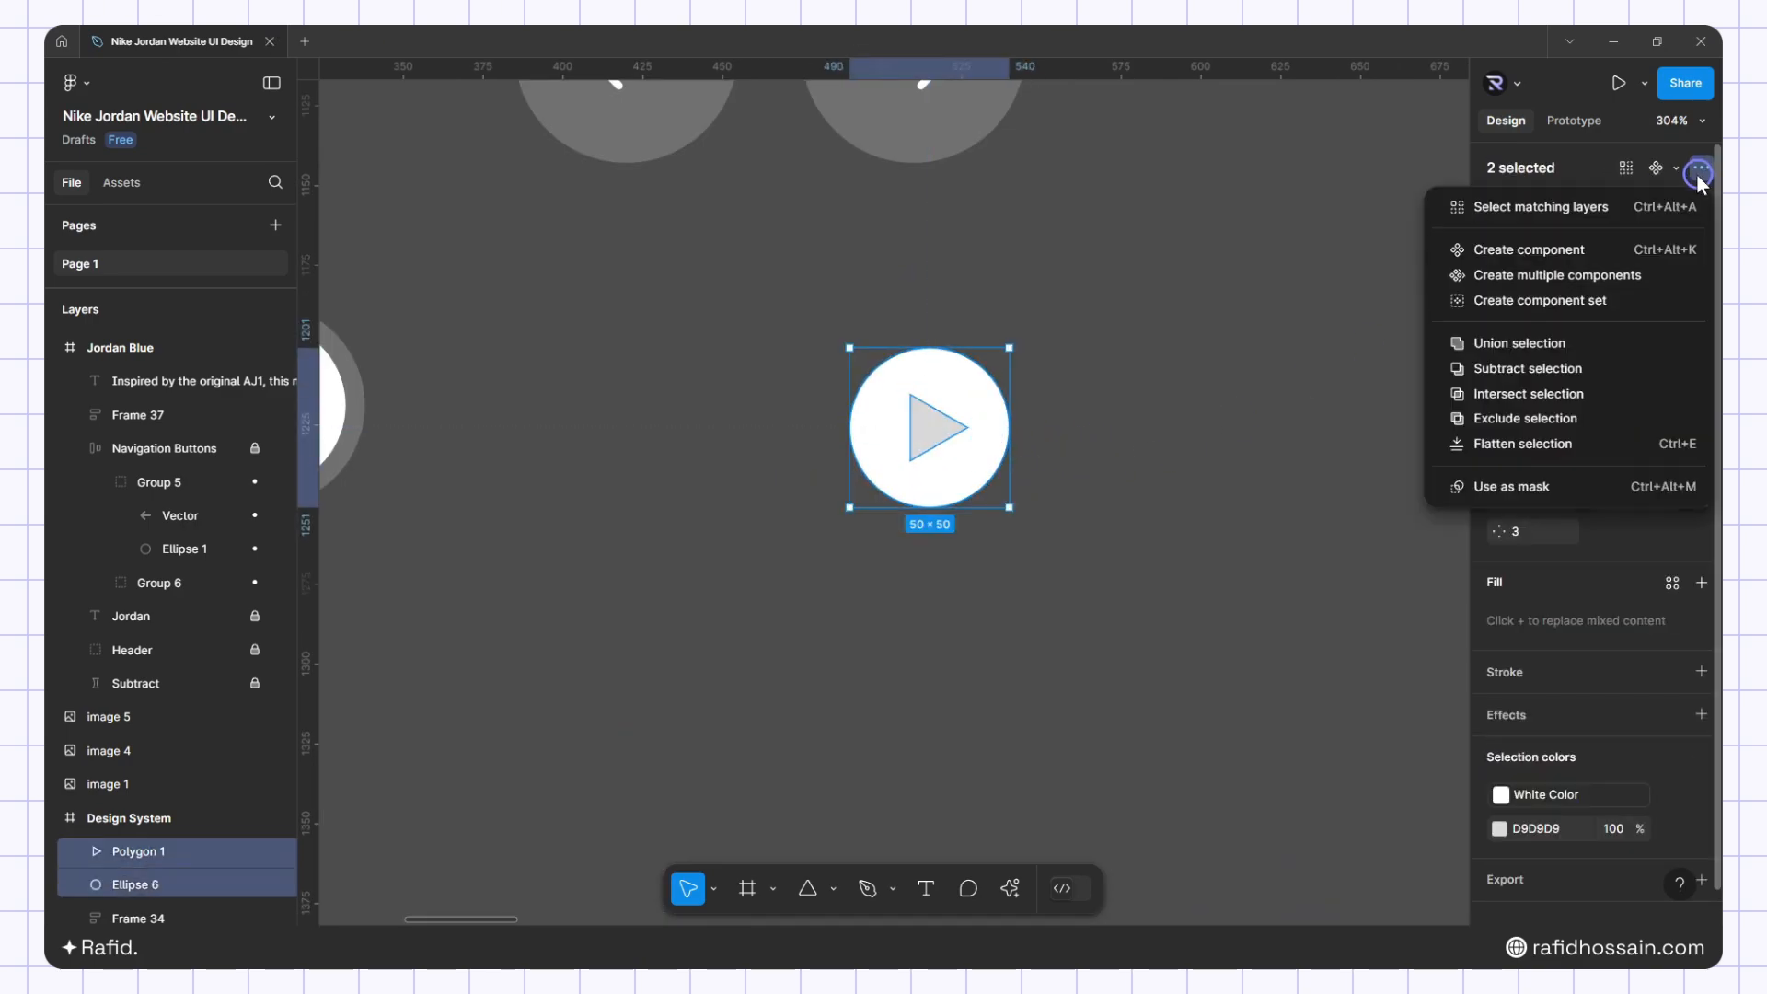
left_click(1509, 369)
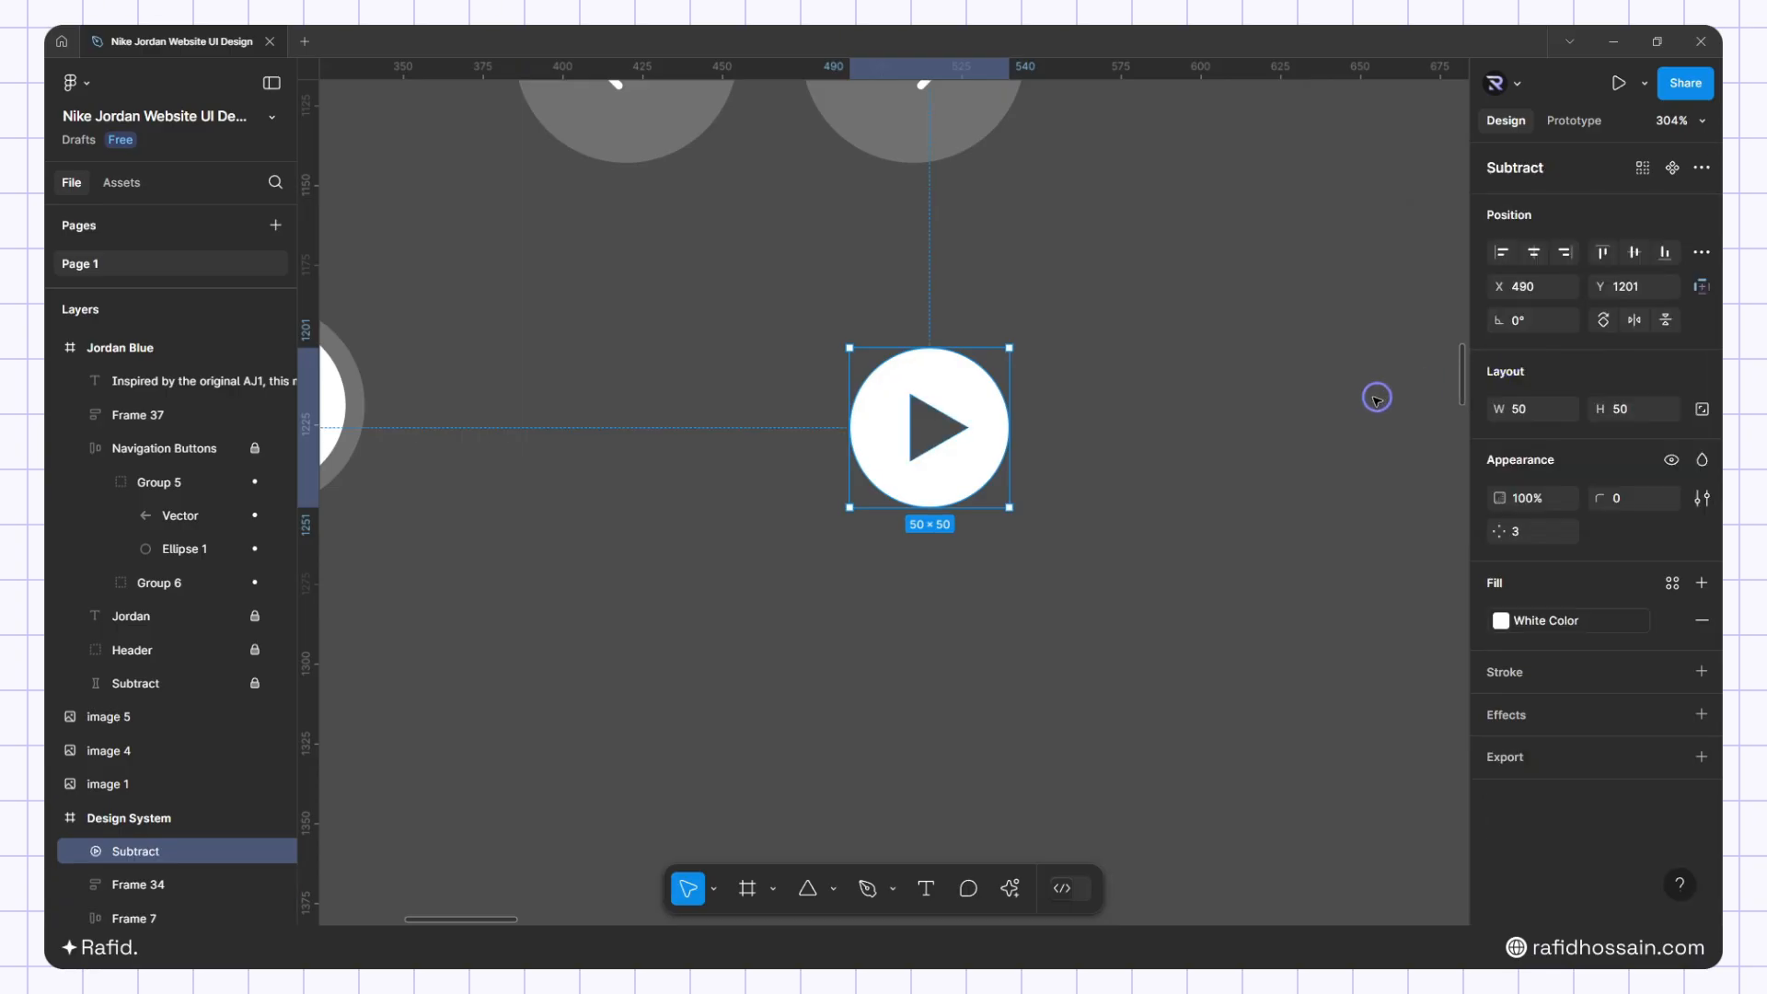
Flatten the subtracted play icon into a single vector path
left_click(1699, 175)
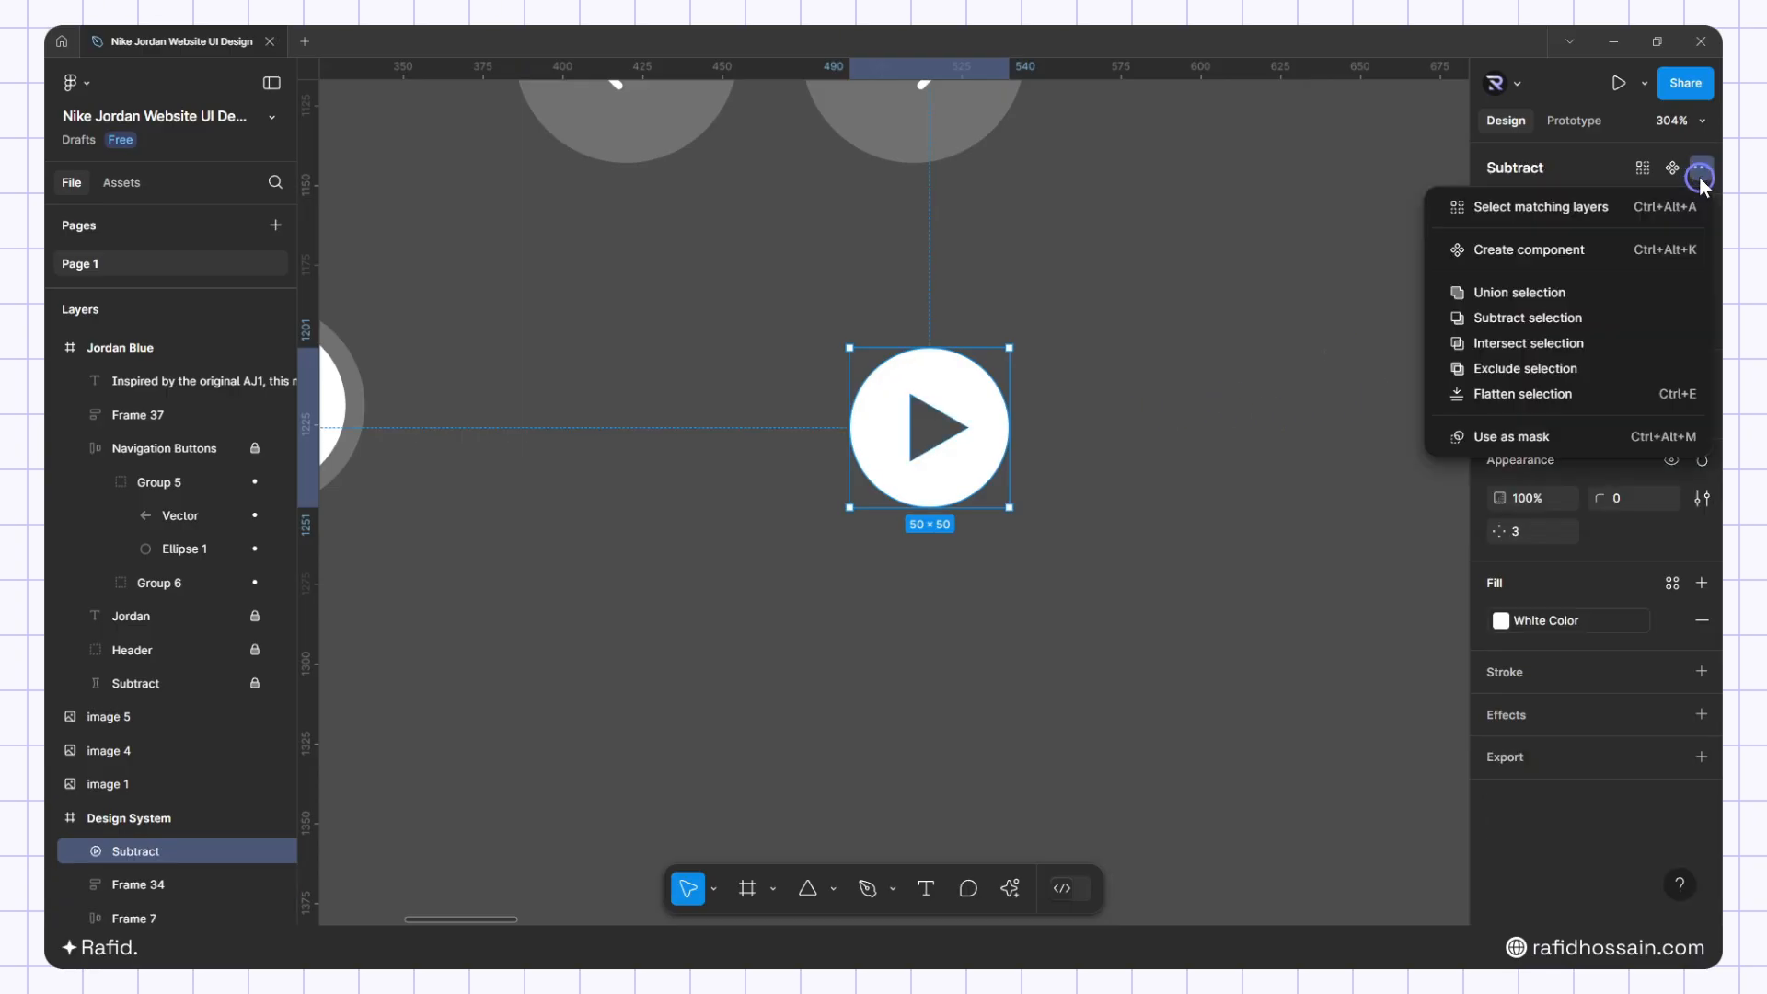
left_click(1501, 394)
left_click(1156, 414)
scroll(951, 414, "down", 3)
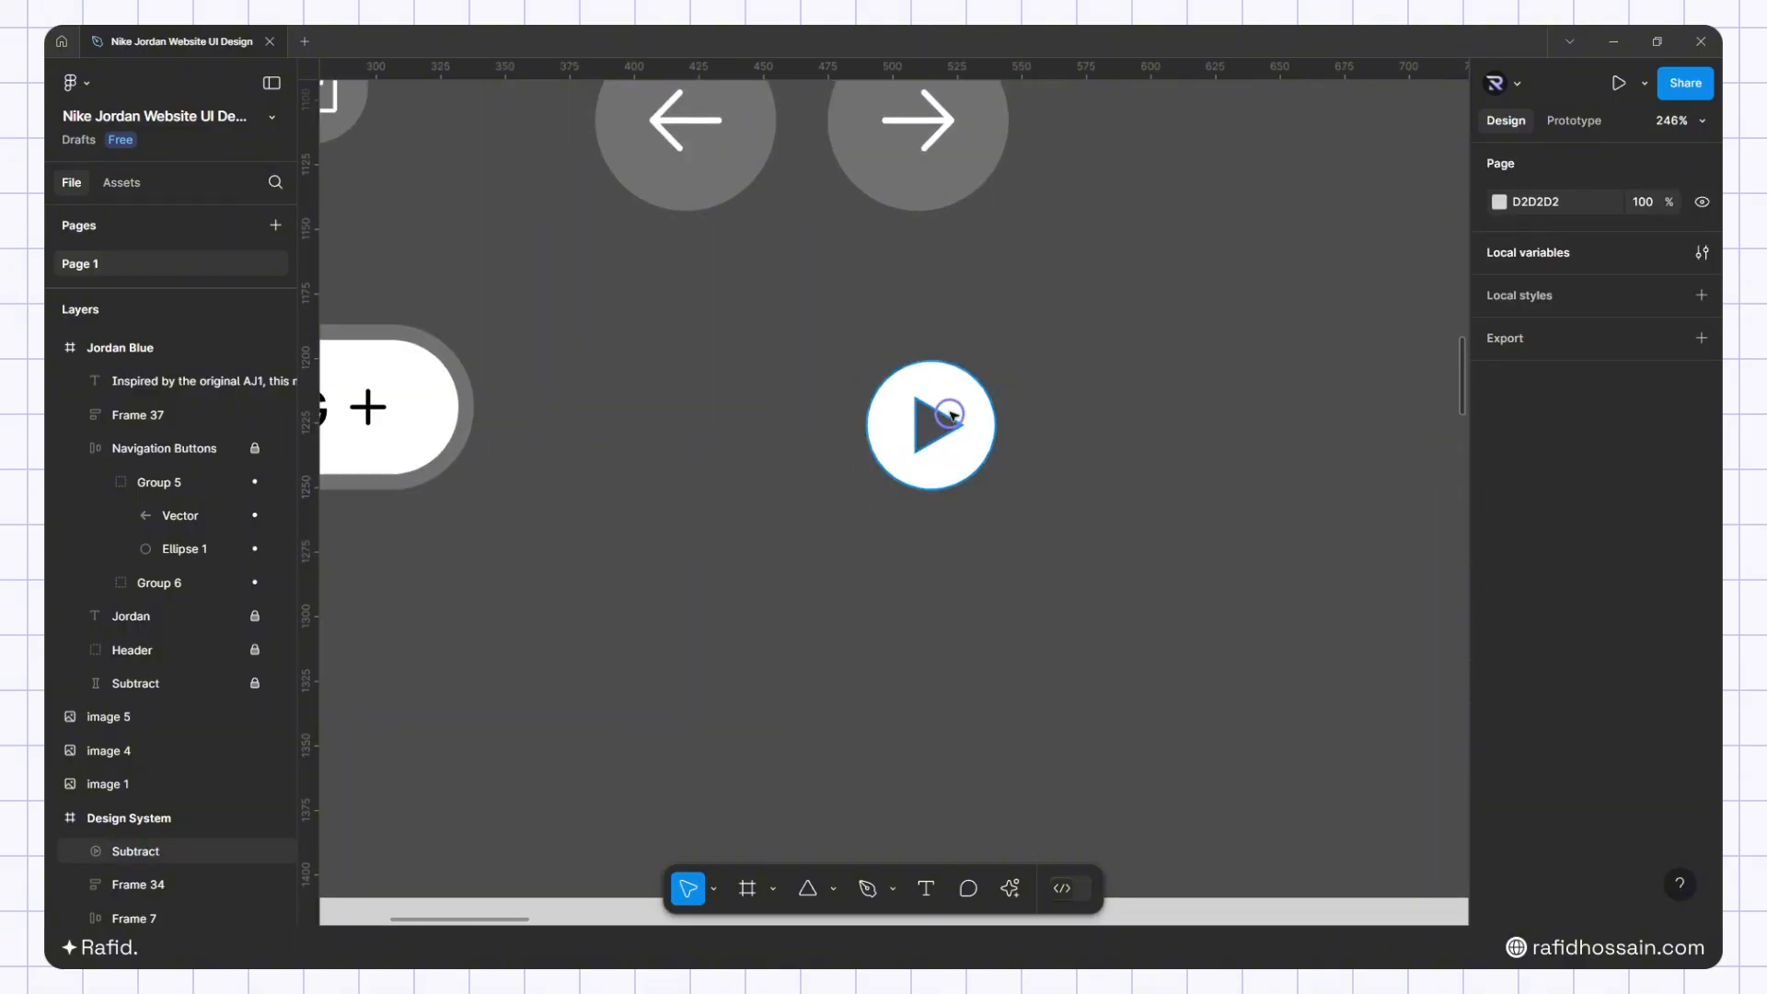
Wrap the play icon in an auto layout frame and give it an FFFFFF fill at 20% opacity
left_click(969, 405)
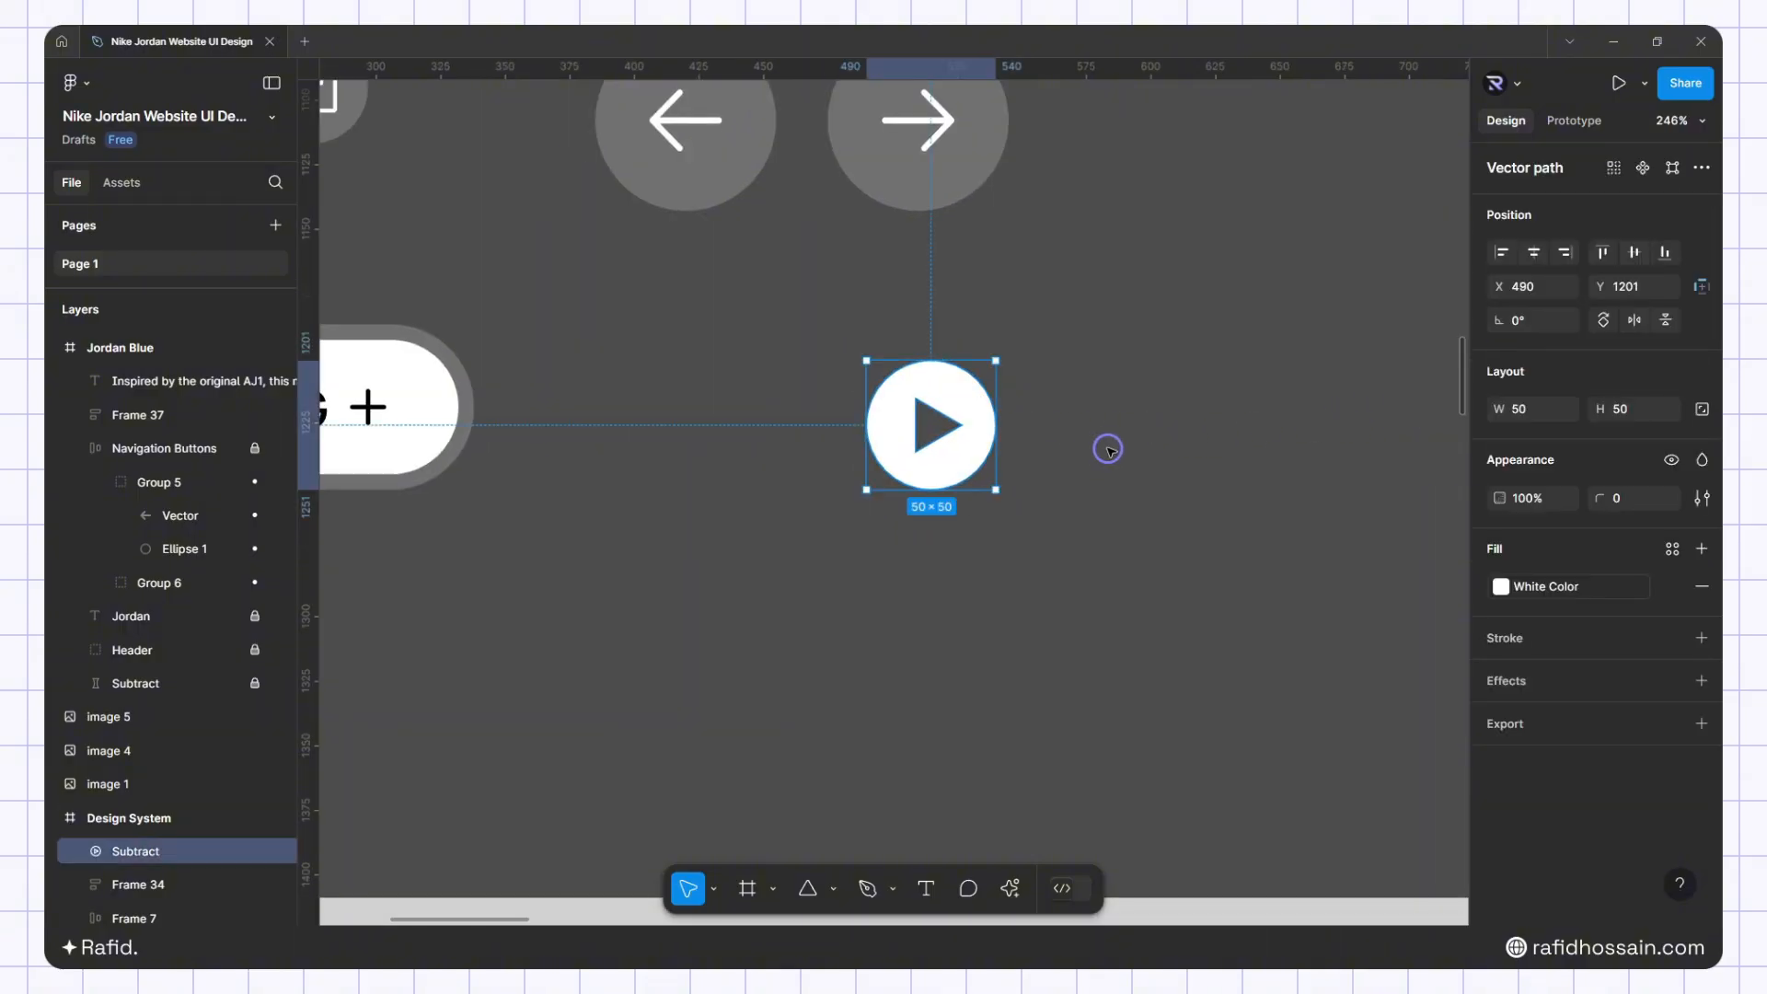
key("shift+a")
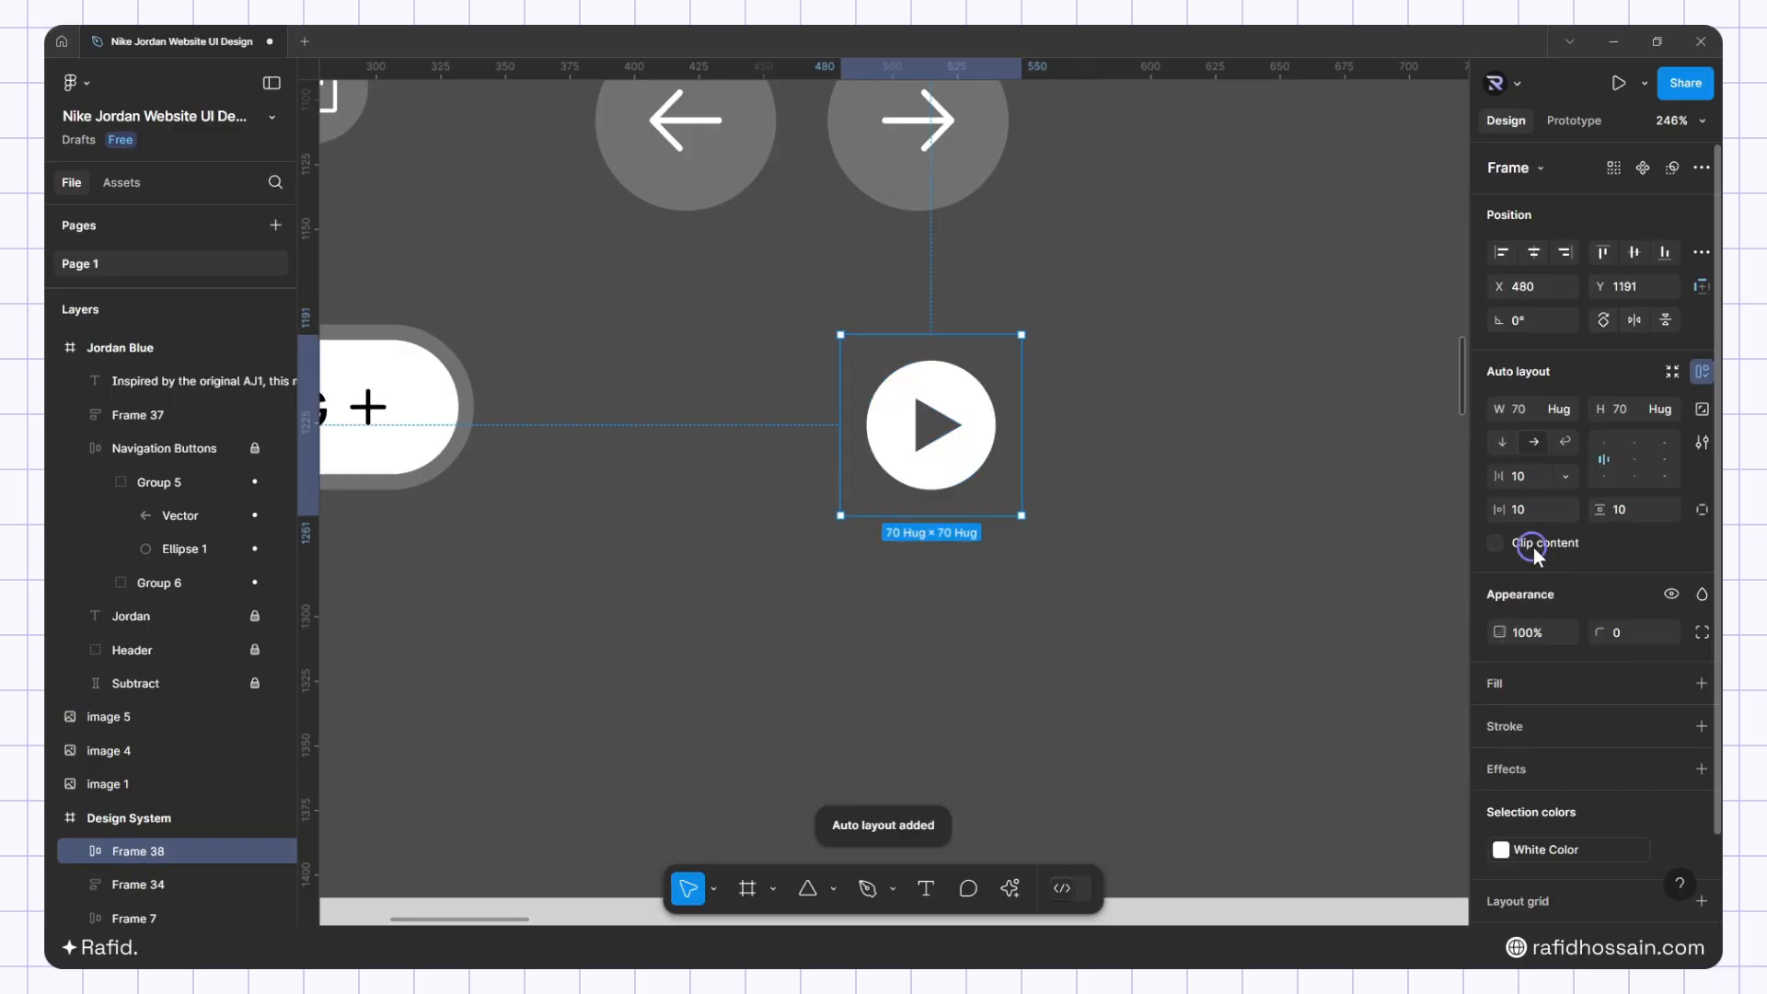
left_click(1517, 683)
left_click(1538, 716)
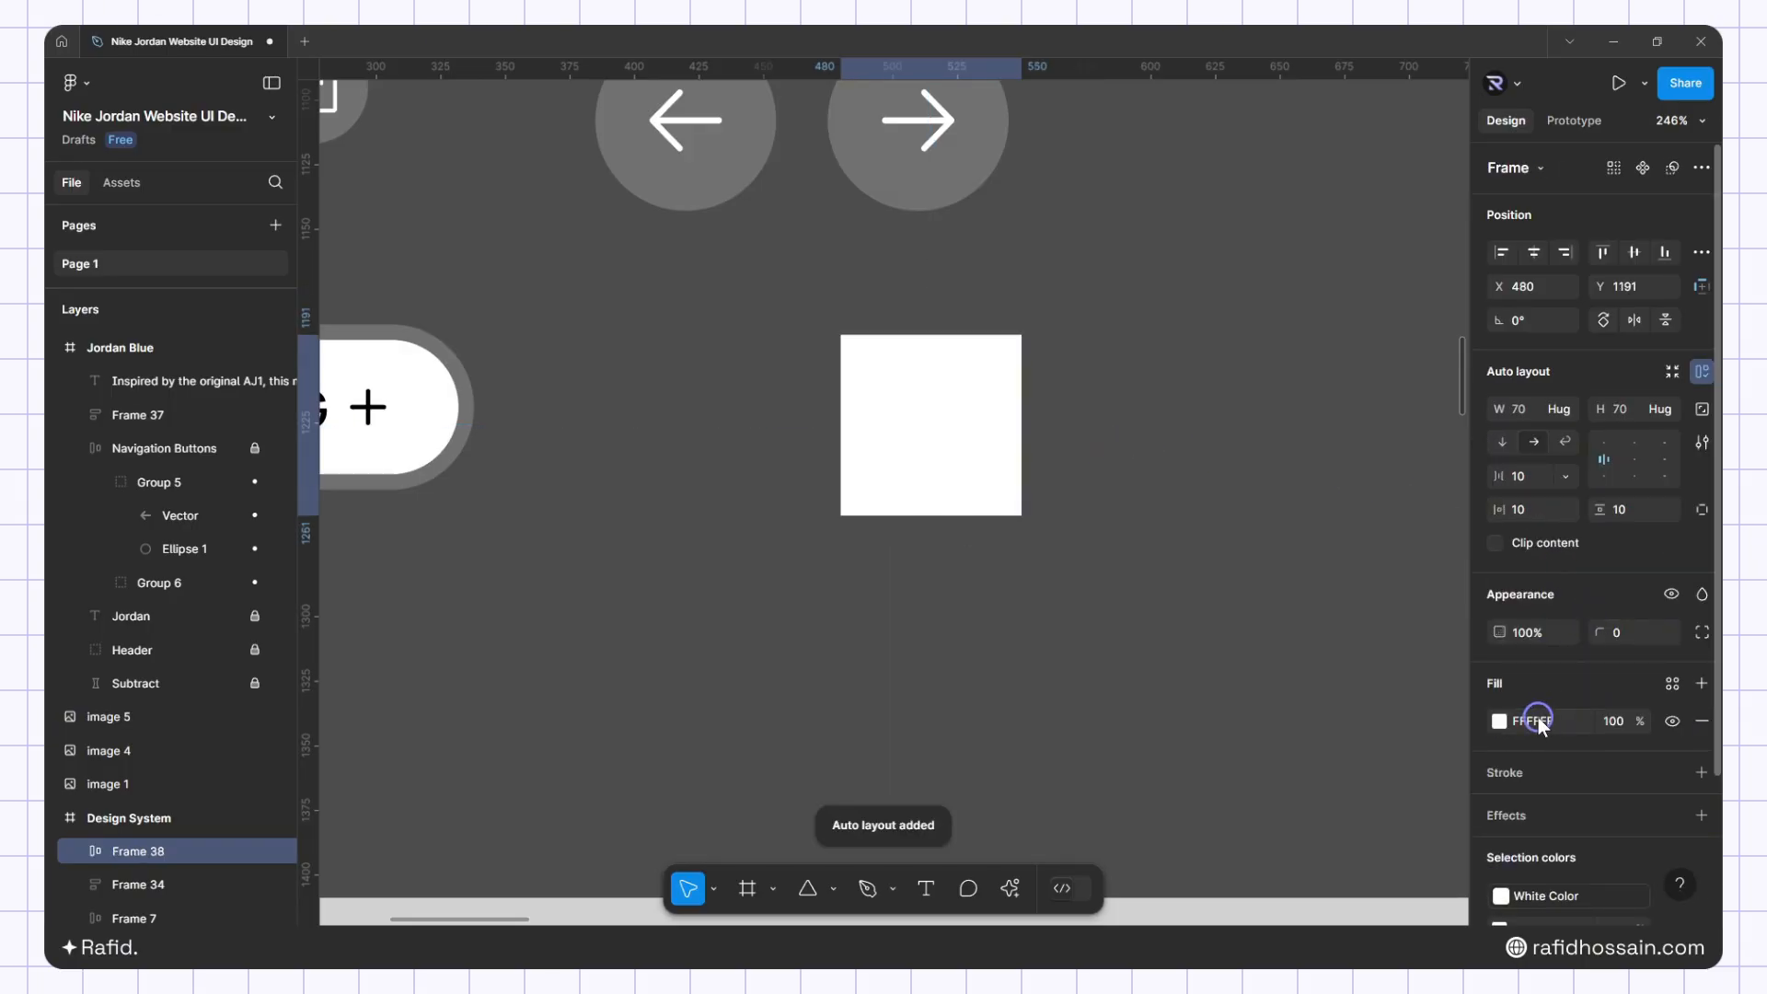
key("Tab")
type("20")
key("Return")
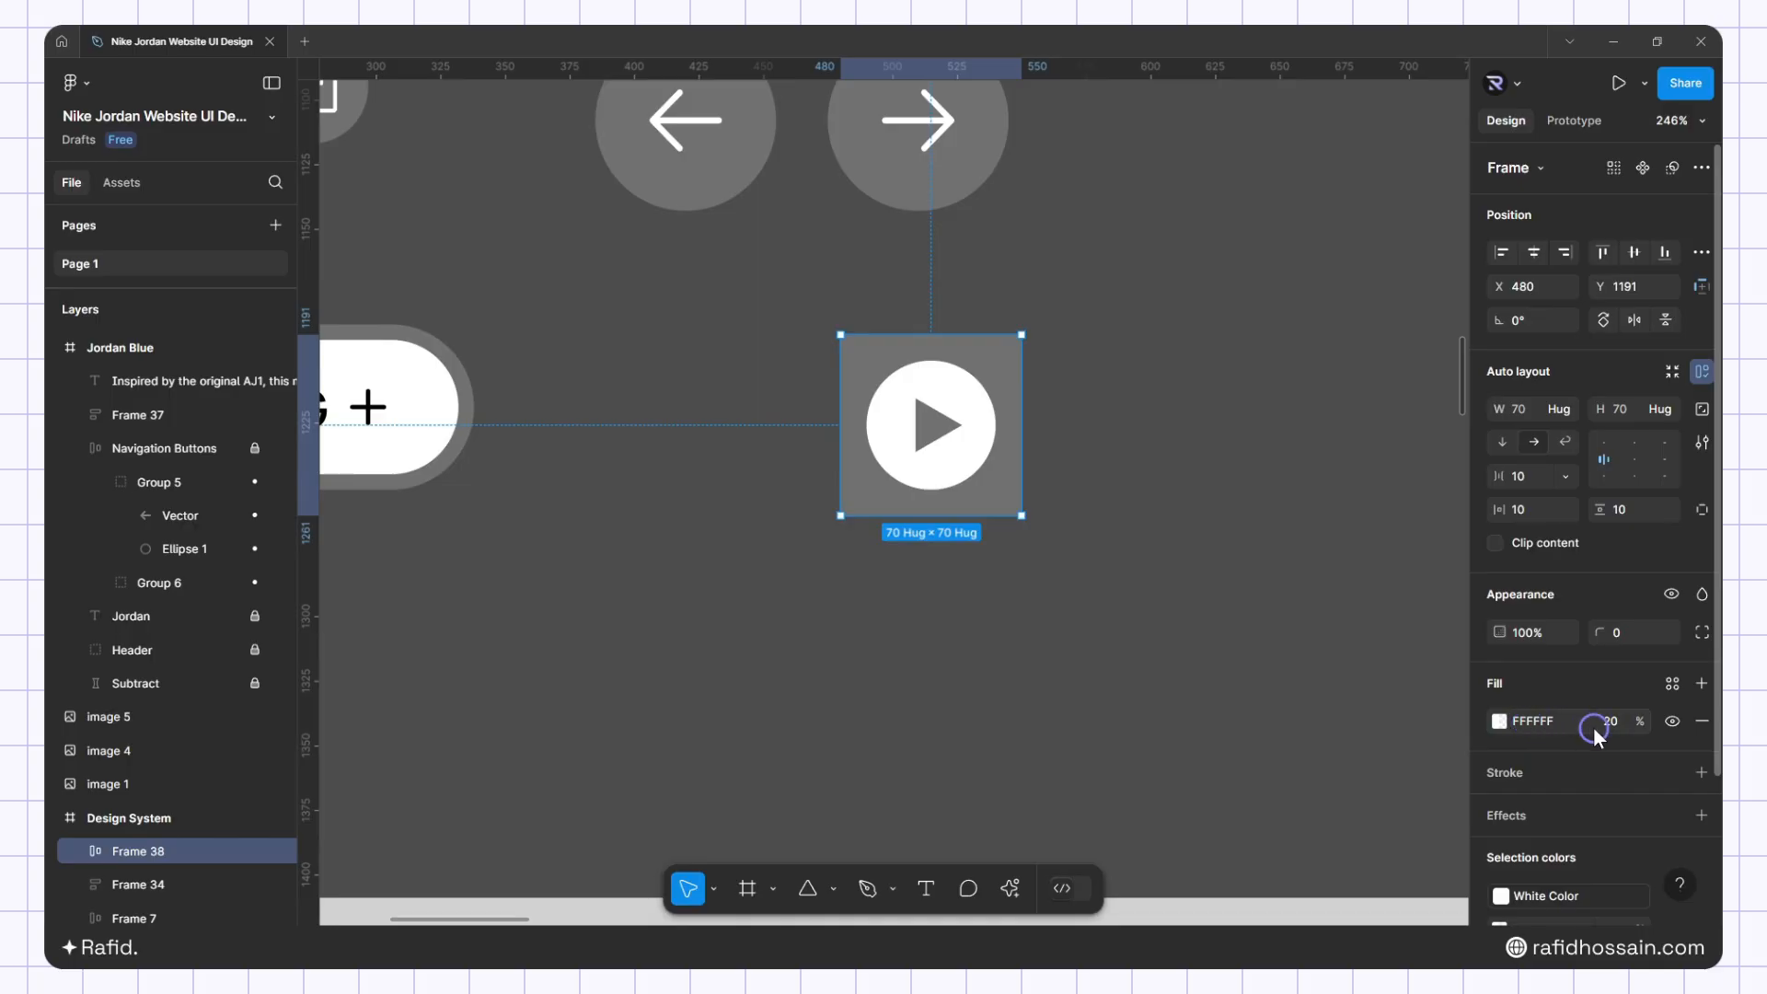
Add a background blur effect of 20 to the play button frame
left_click(1543, 814)
left_click(1548, 848)
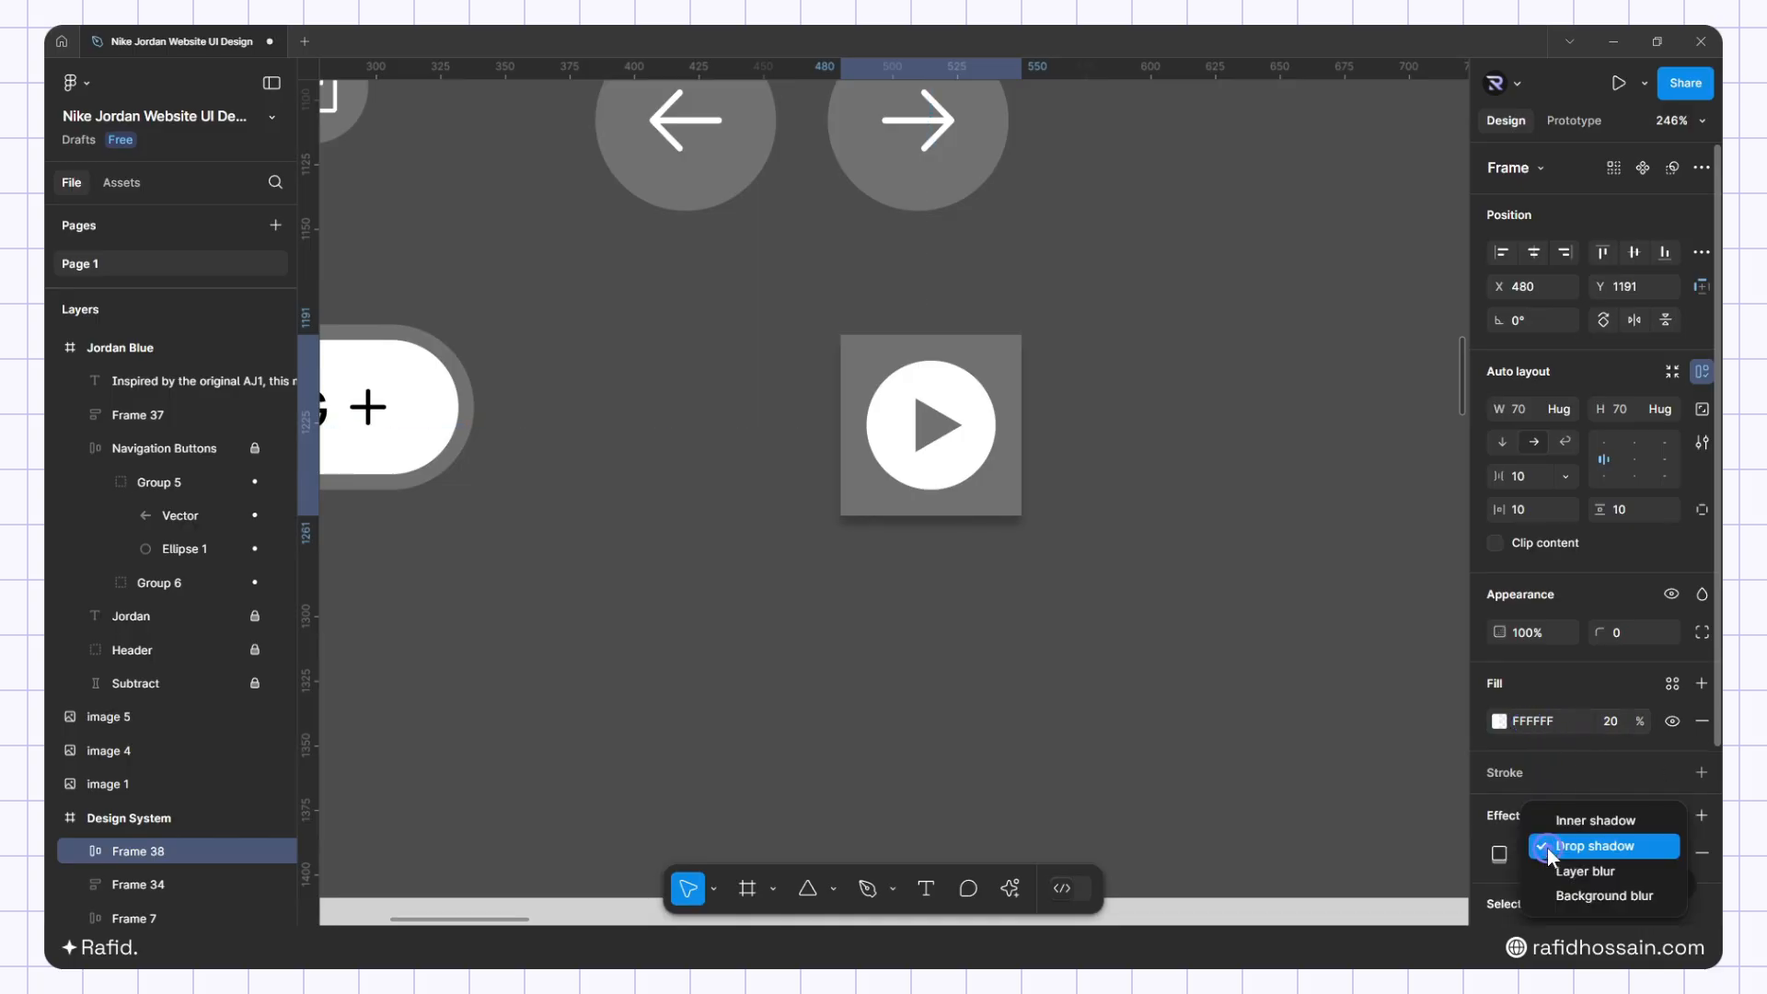
left_click(1578, 891)
left_click(1386, 886)
type("20")
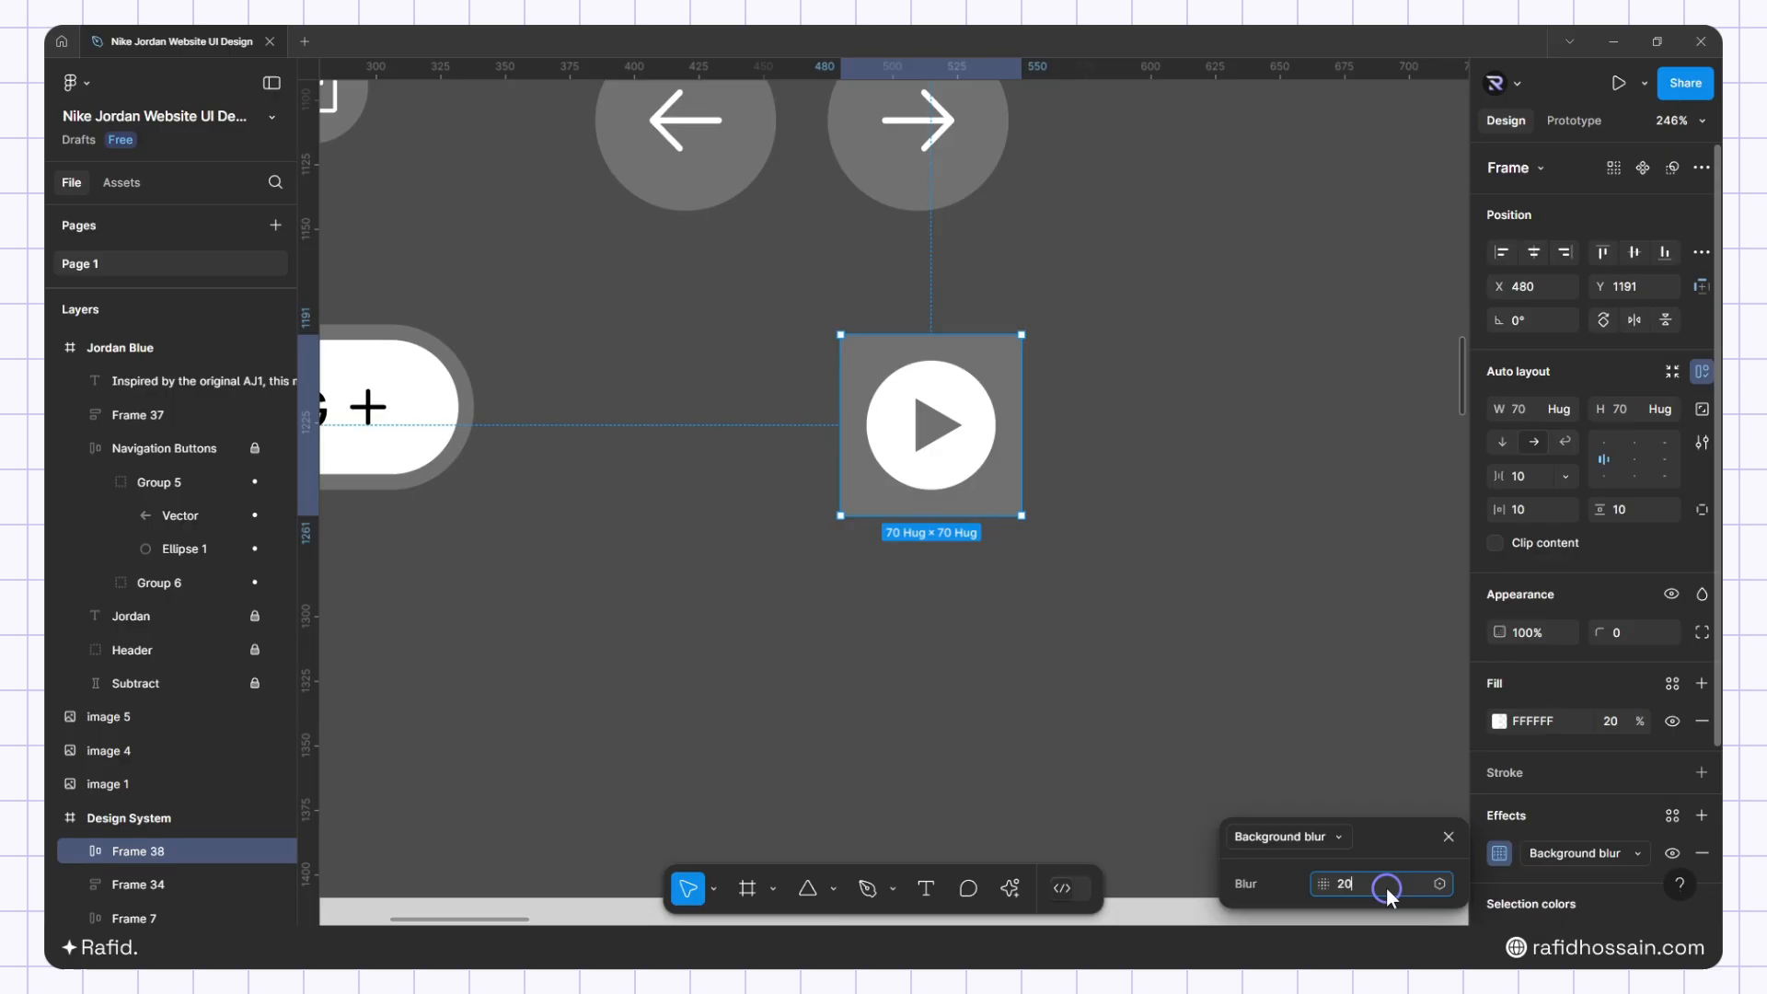
left_click(1448, 835)
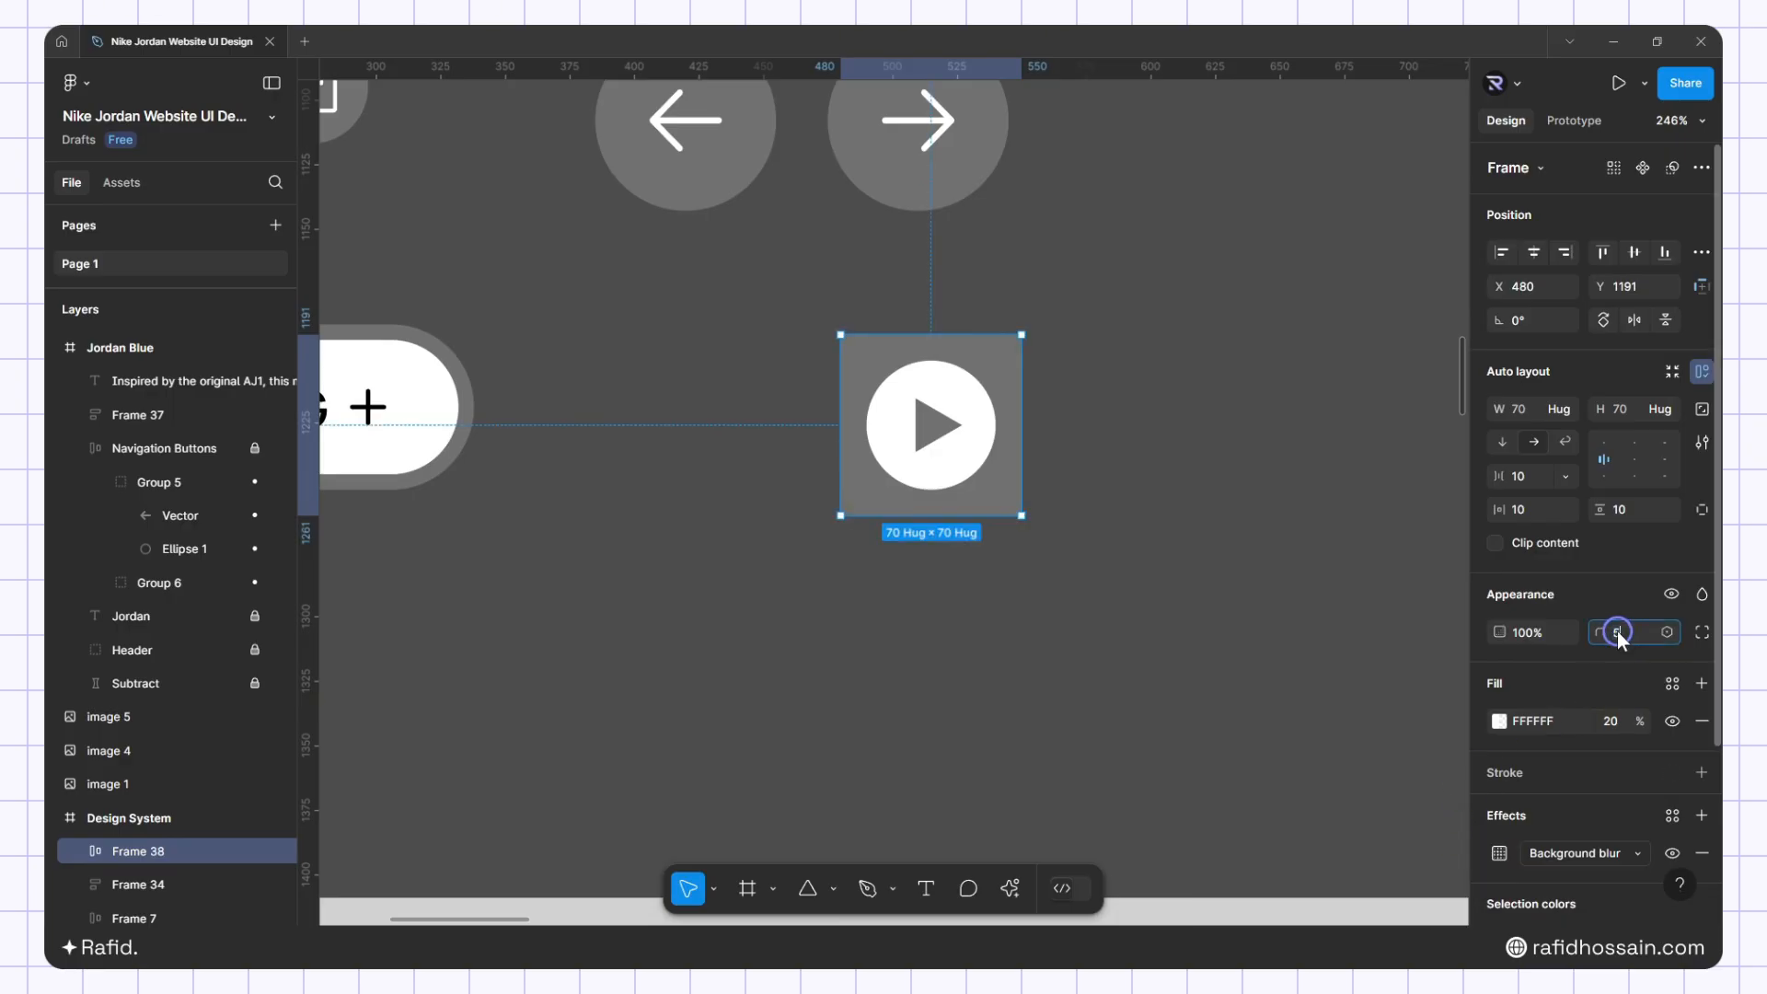
Set the play button frame's corner radius to 50 and its horizontal and vertical padding to 6
type("50")
key("Return")
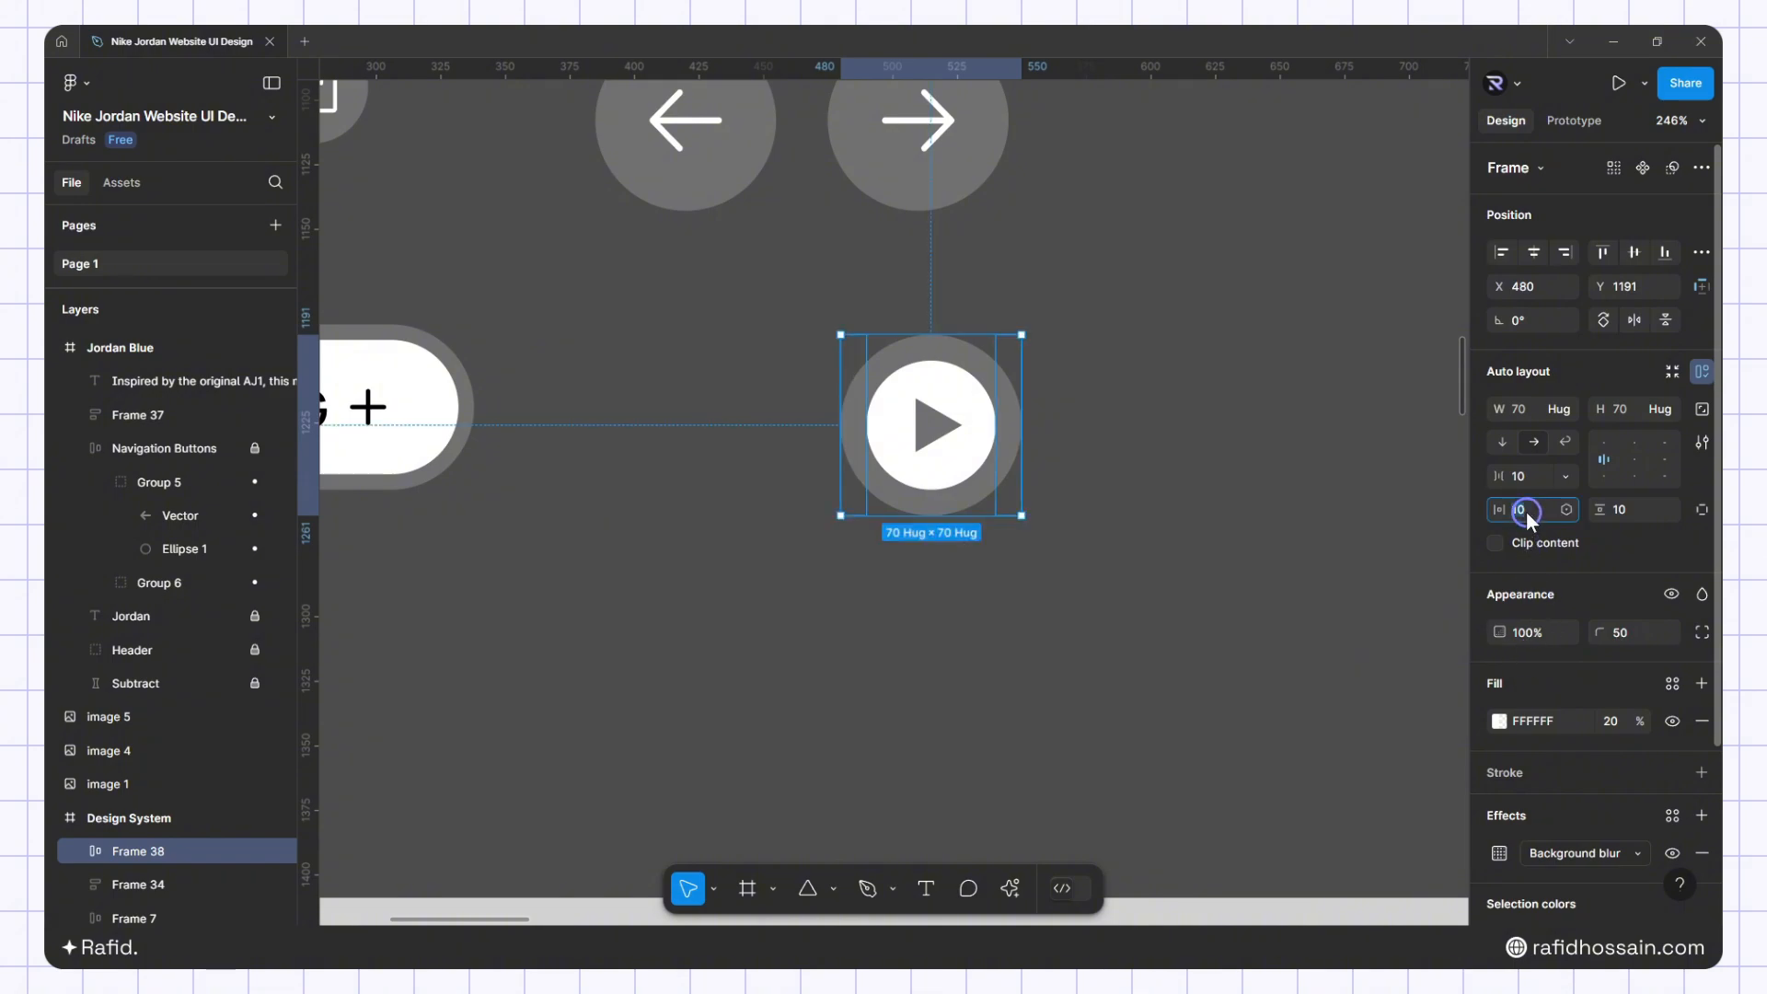
type("6")
key("Return")
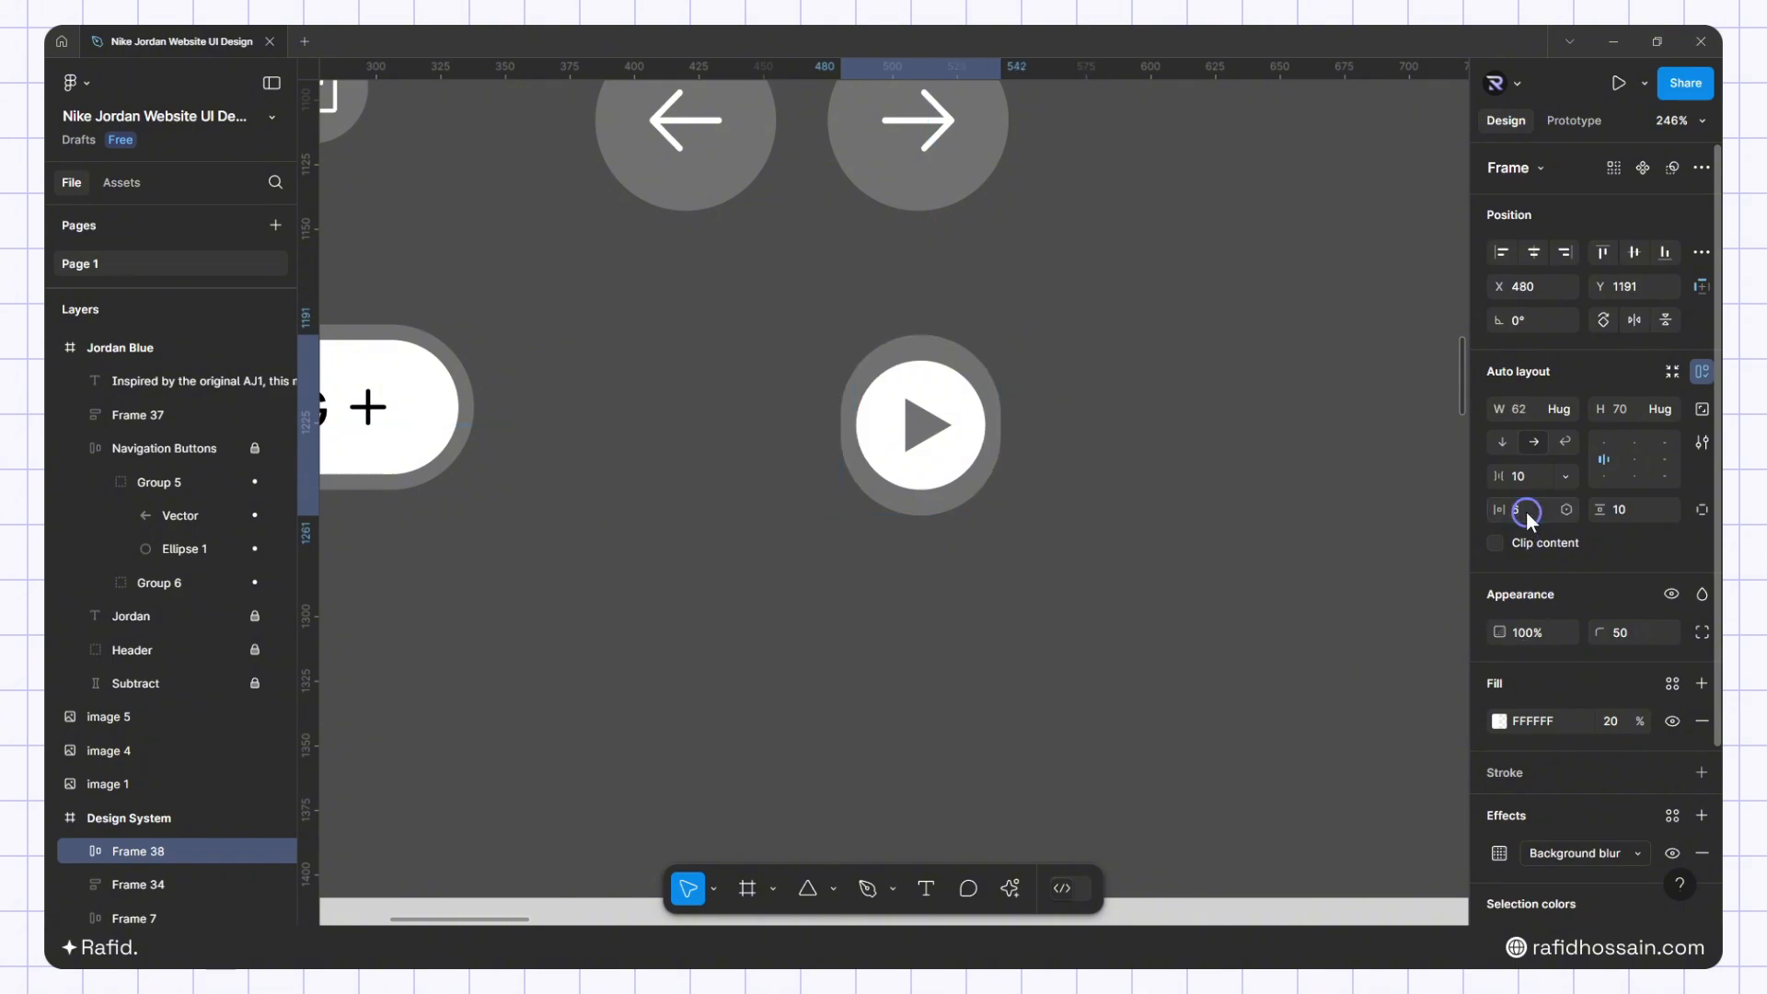
left_click(1635, 516)
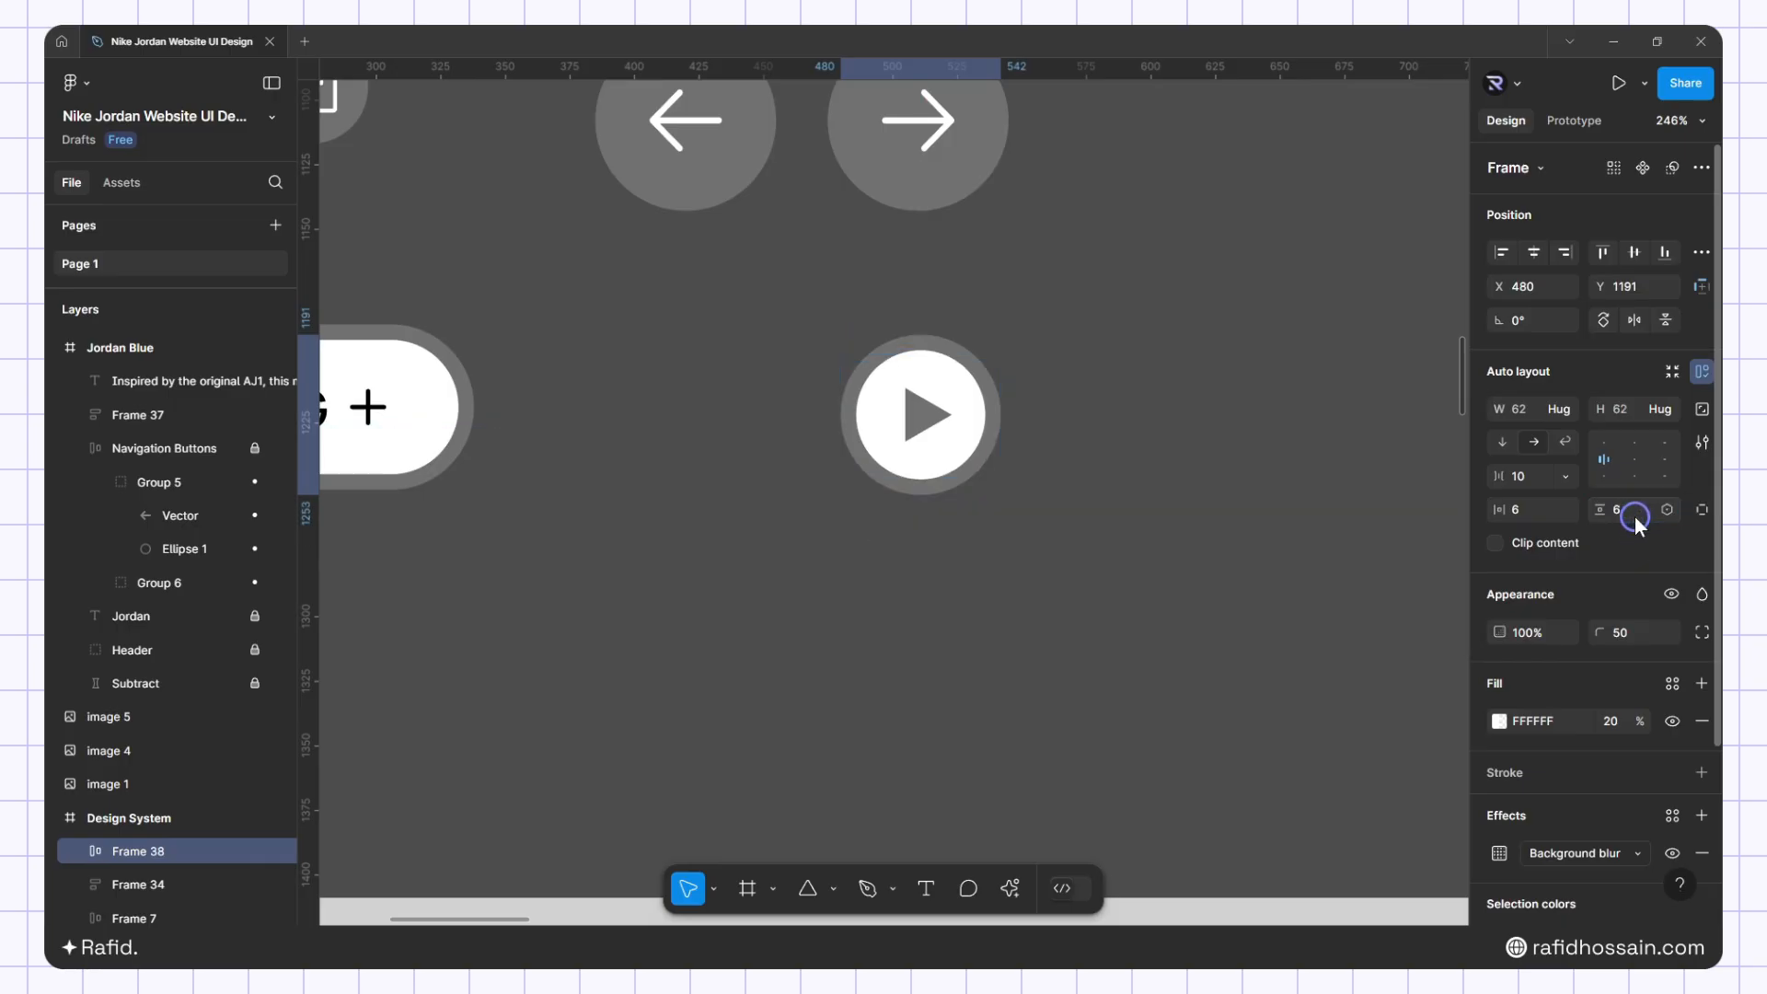
Set the play button frame's vertical padding to 6 and clear the selection
type("6")
key("Return")
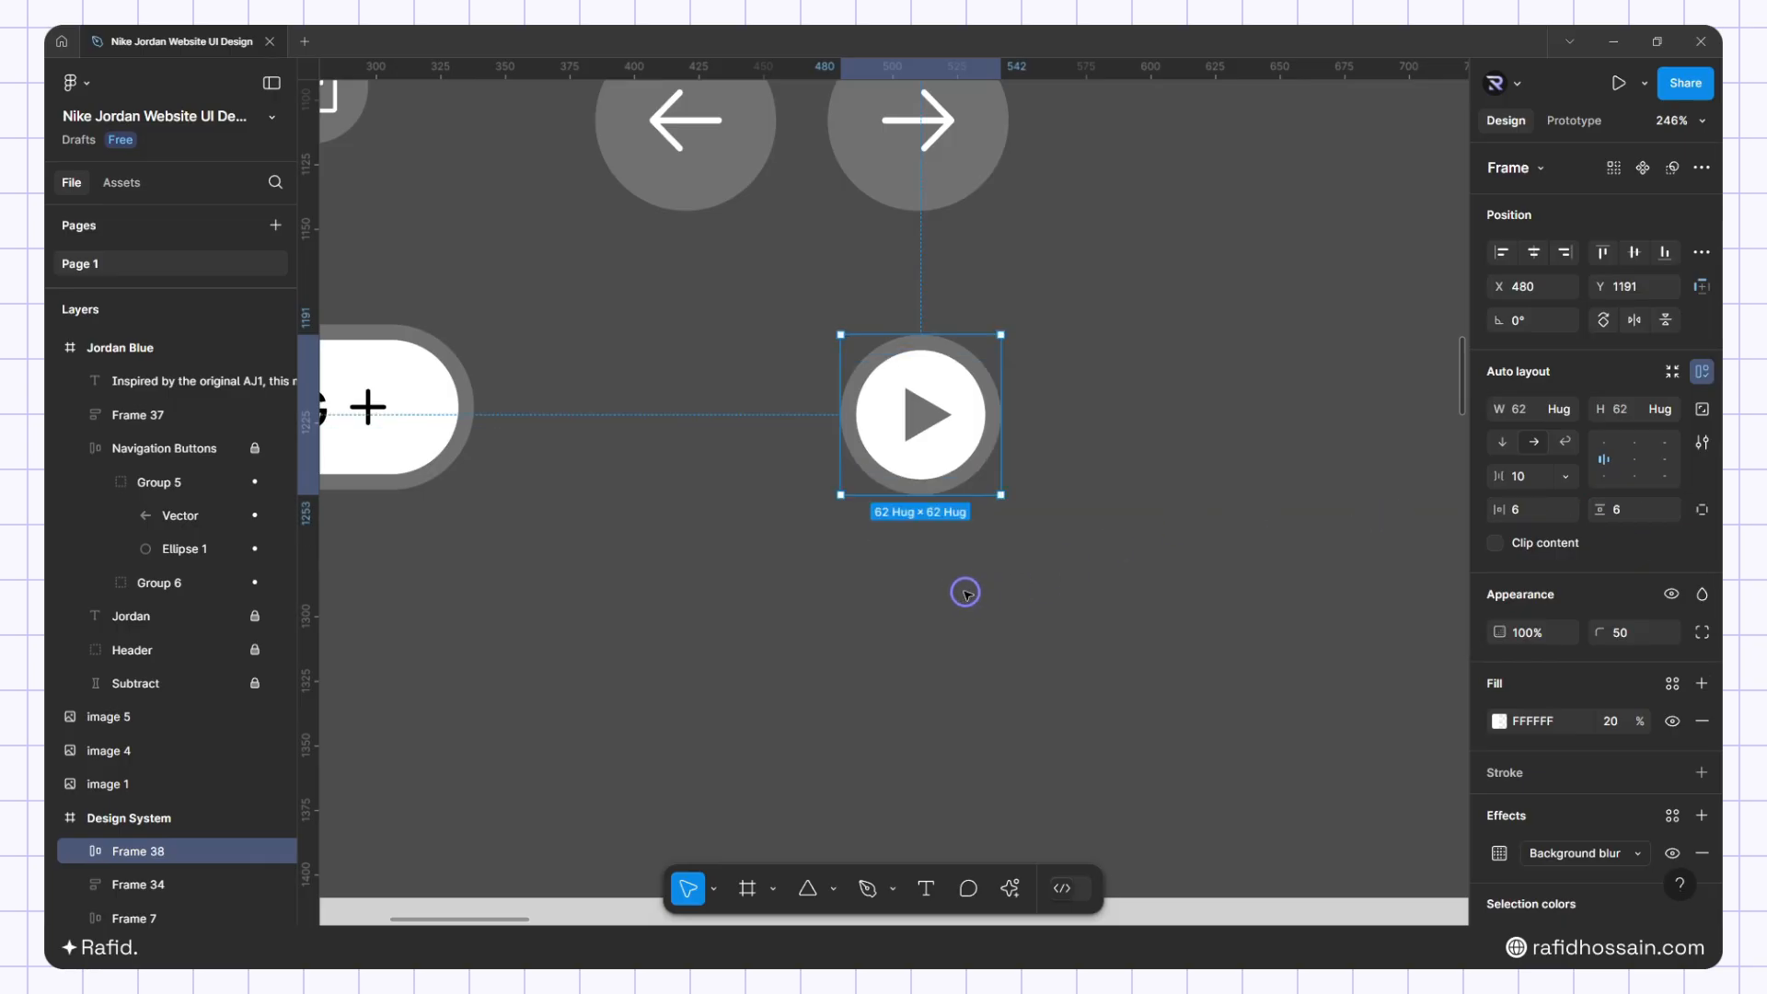
left_click(962, 584)
Place a copy of the play button in the Jordan Blue frame, left-aligned beneath the product description at X 1237, Y 963
scroll(955, 572, "down", 10)
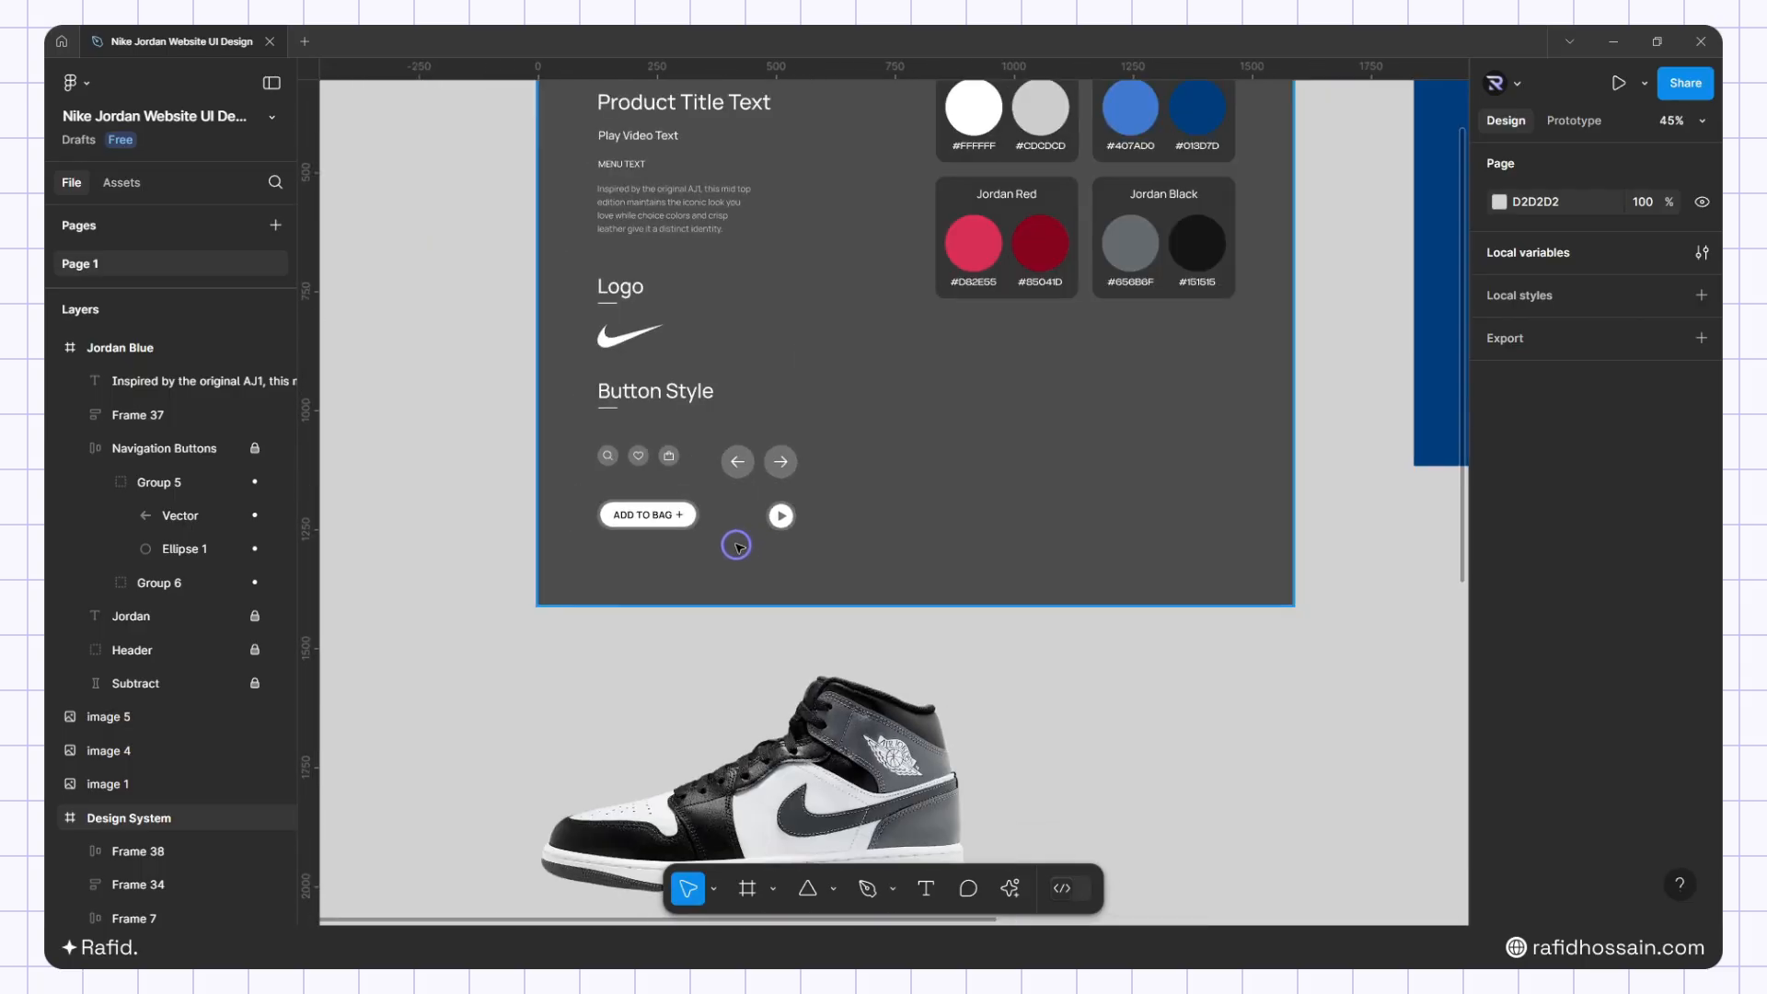
scroll(737, 546, "down", 6)
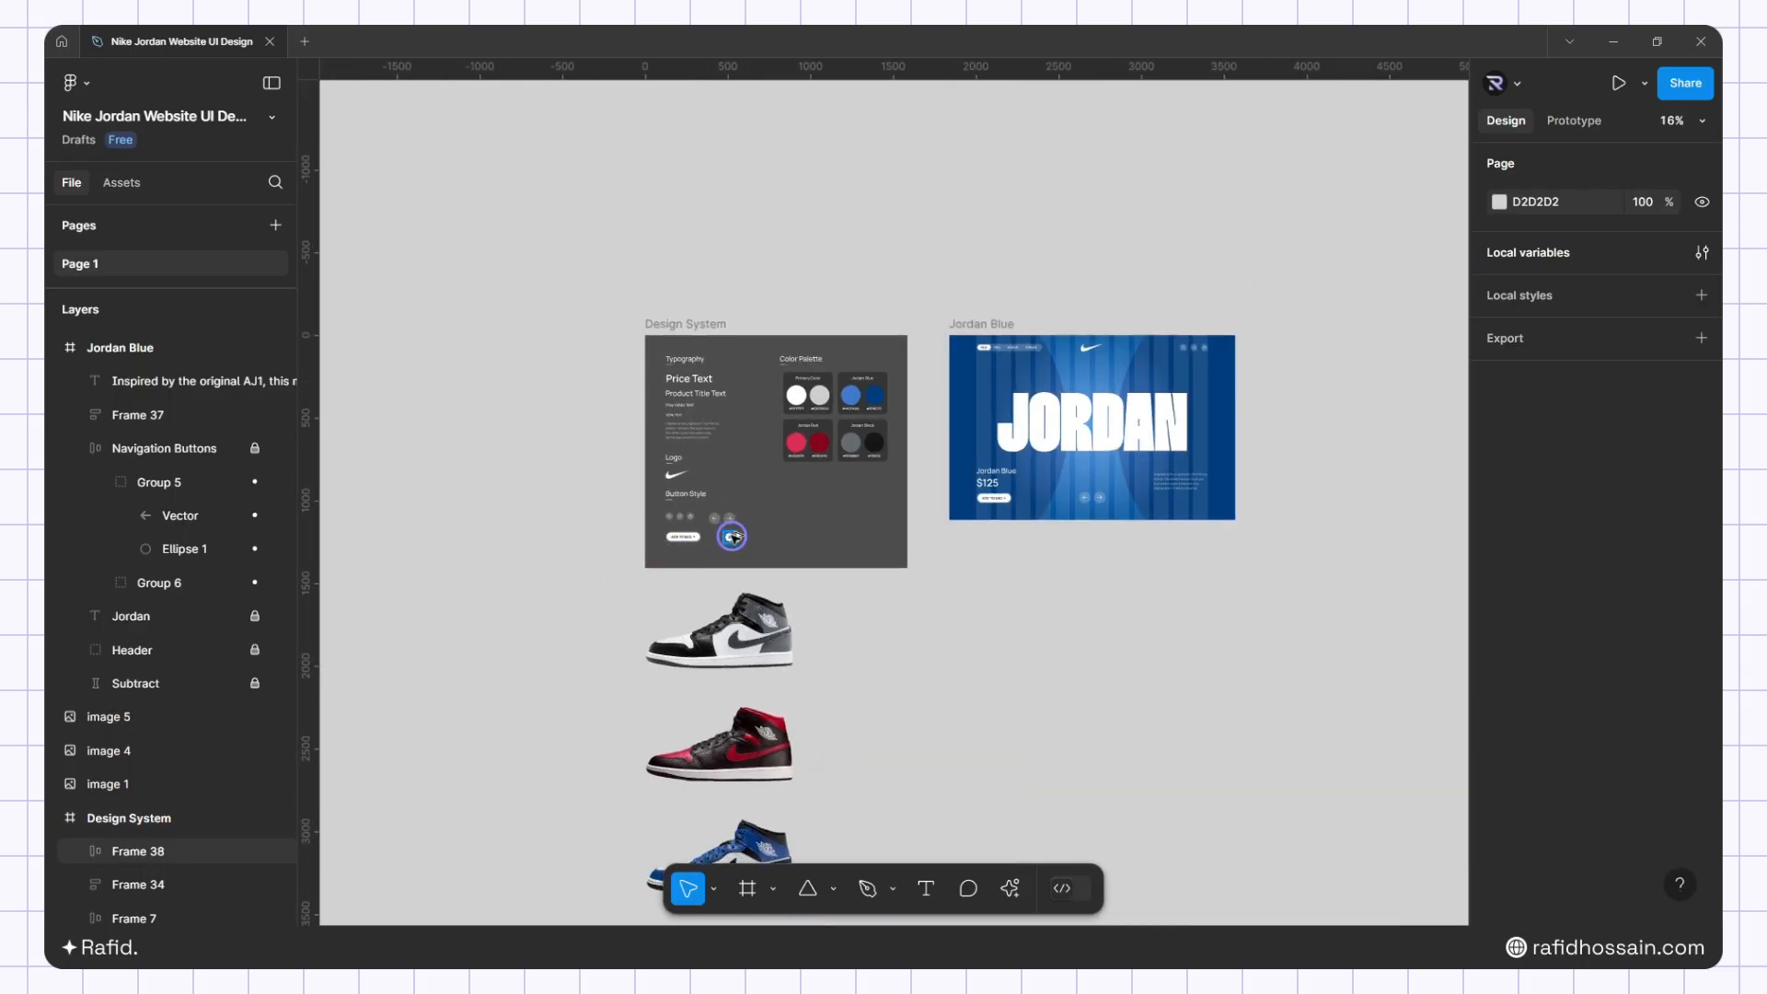
left_click_drag(732, 536, 1140, 498)
scroll(1220, 484, "up", 10)
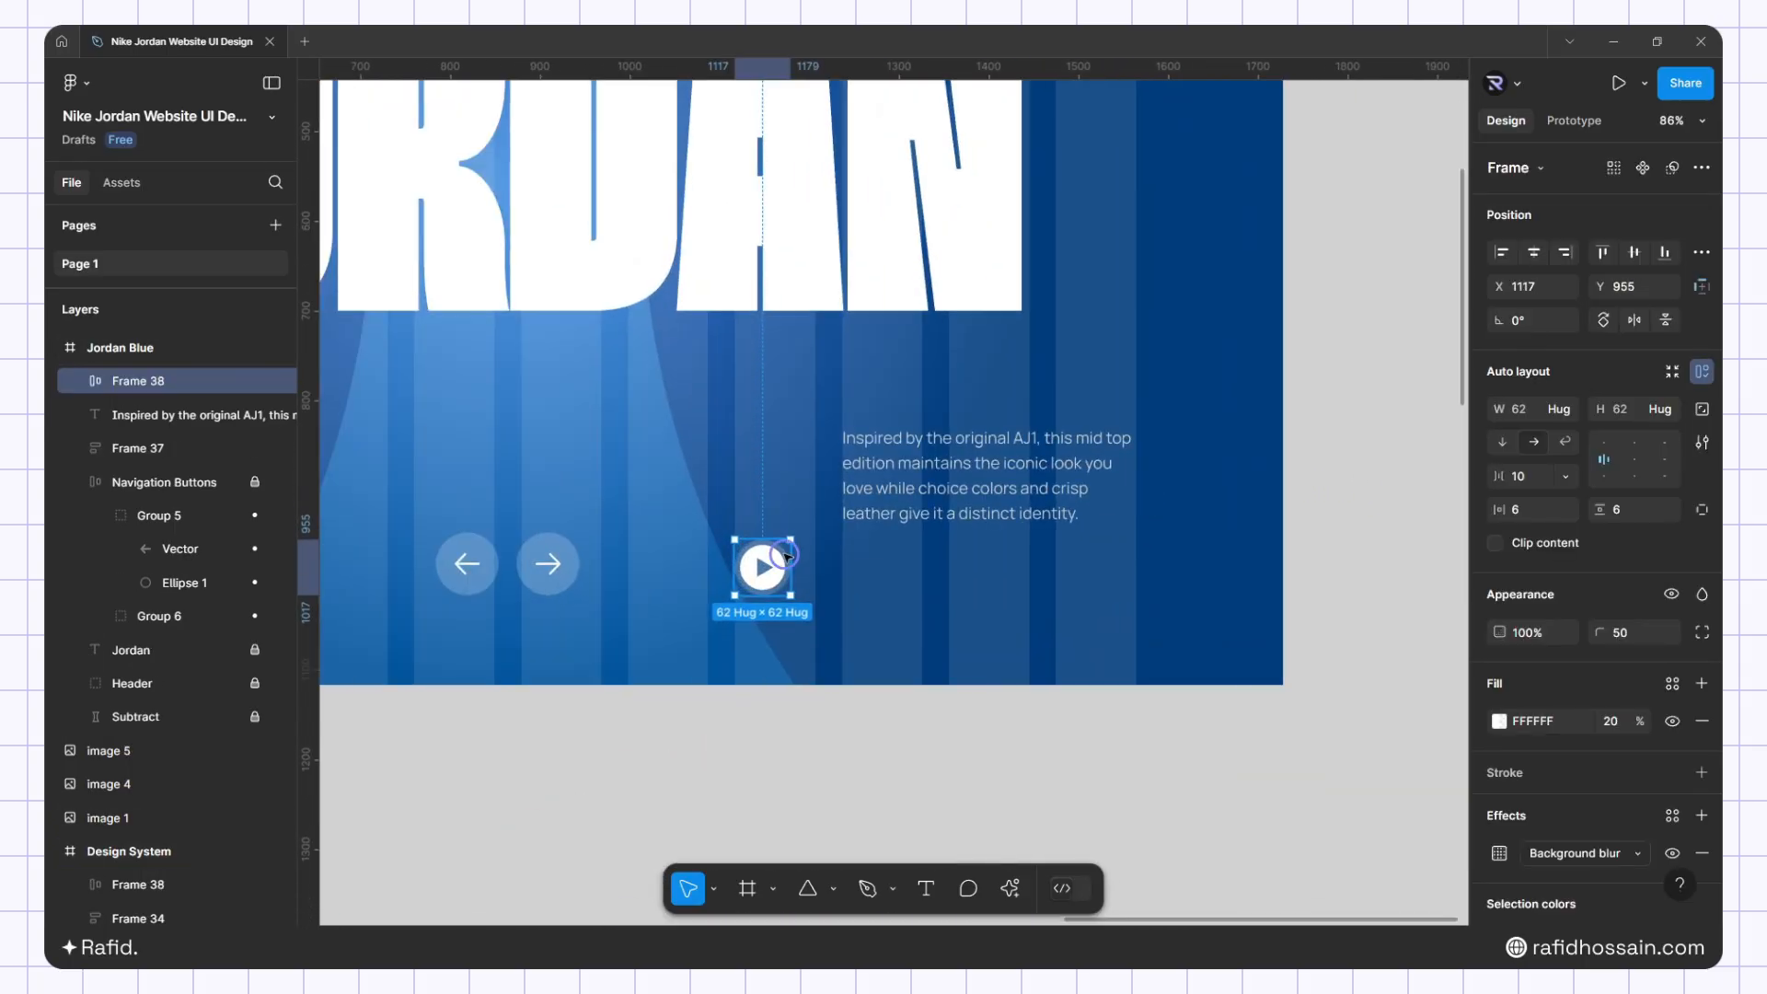
left_click_drag(787, 555, 871, 577)
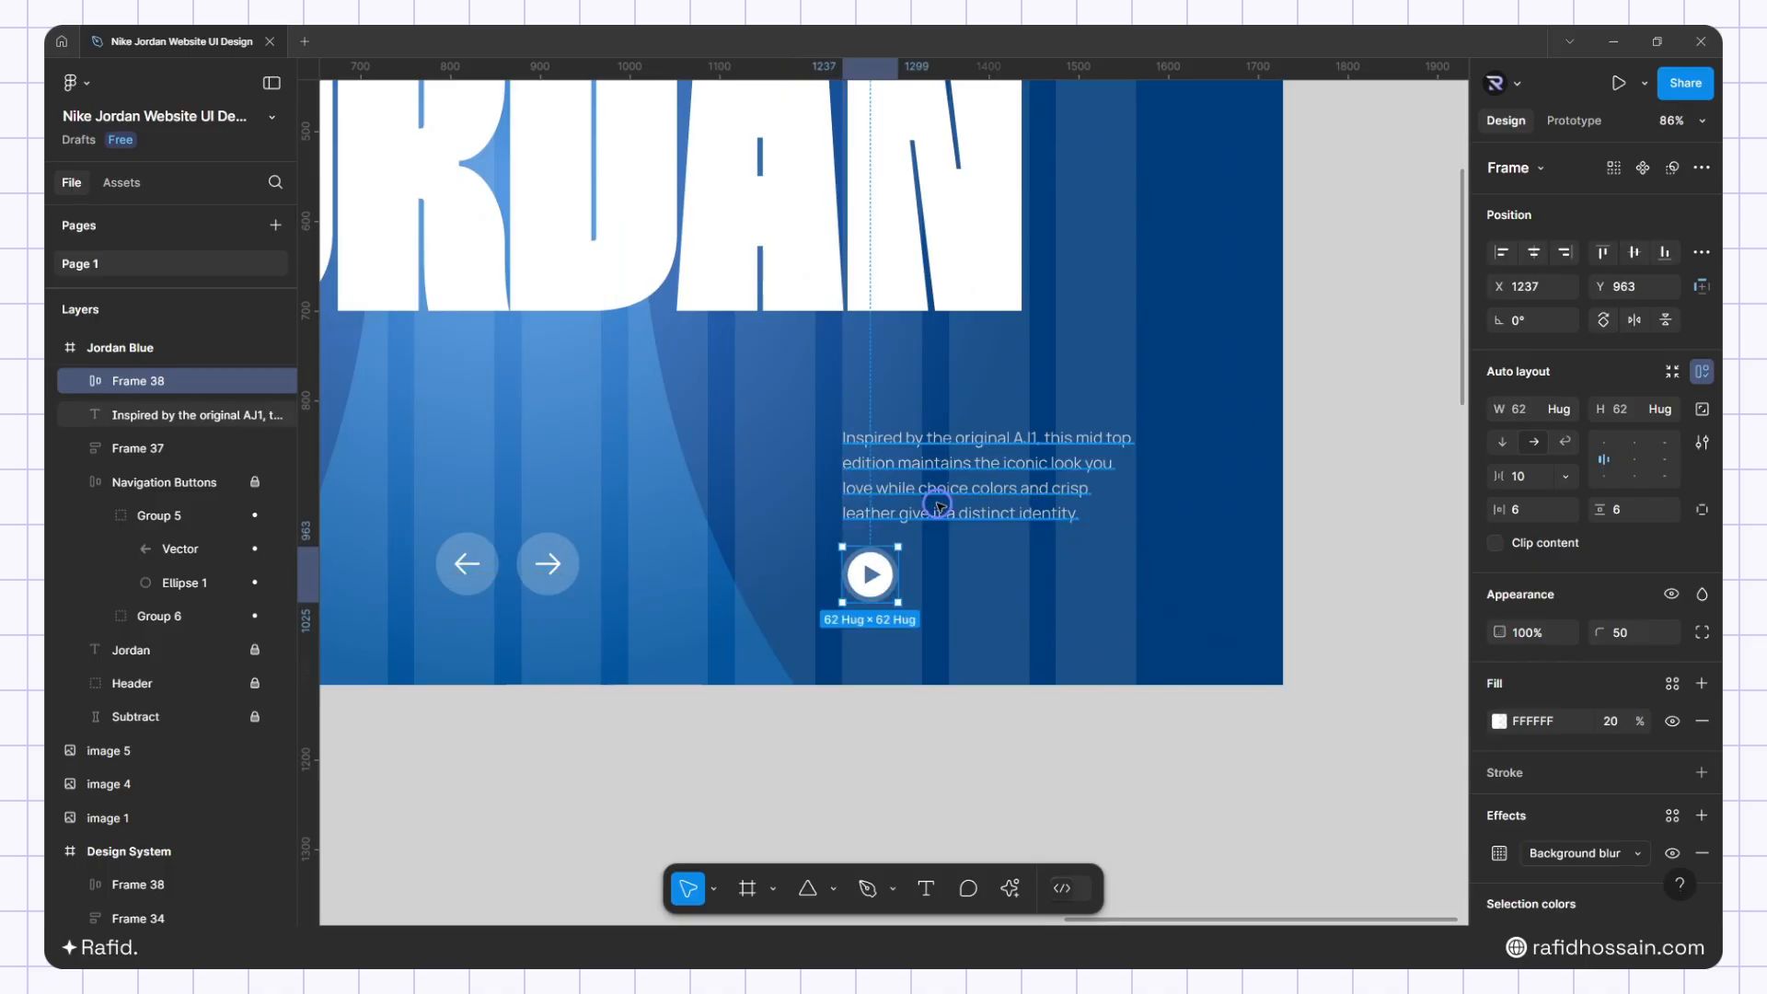
Copy the Play Video Text sample from the design system to X 1316, Y 978, beside the play button on the Jordan Blue screen
scroll(1168, 500, "down", 10)
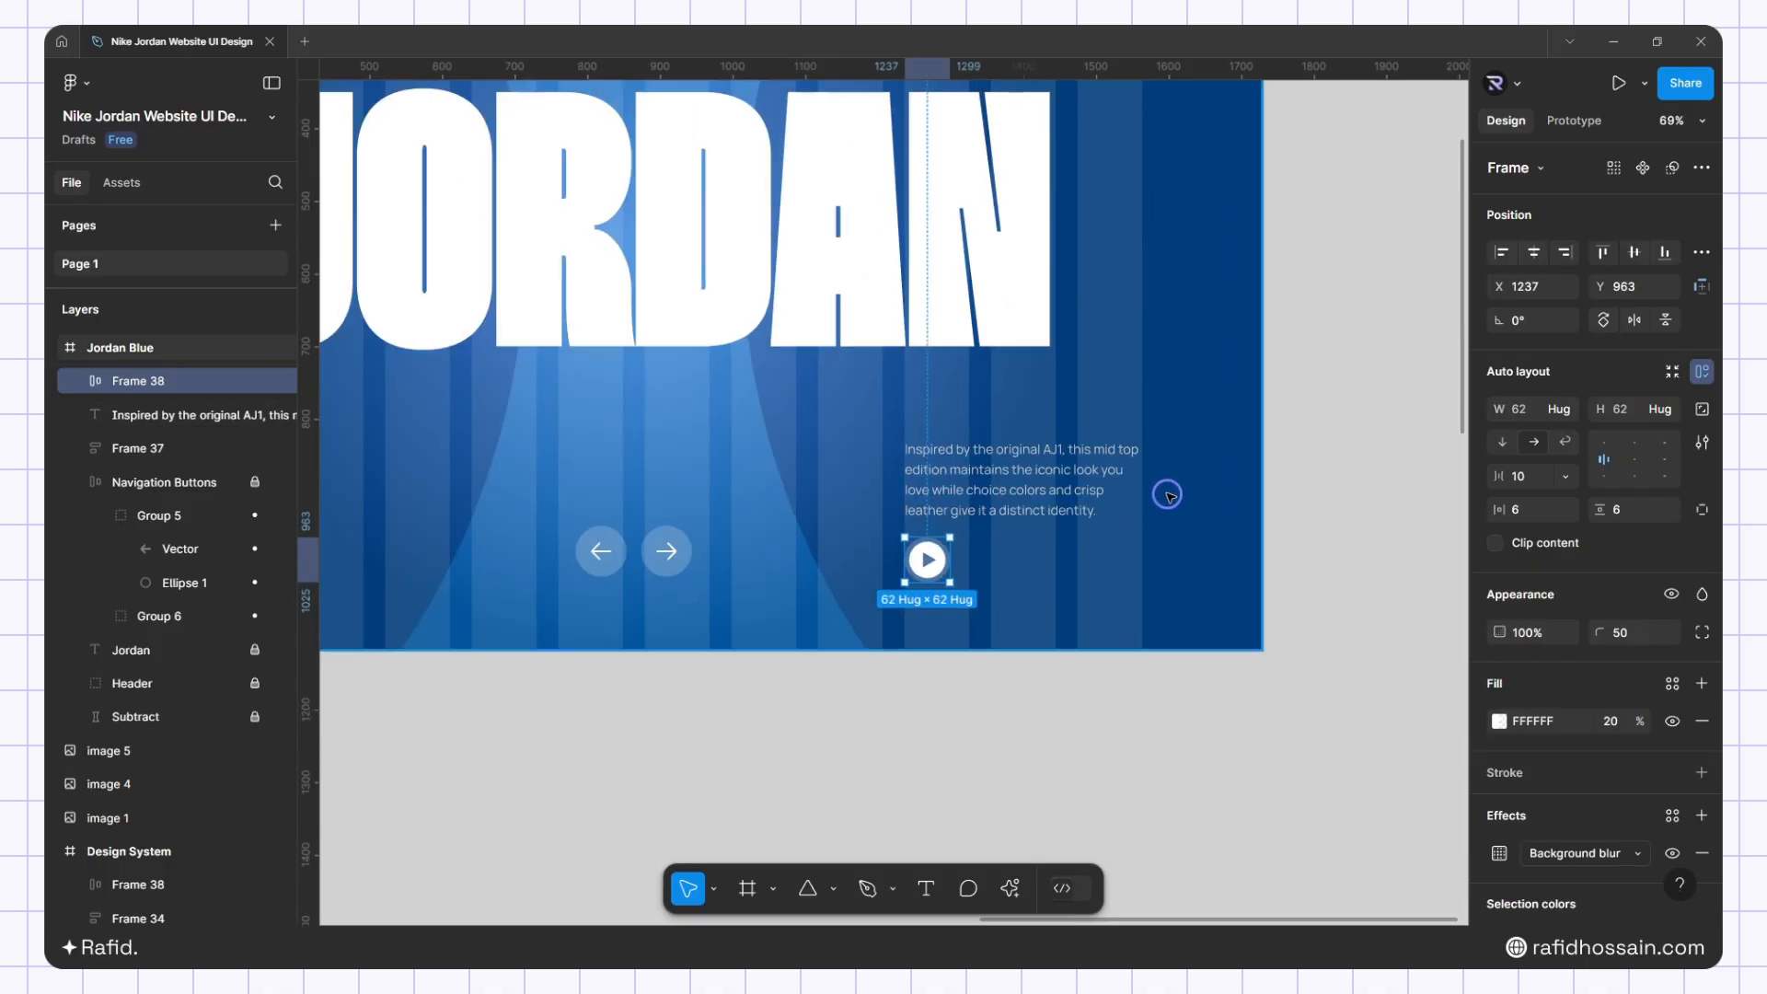
scroll(760, 527, "up", 3)
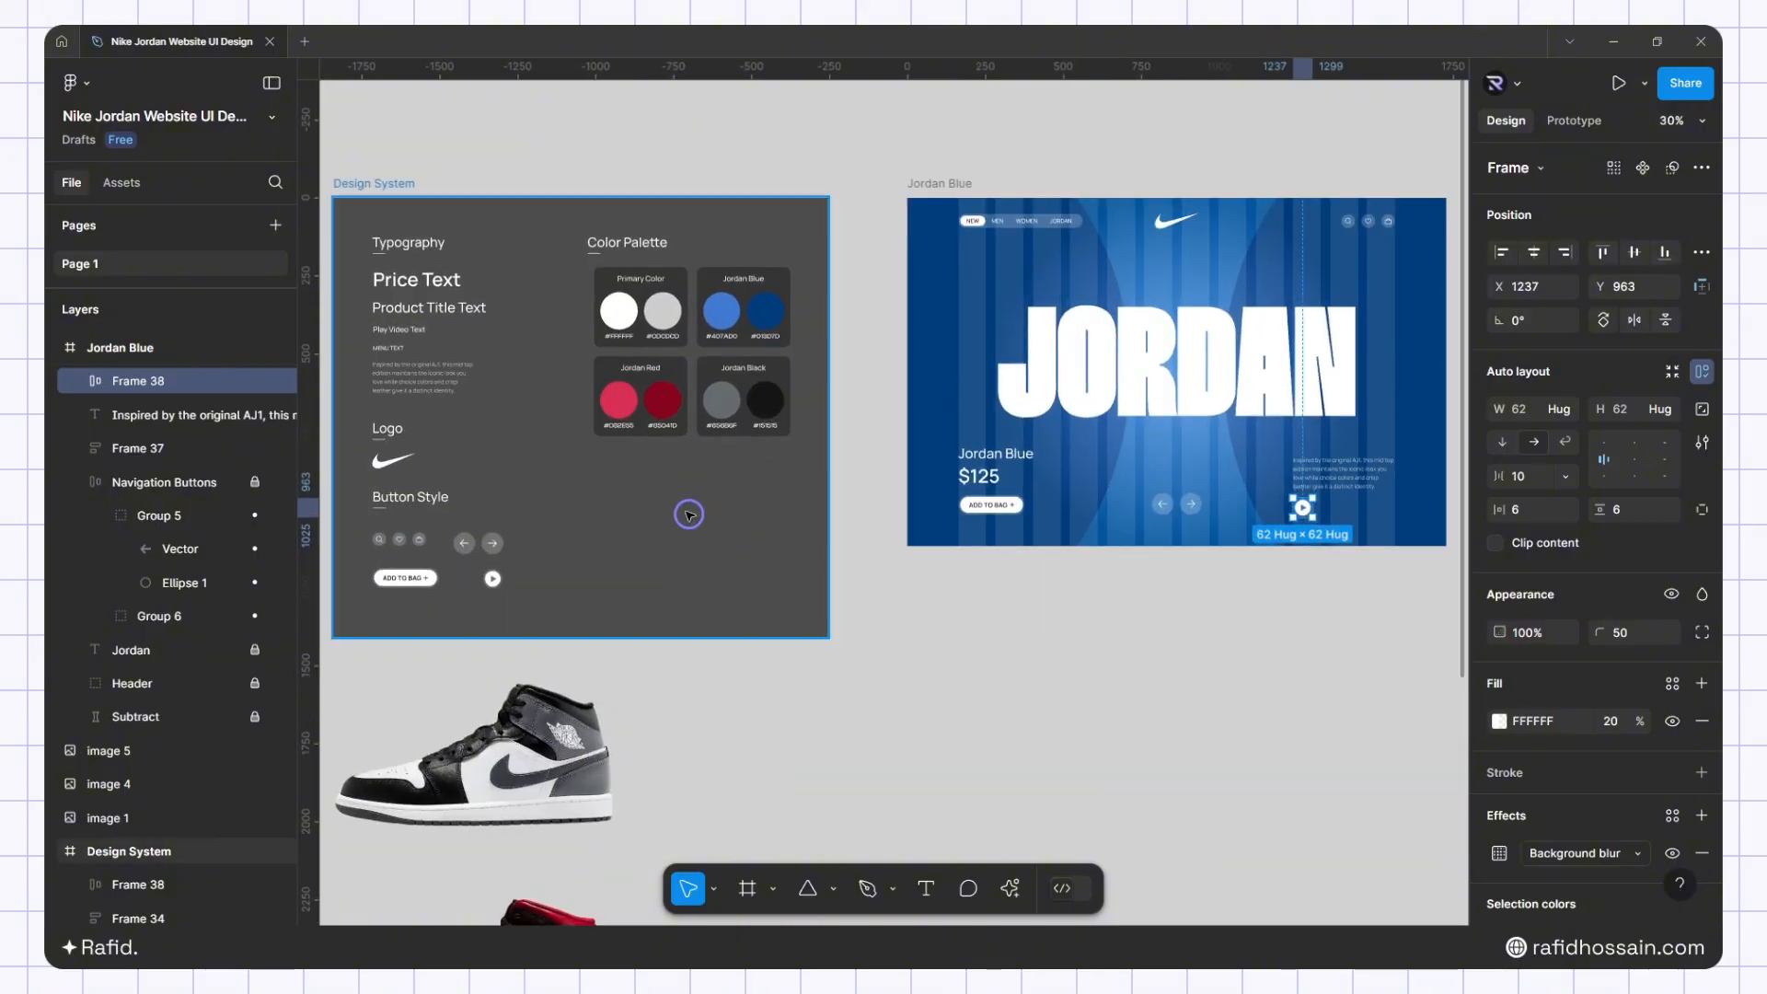
left_click_drag(406, 332, 1241, 529)
scroll(1207, 518, "down", 4)
scroll(1141, 521, "up", 10)
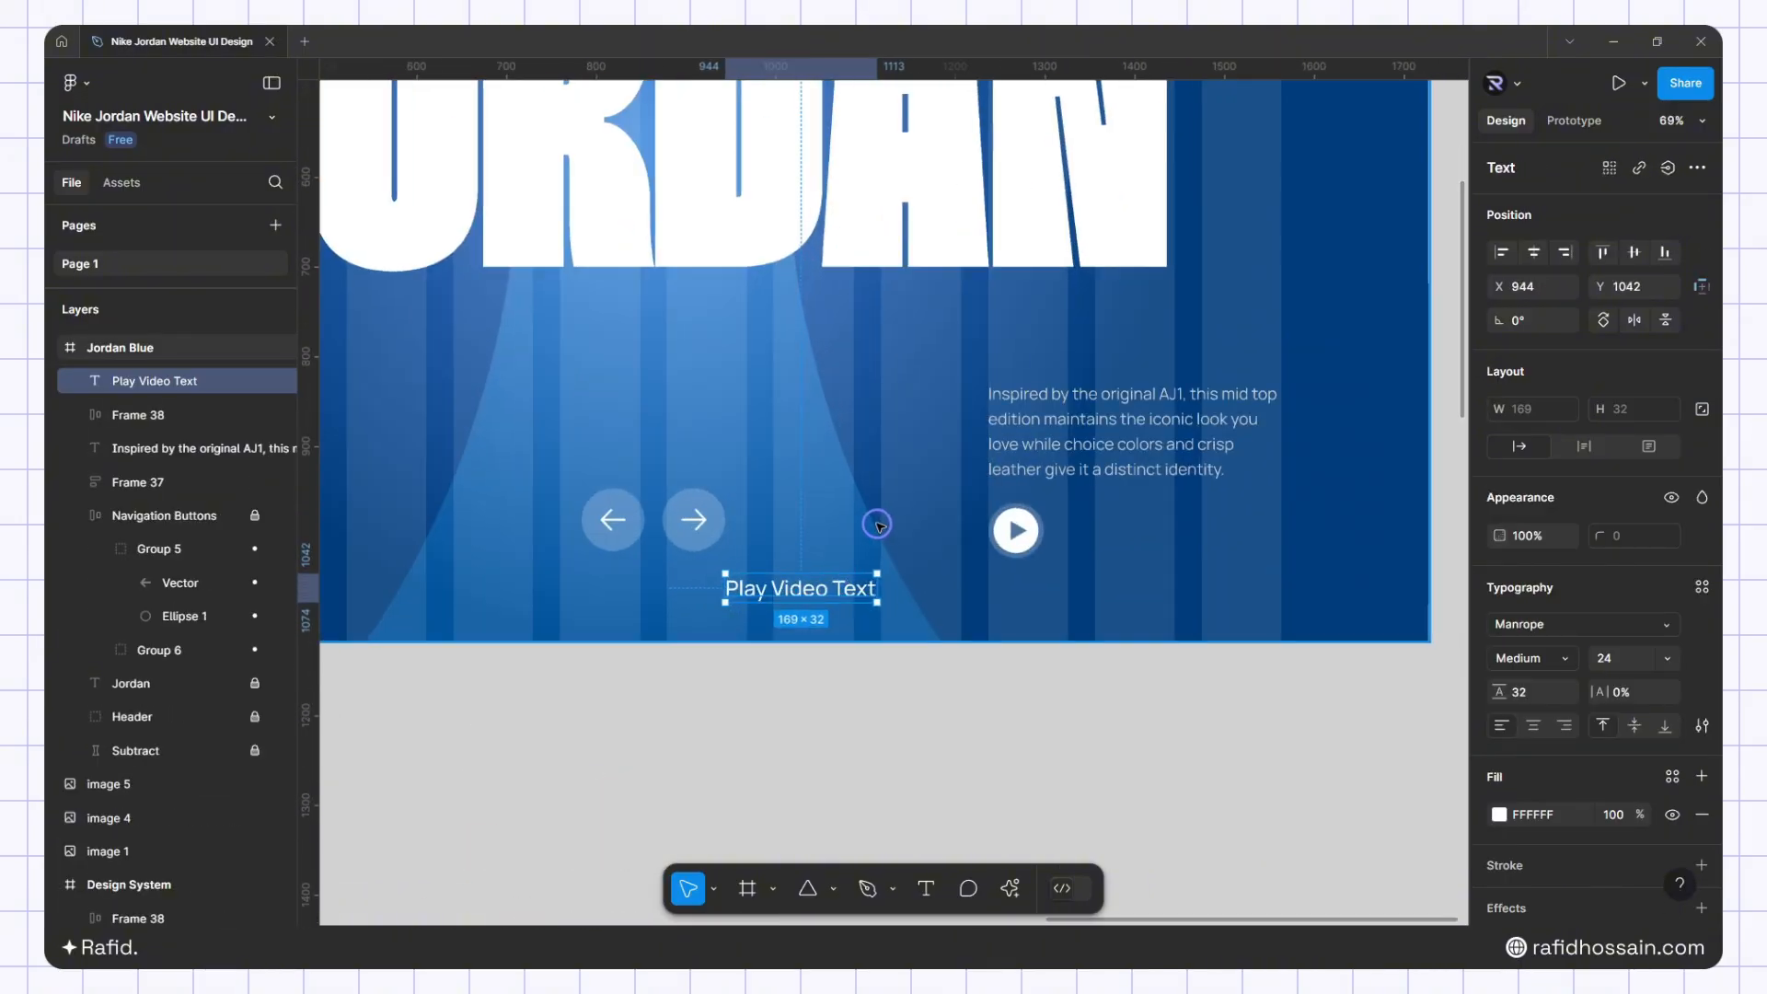
left_click_drag(802, 588, 1136, 531)
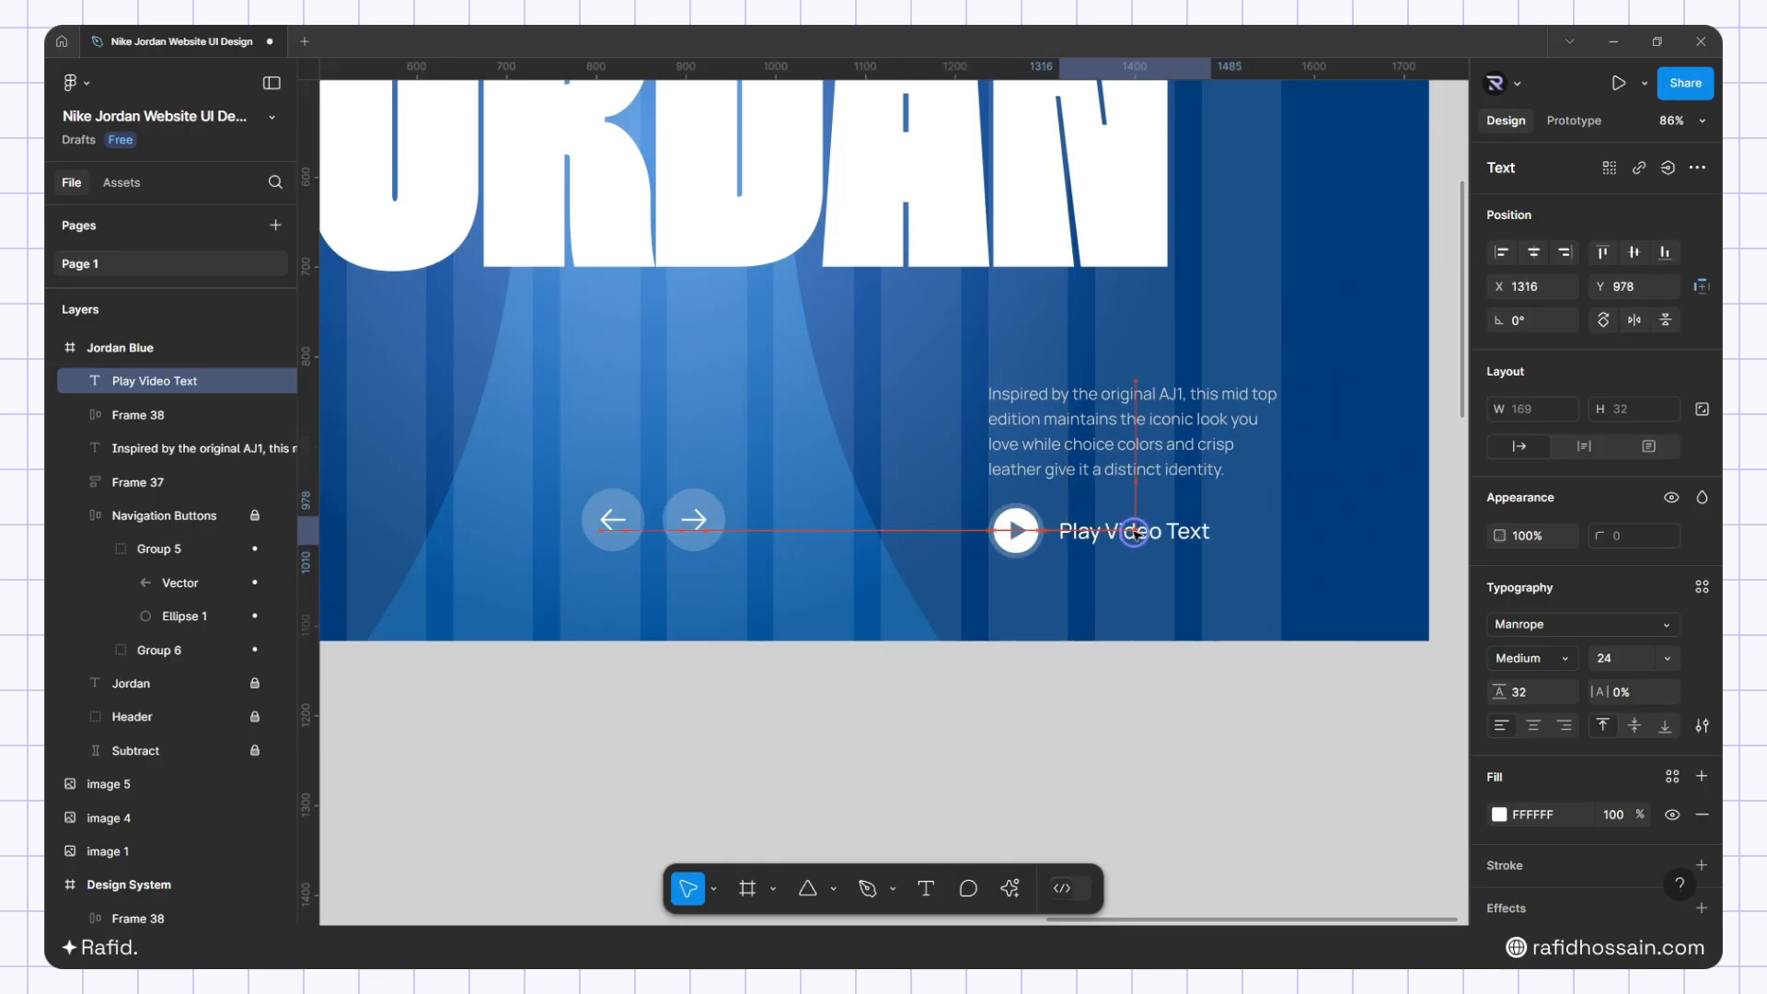
Shorten the copied label to "Play Video" and nudge it to X 1315, leaving a 16 px gap from the play button
double_click(1150, 532)
left_click(1181, 531)
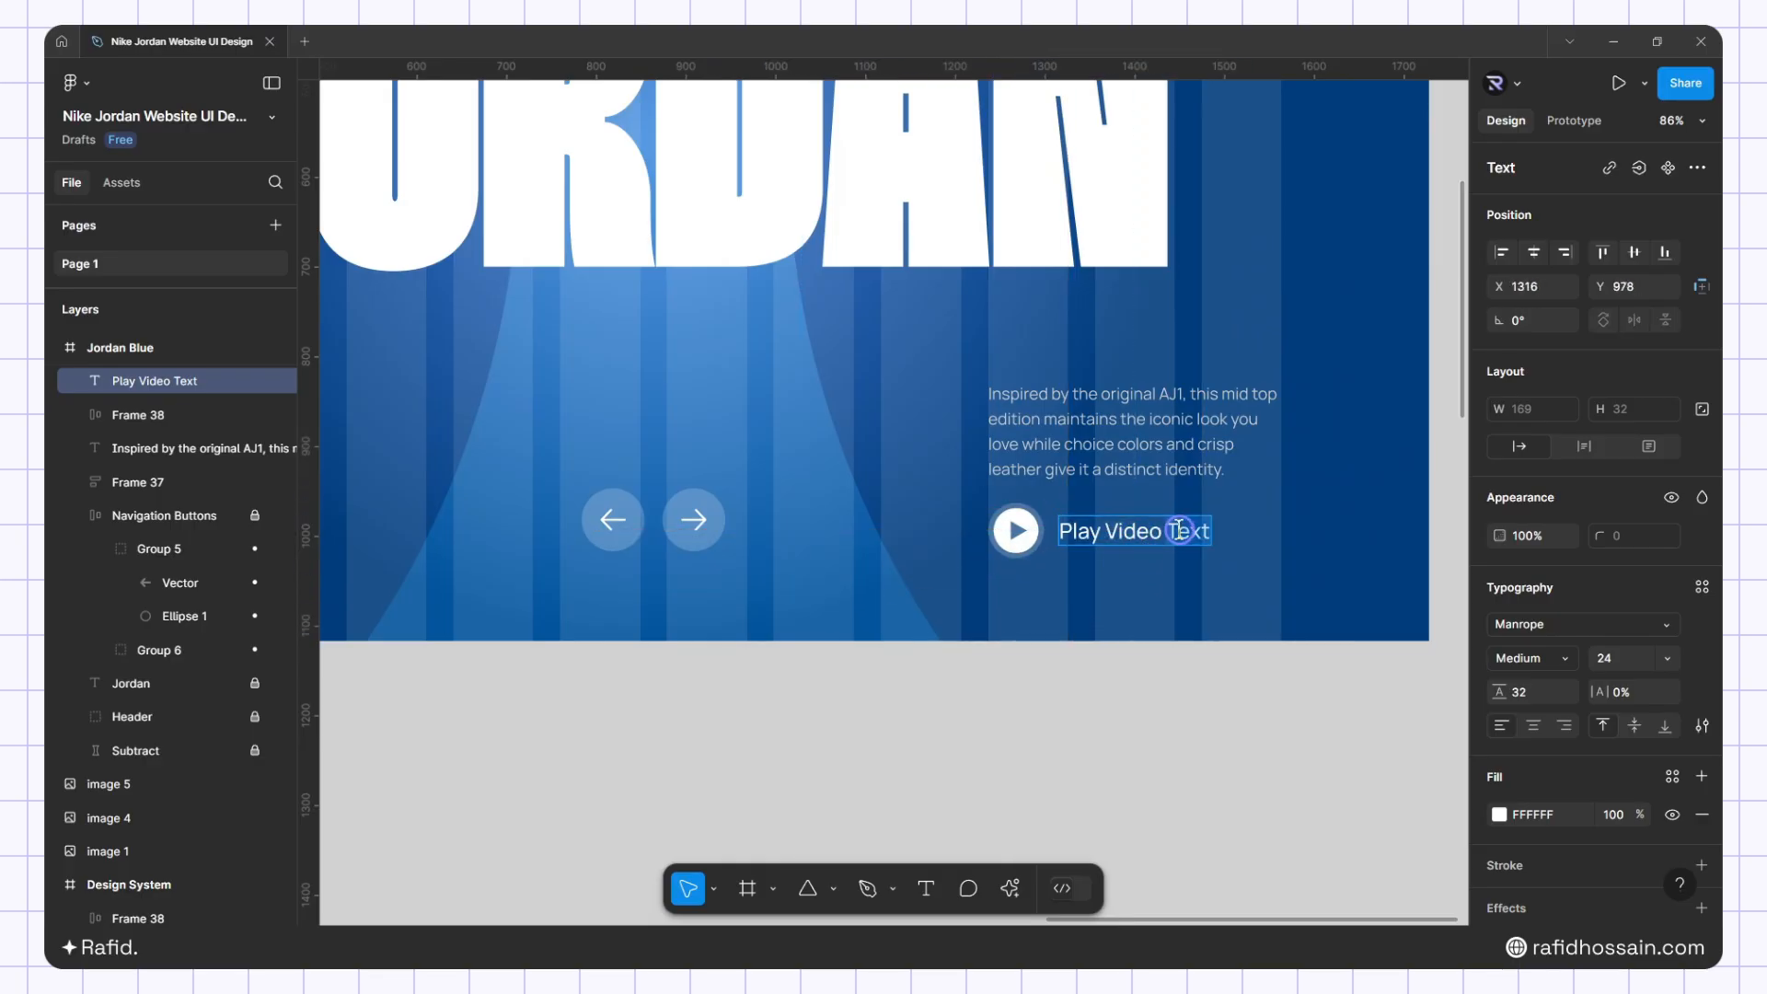
key("BackSpace")
key("BackSpace")
key("BackSpace")
key("BackSpace")
key("BackSpace")
key("Escape")
scroll(1165, 536, "up", 3)
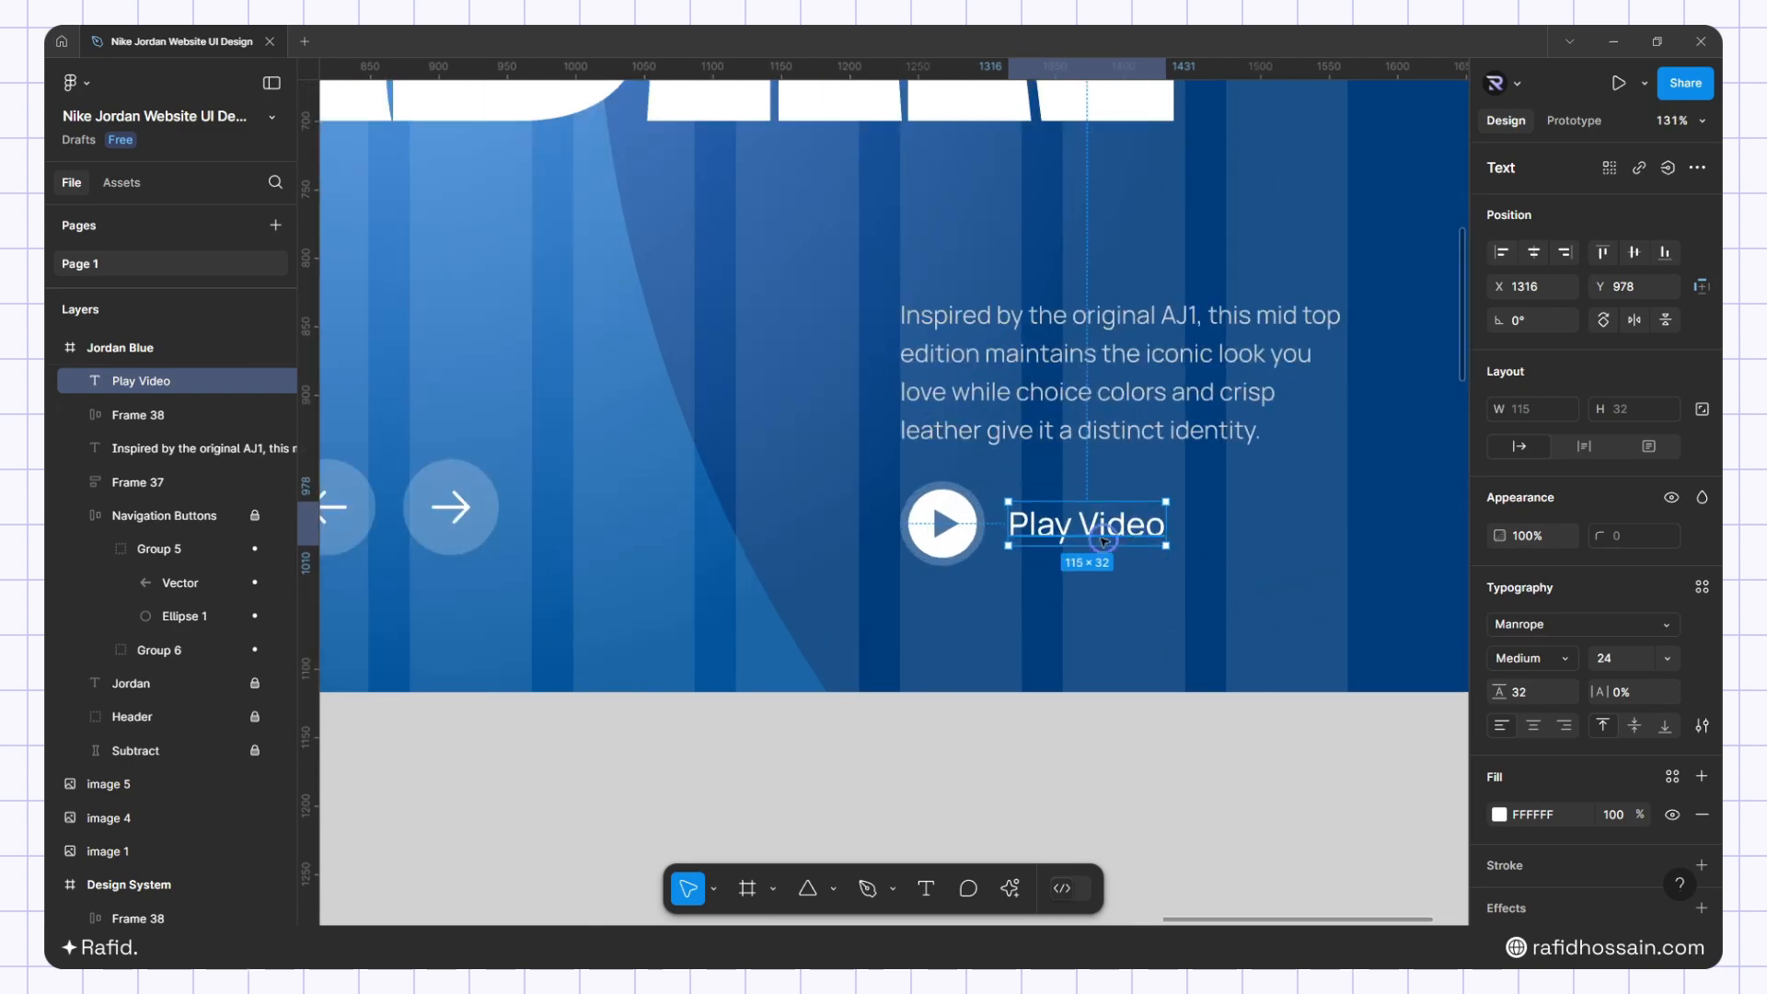
key("Left")
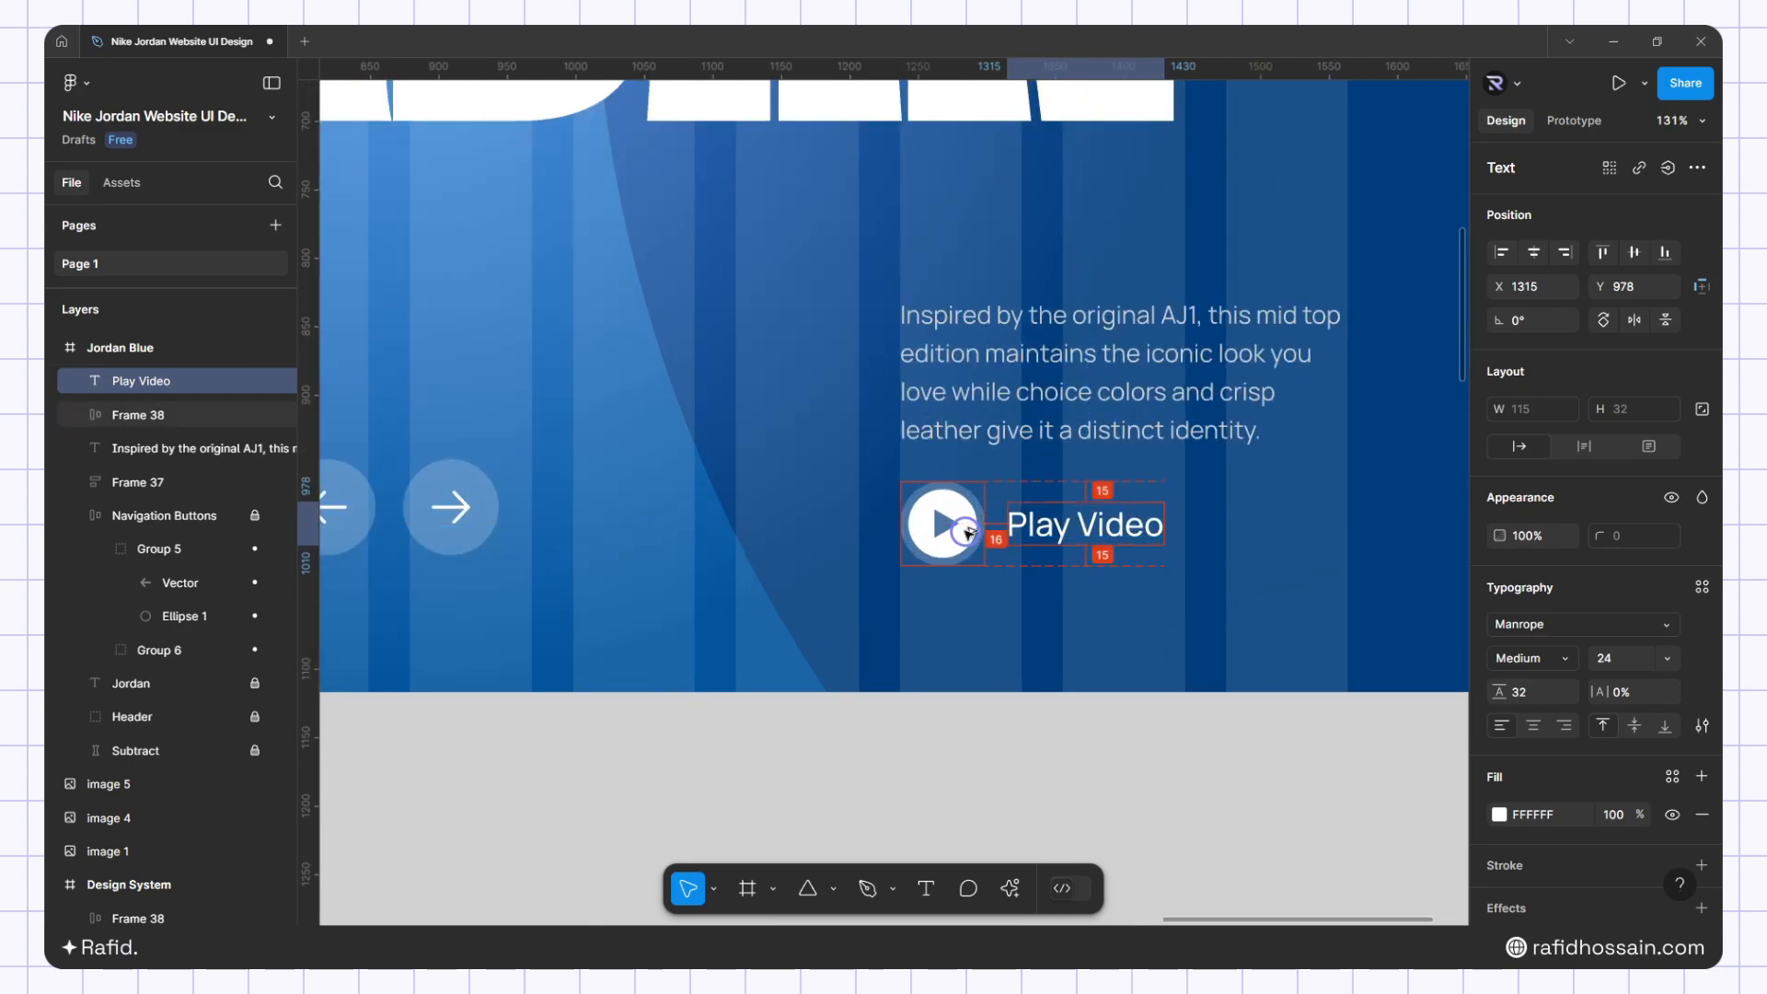
Wrap the play button and label in an auto layout frame, then nest it with the description in a vertical auto layout frame
left_click(967, 534, "shift")
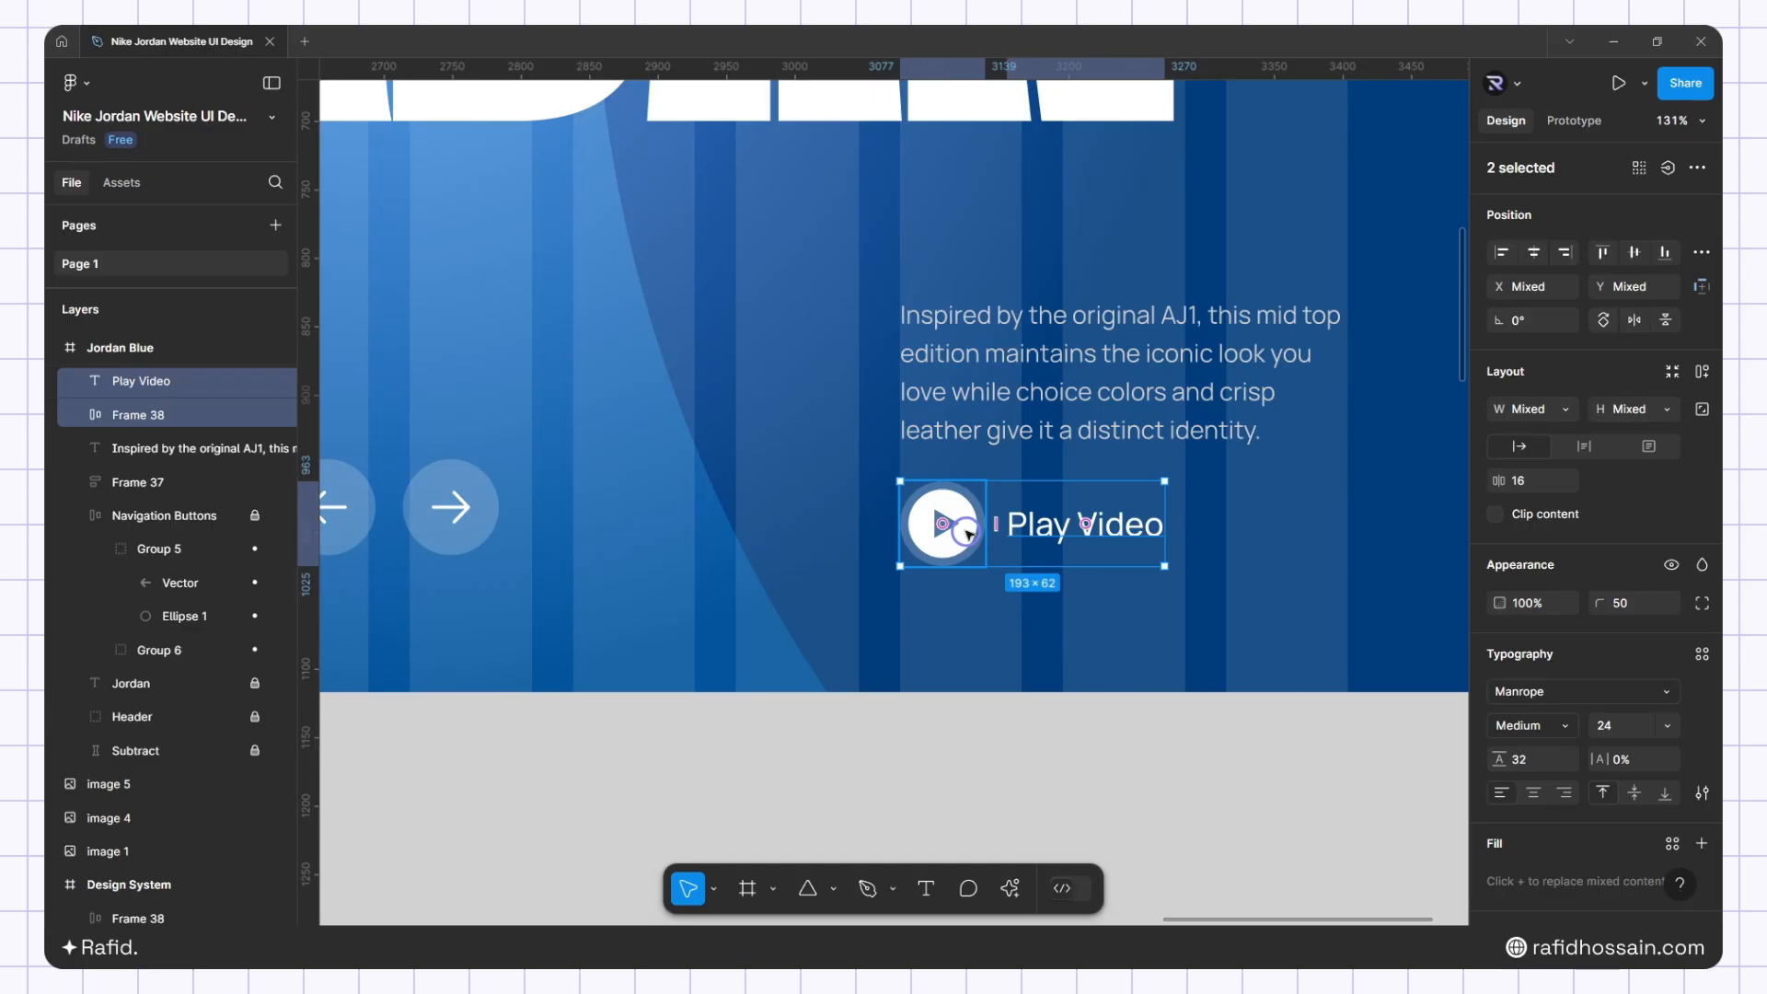
key("shift+a")
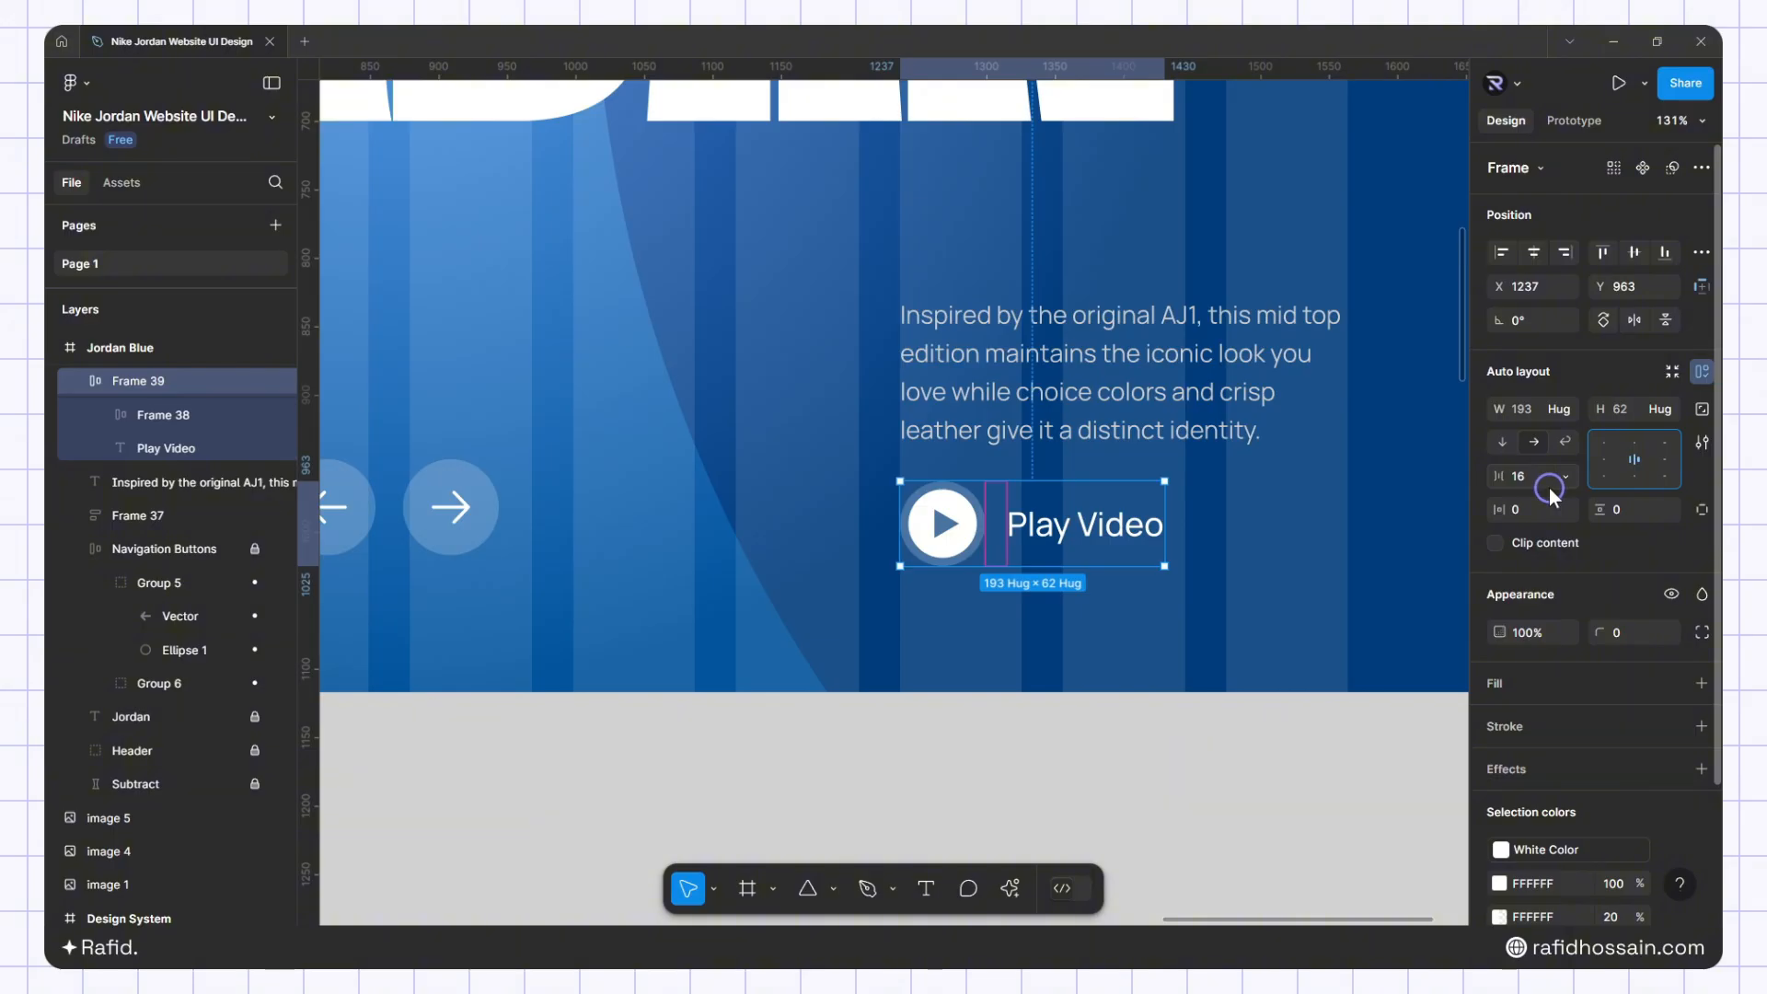
left_click(1046, 431, "shift")
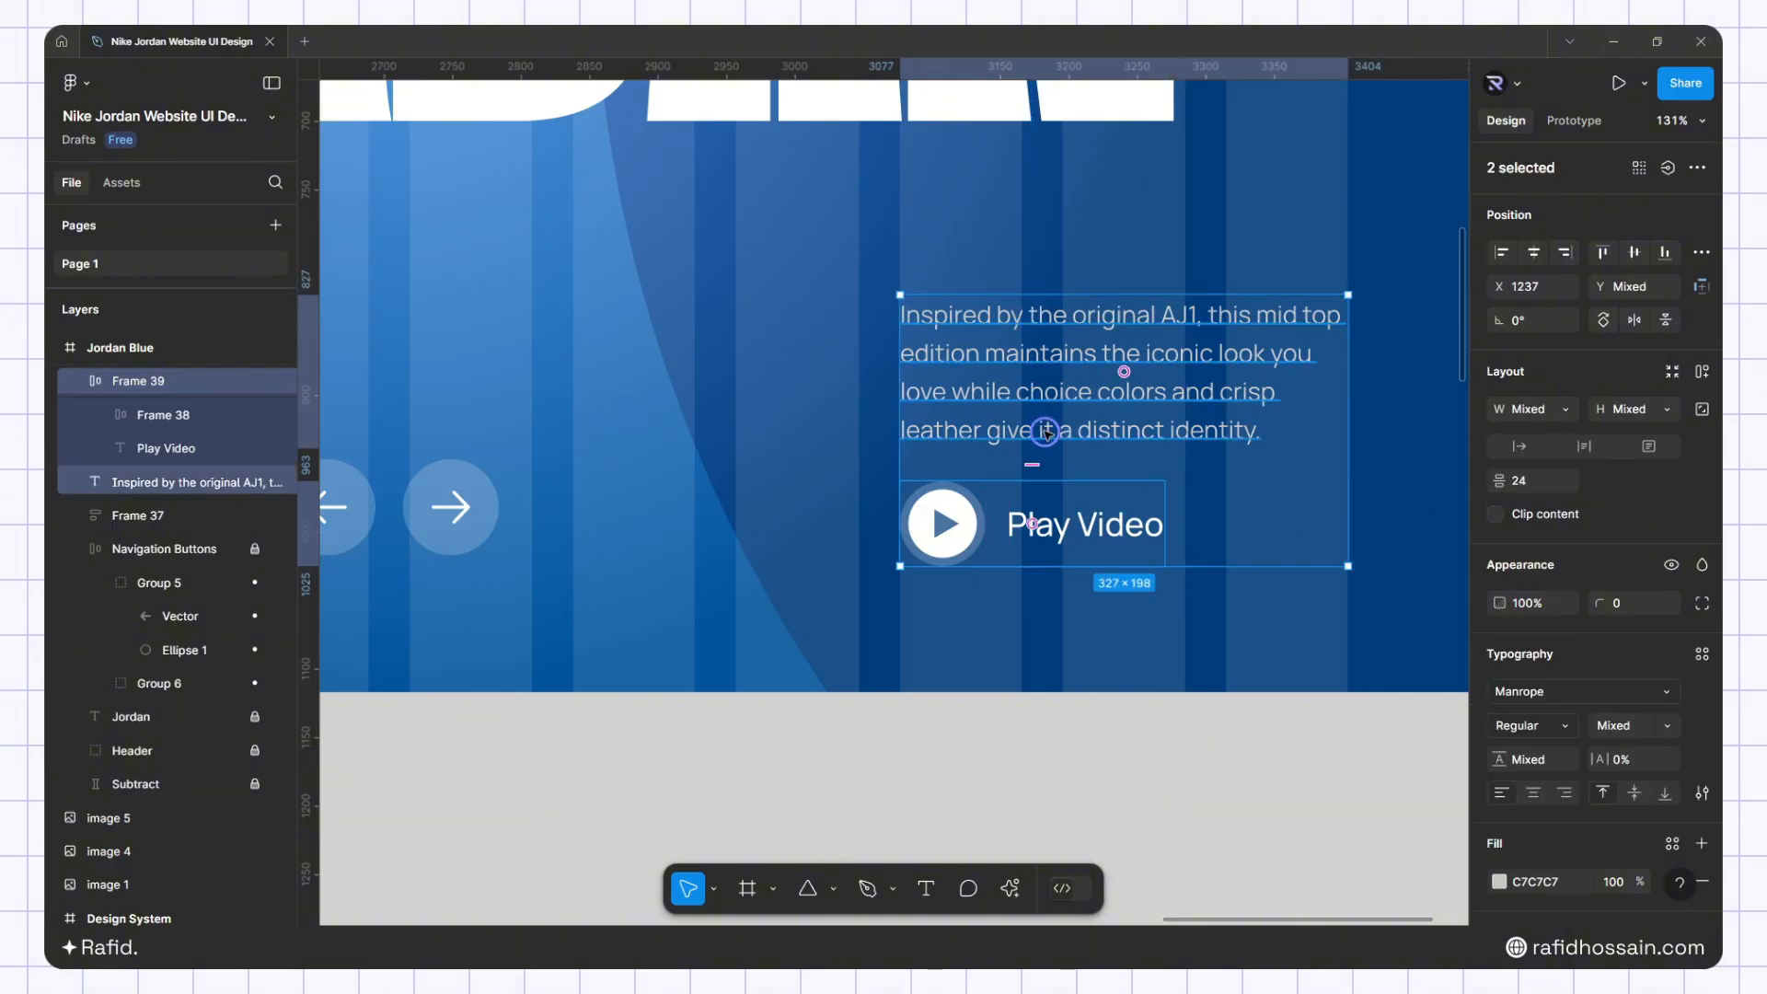
key("shift+a")
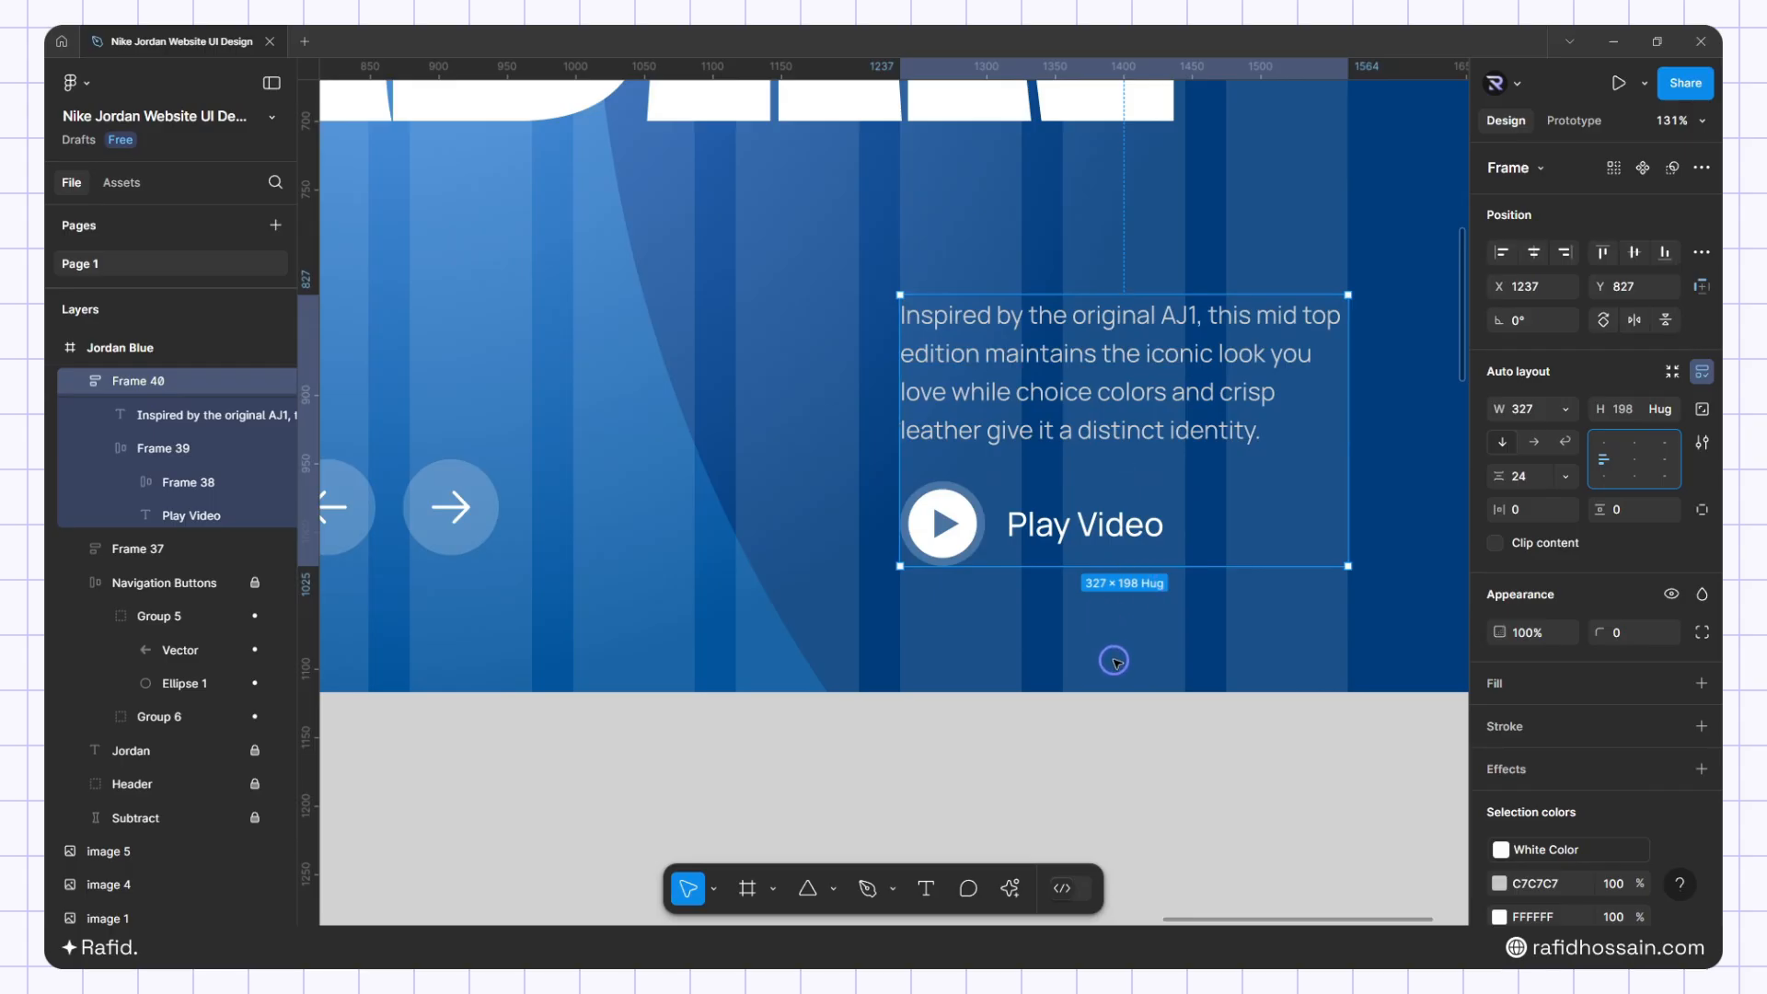
left_click(1089, 710)
key("shift+1")
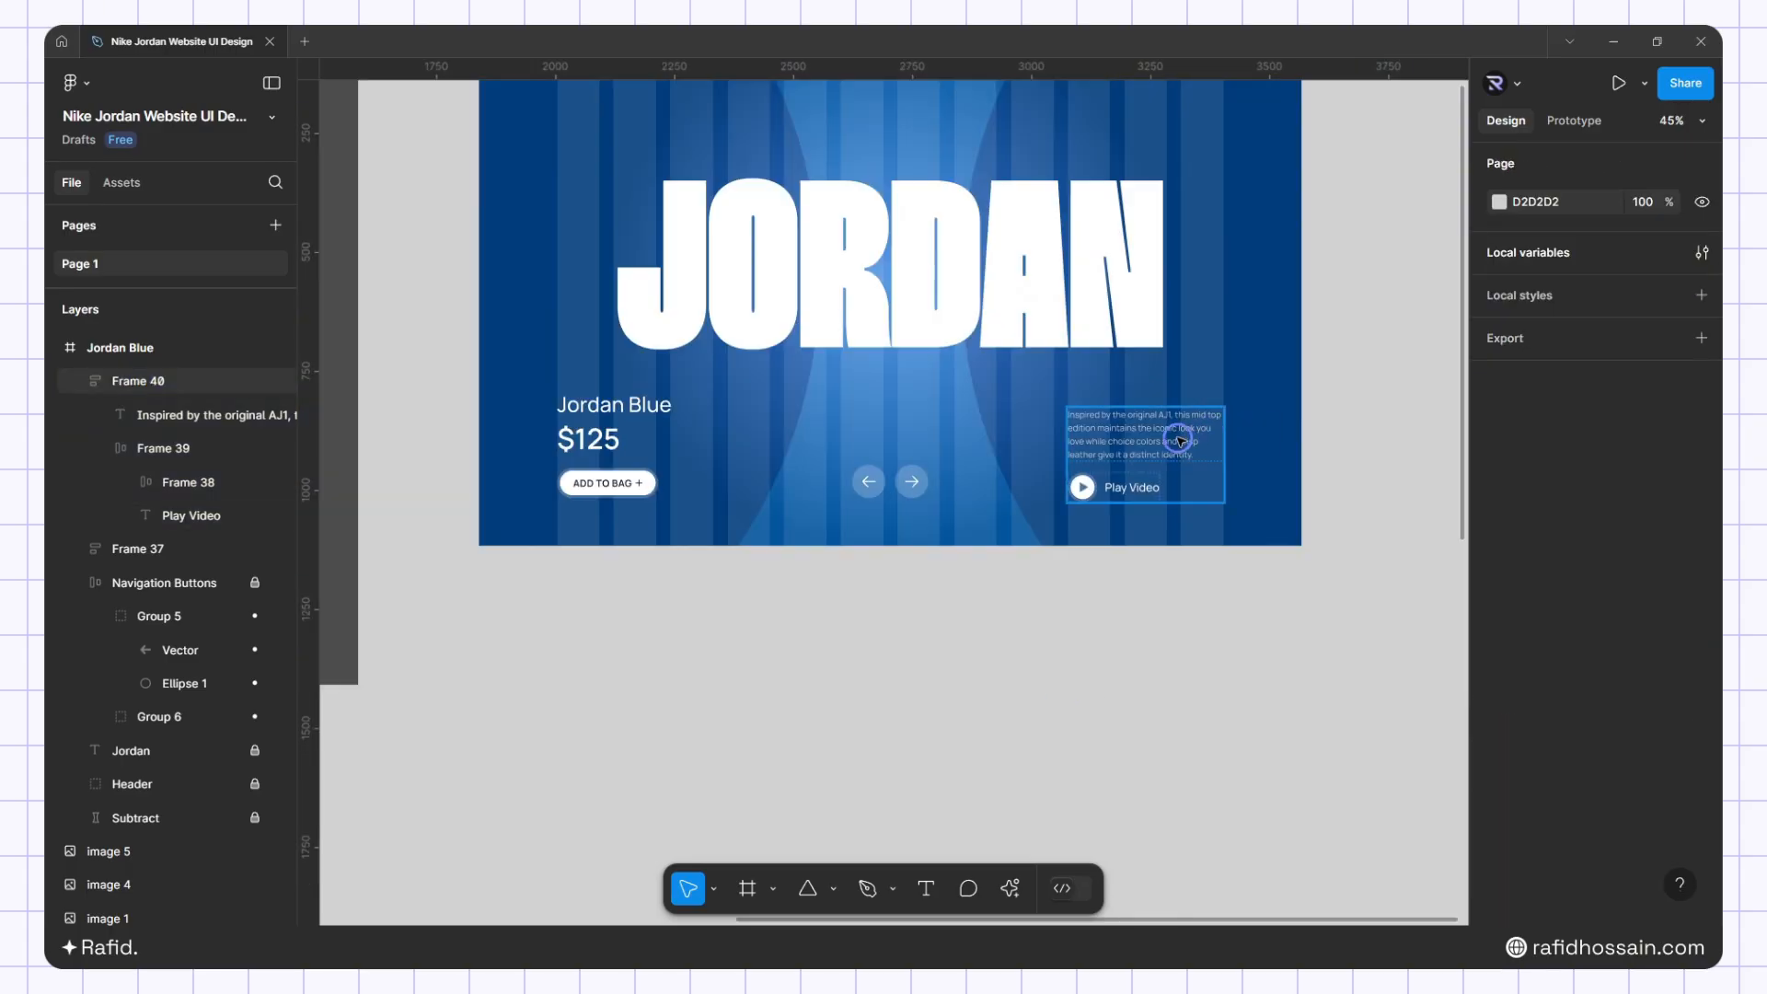
Nudge the combined description and Play Video frame slightly upward on the Jordan Blue screen
left_click(1163, 486)
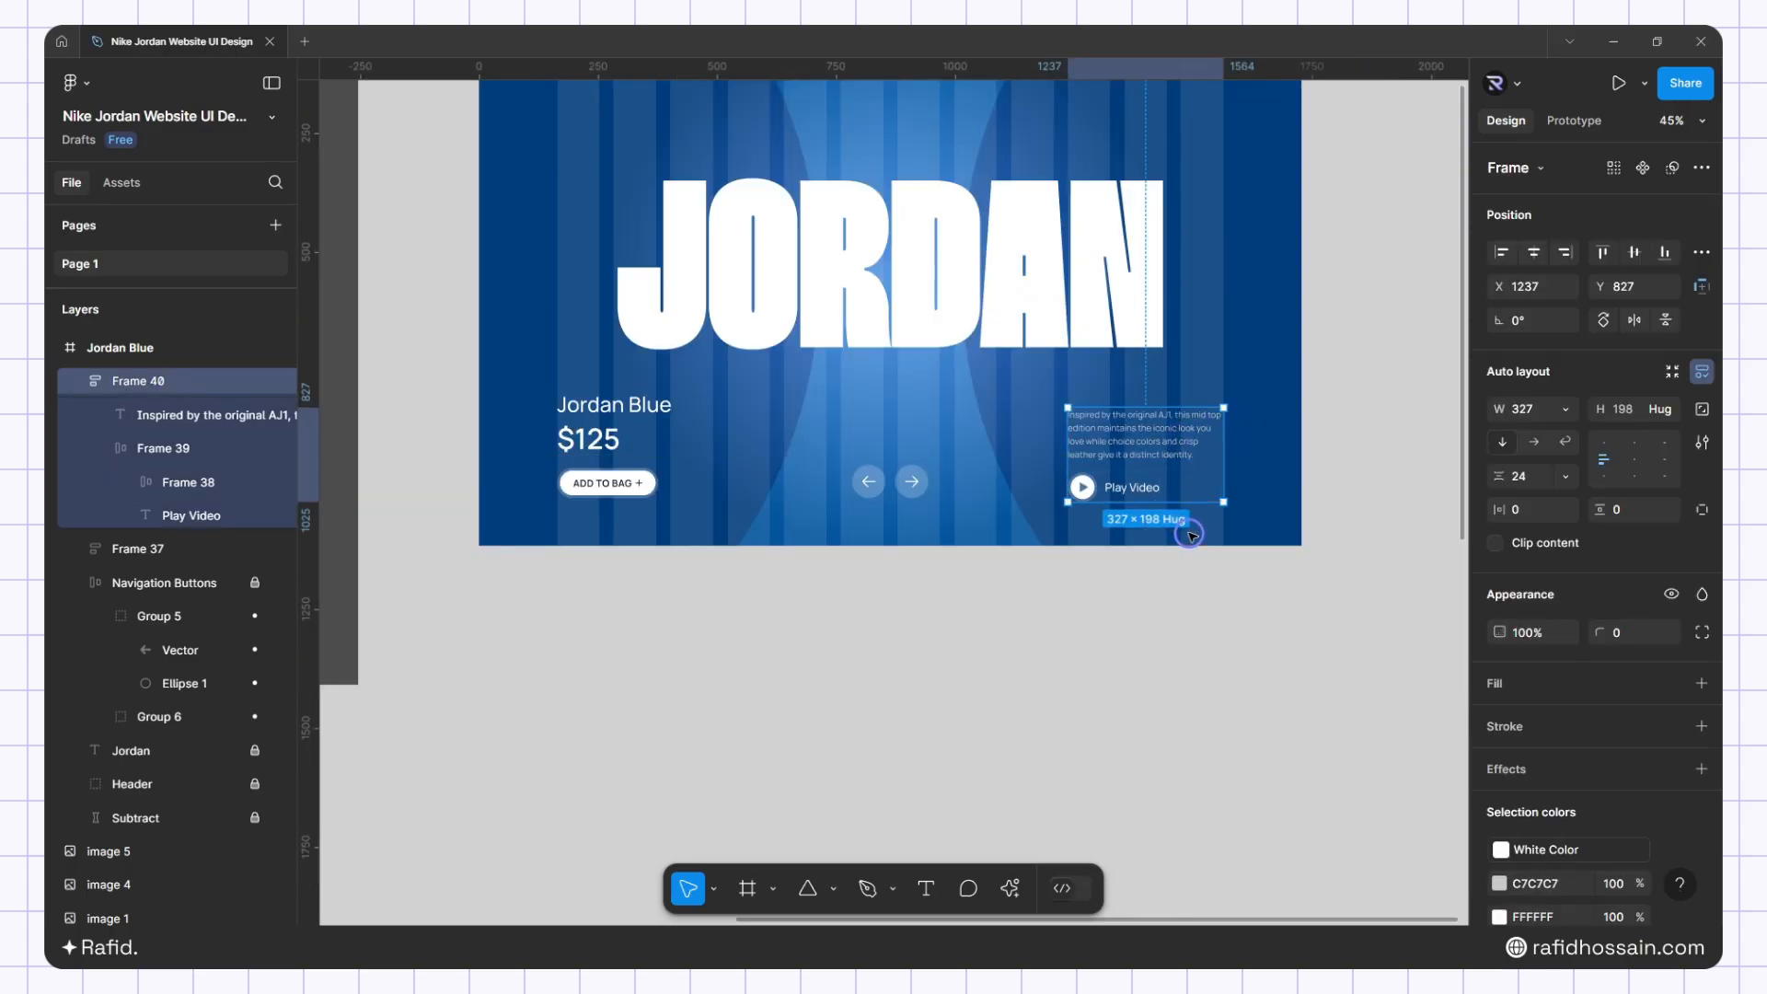
key("Up")
key("Up")
key("Up")
key("Up")
key("Up")
key("Up")
key("Up")
key("Up")
key("Up")
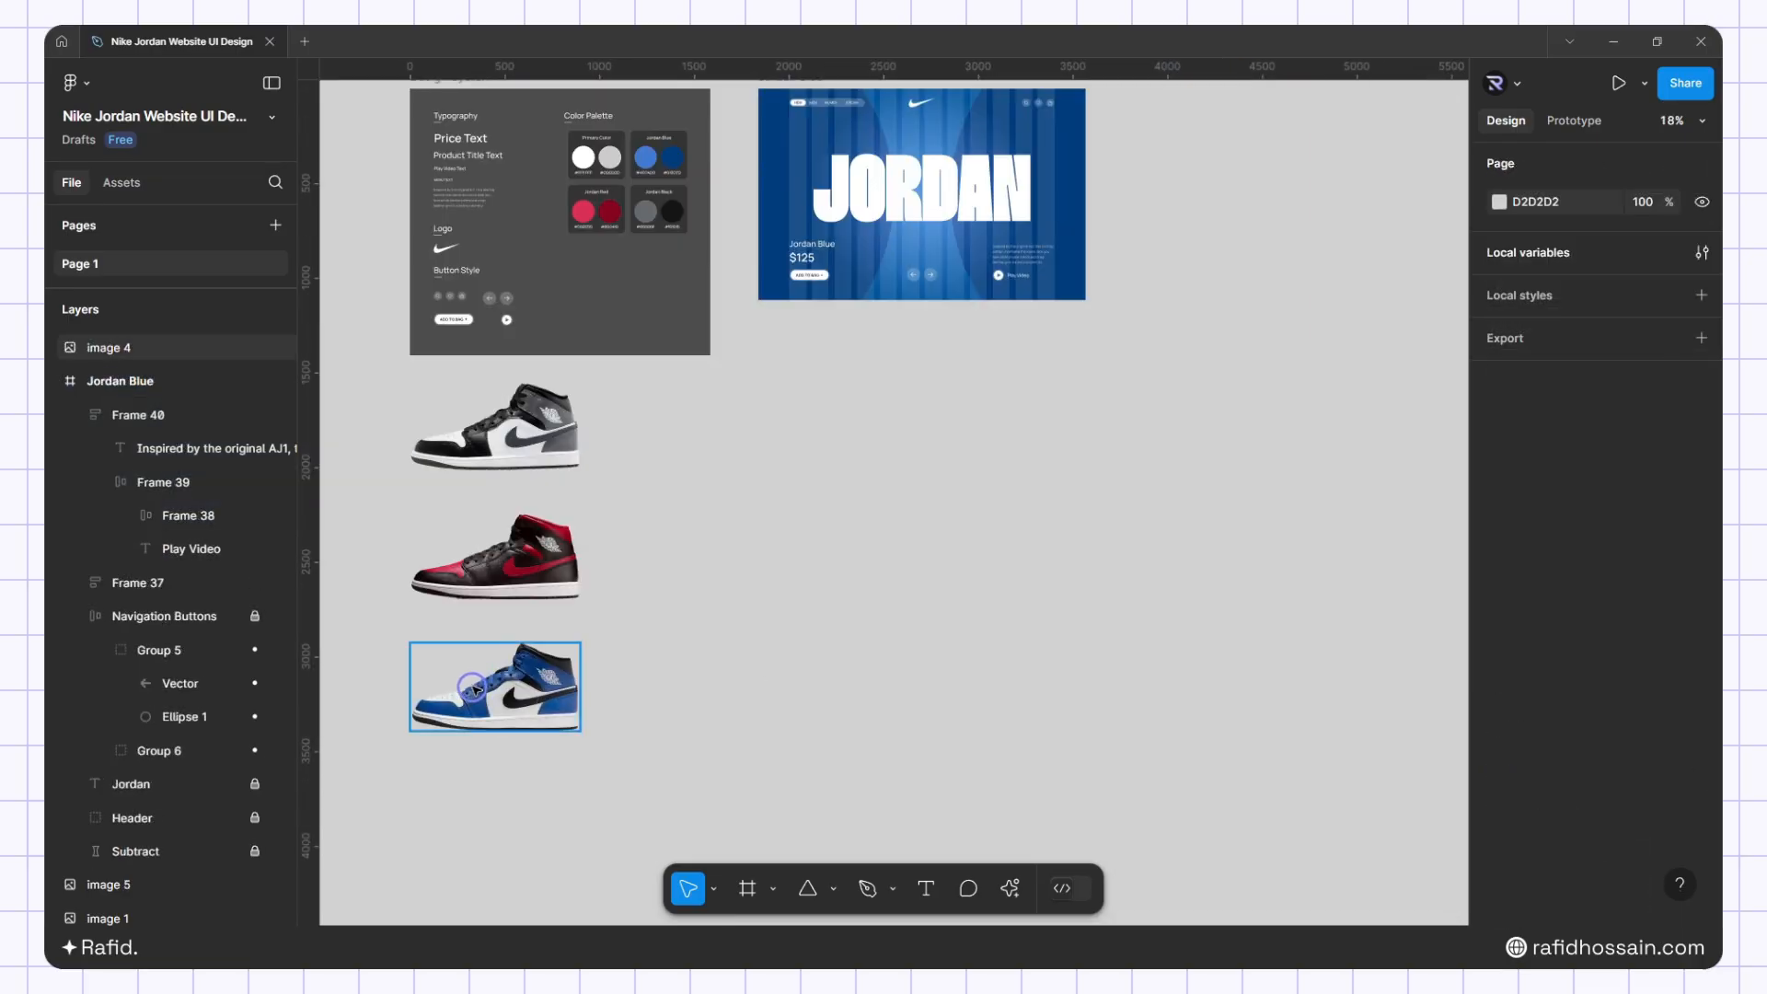
Place a copy of the blue shoe image over the JORDAN heading and centre it horizontally in the Jordan Blue frame
scroll(654, 690, "up", 2)
left_click(538, 787)
left_click_drag(539, 788, 891, 214)
scroll(1003, 464, "up", 2)
scroll(890, 213, "up", 4)
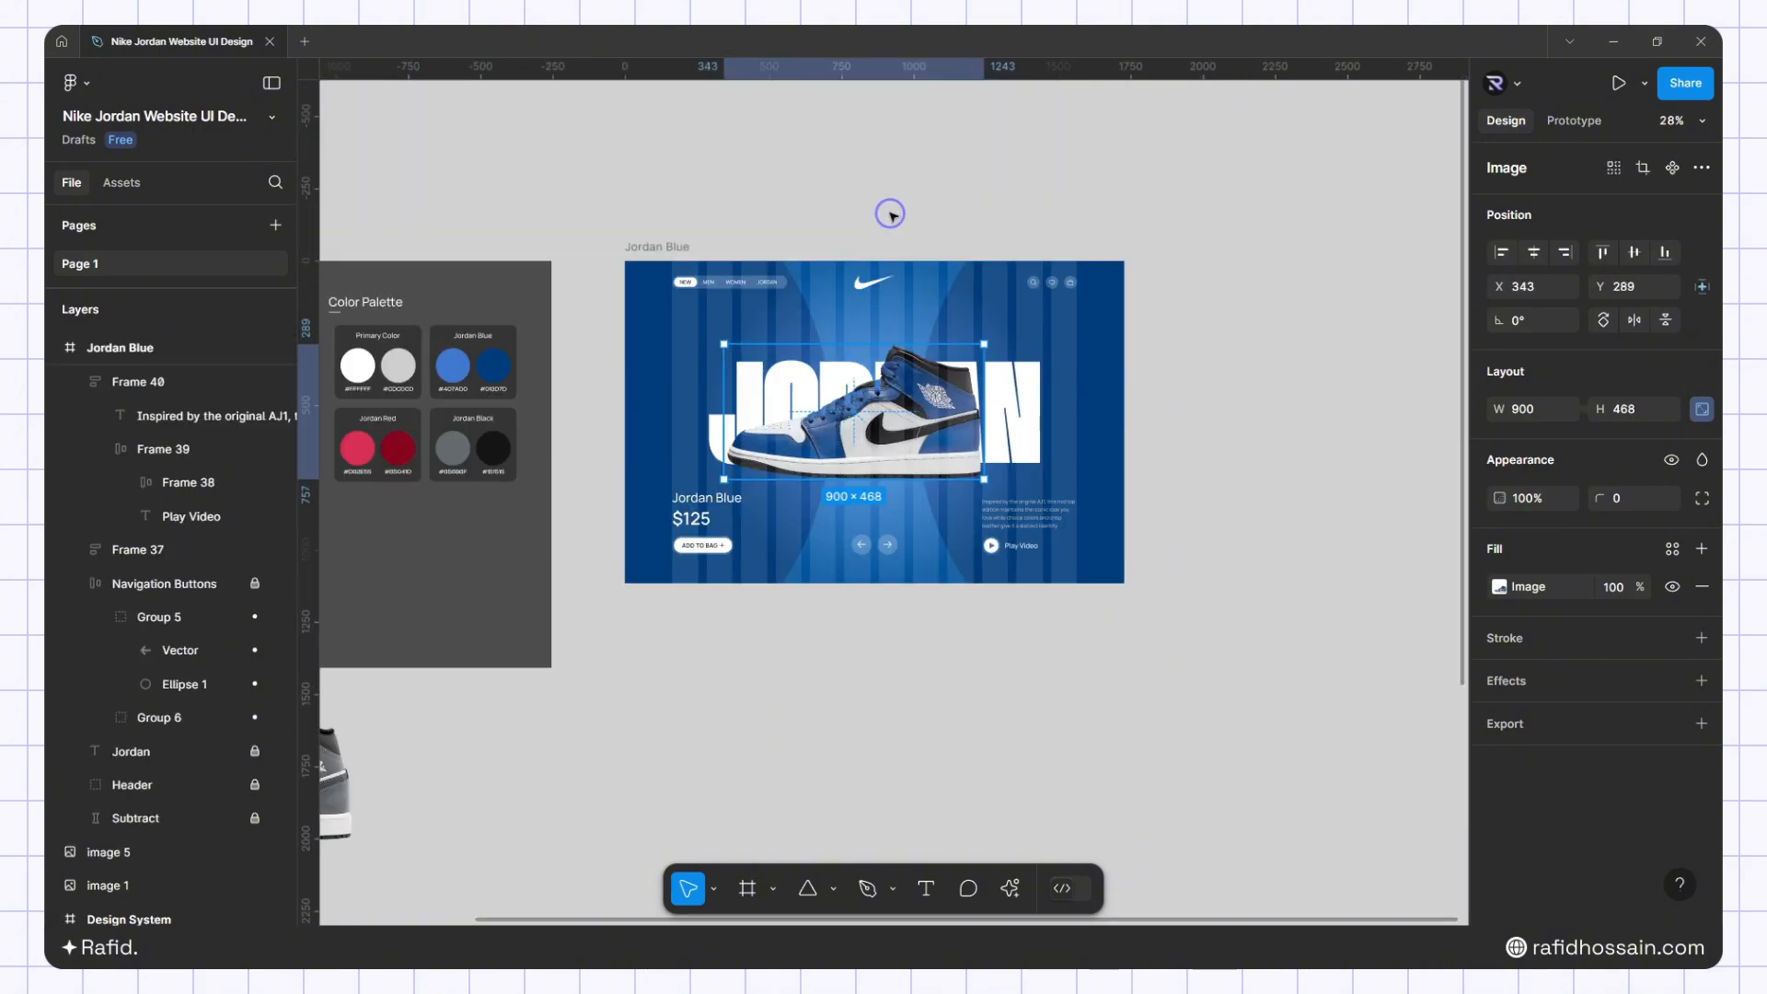
left_click(1533, 252)
scroll(871, 497, "up", 1)
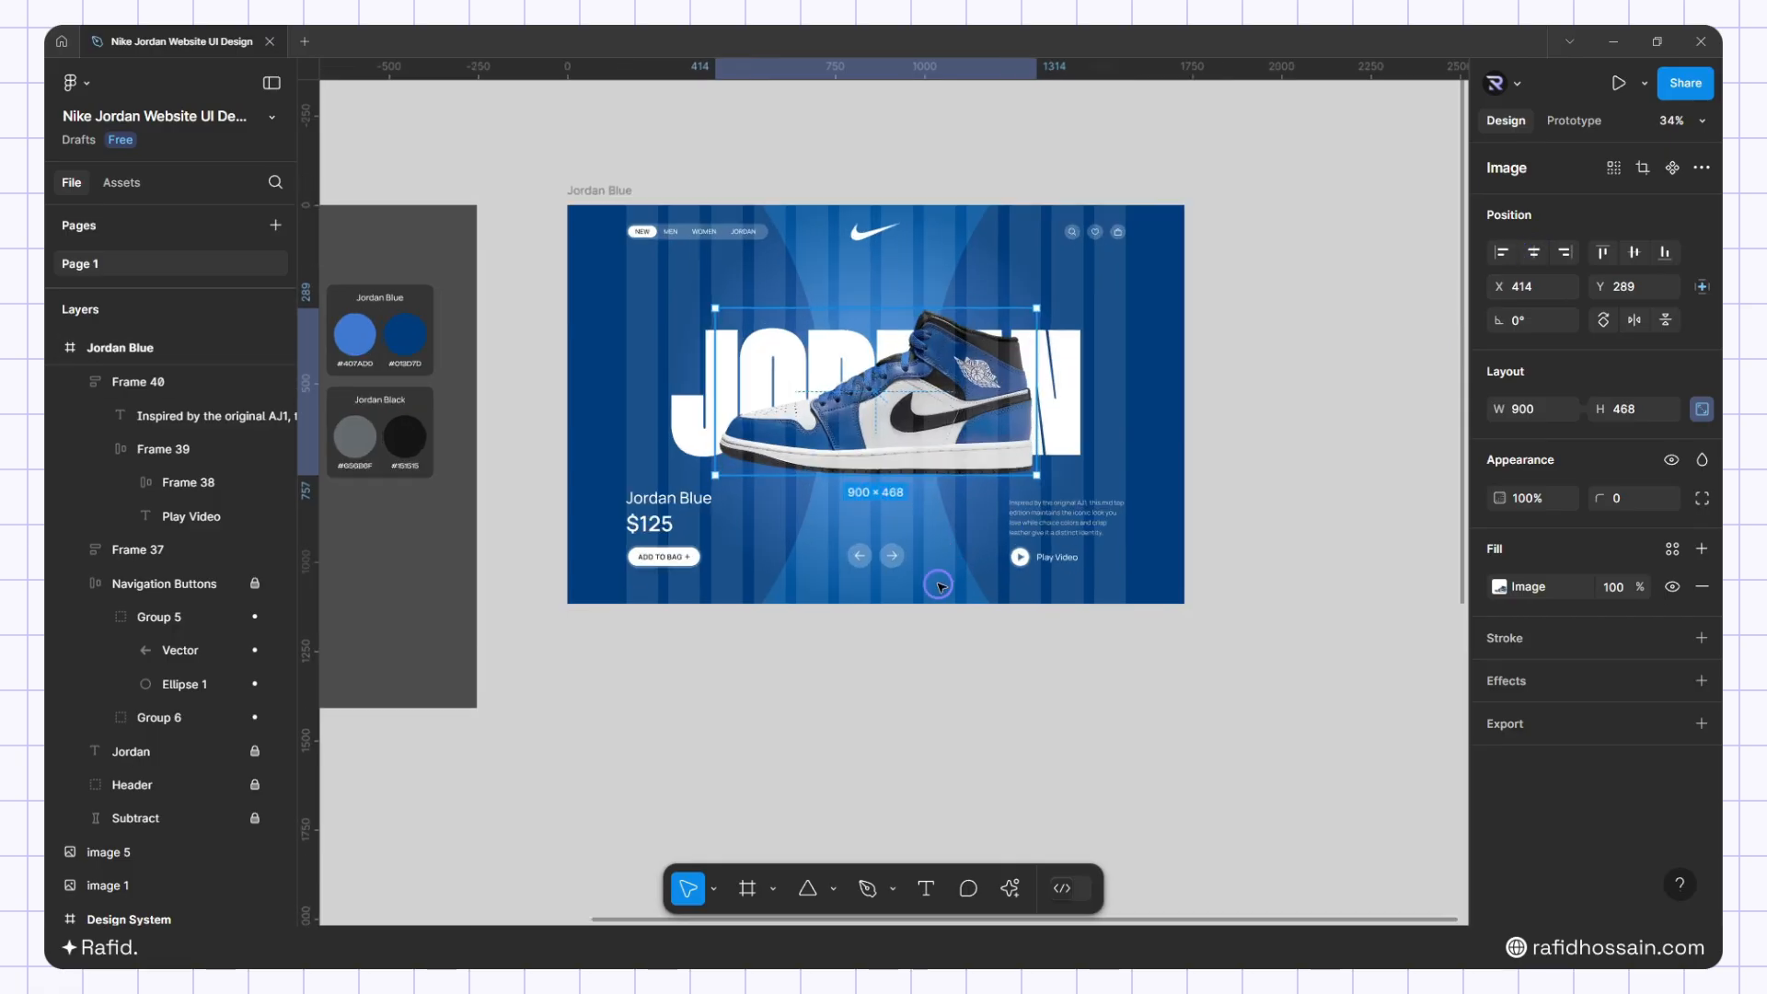
Nudge the blue shoe image down to Y 292 in the Jordan Blue frame
key("alt")
key("Down")
key("Down")
key("Down")
key("Down")
key("Down")
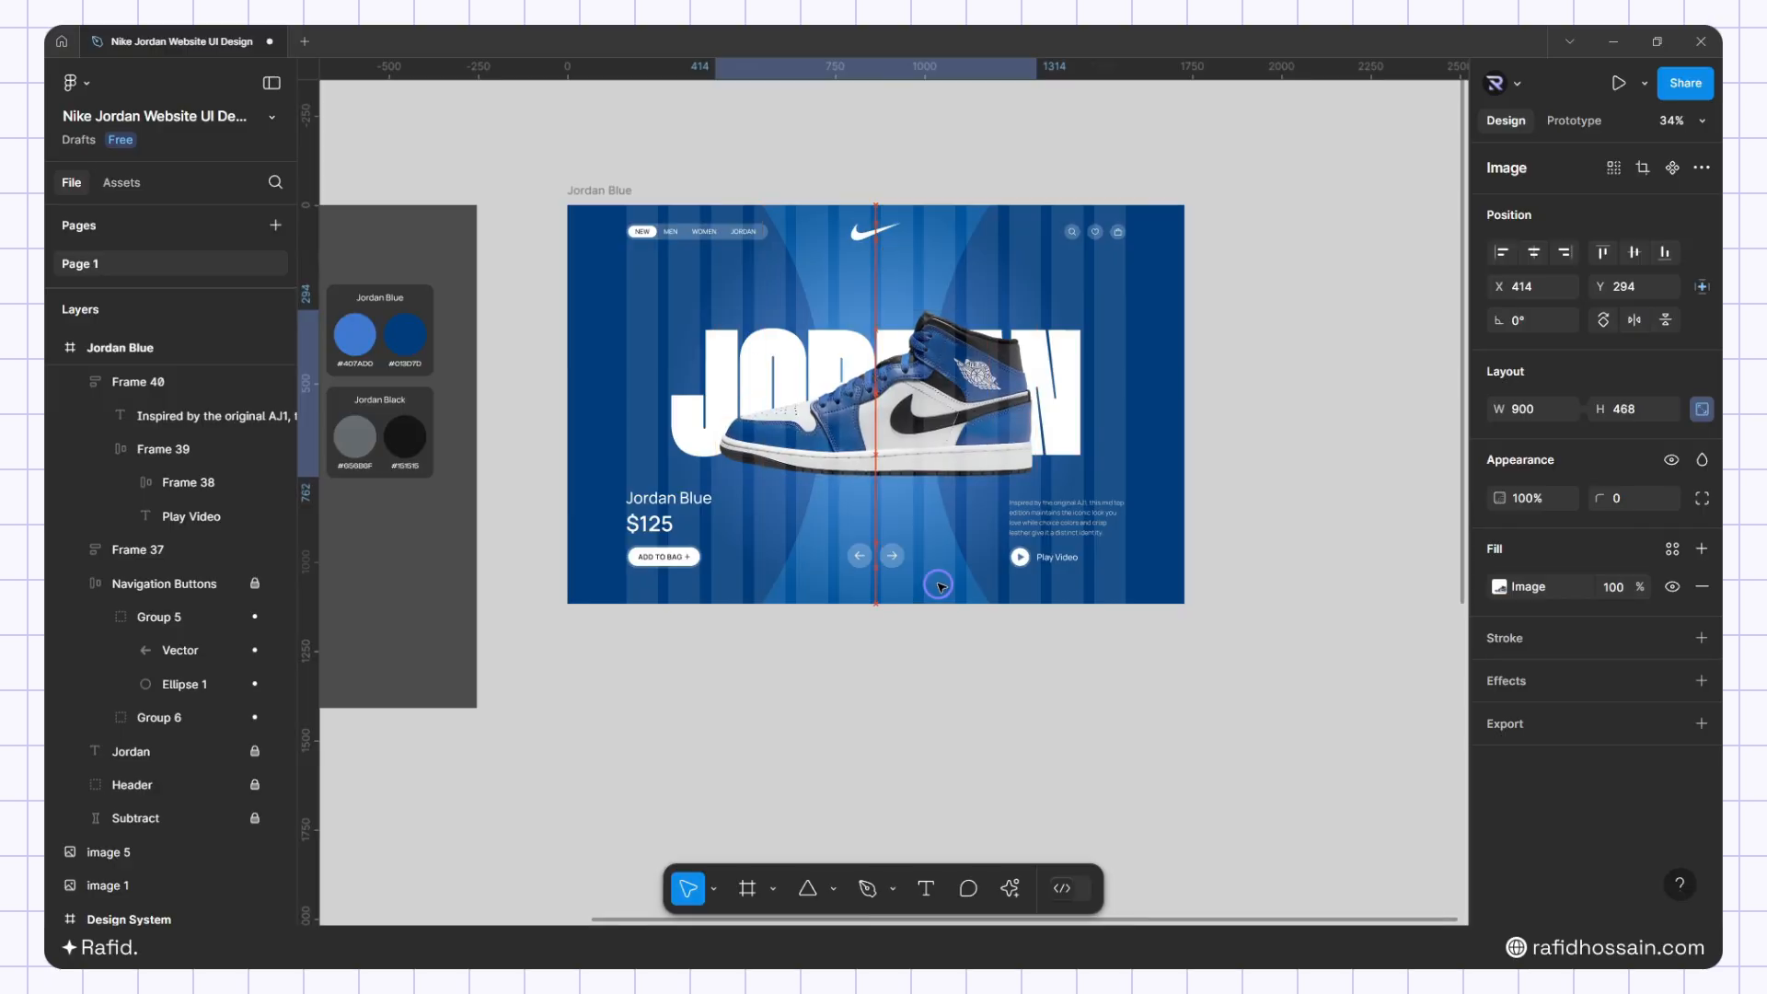
left_click(956, 653)
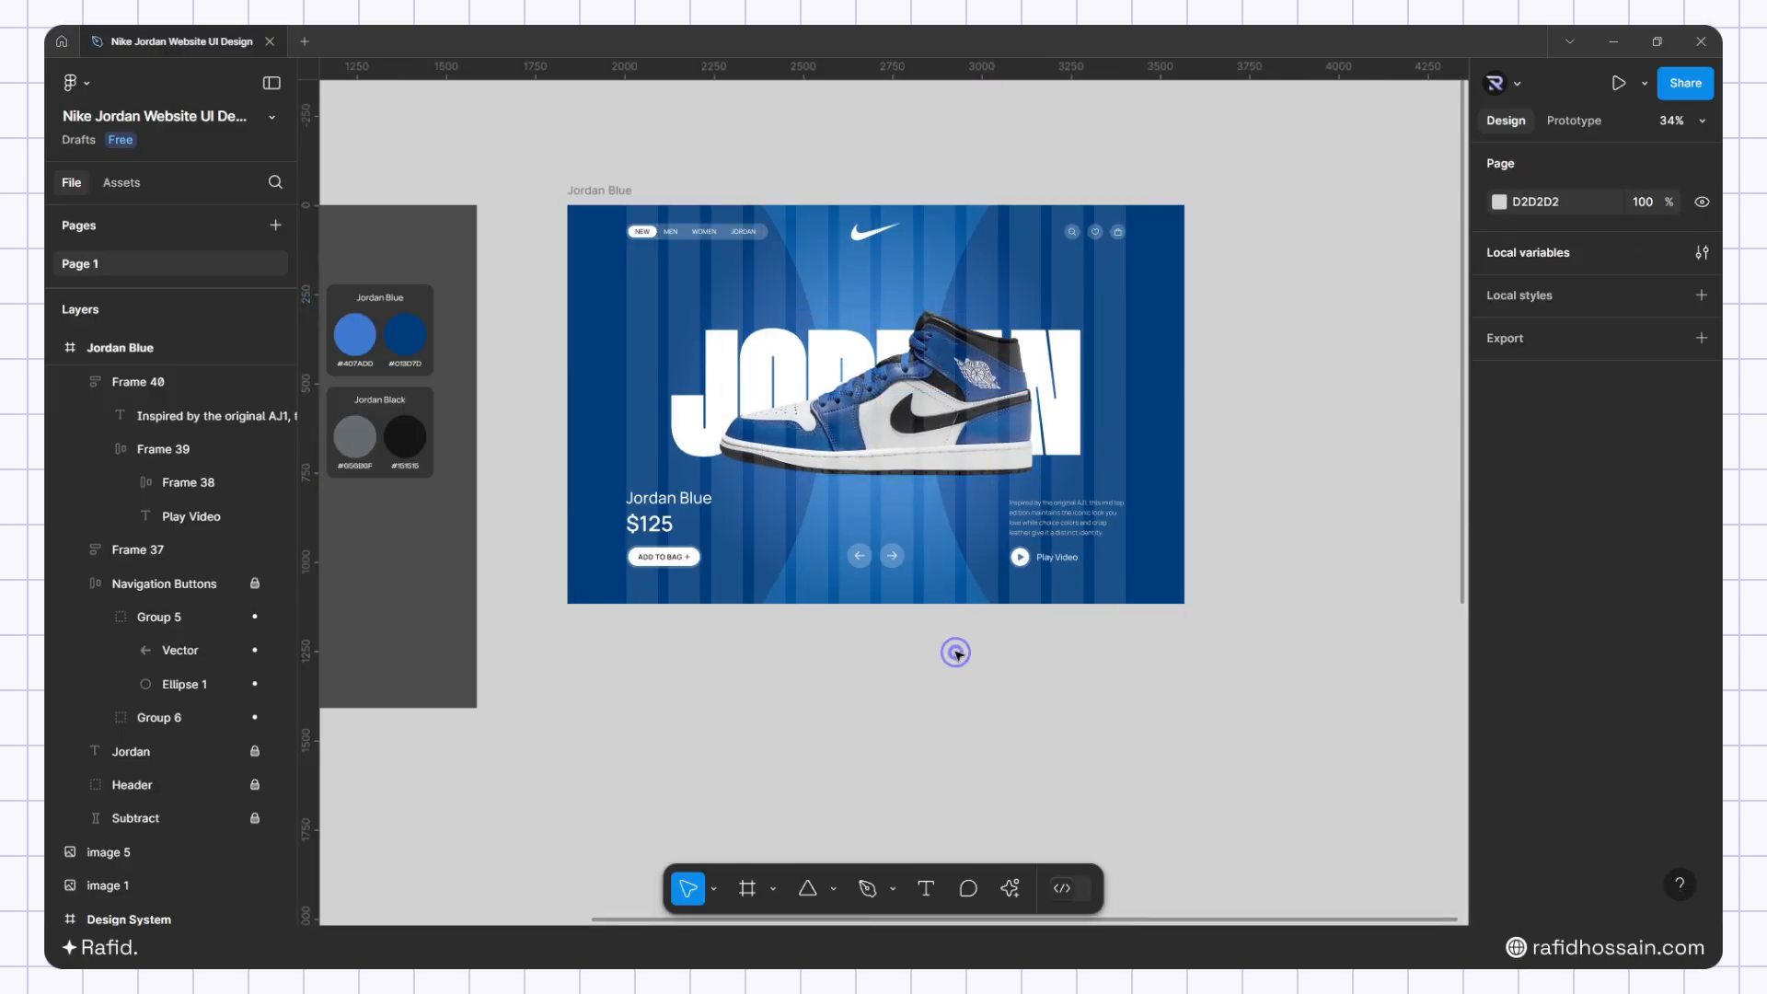
Frame the blue shoe image and extend the frame to the full height of the Jordan Blue screen, 900 × 1117
left_click(912, 385)
right_click(915, 377)
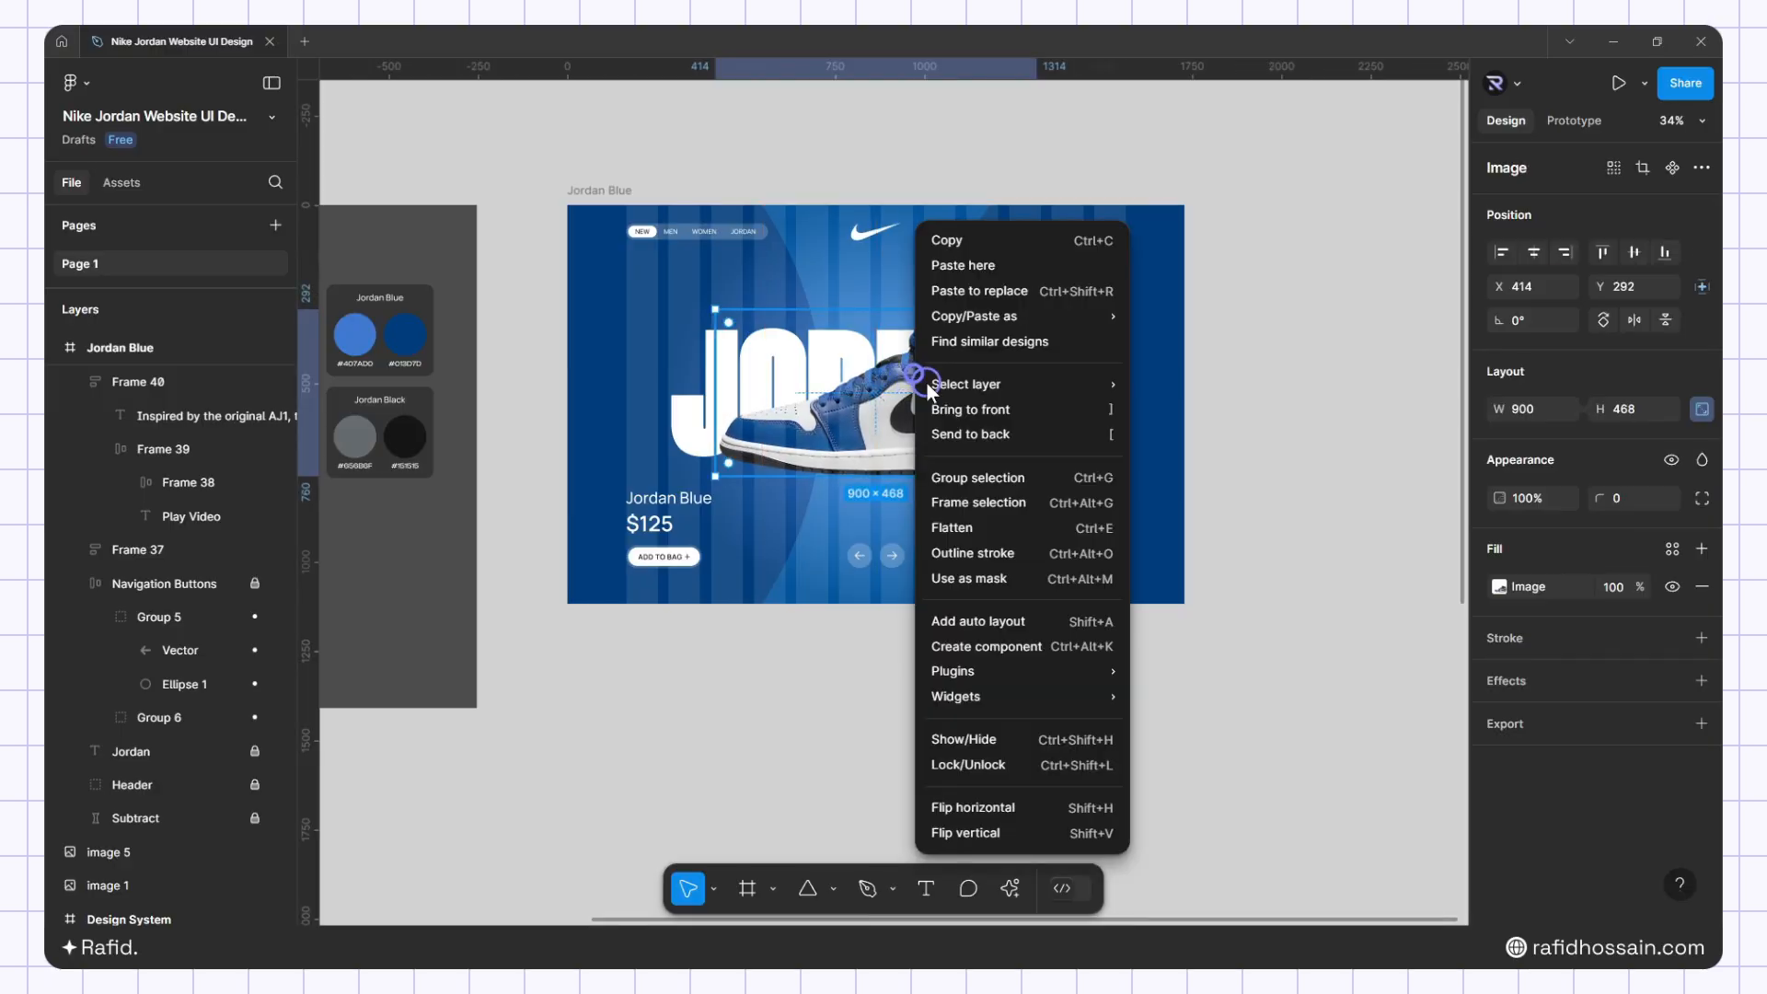
left_click(1077, 508)
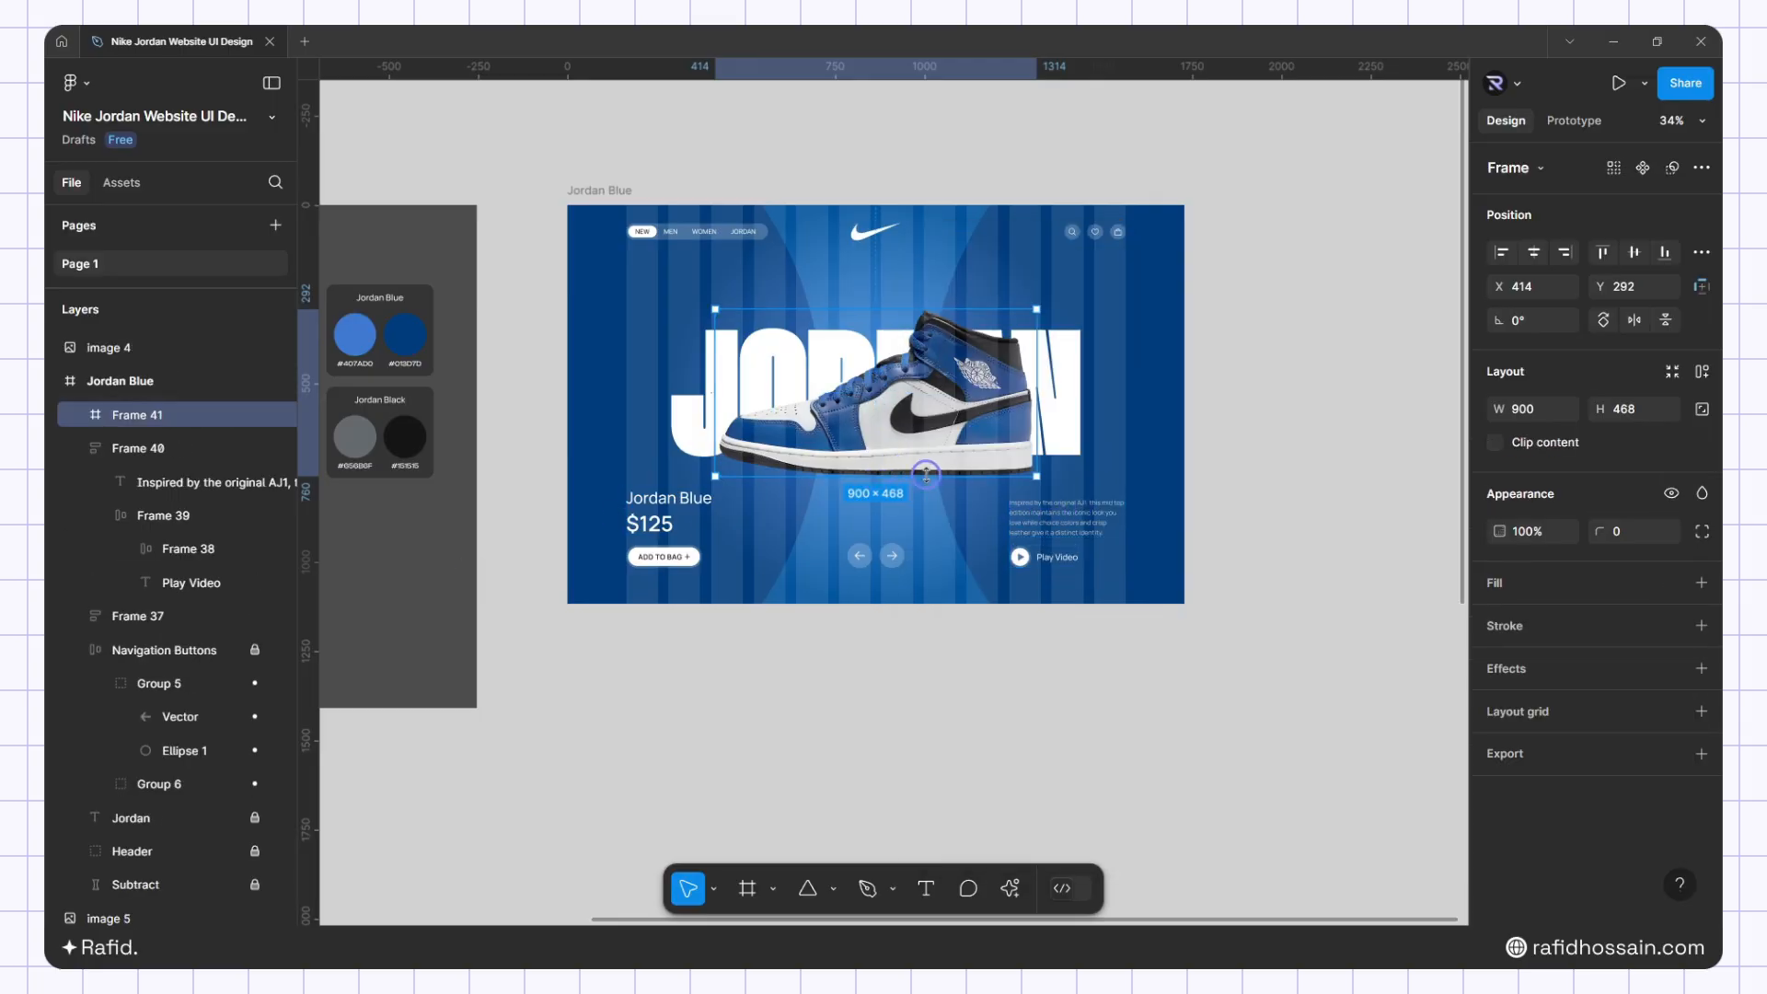
left_click_drag(926, 476, 920, 603)
left_click_drag(928, 310, 927, 211)
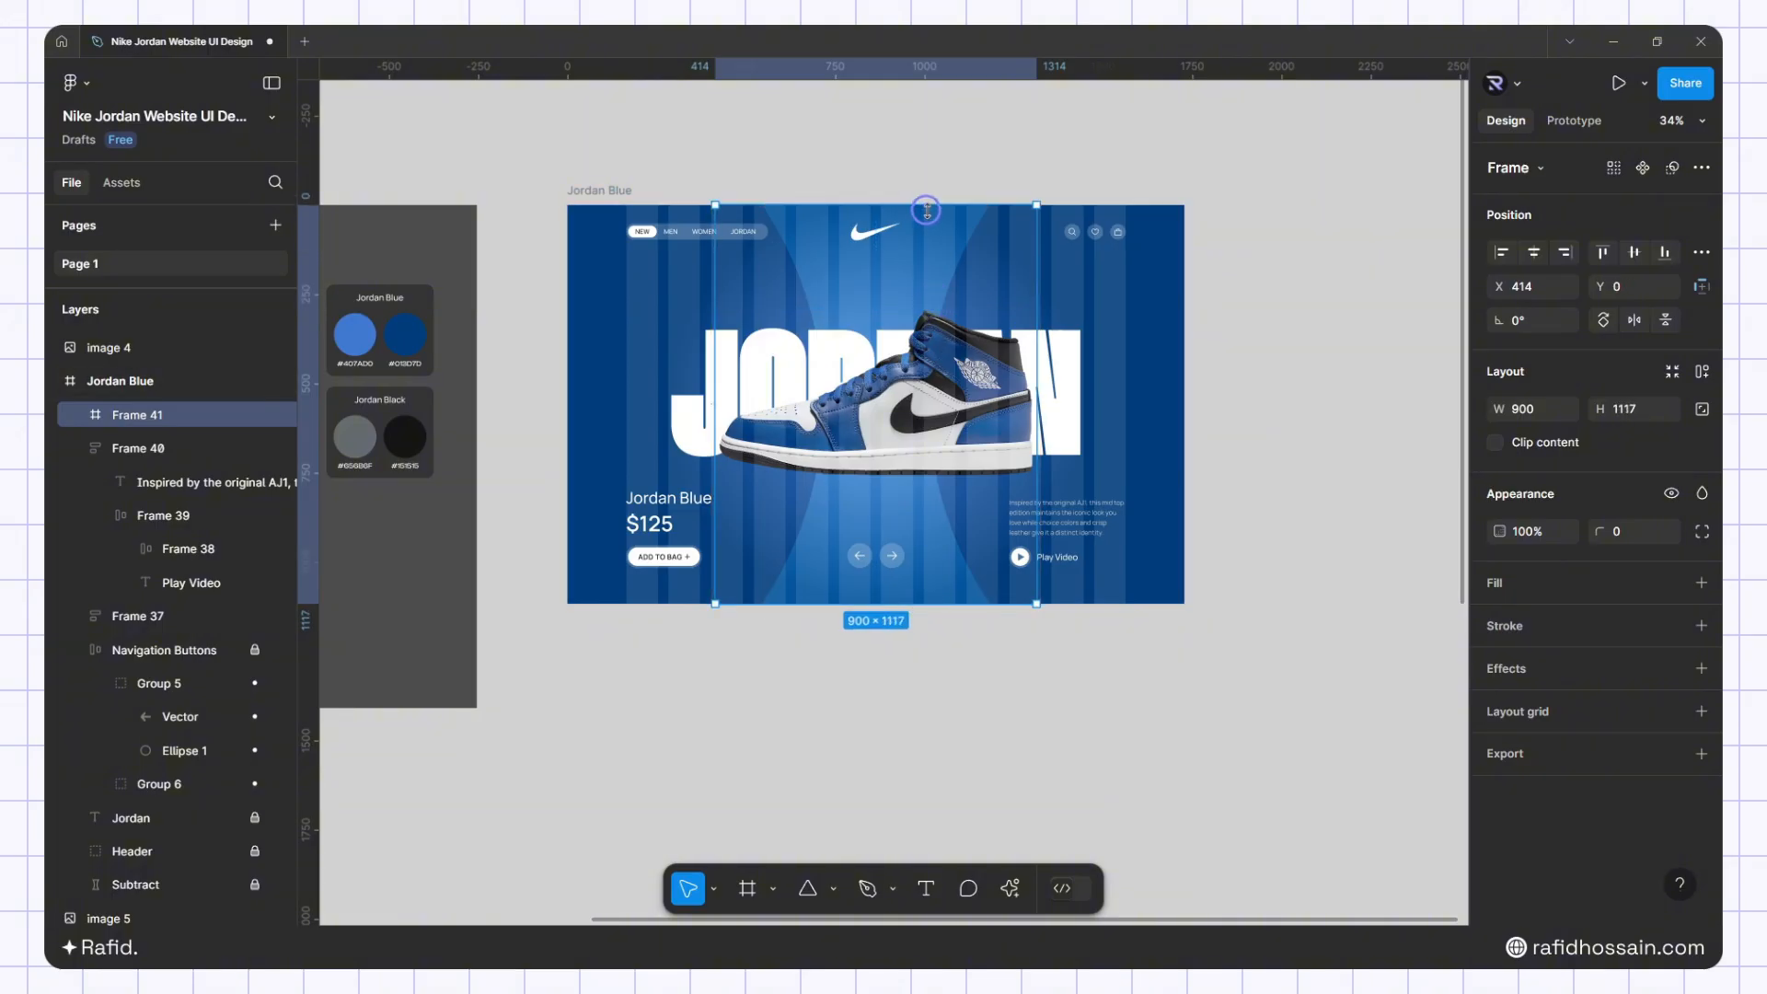
Move the framed blue shoe out of the Jordan Blue screen onto the canvas below it, at X 2303, Y 1355
scroll(985, 169, "down", 4)
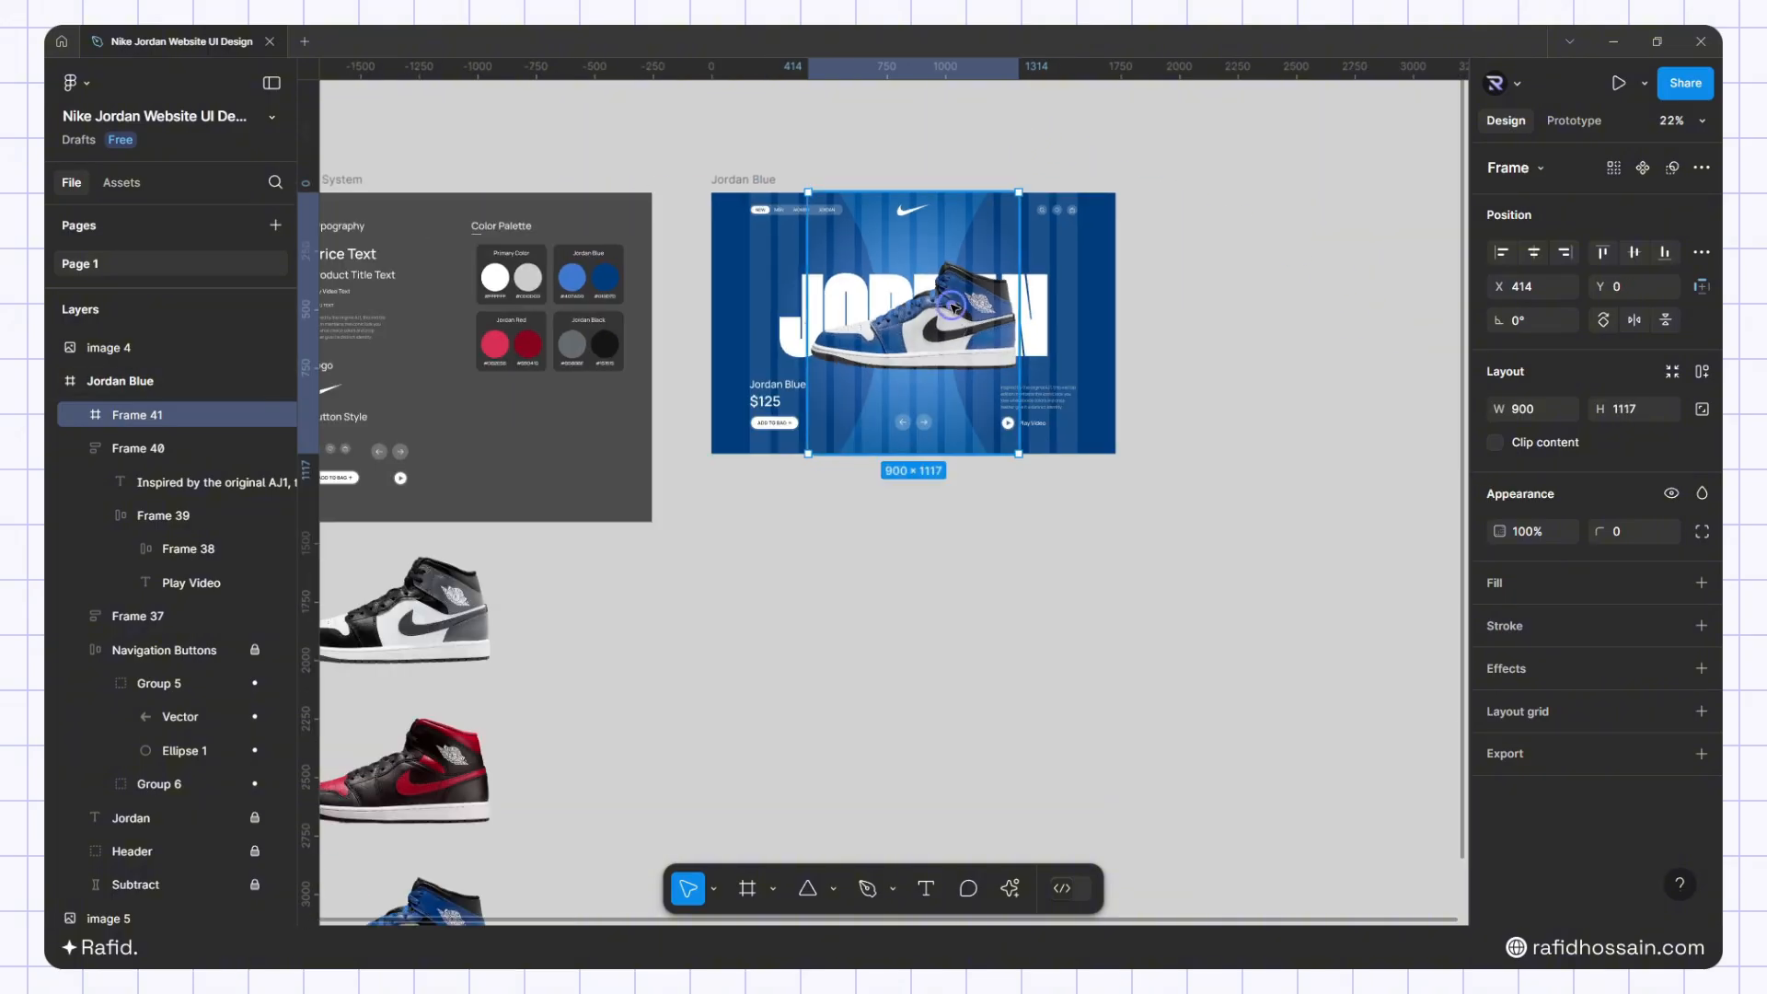
left_click_drag(953, 306, 965, 626)
scroll(986, 442, "down", 3)
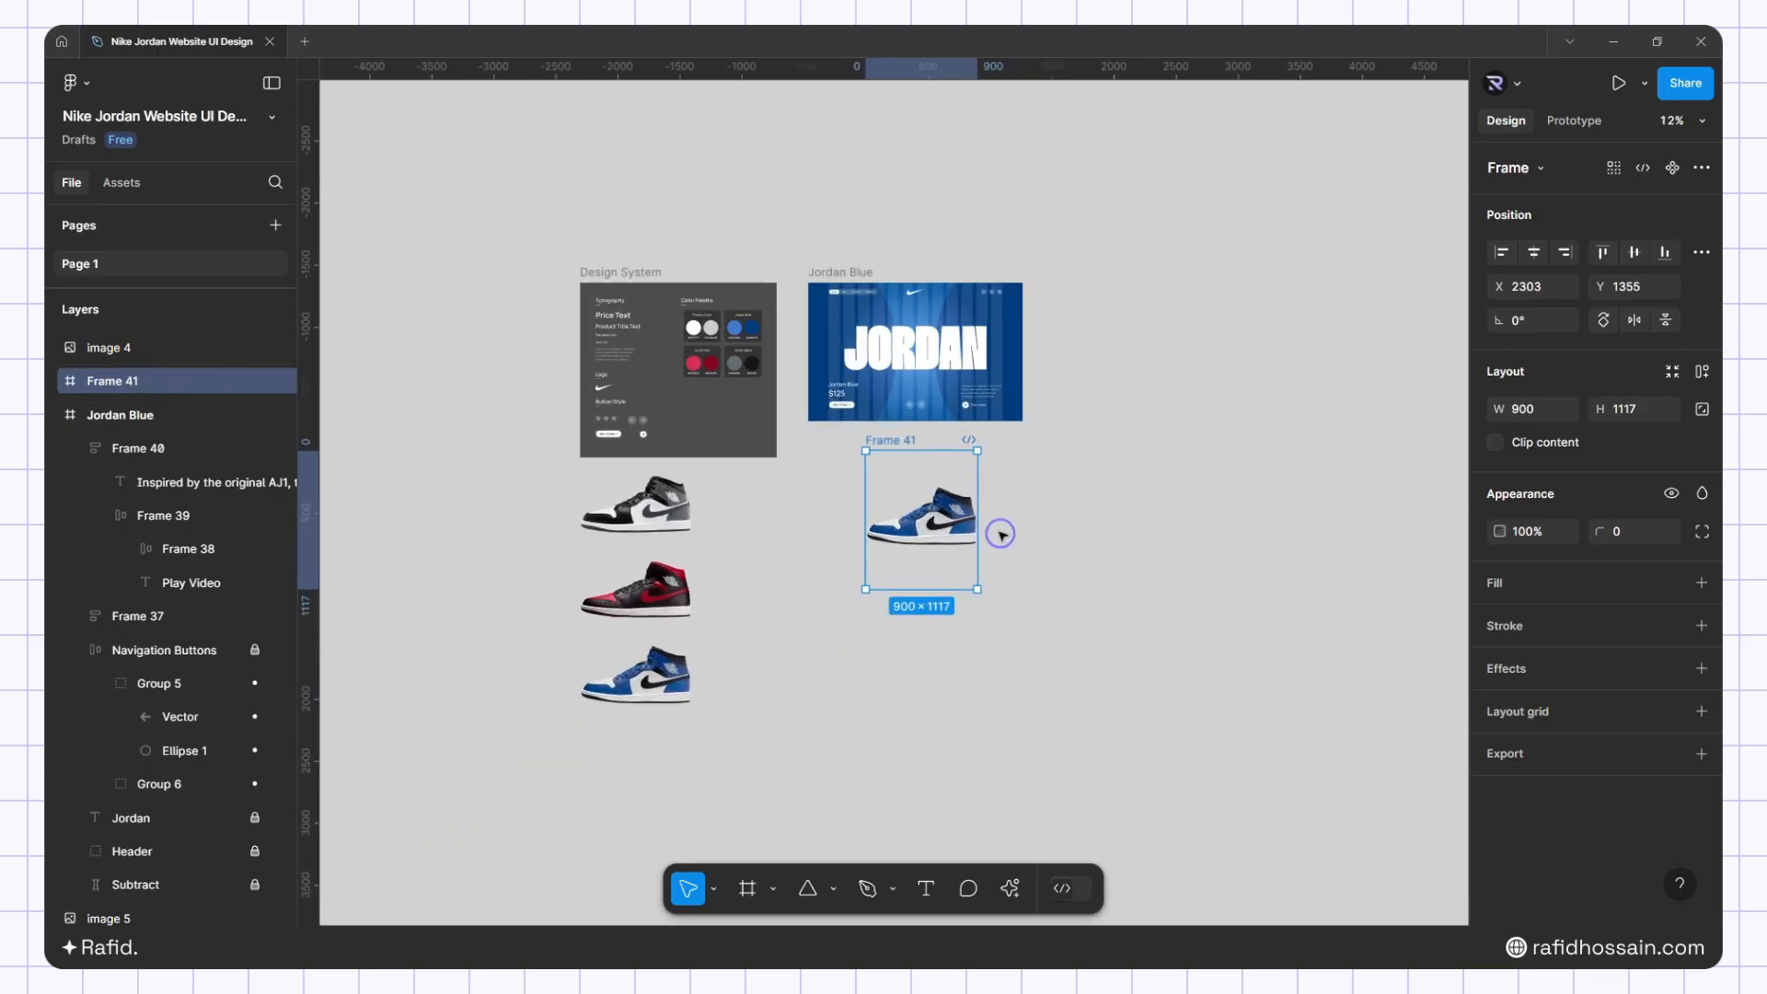
Duplicate the shoe frame twice, placing the copies below it at Y 2926 and Y 4991
left_click_drag(898, 449, 912, 643, "alt")
scroll(948, 598, "down", 2)
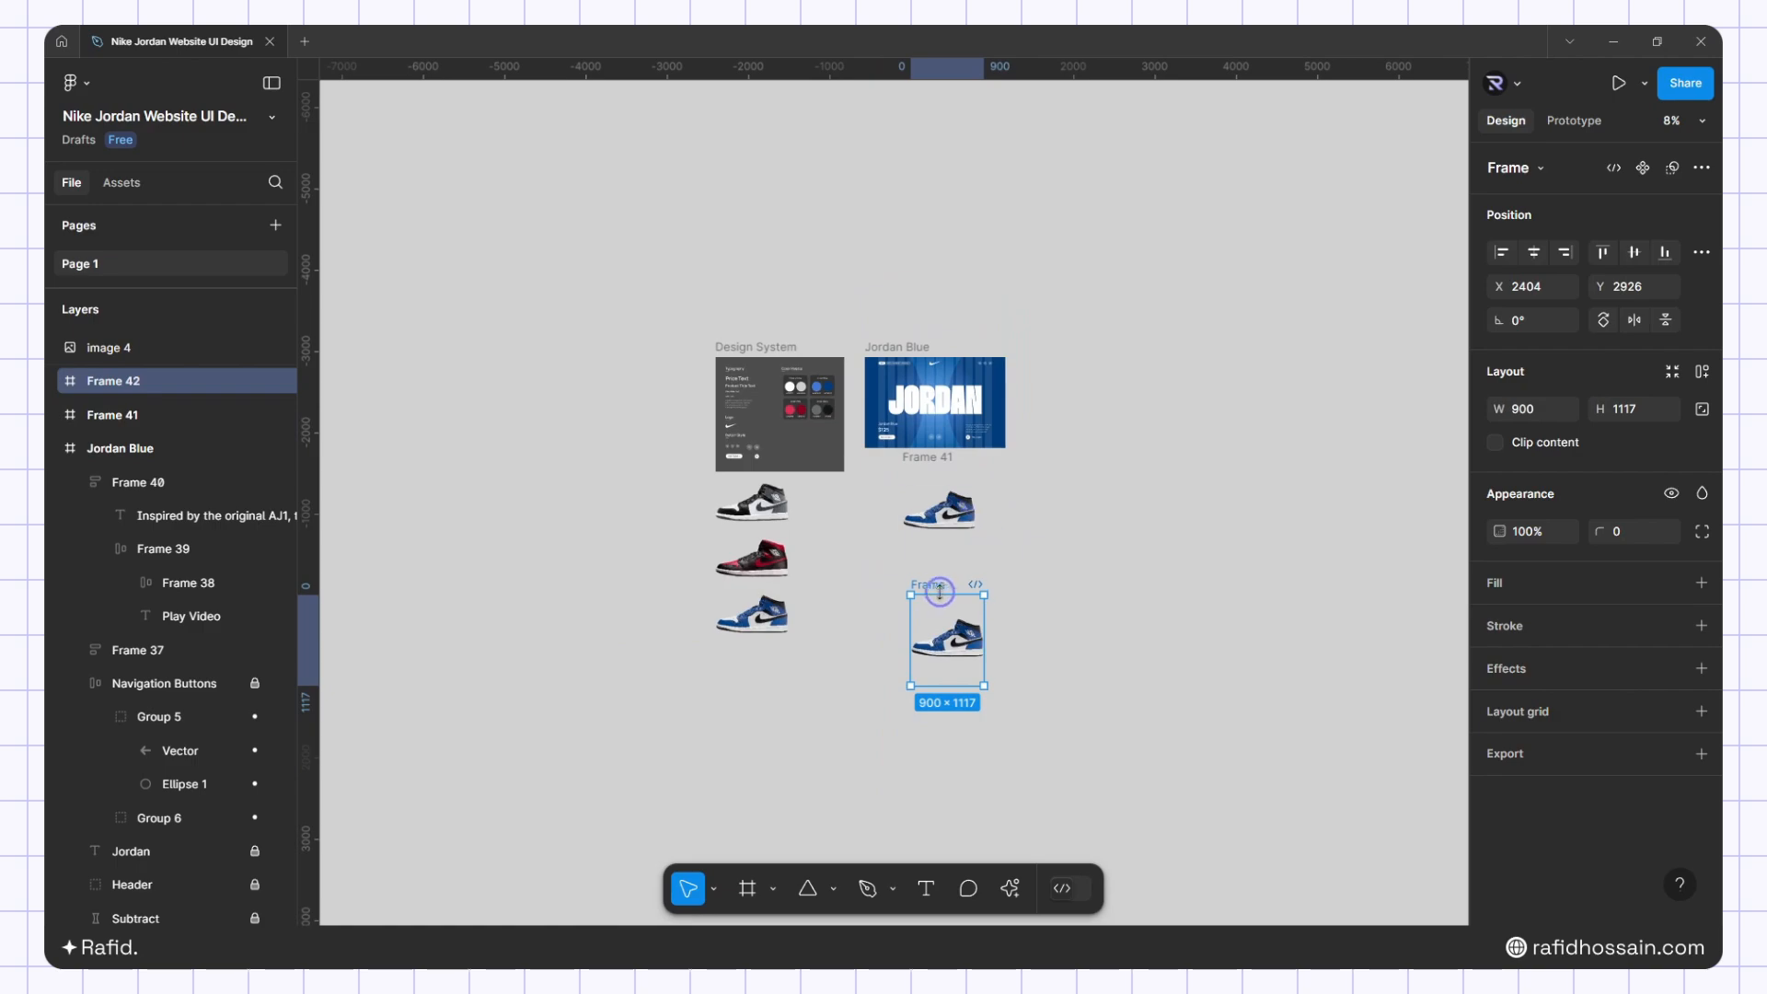
left_click_drag(935, 584, 936, 751, "alt")
scroll(1052, 479, "down", 2)
scroll(1069, 655, "up", 3)
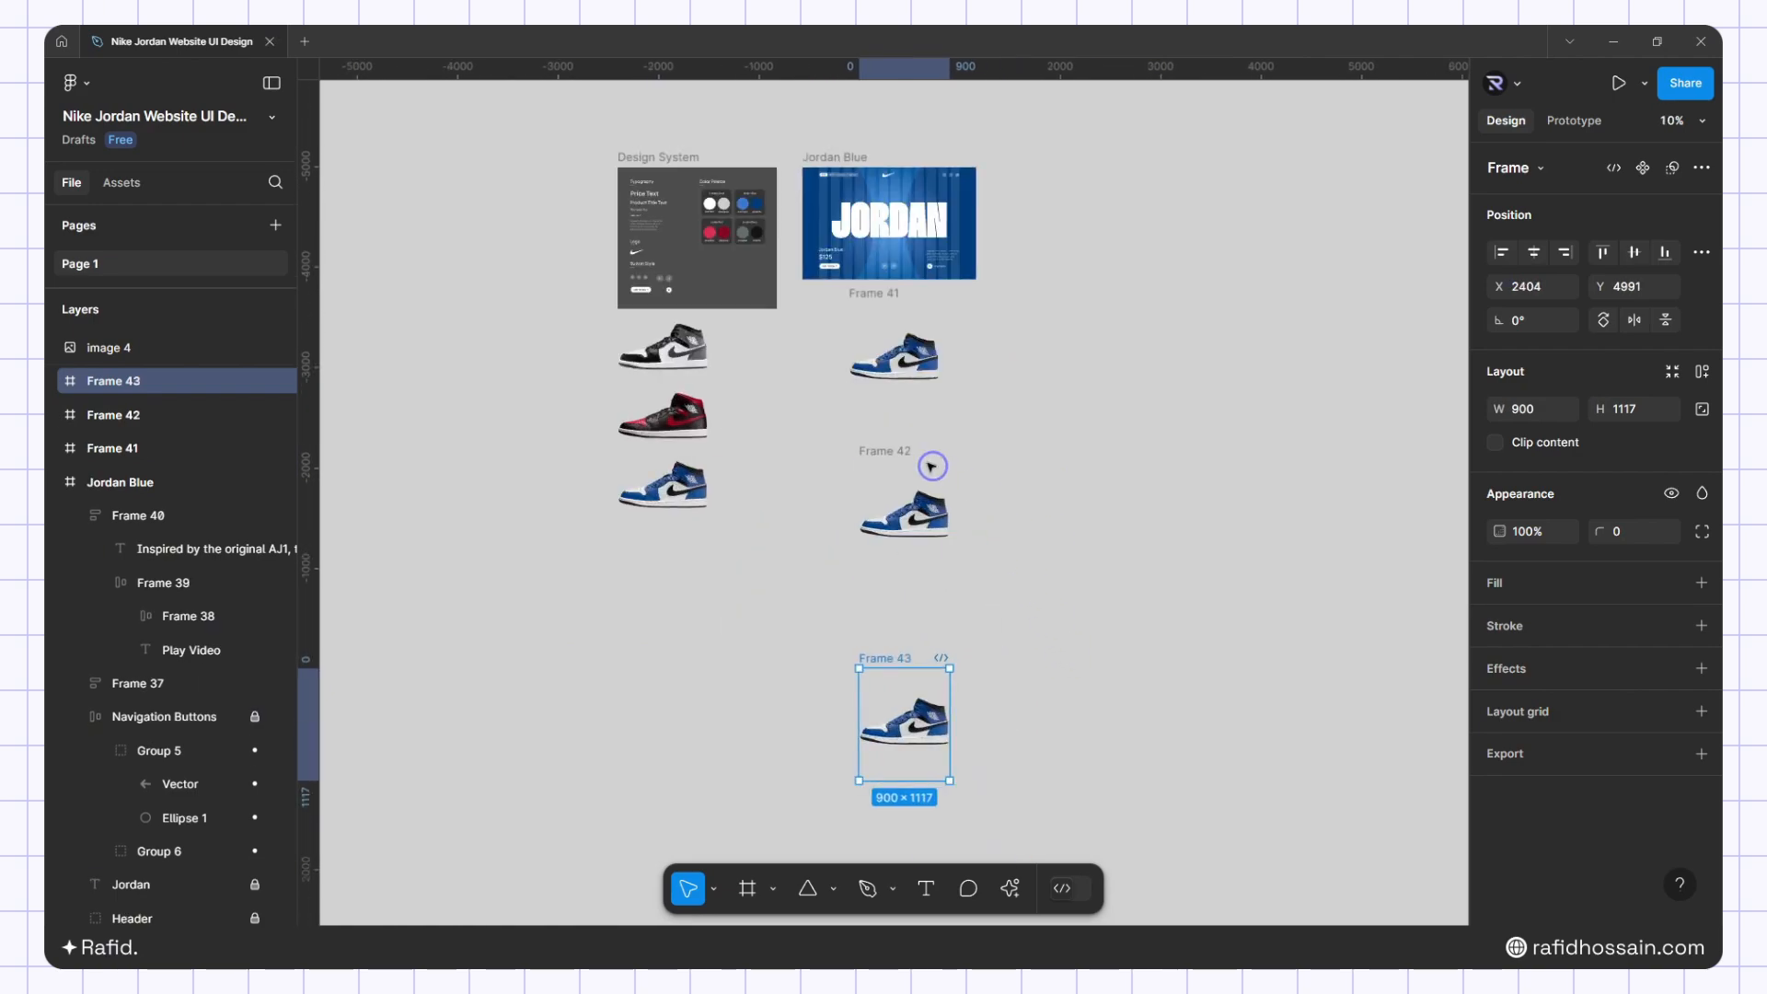
Copy the red shoe image and paste it in place of the blue shoe in the middle frame, Frame 42
scroll(932, 467, "up", 2)
scroll(901, 395, "up", 2)
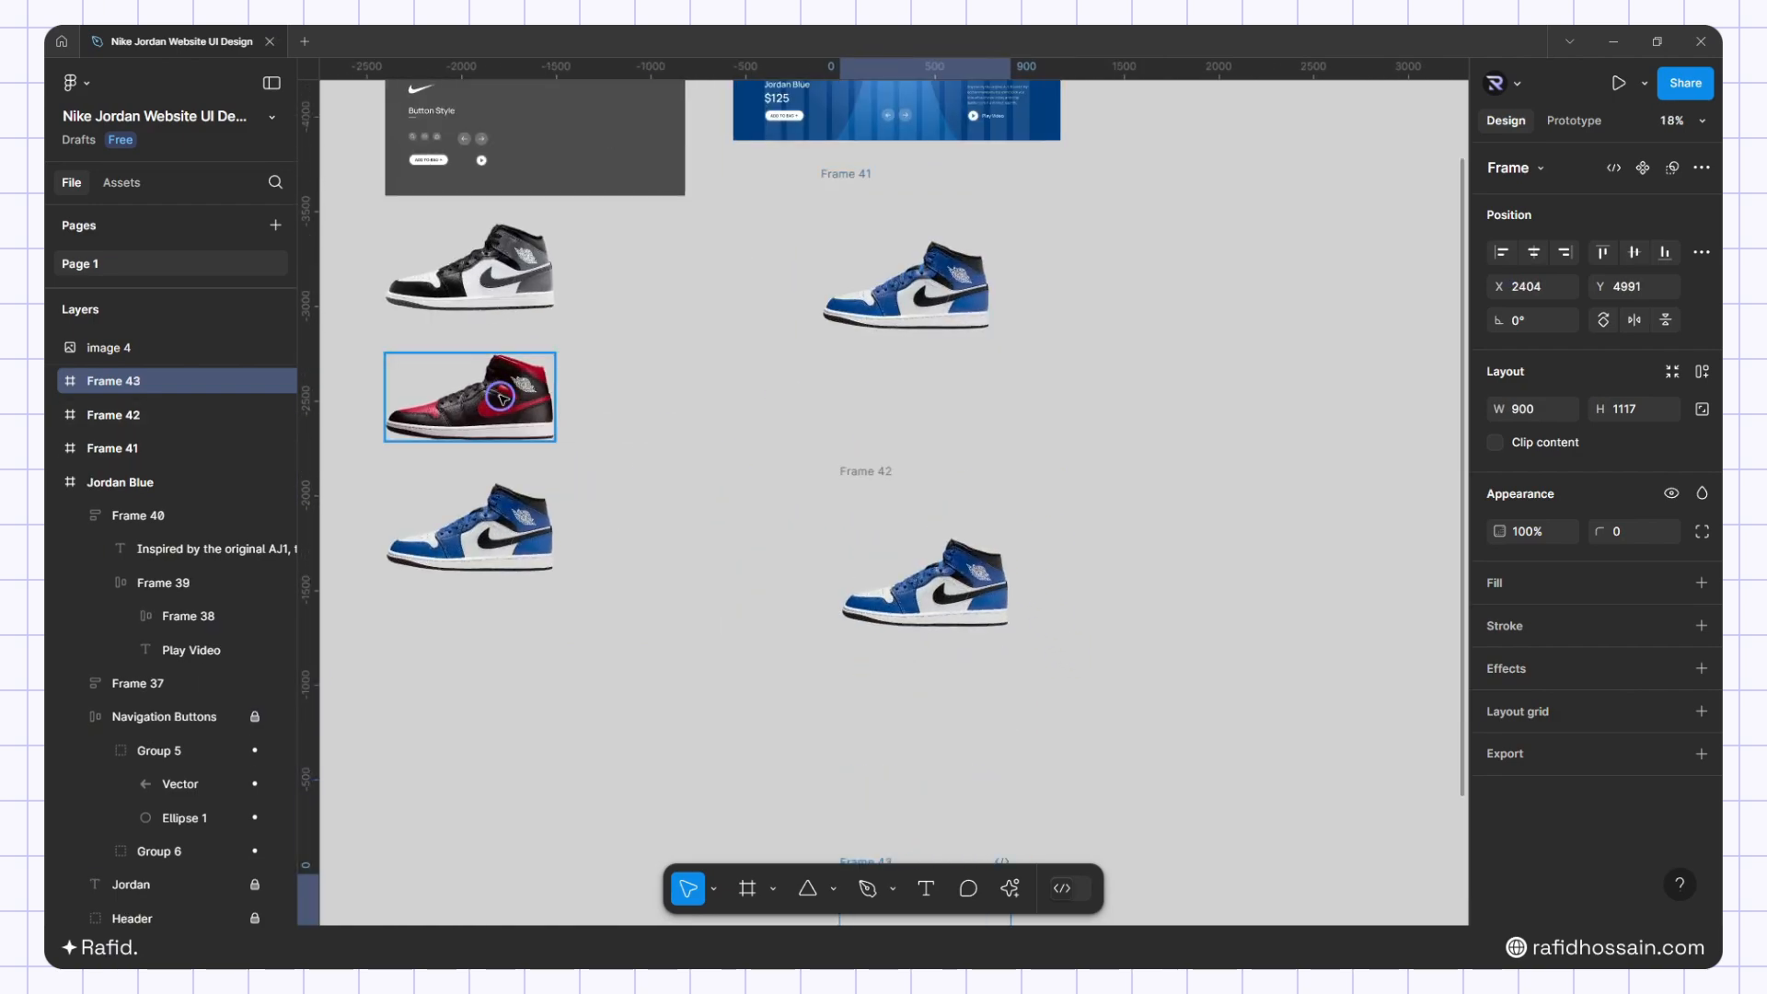
left_click(500, 397)
scroll(995, 367, "up", 1)
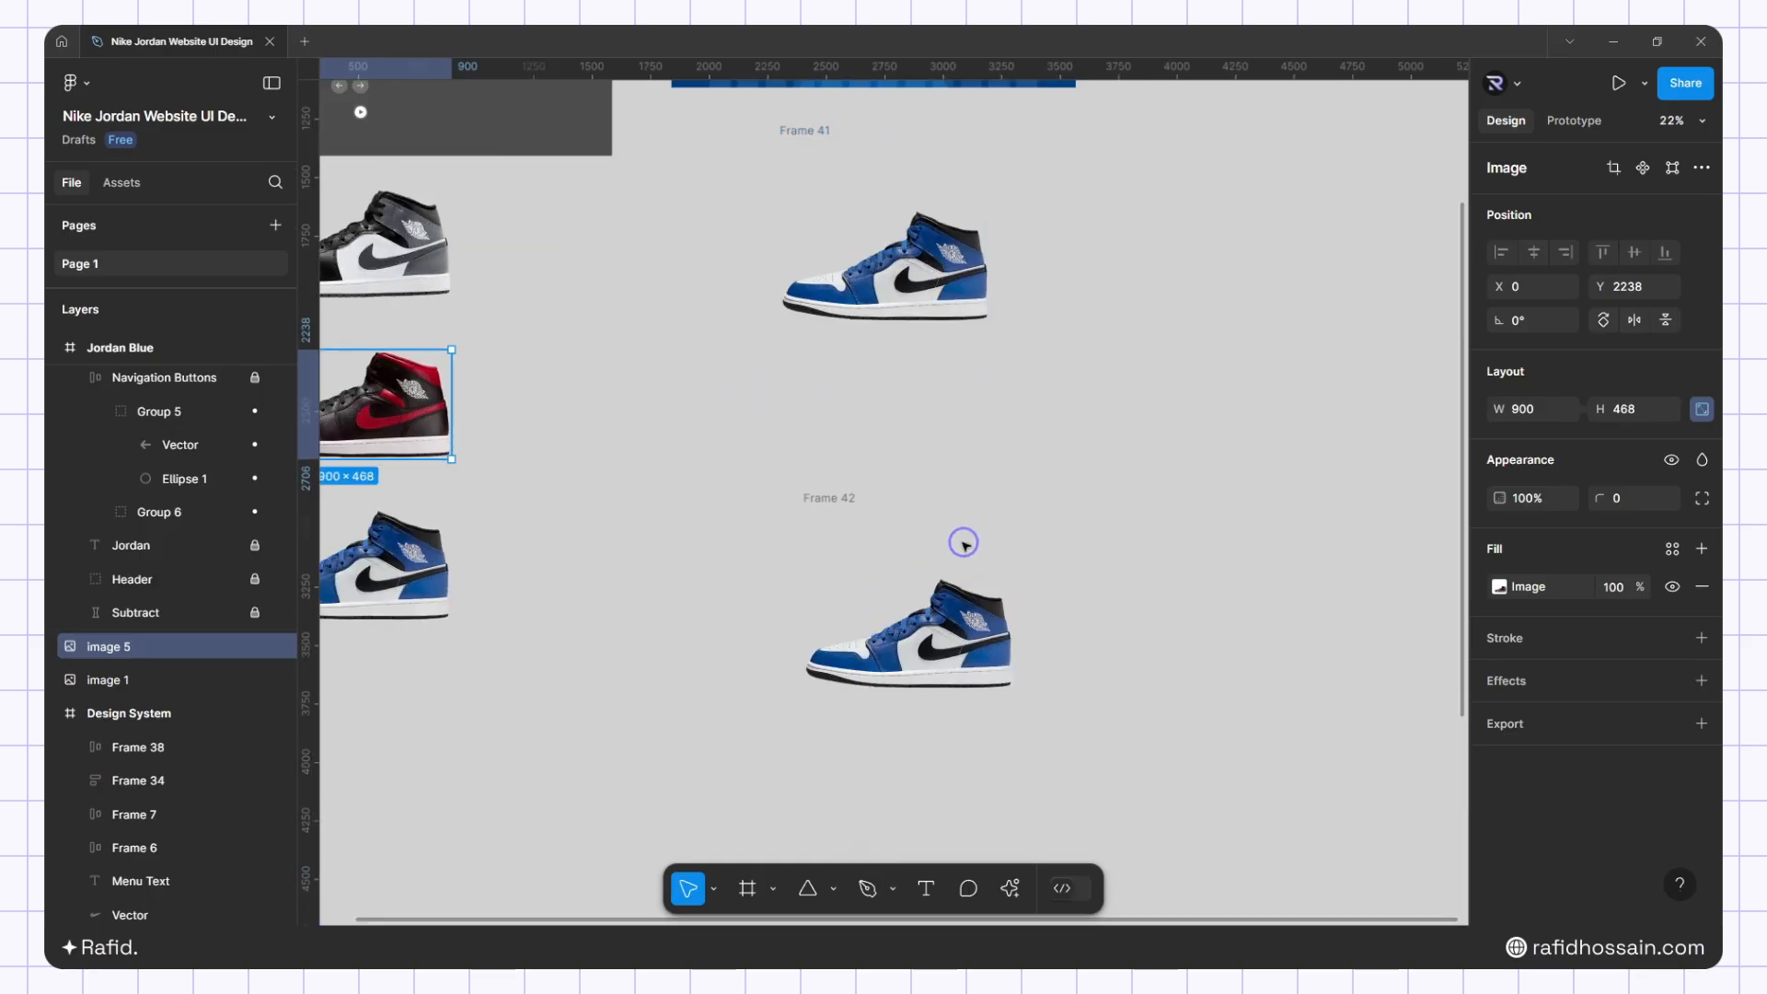
left_click(941, 612)
right_click(922, 623)
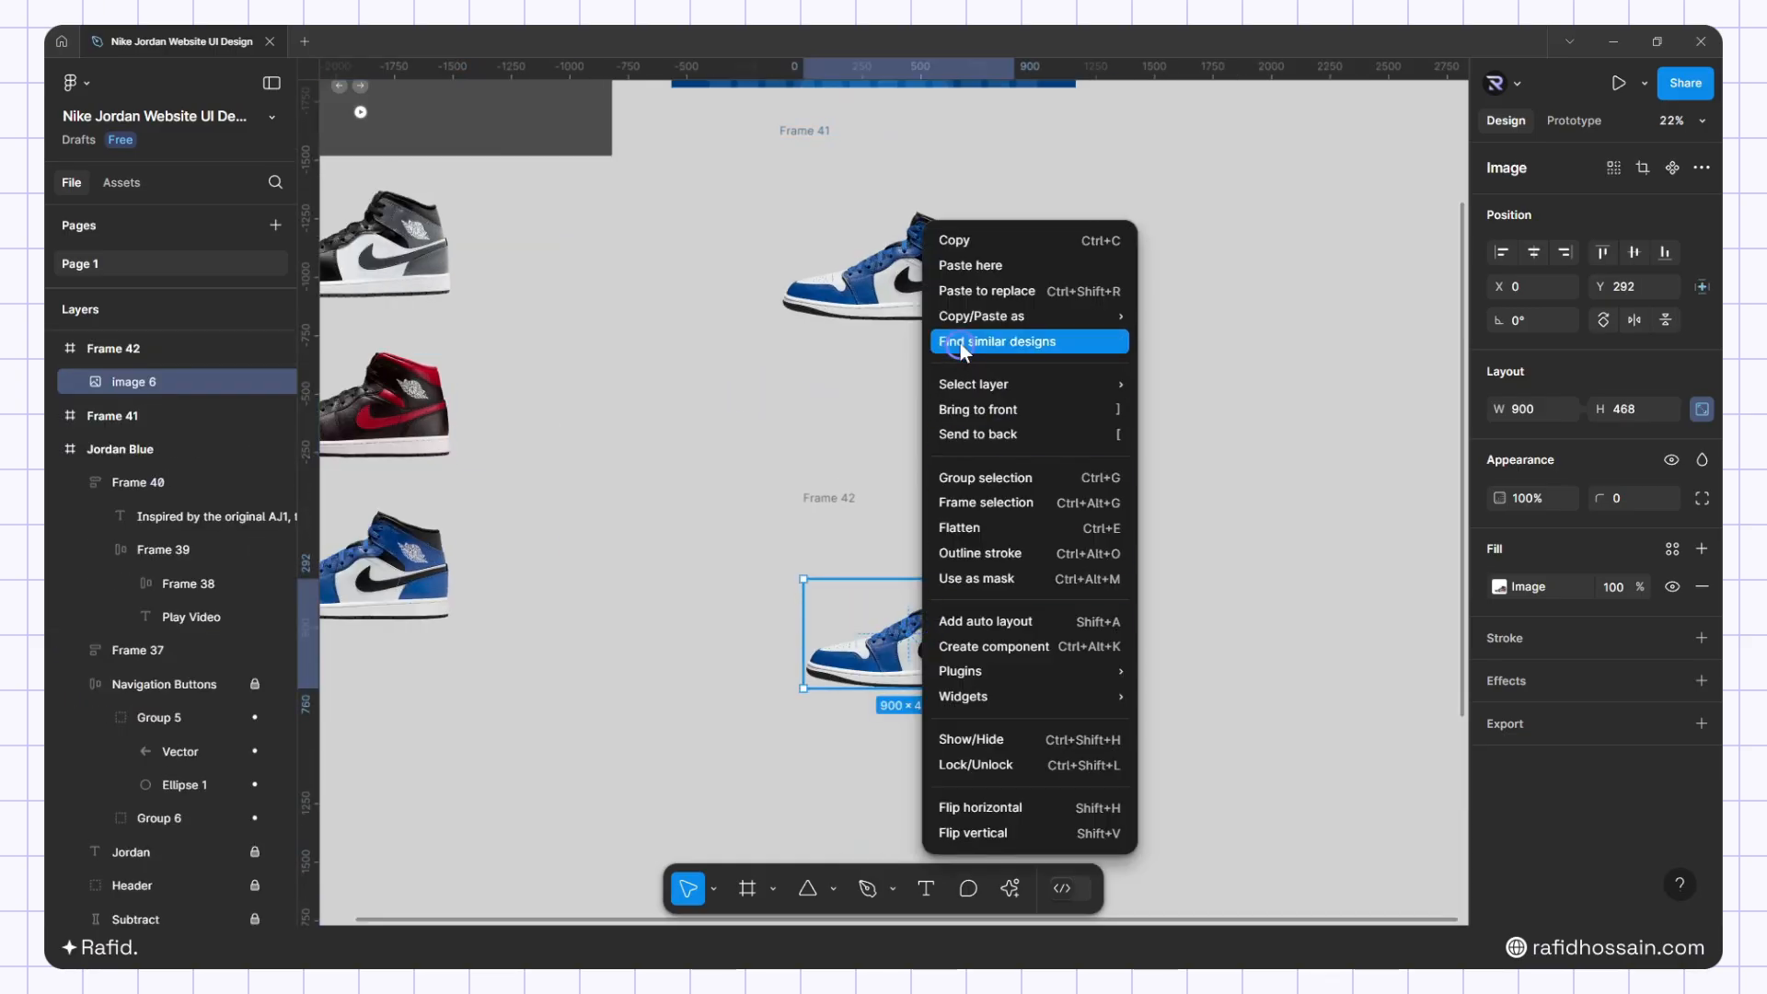
left_click(999, 292)
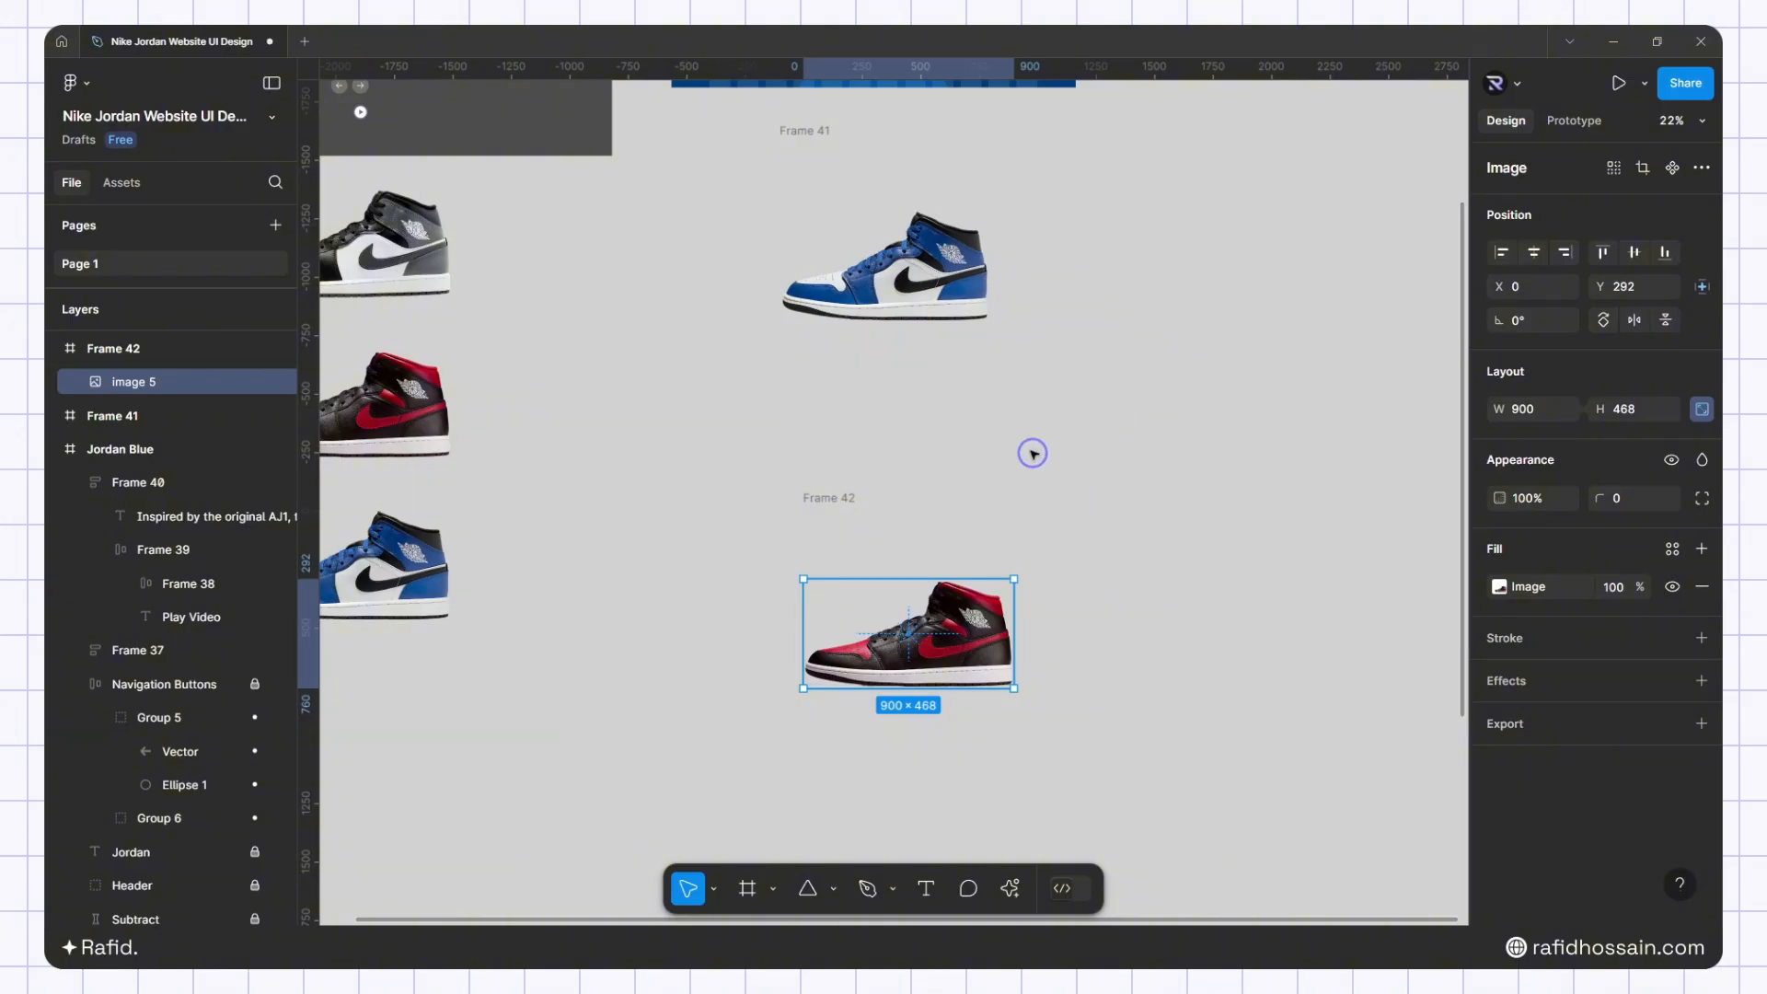
Copy the black shoe image and paste it in place of the blue shoe in Frame 43
scroll(994, 433, "down", 4)
left_click(657, 328)
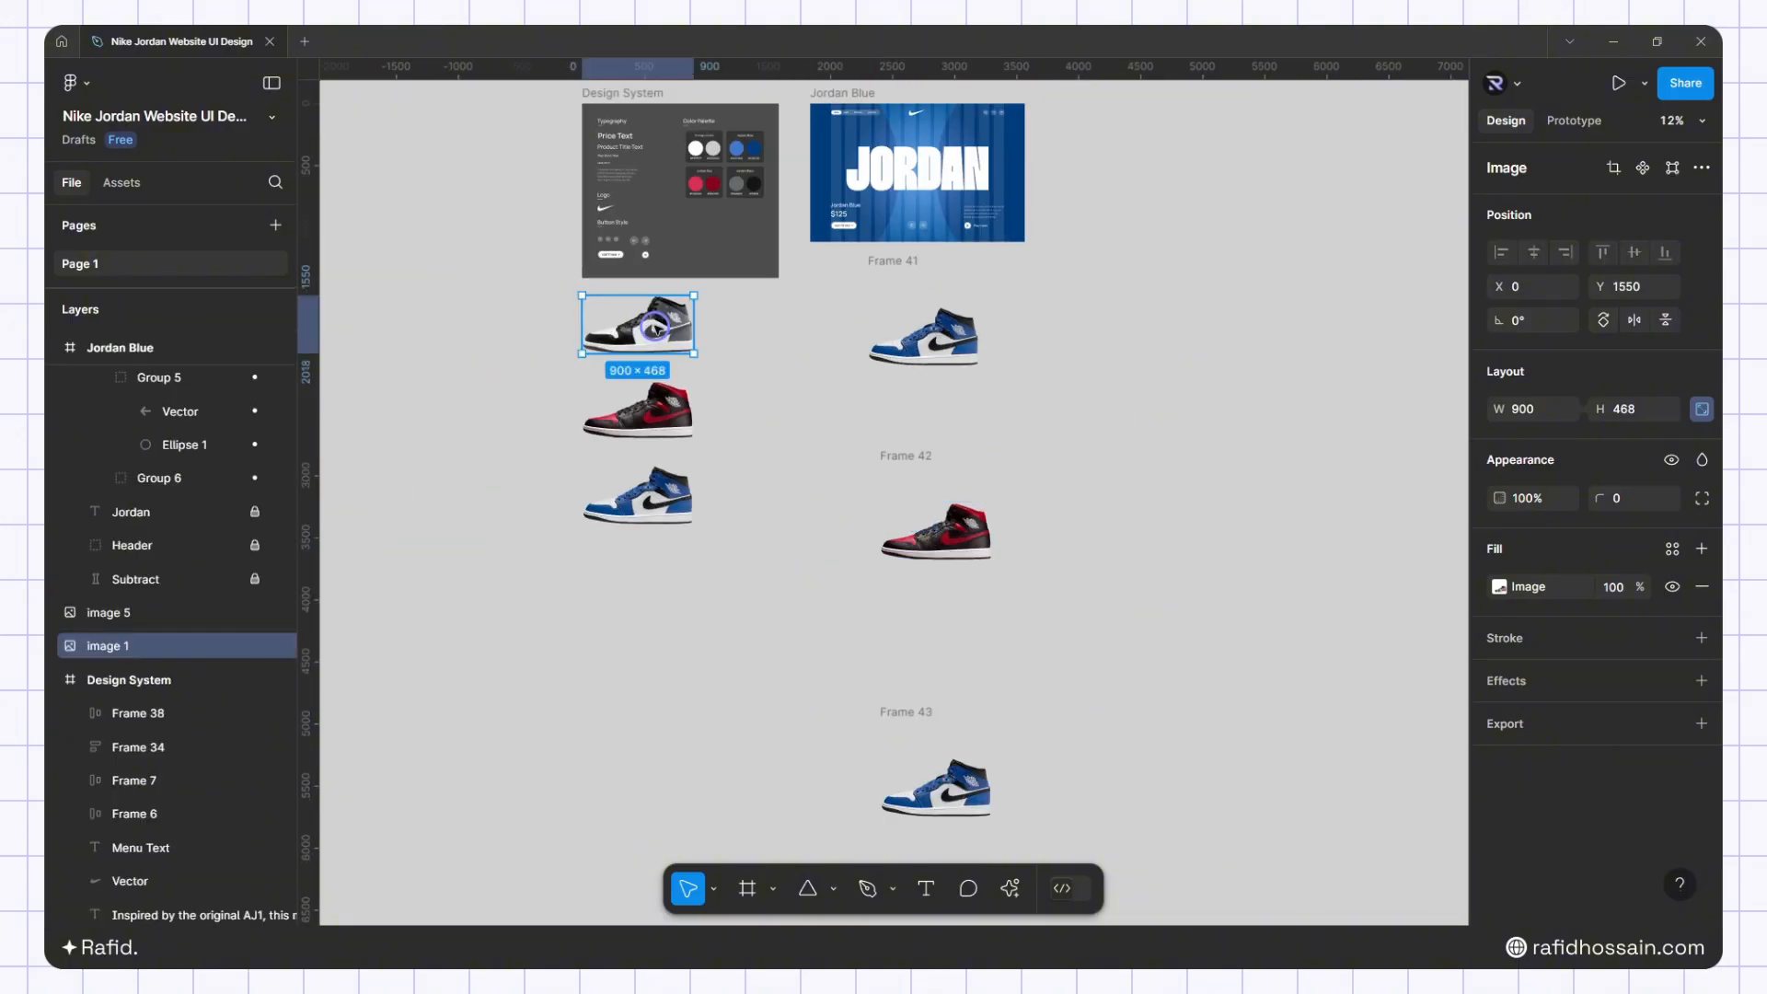
scroll(792, 405, "down", 3)
scroll(856, 561, "up", 5)
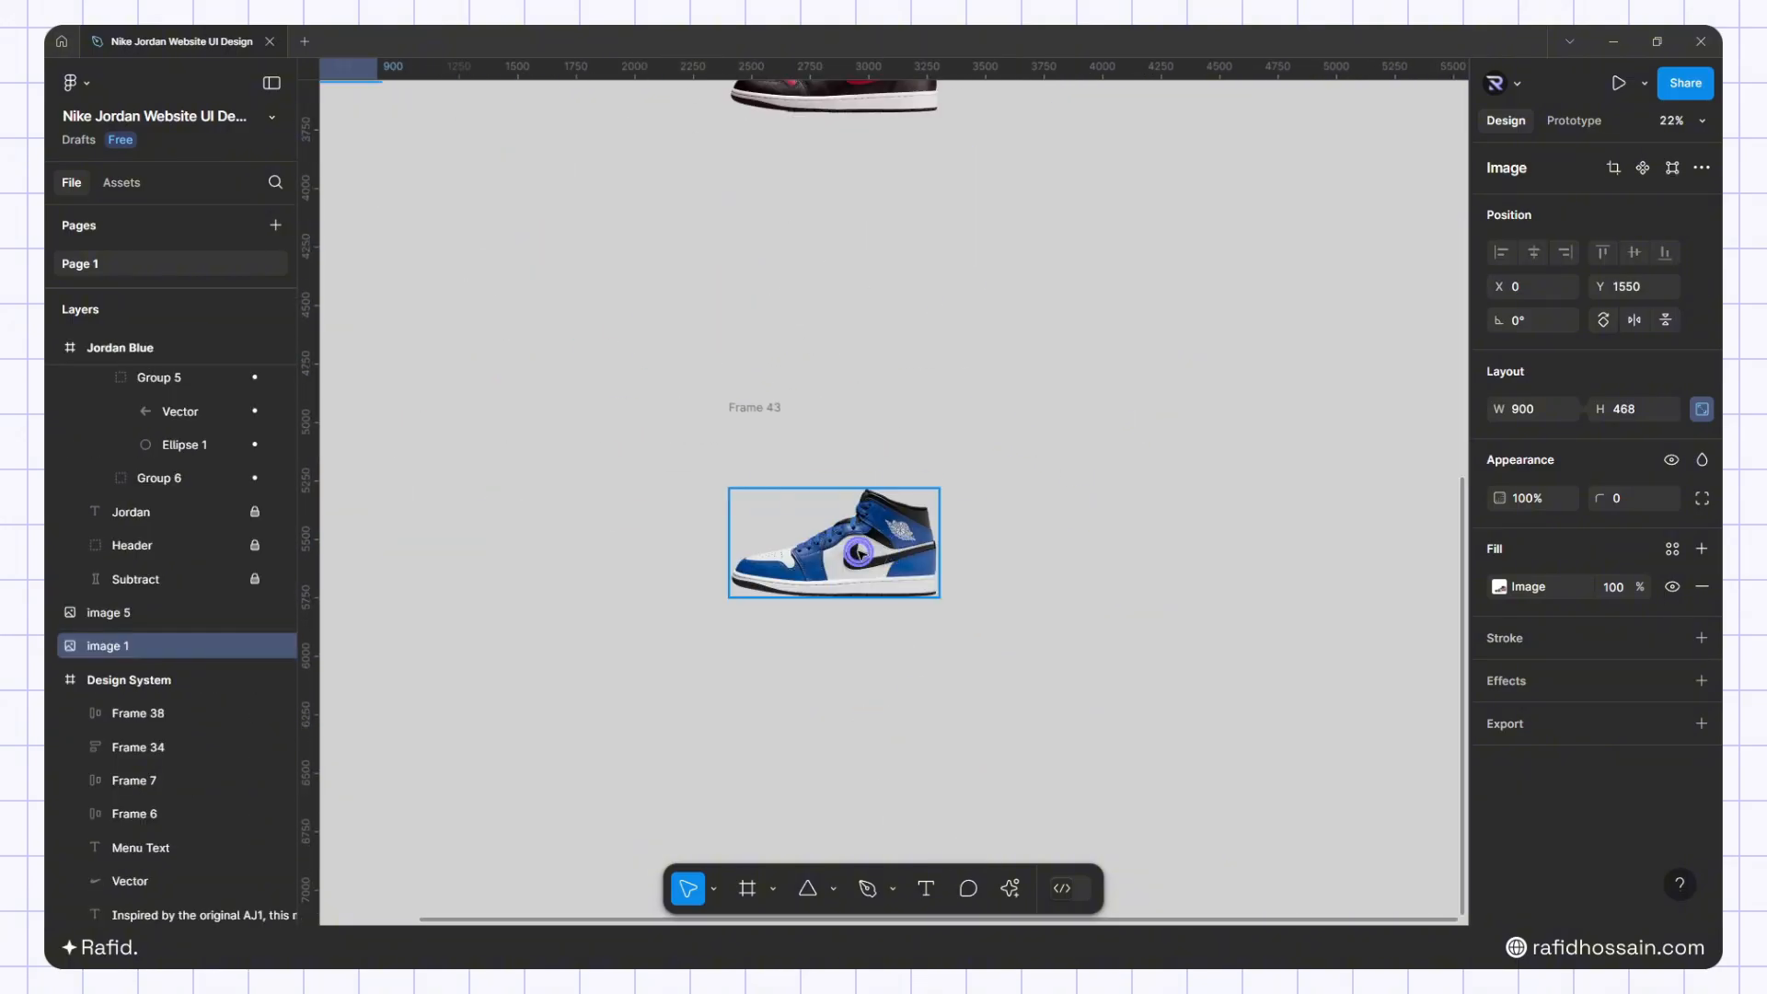
right_click(858, 553)
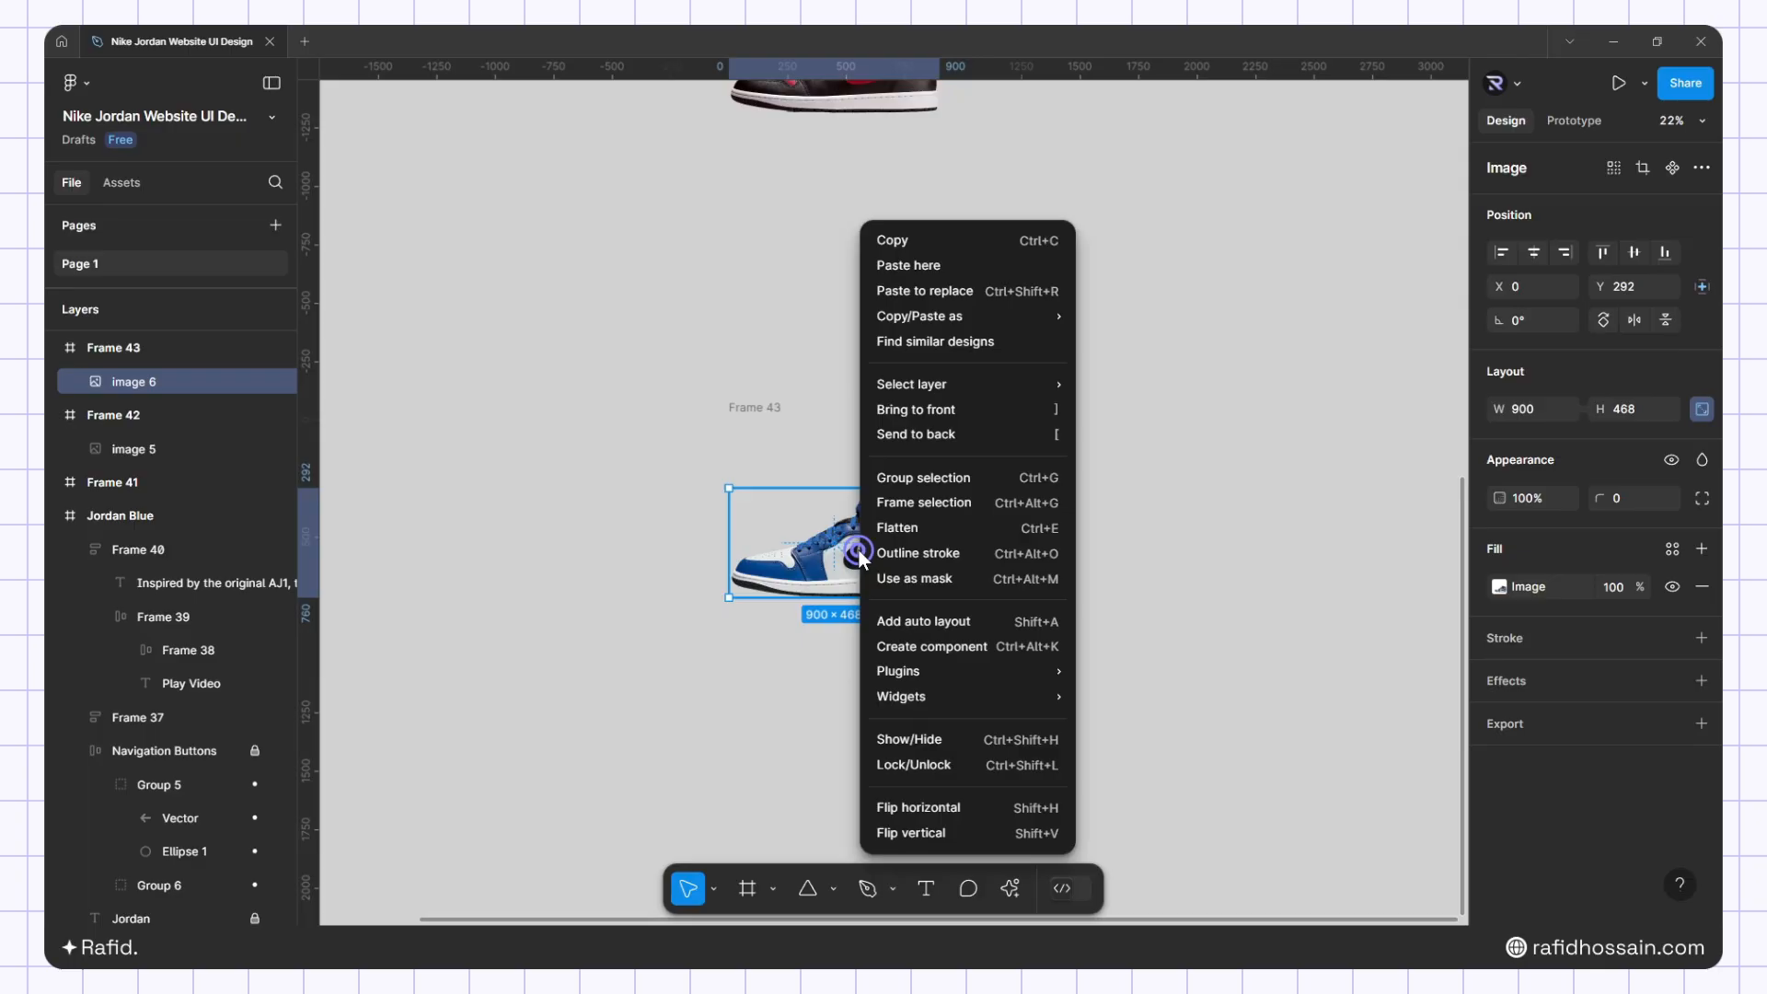
left_click(943, 289)
Rename the three shoe frames Blue, Red and Black to match their shoe colours
scroll(1012, 442, "down", 3)
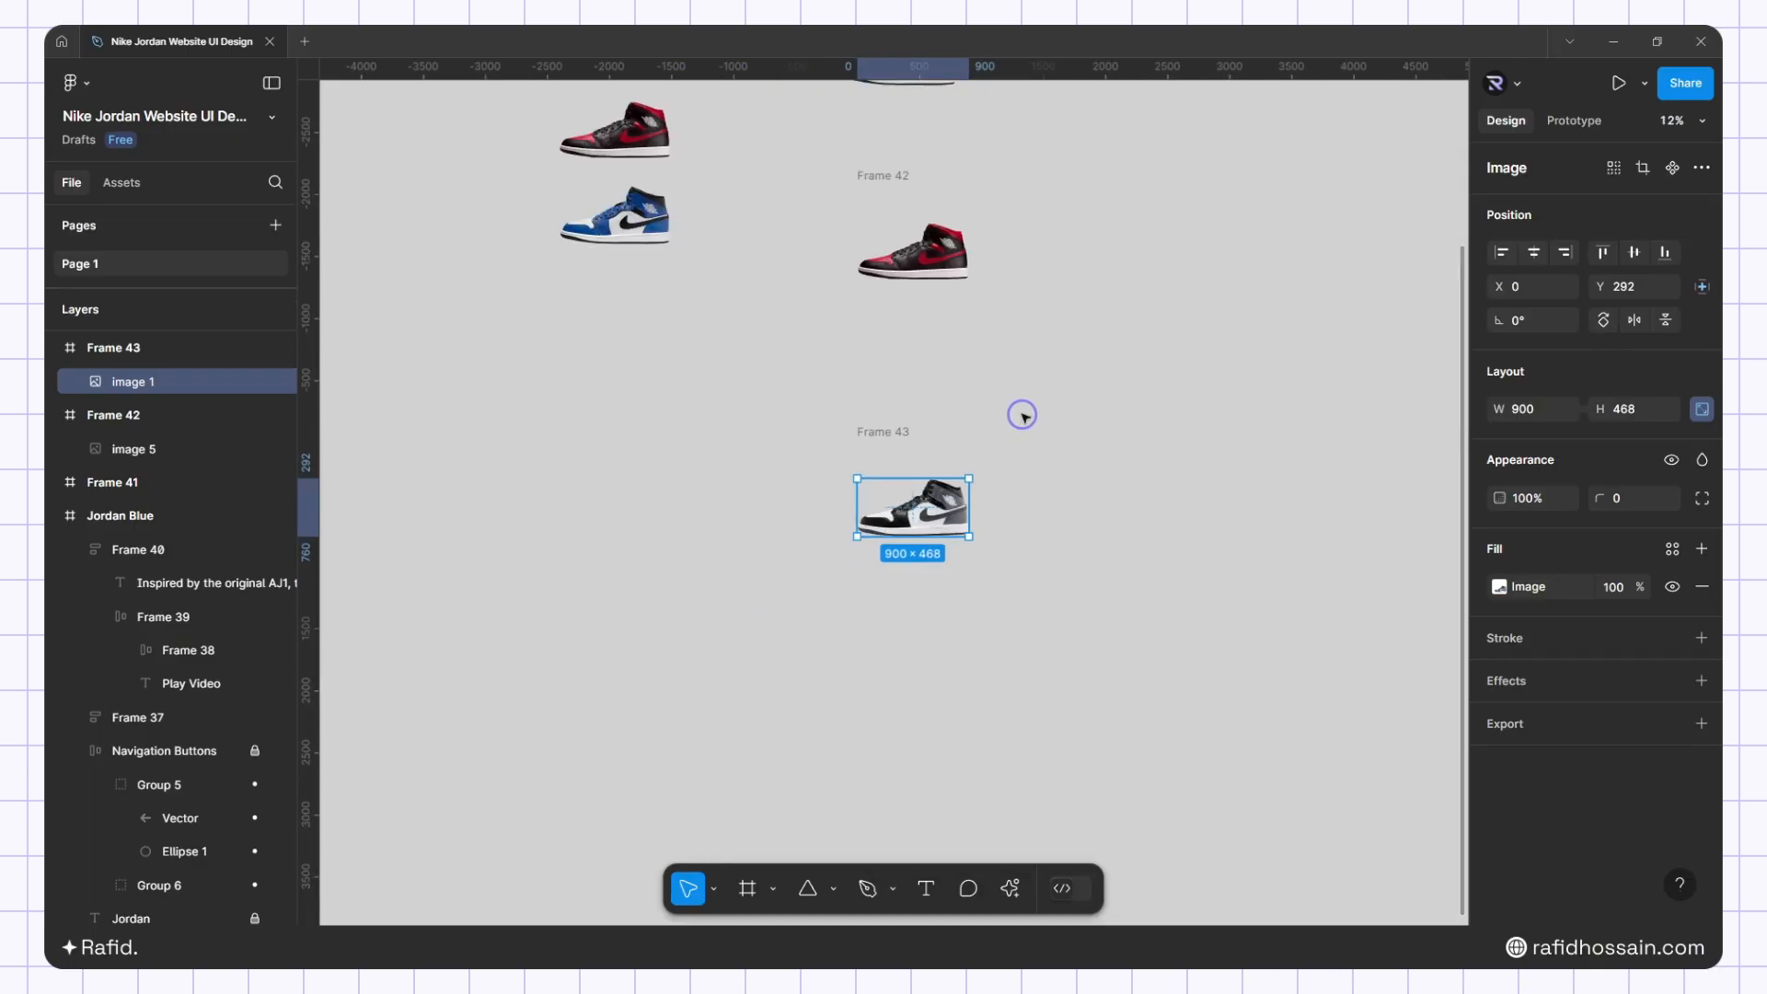
scroll(1022, 416, "up", 2)
left_click(881, 192)
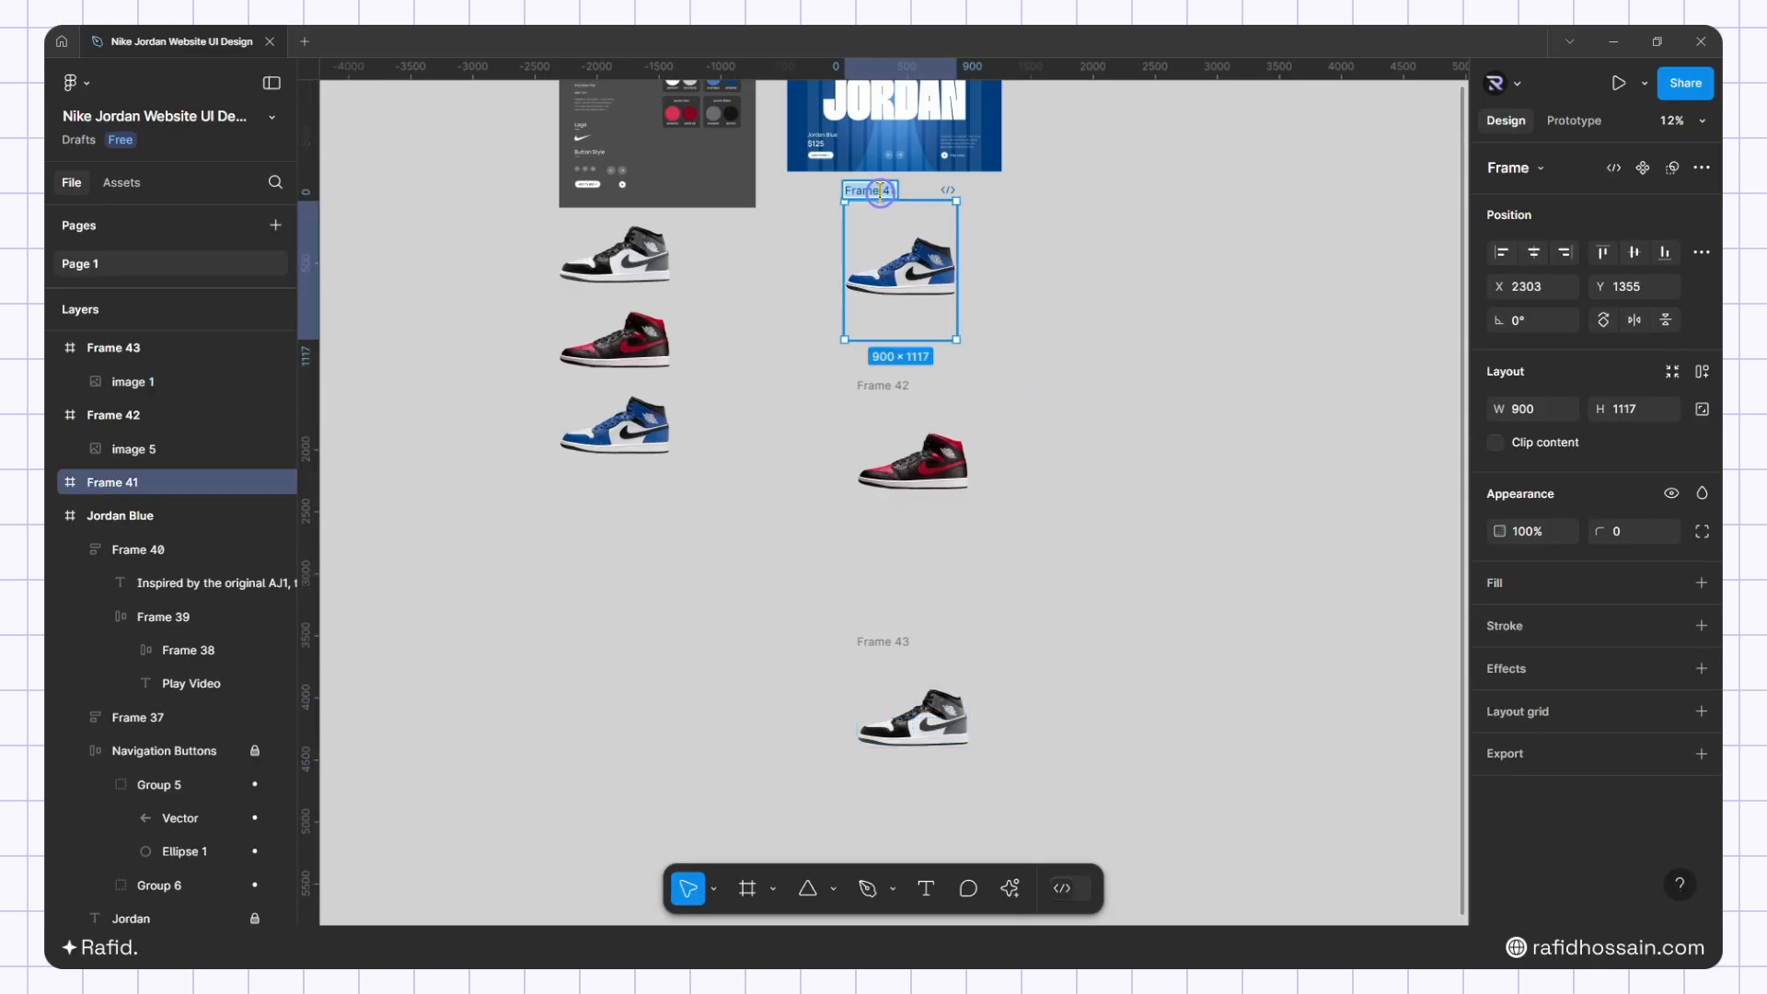
type("Blue")
key("Return")
double_click(885, 385)
type("Red")
key("Return")
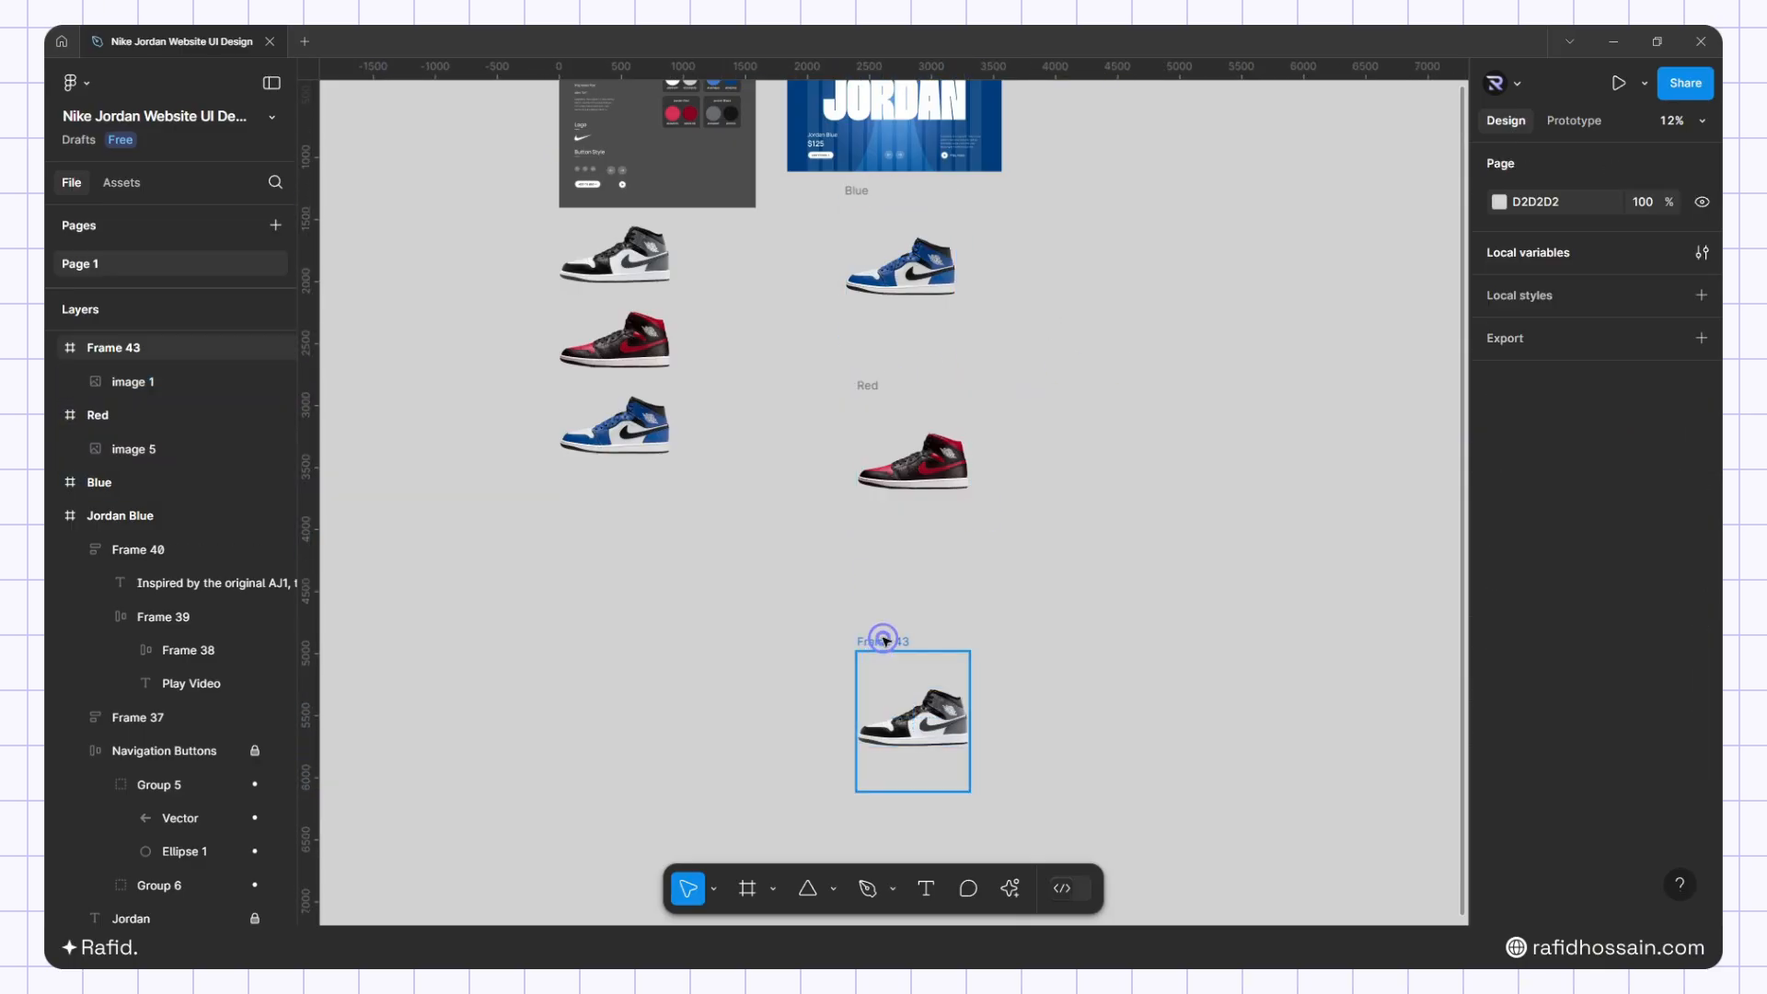
double_click(900, 642)
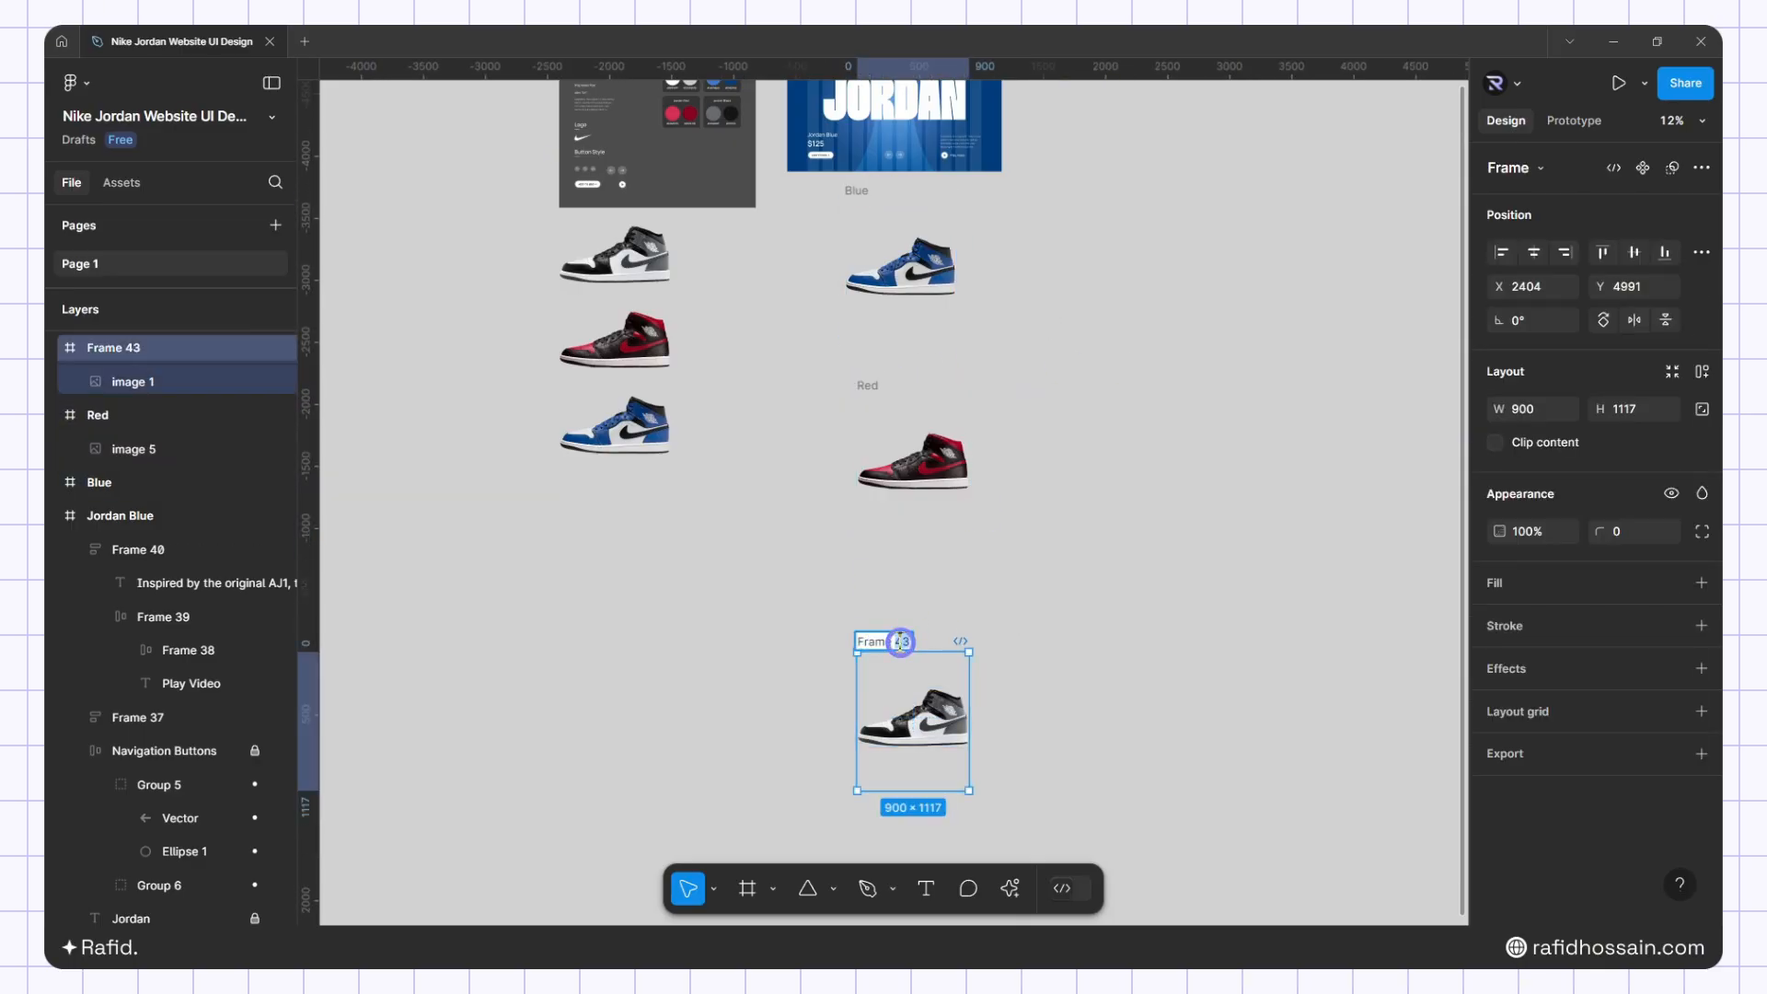
type("B")
left_click(1031, 613)
Move the Black frame closer to Red, then stack all three shoe frames on one another at X 2354, Y 2472
scroll(955, 453, "down", 1)
left_click_drag(895, 604, 891, 556)
left_click_drag(1082, 762, 828, 295)
scroll(1022, 304, "up", 1)
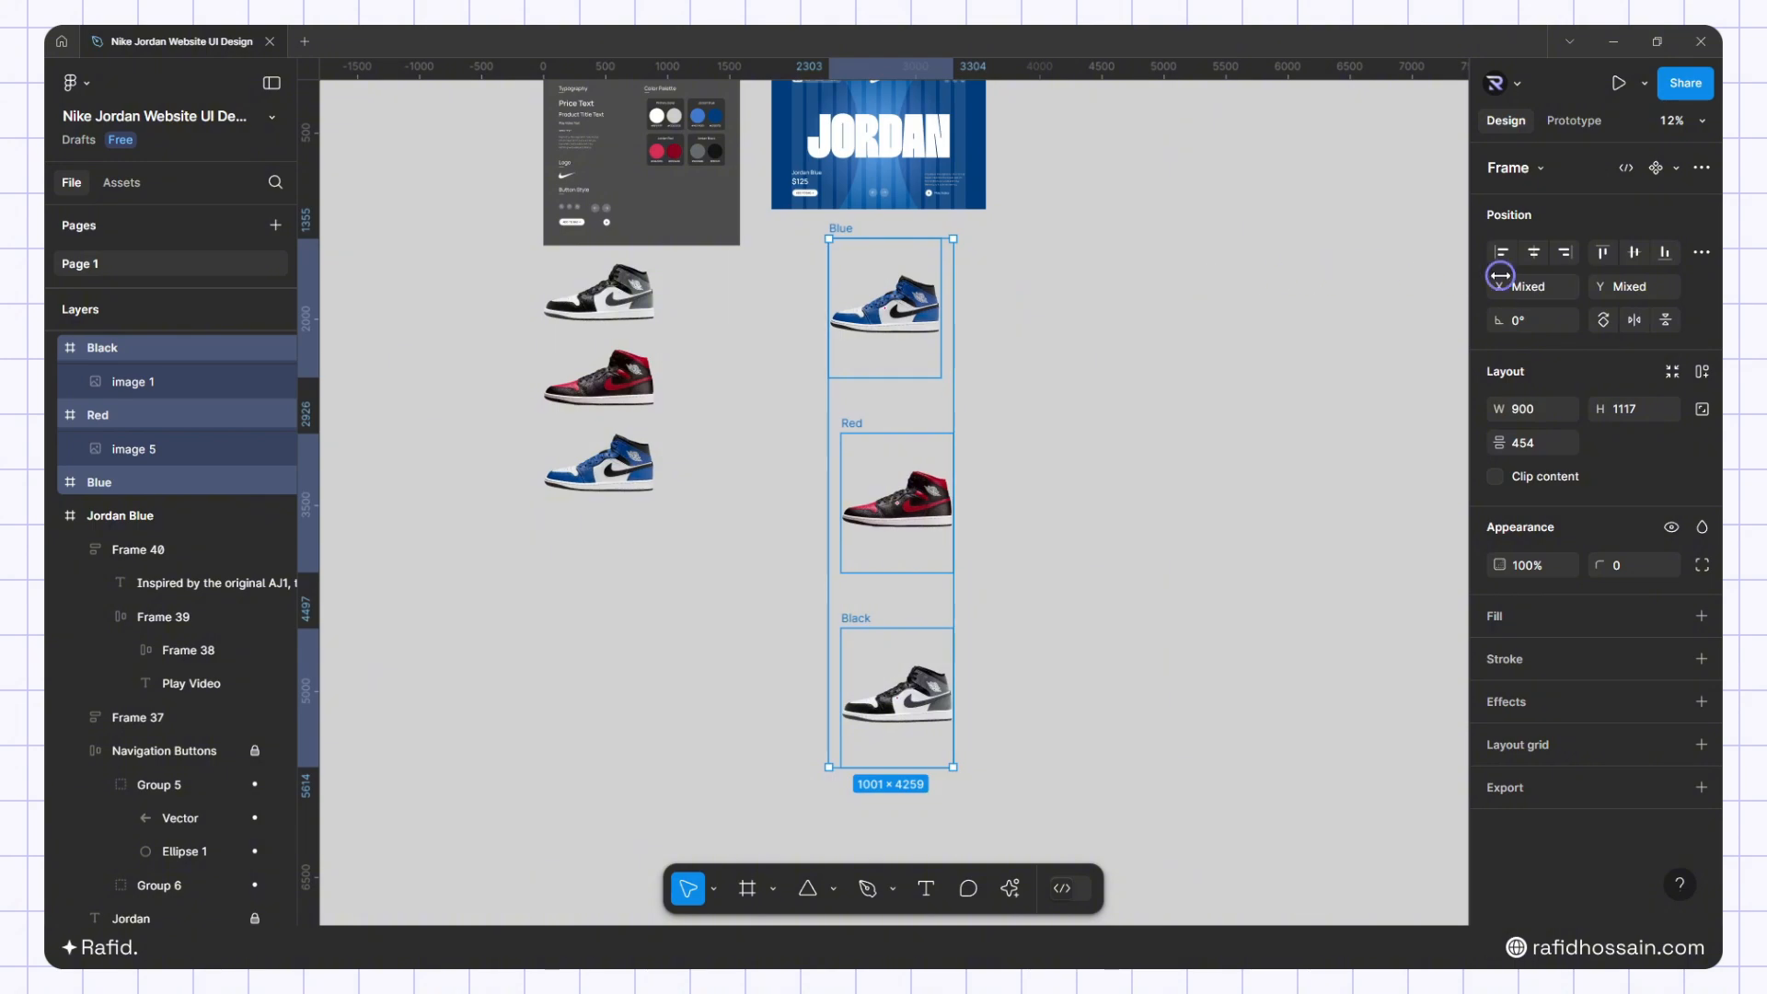
left_click(1534, 254)
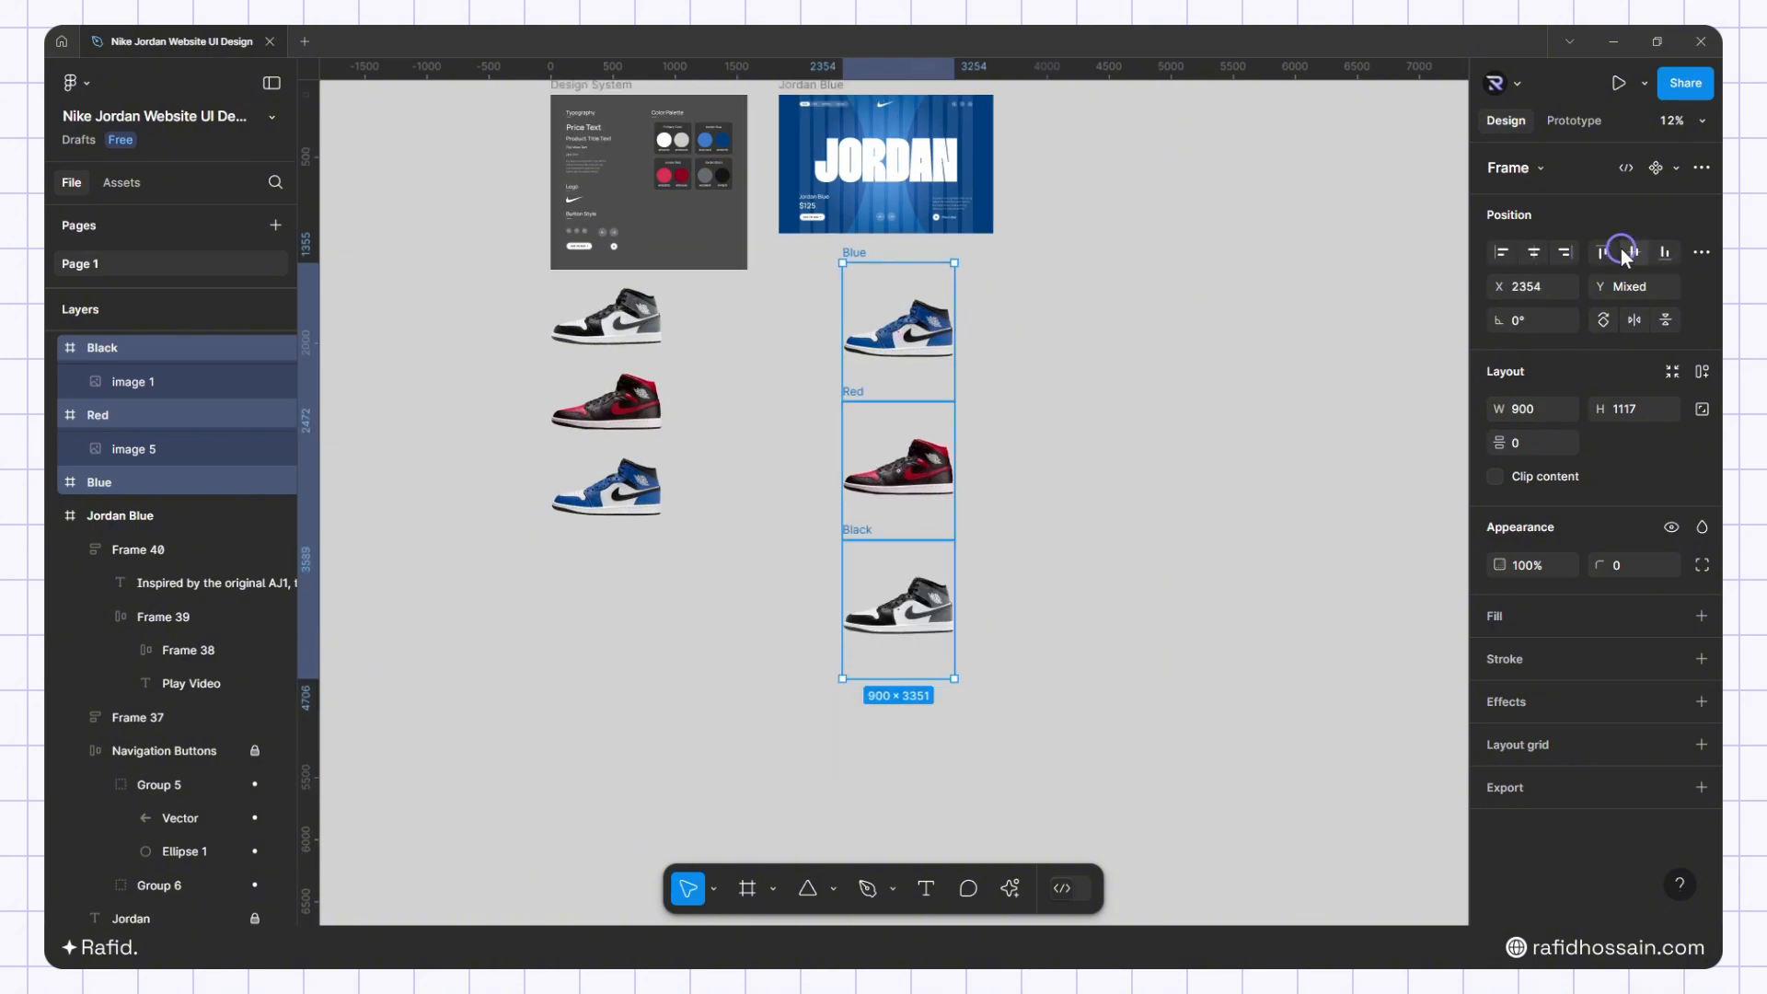
left_click(1626, 254)
Nudge the stacked shoe frames up towards the Jordan Blue screen, to Y 1202
scroll(921, 370, "up", 1)
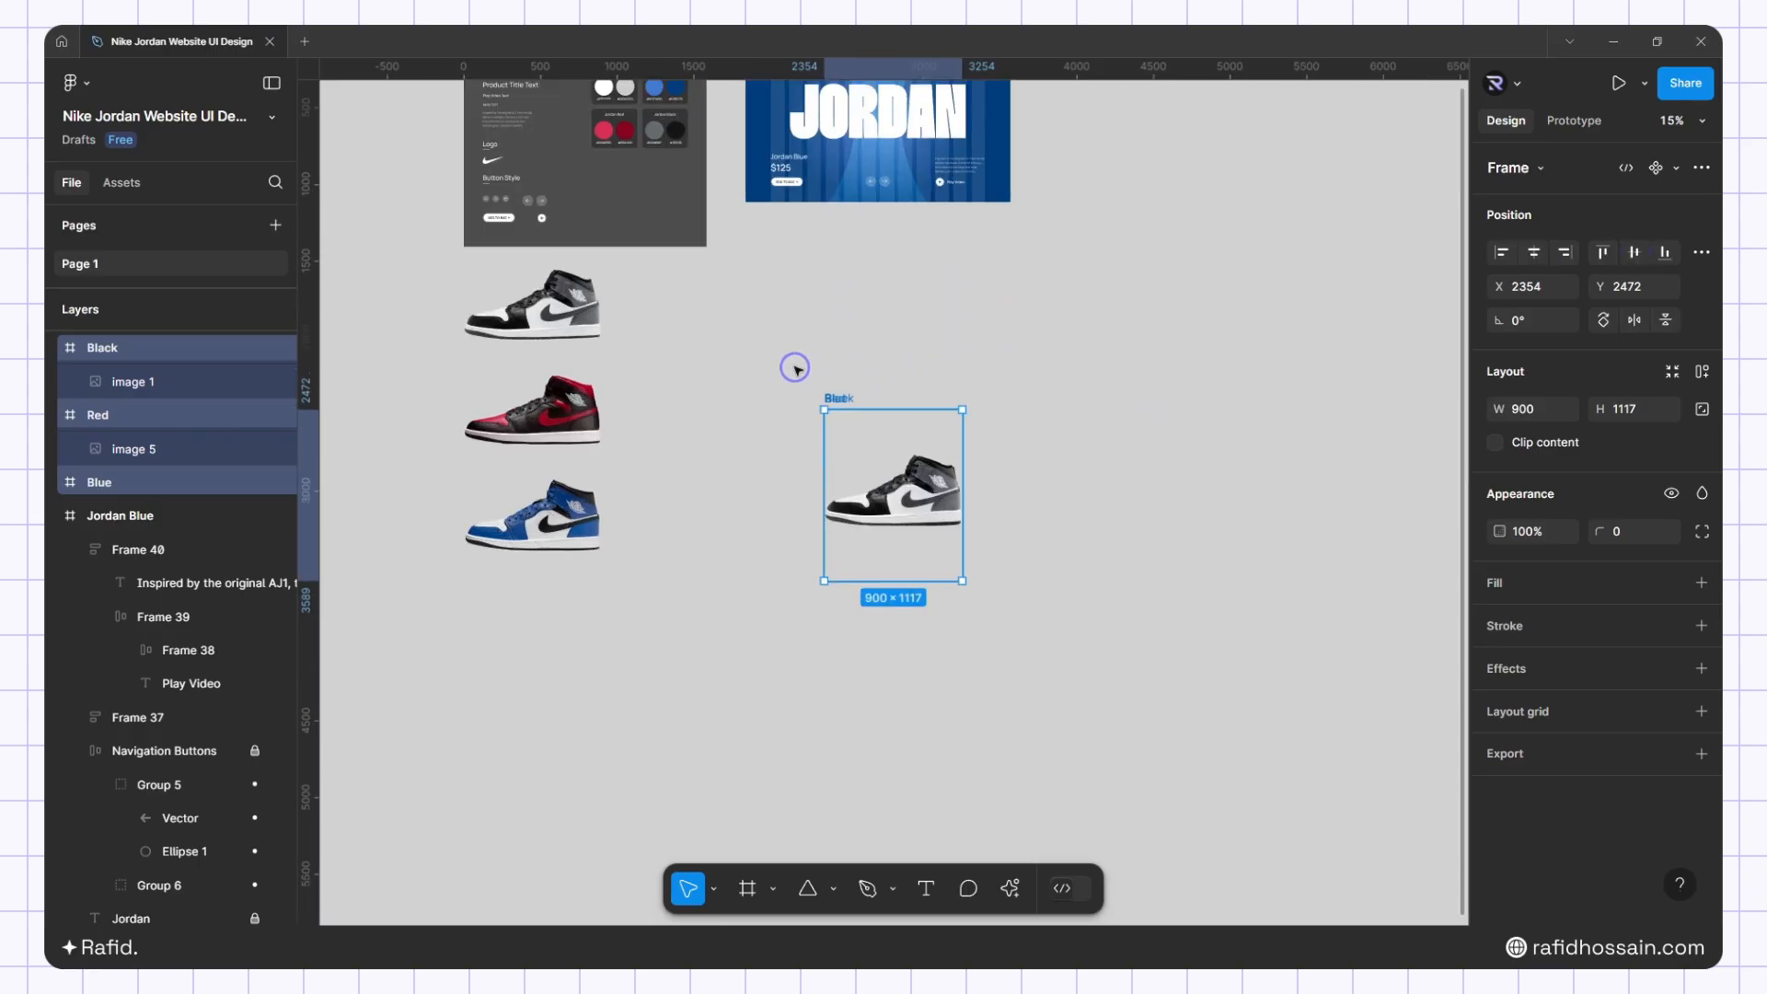
key("shift+Up")
key("shift+Up")
key("shift+Up")
key("shift+Up")
key("shift+Up")
key("shift+Up")
key("shift+Up")
key("shift+Up")
key("shift+Up")
key("shift+Up")
key("shift+Up")
key("shift+Up")
key("shift+Up")
key("shift+Up")
key("shift+Up")
key("shift+Up")
key("shift+Up")
key("shift+Up")
key("shift+Up")
key("shift+Up")
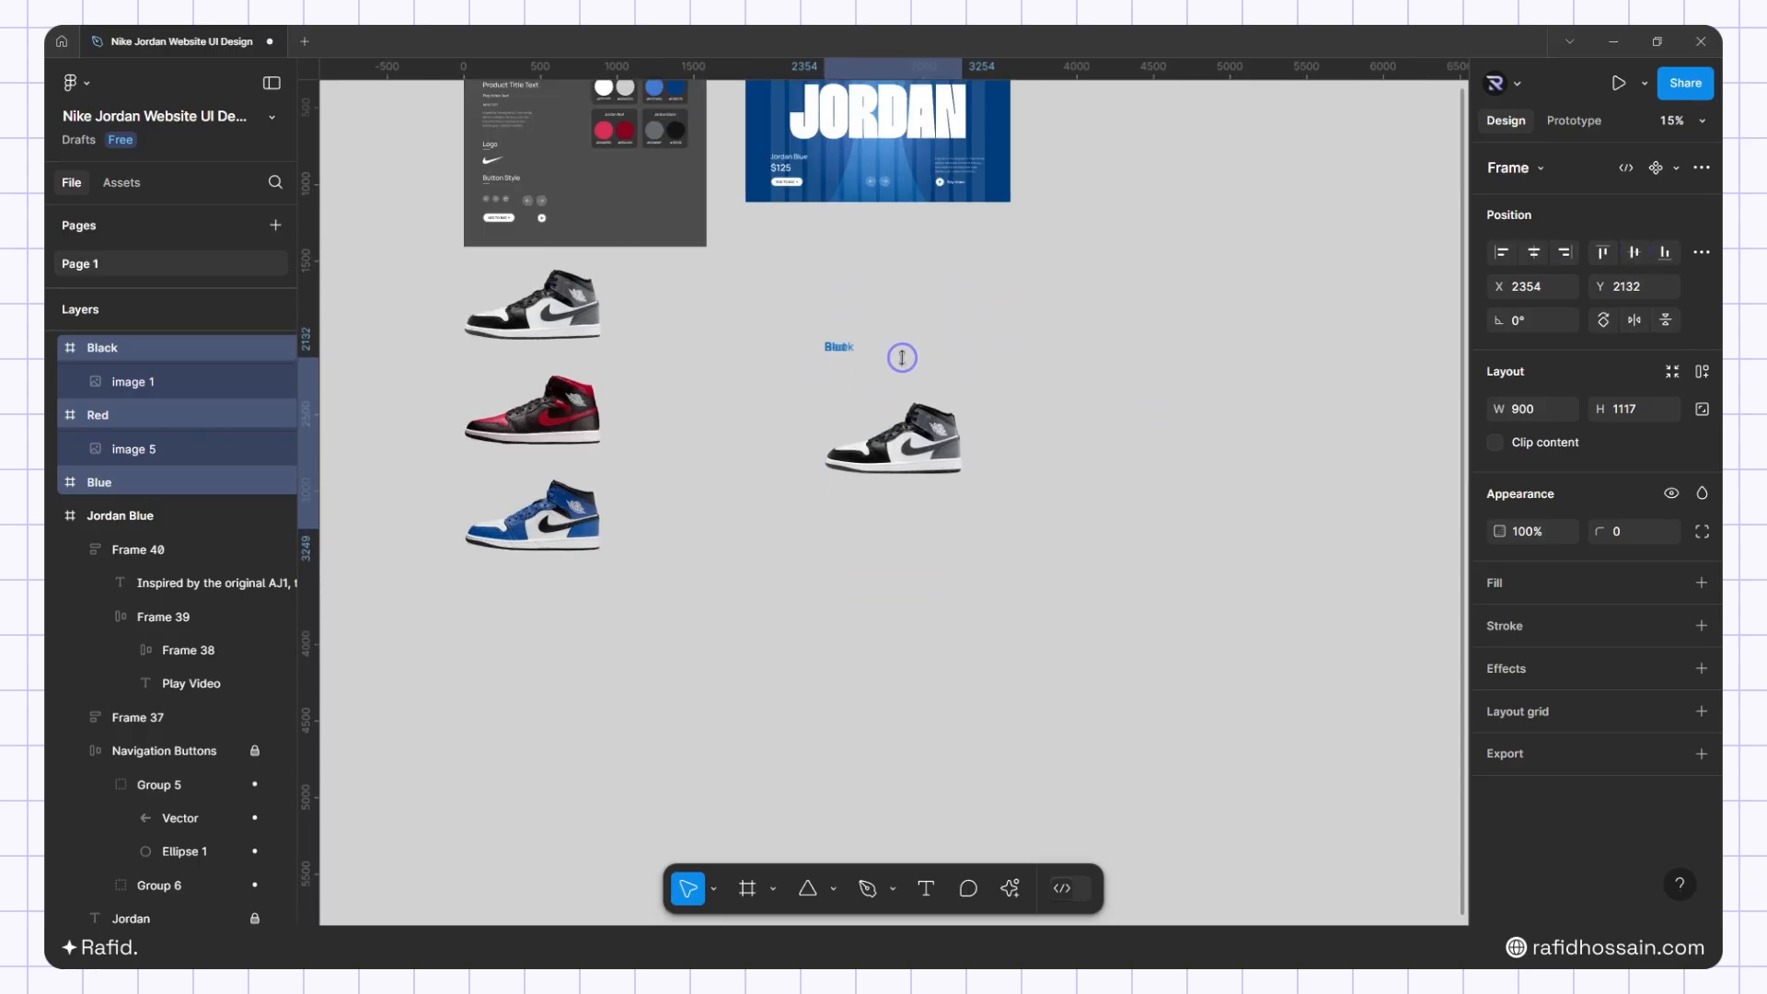
key("shift+Up")
key("shift+Up")
key("shift+Up")
key("shift+Up")
key("shift+Up")
key("shift+Up")
key("shift+Up")
key("shift+Up")
key("shift+Up")
key("shift+Up")
key("shift+Up")
key("shift+Up")
key("shift+Up")
key("shift+Up")
key("shift+Up")
key("shift+Up")
key("shift+Up")
key("shift+Up")
key("shift+Up")
key("shift+Up")
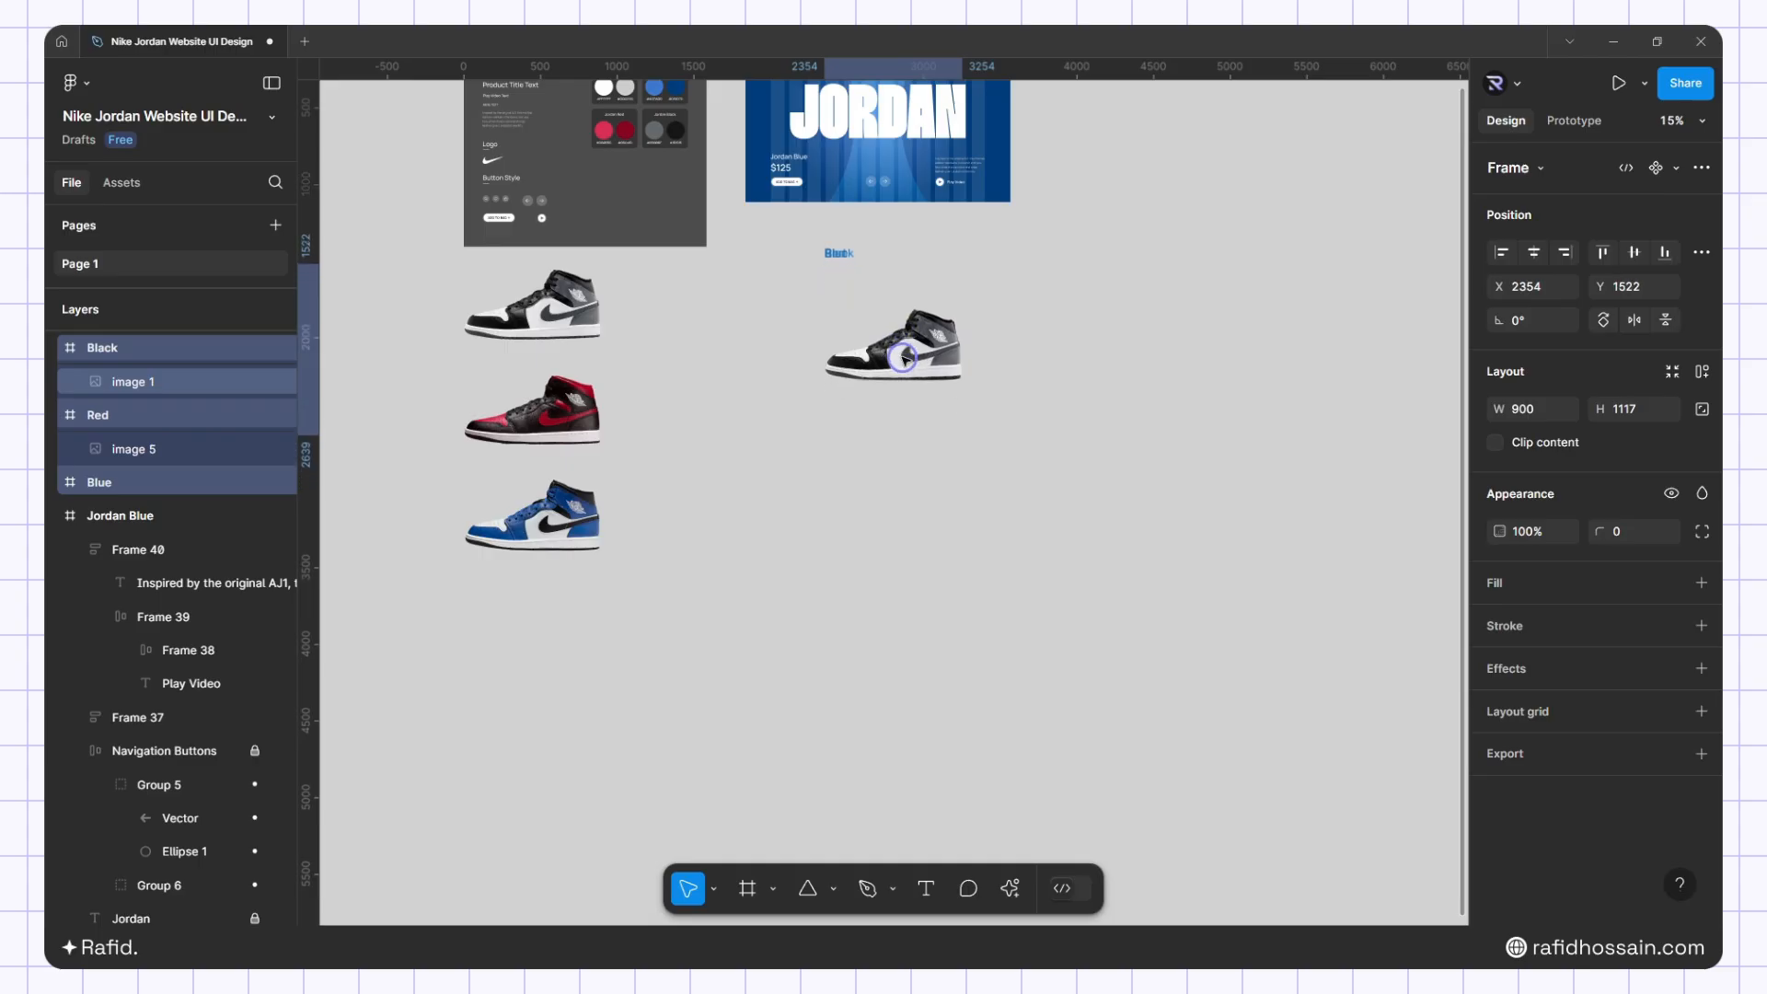
key("shift+Up")
key("shift+Up")
key("shift+Up")
key("shift+Up")
key("shift+Up")
key("shift+Up")
key("shift+Up")
key("shift+Up")
key("shift+Up")
key("shift+Up")
key("shift+Up")
key("shift+Up")
key("shift+Up")
key("shift+Up")
key("shift+Up")
key("shift+Up")
key("shift+Up")
key("shift+Up")
key("shift+Up")
key("shift+Up")
Center the stacked shoe frames under the Jordan Blue screen with their top edge on its lower edge, at X 2254, Y 1117
scroll(905, 226, "up", 4)
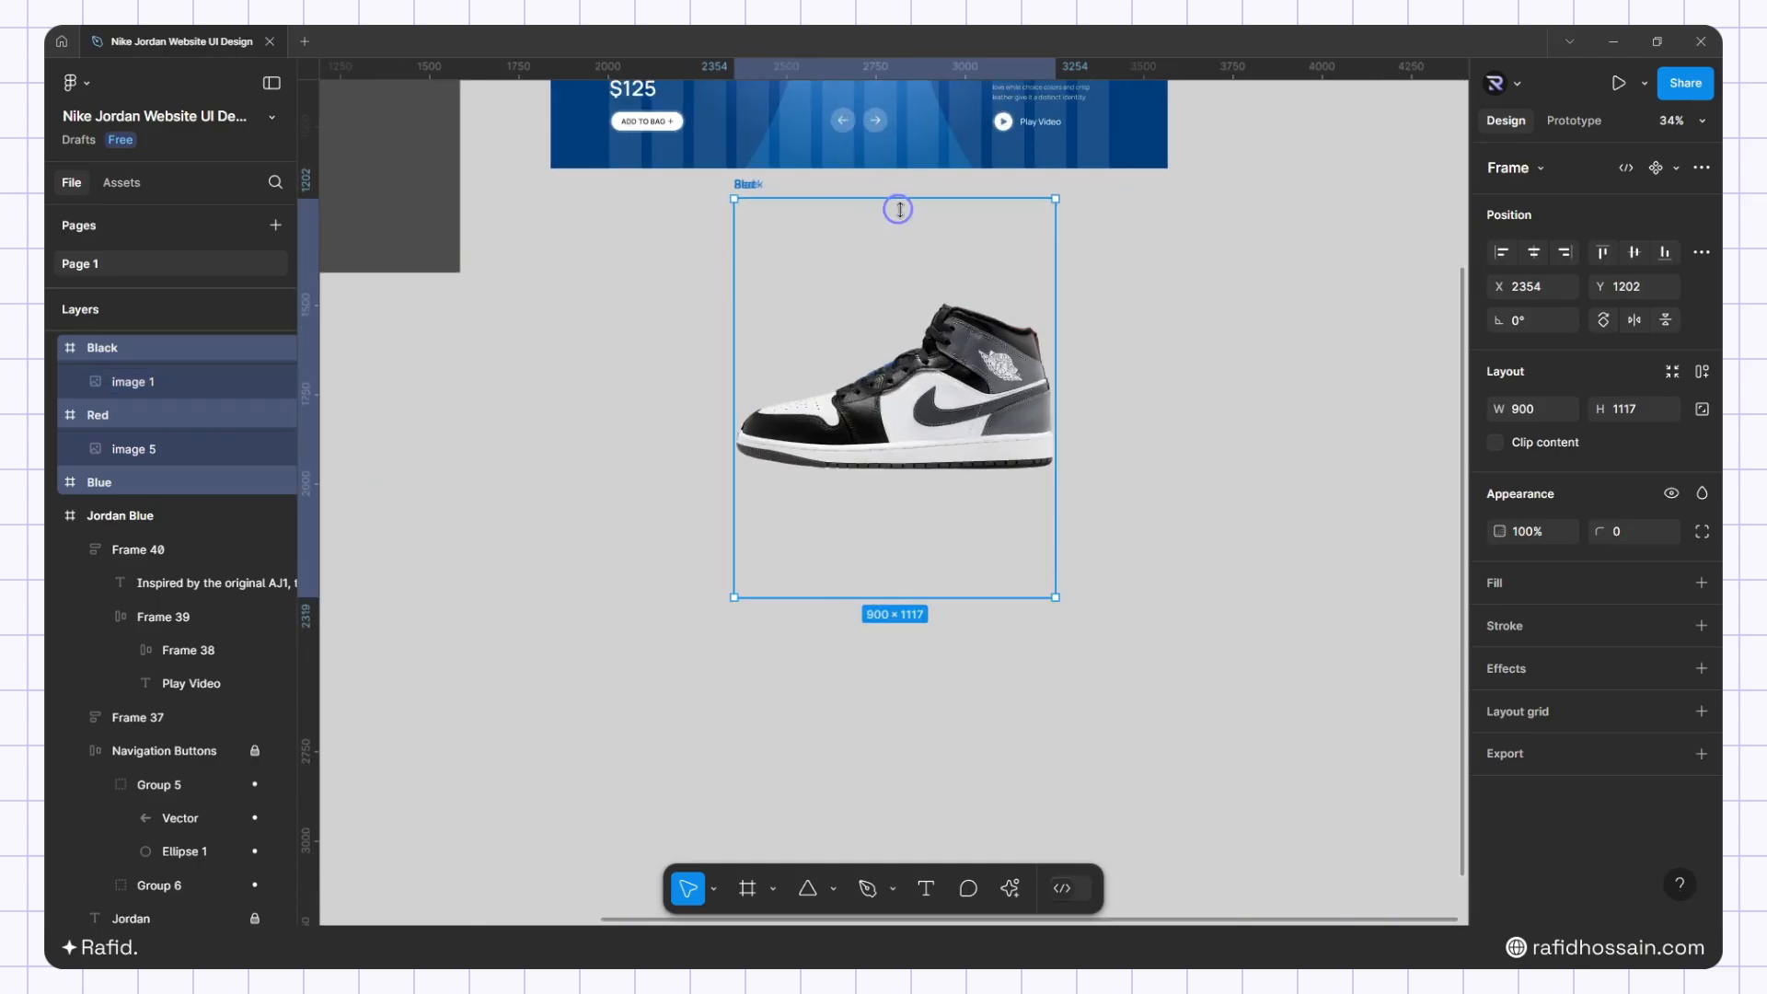
left_click_drag(940, 391, 903, 387)
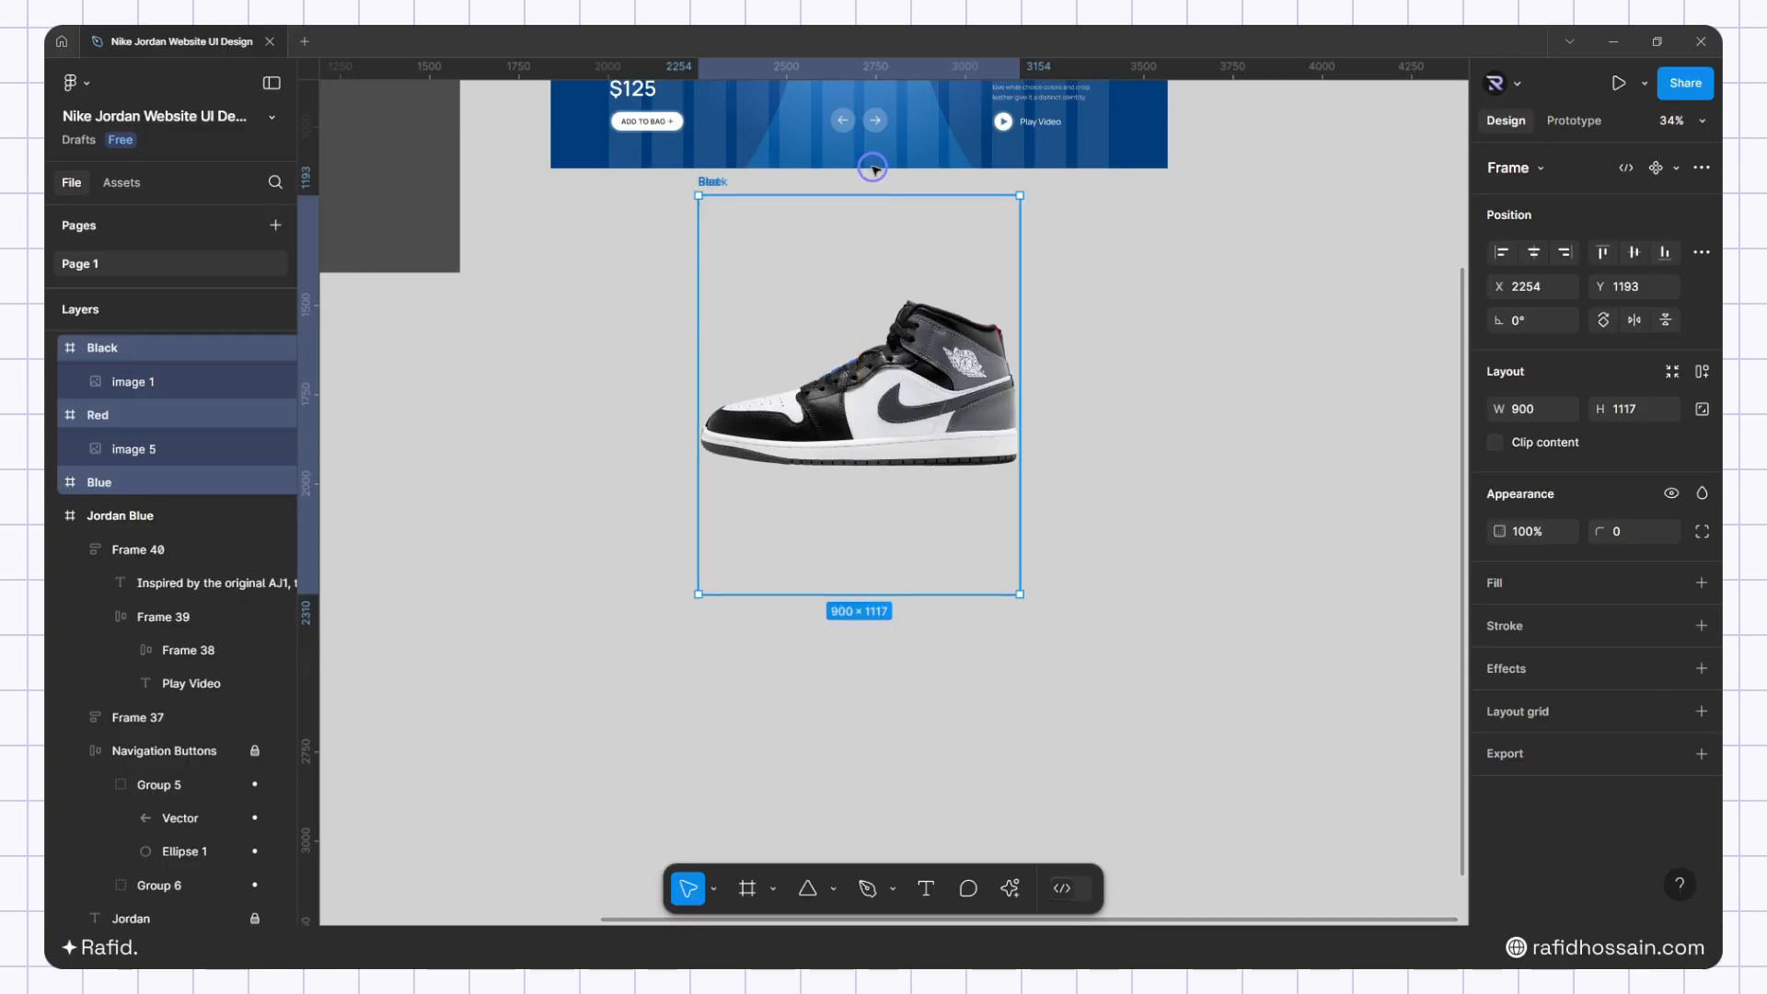
key("shift+Up")
key("shift+Up")
key("shift+Up")
key("shift+Up")
key("shift+Up")
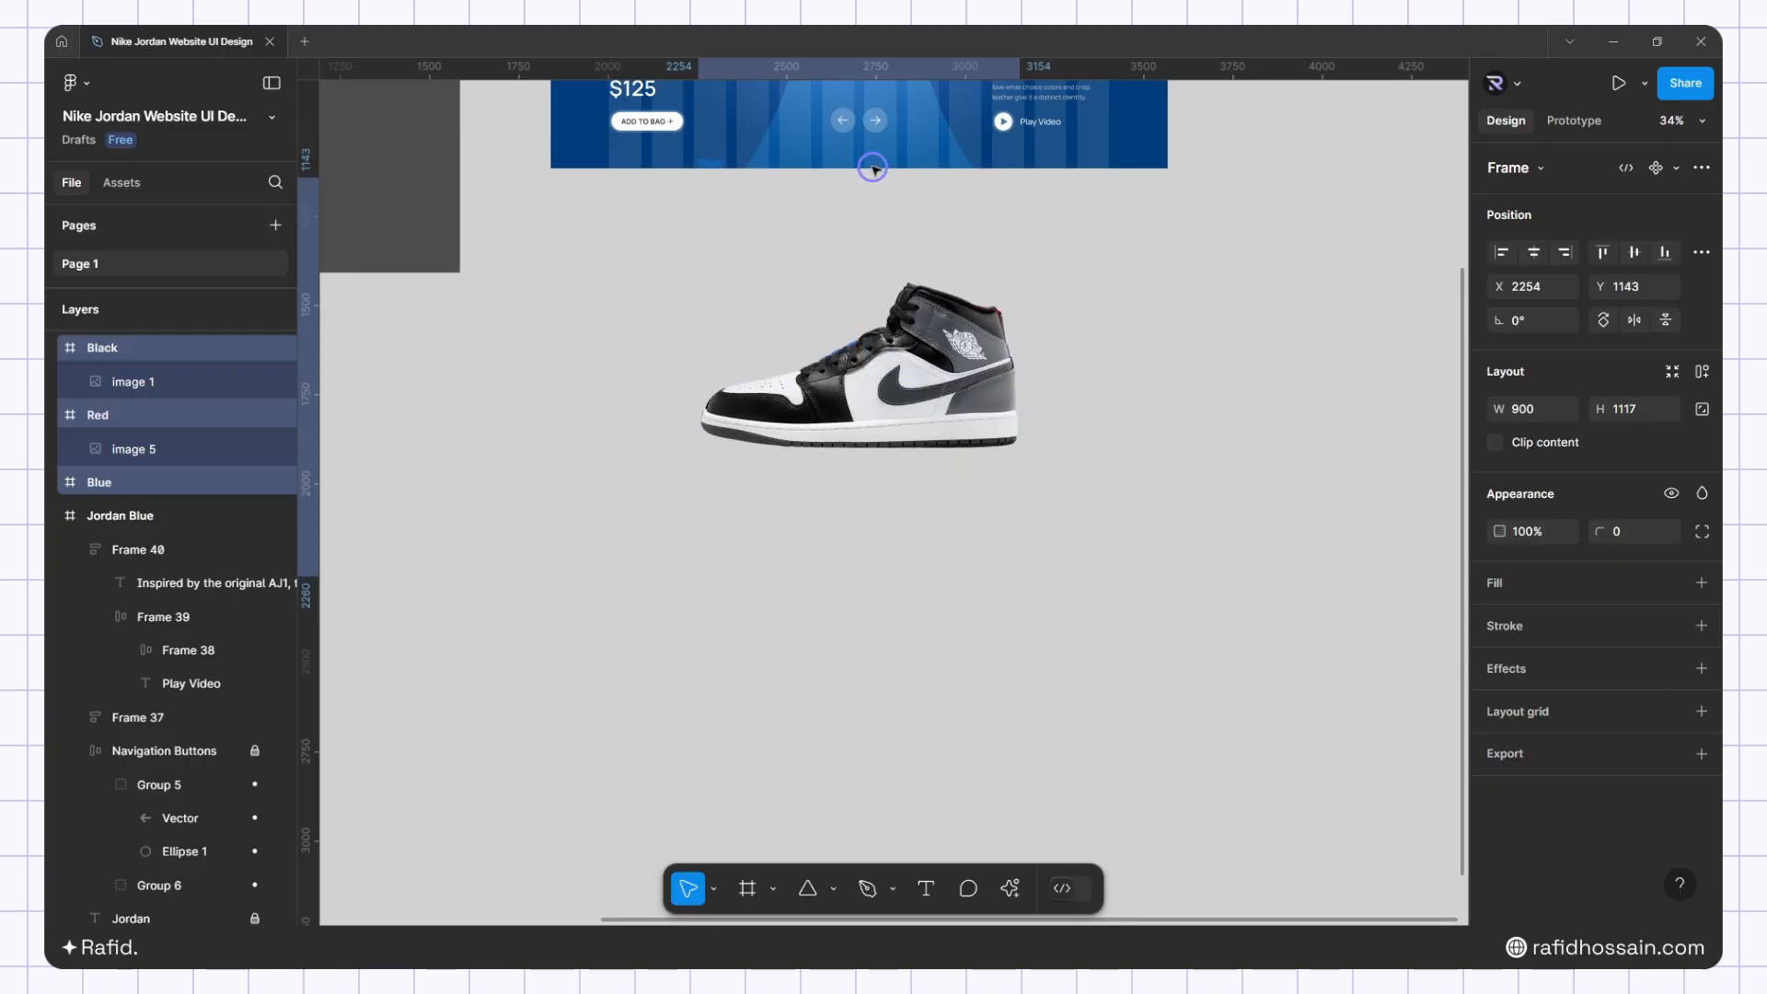
key("shift+Up")
key("shift+Up")
key("shift+Up")
key("shift+Up")
key("shift+Down")
key("Down")
key("Down")
key("Down")
key("Down")
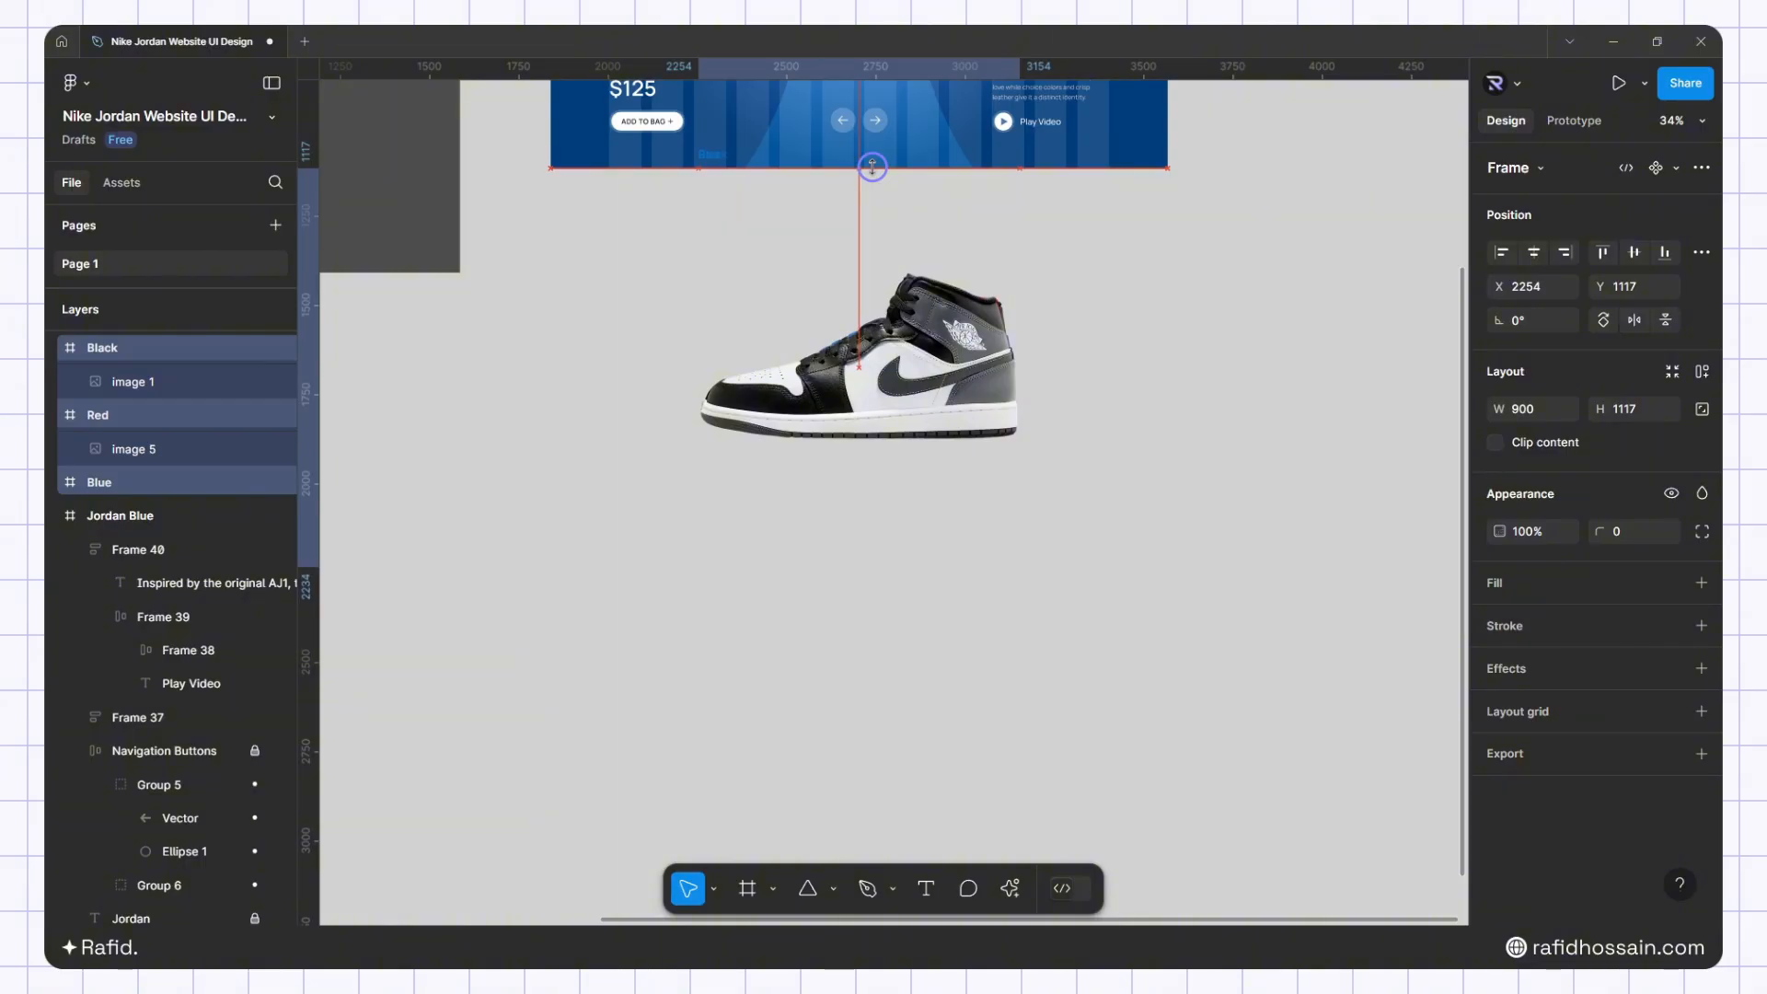
Collapse the shoe frames' layers and reorder them as Blue, Red, Black from front to back
scroll(907, 200, "up", 2)
scroll(103, 416, "up", 1)
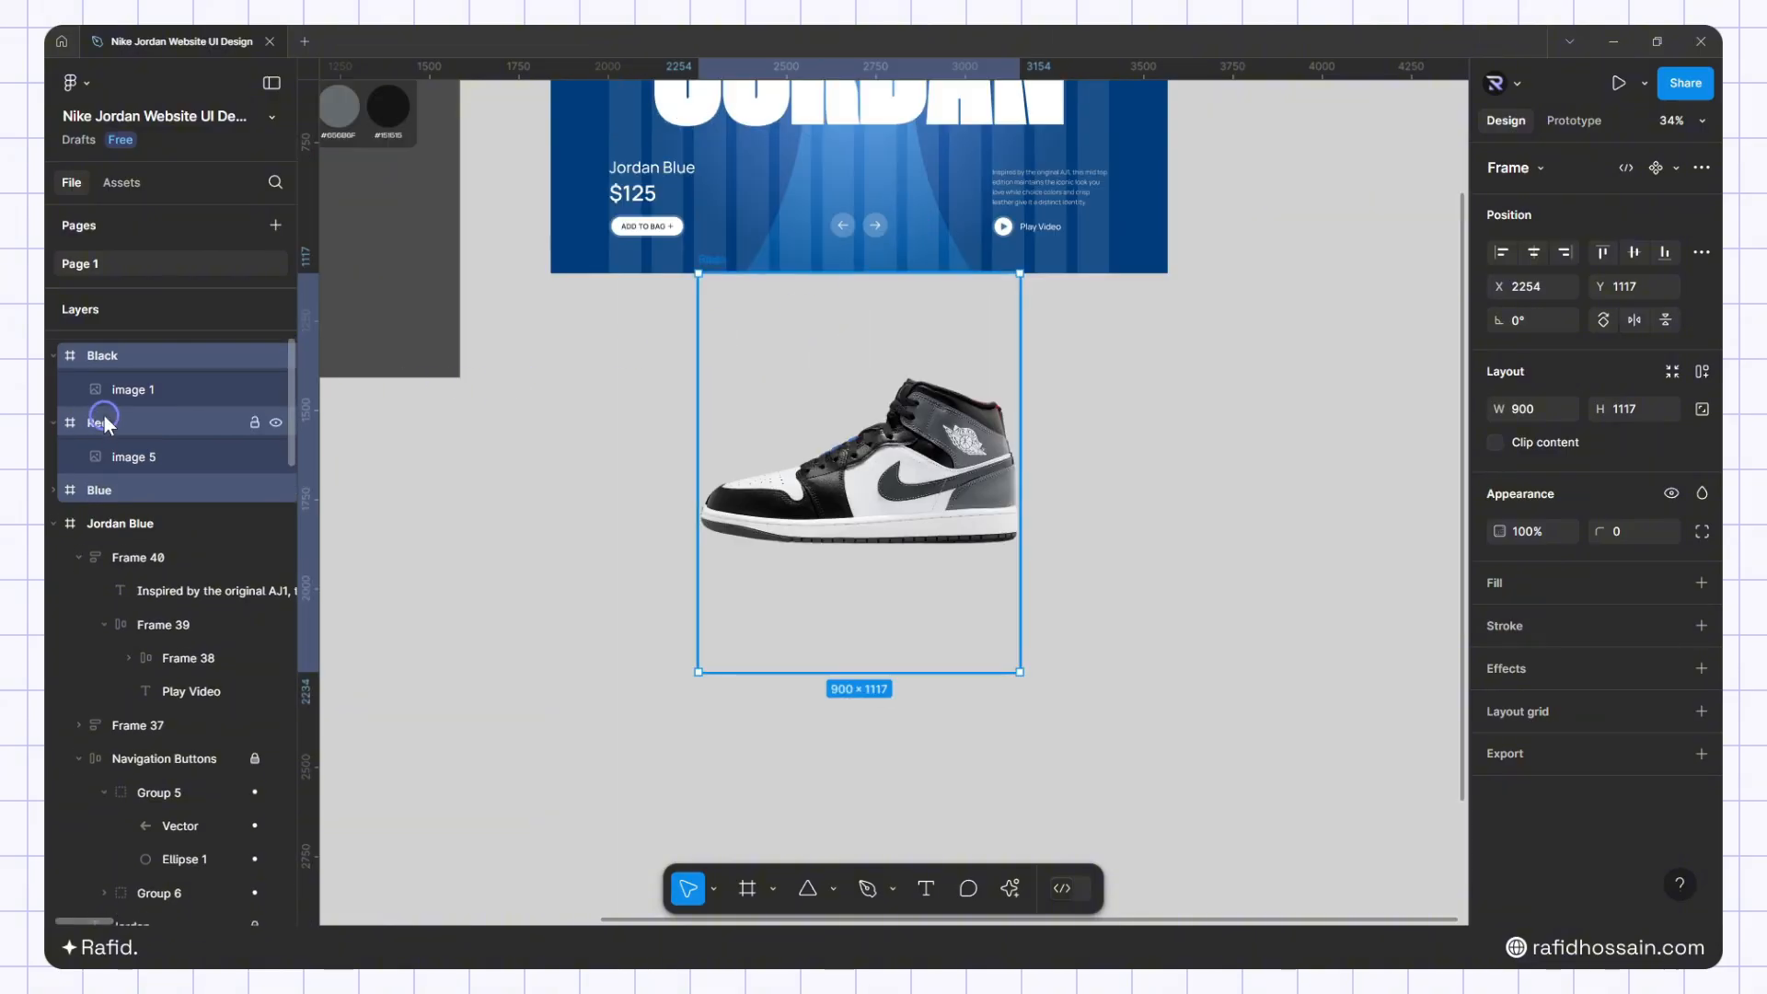
scroll(103, 416, "up", 1)
left_click(55, 383)
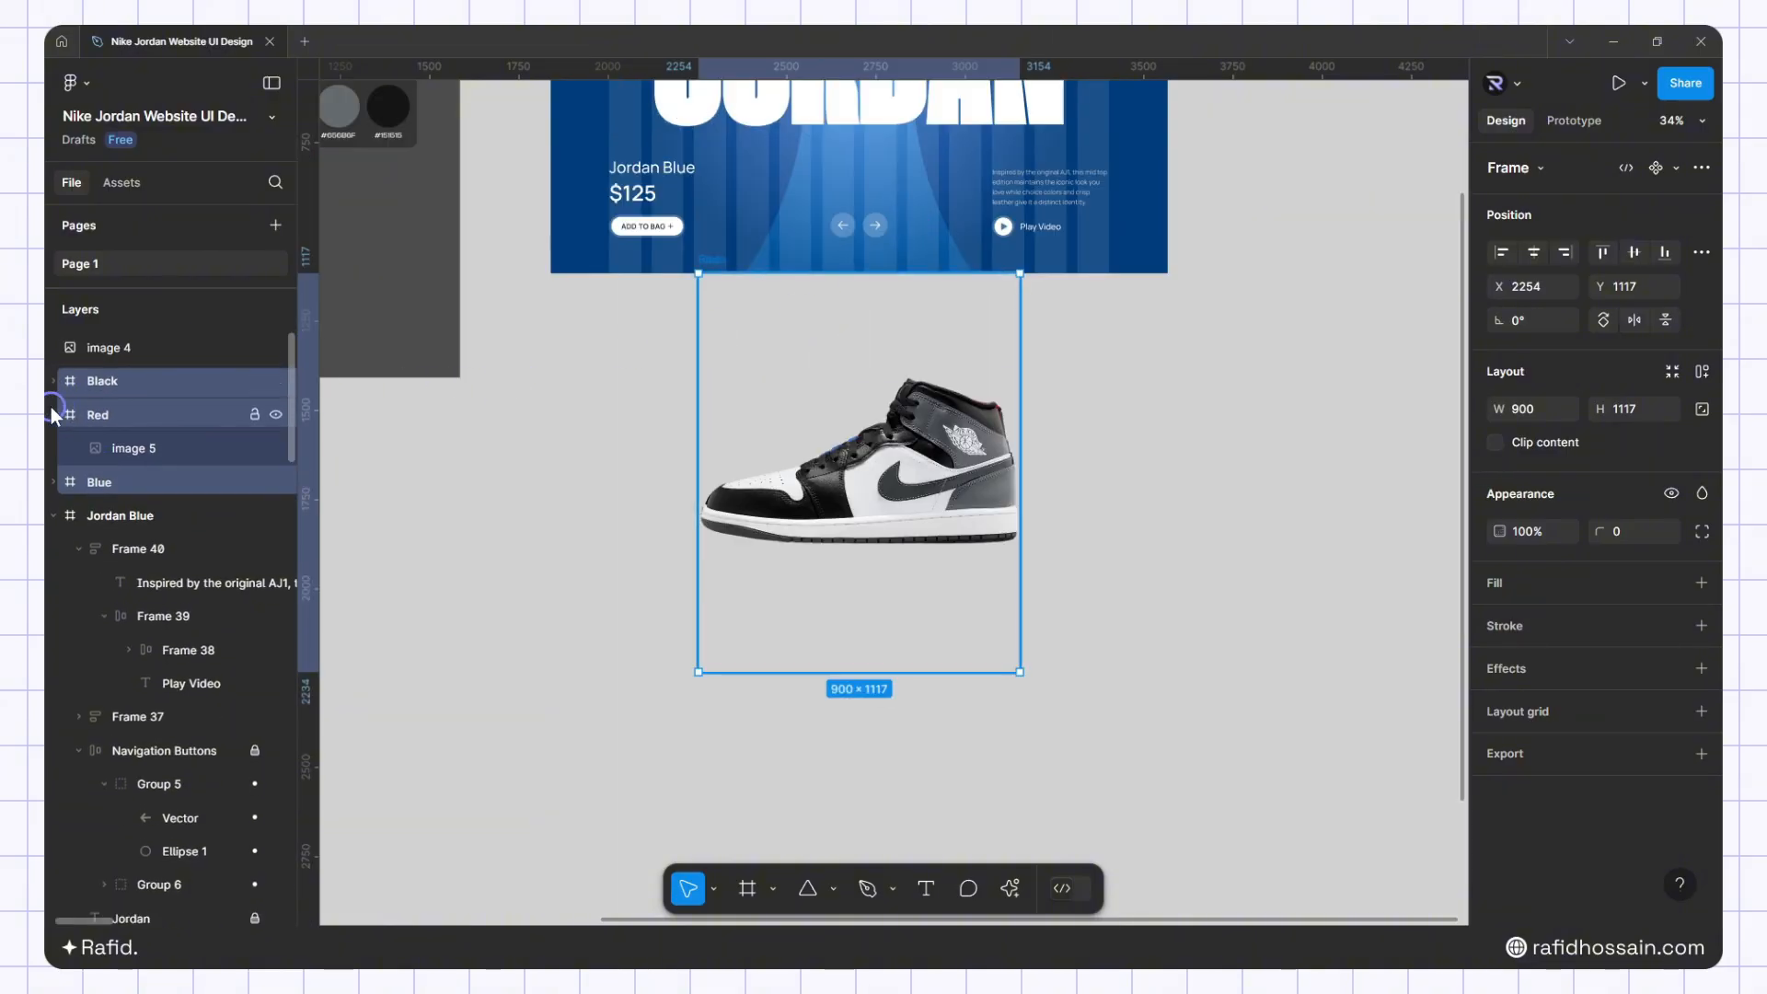
left_click(51, 407)
left_click_drag(137, 449, 135, 372)
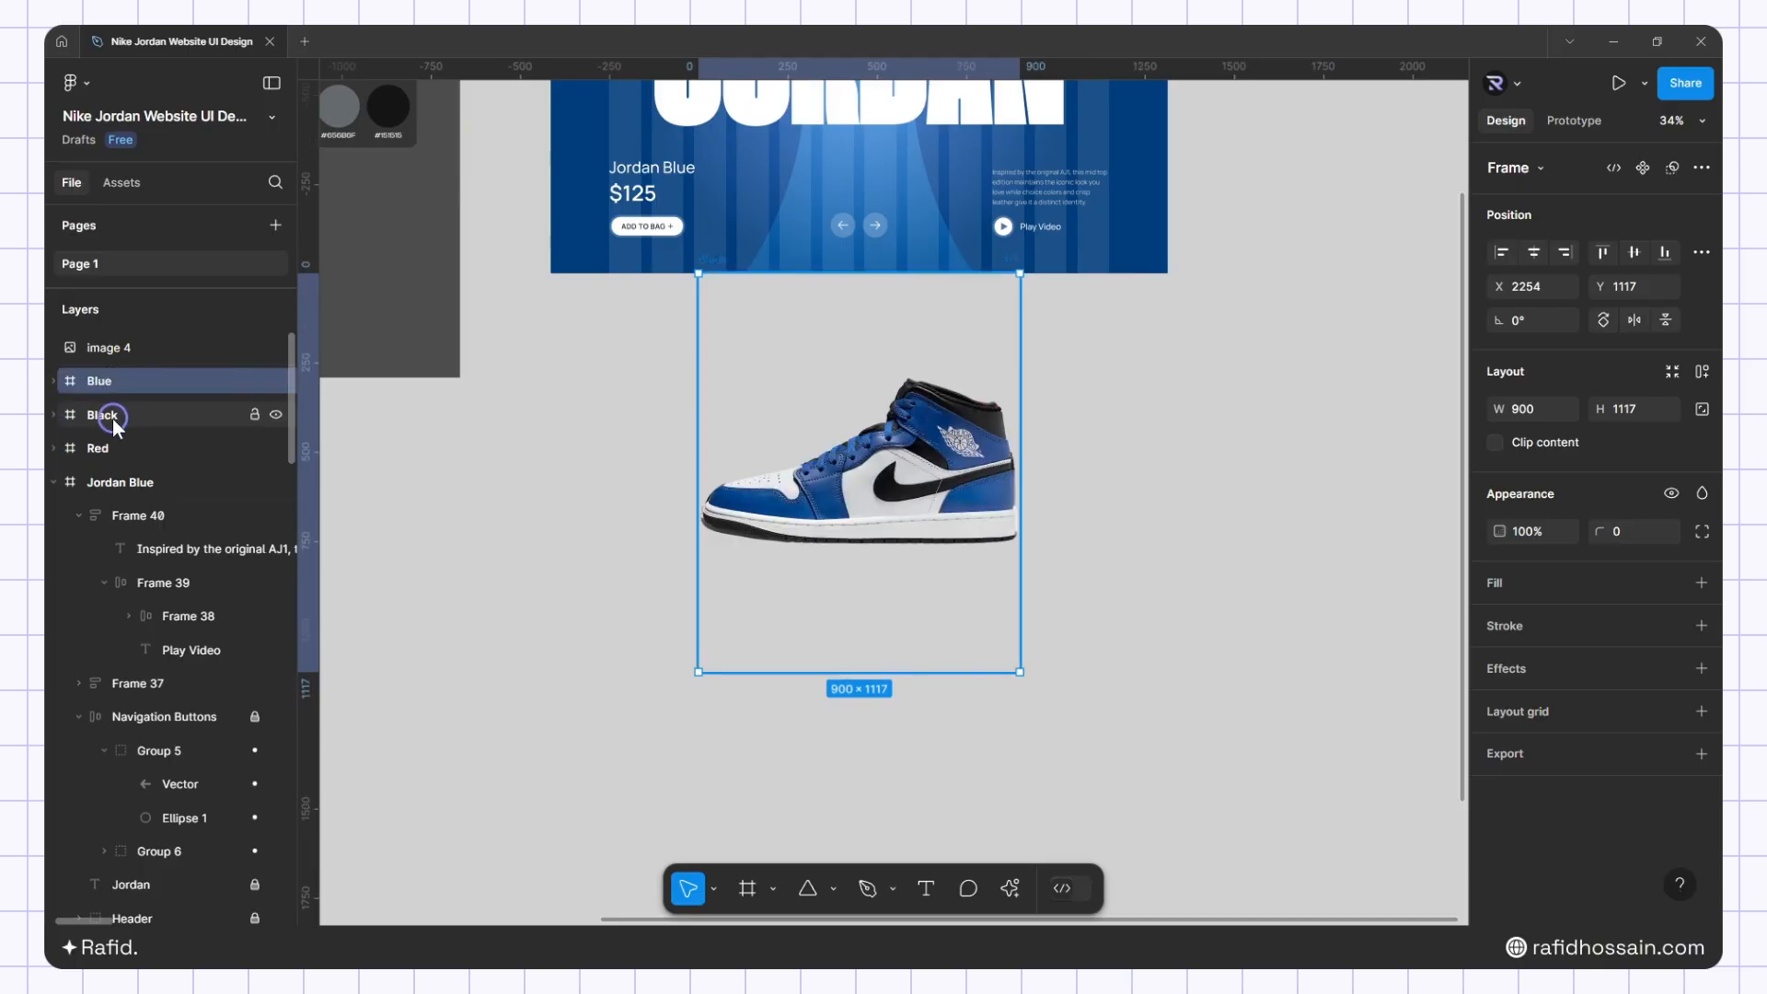
left_click_drag(112, 442, 114, 405)
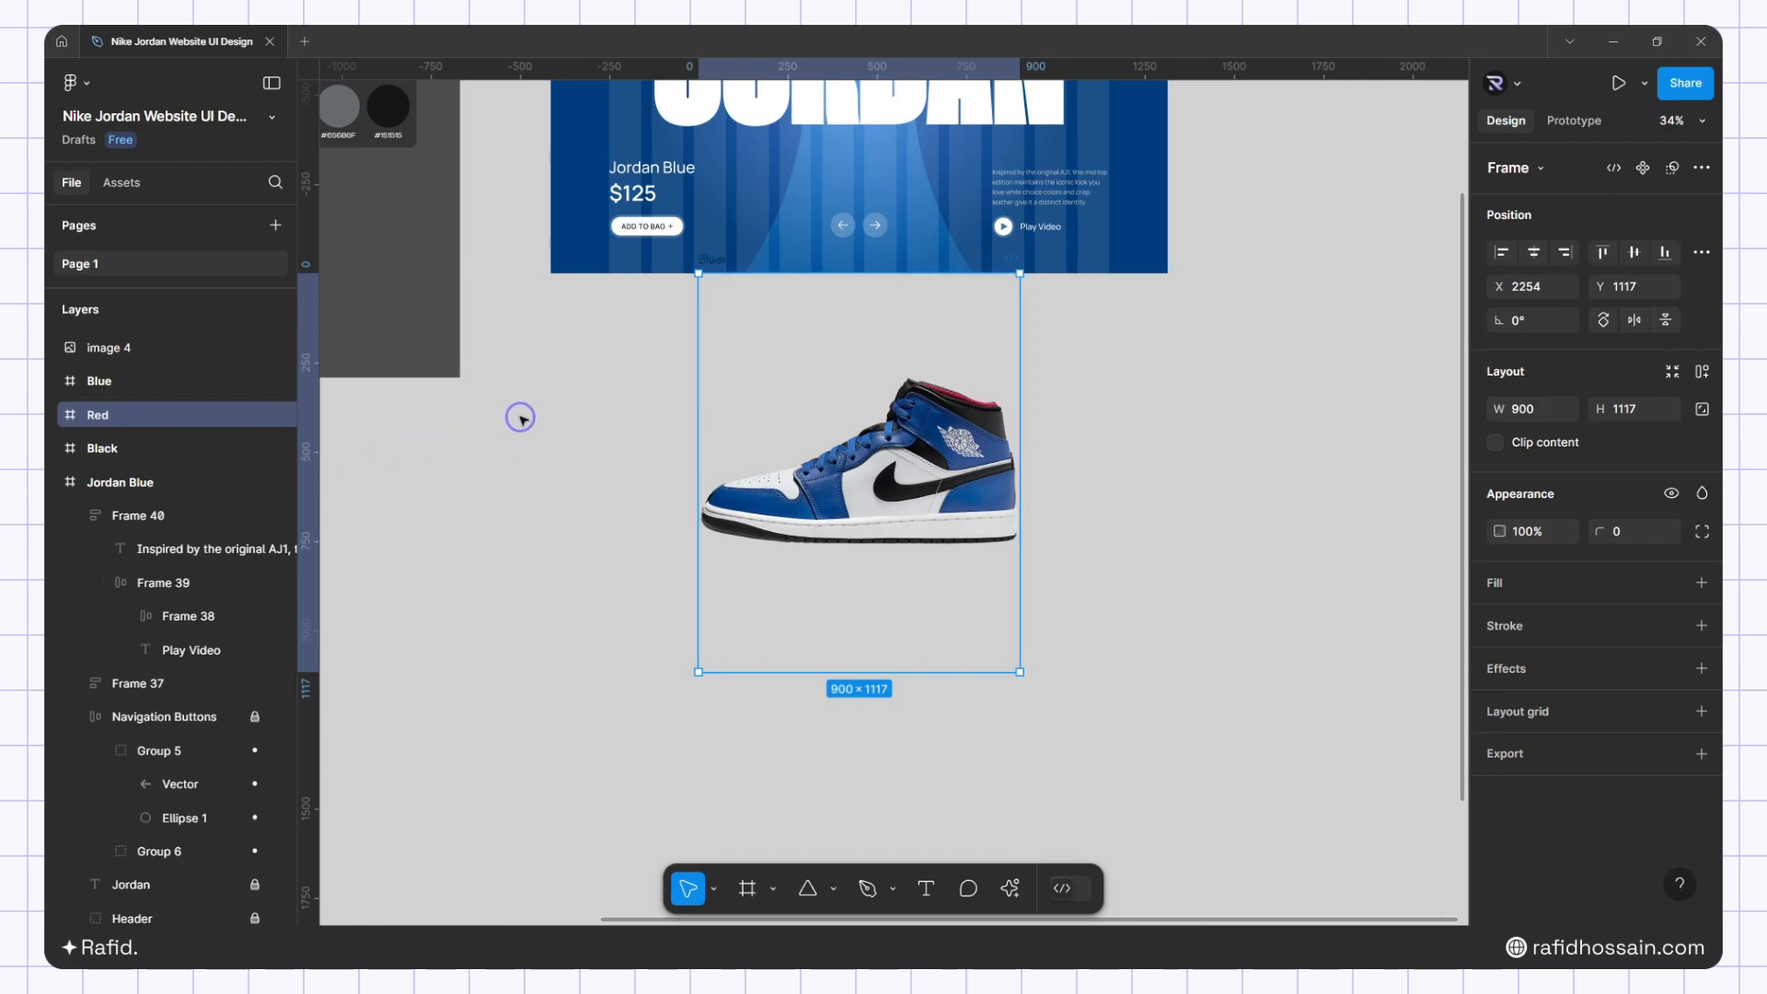
Move only the Blue shoe frame up over the Jordan Blue screen, to Y -3
left_click(107, 383)
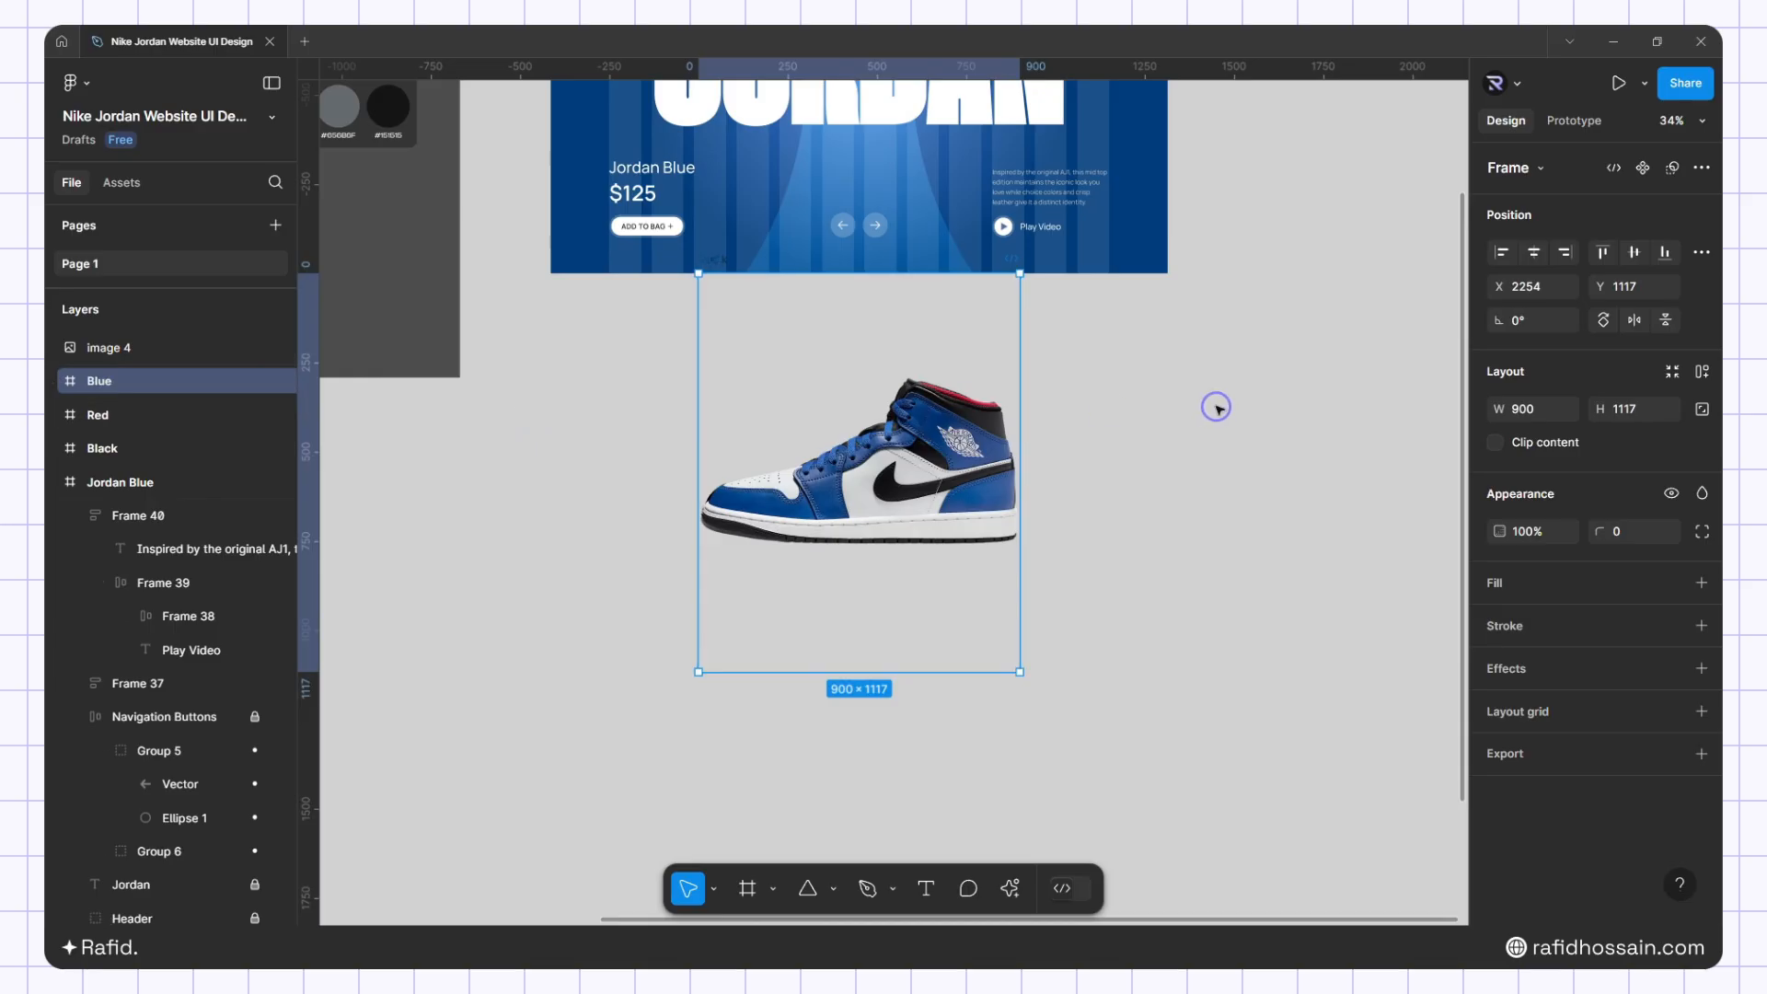
key("shift+Up")
key("shift+Up")
key("shift+Up")
key("shift+Up")
key("shift+Up")
key("shift+Up")
key("shift+Up")
key("shift+Up")
key("shift+Up")
key("shift+Up")
key("shift+Up")
key("shift+Up")
key("shift+Up")
key("shift+Up")
key("shift+Up")
key("shift+Up")
key("shift+Up")
key("shift+Up")
key("shift+Up")
key("shift+Up")
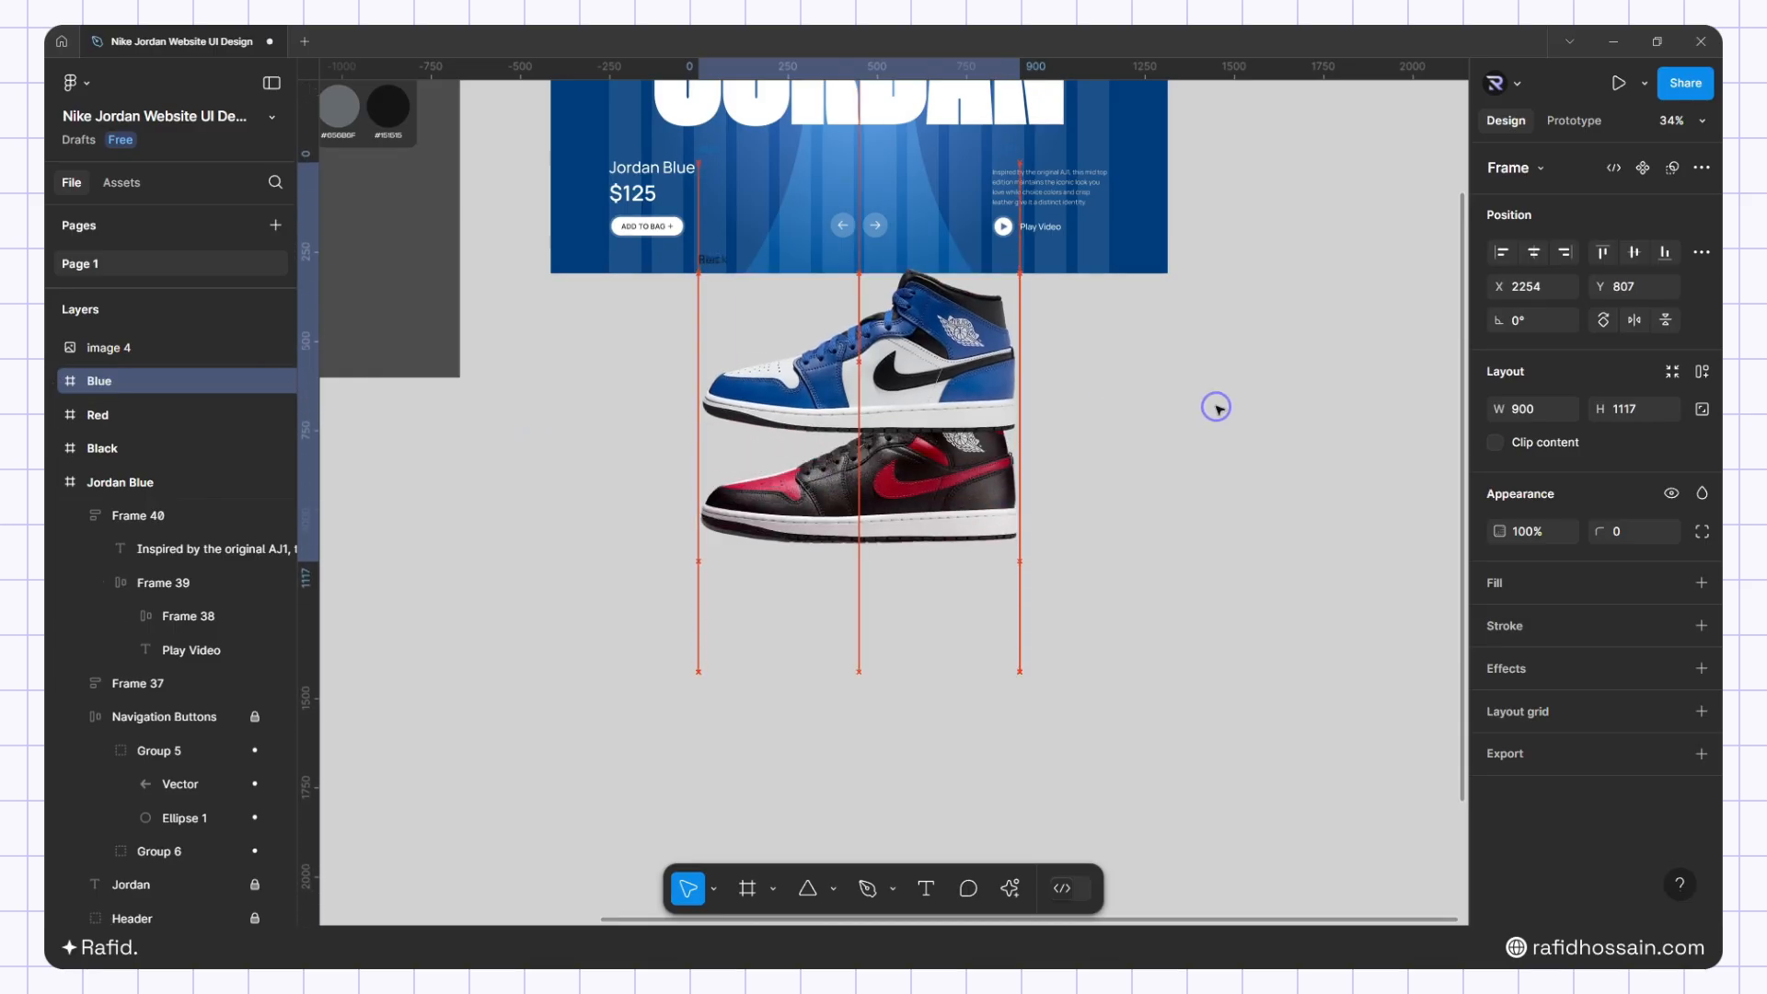
key("shift+Up")
key("shift+Up")
key("shift+Up")
key("shift+Up")
key("shift+Up")
key("shift+Up")
key("shift+Up")
key("shift+Up")
key("shift+Up")
key("shift+Up")
key("shift+Up")
key("shift+Up")
key("shift+Up")
key("shift+Up")
key("shift+Up")
key("shift+Up")
key("shift+Up")
key("shift+Up")
key("shift+Up")
key("shift+Up")
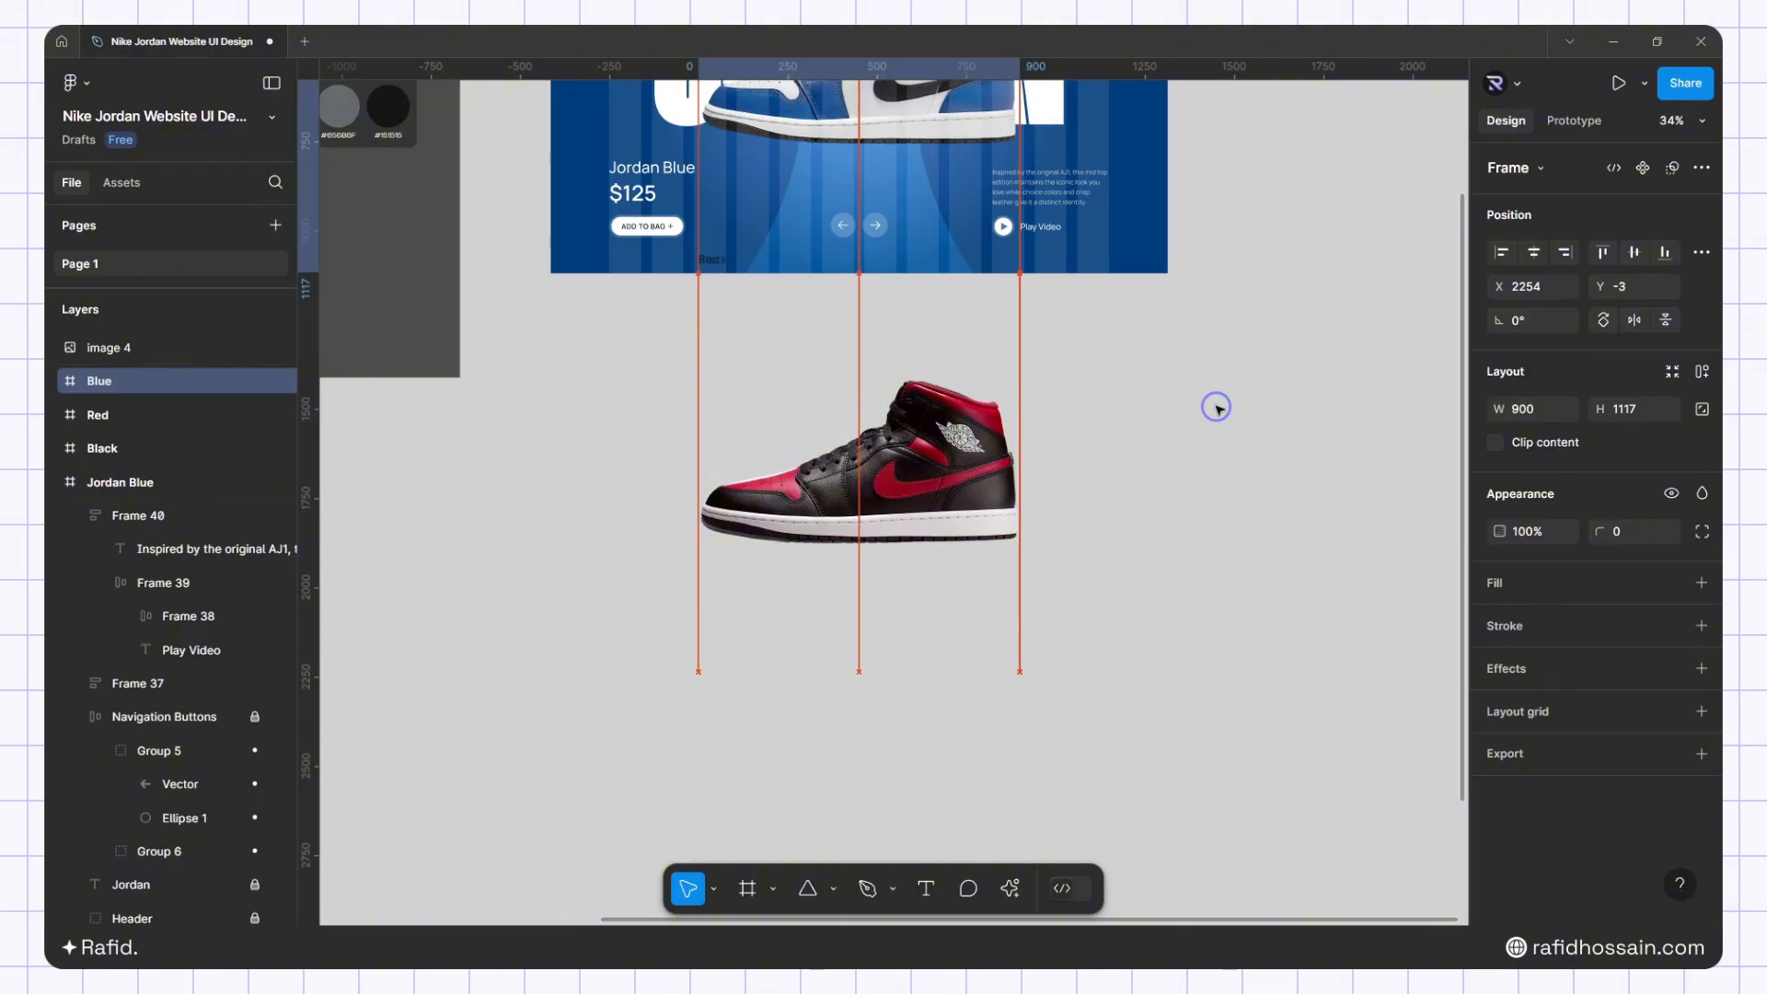
scroll(1305, 299, "up", 4)
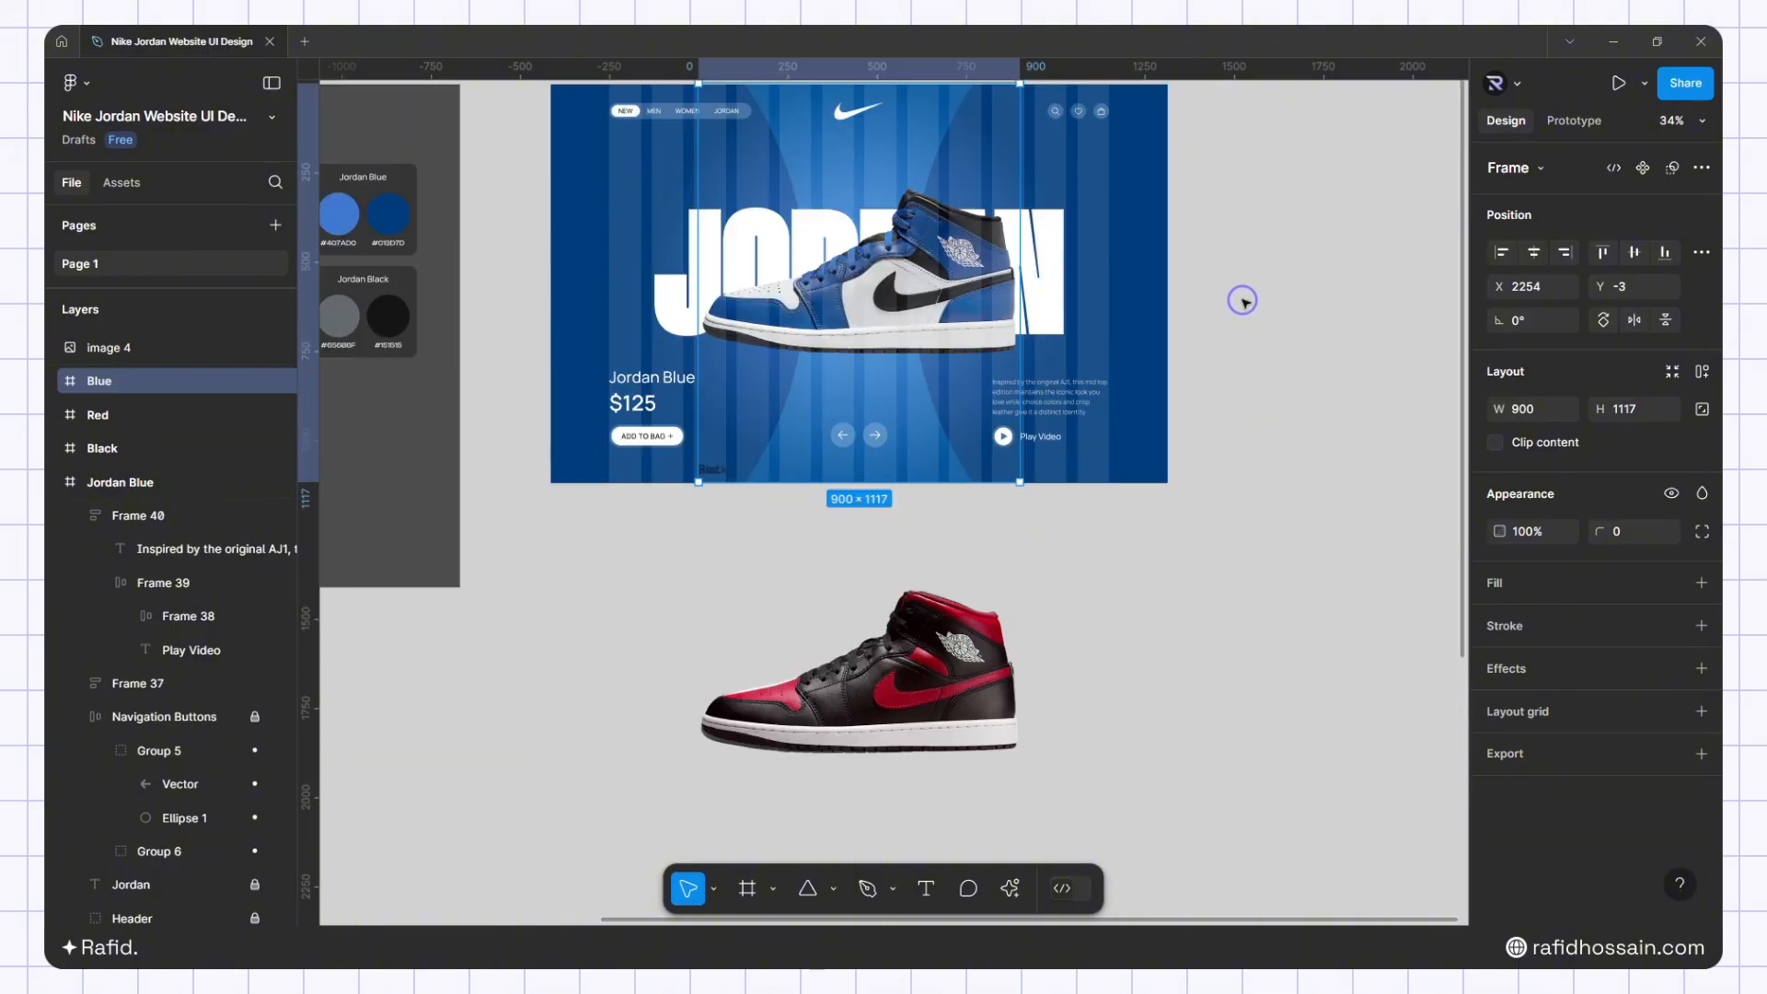
Nest the Blue, Red and Black shoe frames inside the Jordan Blue frame, above its other layers
left_click(113, 418, "shift")
left_click(117, 448, "shift")
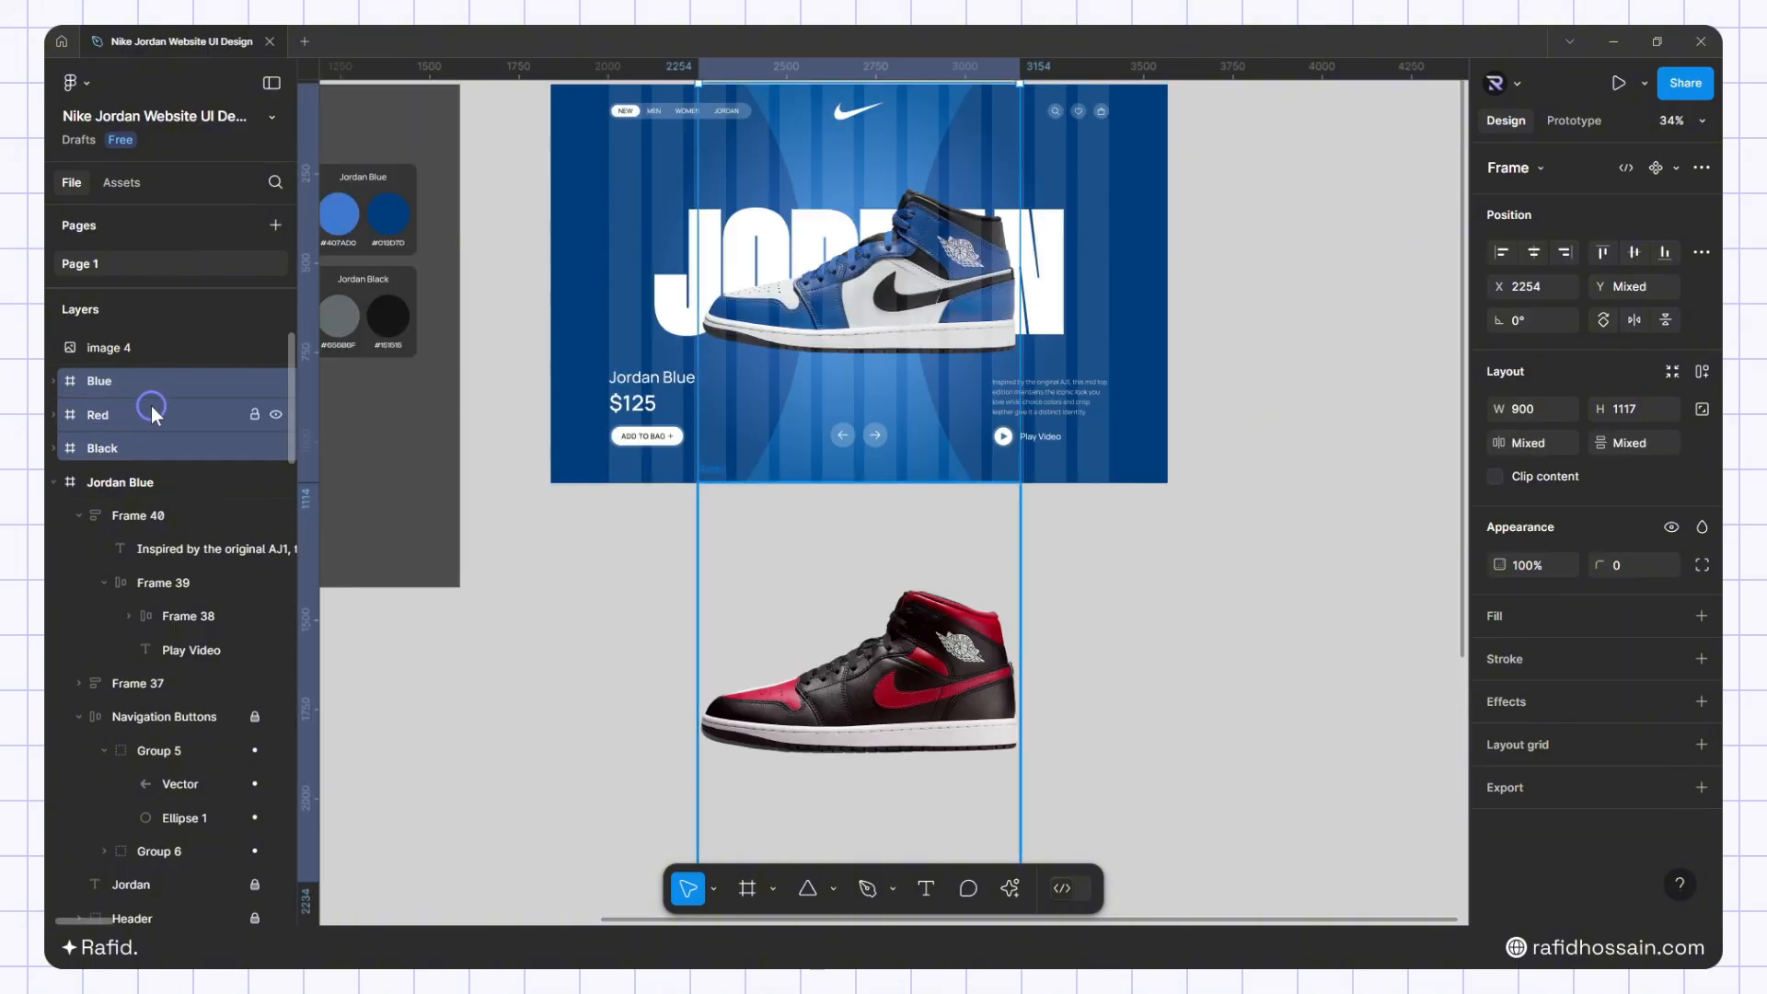
left_click_drag(151, 412, 140, 497)
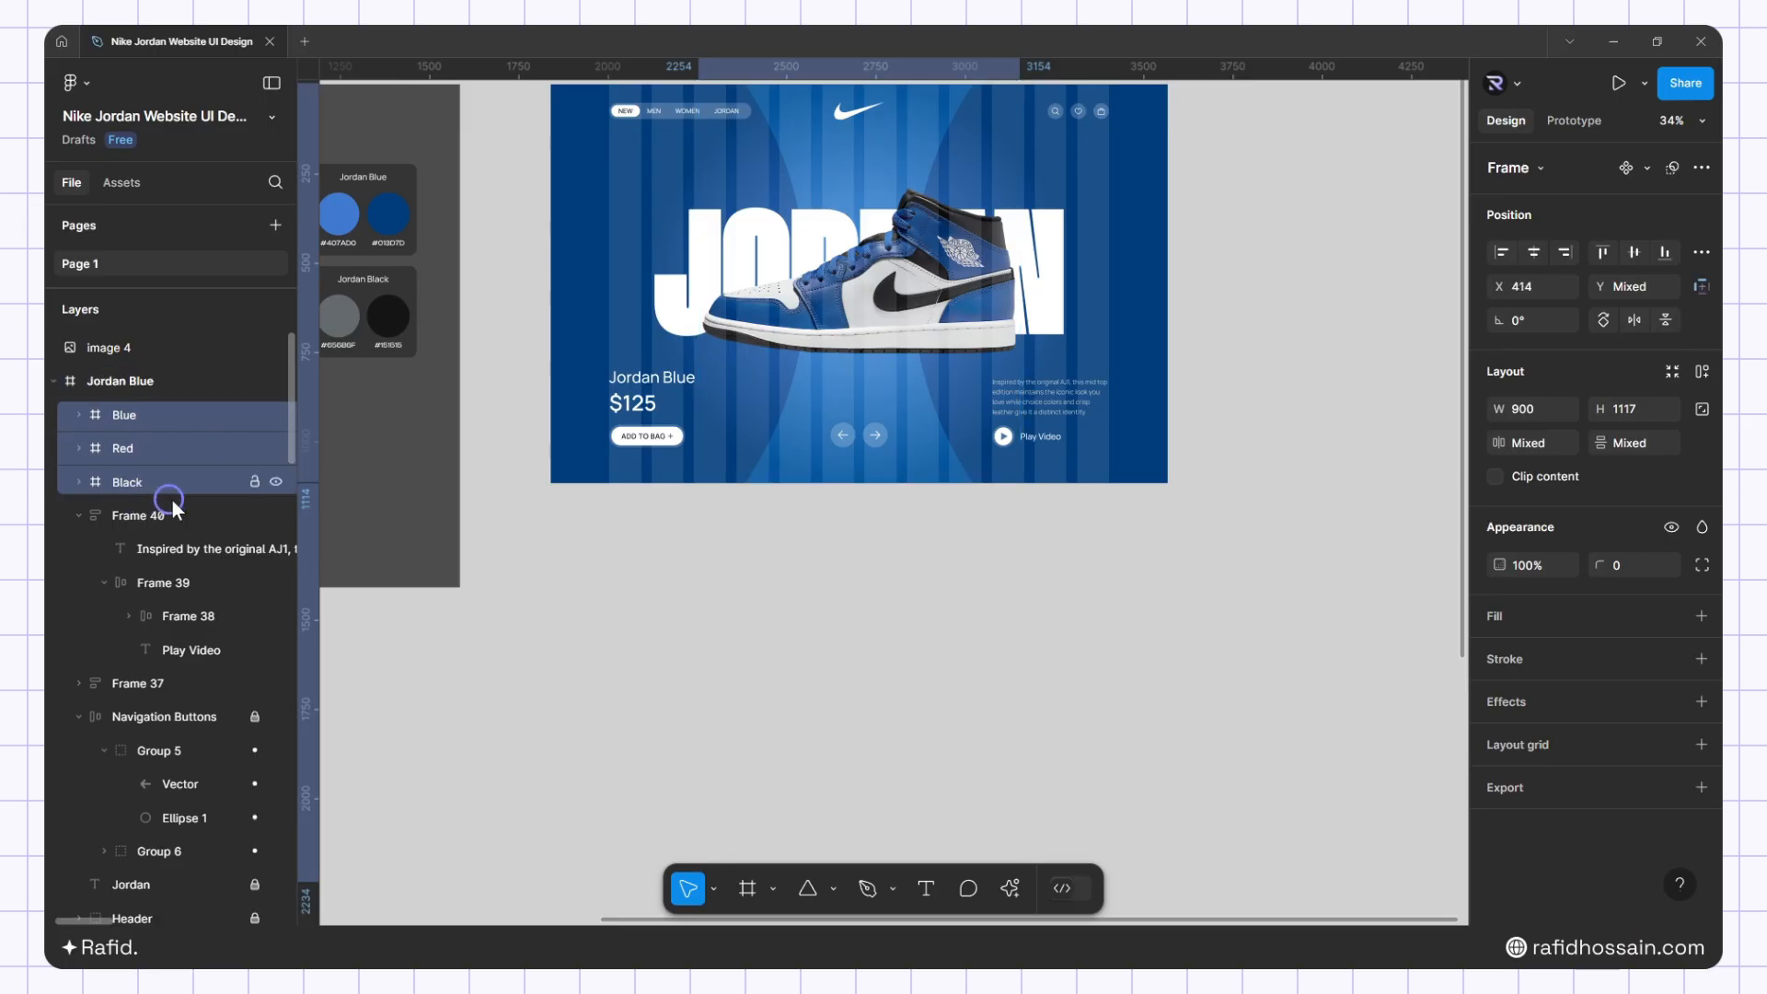
Align the Blue shoe frame with the top edge of the Jordan Blue screen, at Y 0
left_click(140, 417)
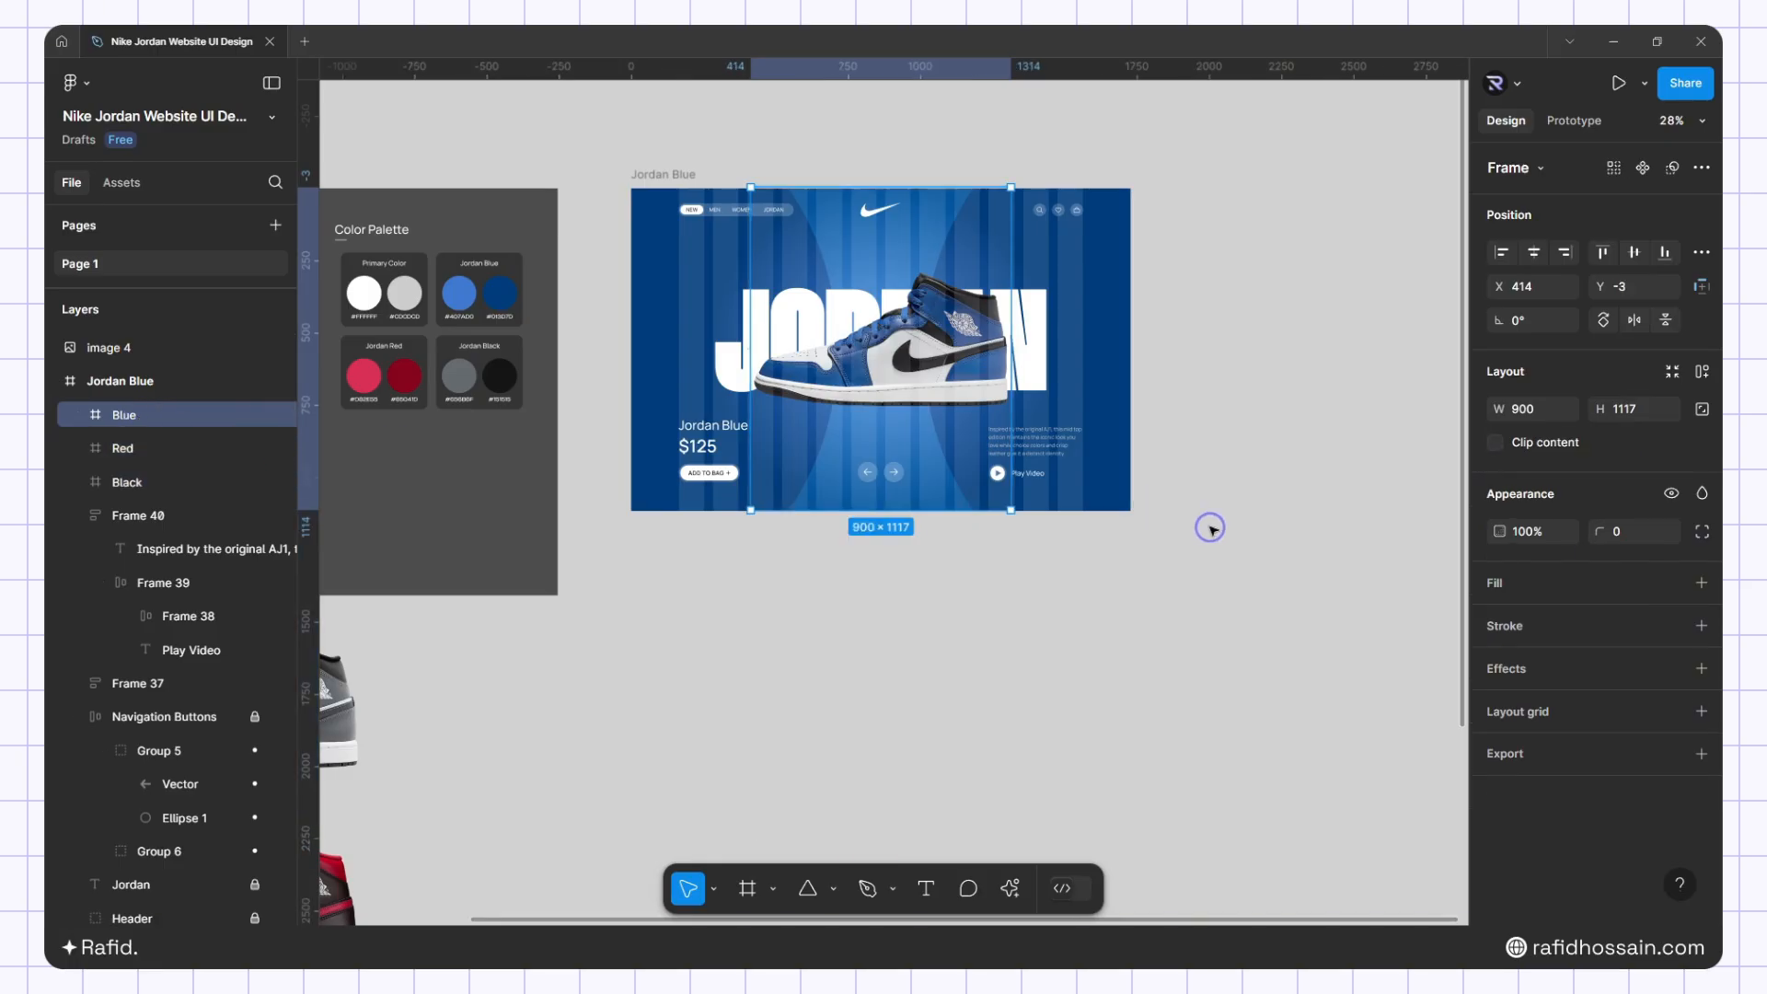
key("Down")
key("Down")
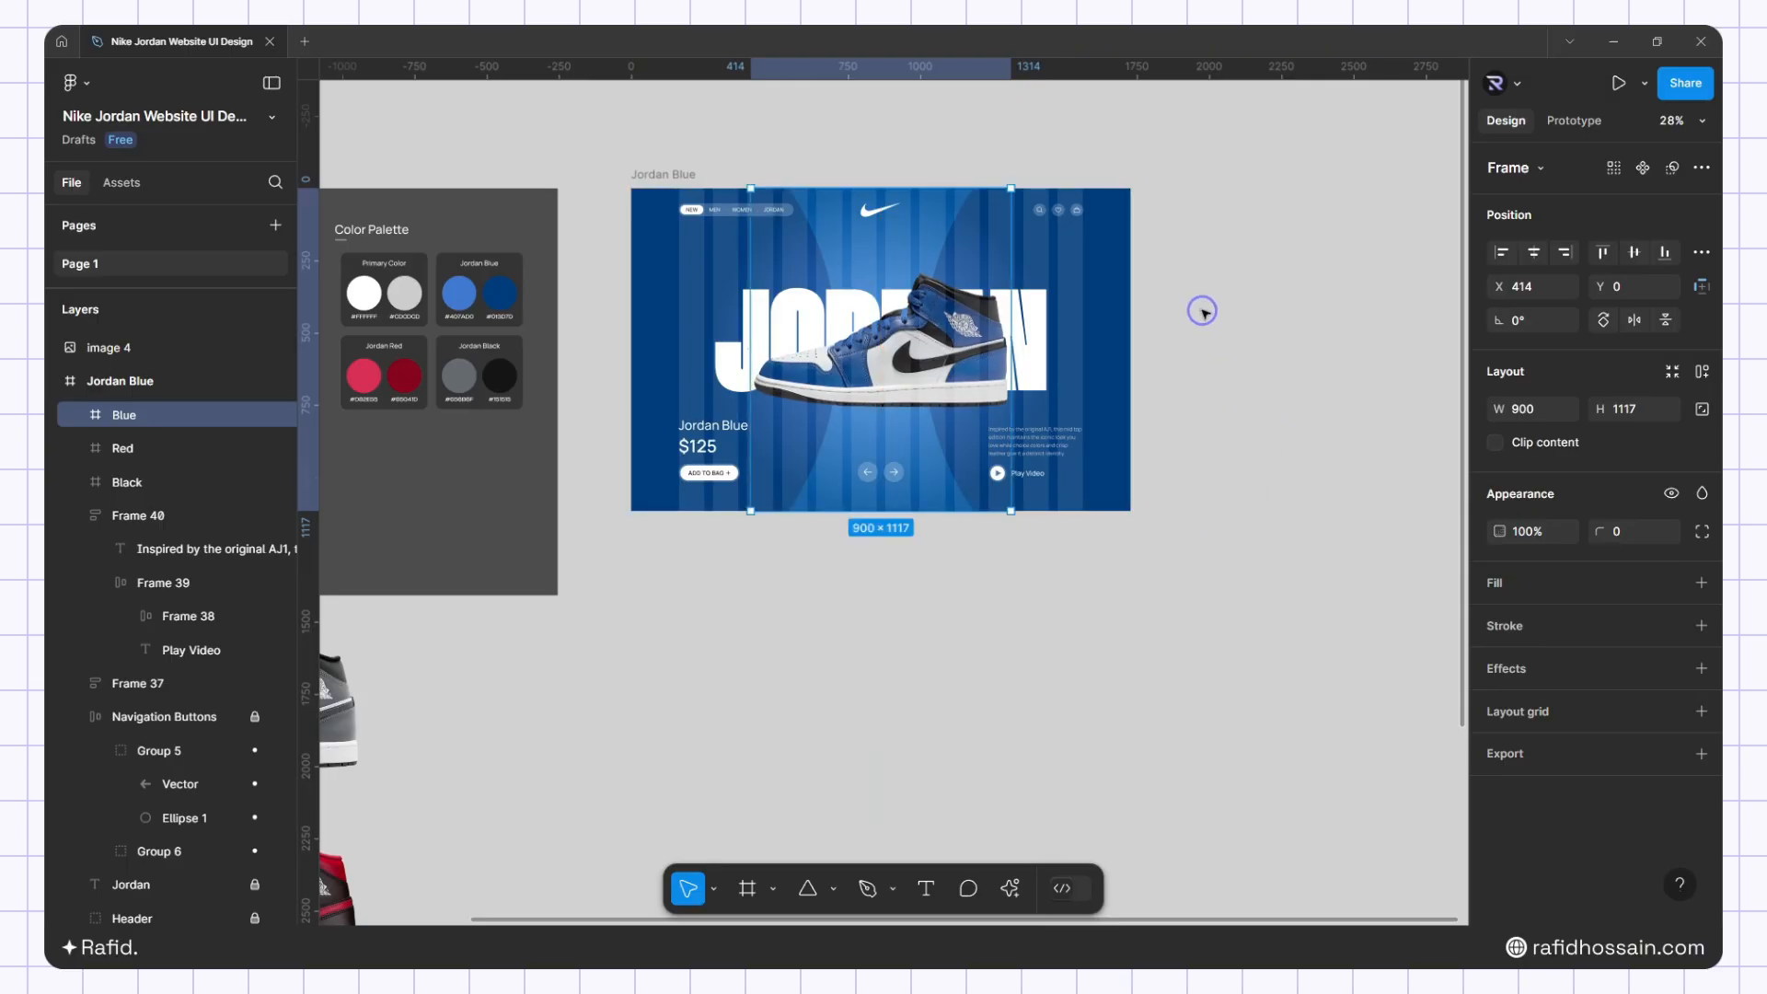
Rotate the blue shoe image inside the Blue frame to 23°
double_click(950, 340)
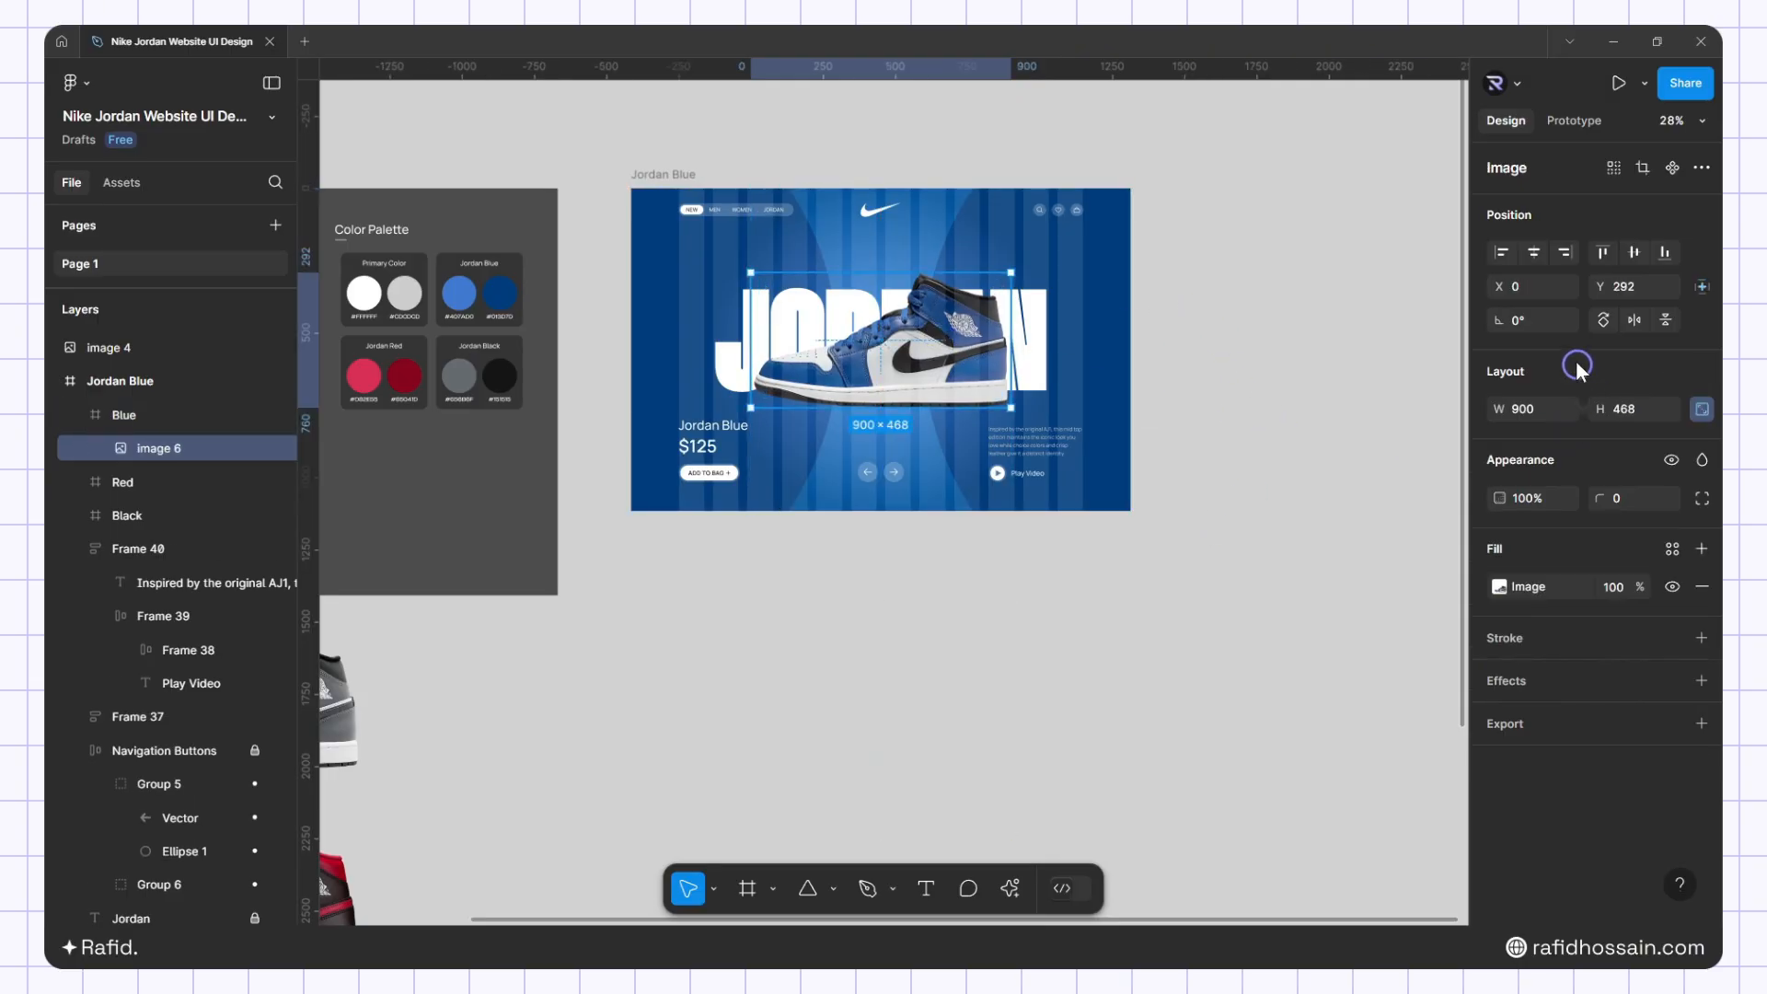
left_click(1532, 327)
type("23")
key("Return")
left_click(996, 158)
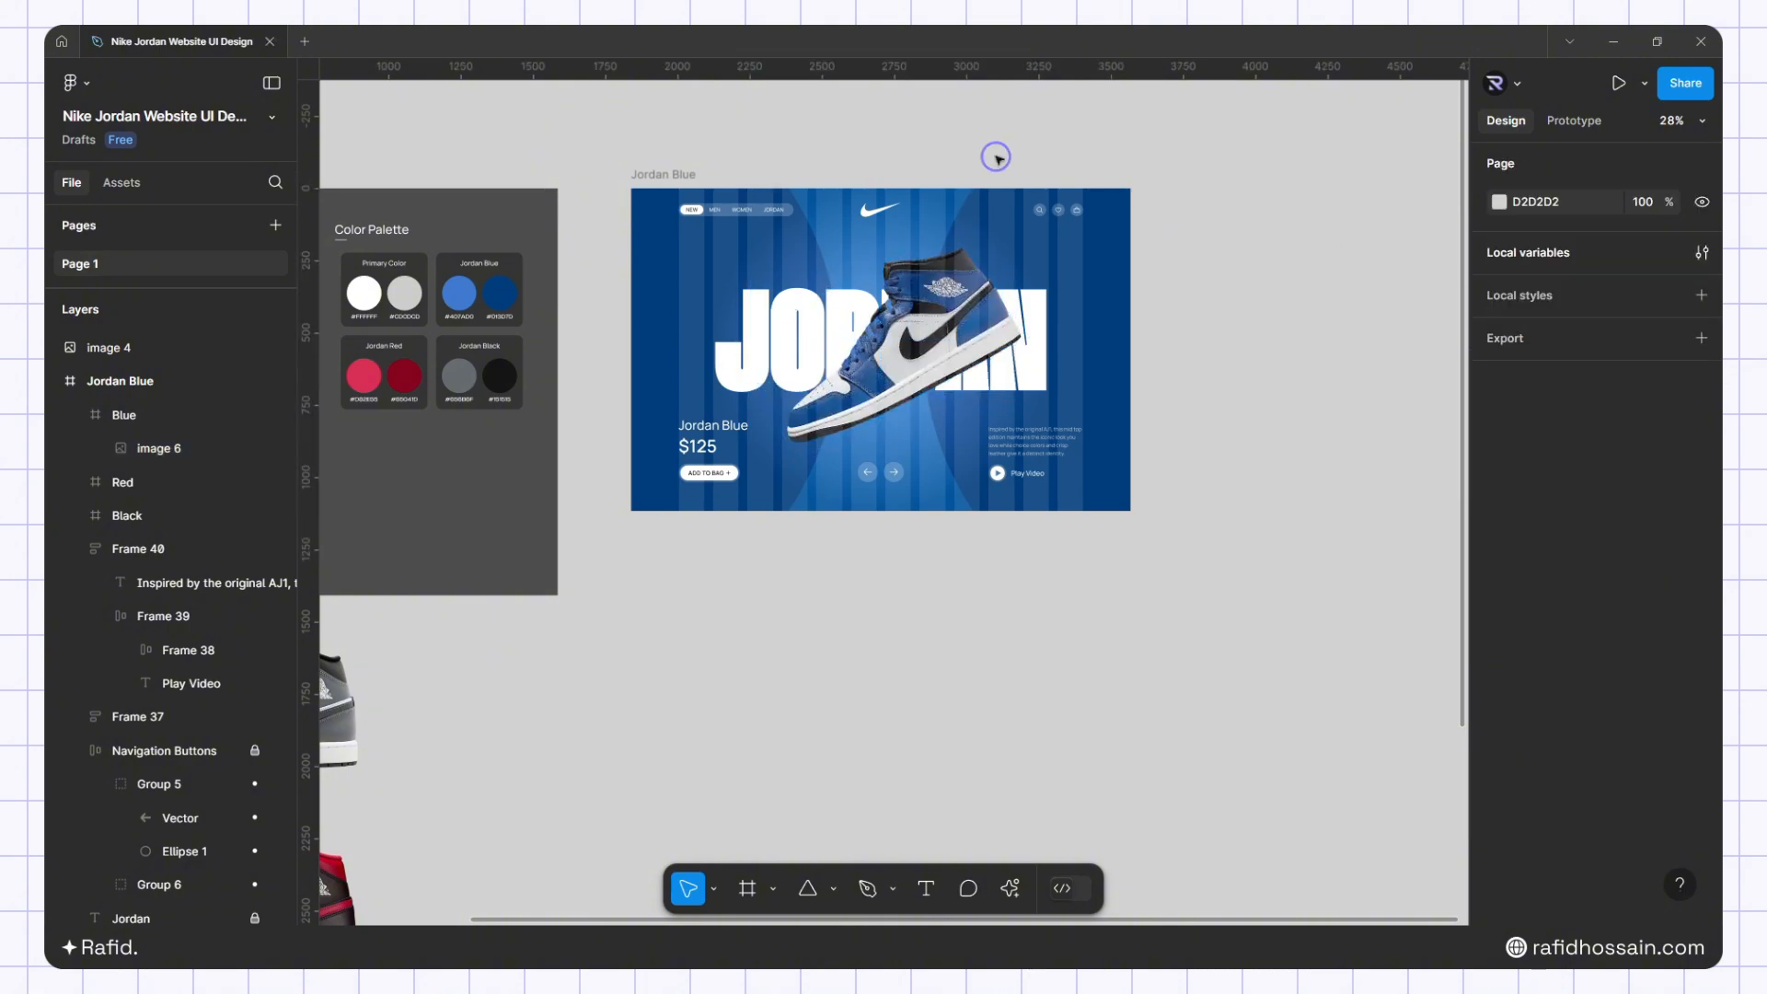
Duplicate the Jordan Blue screen so the copy sits beside the original
scroll(741, 169, "down", 3)
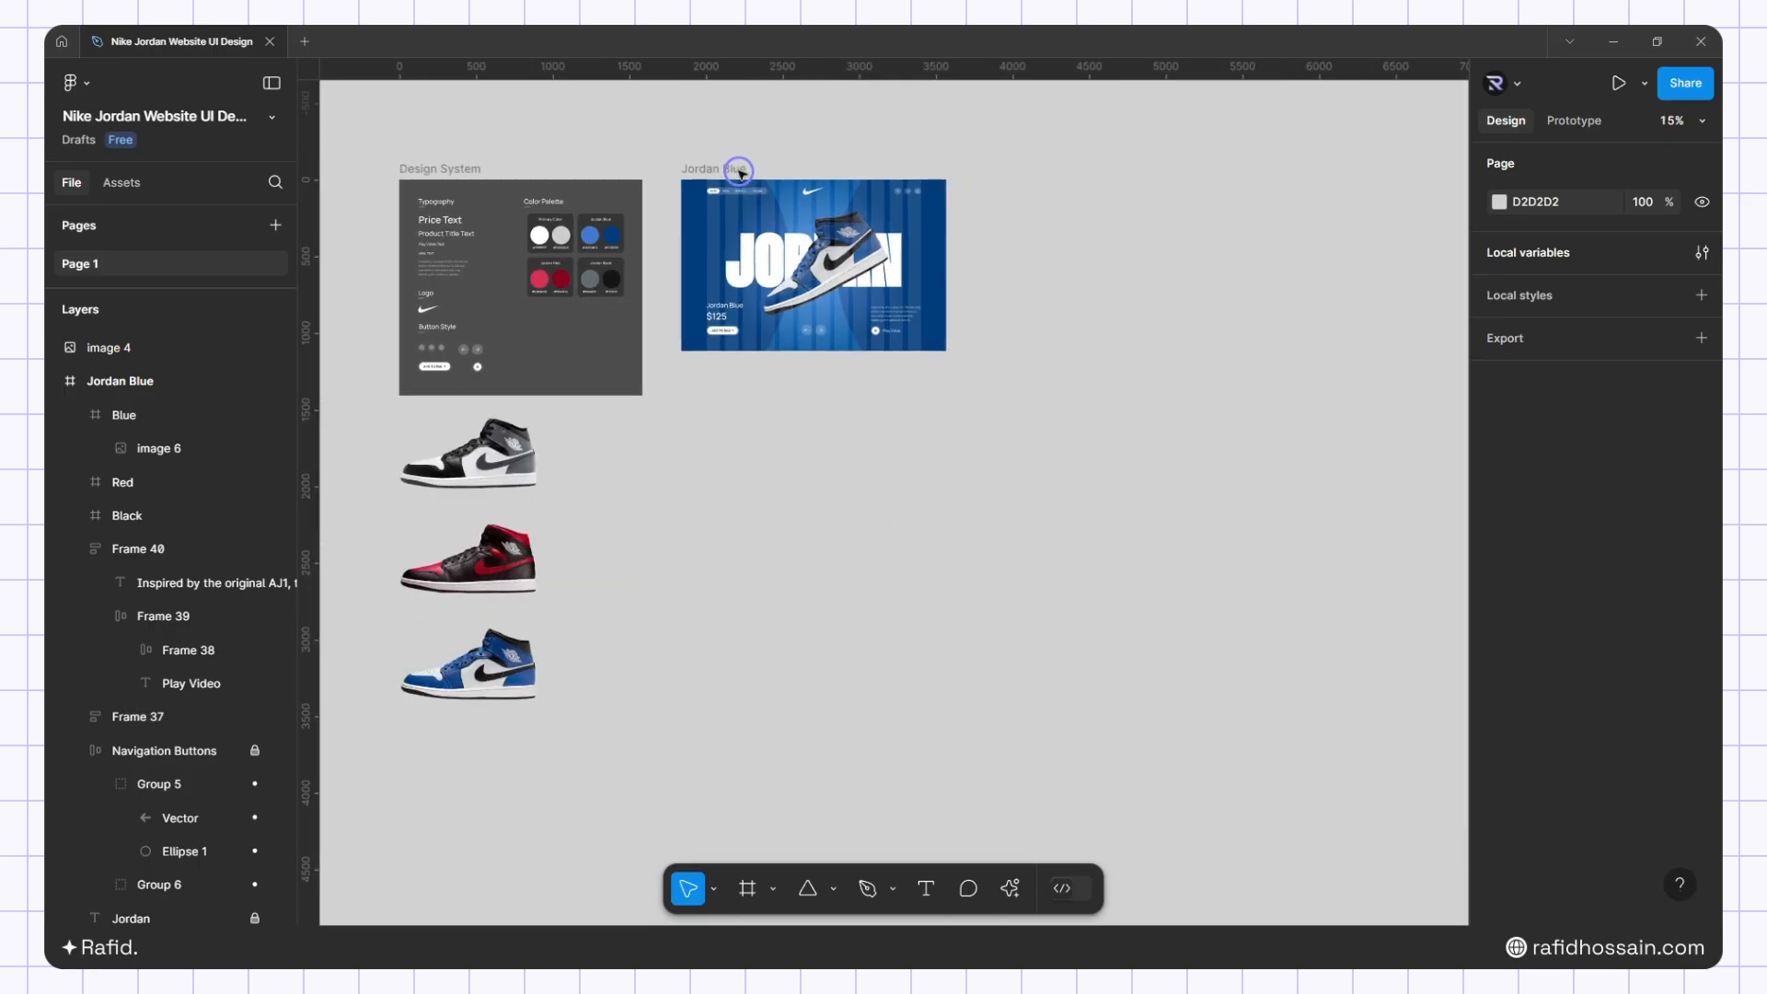
scroll(920, 161, "up", 2)
left_click(652, 171)
key("ctrl+d")
scroll(829, 158, "down", 2)
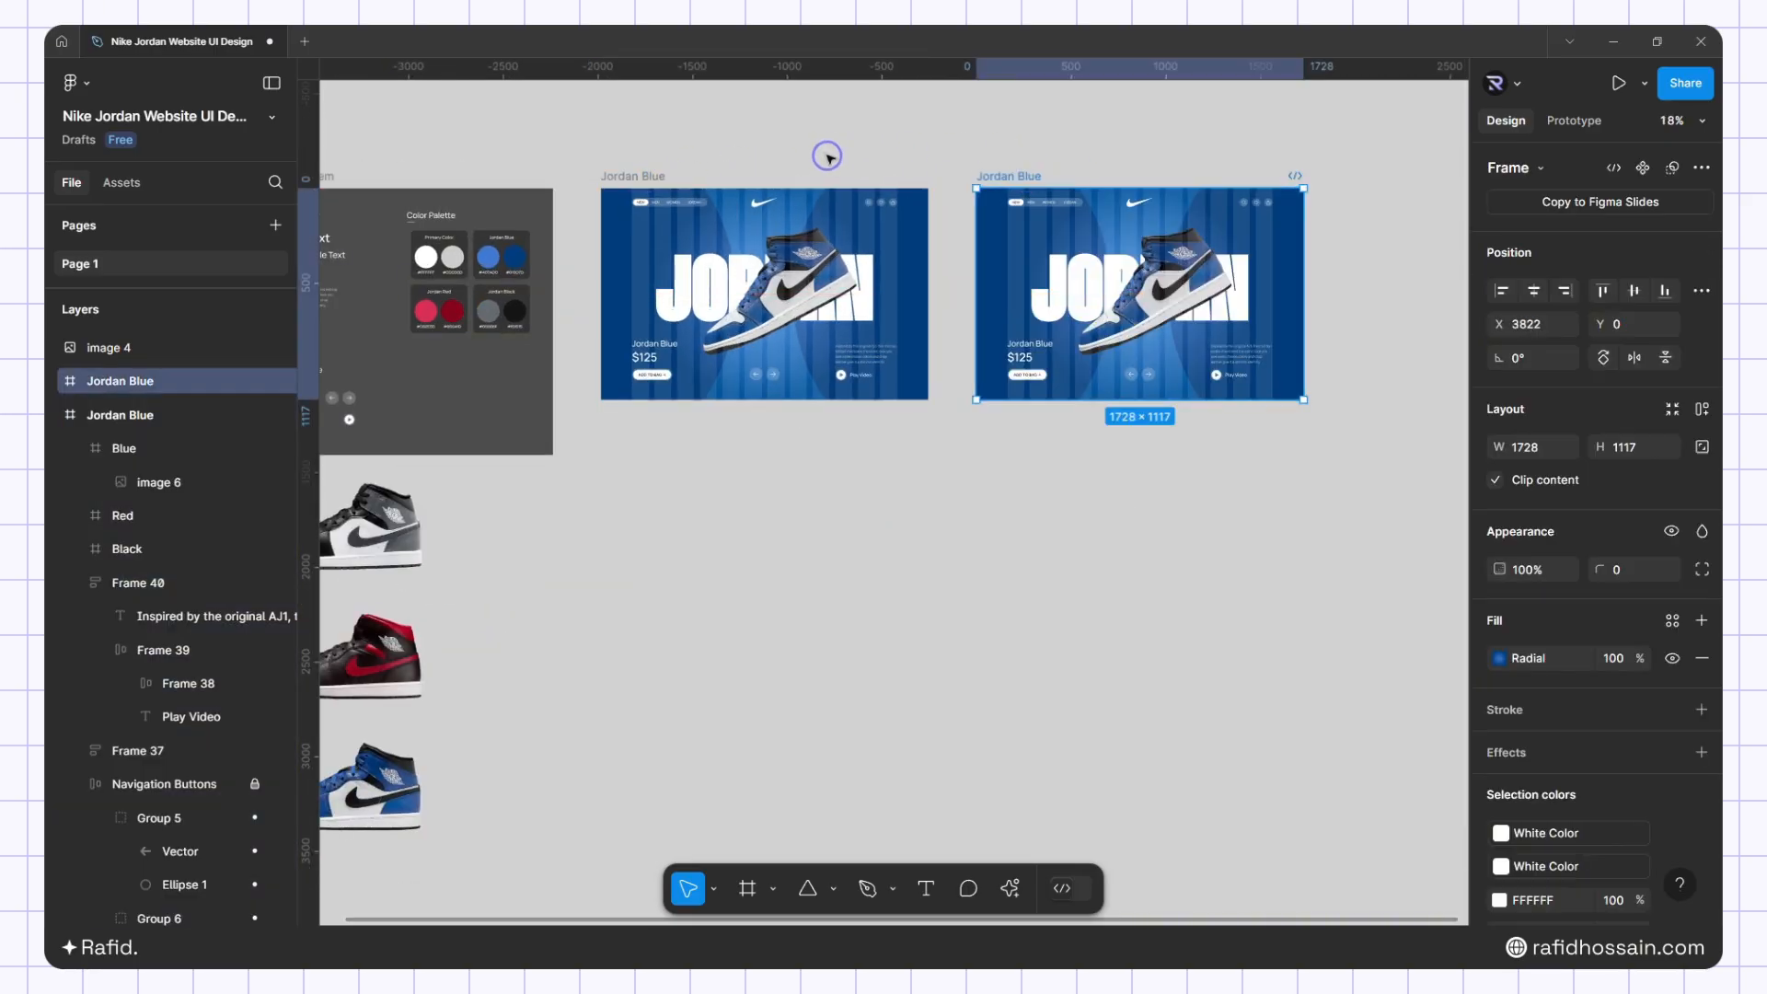
scroll(1030, 174, "up", 2)
scroll(1058, 180, "down", 1)
scroll(1047, 174, "up", 2)
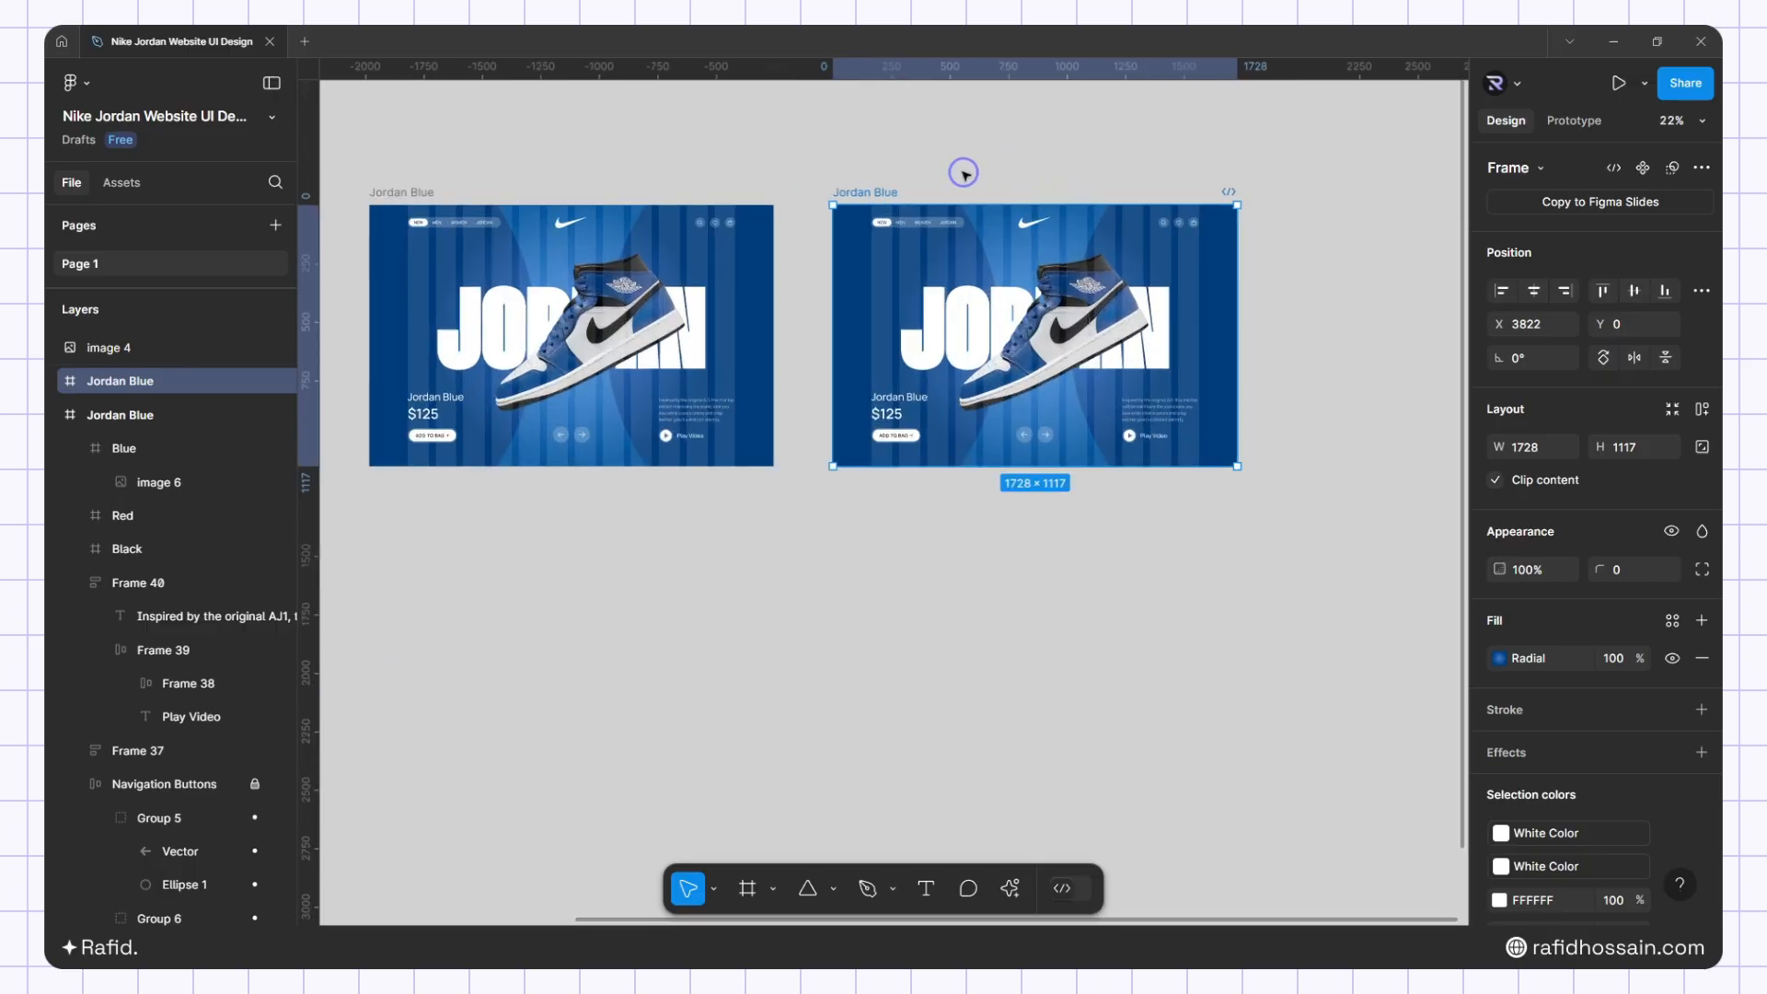
Rename the duplicated Jordan Blue screen as Jordan Red
double_click(889, 192)
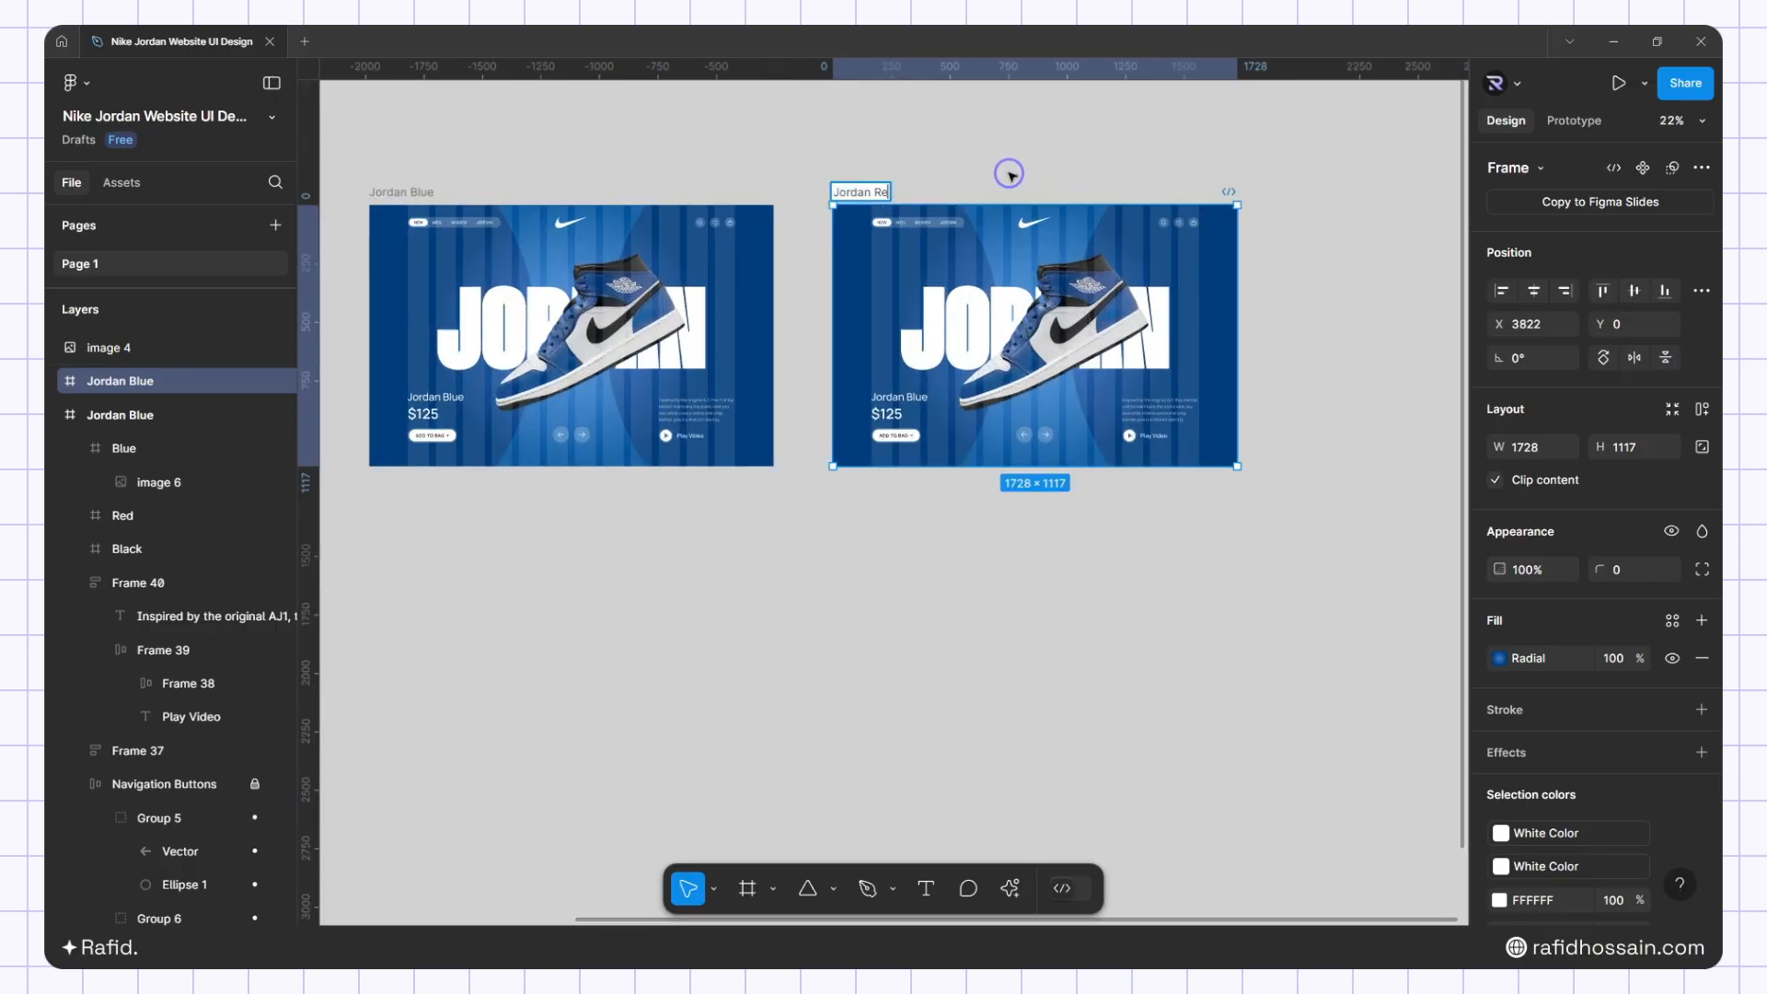
left_click(947, 163)
scroll(975, 173, "down", 1)
scroll(1220, 160, "up", 1)
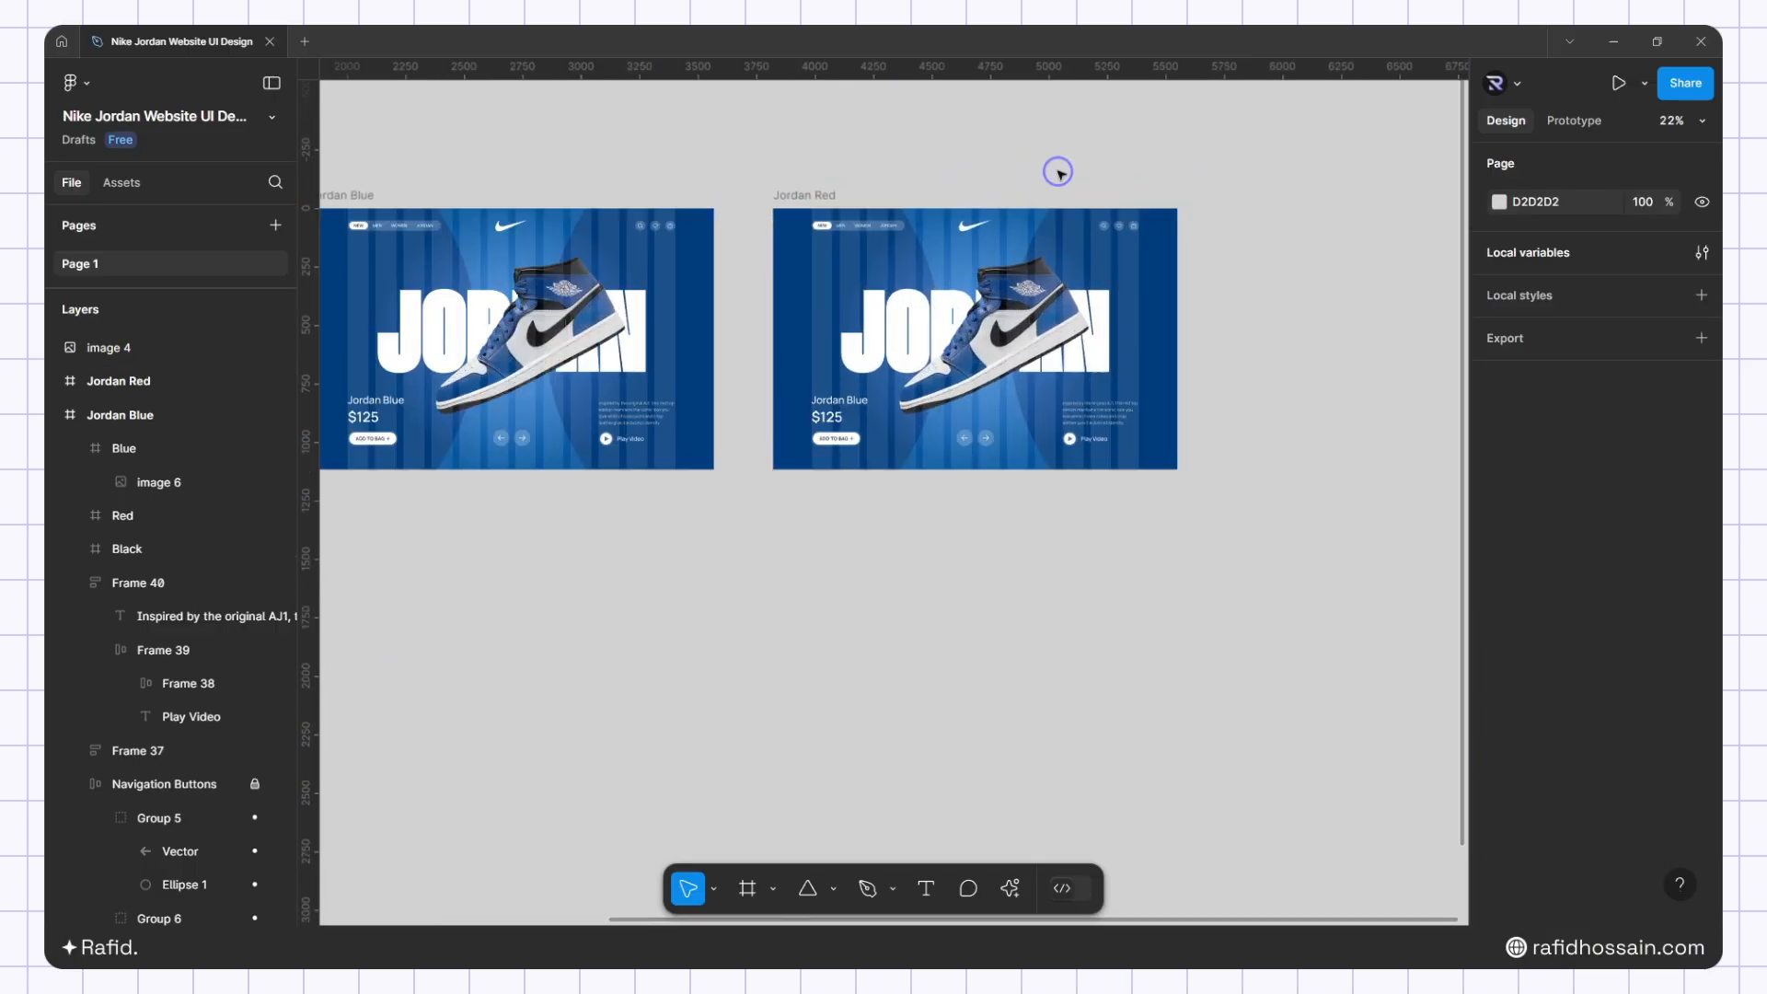
Recolor the Jordan Red screen's radial fill with Jordan Red Color 01 at 0% and Jordan Red Color 02 at 100%
scroll(1058, 171, "up", 1)
left_click(741, 203)
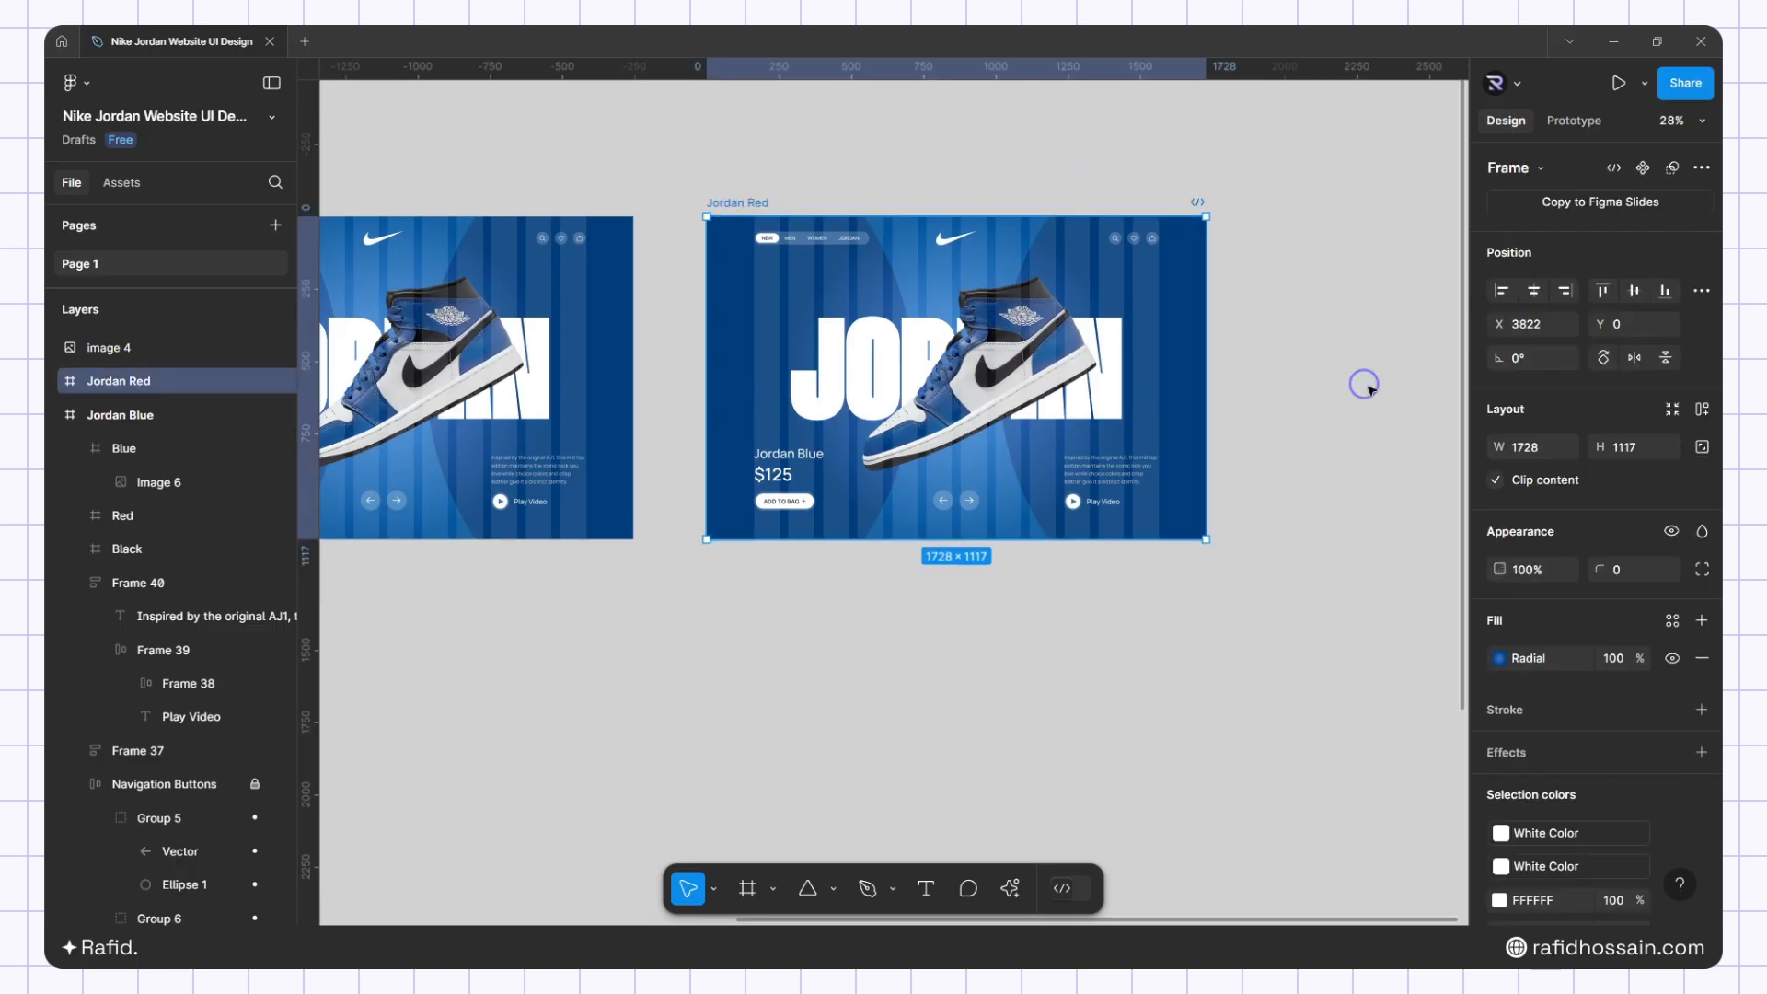
left_click(1494, 665)
left_click(1239, 742)
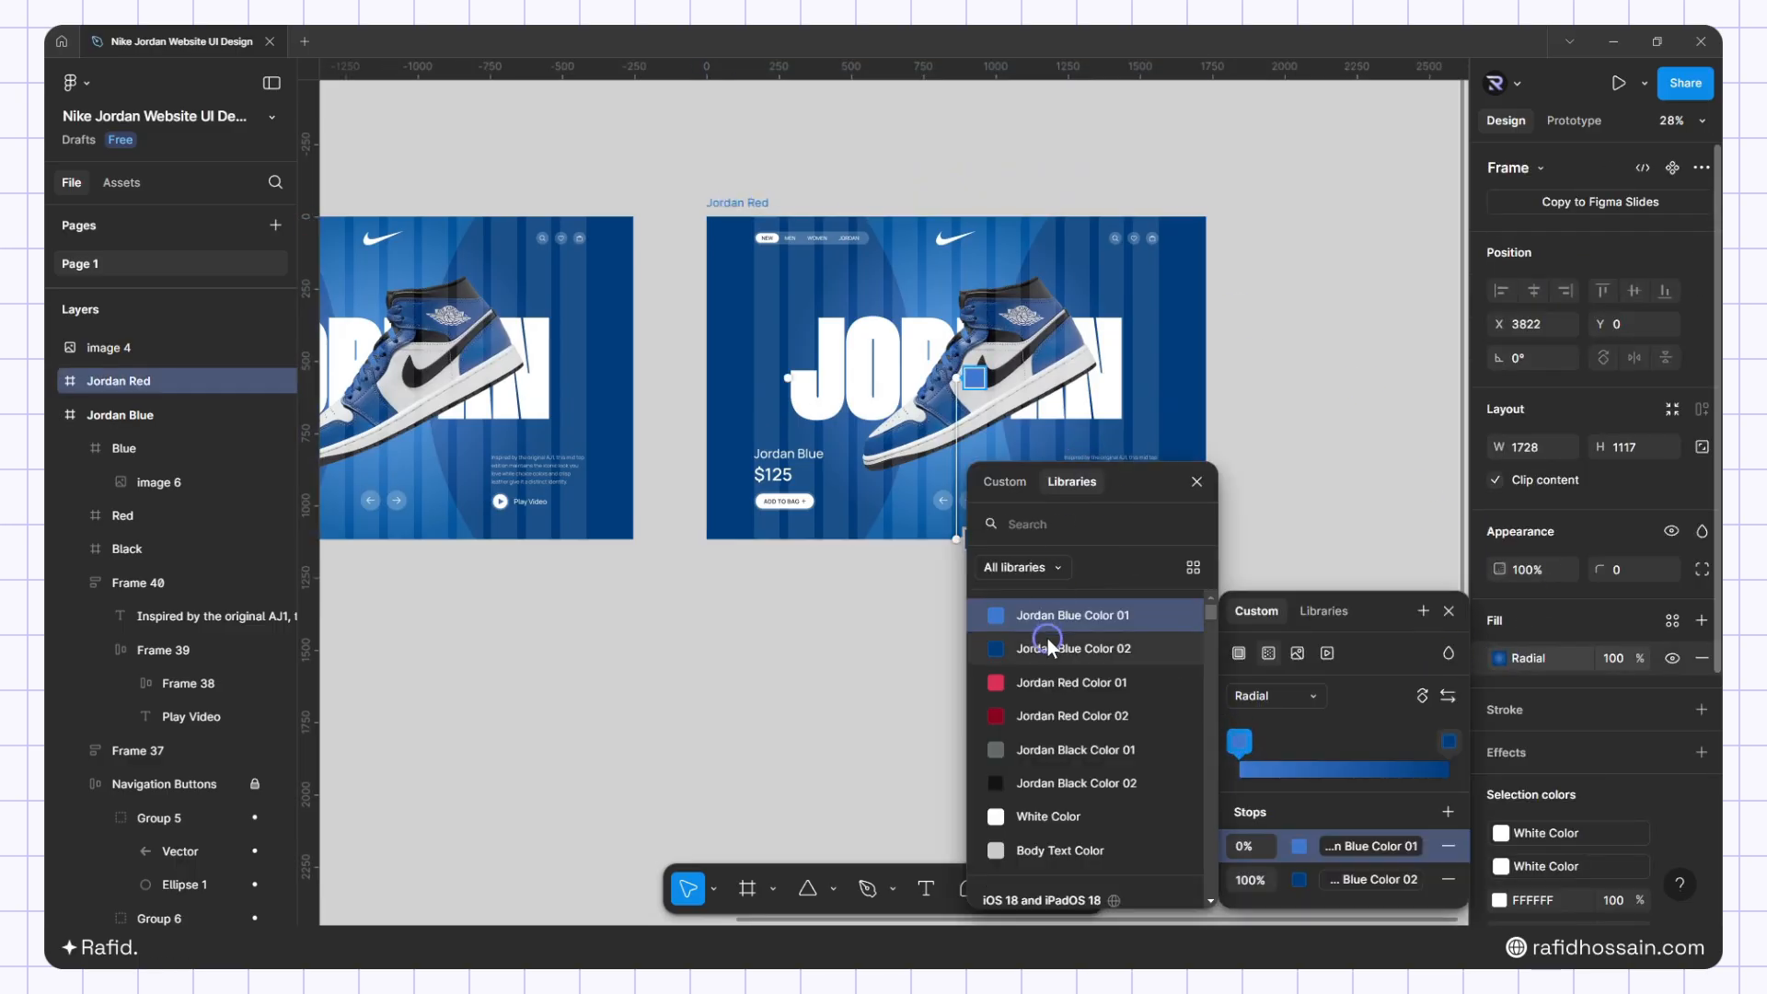
left_click(1051, 678)
left_click(1450, 742)
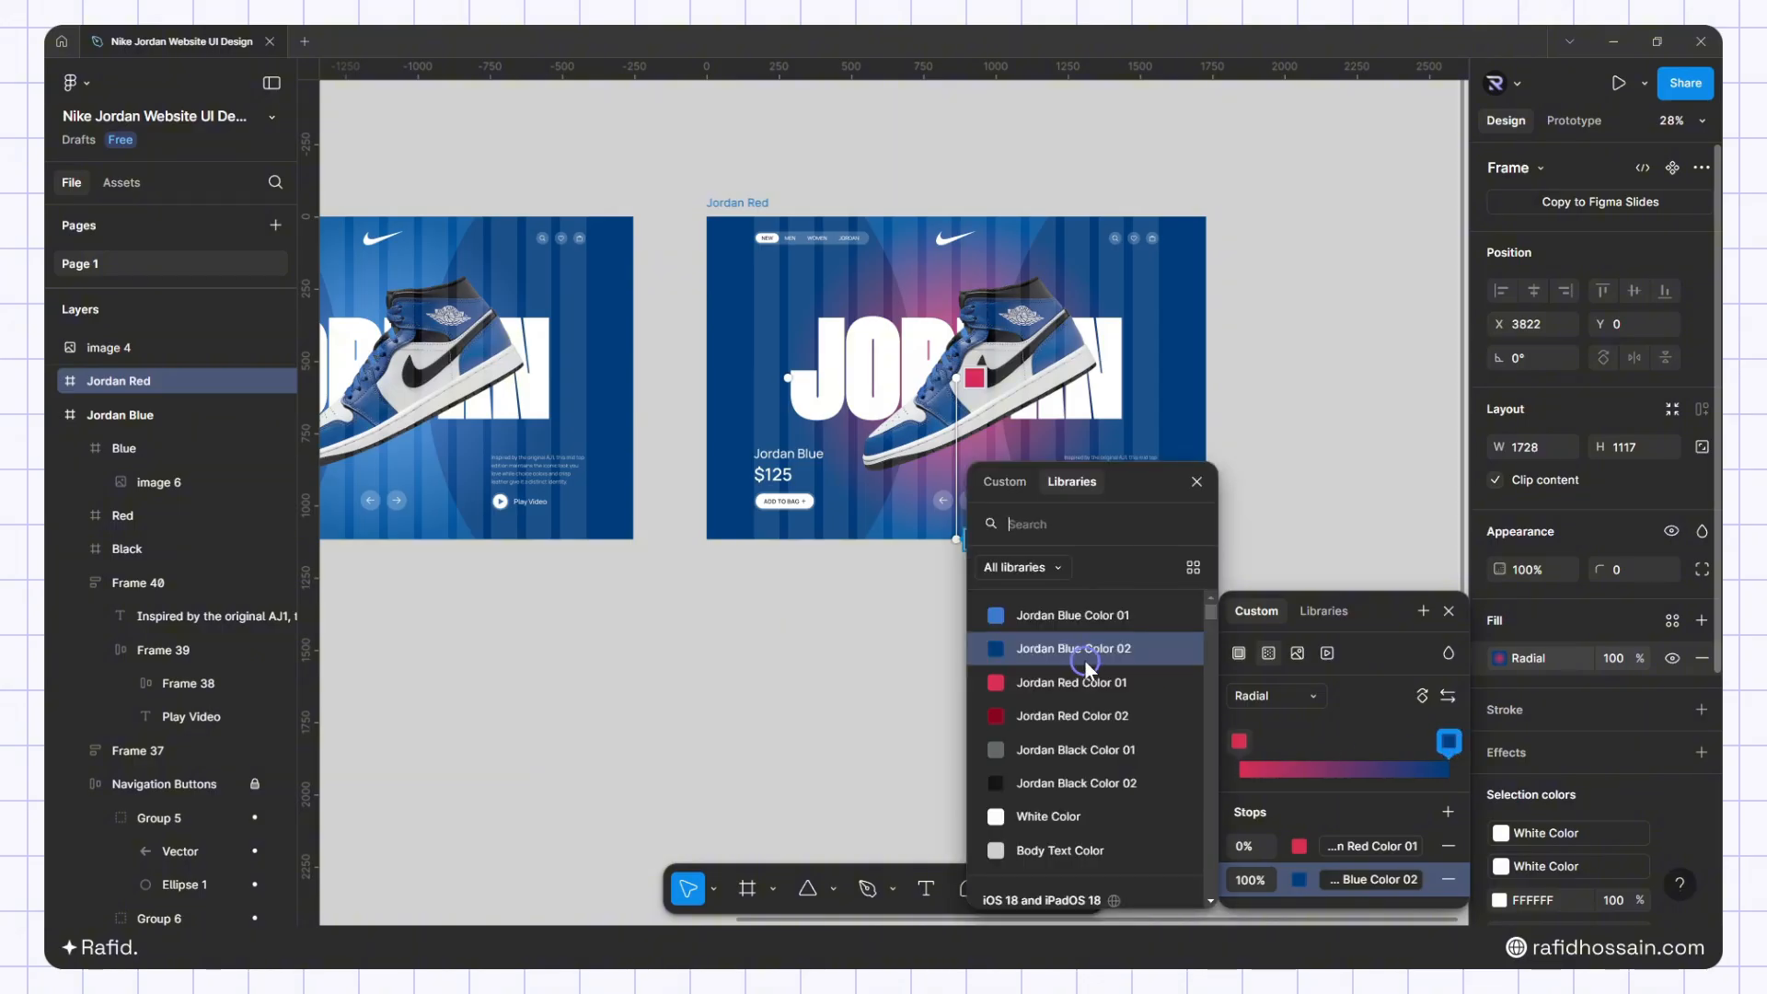
left_click(1089, 715)
key("Escape")
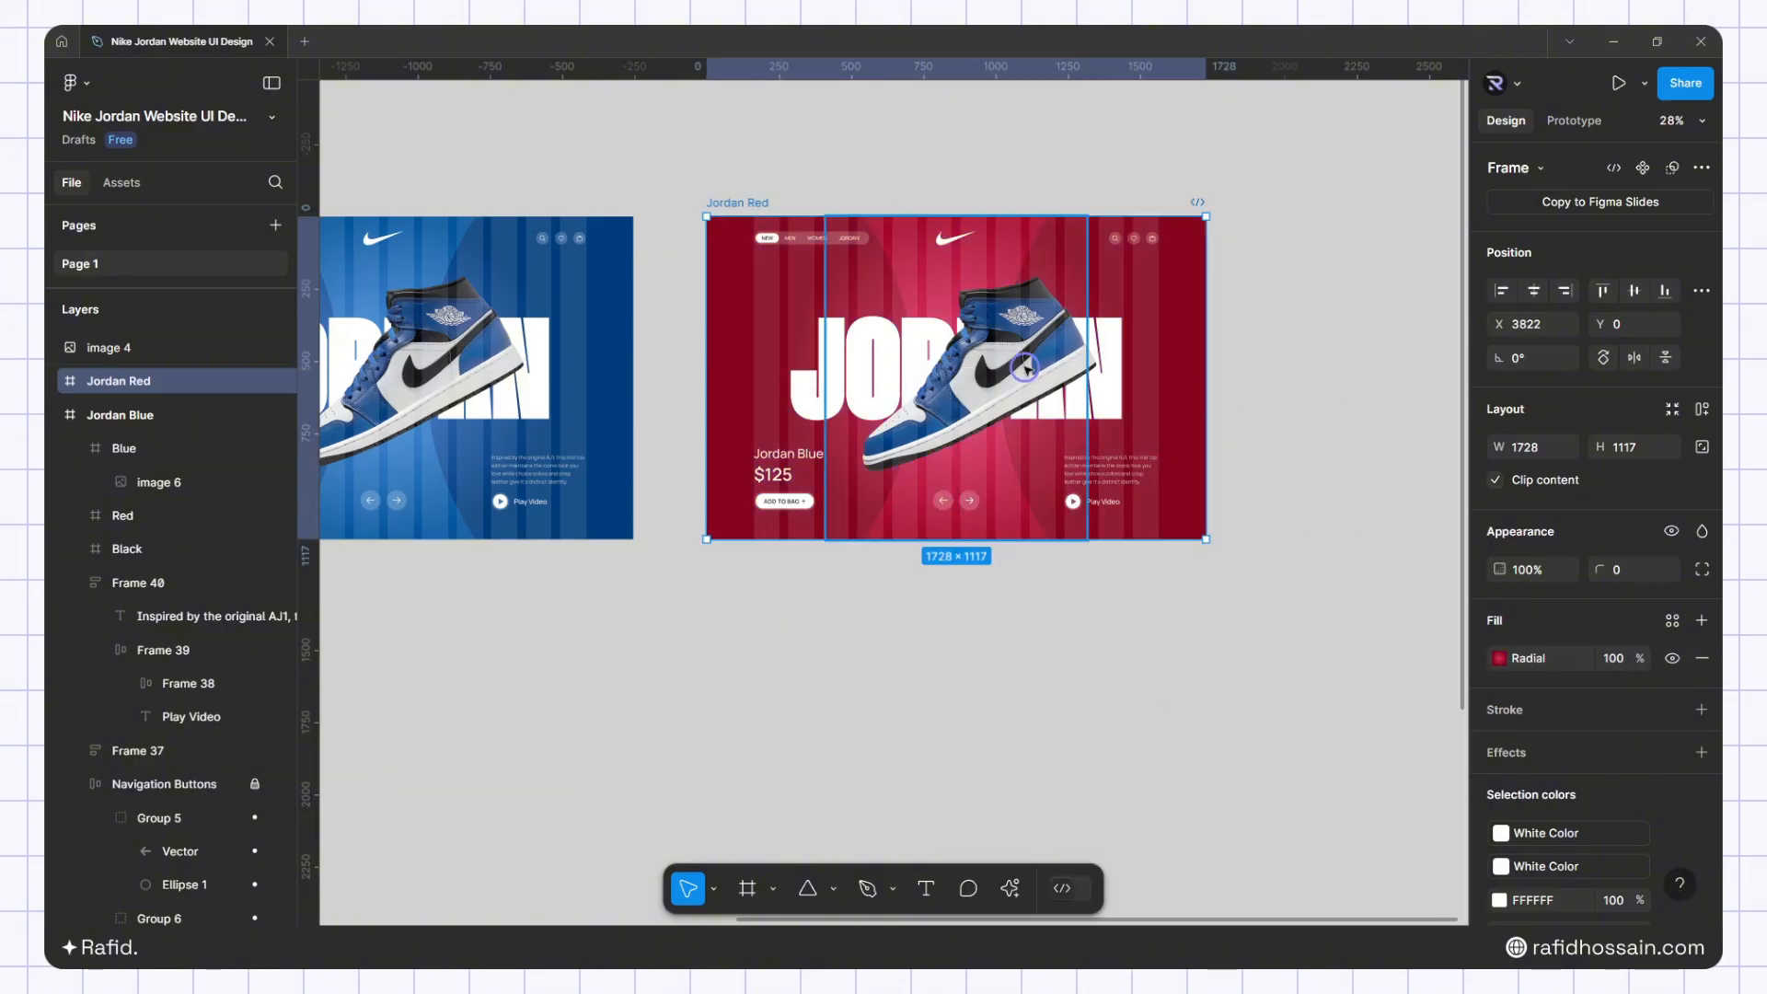
Set the rotation of the blue shoe image in the Jordan Red screen to 0°
double_click(1025, 368)
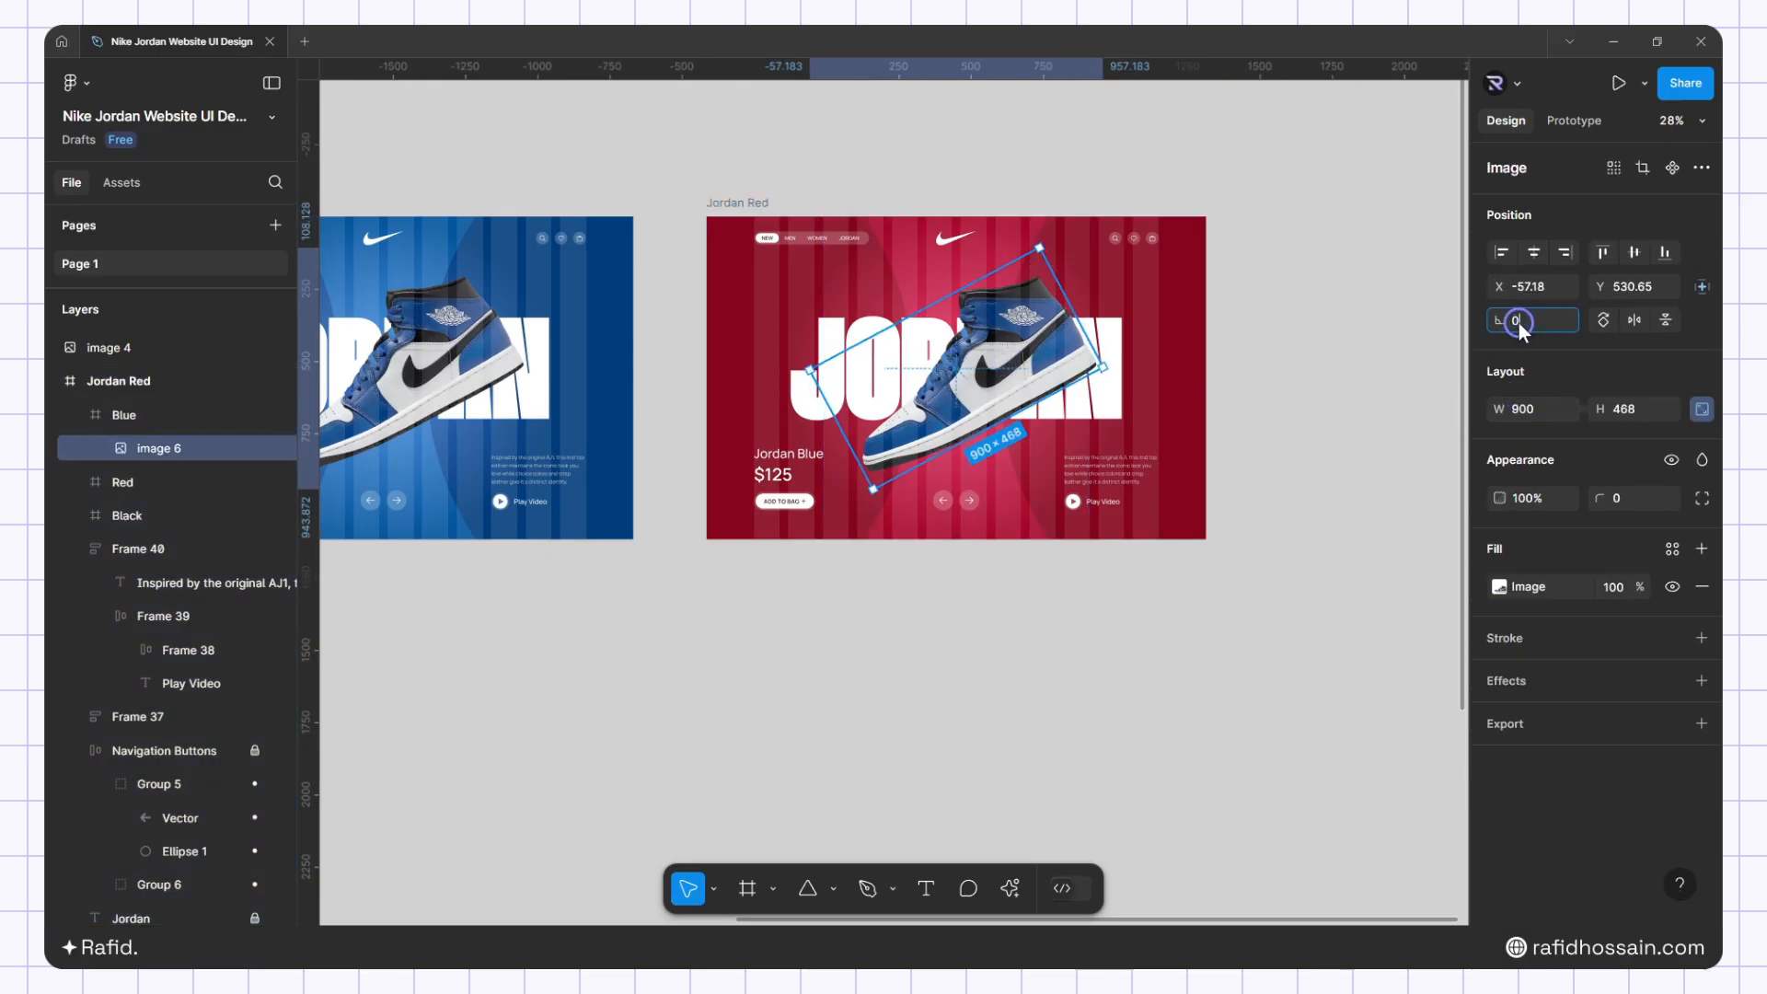
type("0")
key("Return")
left_click(1353, 342)
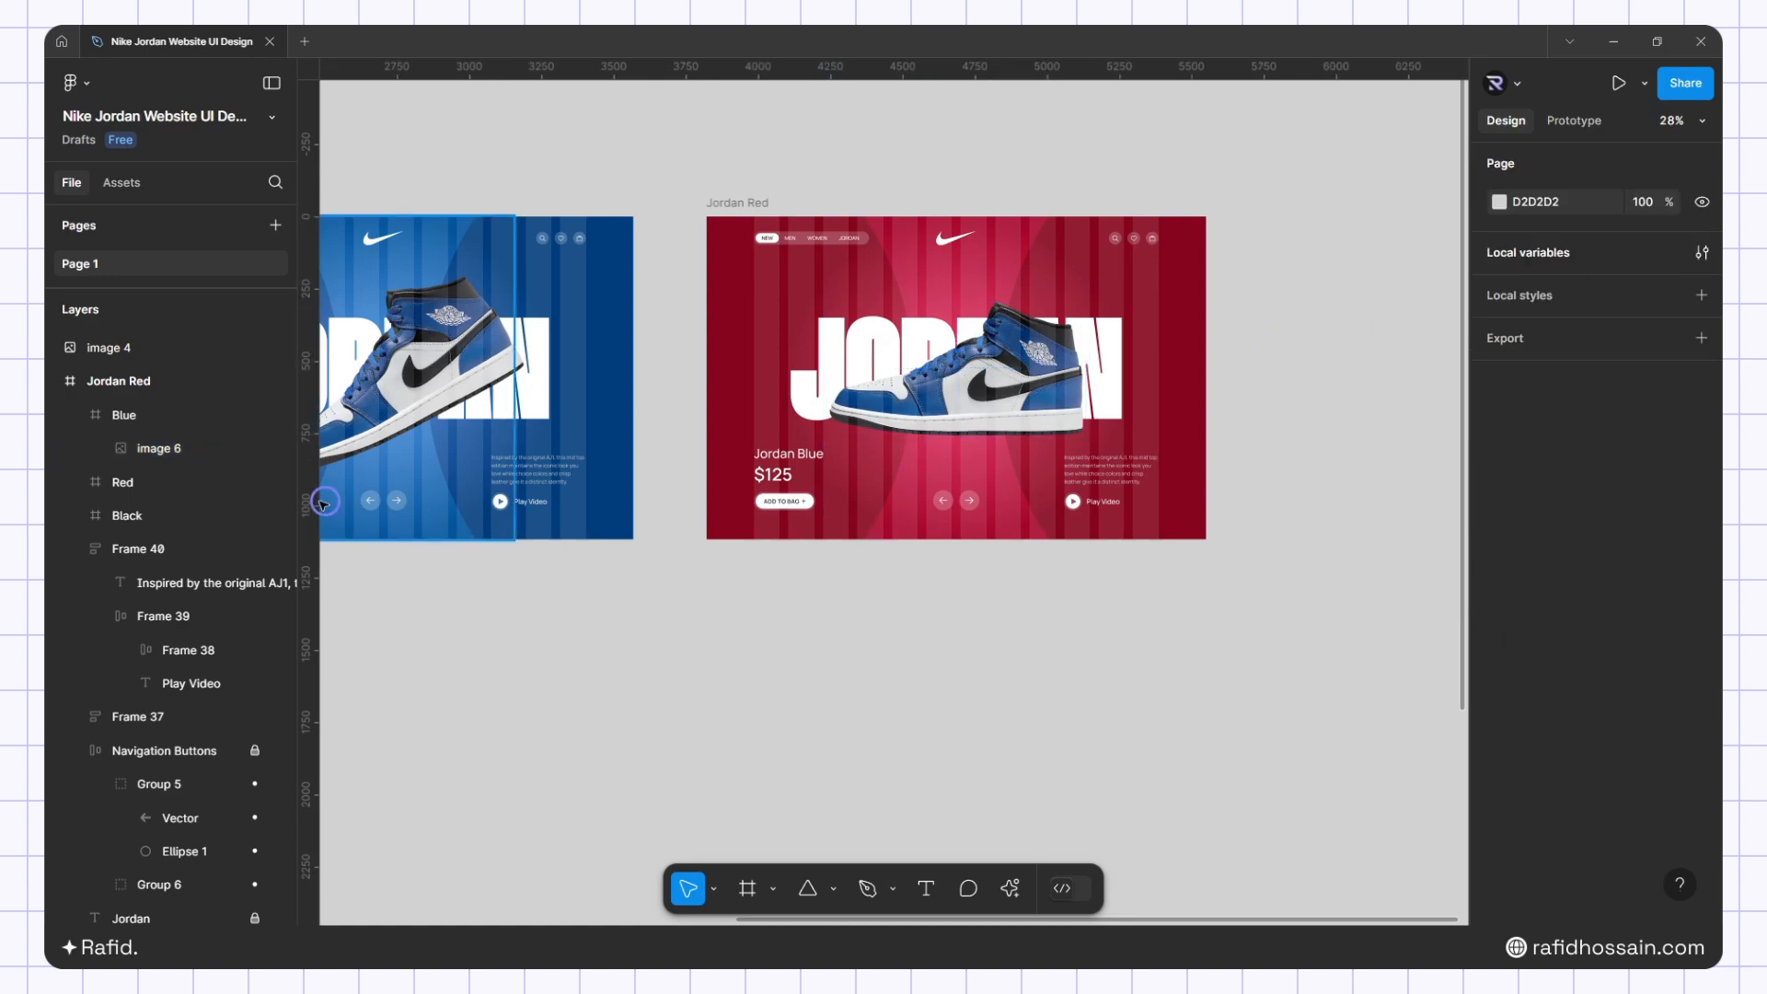
Move the Blue shoe frame down below the Jordan Red screen, to Y 1117
left_click(83, 420)
left_click(125, 412)
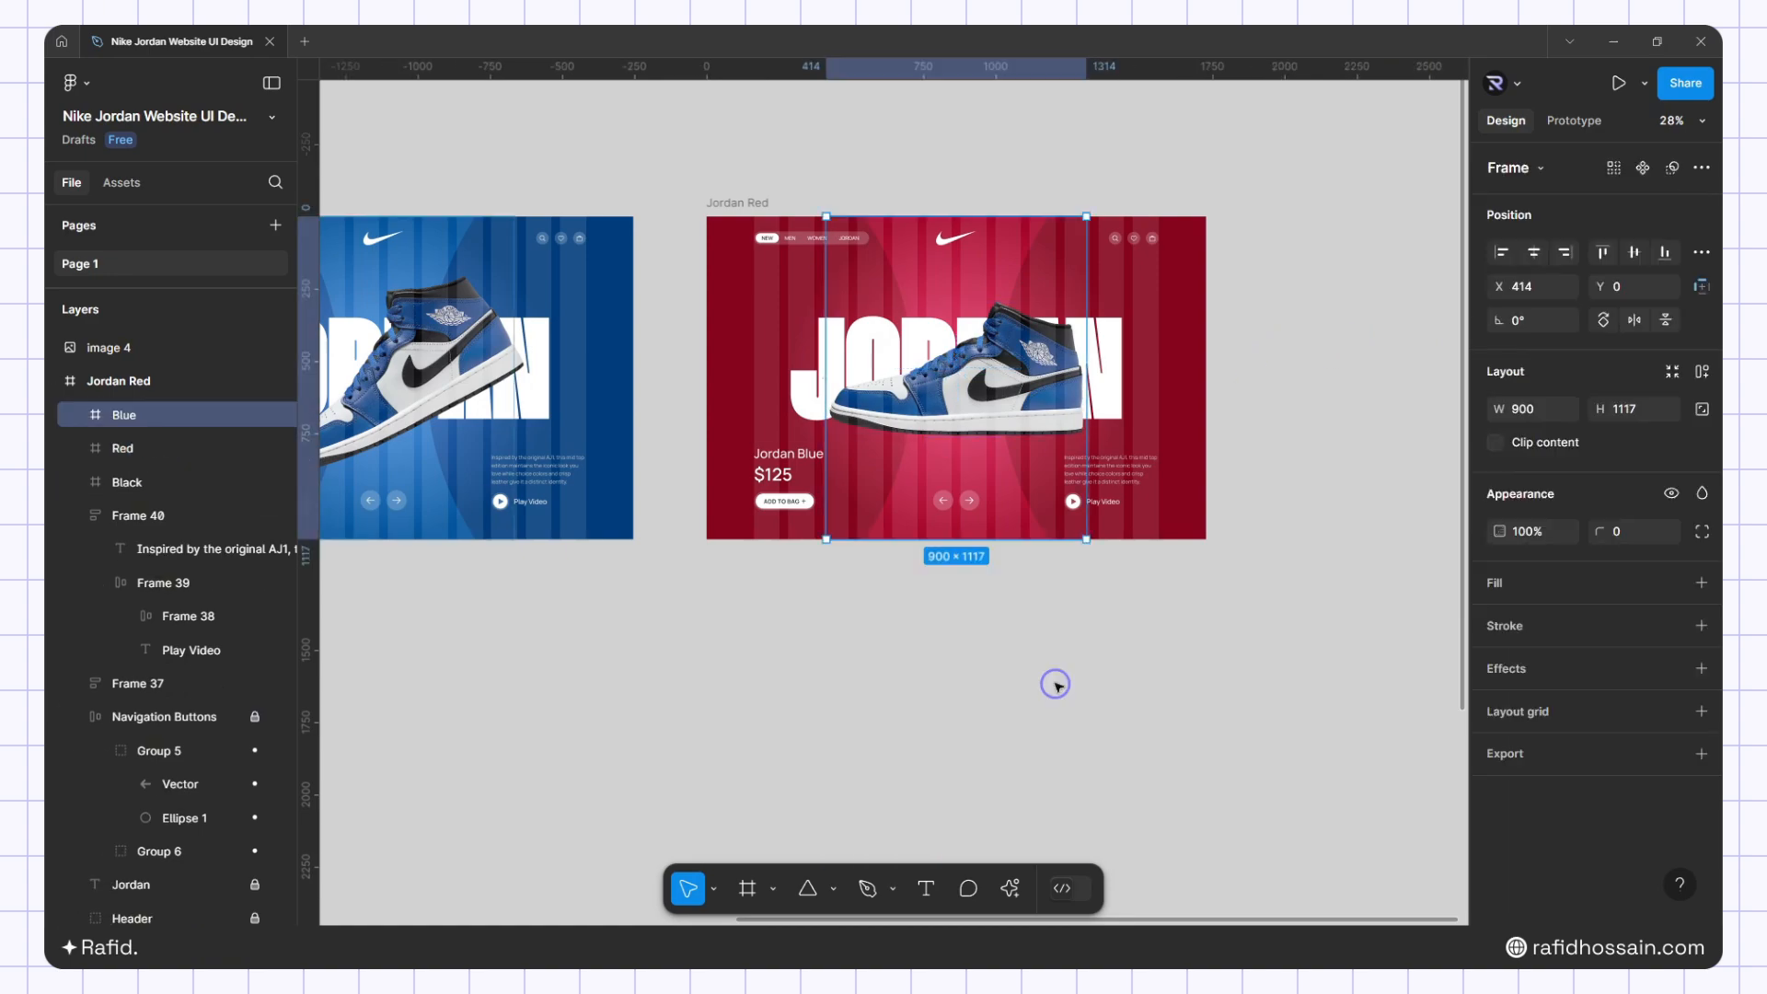
key("shift+Down")
key("shift+Down")
key("shift+Down")
key("shift+Down")
key("shift+Down")
key("shift+Down")
key("shift+Down")
key("shift+Down")
key("shift+Down")
key("shift+Down")
key("shift+Down")
key("shift+Down")
key("shift+Down")
key("shift+Down")
key("shift+Down")
key("shift+Down")
key("shift+Down")
key("shift+Down")
key("shift+Down")
key("shift+Down")
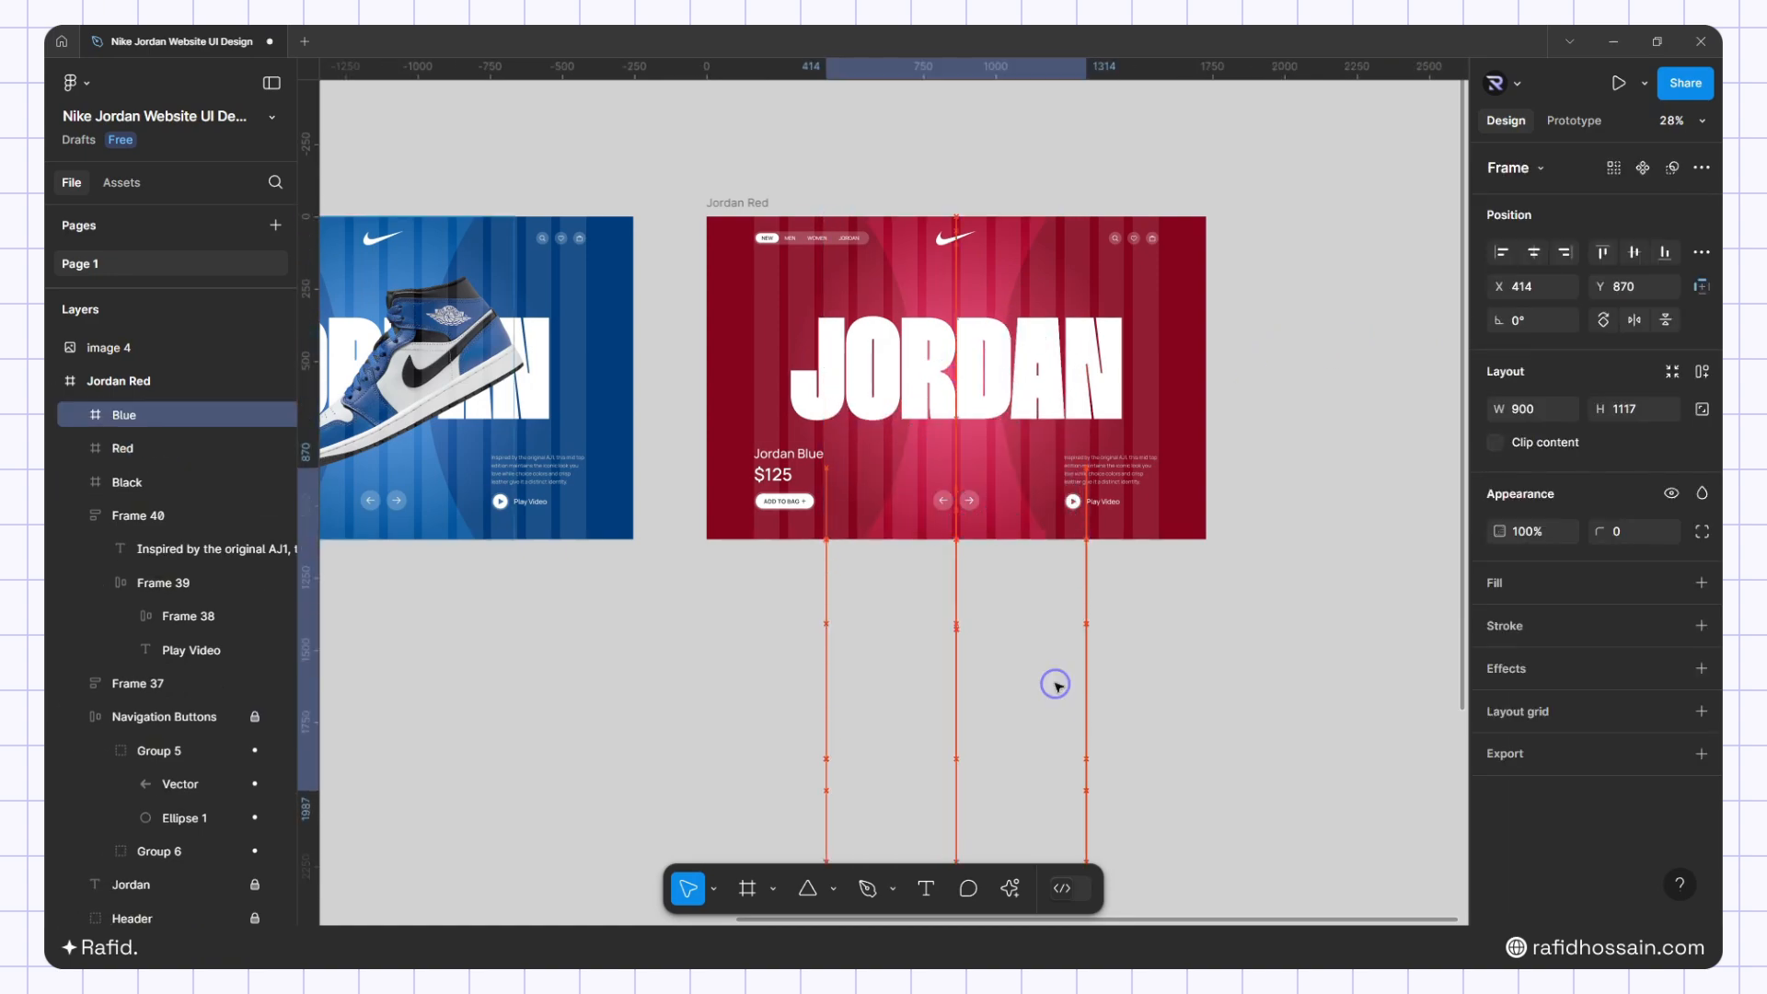
key("Down")
key("Down")
key("Down")
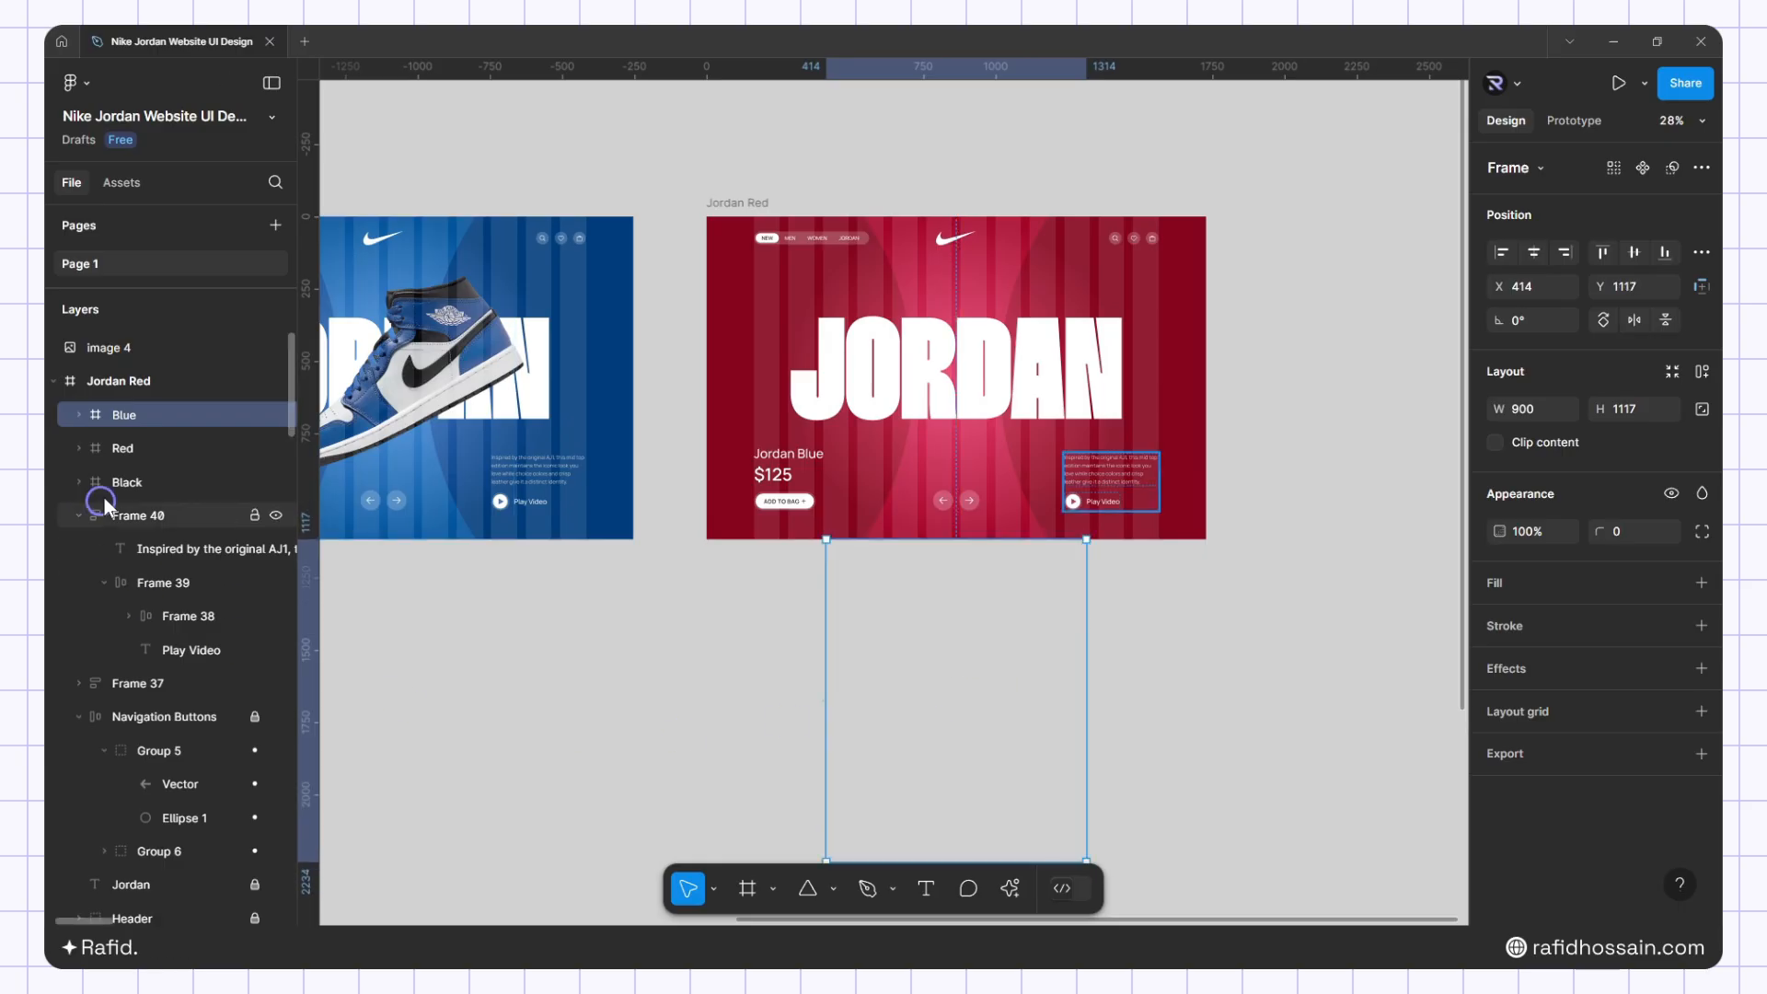
Move the Red shoe frame up into the Jordan Red screen, in line with the screen's top edge
left_click(139, 448)
key("shift+Up")
key("shift+Up")
key("shift+Up")
key("shift+Up")
key("shift+Up")
key("shift+Up")
key("shift+Up")
key("shift+Up")
key("shift+Up")
key("shift+Up")
key("shift+Up")
key("shift+Up")
key("shift+Up")
key("shift+Up")
key("shift+Up")
key("shift+Up")
key("shift+Up")
key("shift+Up")
key("shift+Up")
key("shift+Up")
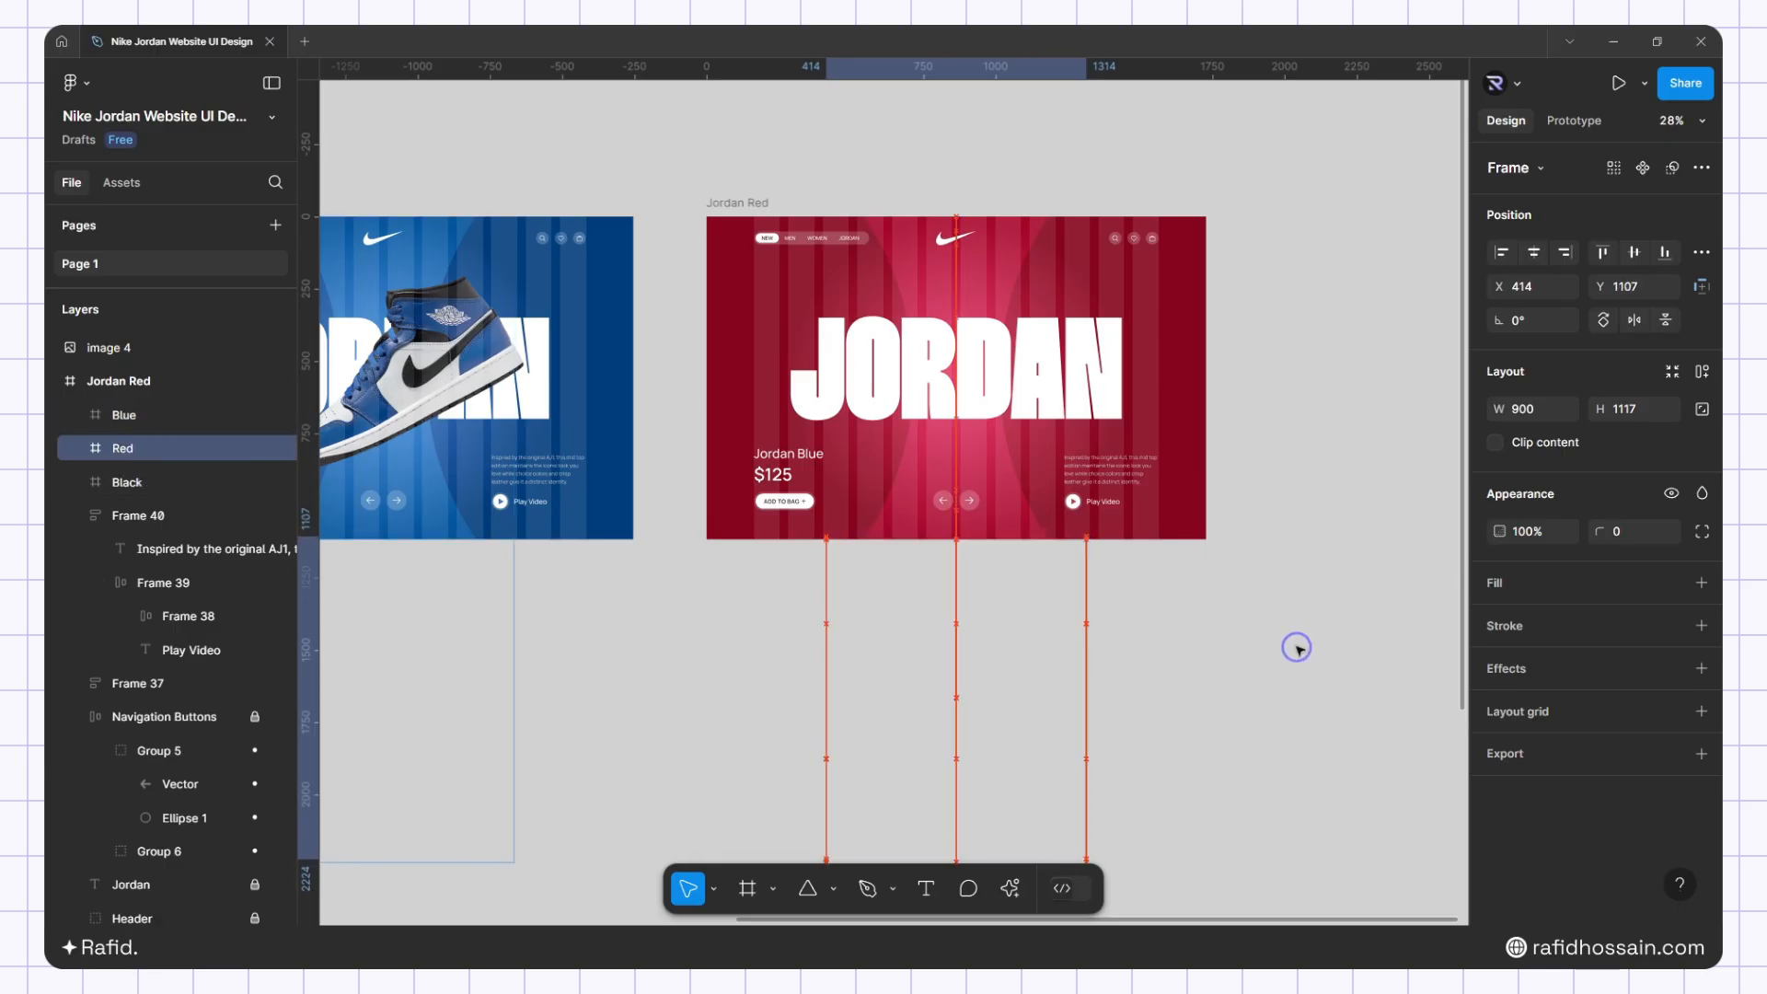
key("shift+Up")
key("shift+Up")
key("shift+Up")
key("shift+Up")
key("shift+Up")
key("shift+Up")
key("shift+Up")
key("shift+Up")
key("shift+Up")
key("shift+Up")
key("shift+Up")
key("shift+Up")
key("shift+Up")
key("shift+Up")
key("shift+Up")
key("shift+Up")
key("shift+Up")
key("shift+Up")
key("shift+Up")
key("shift+Up")
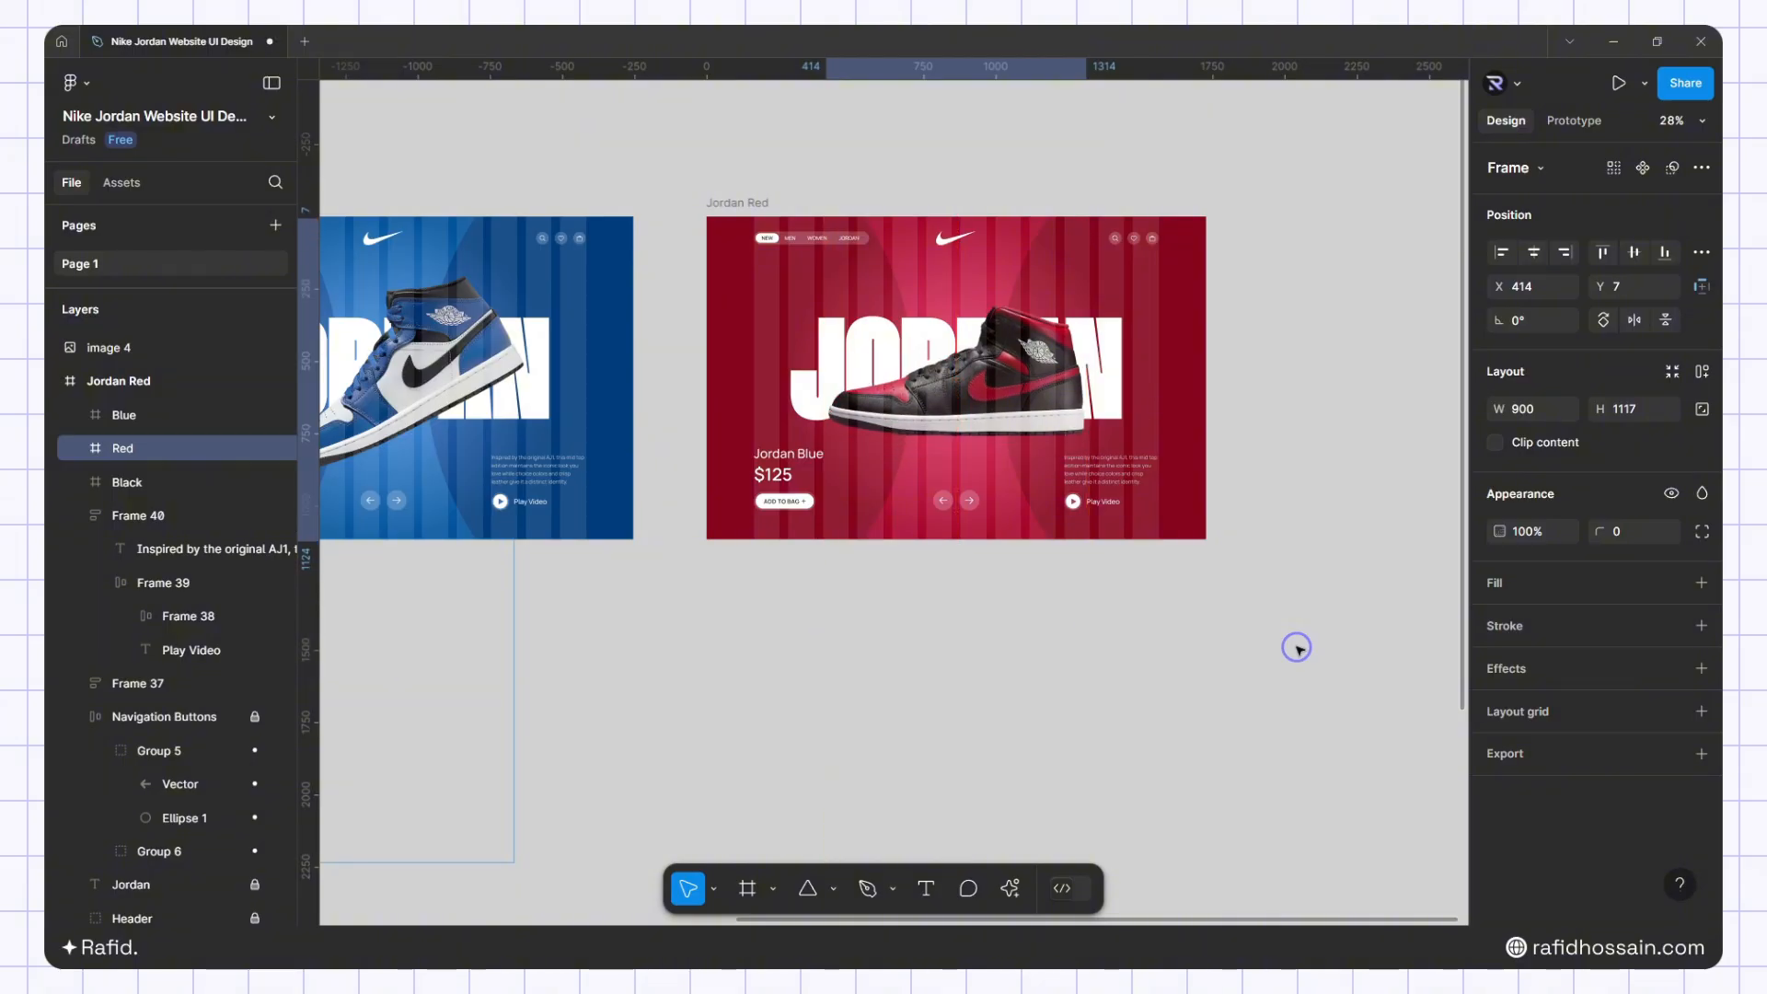
Rotate the red shoe image inside the Red frame to 28°
left_click(975, 390)
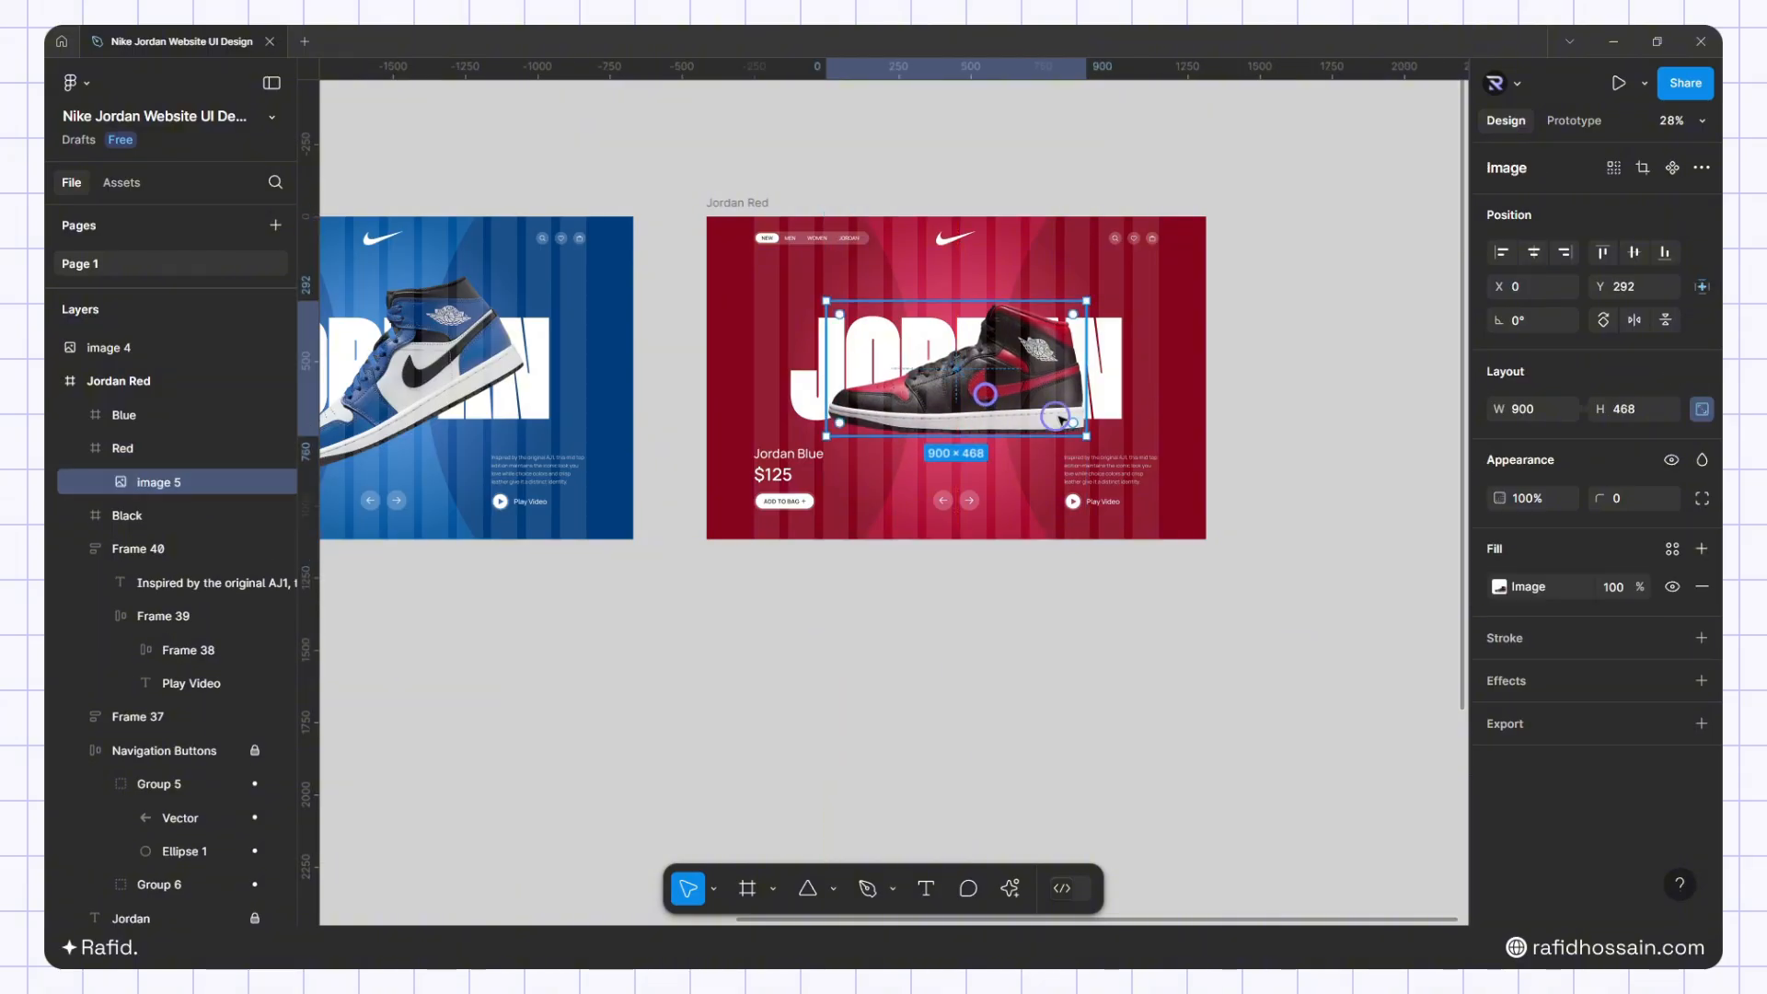
left_click(1541, 327)
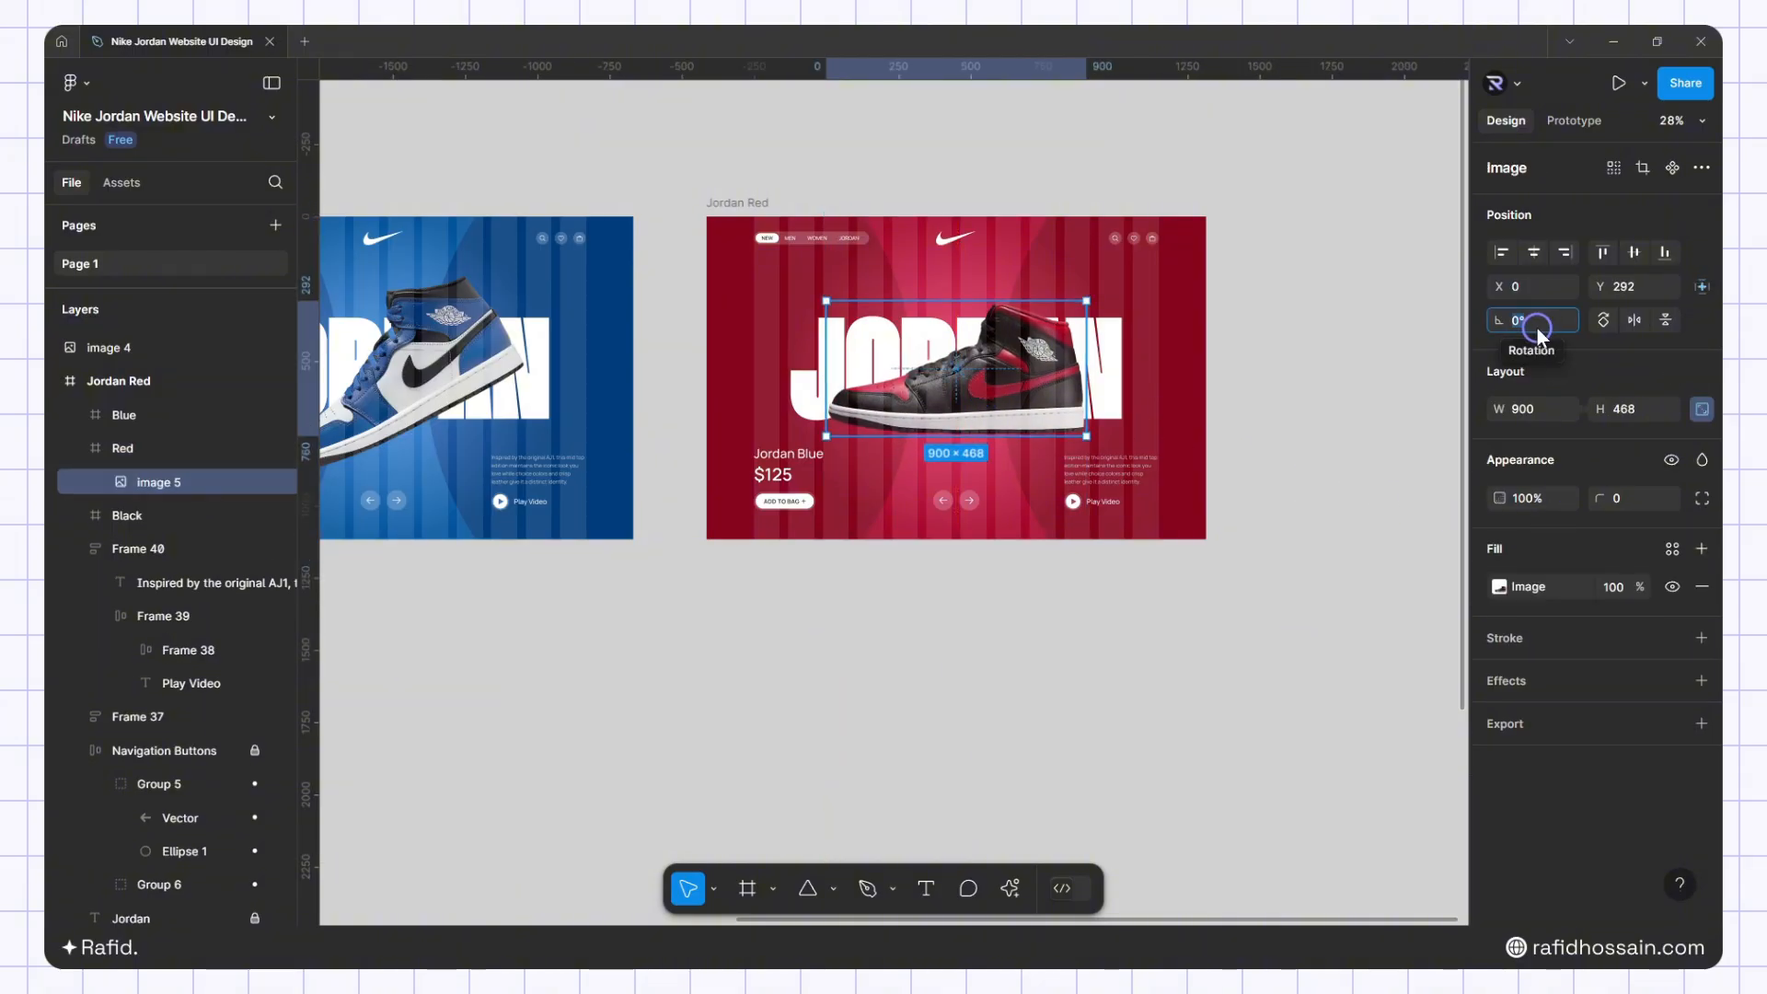
type("28")
key("Return")
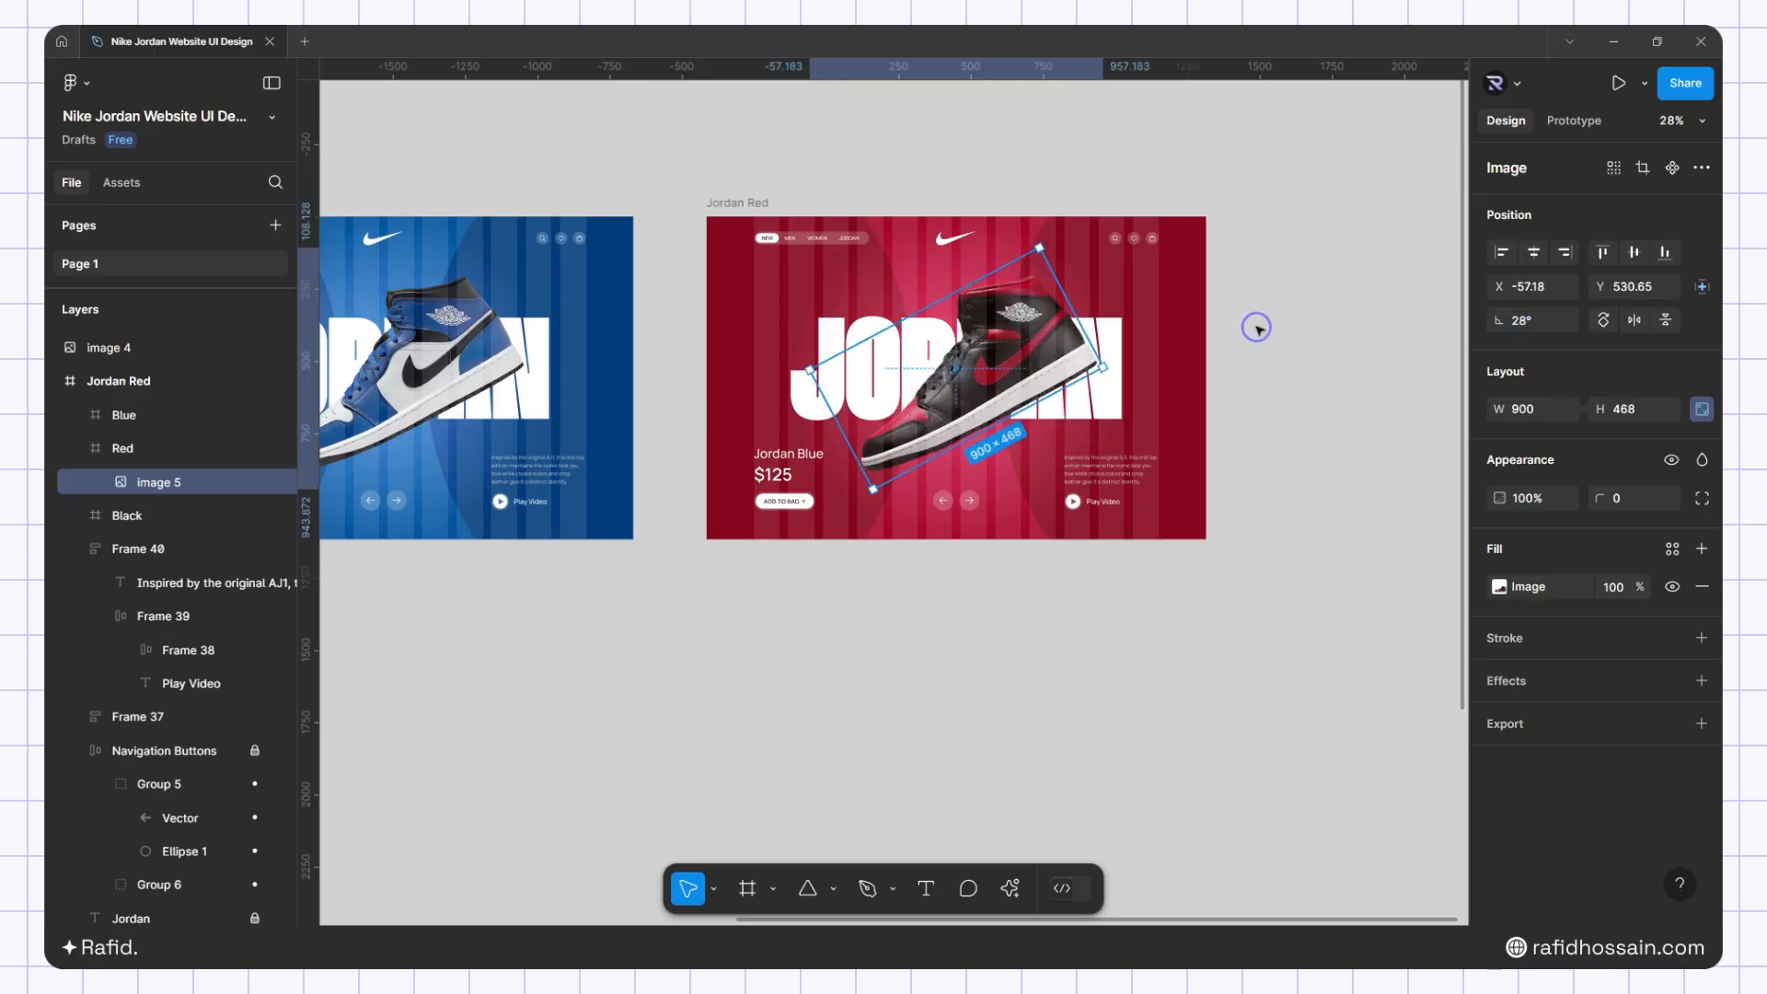
left_click(1257, 329)
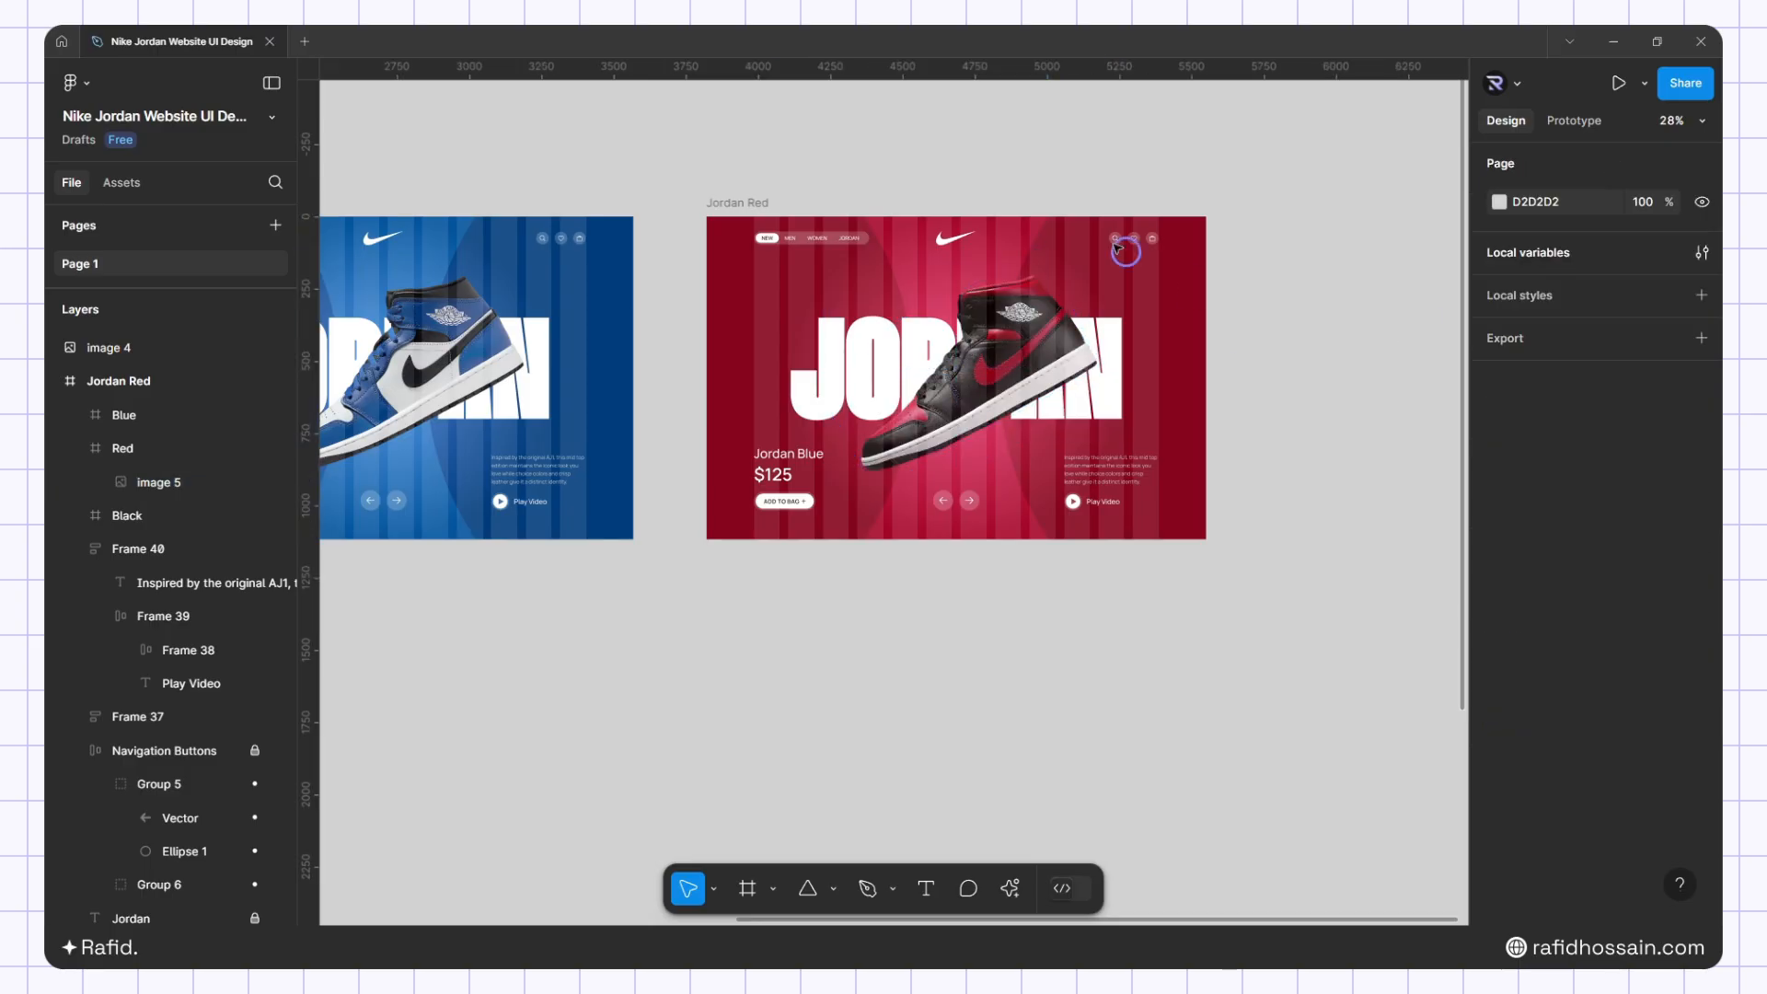
Change the product title above the price in the Jordan Red screen to "Jordan Red"
scroll(804, 455, "up", 5)
double_click(819, 456)
double_click(822, 456)
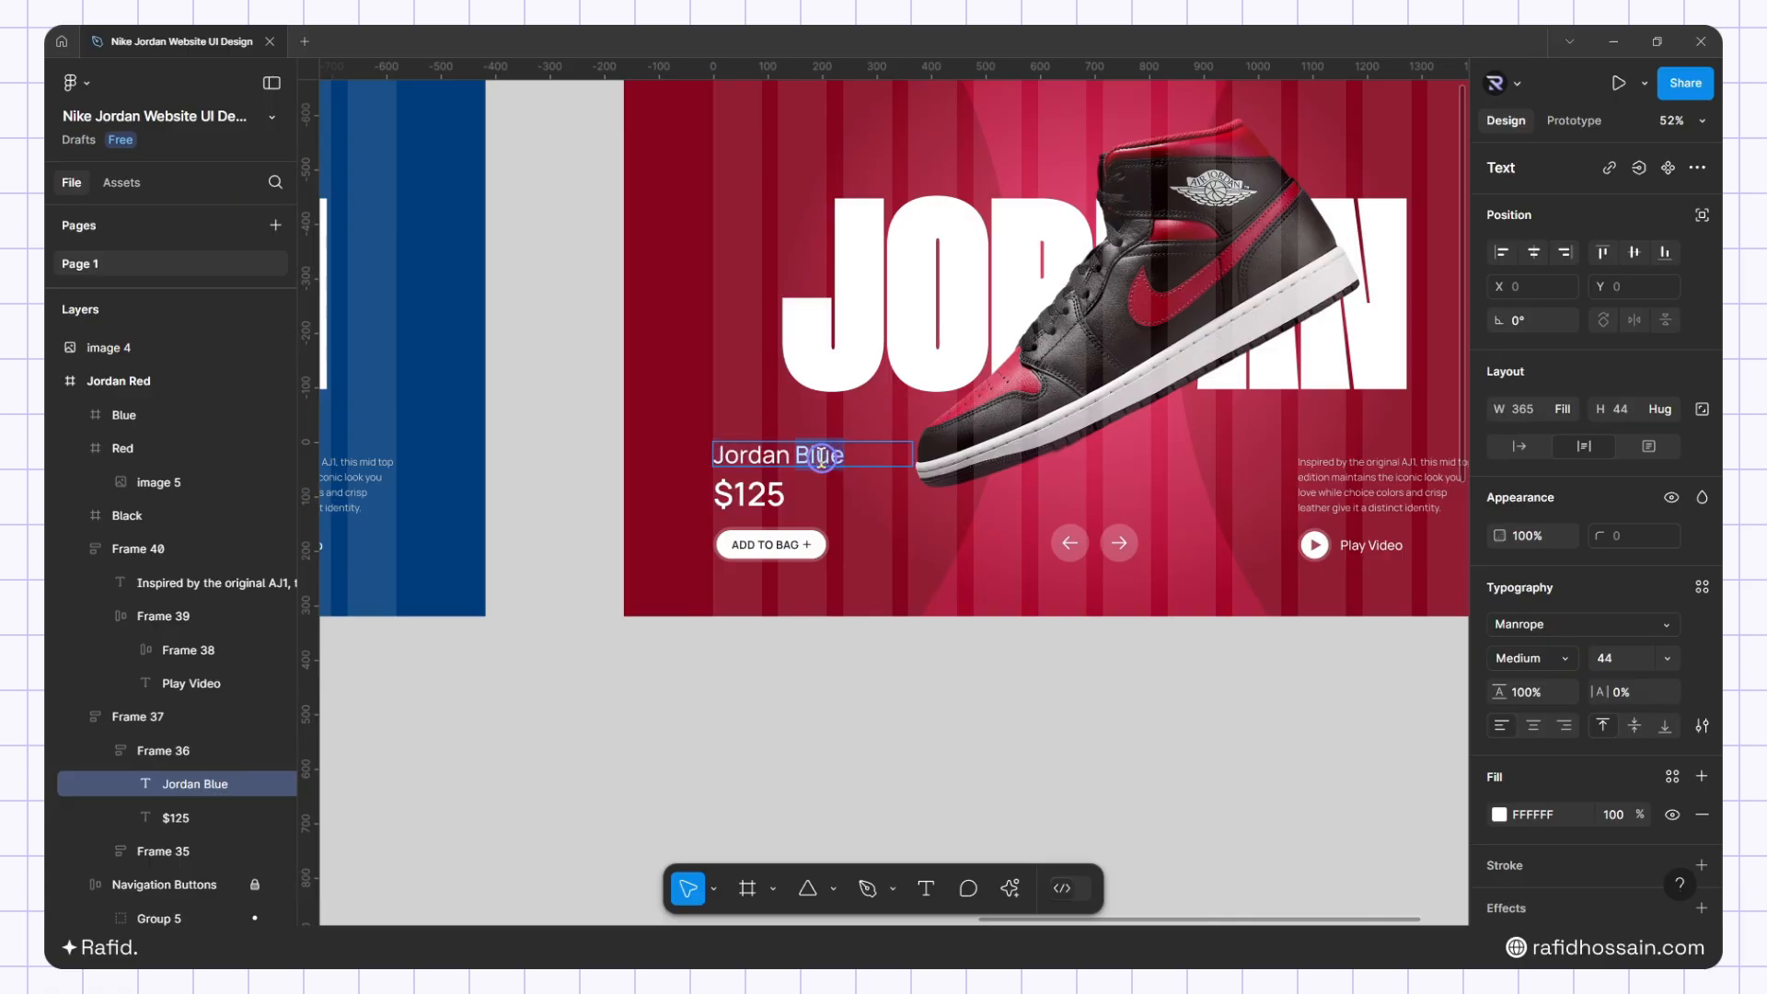
type("Red")
left_click(716, 656)
scroll(708, 656, "down", 7)
left_click(966, 269)
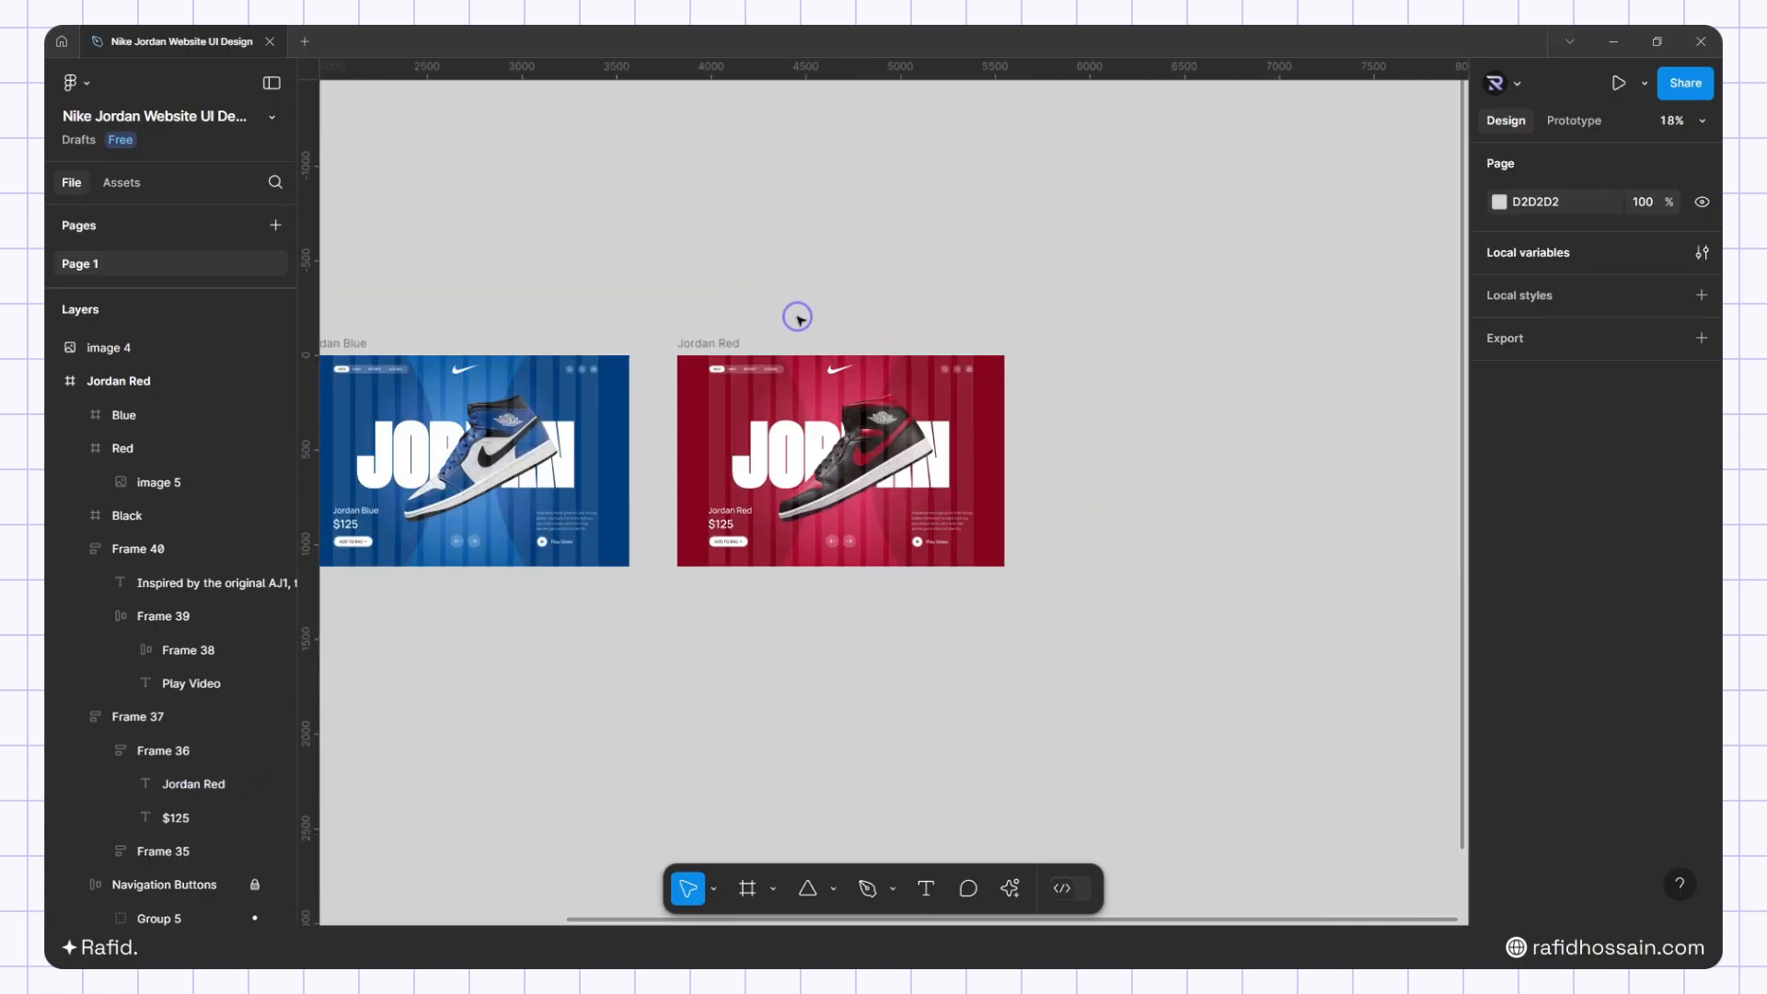
Duplicate the Jordan Red screen beside the original and rename the copy Jordan Black
left_click_drag(716, 342, 757, 312)
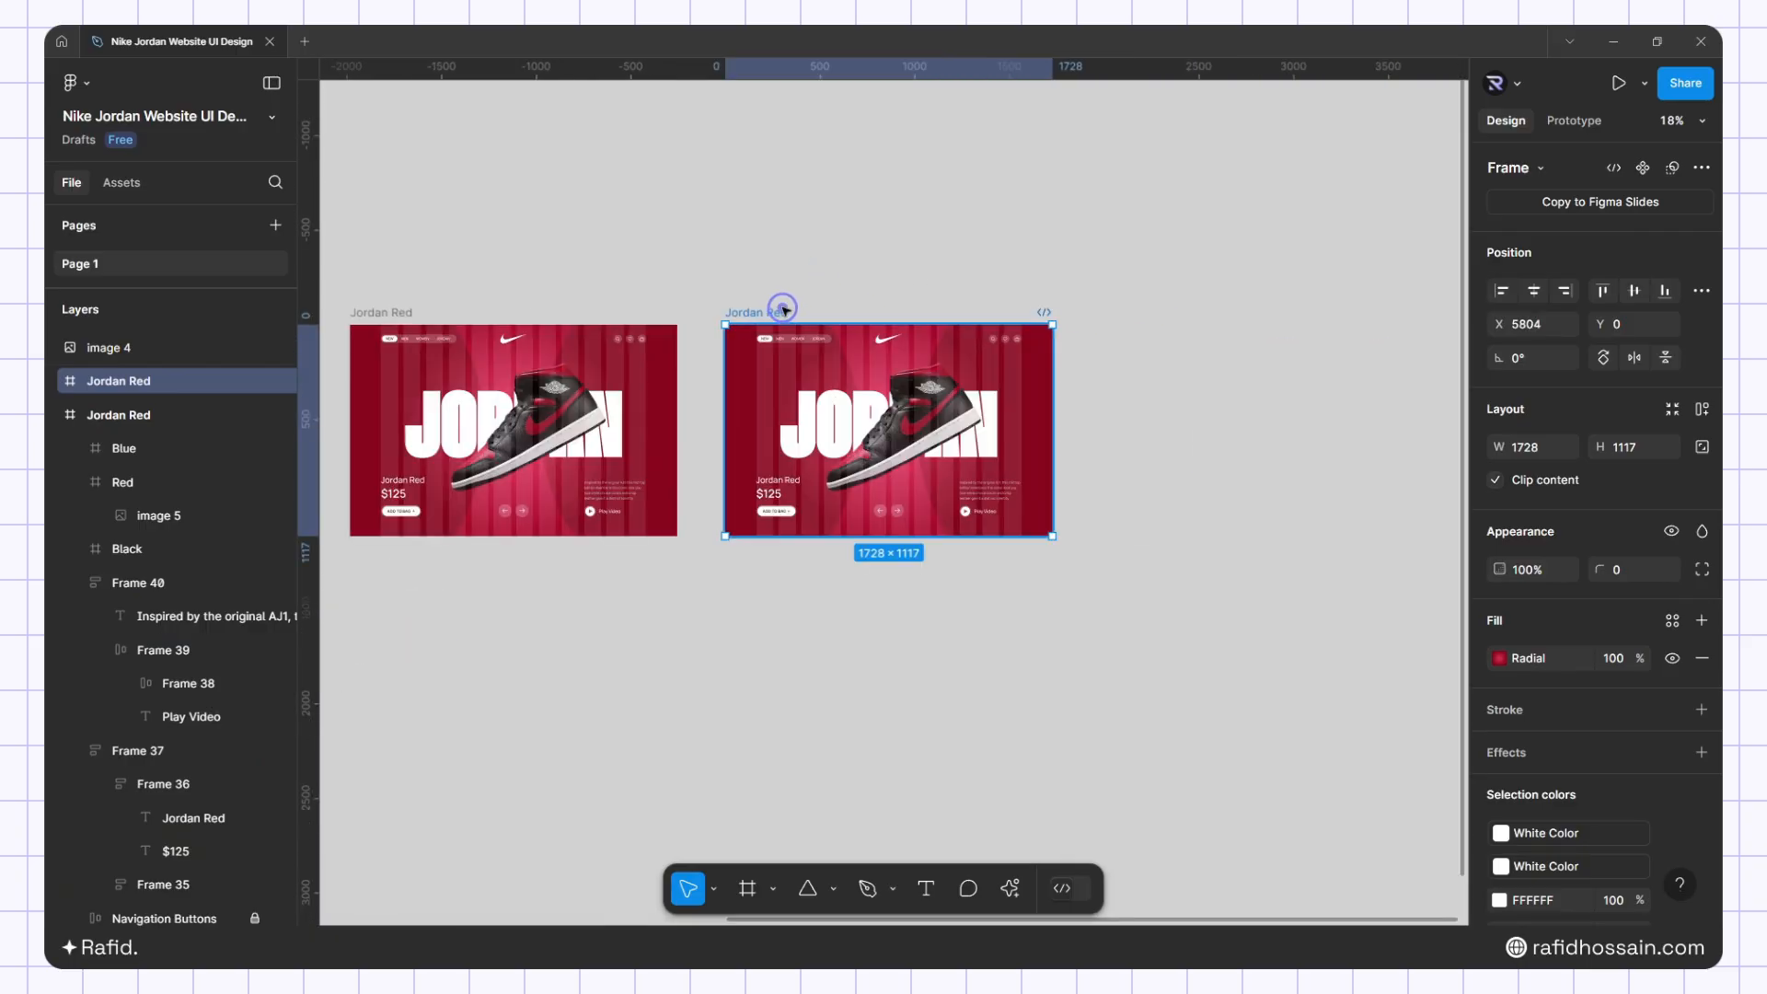
double_click(778, 313)
type("Jordan B")
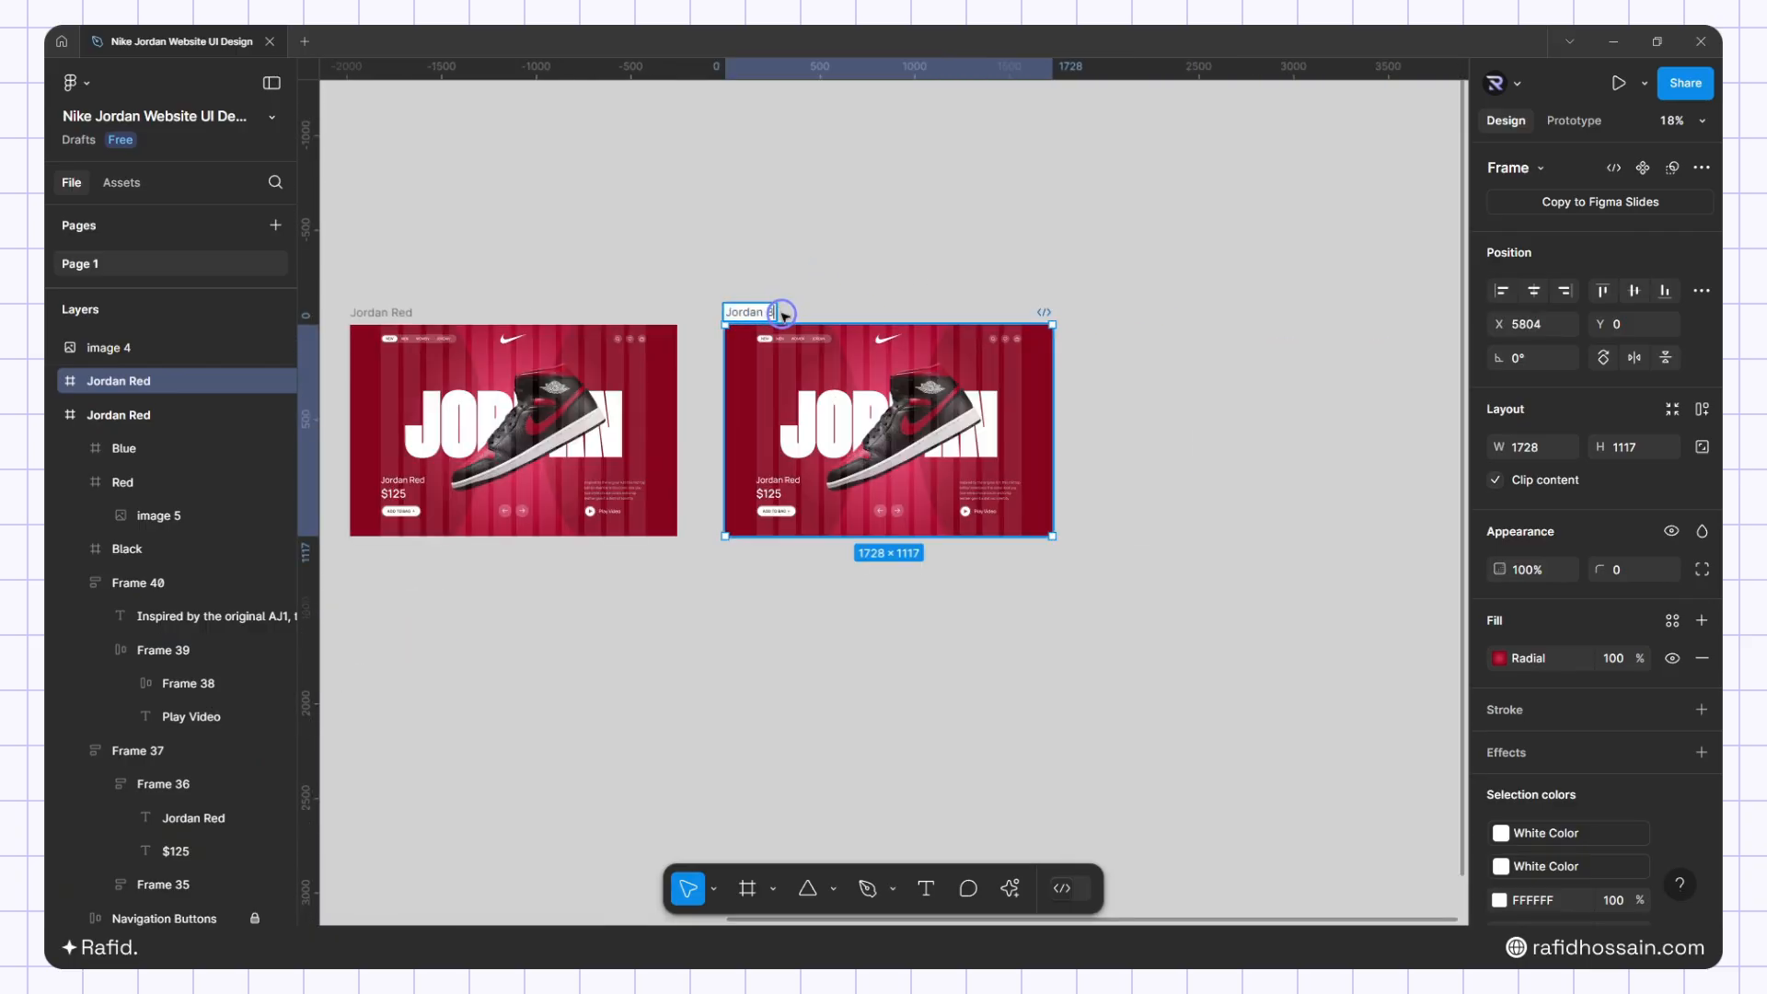
type("lack")
left_click(873, 276)
Change the product title above the price in the Jordan Black screen to "Jordan Black"
scroll(781, 469, "up", 5)
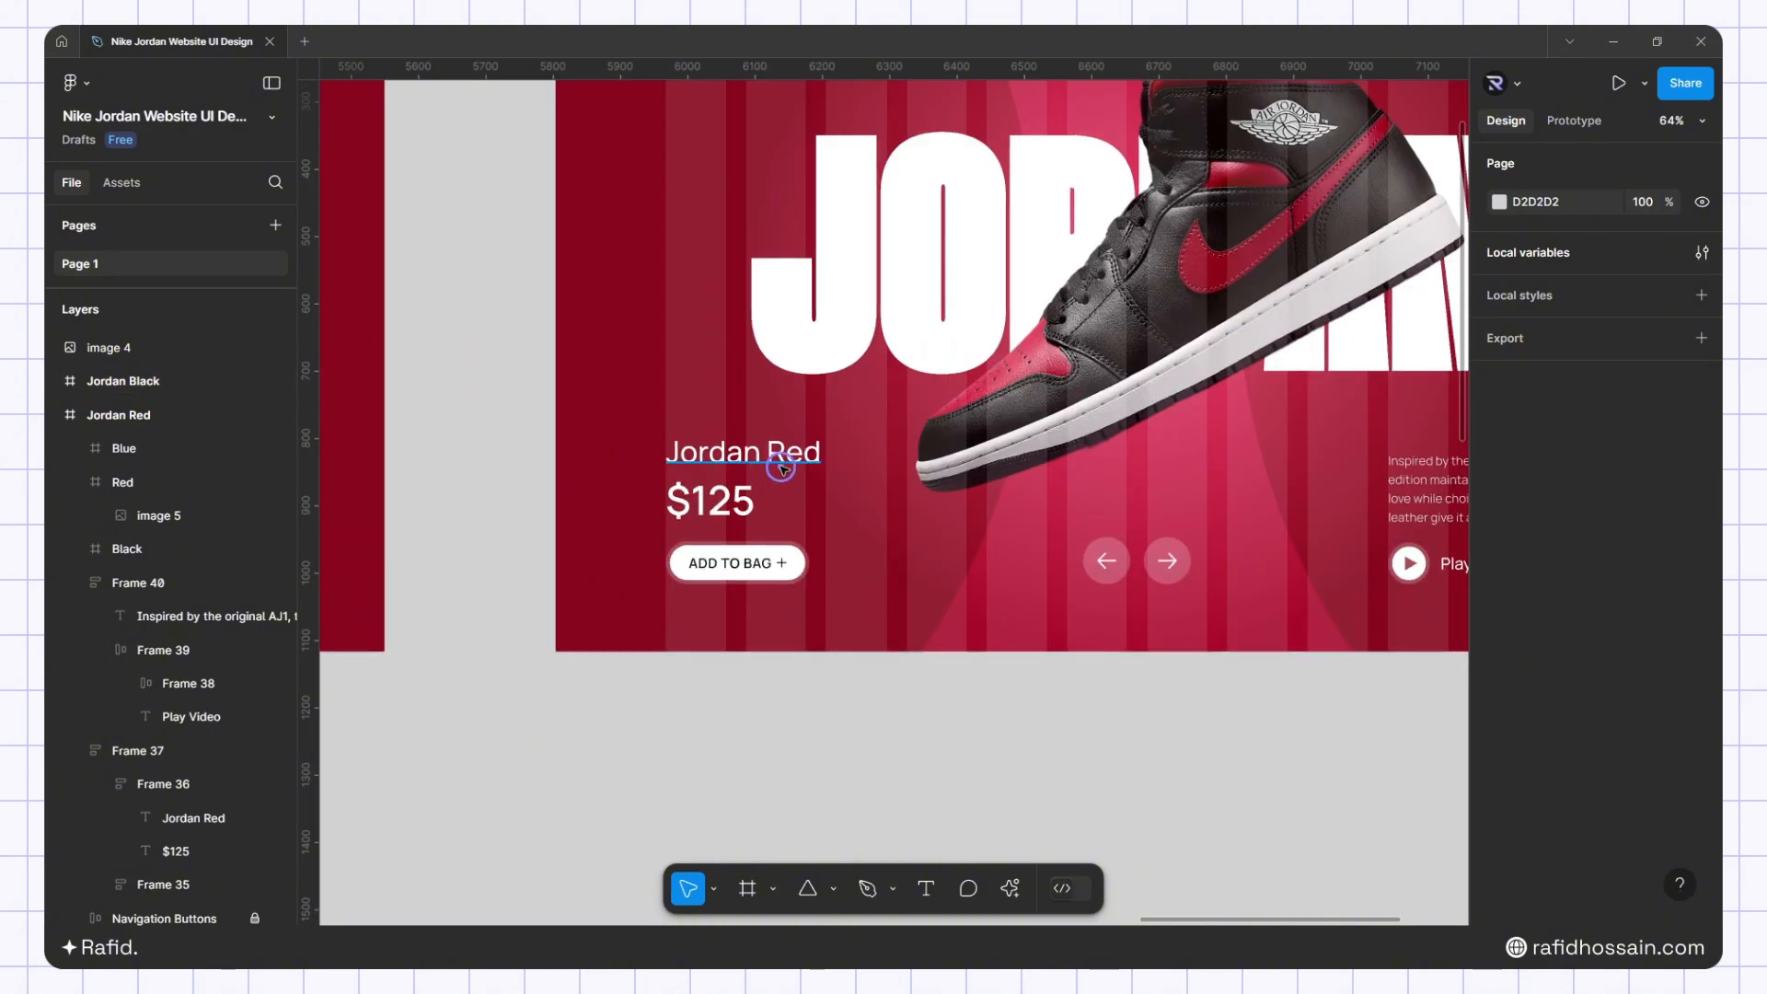
left_click(780, 469)
double_click(781, 465)
double_click(793, 455)
type("Bl")
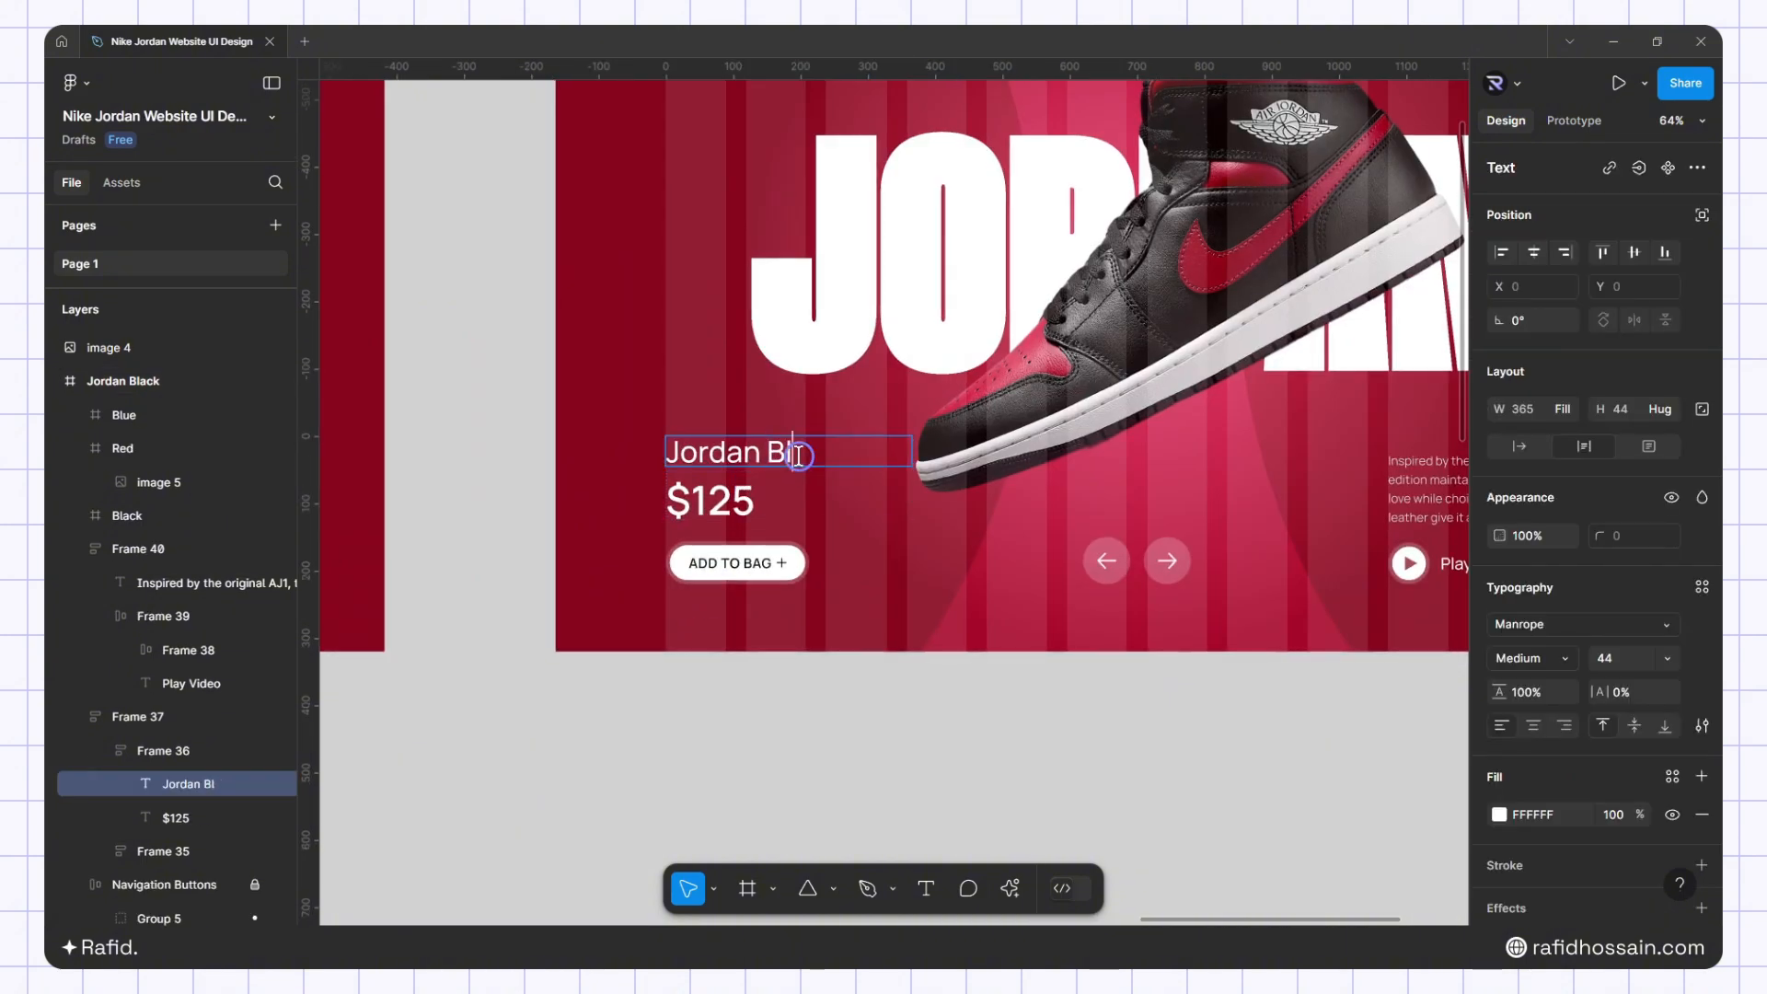
type("ack")
key("Escape")
Recolor the Jordan Black screen's radial fill with Jordan Black Color 01 at 0% and Jordan Black Color 02 at 100%
scroll(572, 394, "down", 3)
left_click(604, 146)
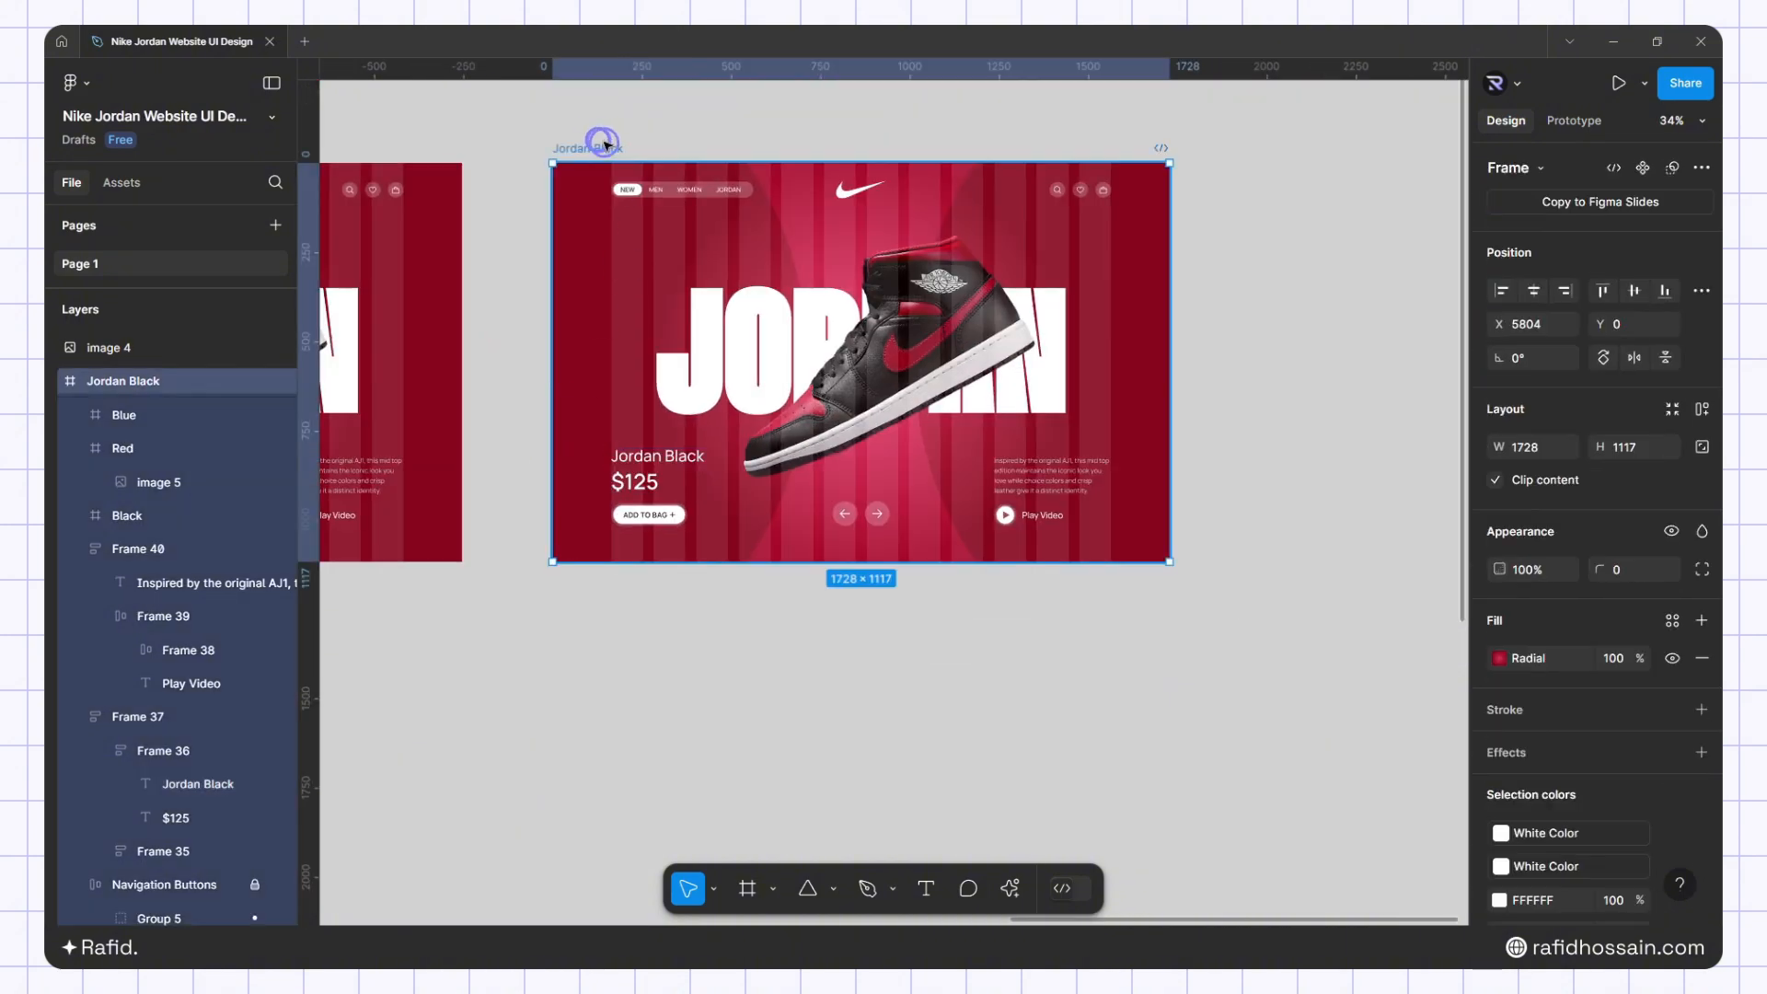
left_click(1500, 658)
left_click(1239, 742)
left_click(1059, 749)
left_click(1443, 742)
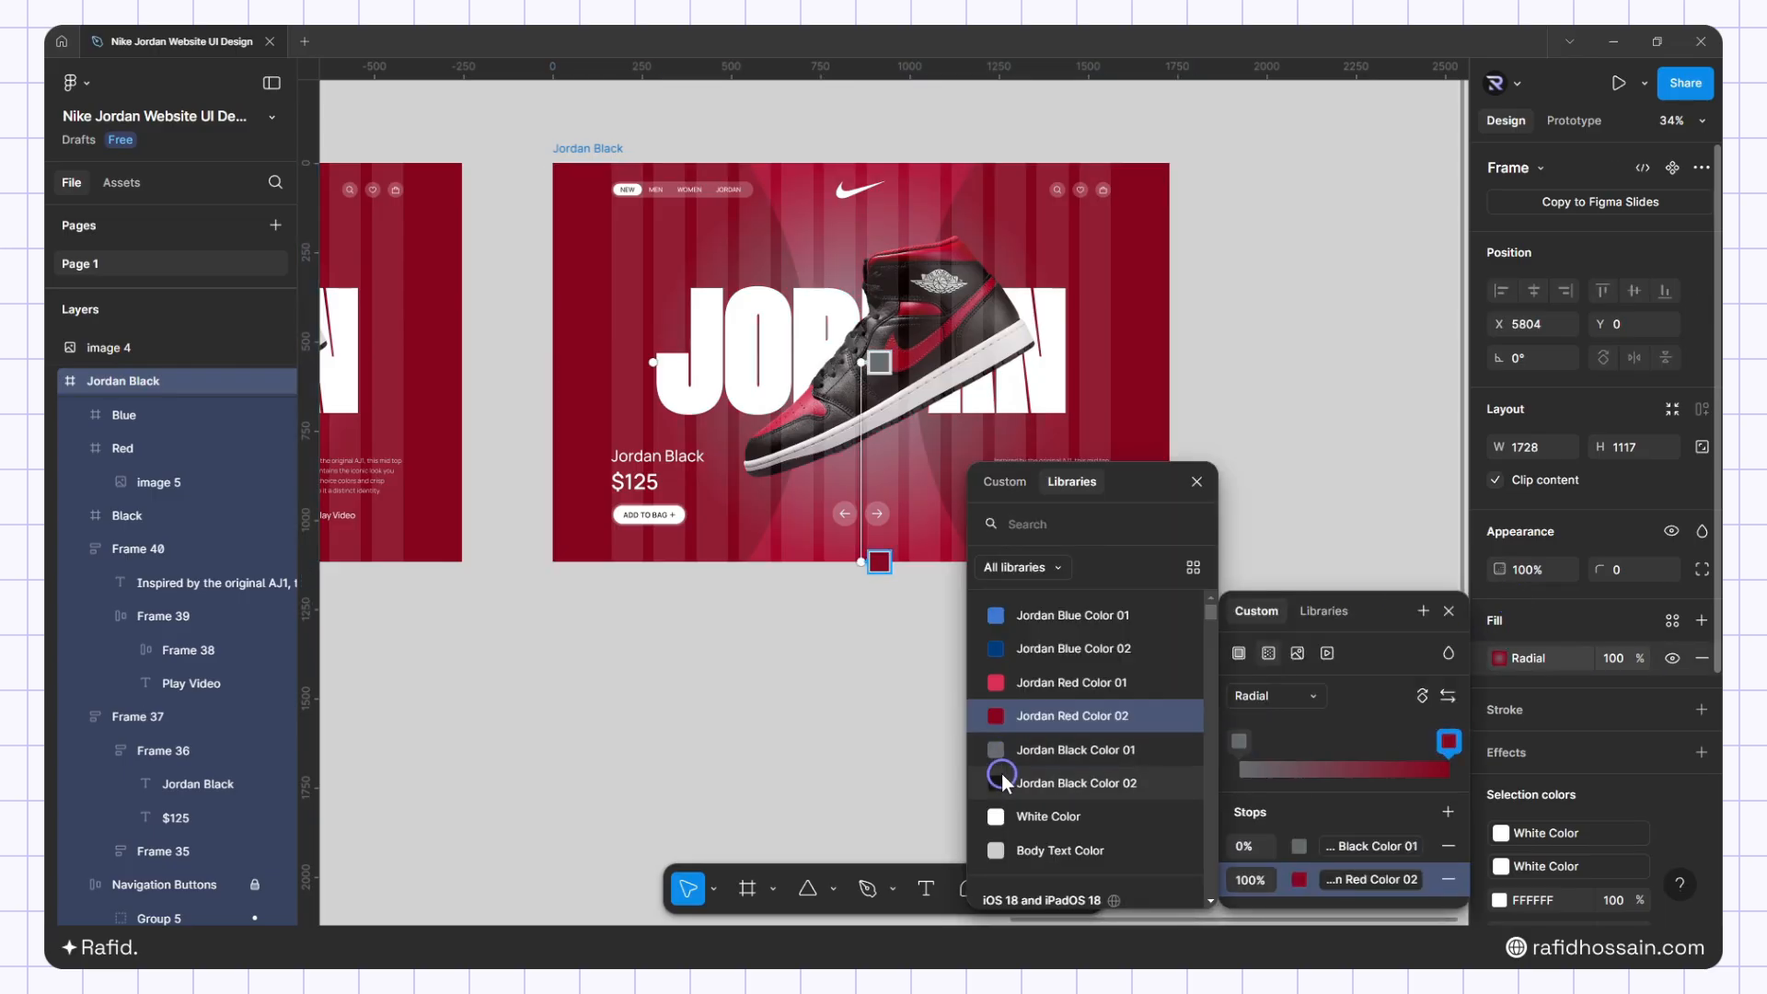
left_click(1003, 776)
Set the rotation of the red shoe image in the Jordan Black screen to 0°
double_click(902, 331)
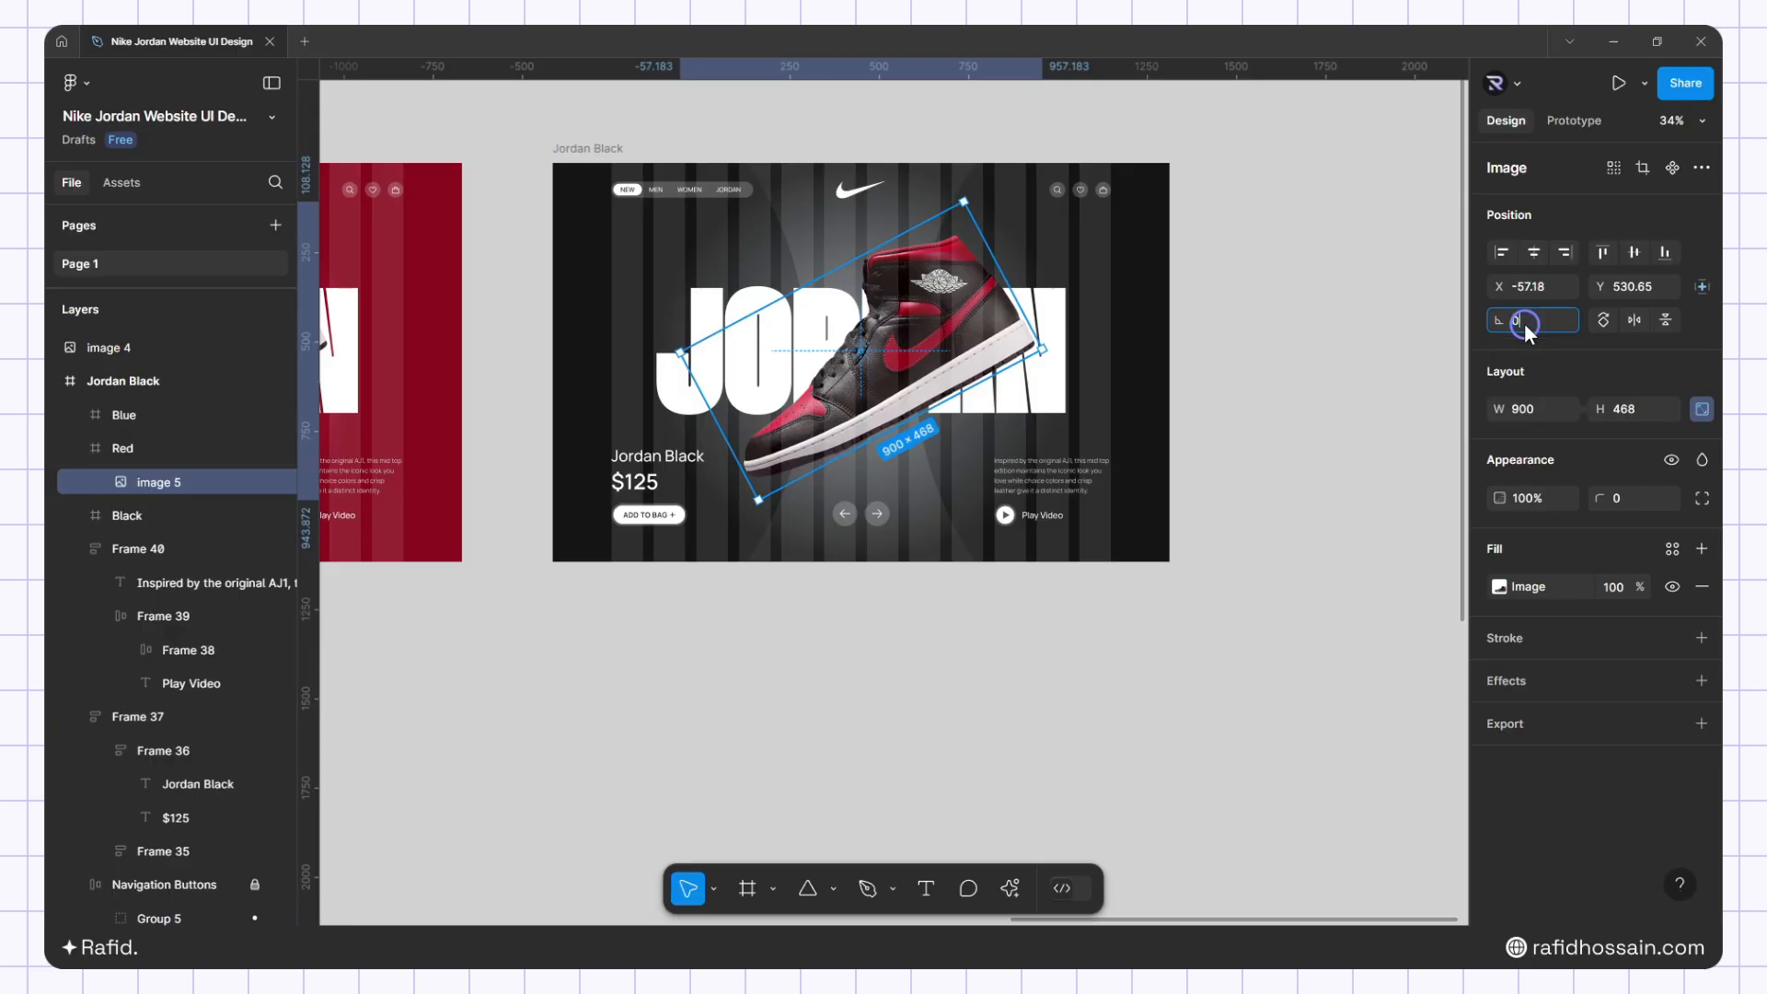
type("0")
key("Return")
left_click(1314, 302)
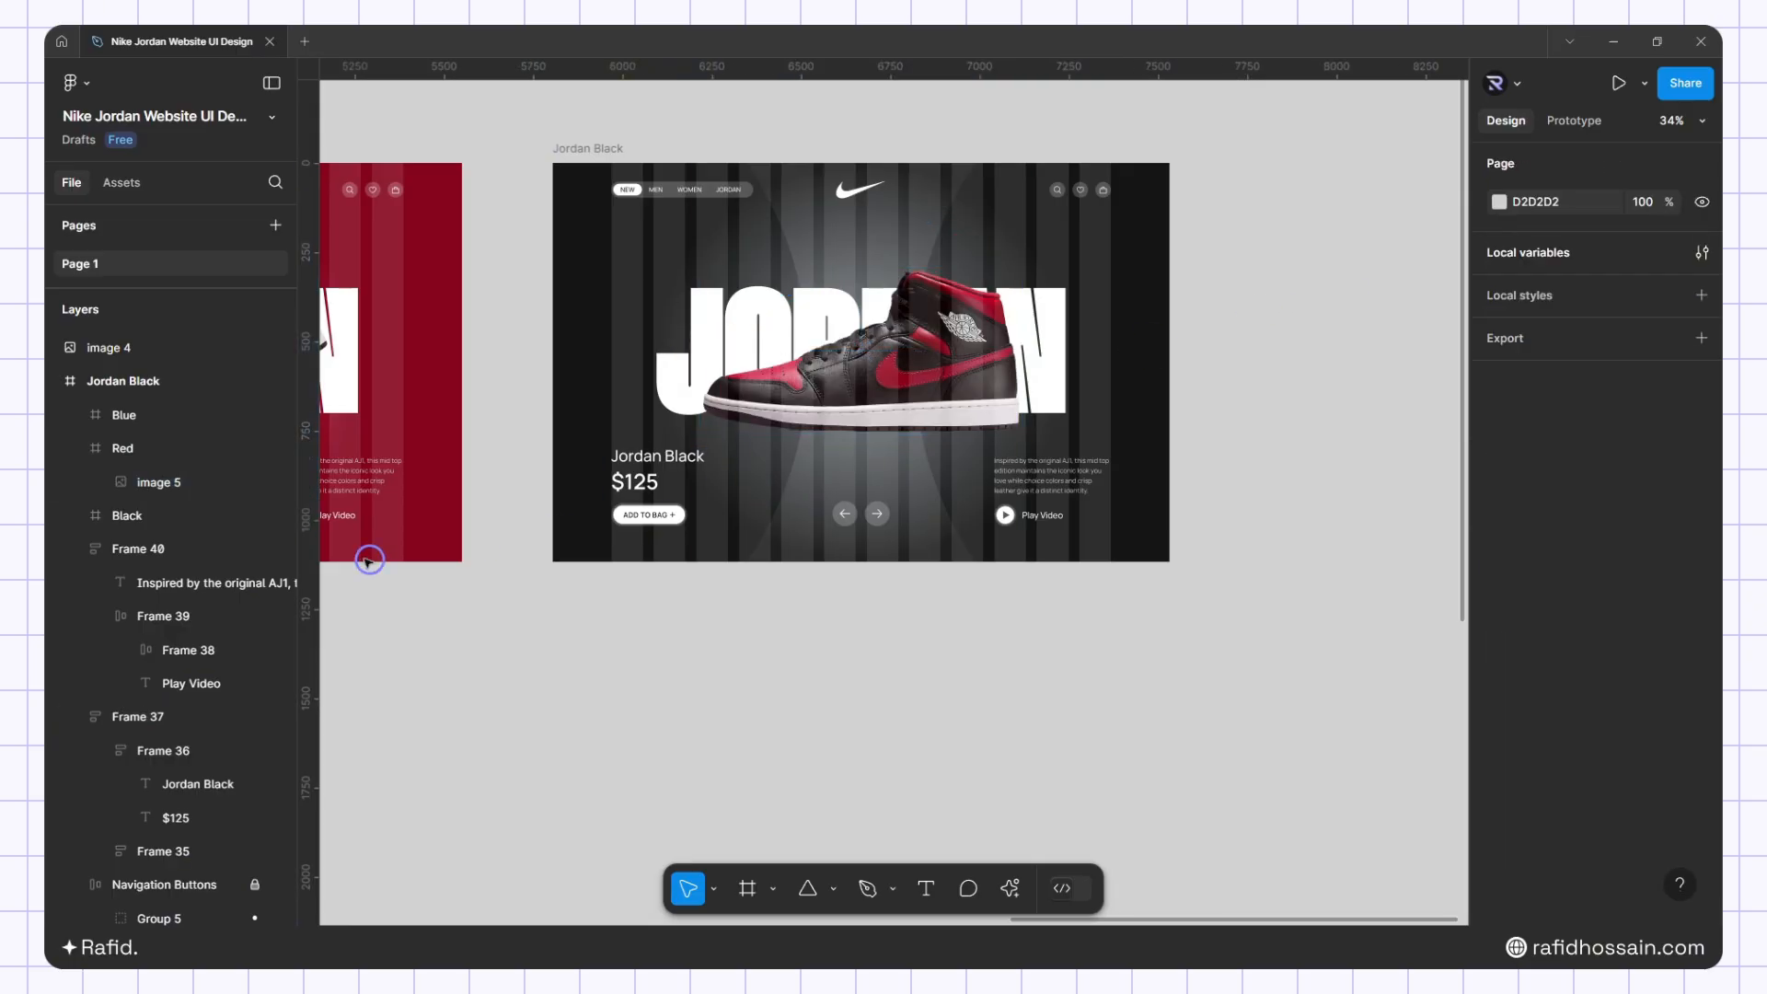
Move the Red shoe frame down below the Jordan Black screen, to Y 1117
left_click(120, 448)
key("shift+Down")
key("shift+Down")
key("shift+Down")
key("shift+Down")
key("shift+Down")
key("shift+Down")
key("shift+Down")
key("shift+Down")
key("shift+Down")
key("shift+Down")
key("shift+Down")
key("shift+Down")
key("shift+Down")
key("shift+Down")
key("shift+Down")
key("shift+Down")
key("shift+Down")
key("shift+Down")
key("shift+Down")
key("shift+Down")
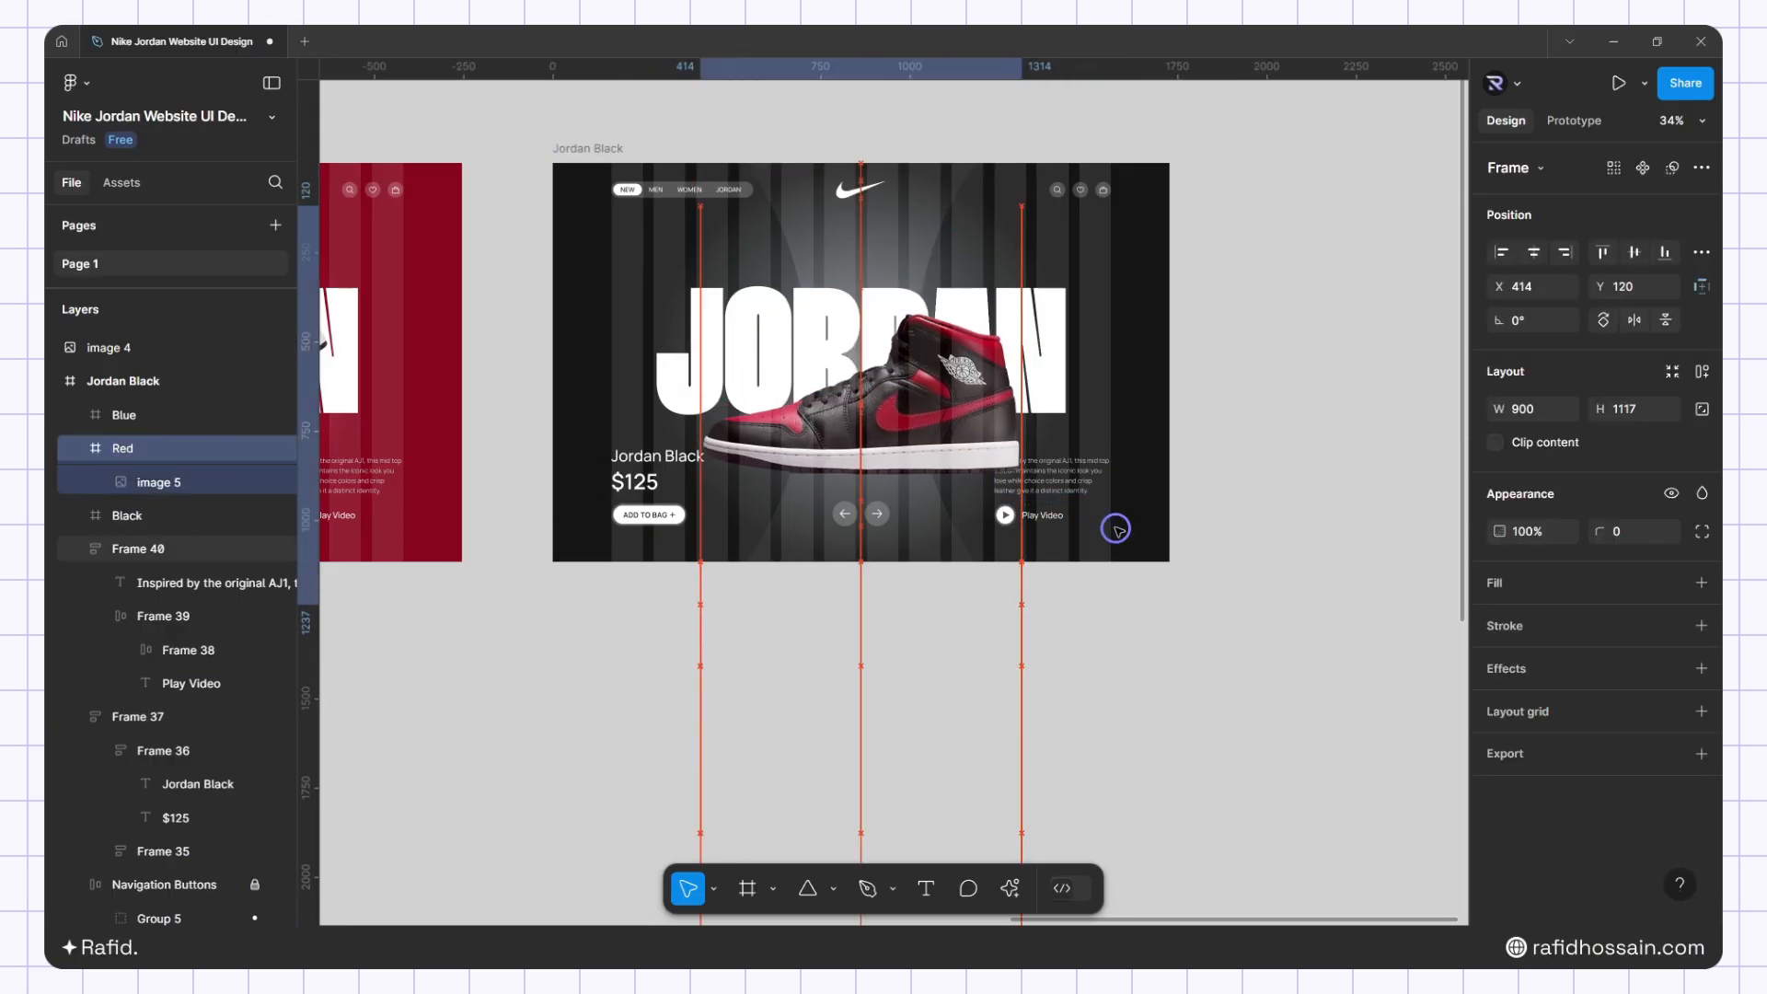
key("shift+Down")
key("shift+Down")
key("shift+Down")
key("shift+Down")
key("shift+Down")
key("shift+Down")
key("shift+Down")
key("shift+Down")
key("shift+Down")
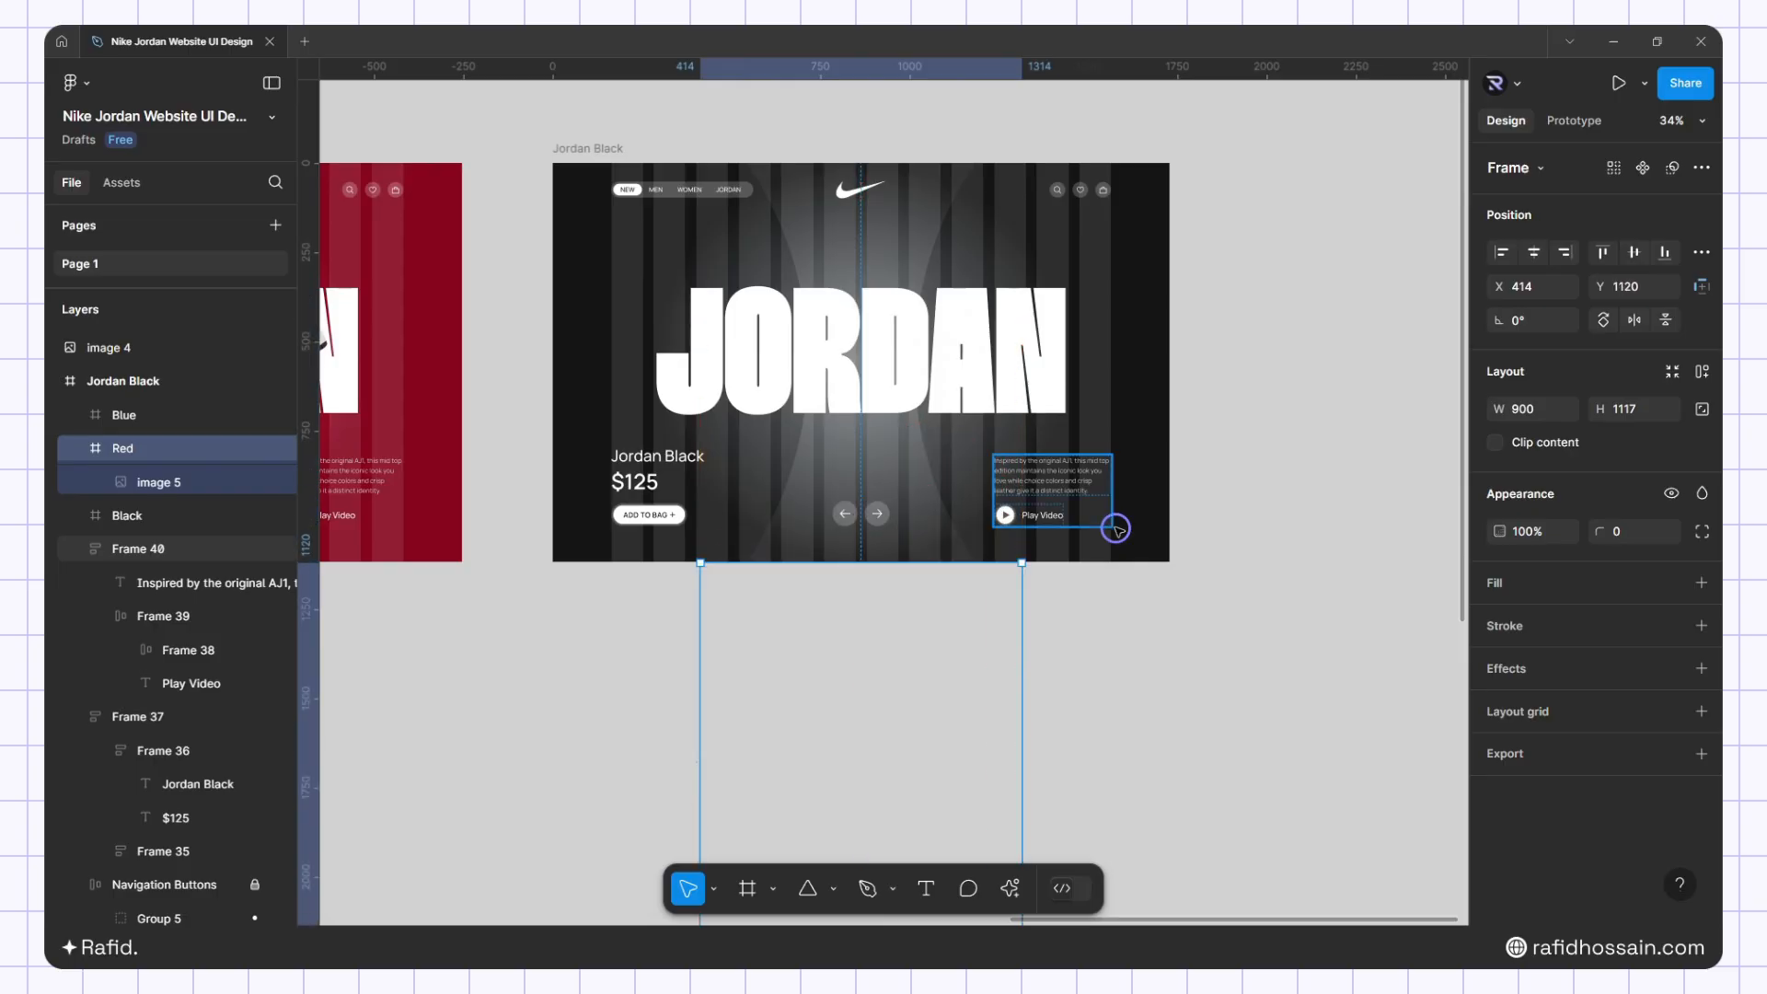
key("Up")
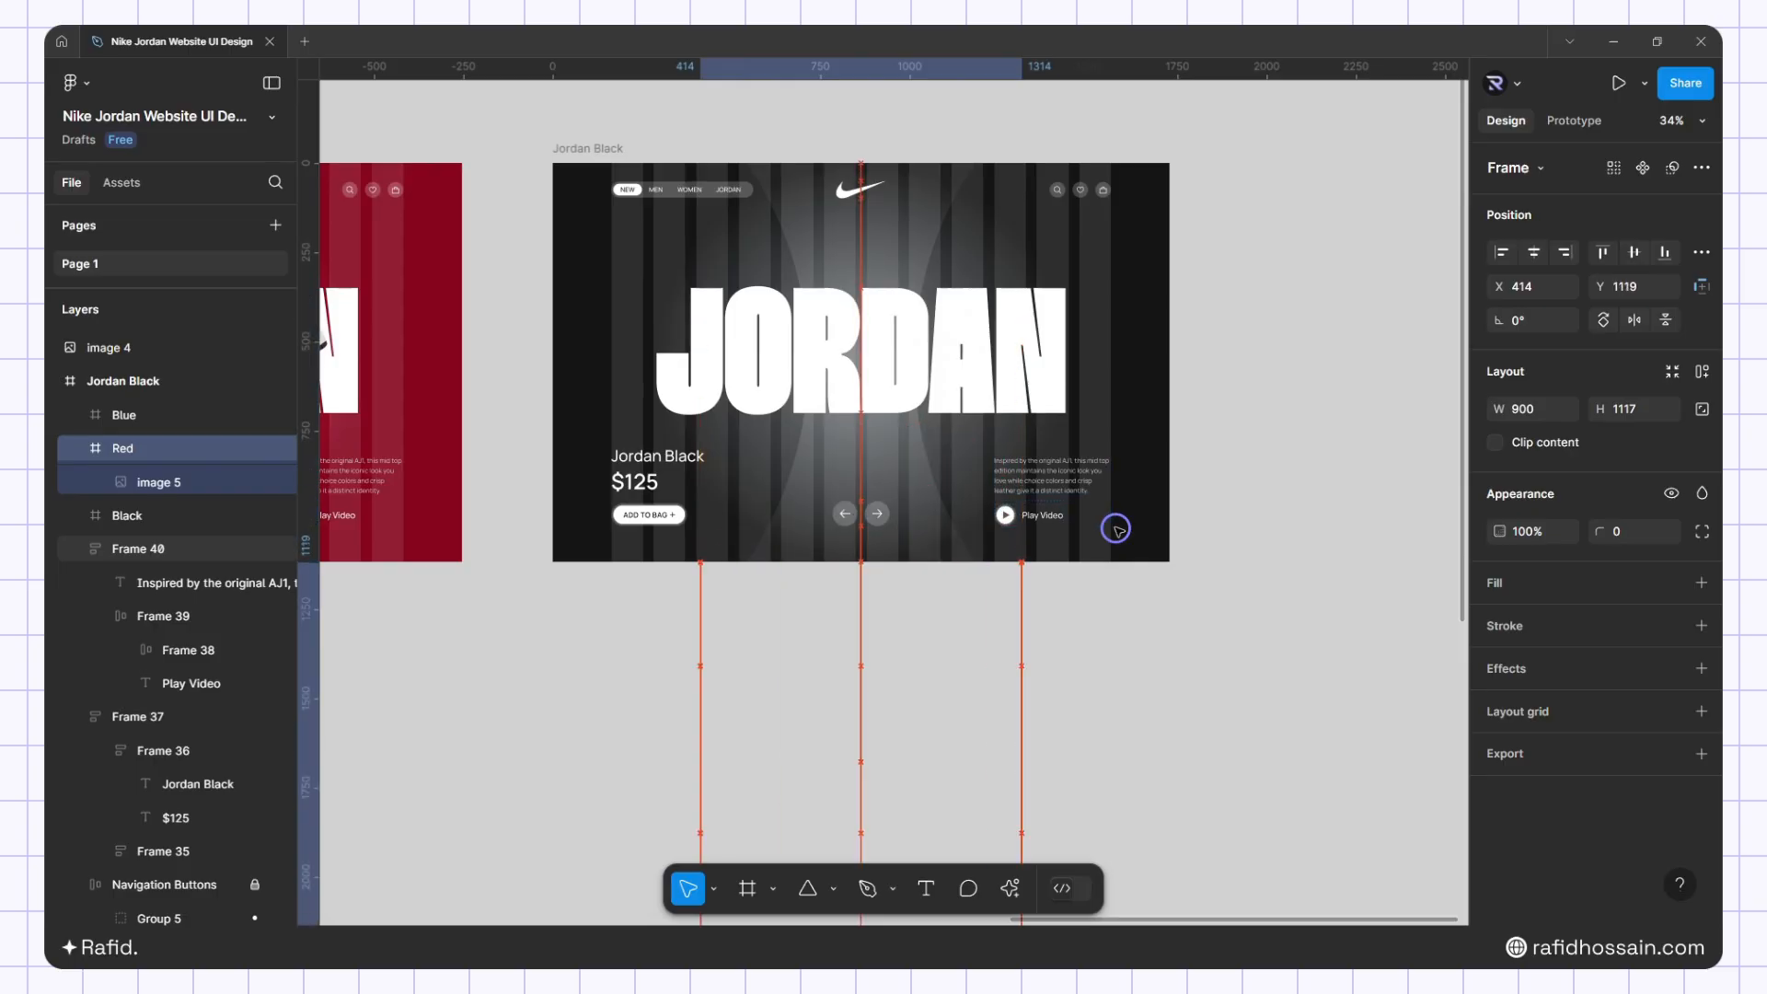
key("Up")
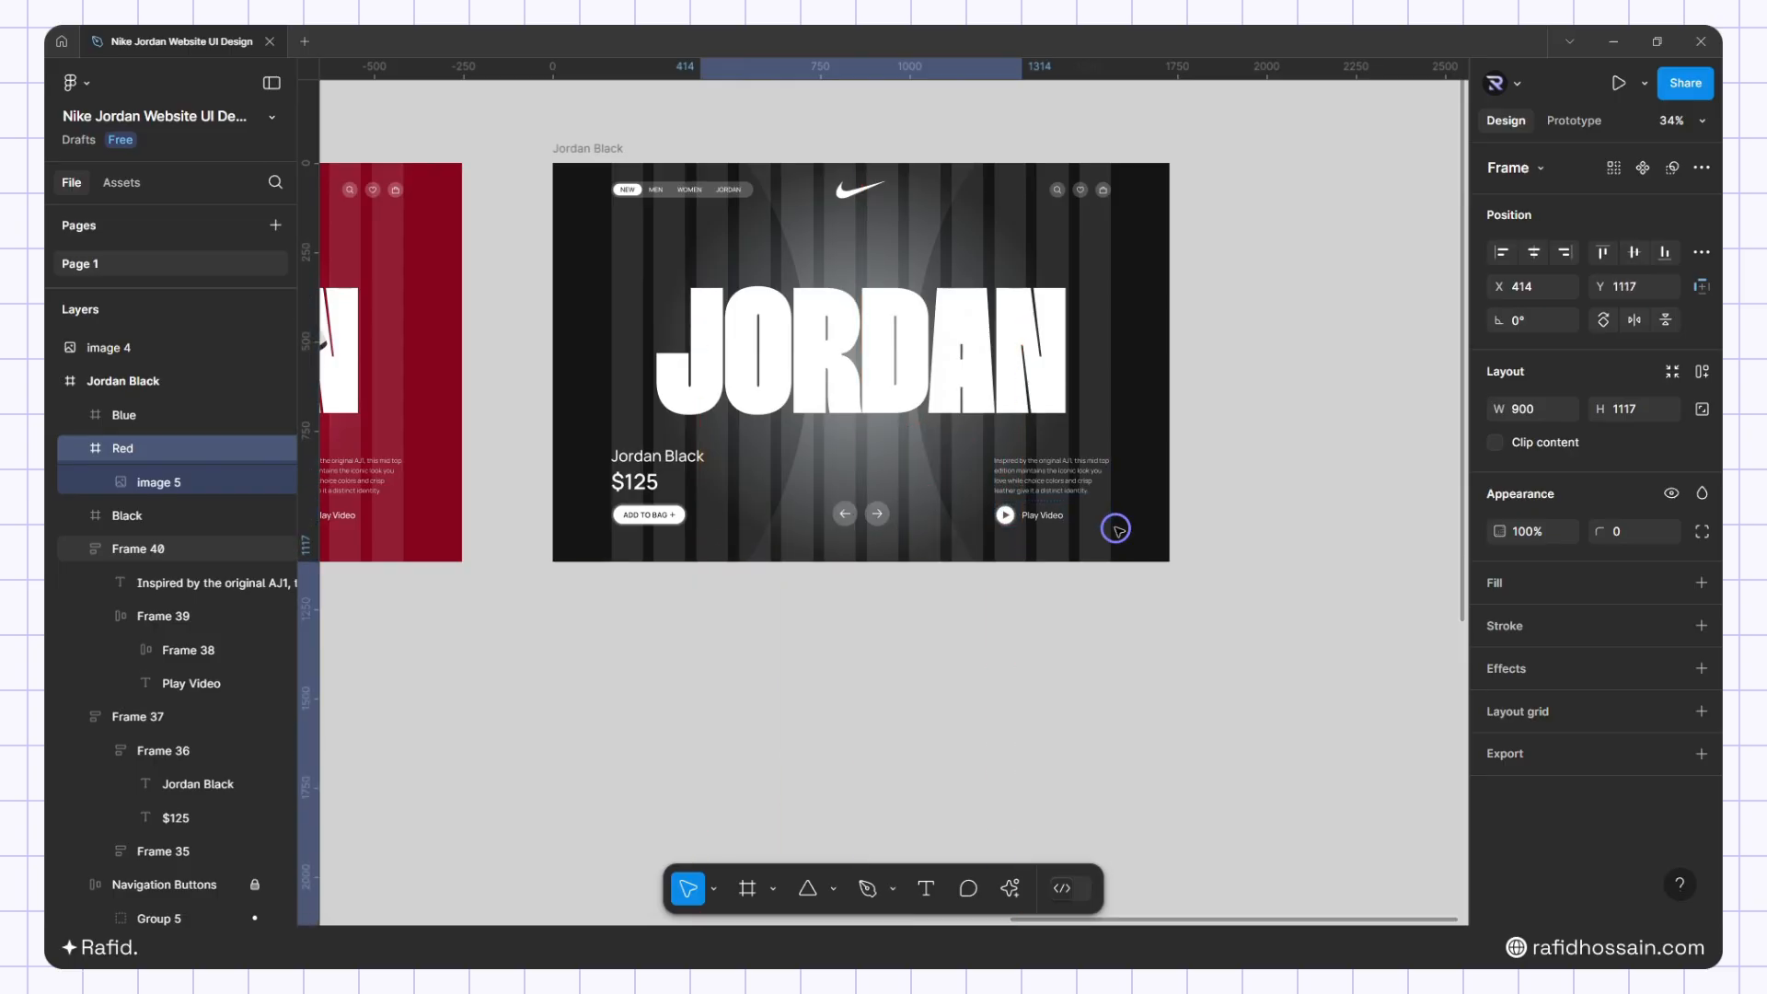
Move the Black shoe frame up into the Jordan Black screen, to about Y 1
left_click(143, 520)
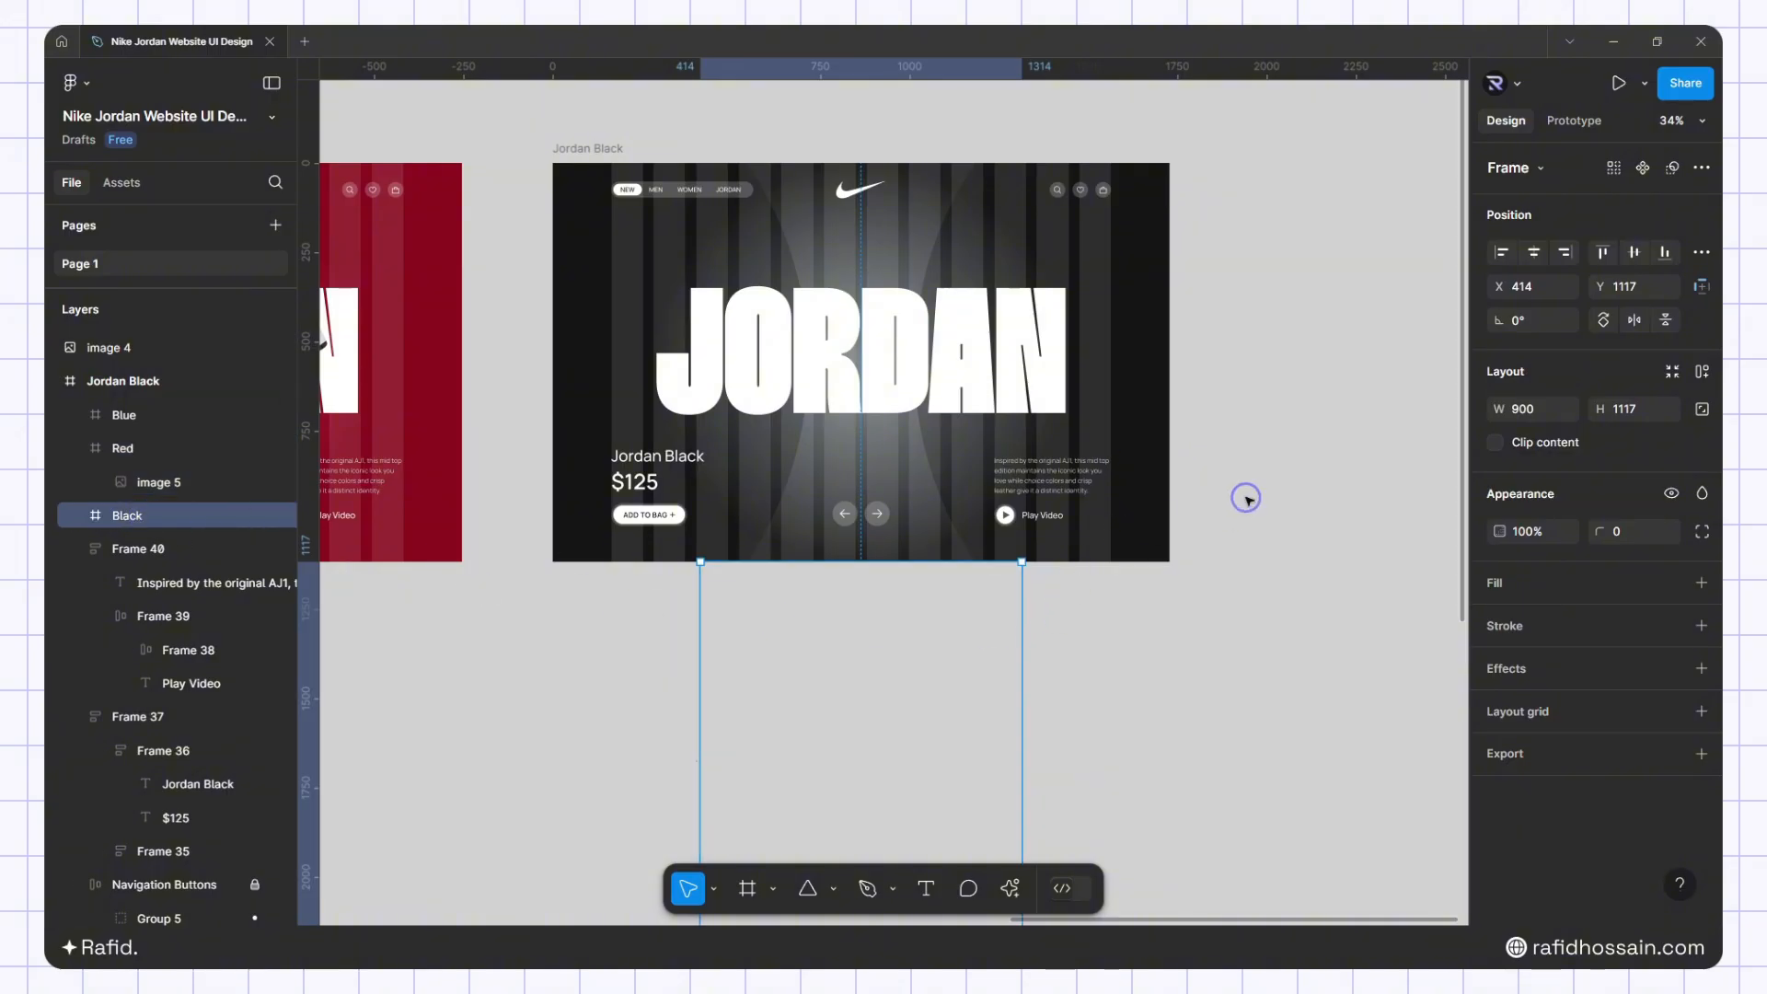
key("shift+Up")
key("shift+Up")
key("shift+Up")
key("shift+Up")
key("shift+Up")
key("shift+Up")
key("shift+Up")
key("shift+Up")
key("shift+Up")
key("shift+Up")
key("shift+Up")
key("shift+Up")
key("shift+Up")
key("shift+Up")
key("shift+Up")
key("shift+Up")
key("shift+Up")
key("shift+Up")
key("shift+Up")
key("shift+Up")
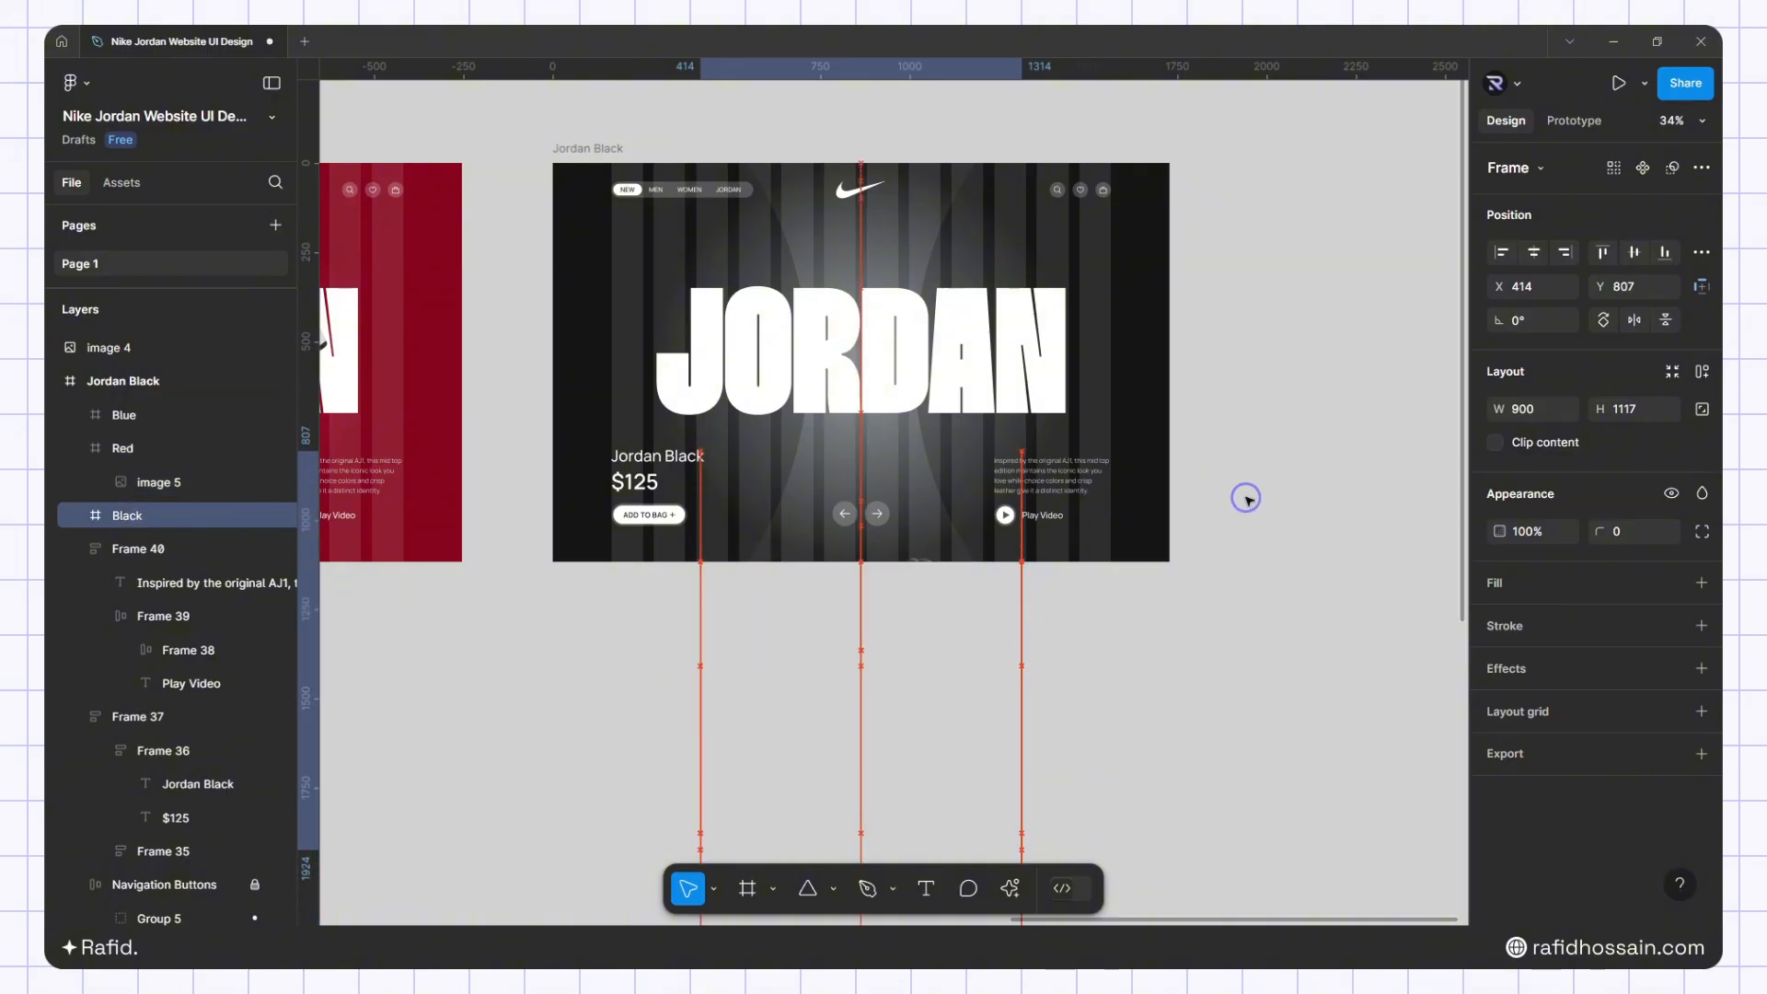
key("shift+Up")
key("shift+Up")
key("shift+Up")
key("shift+Up")
key("shift+Up")
key("shift+Up")
key("shift+Up")
key("shift+Up")
key("shift+Up")
key("shift+Up")
key("shift+Up")
key("shift+Up")
key("shift+Up")
key("shift+Up")
key("shift+Up")
key("shift+Up")
key("shift+Up")
key("shift+Up")
key("shift+Up")
key("shift+Up")
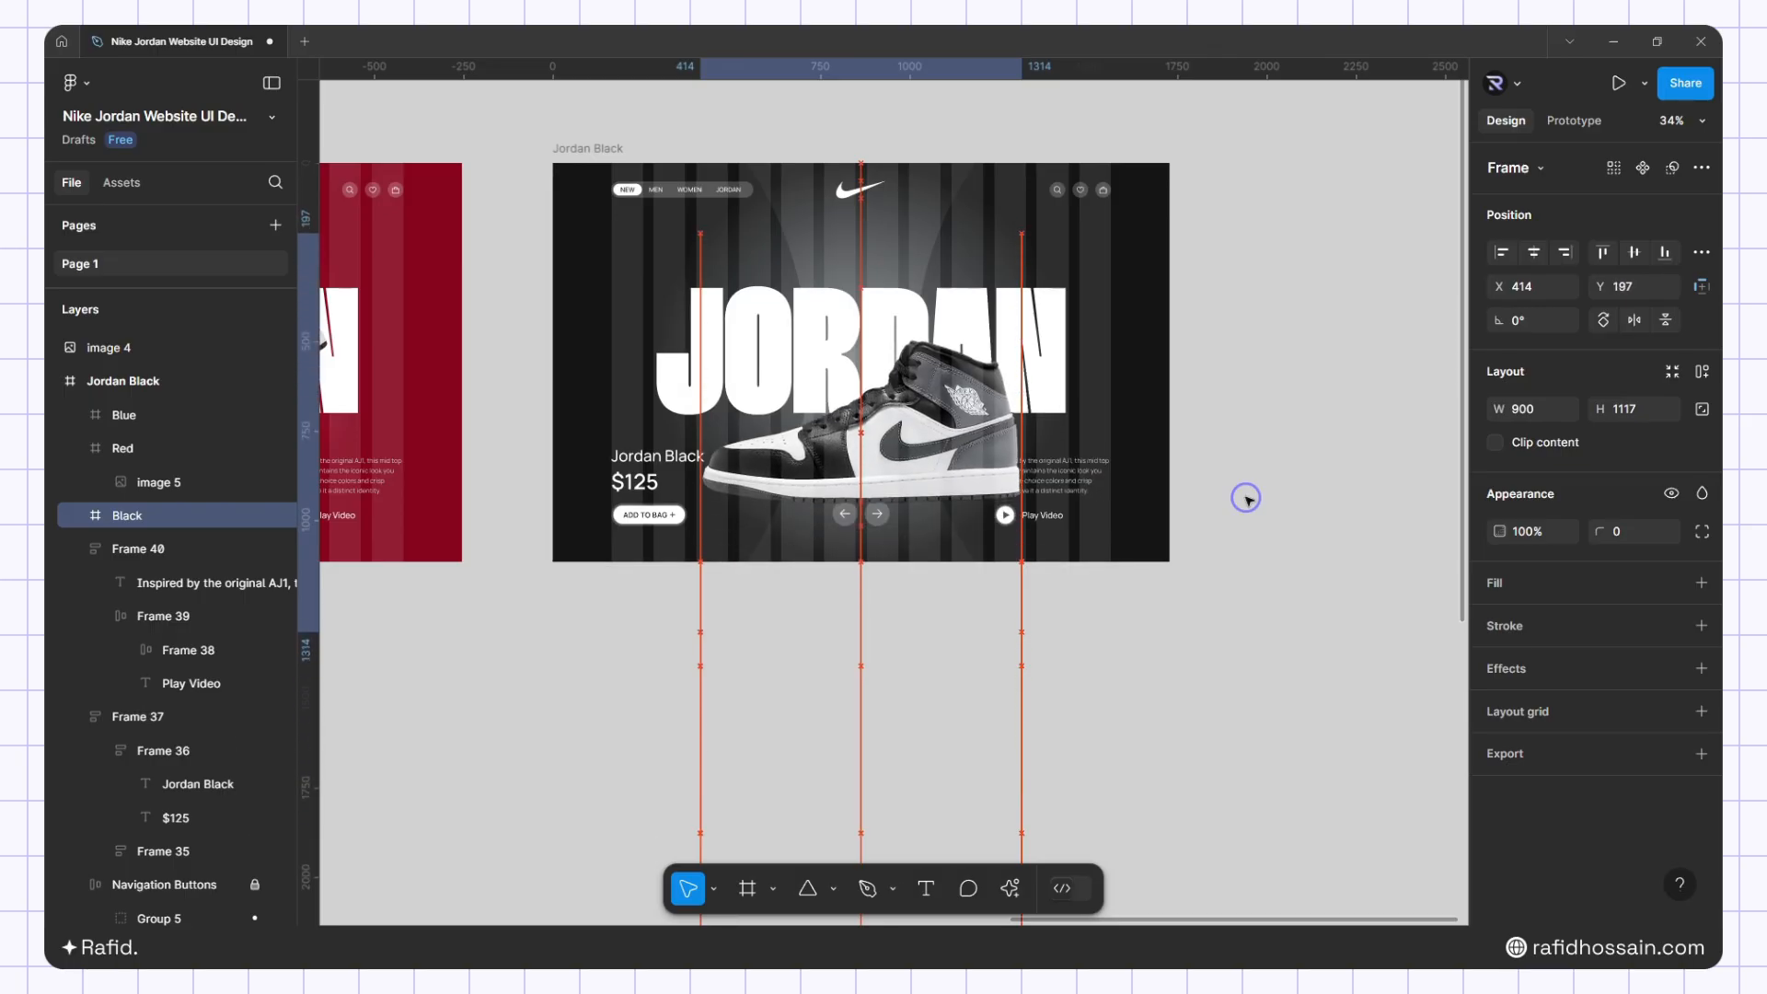
key("shift+Up")
key("shift+Up")
key("shift+Up")
key("shift+Up")
key("shift+Up")
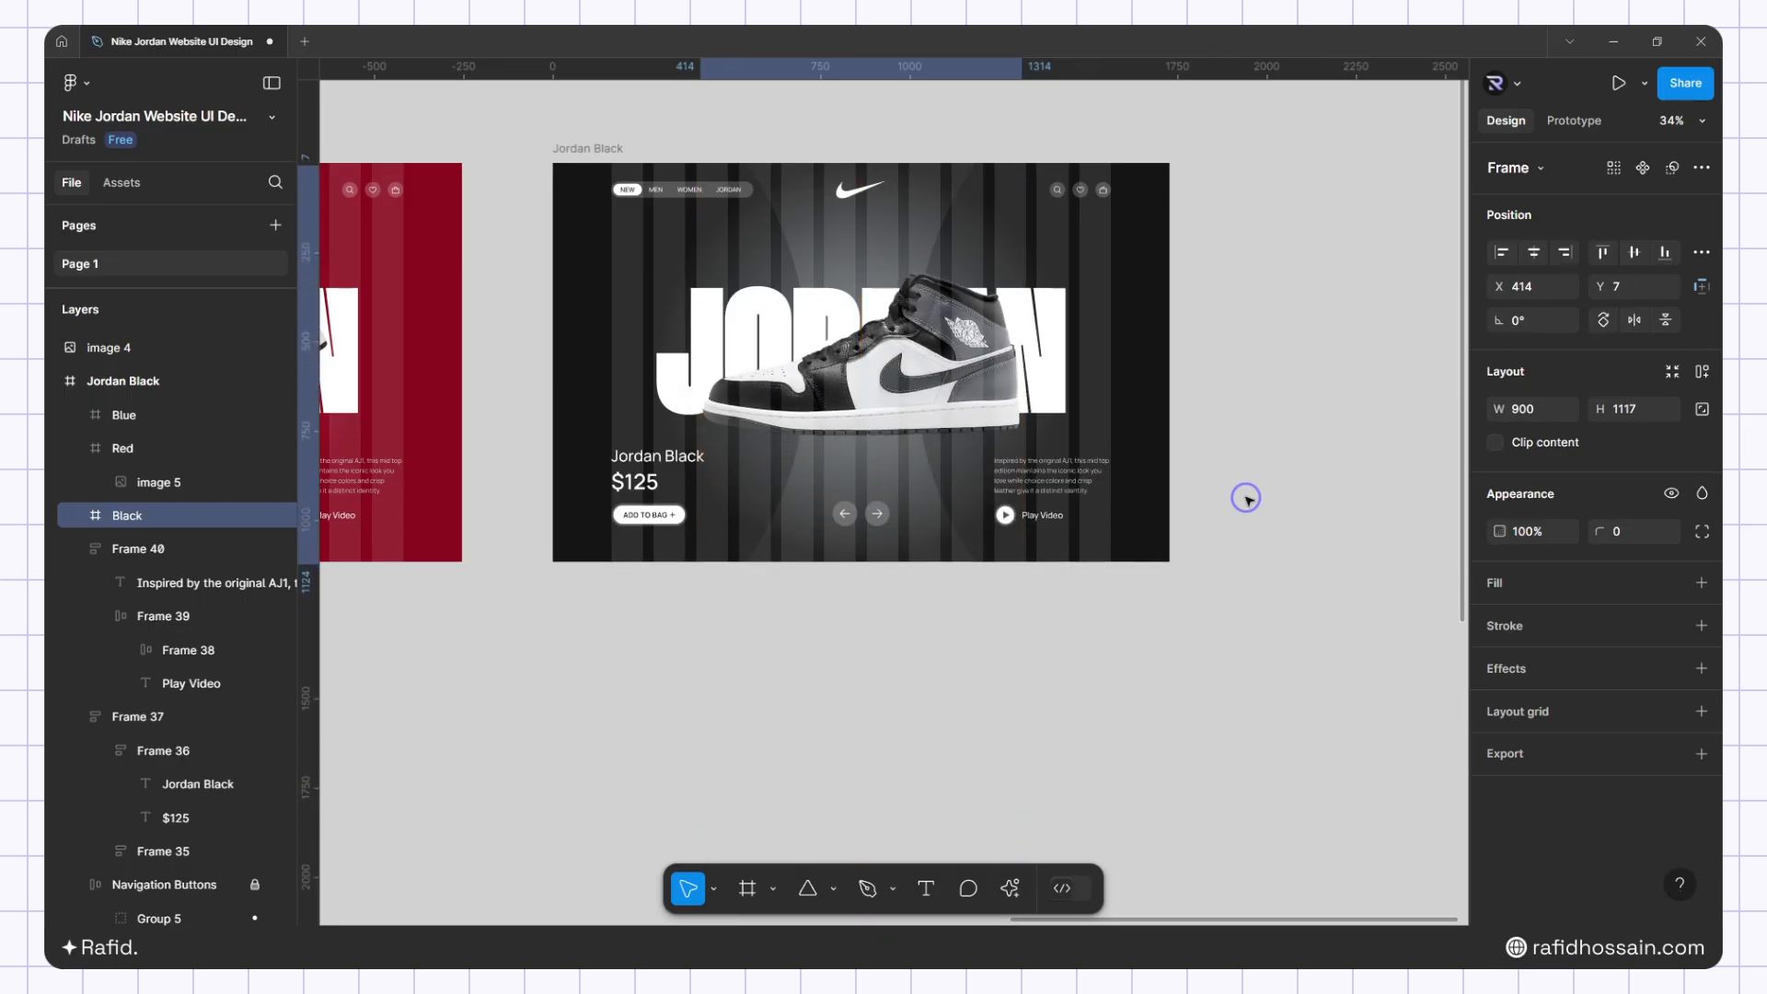
key("Down")
key("Down")
key("Down")
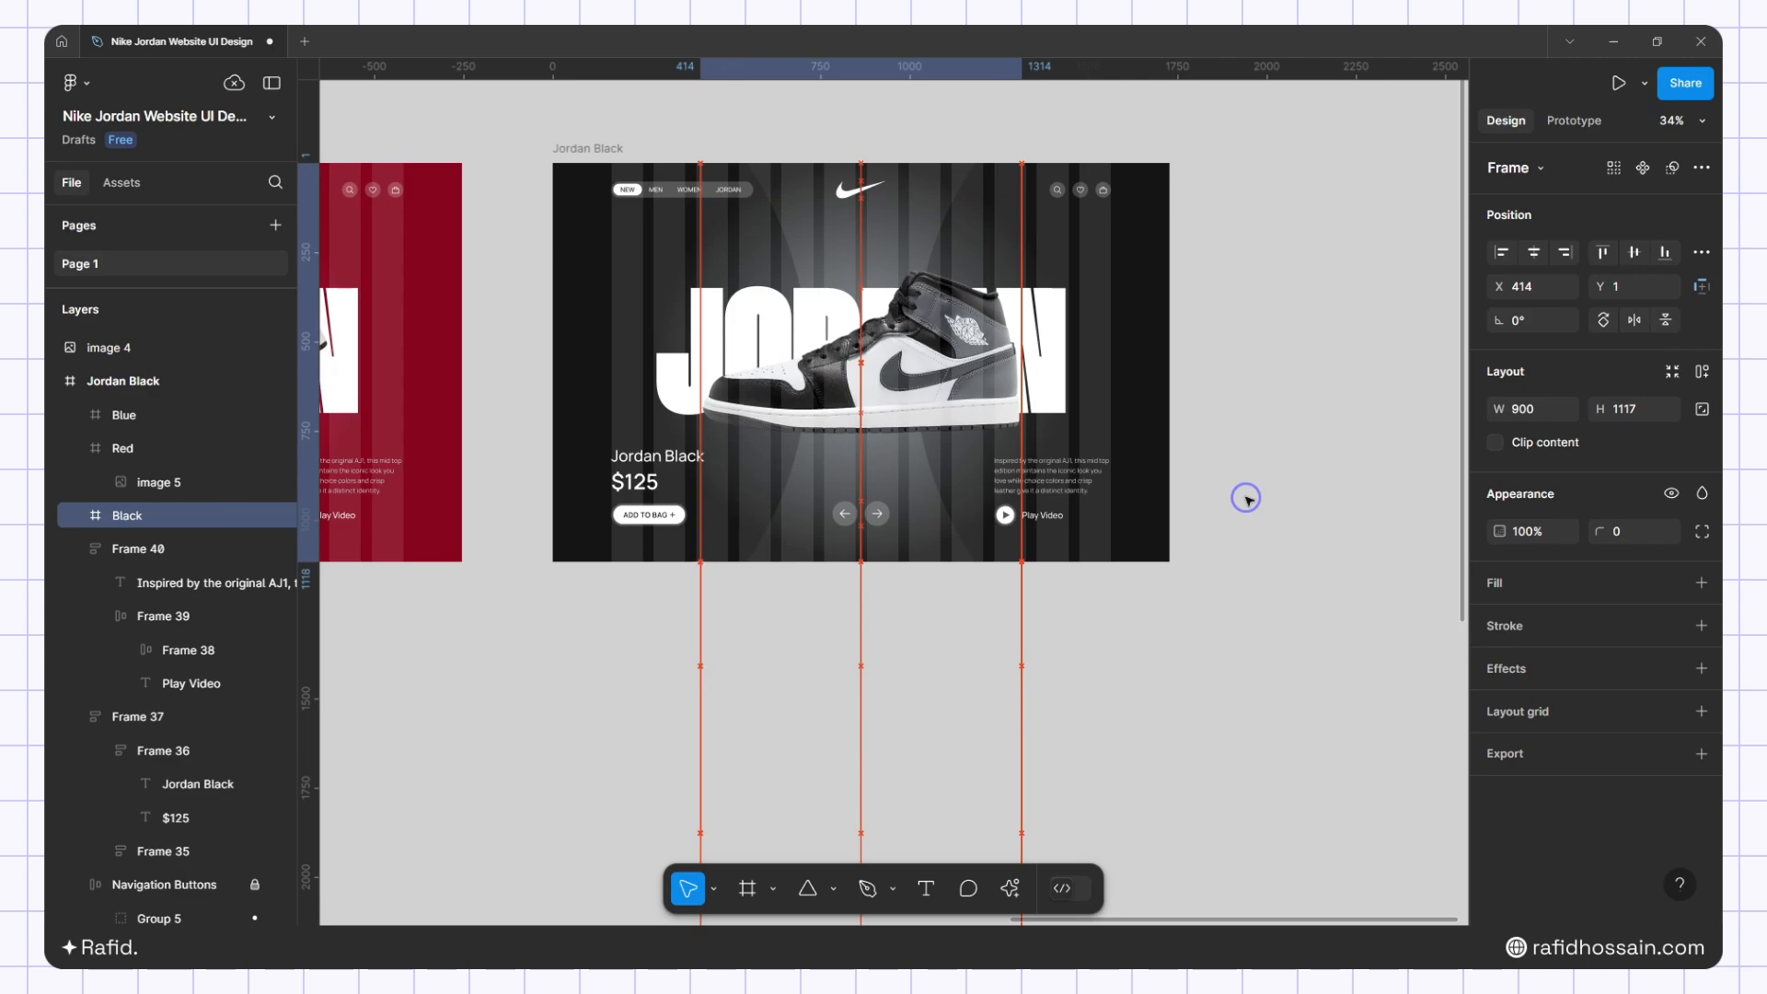
Set the rotation of the black shoe image in the Jordan Black screen to 28°
key("Return")
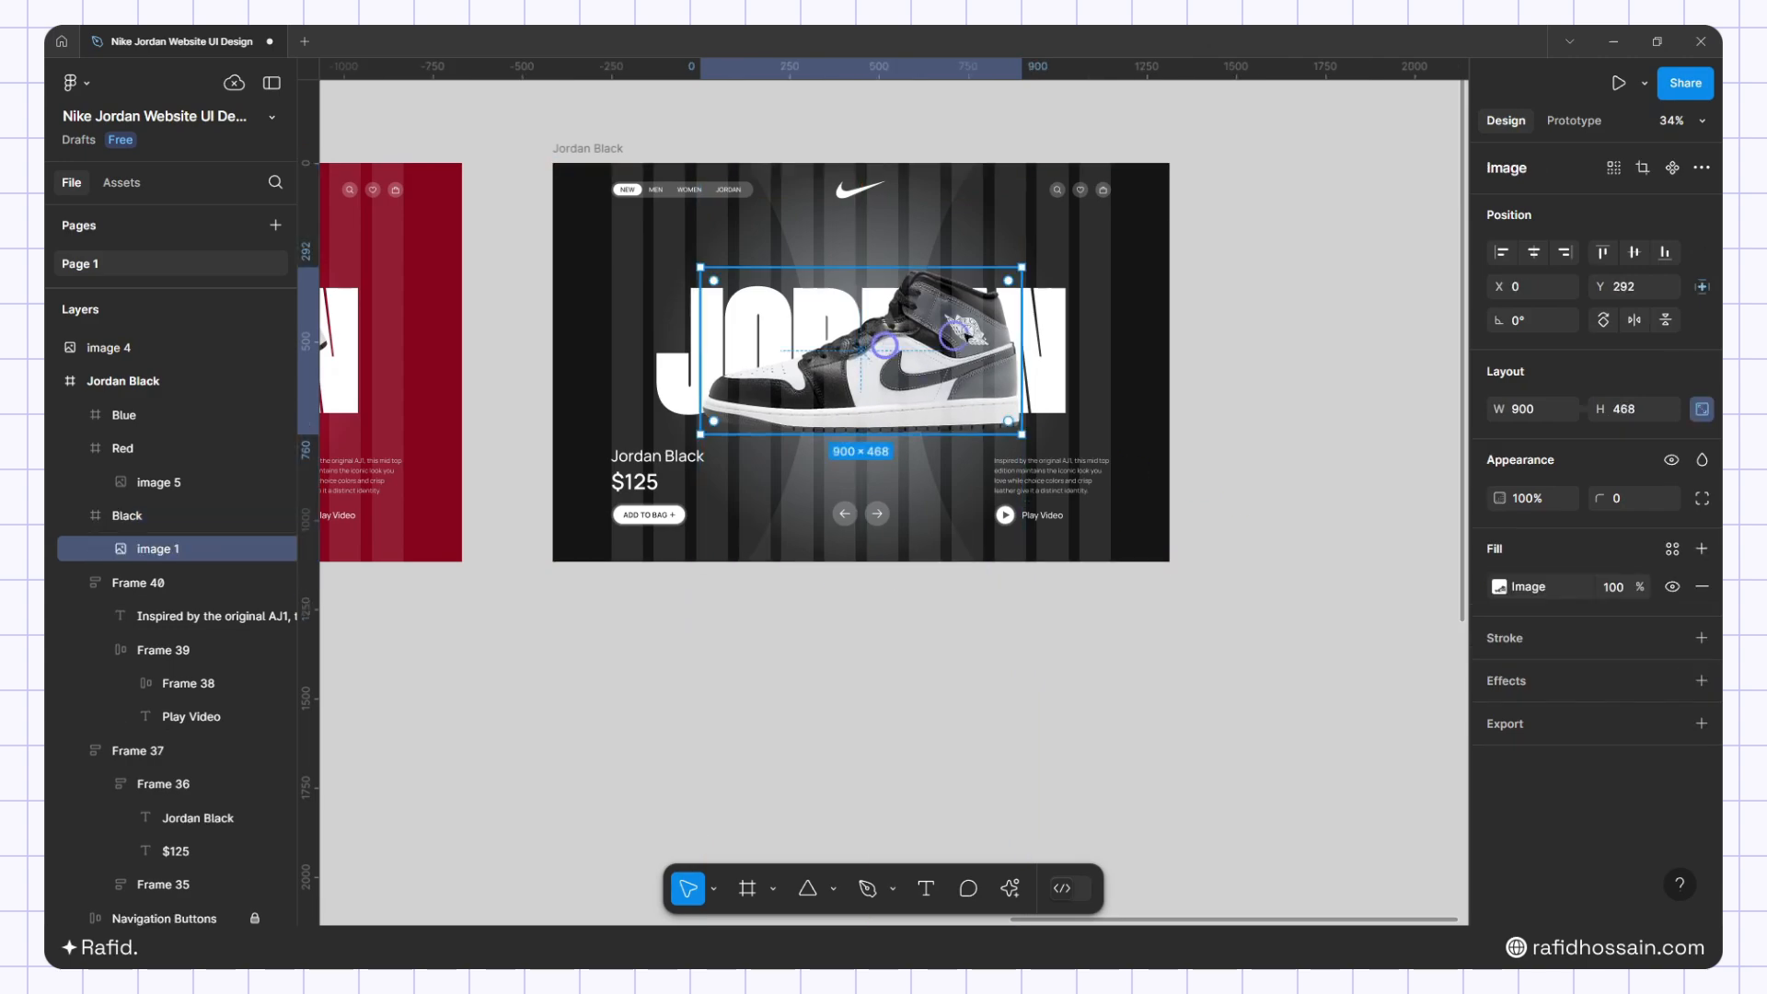
left_click(1521, 316)
type("28")
key("Return")
scroll(1261, 369, "down", 5)
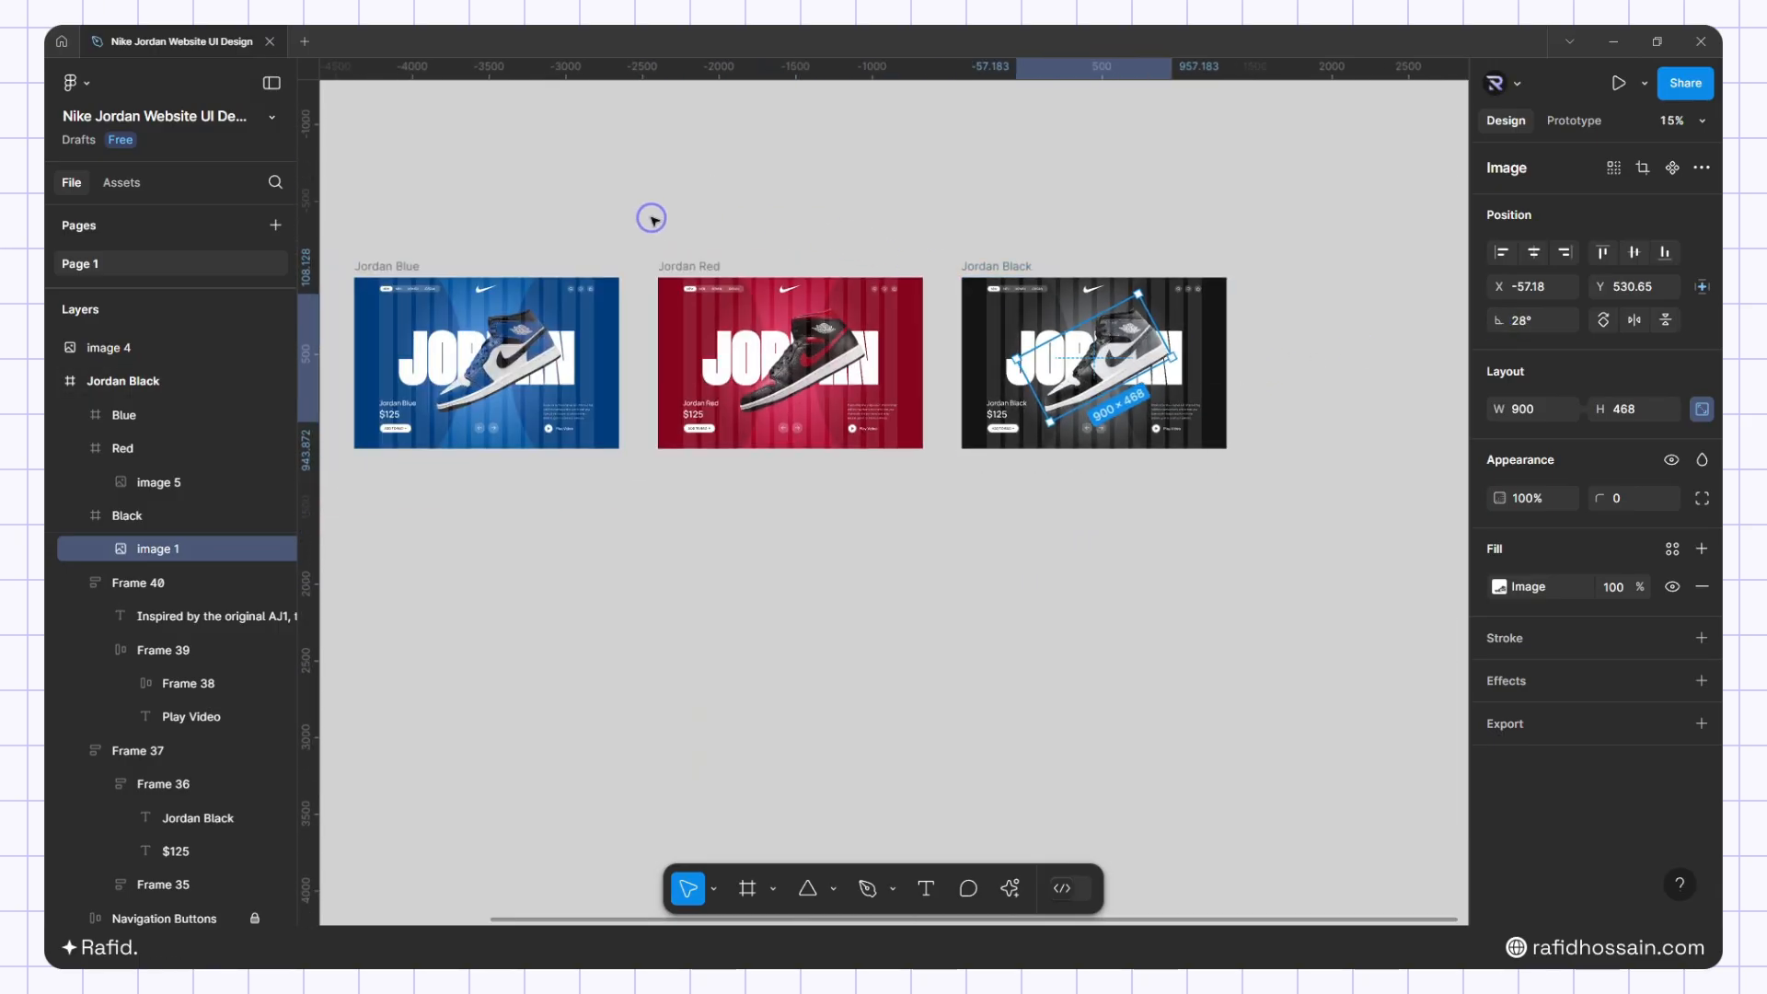
left_click(756, 231)
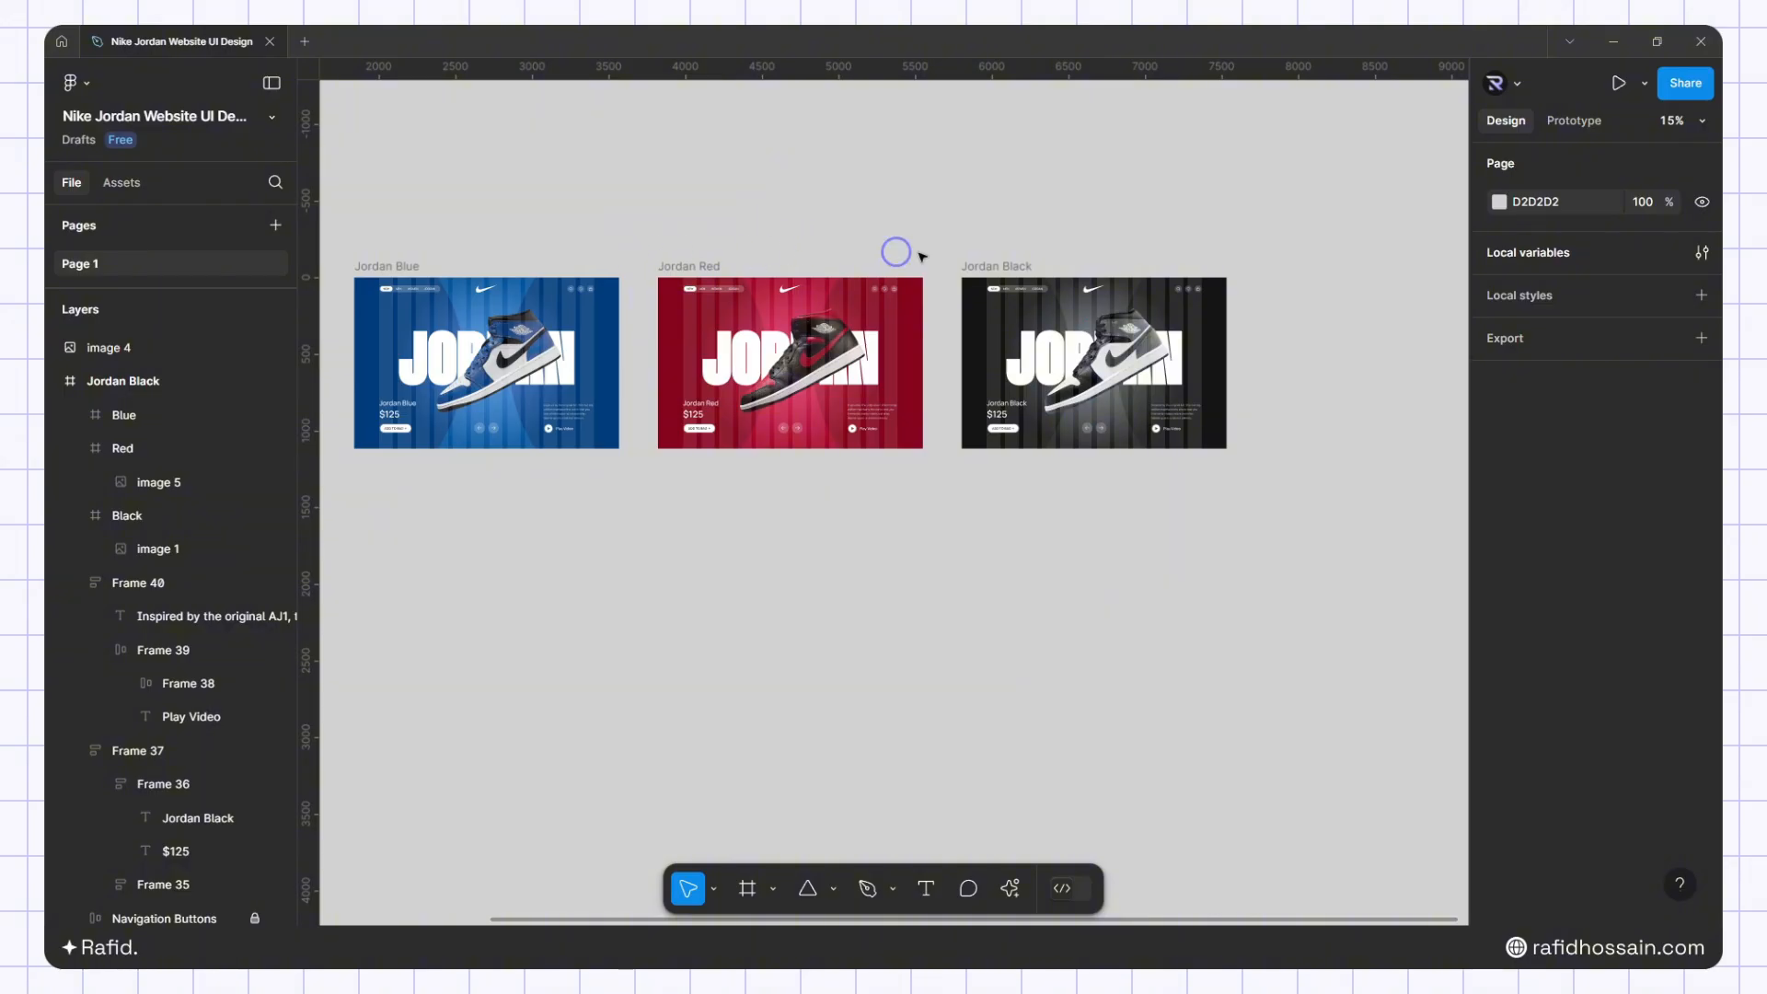
Add an On click prototype interaction that navigates from the Jordan Blue screen to the Jordan Red screen
left_click(1570, 120)
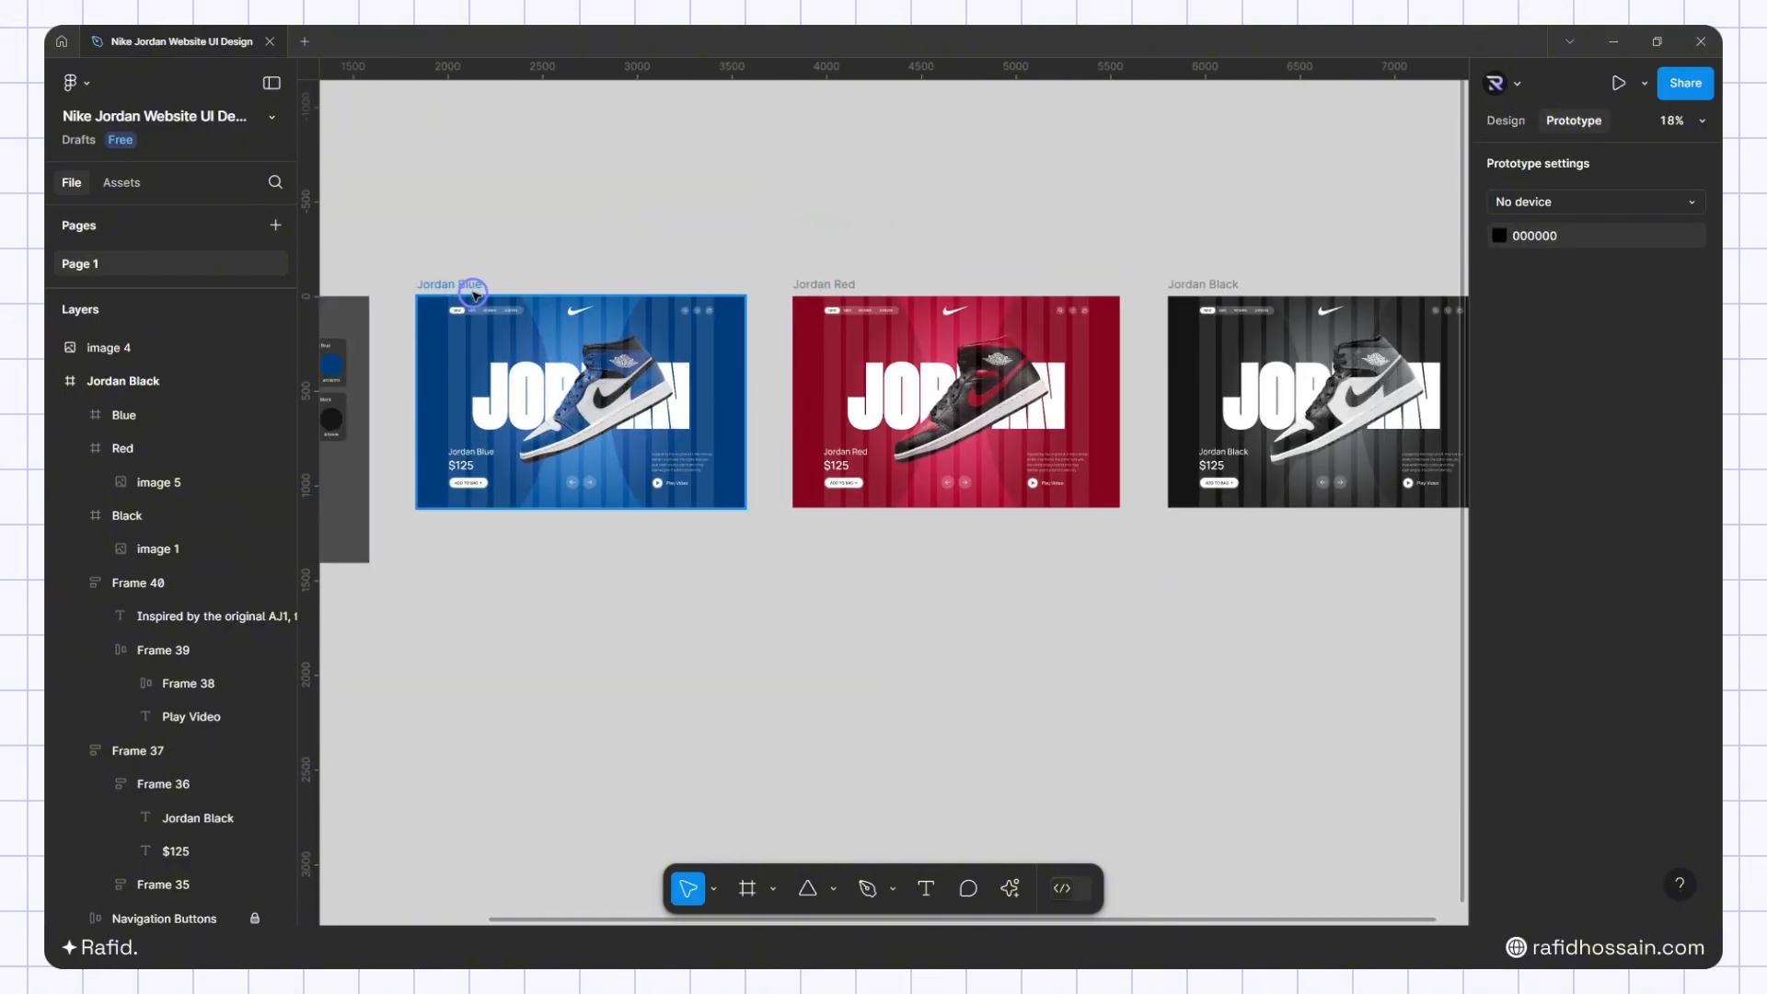
left_click(460, 284)
left_click_drag(751, 405, 856, 493)
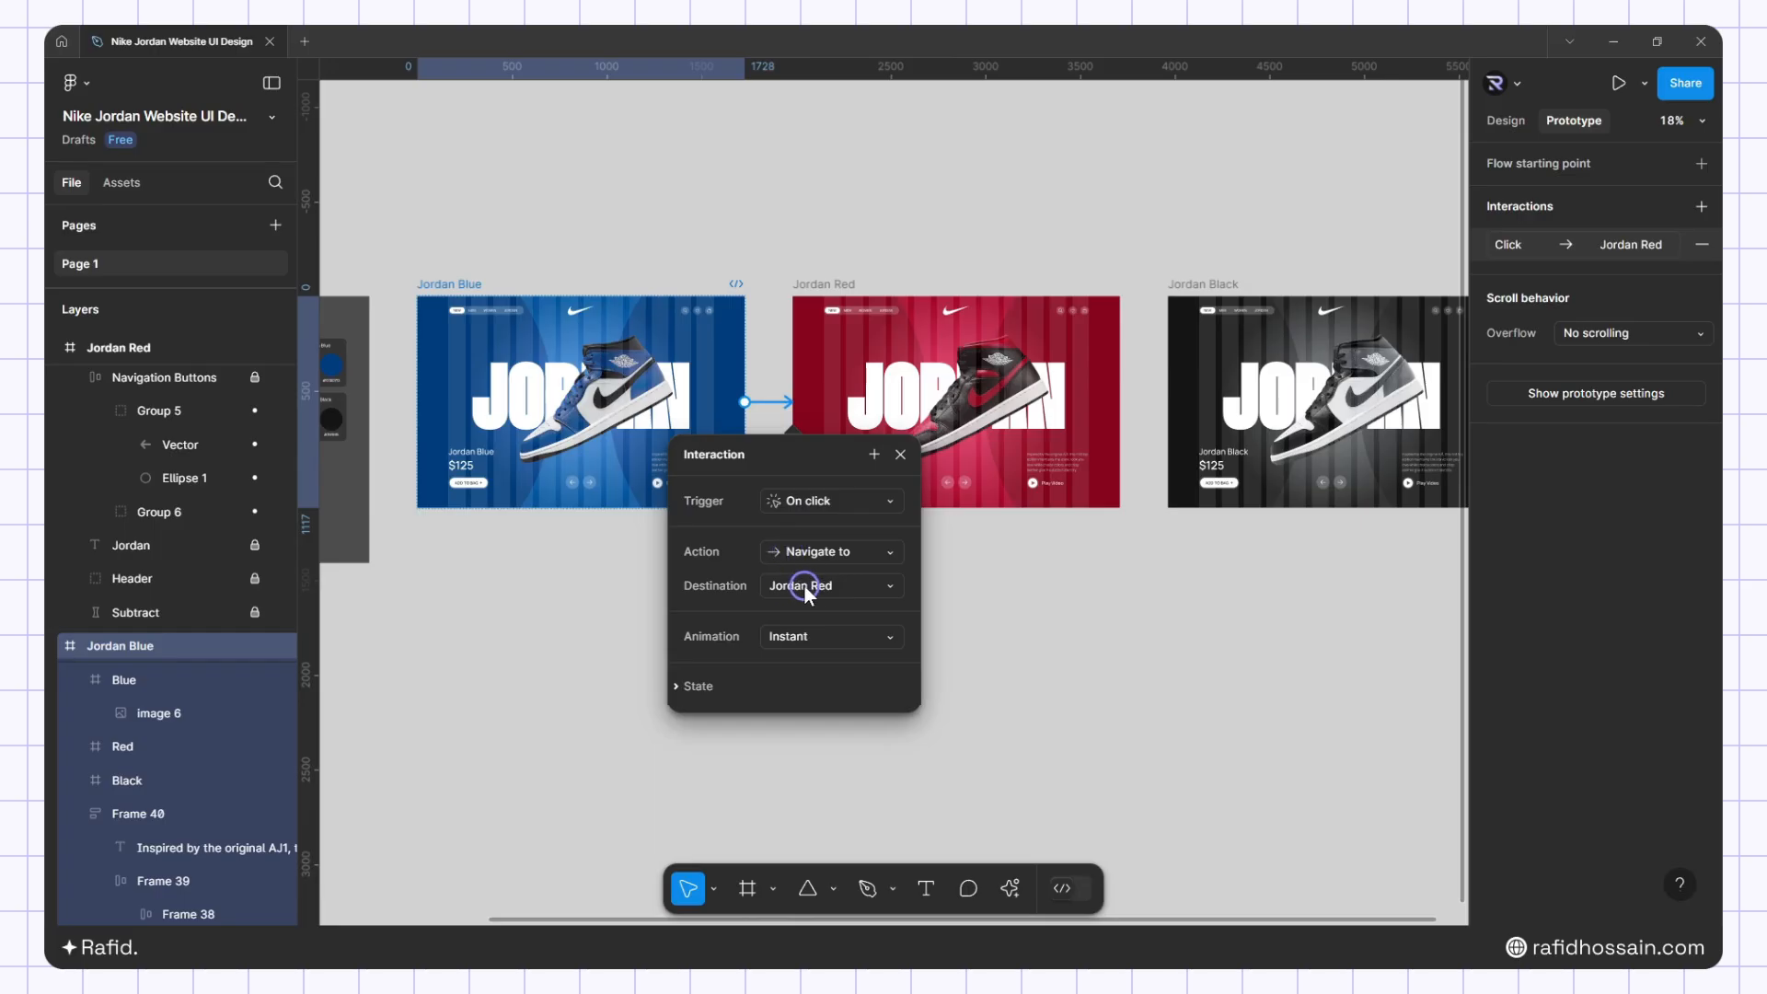
Animate the Jordan Blue to Jordan Red transition with Smart animate, an Ease in and out curve and a 1500 ms duration
left_click(786, 635)
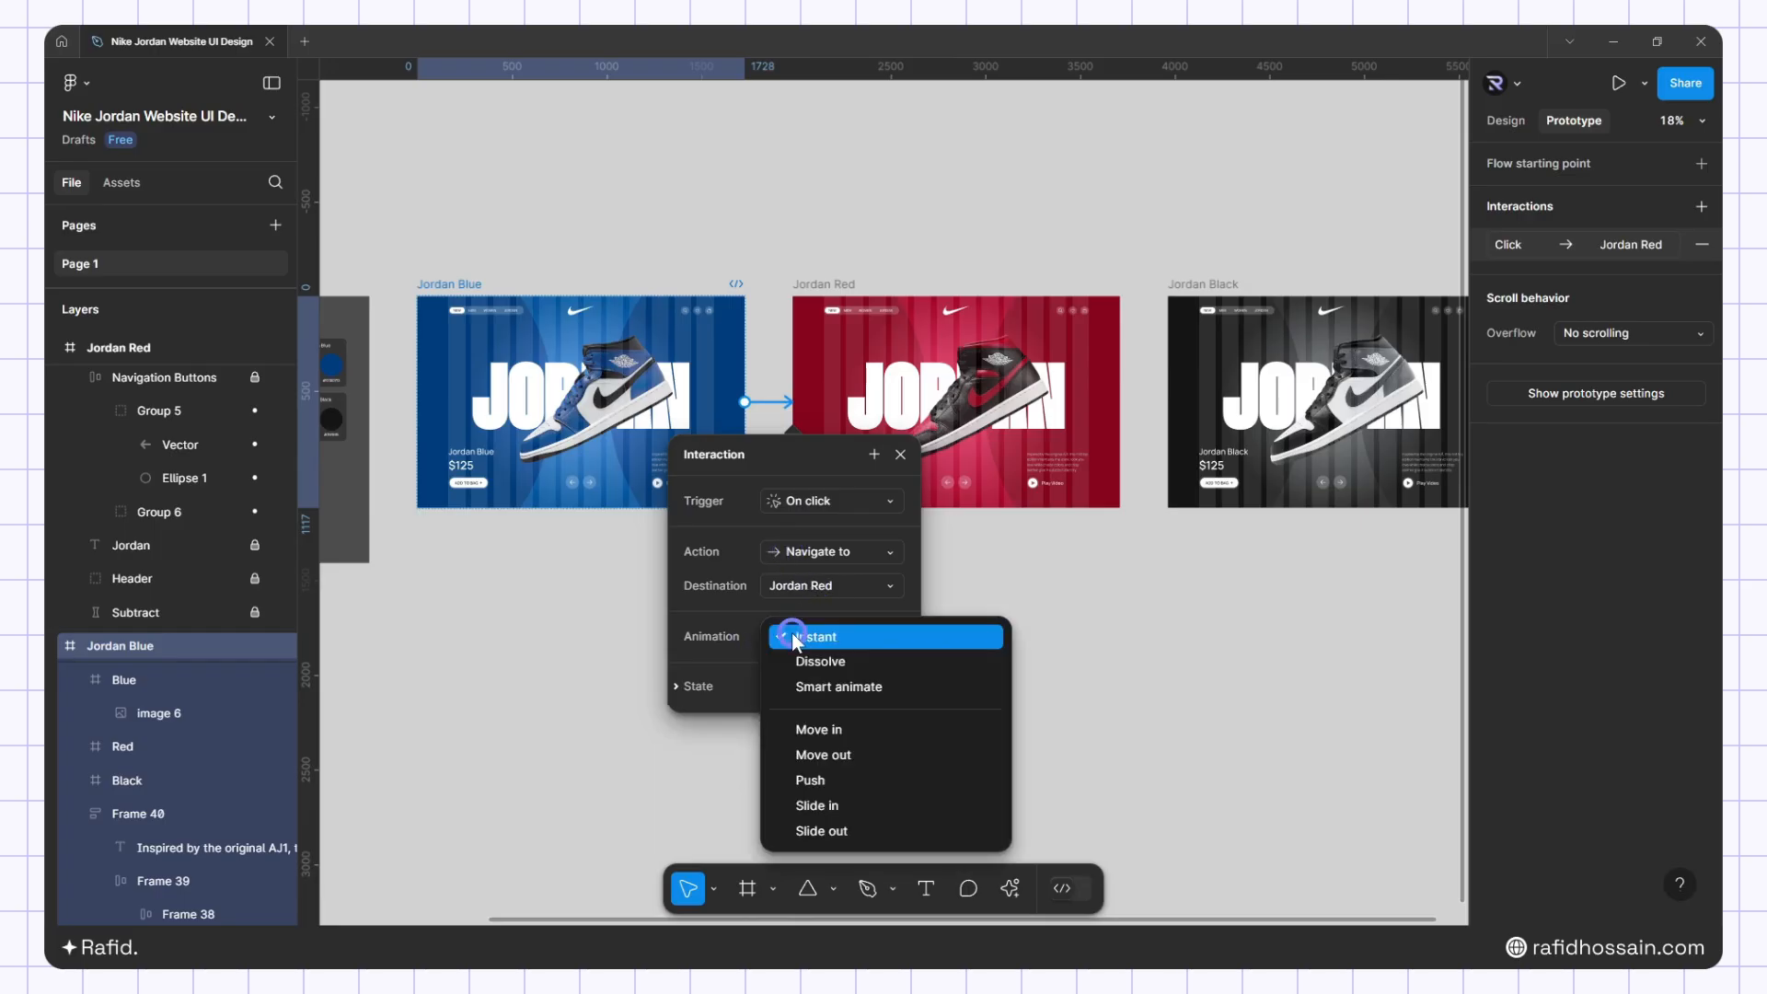
left_click(839, 689)
left_click(815, 673)
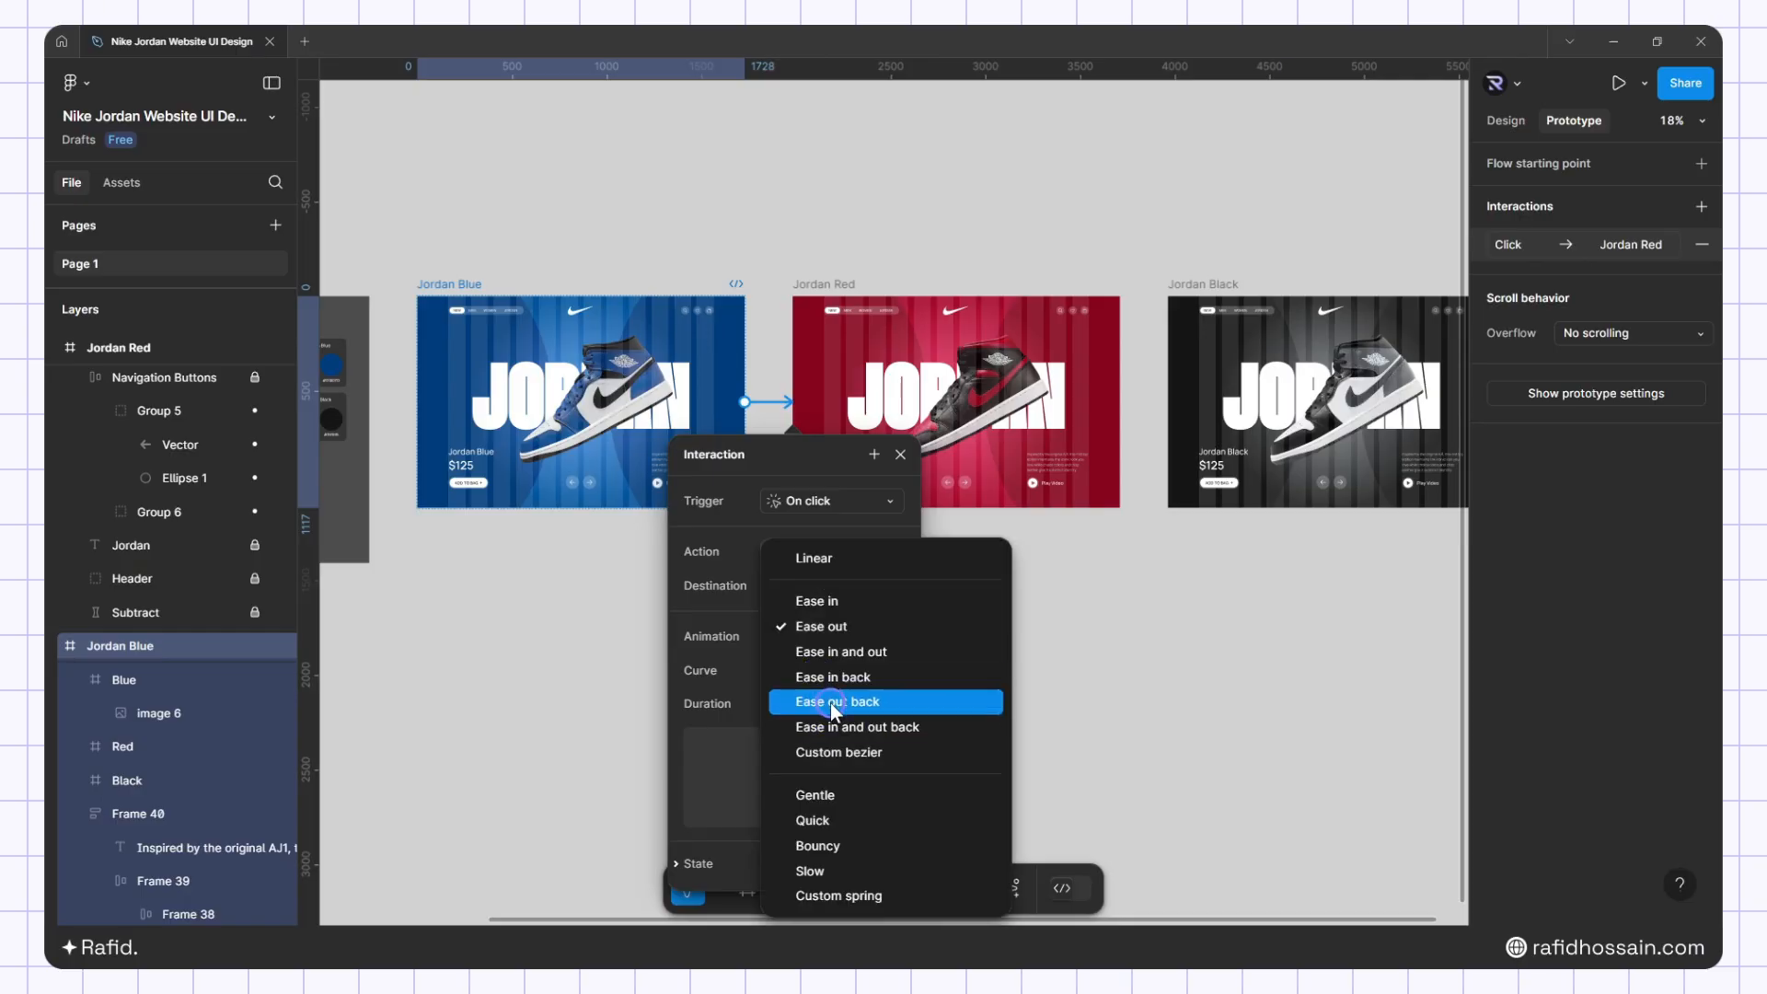
left_click(856, 654)
left_click(805, 704)
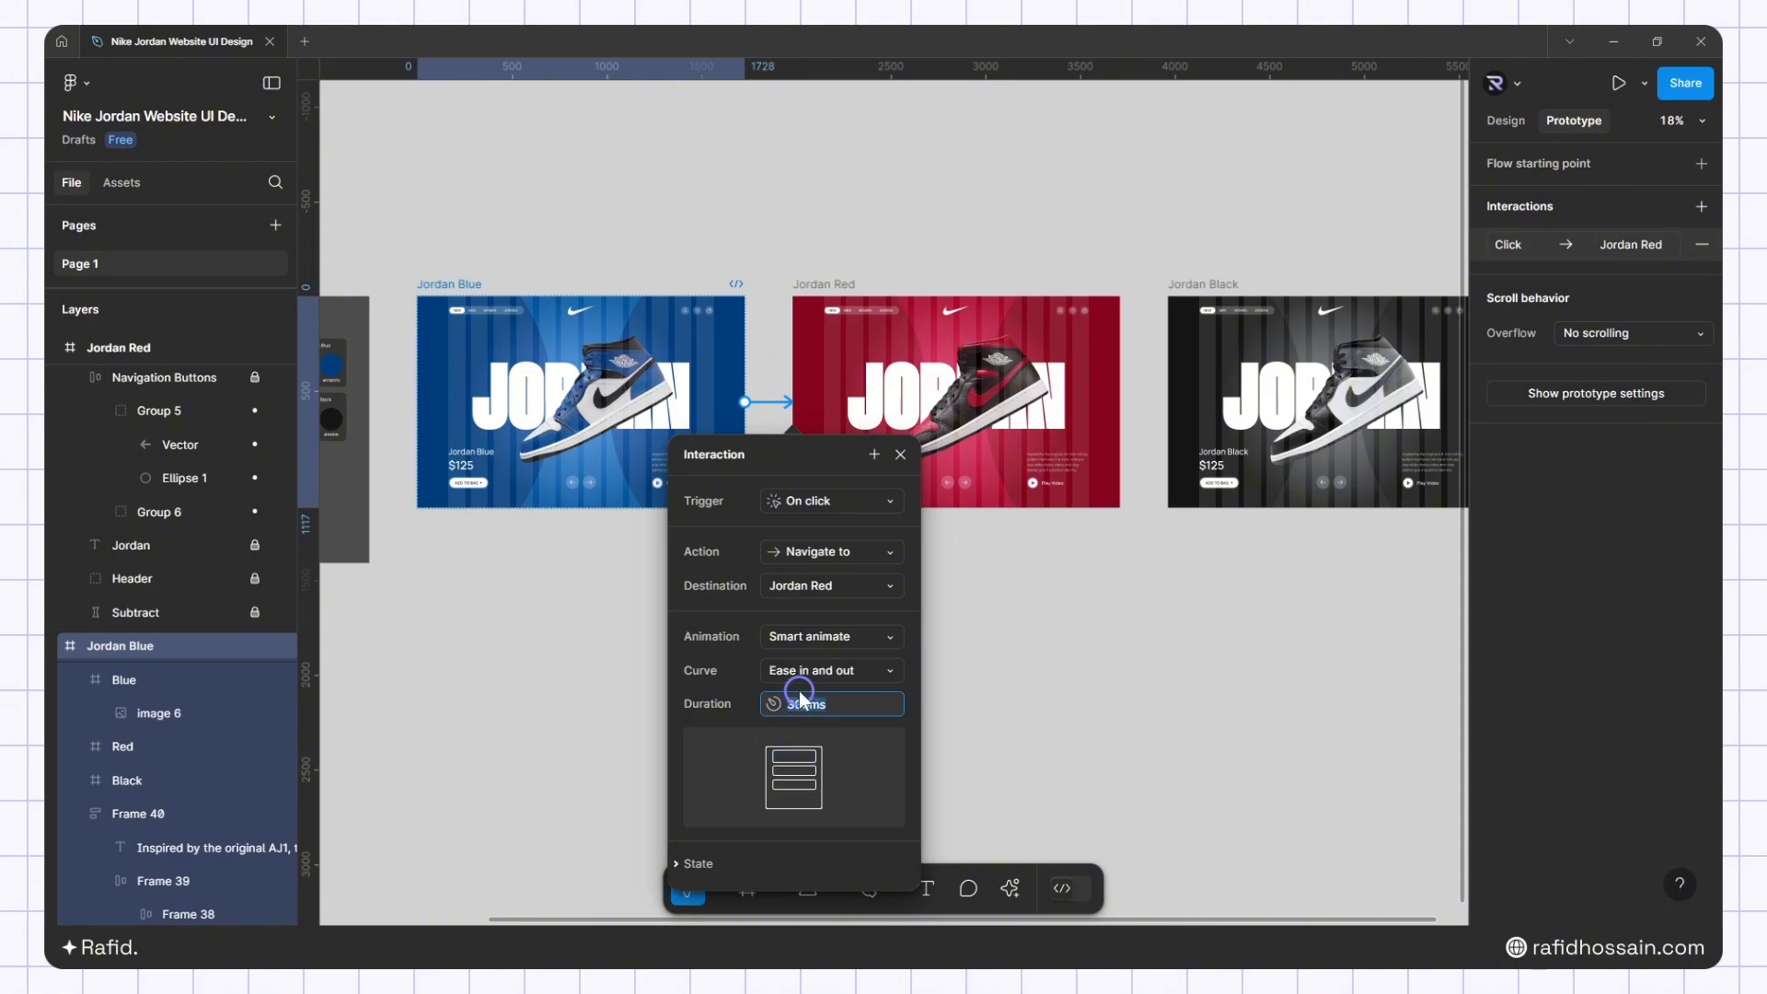
type("1500")
key("Return")
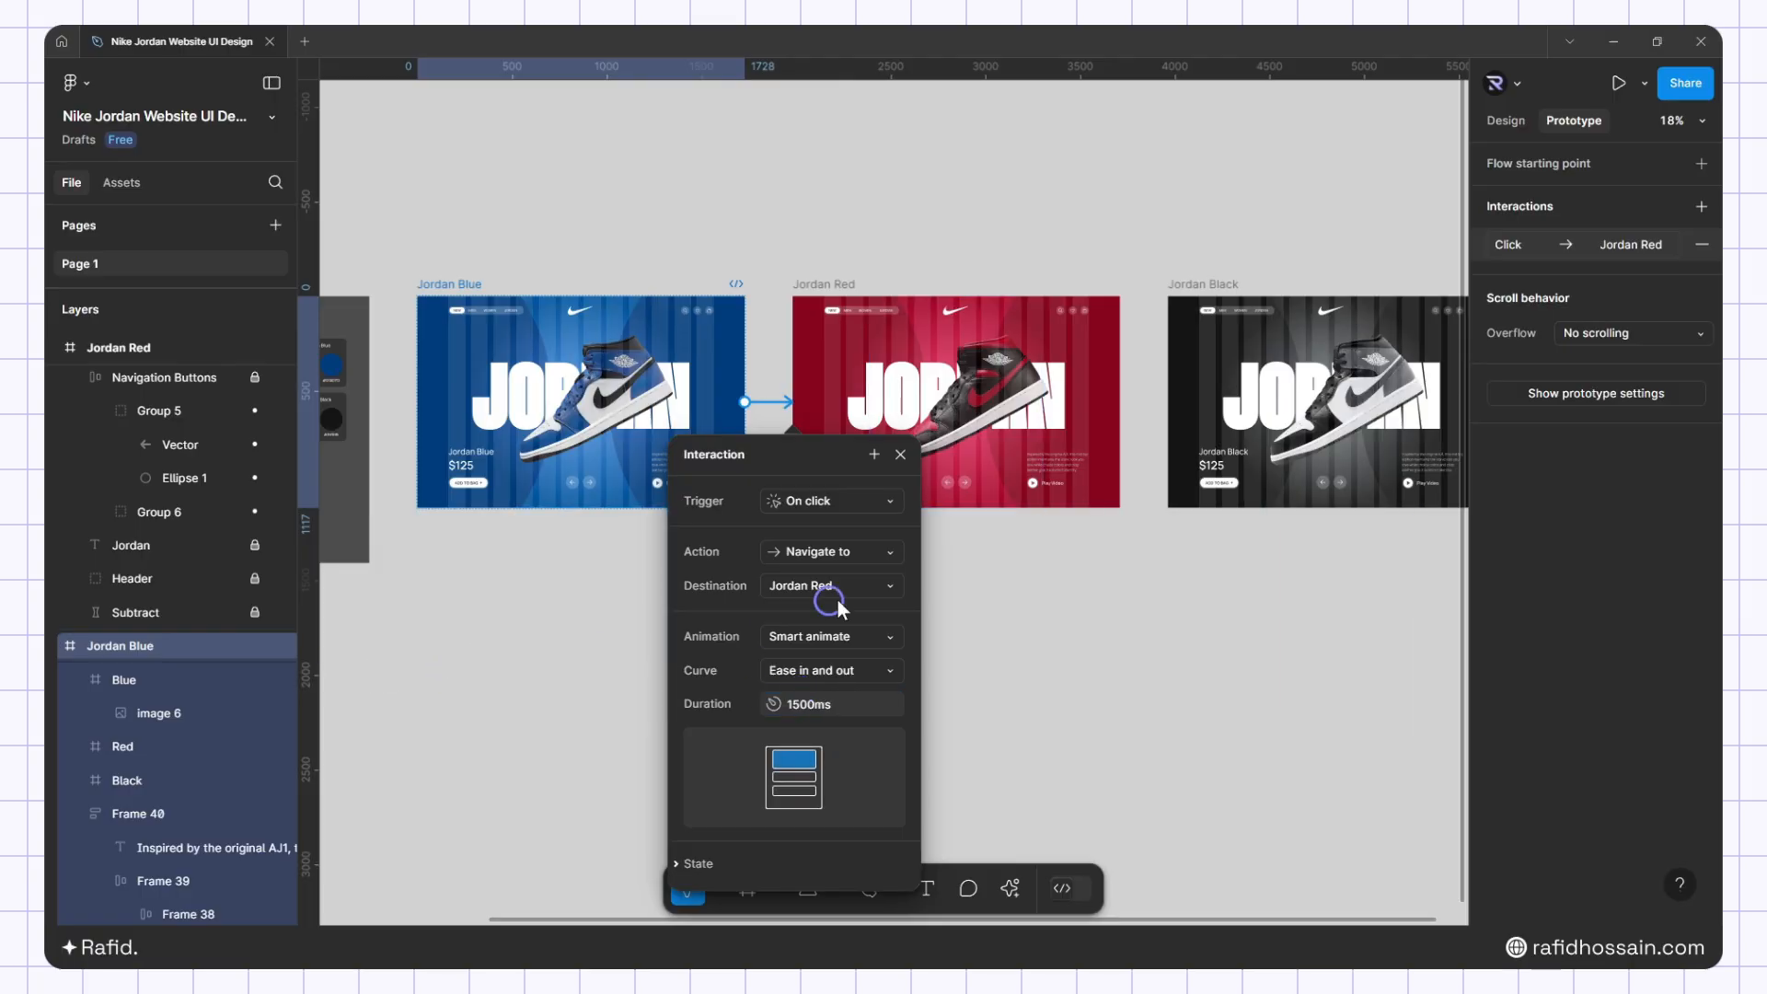
left_click(900, 454)
Add an On click prototype interaction that navigates from the Jordan Red screen to the Jordan Black screen
left_click(831, 284)
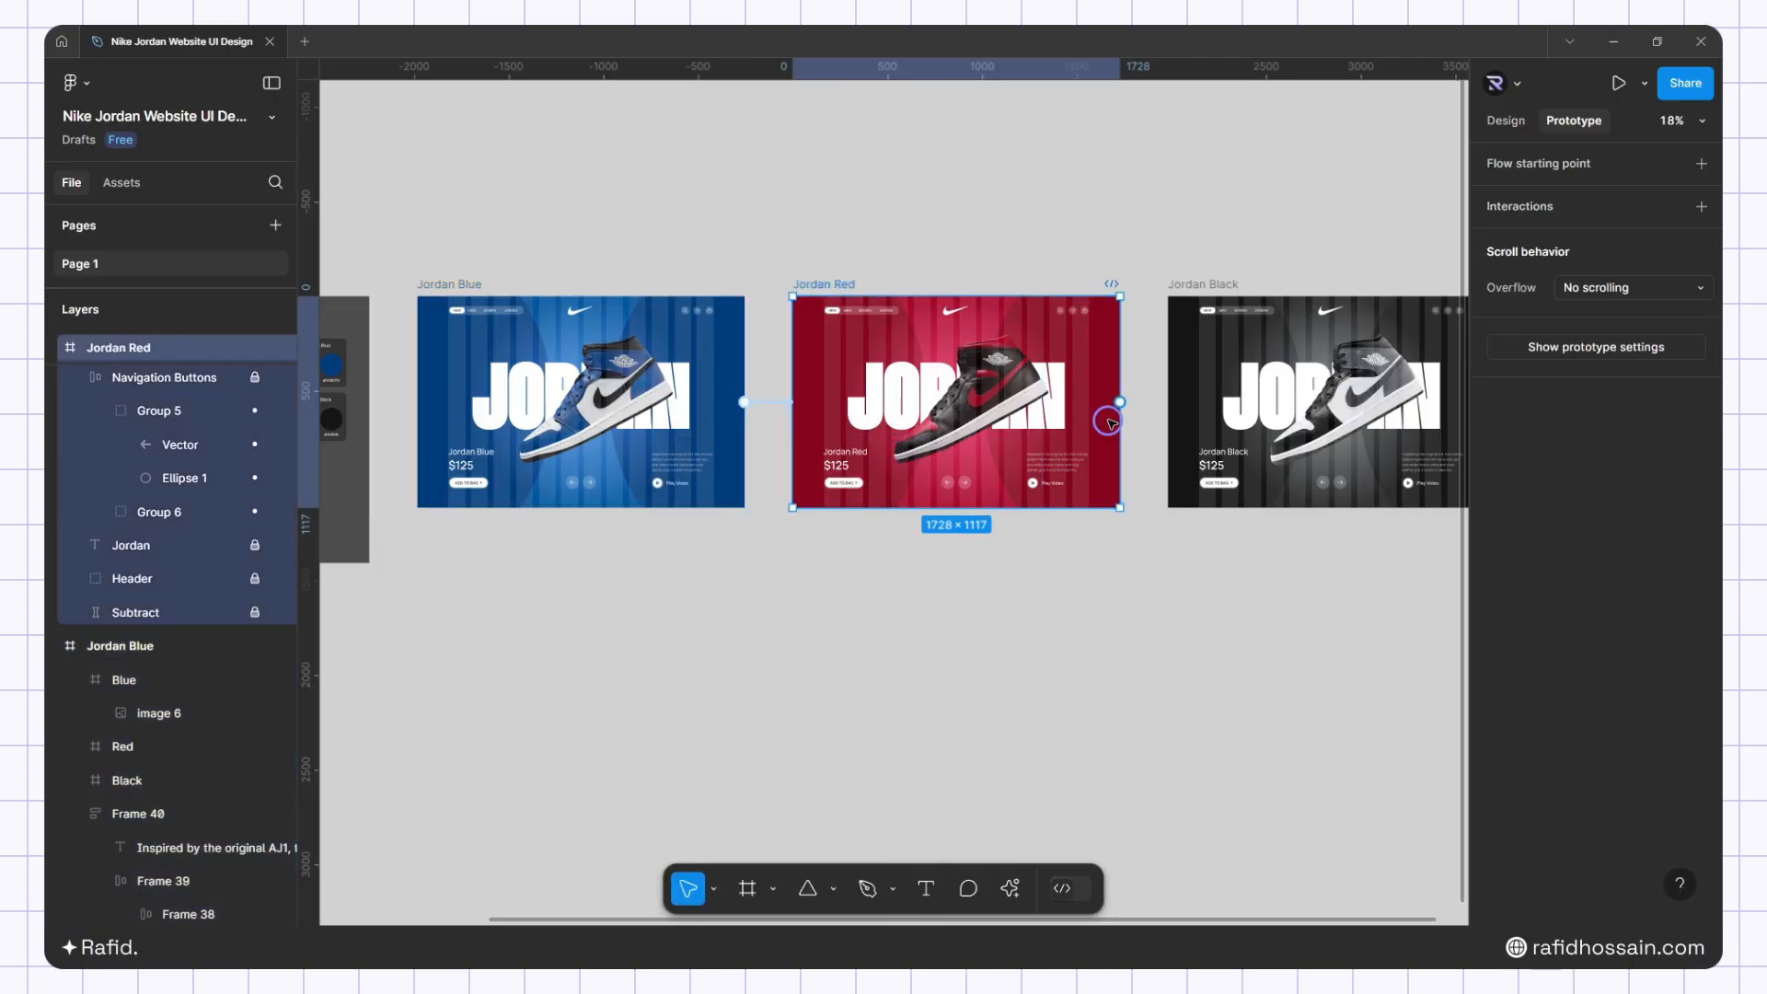
left_click_drag(1123, 403, 1181, 404)
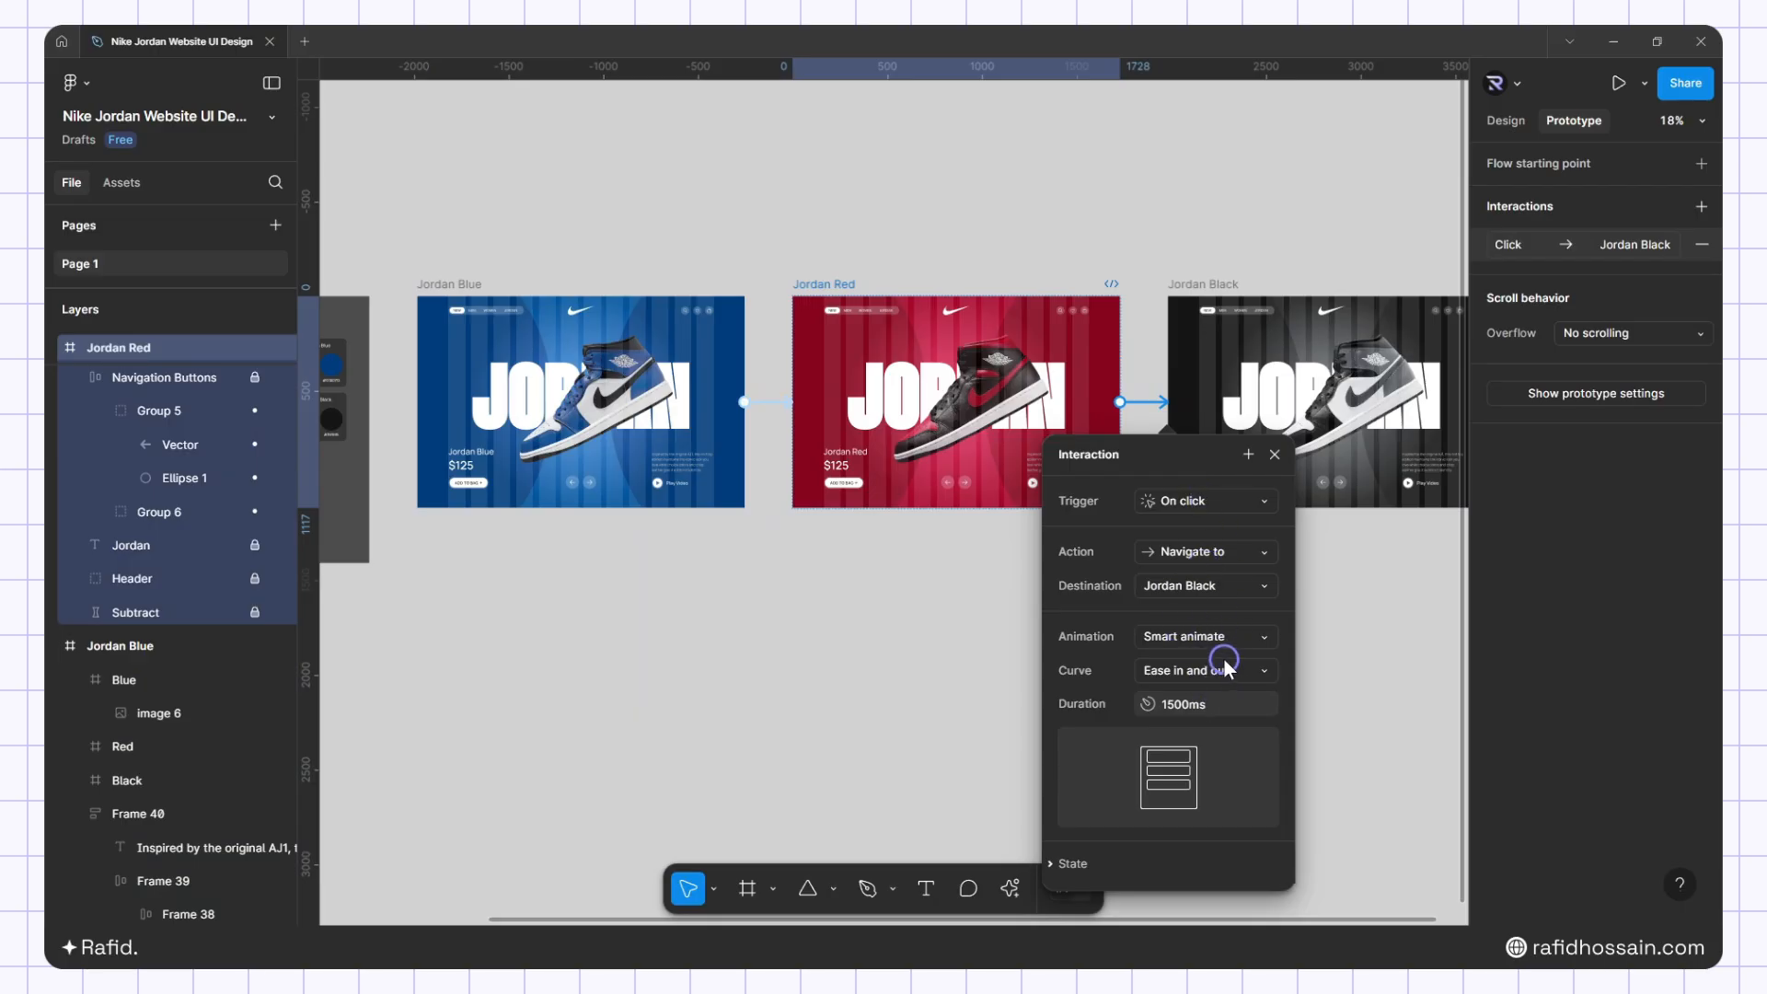
left_click(1276, 457)
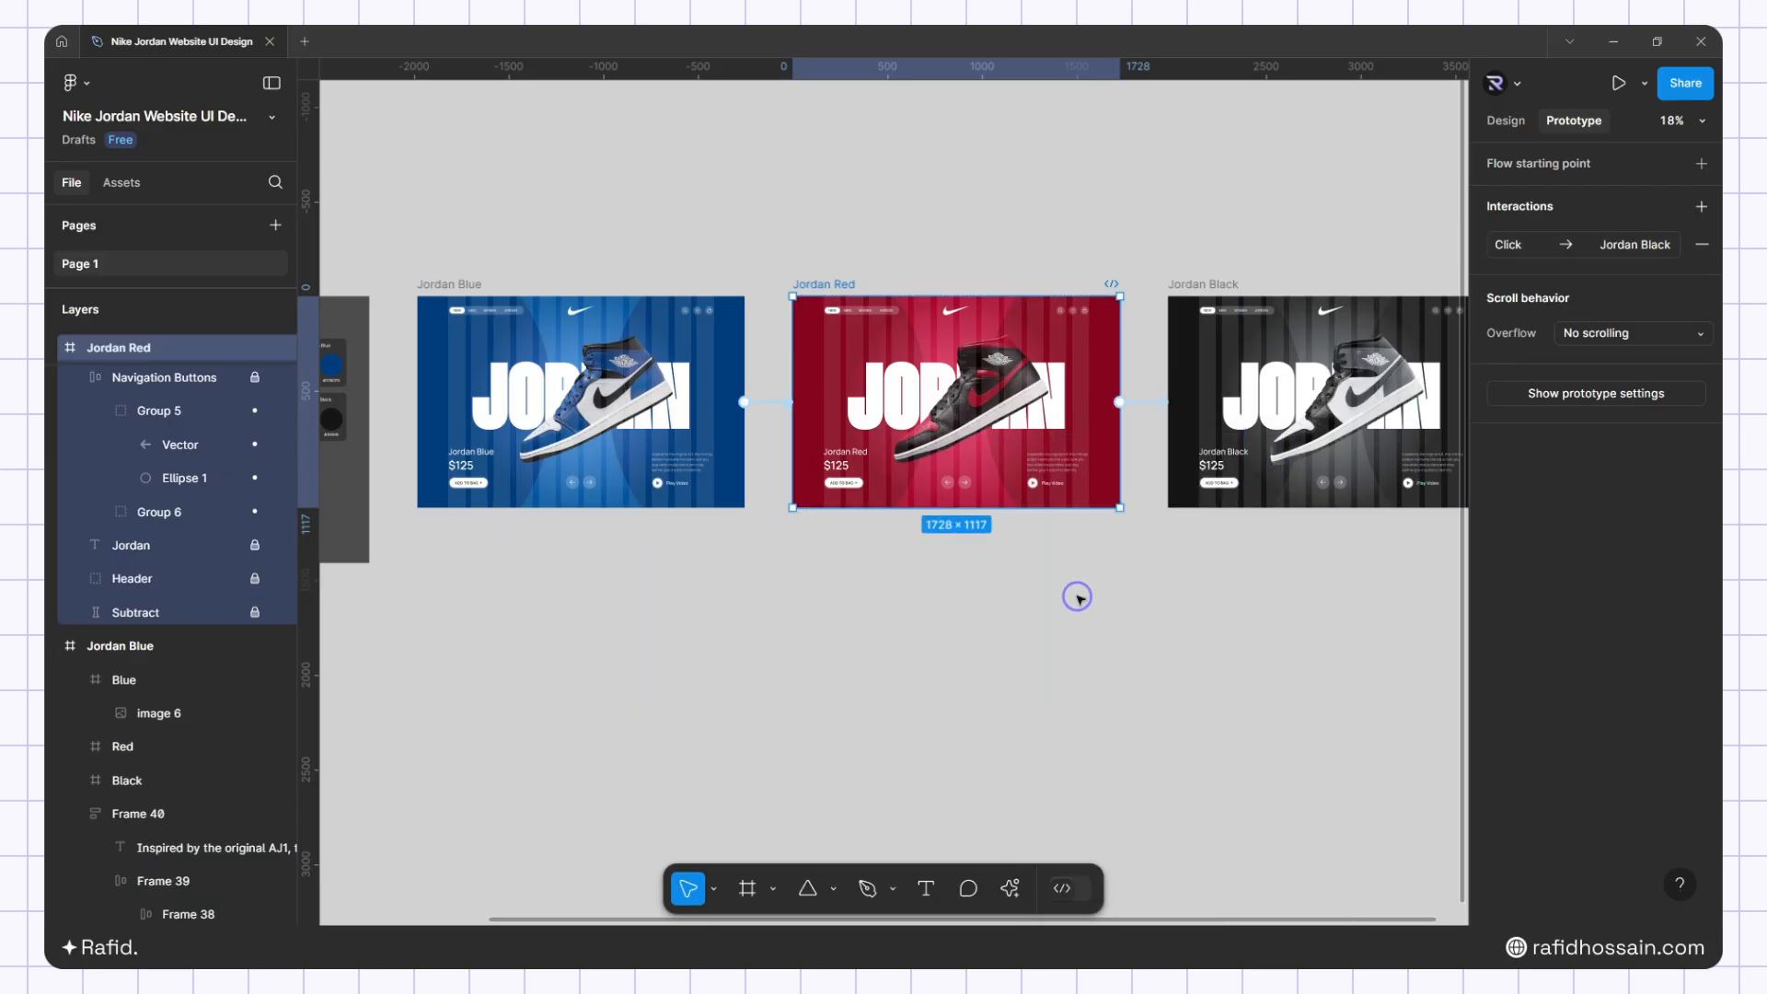
Link the right-arrow button (Group 6) in the Jordan Blue screen to the Jordan Red screen
scroll(642, 534, "left", 1)
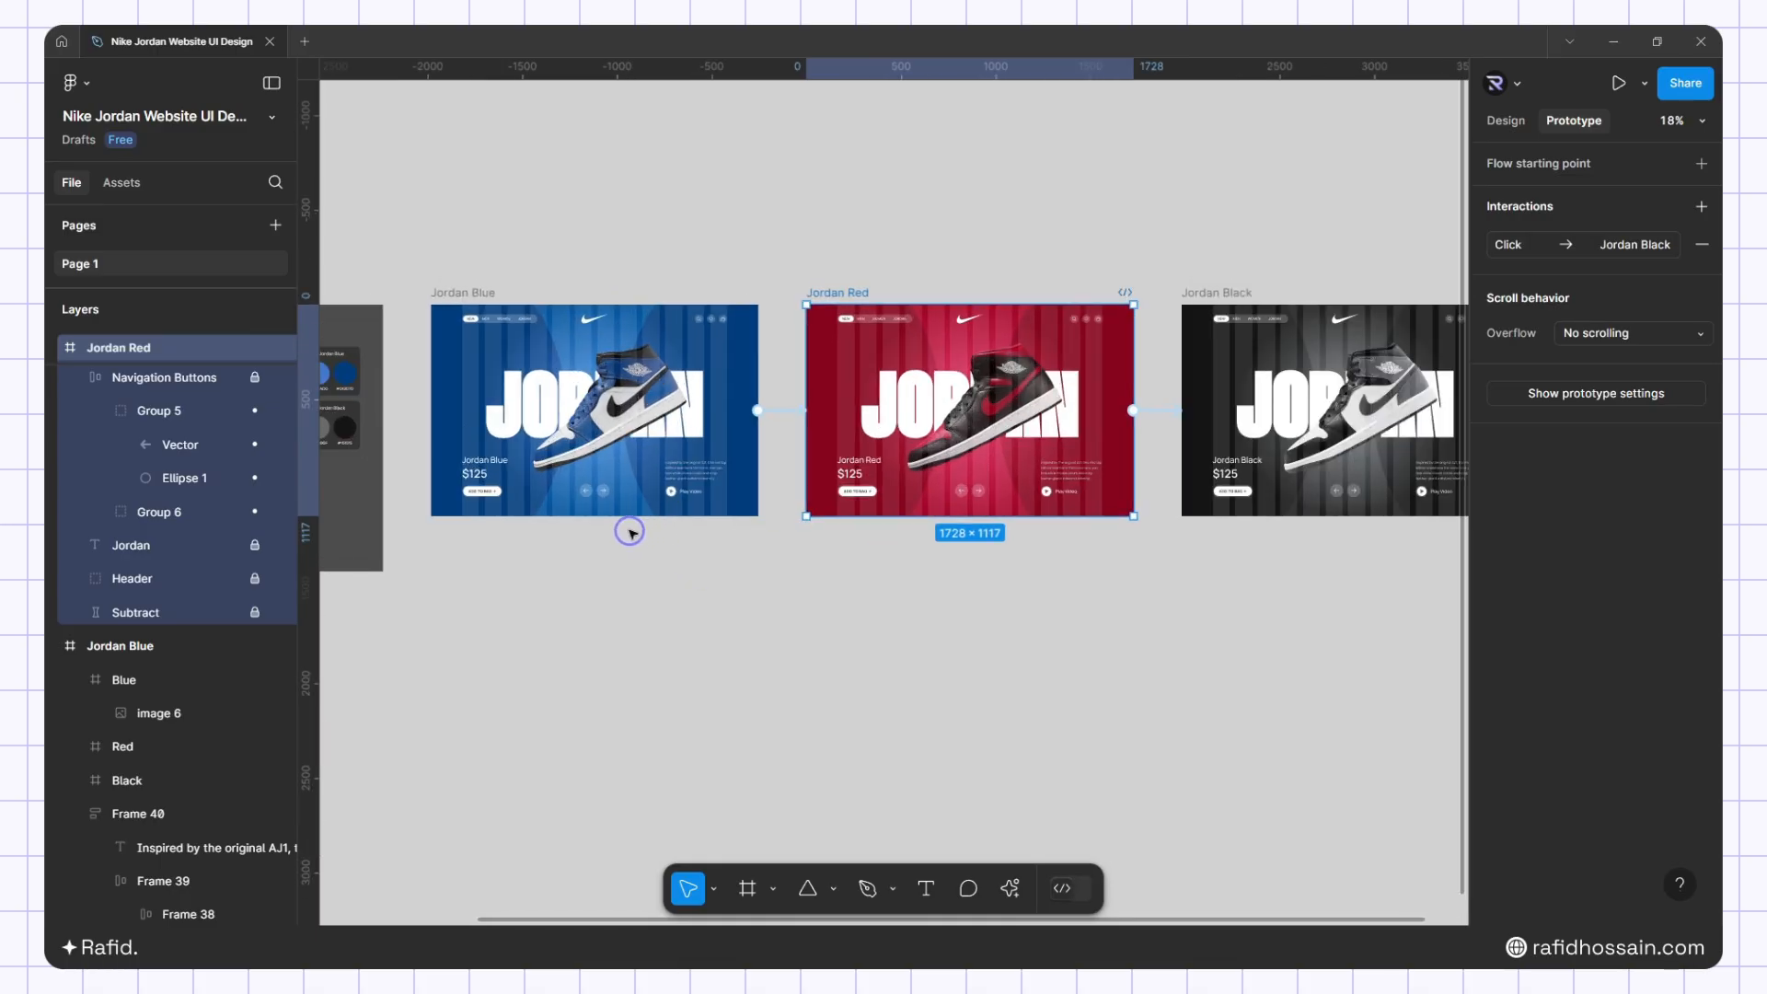
left_click(602, 491)
scroll(602, 490, "up", 2)
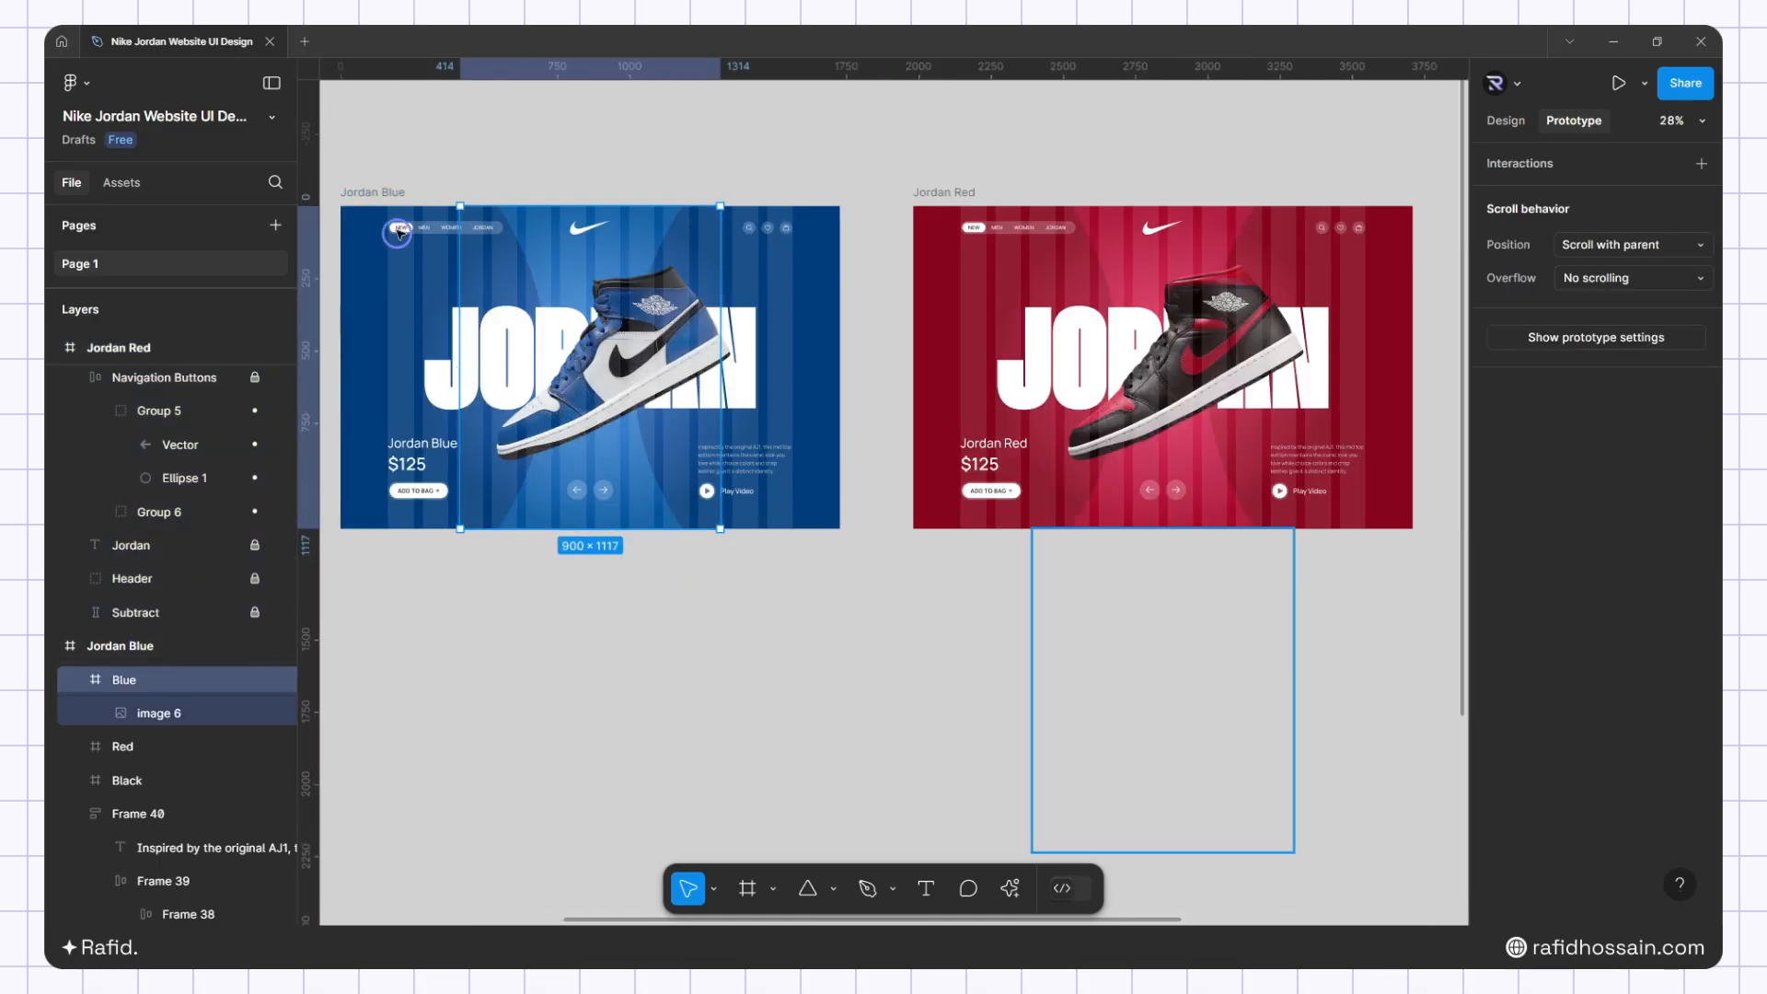
left_click(387, 189)
scroll(179, 643, "down", 3)
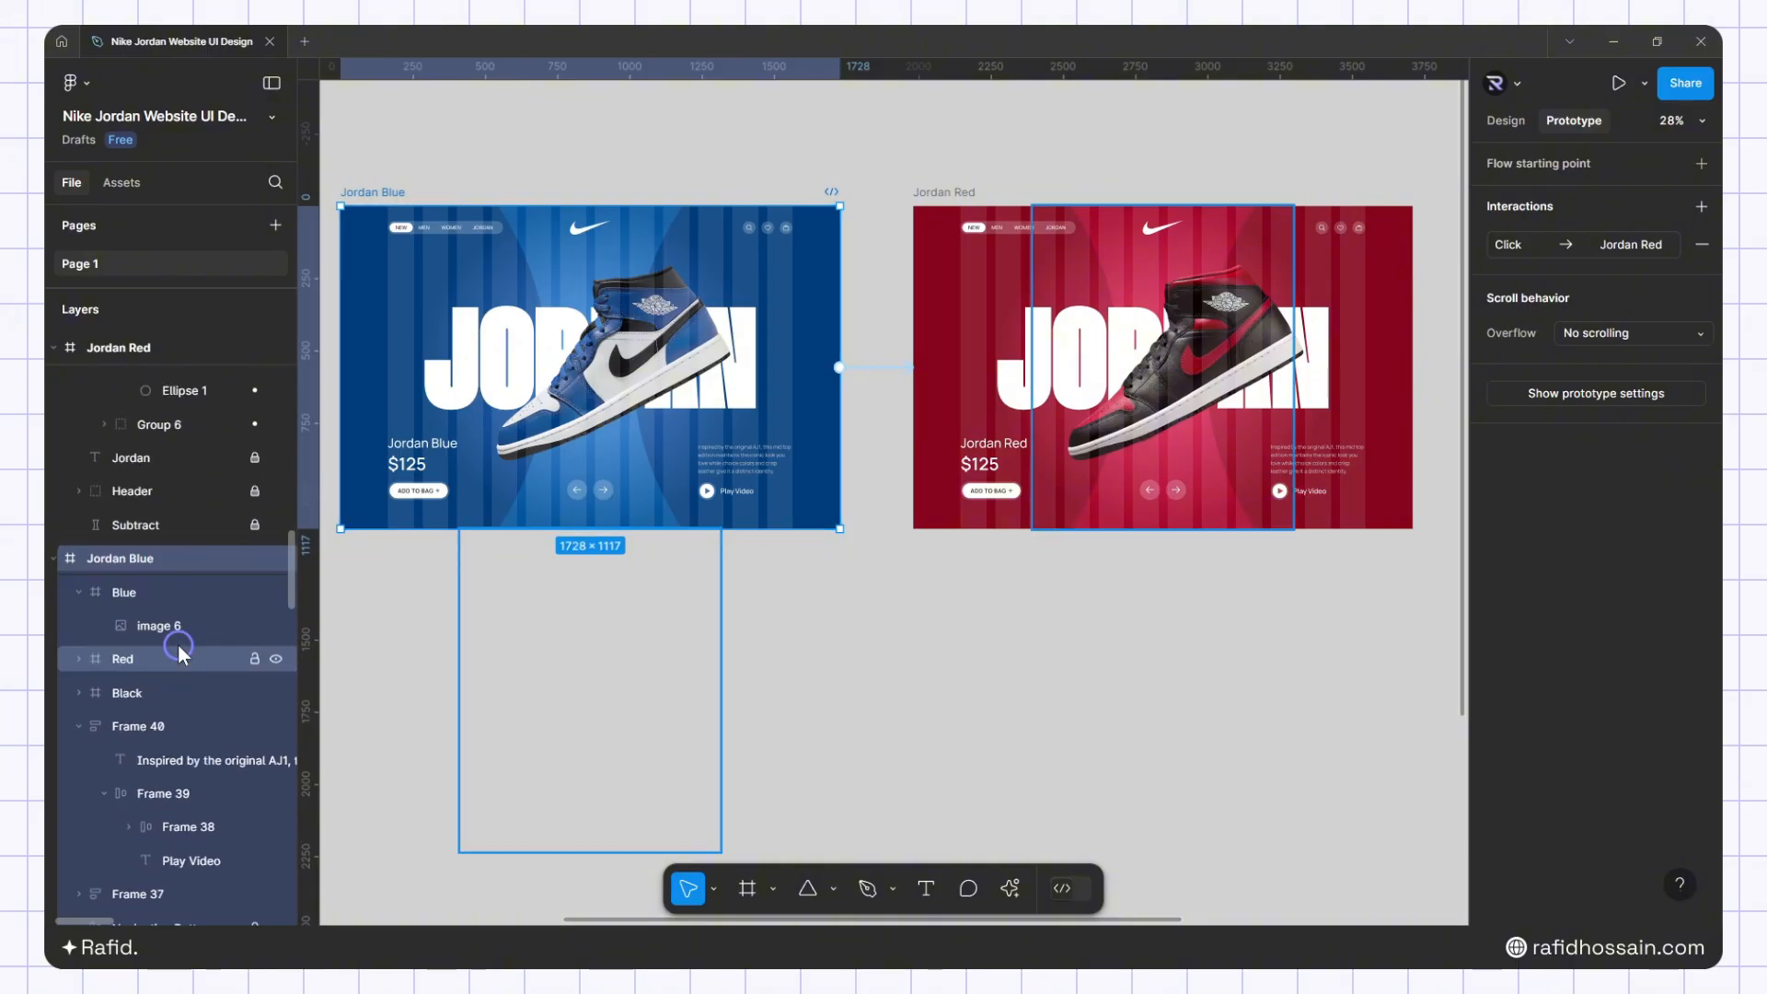
scroll(179, 659, "down", 2)
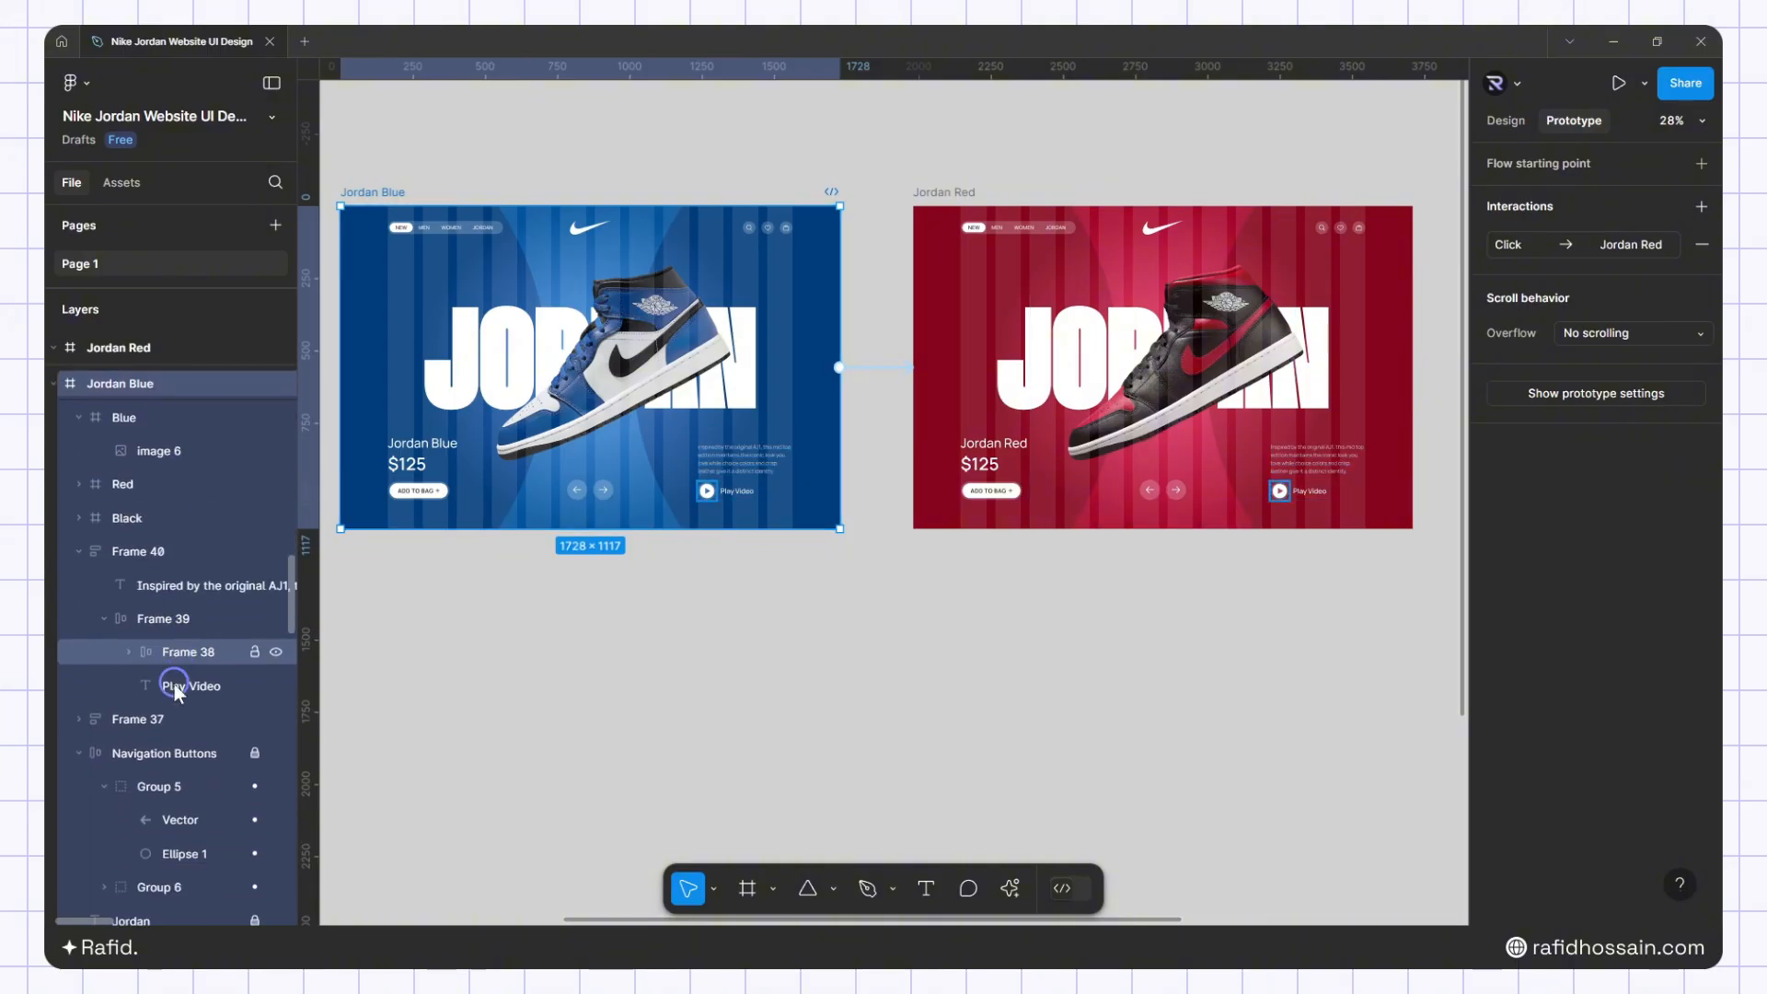
left_click(80, 753)
left_click(80, 752)
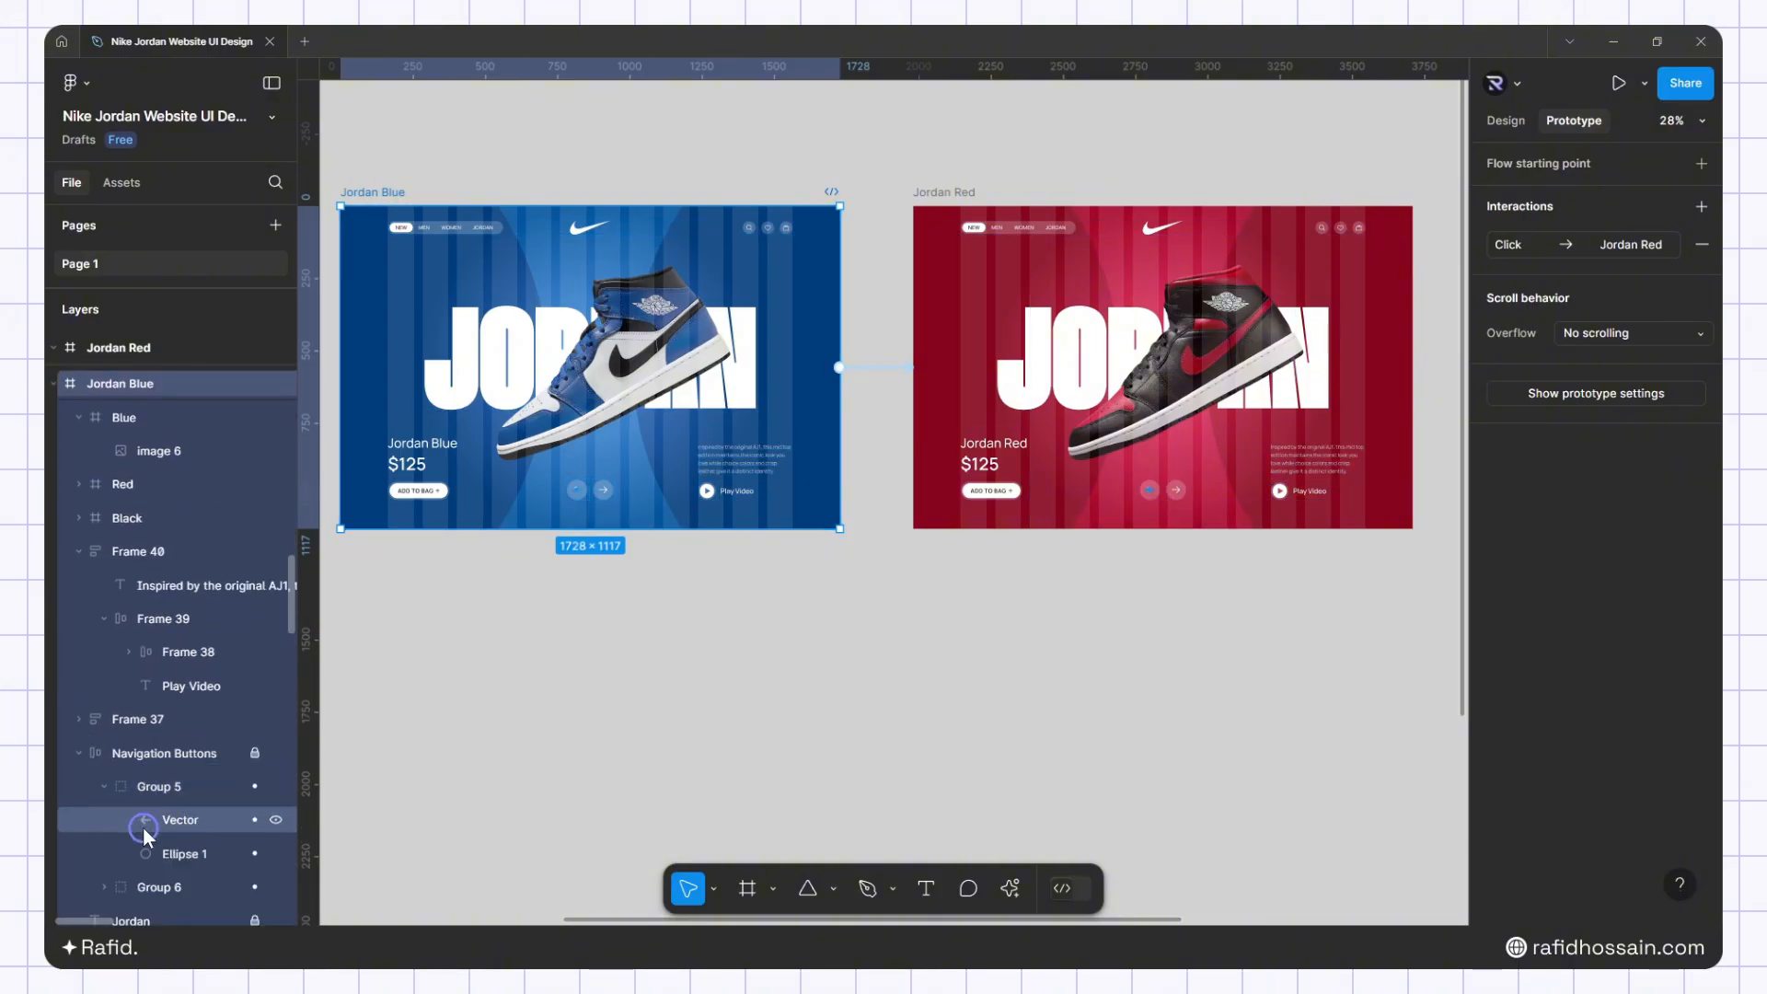
left_click(158, 885)
left_click_drag(613, 490, 1132, 525)
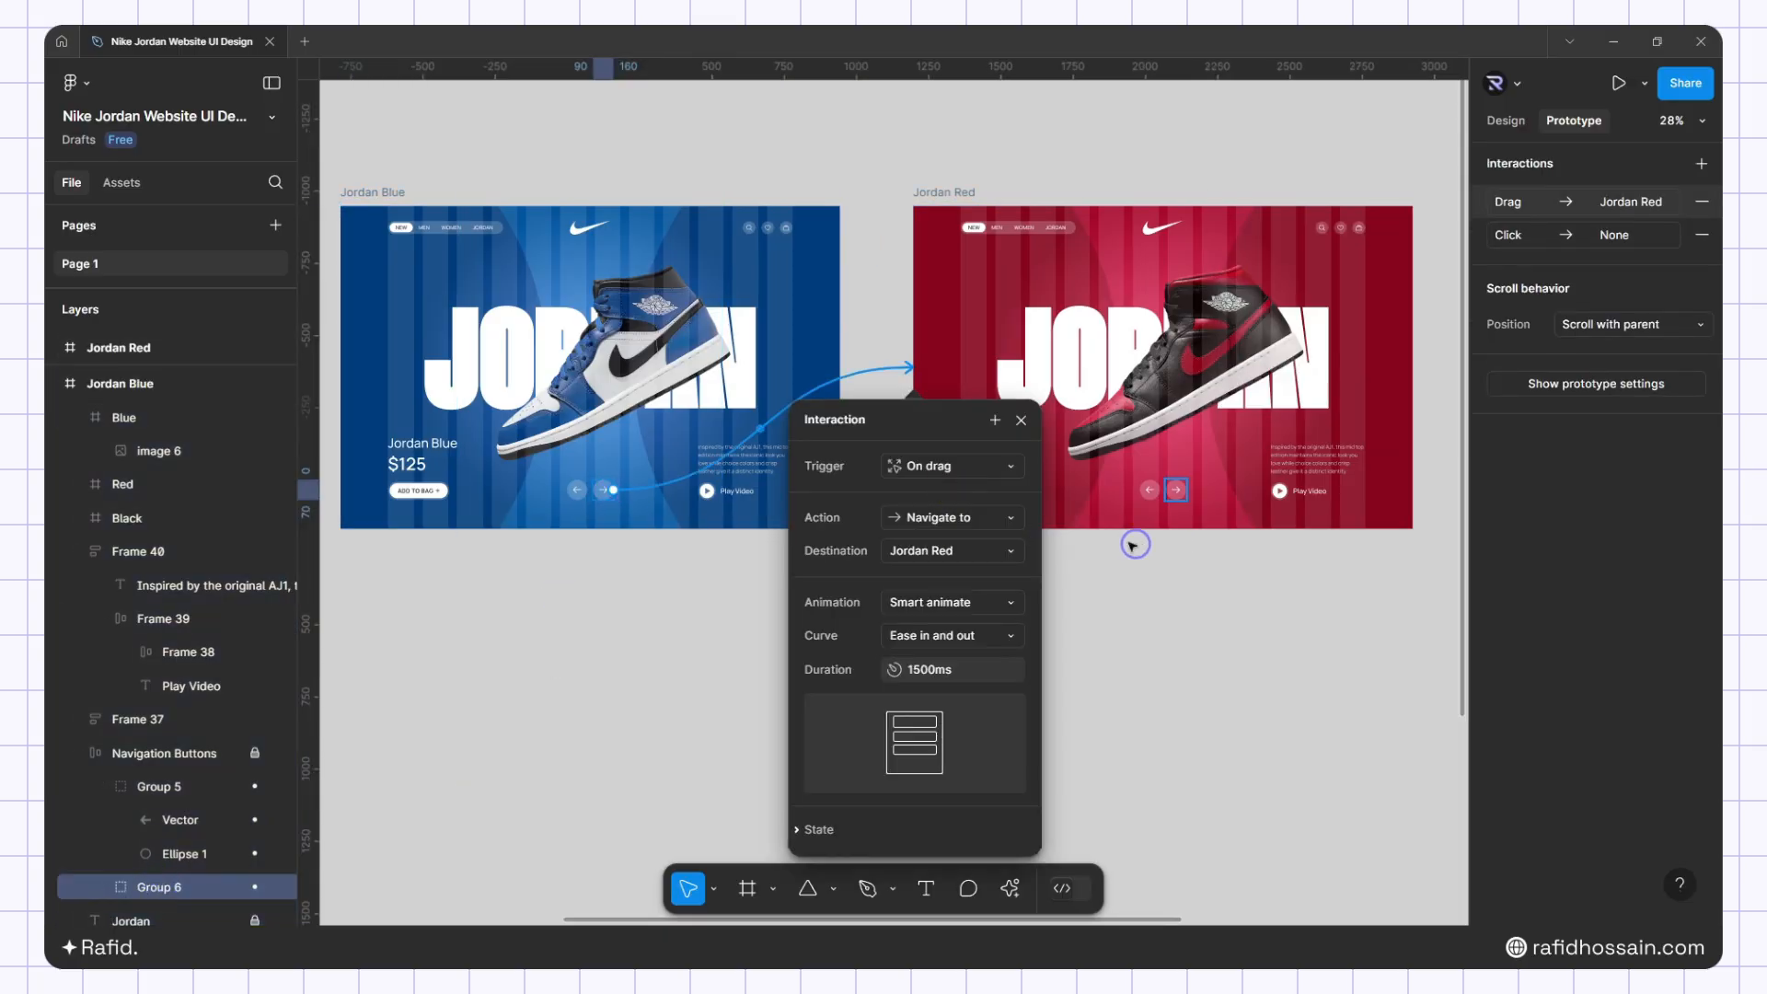
Remove the right-arrow button's empty click interaction and set its Jordan Red link's trigger to On click
left_click(1699, 236)
left_click(1644, 197)
left_click(1380, 251)
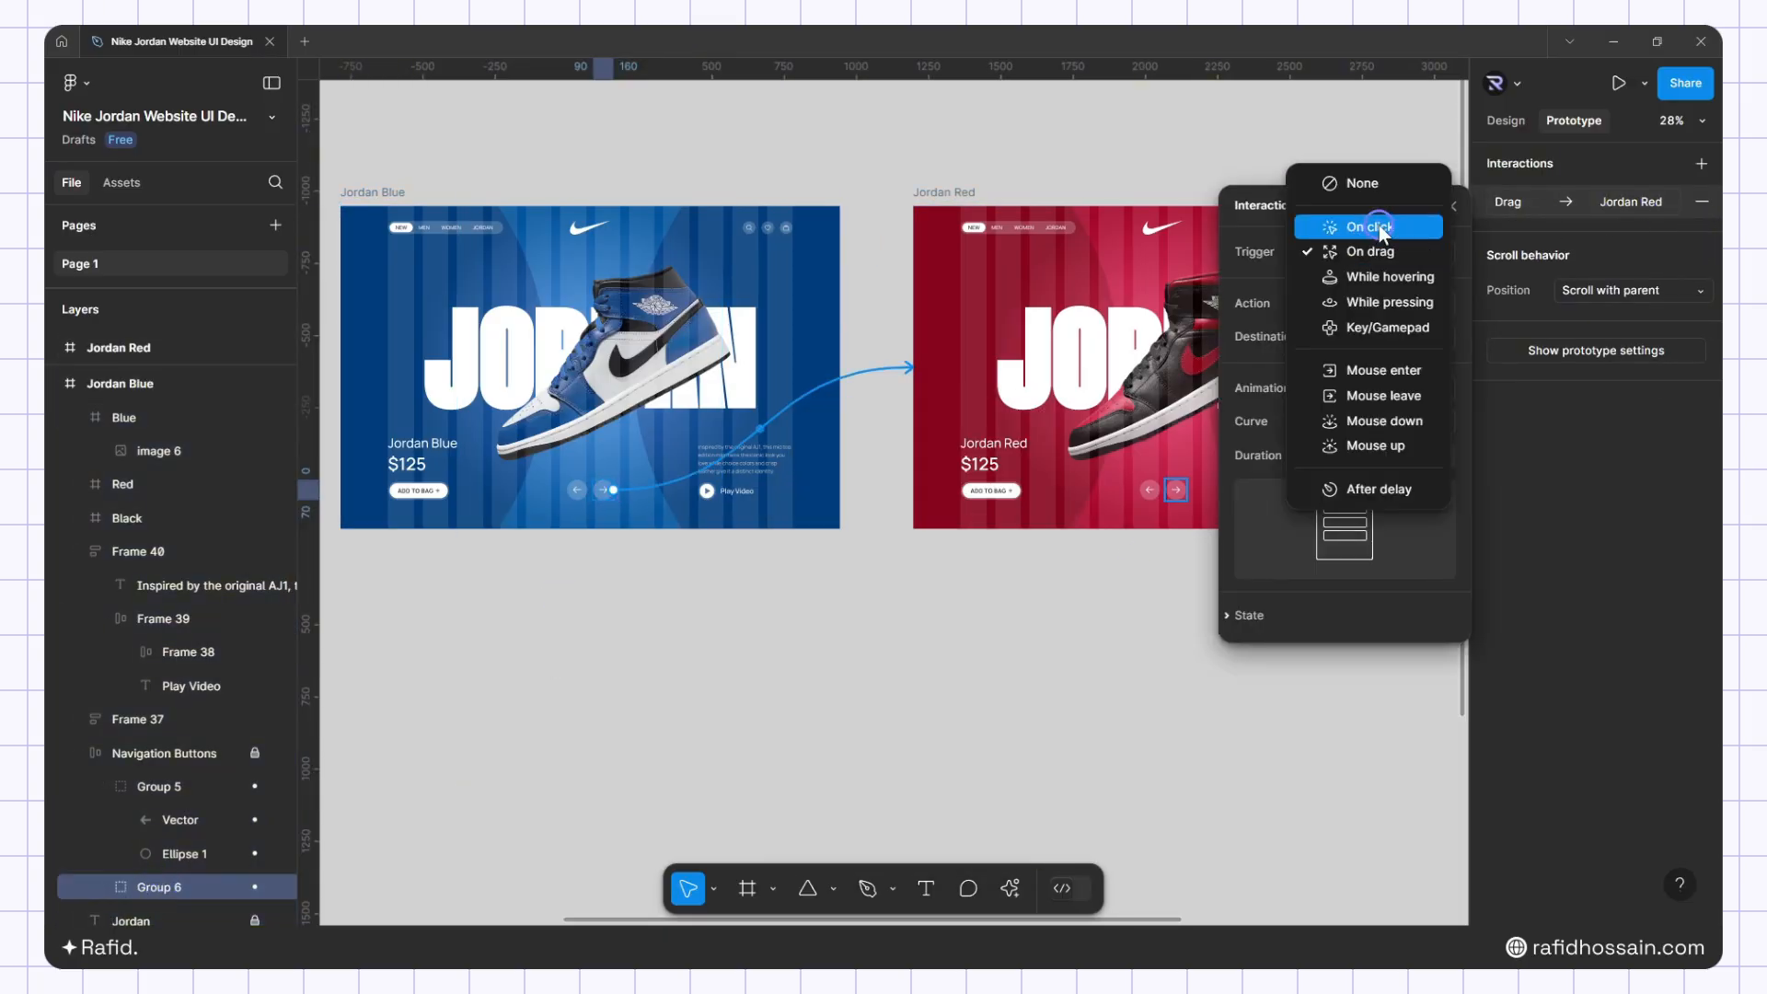
left_click(1360, 227)
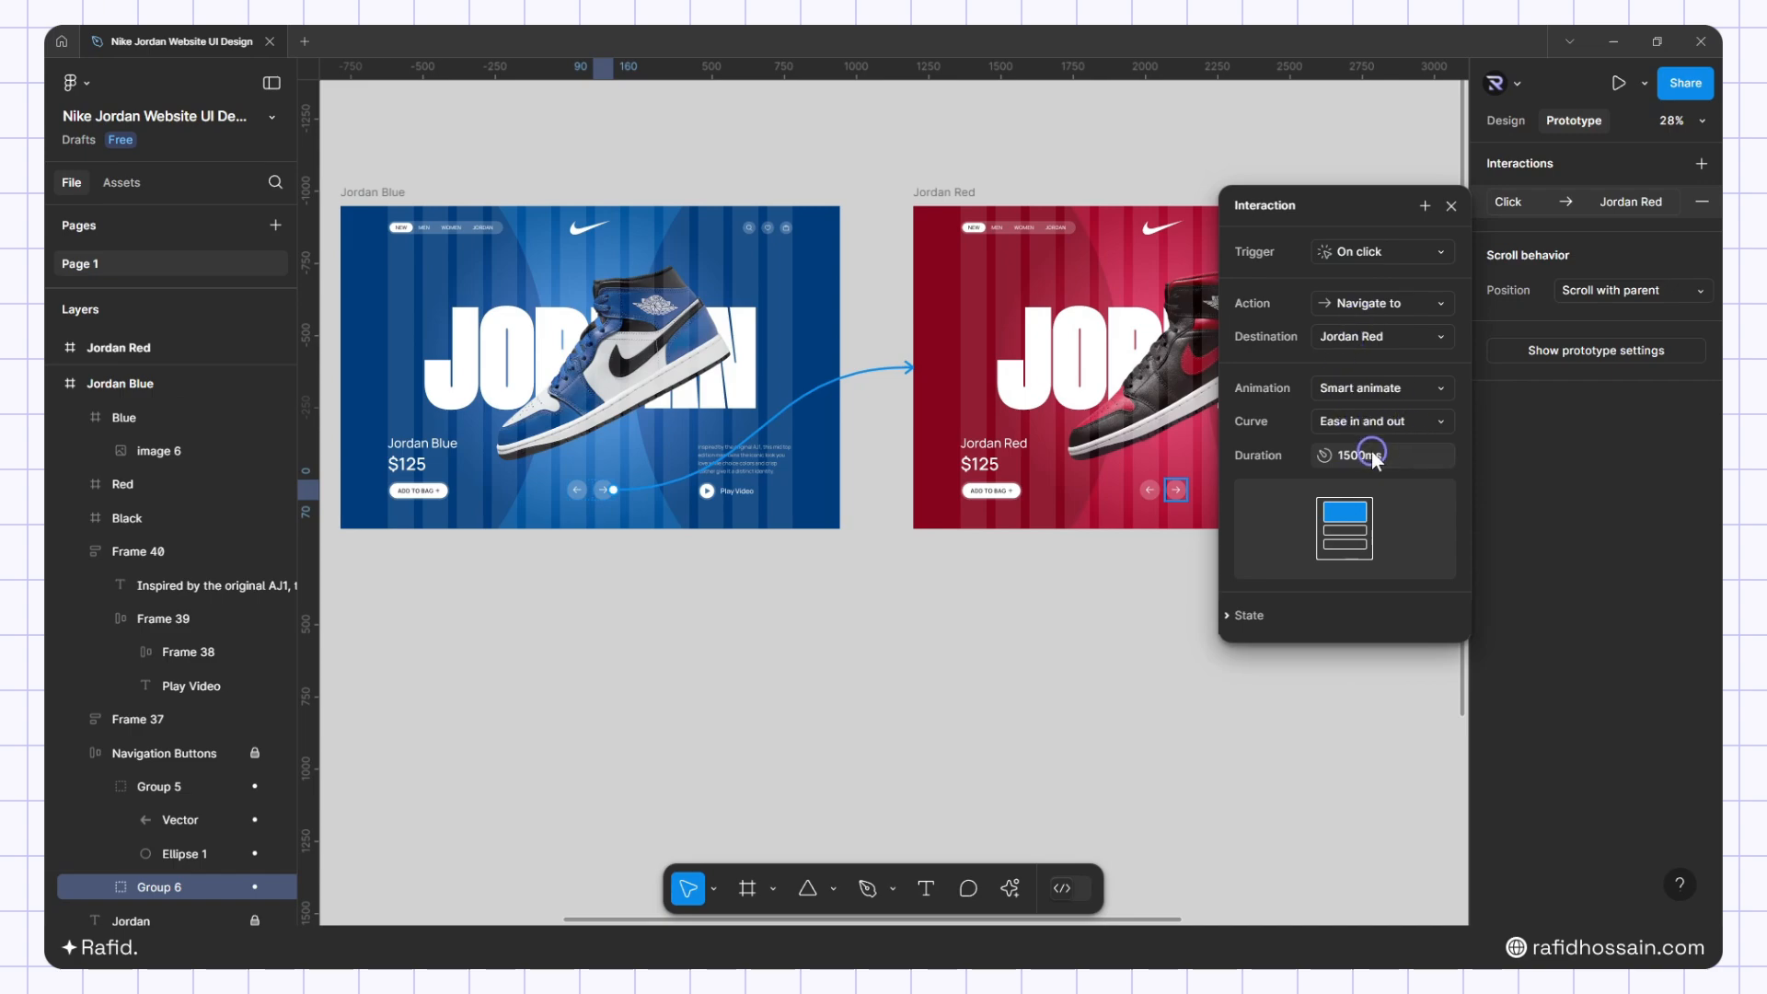
left_click(1451, 205)
Link the left-arrow button (Group 5) in the Jordan Red screen to Jordan Blue with an On click interaction
scroll(858, 309, "down", 2)
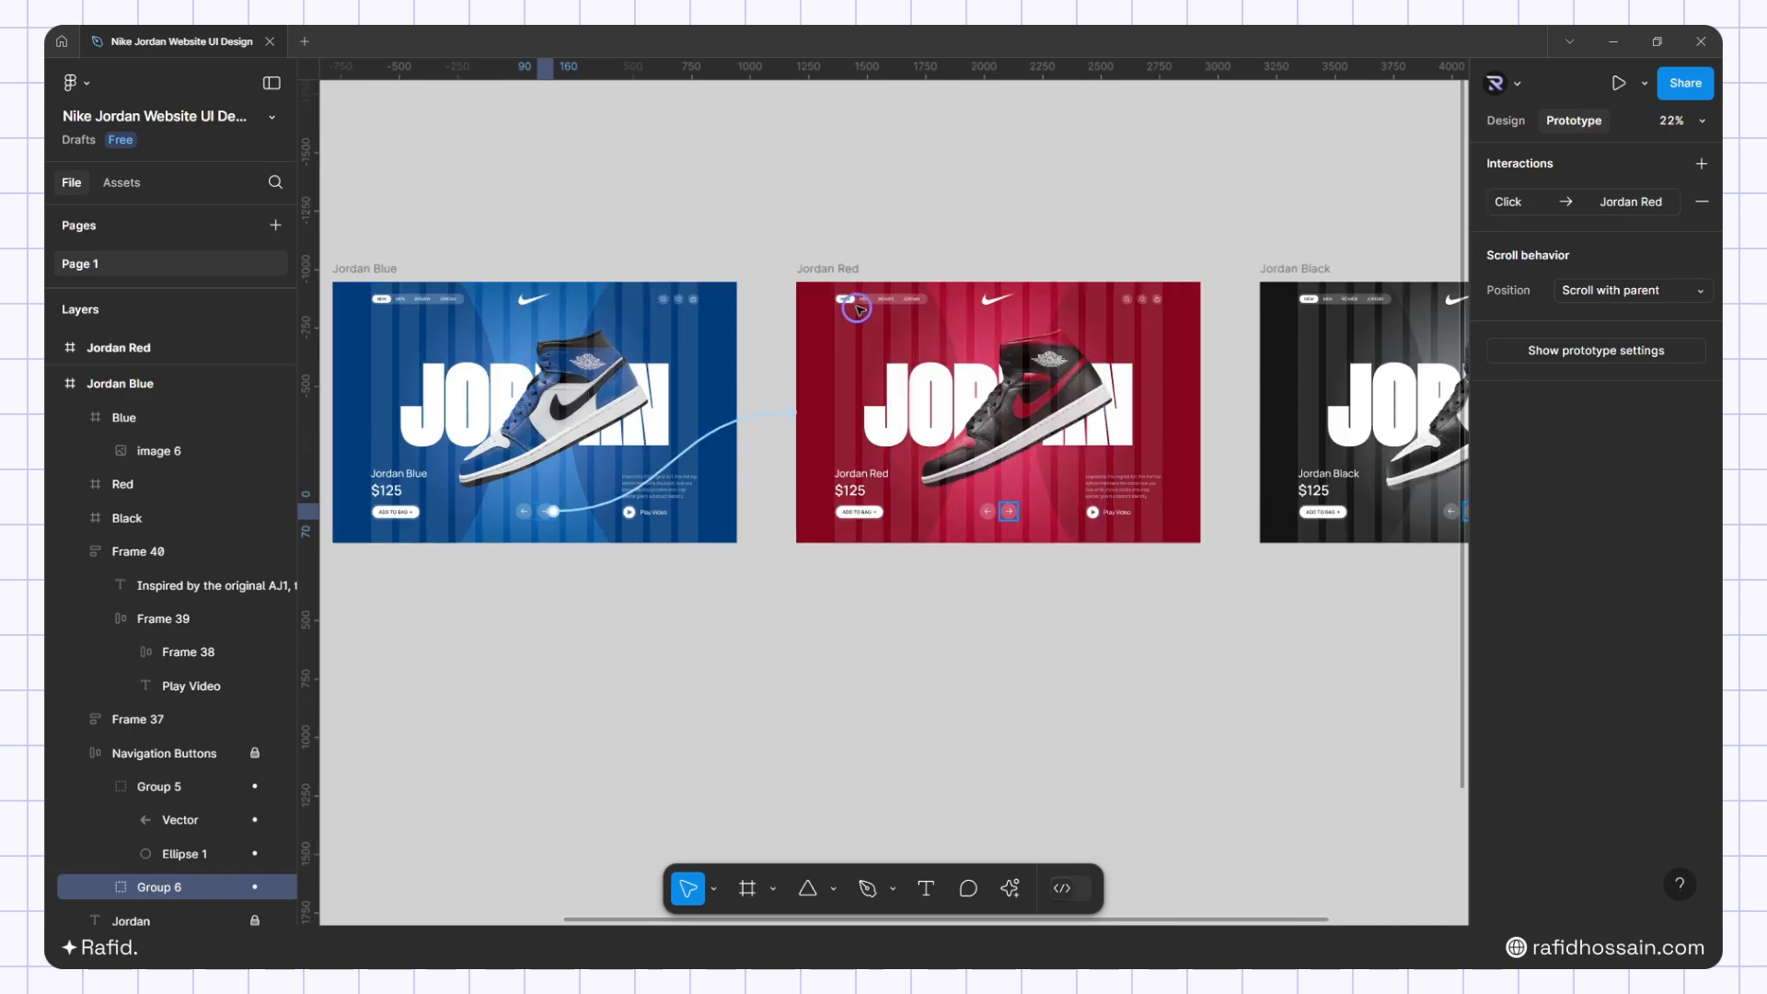
left_click(831, 268)
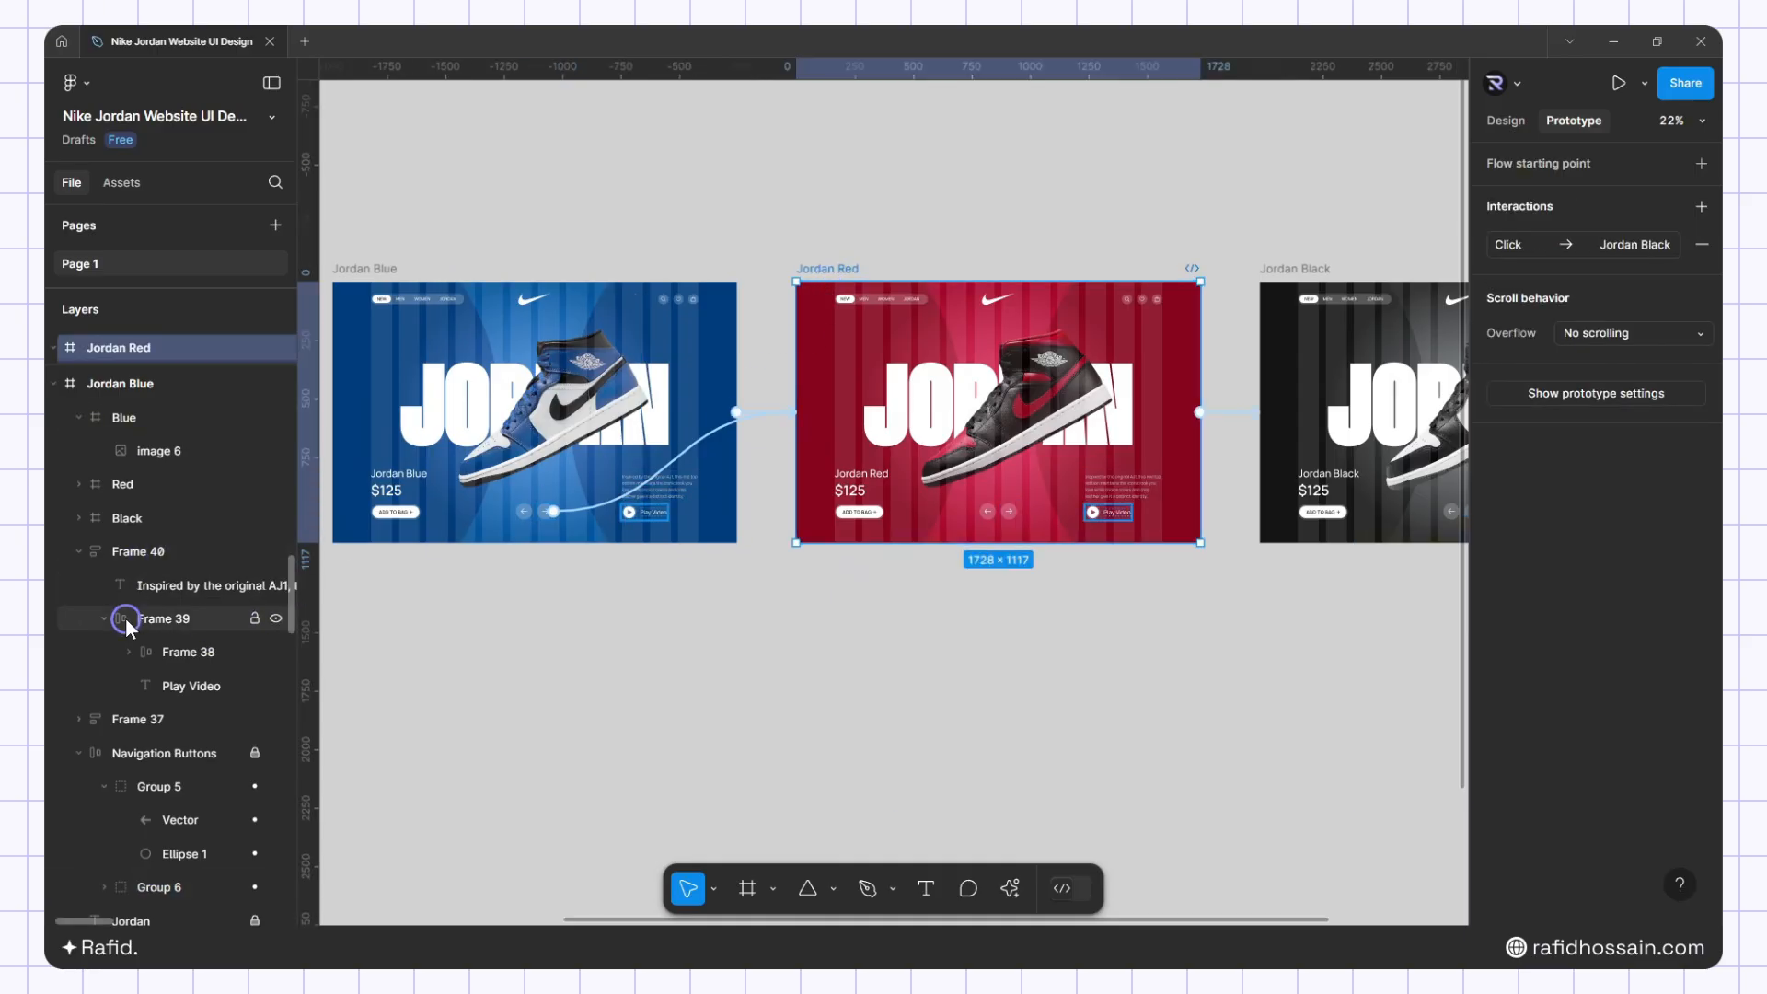
left_click(121, 786)
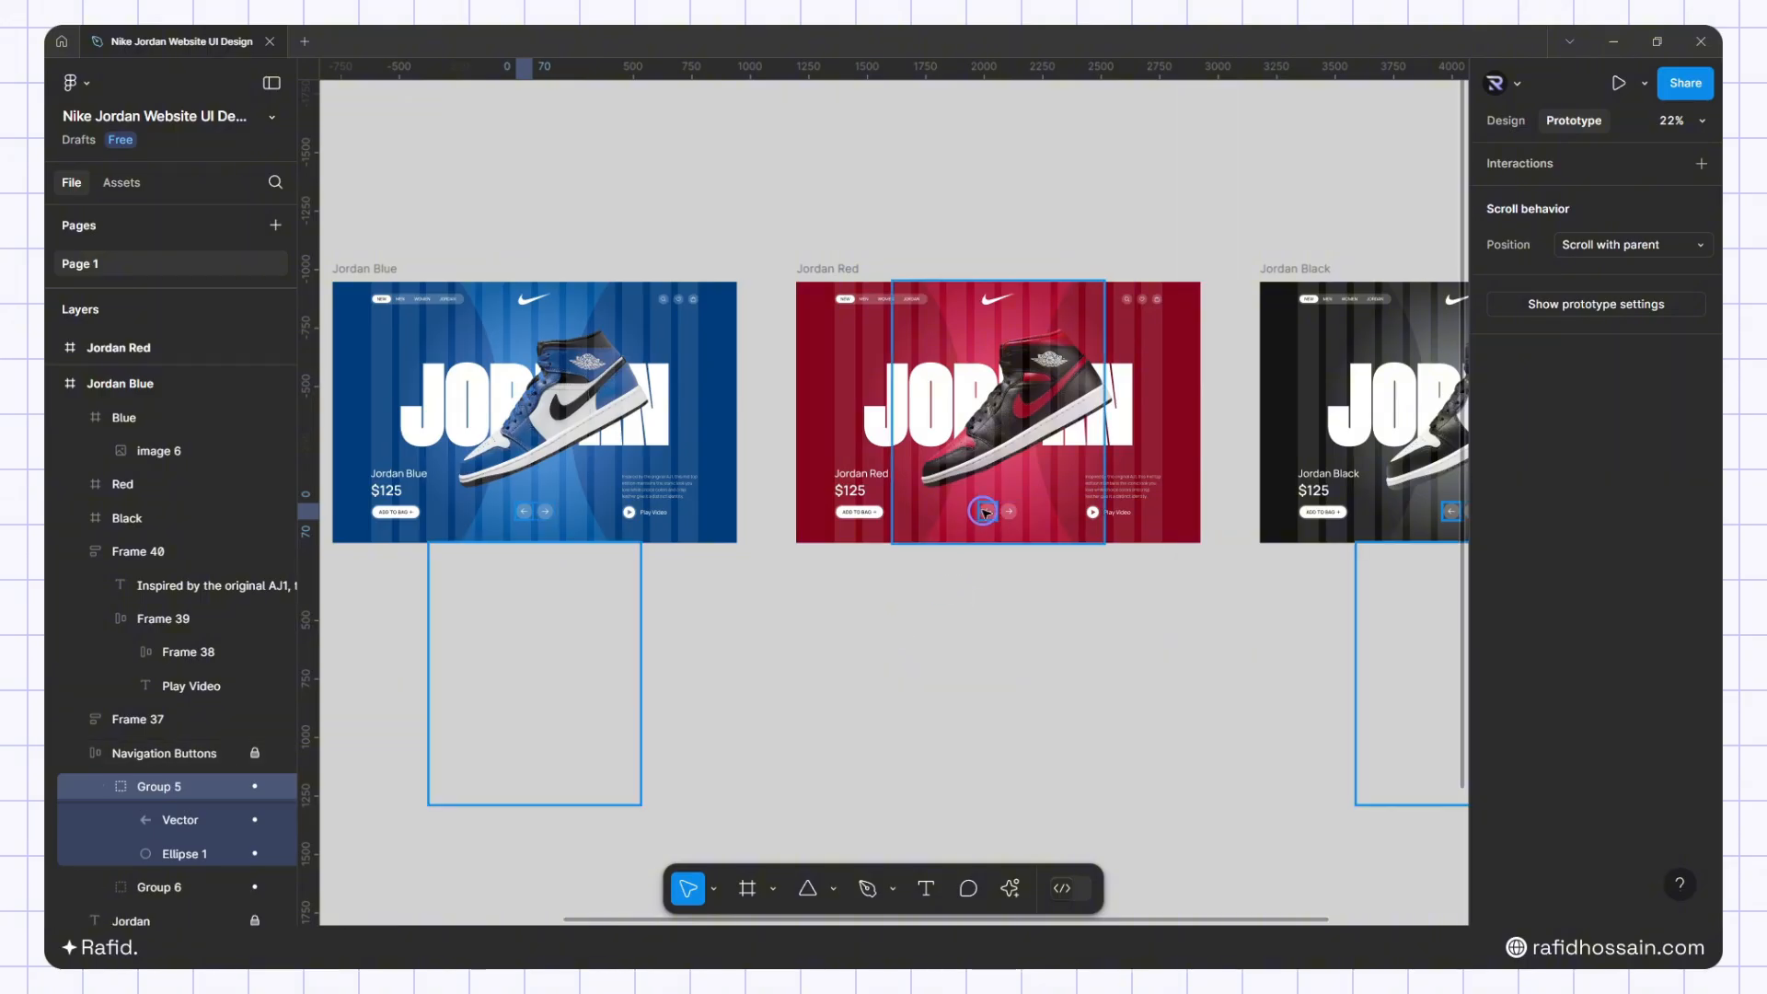
scroll(983, 512, "up", 5)
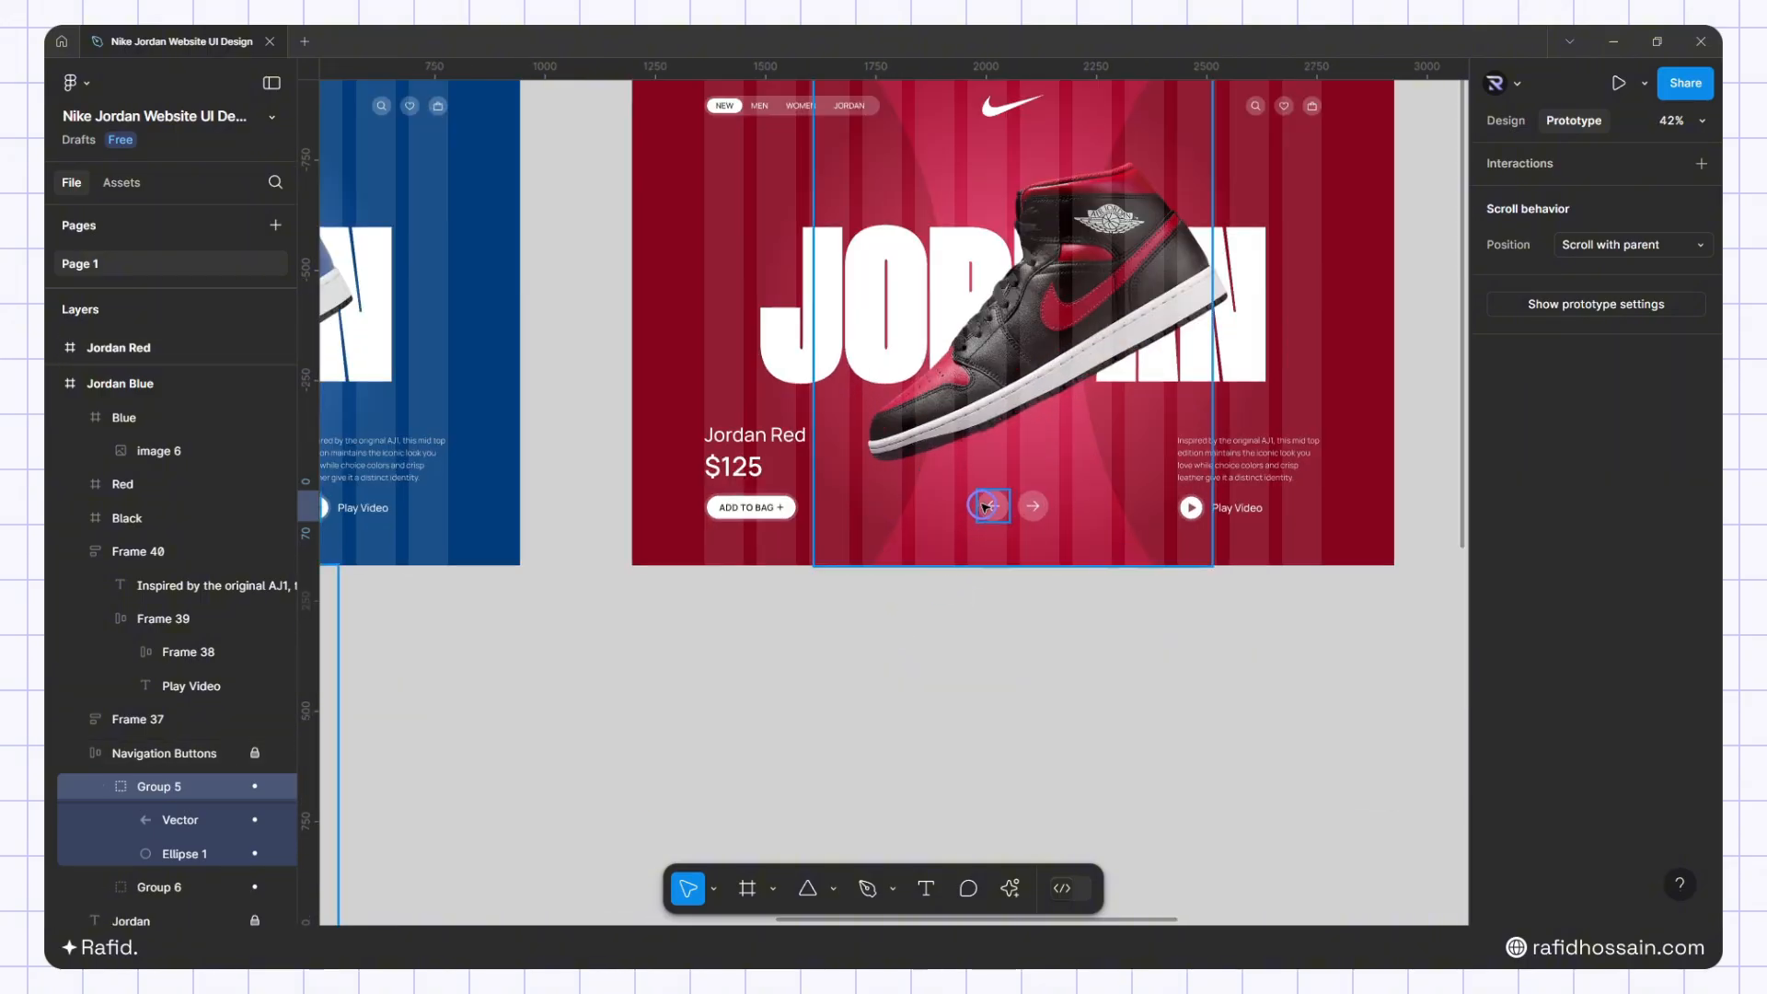
left_click(984, 508)
left_click(165, 851)
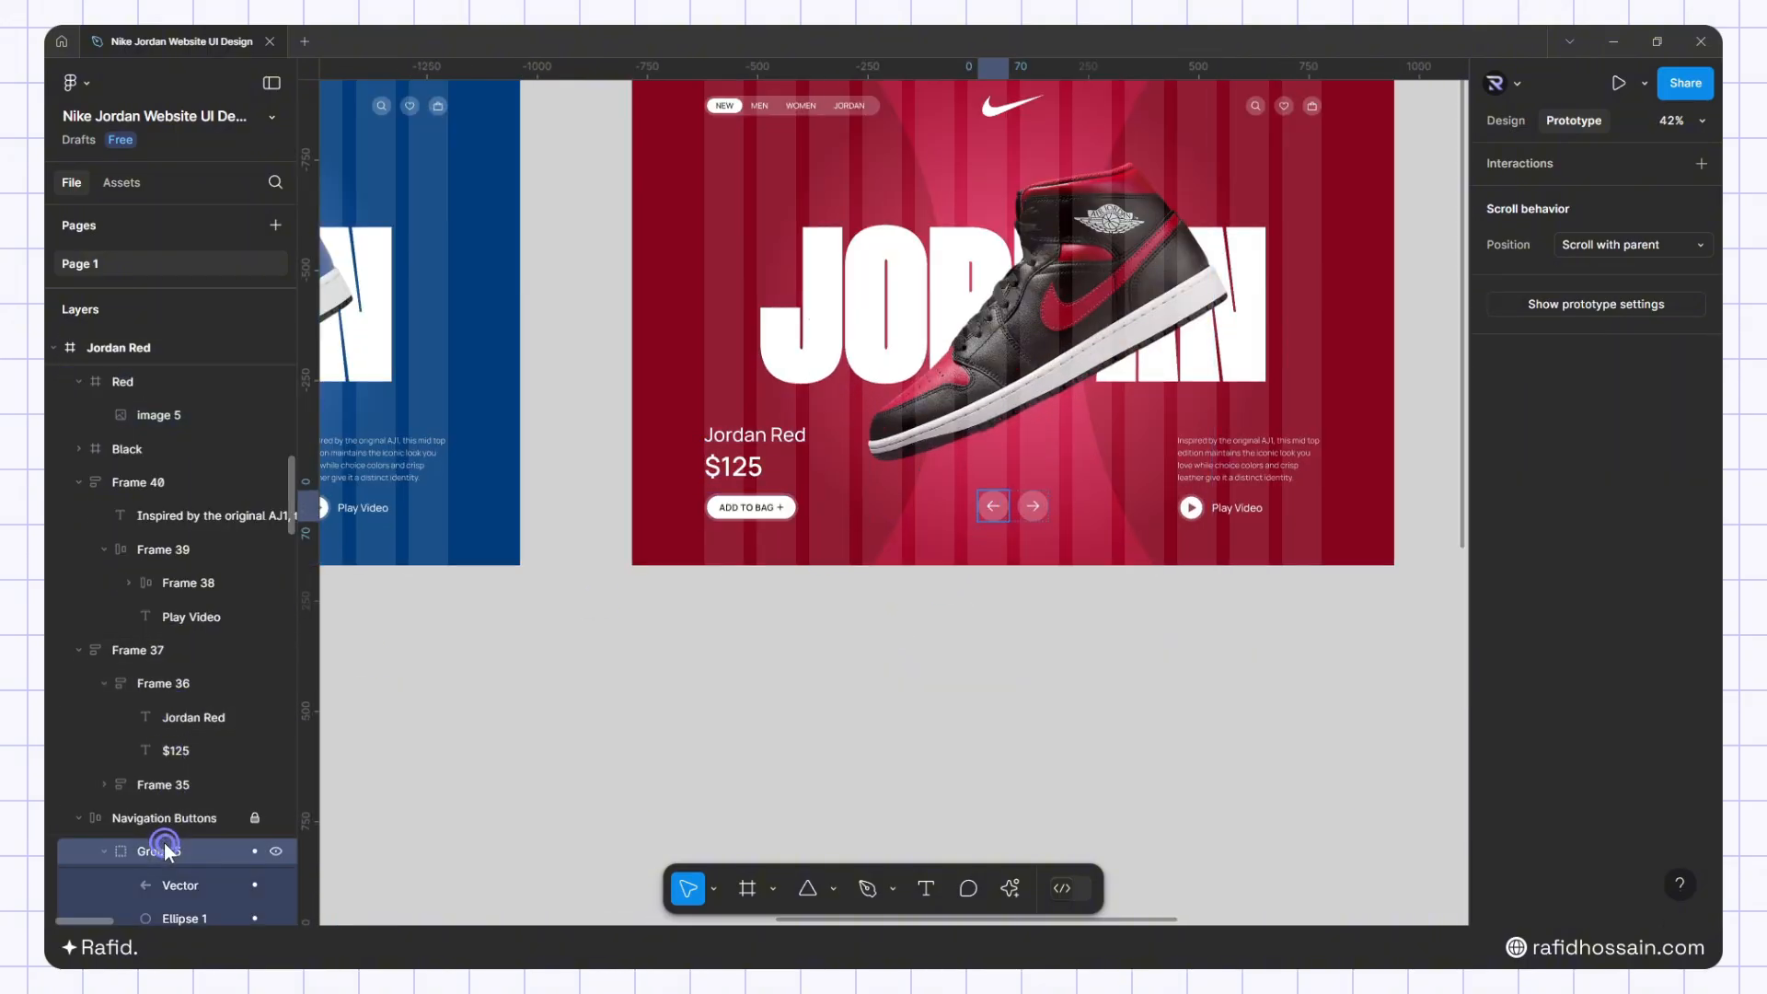
left_click_drag(979, 506, 492, 440)
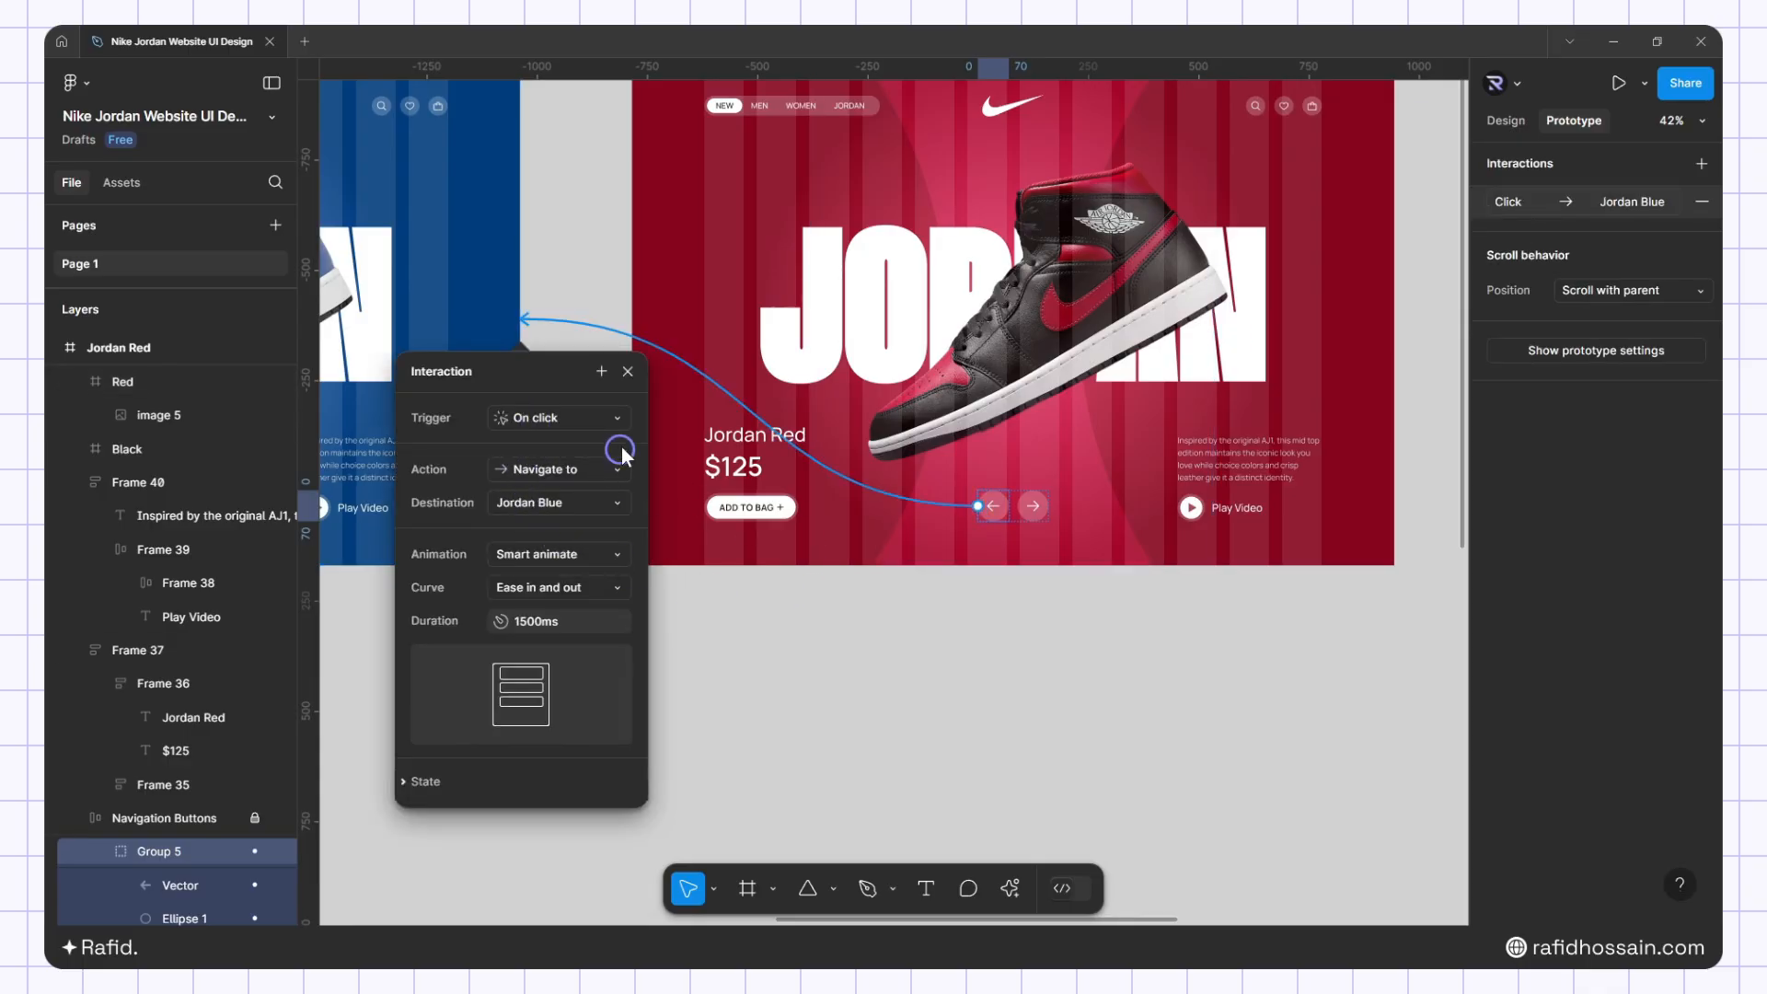
left_click(627, 370)
Link the right-arrow button (Group 6) in the Jordan Red screen to Jordan Black with an On drag interaction
scroll(889, 594, "down", 3)
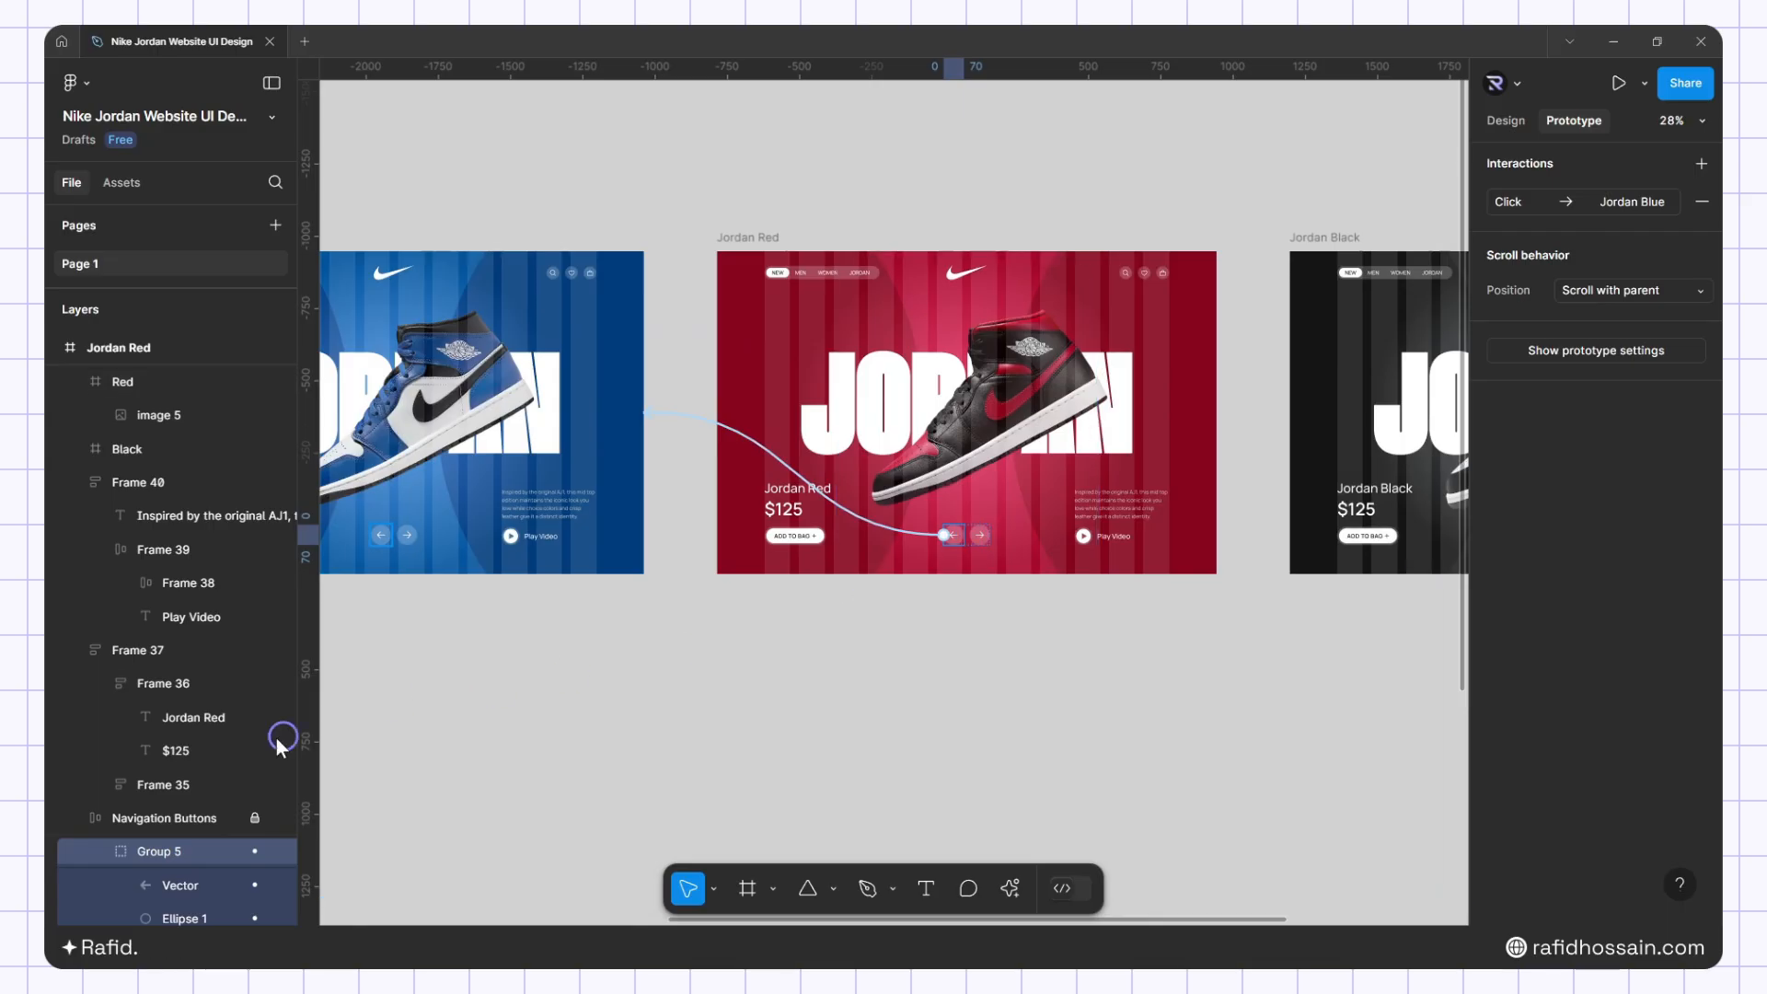
scroll(218, 783, "down", 1)
left_click(174, 864)
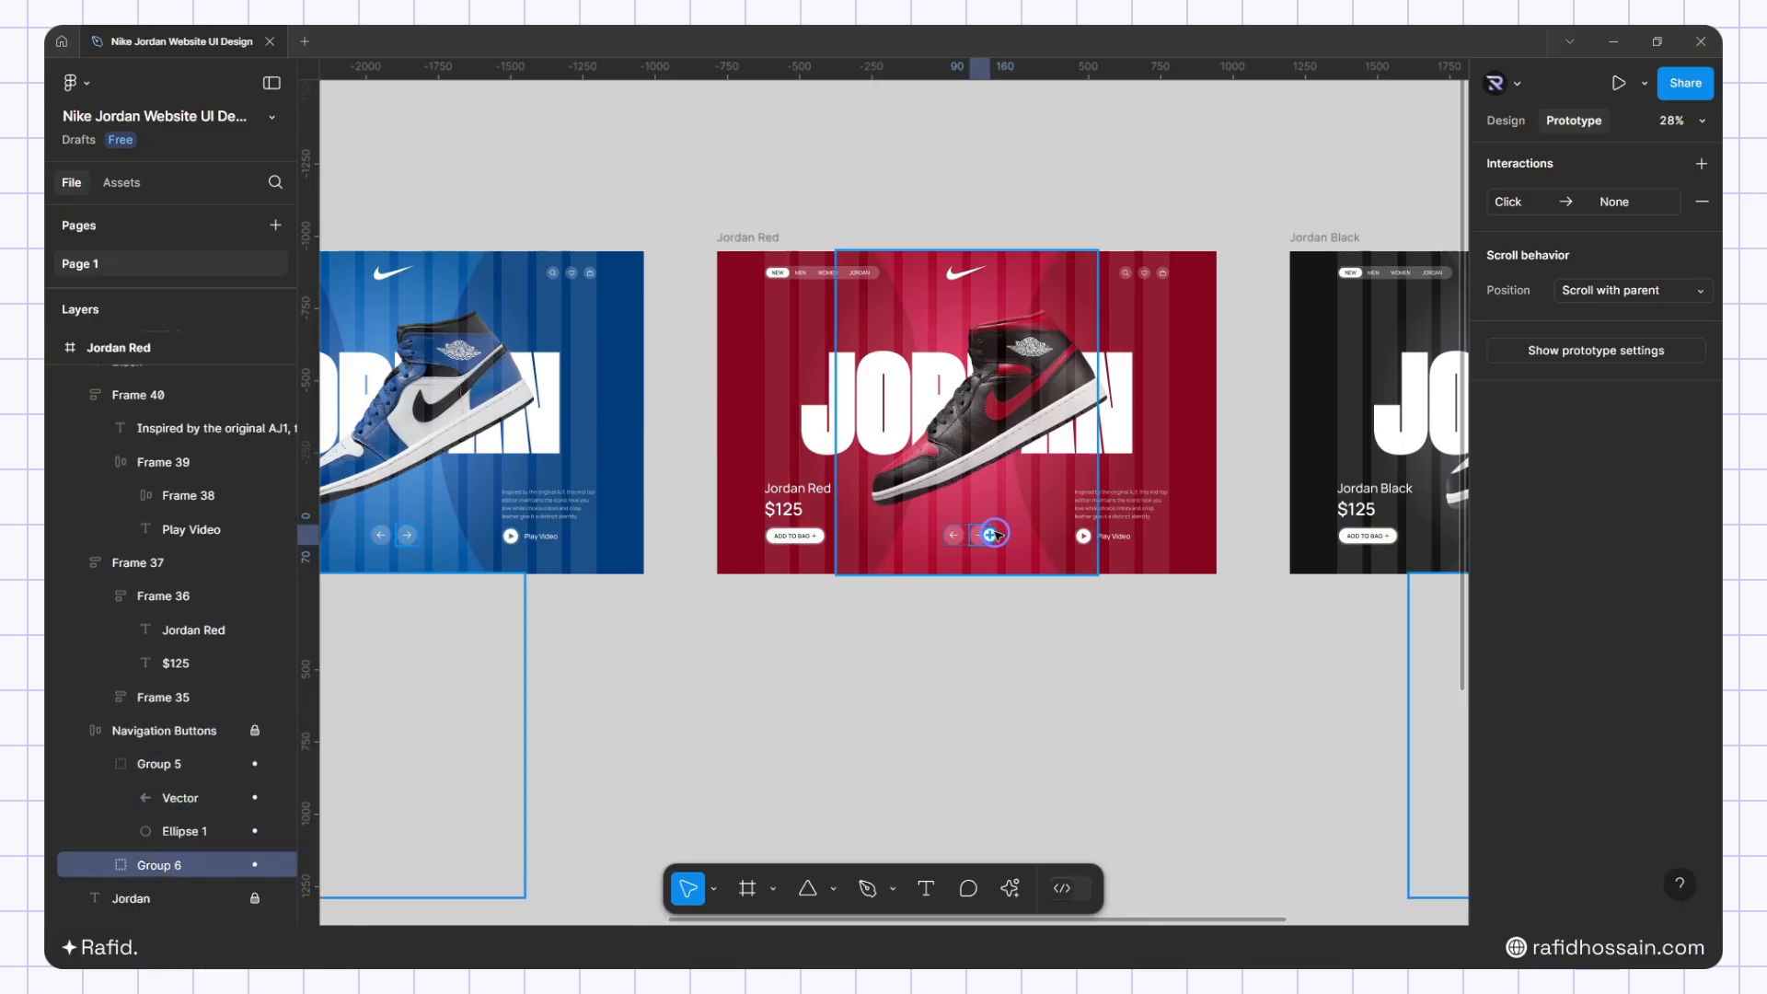
left_click_drag(990, 535, 1331, 521)
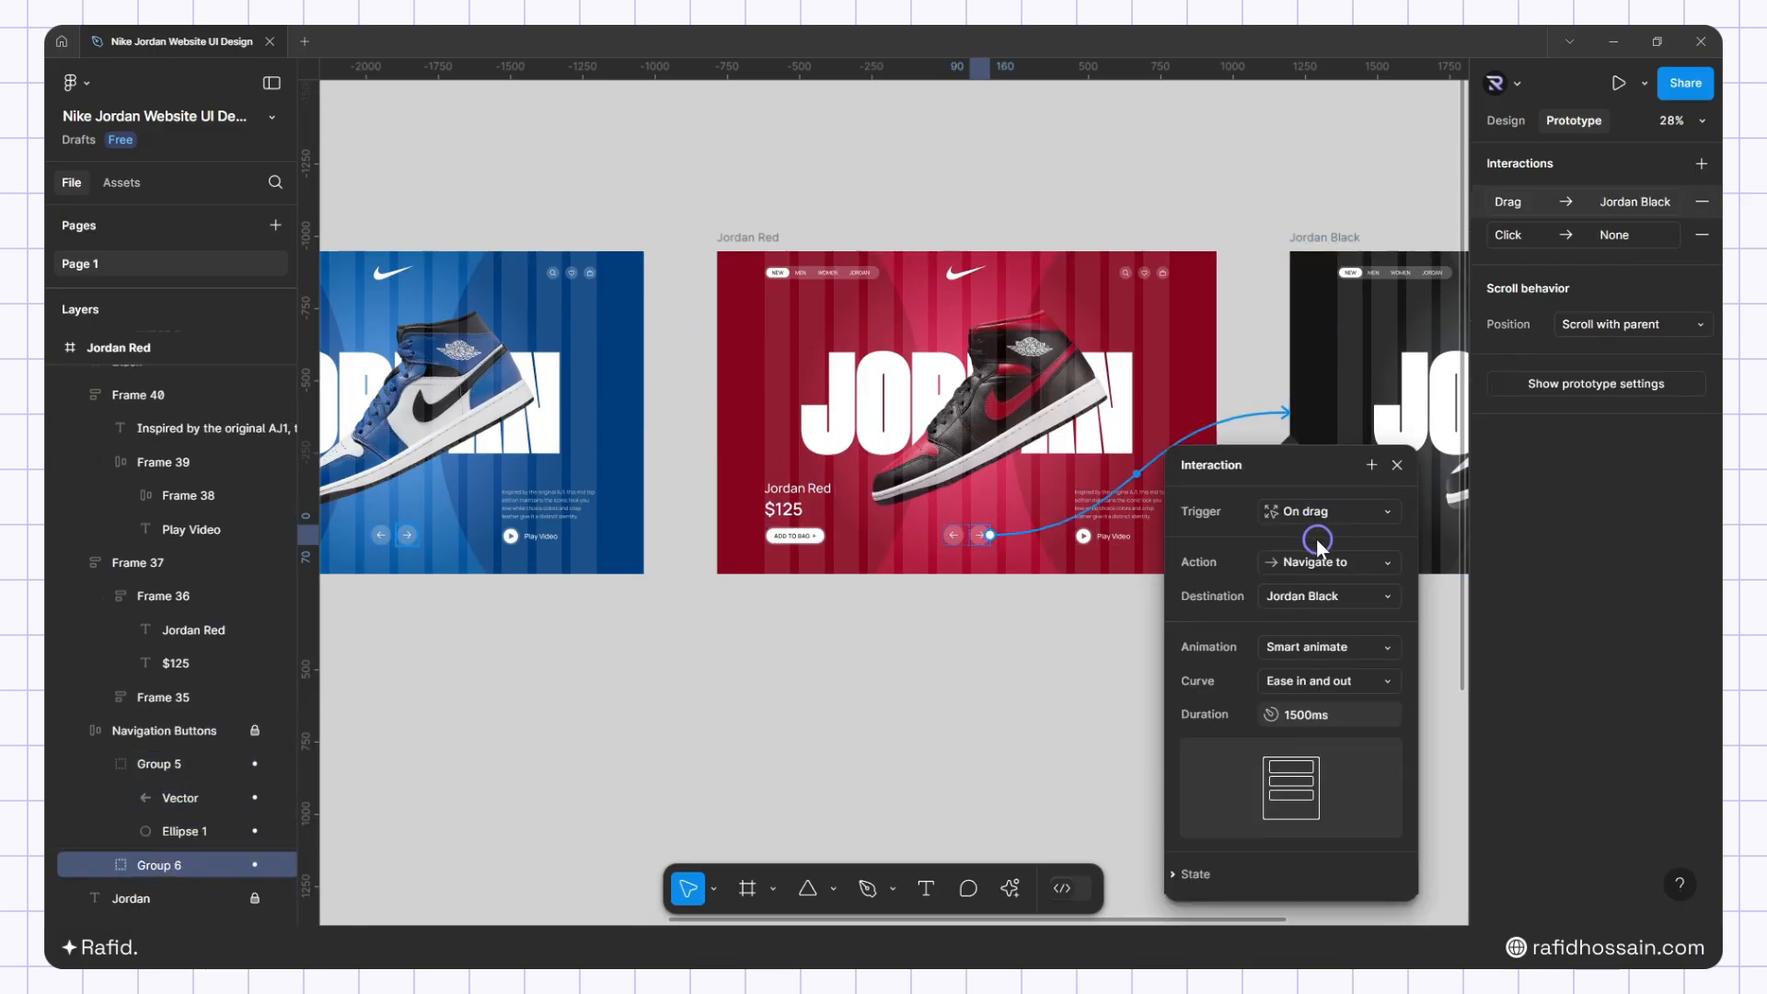
left_click(1400, 465)
scroll(1230, 556, "up", 3)
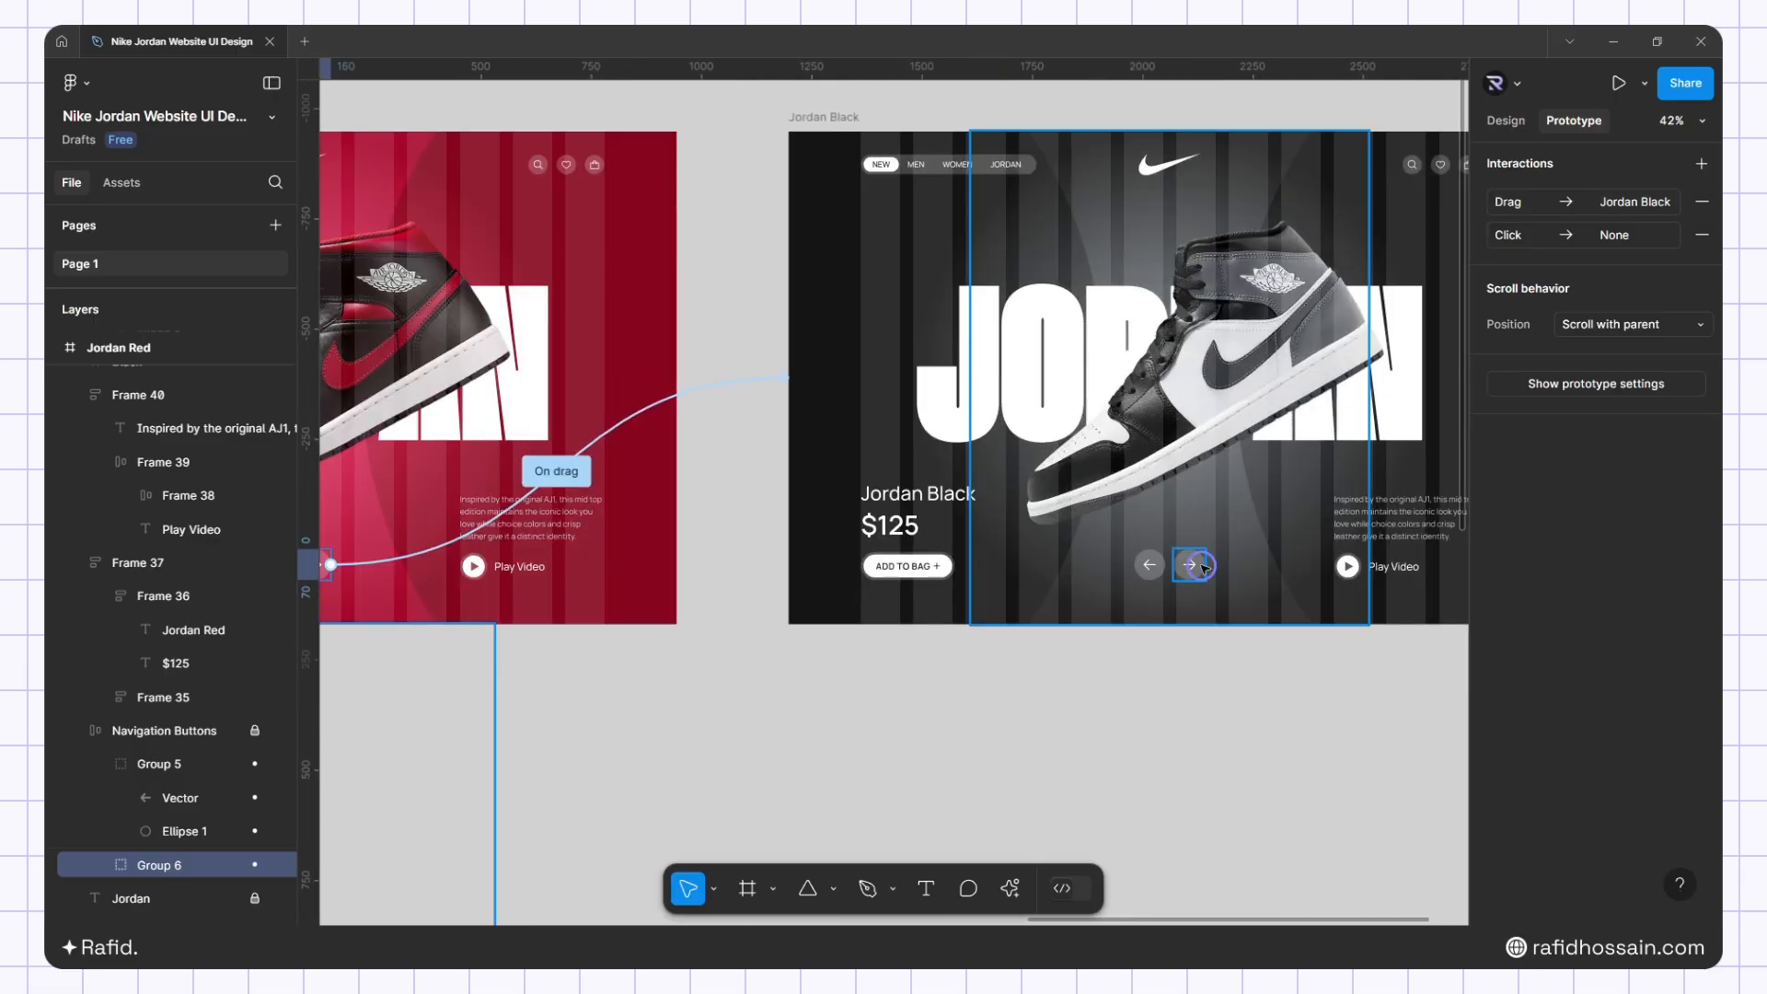
Link the left-arrow button (Group 5) in the Jordan Black screen to Jordan Red with an On click, Smart animate interaction
left_click(827, 117)
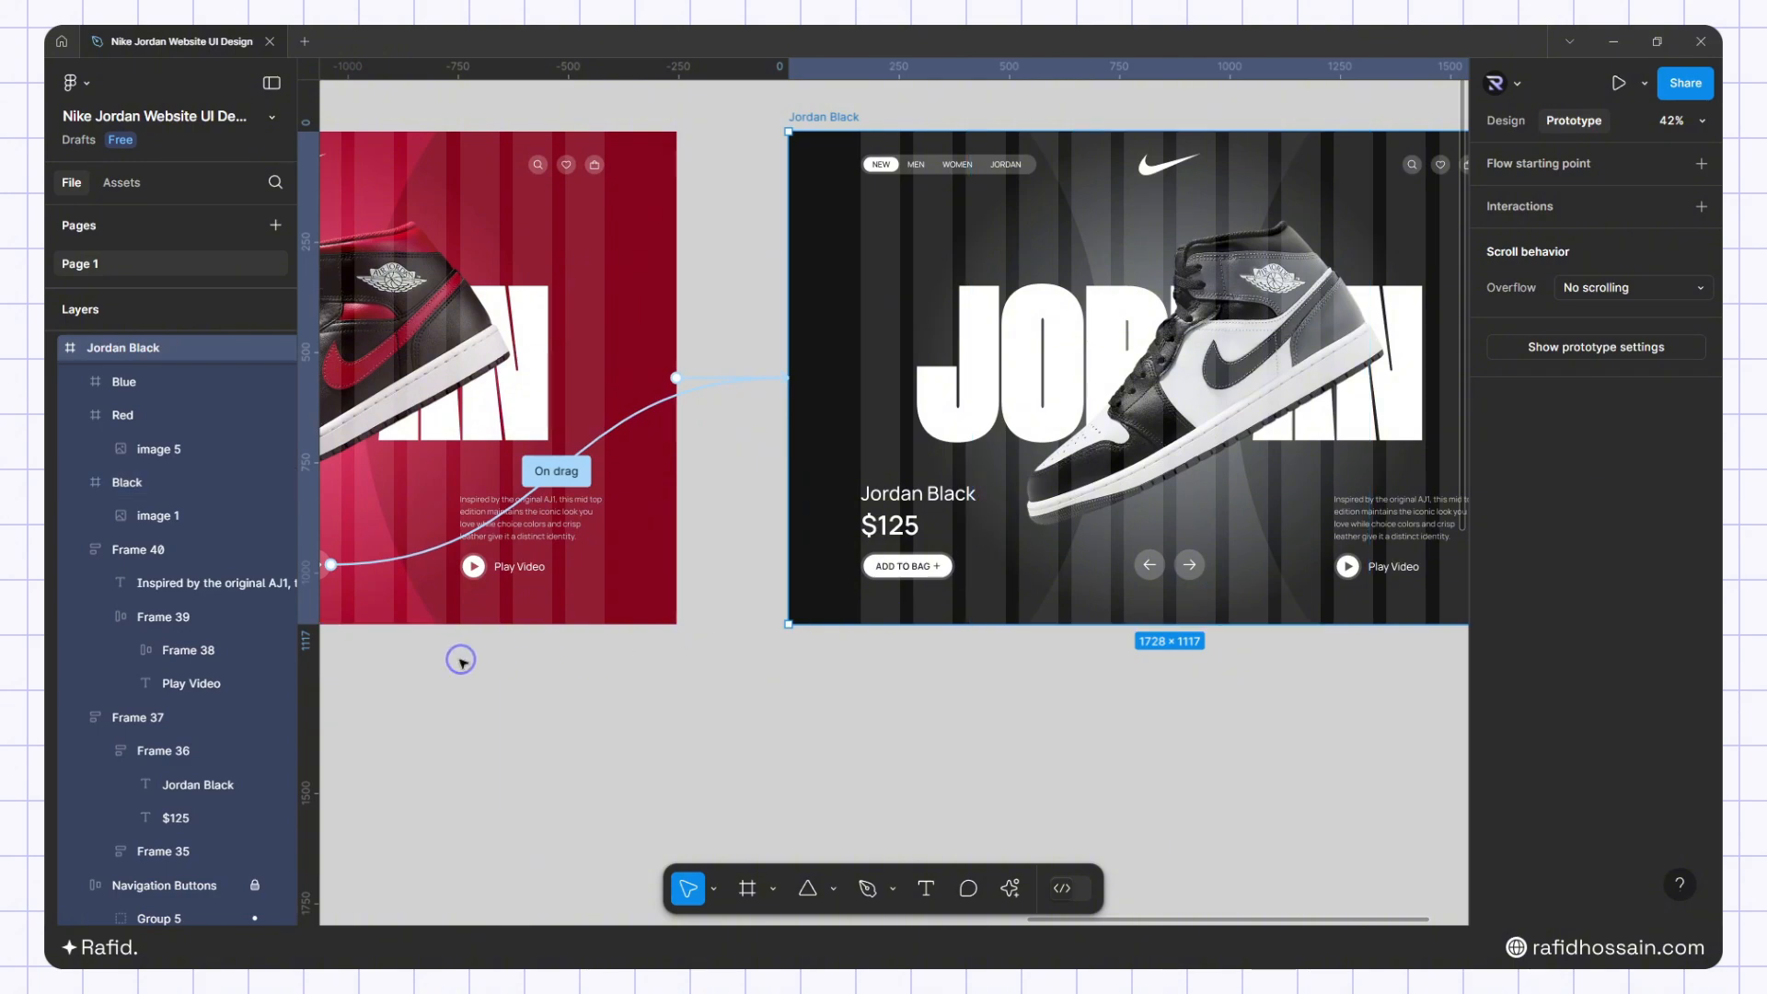
scroll(241, 639, "down", 3)
scroll(241, 639, "up", 3)
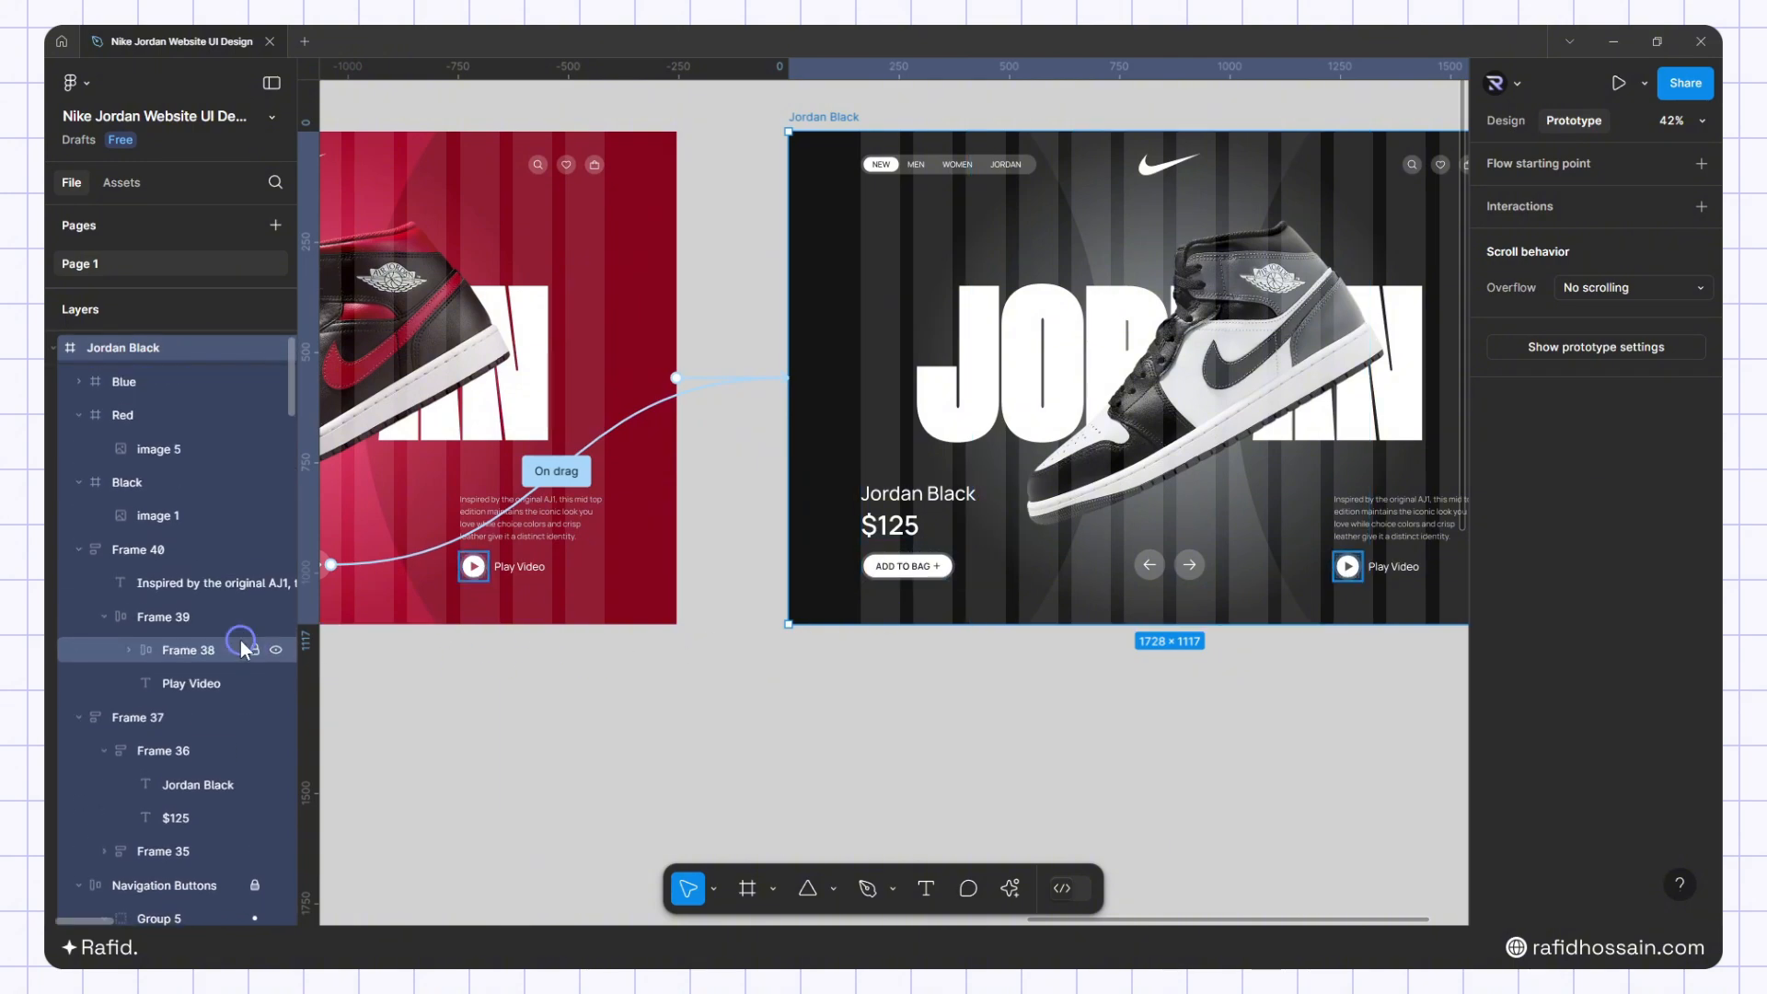
scroll(177, 516, "down", 3)
left_click(177, 832)
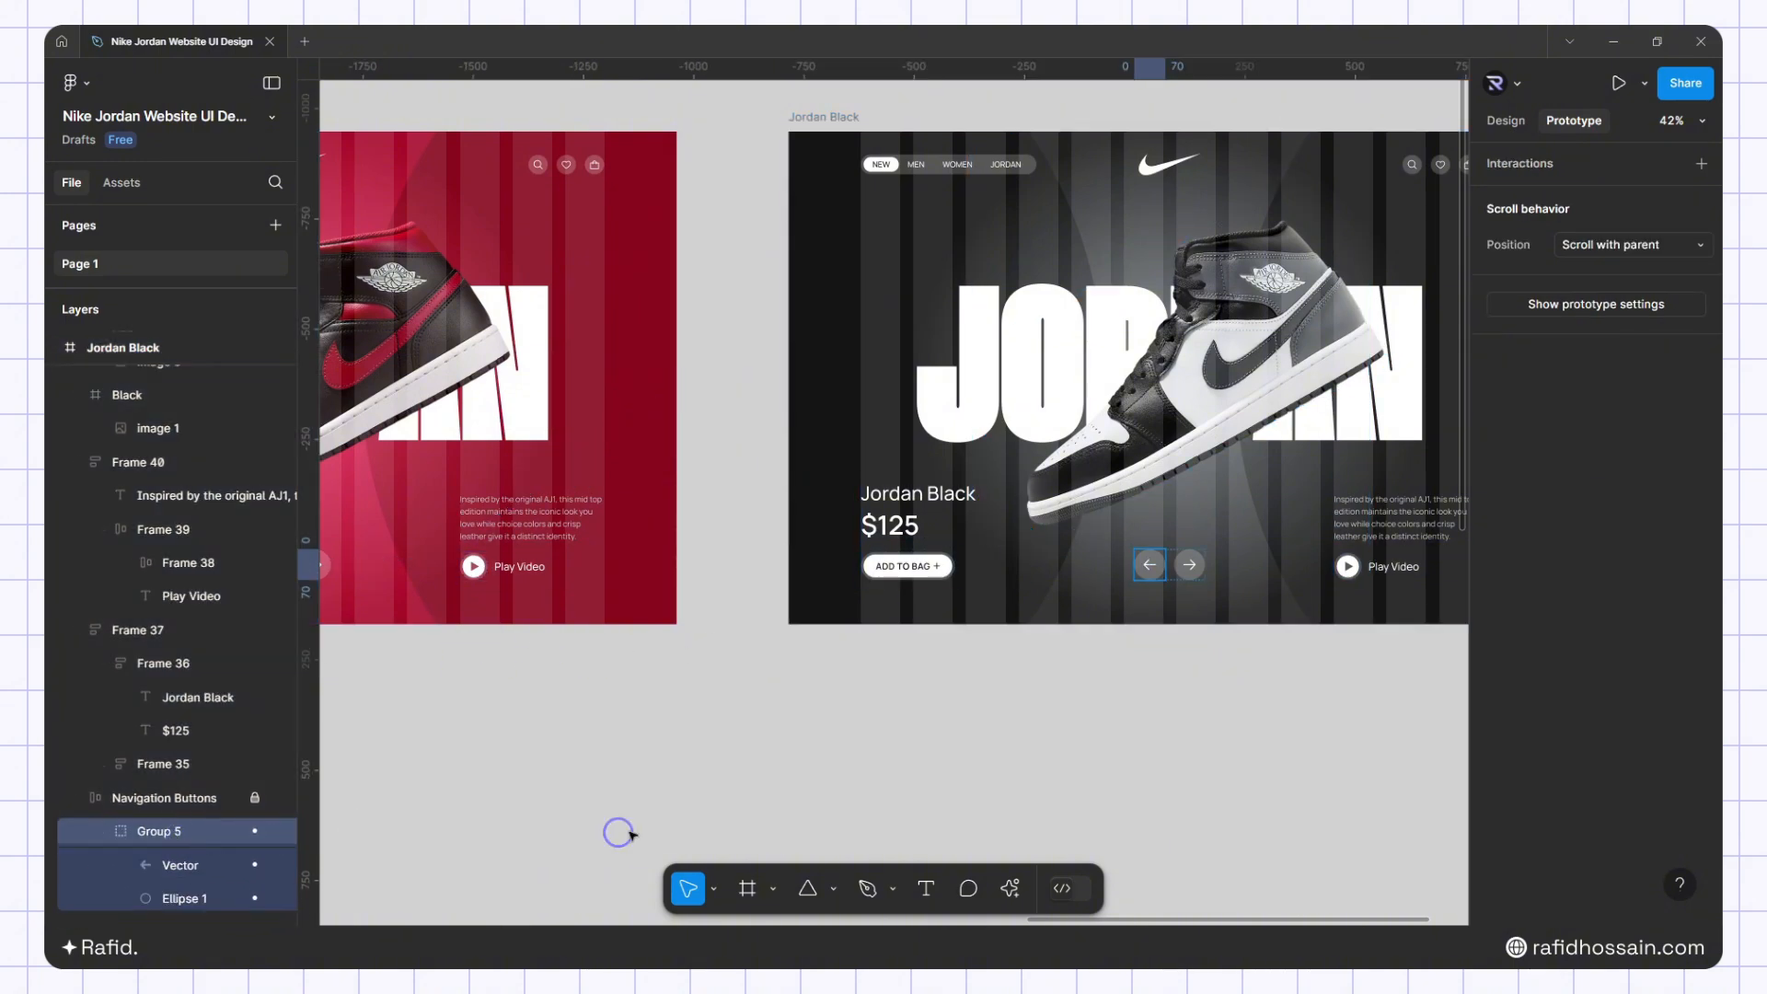
scroll(1149, 743, "down", 5)
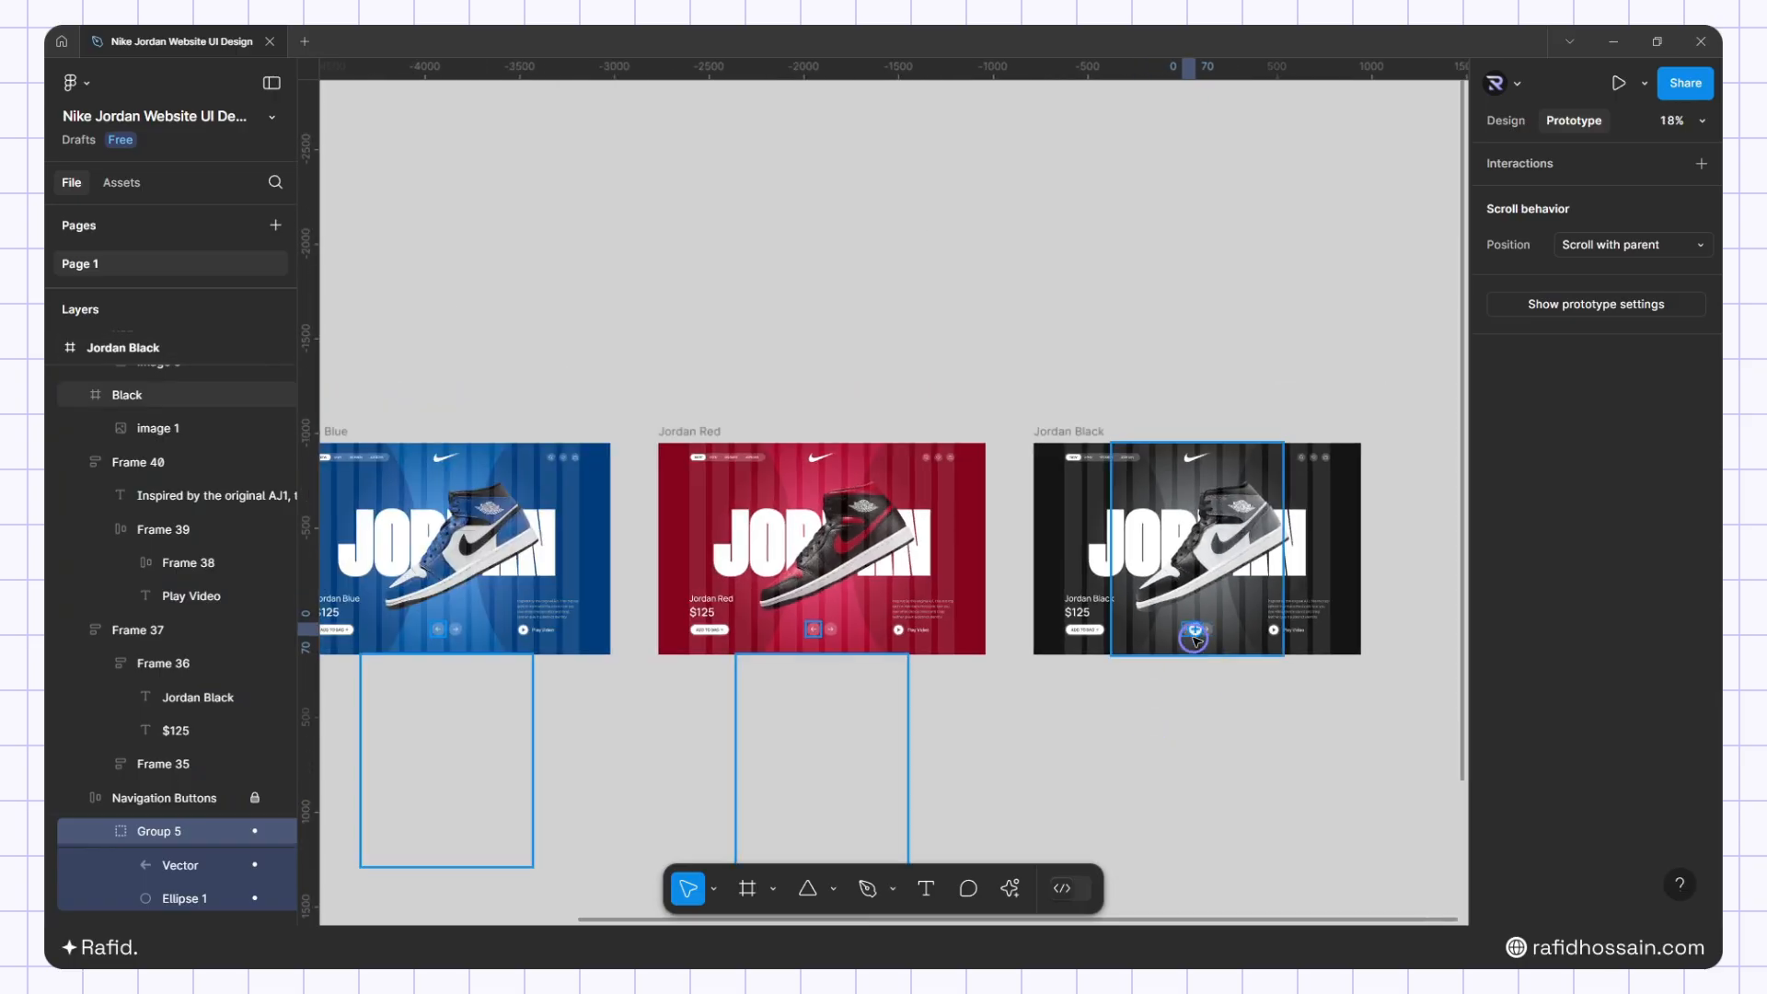
left_click_drag(1184, 634, 702, 580)
left_click_drag(772, 580, 772, 580)
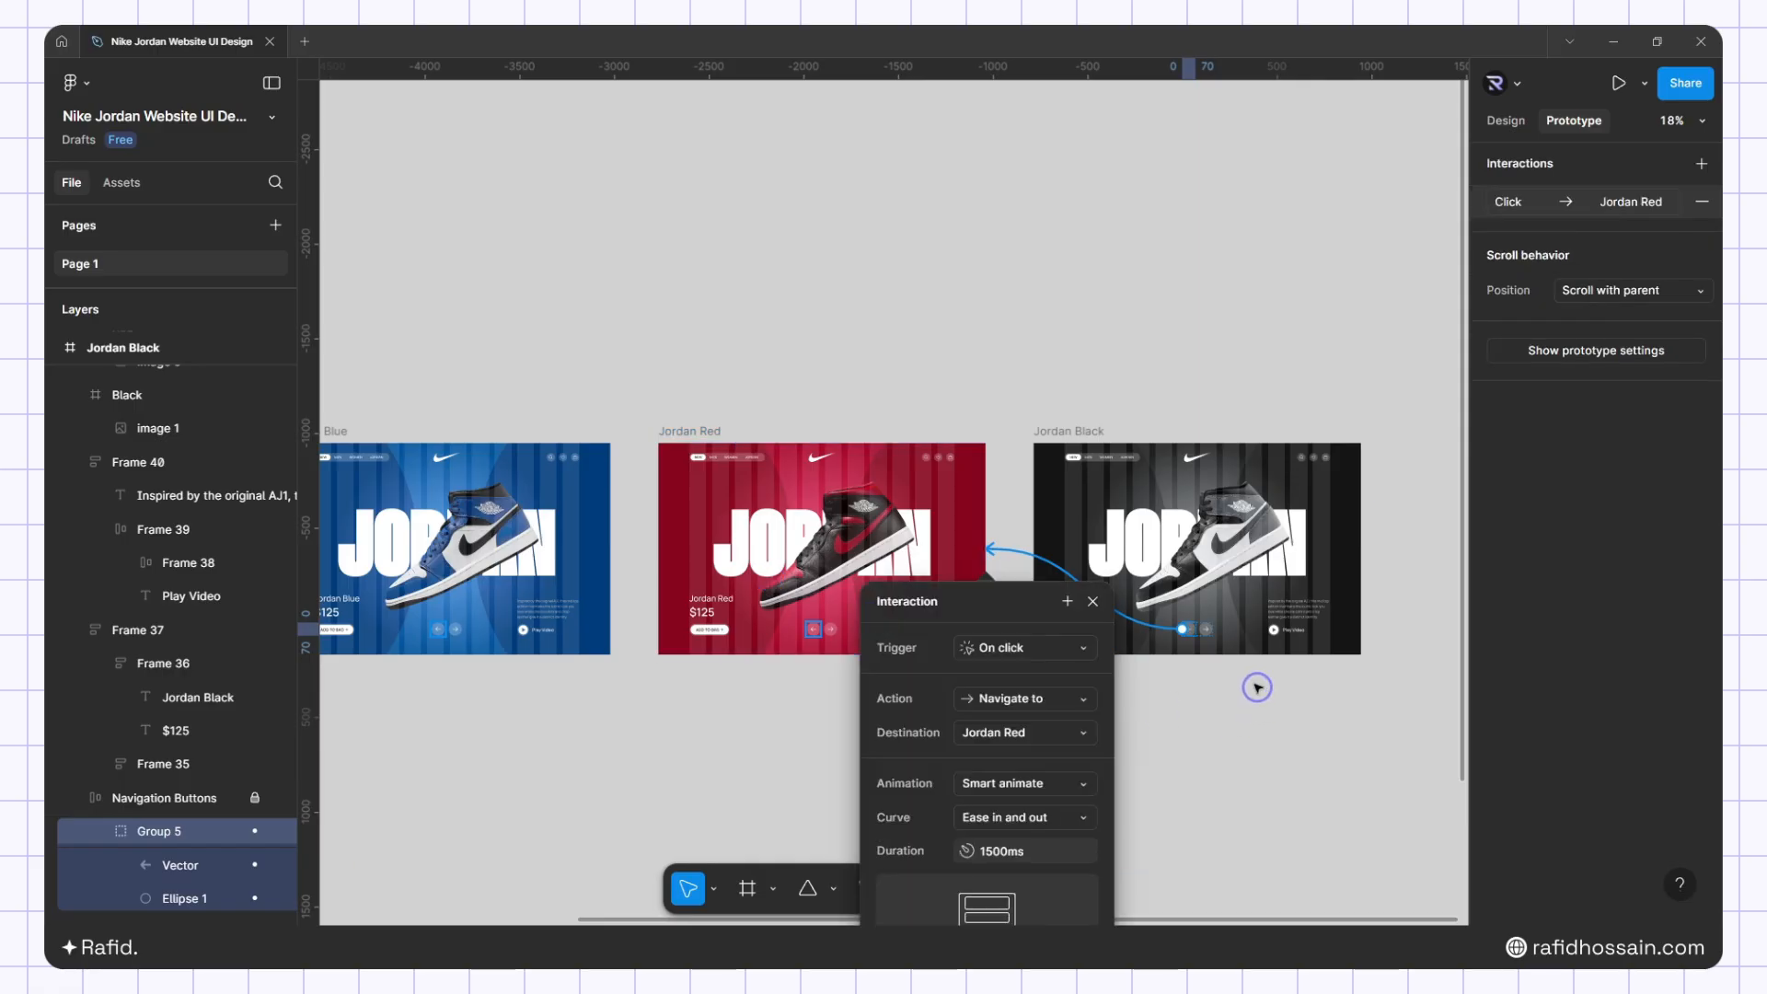
left_click(1092, 603)
Link the right-arrow button (Group 6) in the Jordan Black screen to Jordan Blue with an On drag interaction
scroll(180, 792, "down", 2)
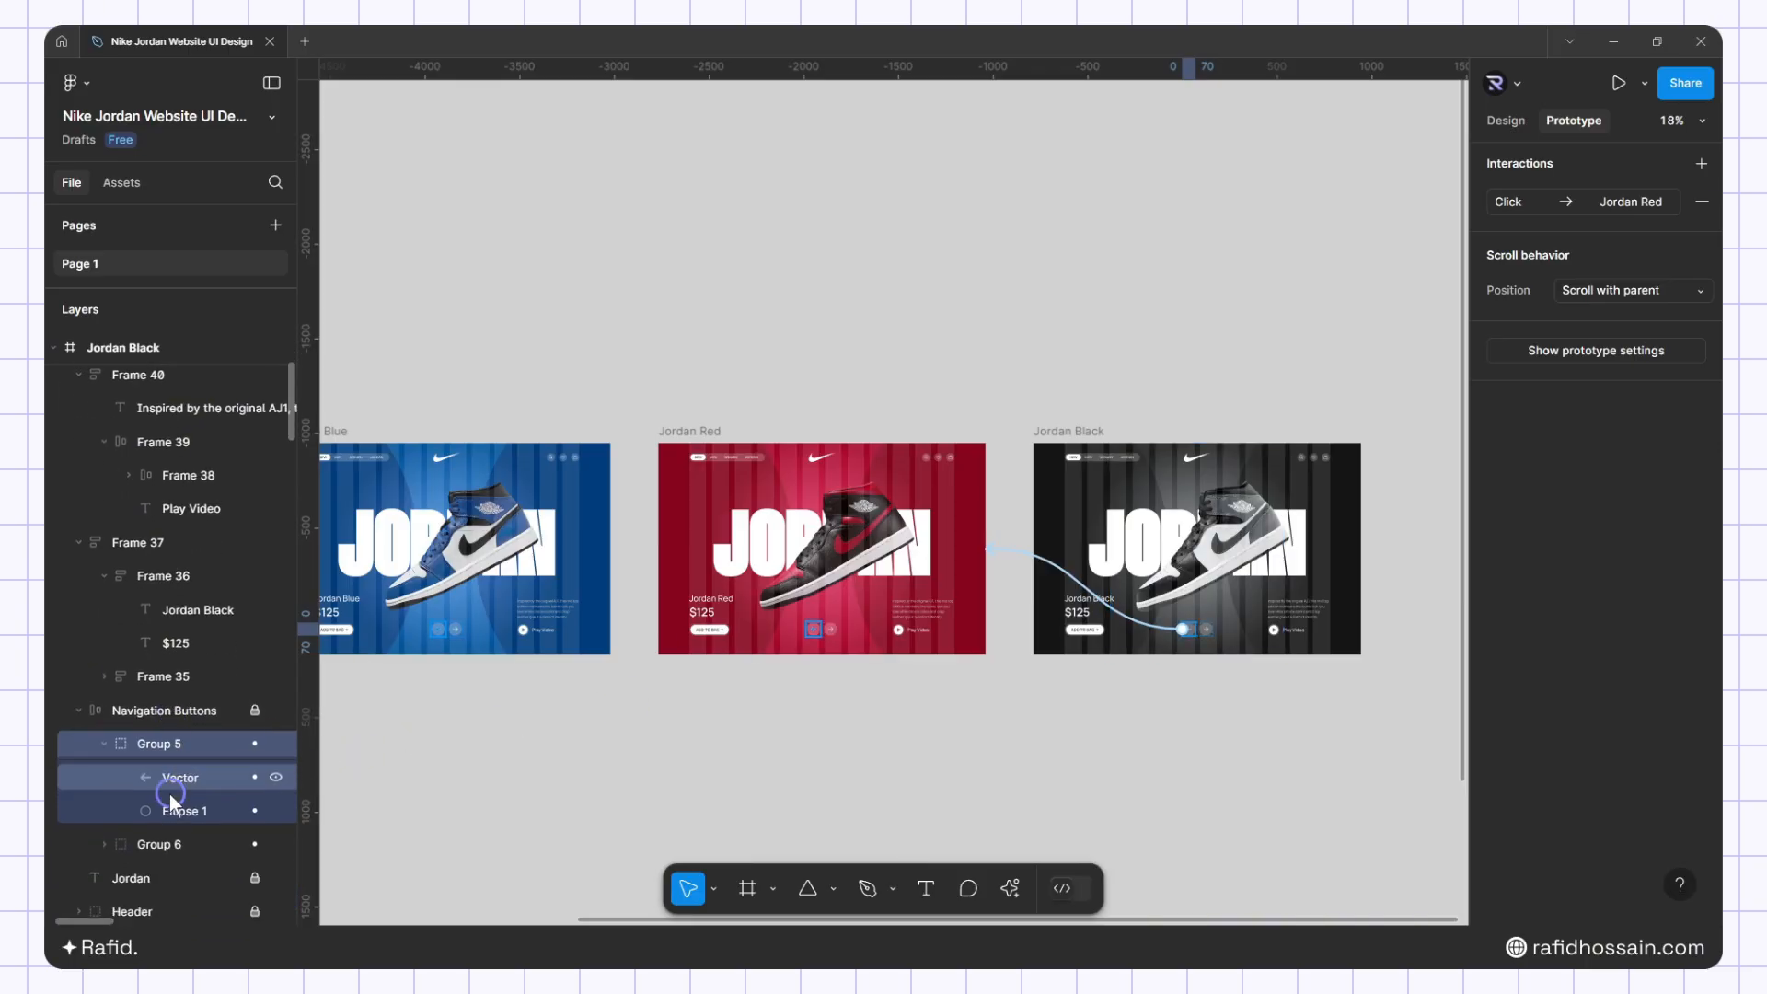
left_click(188, 838)
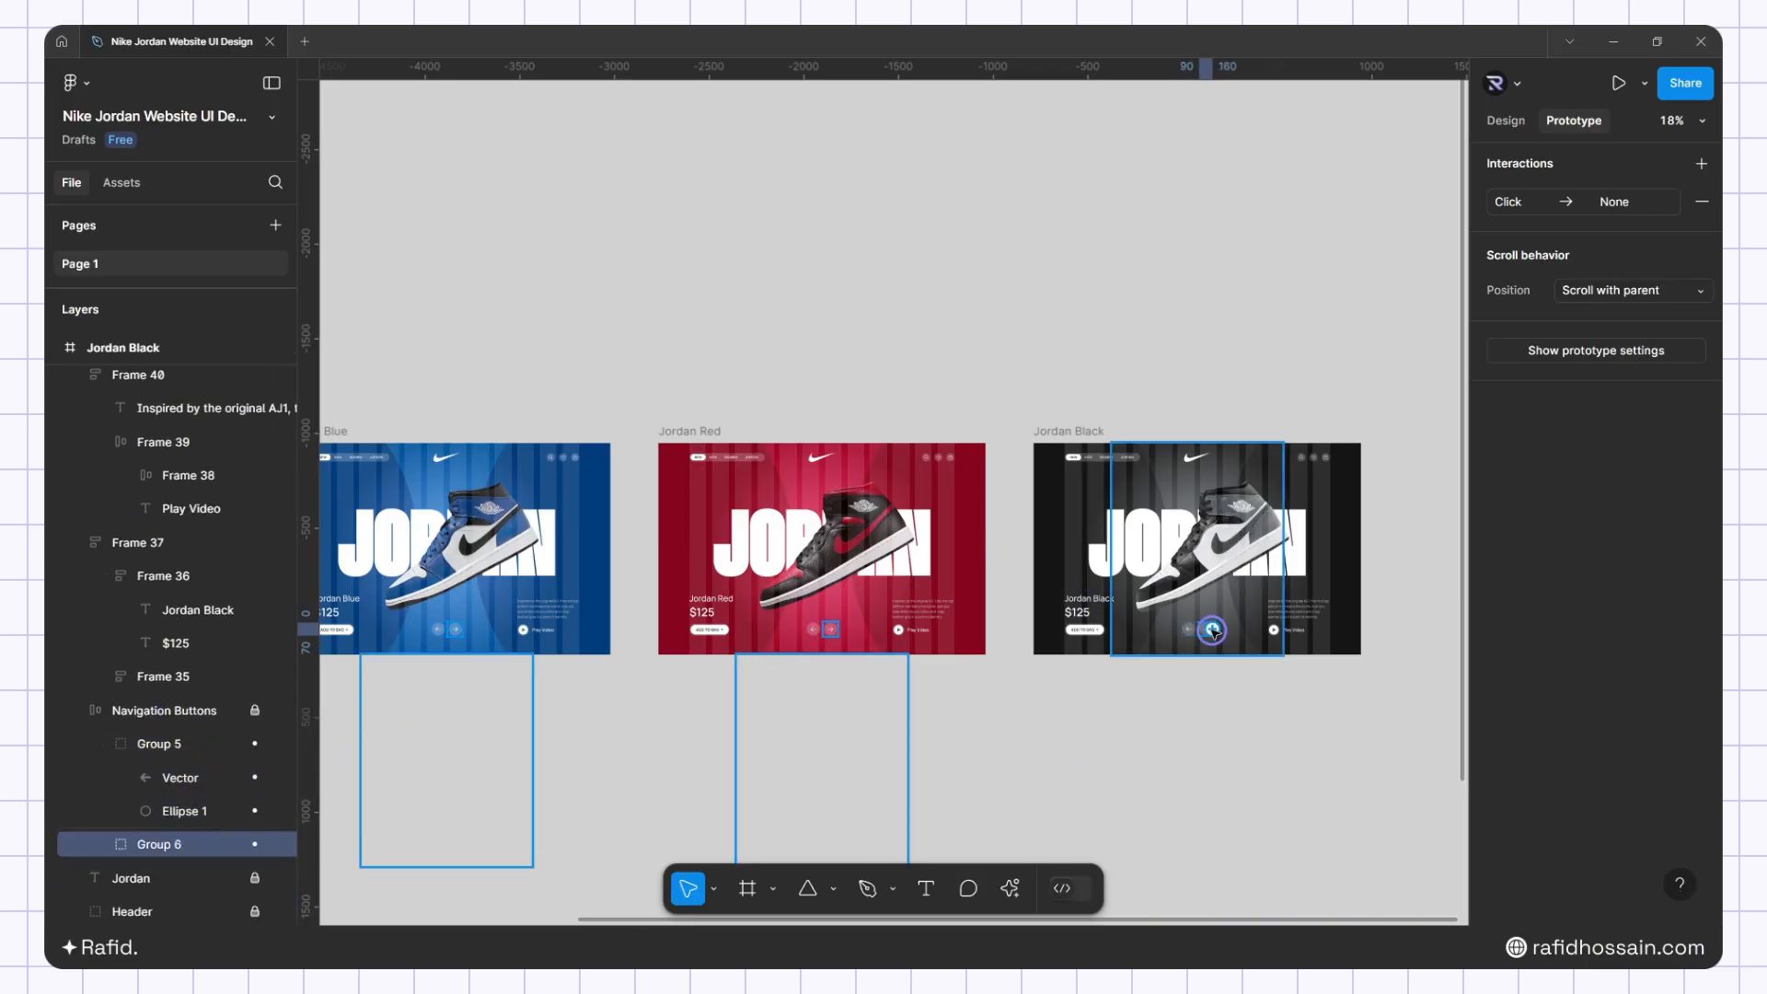
left_click_drag(1213, 631, 517, 629)
left_click(718, 603)
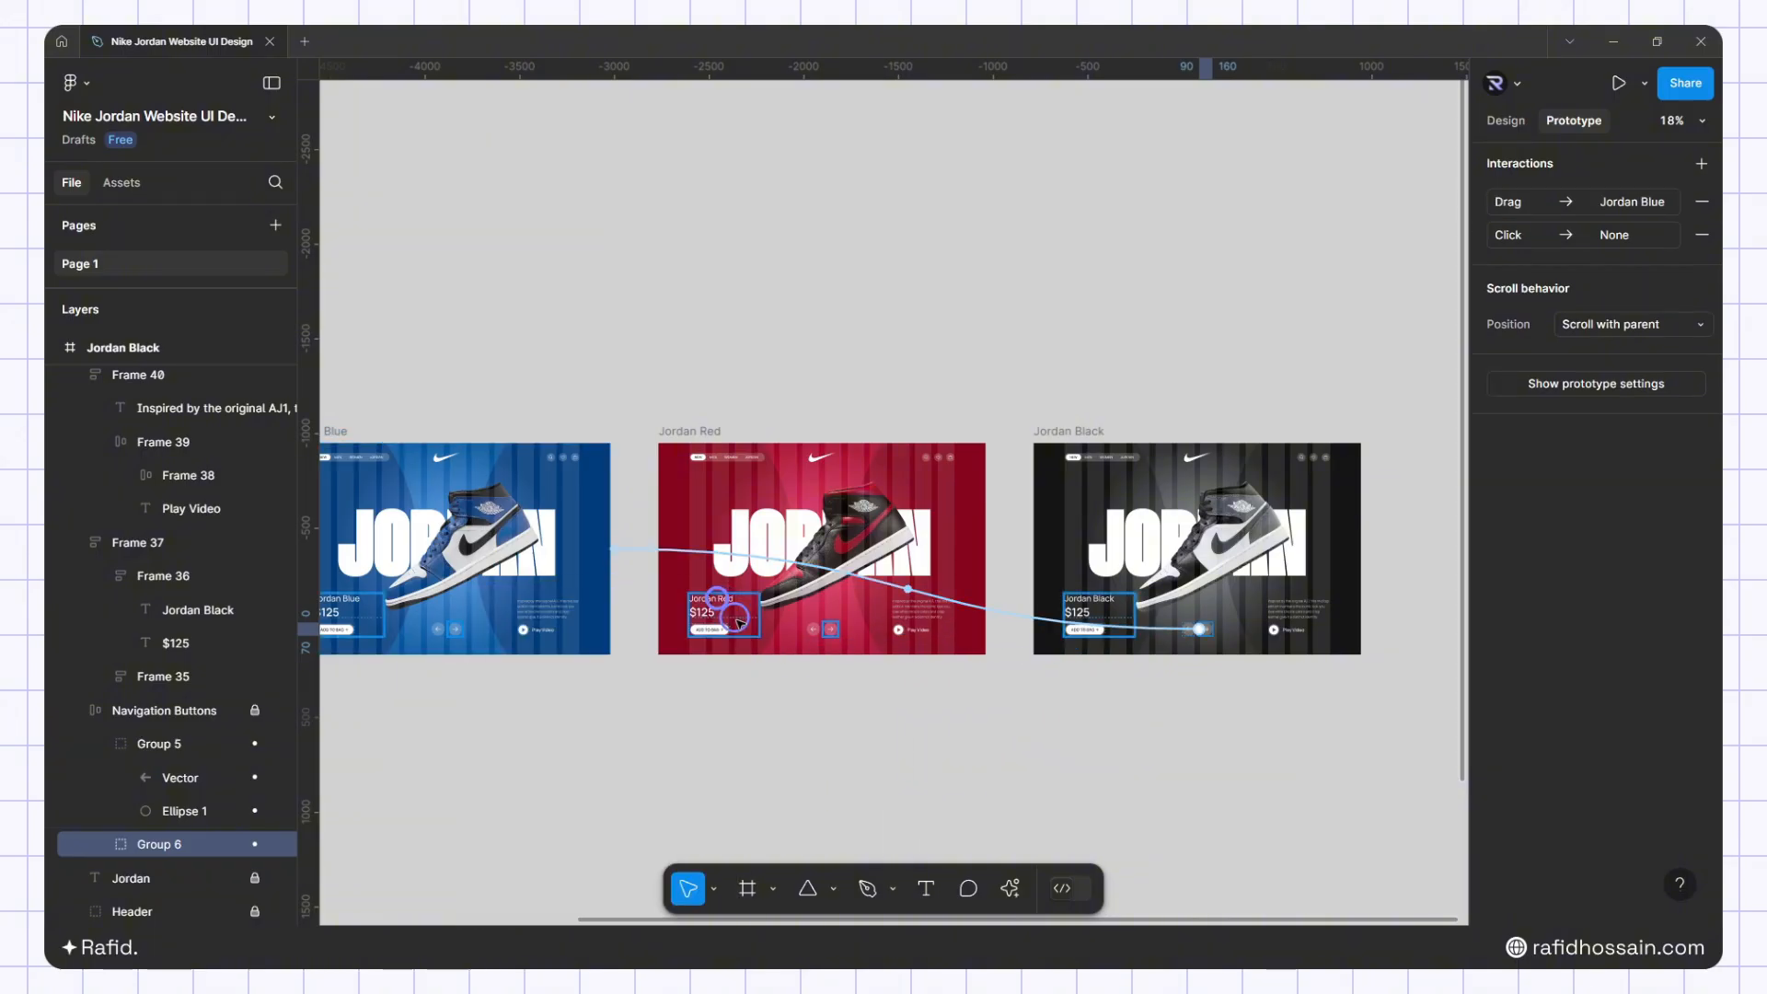
Link the left-arrow button (Group 5) in the Jordan Blue screen to Jordan Black with an On click, Smart animate interaction
scroll(829, 488, "down", 2)
scroll(414, 488, "up", 3)
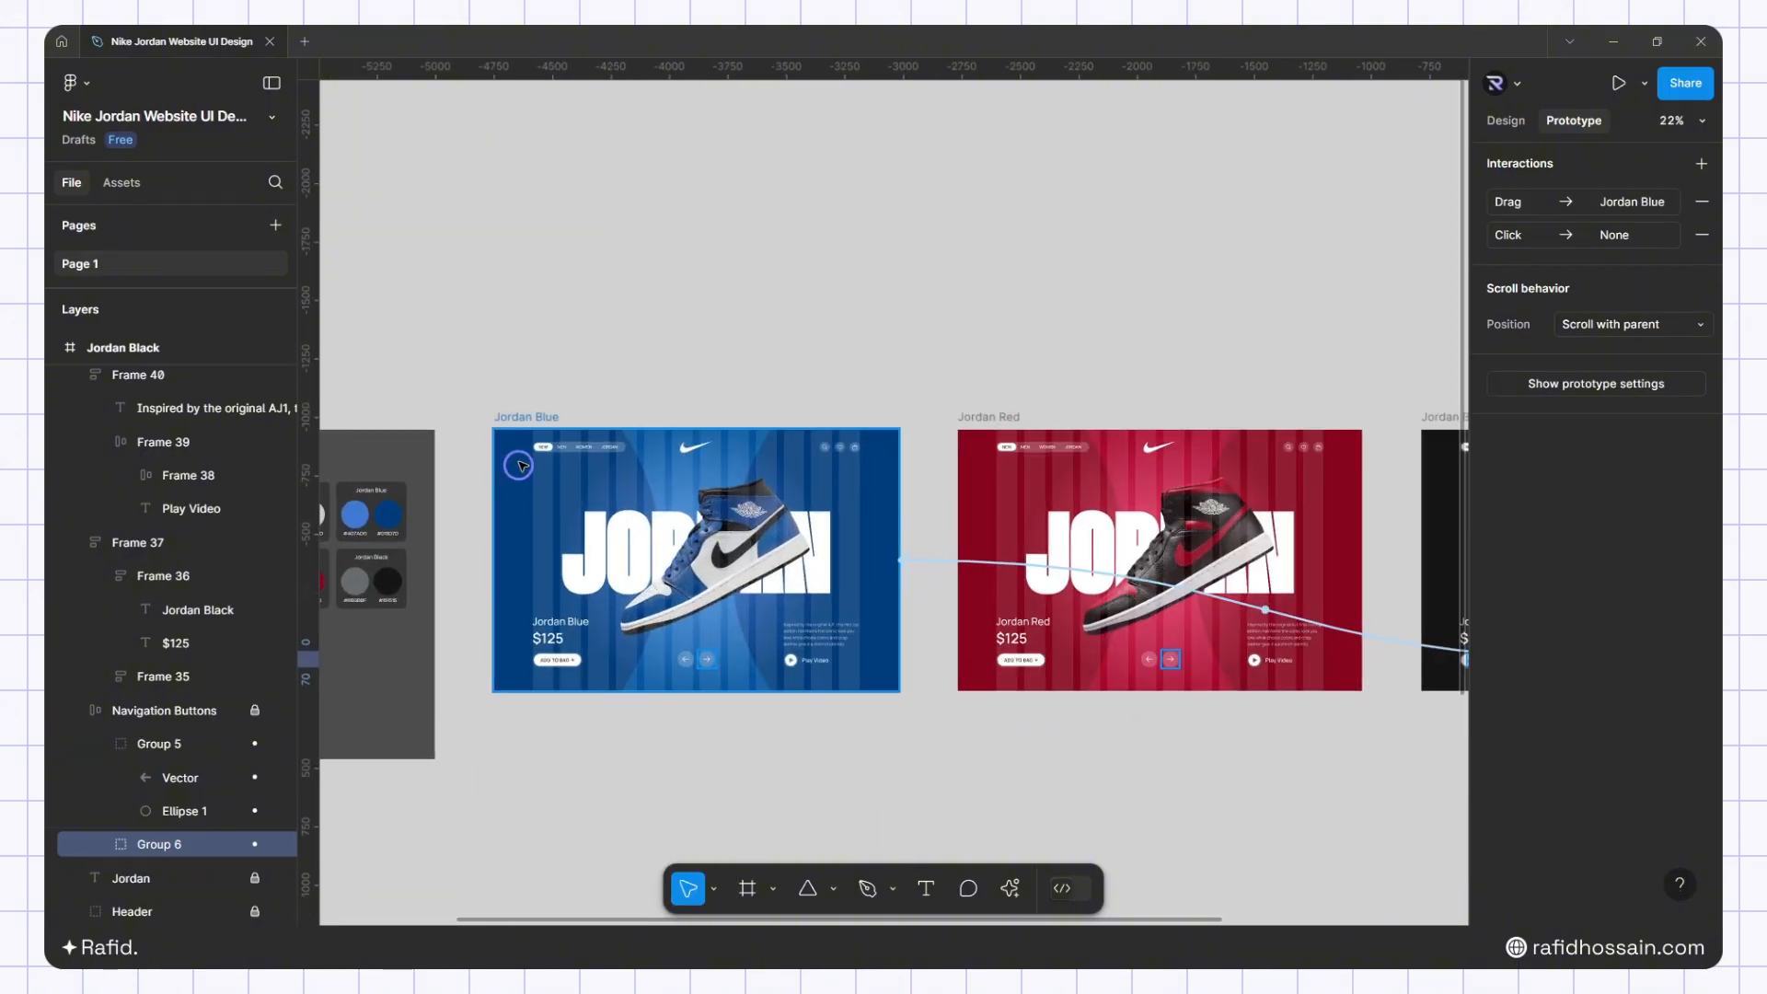
left_click(540, 416)
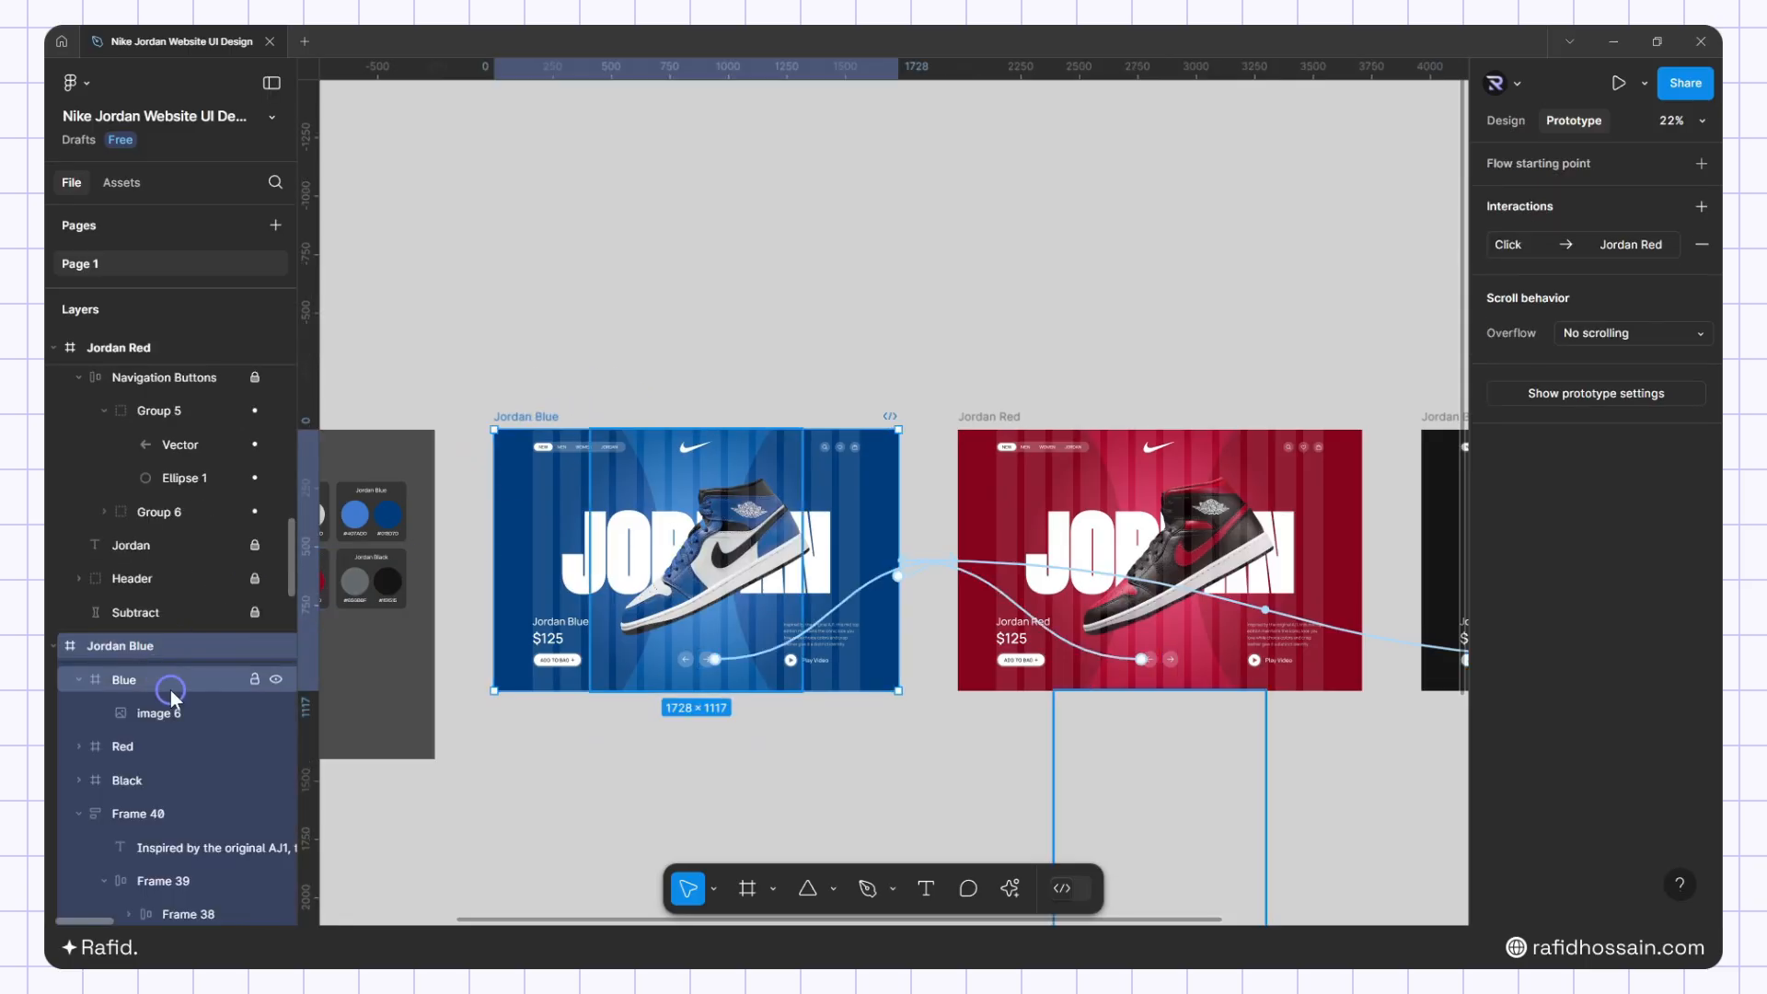
scroll(169, 689, "down", 3)
left_click(185, 786)
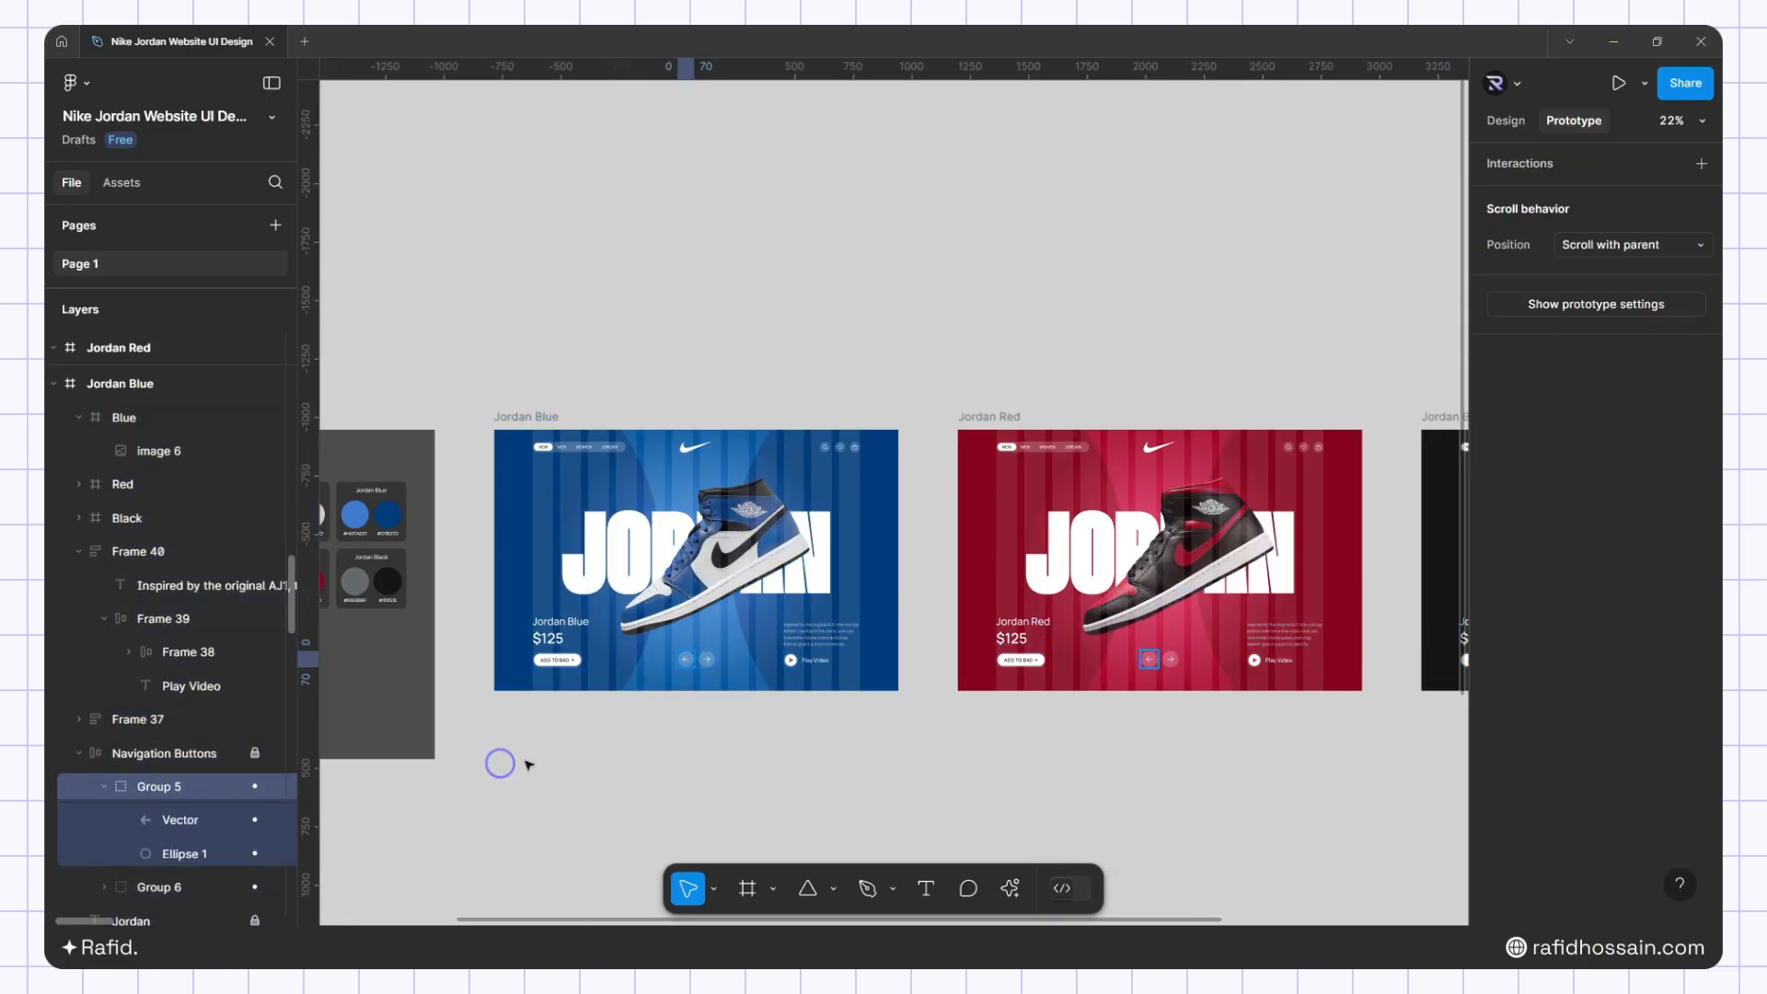
scroll(680, 659, "down", 3)
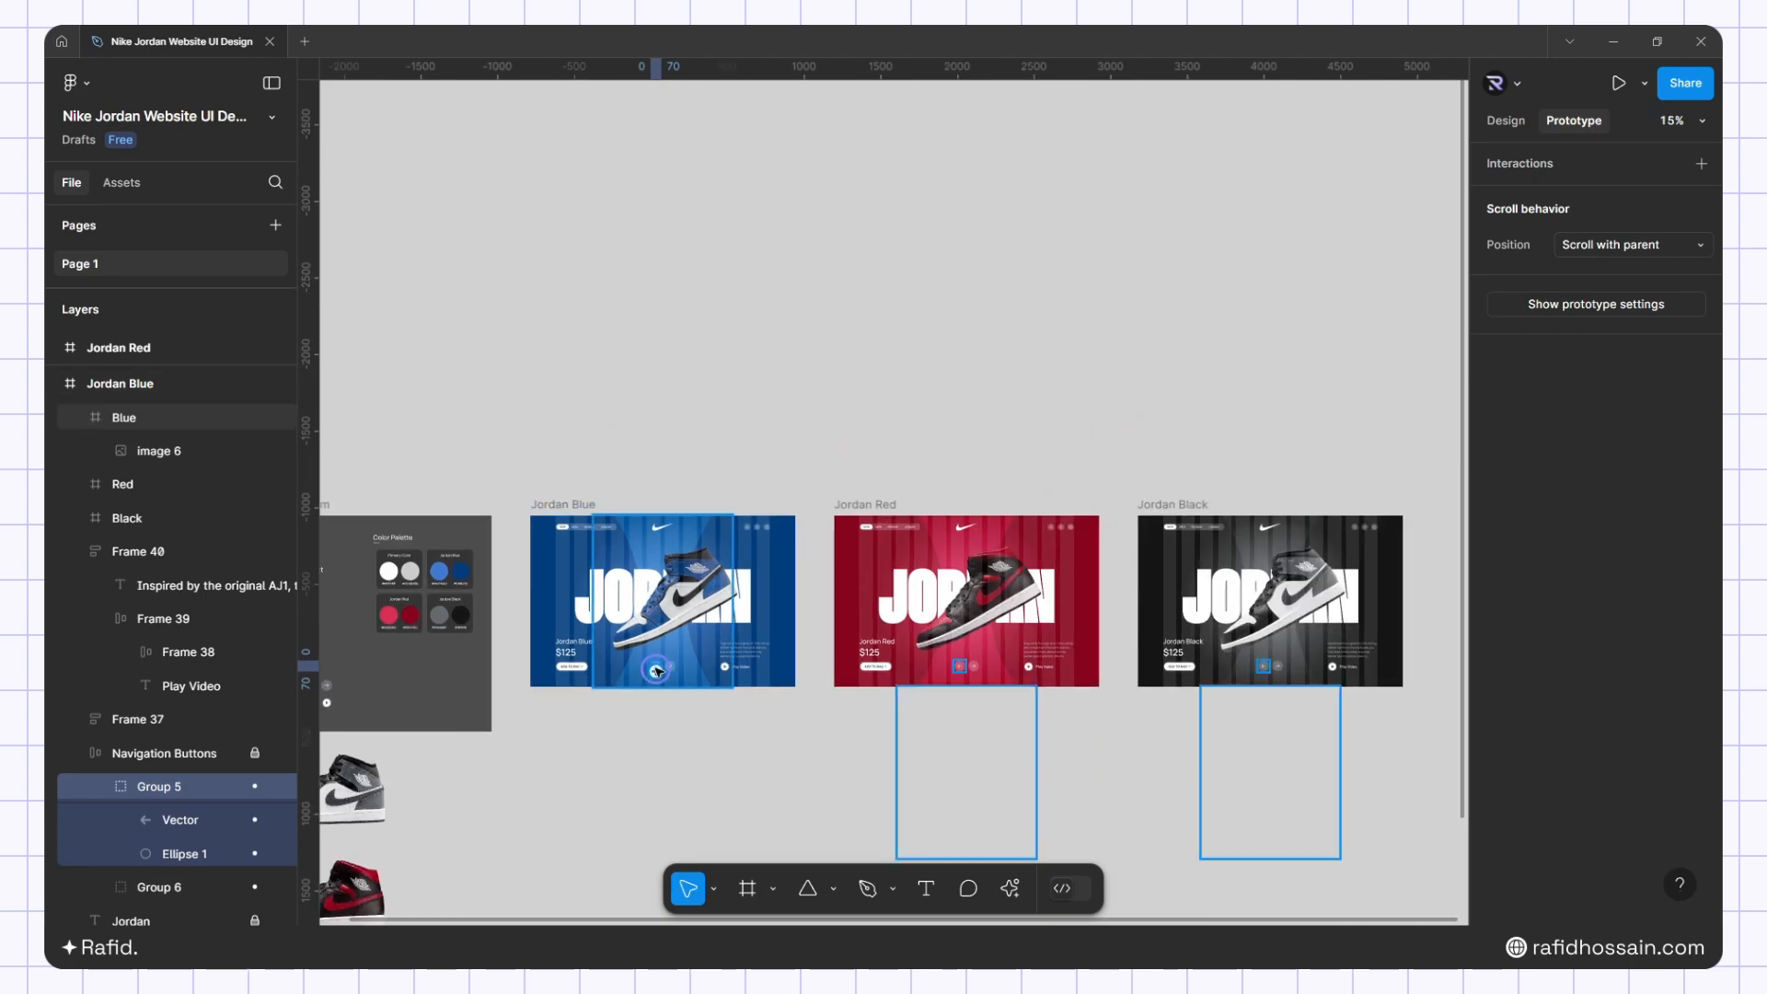
left_click_drag(654, 669, 1155, 580)
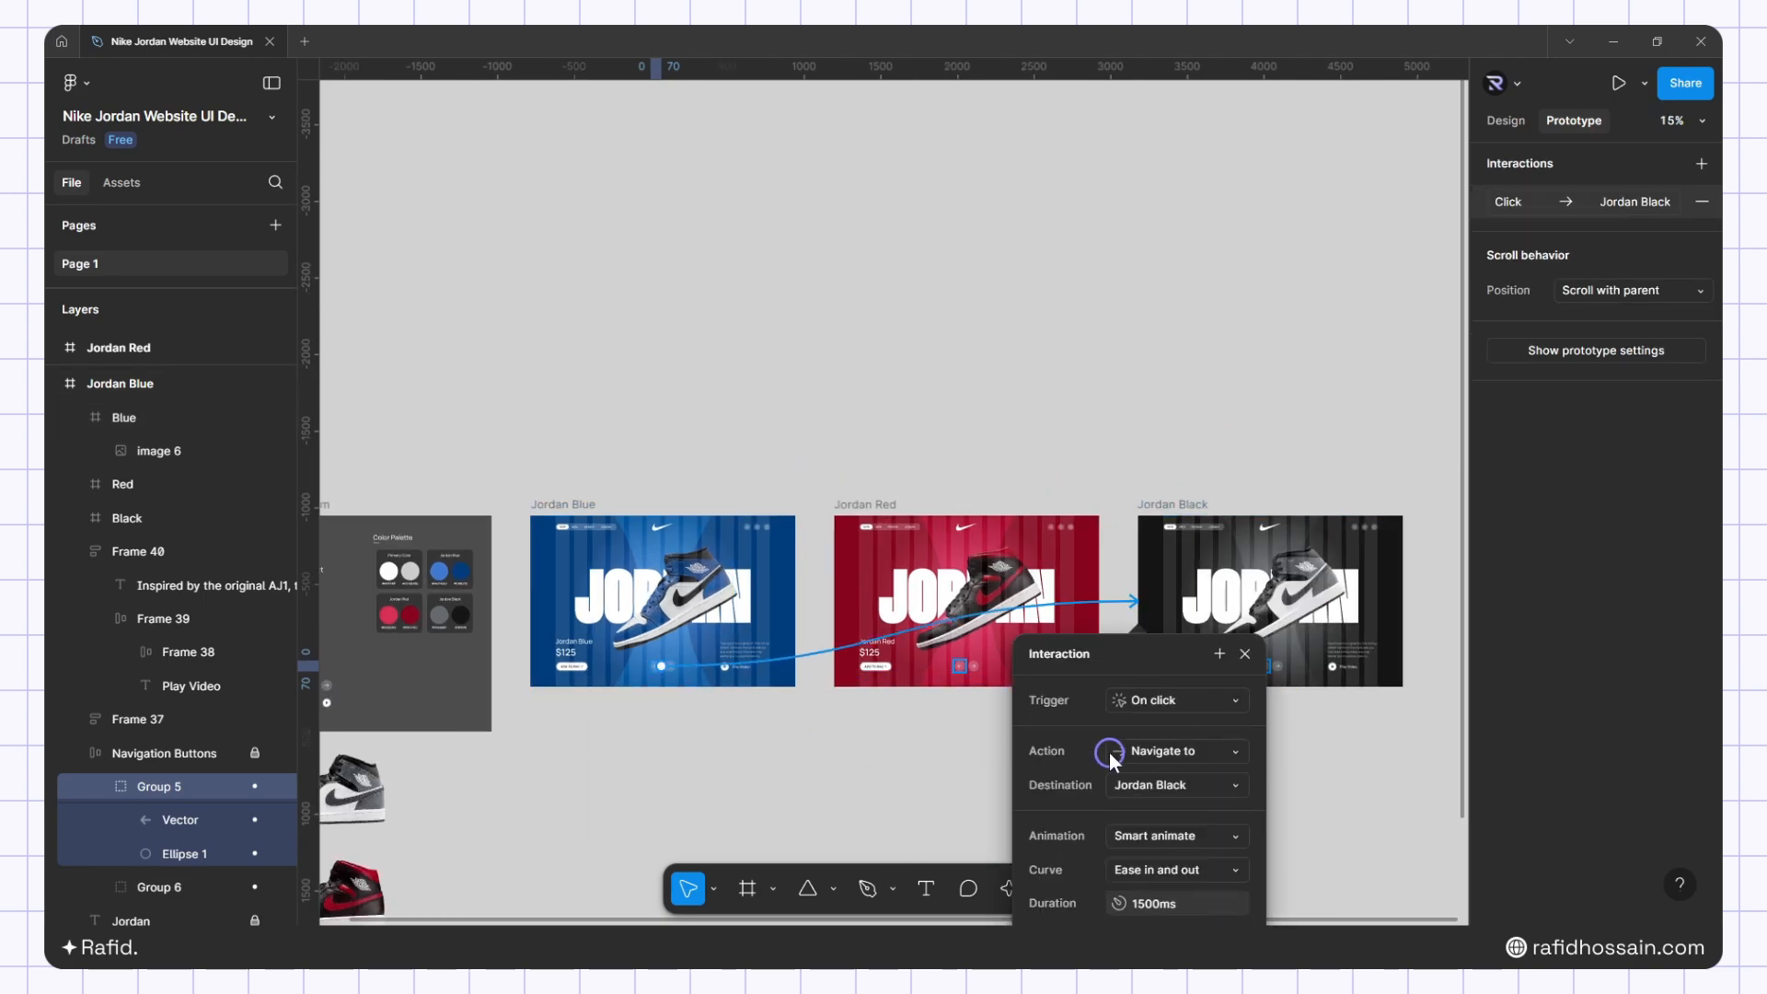
left_click(1246, 654)
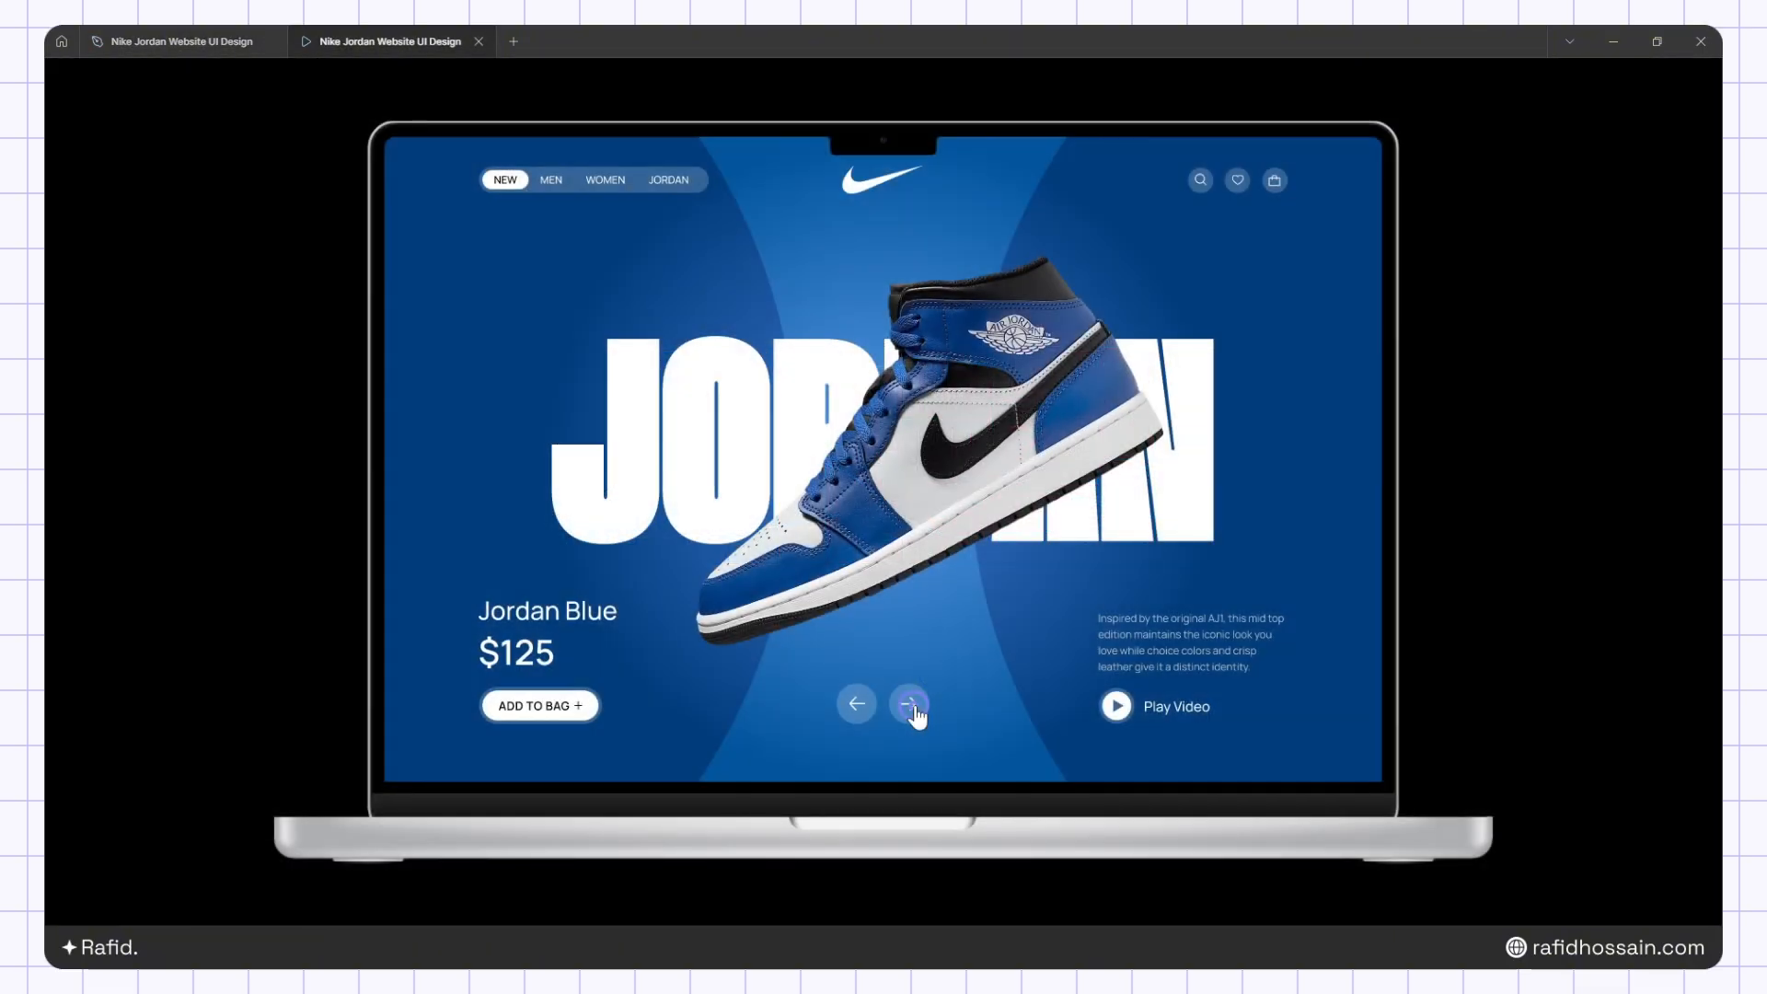
Test the prototype's arrow buttons by going forward from Jordan Blue through Red to Black and back to Blue
left_click(914, 705)
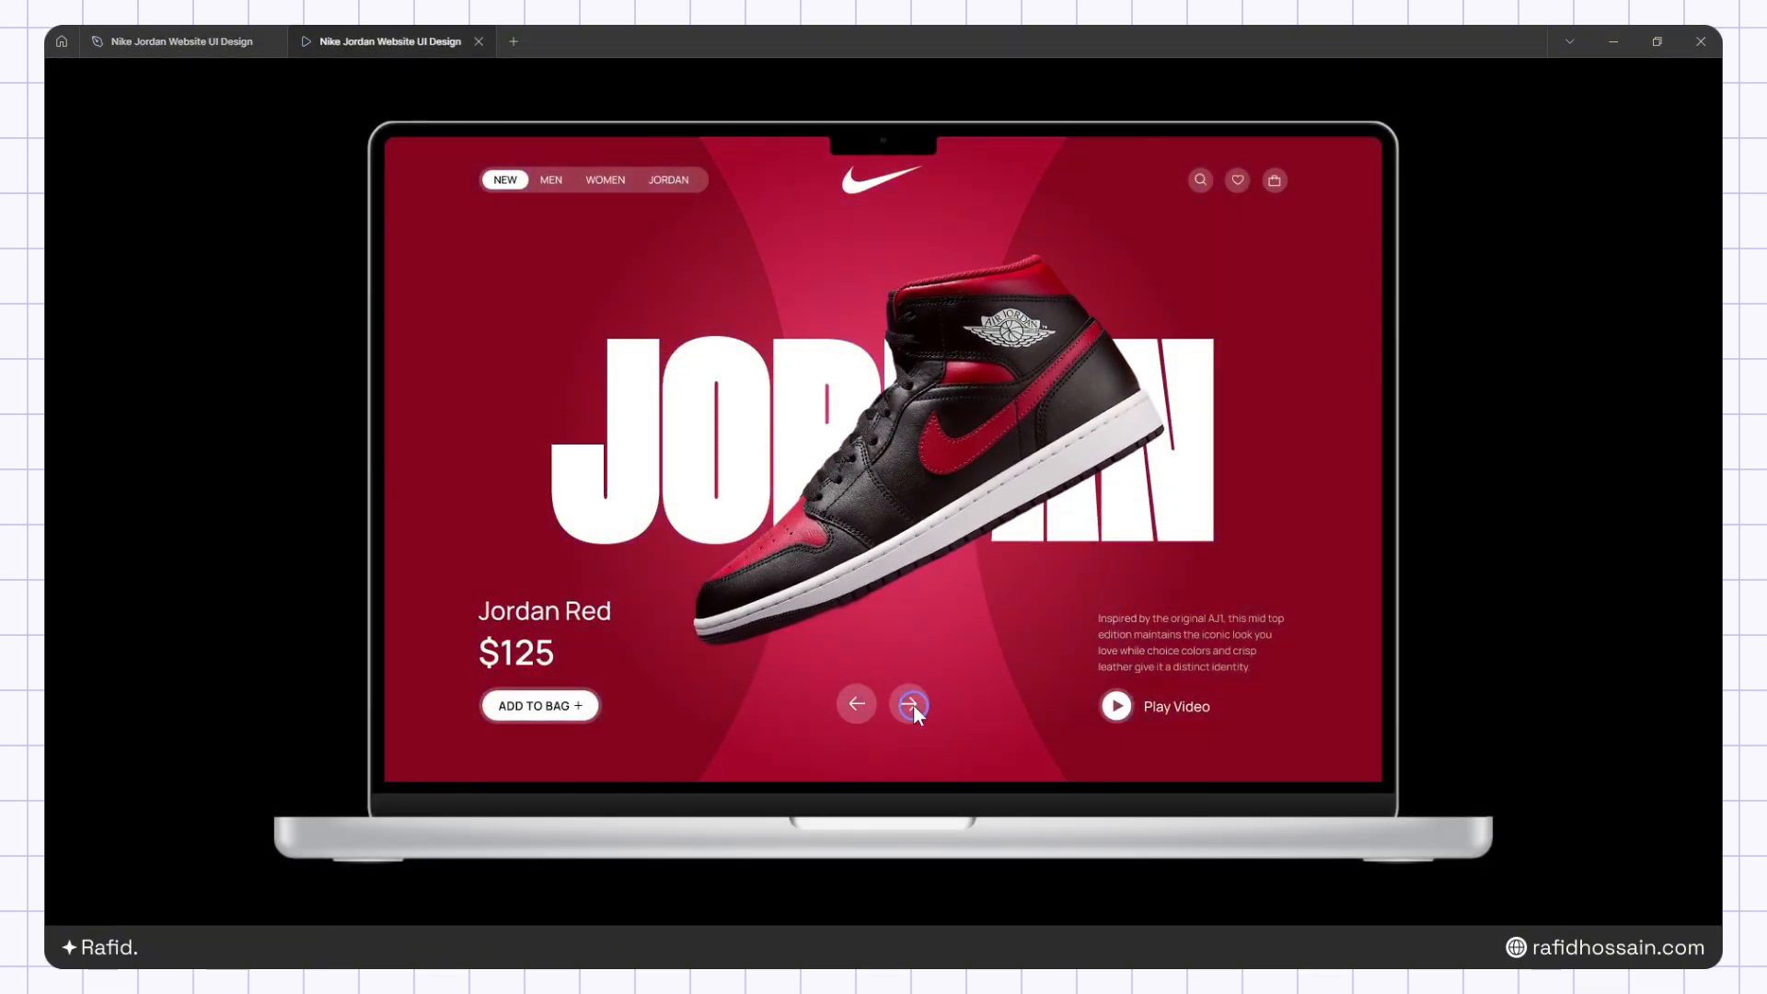
left_click(914, 705)
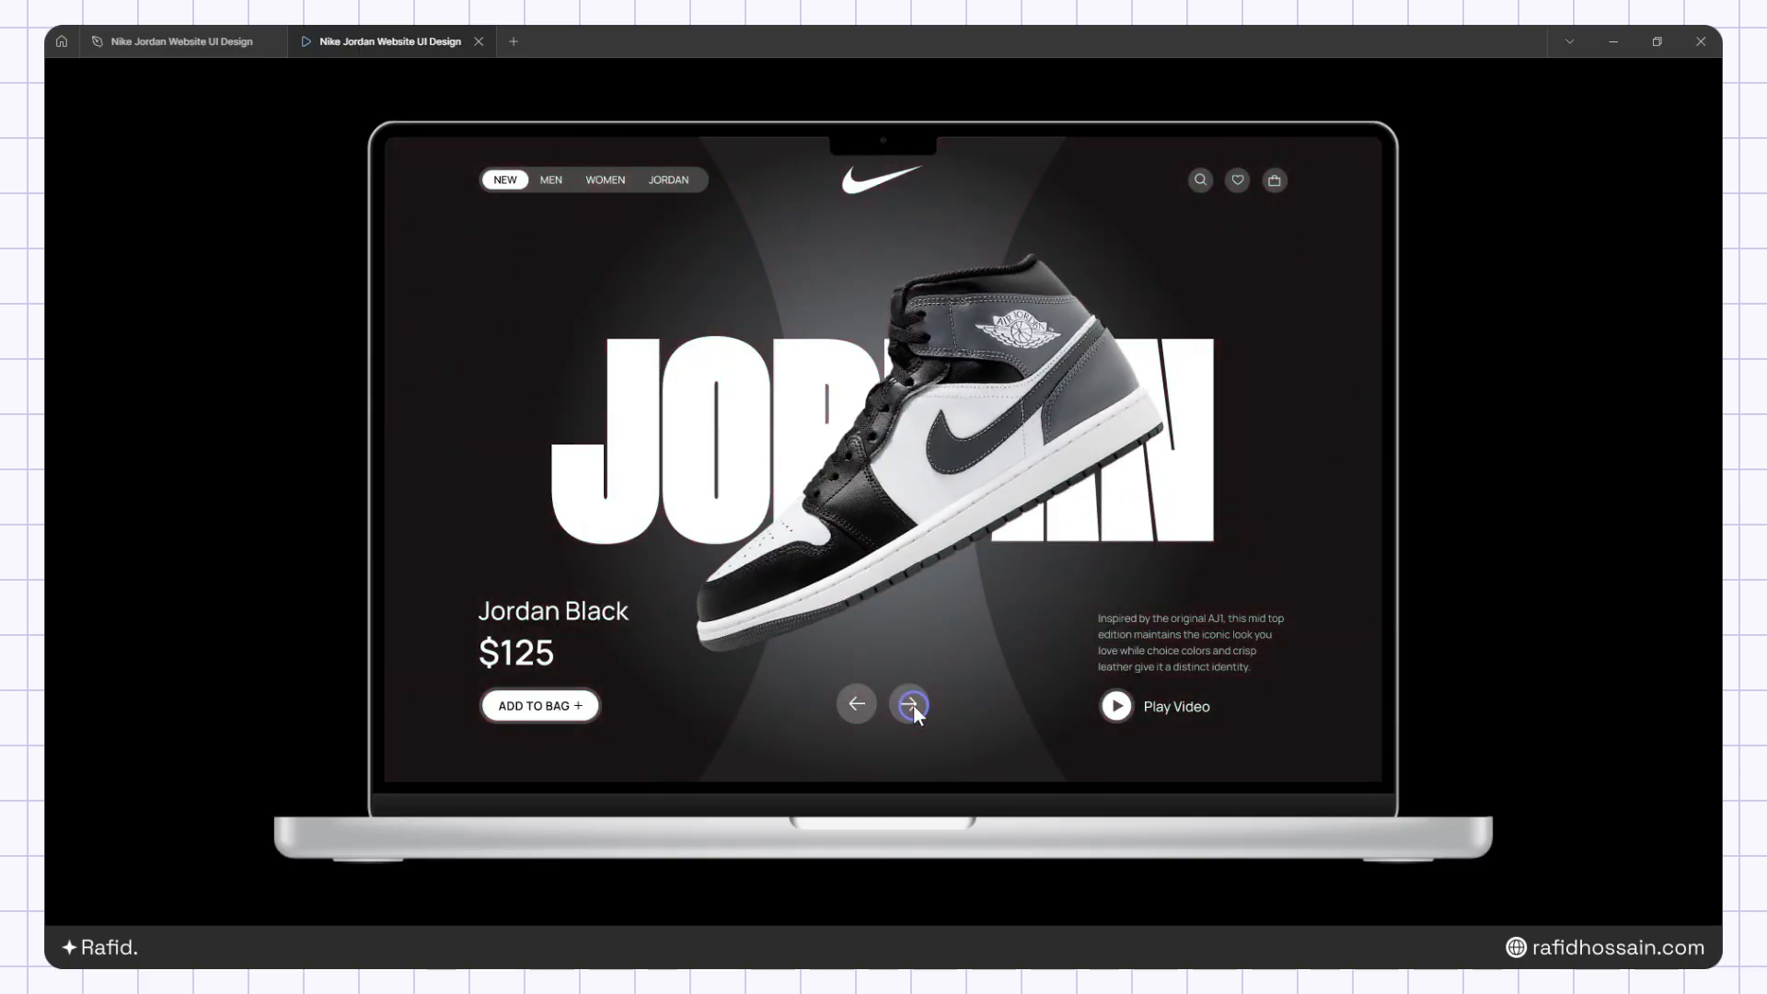
left_click(860, 703)
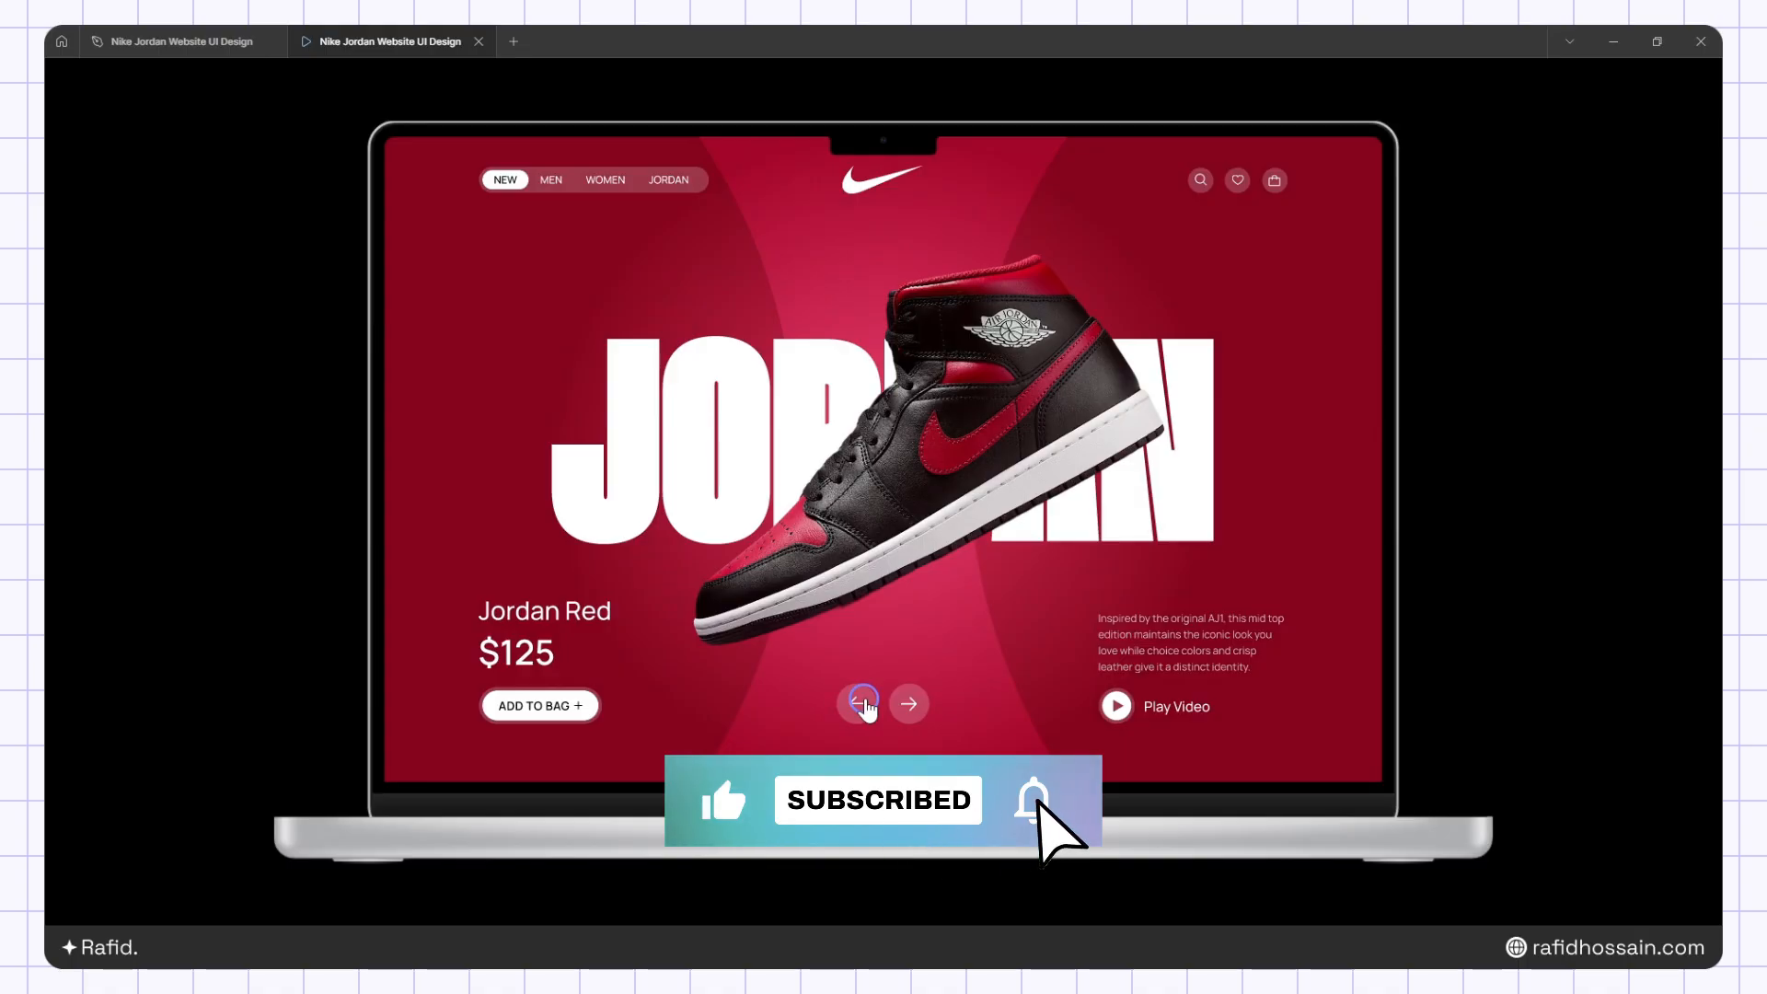
left_click(863, 705)
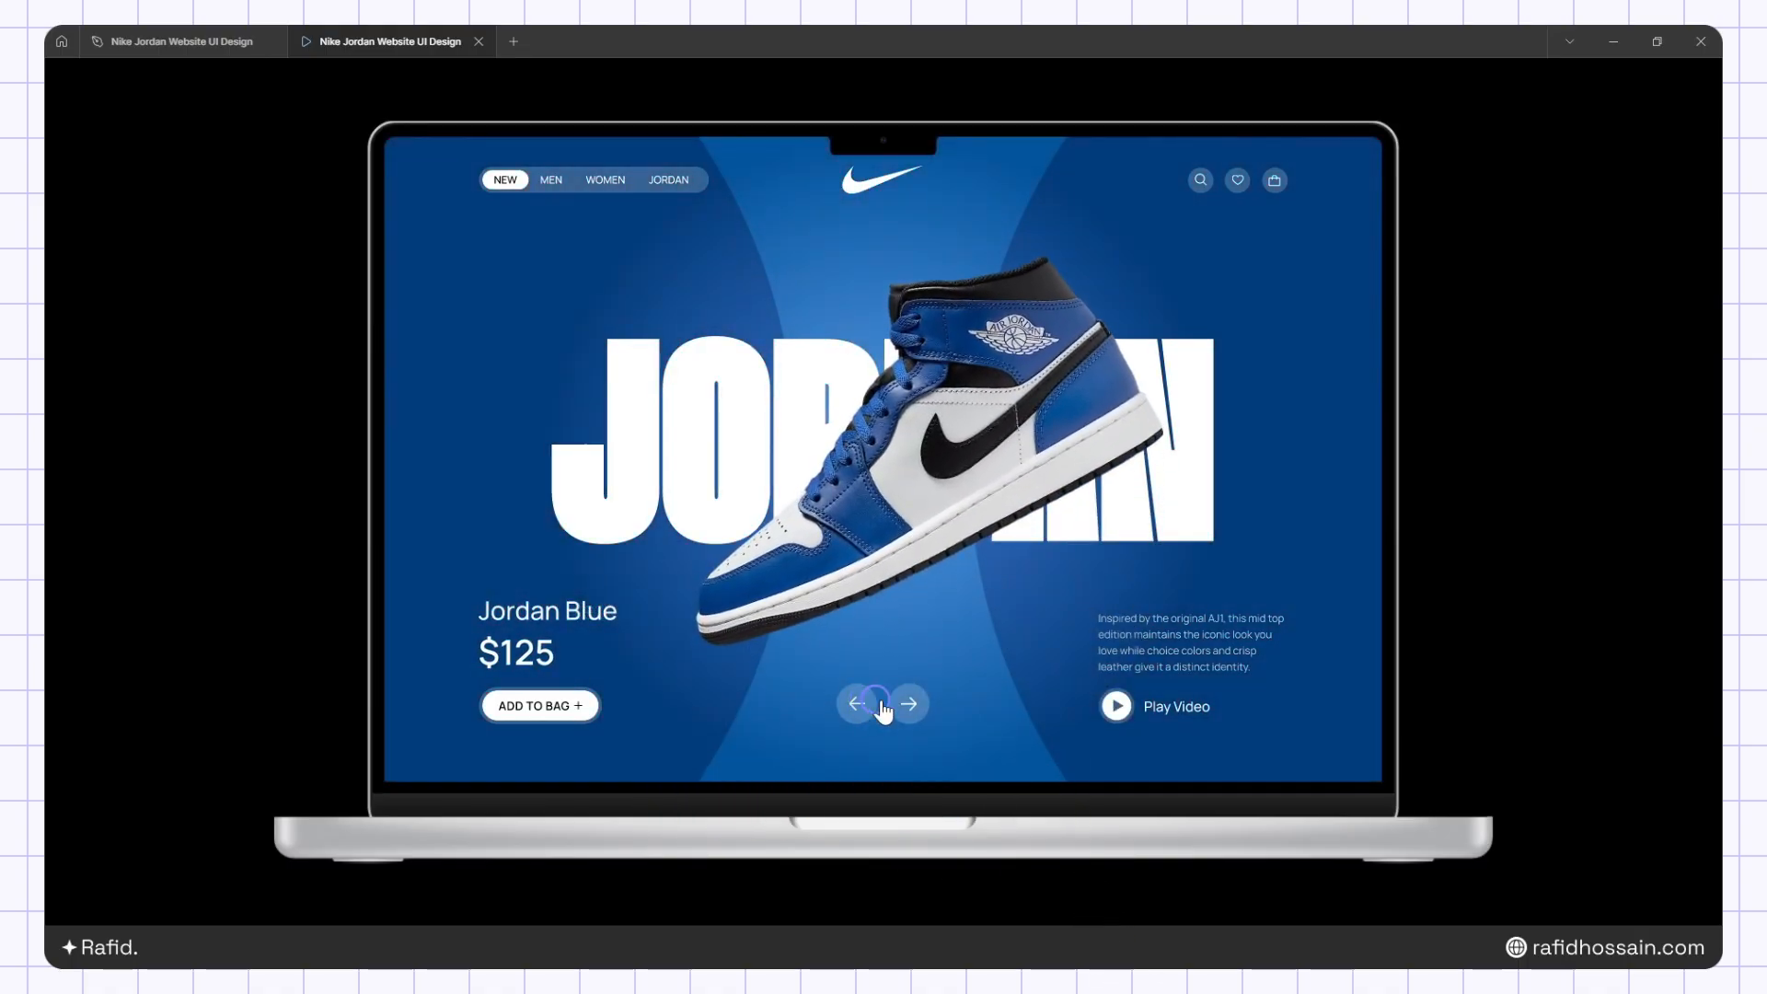